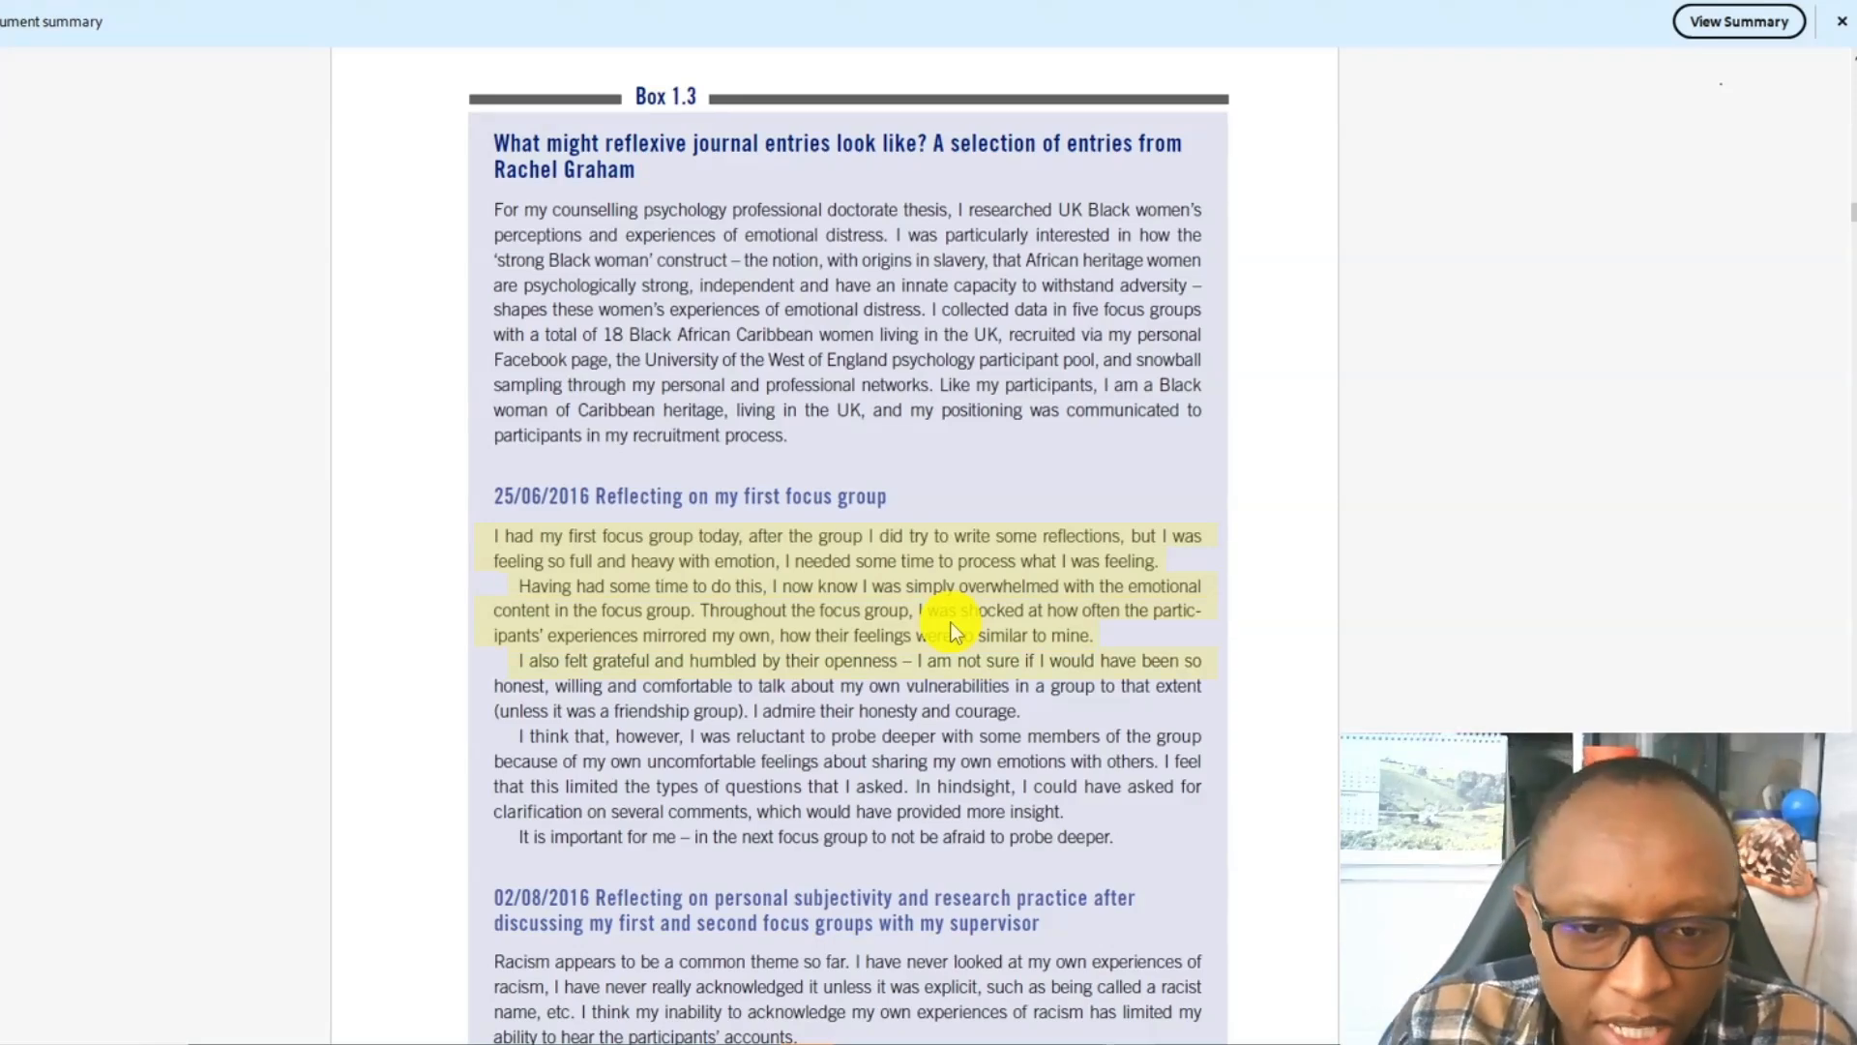
Read the Box 1.3 reflexive journal entry on the first focus group and the remaining entries up to the chapter summary.
{"action": "left_click_drag", "start_coordinate": [1089, 660], "coordinate": [693, 722]}
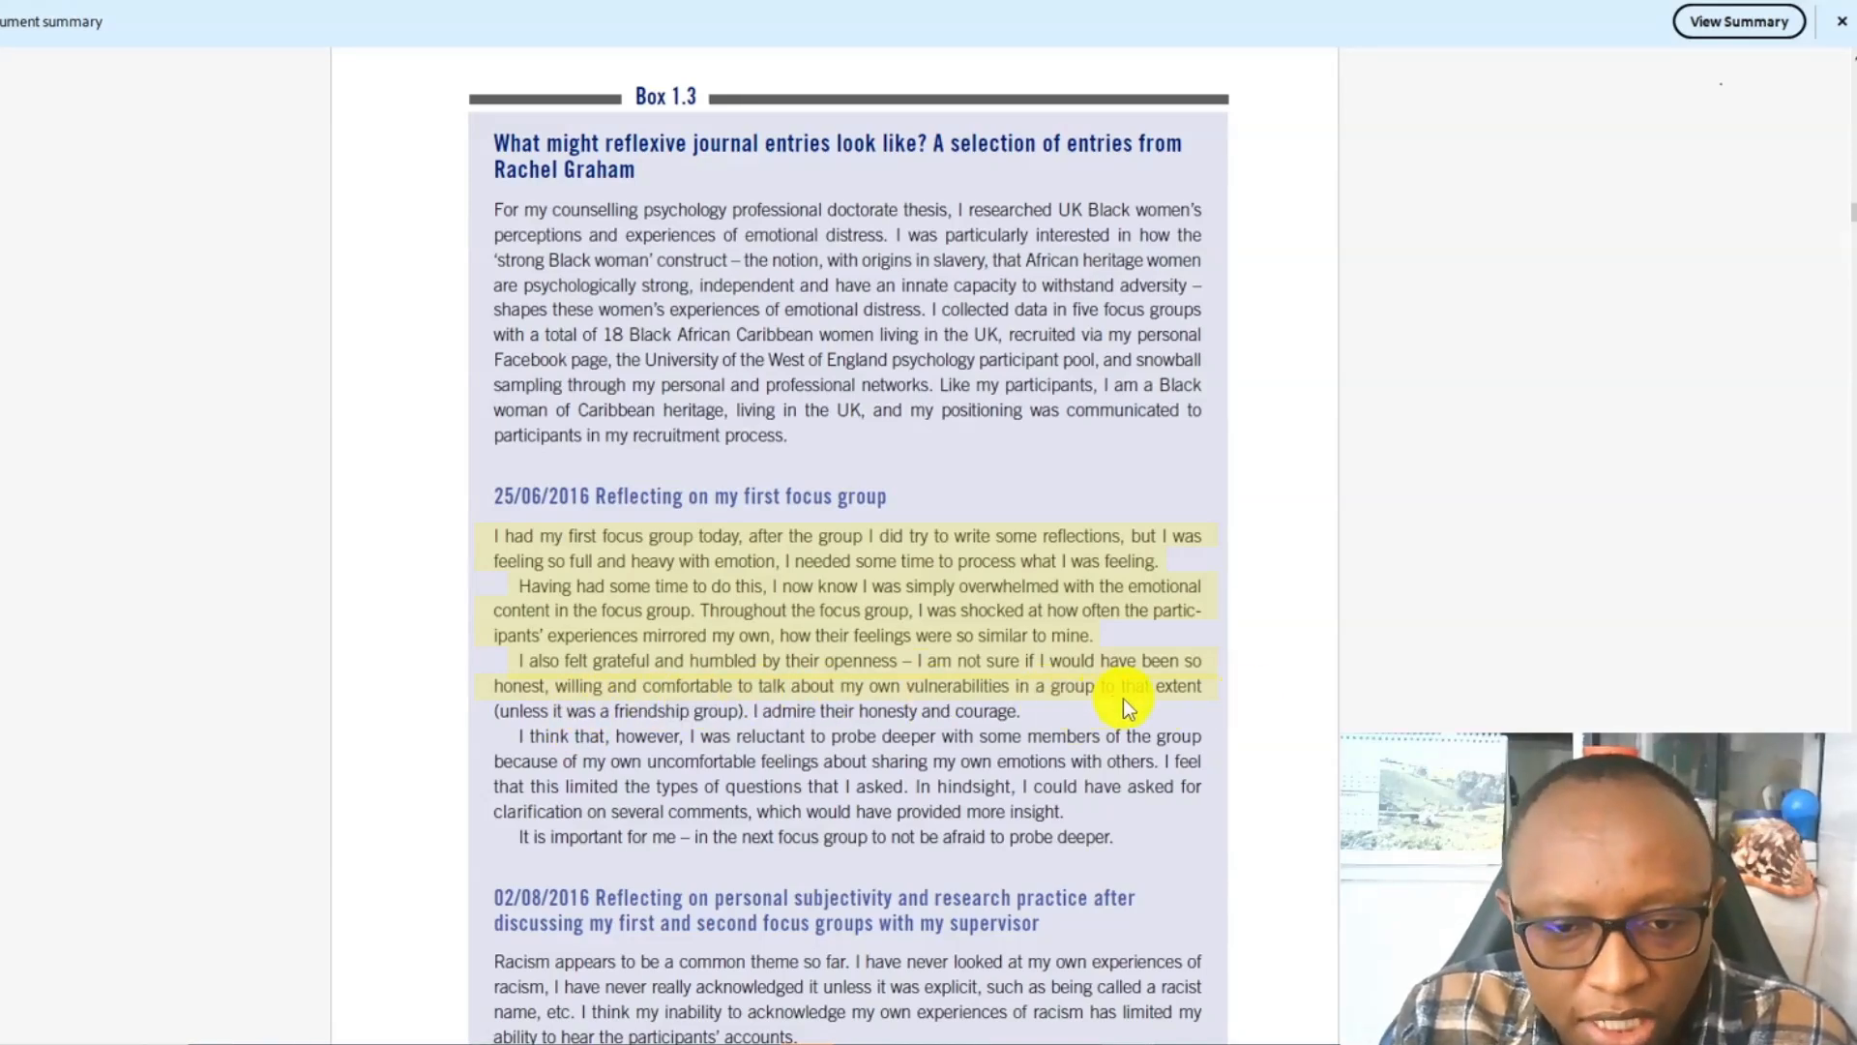
{"action": "left_click_drag", "start_coordinate": [619, 711], "coordinate": [624, 725]}
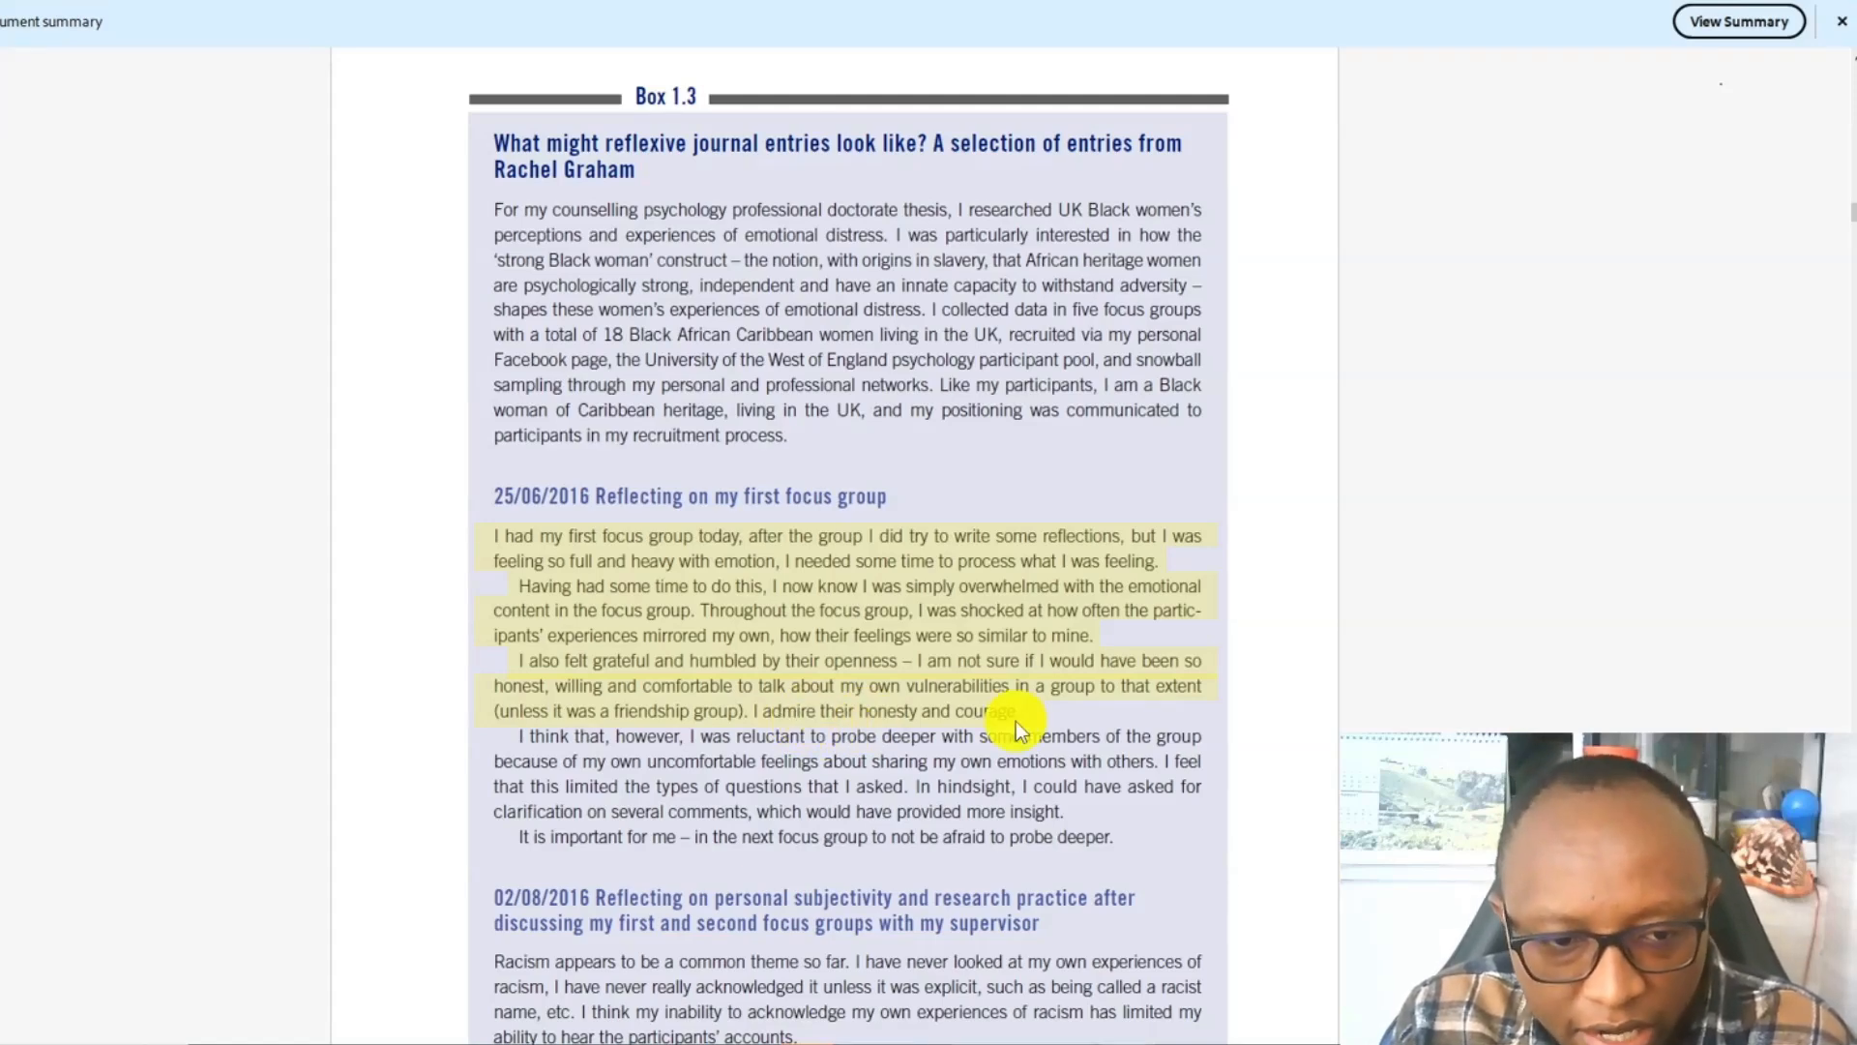
{"action": "left_click_drag", "start_coordinate": [1016, 722], "coordinate": [828, 762]}
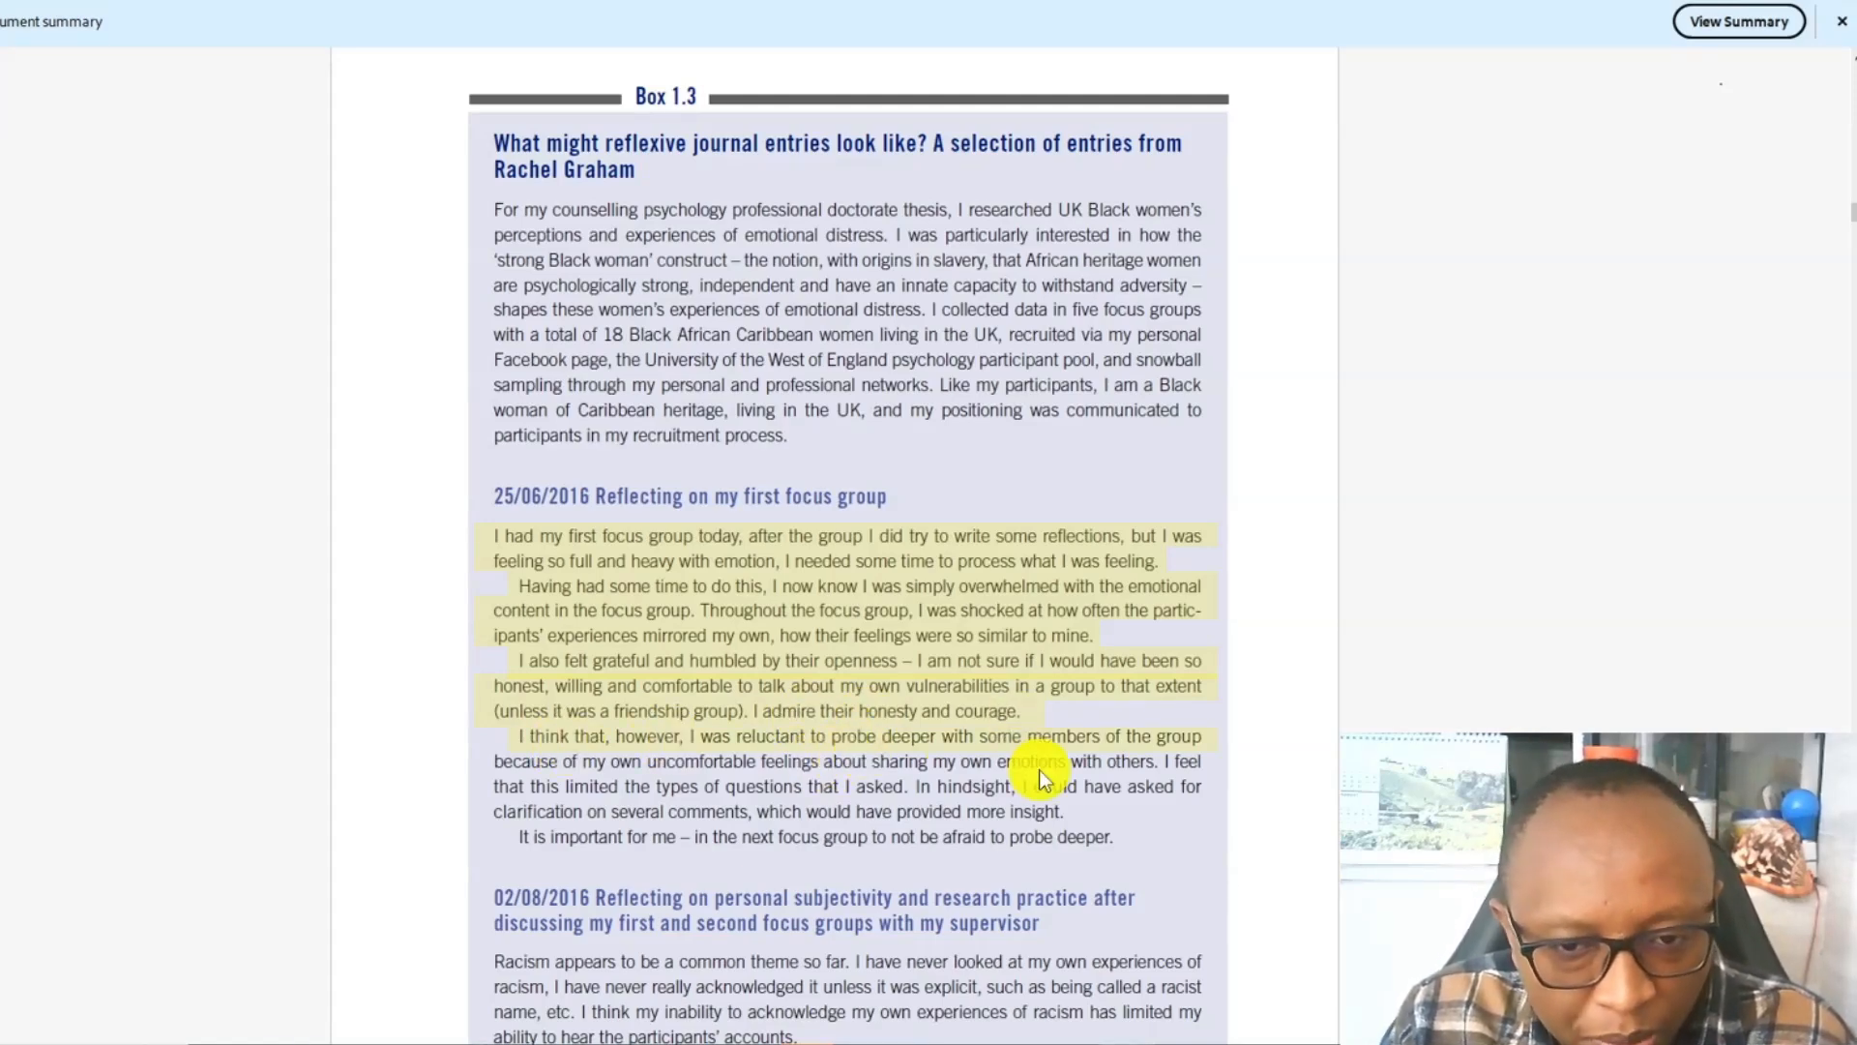
{"action": "left_click_drag", "start_coordinate": [1016, 733], "coordinate": [654, 770]}
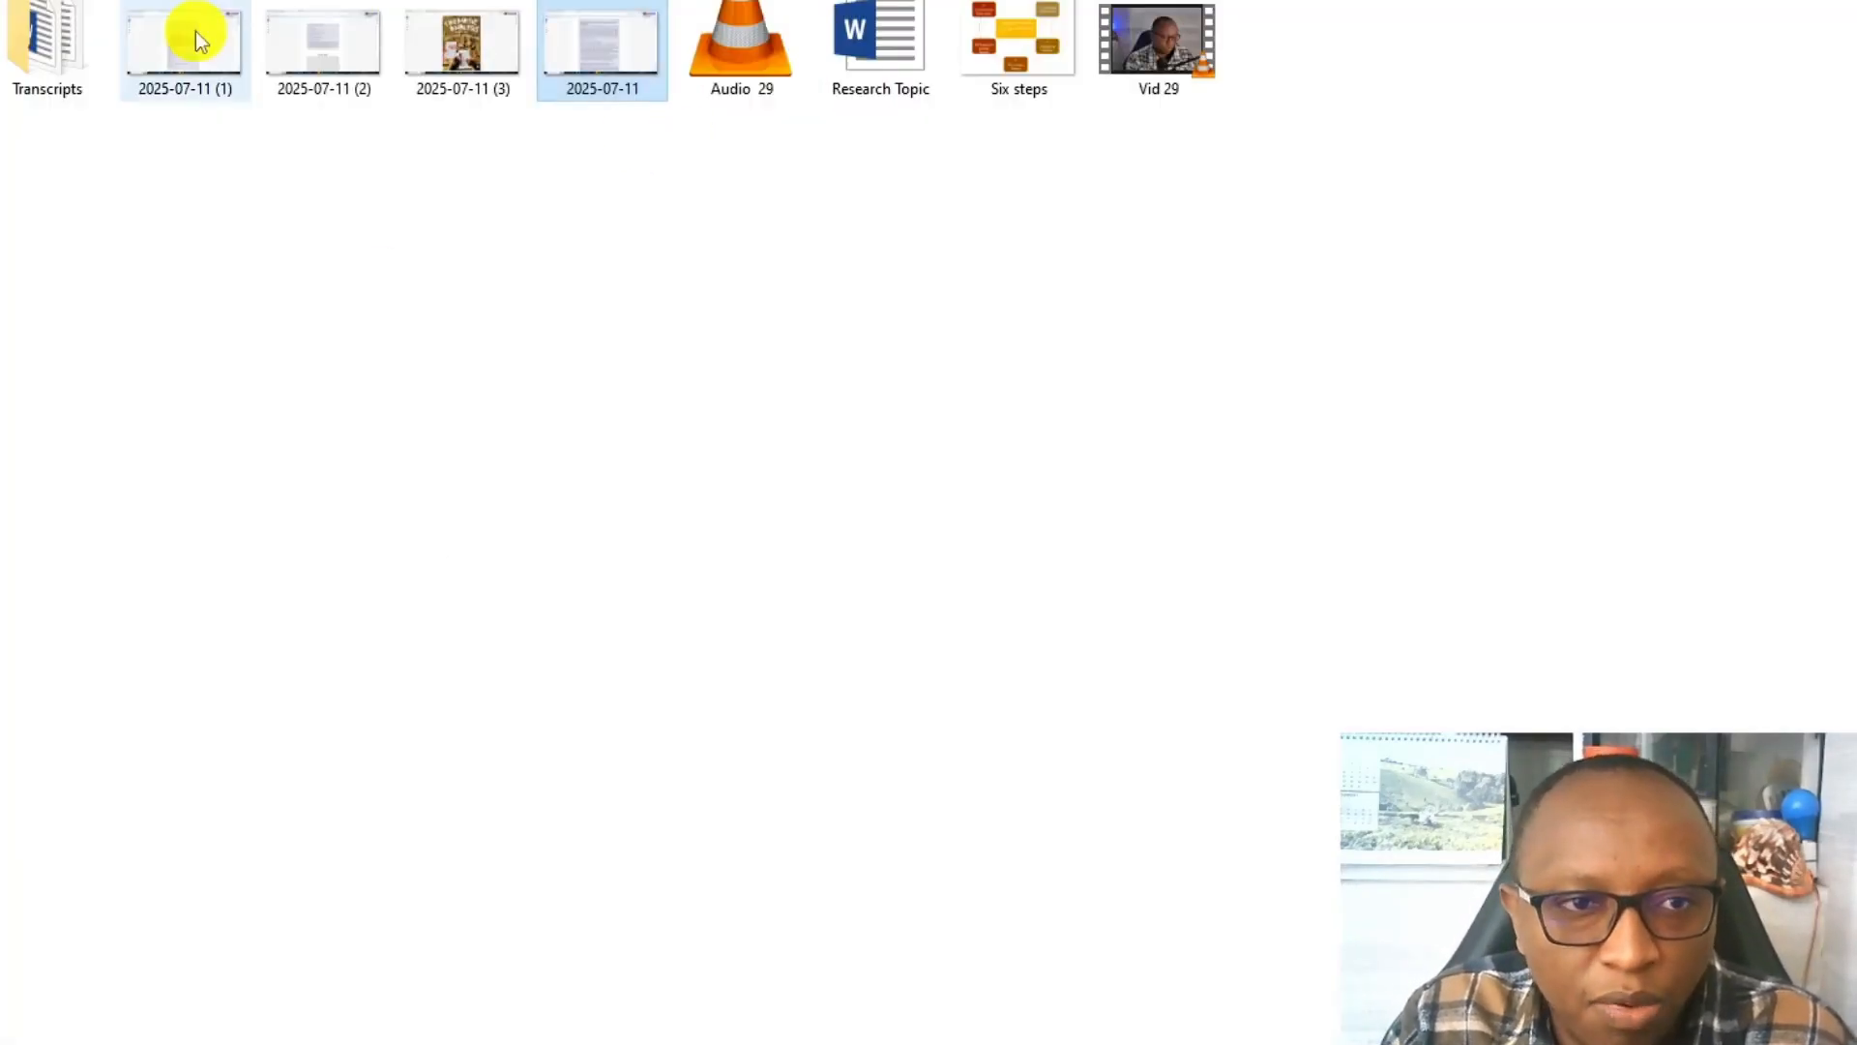
{"action": "double_click", "coordinate": [311, 33]}
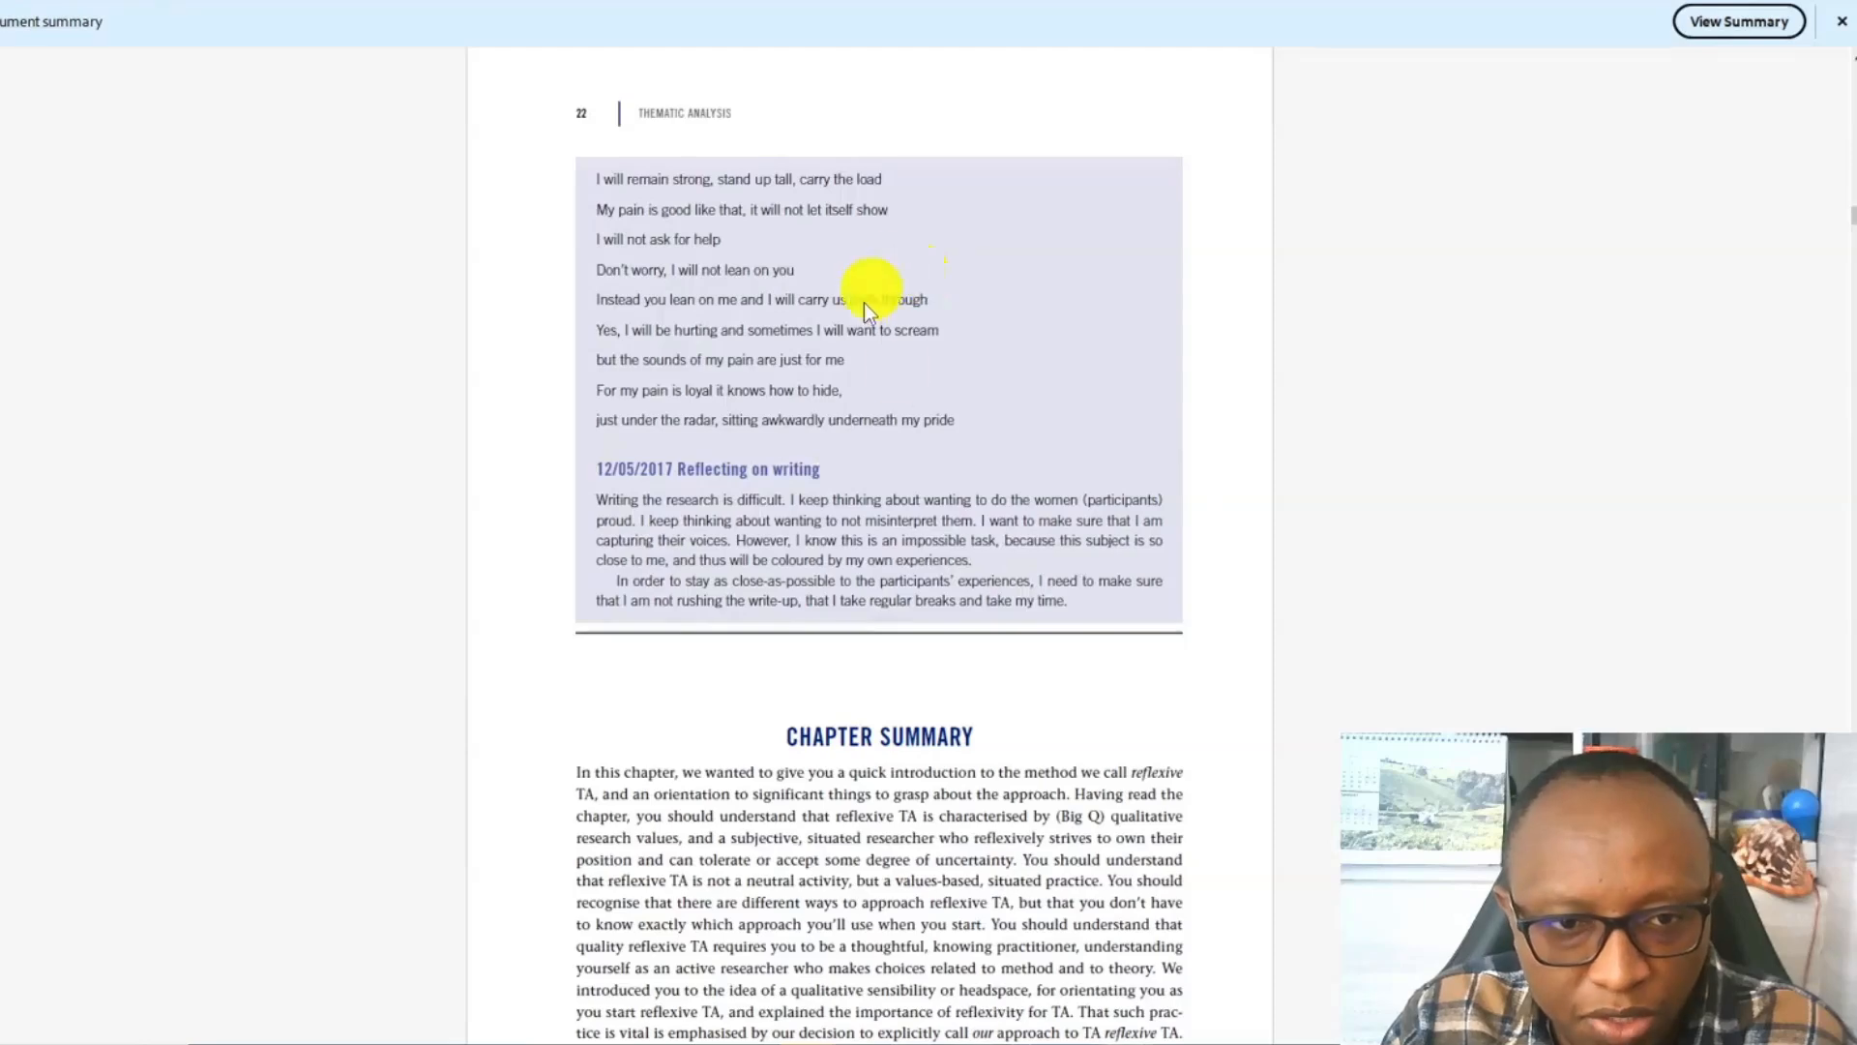
{"action": "scroll", "coordinate": [896, 485], "scroll_direction": "up", "scroll_amount": 10}
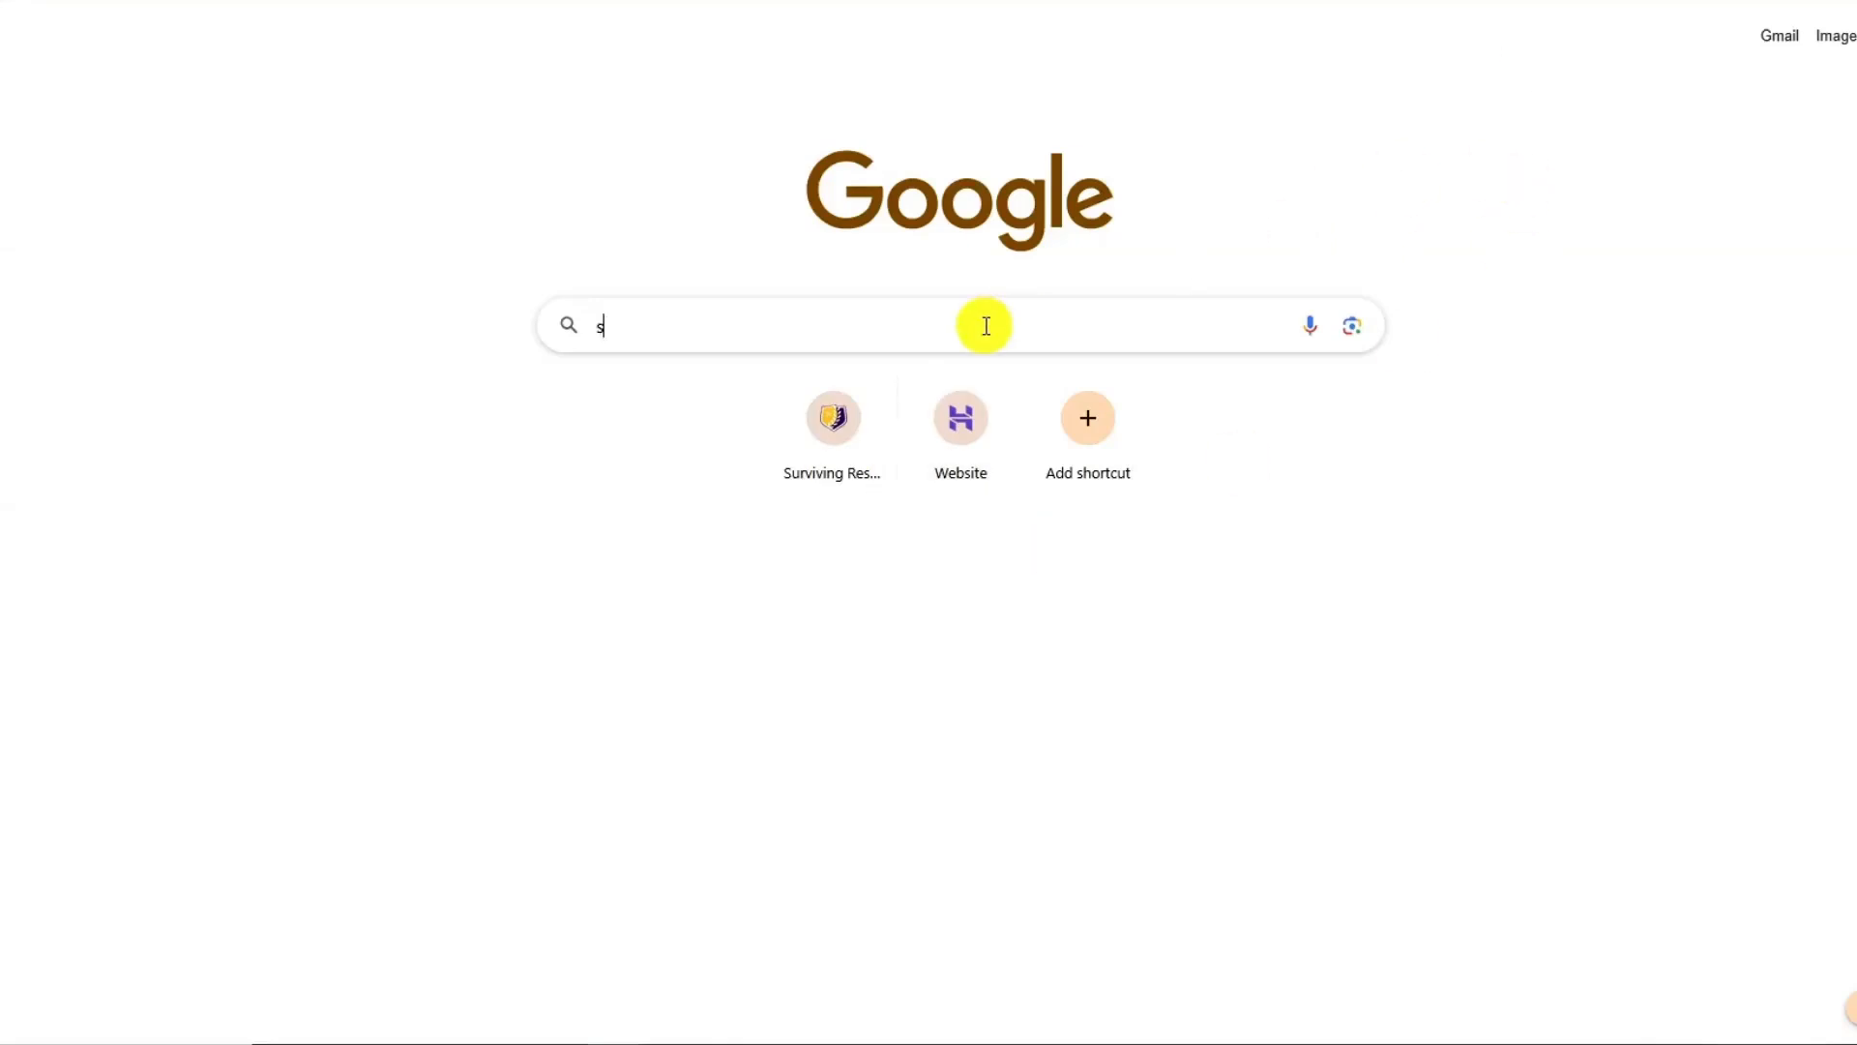
Switch to the browser, search Google for Surviving Research and look through its Google reviews.
{"action": "type", "text": "urvi"}
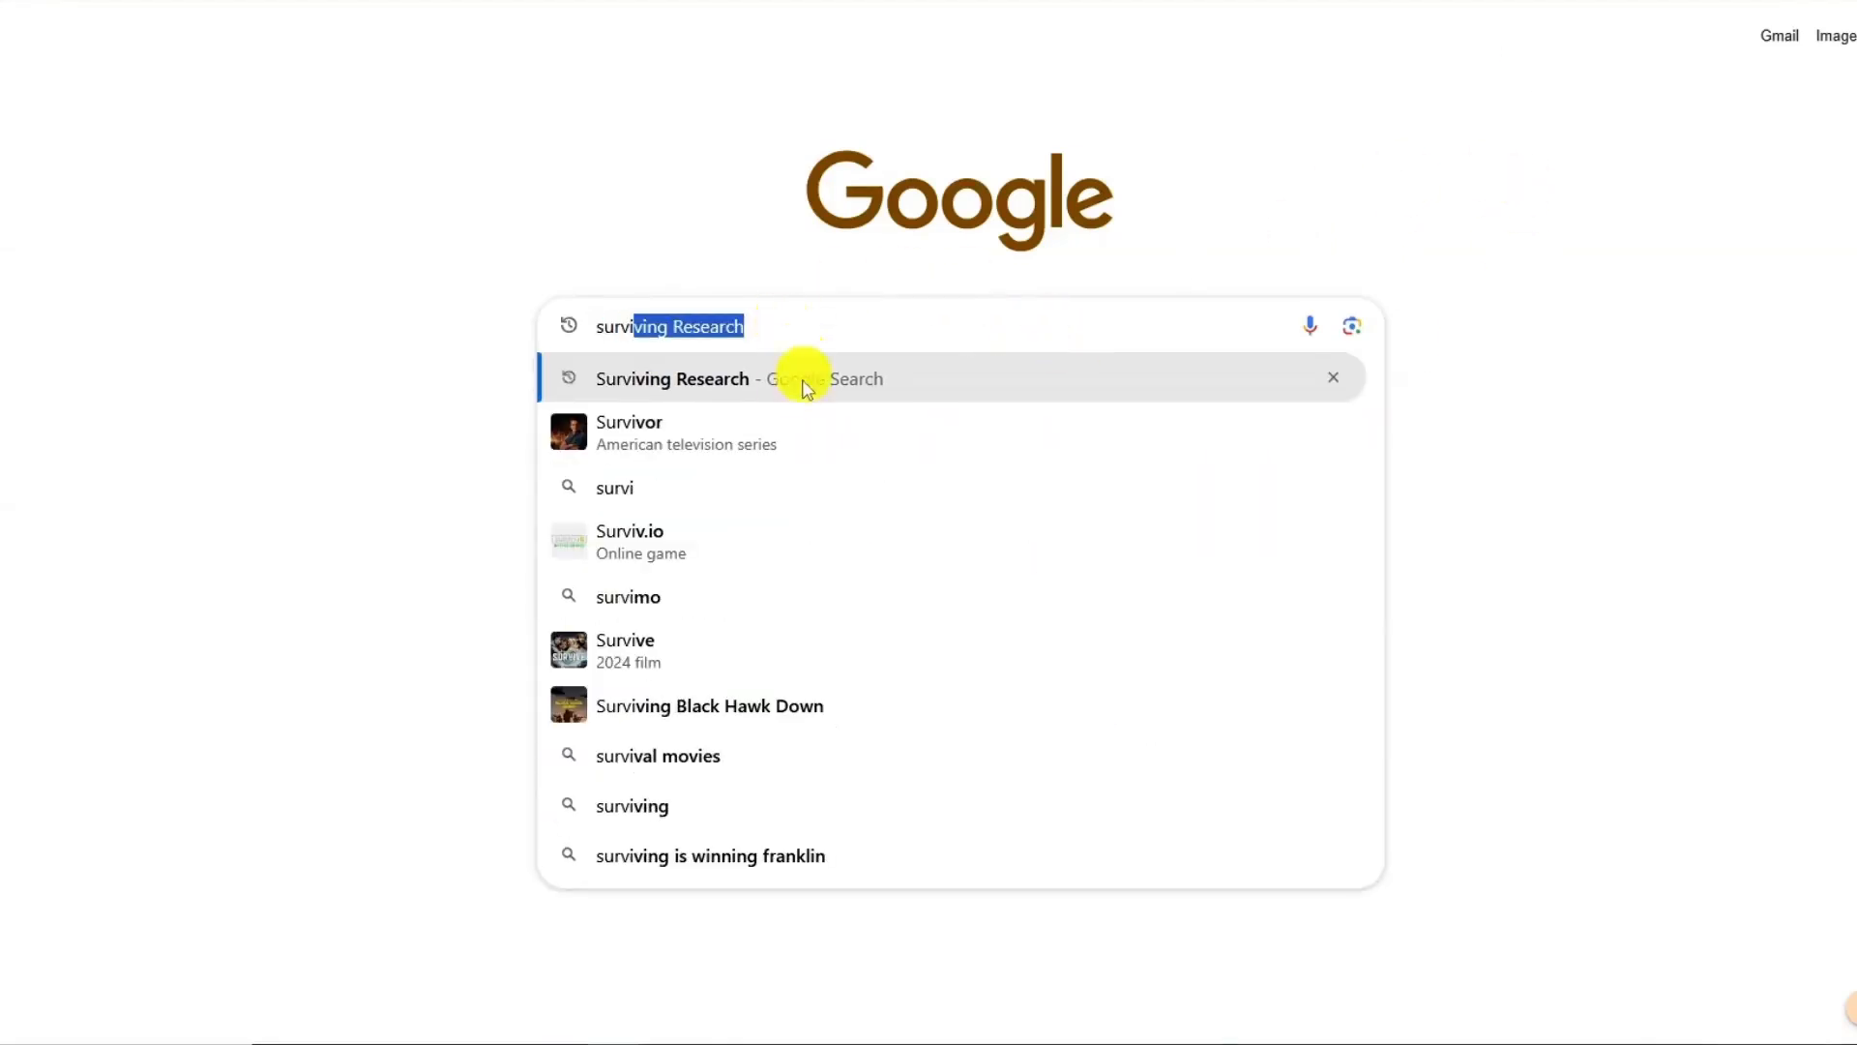
{"action": "left_click", "coordinate": [753, 383]}
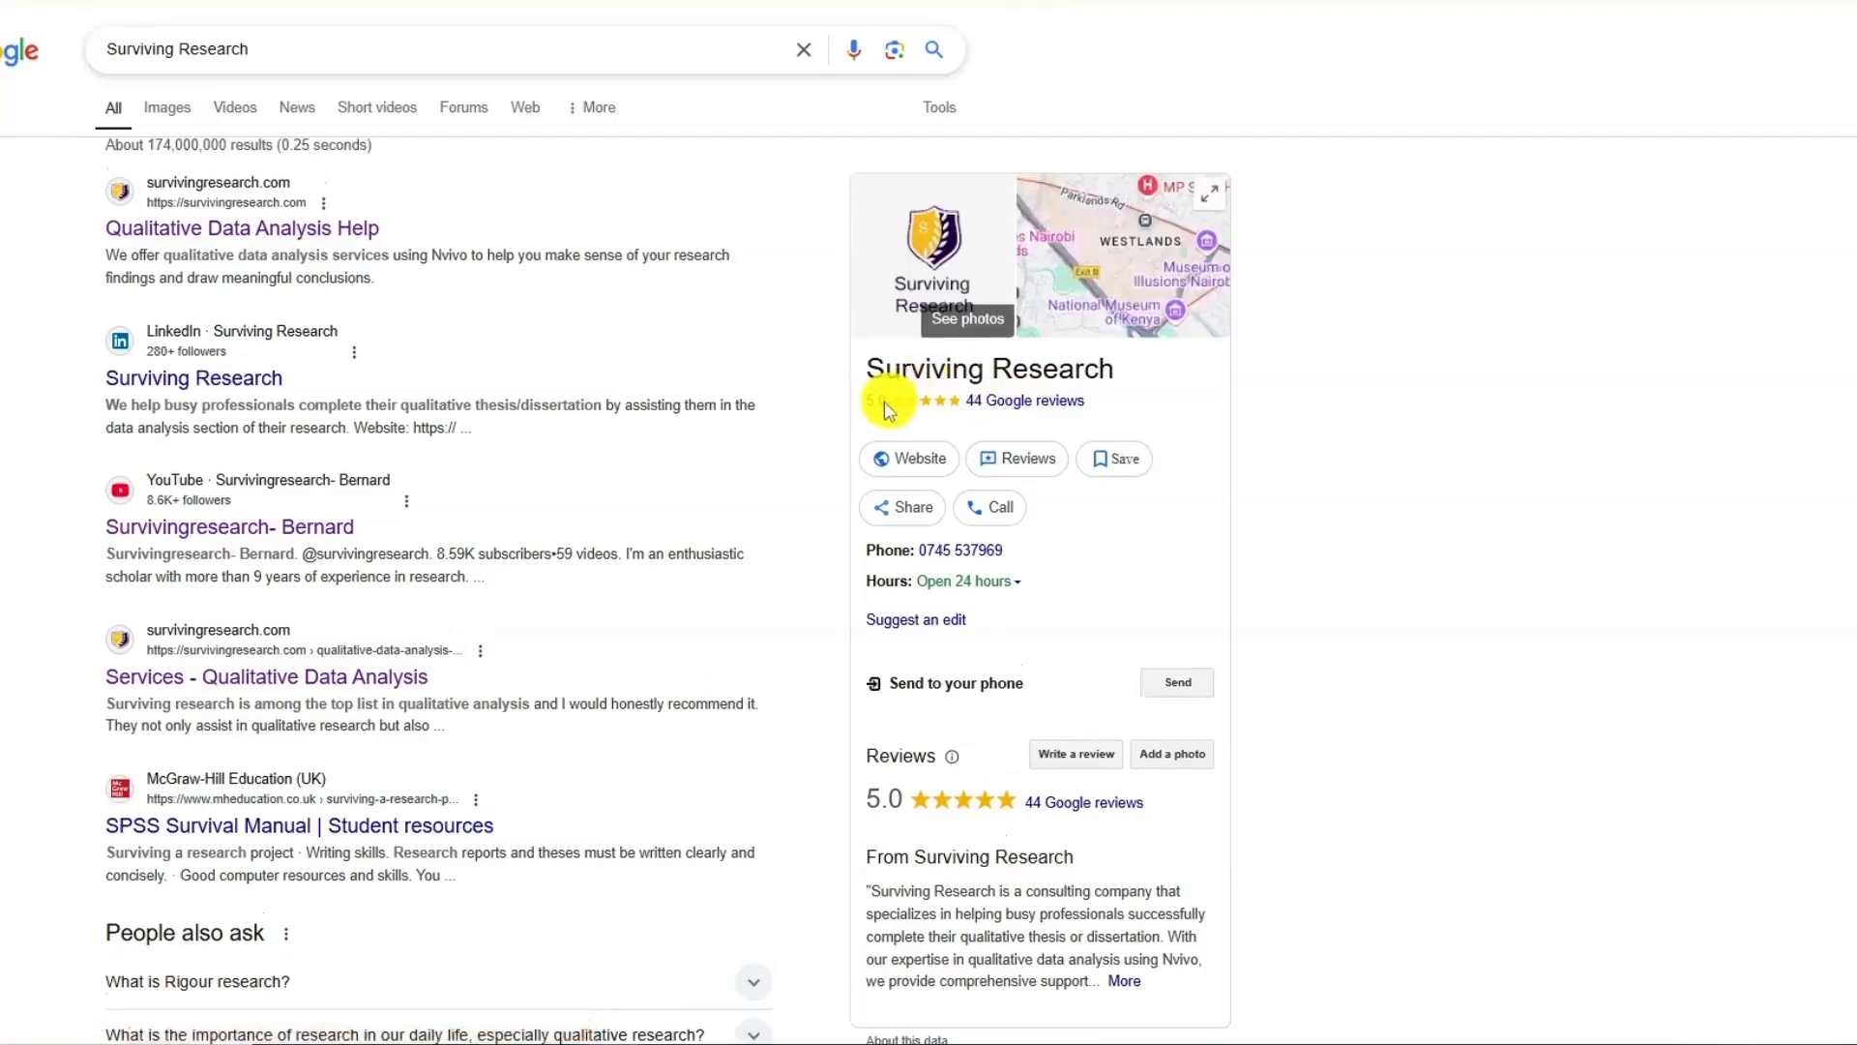
{"action": "left_click", "coordinate": [1014, 410]}
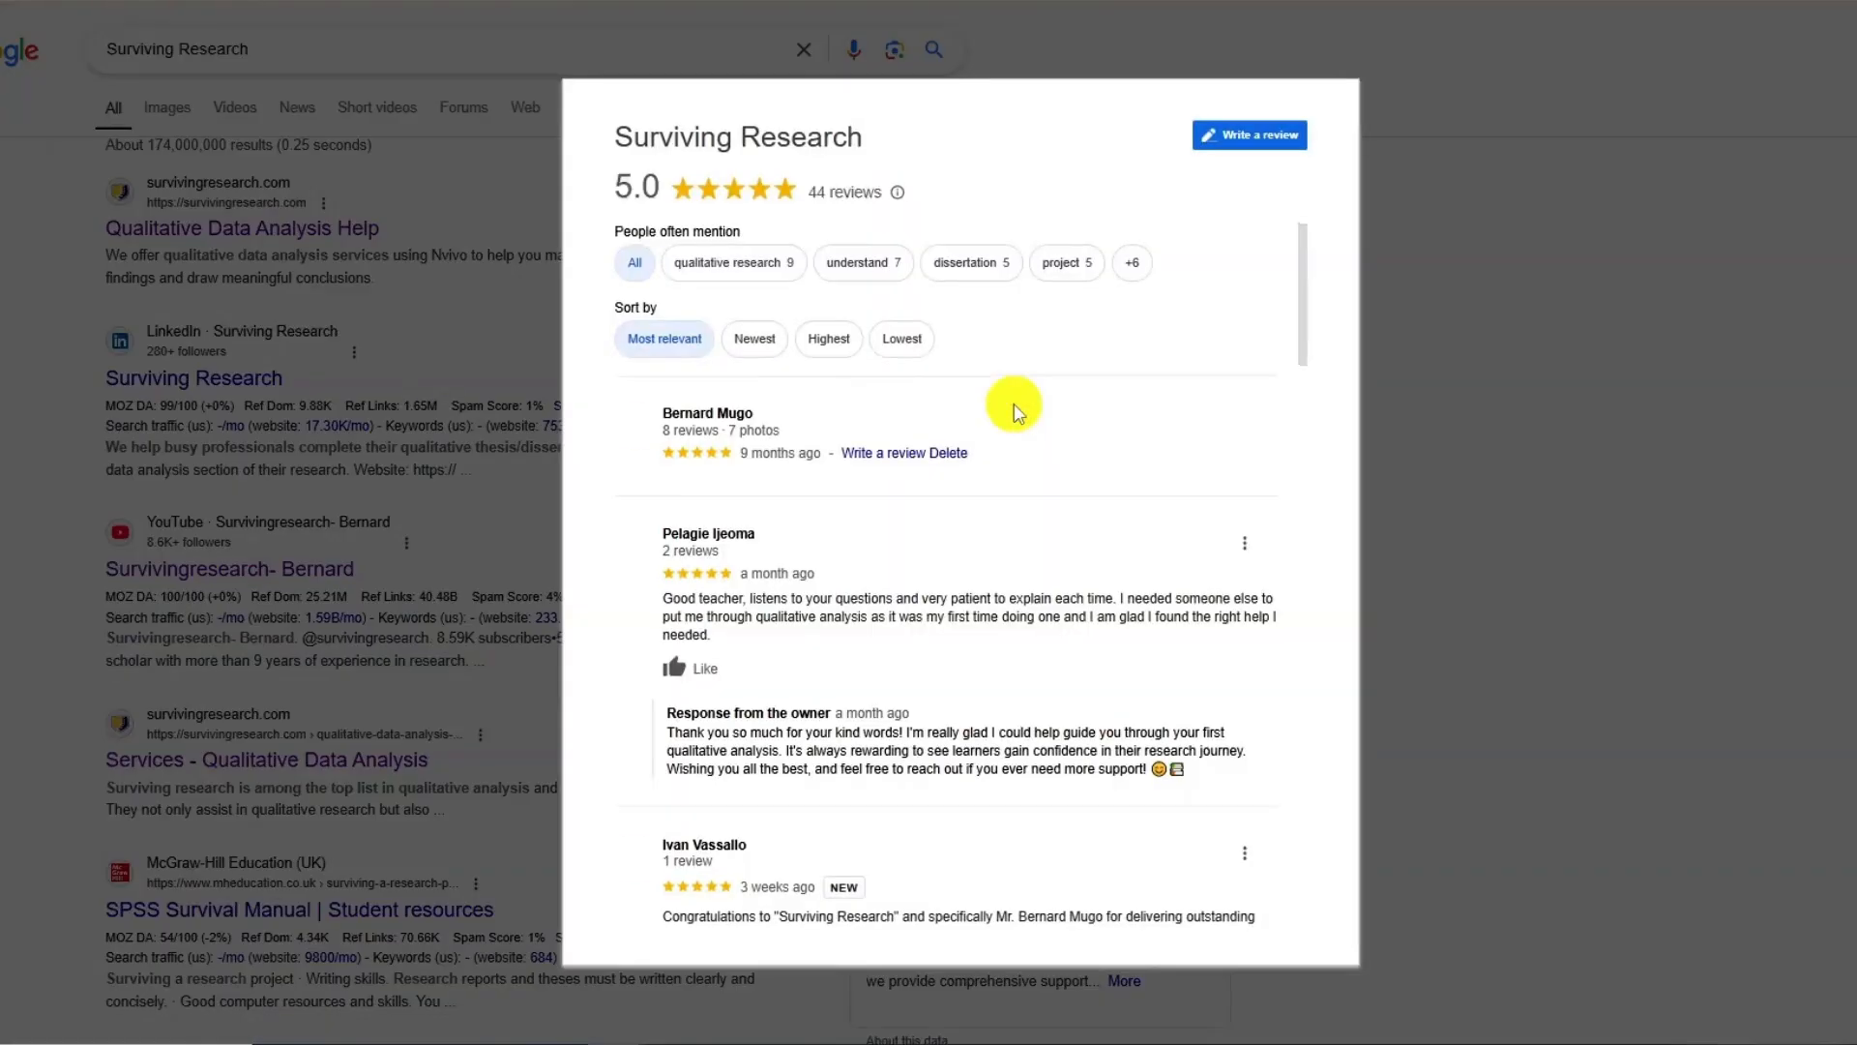
{"action": "scroll", "coordinate": [823, 346], "scroll_direction": "down", "scroll_amount": 3}
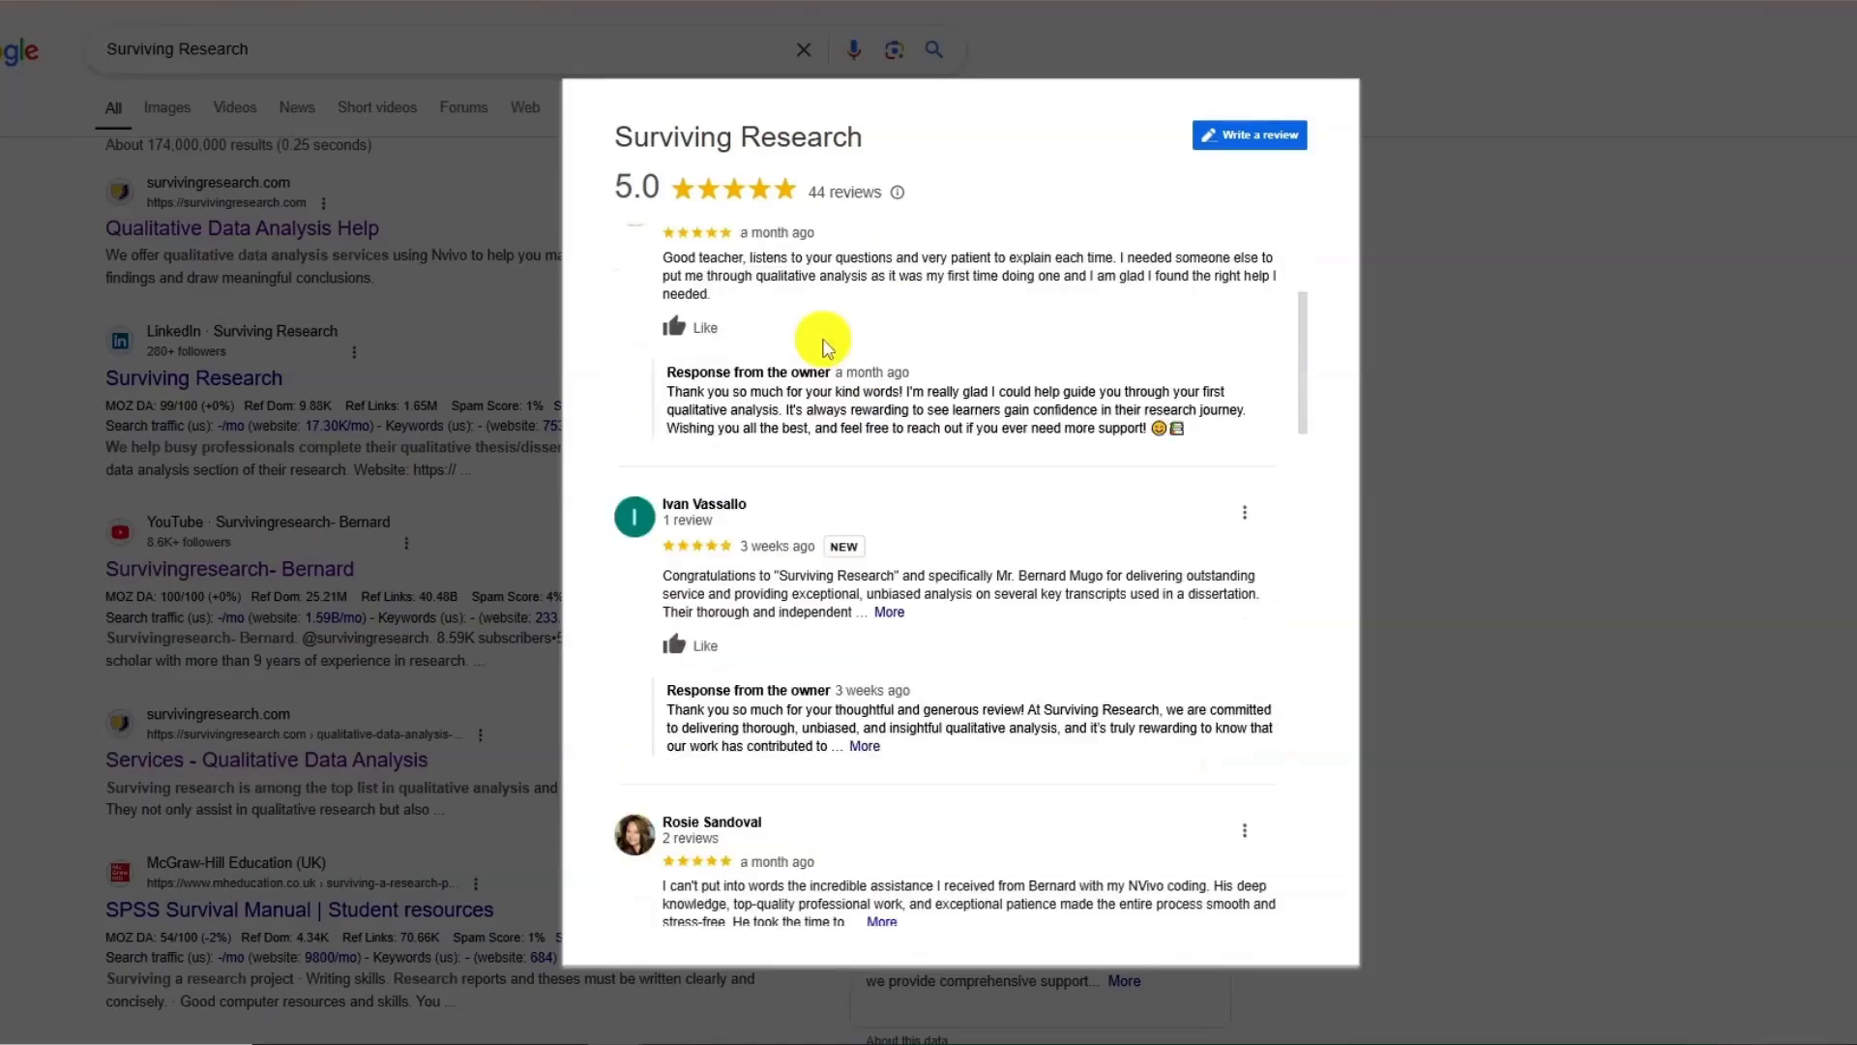
{"action": "scroll", "coordinate": [827, 348], "scroll_direction": "up", "scroll_amount": 1}
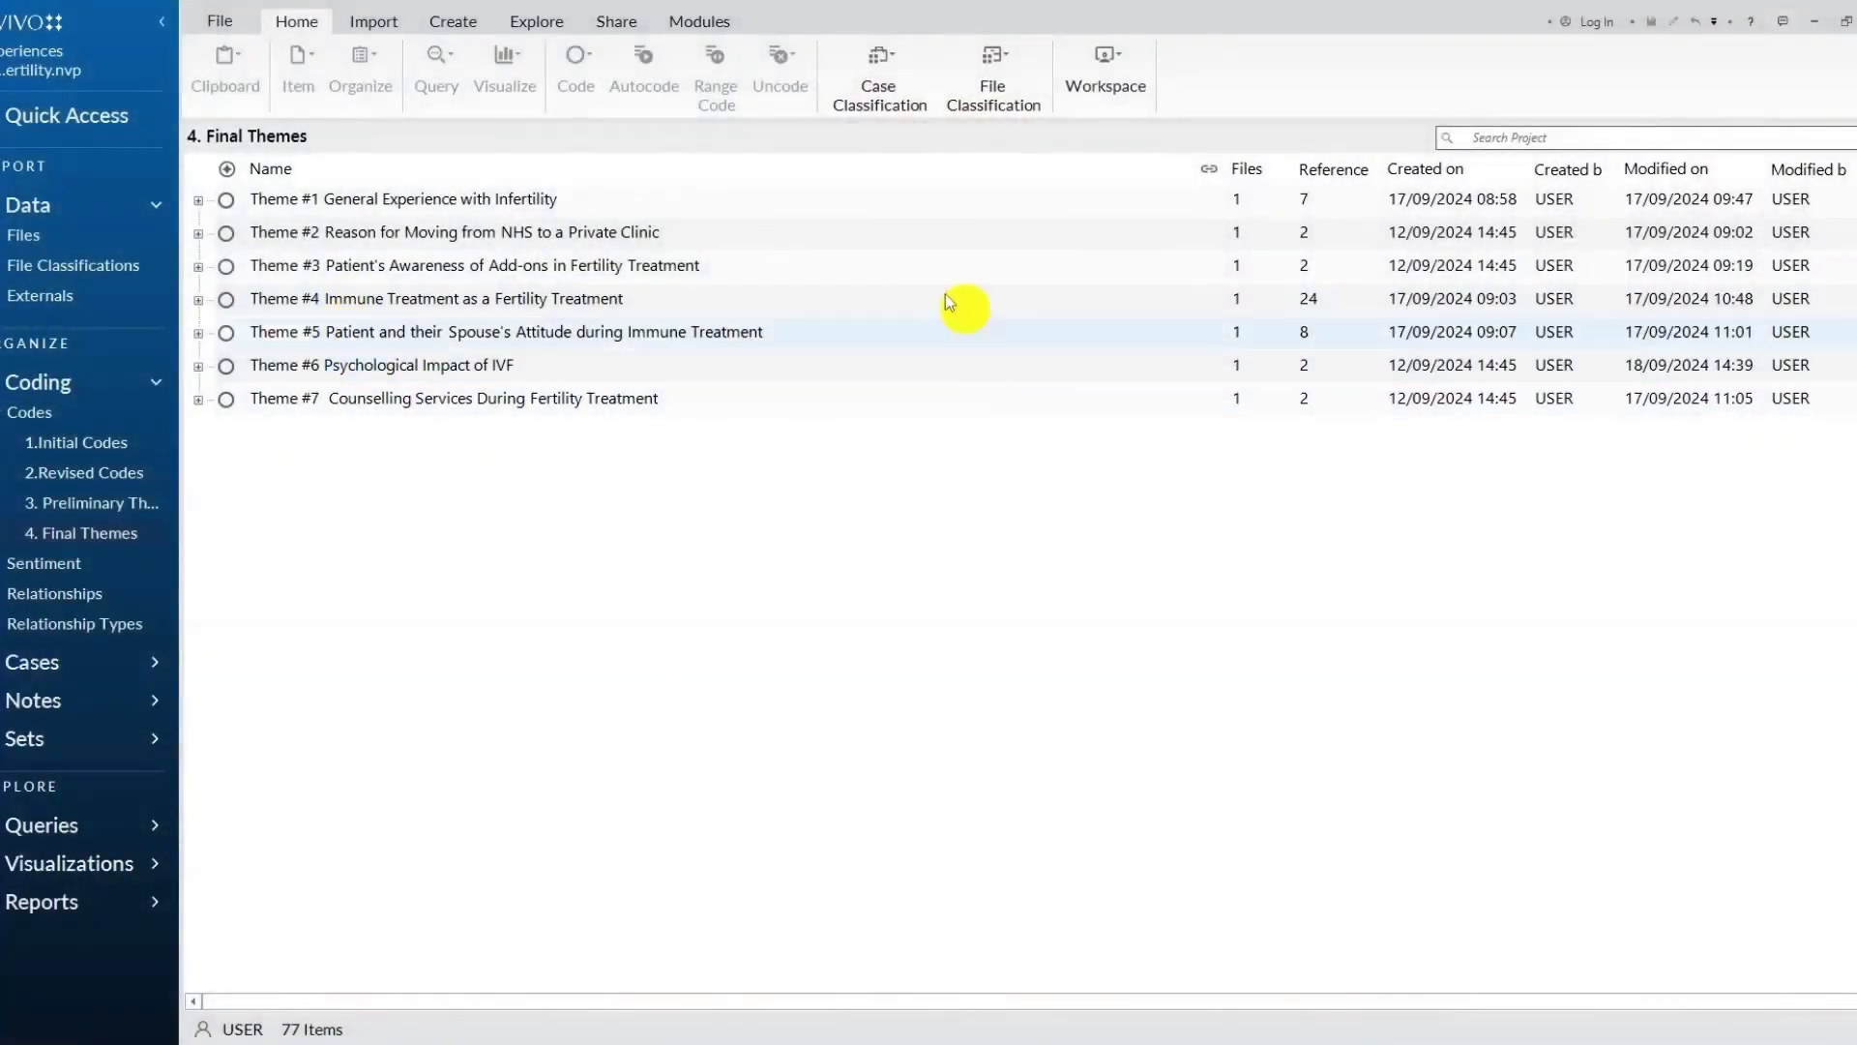
Review the final themes in NVivo and examine the findings report's theme descriptions, coding table and participant quotes.
{"action": "left_click", "coordinate": [199, 235]}
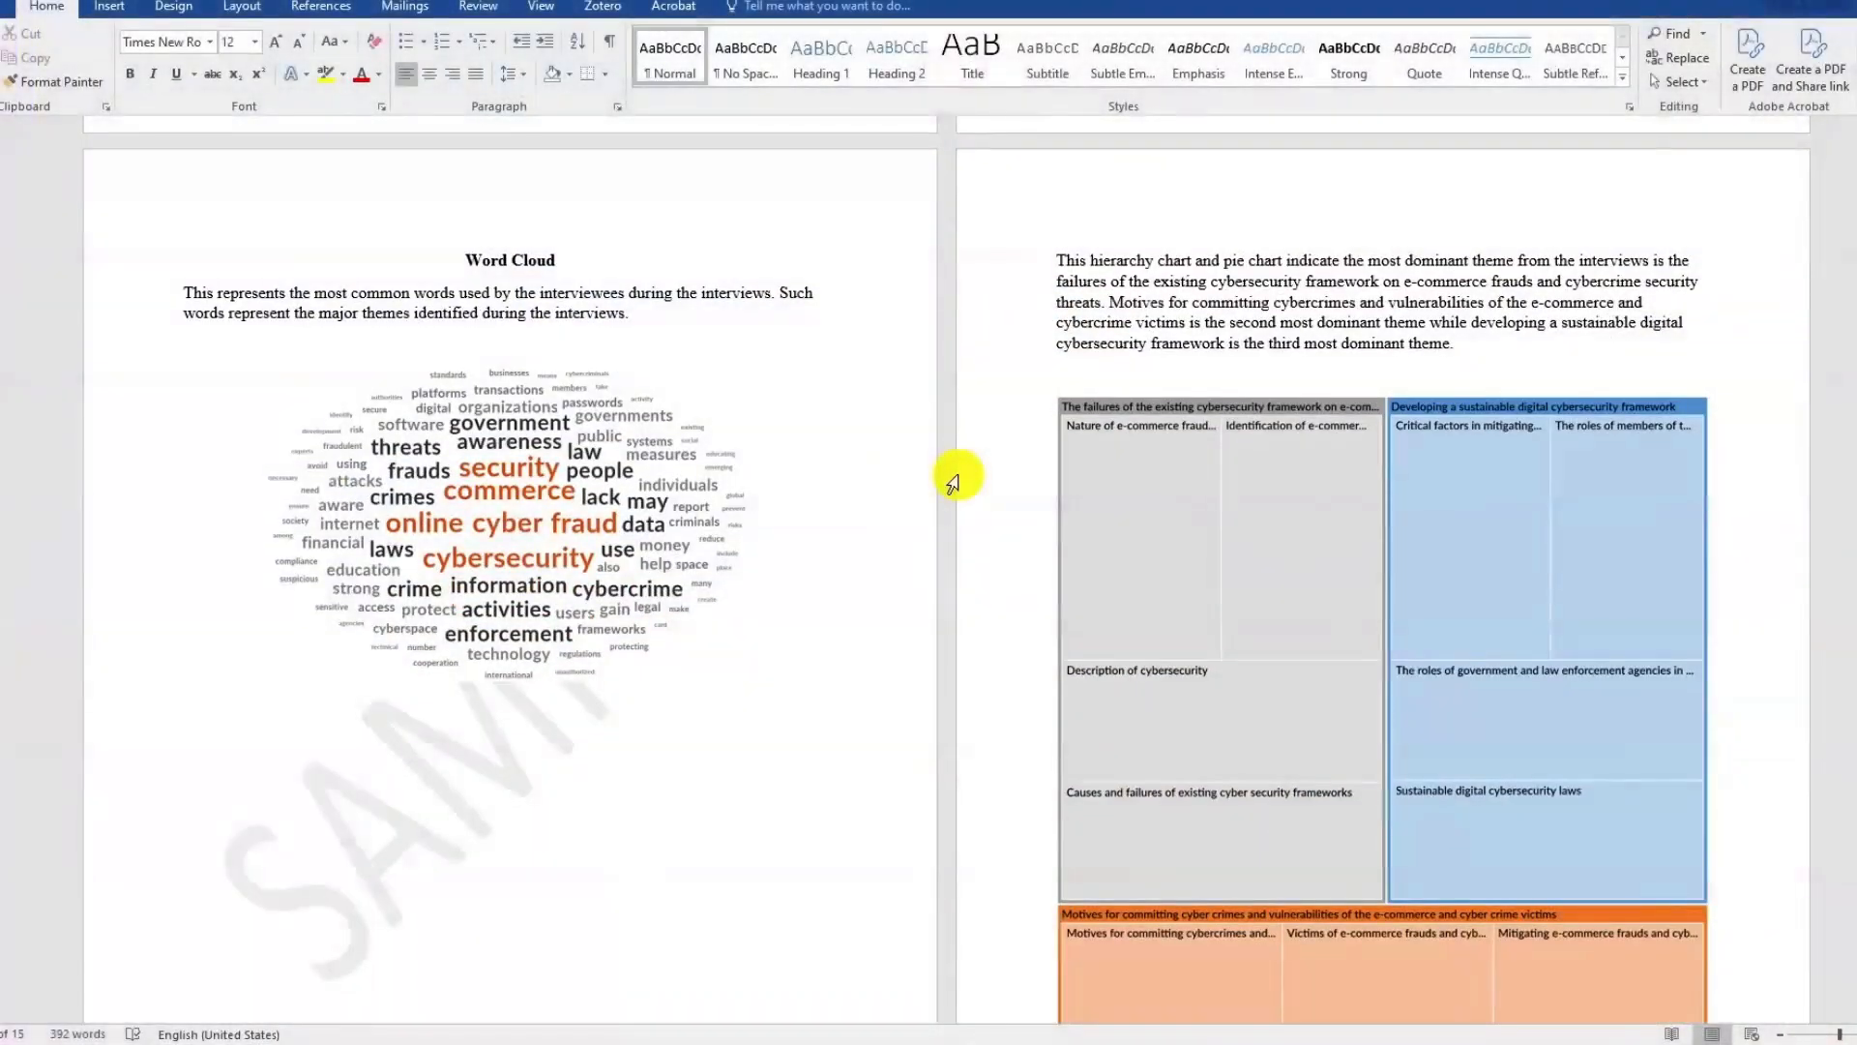
{"action": "scroll", "coordinate": [953, 481], "scroll_direction": "down", "scroll_amount": 10}
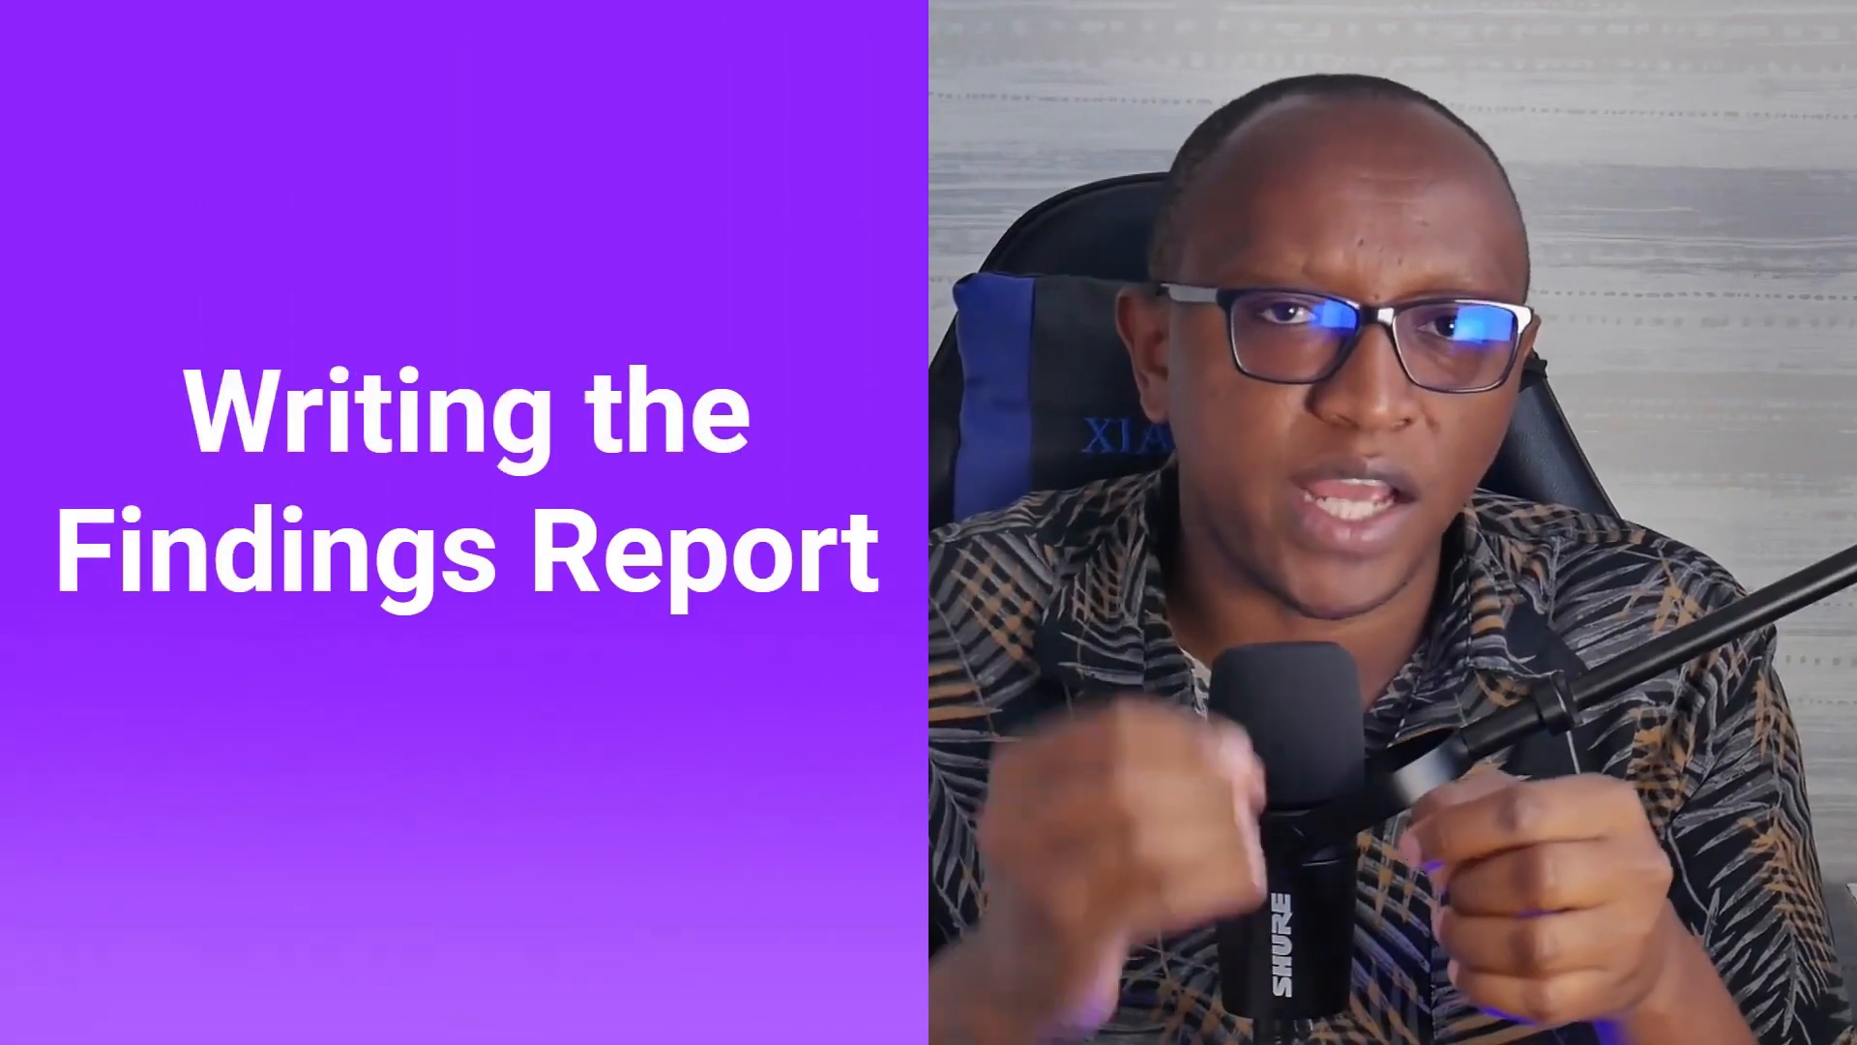
{"action": "scroll", "coordinate": [972, 276], "scroll_direction": "down", "scroll_amount": 12}
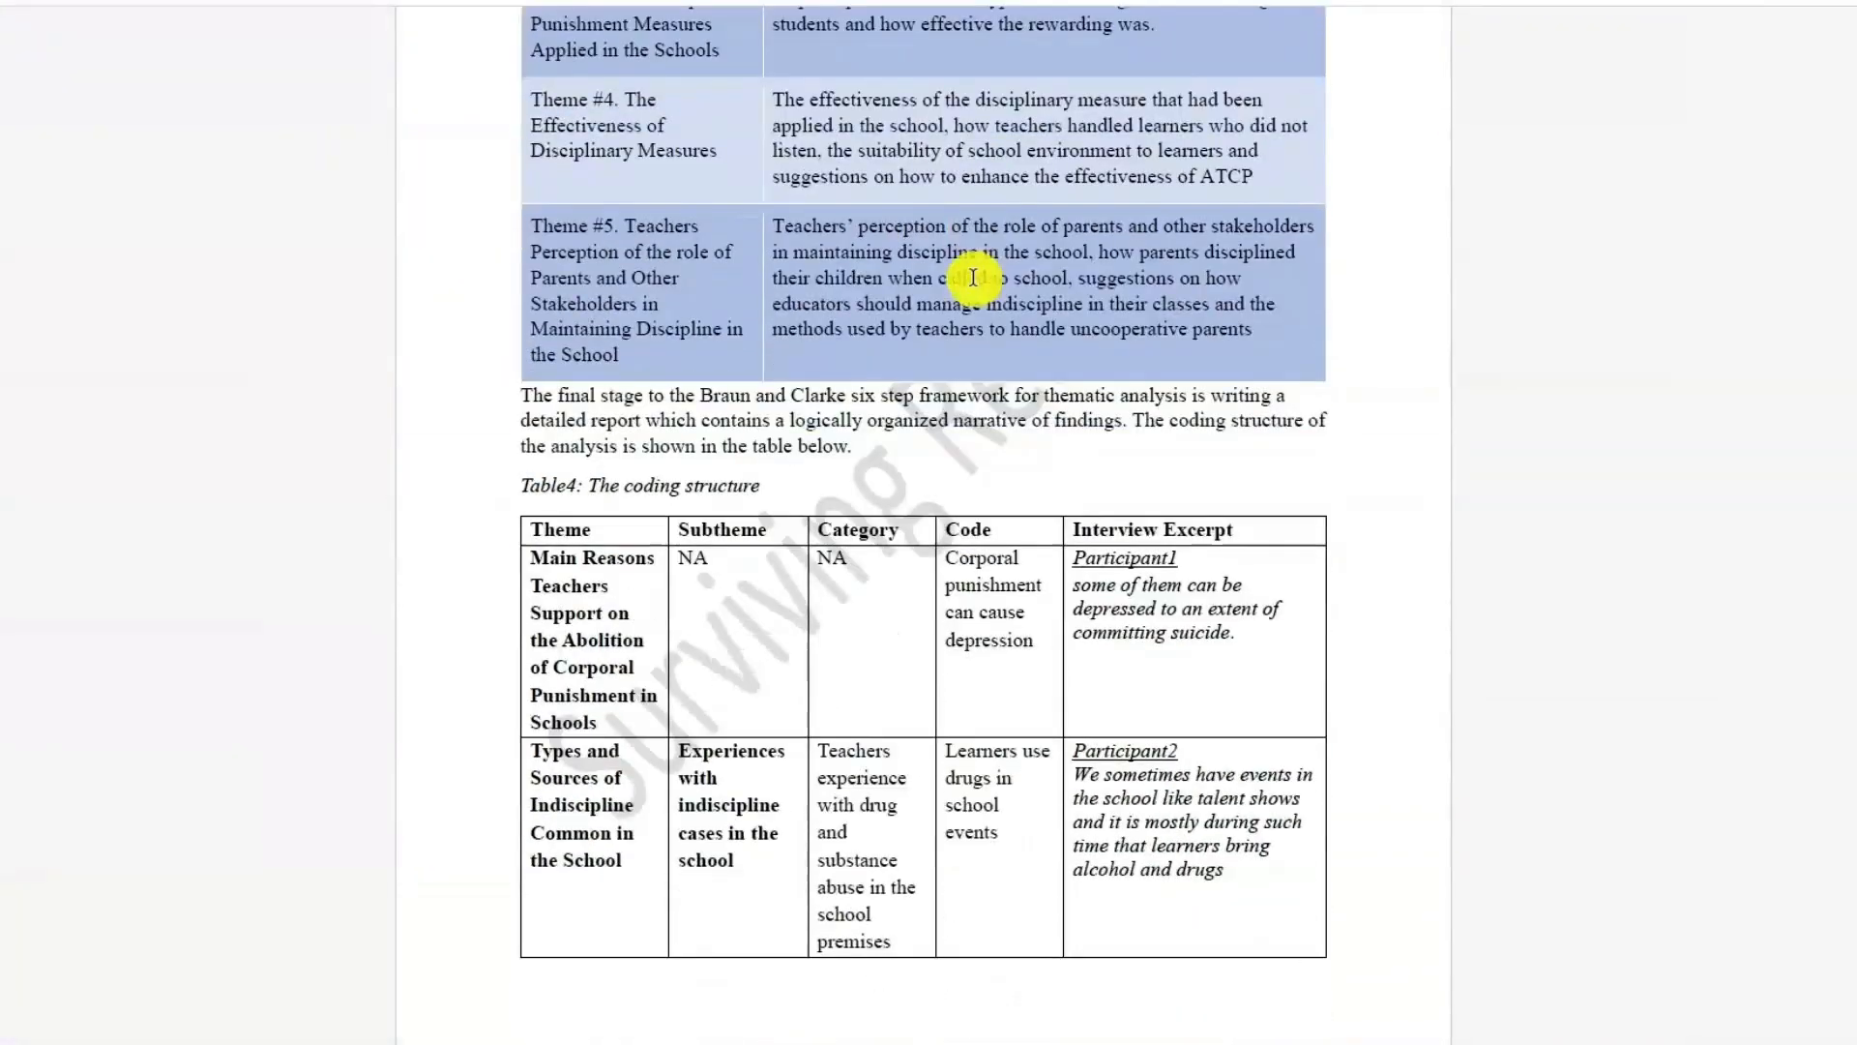
{"action": "scroll", "coordinate": [972, 278], "scroll_direction": "down", "scroll_amount": 13}
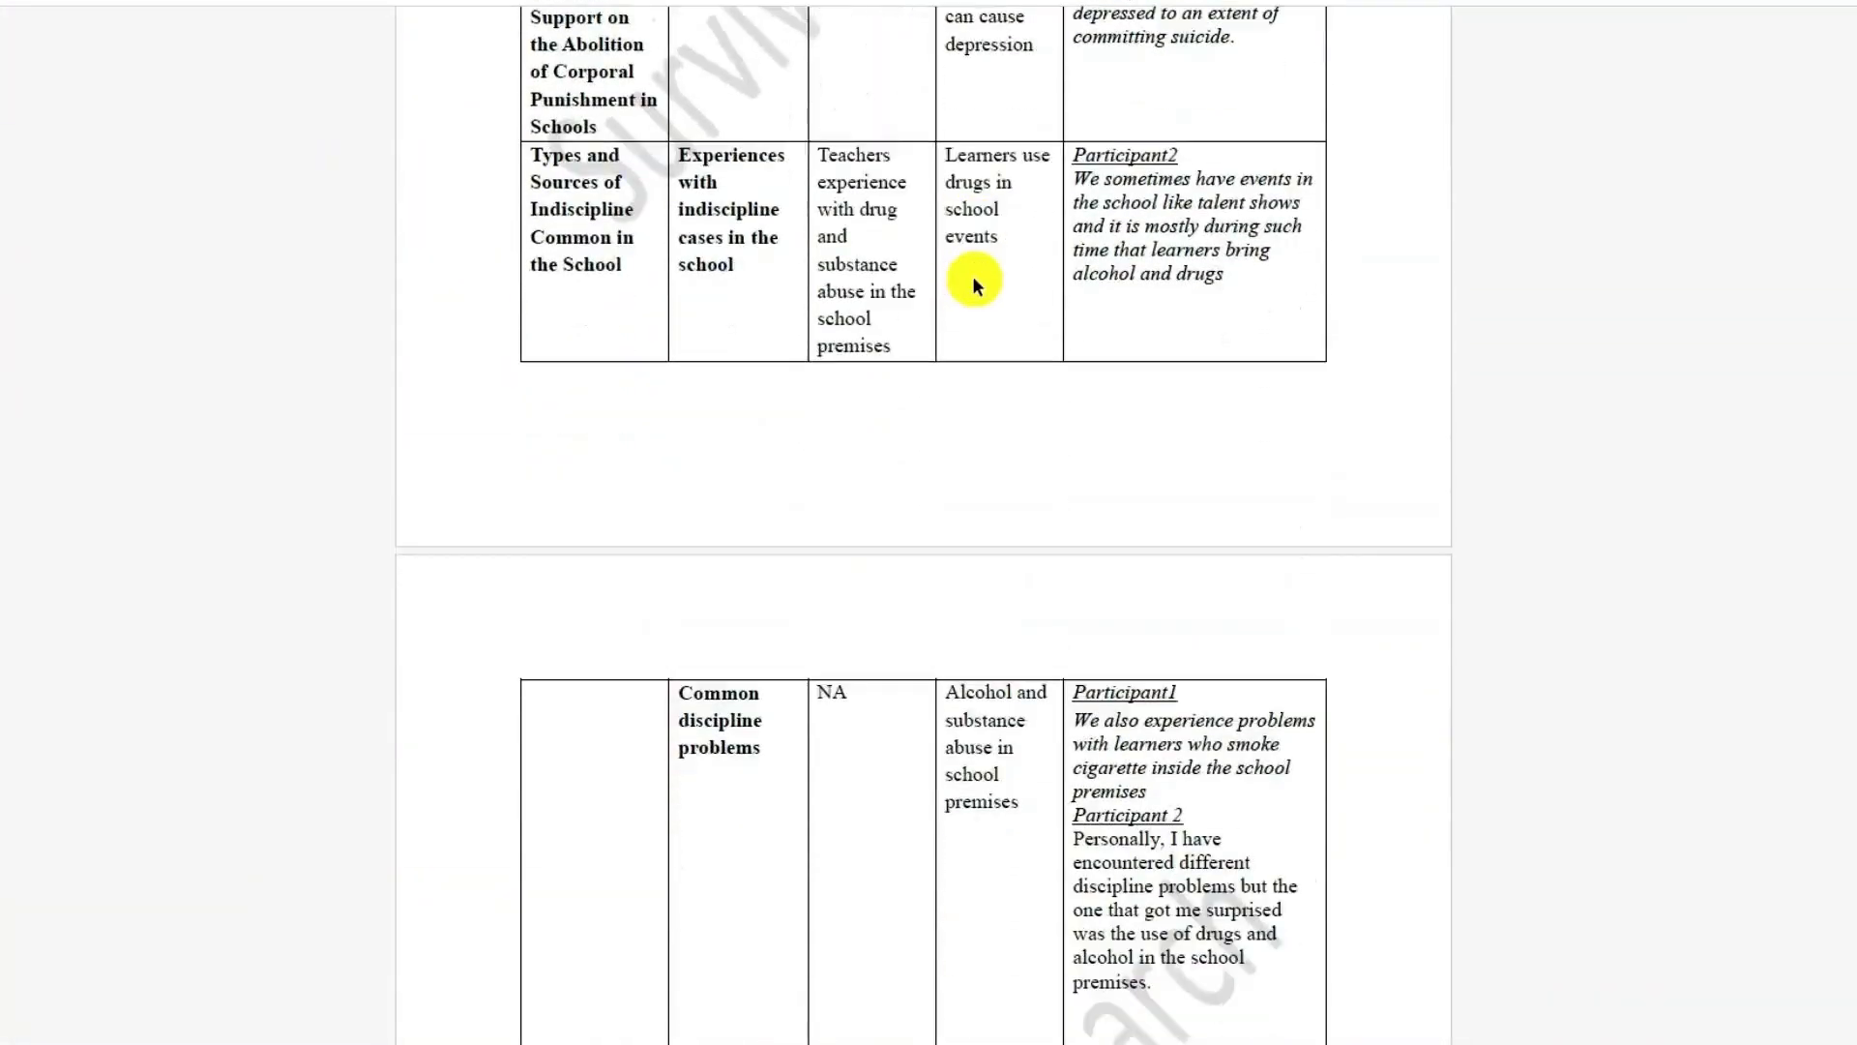
{"action": "scroll", "coordinate": [973, 279], "scroll_direction": "down", "scroll_amount": 14}
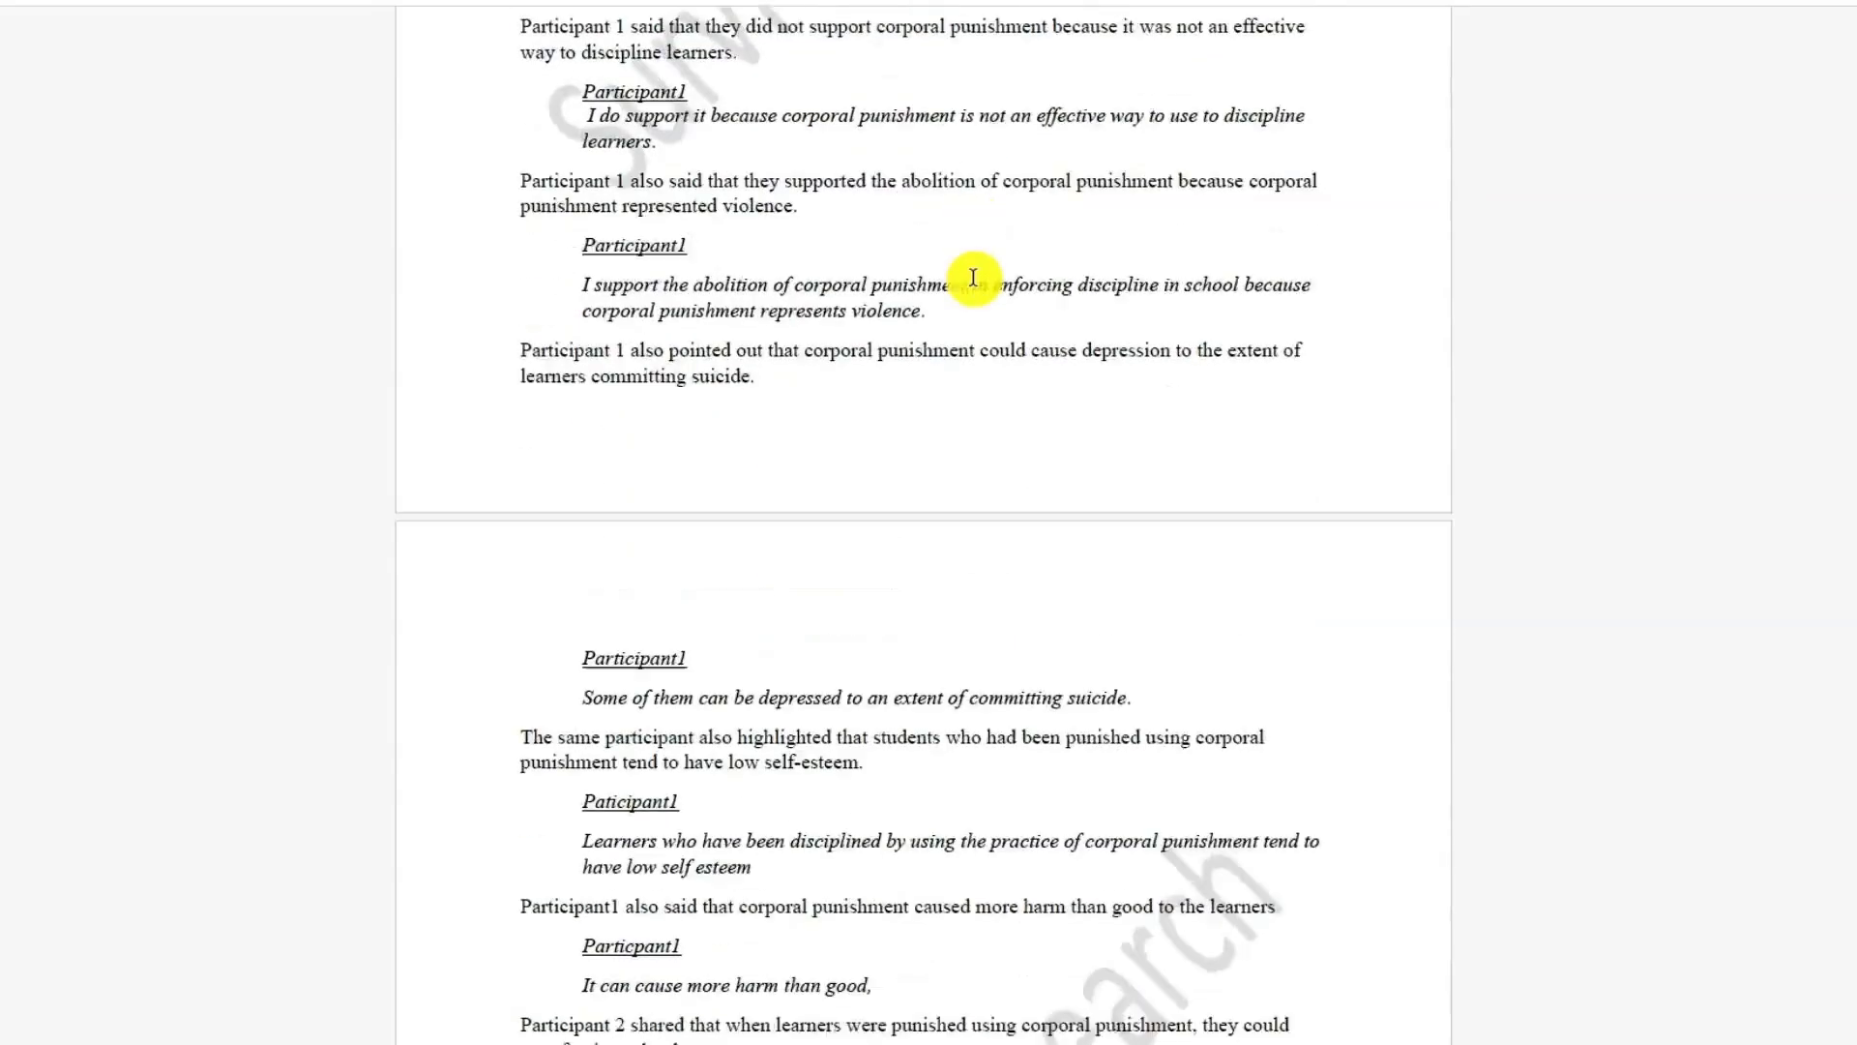
{"action": "scroll", "coordinate": [974, 277], "scroll_direction": "down", "scroll_amount": 12}
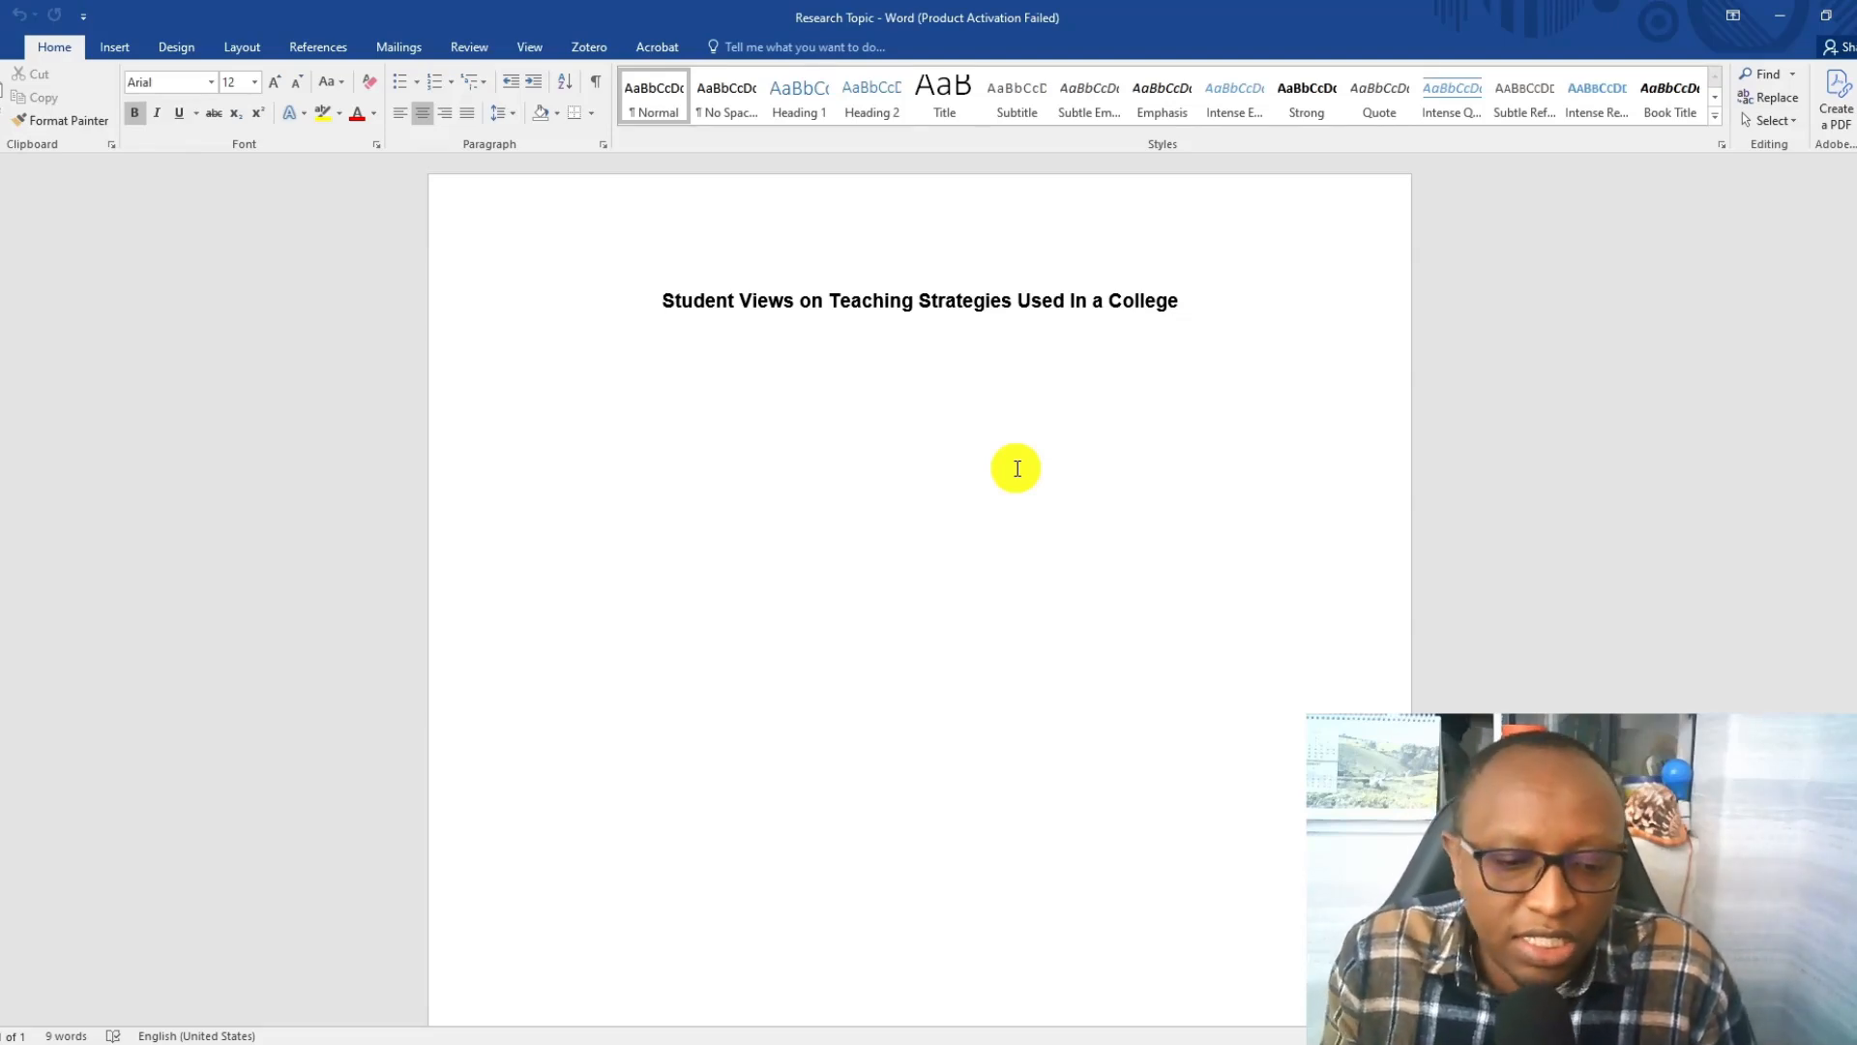
Switch to File Explorer, open the Student 1 document from the Transcripts folder and skim the interview.
{"action": "left_click", "coordinate": [584, 1035]}
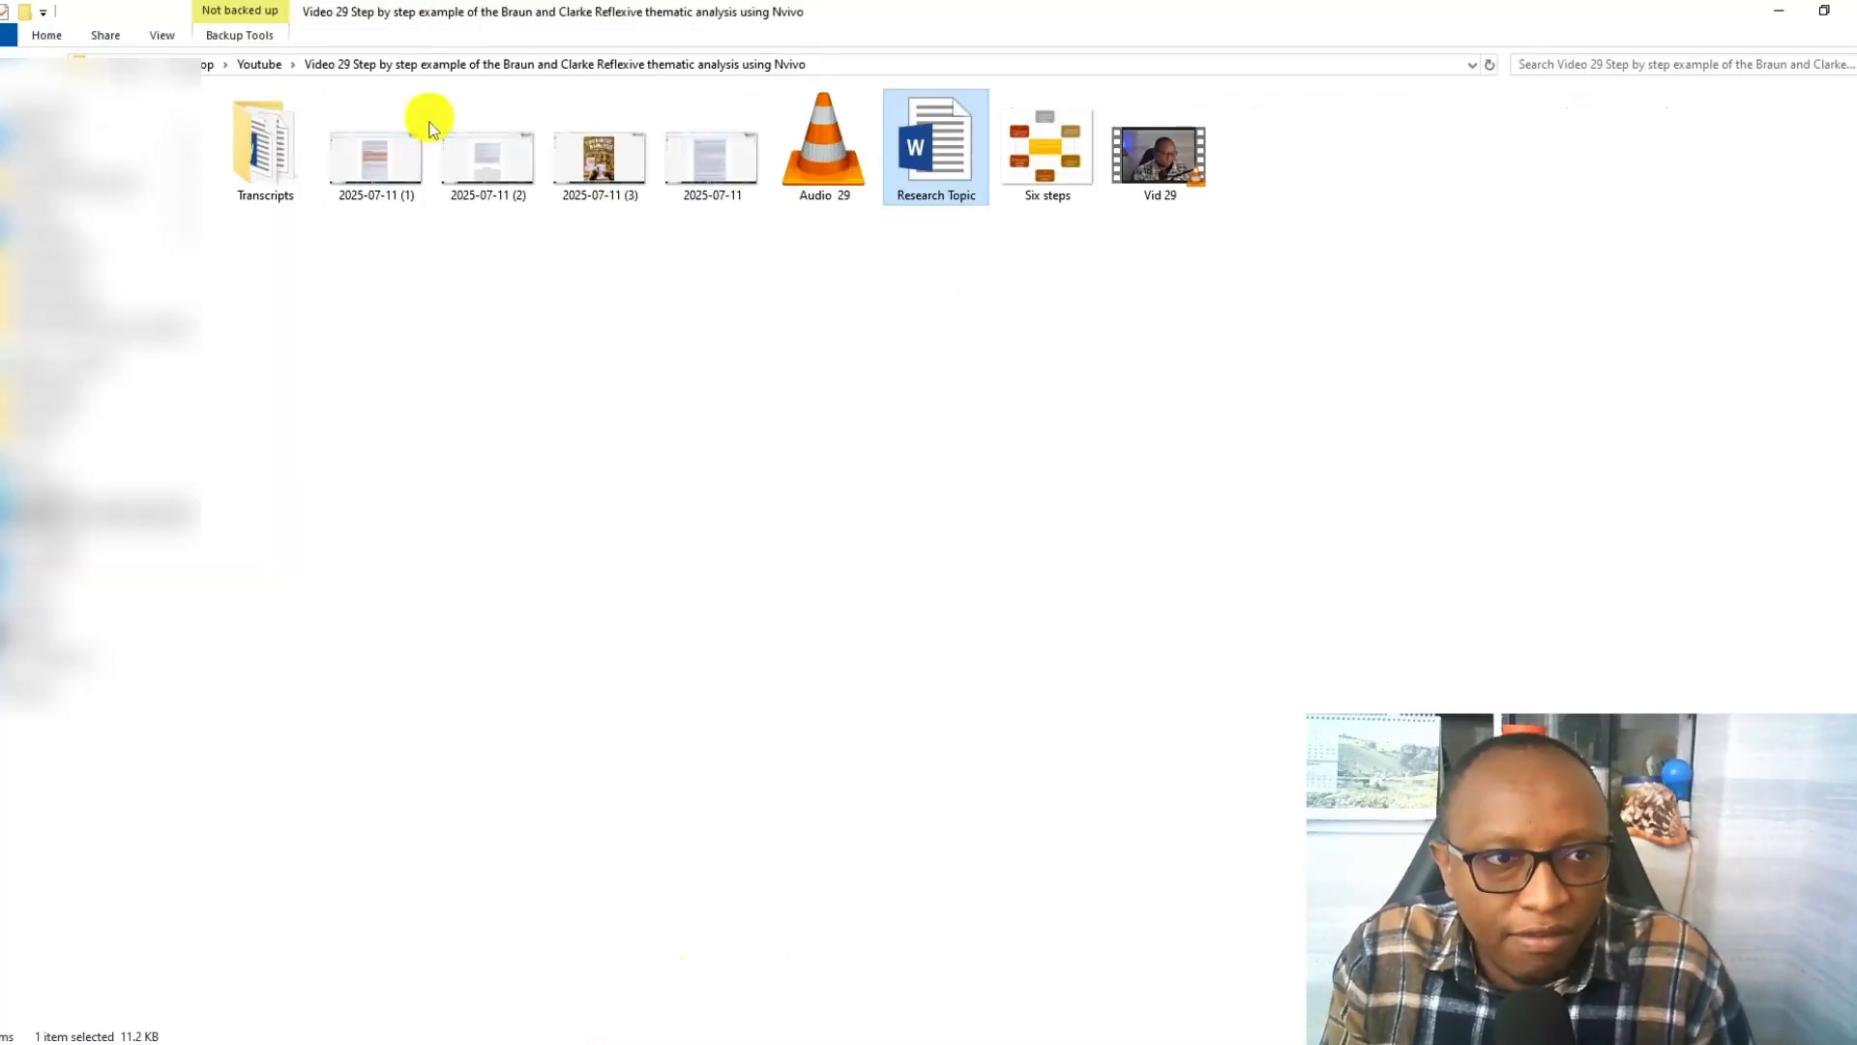
{"action": "double_click", "coordinate": [256, 150]}
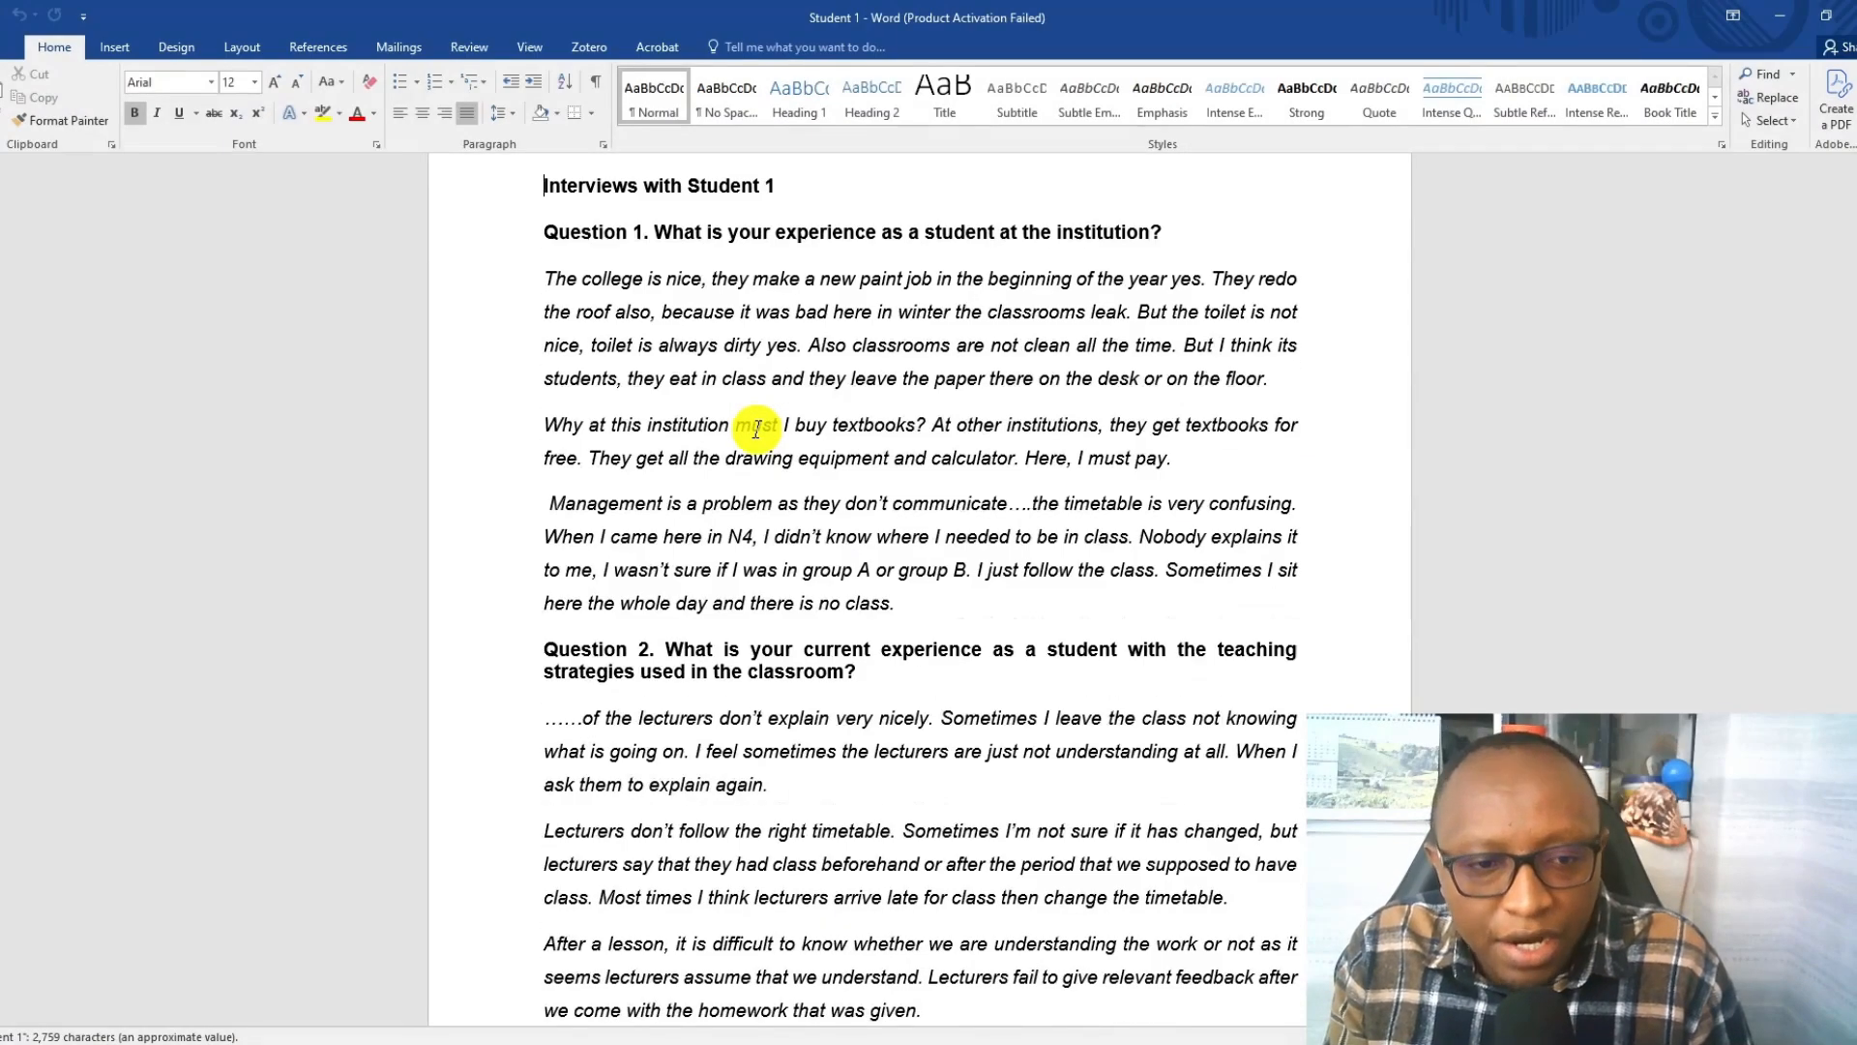
{"action": "scroll", "coordinate": [757, 429], "scroll_direction": "down", "scroll_amount": 10}
{"action": "scroll", "coordinate": [792, 232], "scroll_direction": "up", "scroll_amount": 12}
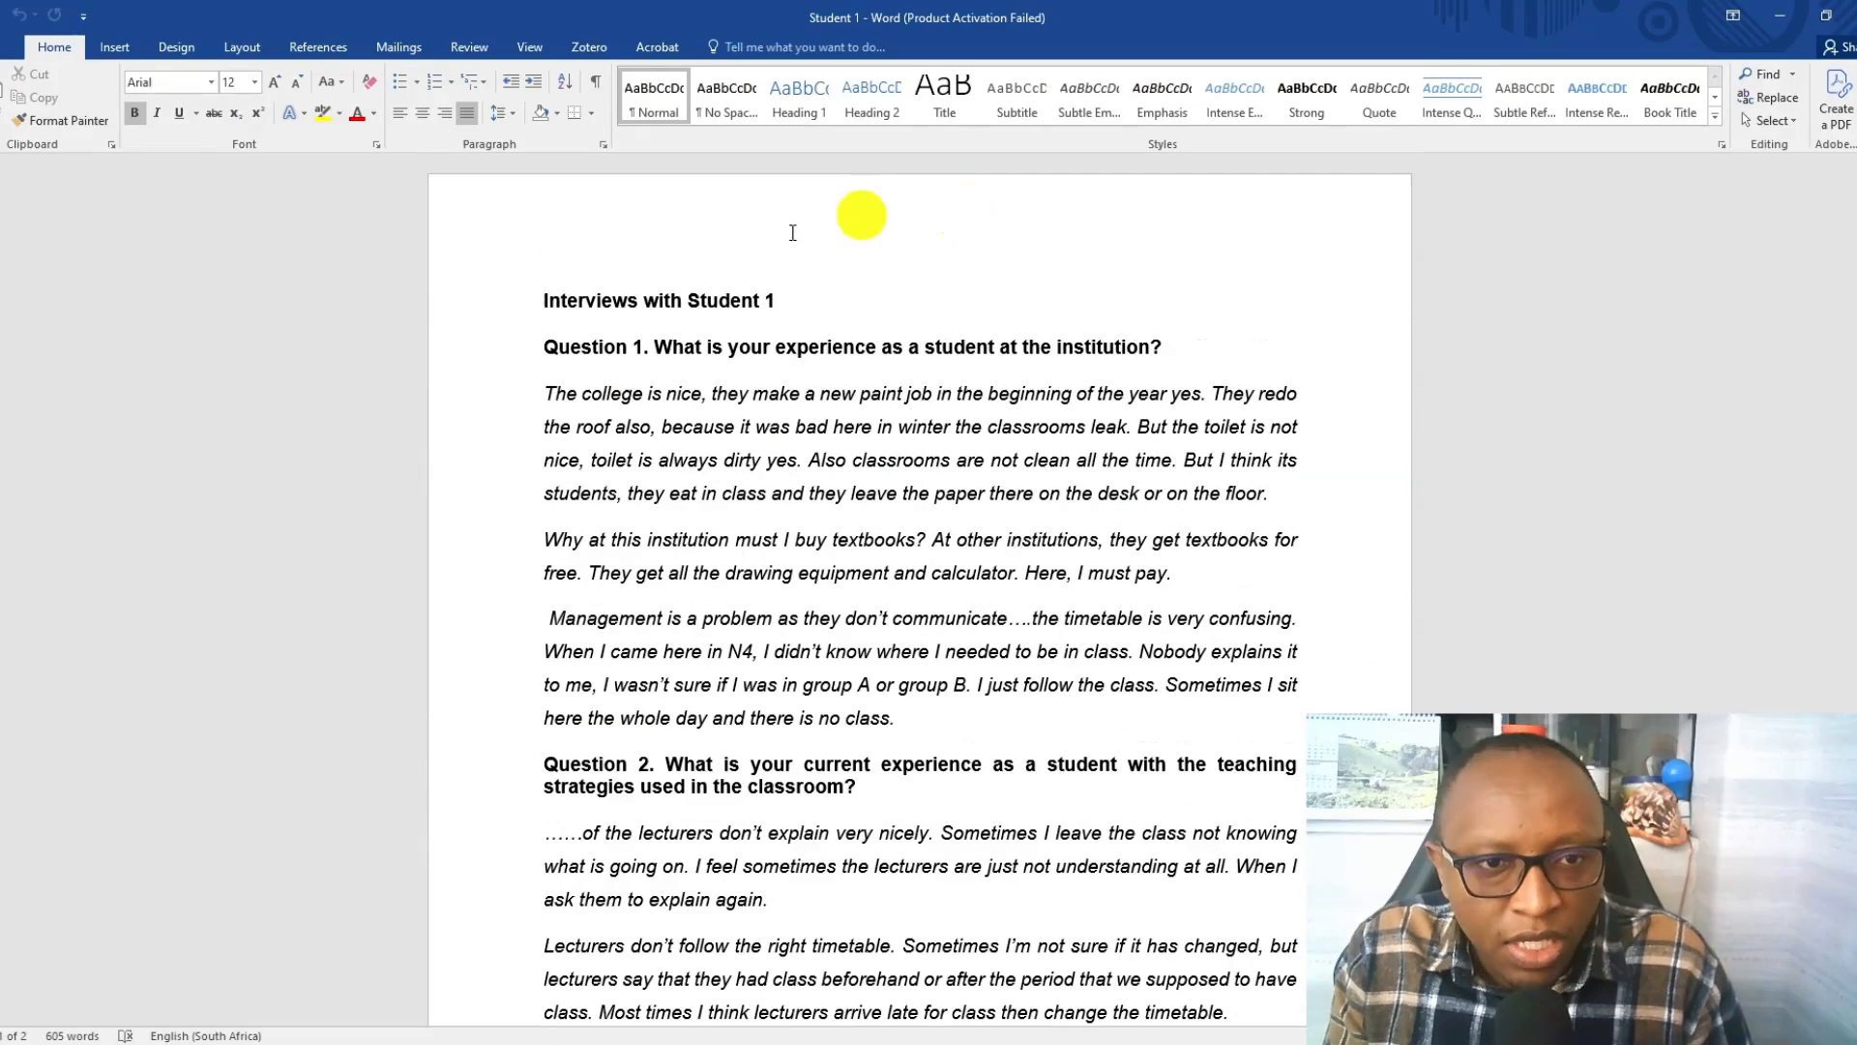
Return to the Transcripts folder, open the Student 2 document and skim the interview questions and answers.
{"action": "left_click", "coordinate": [561, 1024]}
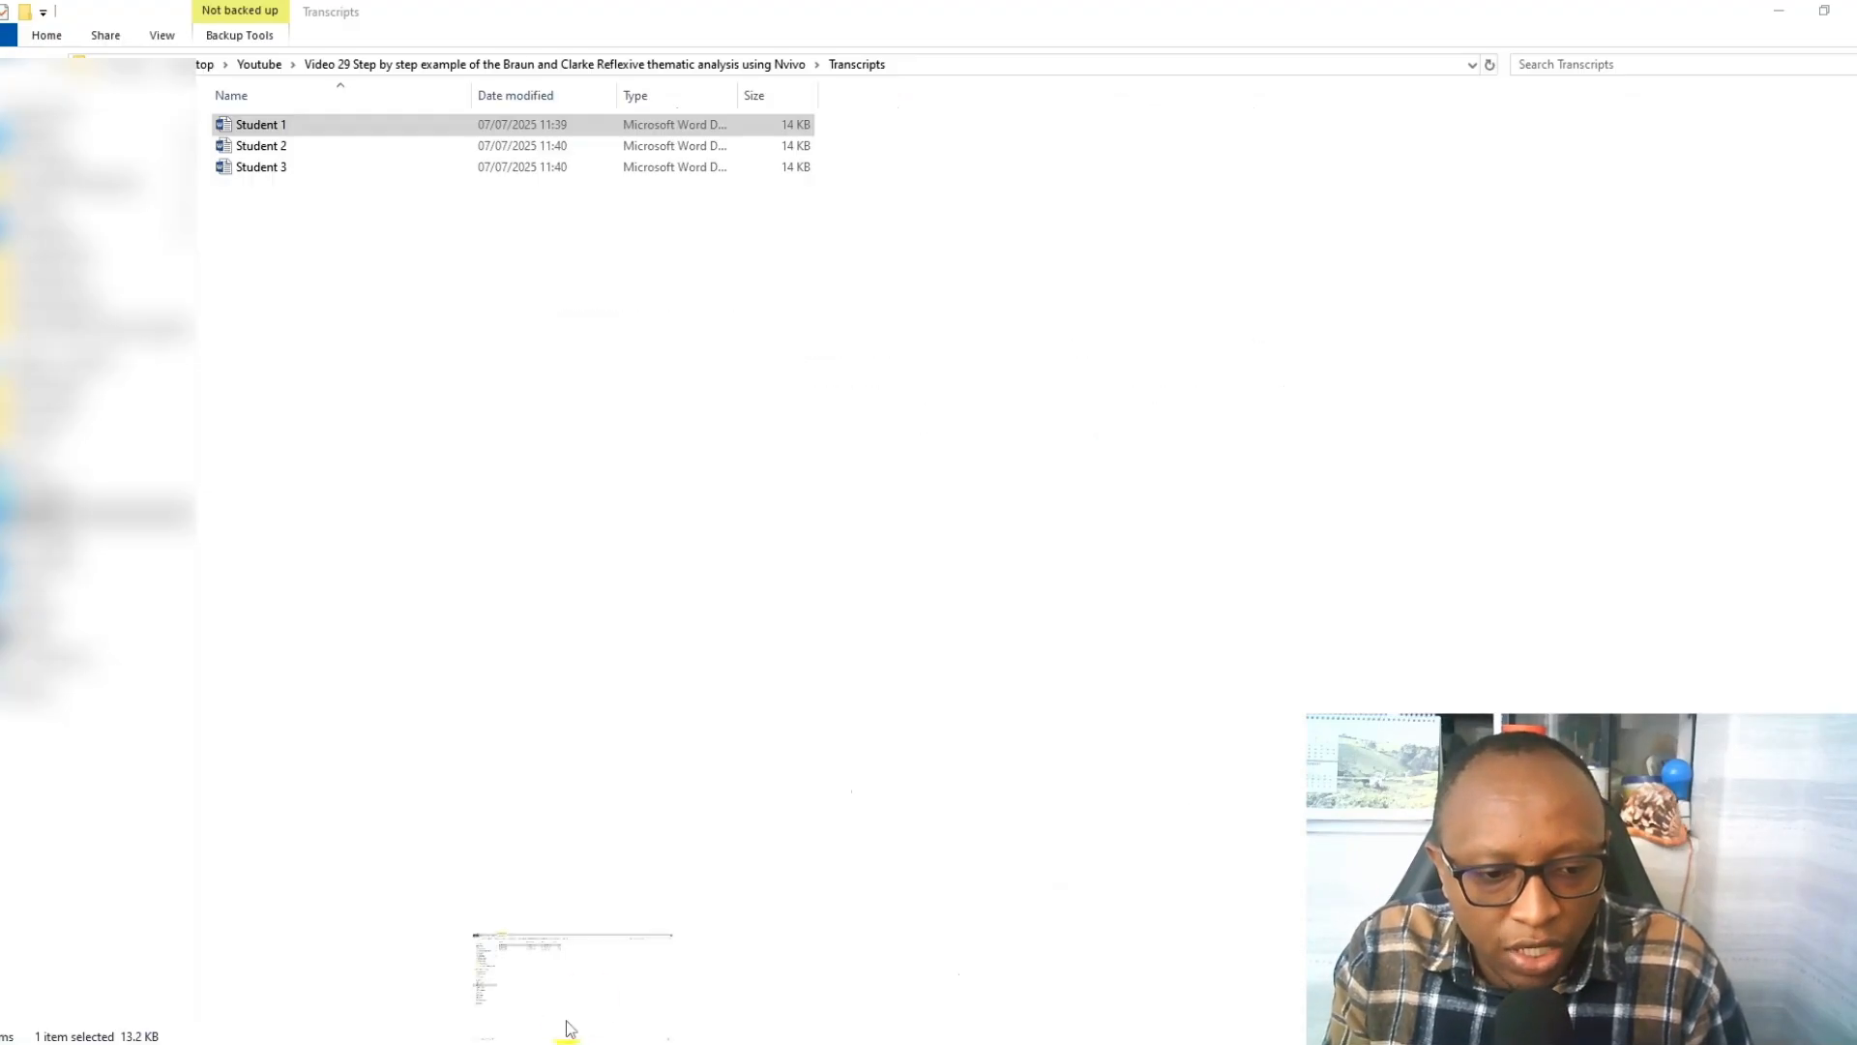
{"action": "left_click", "coordinate": [279, 148]}
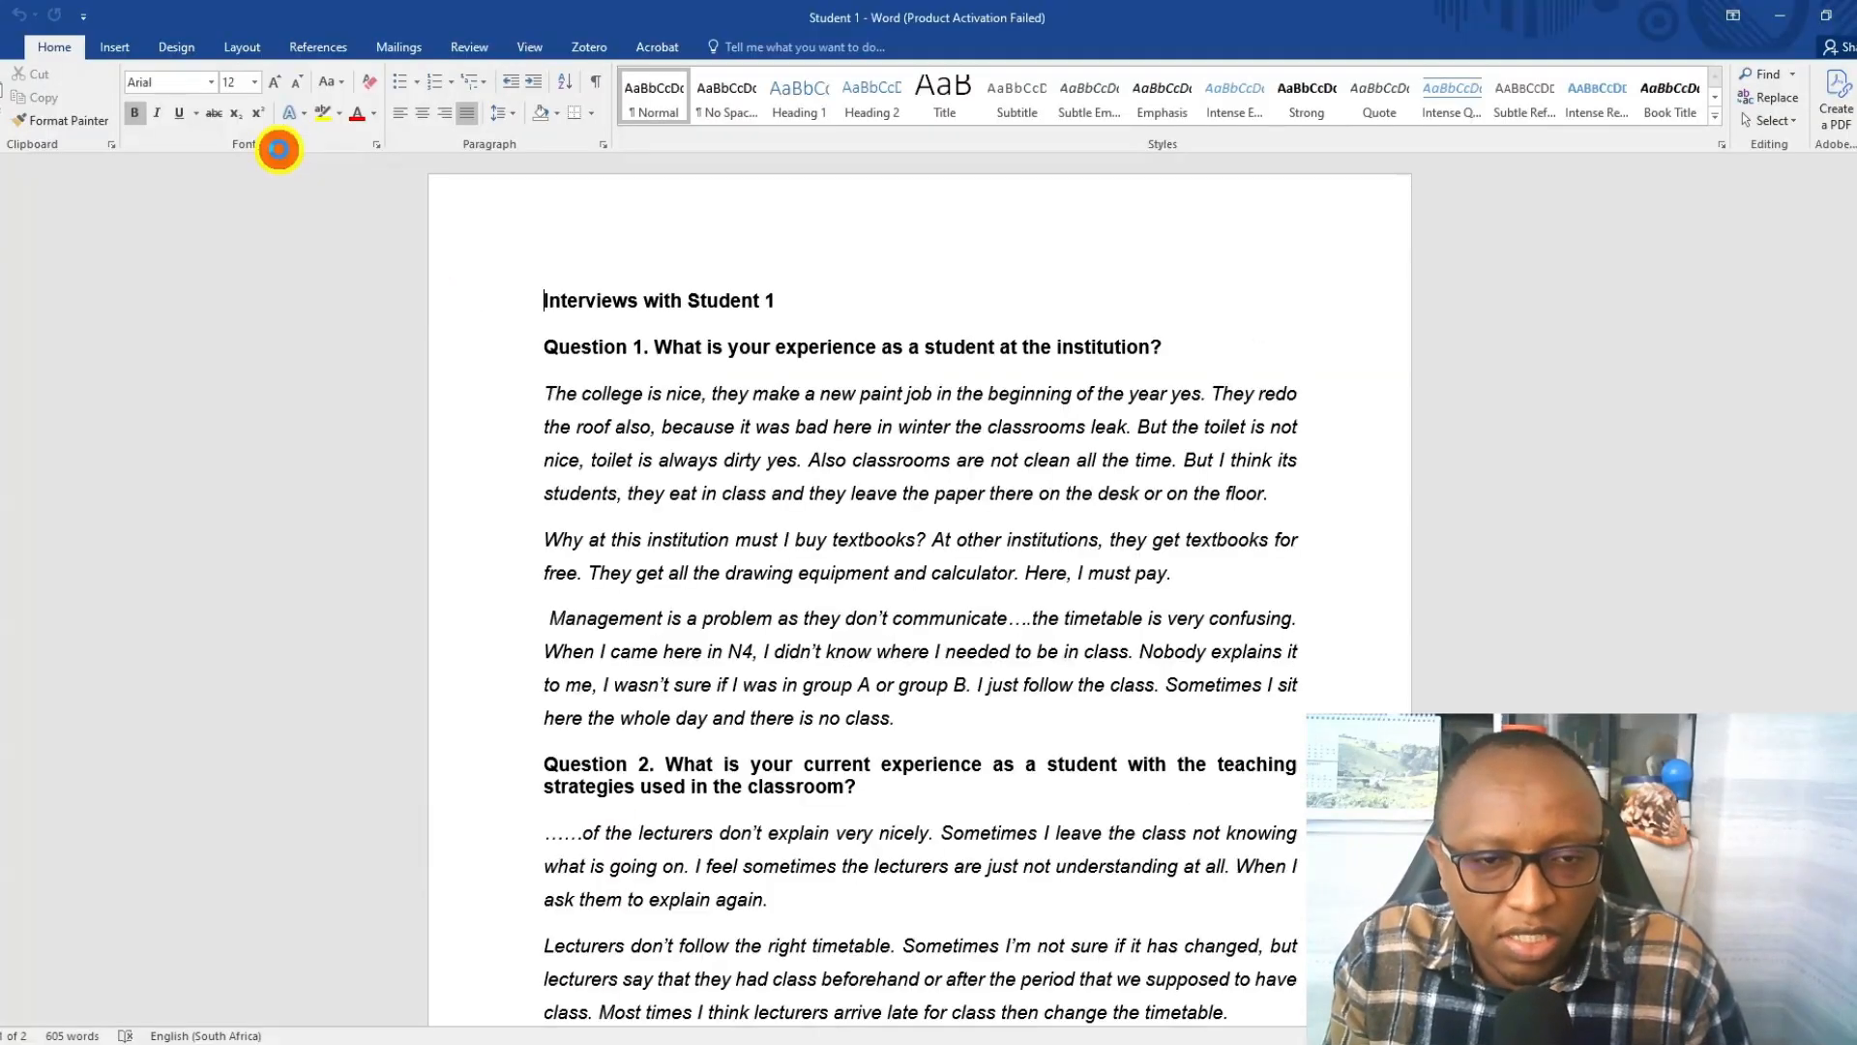
{"action": "scroll", "coordinate": [841, 387], "scroll_direction": "down", "scroll_amount": 15}
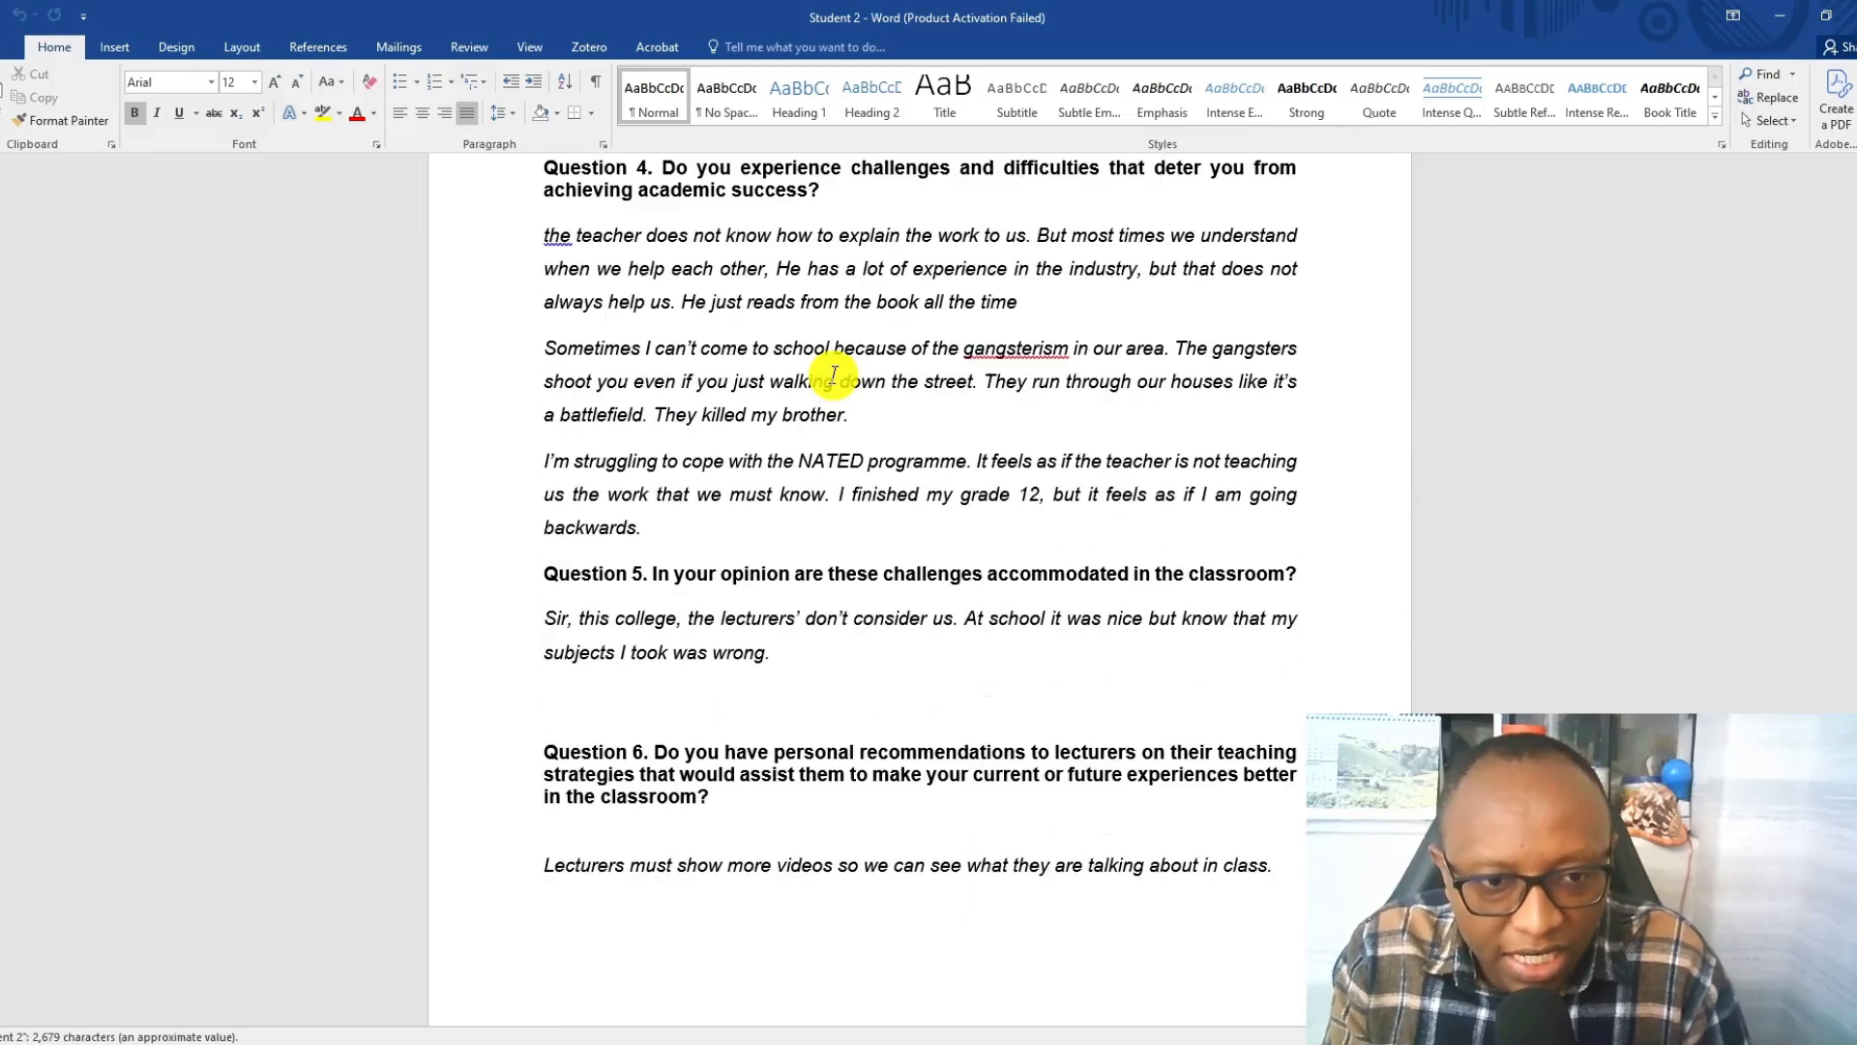
{"action": "scroll", "coordinate": [833, 376], "scroll_direction": "up", "scroll_amount": 15}
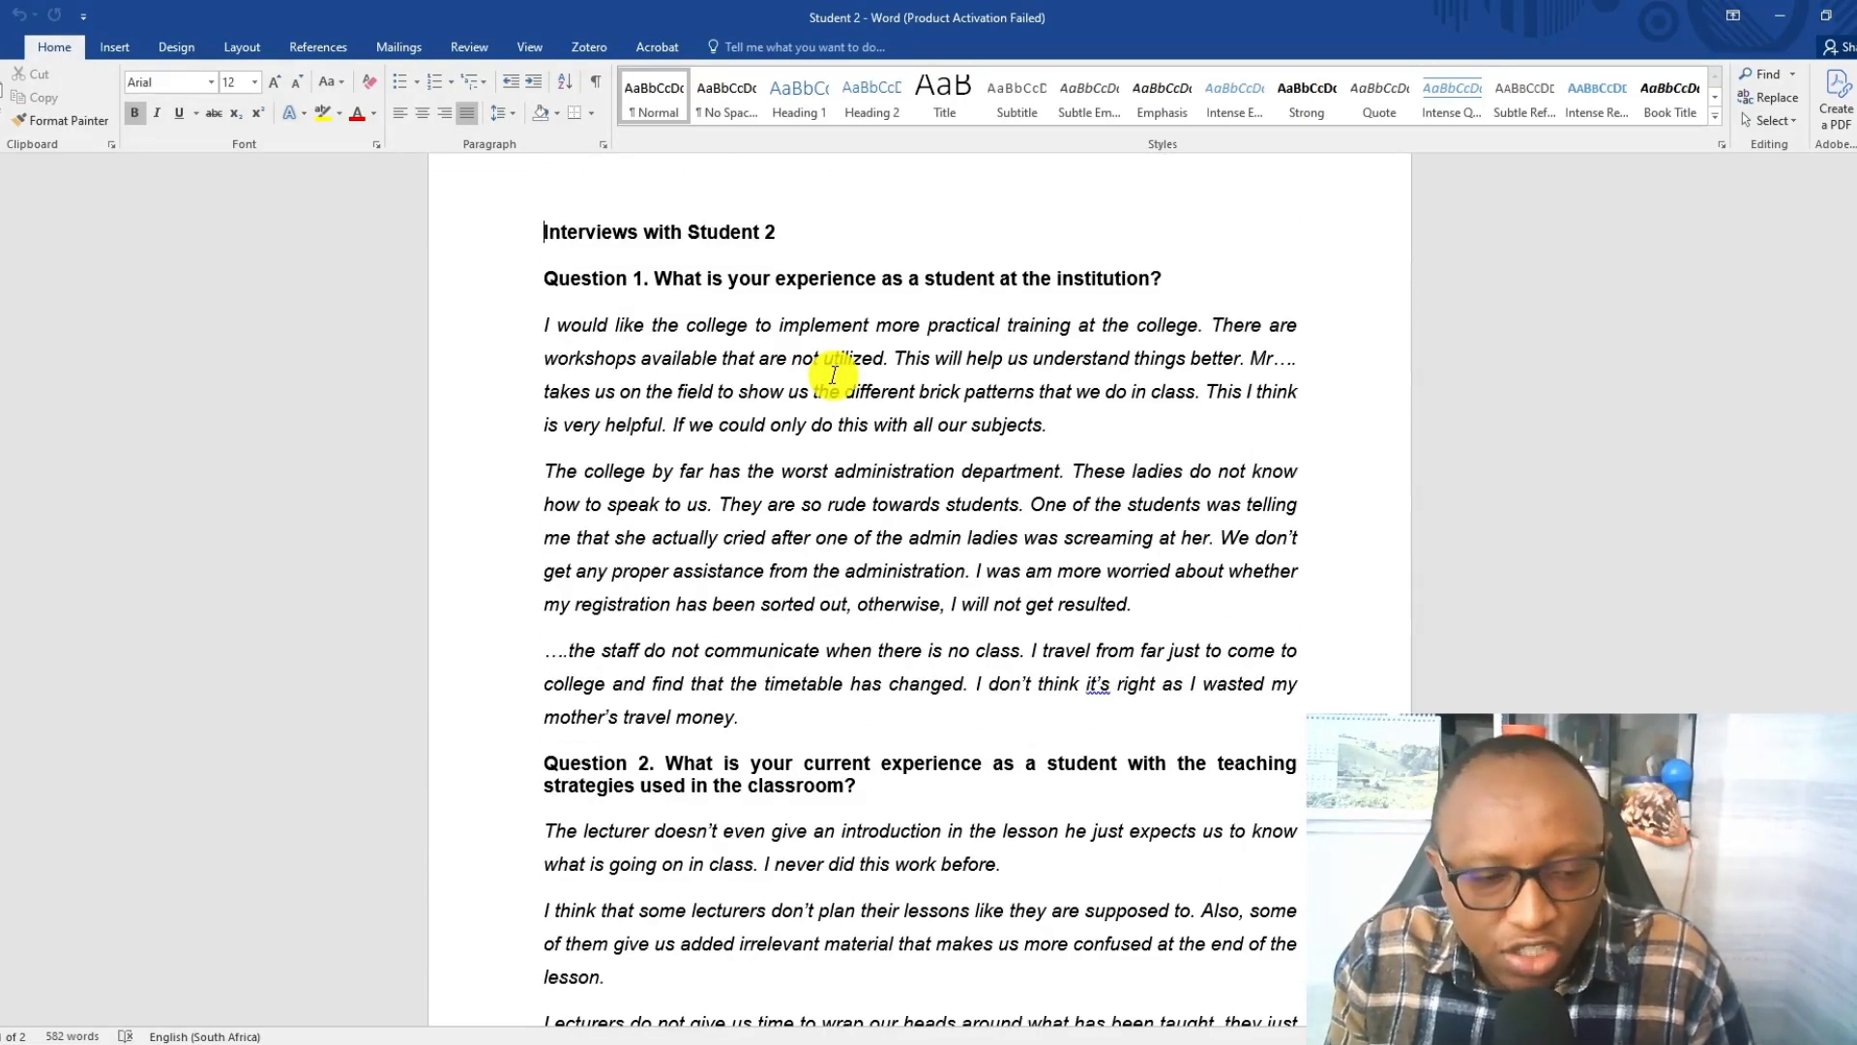
Open the Student 3 document from the Transcripts folder and skim the interview through Question 6.
{"action": "left_click", "coordinate": [568, 1037]}
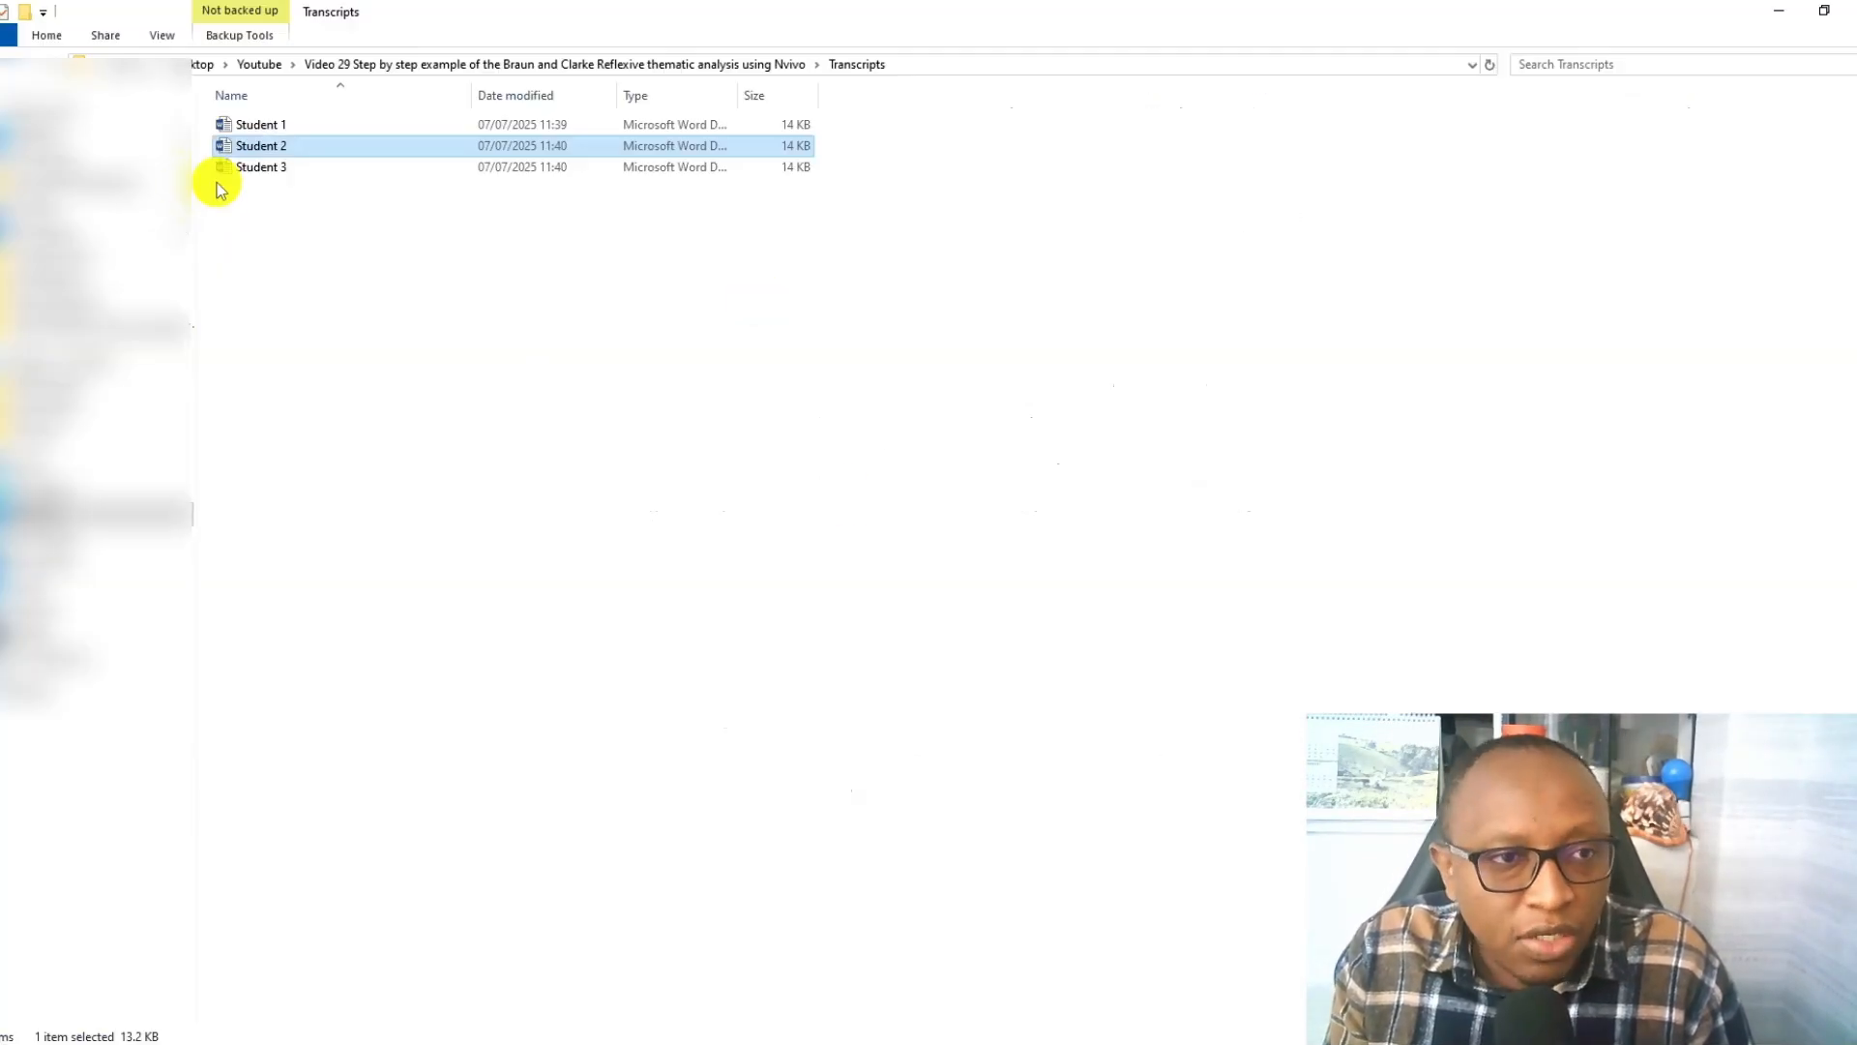
{"action": "left_click", "coordinate": [259, 170]}
{"action": "double_click", "coordinate": [260, 169]}
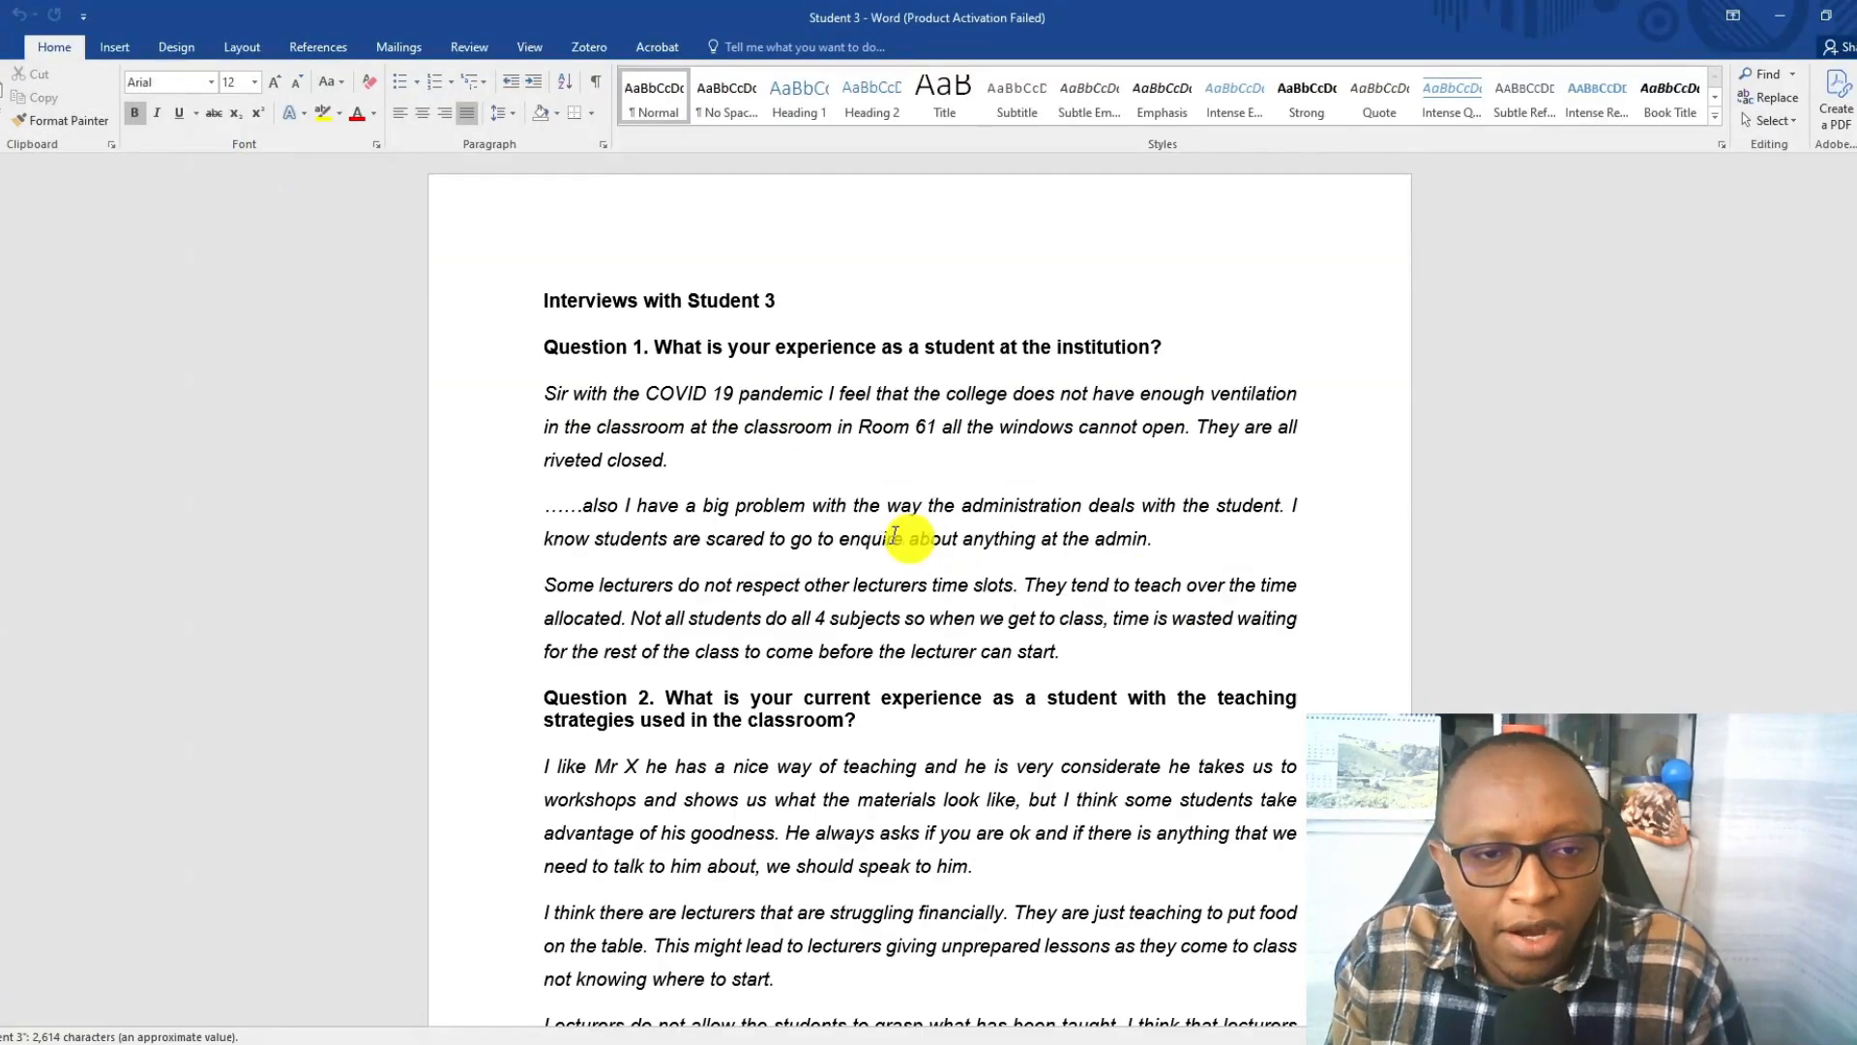
{"action": "scroll", "coordinate": [862, 527], "scroll_direction": "down", "scroll_amount": 8}
{"action": "scroll", "coordinate": [864, 528], "scroll_direction": "down", "scroll_amount": 8}
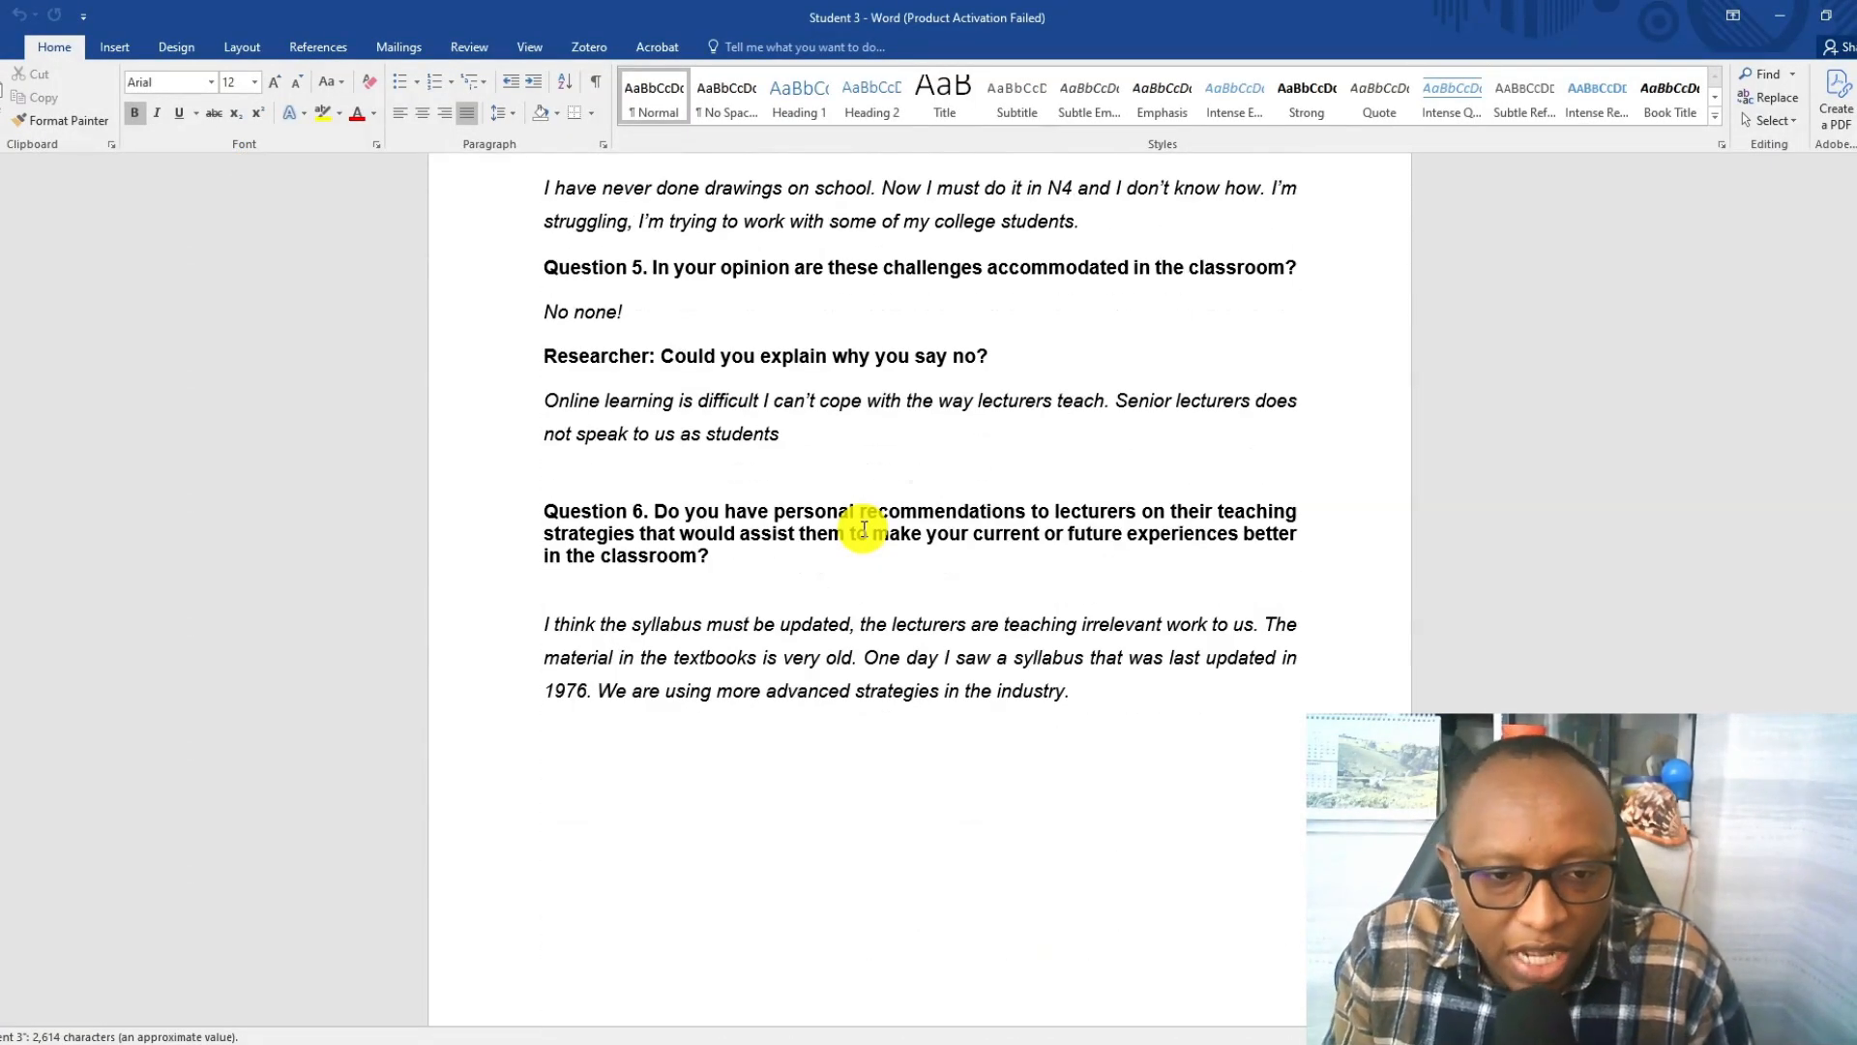
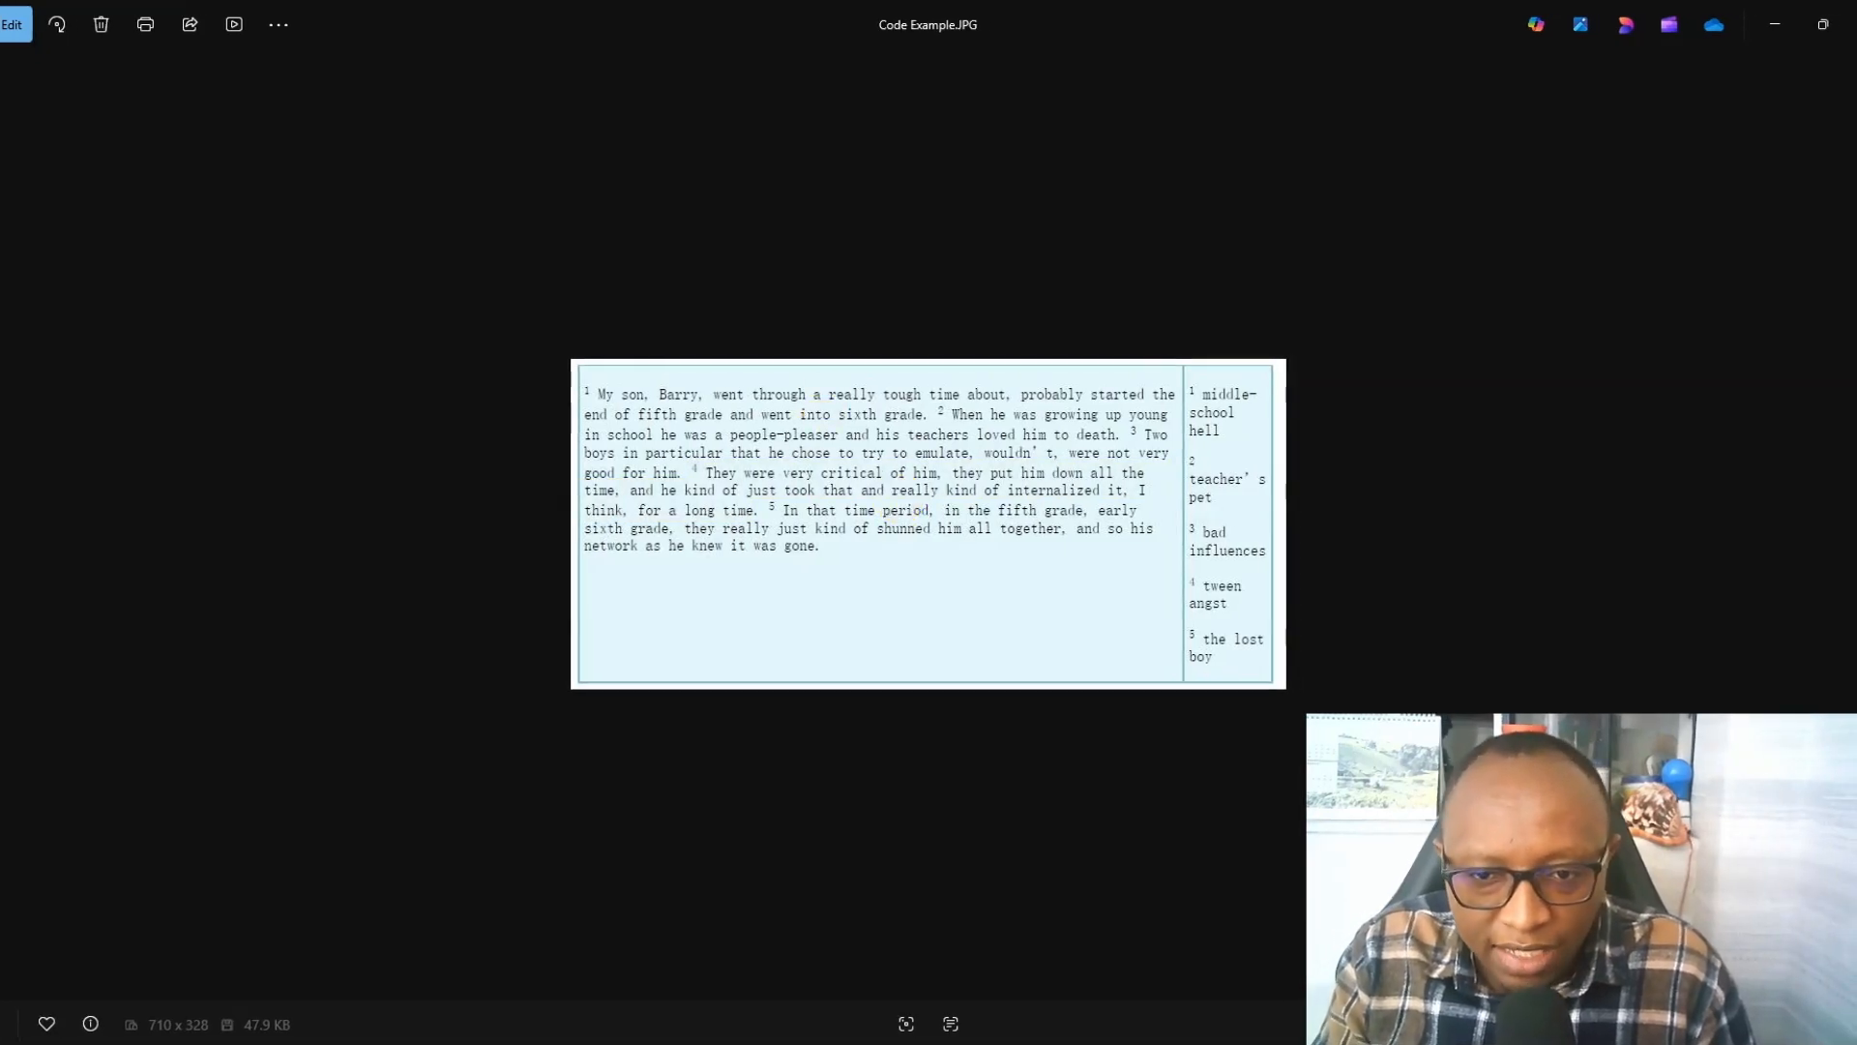
{"action": "mouse_move", "coordinate": [788, 518]}
{"action": "left_mouse_down"}
{"action": "mouse_move", "coordinate": [1099, 526]}
{"action": "mouse_move", "coordinate": [1047, 525]}
{"action": "left_mouse_up"}
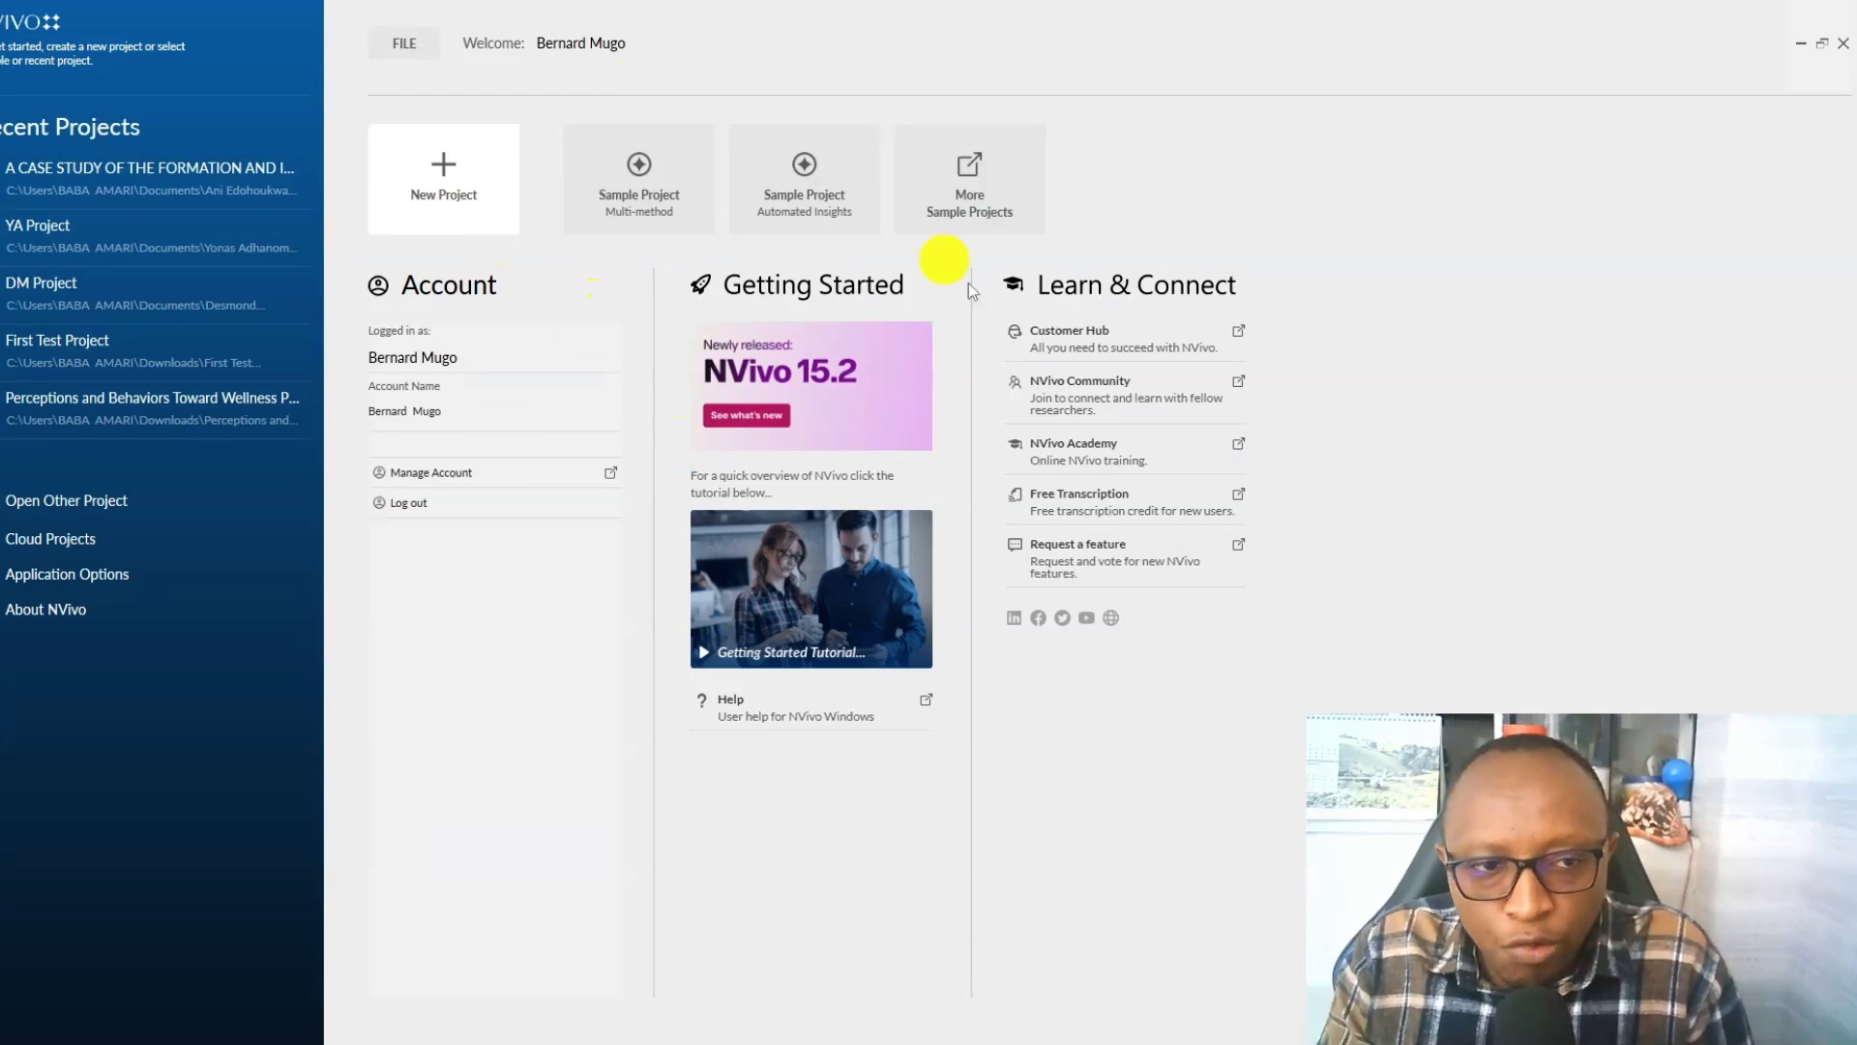
Start a new NVivo project and enter RTA PROJECT 1 as its title.
{"action": "left_click", "coordinate": [451, 161]}
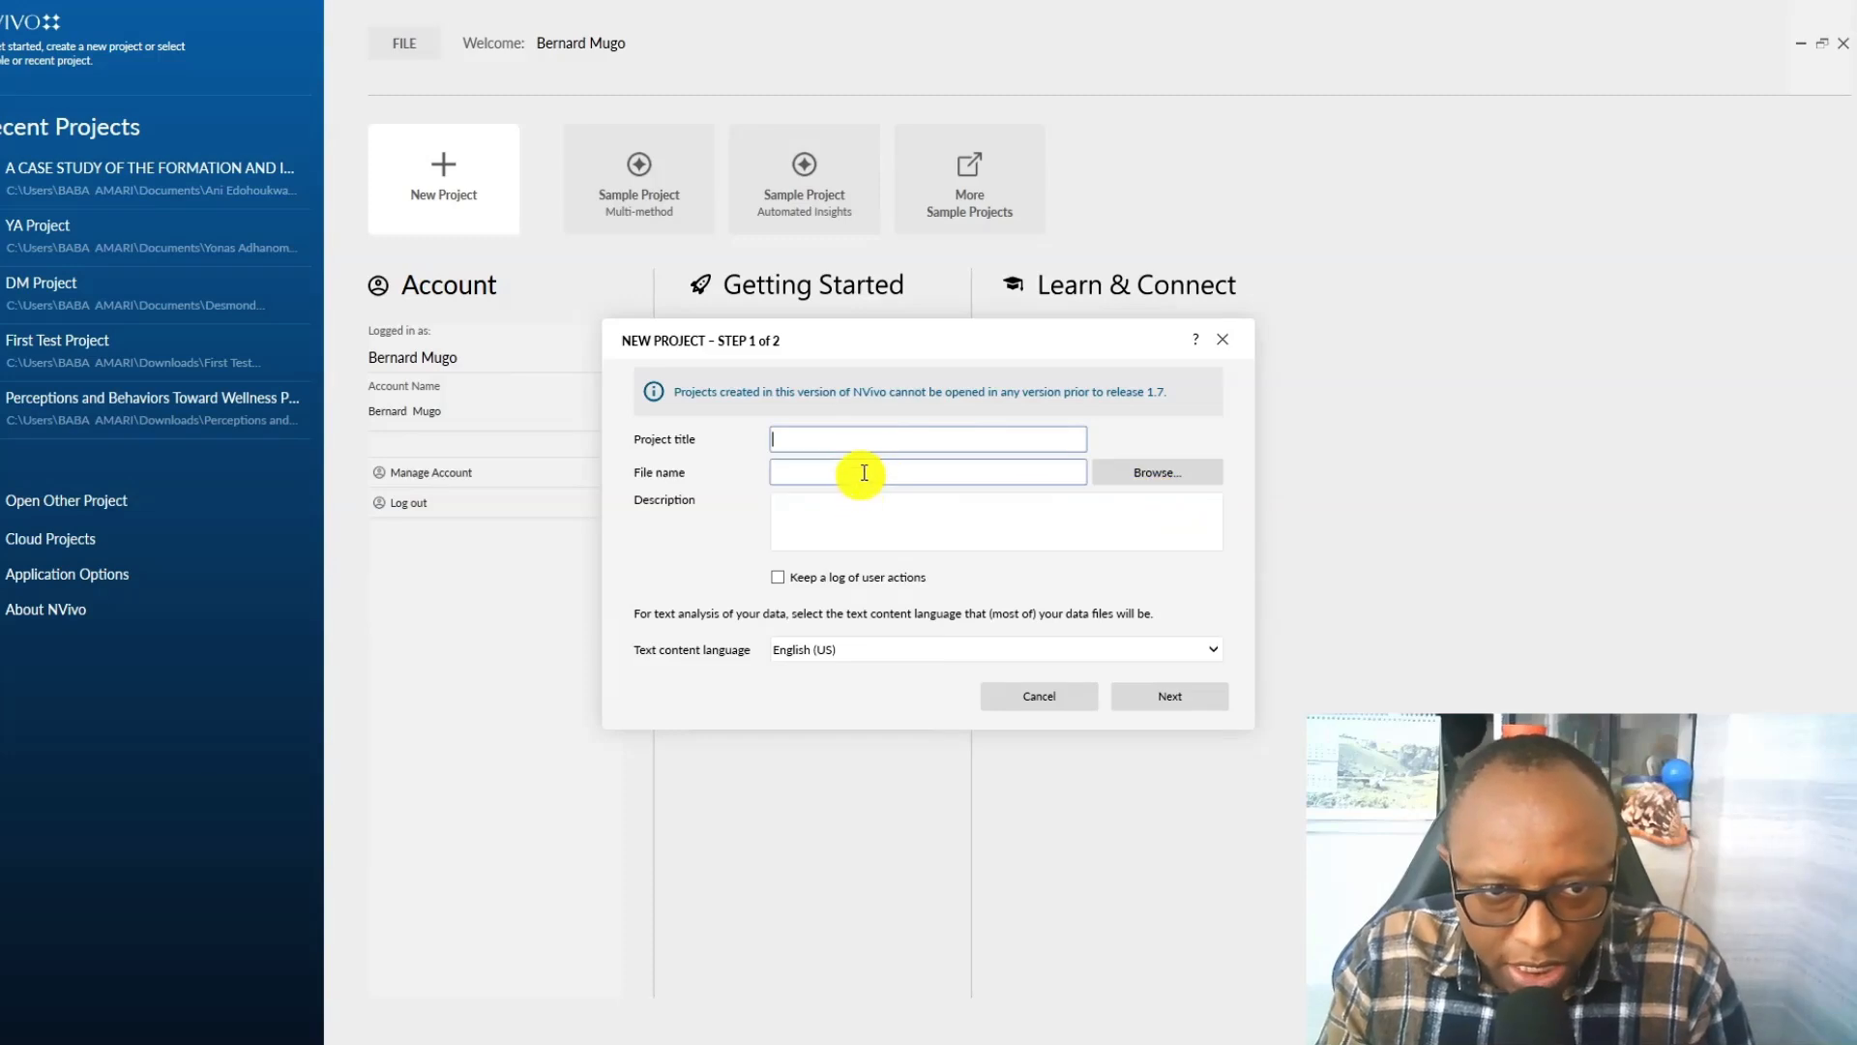
{"action": "left_click", "coordinate": [876, 443]}
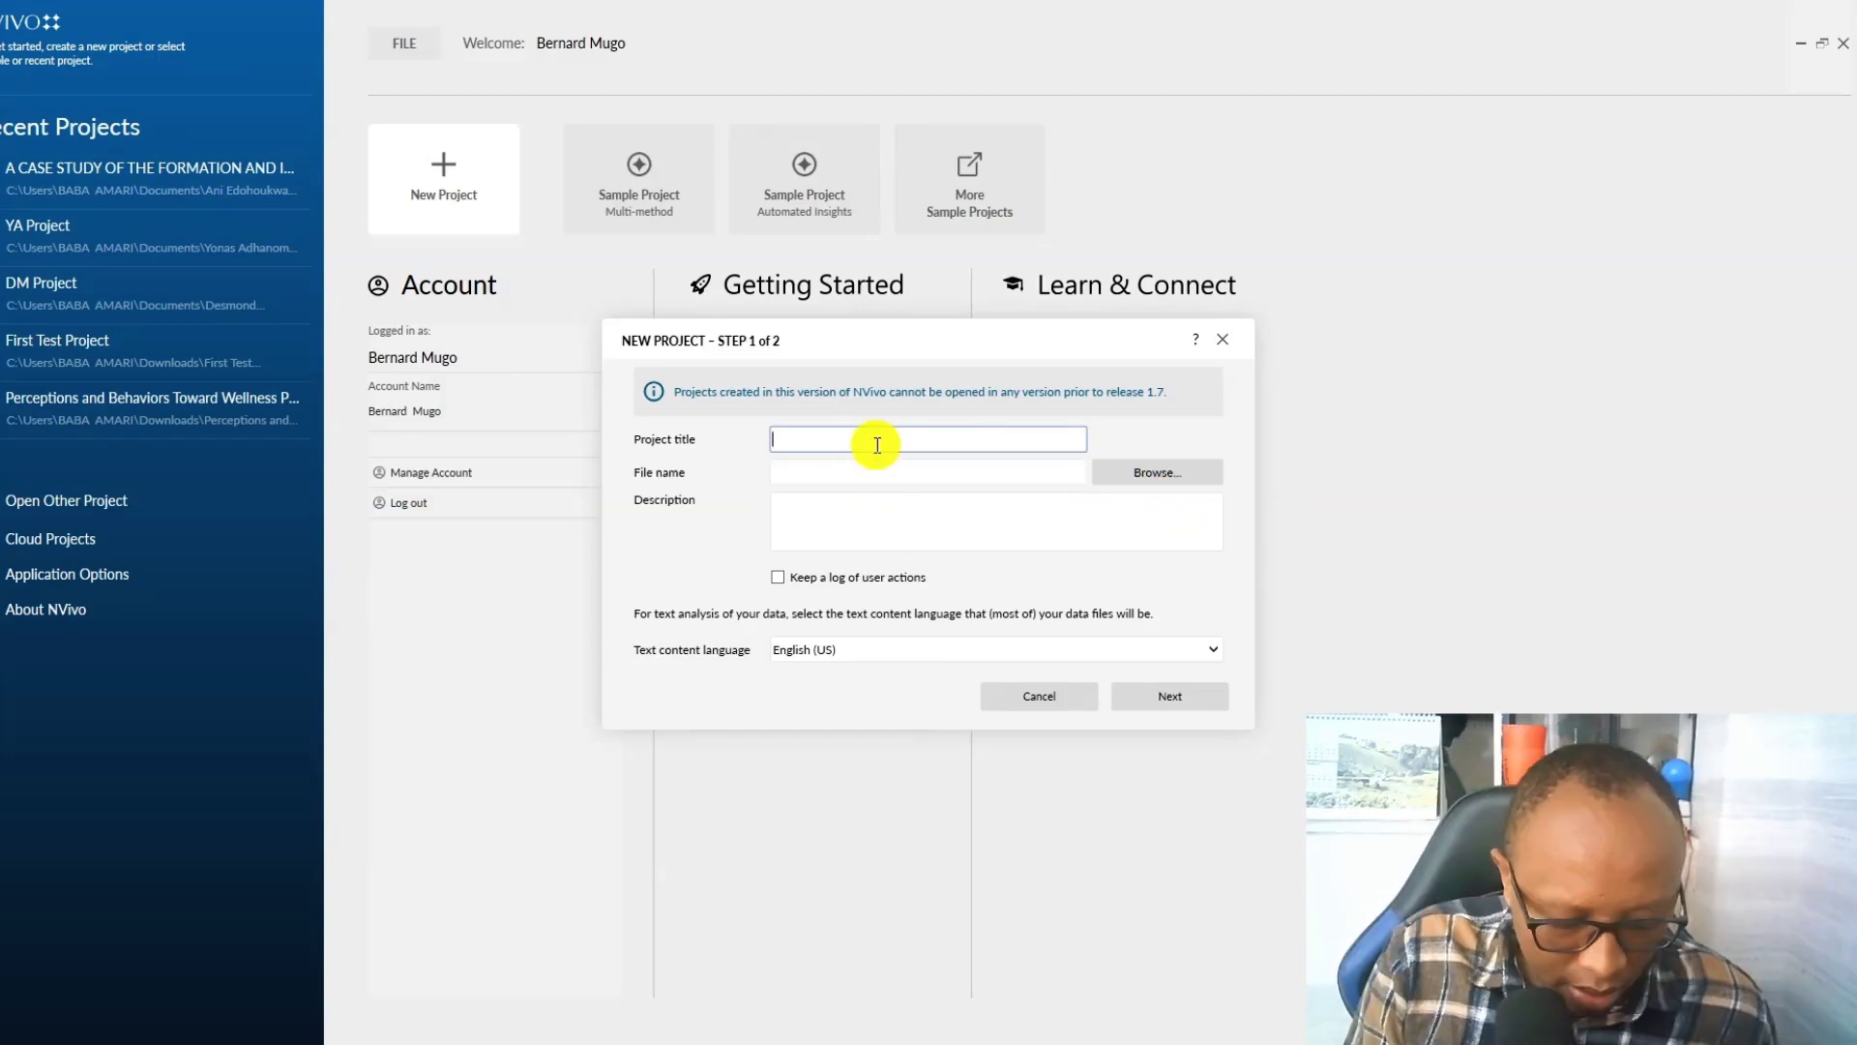
{"action": "type", "text": "RTA PROJECT1"}
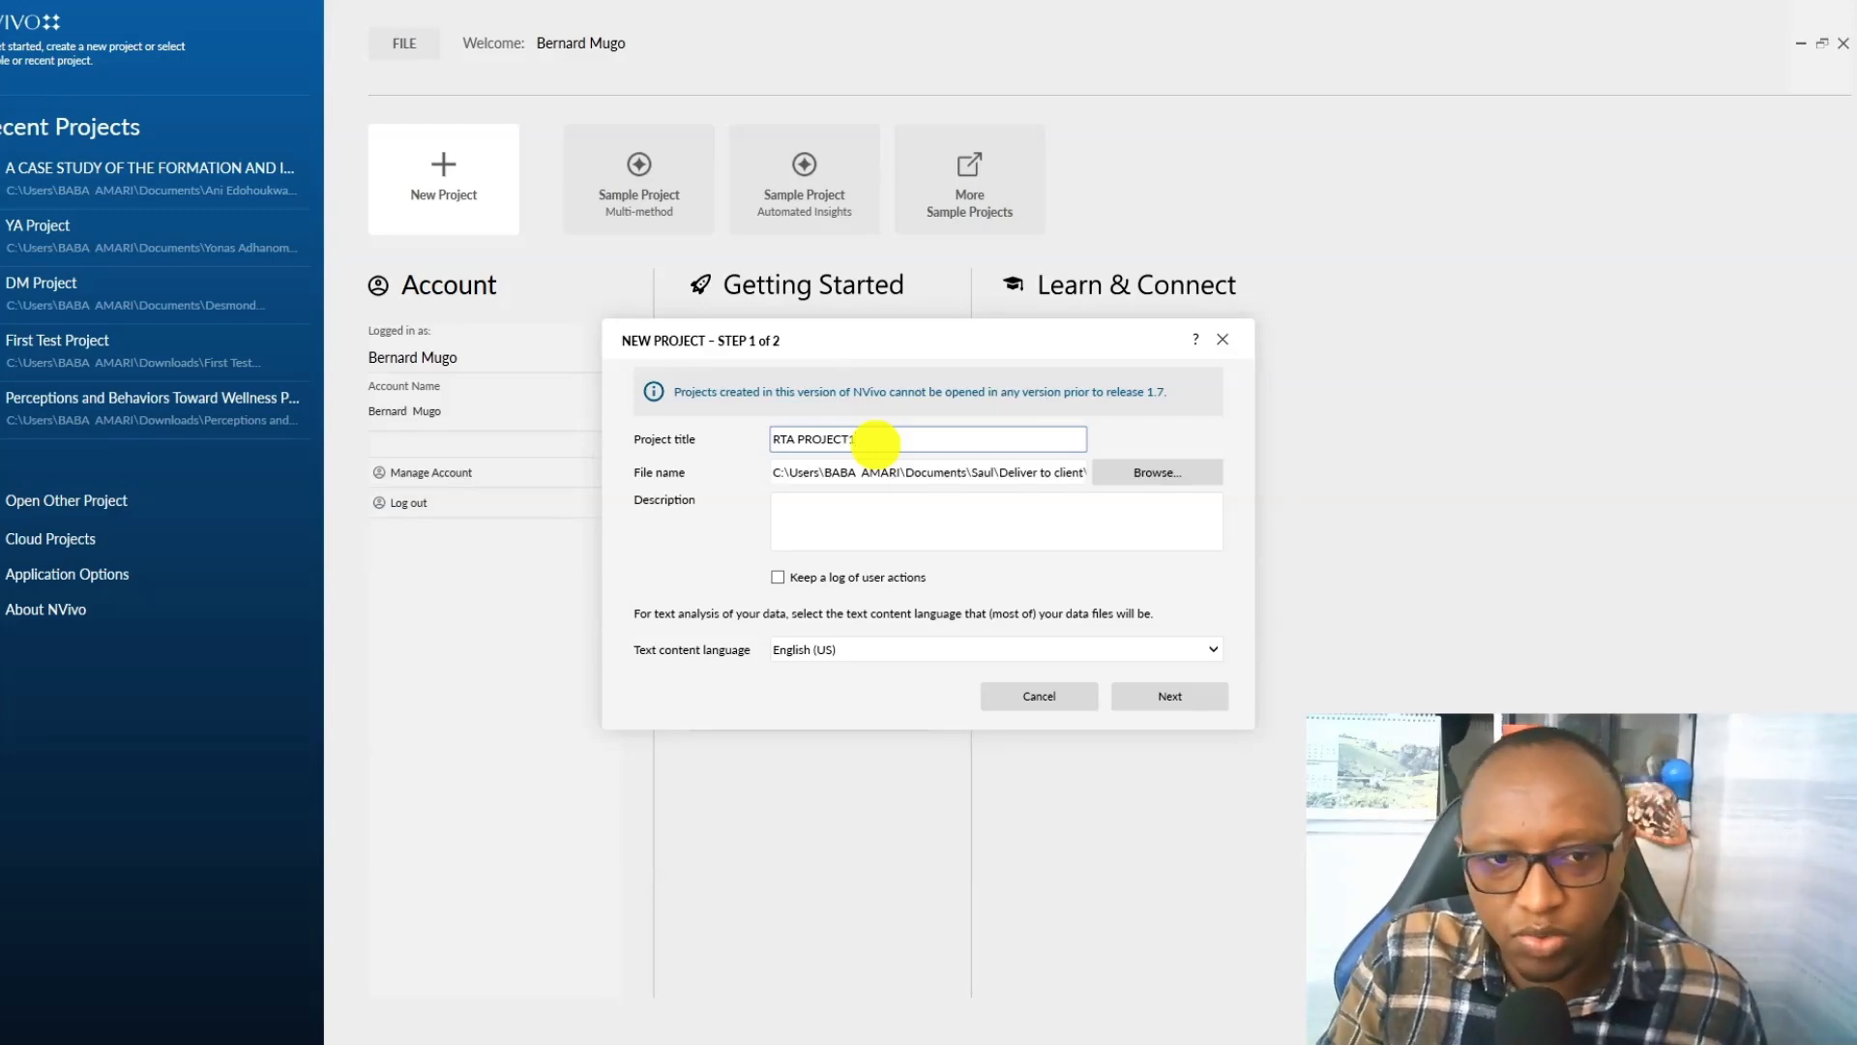
{"action": "left_click", "coordinate": [846, 444]}
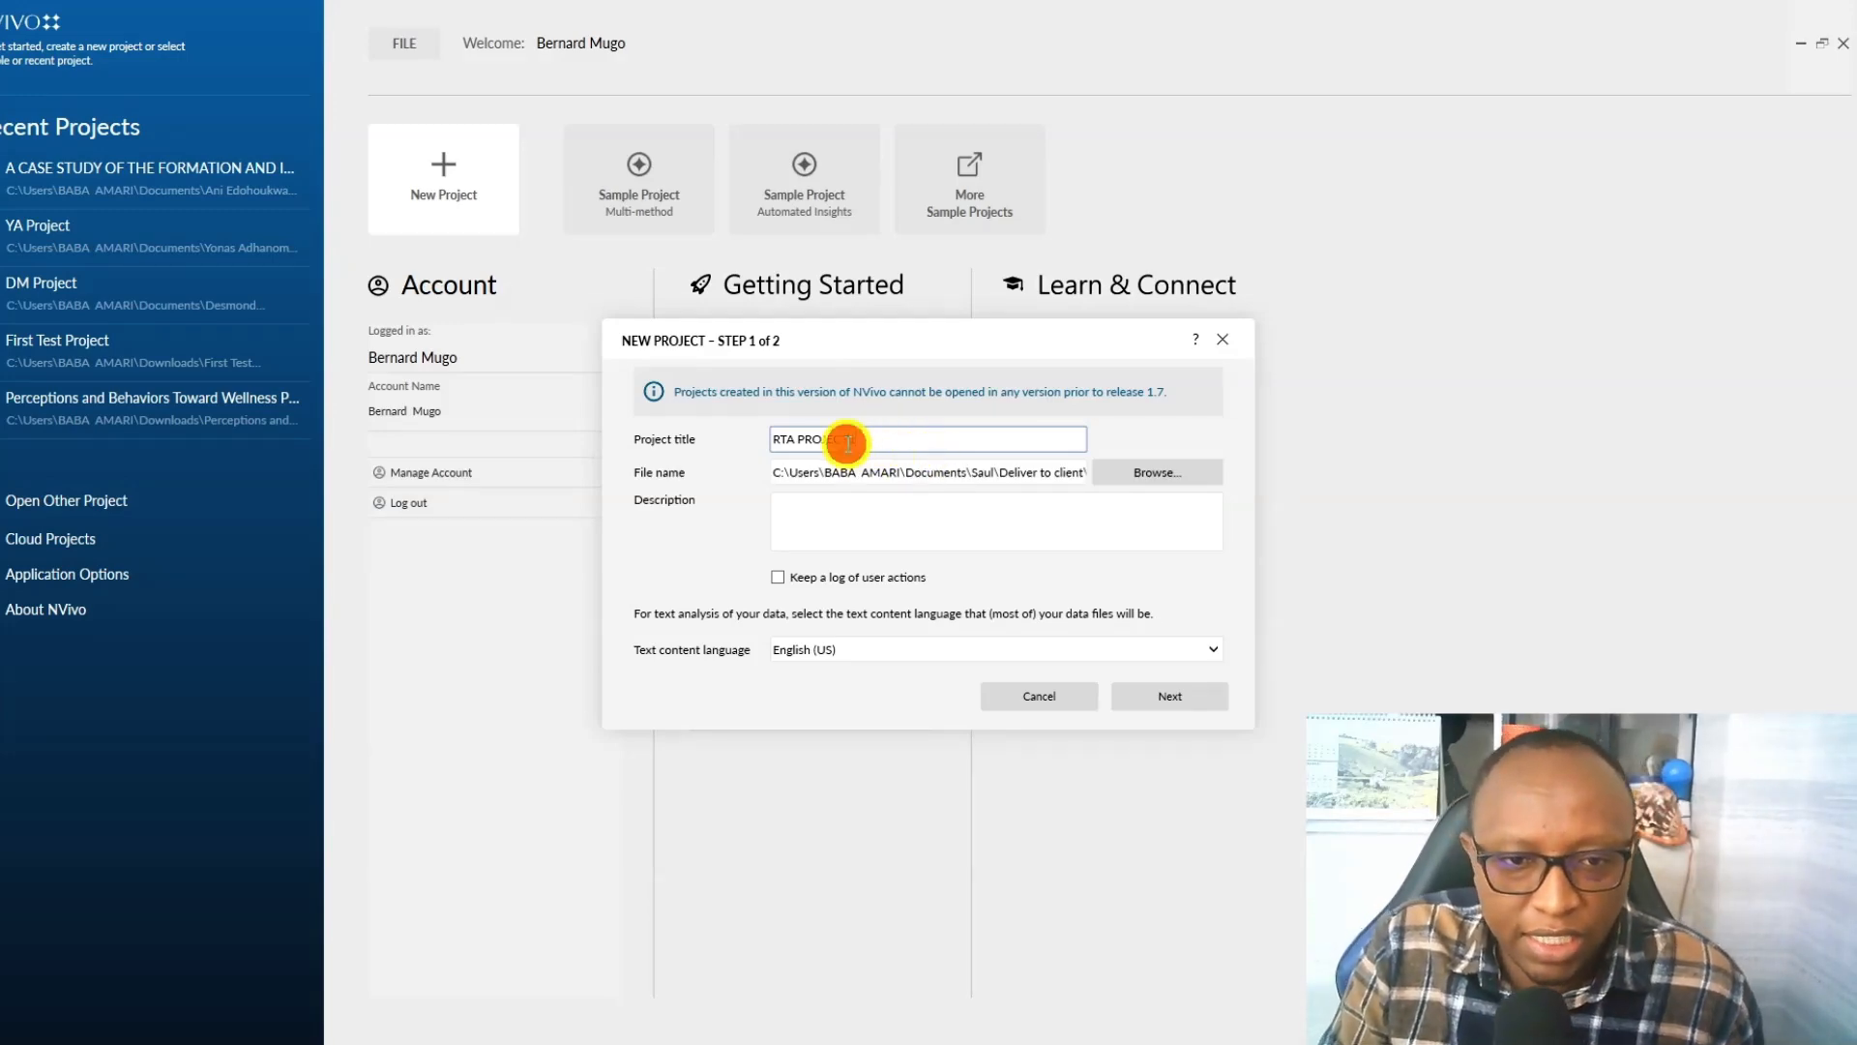
Set the project's save location to the Video 29 folder, create it with the default saving and recovery settings, and dismiss the Files introduction.
{"action": "left_click", "coordinate": [1152, 474]}
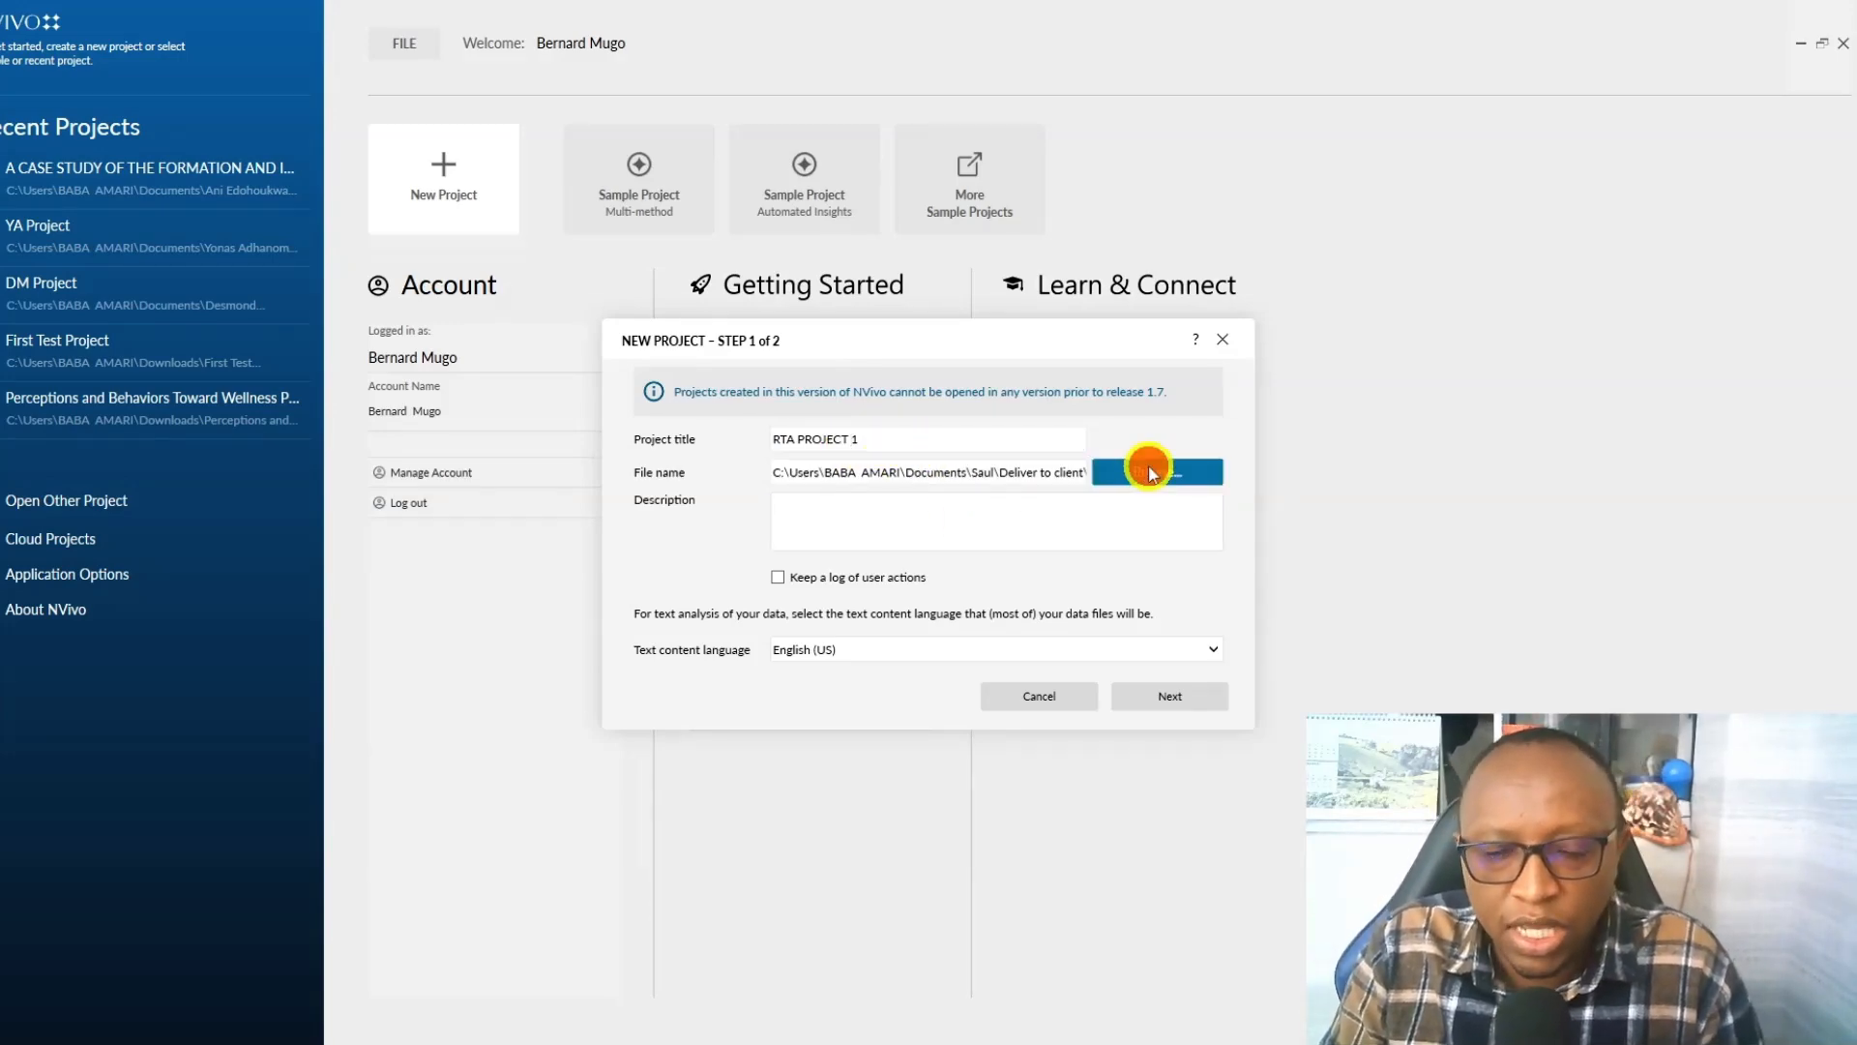
{"action": "double_click", "coordinate": [1044, 793]}
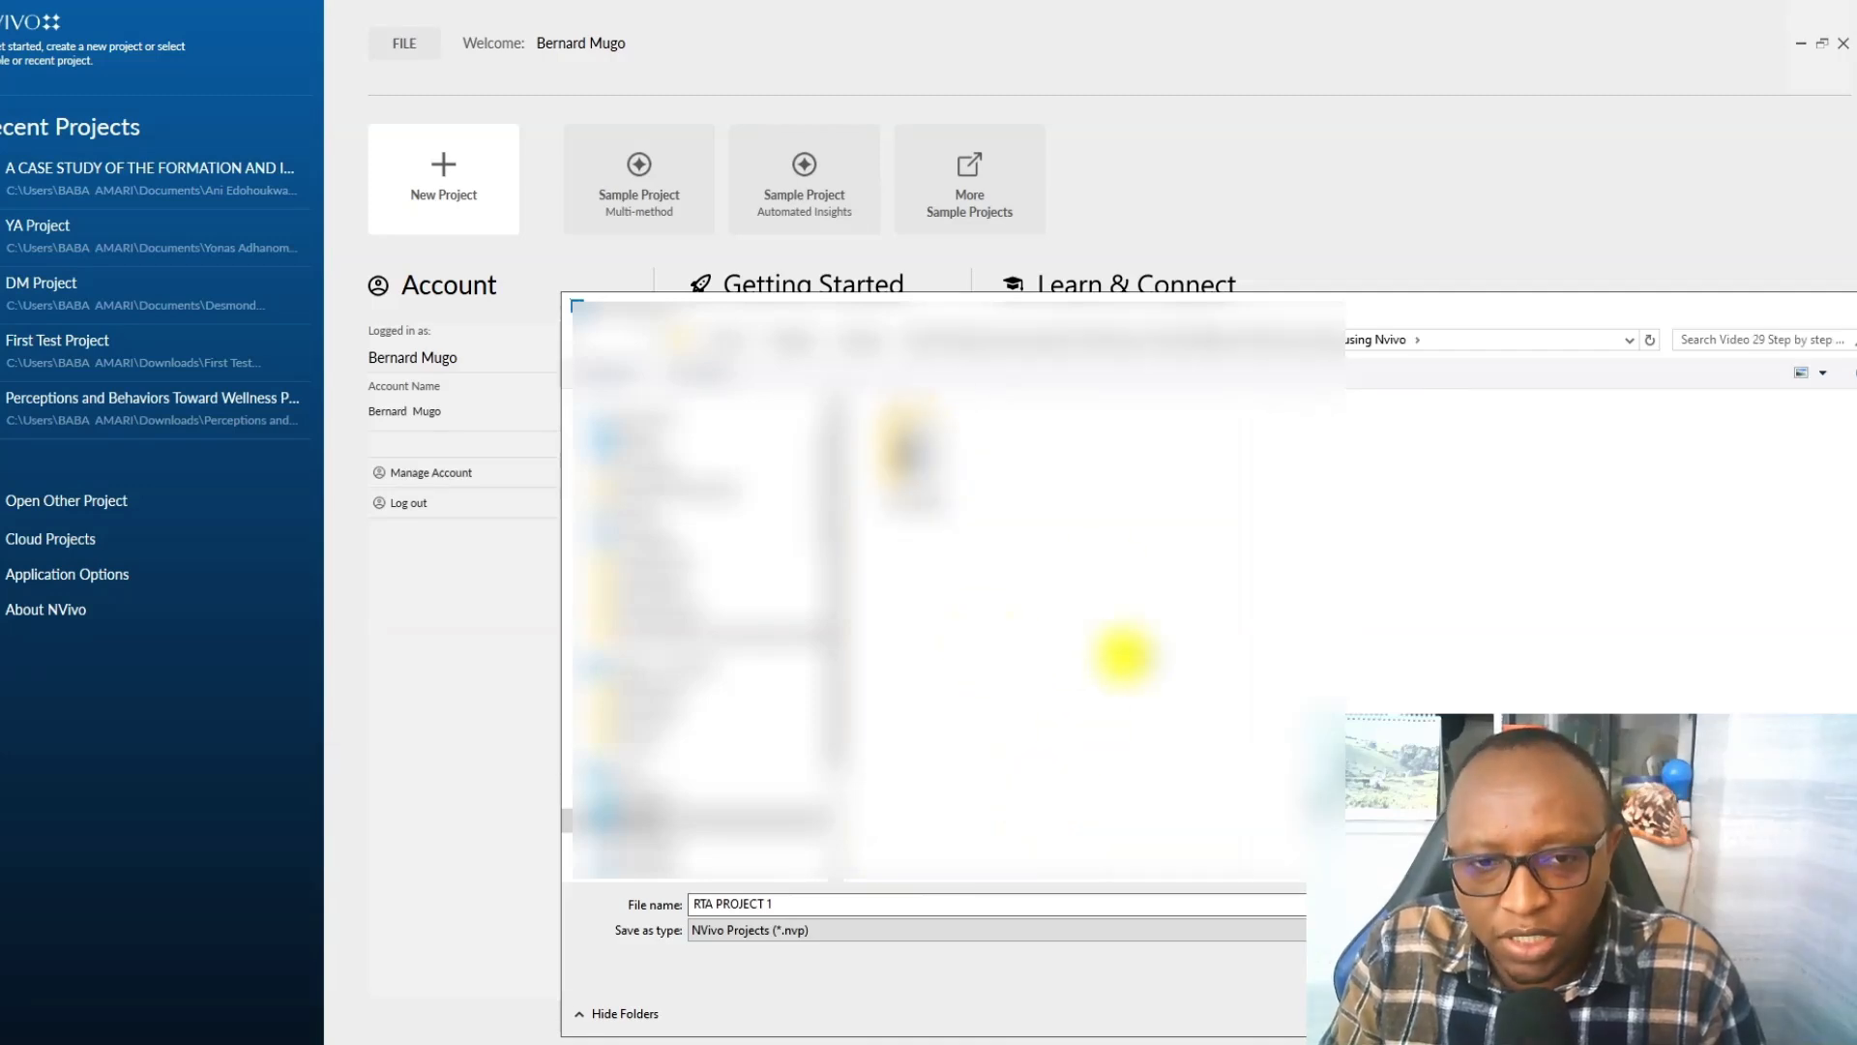
{"action": "key", "text": "Return"}
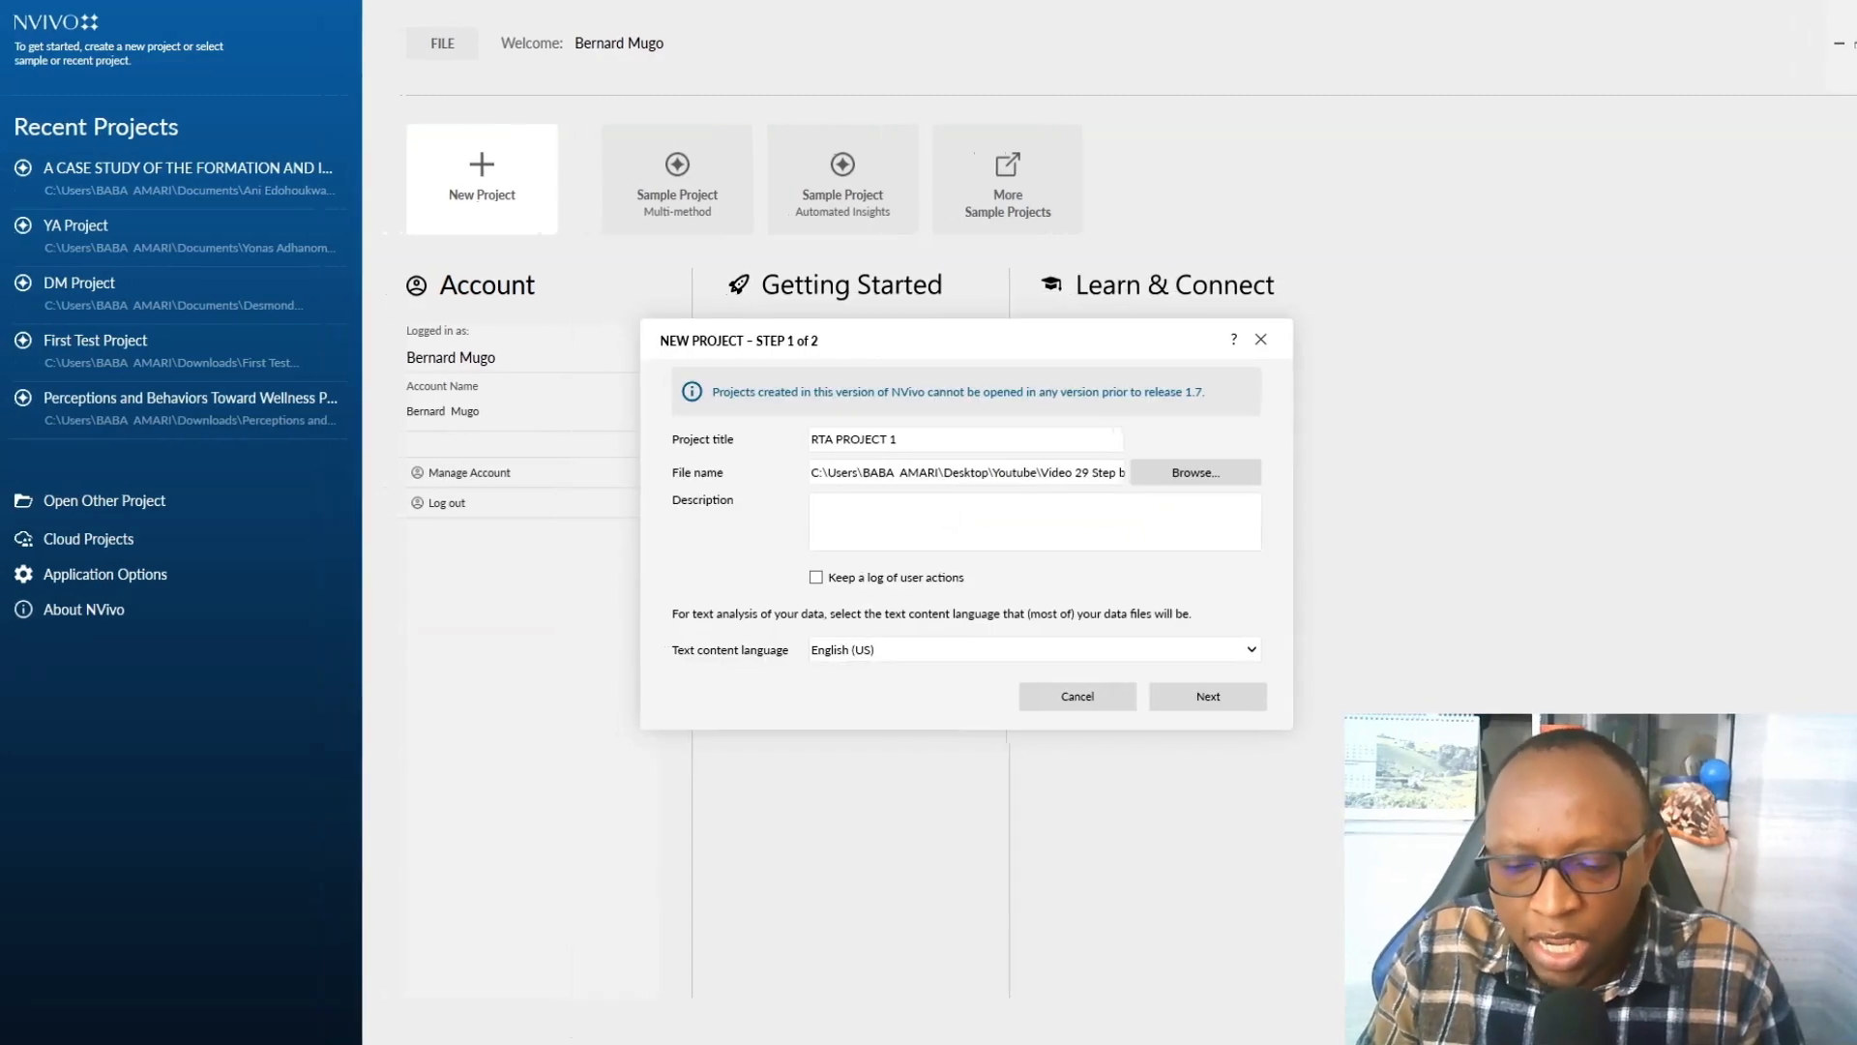
{"action": "left_click", "coordinate": [1178, 690]}
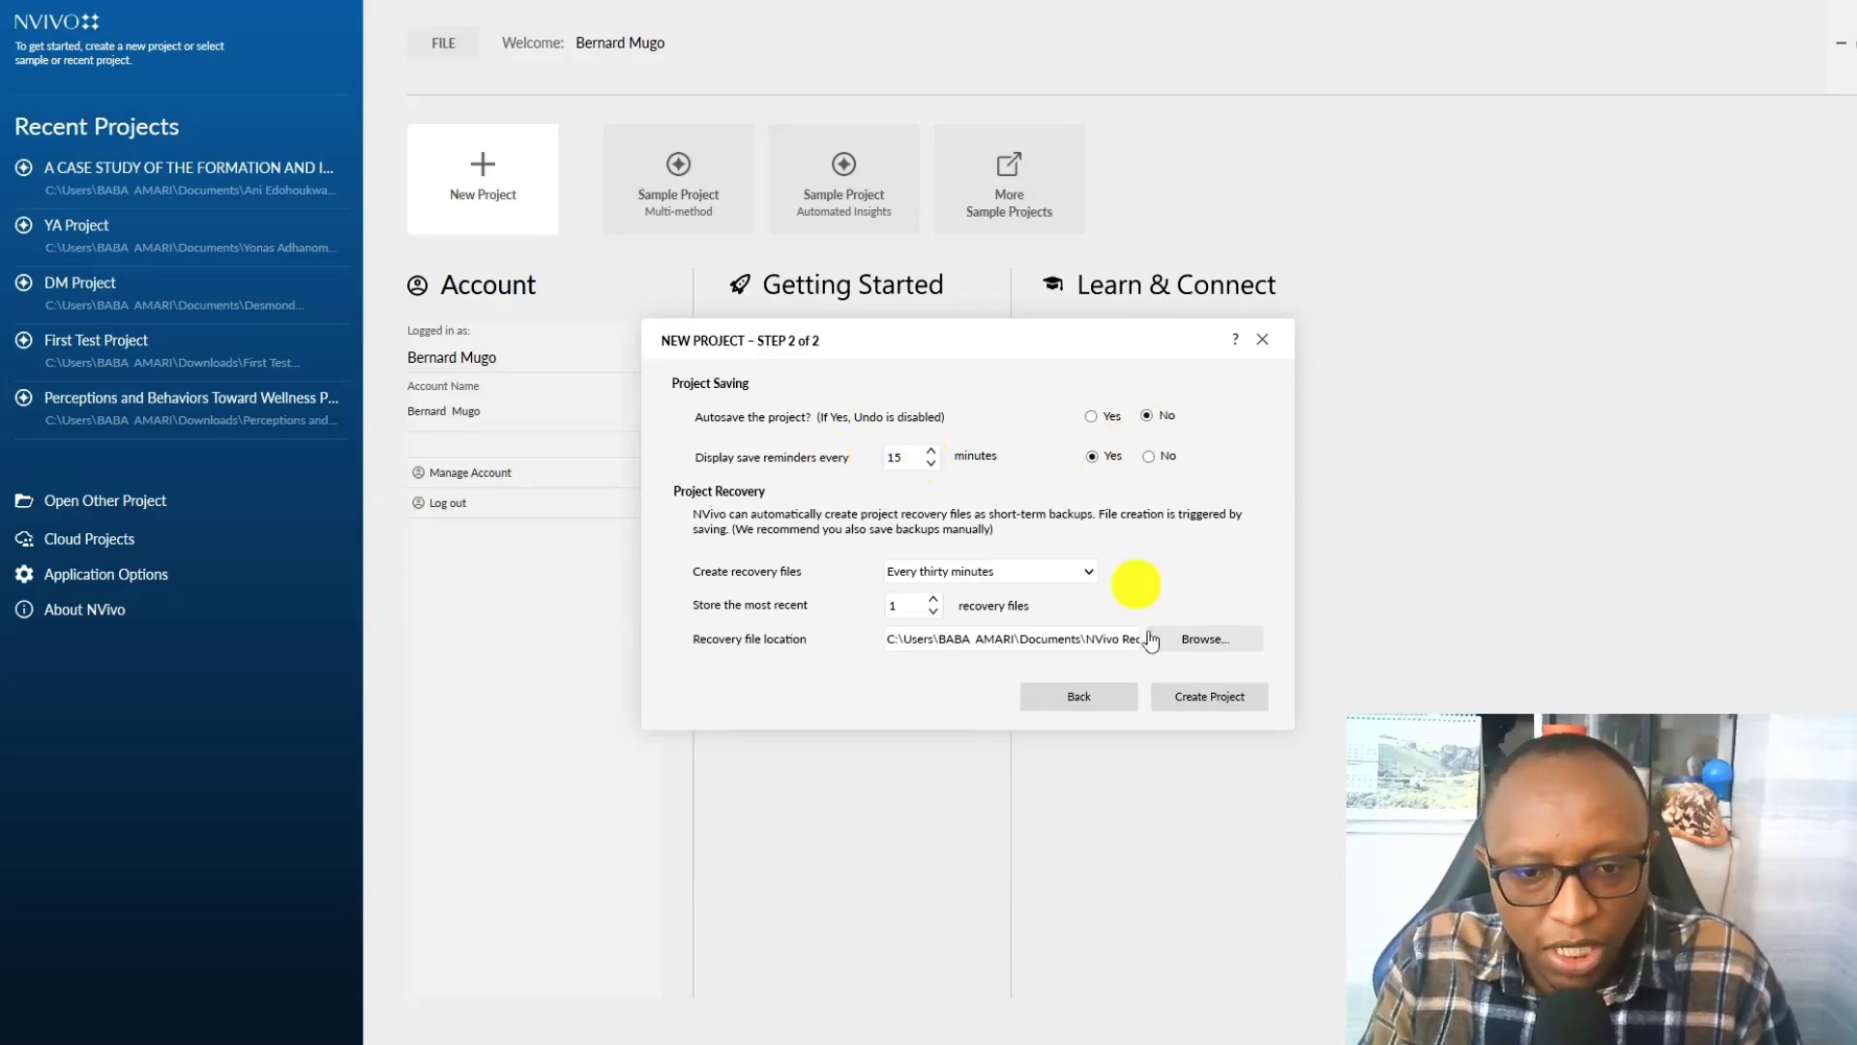
{"action": "left_click", "coordinate": [1229, 711]}
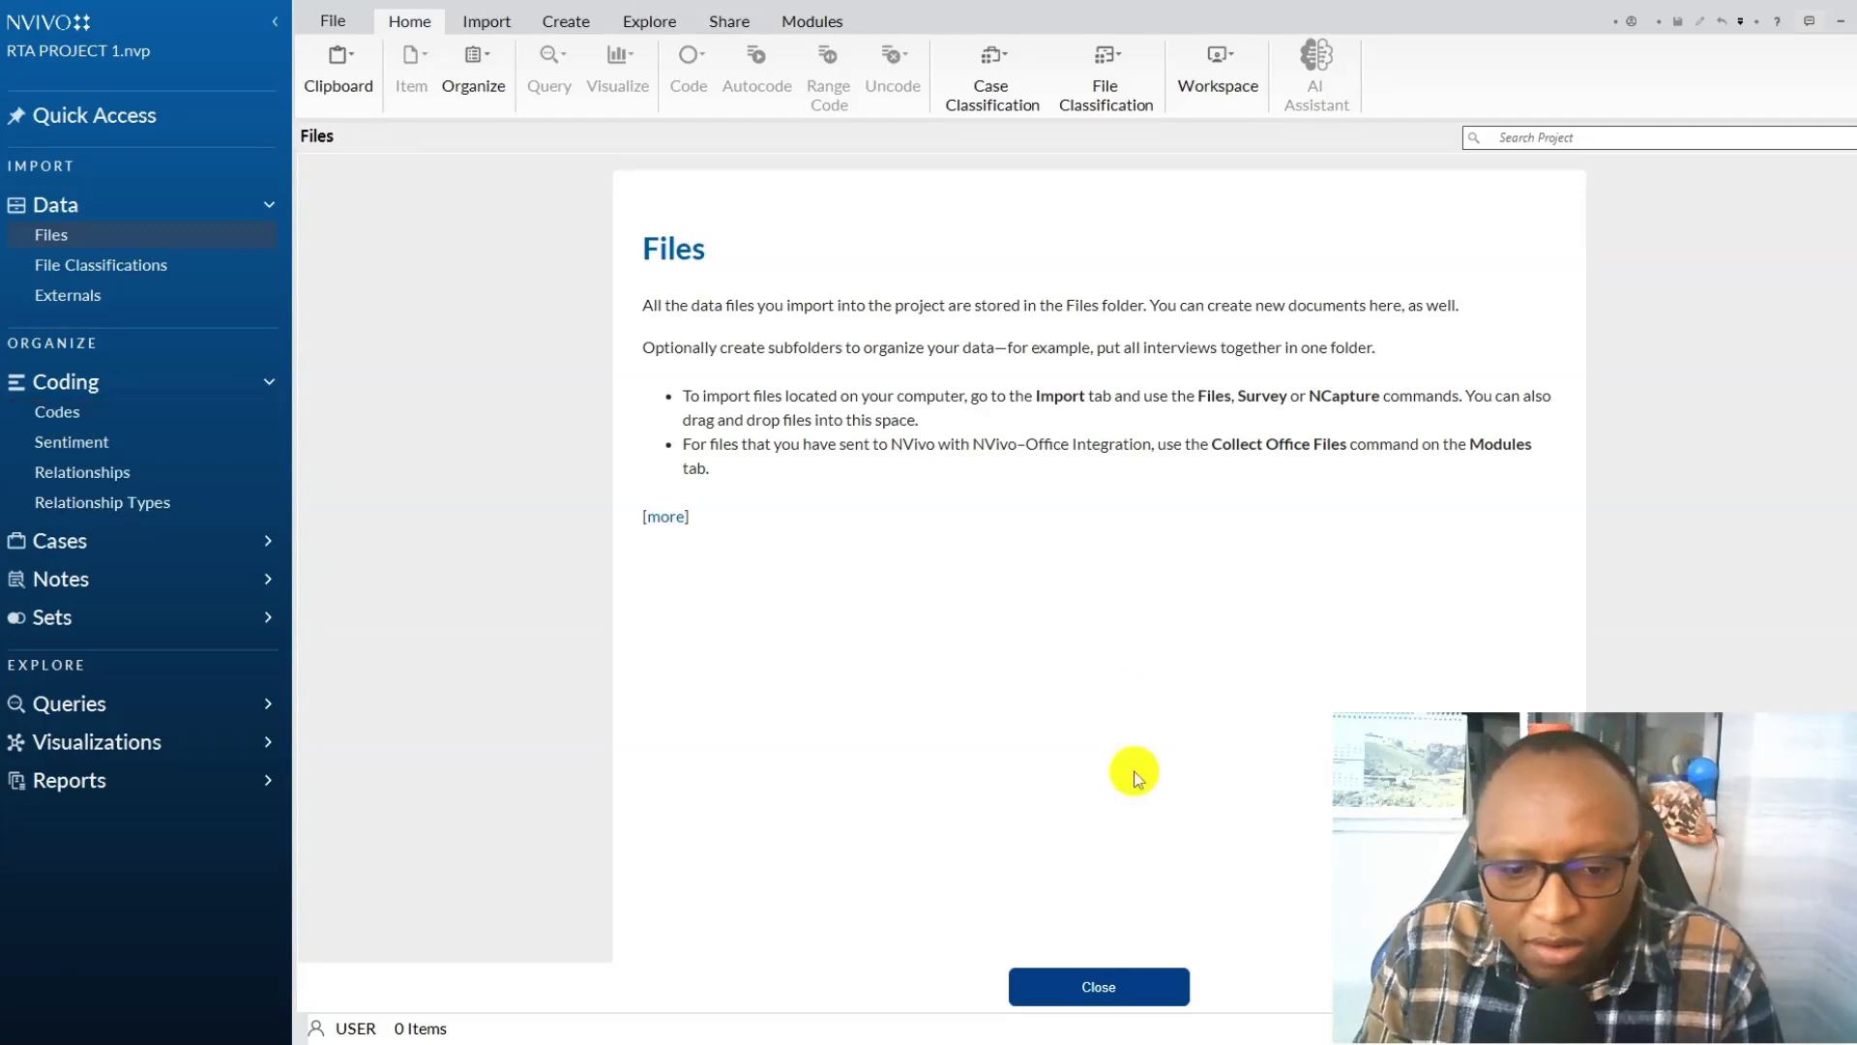
{"action": "left_click", "coordinate": [1088, 985]}
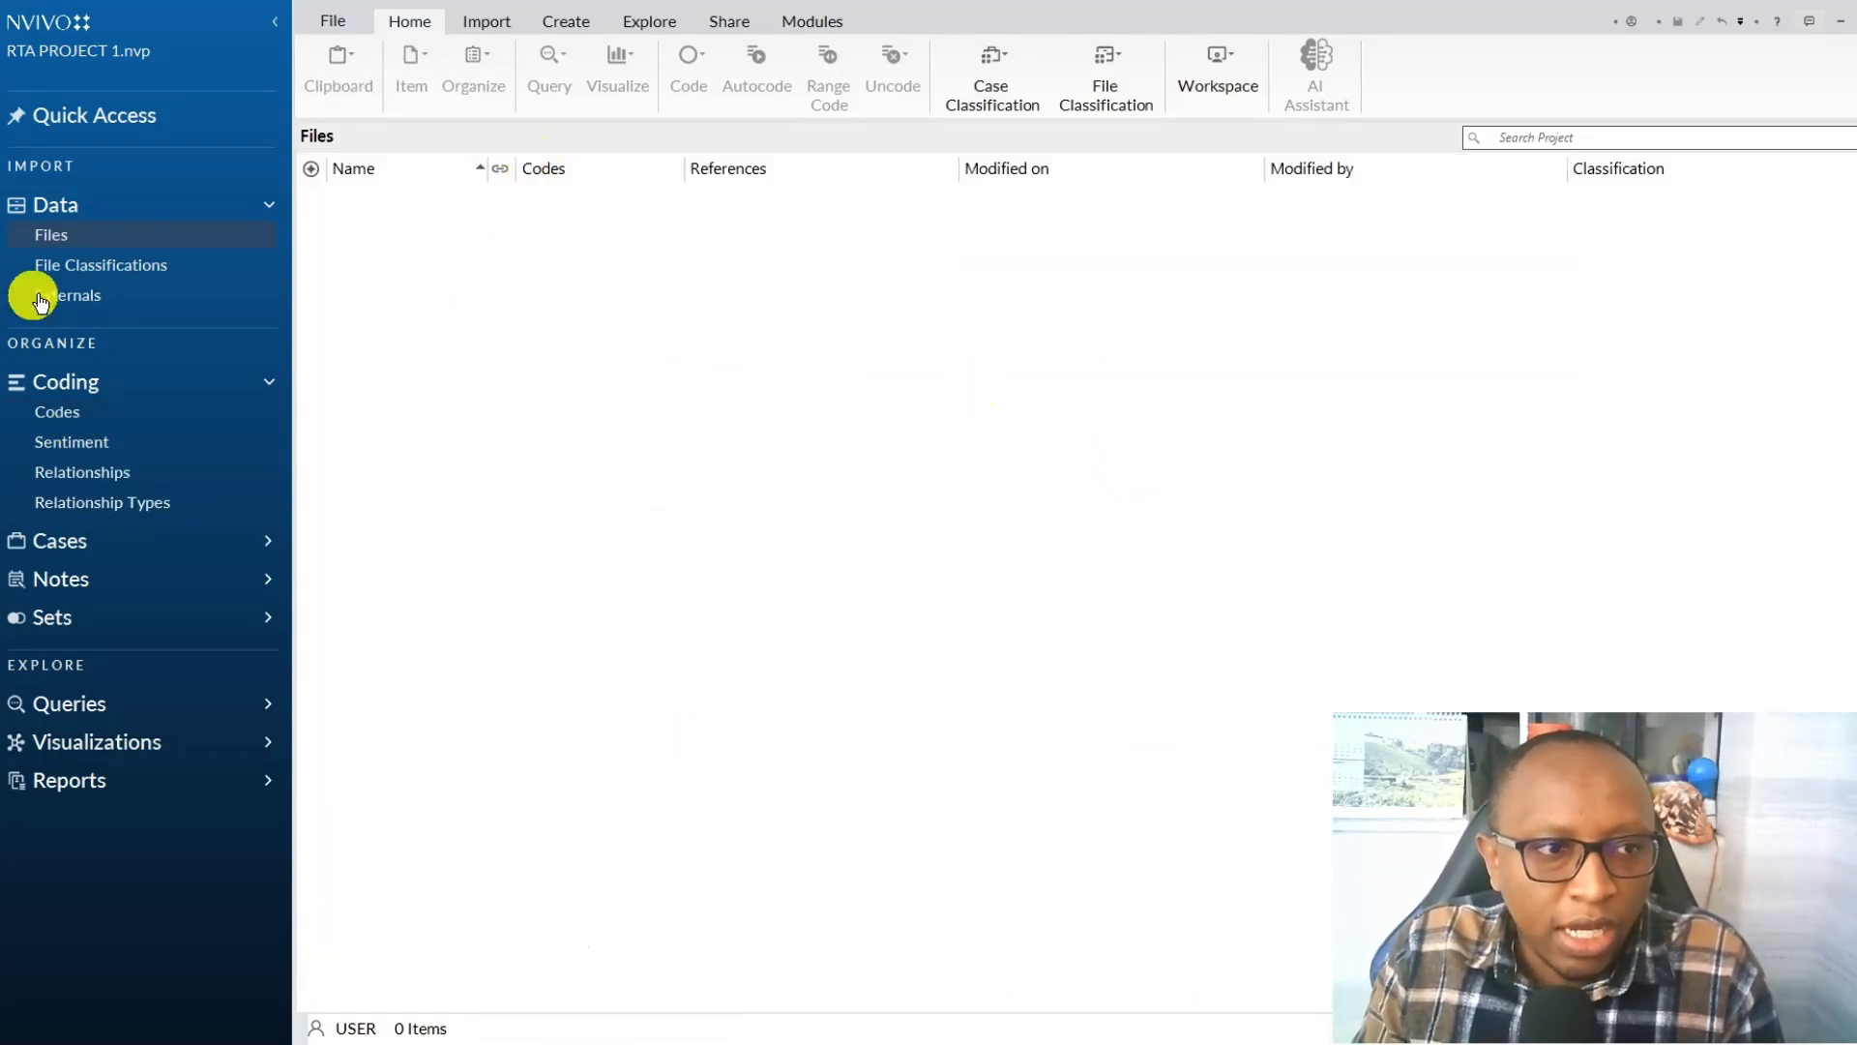
Start a file import and close the Student 1, Student 2 and Student 3 documents still open in Word.
{"action": "left_click", "coordinate": [507, 23]}
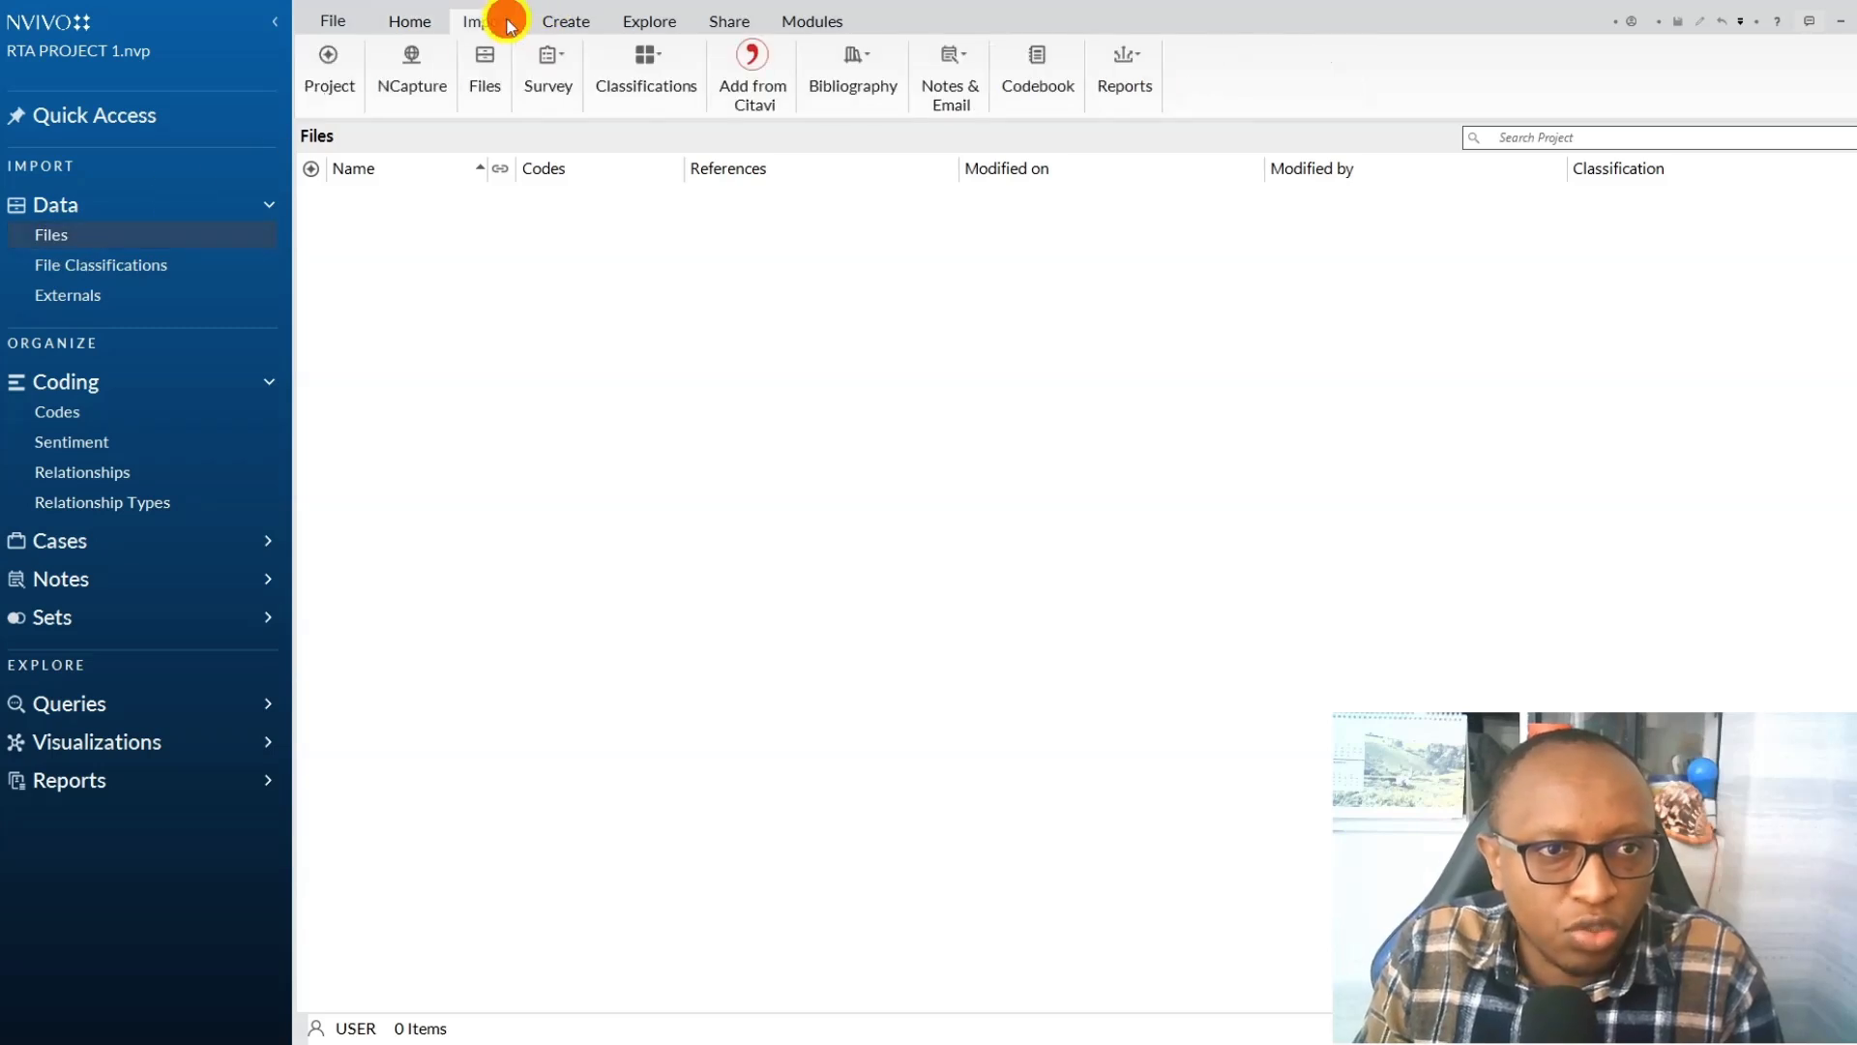
{"action": "left_click", "coordinate": [481, 77]}
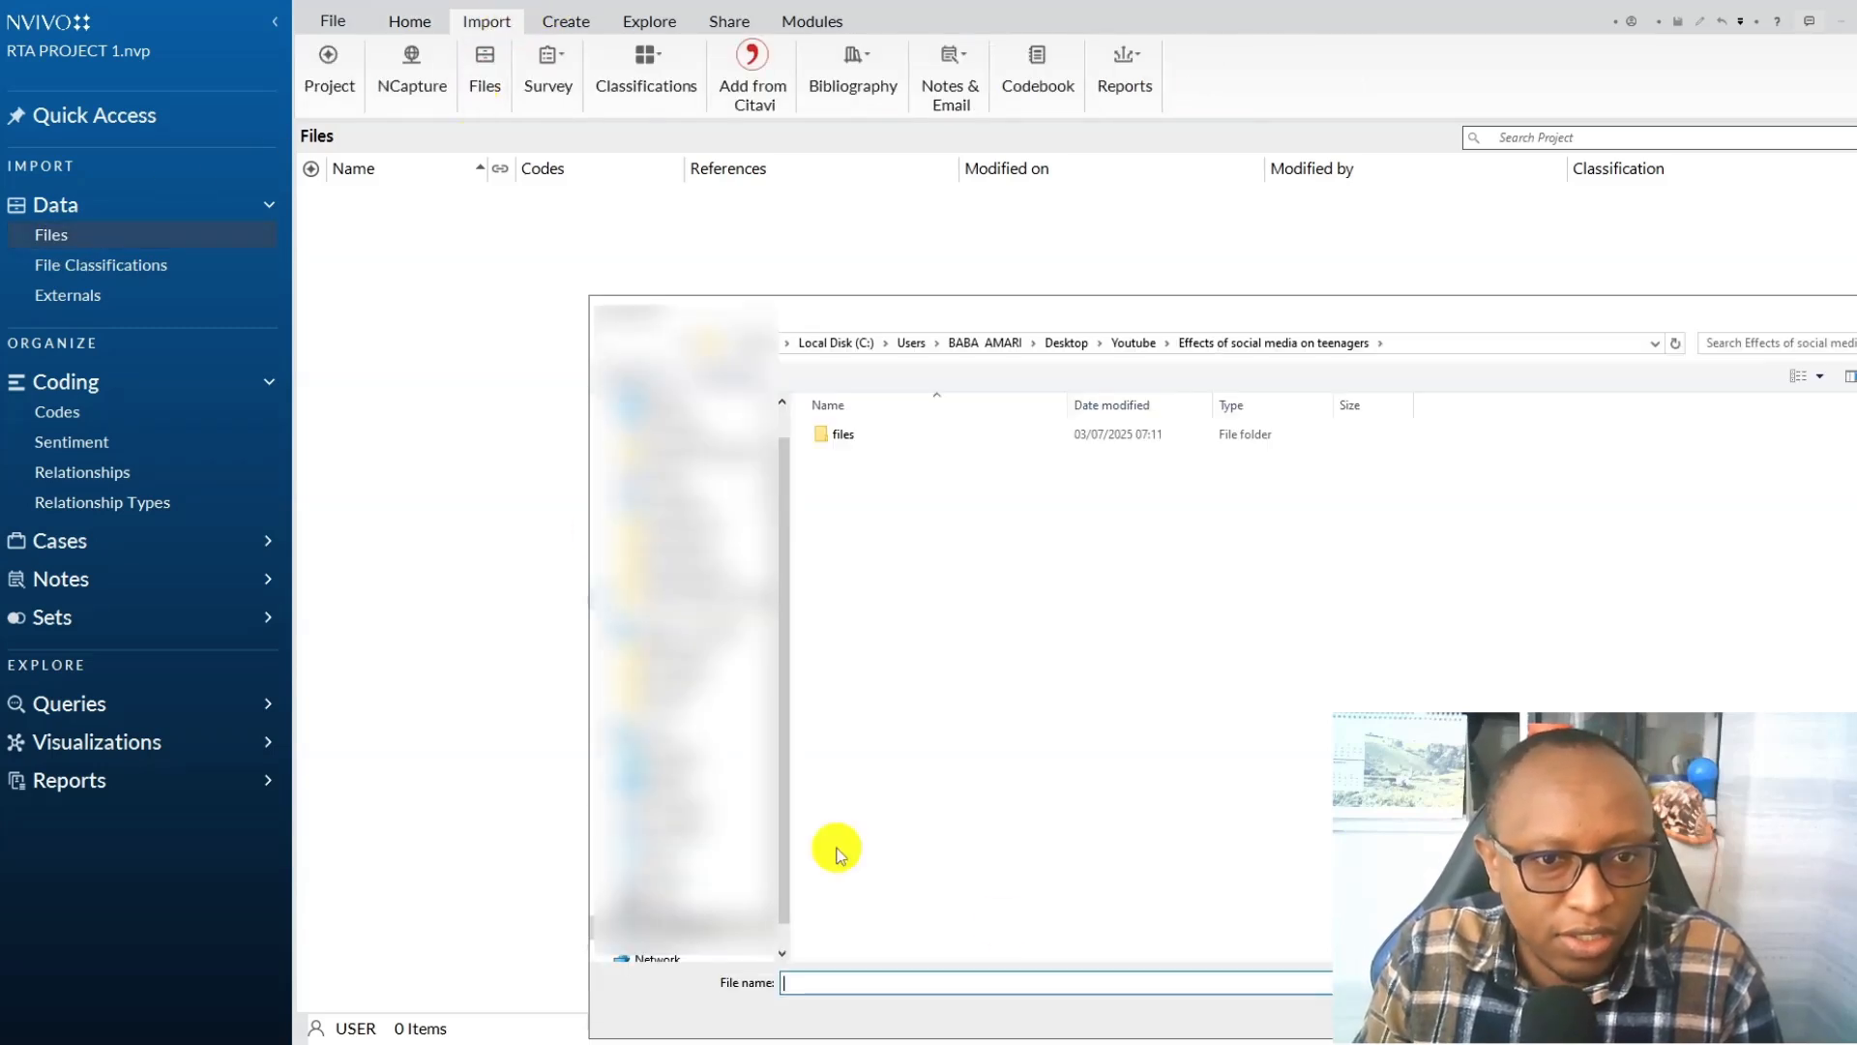
{"action": "mouse_move", "coordinate": [506, 1035]}
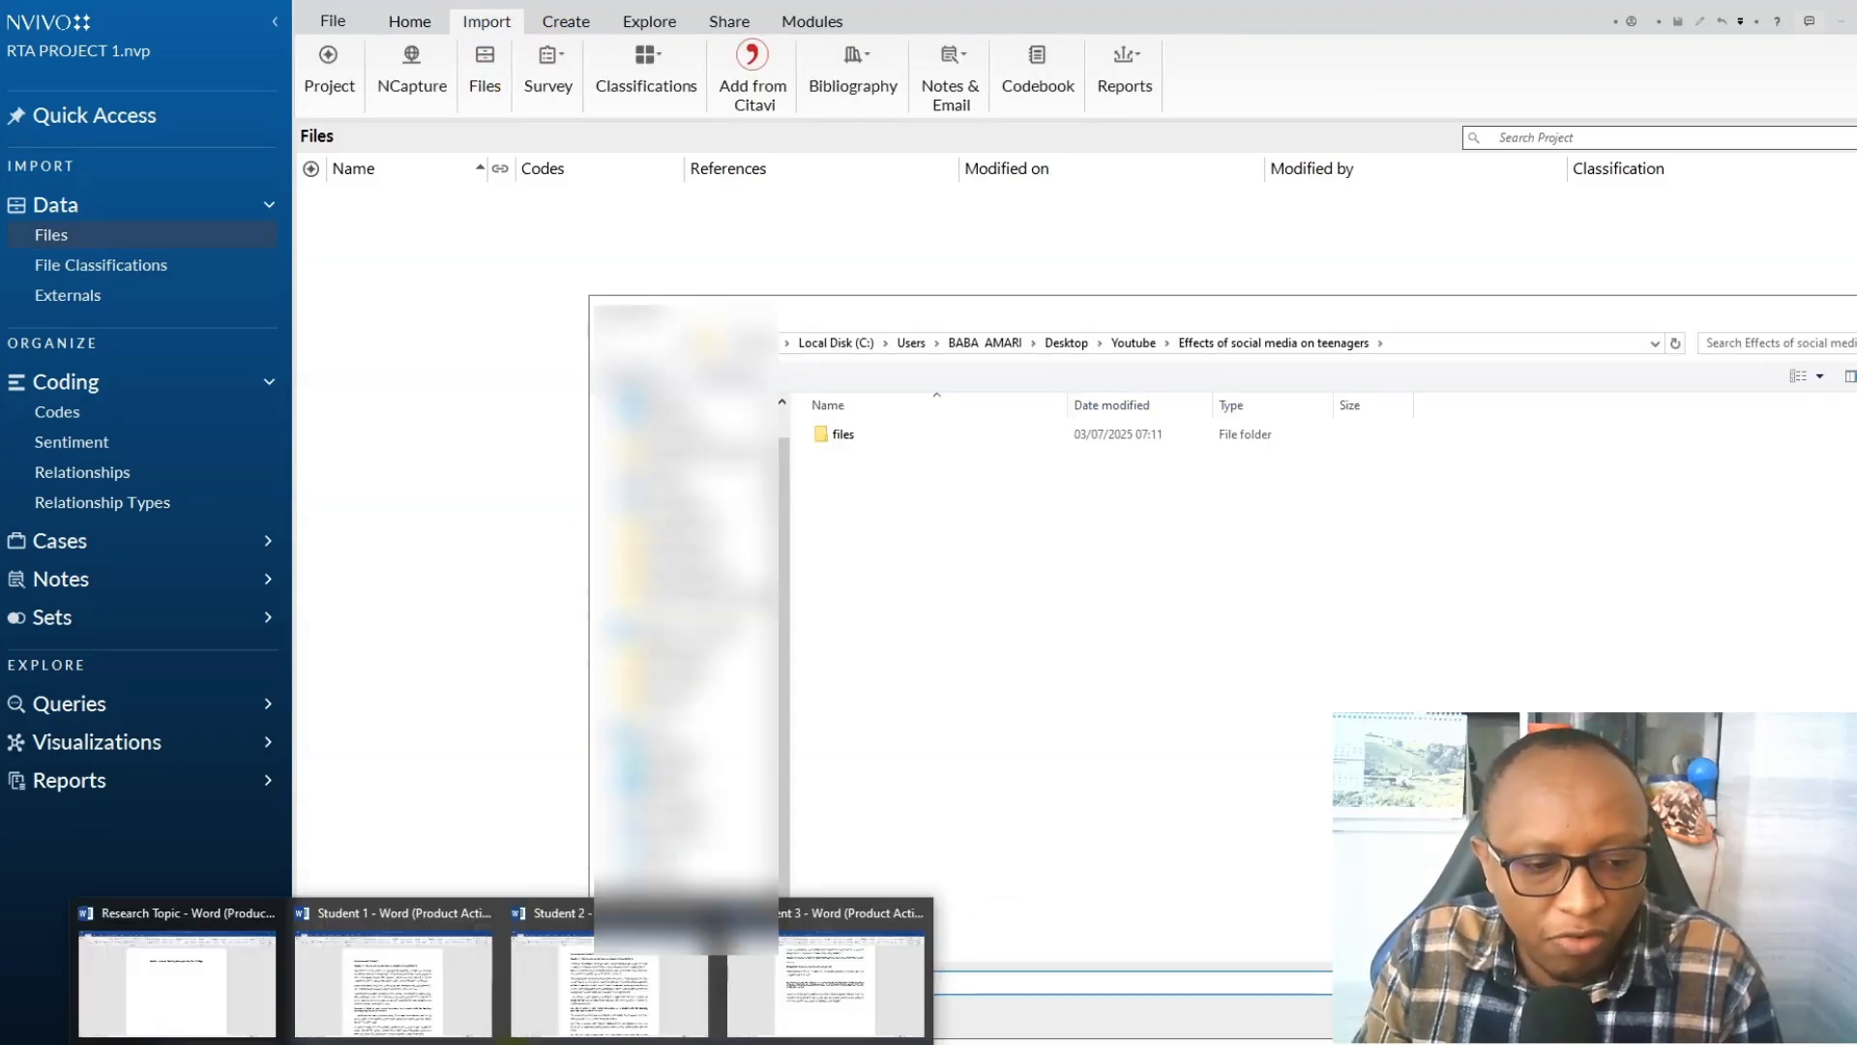
{"action": "left_click", "coordinate": [485, 913]}
{"action": "left_click", "coordinate": [590, 913]}
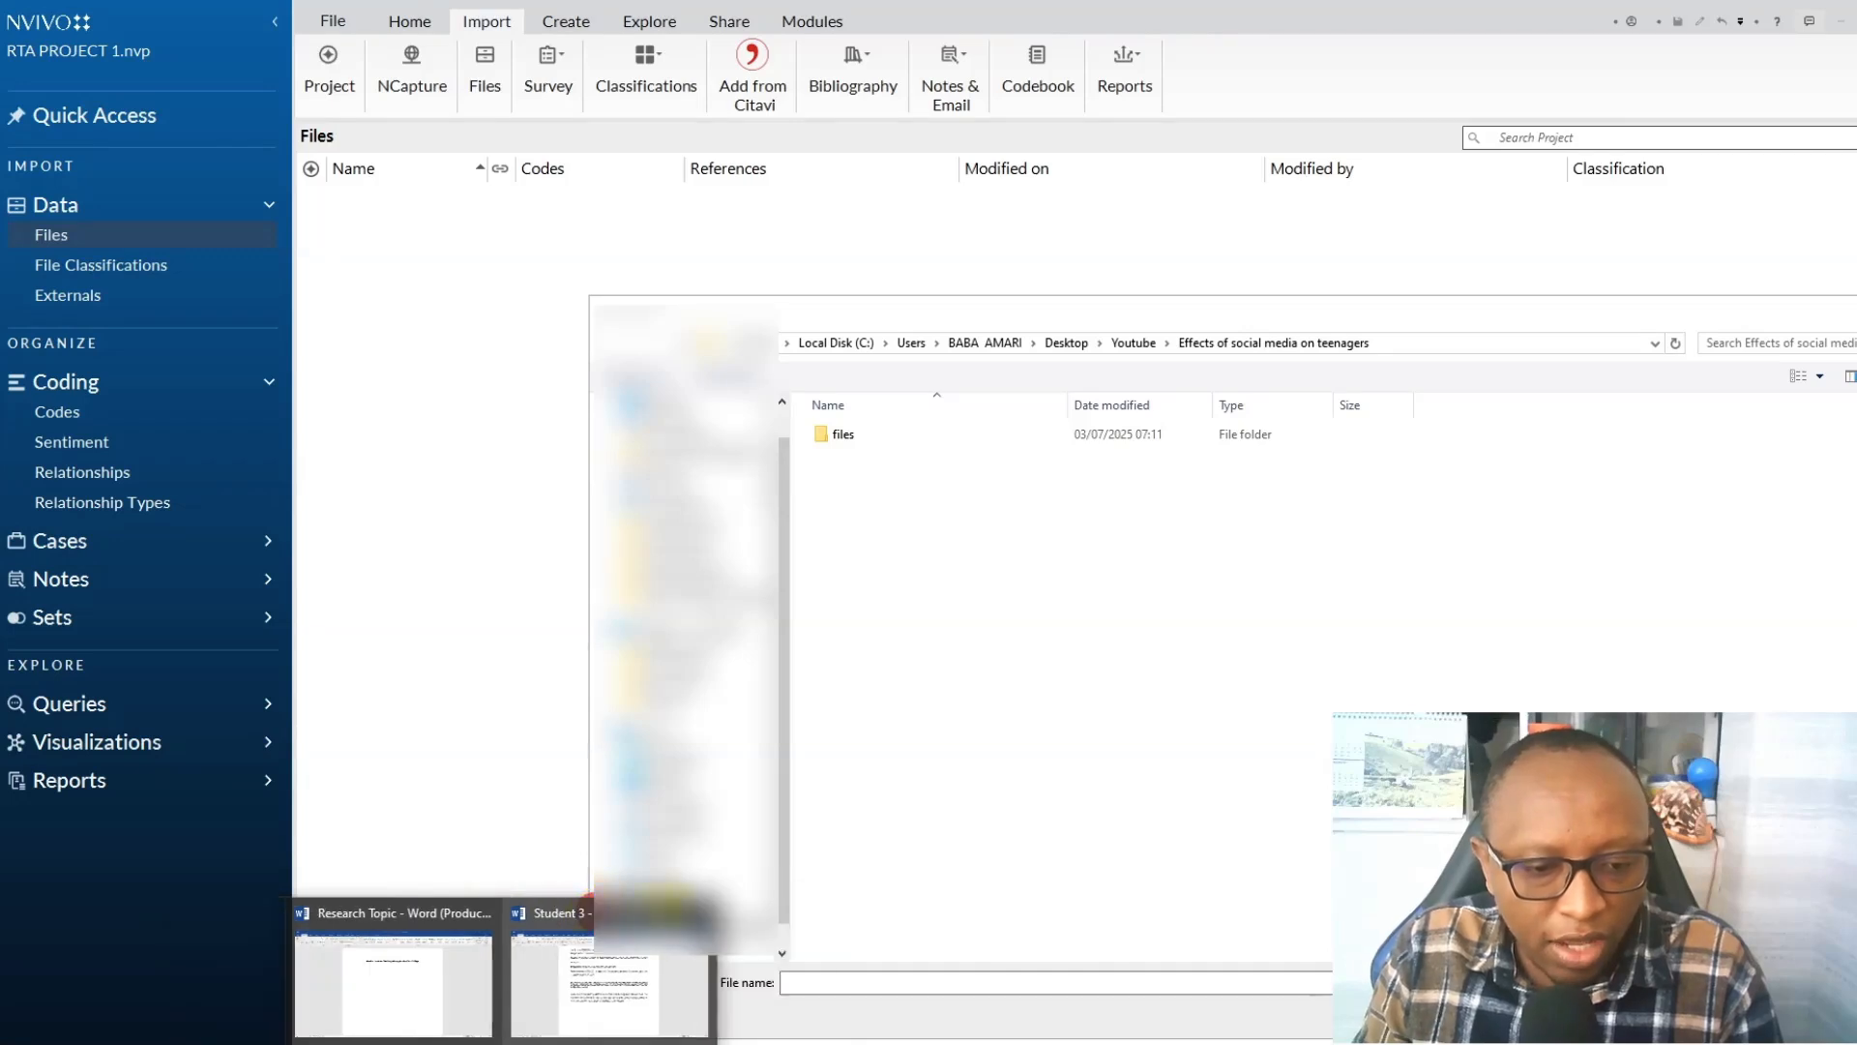
{"action": "left_click", "coordinate": [694, 913]}
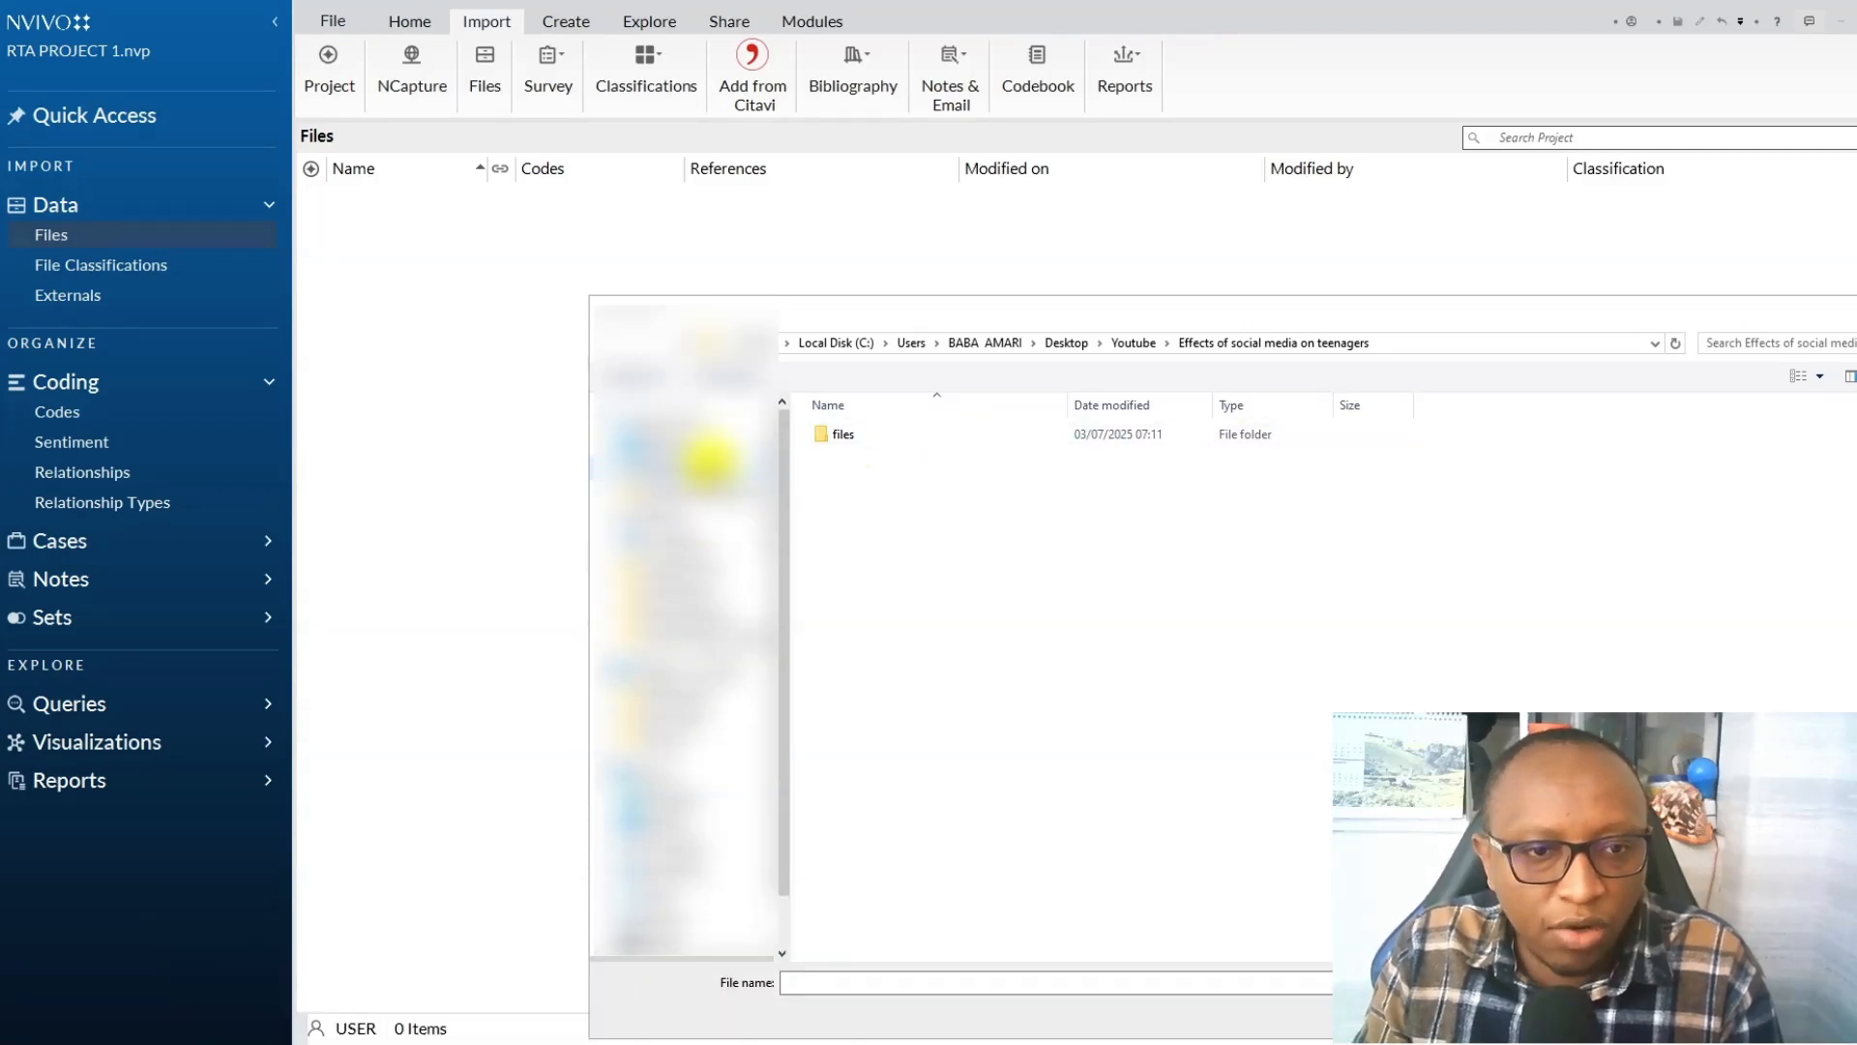
Import the Student 1, Student 2 and Student 3 documents from the Video 29 project's Transcripts folder on the Desktop.
{"action": "left_click", "coordinate": [707, 447]}
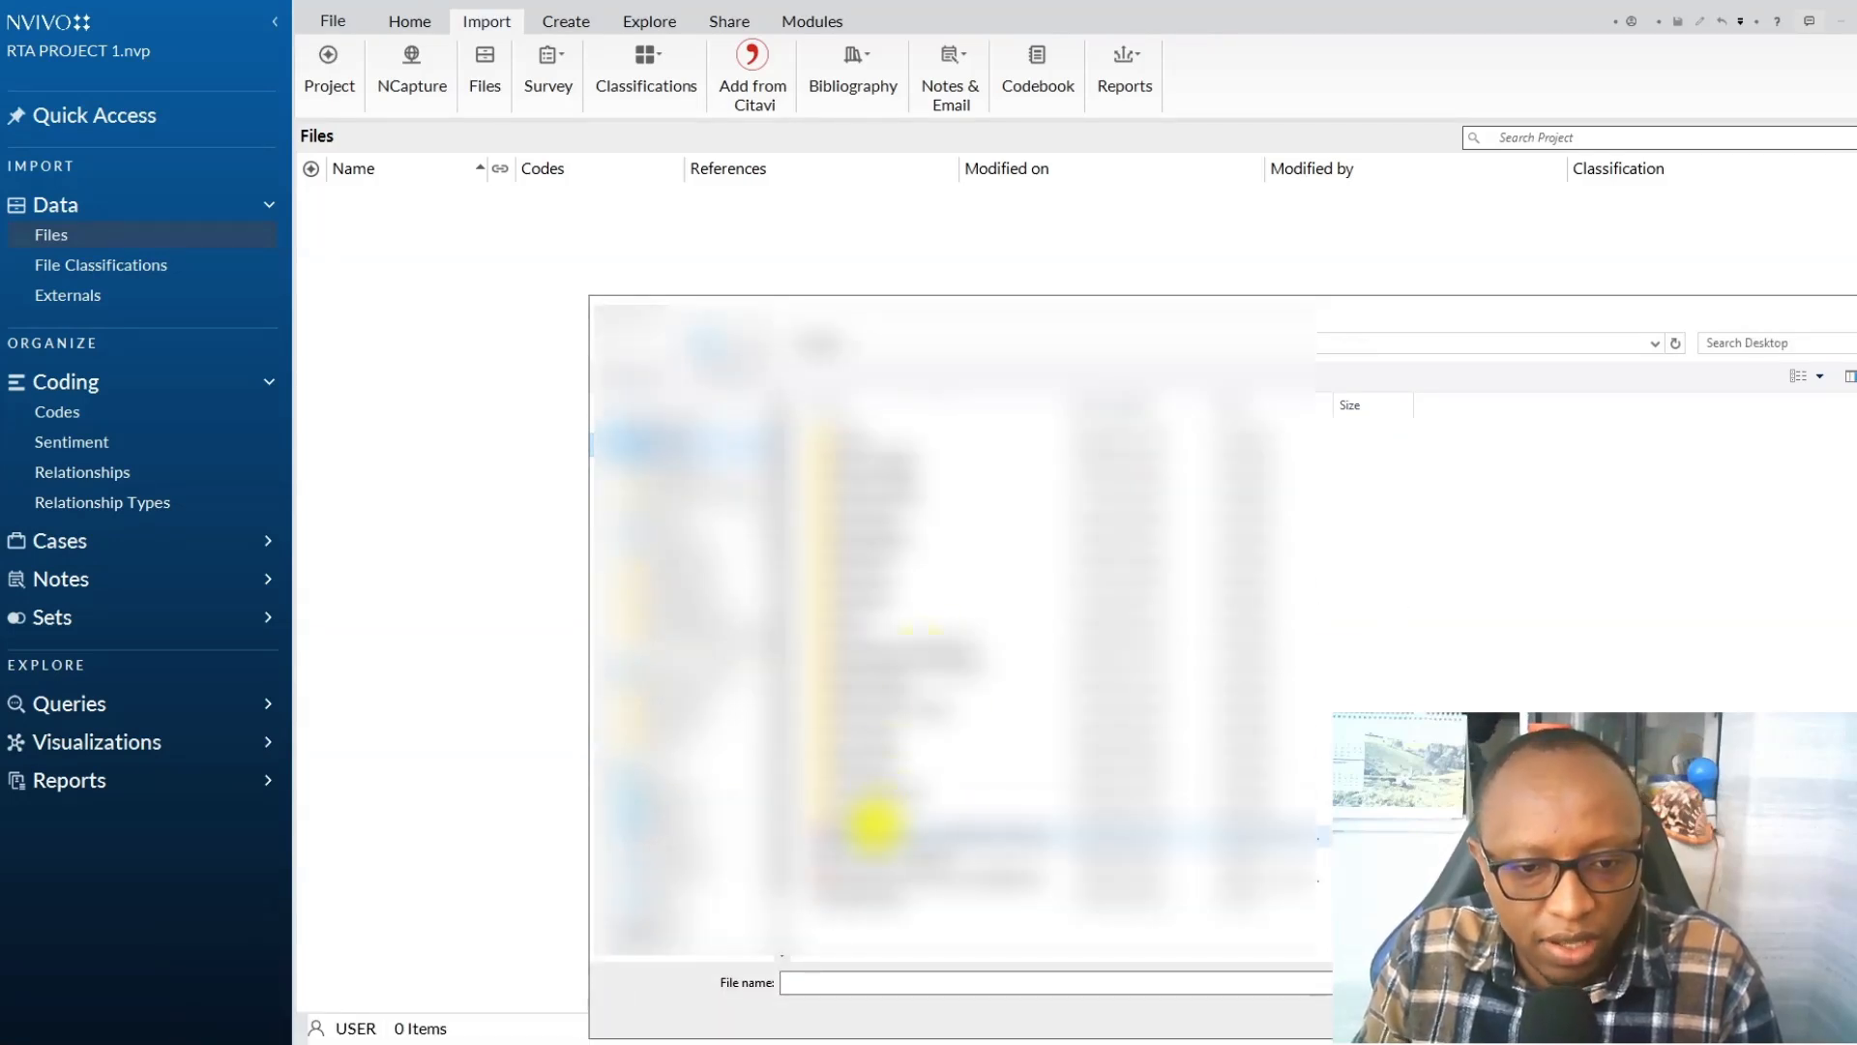
{"action": "double_click", "coordinate": [873, 818]}
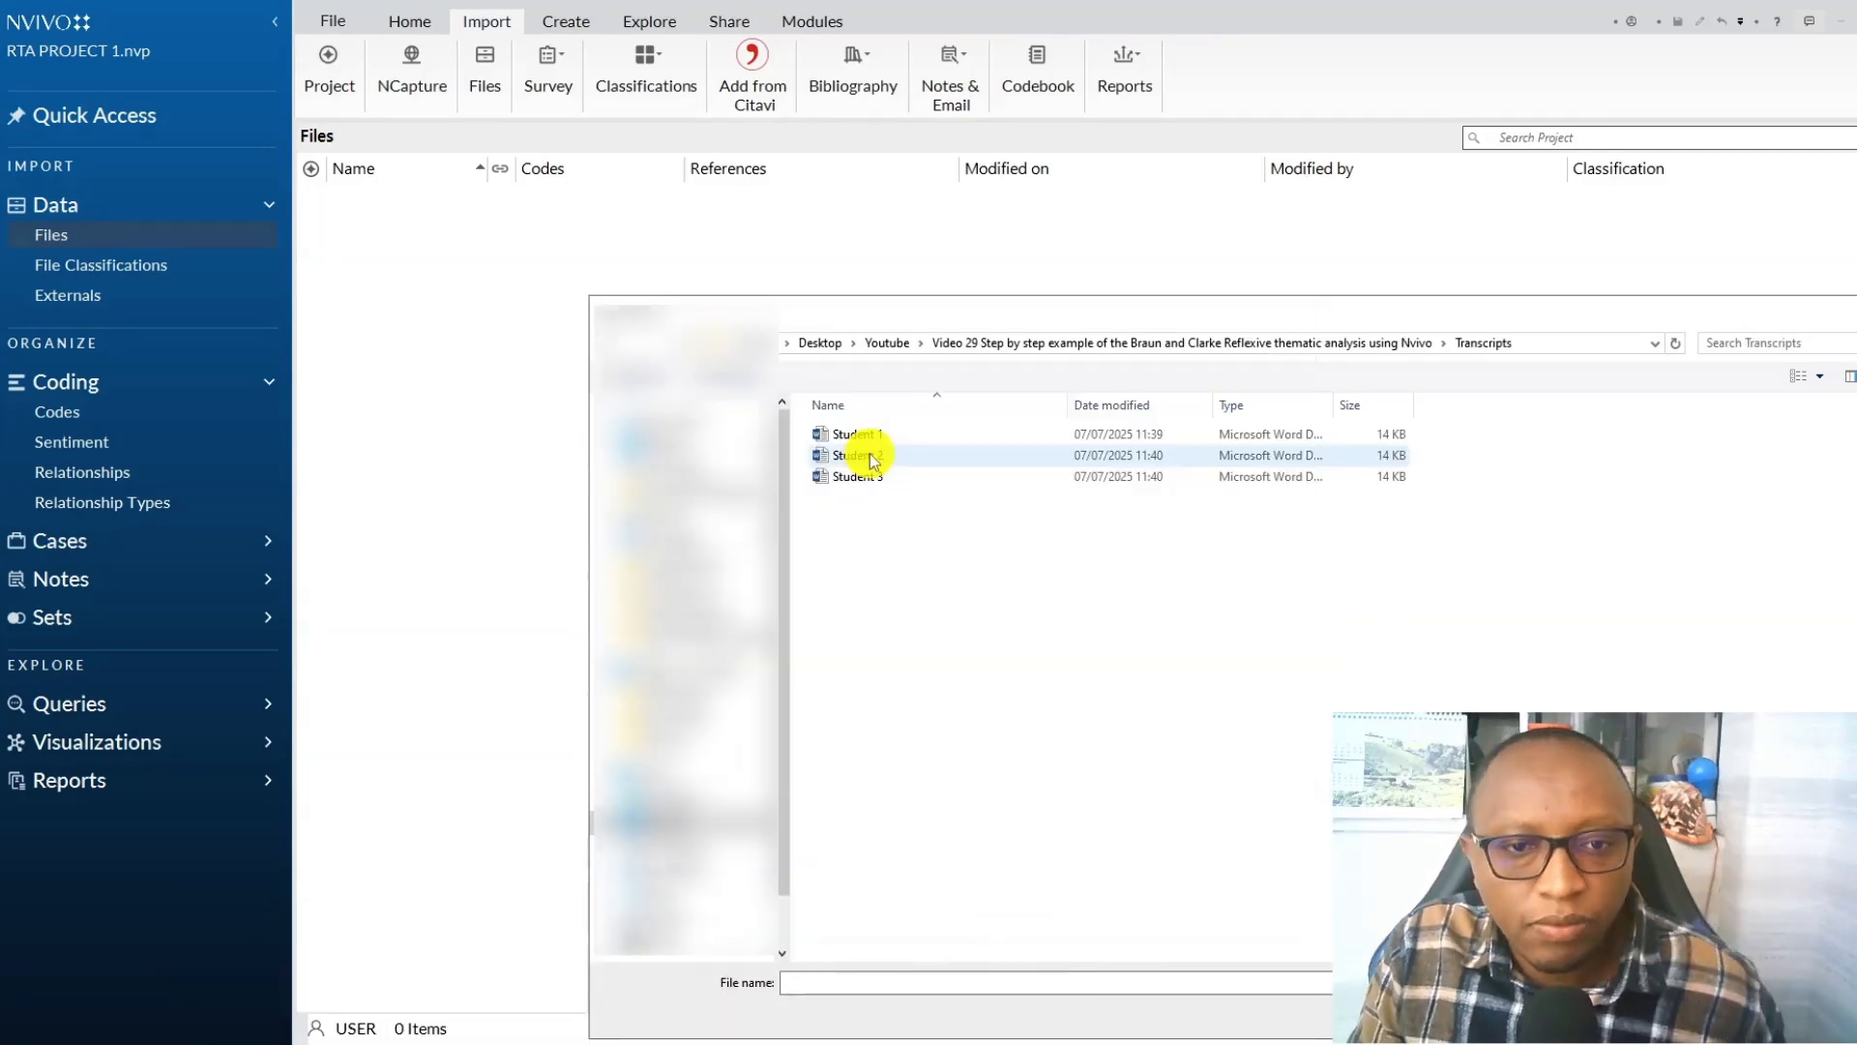
{"action": "left_click", "coordinate": [876, 442]}
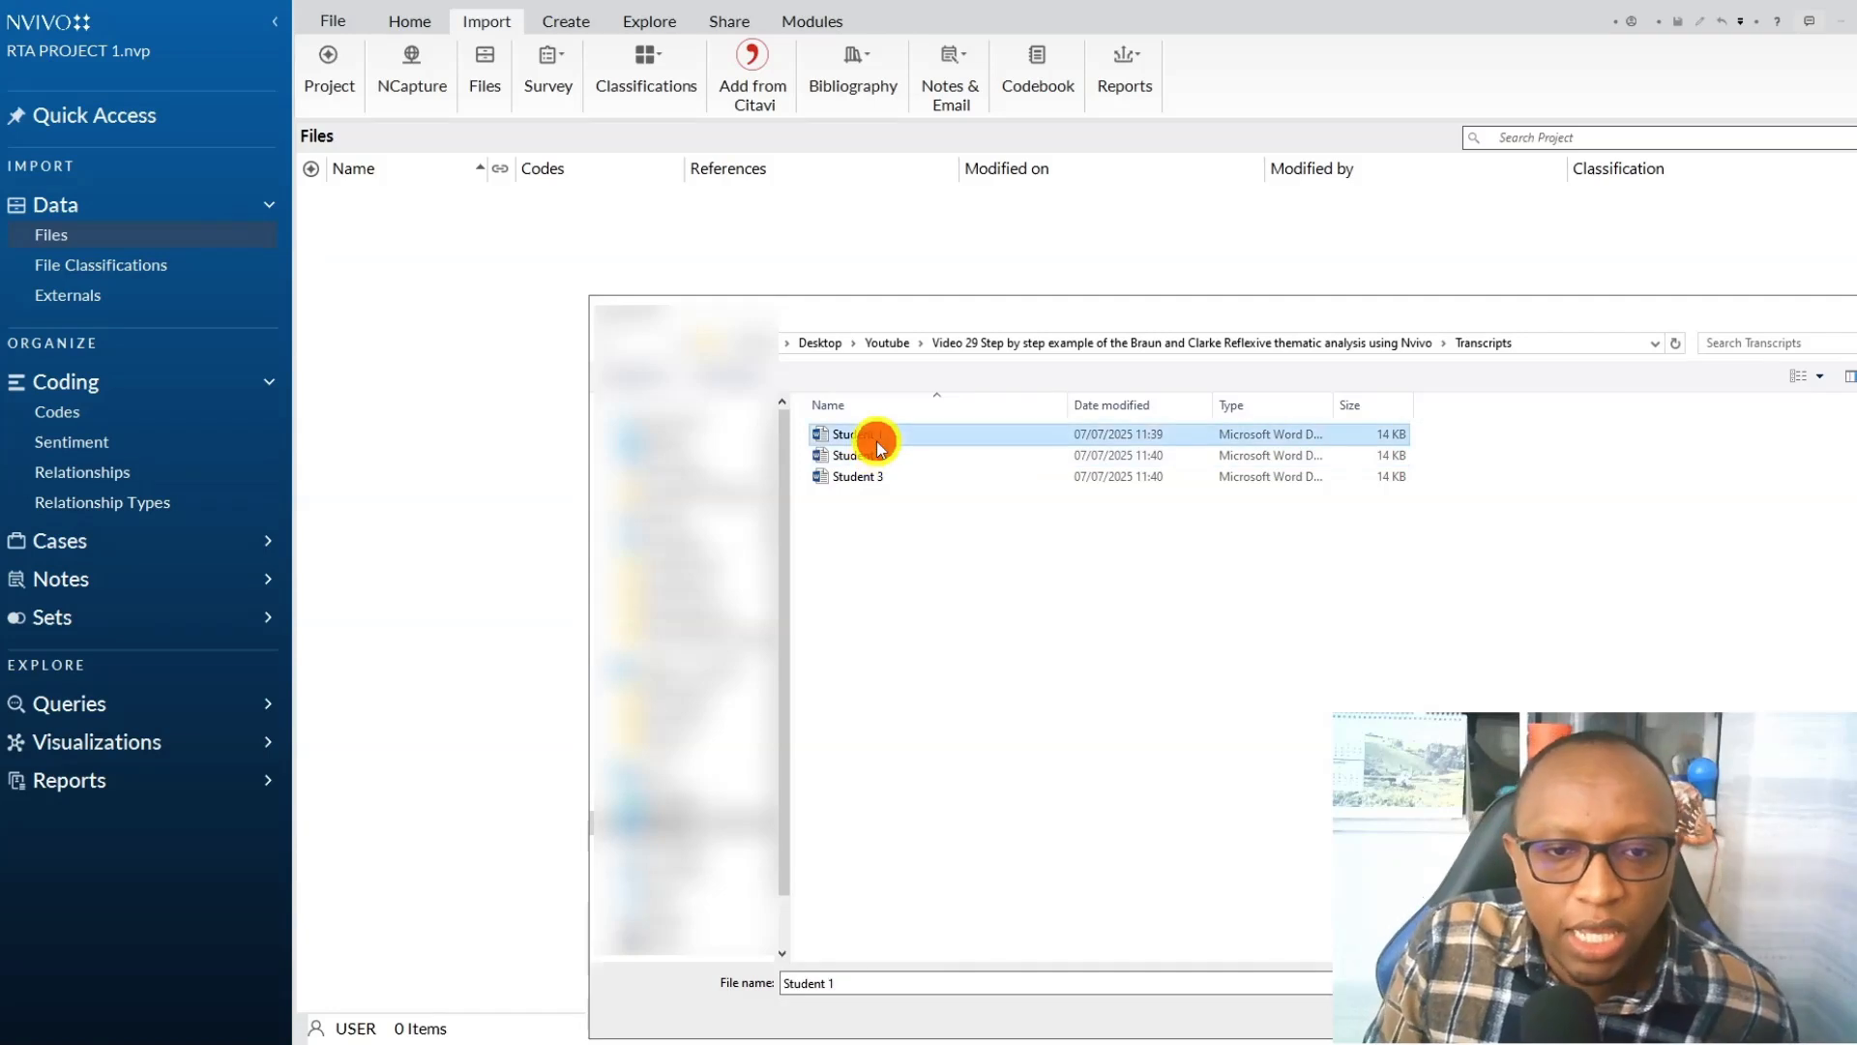
{"action": "left_click", "coordinate": [861, 456], "text": "ctrl"}
{"action": "left_click", "coordinate": [858, 476], "text": "ctrl"}
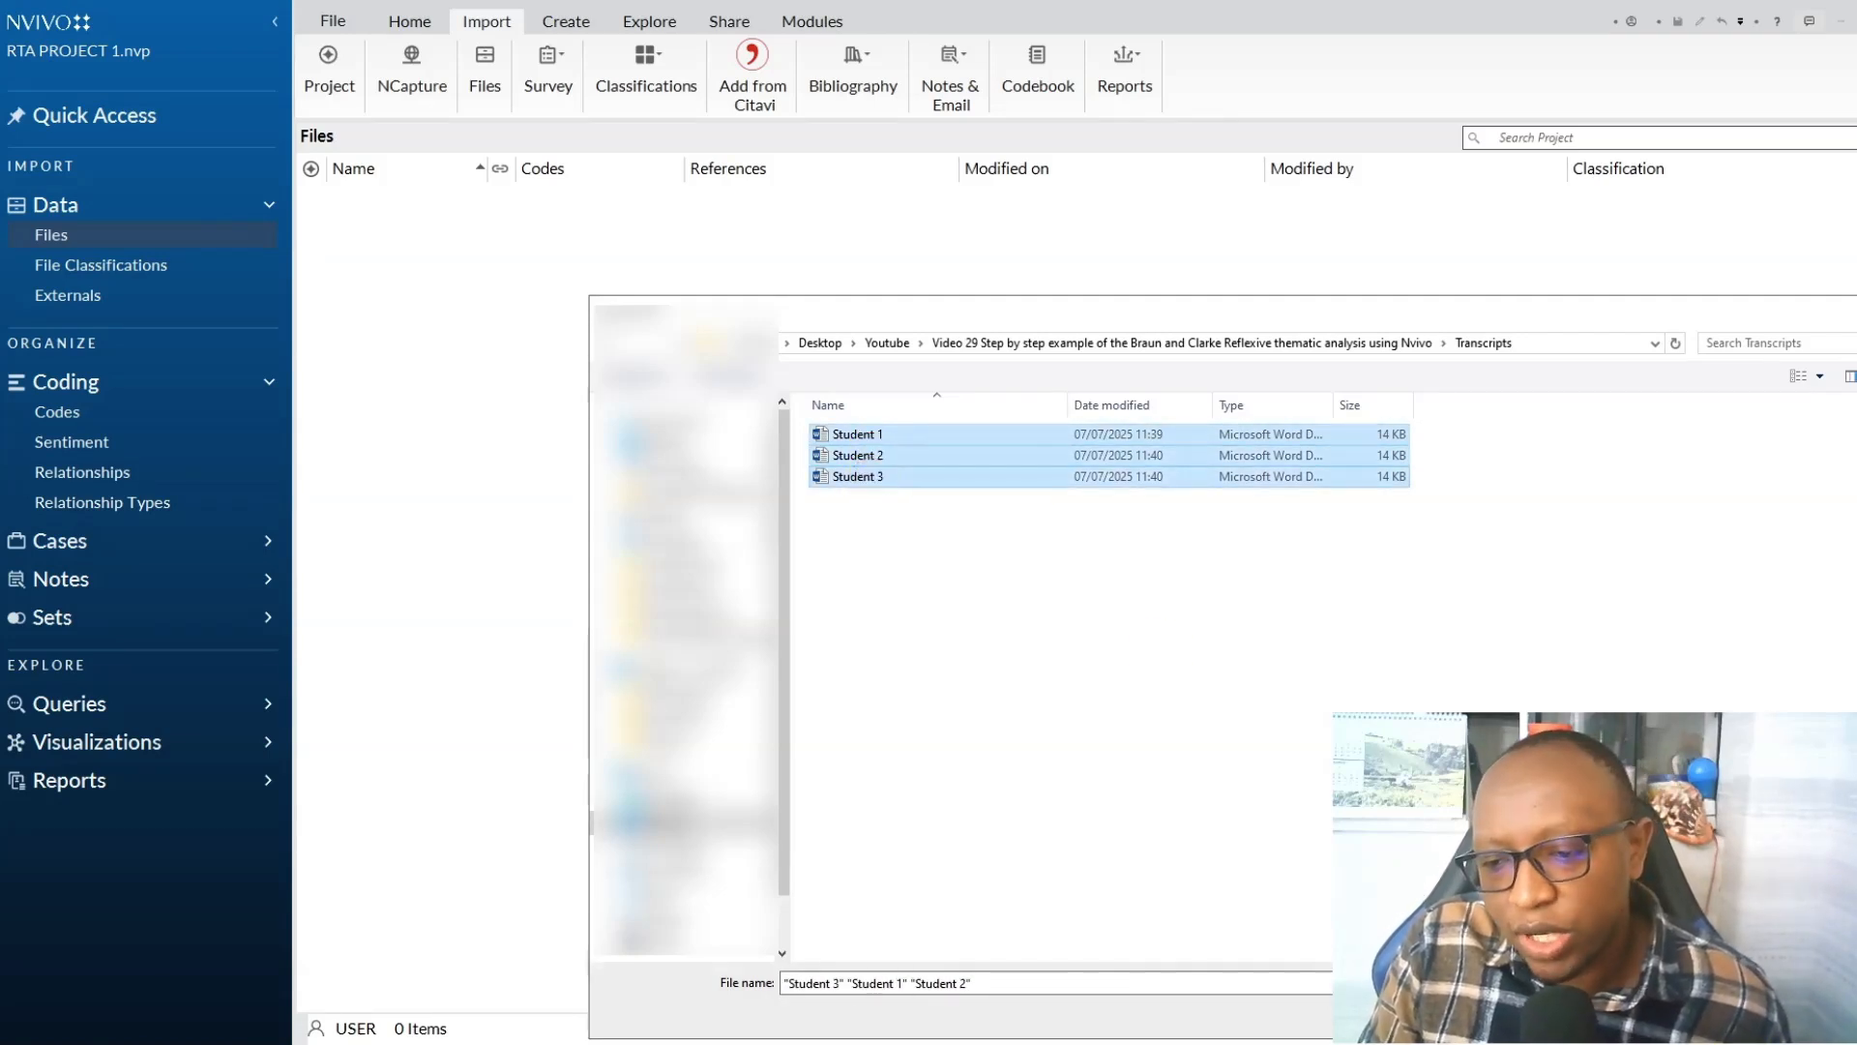
{"action": "key", "text": "Return"}
{"action": "left_click", "coordinate": [1031, 489]}
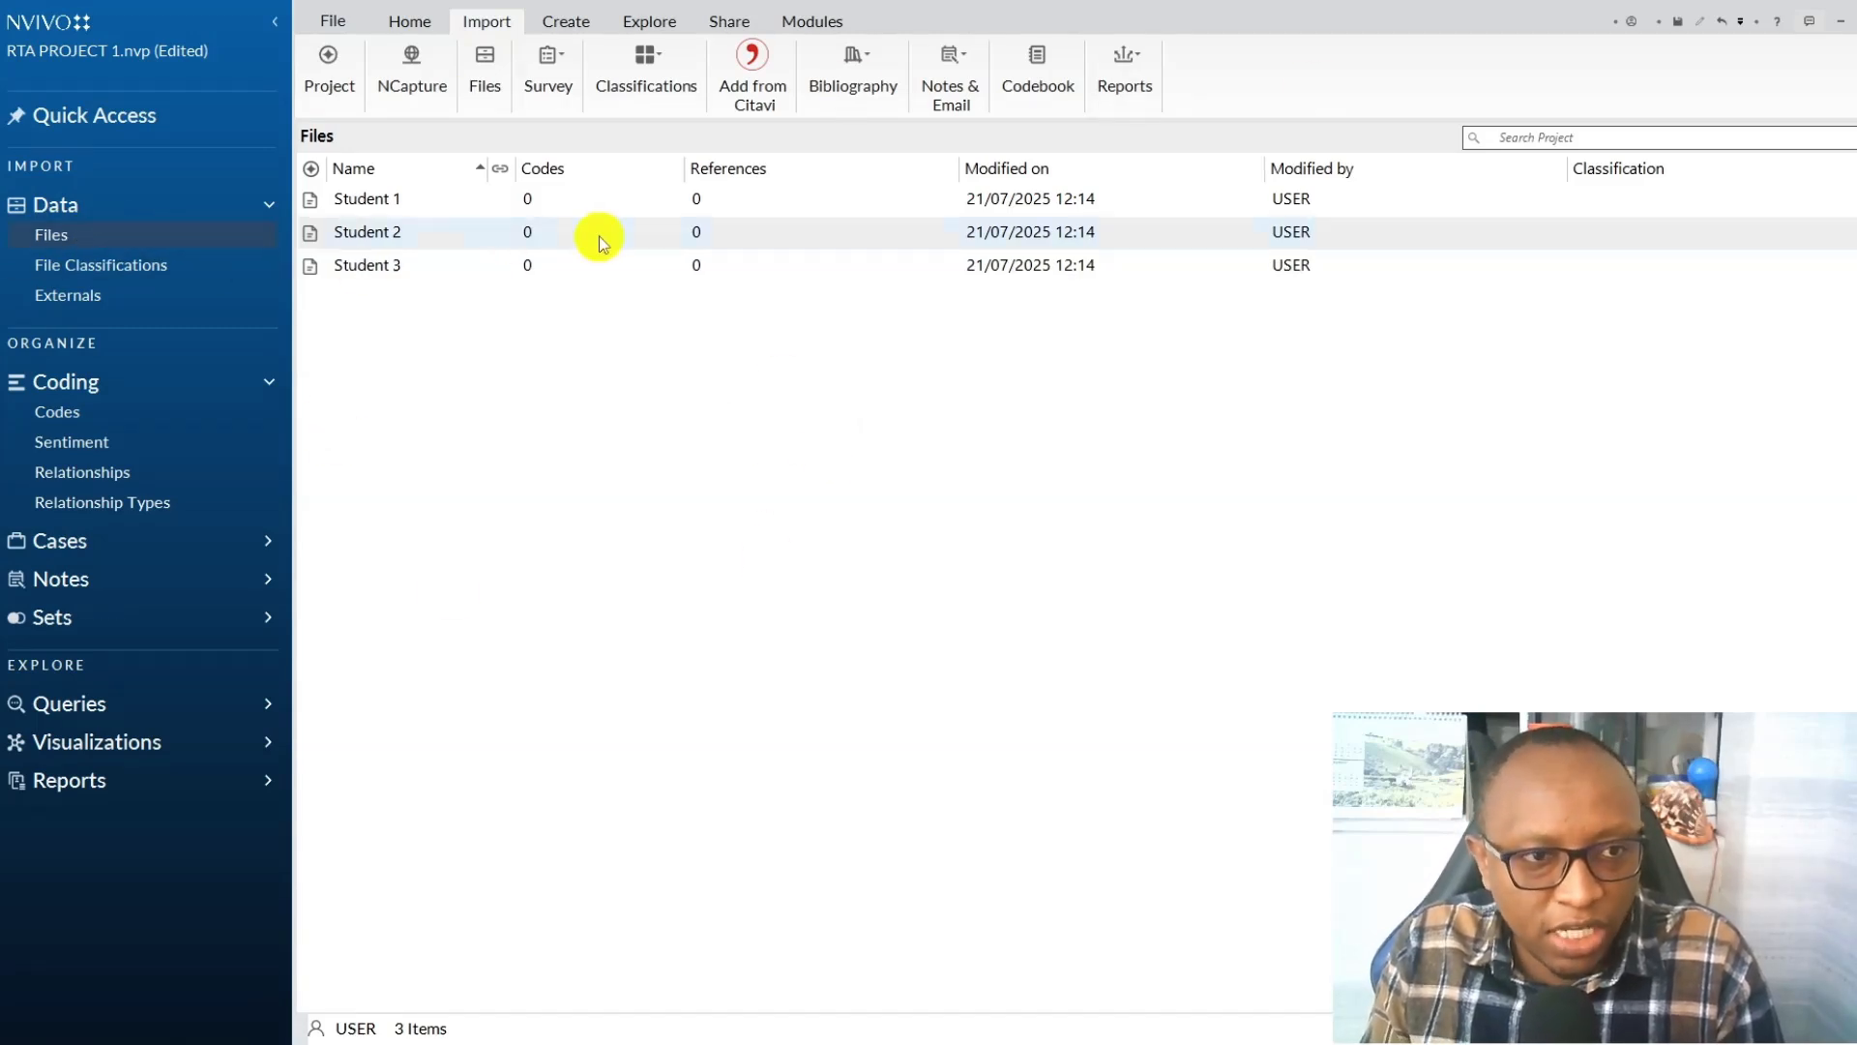
Open the imported Student 1 transcript and skim the interview through Question 5.
{"action": "left_click", "coordinate": [381, 209]}
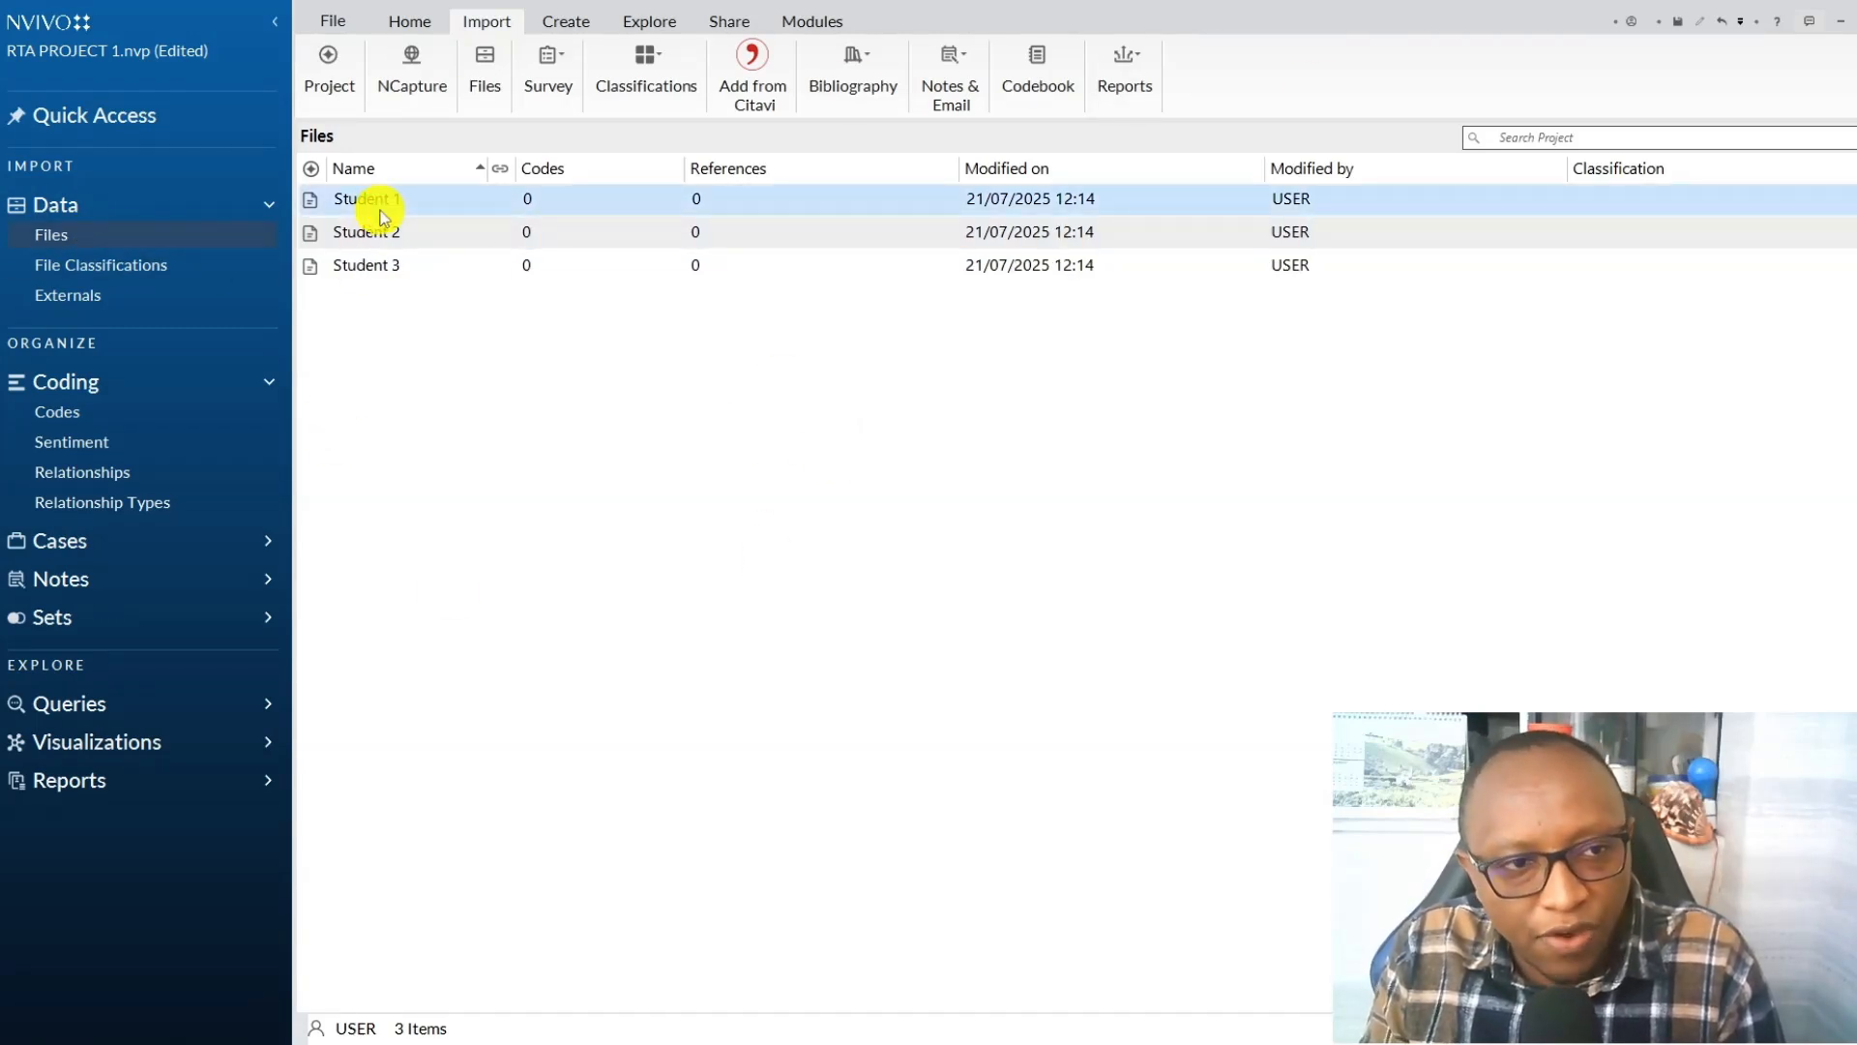
{"action": "double_click", "coordinate": [380, 208]}
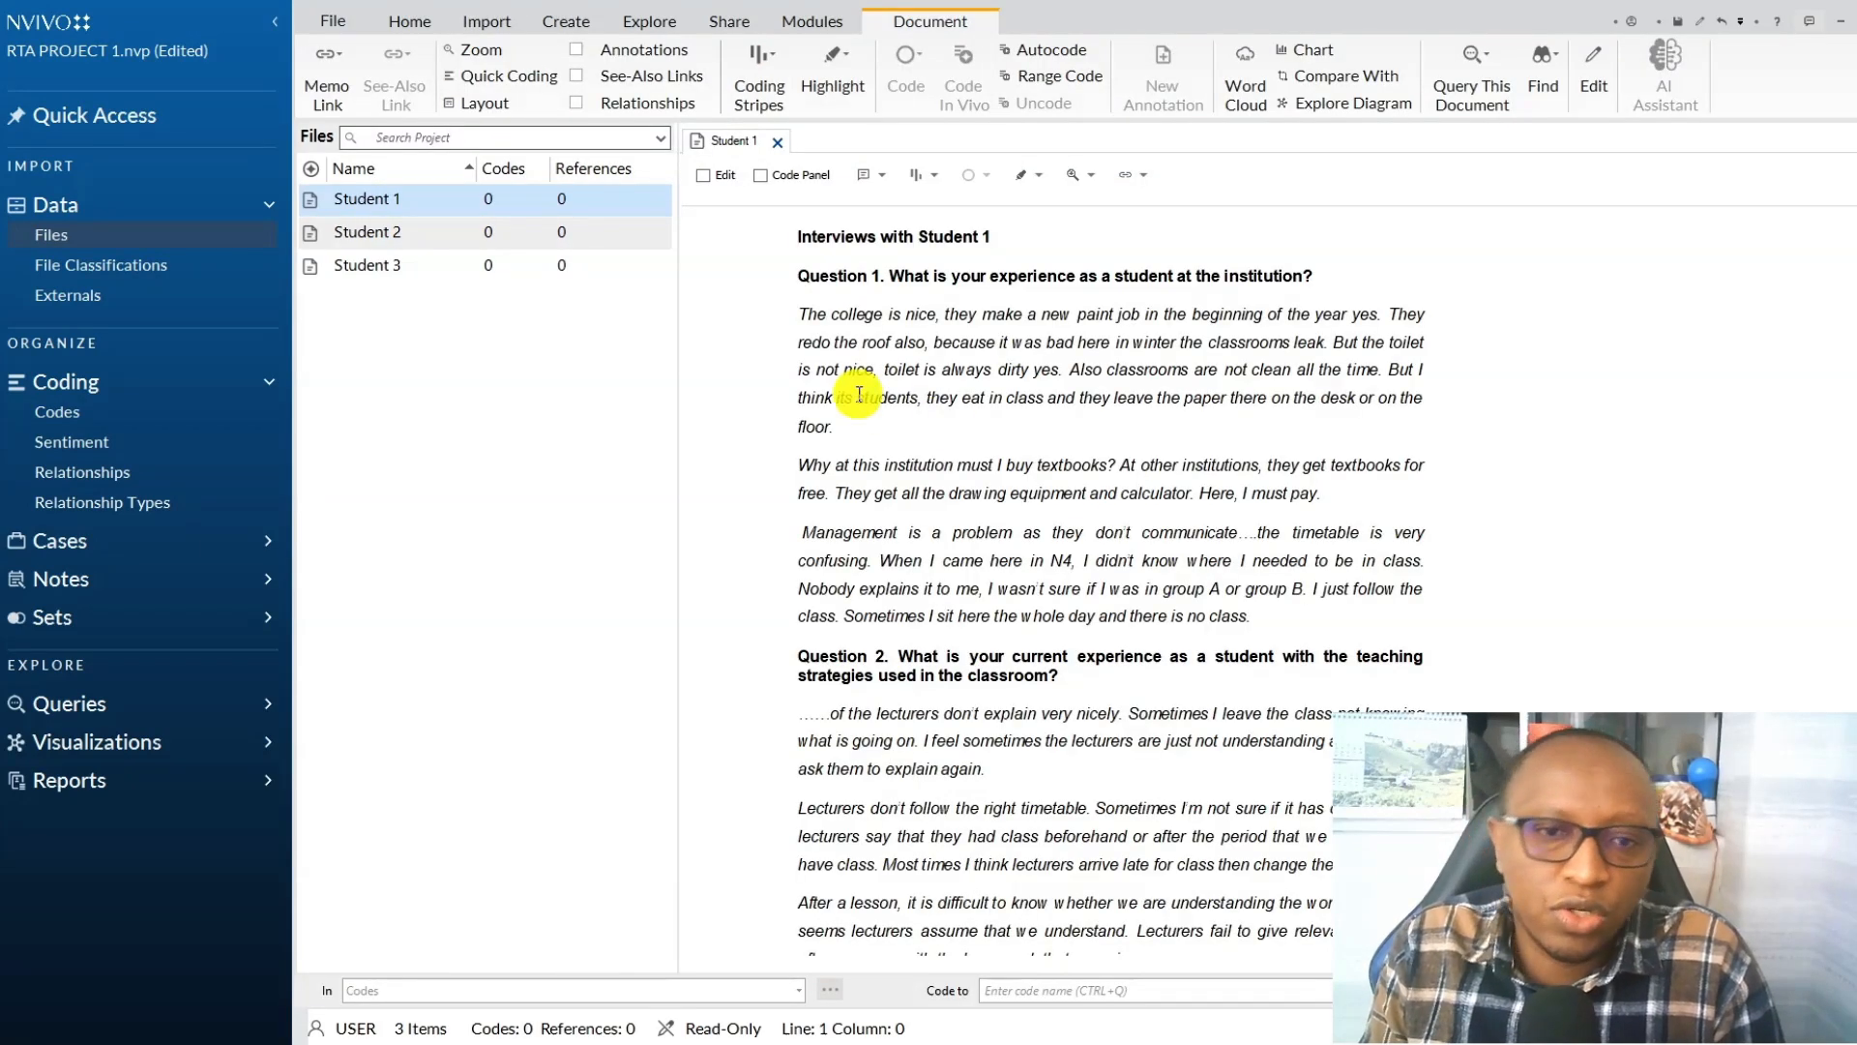
{"action": "scroll", "coordinate": [865, 427], "scroll_direction": "down", "scroll_amount": 5}
{"action": "scroll", "coordinate": [866, 427], "scroll_direction": "down", "scroll_amount": 2}
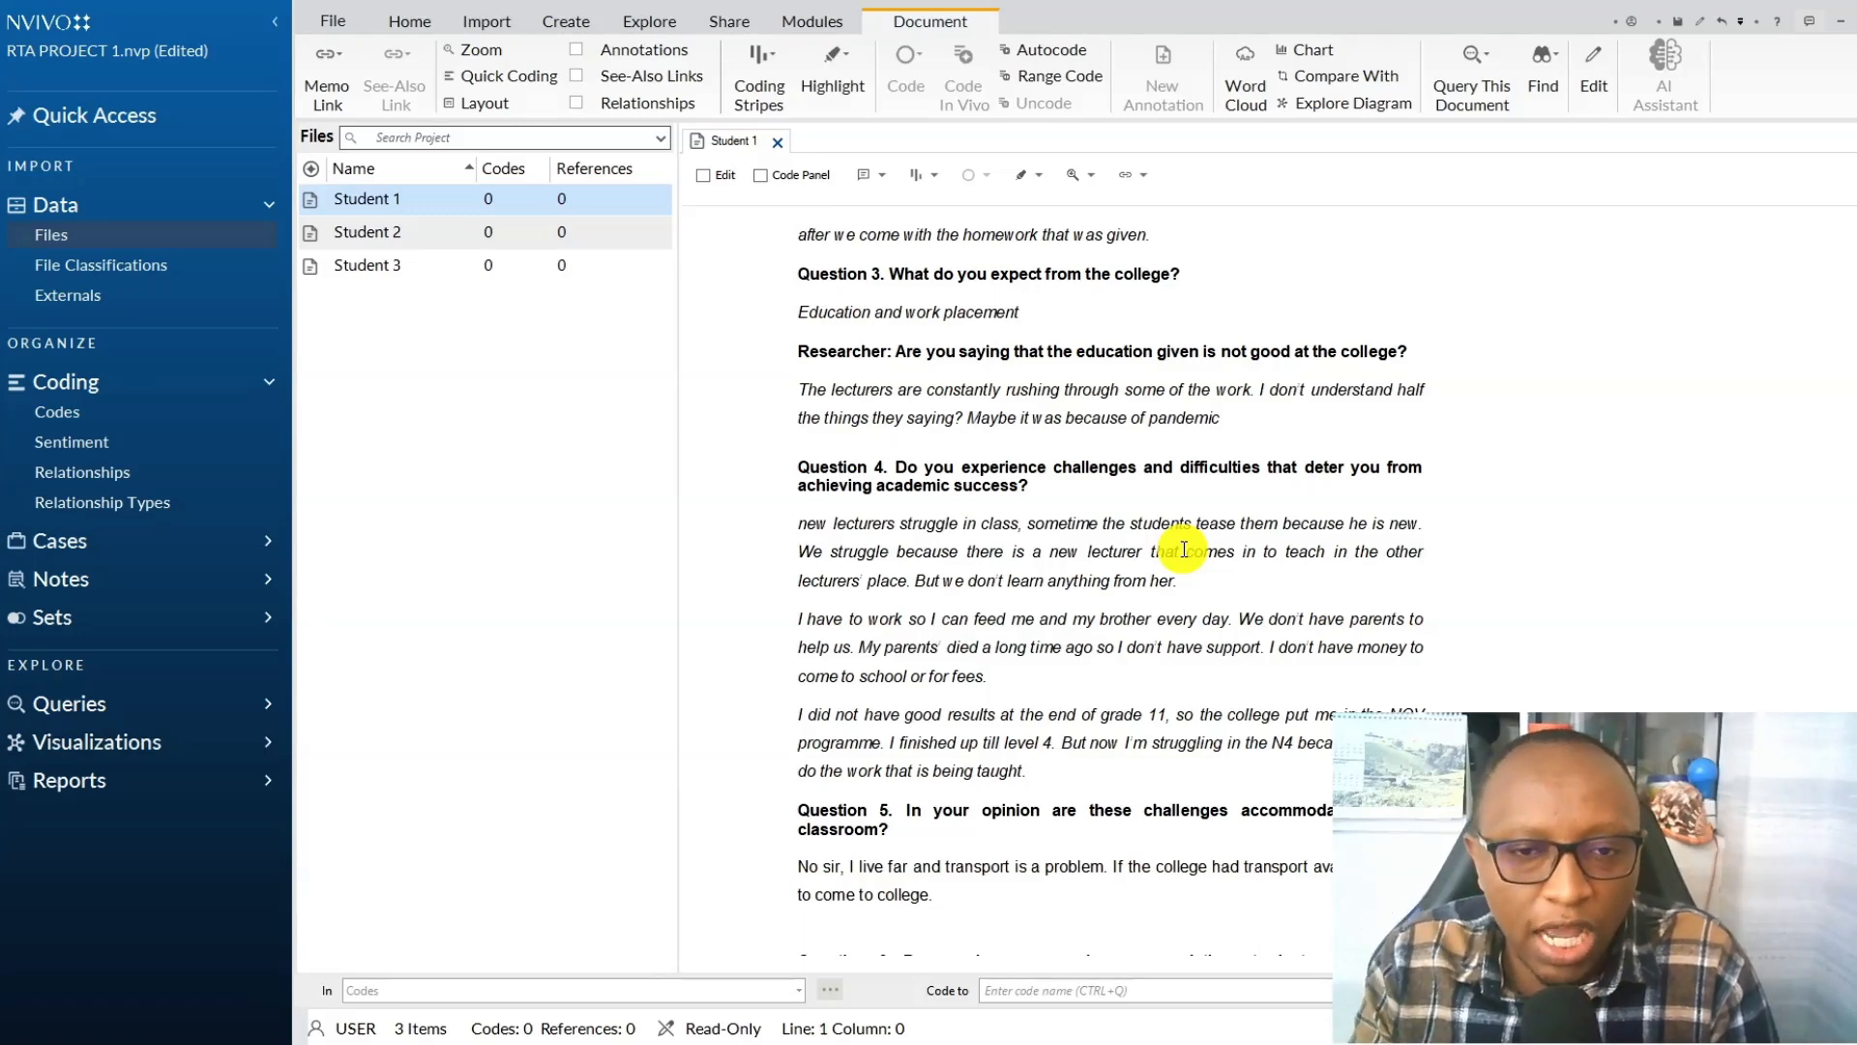
Create a folder named "A. Initial codes" under Codes, open it and dismiss its introduction.
{"action": "left_click", "coordinate": [58, 413]}
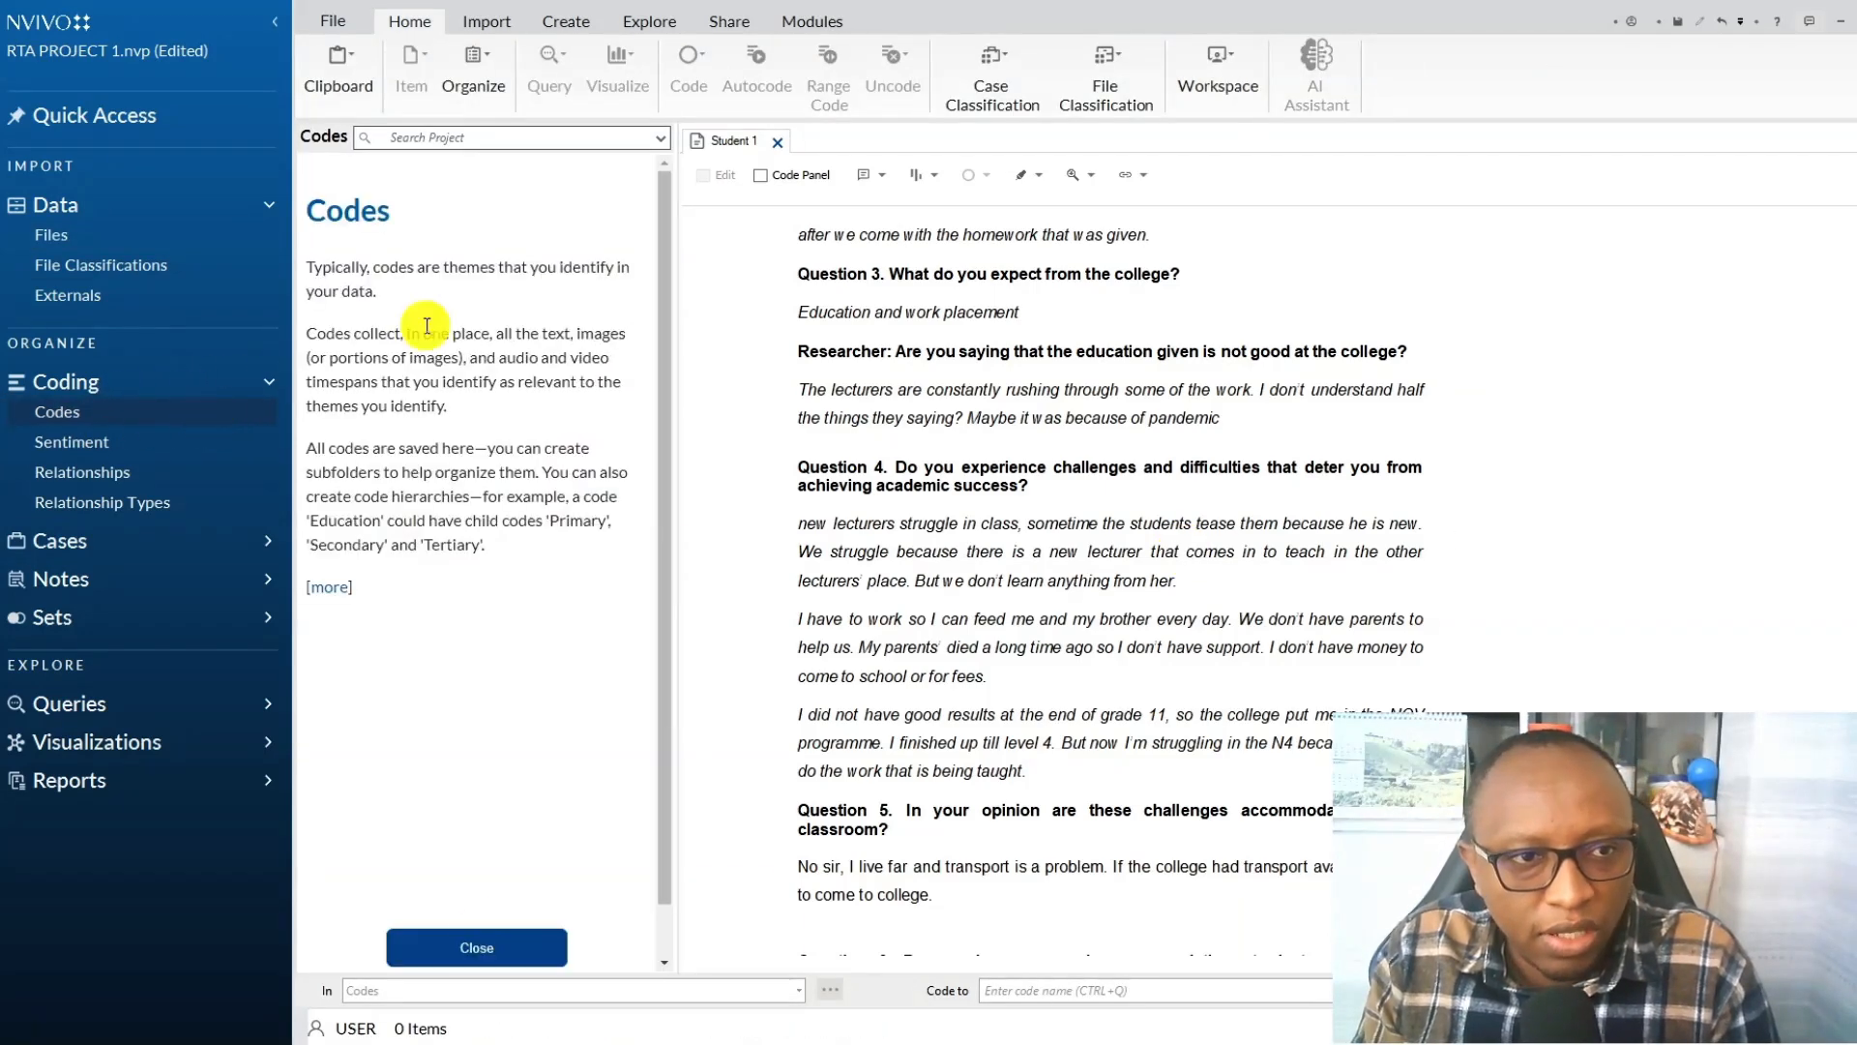
{"action": "left_click", "coordinate": [481, 929]}
{"action": "right_click", "coordinate": [95, 404]}
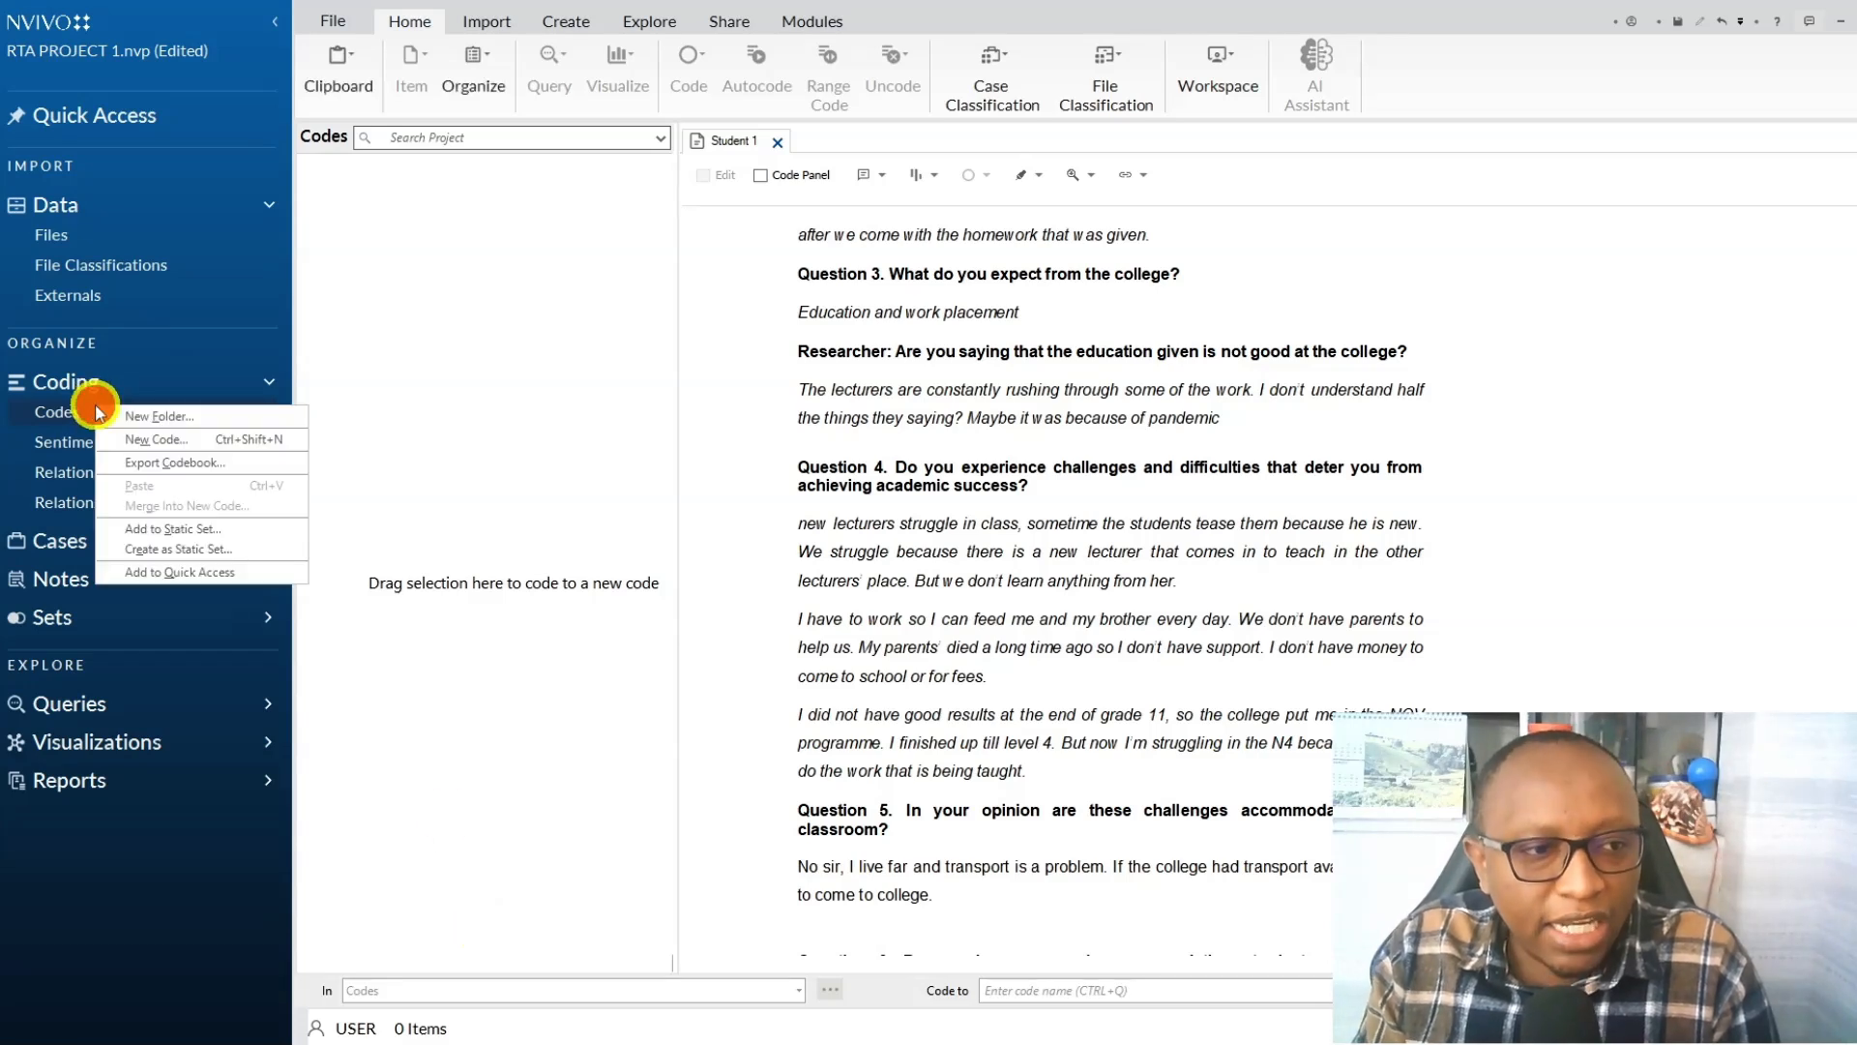
{"action": "left_click", "coordinate": [164, 415]}
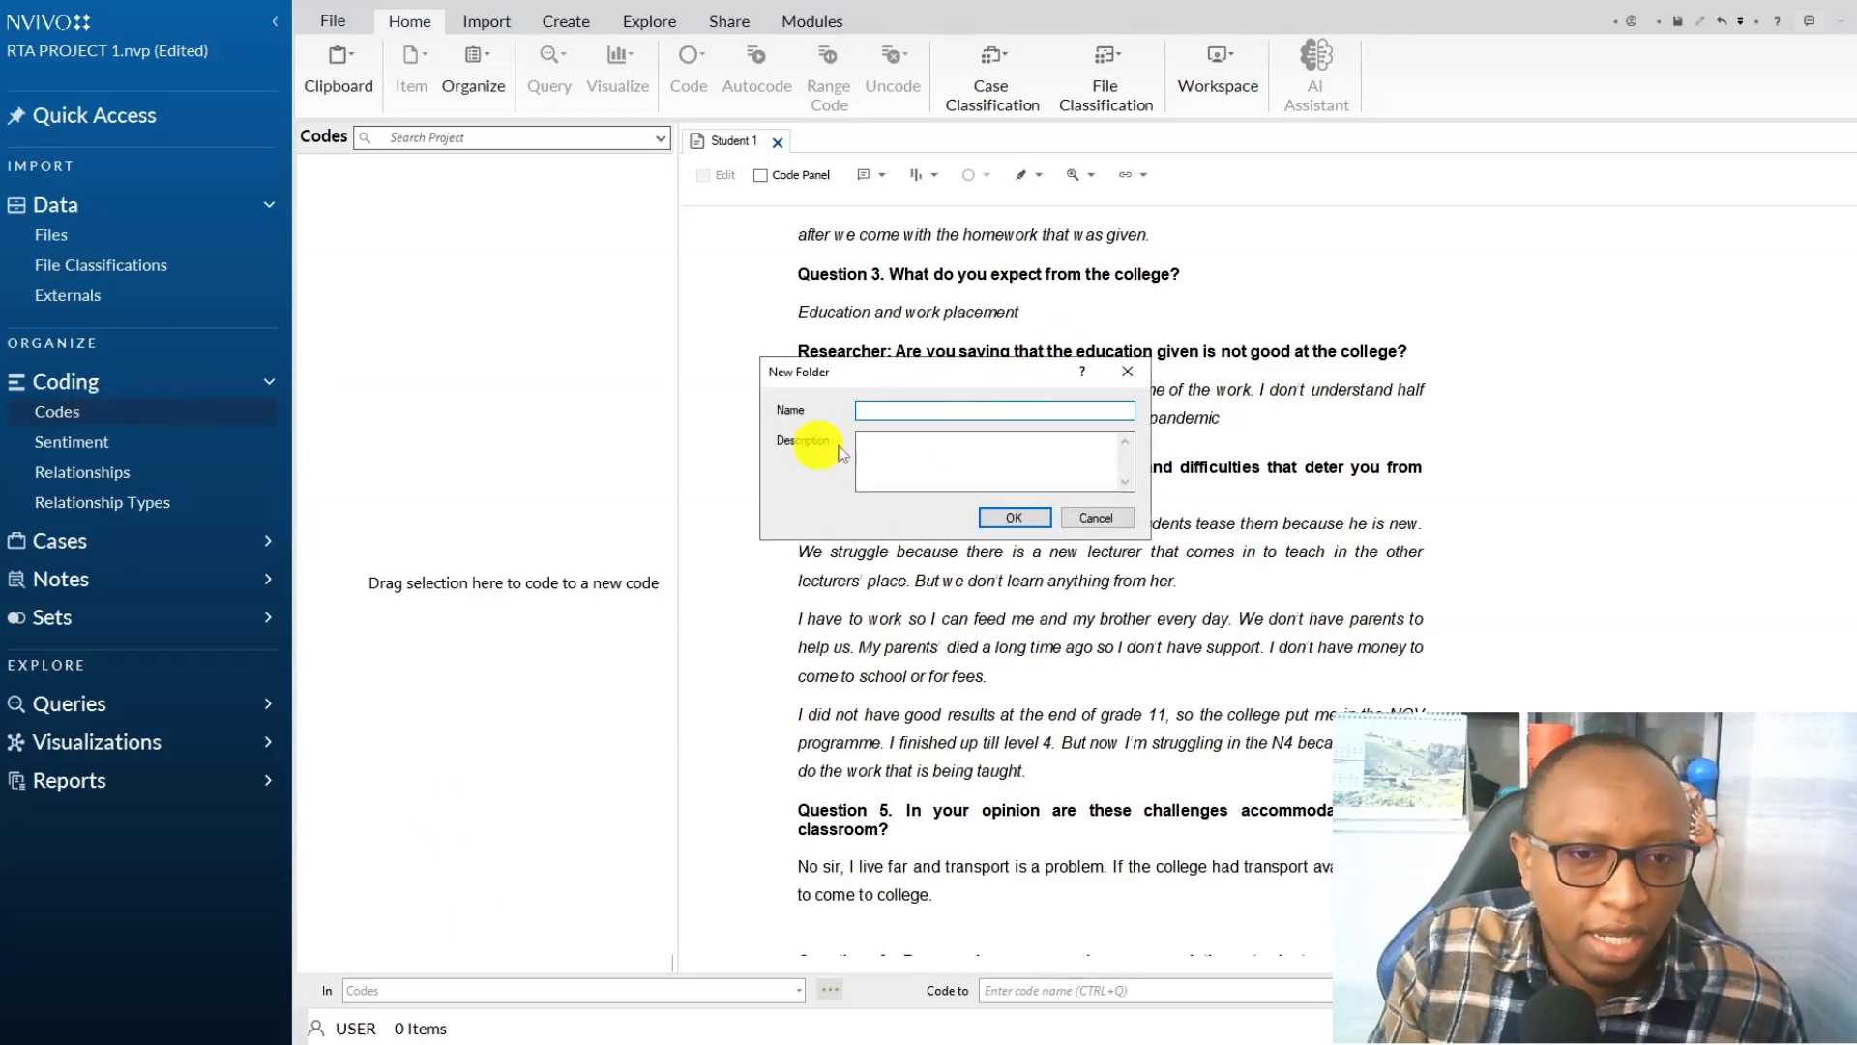
{"action": "type", "text": "a"}
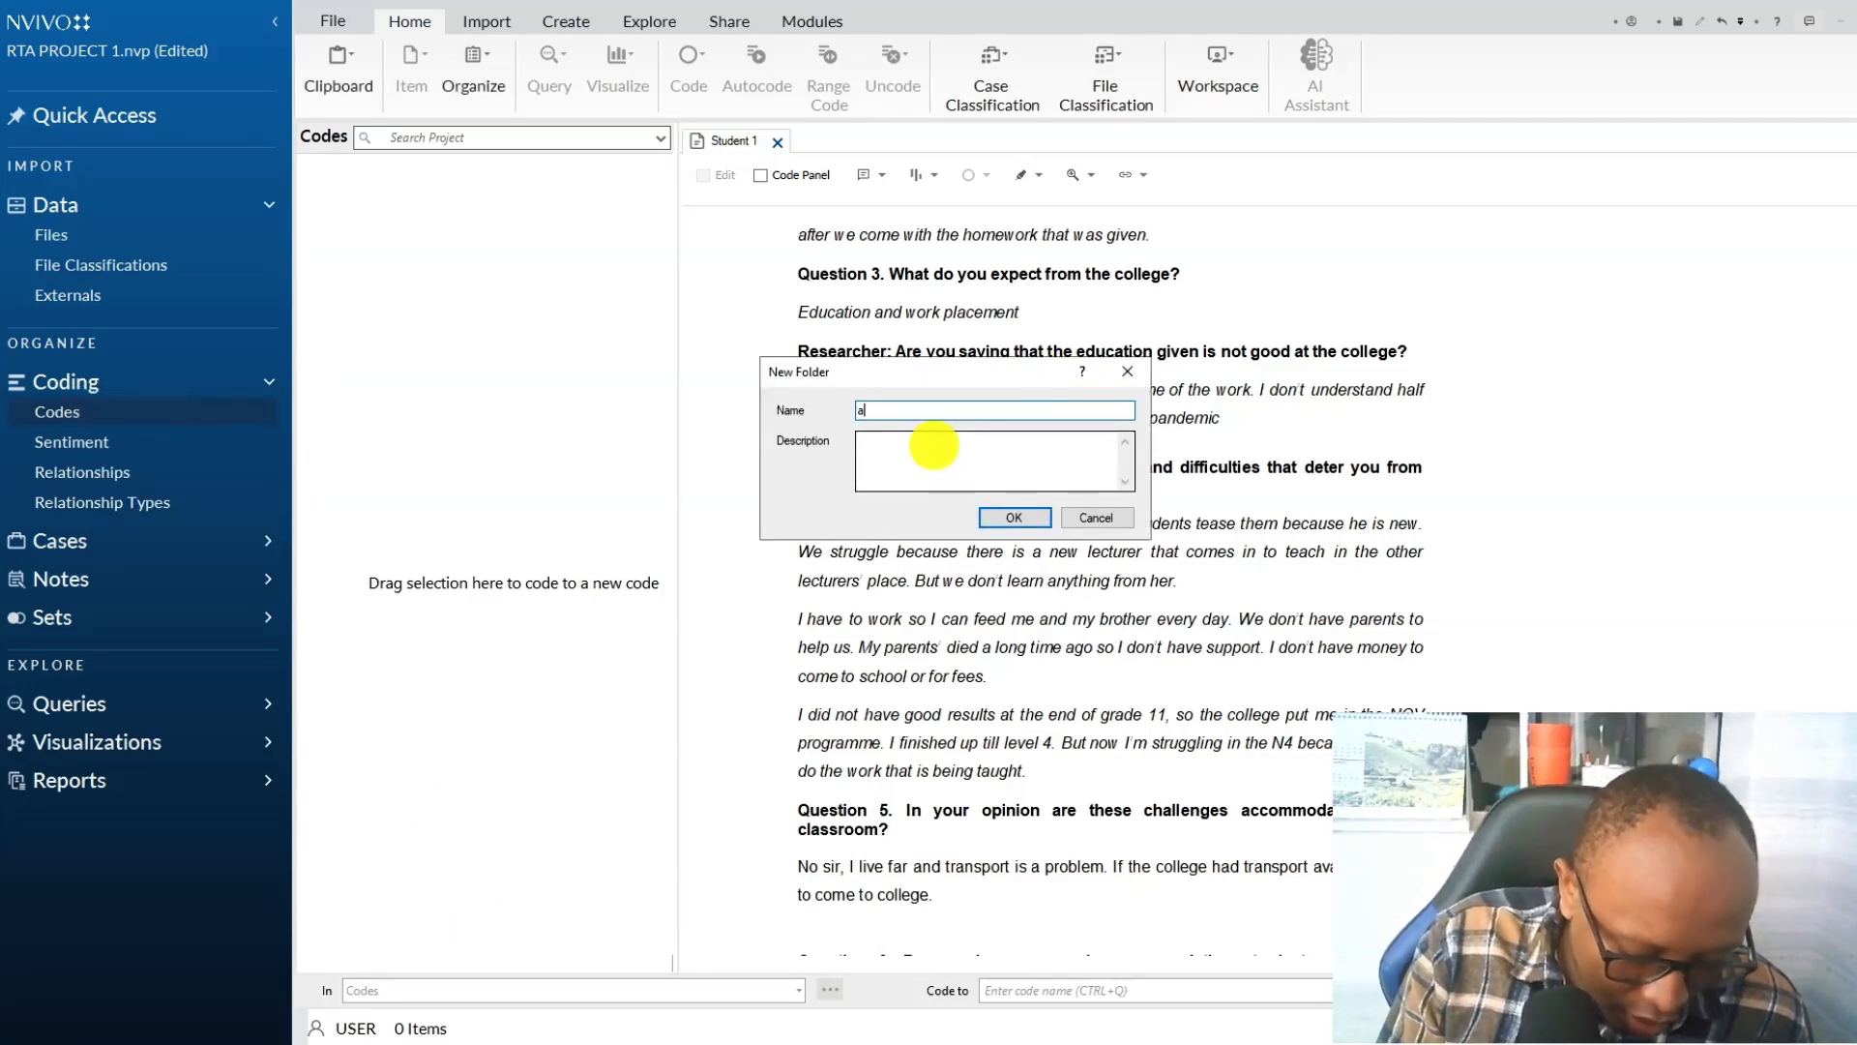
{"action": "type", "text": ". iNTI"}
{"action": "key", "text": "BackSpace"}
{"action": "key", "text": "BackSpace"}
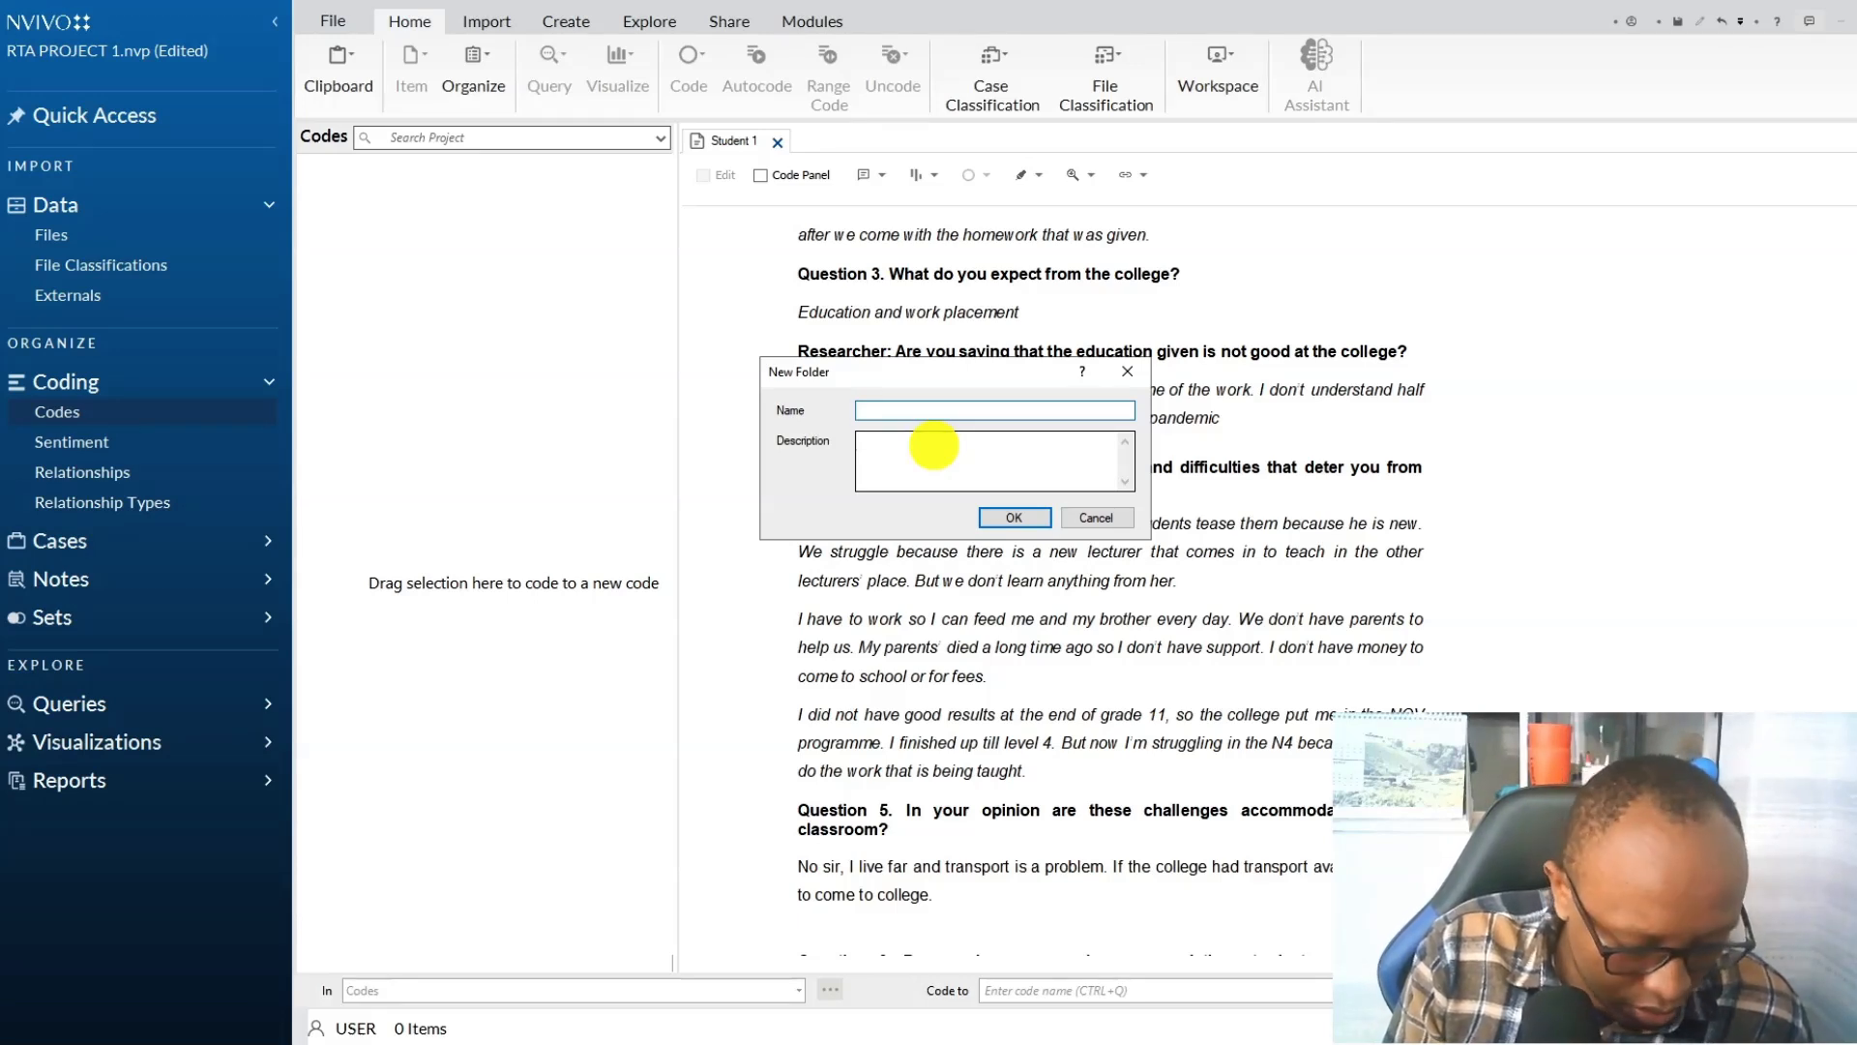
{"action": "type", "text": "l codes"}
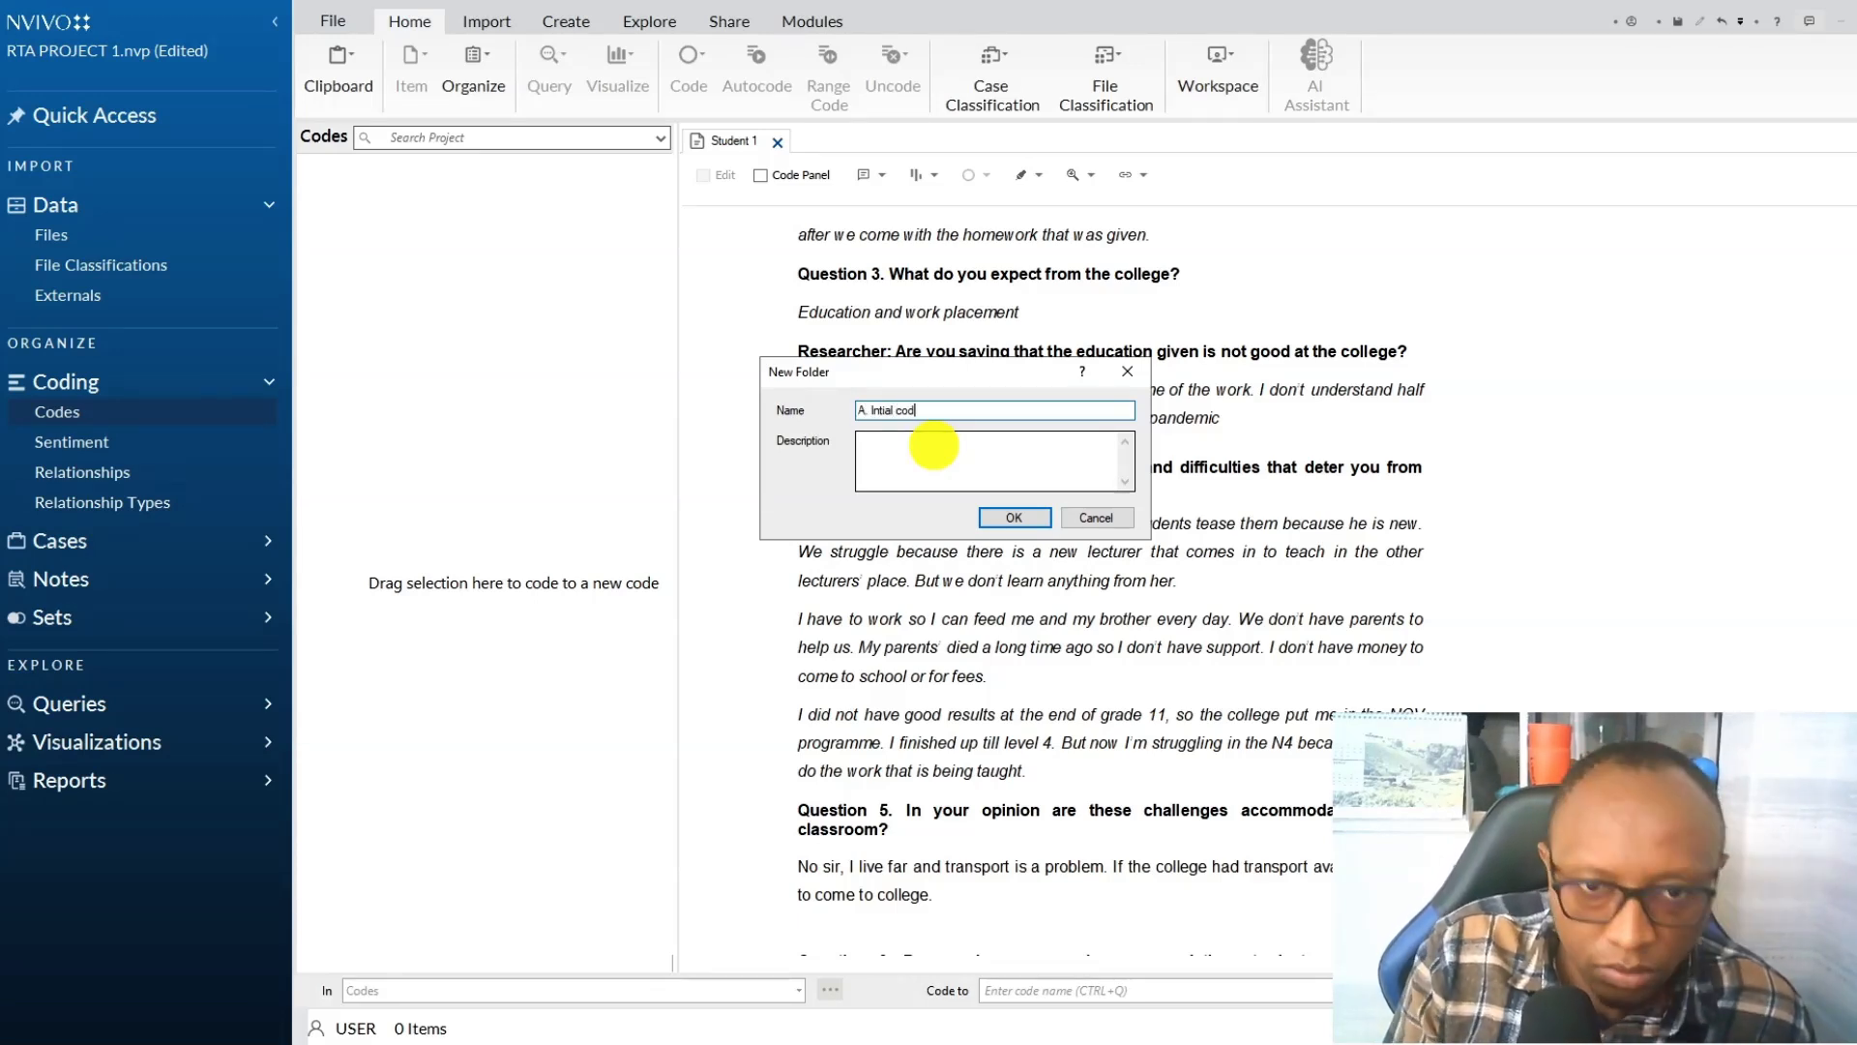
{"action": "left_click", "coordinate": [883, 411]}
{"action": "type", "text": "i"}
{"action": "left_click", "coordinate": [996, 518]}
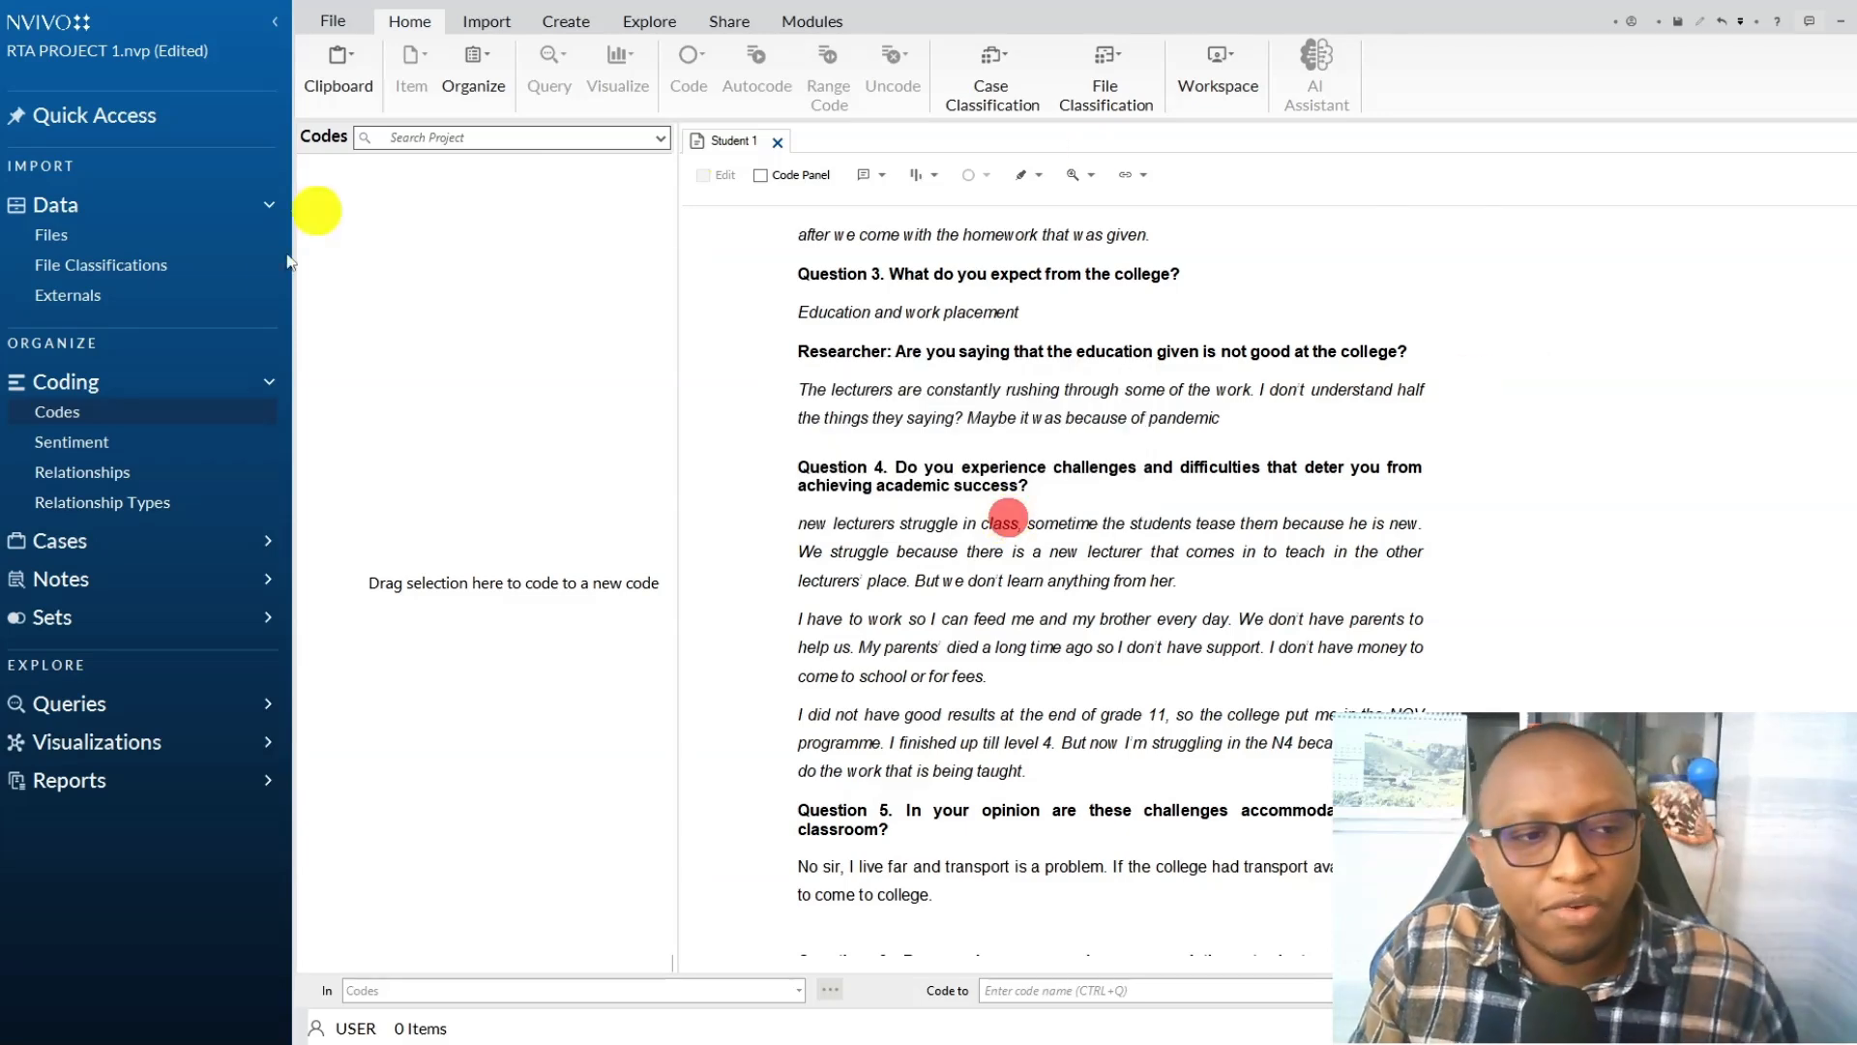
{"action": "left_click", "coordinate": [153, 447]}
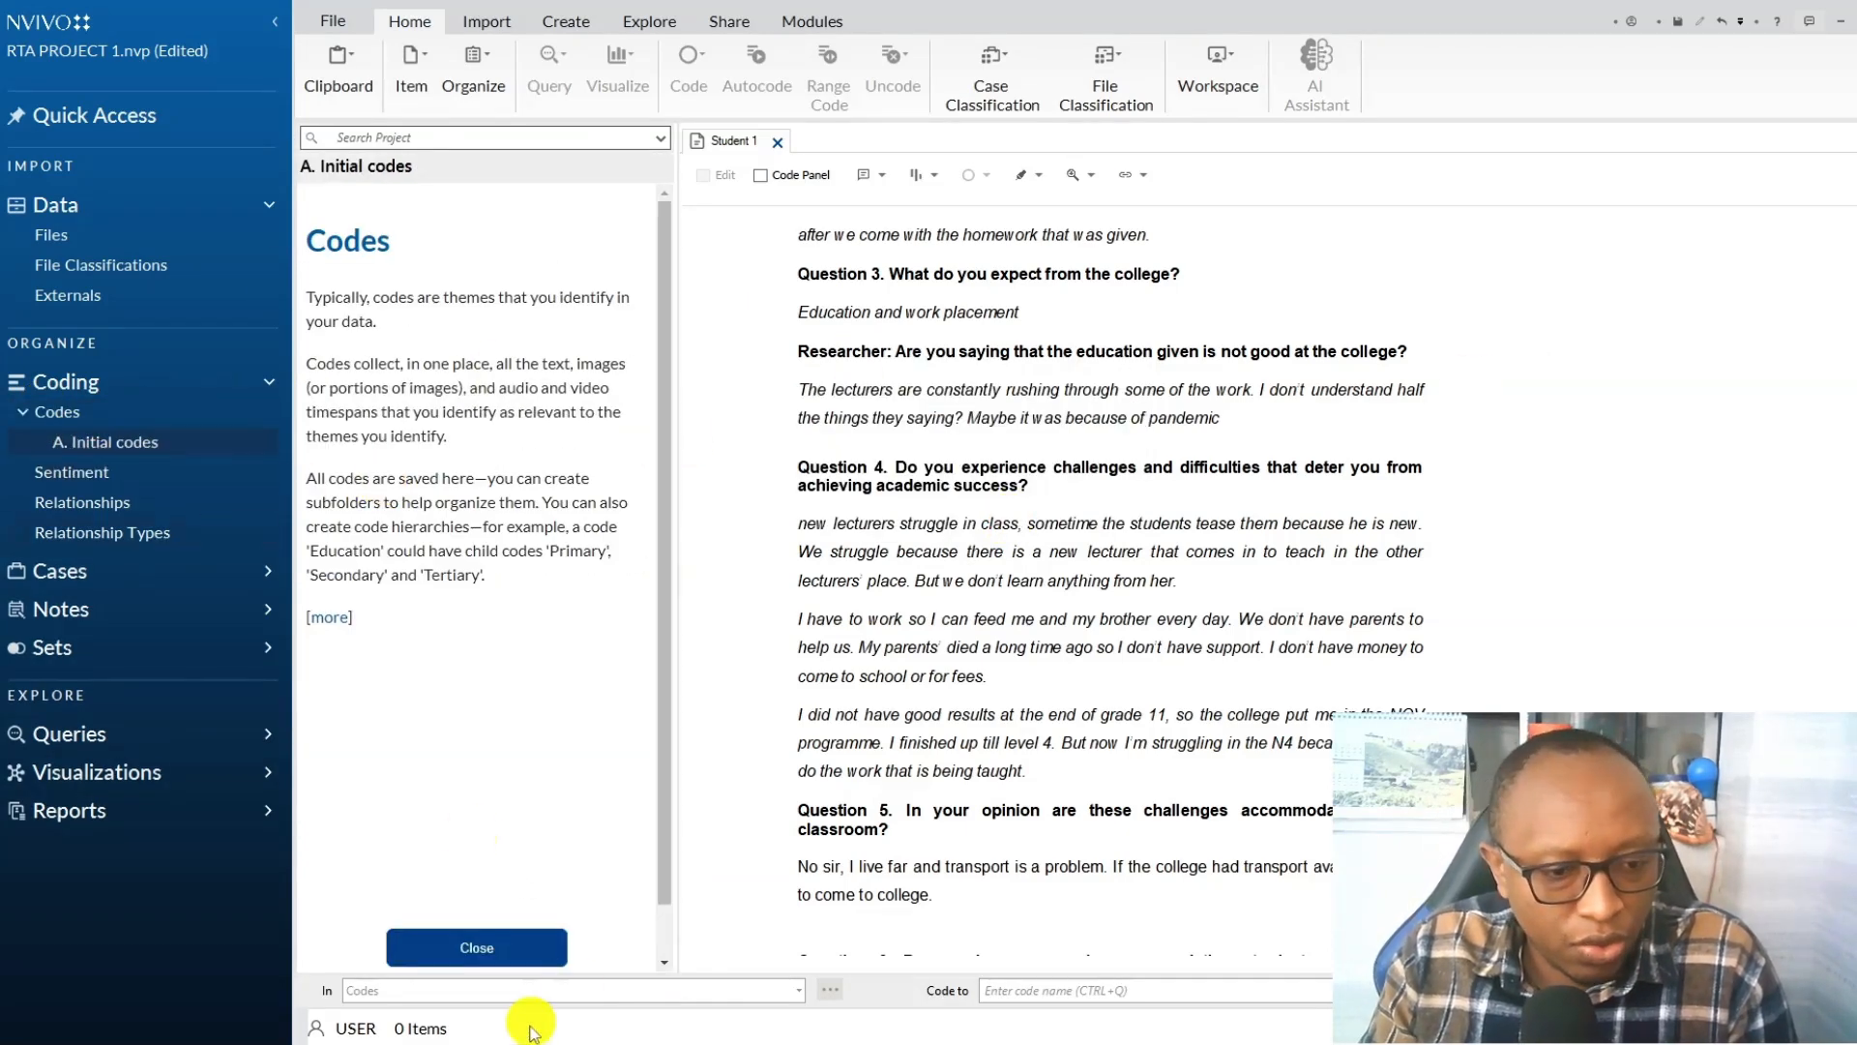
{"action": "left_click", "coordinate": [477, 946]}
Skim the whole Student 1 interview from Question 1 through Question 6.
{"action": "scroll", "coordinate": [1048, 410], "scroll_direction": "up", "scroll_amount": 10}
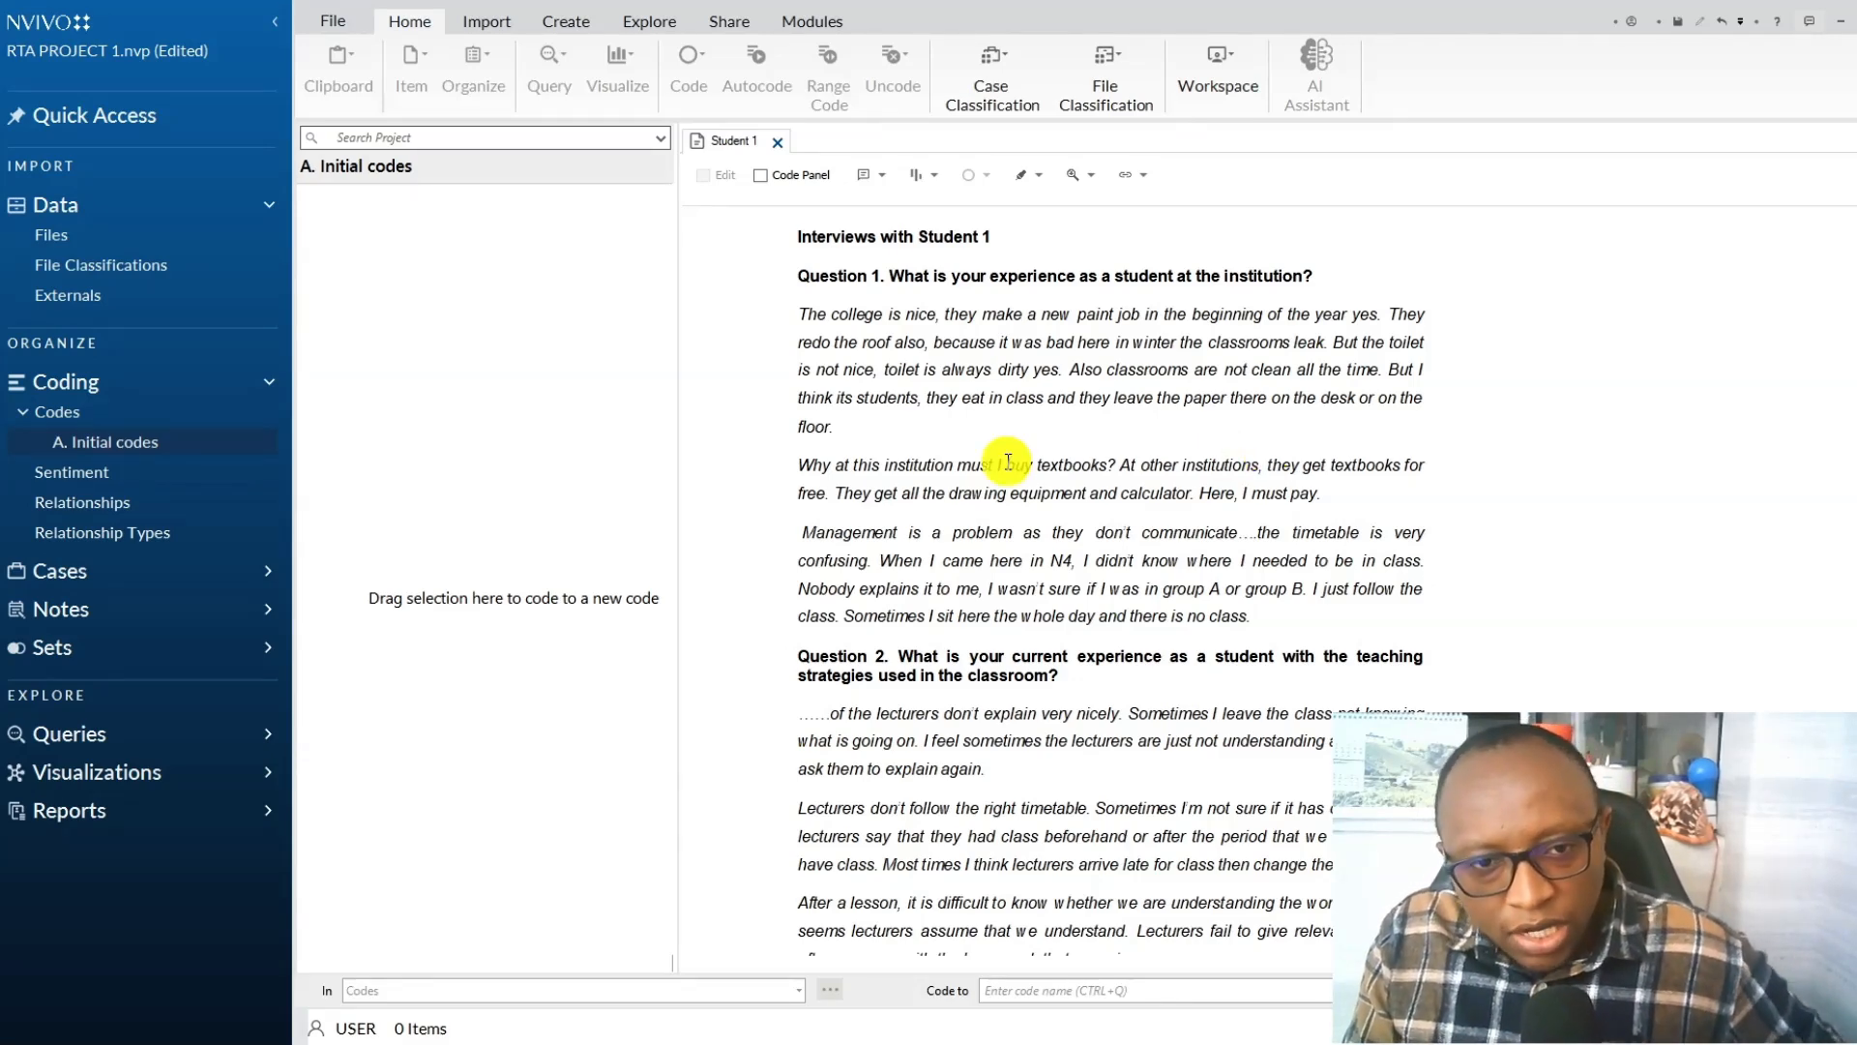
{"action": "scroll", "coordinate": [1007, 462], "scroll_direction": "down", "scroll_amount": 15}
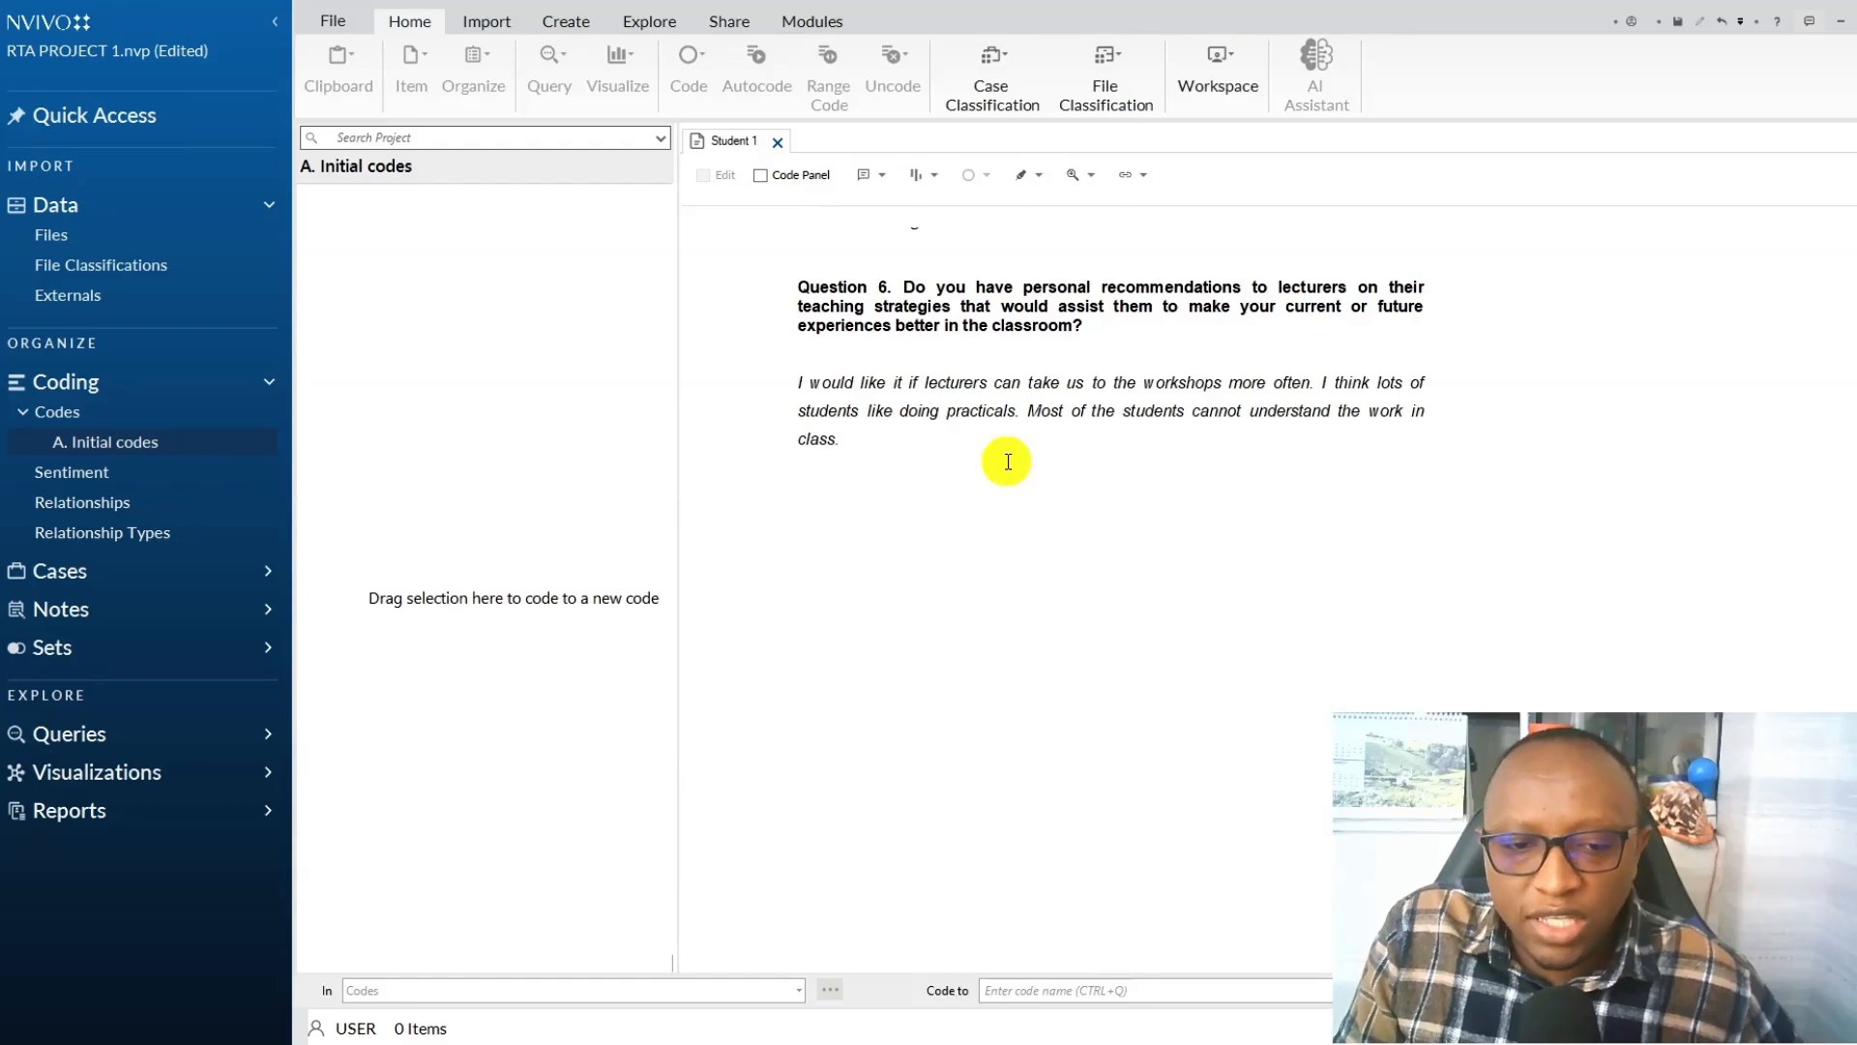
{"action": "scroll", "coordinate": [1008, 462], "scroll_direction": "up", "scroll_amount": 10}
{"action": "scroll", "coordinate": [1008, 462], "scroll_direction": "up", "scroll_amount": 5}
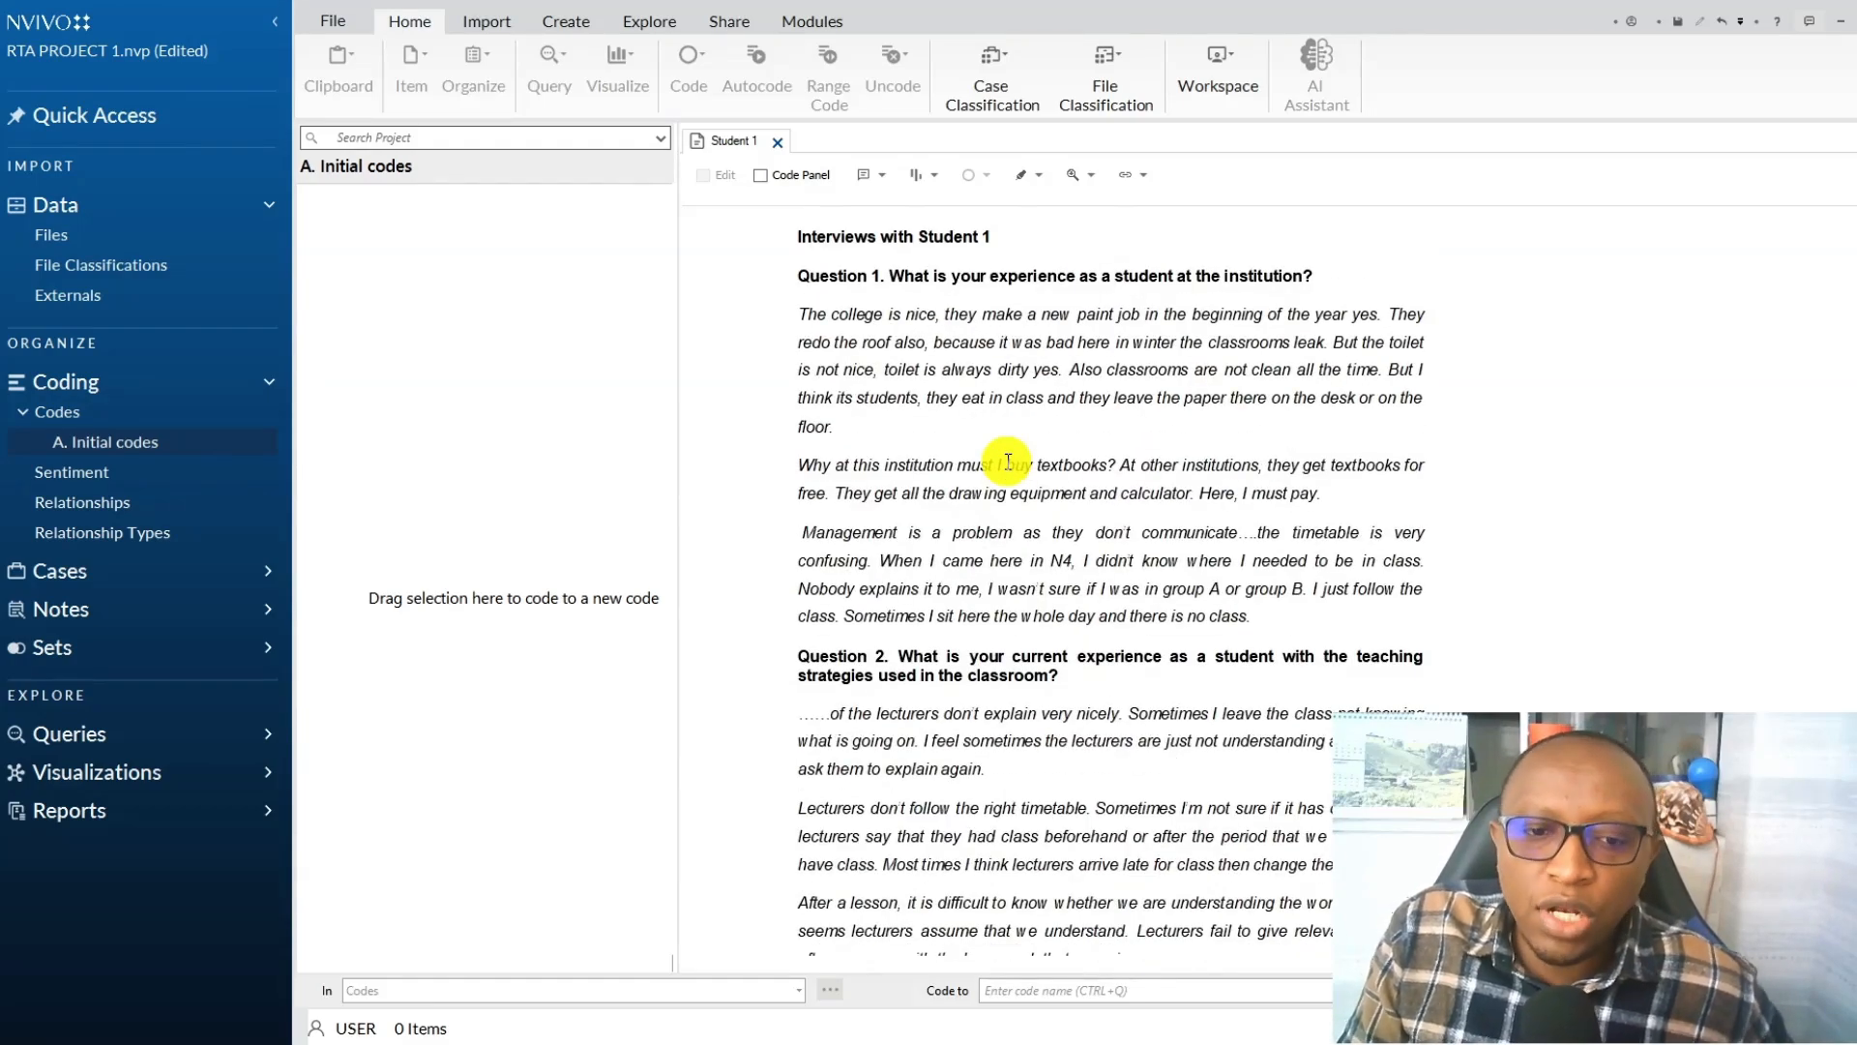
{"action": "scroll", "coordinate": [1008, 461], "scroll_direction": "down", "scroll_amount": 12}
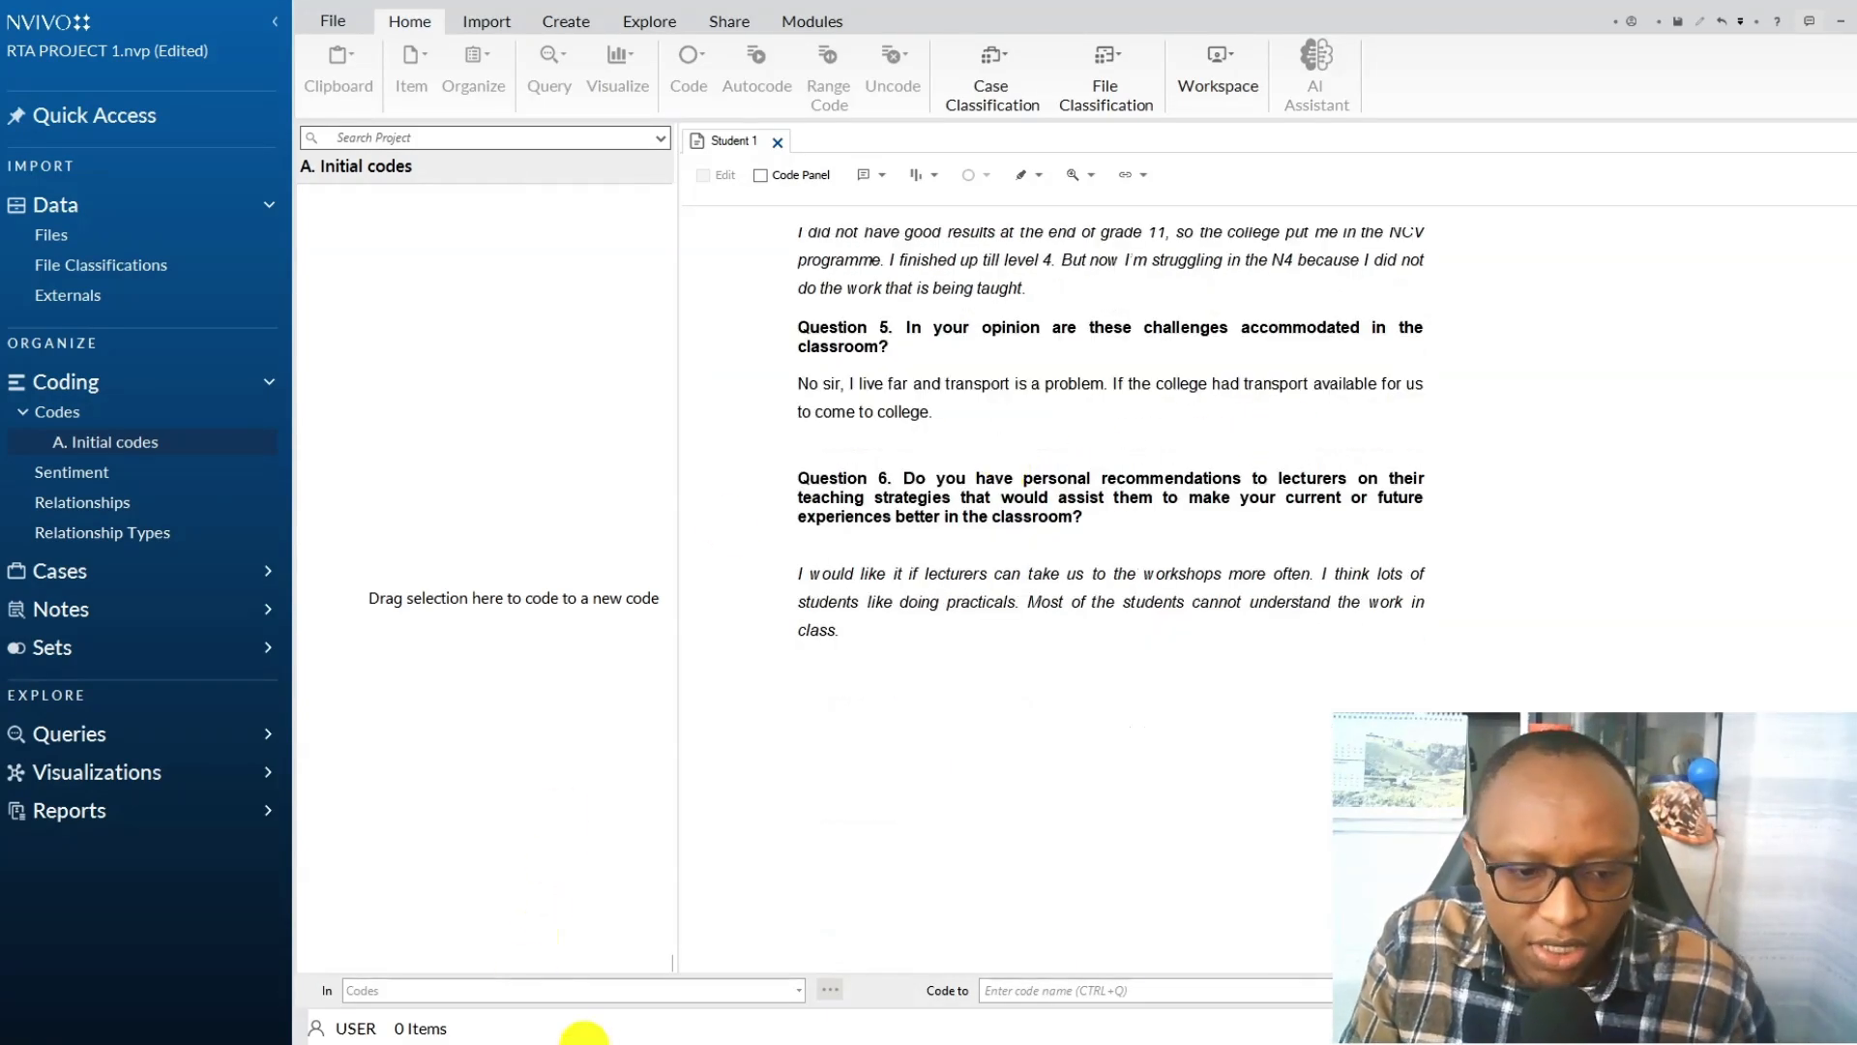
Switch to the Transcripts folder, open the Student 1 document in Word and colour the Question 1 heading red.
{"action": "left_click", "coordinate": [571, 1043]}
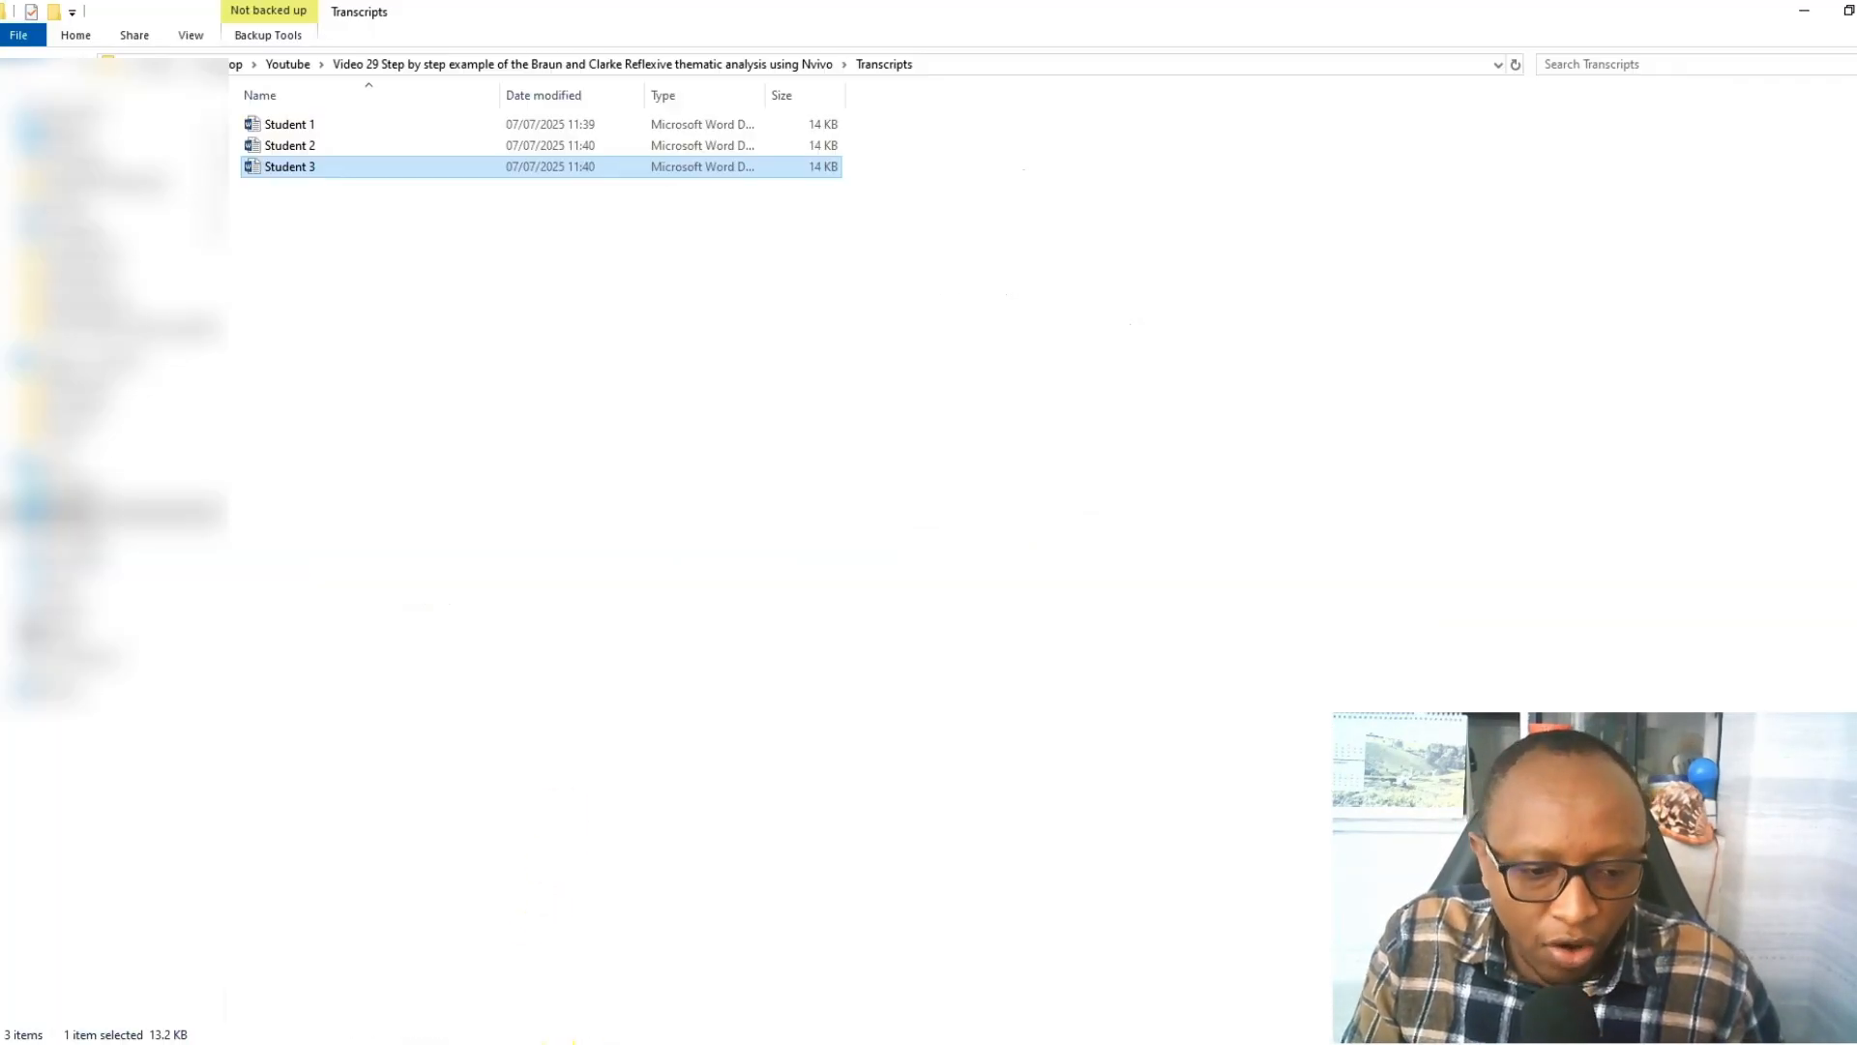
{"action": "double_click", "coordinate": [301, 127]}
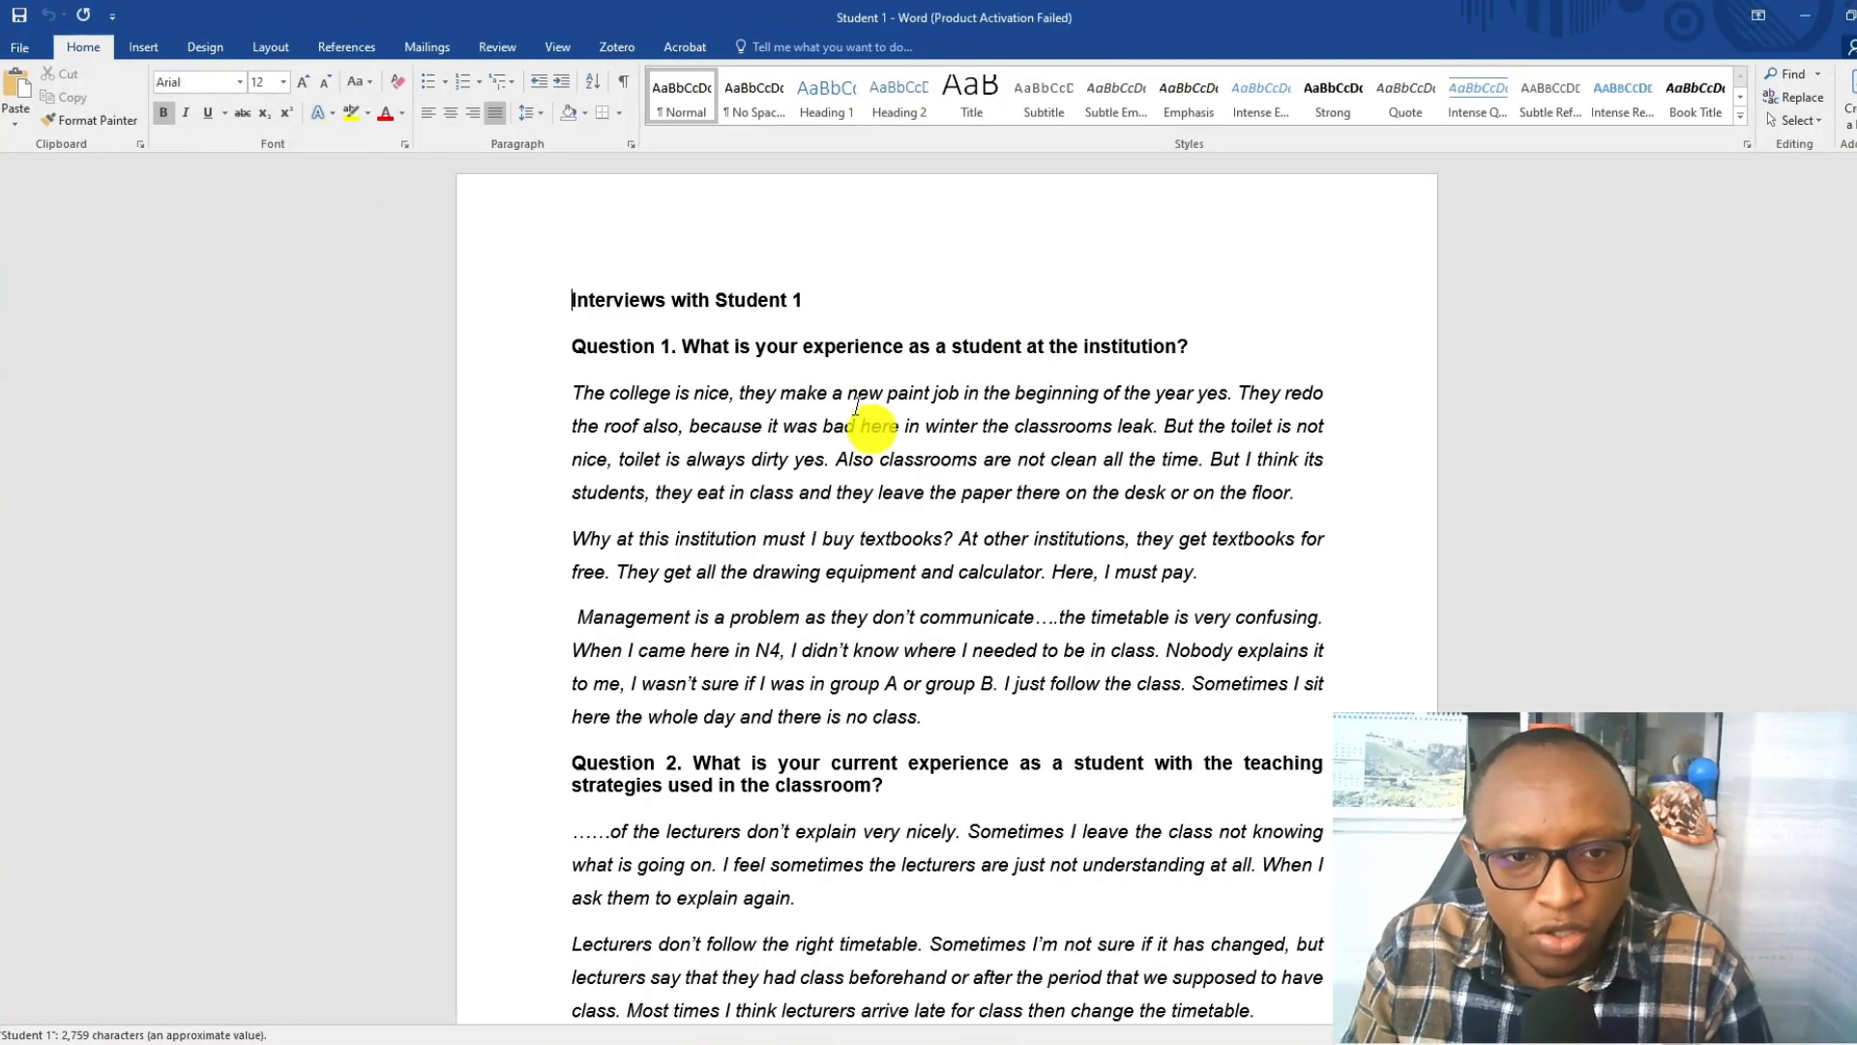
{"action": "triple_click", "coordinate": [584, 350]}
{"action": "left_click", "coordinate": [402, 117]}
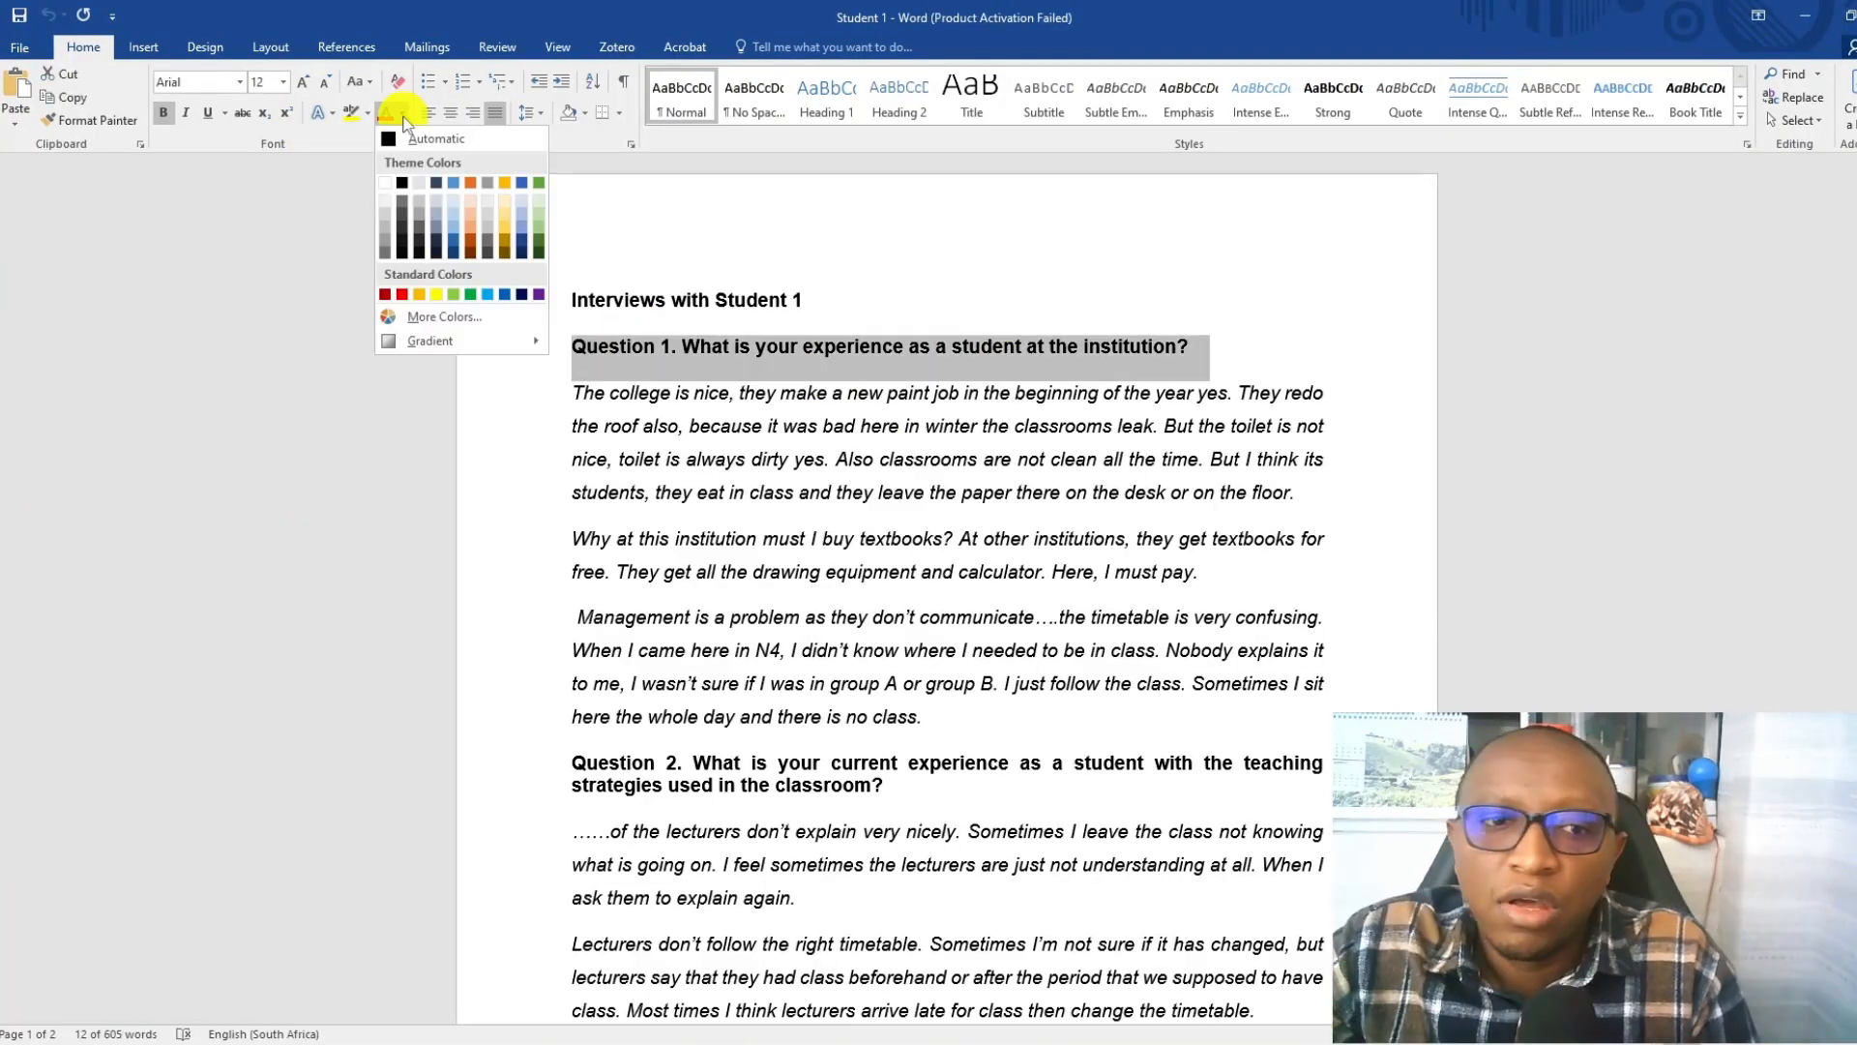
{"action": "left_click", "coordinate": [401, 295]}
Colour the two-line Question 2 heading on teaching strategies light green.
{"action": "scroll", "coordinate": [900, 551], "scroll_direction": "down", "scroll_amount": 2}
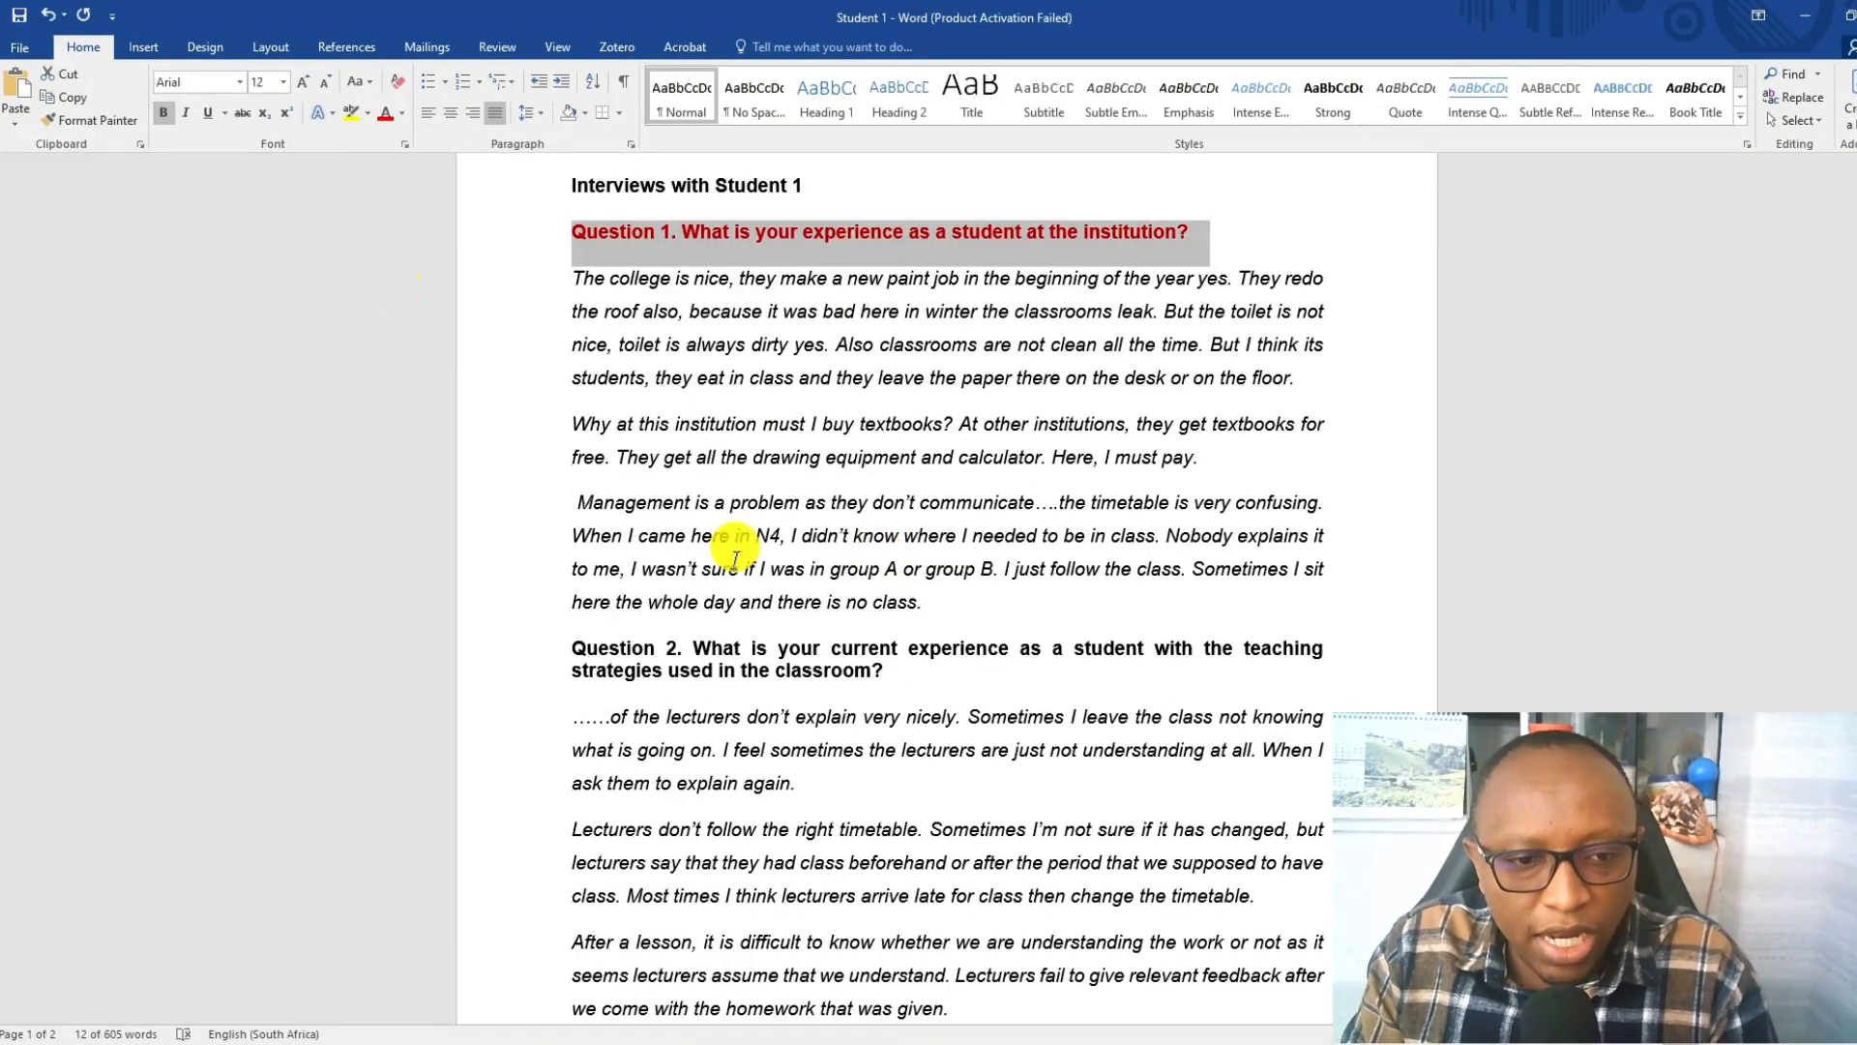
{"action": "mouse_move", "coordinate": [892, 670]}
{"action": "left_mouse_down"}
{"action": "mouse_move", "coordinate": [572, 629]}
{"action": "mouse_move", "coordinate": [572, 651]}
{"action": "mouse_move", "coordinate": [900, 677]}
{"action": "left_mouse_up"}
{"action": "left_click", "coordinate": [403, 113]}
{"action": "left_click", "coordinate": [448, 293]}
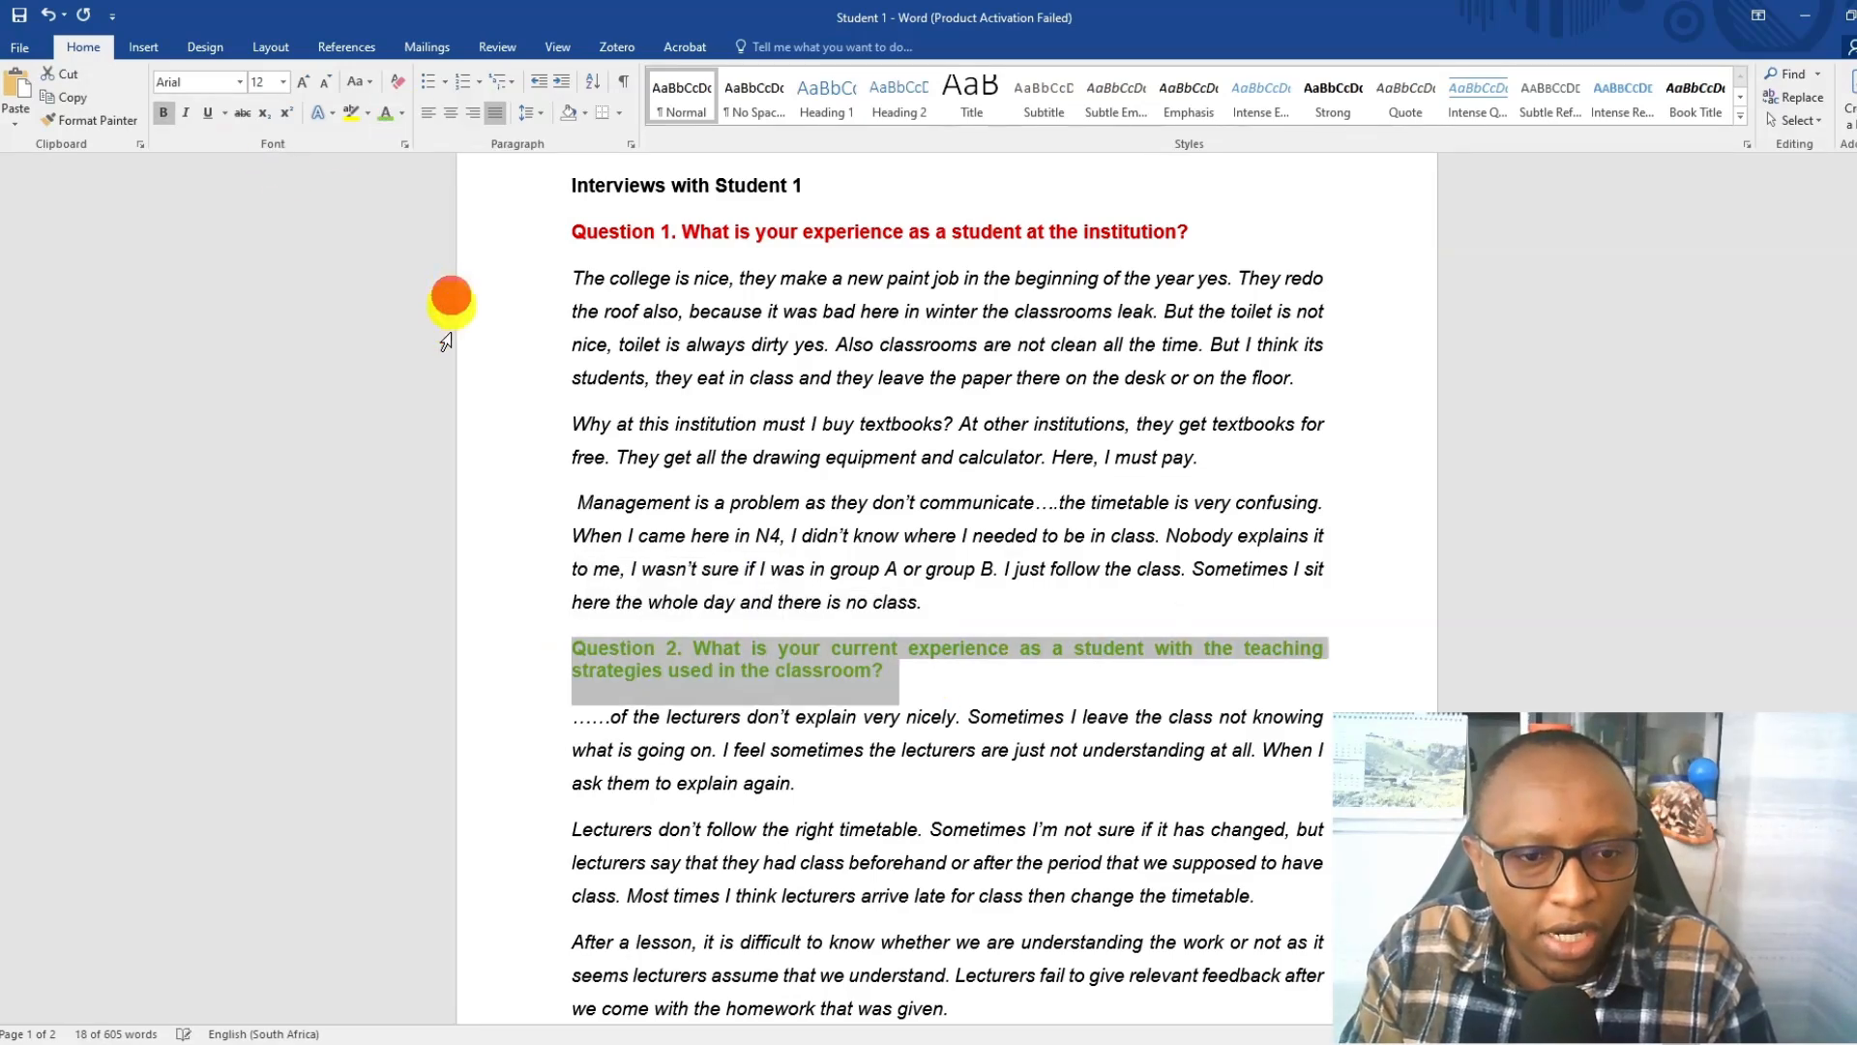
Colour the Question 3 heading about expectations from the college light blue.
{"action": "scroll", "coordinate": [719, 491], "scroll_direction": "down", "scroll_amount": 8}
{"action": "scroll", "coordinate": [719, 491], "scroll_direction": "down", "scroll_amount": 2}
{"action": "left_click_drag", "start_coordinate": [1054, 481], "coordinate": [553, 475]}
{"action": "left_click", "coordinate": [402, 113]}
{"action": "left_click", "coordinate": [484, 292]}
{"action": "scroll", "coordinate": [987, 488], "scroll_direction": "up", "scroll_amount": 12}
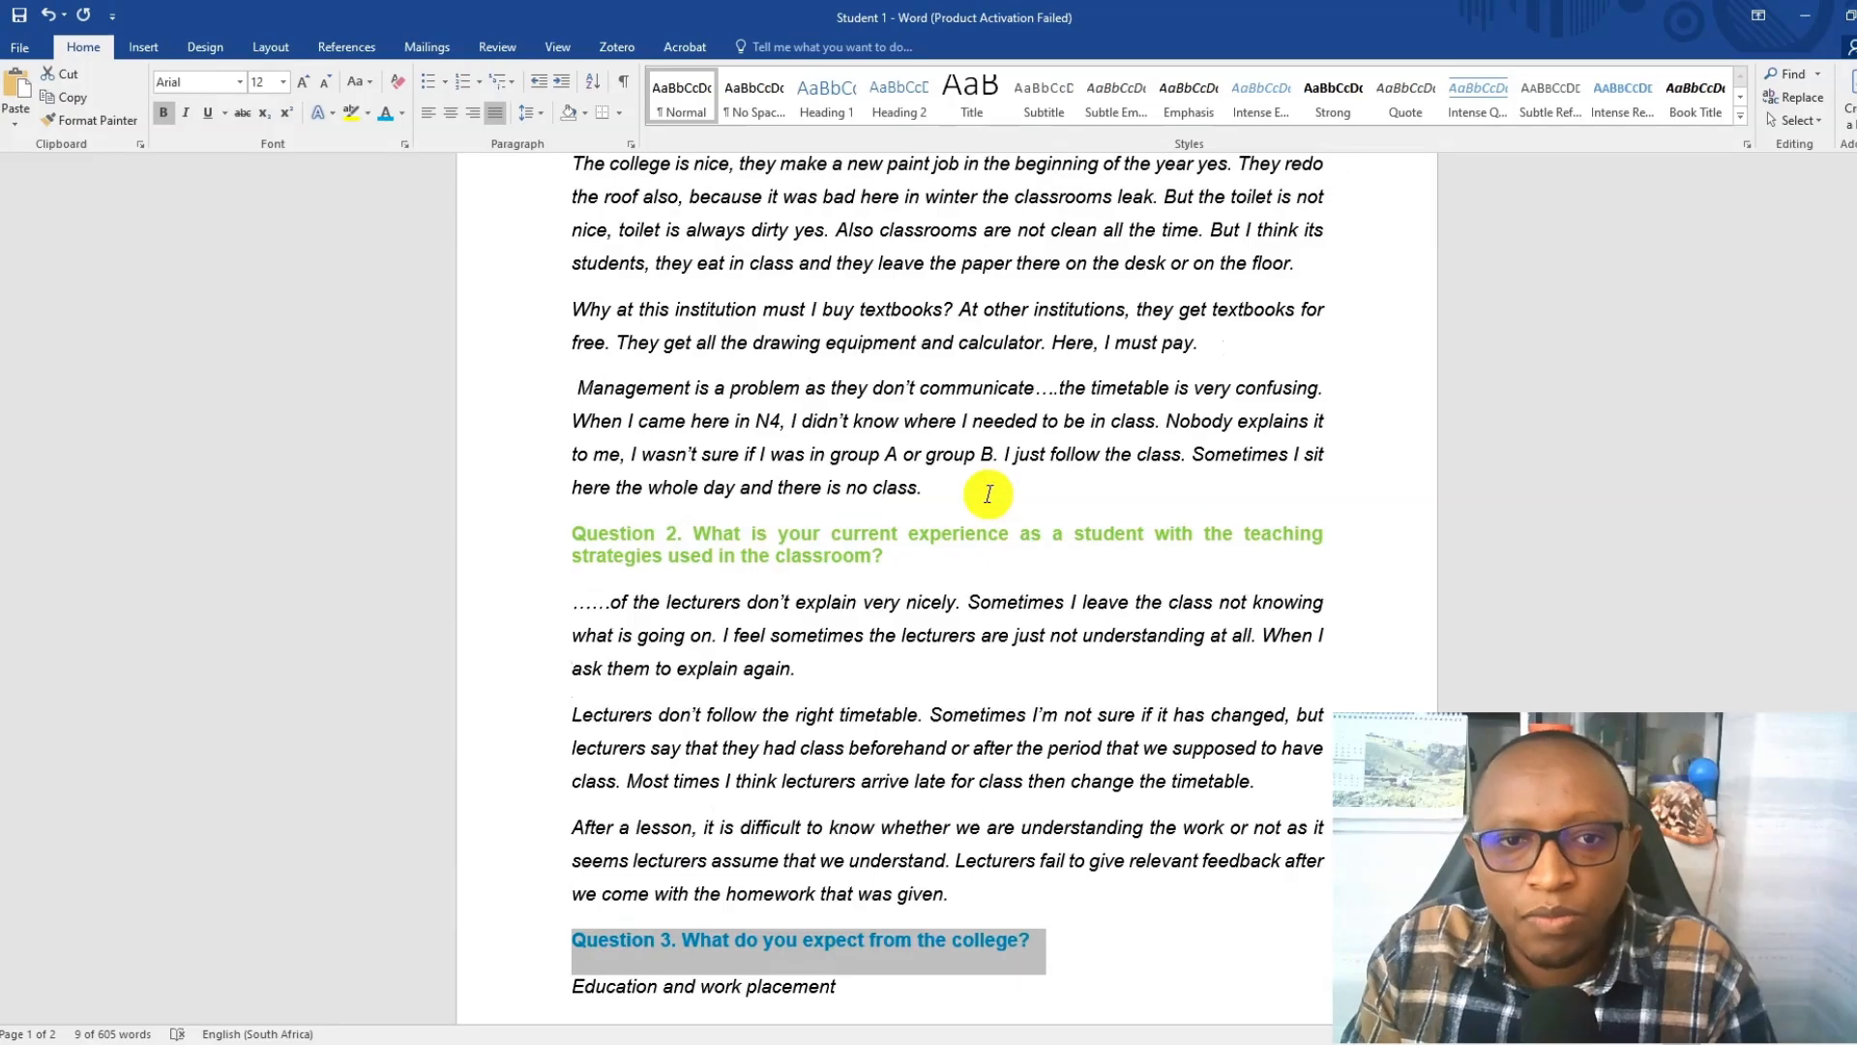
Colour the whole Question 4 heading about challenges and difficulties dark blue.
{"action": "scroll", "coordinate": [984, 491], "scroll_direction": "down", "scroll_amount": 20}
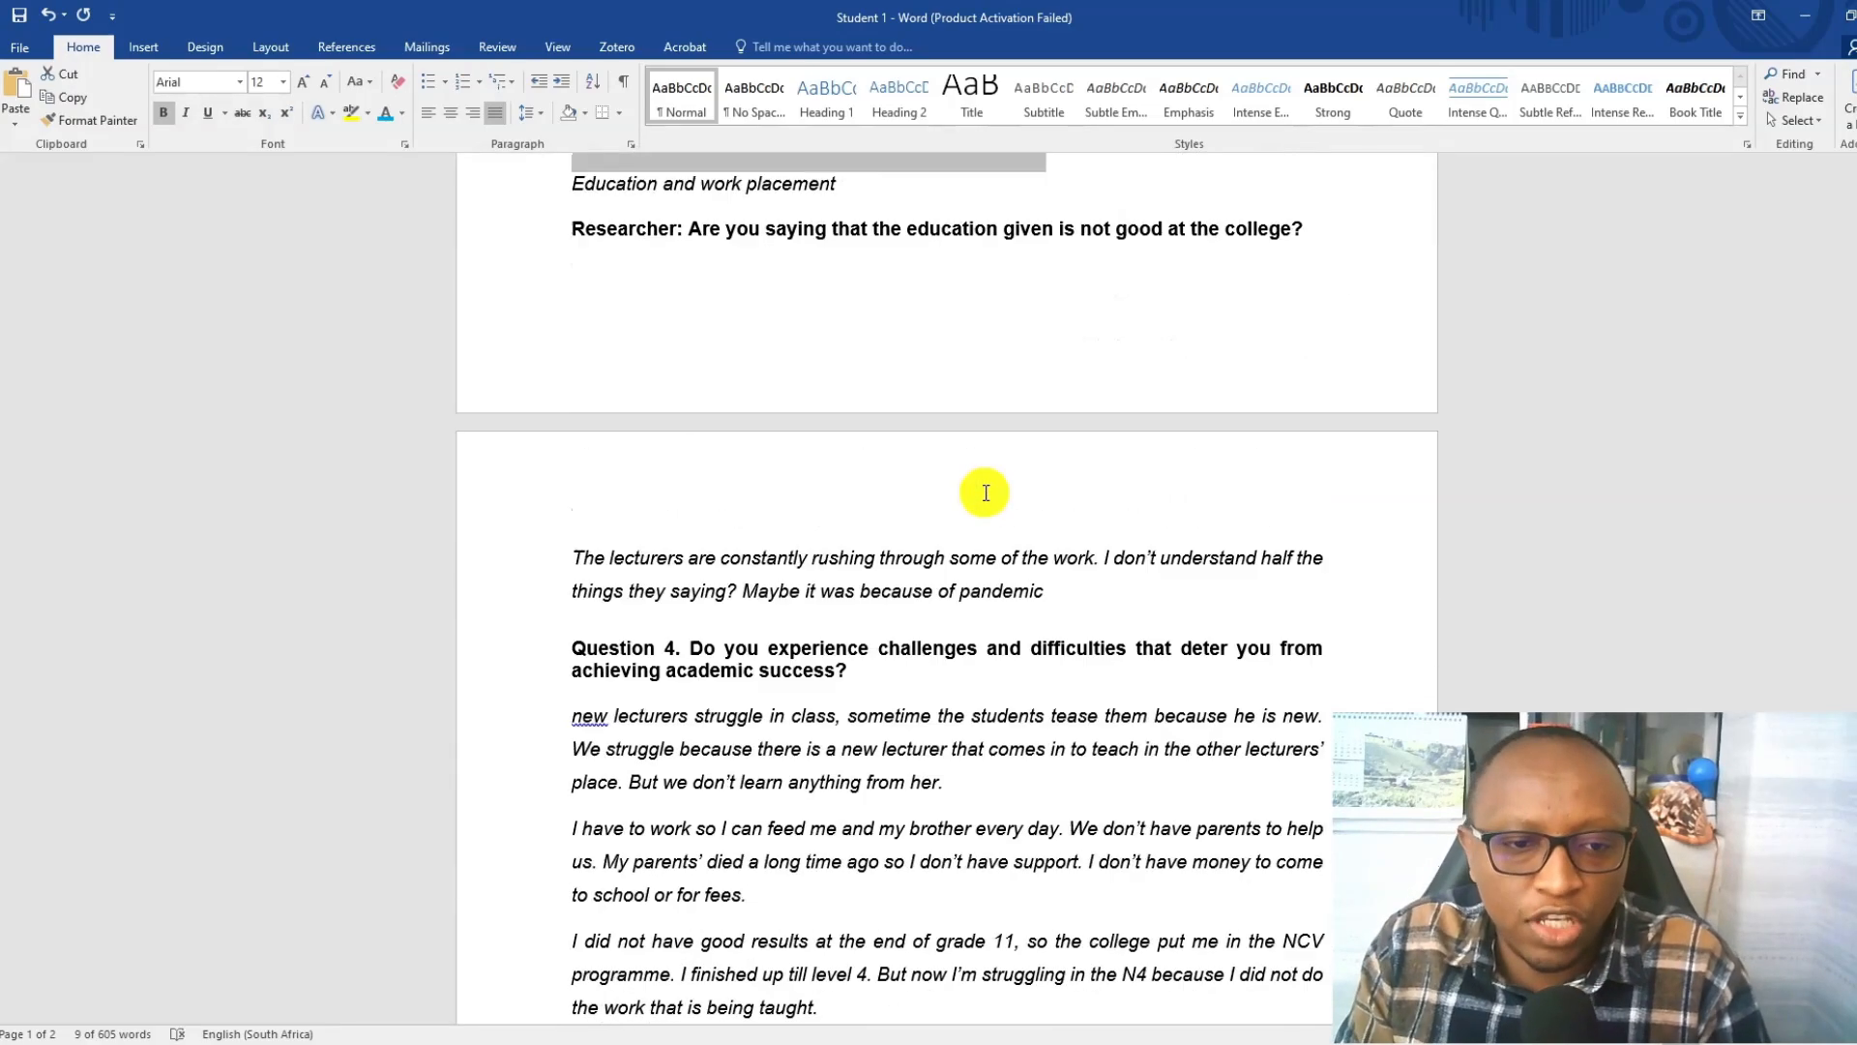
{"action": "left_click_drag", "start_coordinate": [859, 332], "coordinate": [409, 332]}
{"action": "left_click", "coordinate": [690, 326]}
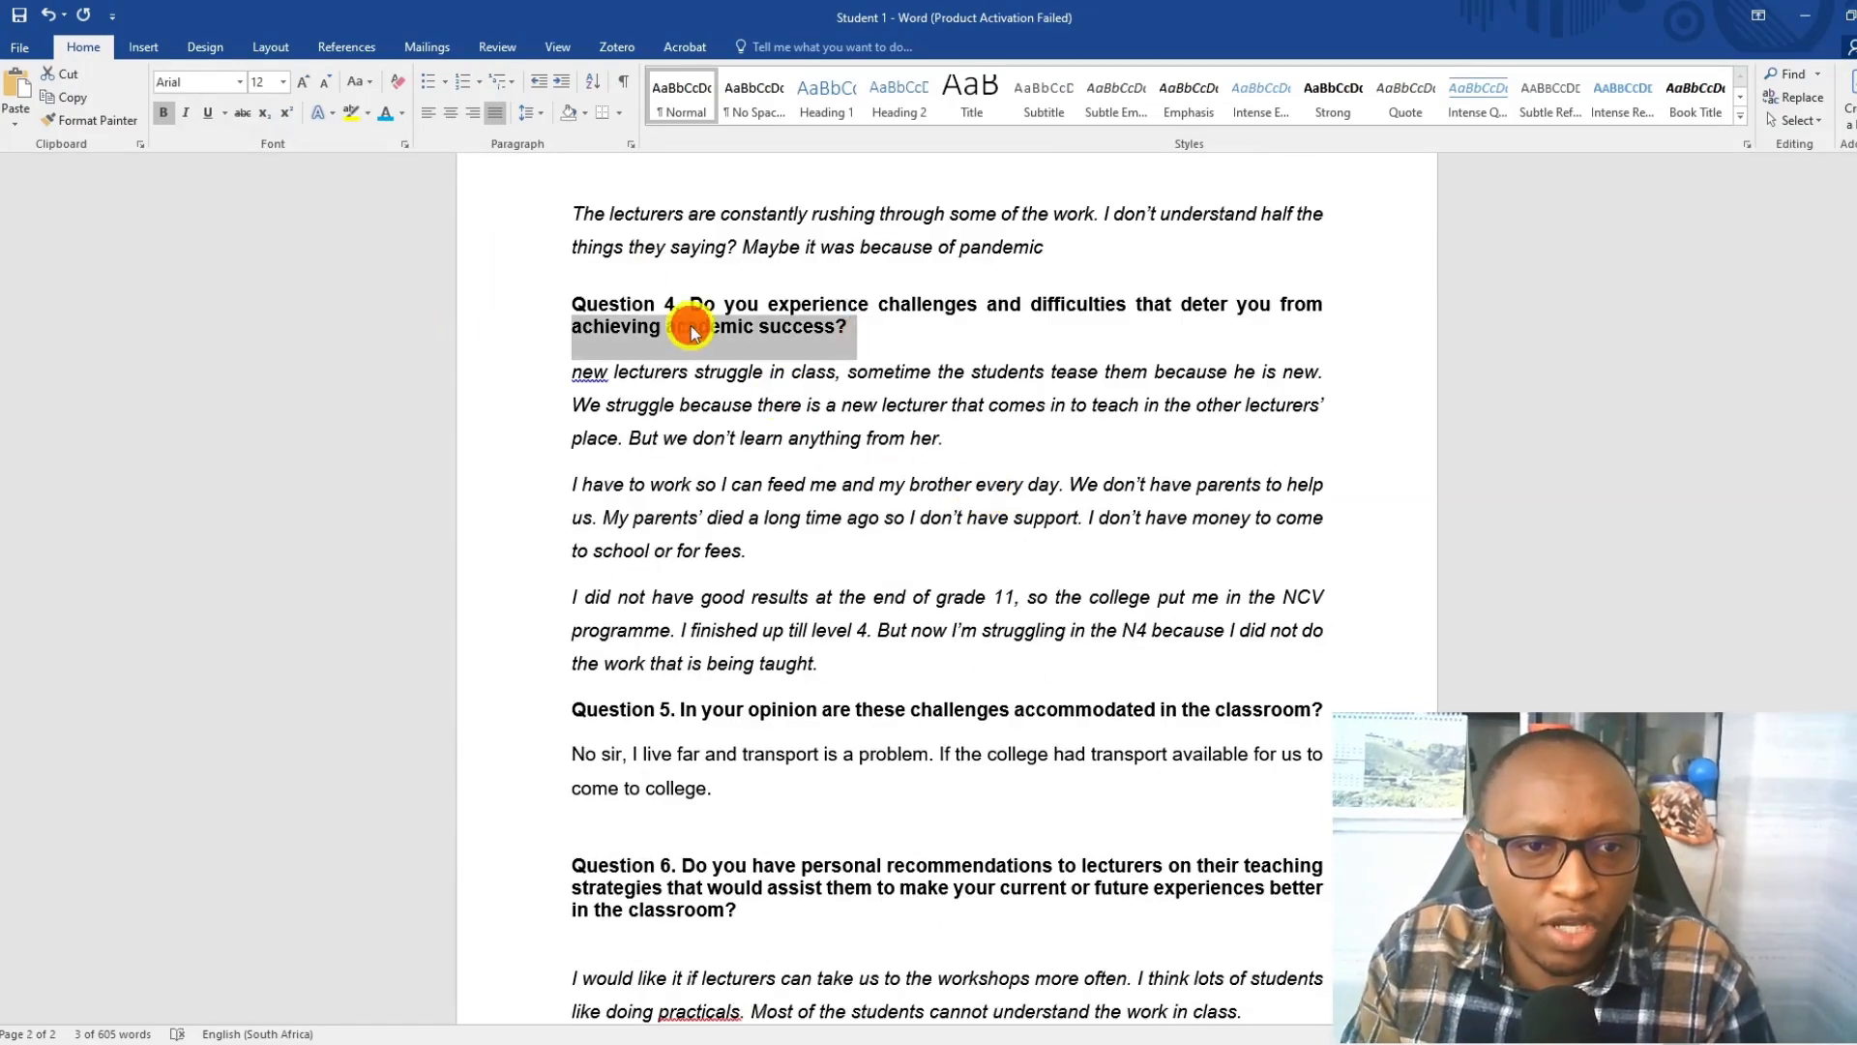
{"action": "left_click_drag", "start_coordinate": [874, 332], "coordinate": [542, 305]}
{"action": "left_click", "coordinate": [766, 333]}
{"action": "left_click", "coordinate": [557, 310]}
{"action": "left_click", "coordinate": [751, 385]}
Colour the Question 5 heading about accommodating challenges in the classroom purple.
{"action": "scroll", "coordinate": [754, 377], "scroll_direction": "down", "scroll_amount": 3}
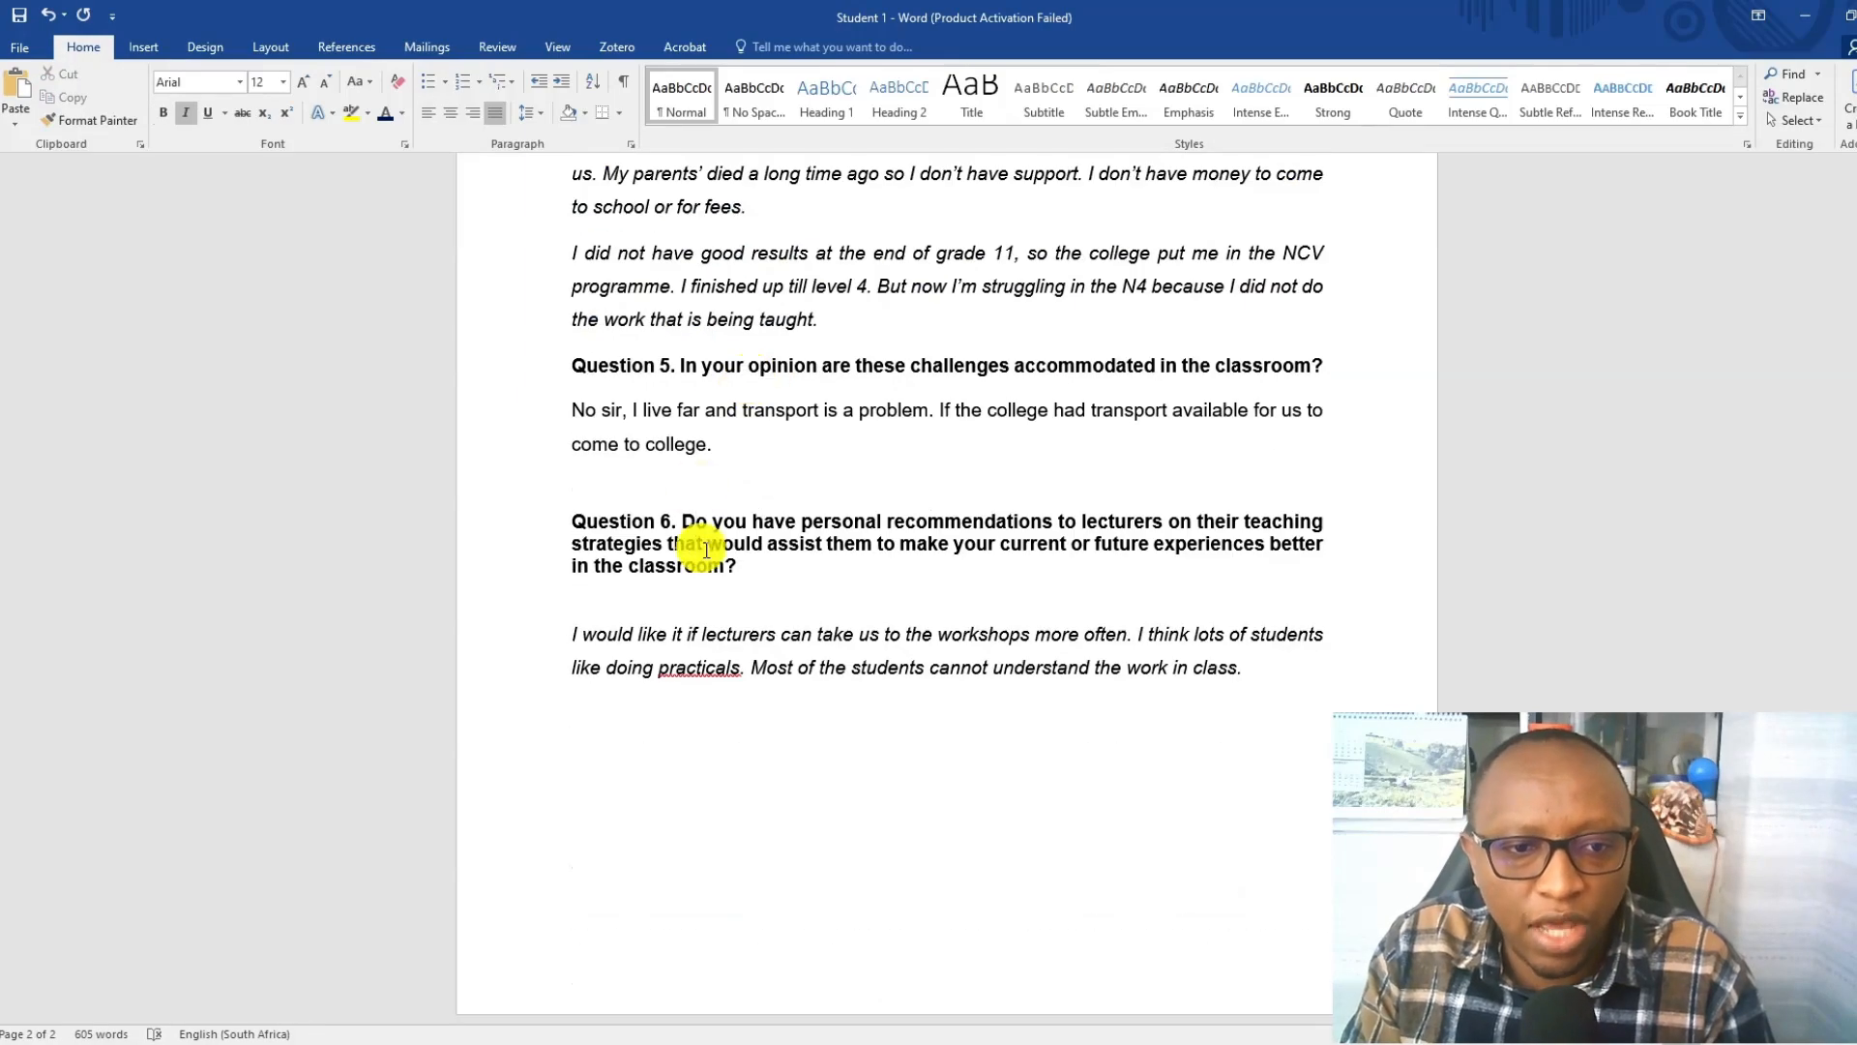
{"action": "scroll", "coordinate": [945, 473], "scroll_direction": "up", "scroll_amount": 13}
{"action": "scroll", "coordinate": [945, 473], "scroll_direction": "down", "scroll_amount": 14}
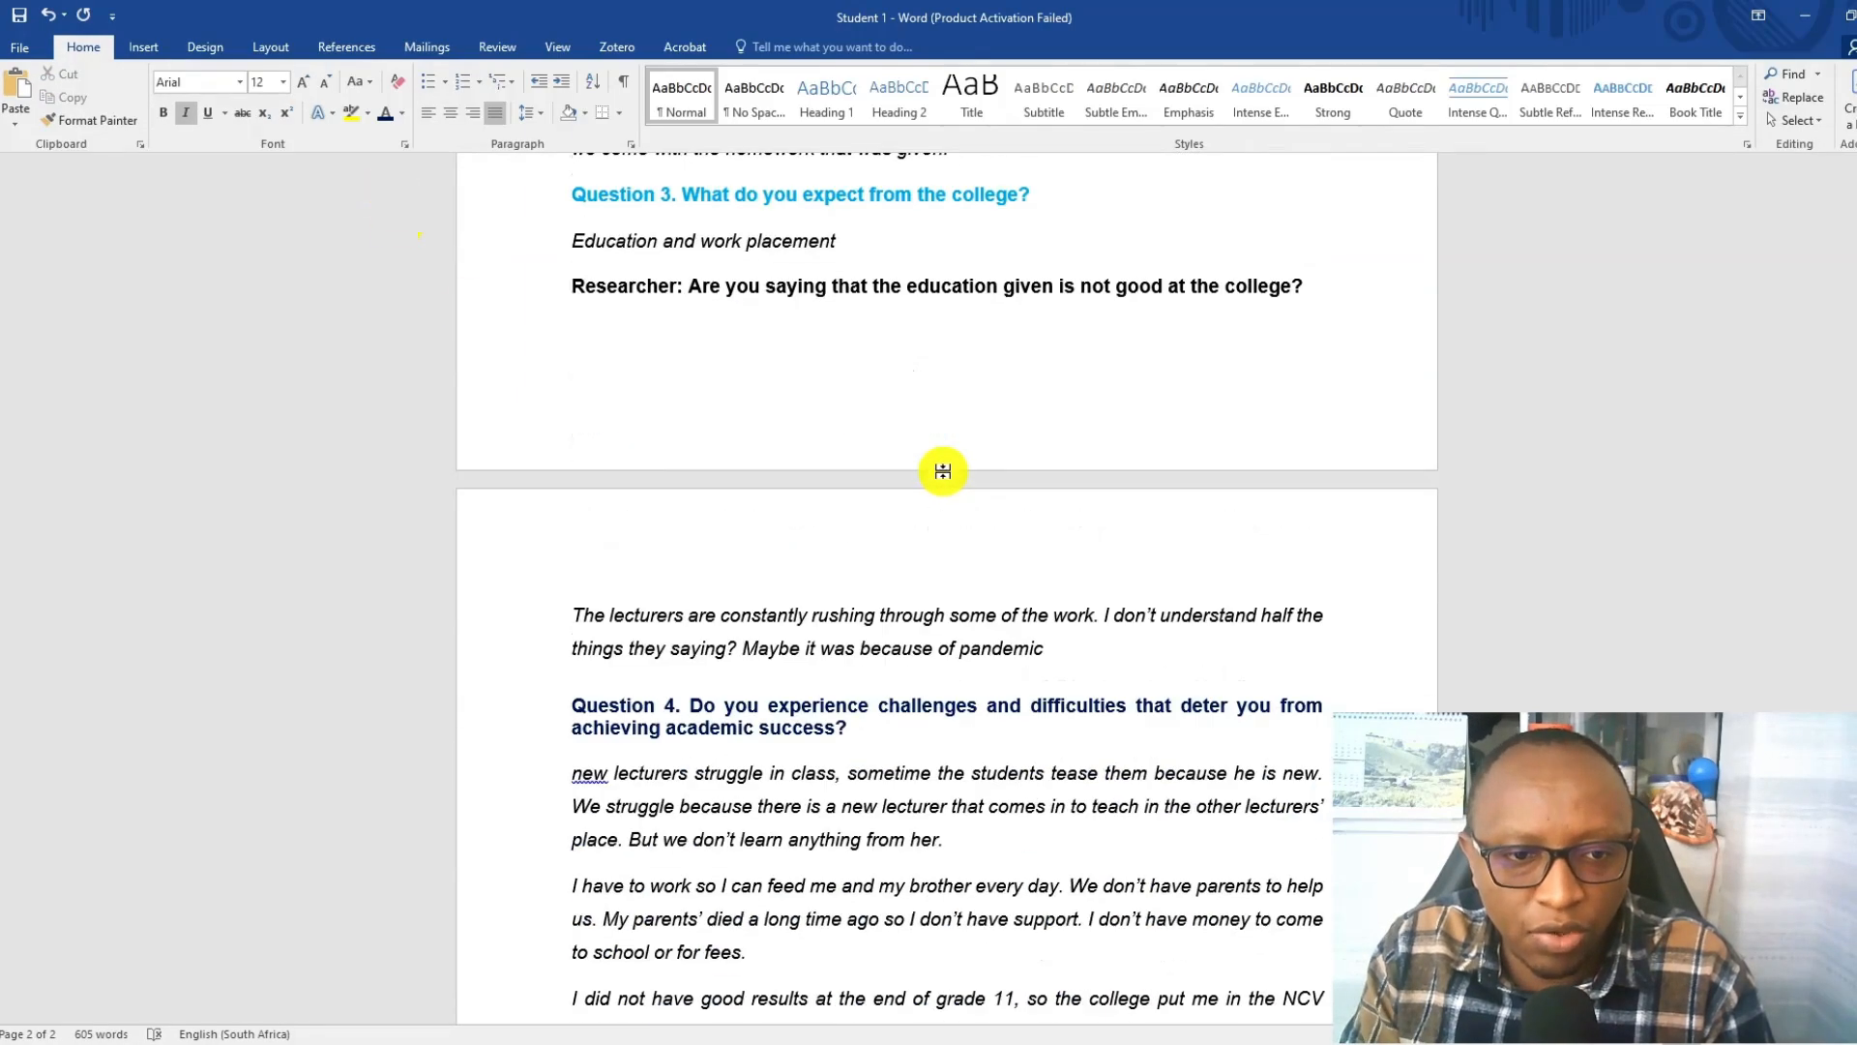
{"action": "left_click_drag", "start_coordinate": [1331, 481], "coordinate": [519, 485]}
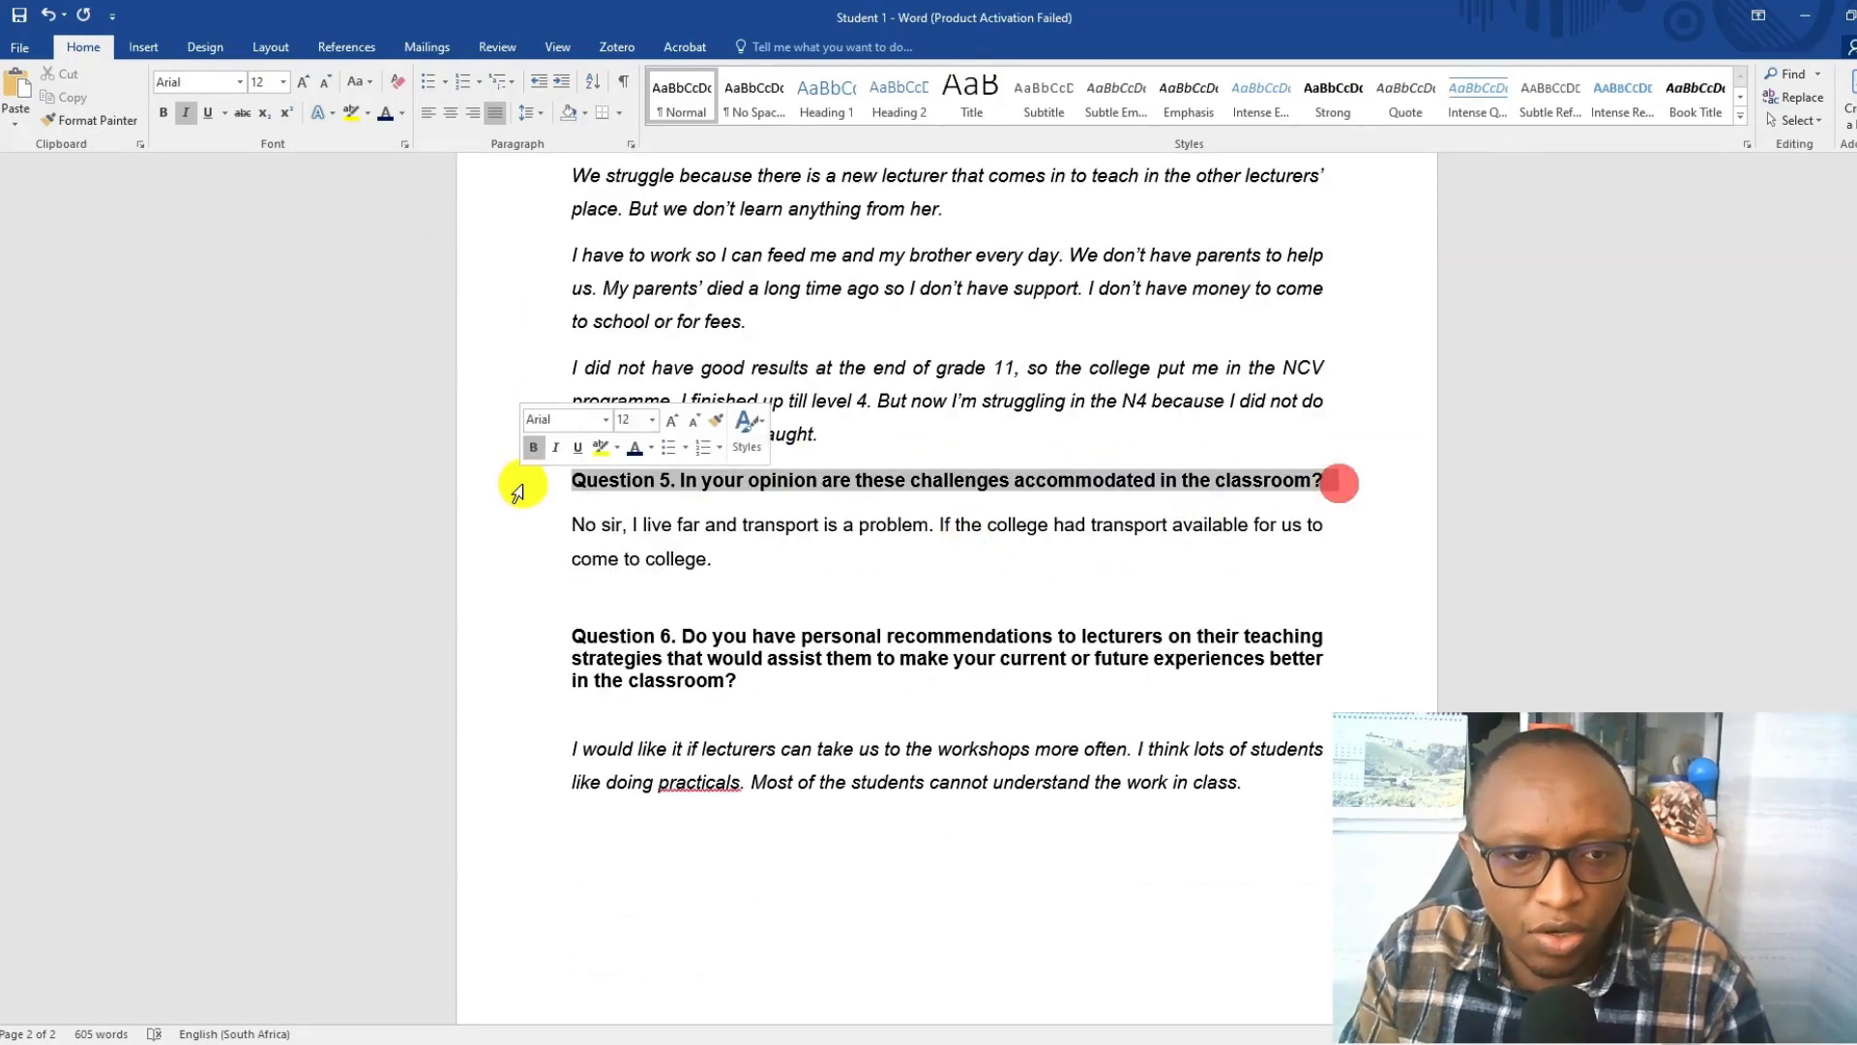
{"action": "left_click", "coordinate": [406, 116]}
{"action": "left_click", "coordinate": [539, 290]}
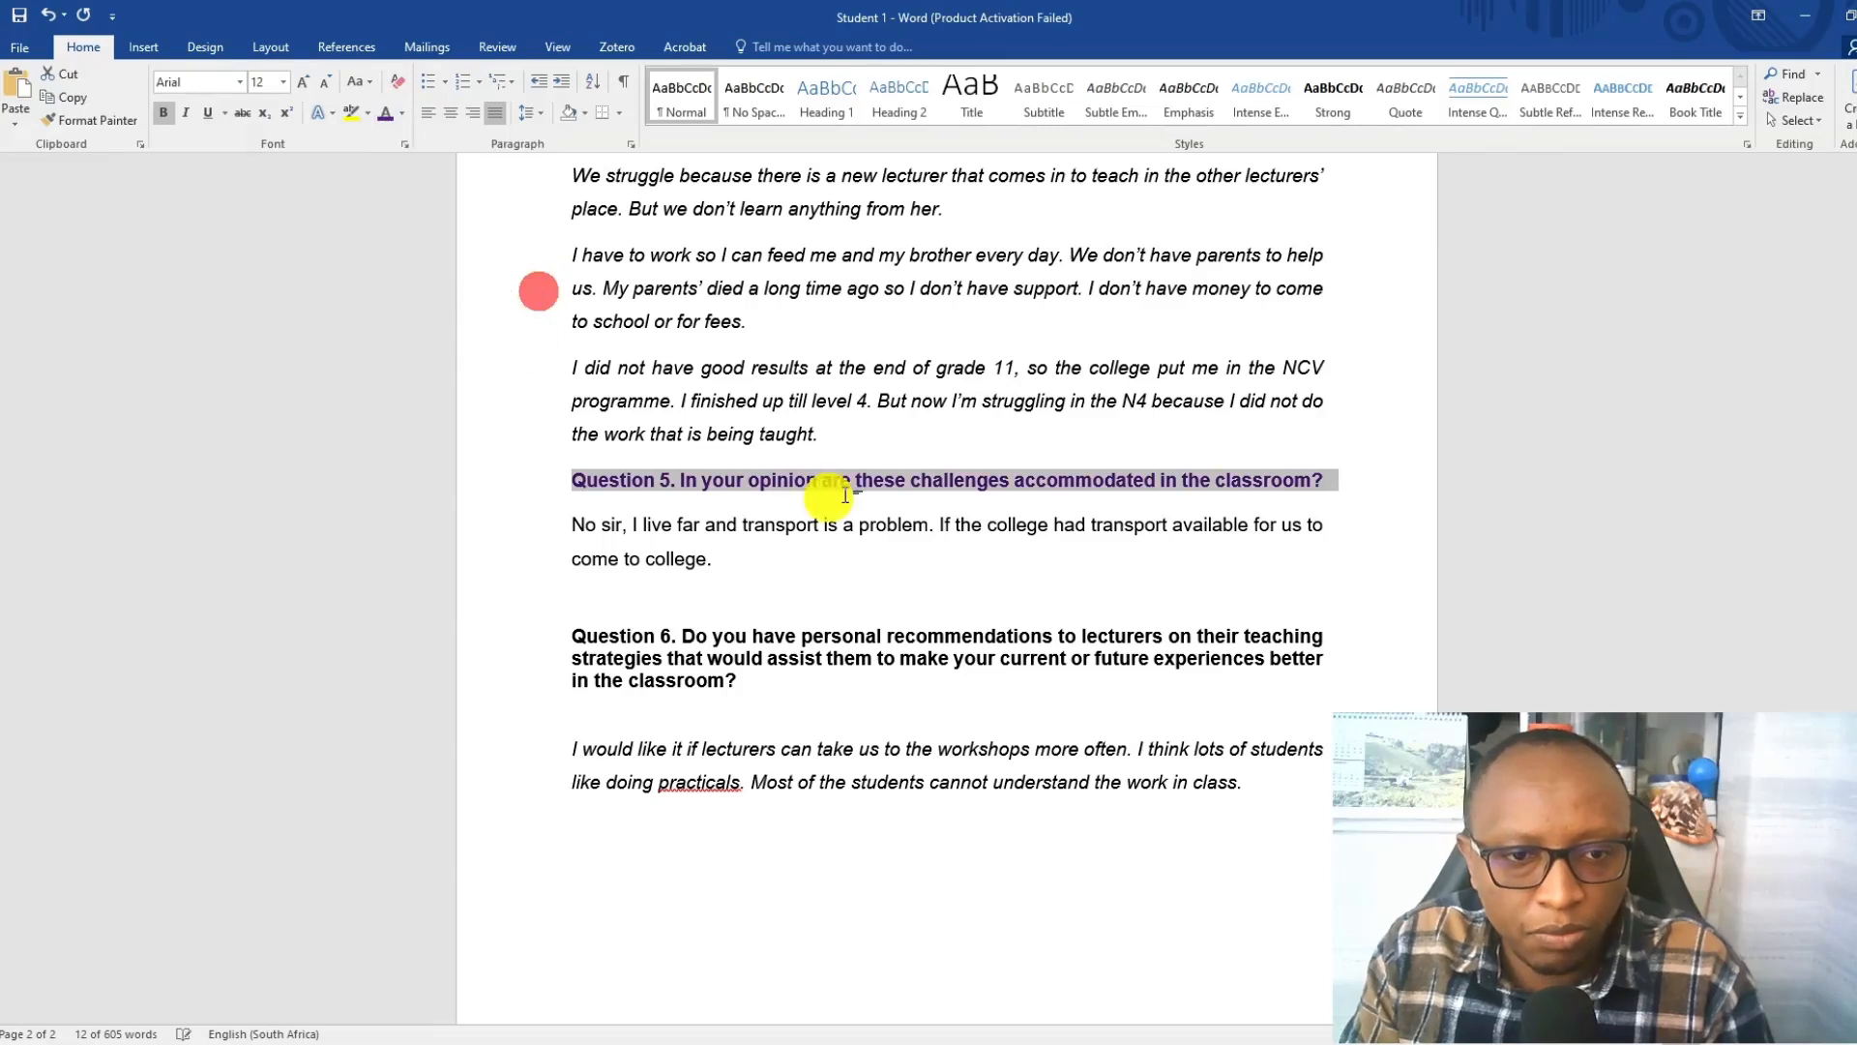
Colour the three-line Question 6 heading on personal recommendations to lecturers yellow.
{"action": "left_click_drag", "start_coordinate": [566, 619], "coordinate": [1033, 759]}
{"action": "left_click_drag", "start_coordinate": [765, 682], "coordinate": [573, 611]}
{"action": "left_click", "coordinate": [405, 115]}
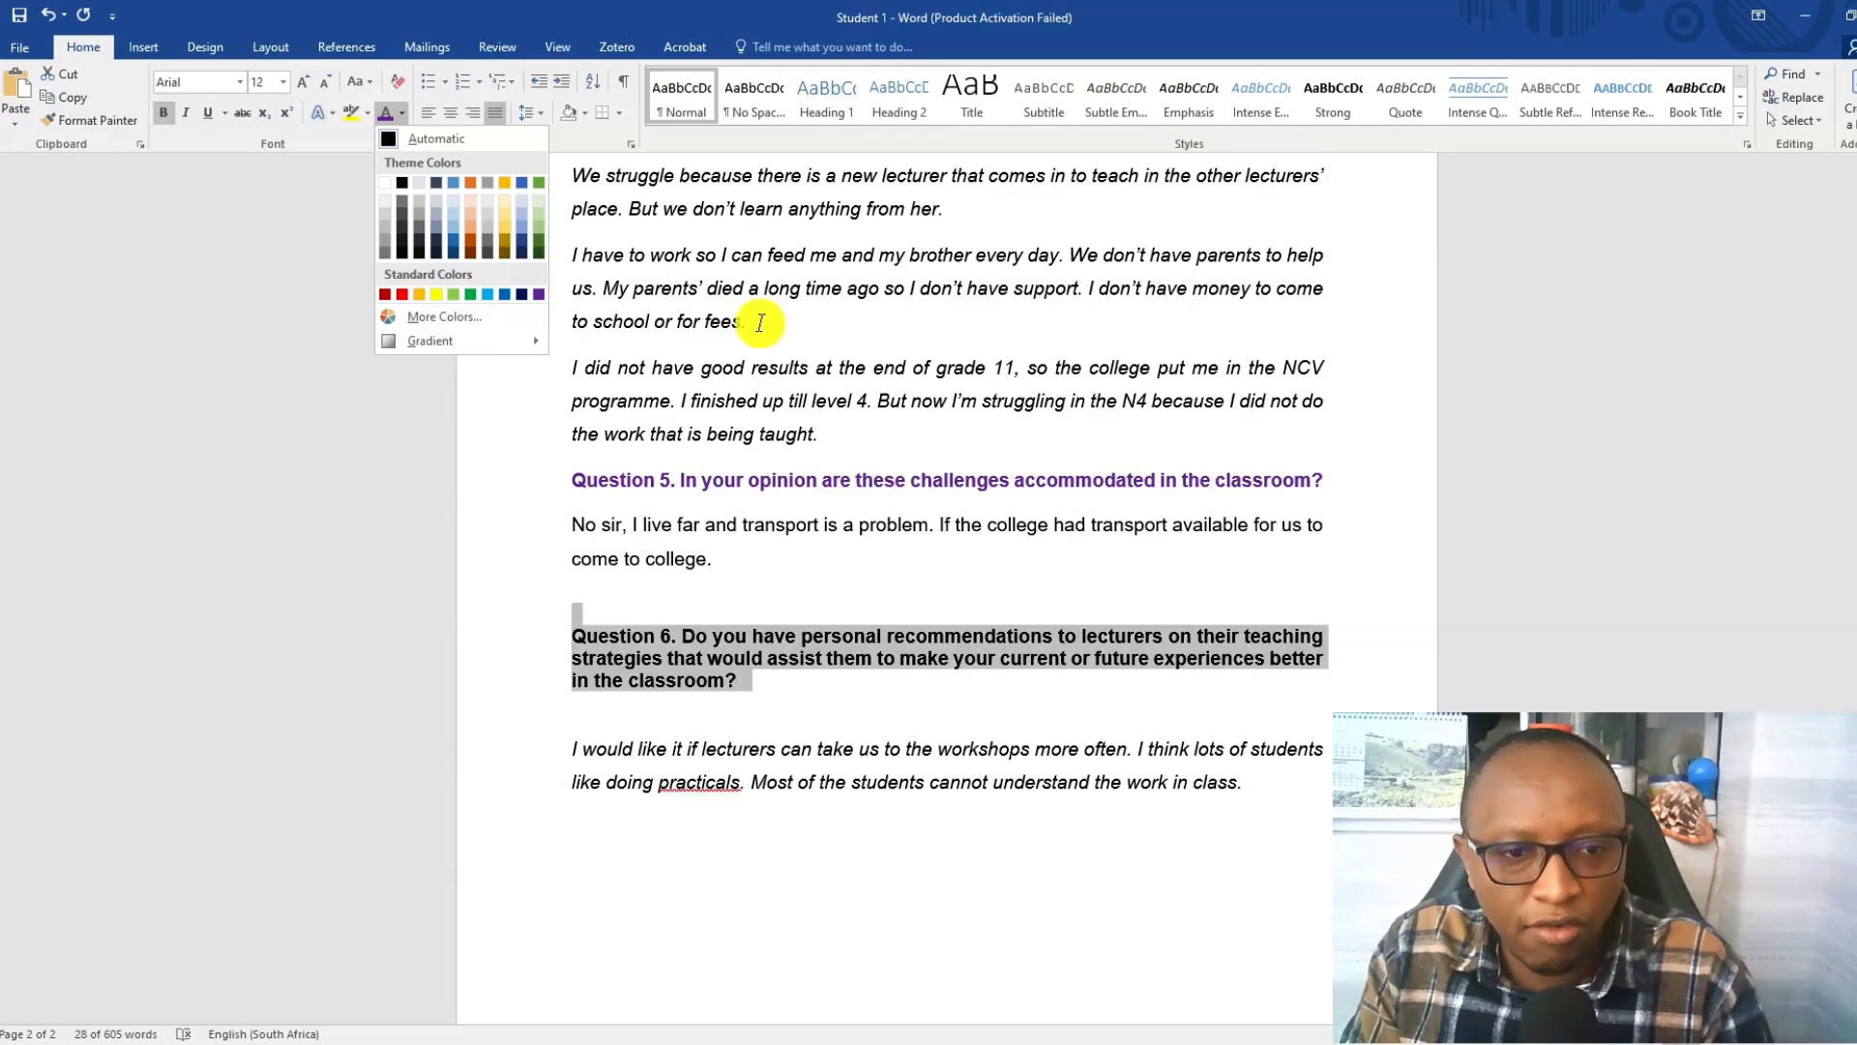
{"action": "scroll", "coordinate": [758, 319], "scroll_direction": "up", "scroll_amount": 8}
{"action": "scroll", "coordinate": [758, 324], "scroll_direction": "up", "scroll_amount": 7}
{"action": "scroll", "coordinate": [758, 324], "scroll_direction": "down", "scroll_amount": 3}
{"action": "scroll", "coordinate": [758, 324], "scroll_direction": "down", "scroll_amount": 10}
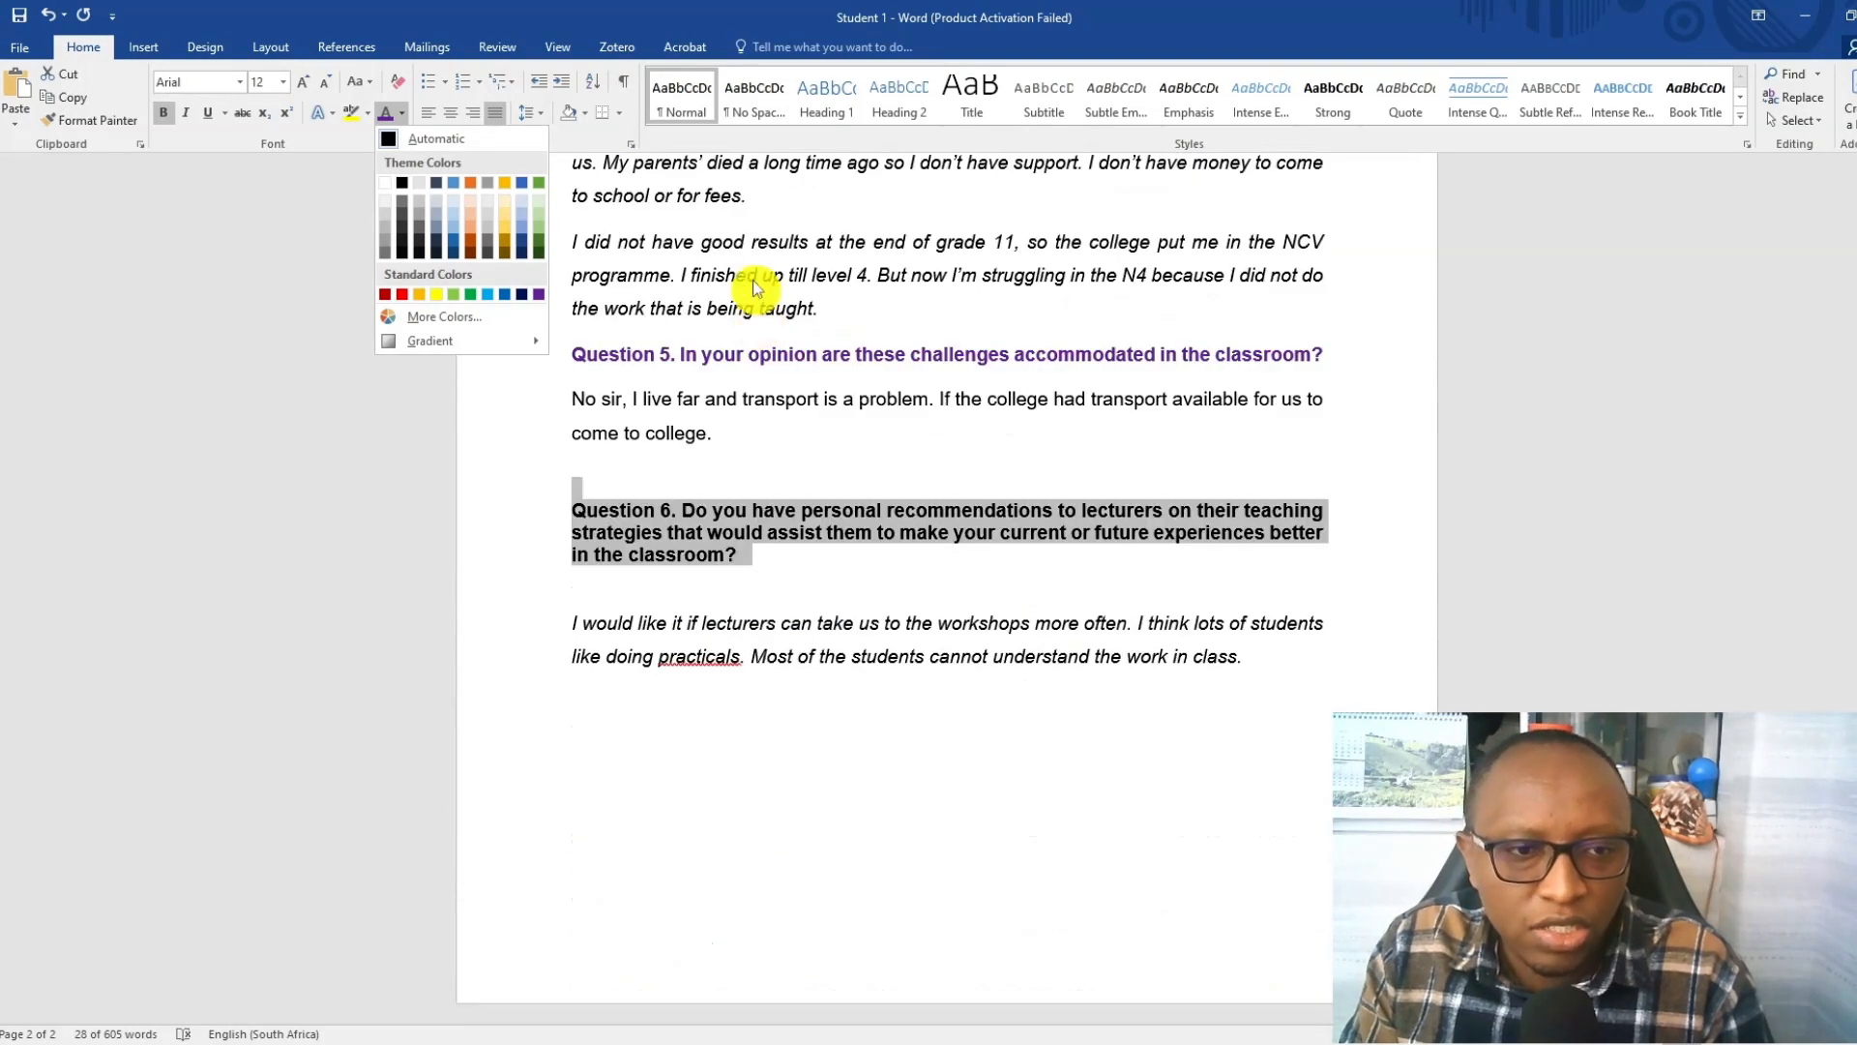
{"action": "left_click", "coordinate": [435, 294]}
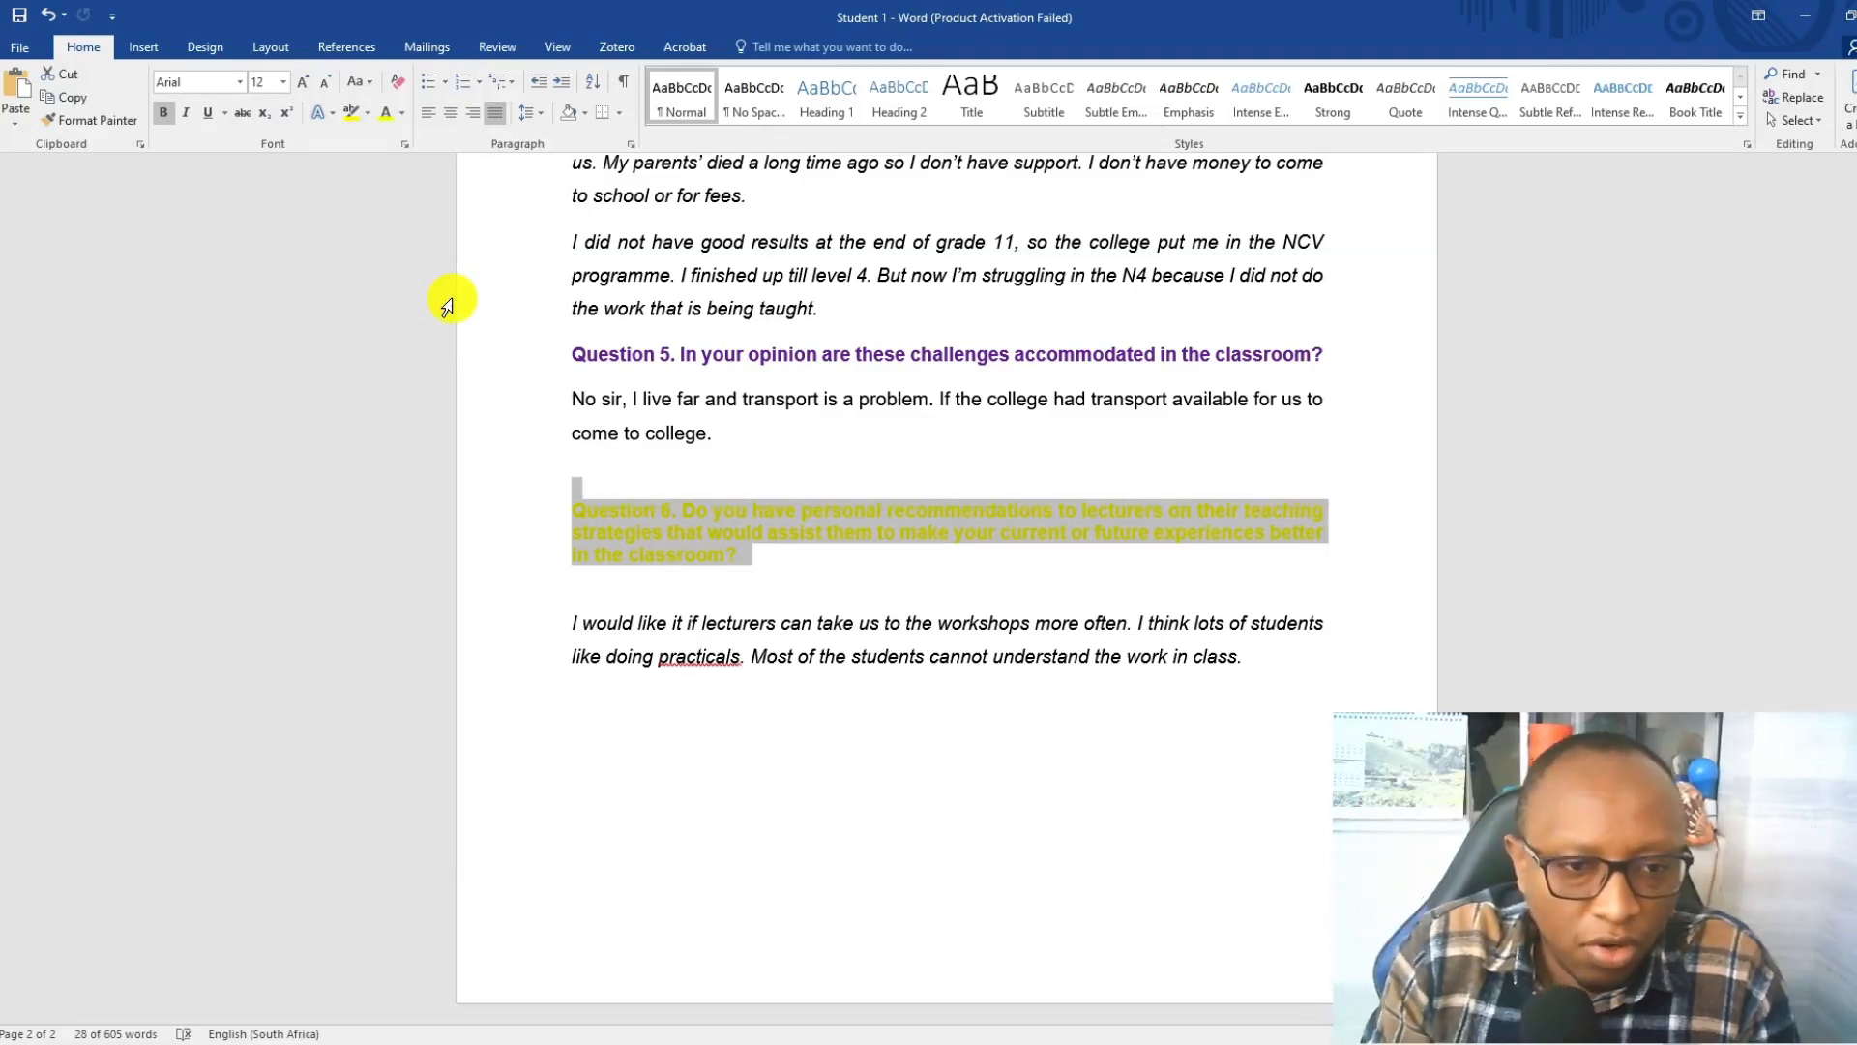
Set the font colour of the whole Question 6 heading to orange.
{"action": "left_click", "coordinate": [749, 624]}
{"action": "left_click", "coordinate": [404, 115]}
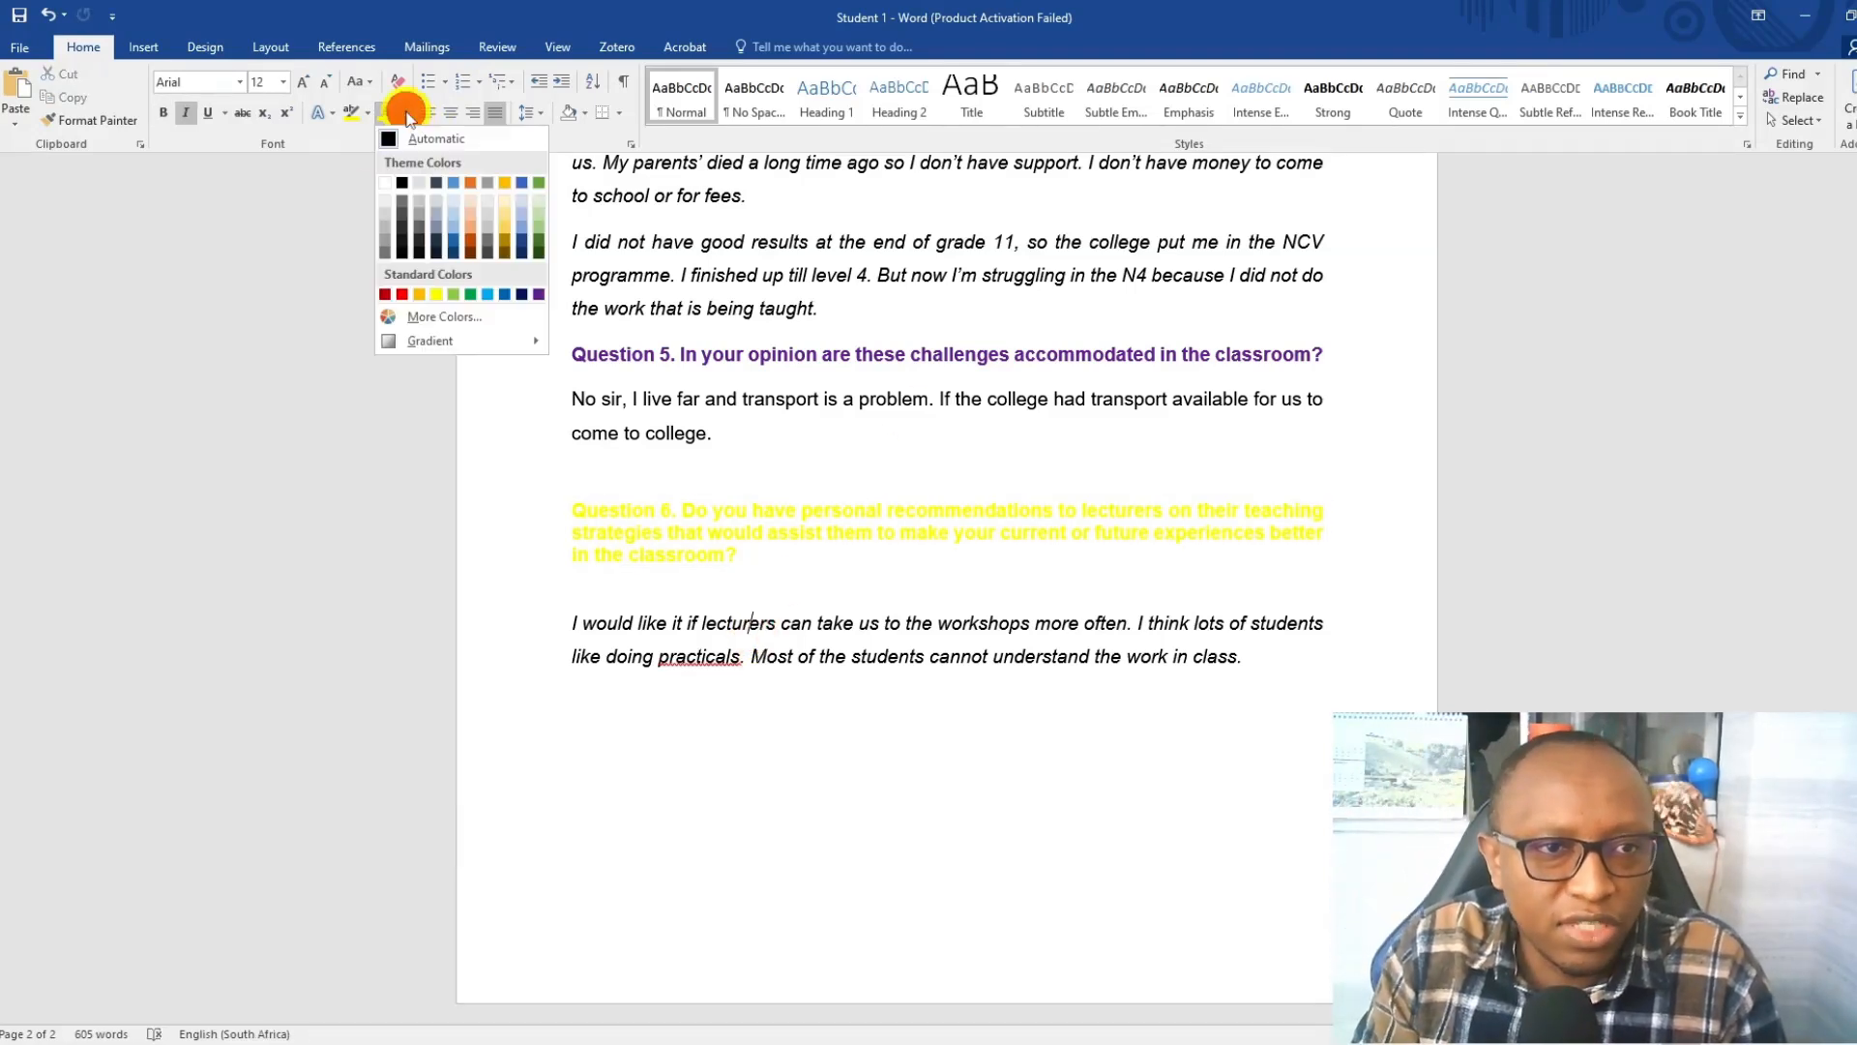
{"action": "left_click", "coordinate": [704, 512]}
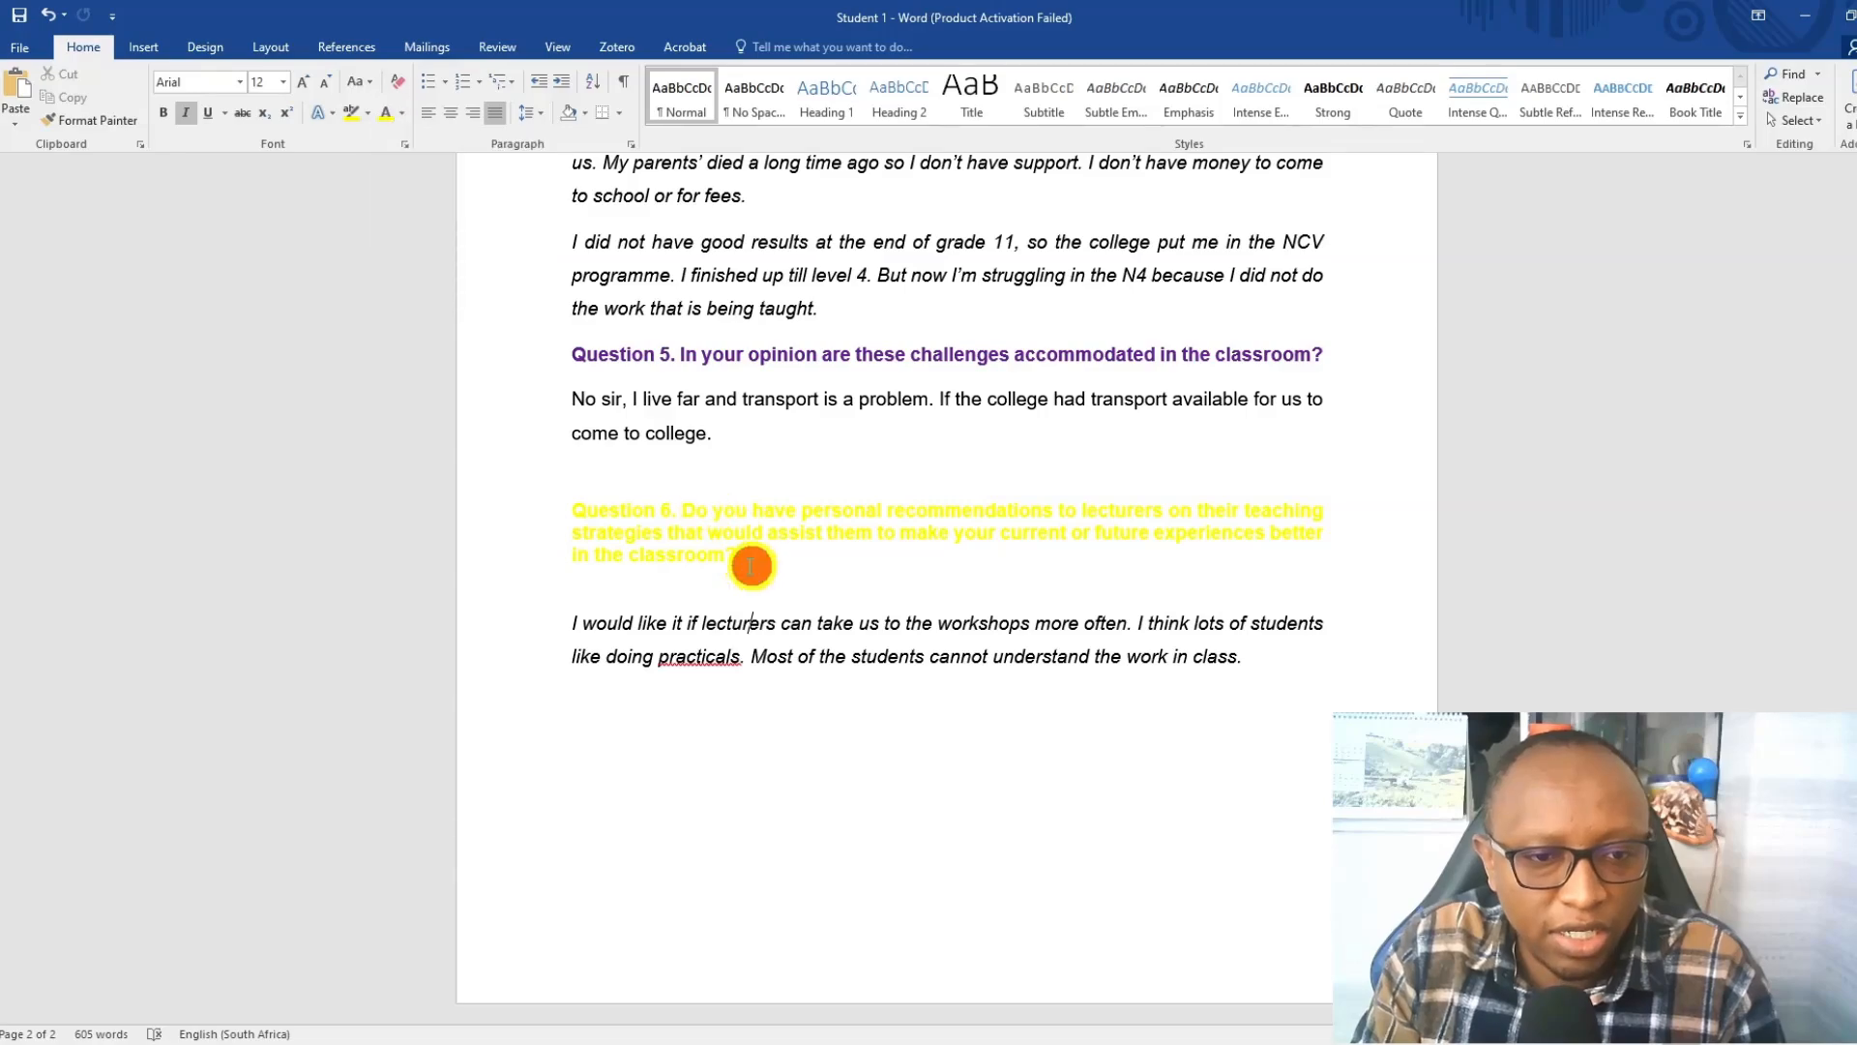
{"action": "left_click_drag", "start_coordinate": [752, 567], "coordinate": [552, 518]}
{"action": "left_click", "coordinate": [404, 120]}
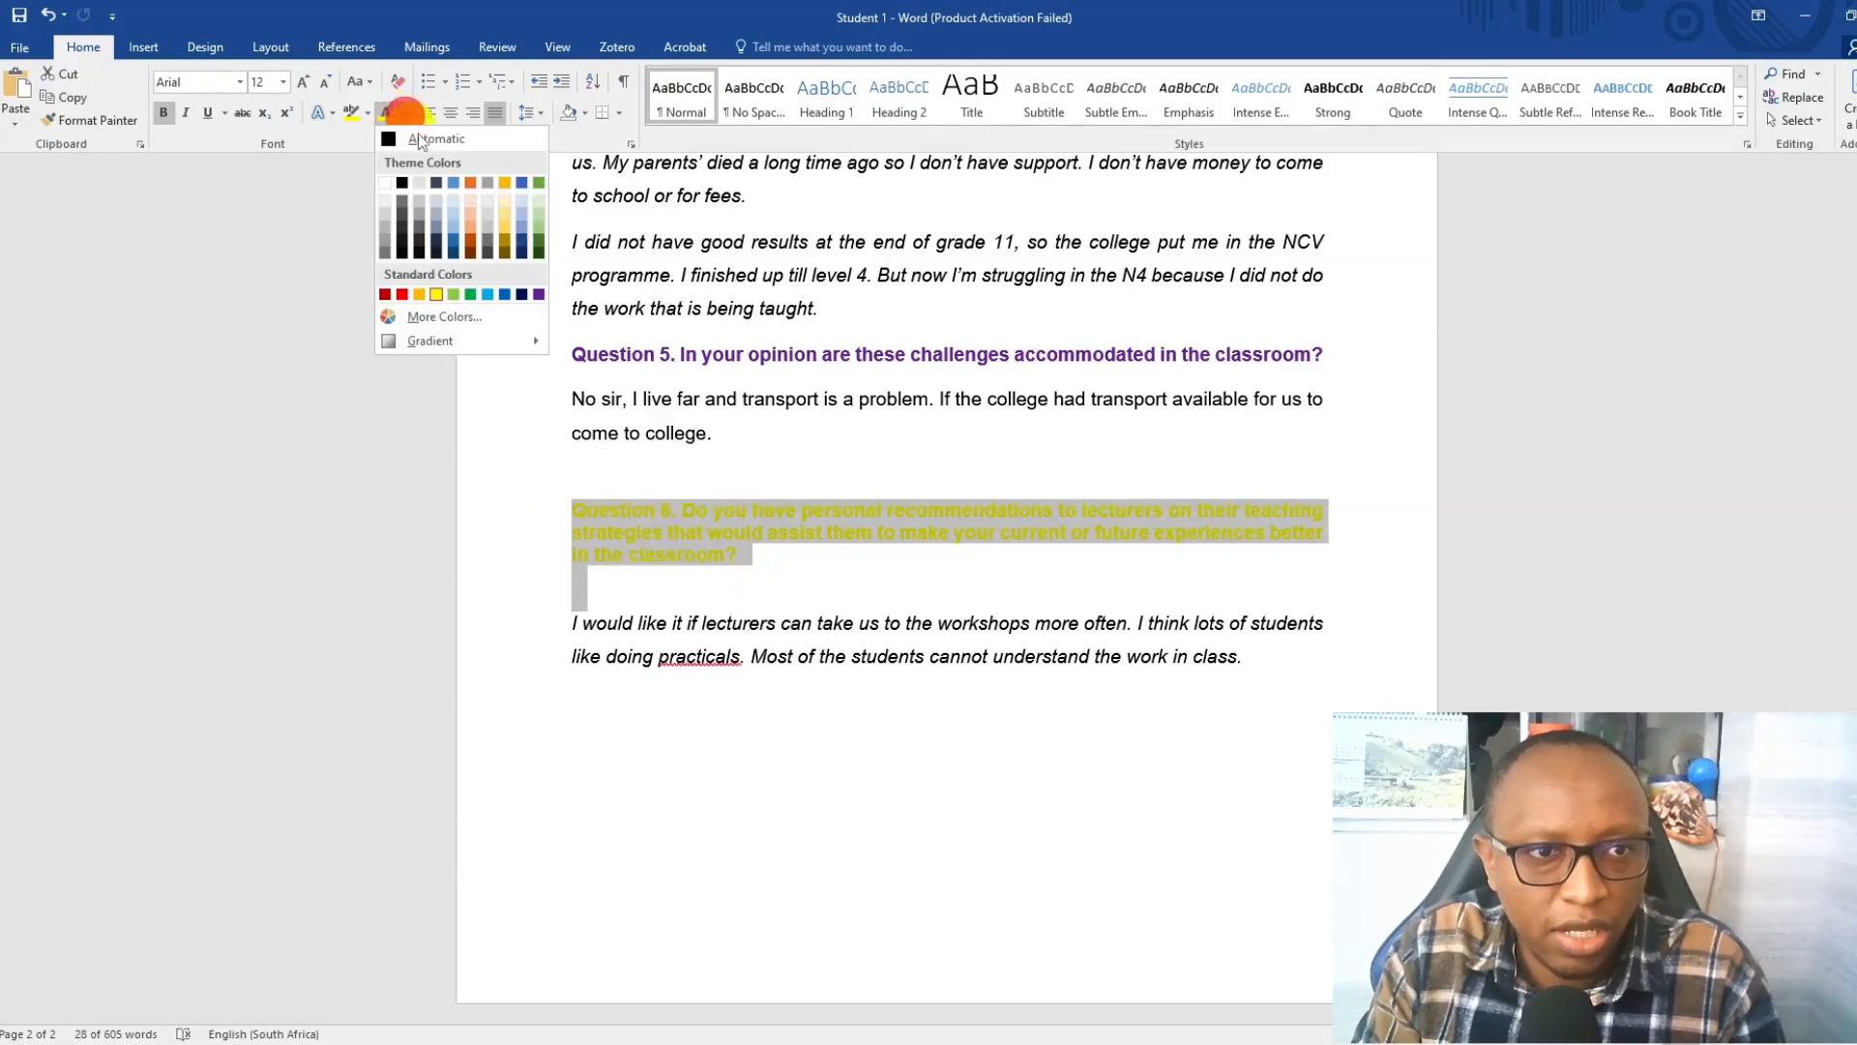
{"action": "left_click", "coordinate": [425, 291]}
{"action": "left_click", "coordinate": [883, 623]}
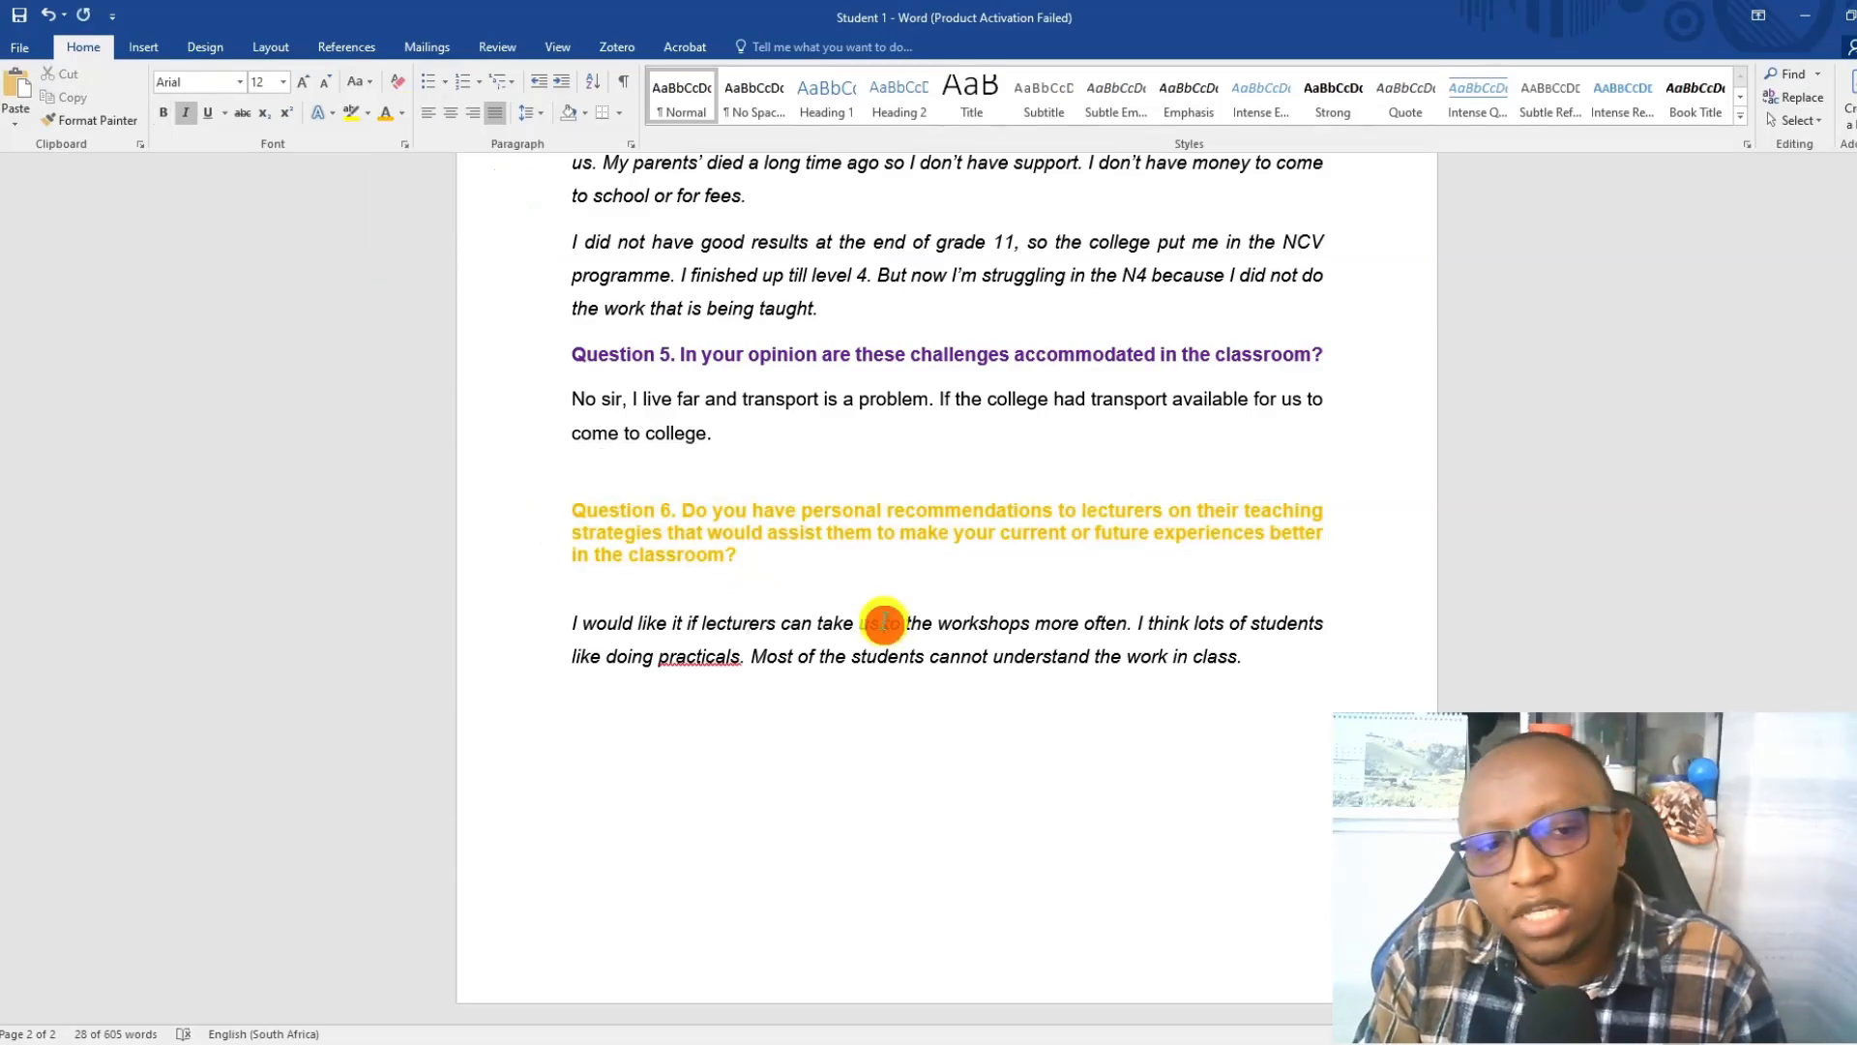
{"action": "scroll", "coordinate": [883, 619], "scroll_direction": "up", "scroll_amount": 6}
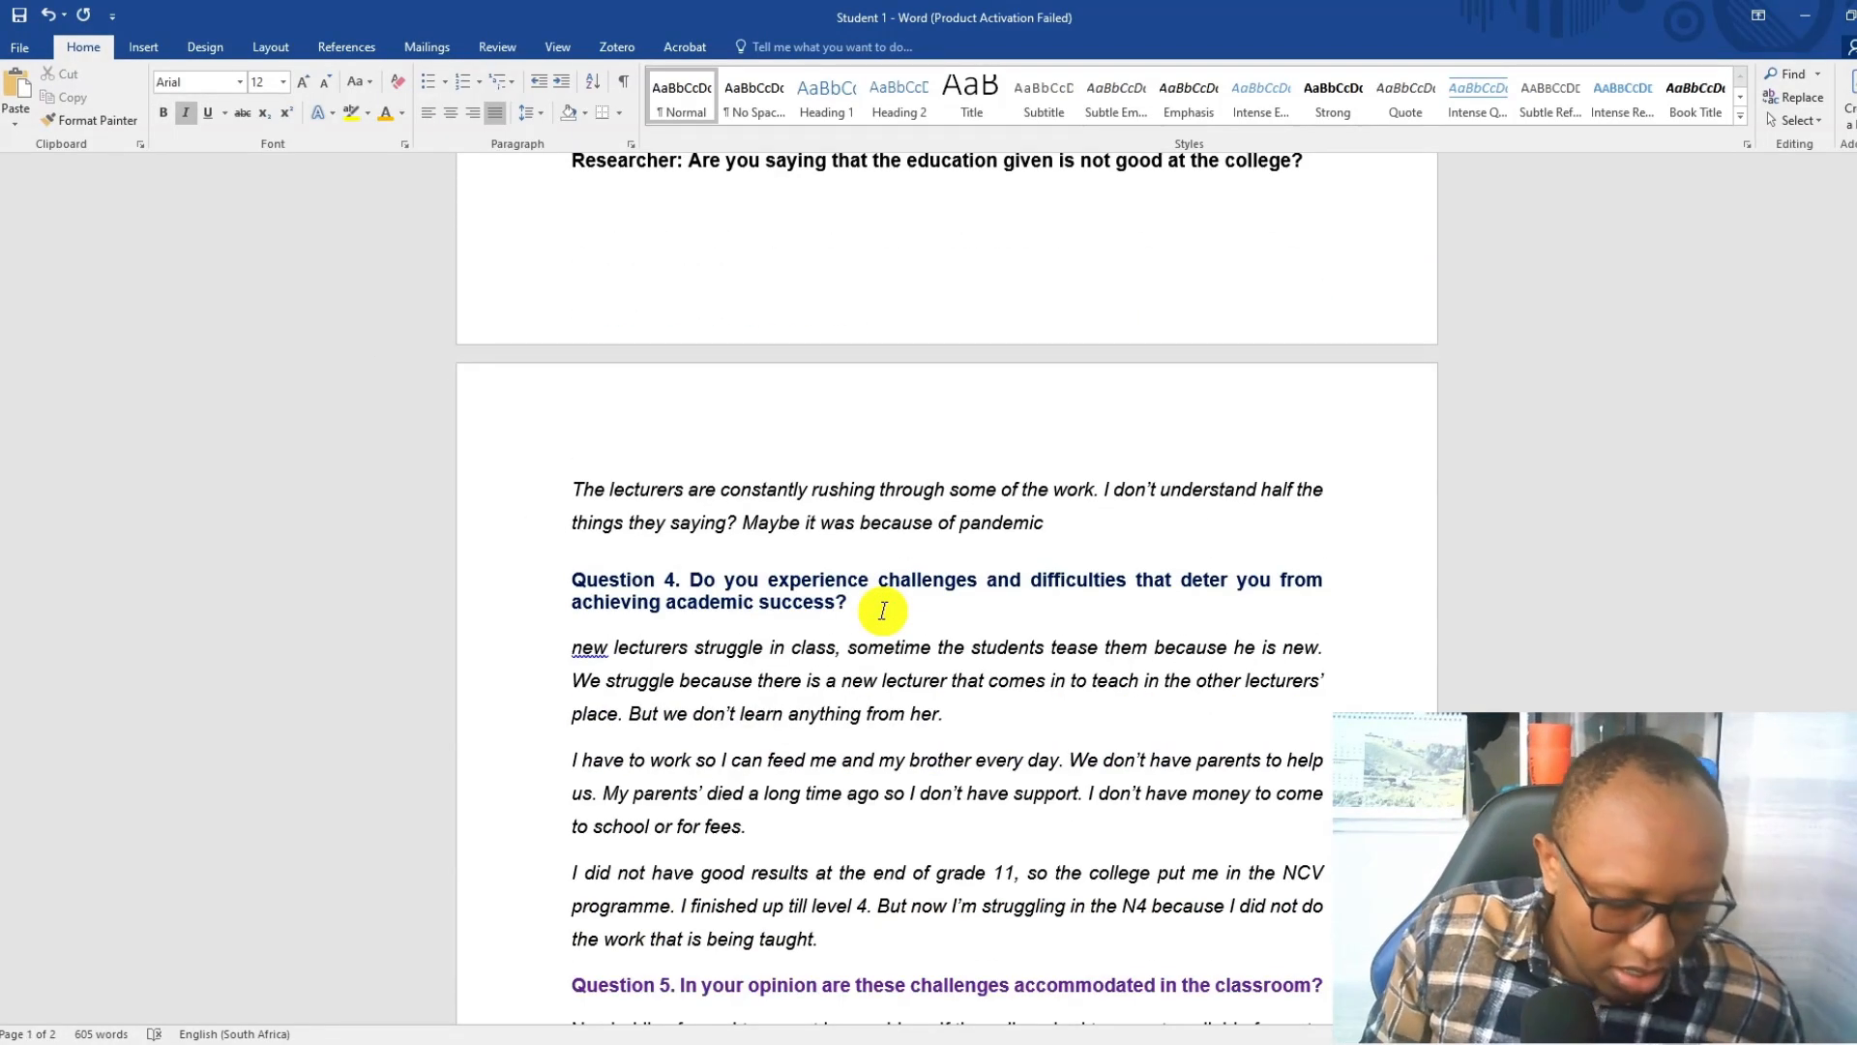
Switch back to NVivo and review the uncoded Student 1 transcript from Question 1 to Question 3.
{"action": "scroll", "coordinate": [875, 595], "scroll_direction": "up", "scroll_amount": 10}
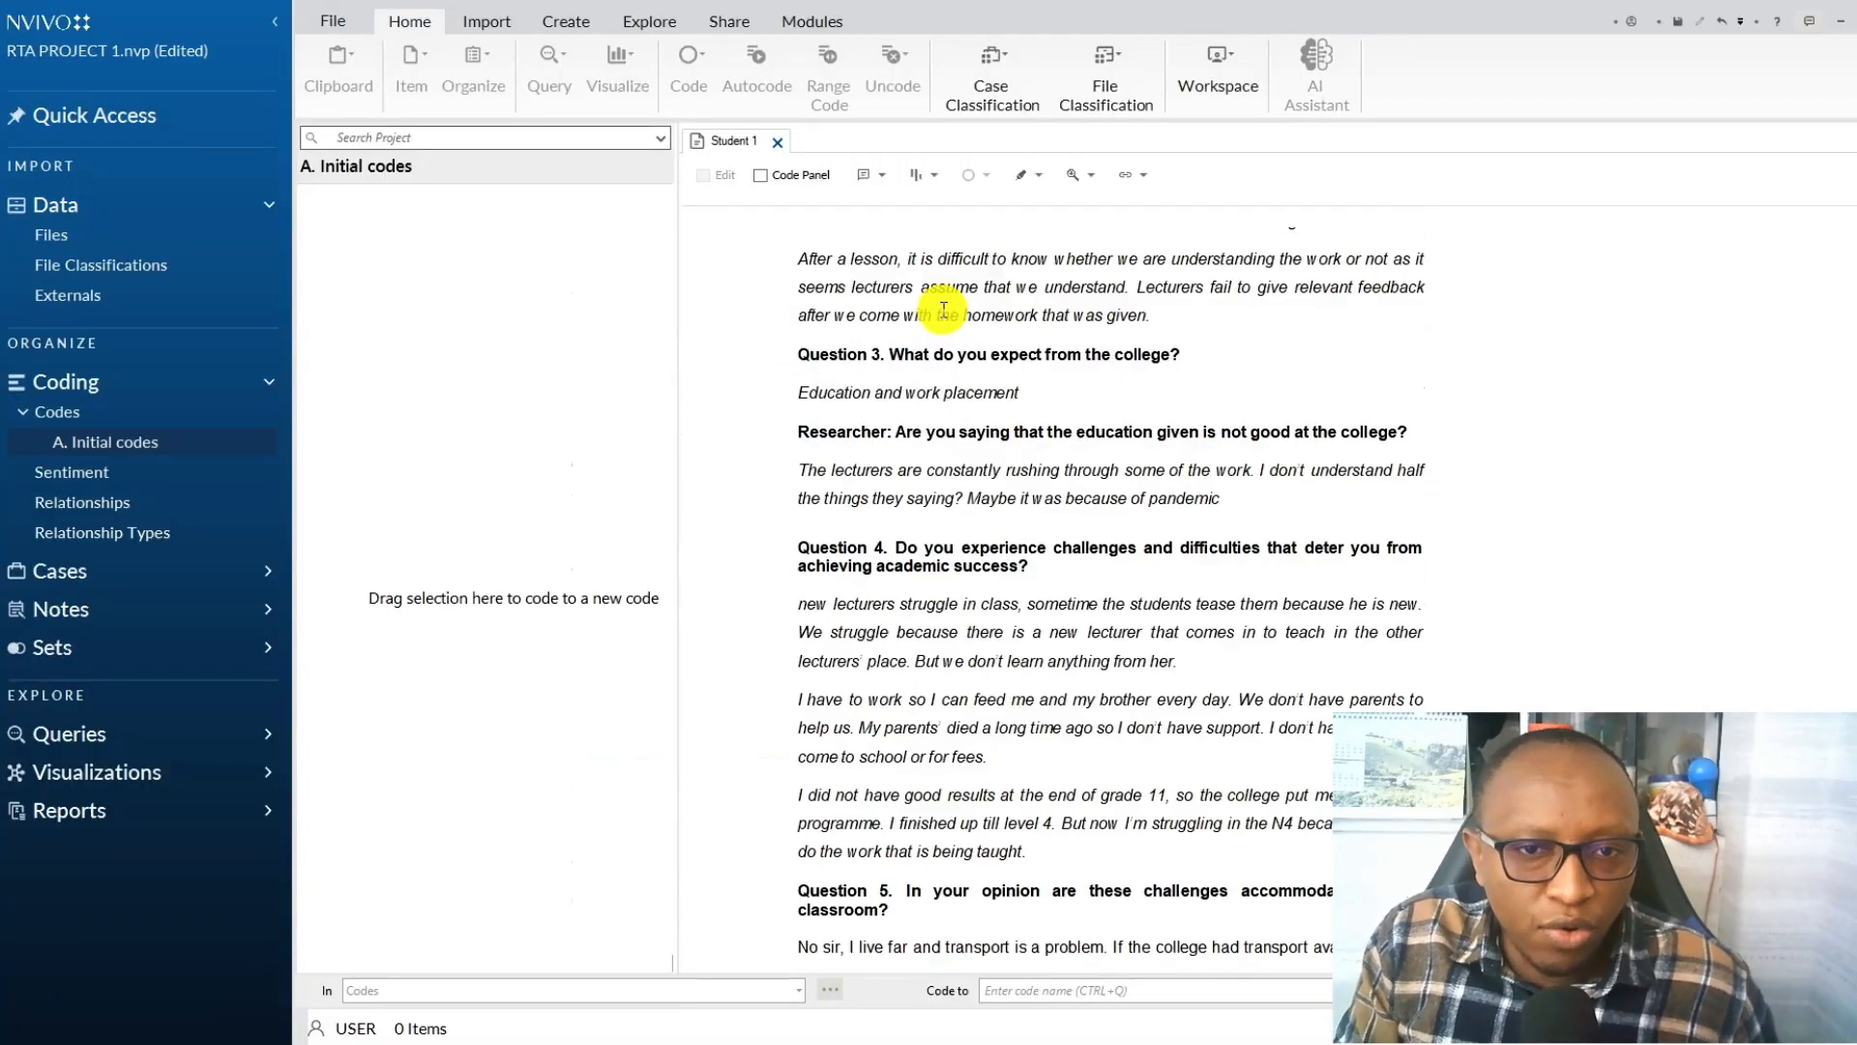
{"action": "scroll", "coordinate": [943, 310], "scroll_direction": "up", "scroll_amount": 8}
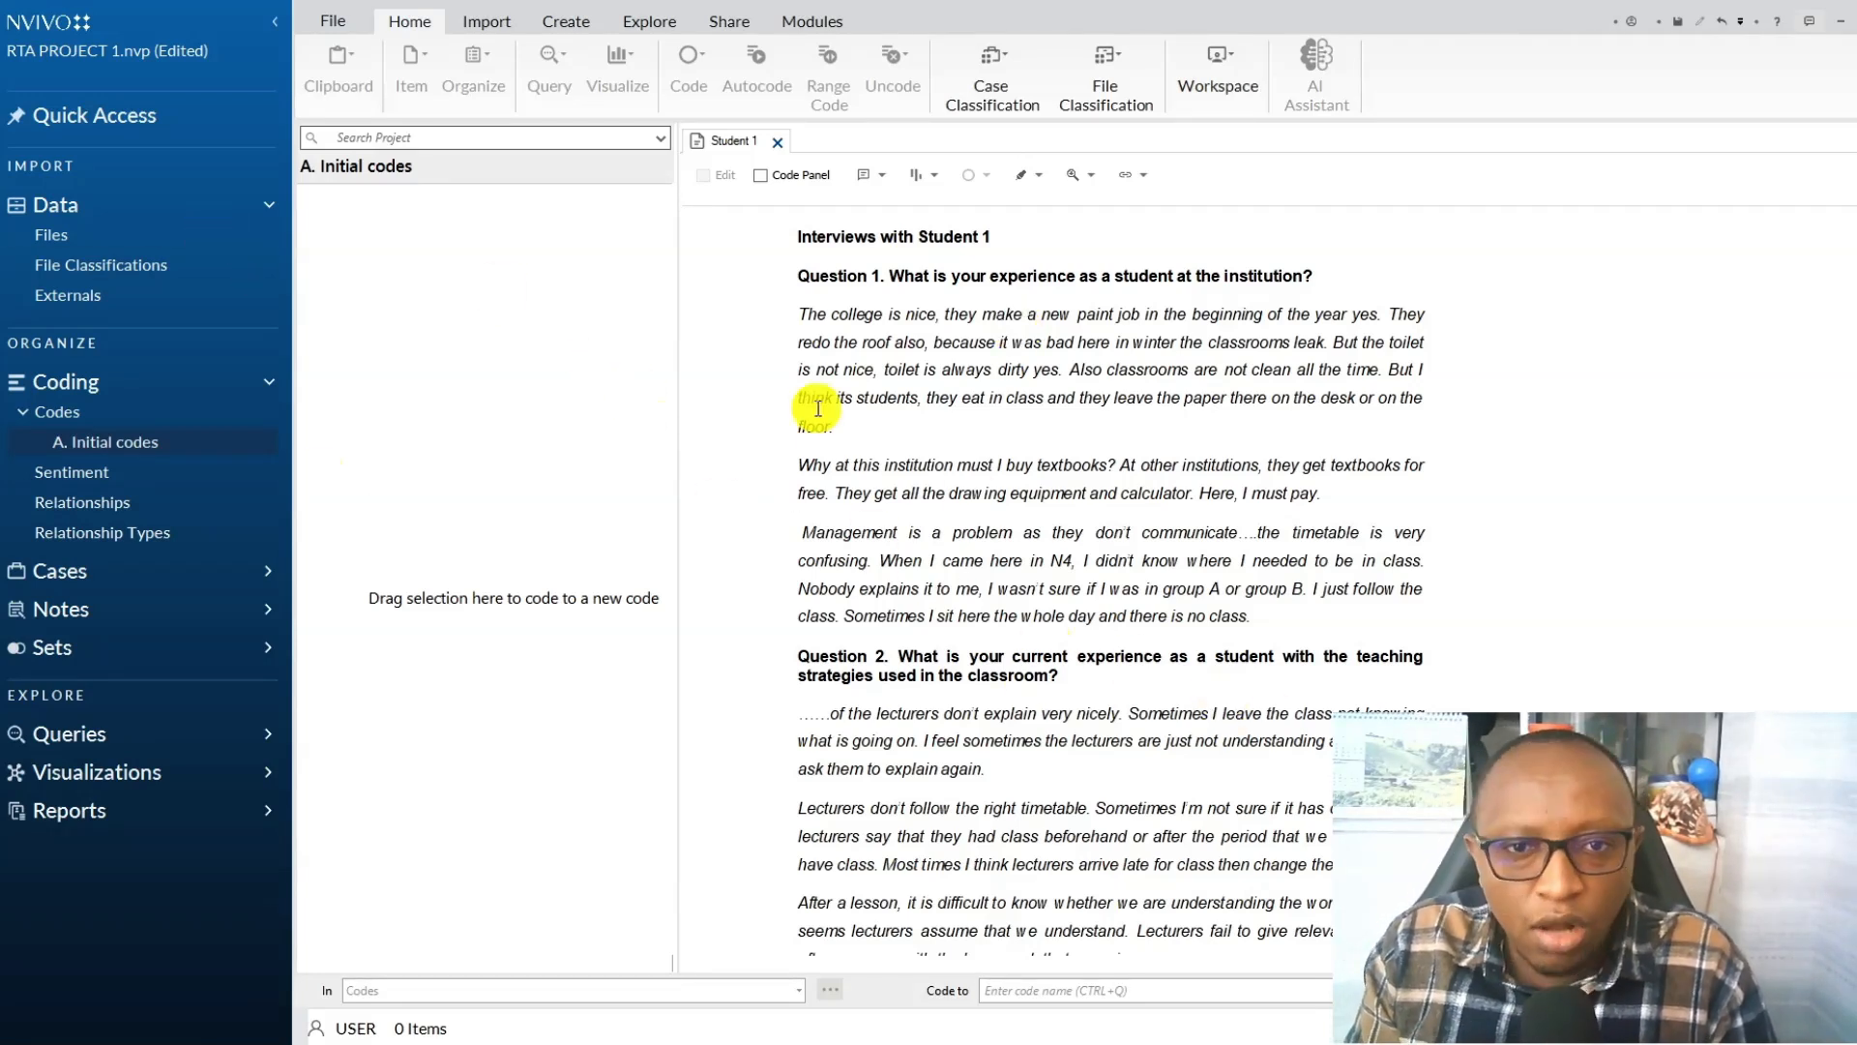
{"action": "scroll", "coordinate": [885, 419], "scroll_direction": "down", "scroll_amount": 15}
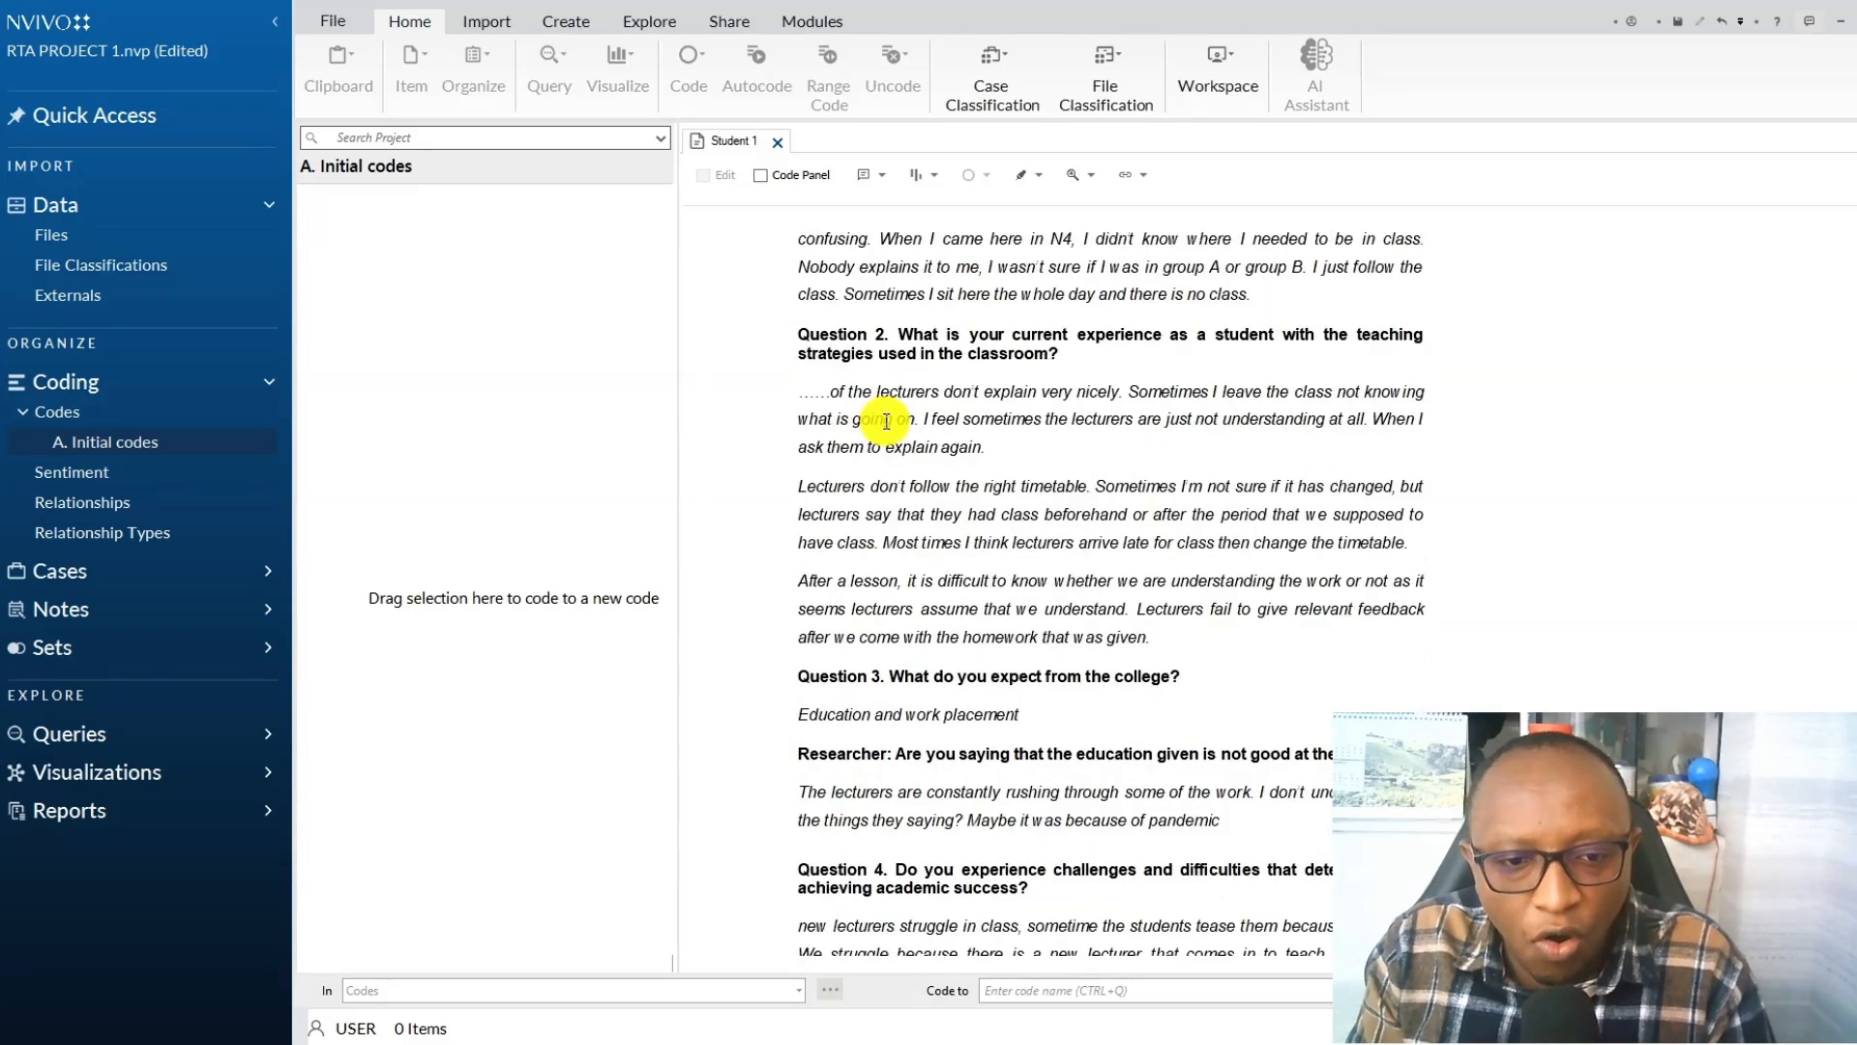
{"action": "scroll", "coordinate": [886, 422], "scroll_direction": "up", "scroll_amount": 15}
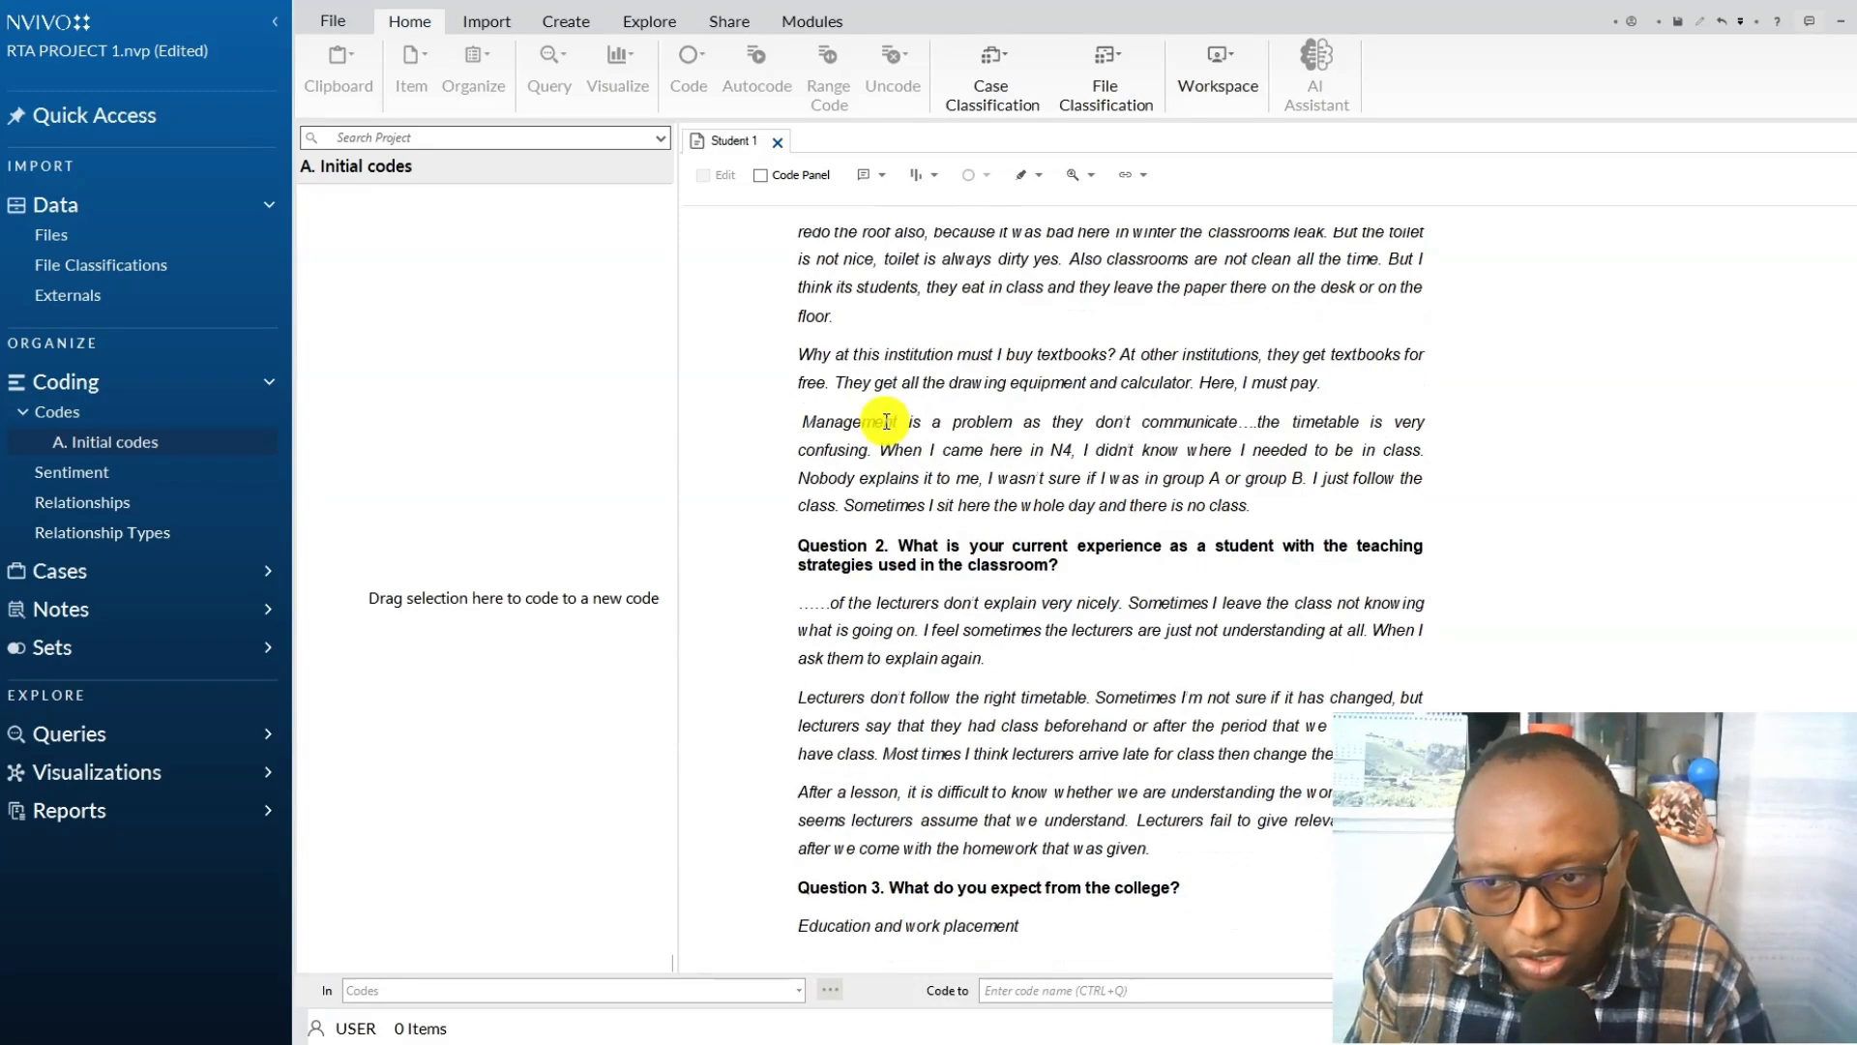
{"action": "left_click", "coordinate": [953, 274]}
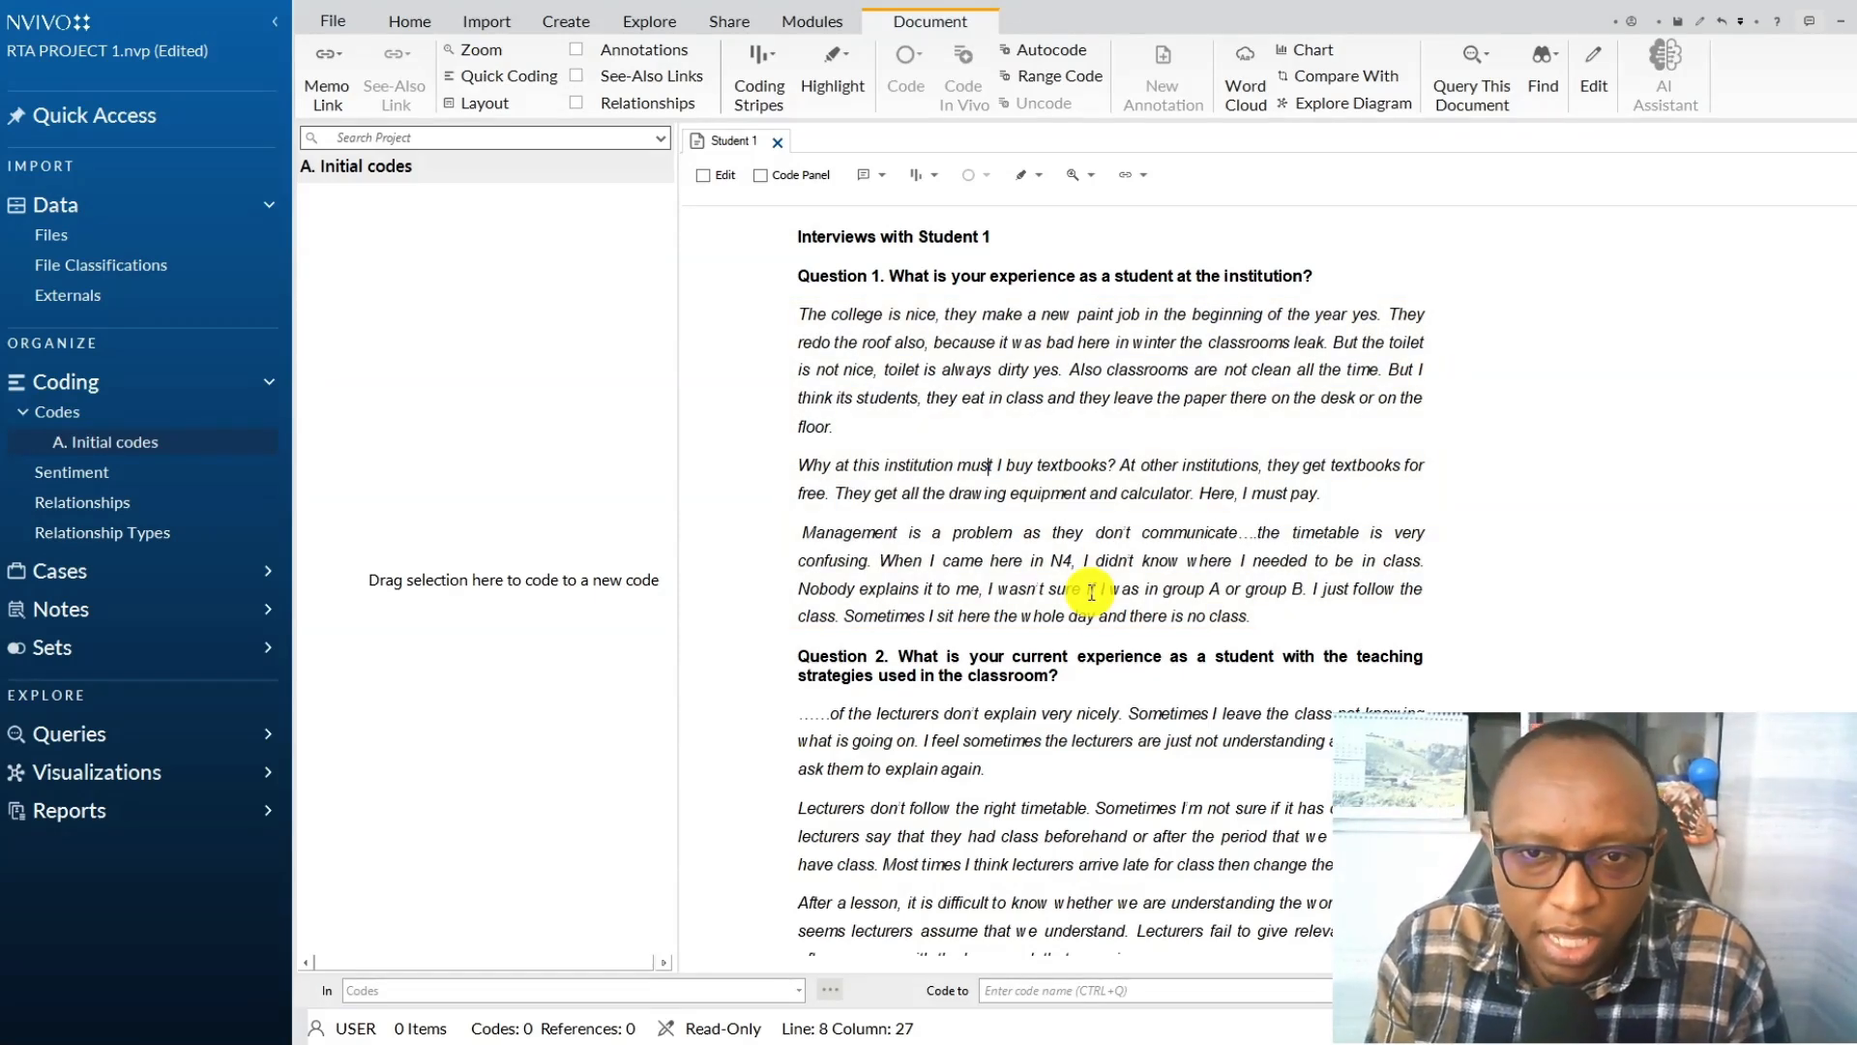
Start coding the sentence "The college is nice, they make a new paint job..." and add two new codes under A. Initial codes.
{"action": "left_click", "coordinate": [846, 312]}
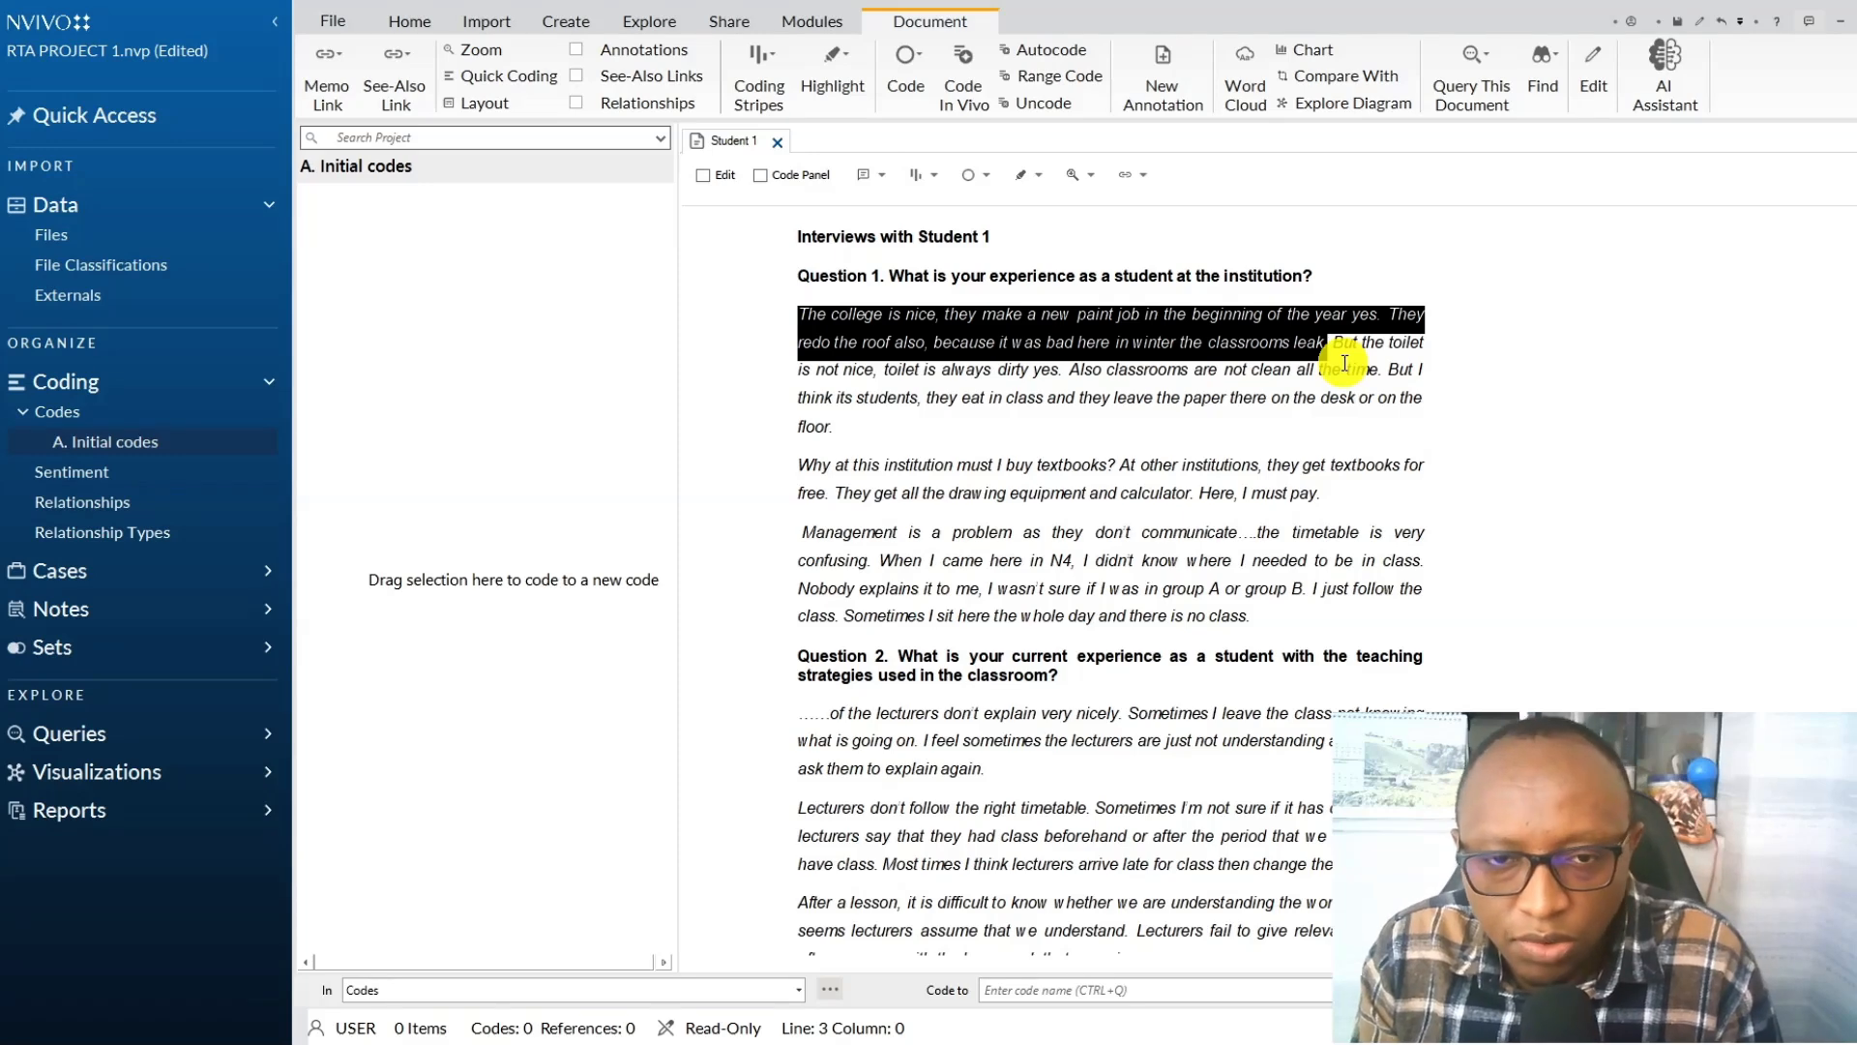
{"action": "left_click", "coordinate": [1146, 247]}
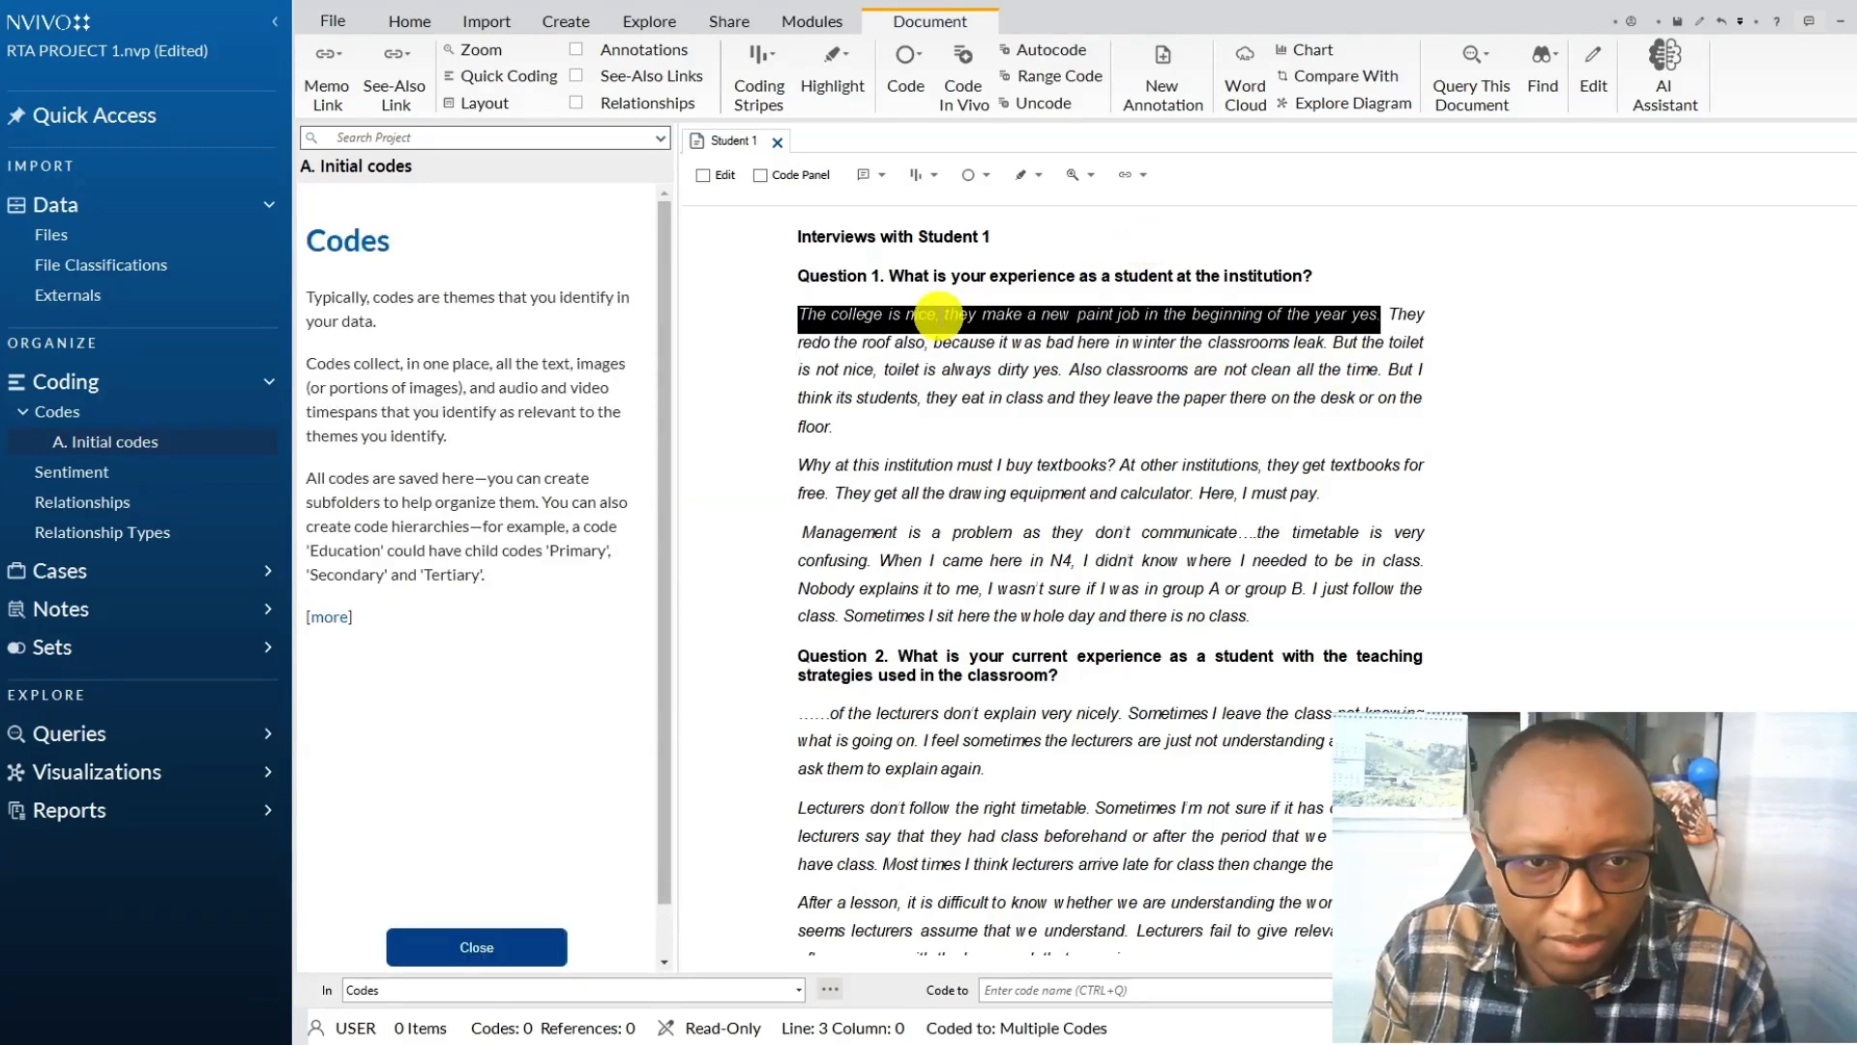
{"action": "left_click", "coordinate": [477, 947]}
{"action": "right_click", "coordinate": [957, 314]}
{"action": "left_click", "coordinate": [1025, 325]}
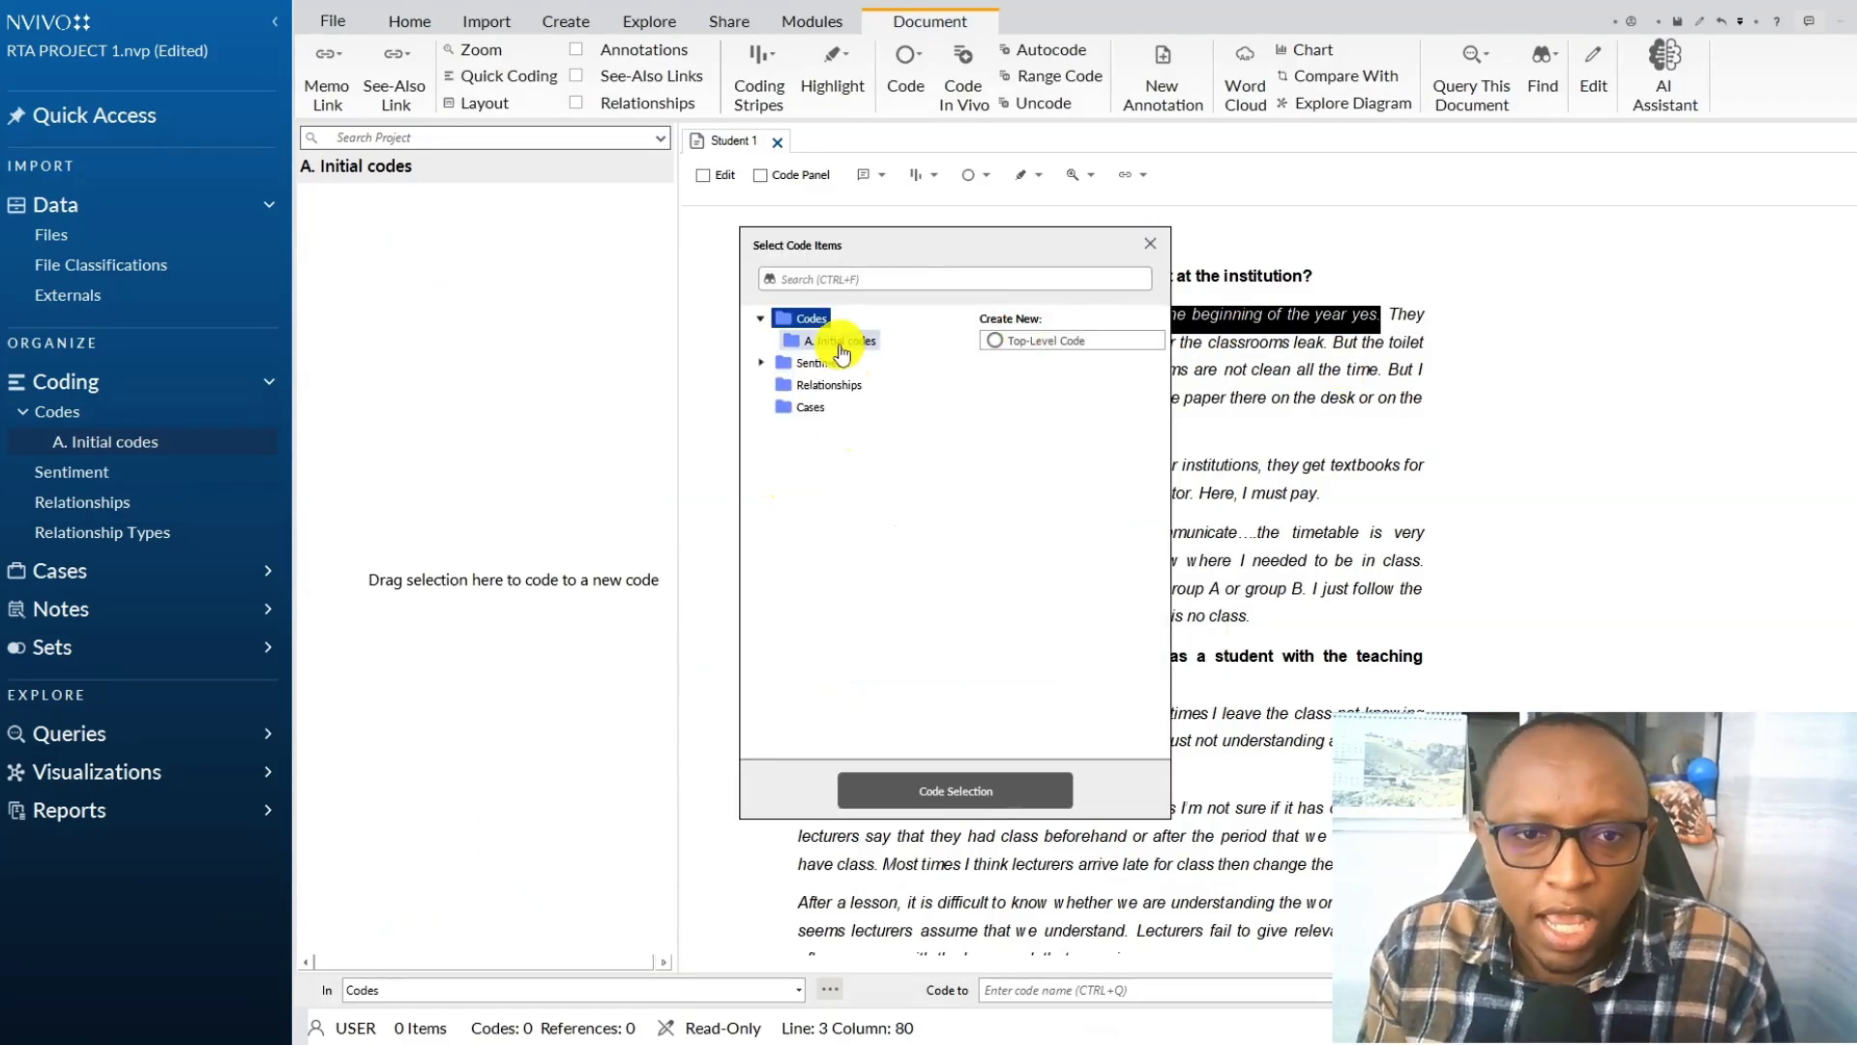
{"action": "left_click", "coordinate": [840, 350]}
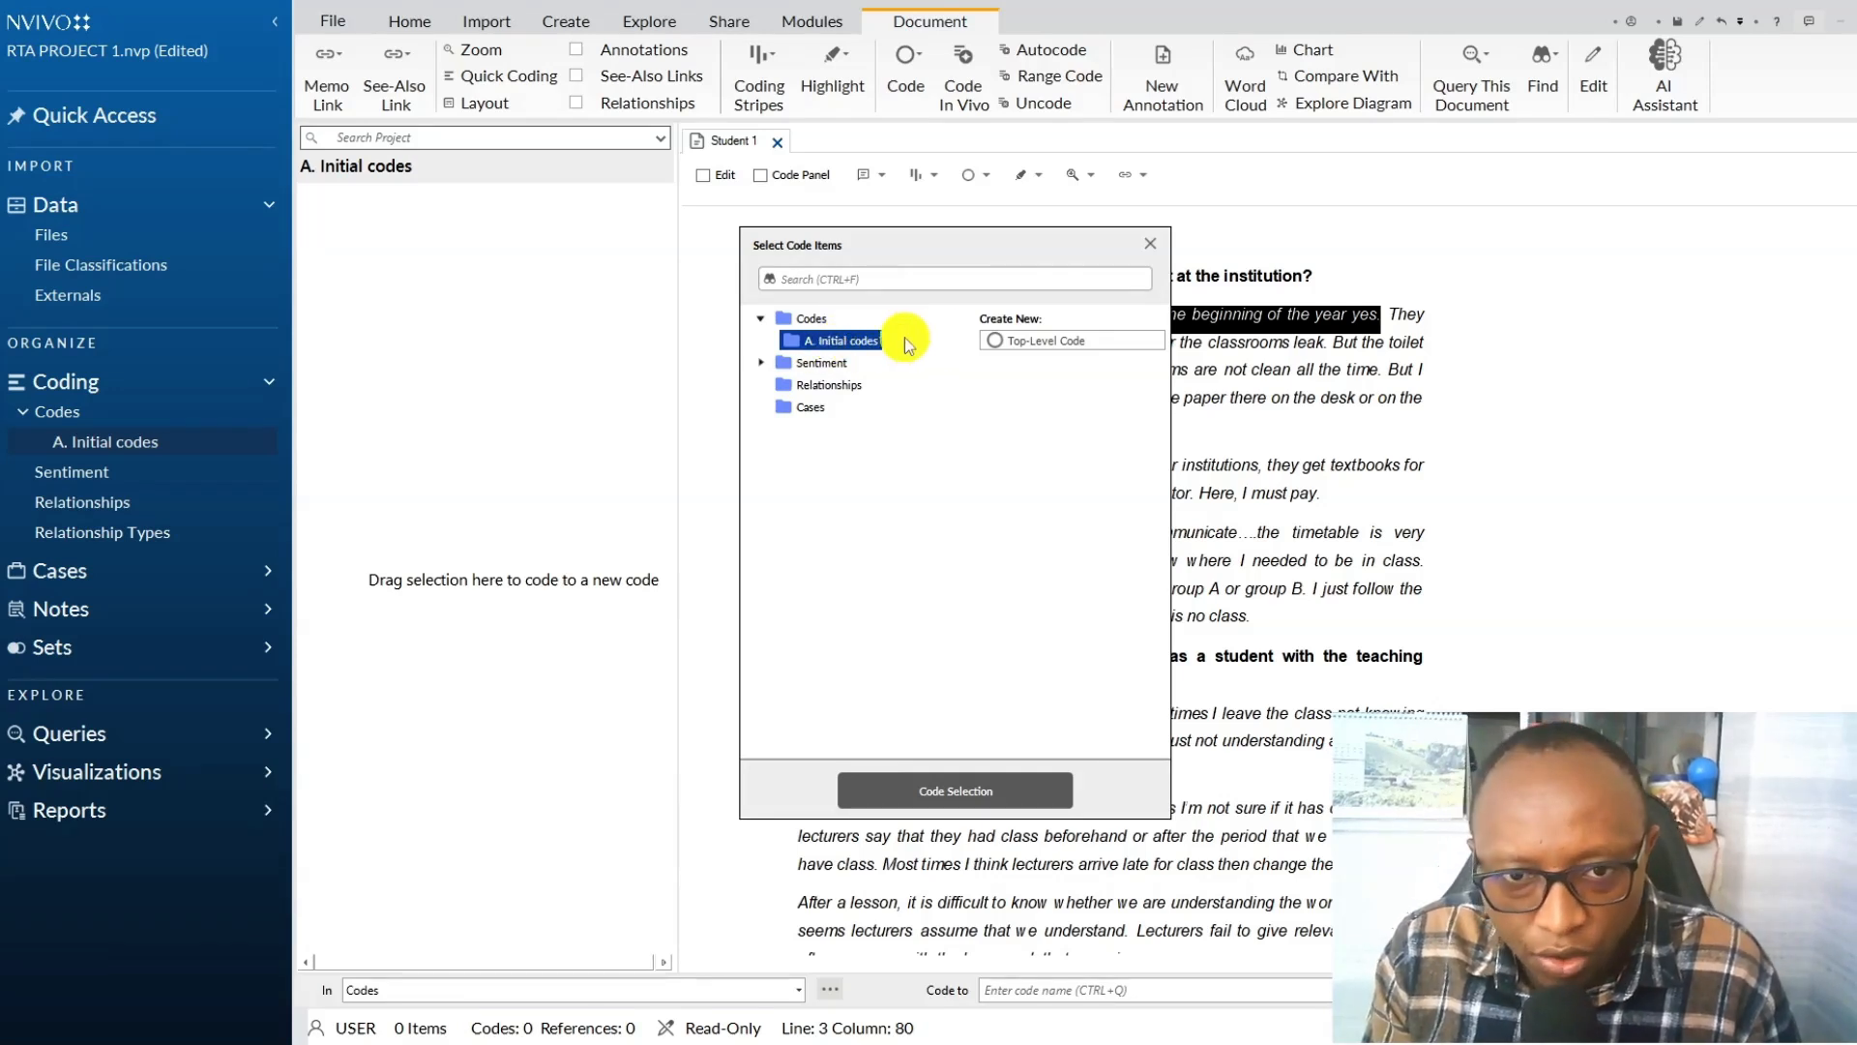
{"action": "left_click", "coordinate": [996, 339]}
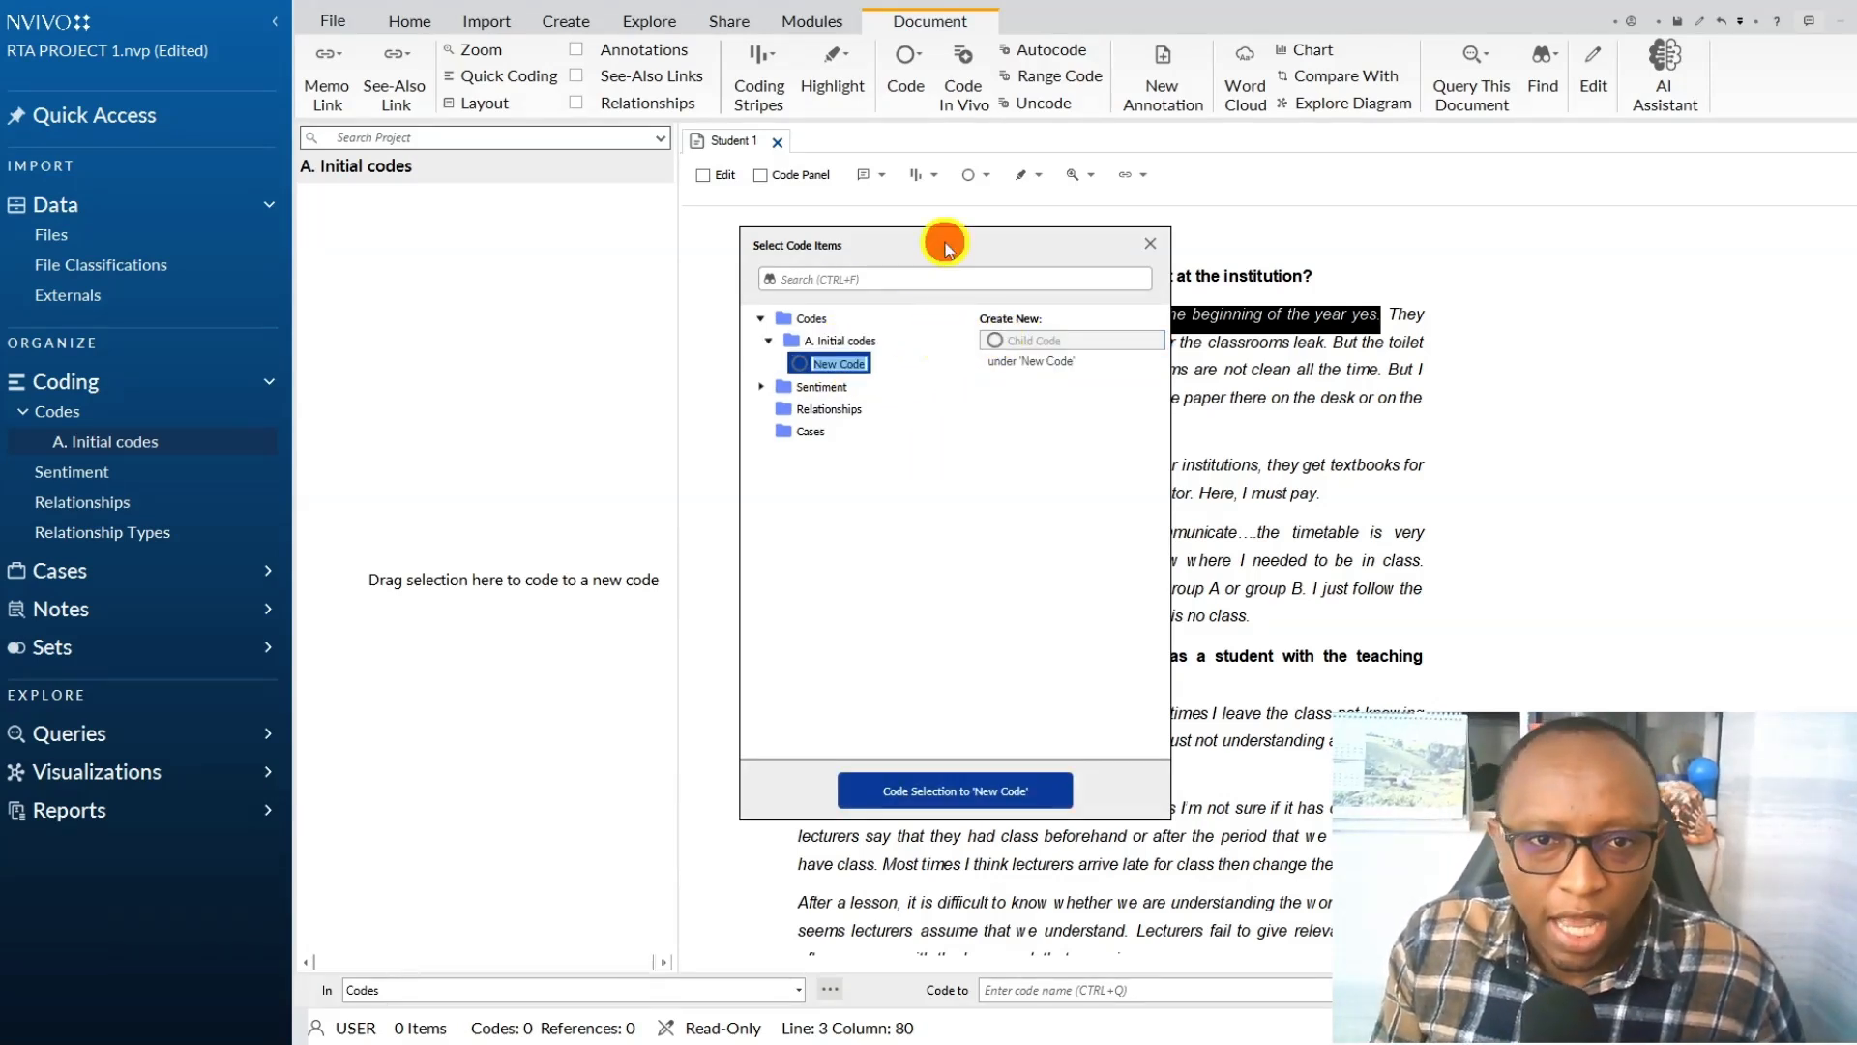
{"action": "left_click_drag", "start_coordinate": [944, 238], "coordinate": [949, 416]}
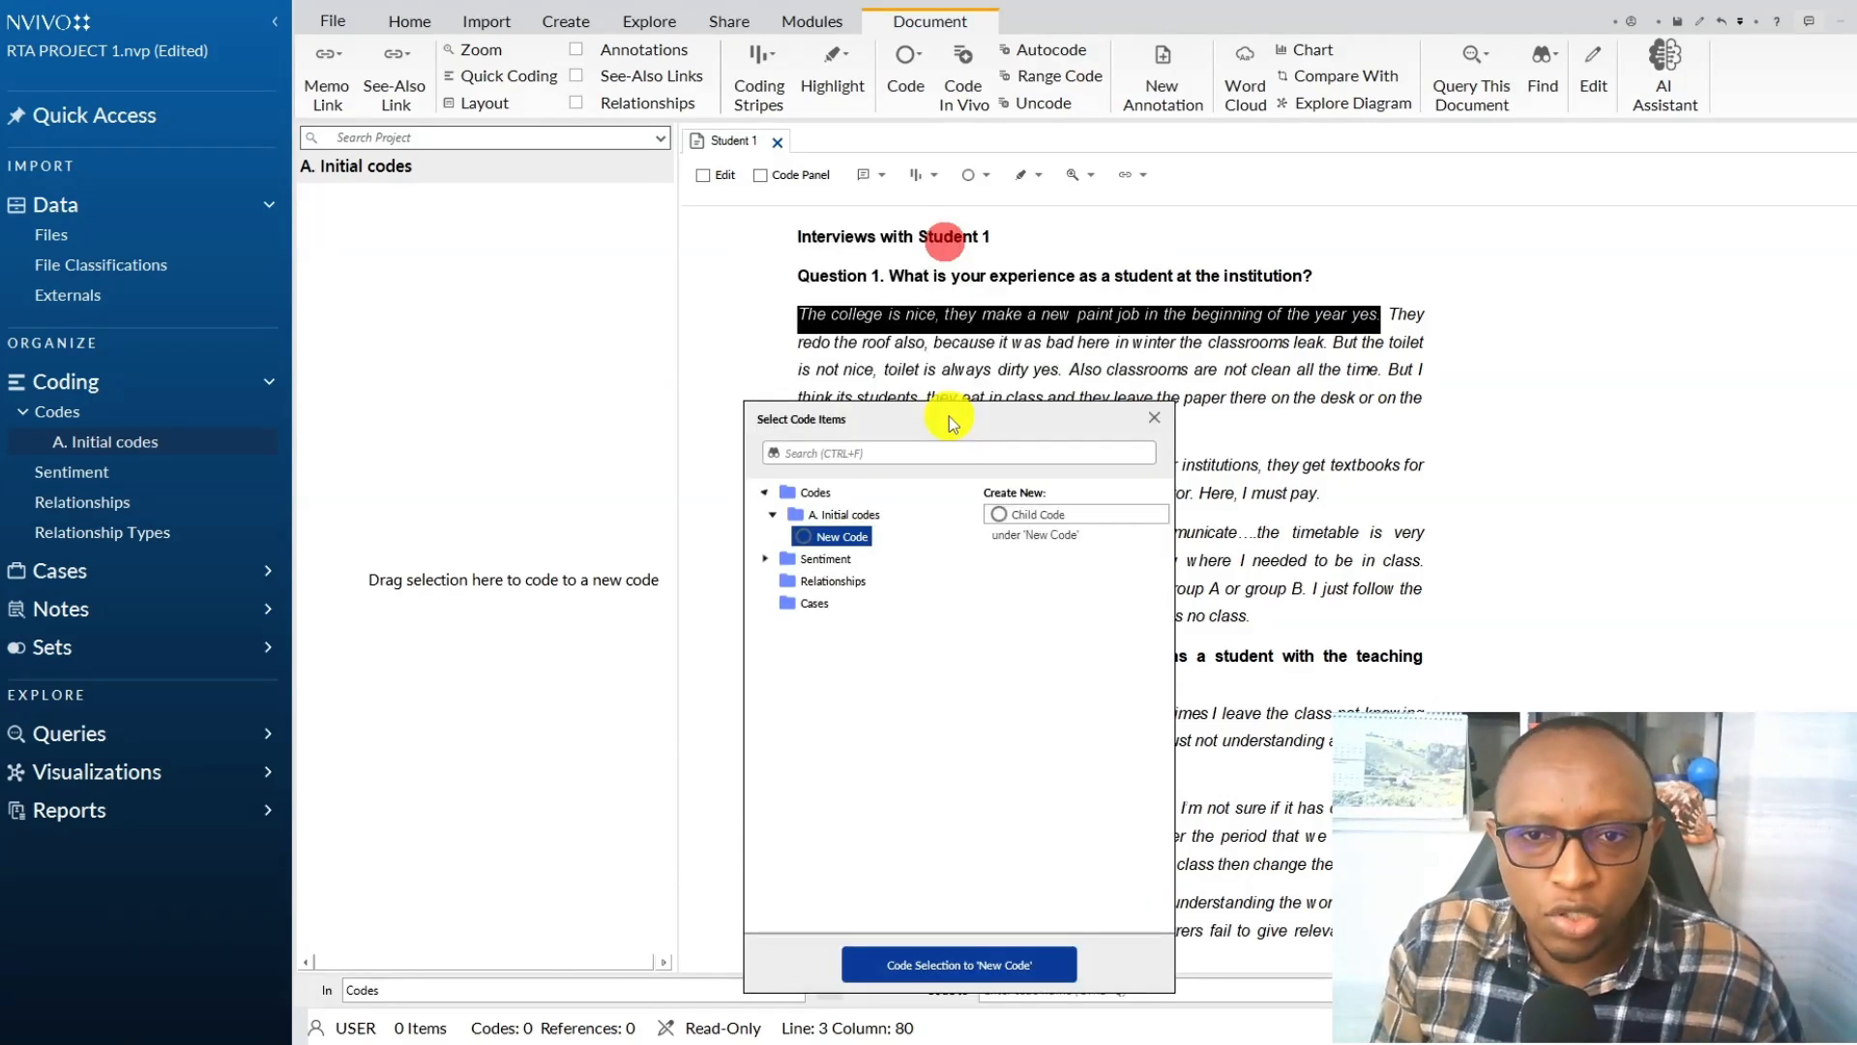
{"action": "left_click", "coordinate": [999, 514]}
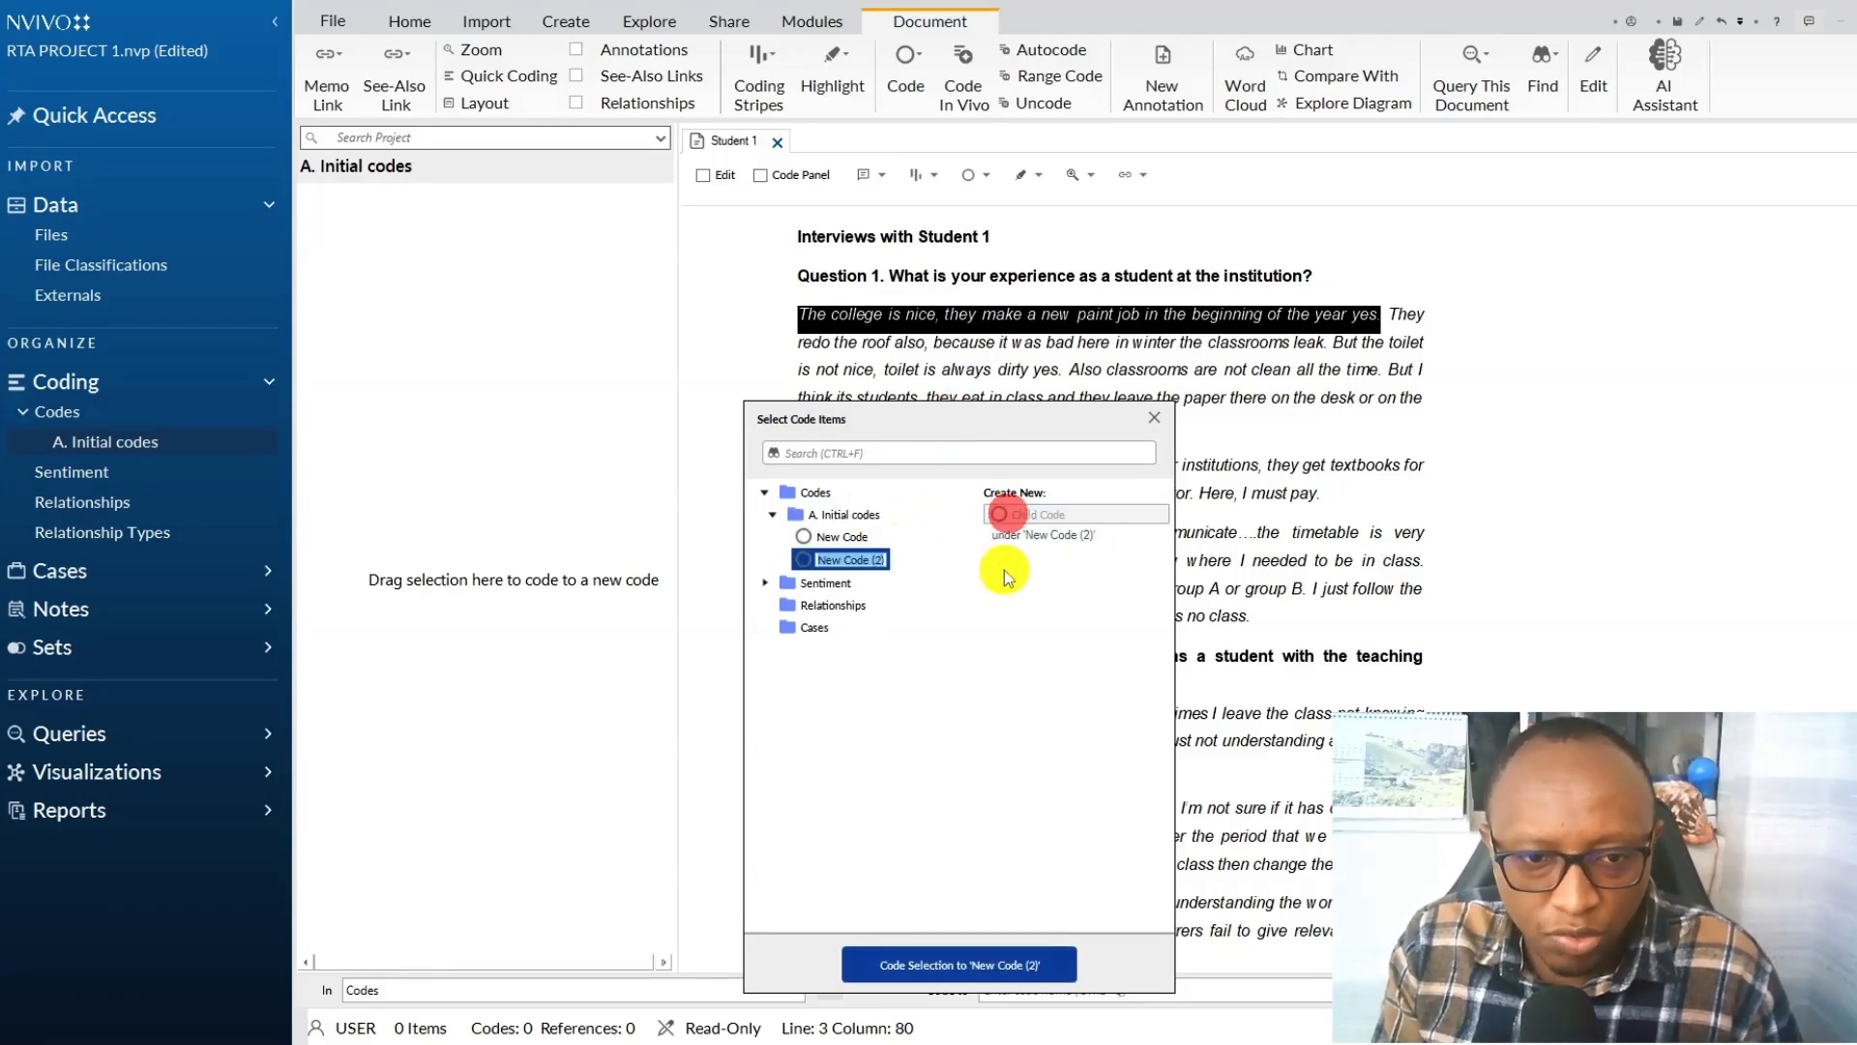
Name the second new code "Repainted classrooms" and code the selected sentence to it.
{"action": "type", "text": "Repiante"}
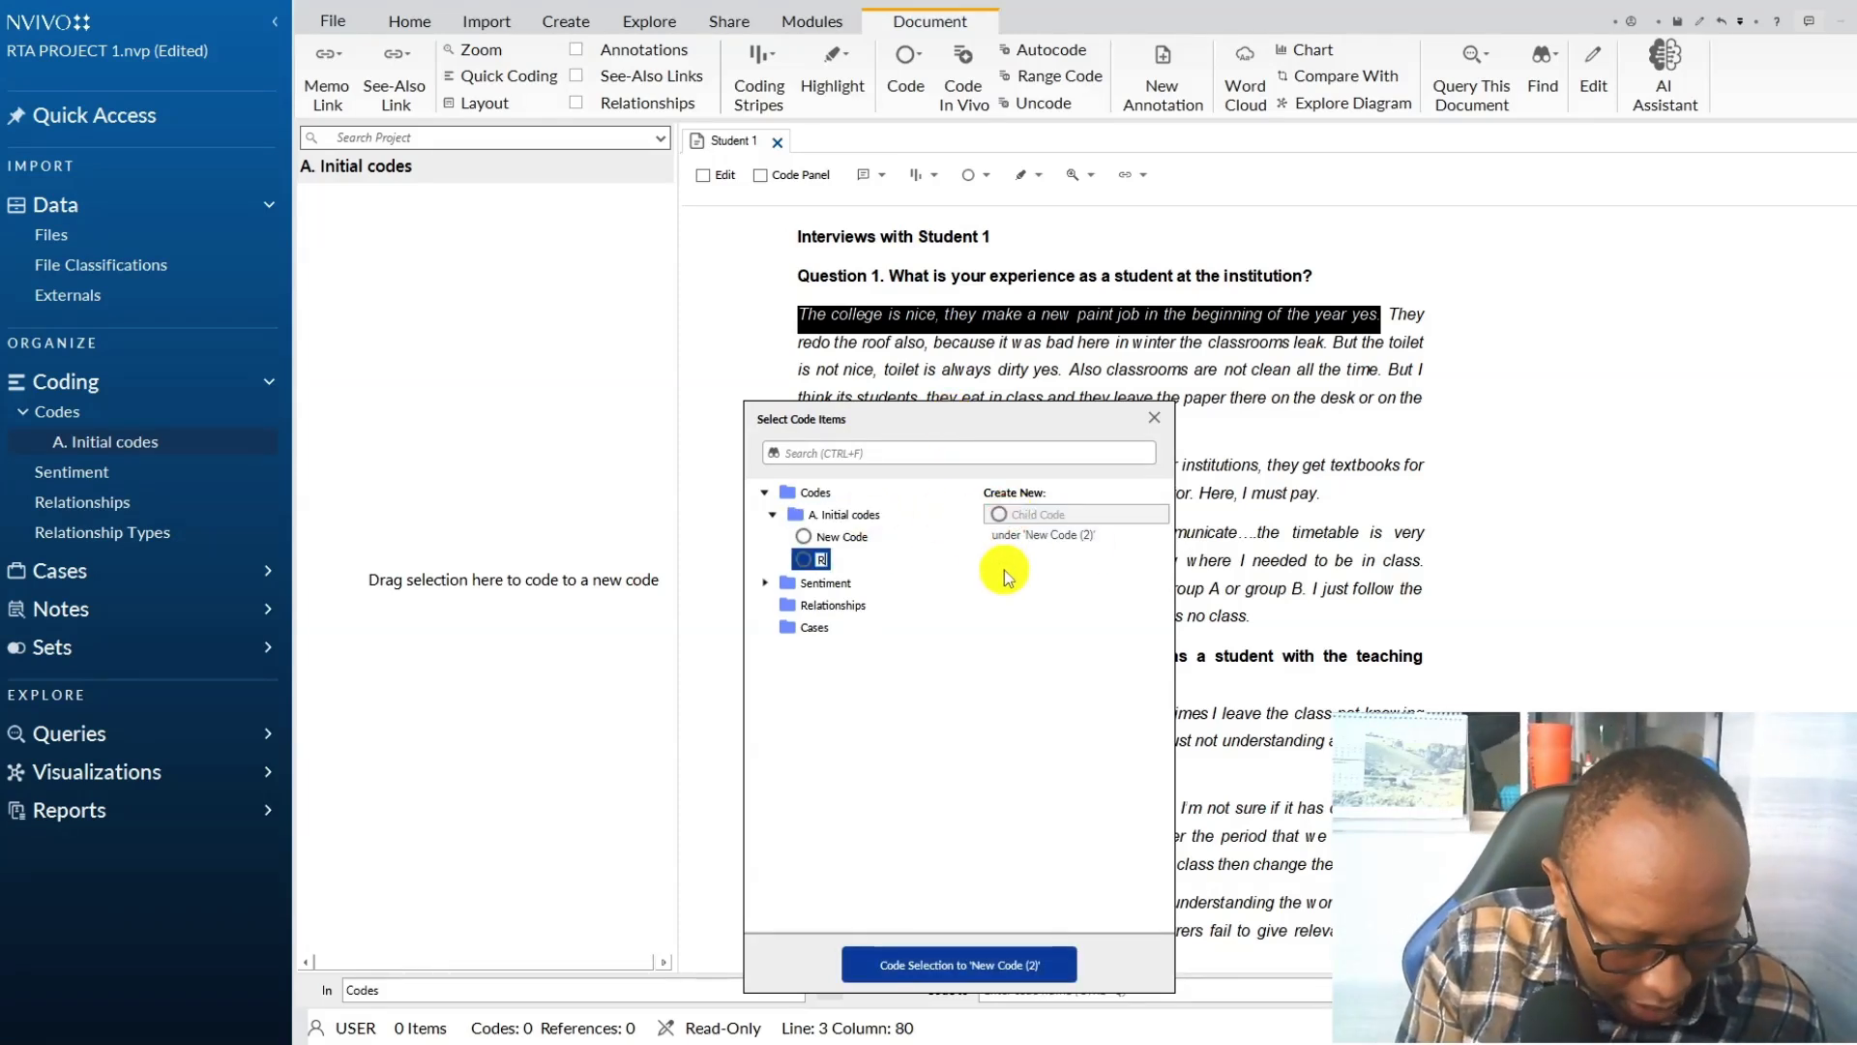
{"action": "key", "text": "BackSpace"}
{"action": "key", "text": "BackSpace"}
{"action": "key", "text": "BackSpace"}
{"action": "key", "text": "BackSpace"}
{"action": "key", "text": "BackSpace"}
{"action": "type", "text": "ainted call"}
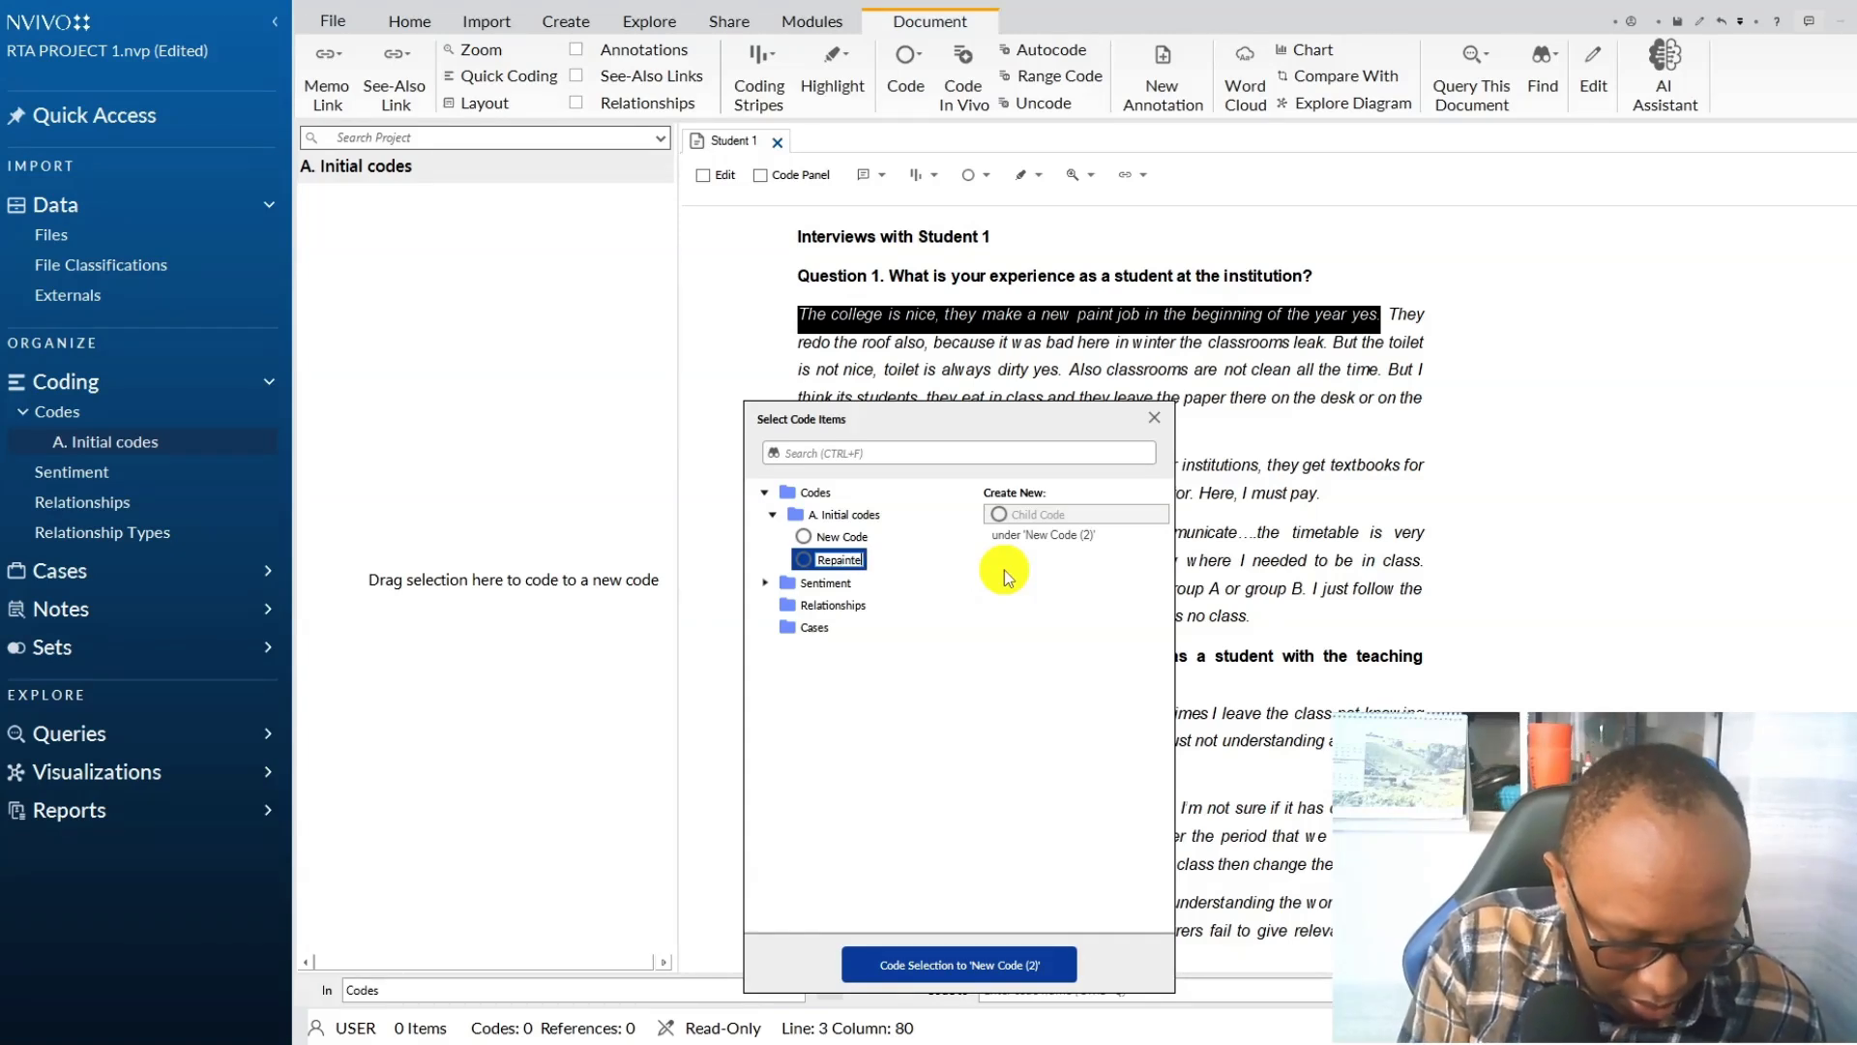
{"action": "key", "text": "BackSpace"}
{"action": "key", "text": "BackSpace"}
{"action": "type", "text": "lasroom"}
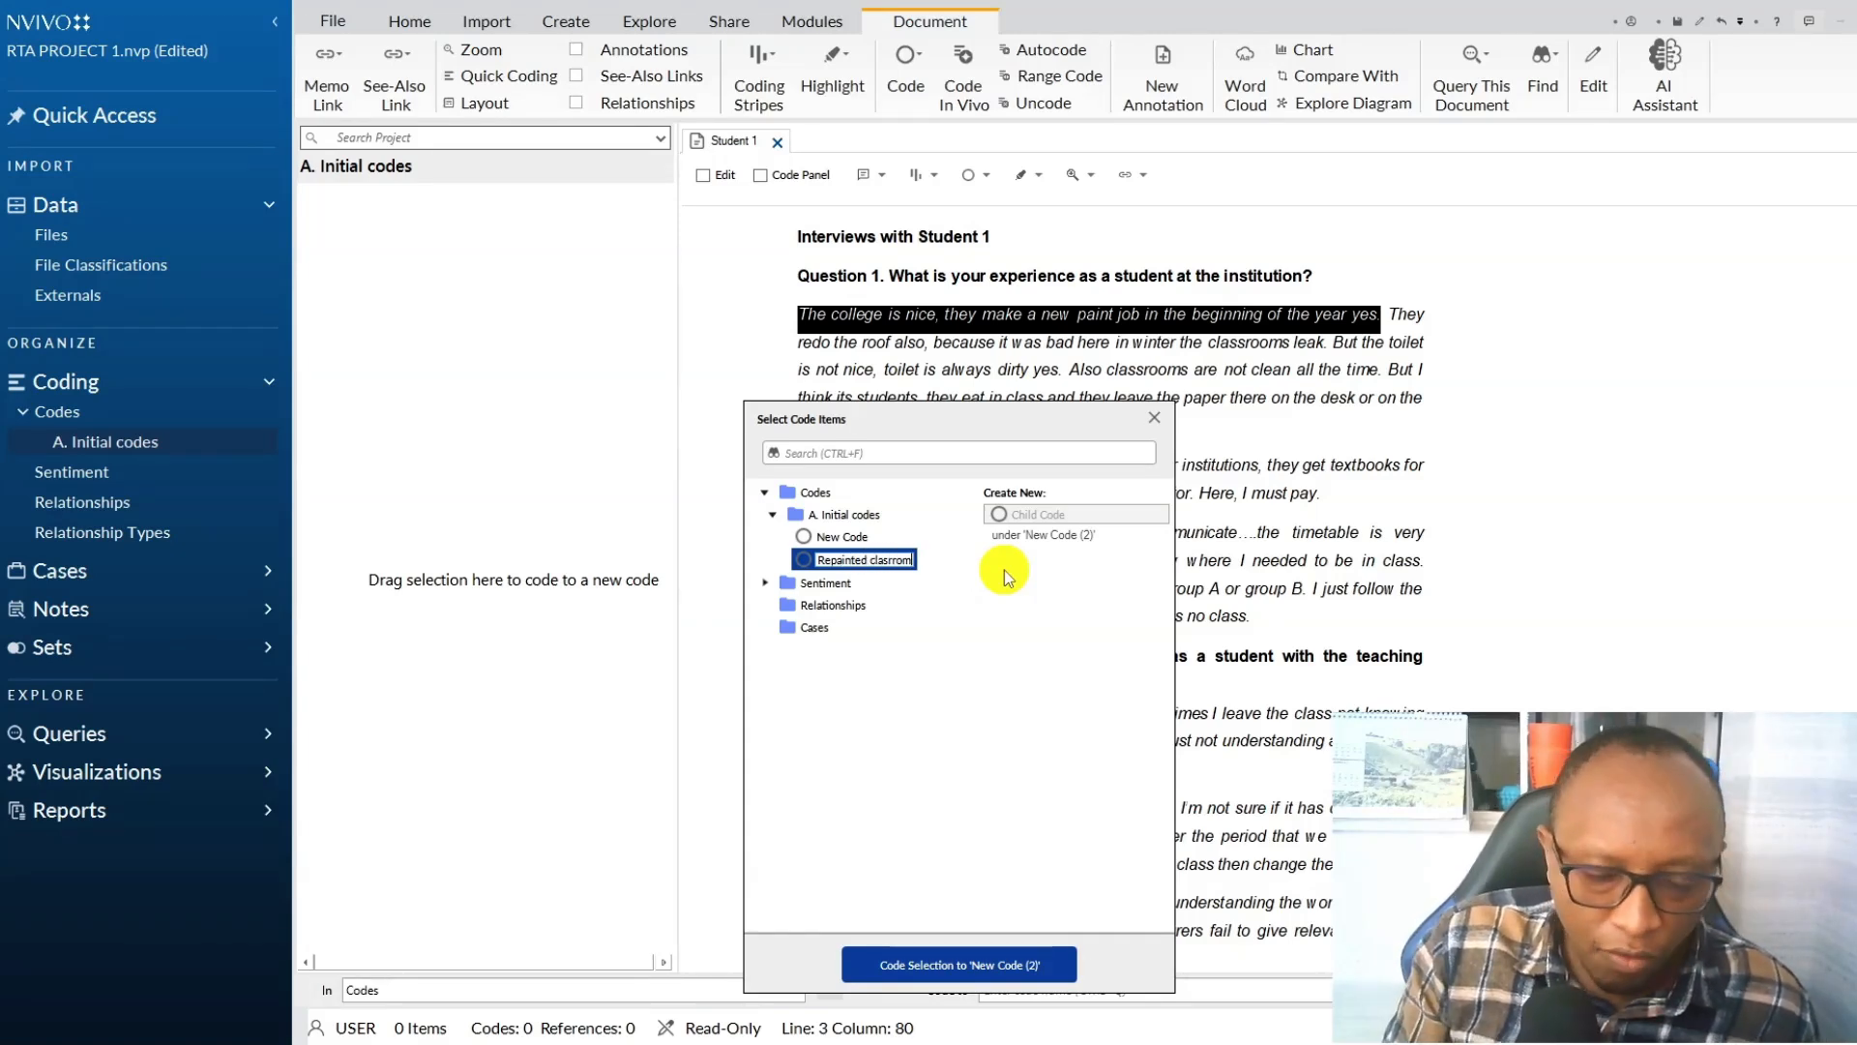
{"action": "key", "text": "BackSpace"}
{"action": "key", "text": "BackSpace"}
{"action": "key", "text": "BackSpace"}
{"action": "key", "text": "BackSpace"}
{"action": "type", "text": "srooms"}
{"action": "left_click", "coordinate": [980, 953]}
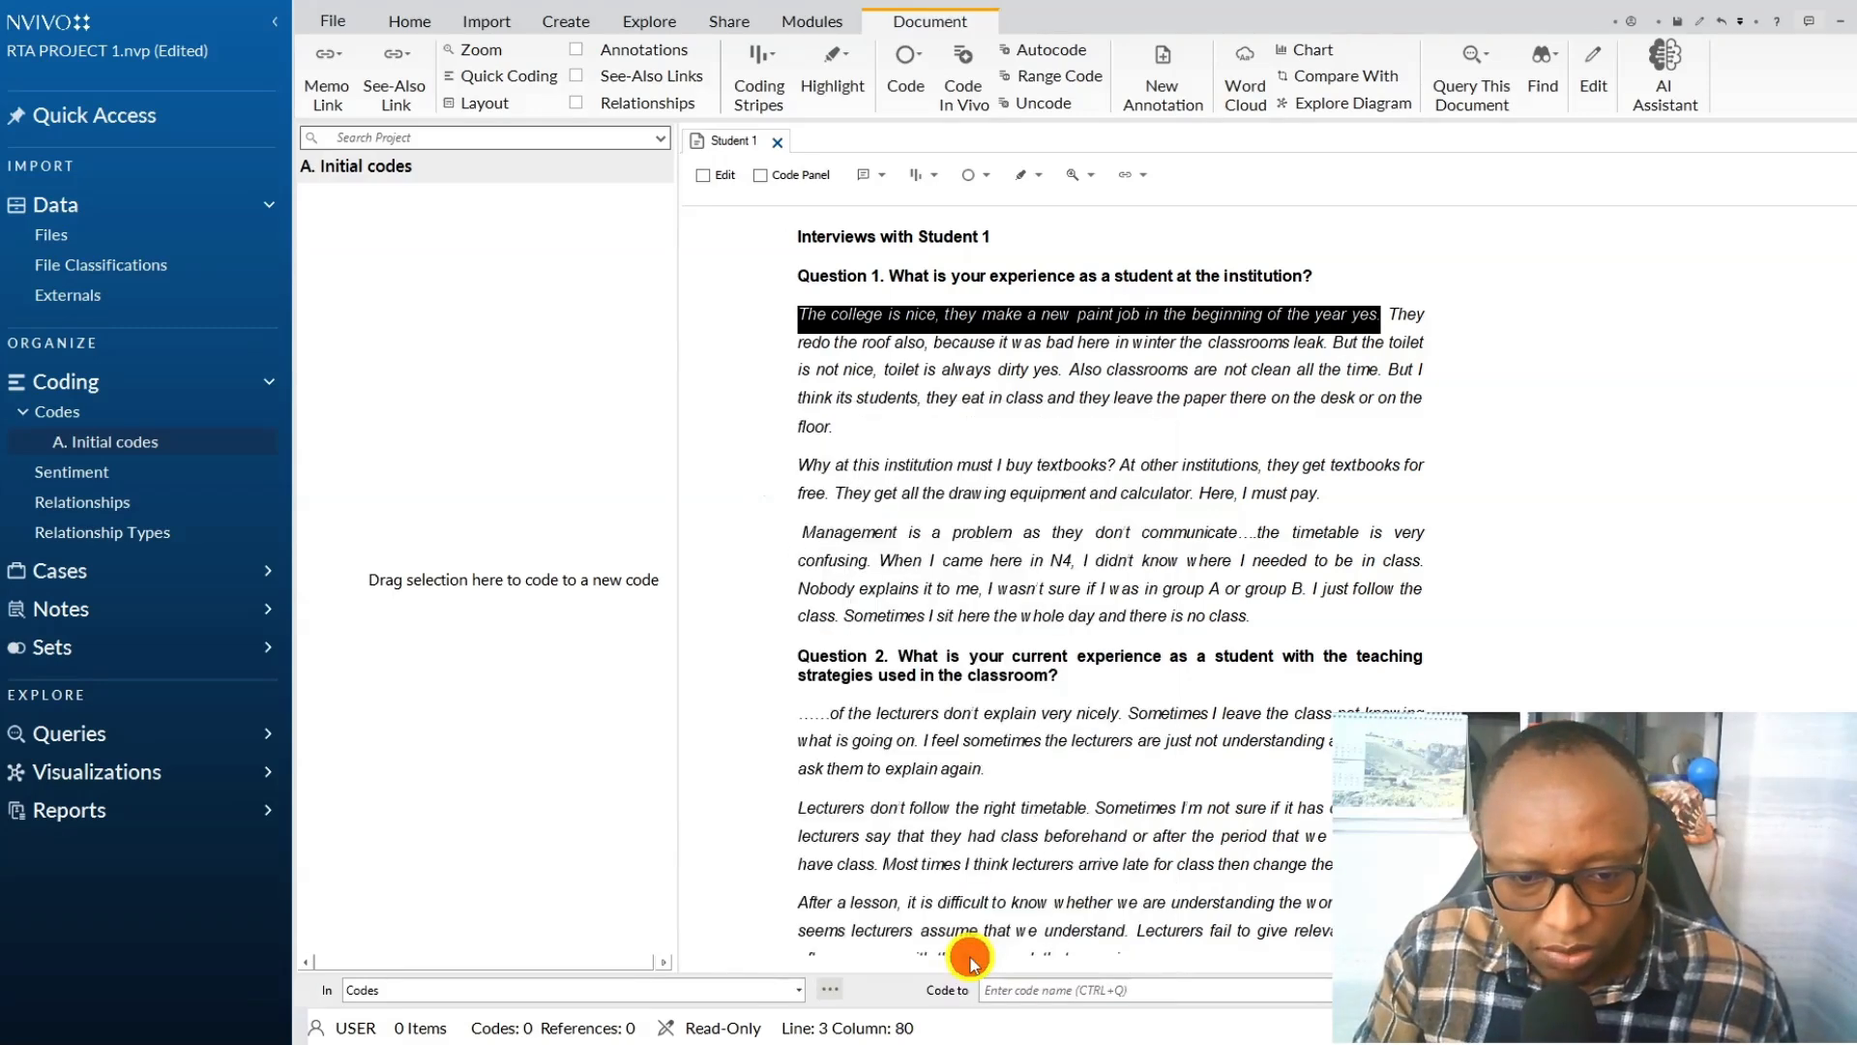
Delete the unused "New Code" from the A. Initial codes folder.
{"action": "left_click", "coordinate": [437, 232]}
{"action": "key", "text": "Delete"}
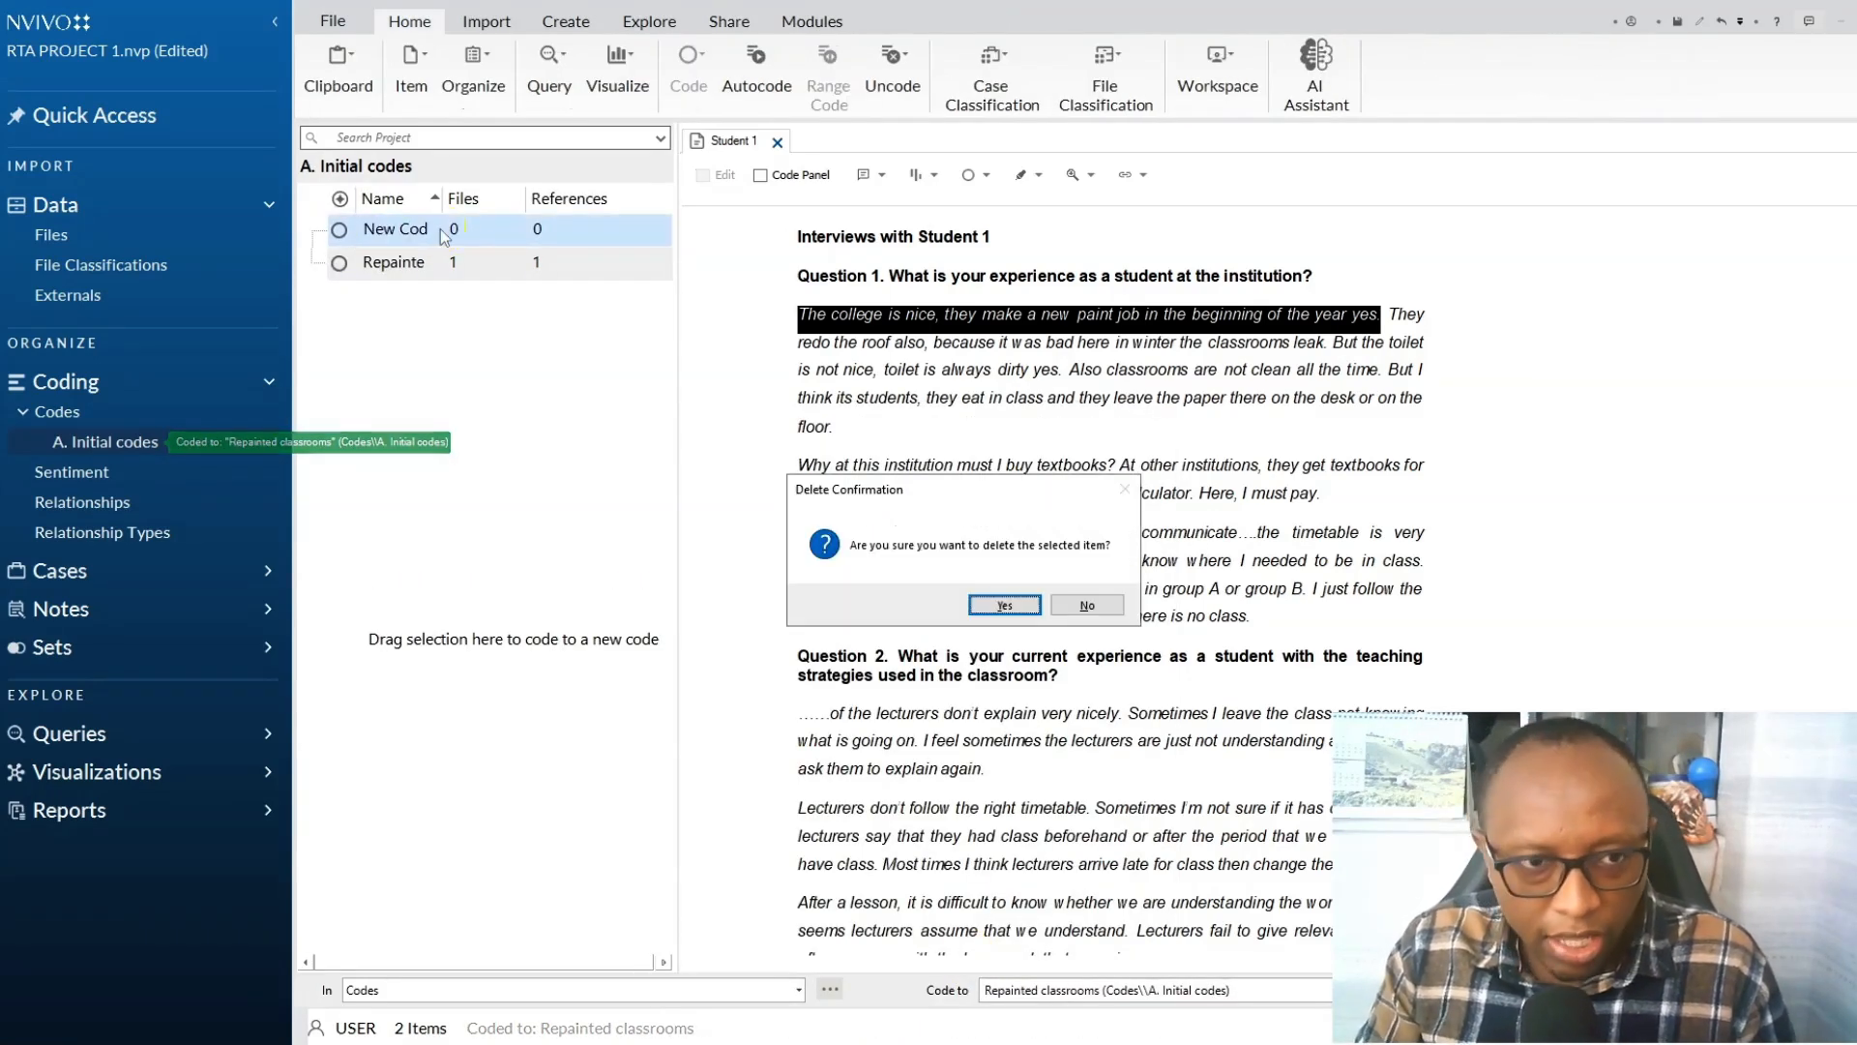
{"action": "left_click", "coordinate": [1006, 615]}
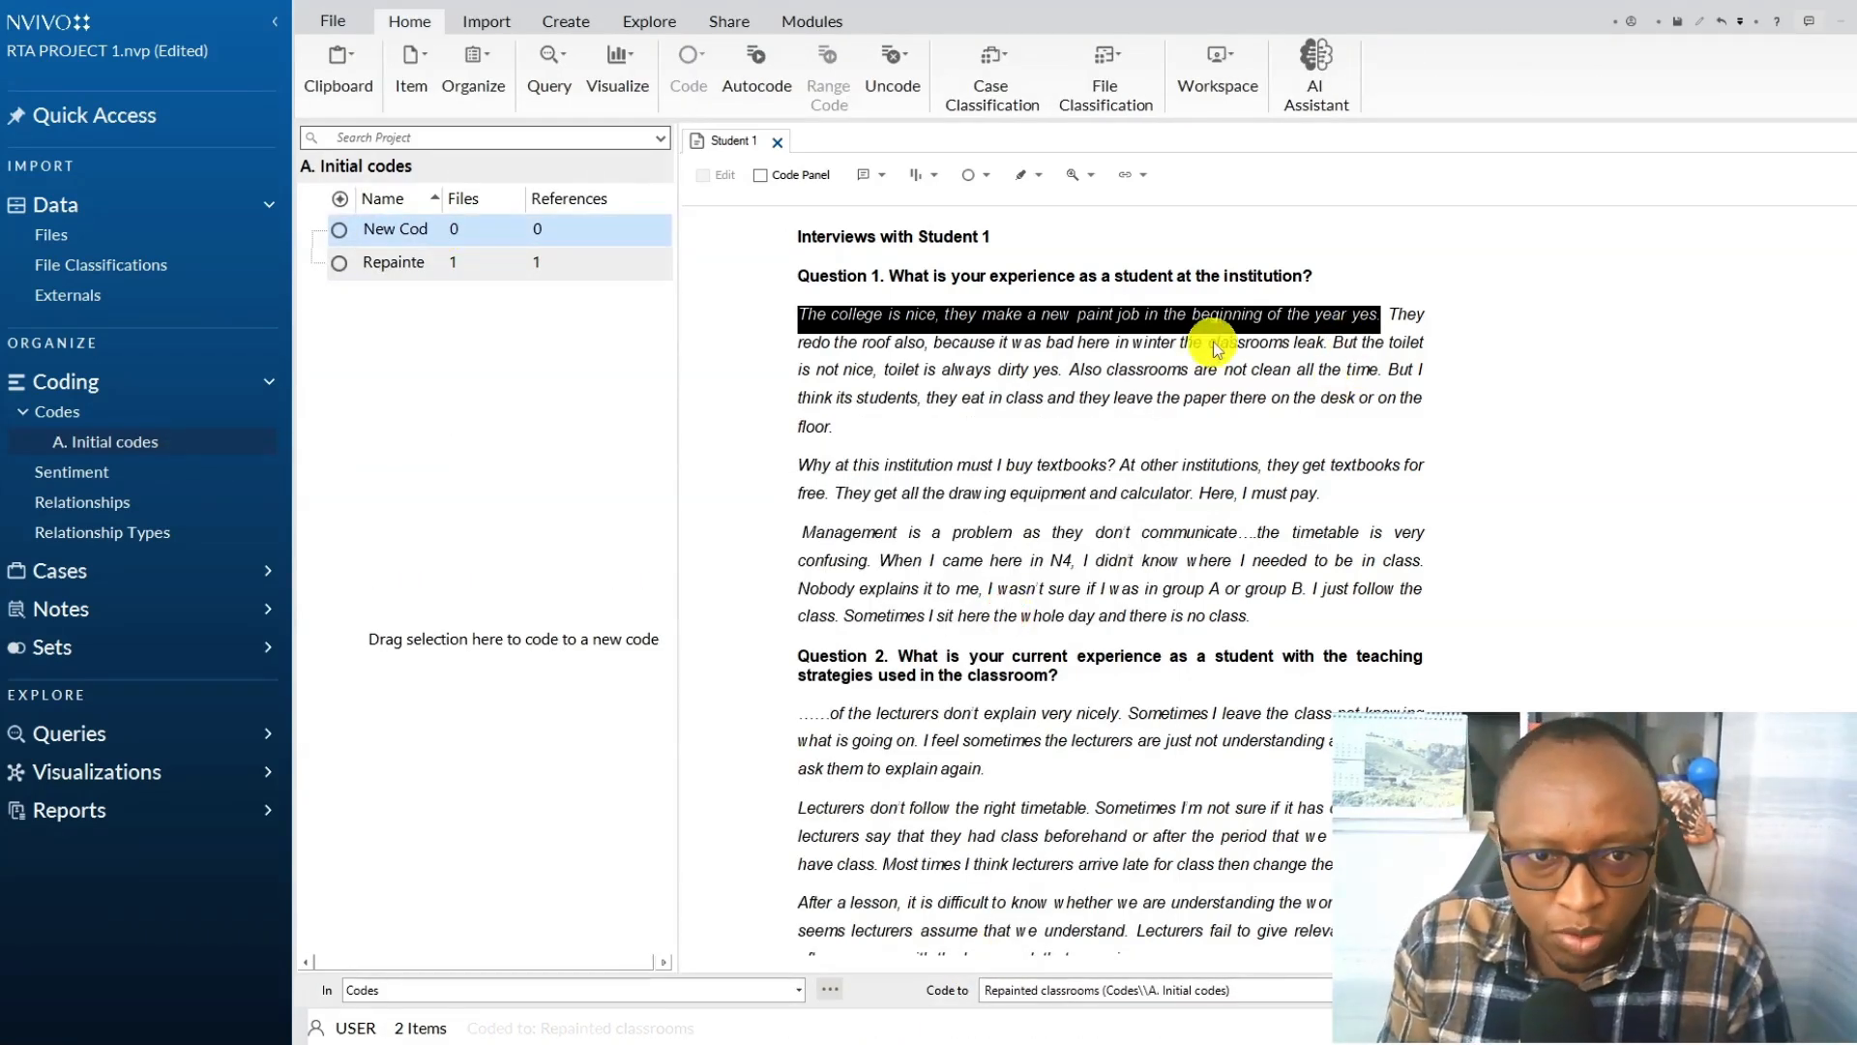
Code the sentence "They redo the roof also, because it was bad here in winter..." to a new code "Redone roof" under A. Initial codes.
{"action": "left_click", "coordinate": [1317, 333]}
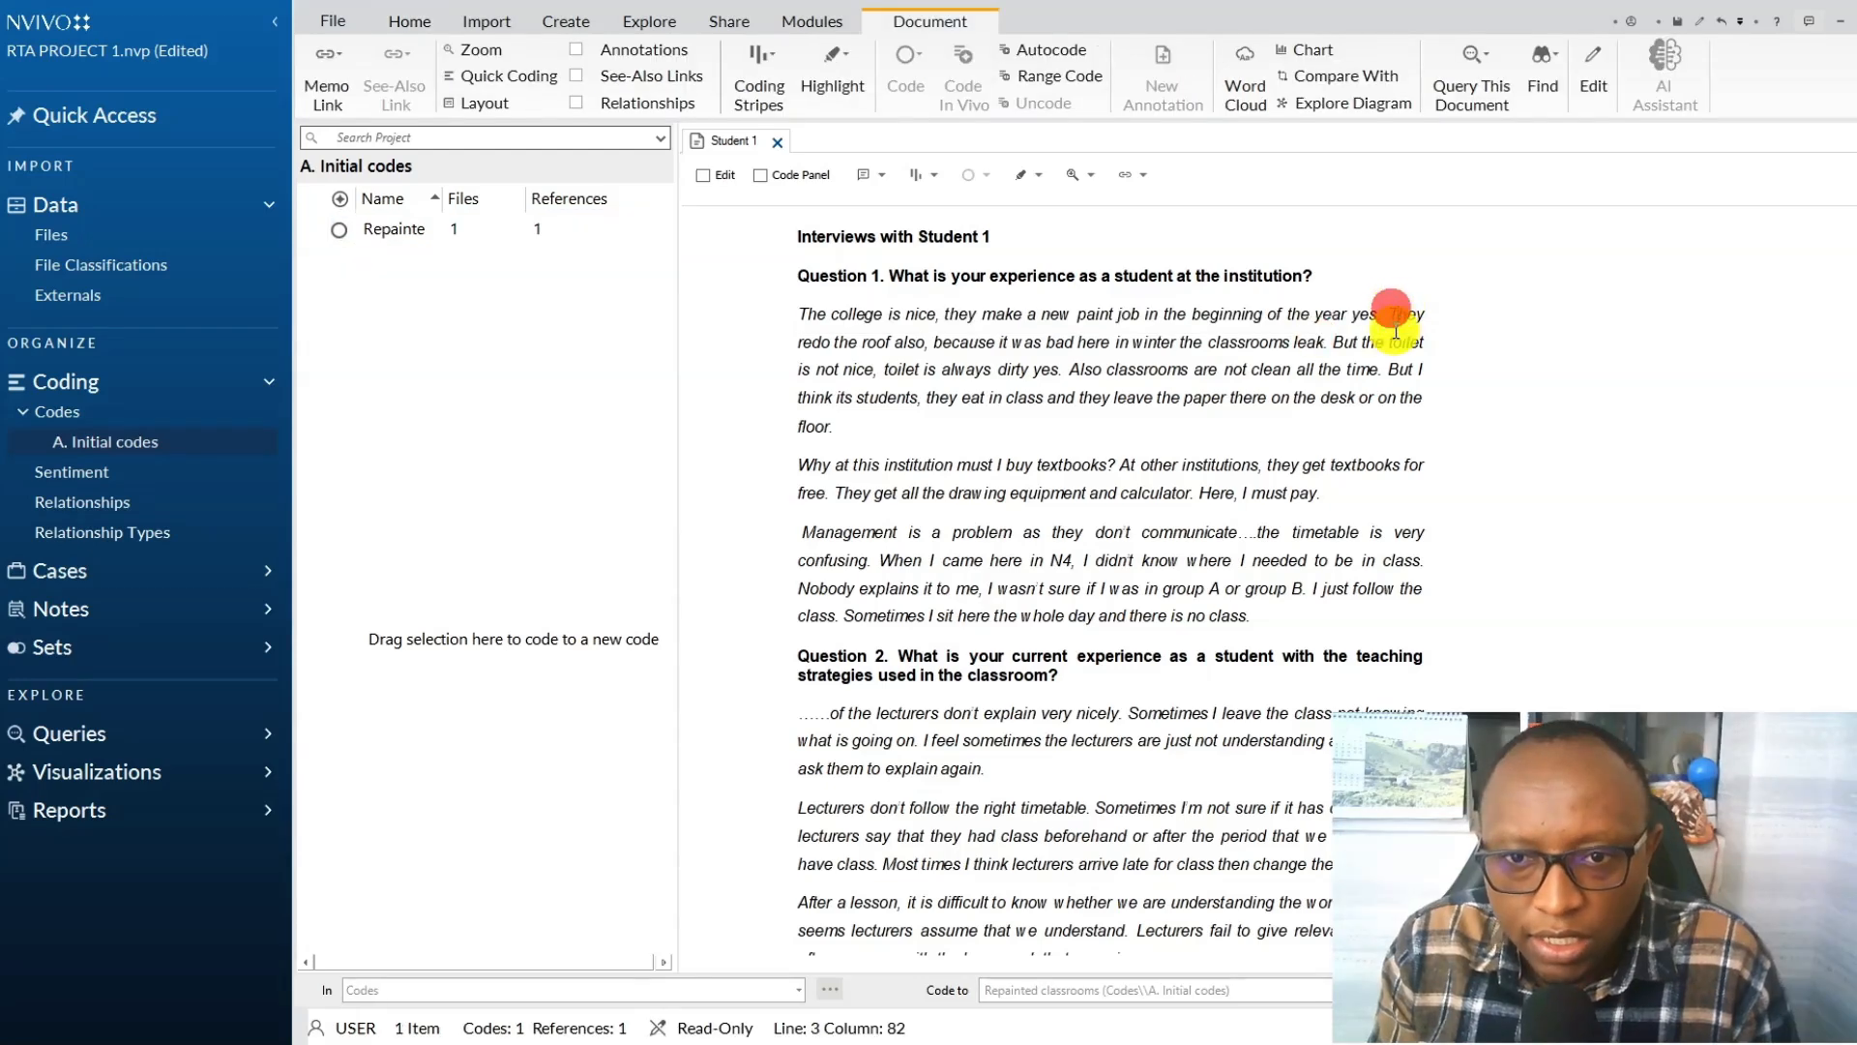
{"action": "left_click", "coordinate": [1391, 312], "text": "shift"}
{"action": "right_click", "coordinate": [1158, 353]}
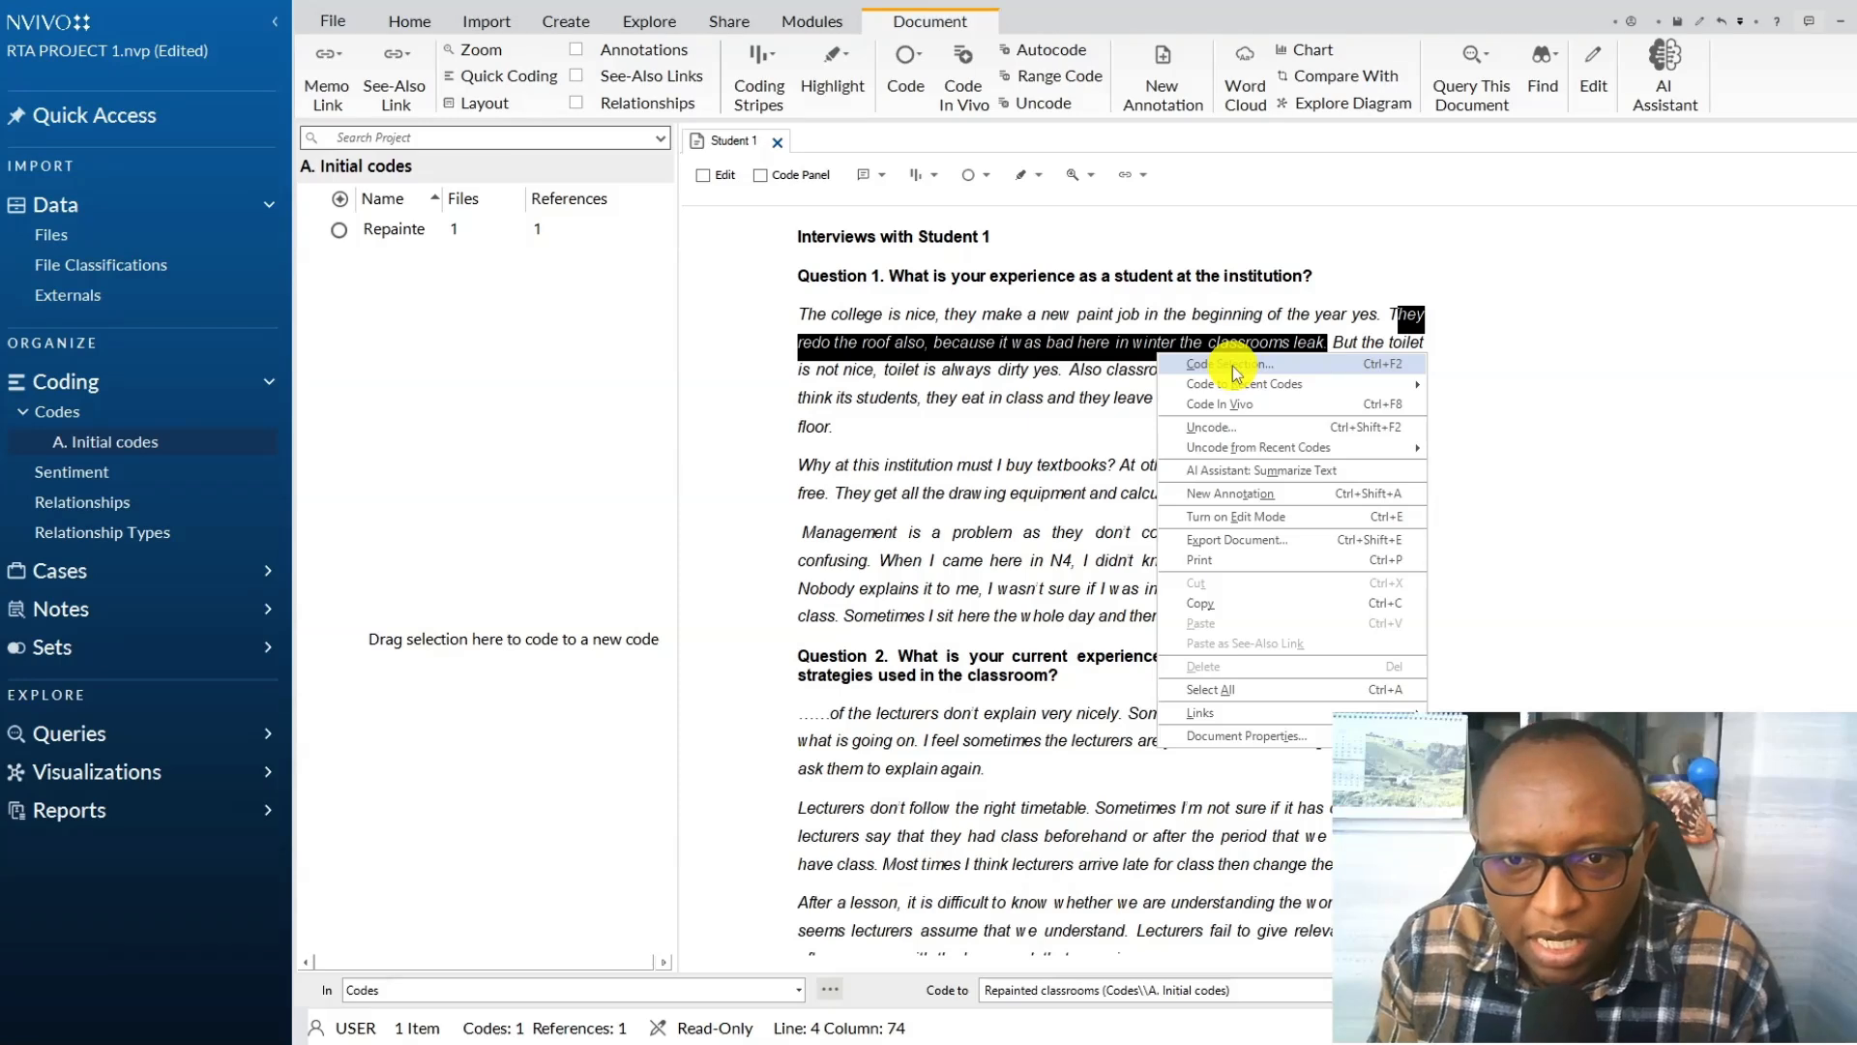
{"action": "left_click", "coordinate": [1361, 320]}
{"action": "left_click_drag", "start_coordinate": [1387, 312], "coordinate": [1327, 345]}
{"action": "right_click", "coordinate": [1208, 346]}
{"action": "left_click", "coordinate": [1277, 357]}
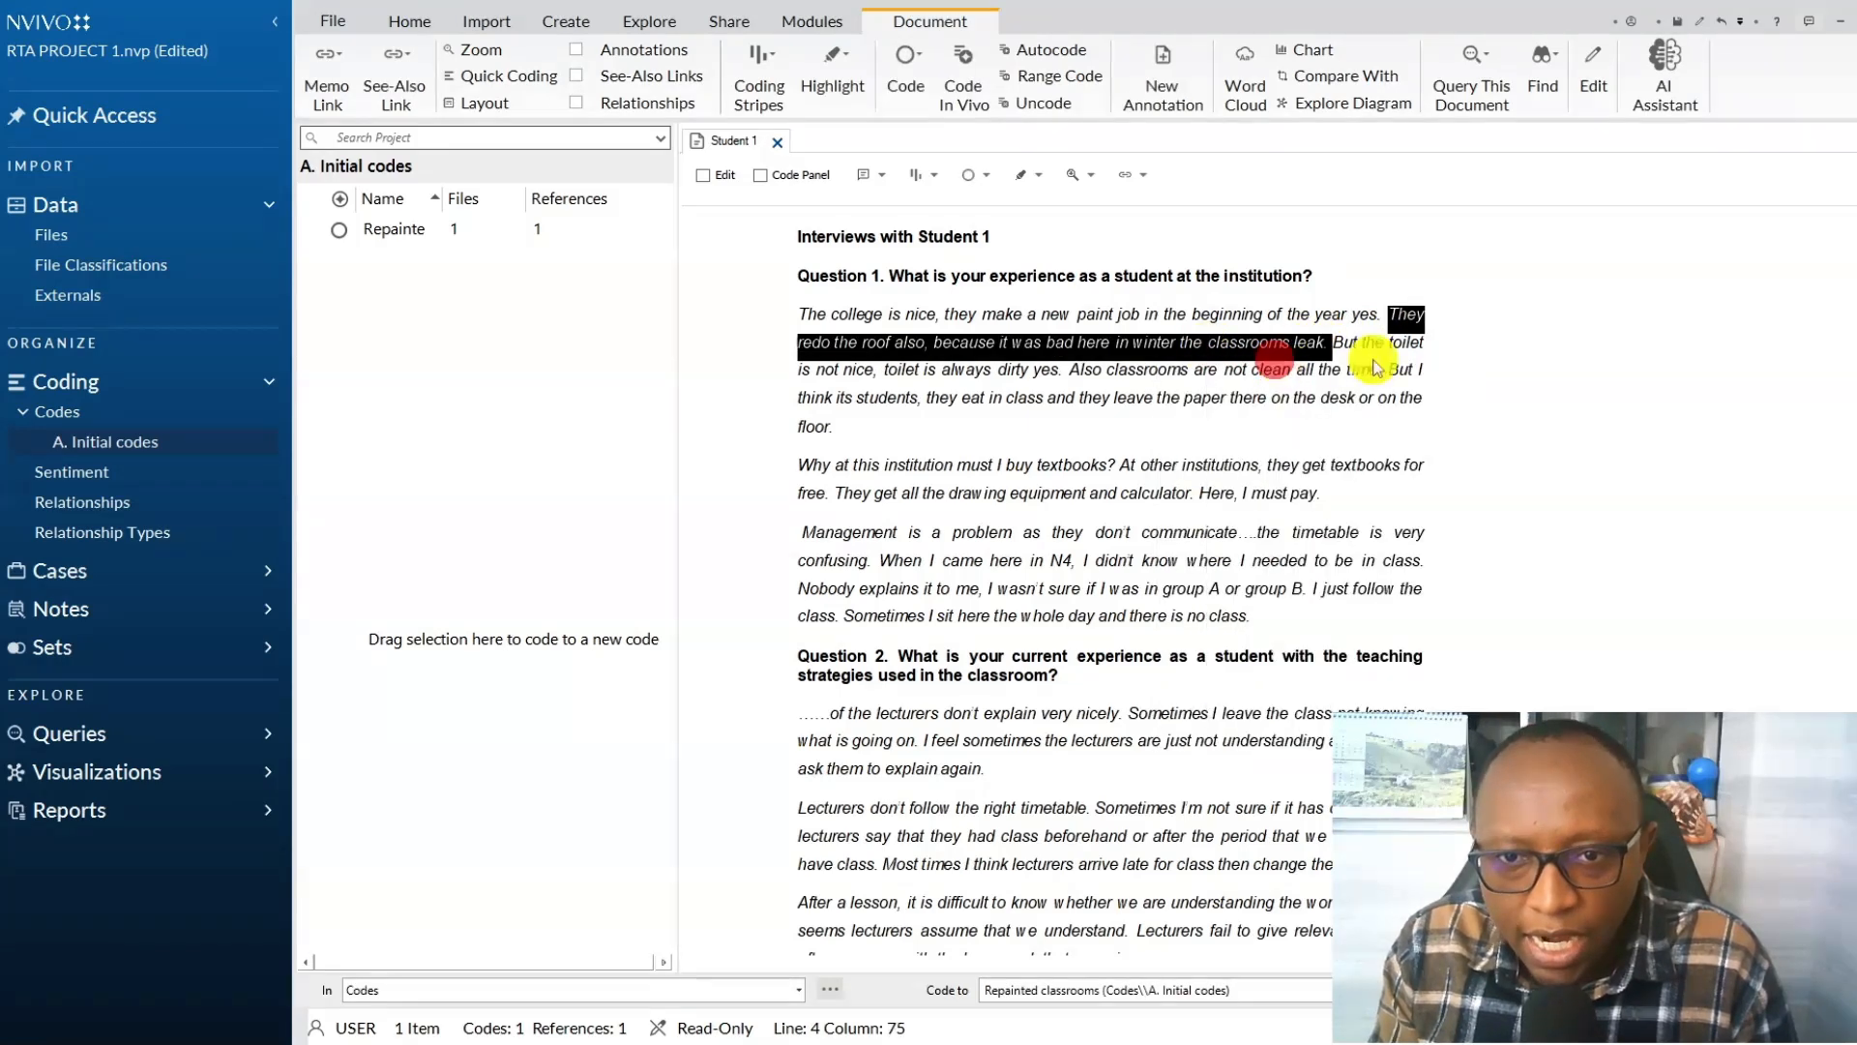
{"action": "left_click", "coordinate": [851, 514]}
{"action": "left_click", "coordinate": [1022, 515]}
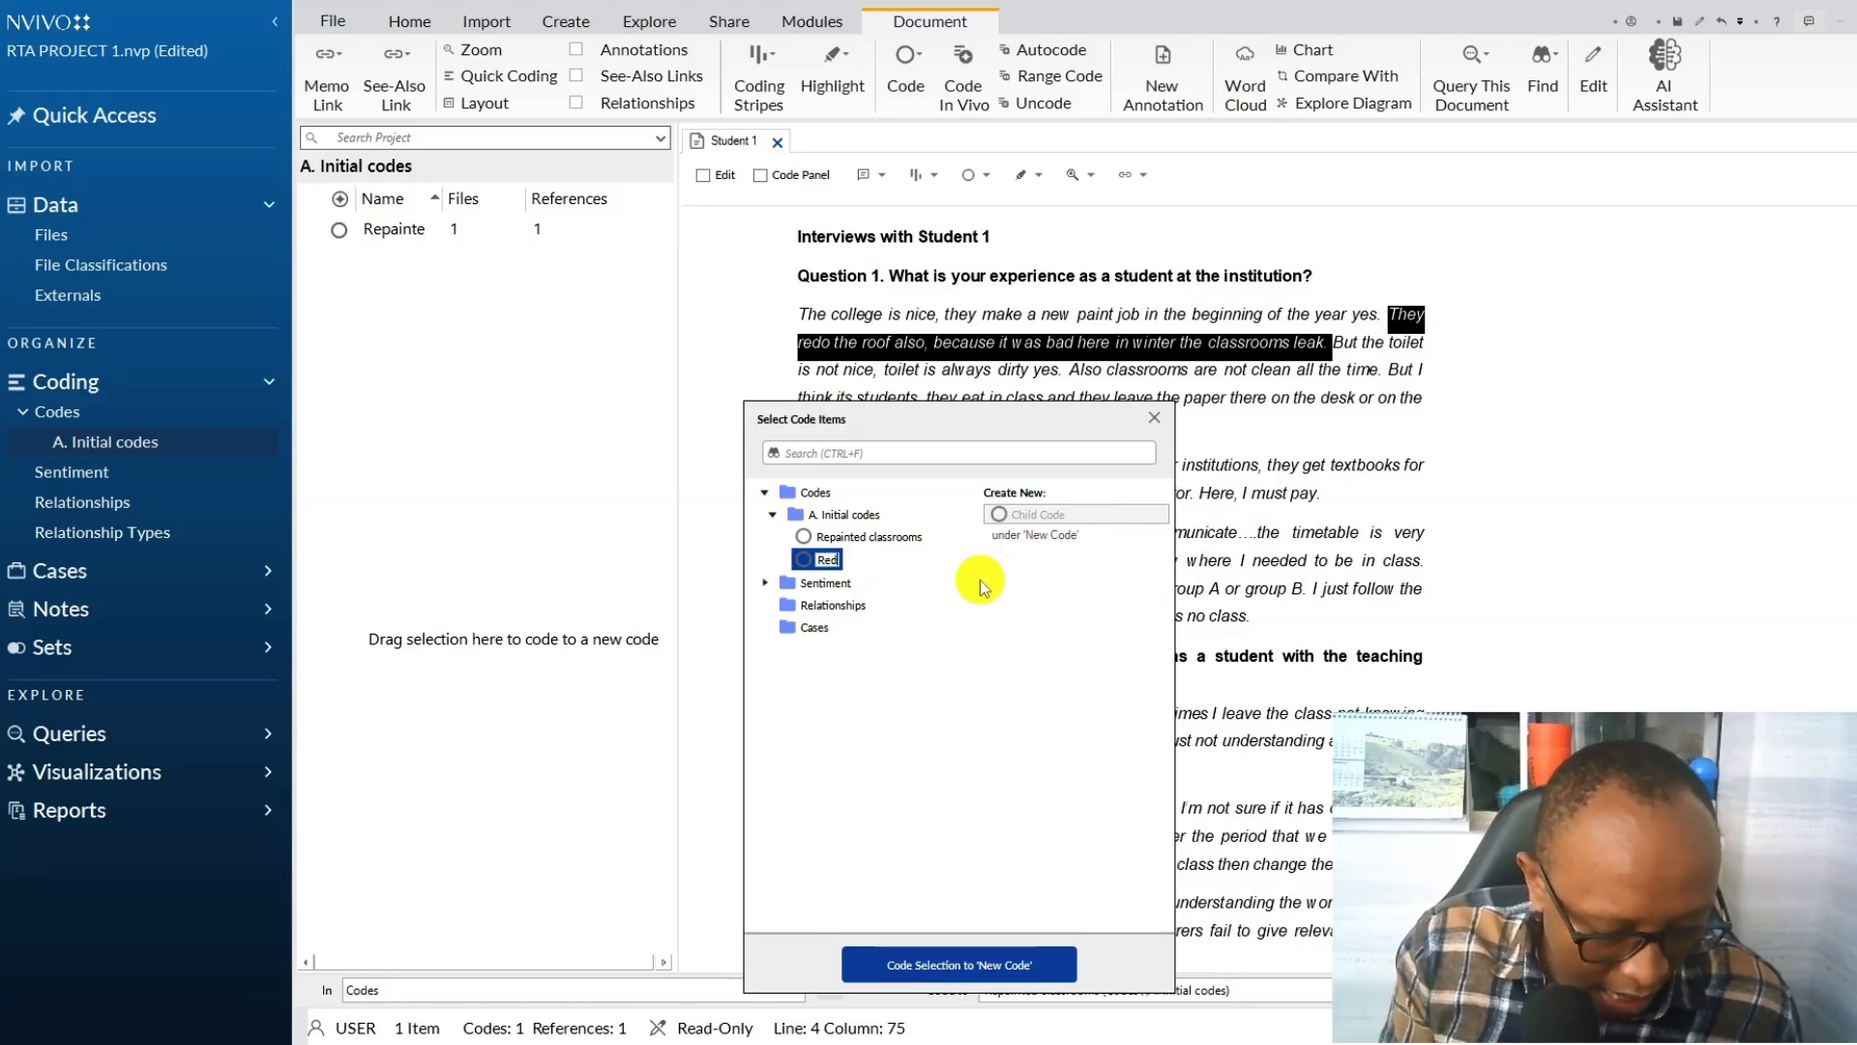
{"action": "left_click", "coordinate": [930, 962]}
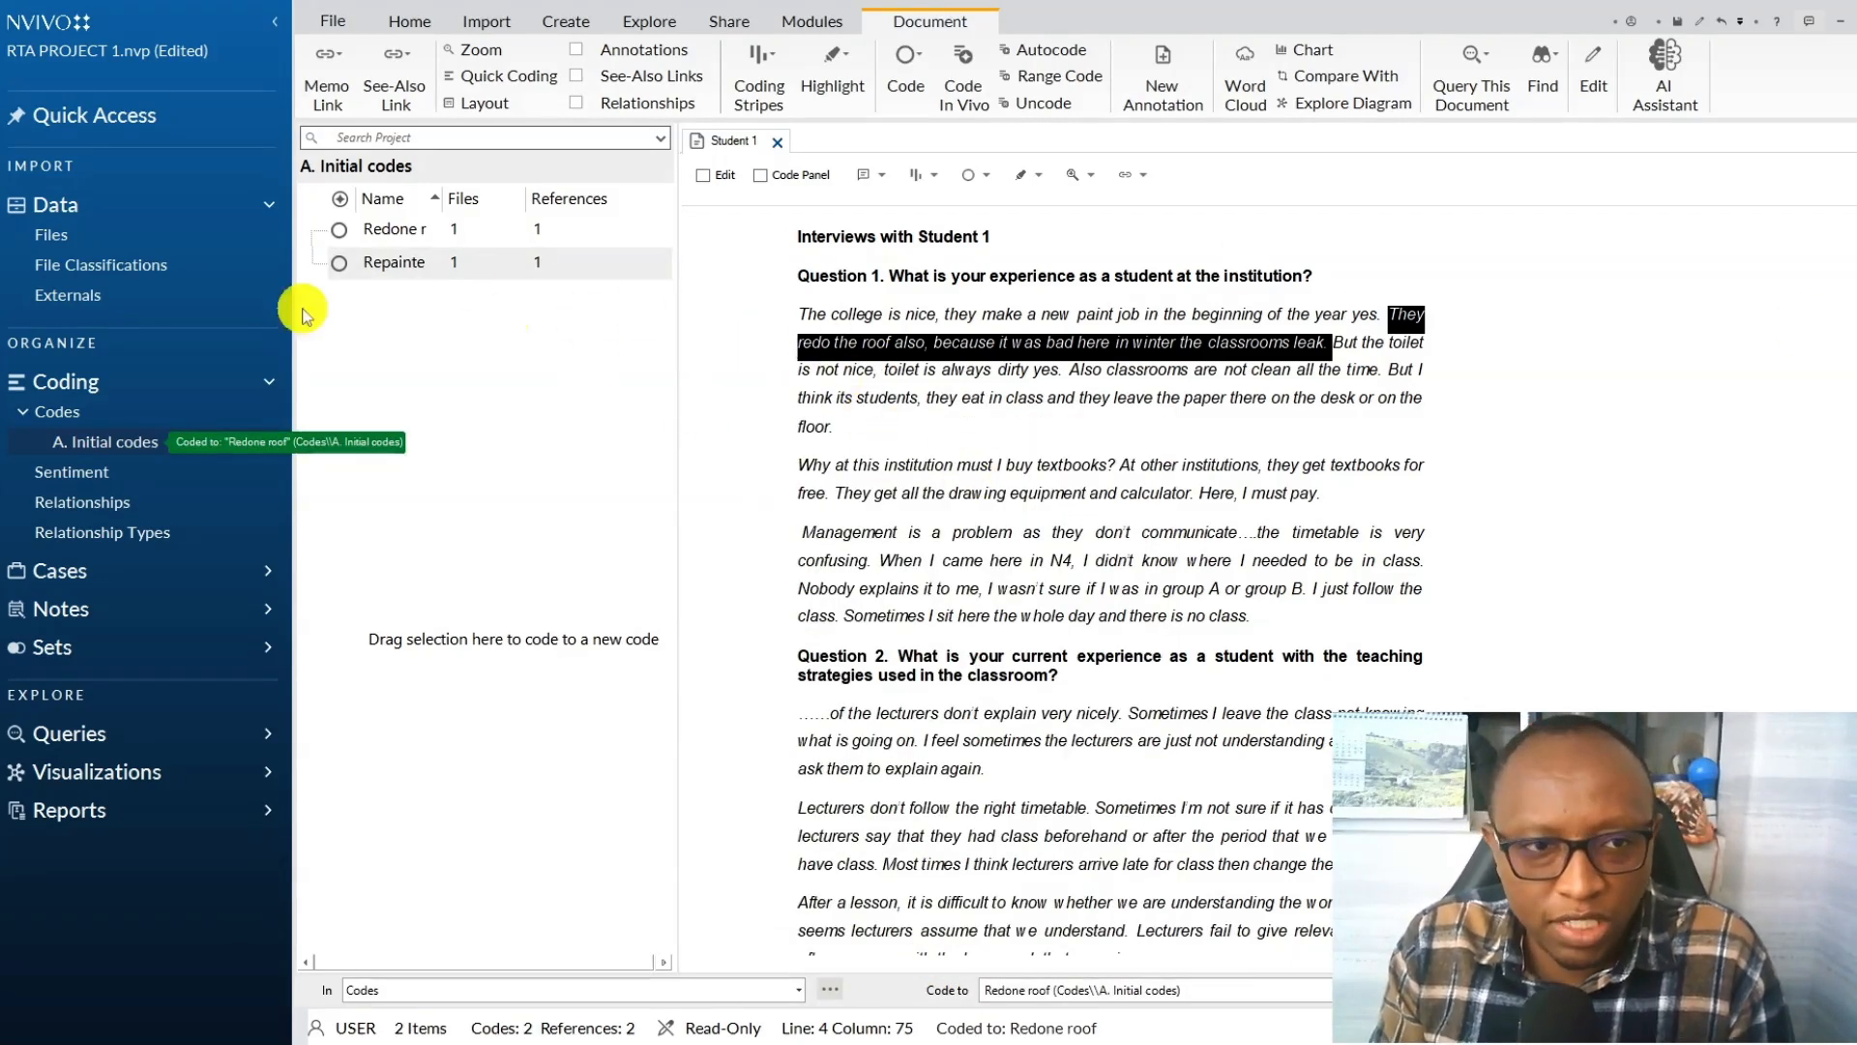
Close the Student 1 transcript and check the Question 1 heading's colour in the Word document.
{"action": "left_click", "coordinate": [777, 143]}
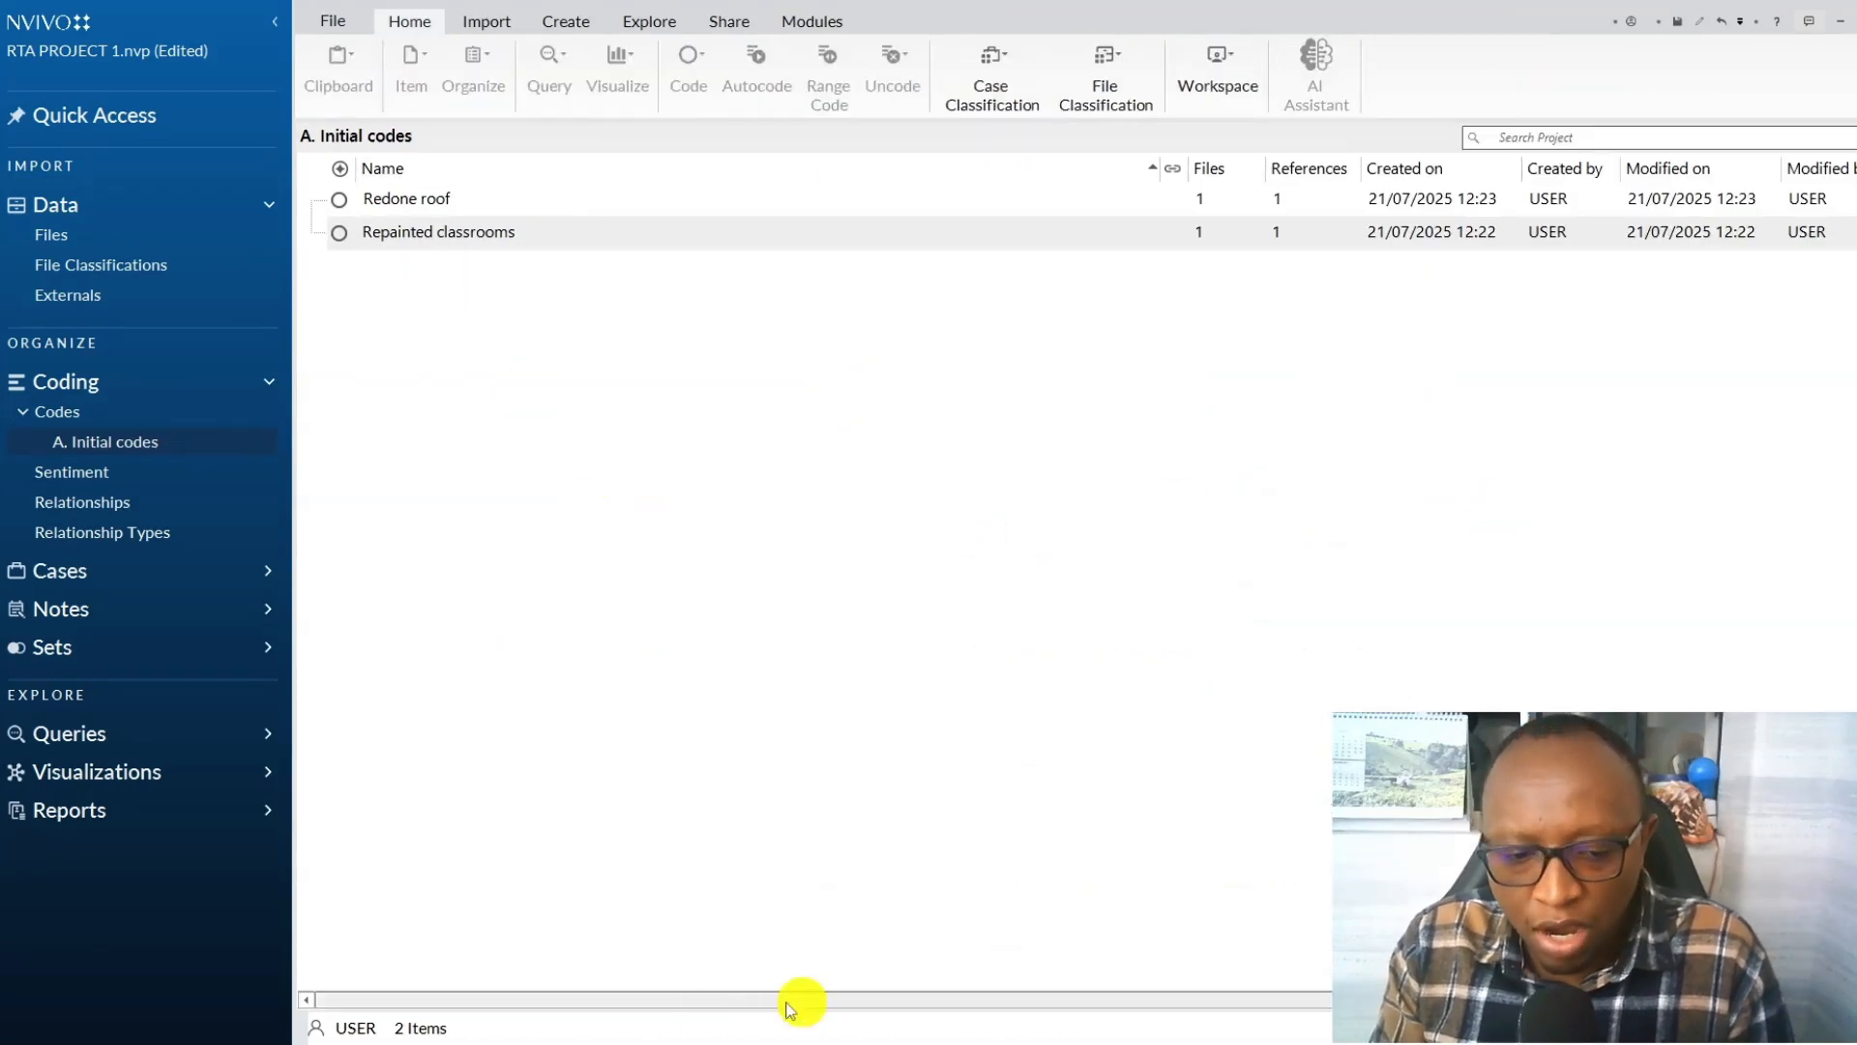
{"action": "mouse_move", "coordinate": [509, 1040]}
{"action": "left_click", "coordinate": [572, 991]}
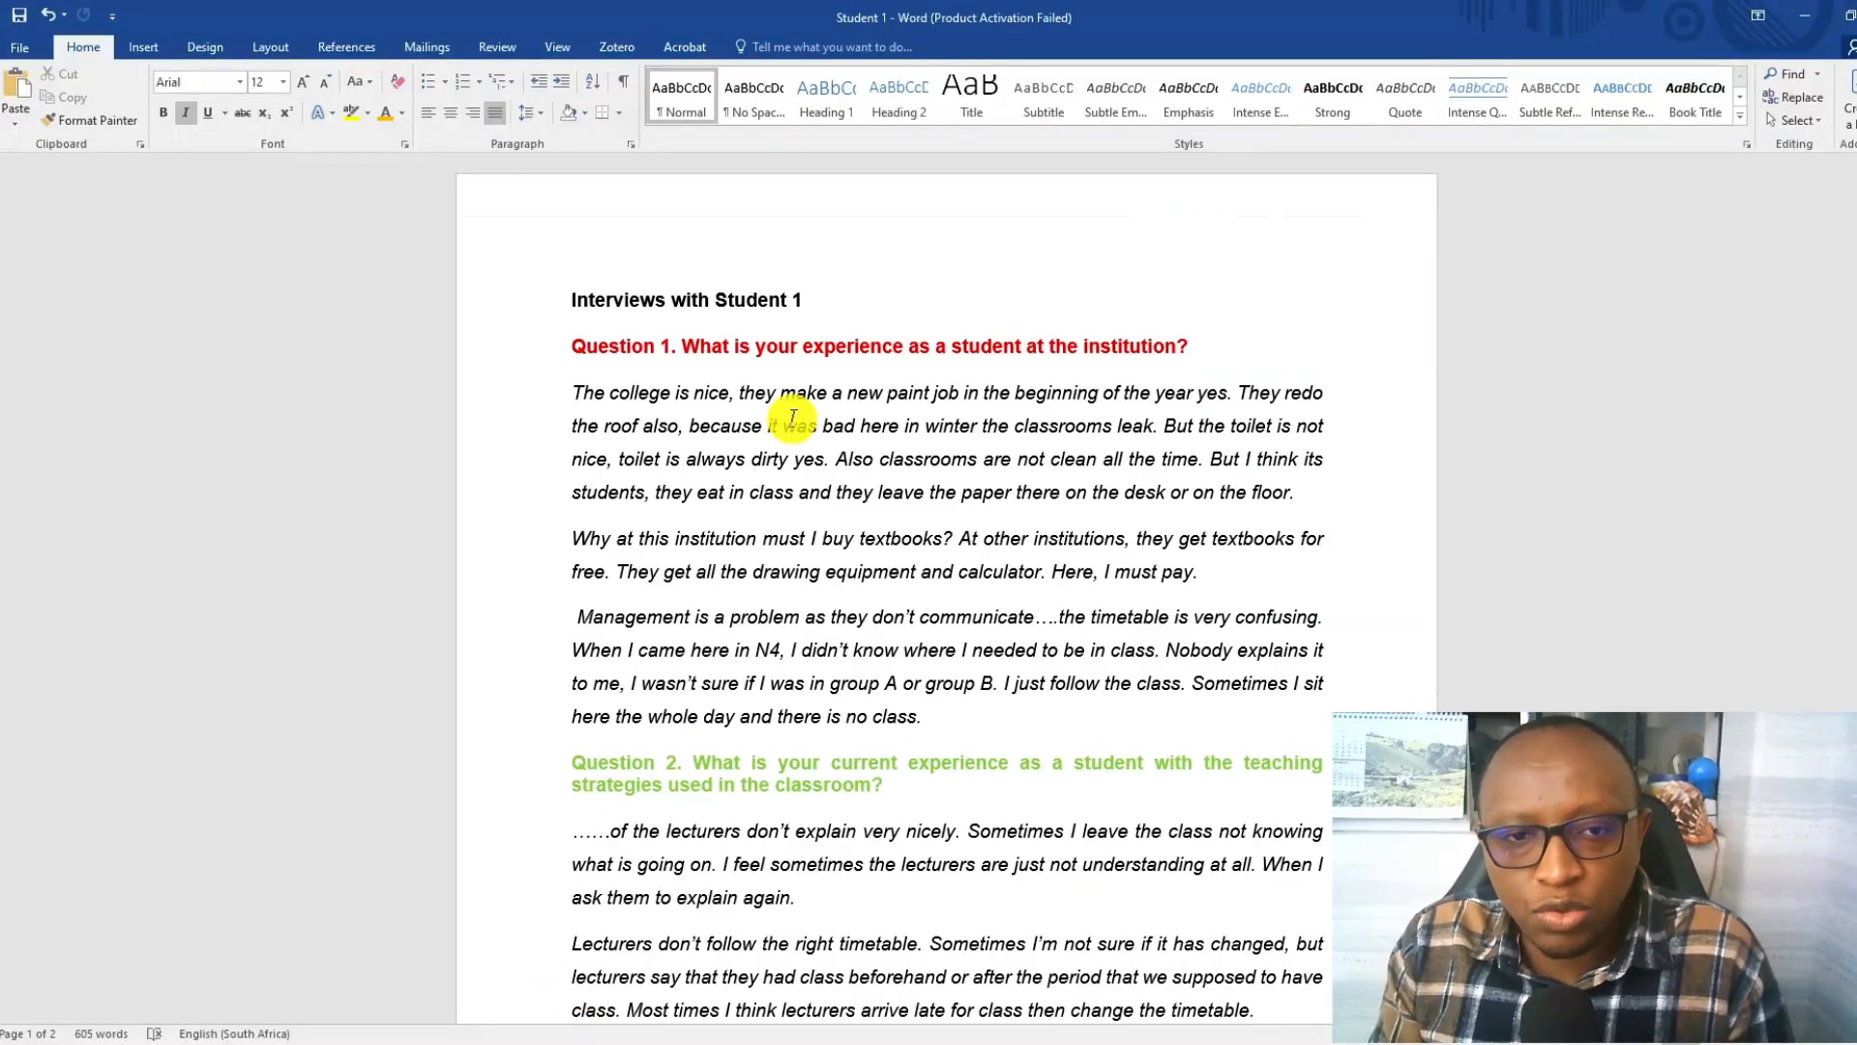
{"action": "left_click", "coordinate": [1807, 17]}
Set the colour of both the Redone roof and Repainted classrooms codes to red.
{"action": "left_click", "coordinate": [1094, 205]}
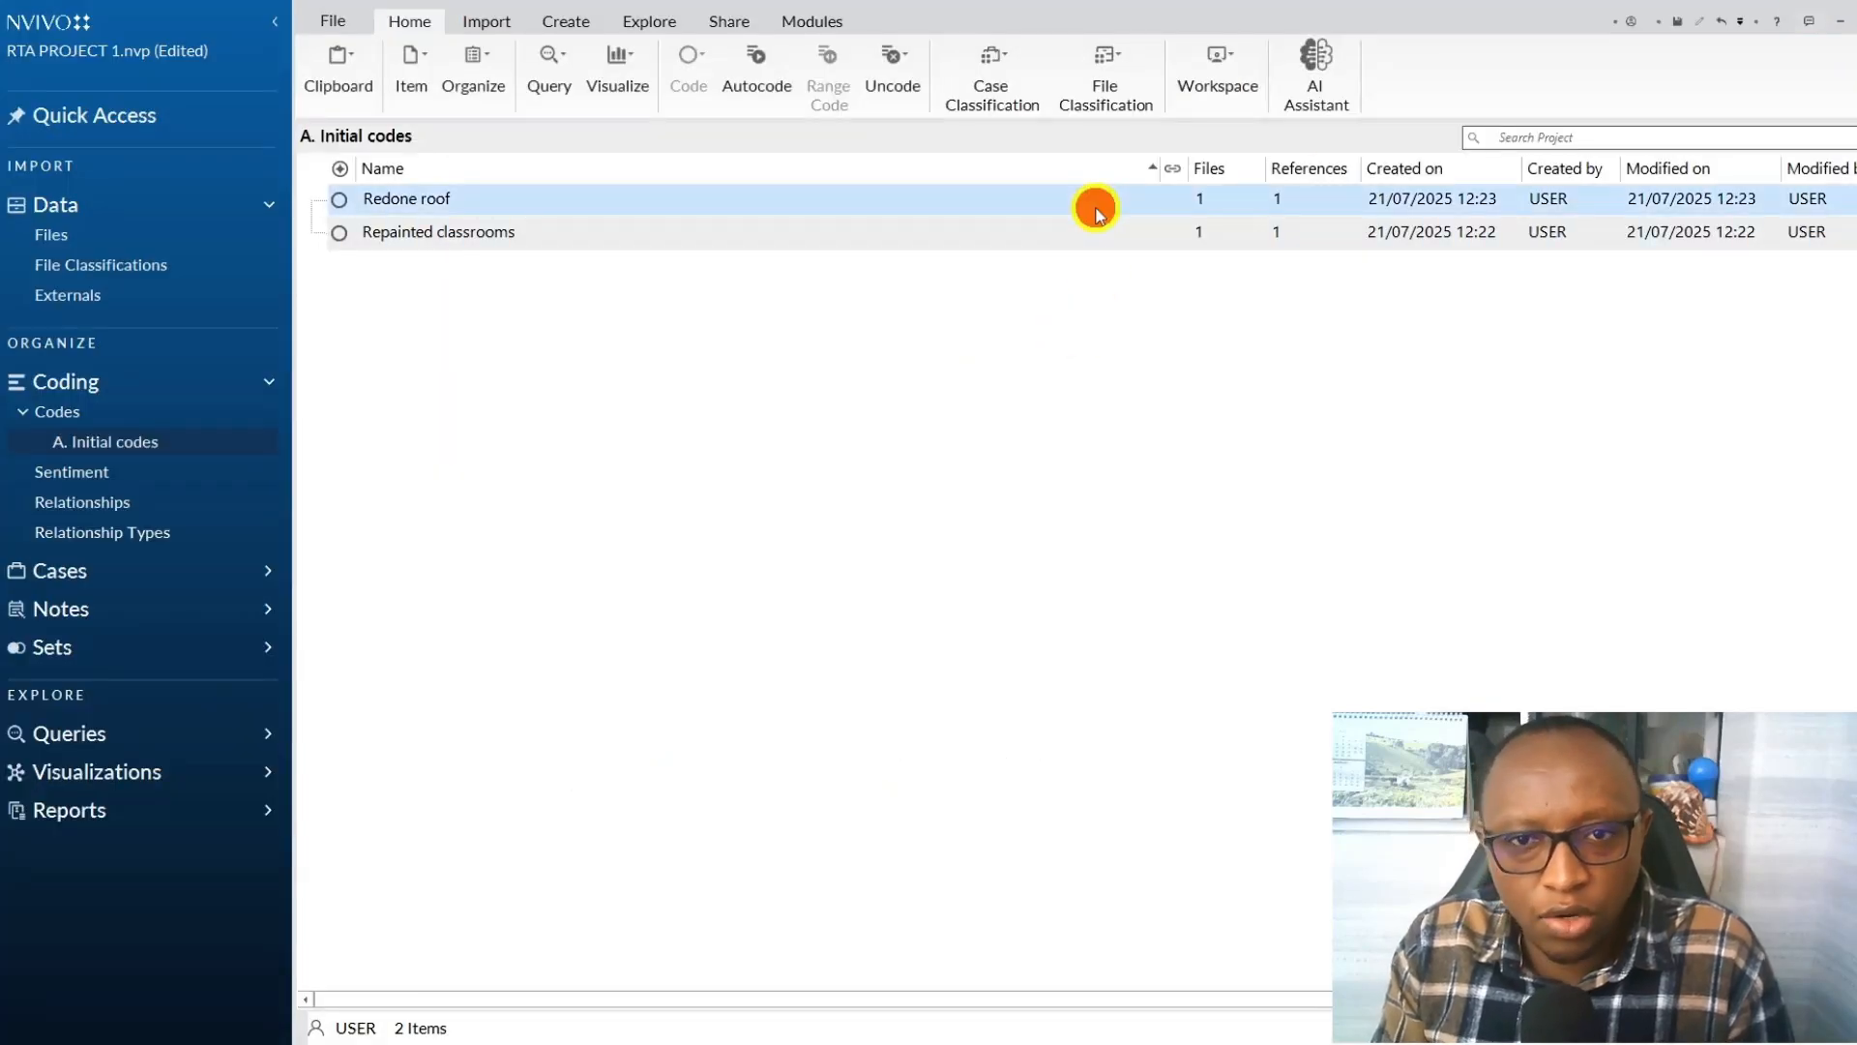
{"action": "right_click", "coordinate": [1096, 206]}
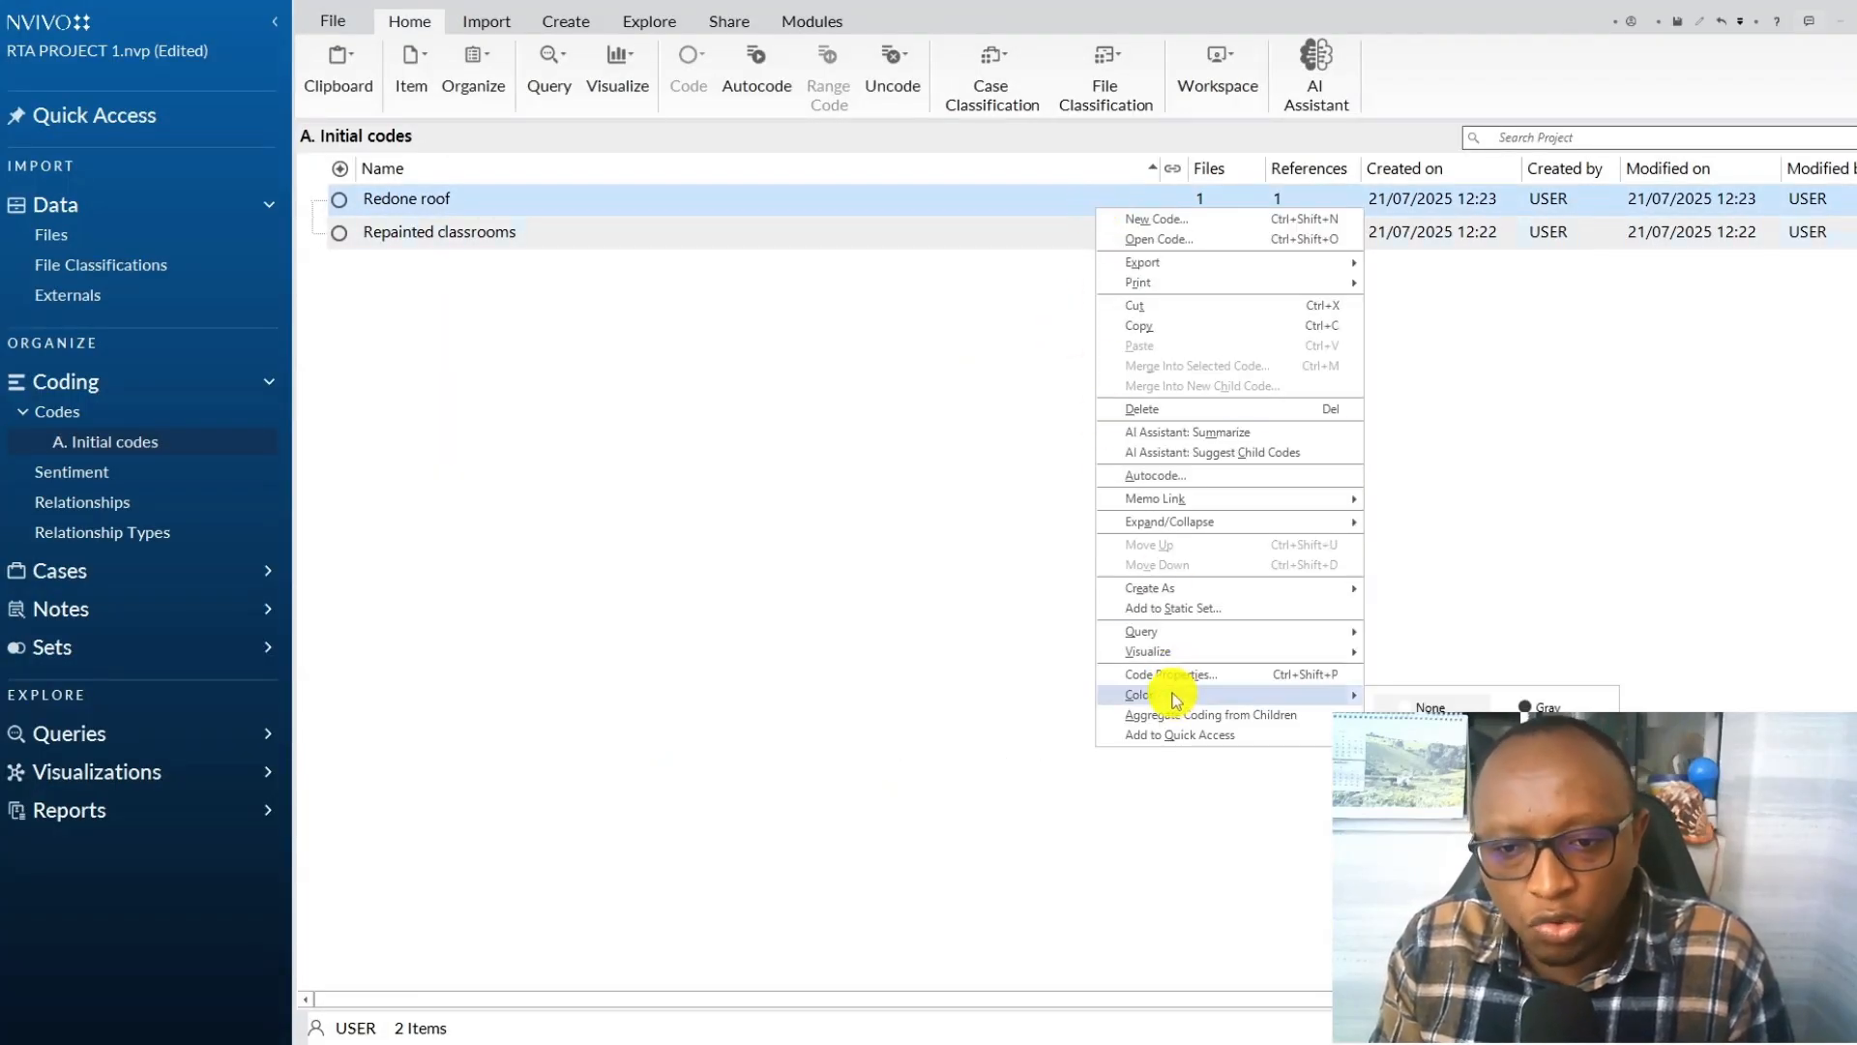
{"action": "left_click", "coordinate": [1430, 709]}
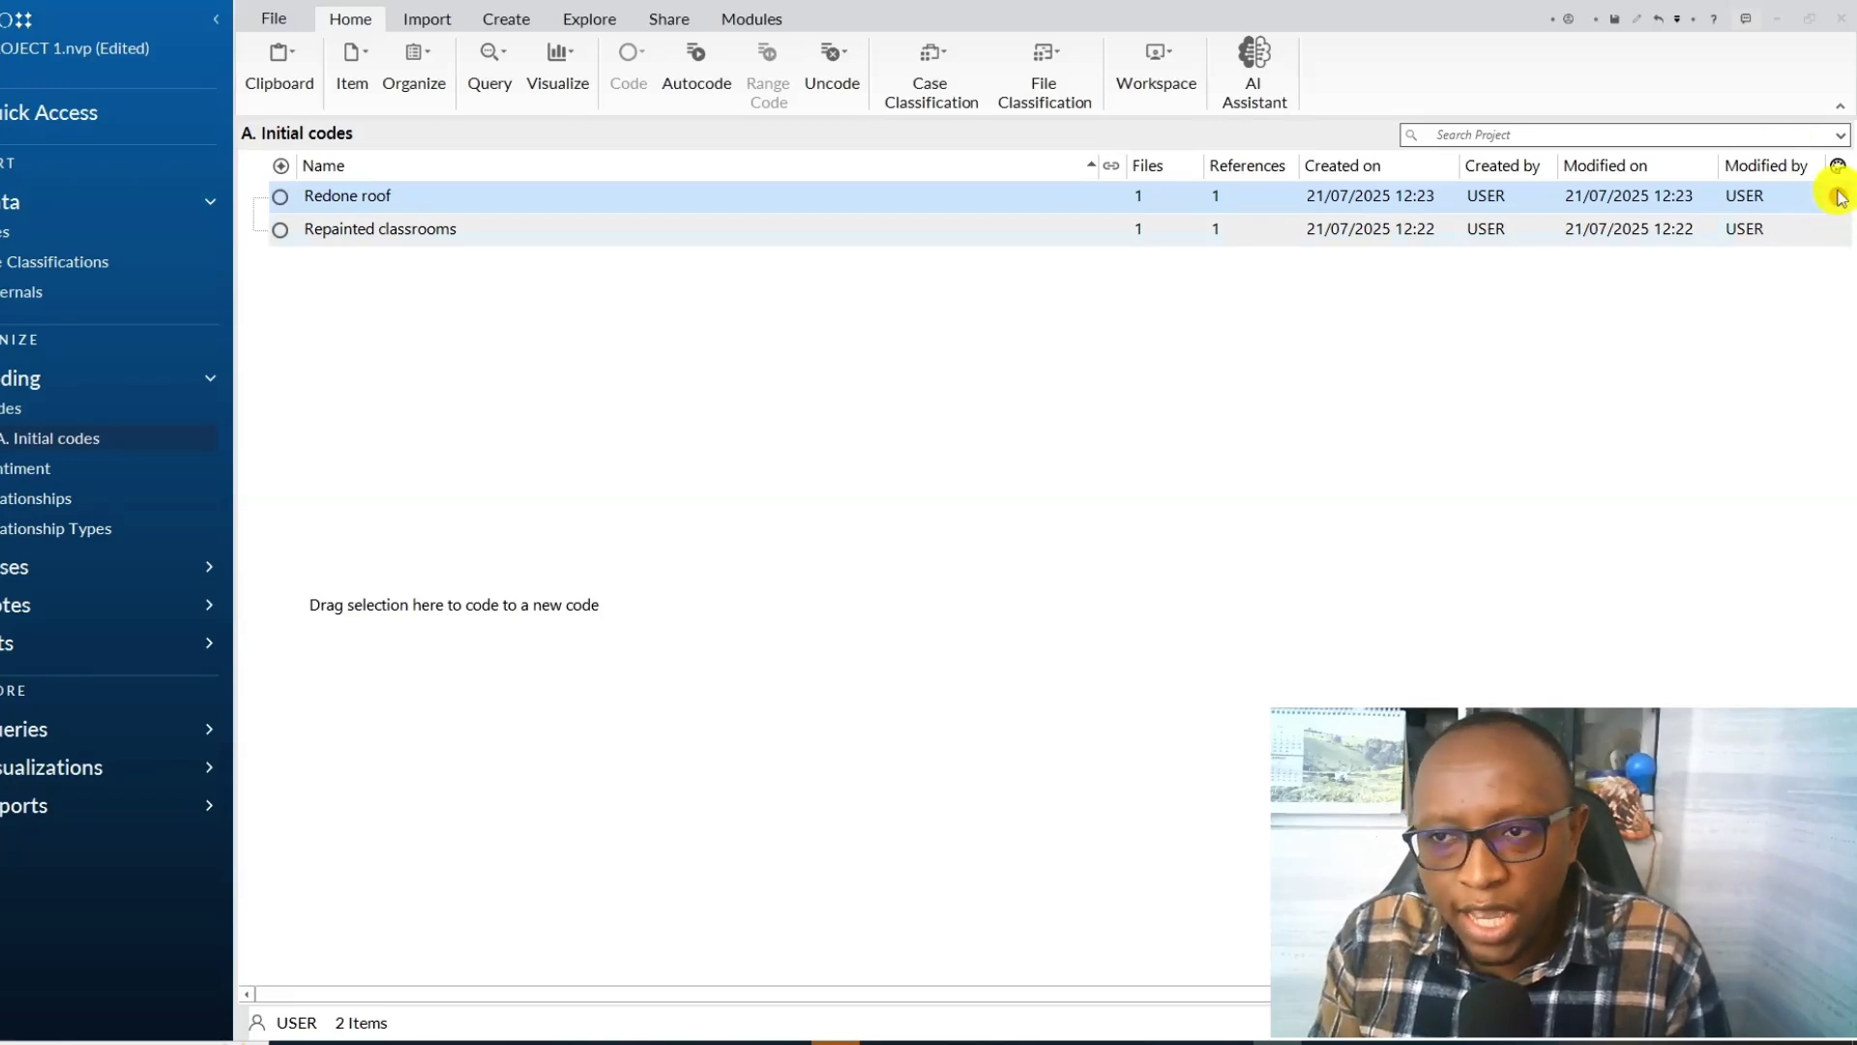
{"action": "left_click", "coordinate": [909, 225]}
{"action": "right_click", "coordinate": [909, 222]}
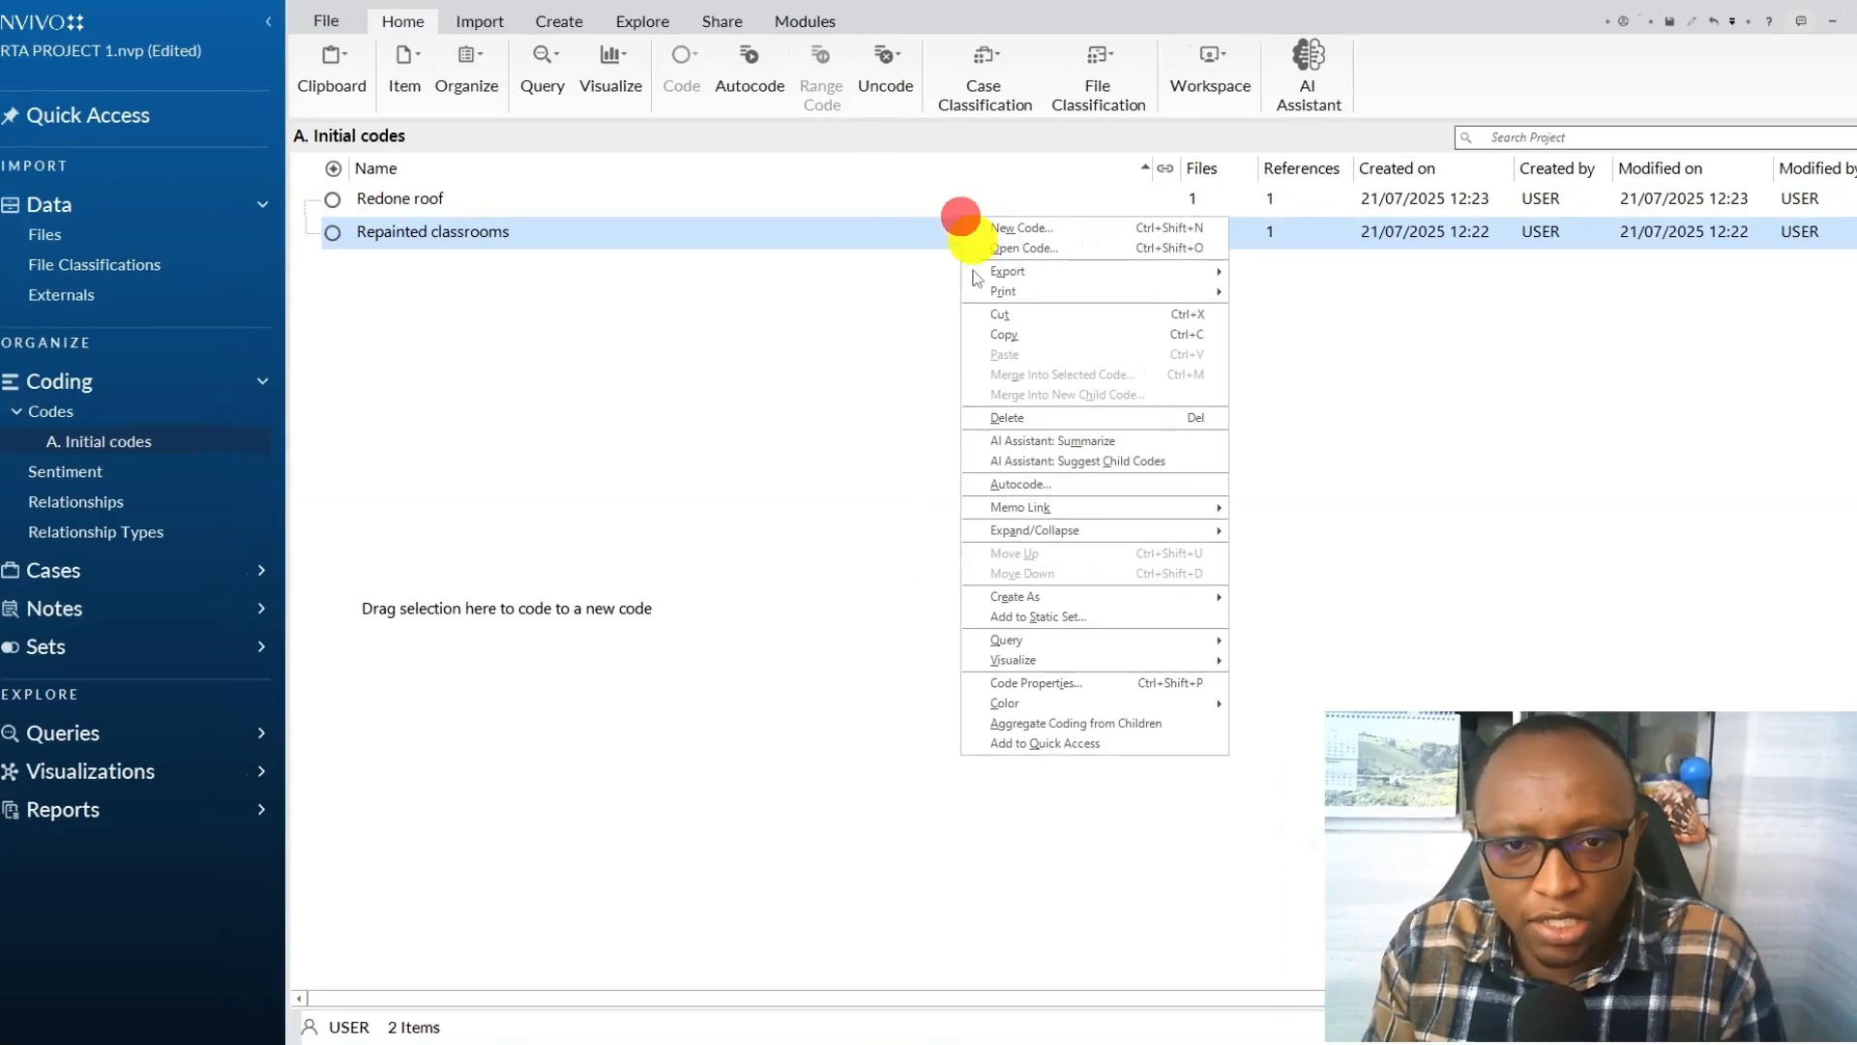
{"action": "mouse_move", "coordinate": [1036, 703]}
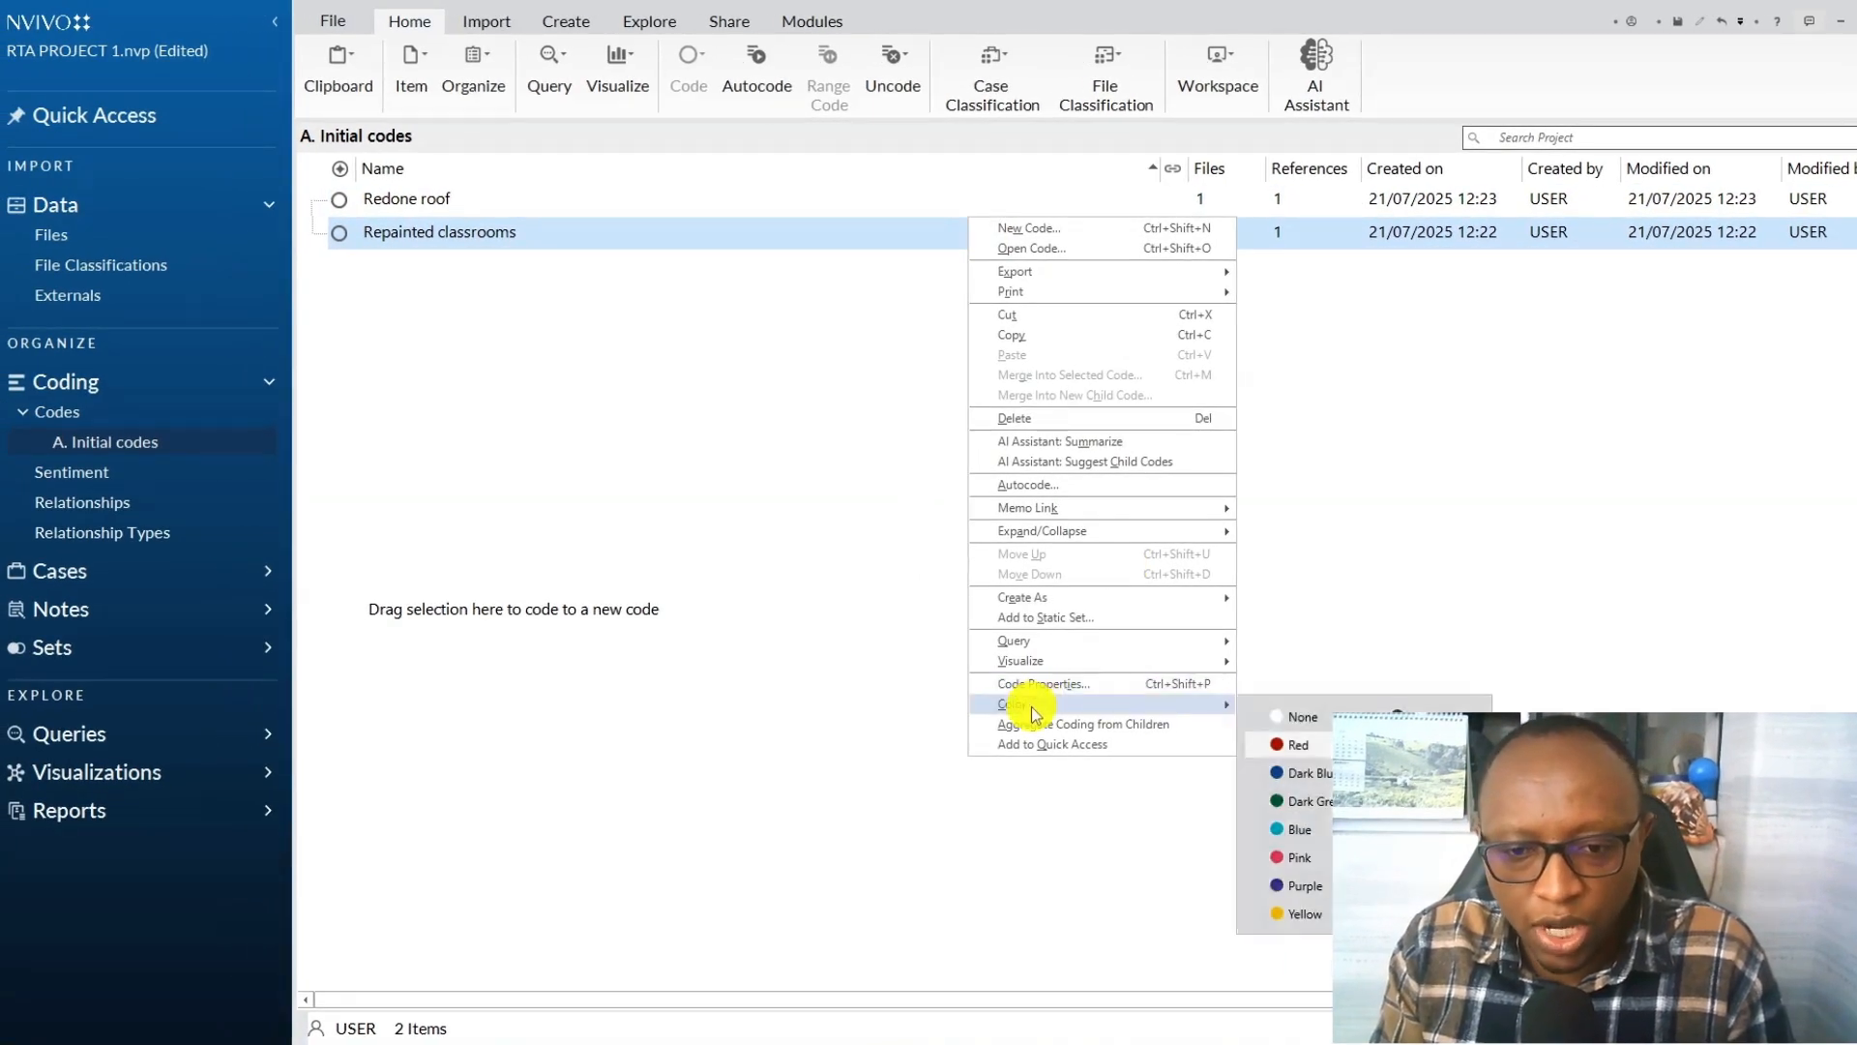
{"action": "left_click", "coordinate": [1314, 741]}
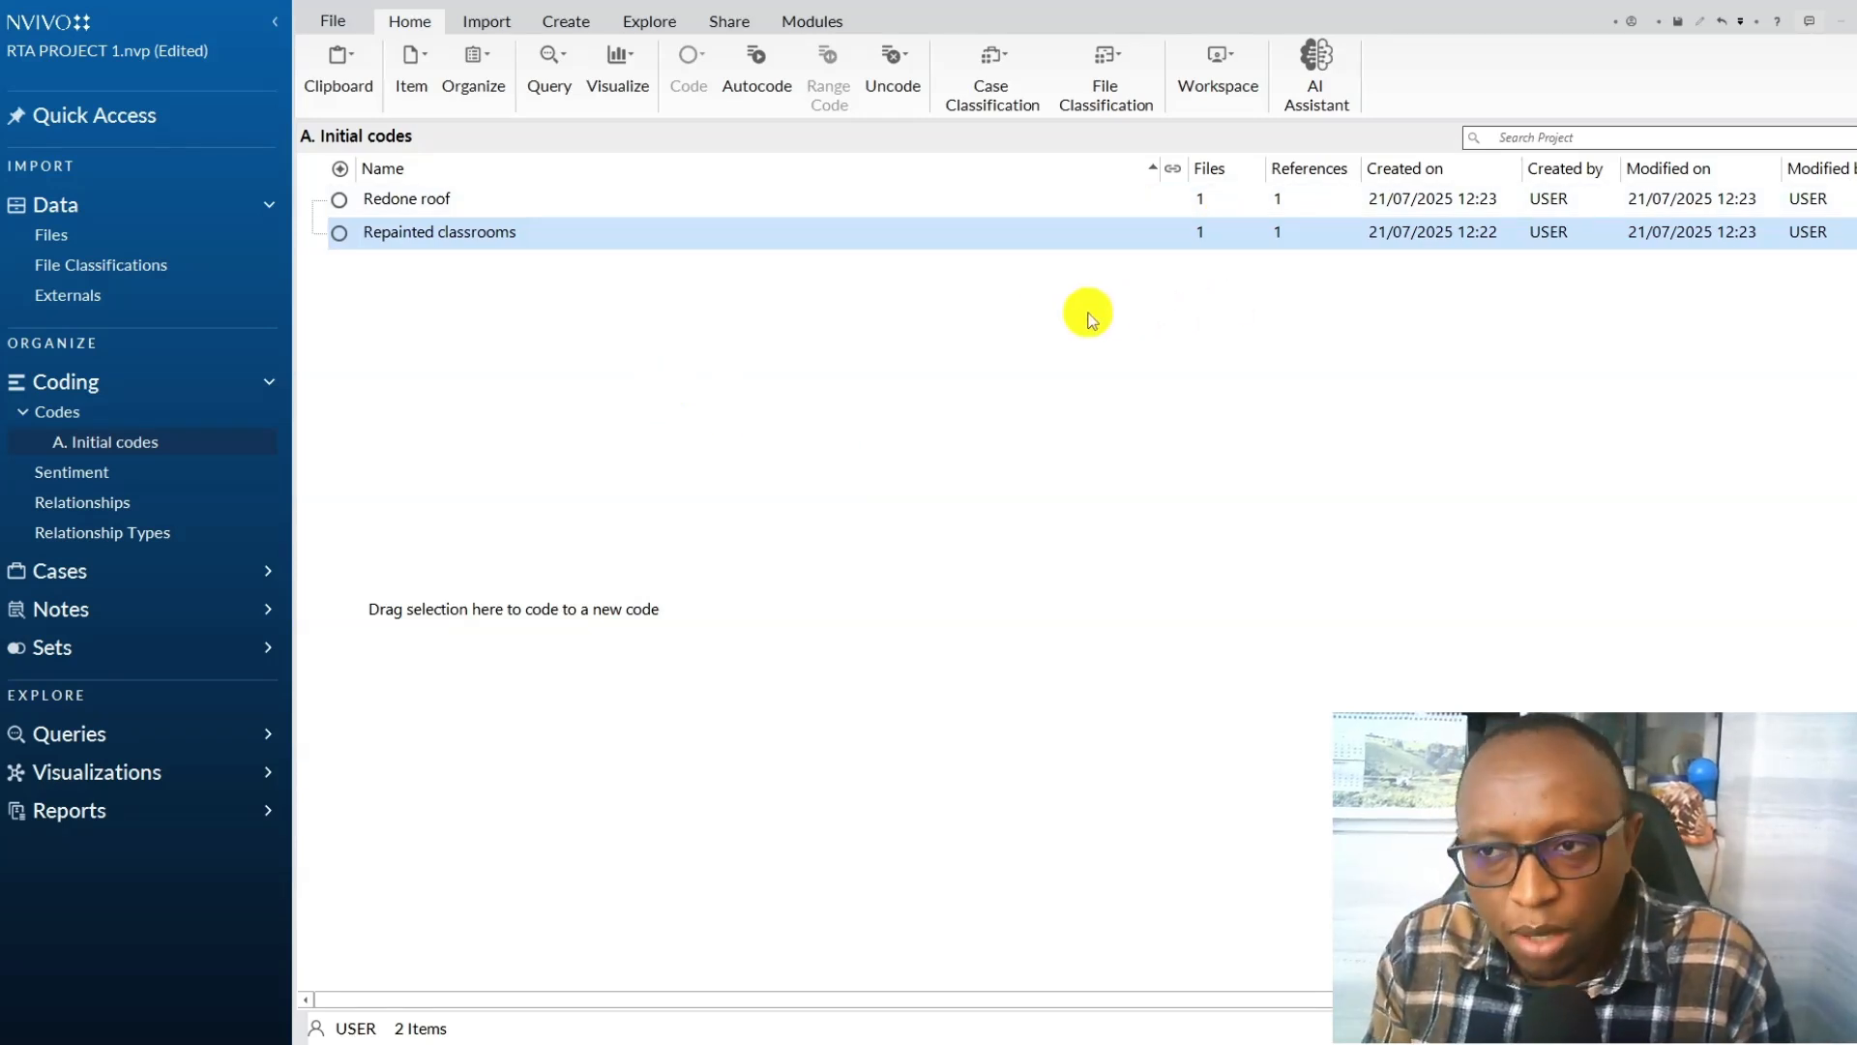
Reopen the Student 1 transcript and code "Also classrooms are not clean all the time." to a new "Dirty classrooms New Code" under A. Initial codes.
{"action": "double_click", "coordinate": [412, 237]}
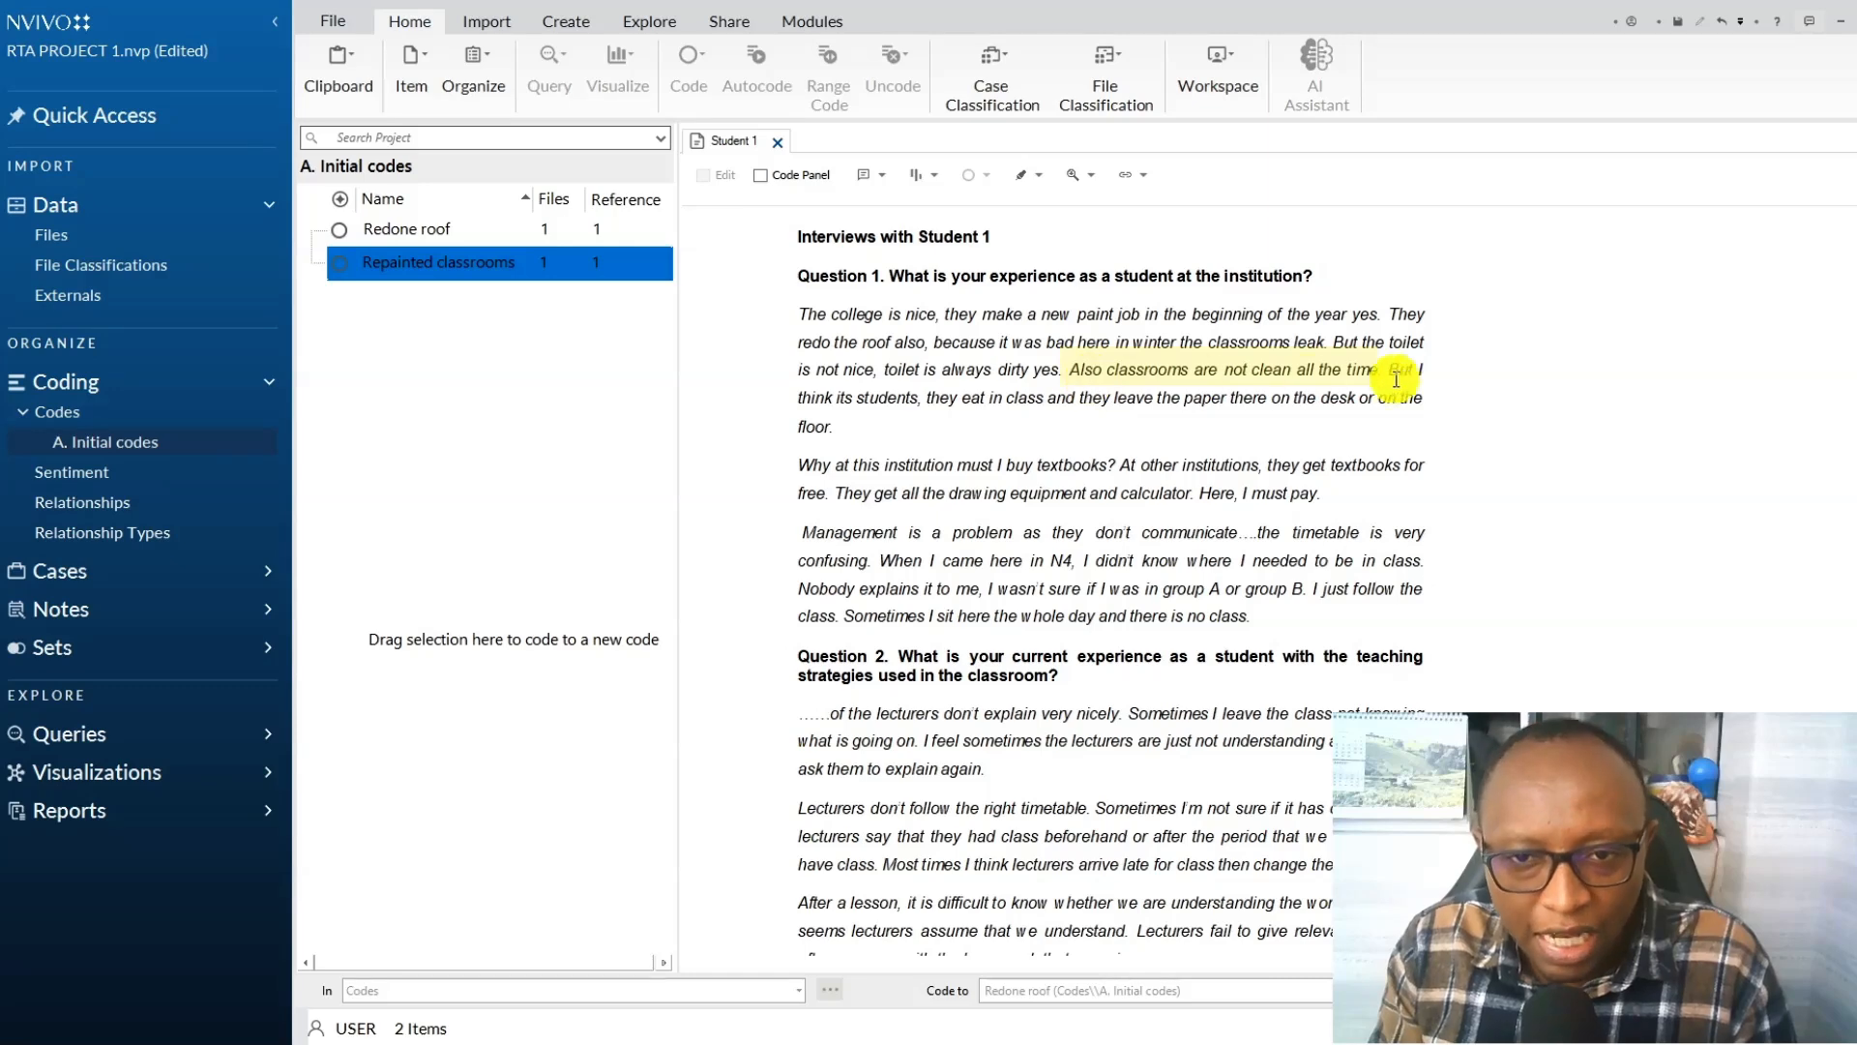
{"action": "left_click_drag", "start_coordinate": [1390, 371], "coordinate": [1068, 372]}
{"action": "right_click", "coordinate": [1232, 376]}
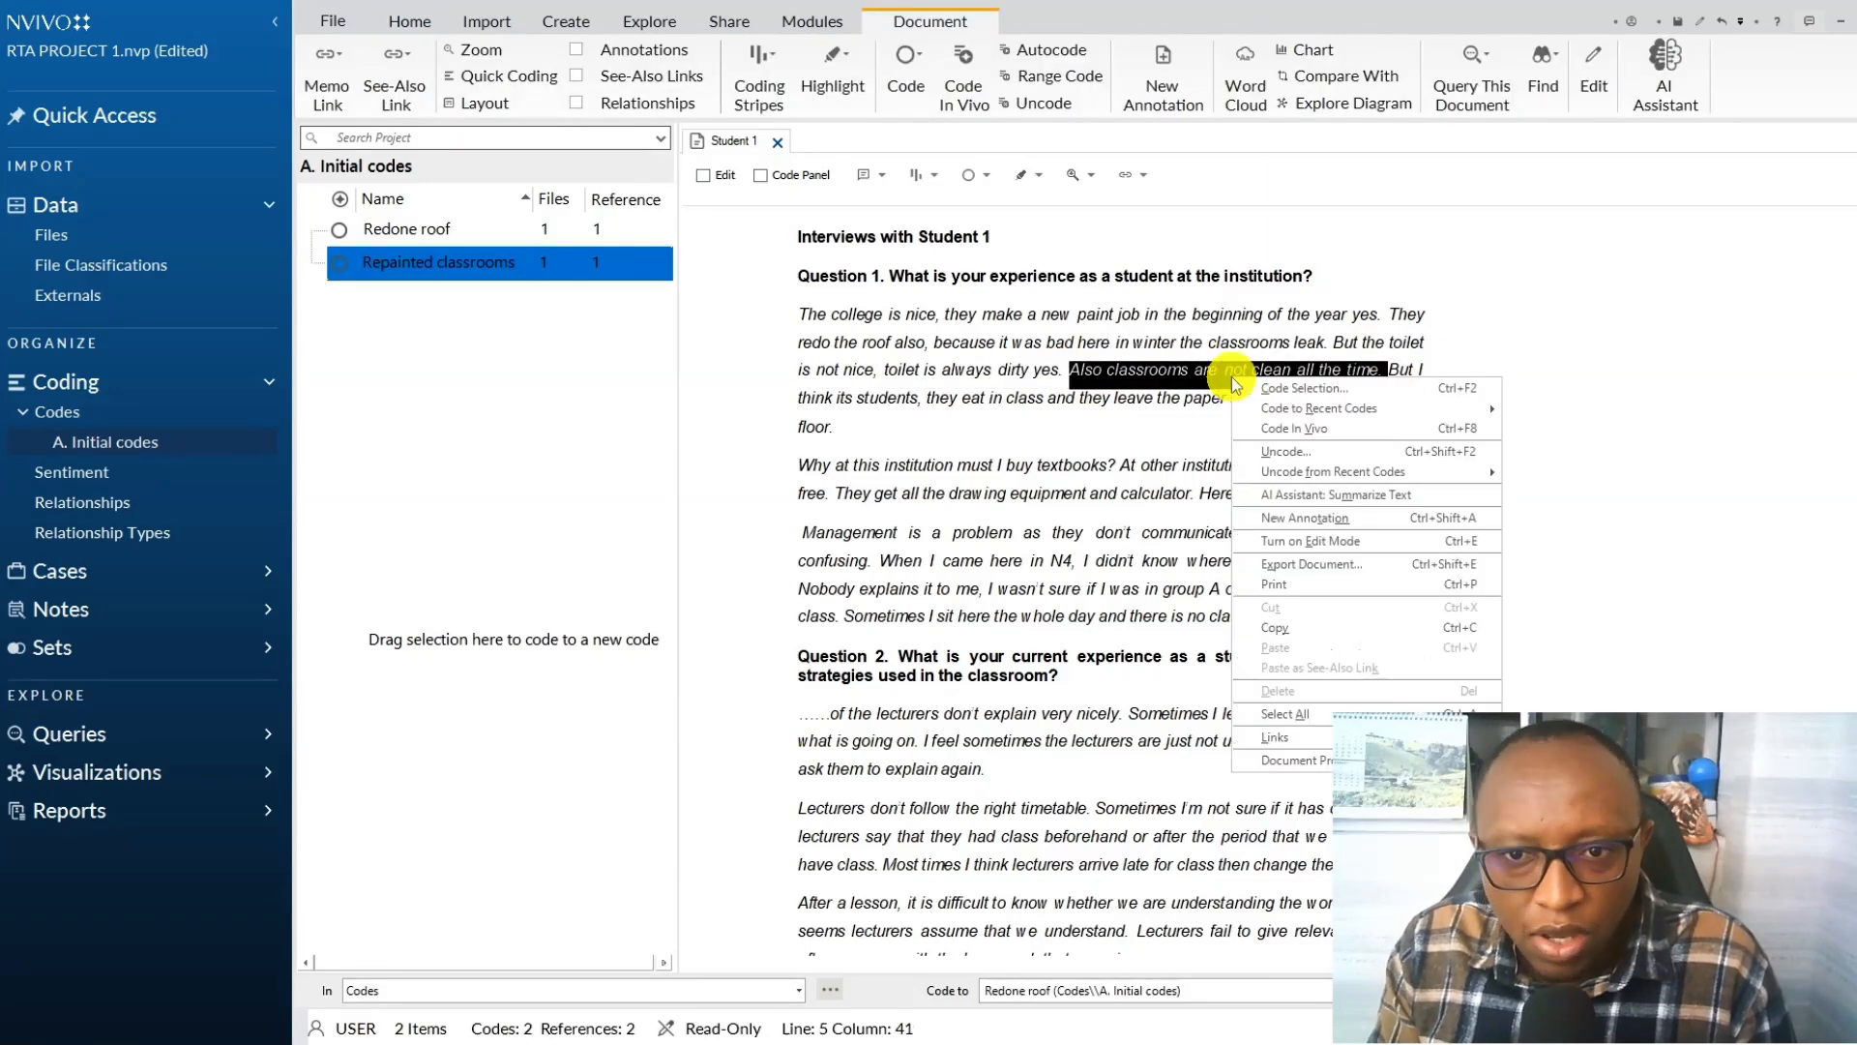
{"action": "left_click", "coordinate": [1296, 384]}
{"action": "left_click", "coordinate": [832, 513]}
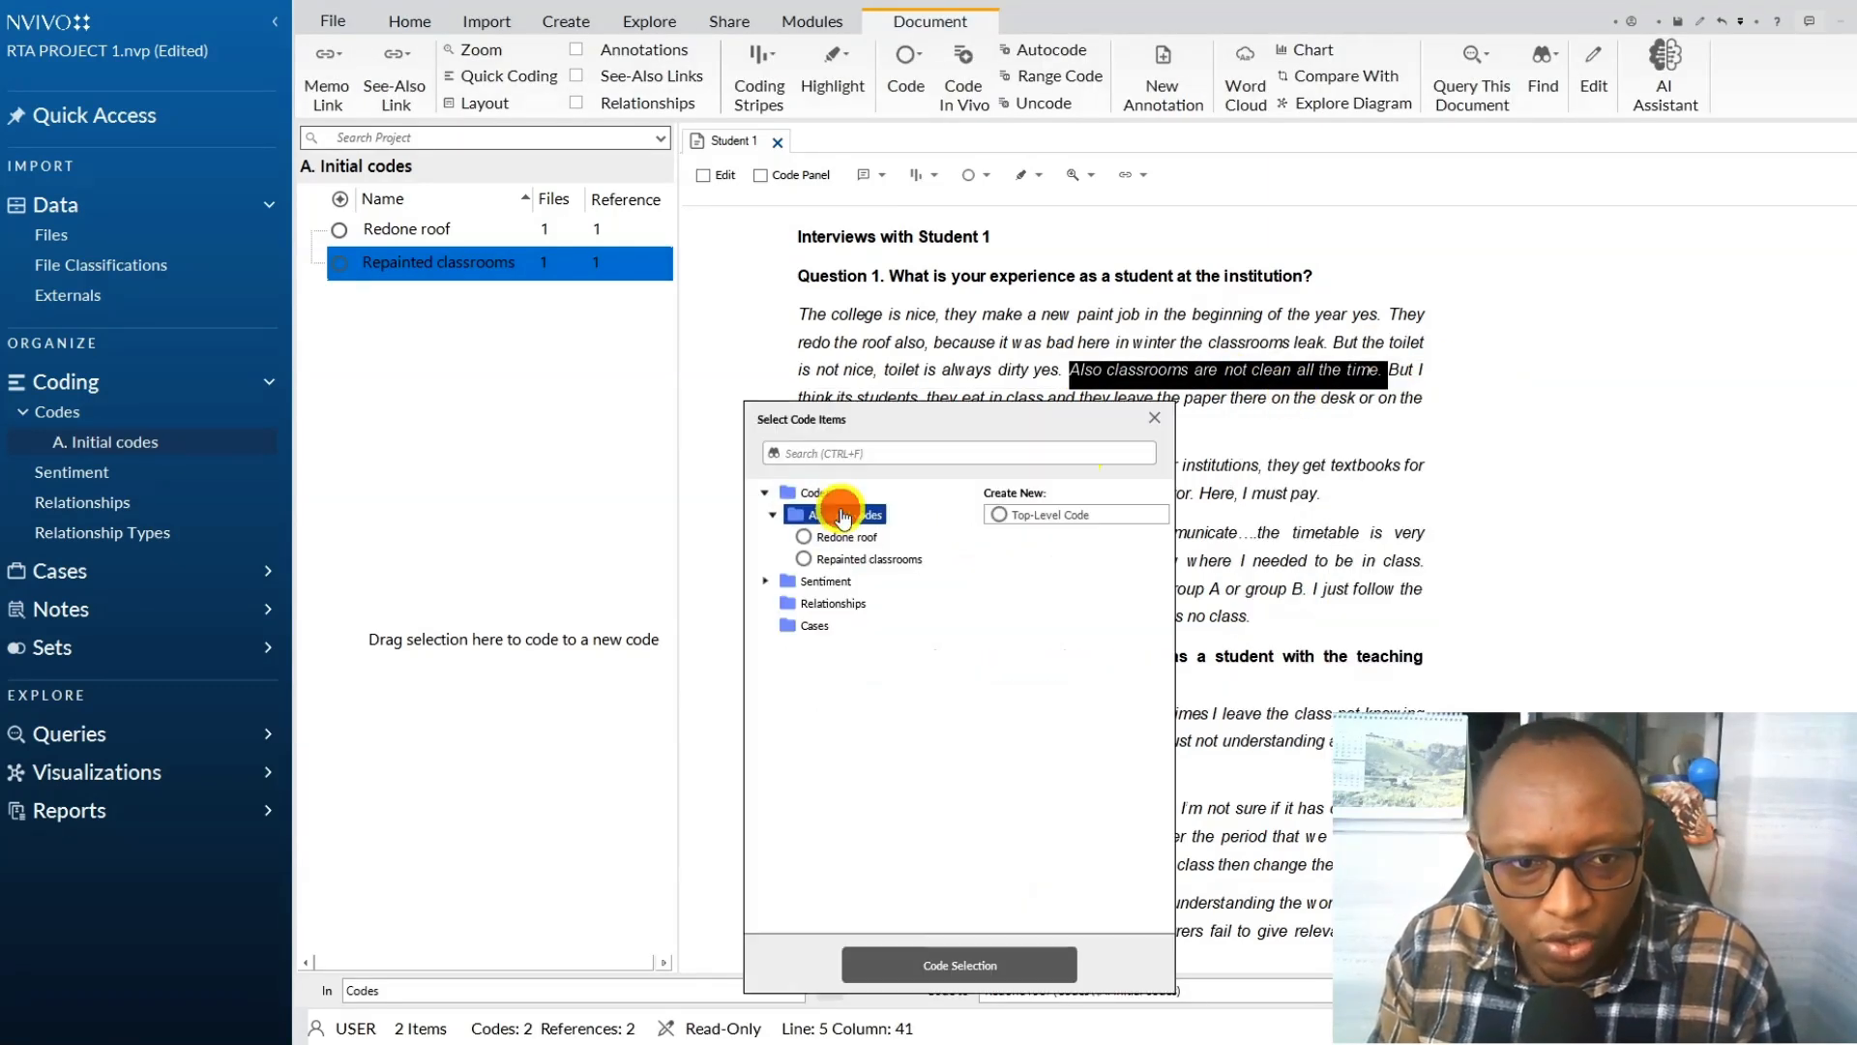
{"action": "left_click", "coordinate": [1033, 515]}
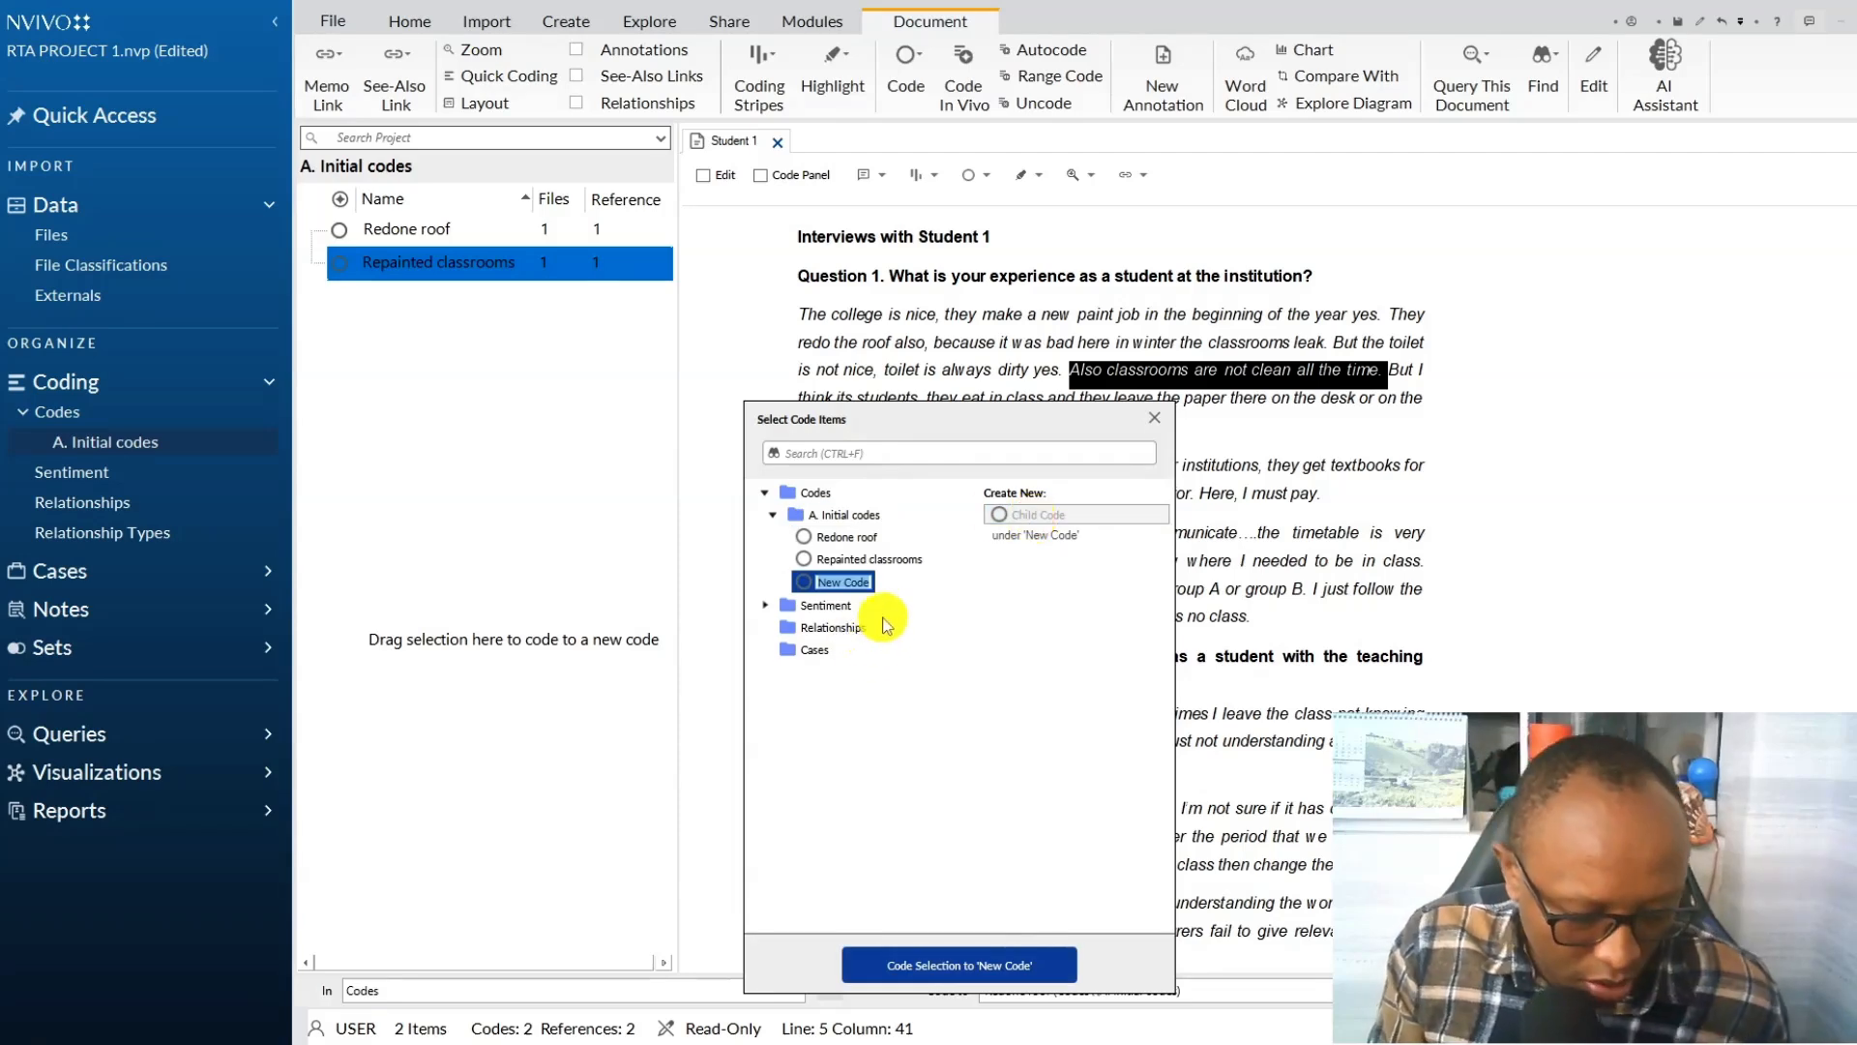
{"action": "key", "text": "super+h"}
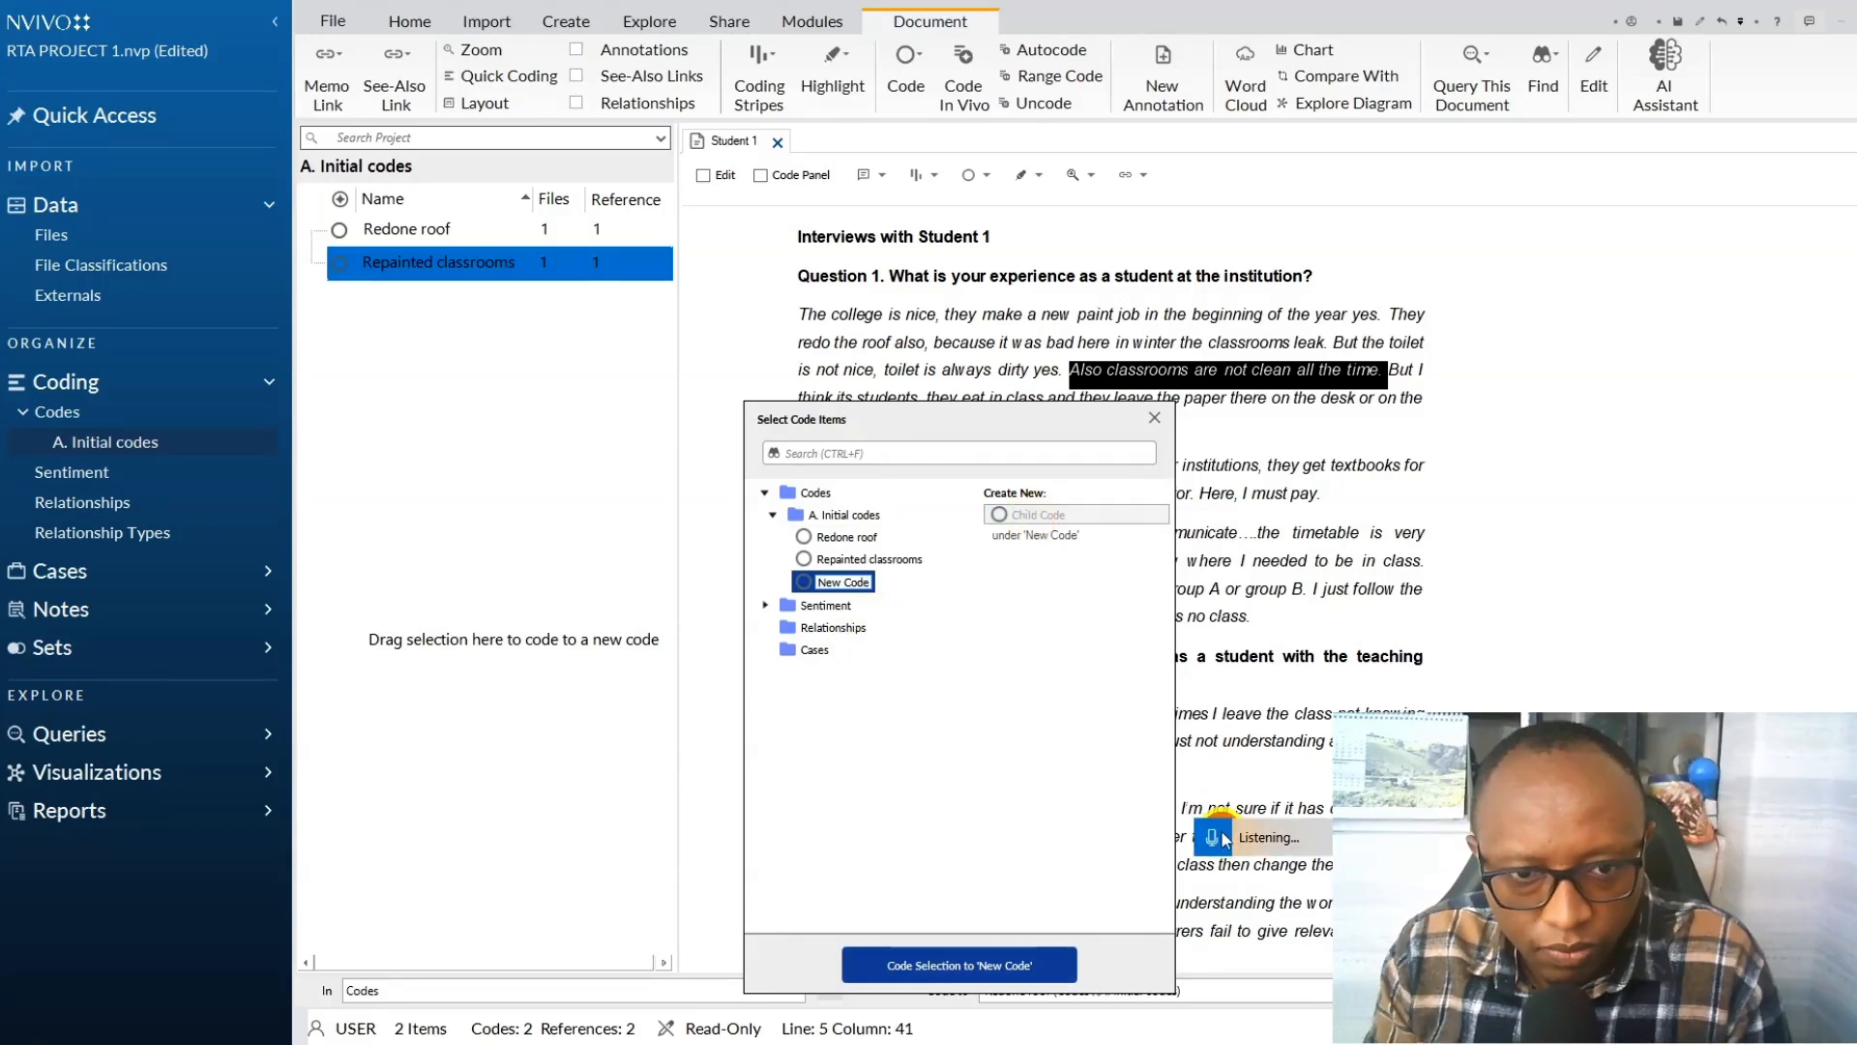
{"action": "left_click", "coordinate": [959, 960]}
Rename the newly added code to "Dirty classrooms" in its code properties.
{"action": "right_click", "coordinate": [445, 233]}
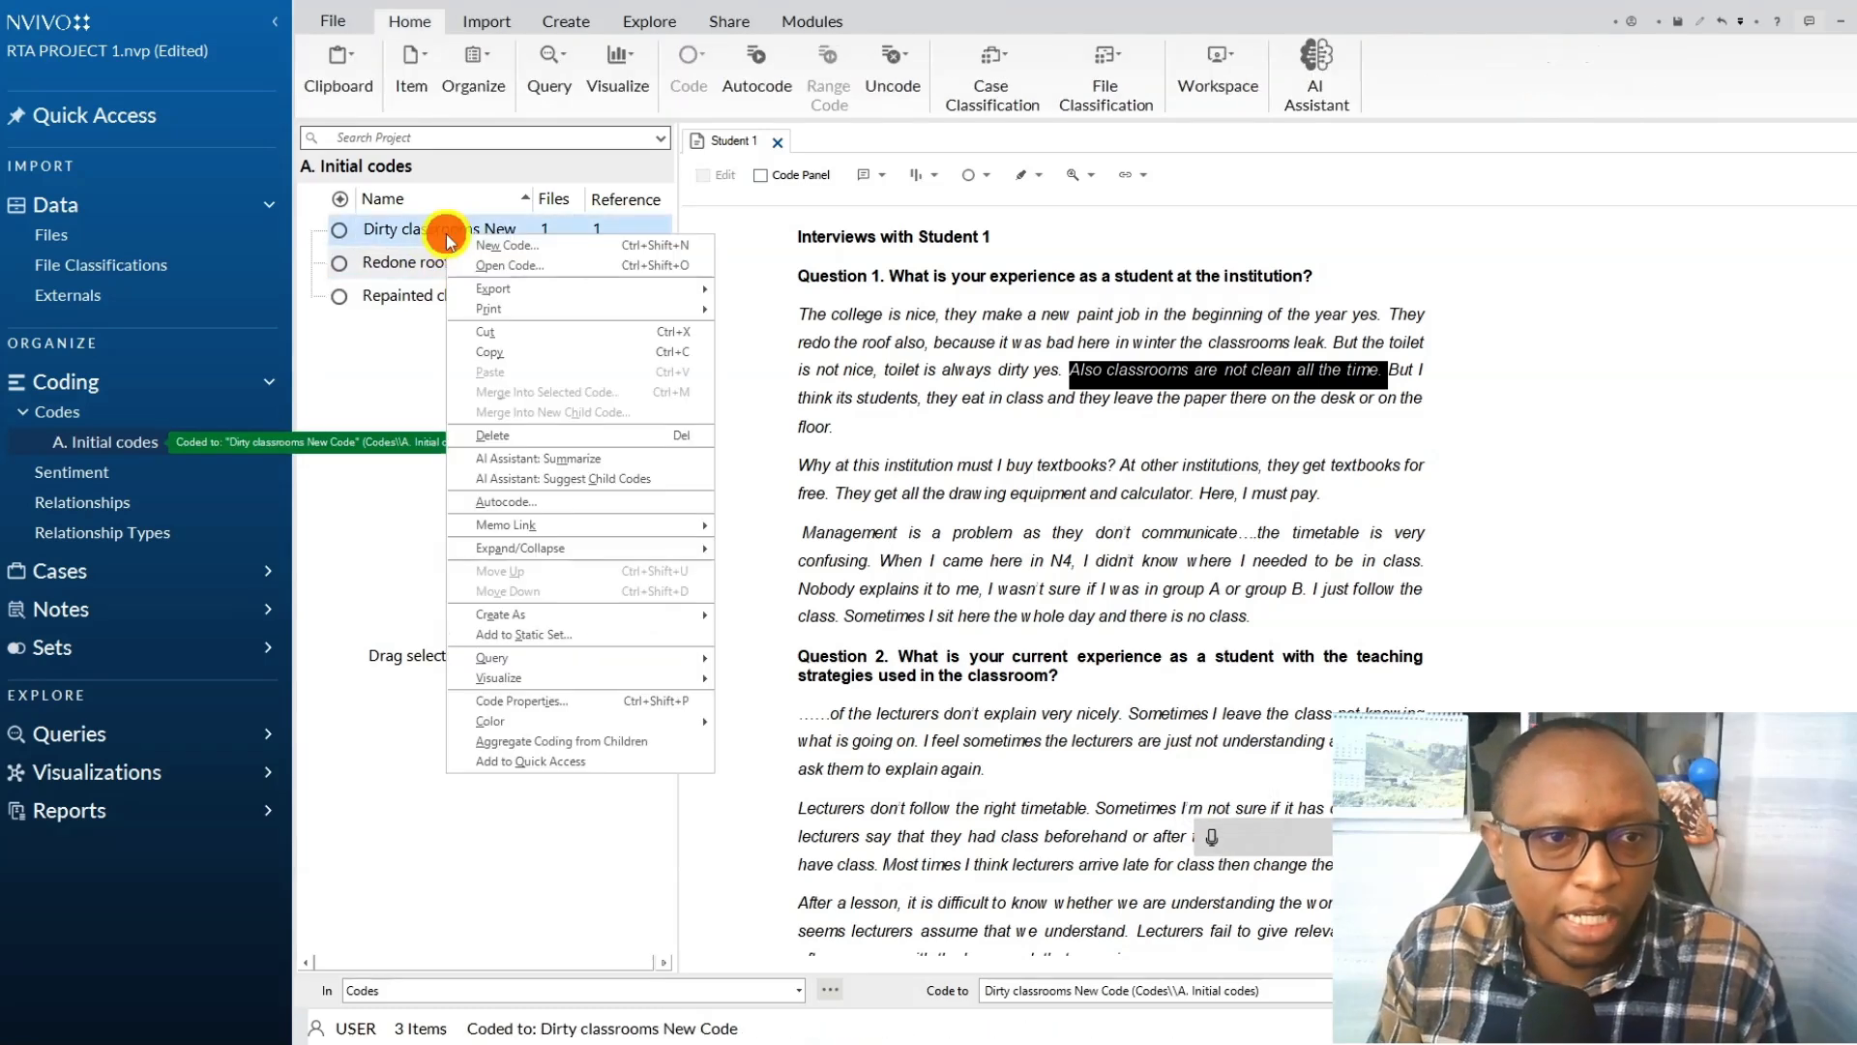
{"action": "left_click", "coordinate": [505, 701]}
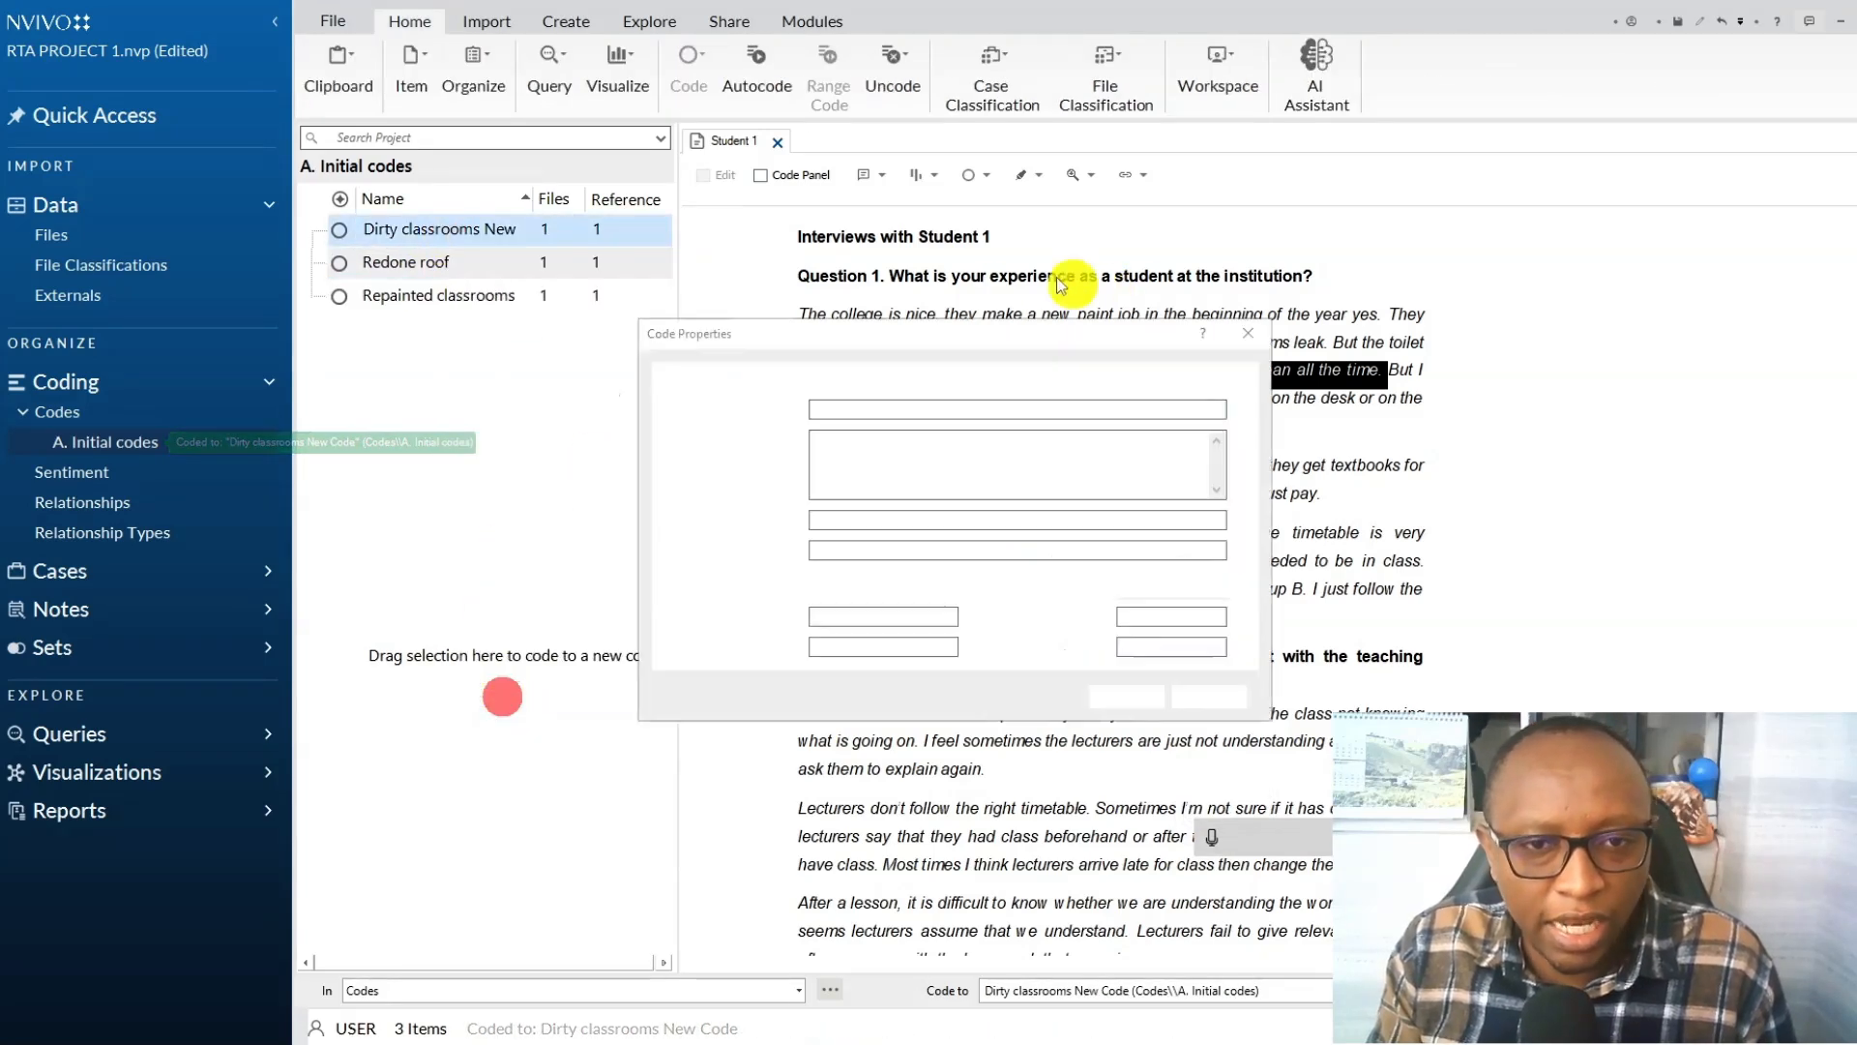
{"action": "left_click_drag", "start_coordinate": [899, 411], "coordinate": [1072, 425]}
{"action": "key", "text": "BackSpace"}
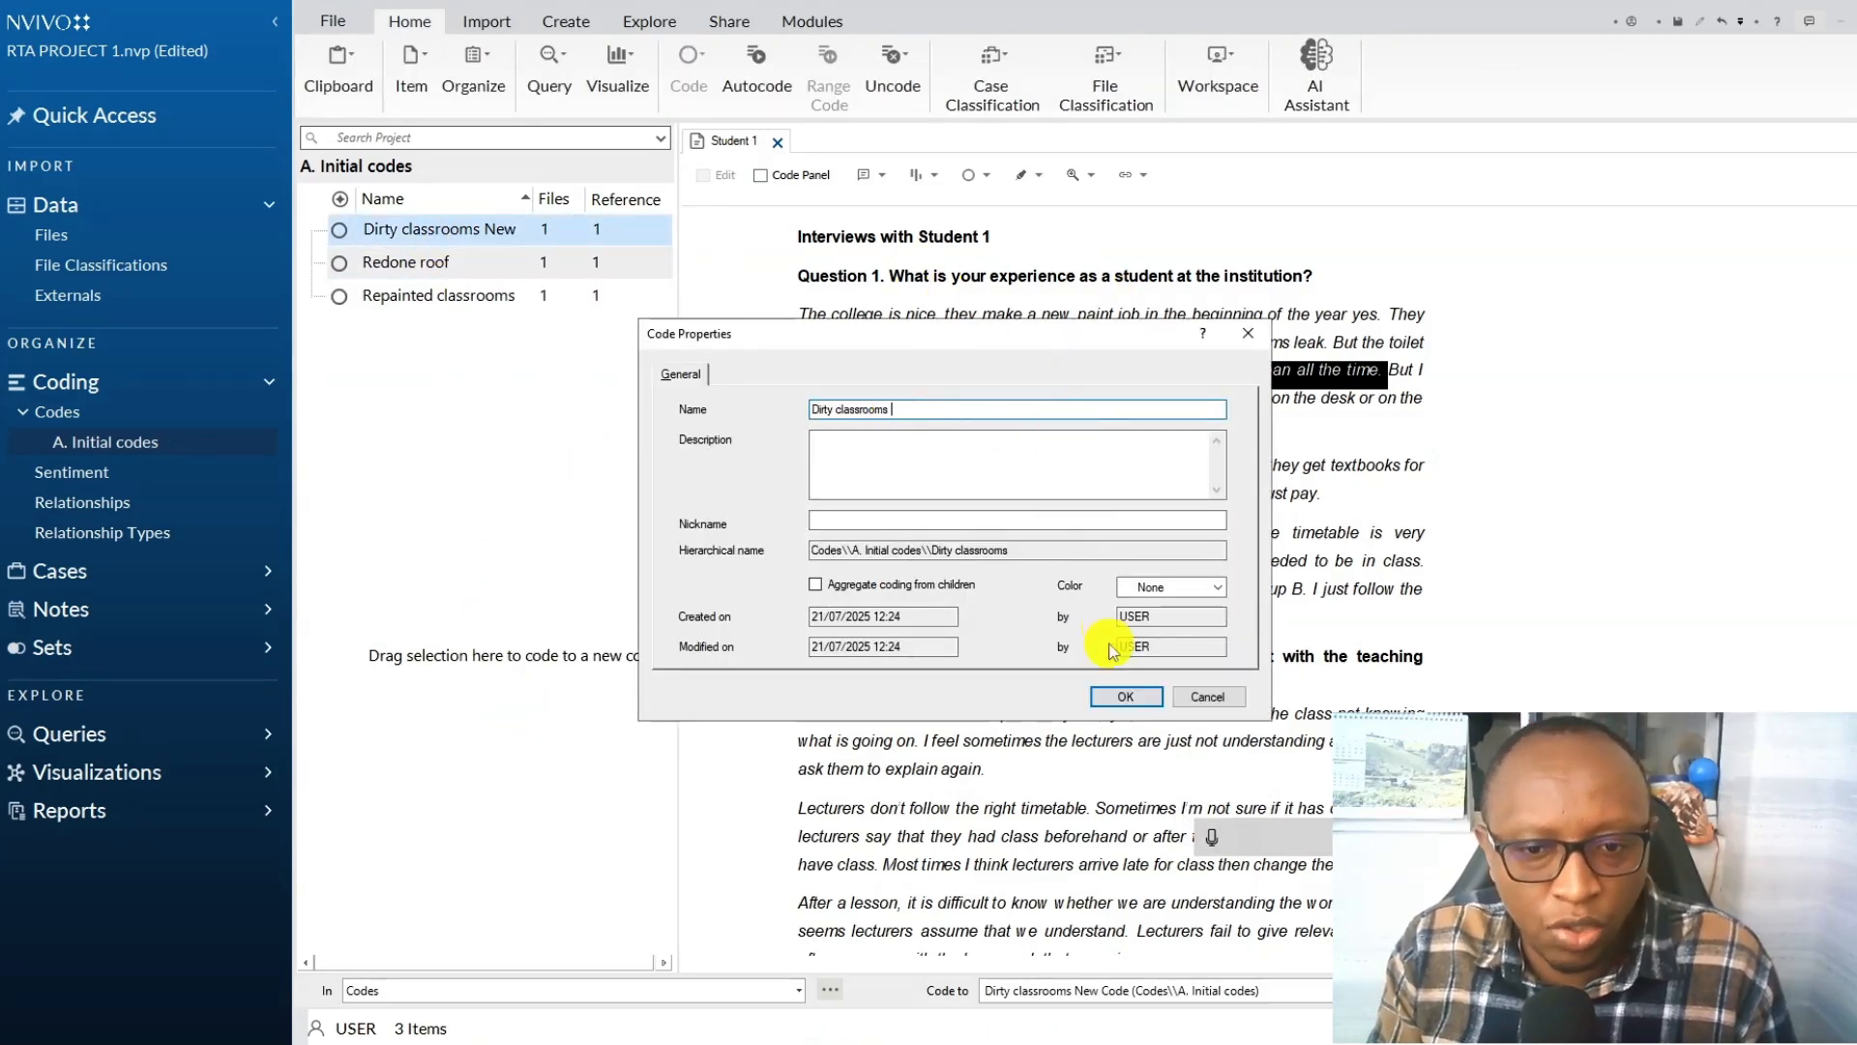
{"action": "left_click", "coordinate": [1122, 697]}
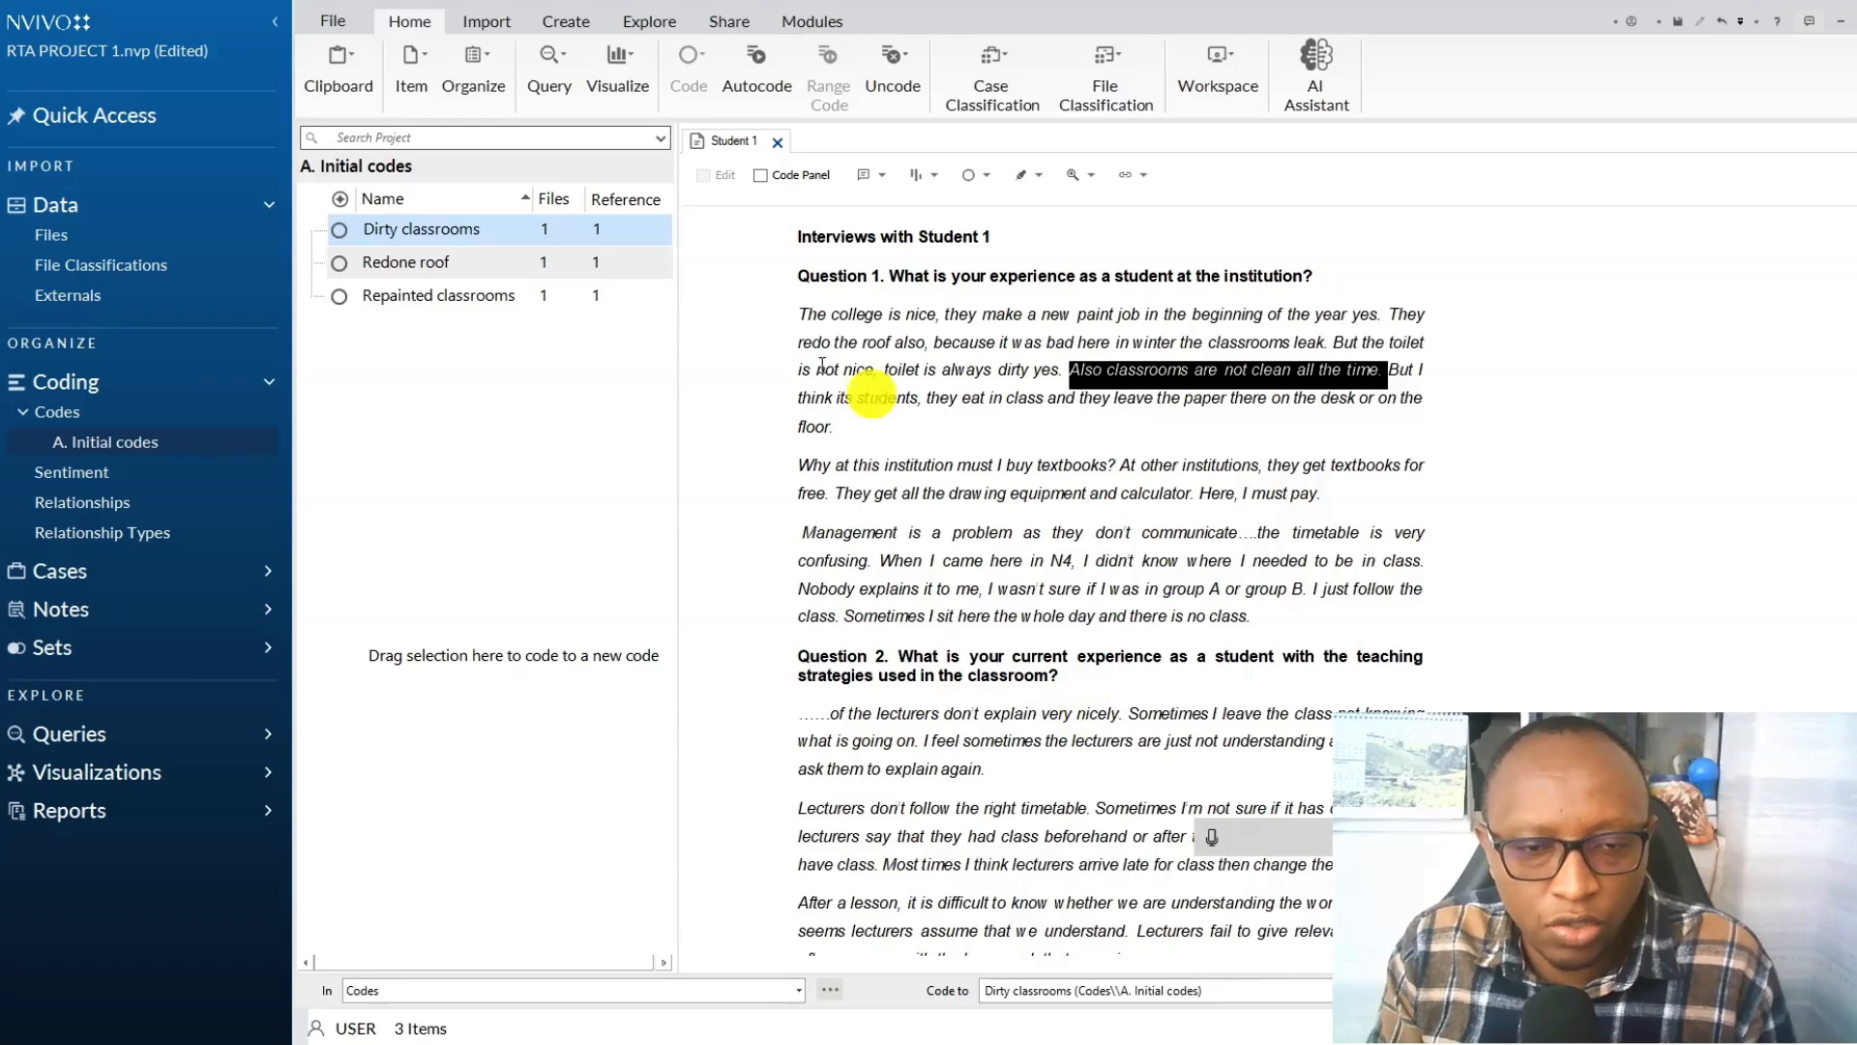
Assign the colour red to the Dirty classrooms code.
{"action": "right_click", "coordinate": [516, 234]}
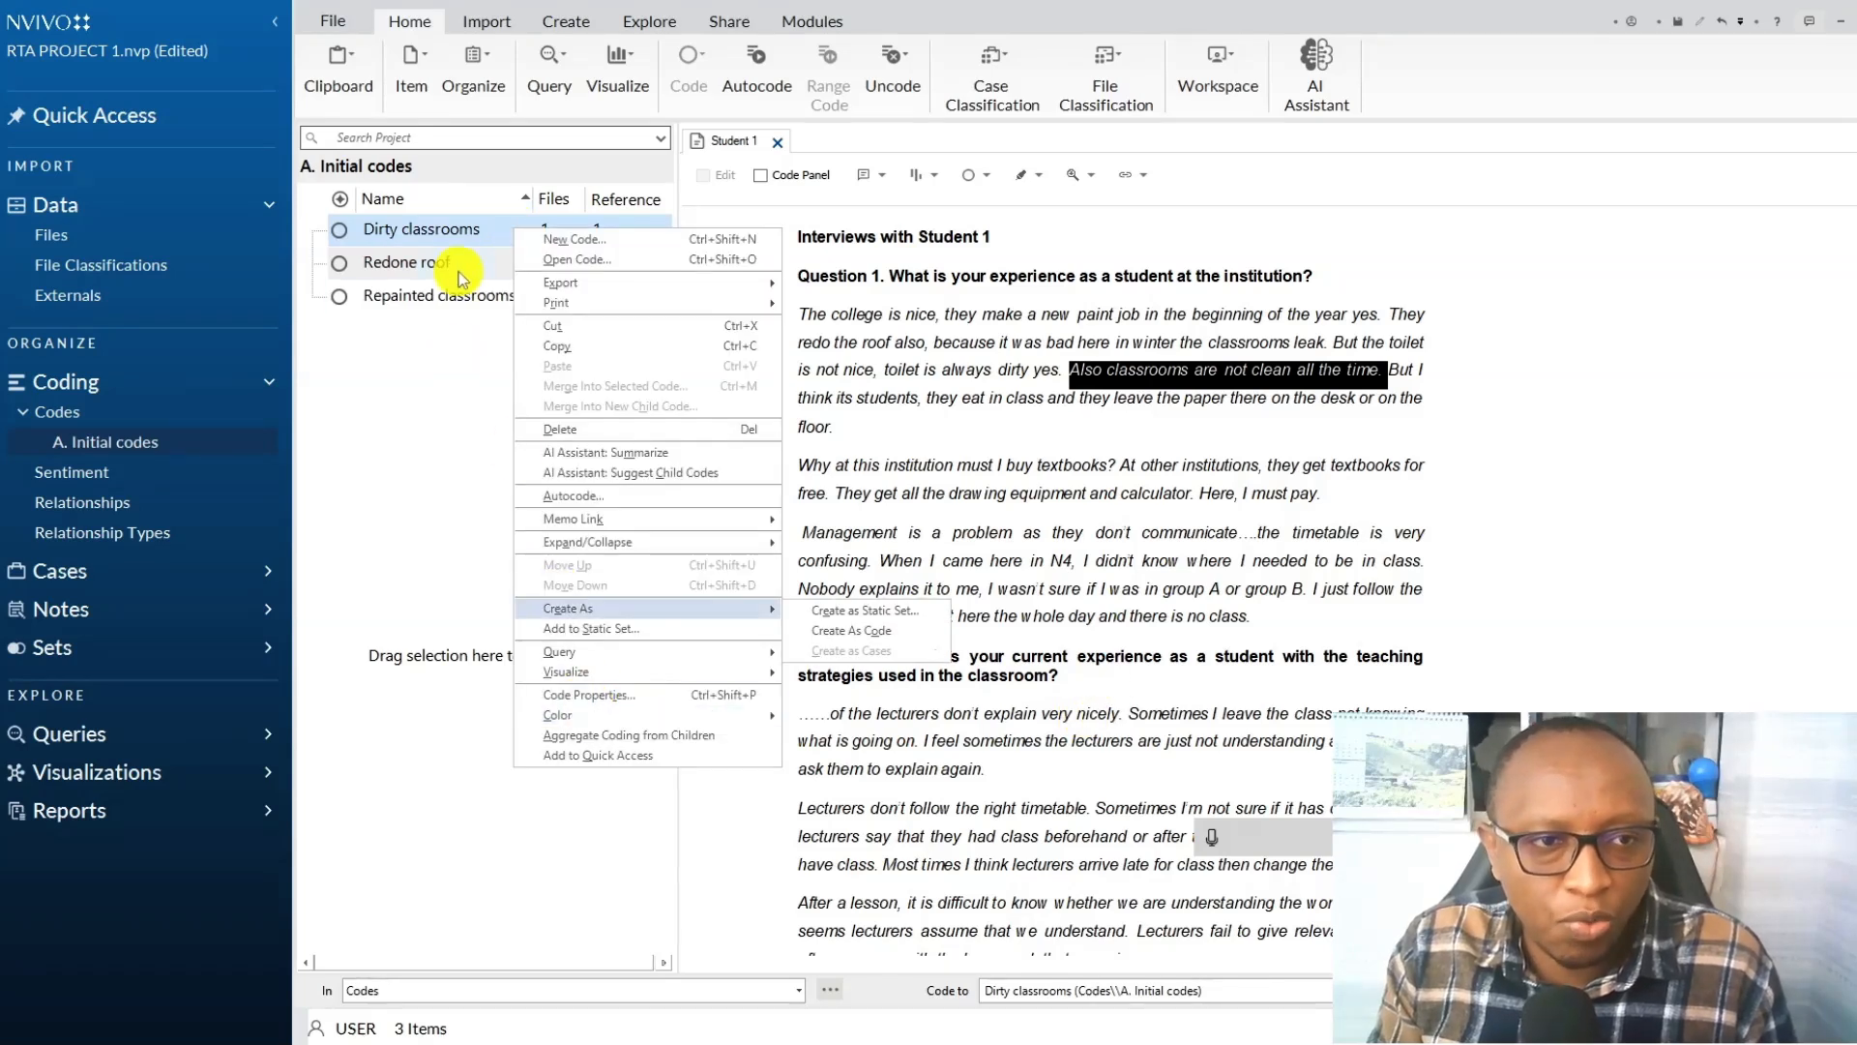
{"action": "right_click", "coordinate": [459, 240]}
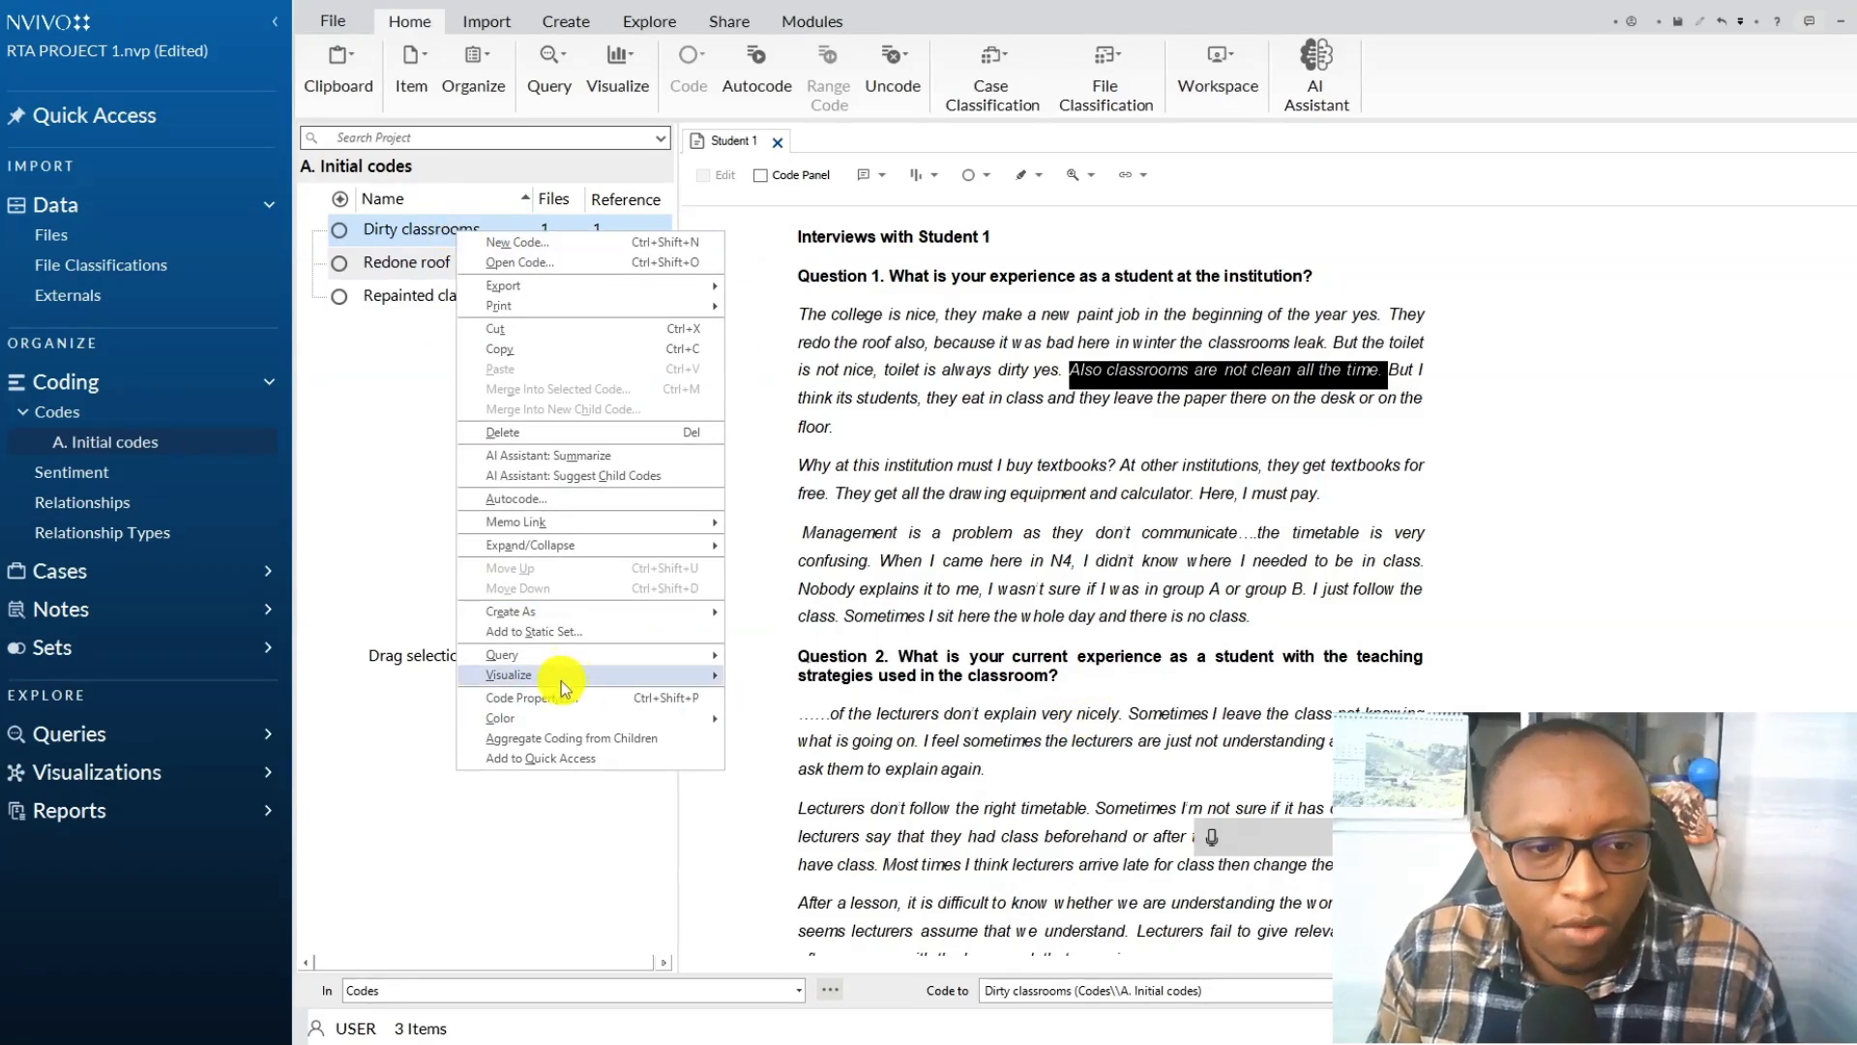
{"action": "mouse_move", "coordinate": [557, 725]}
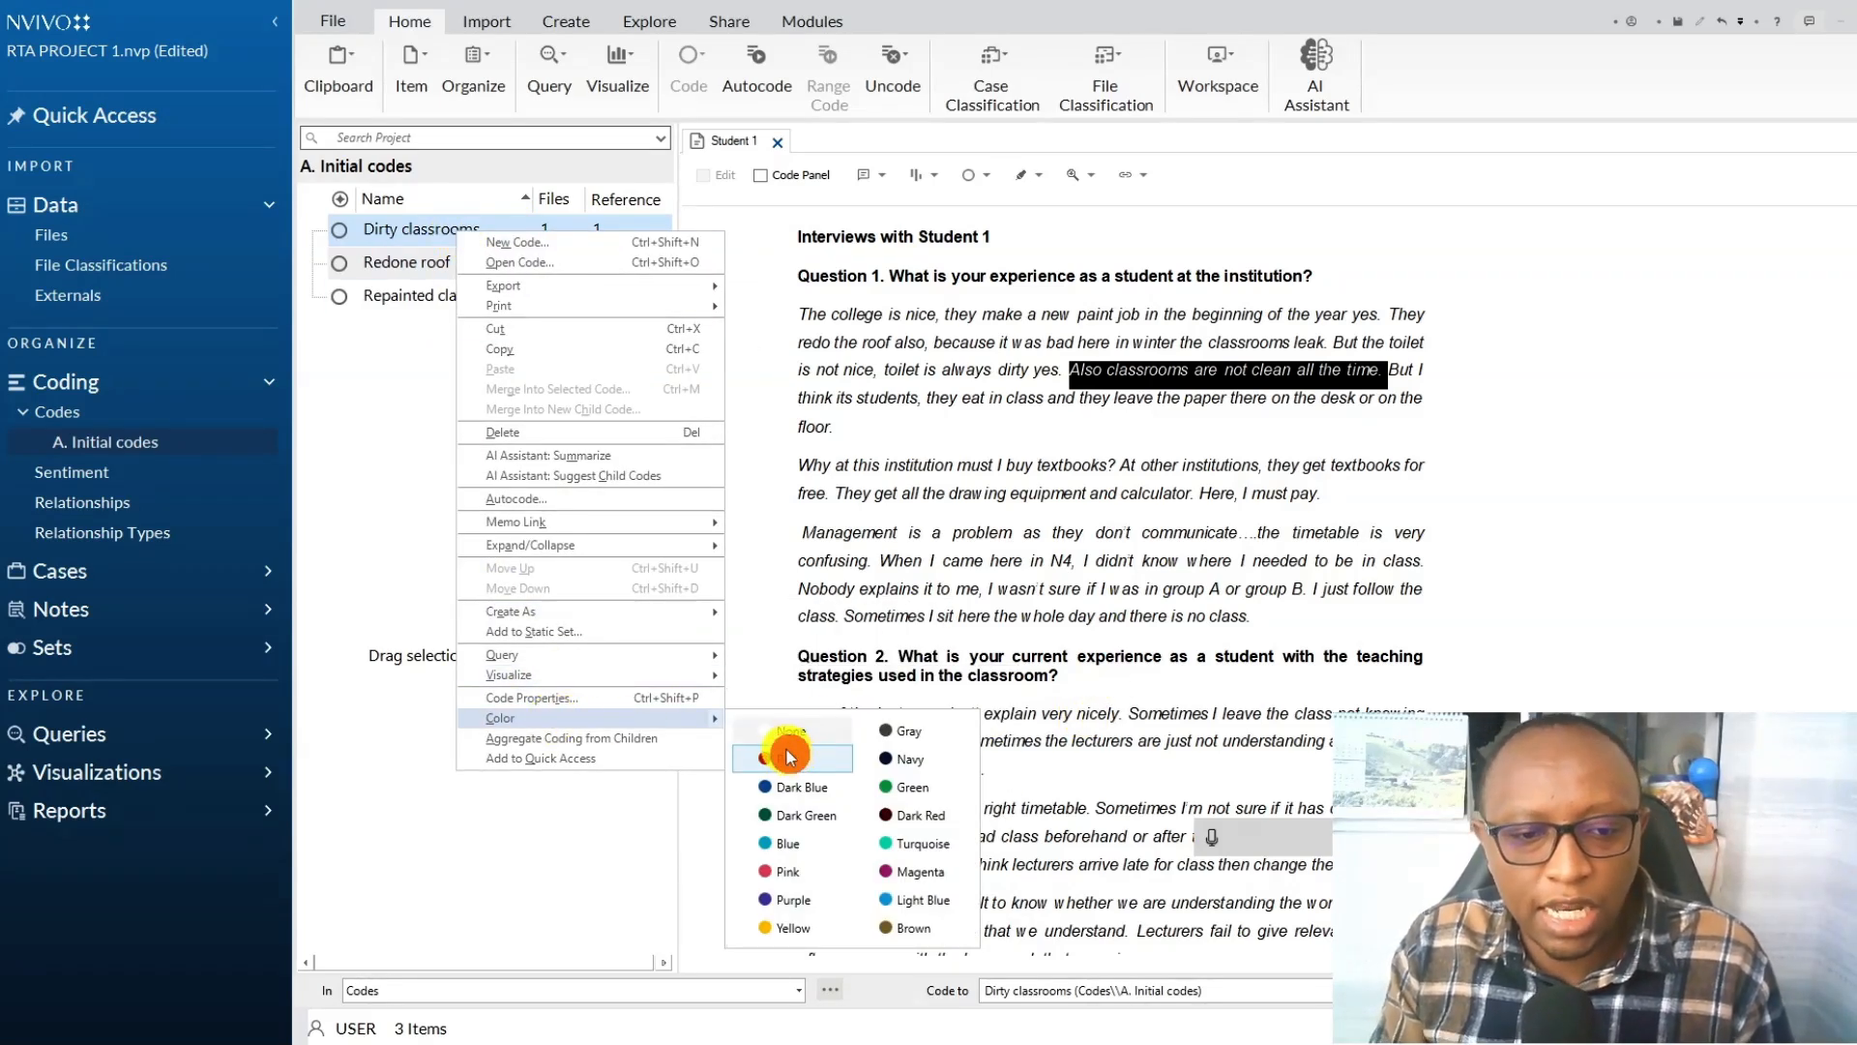
{"action": "left_click", "coordinate": [789, 756]}
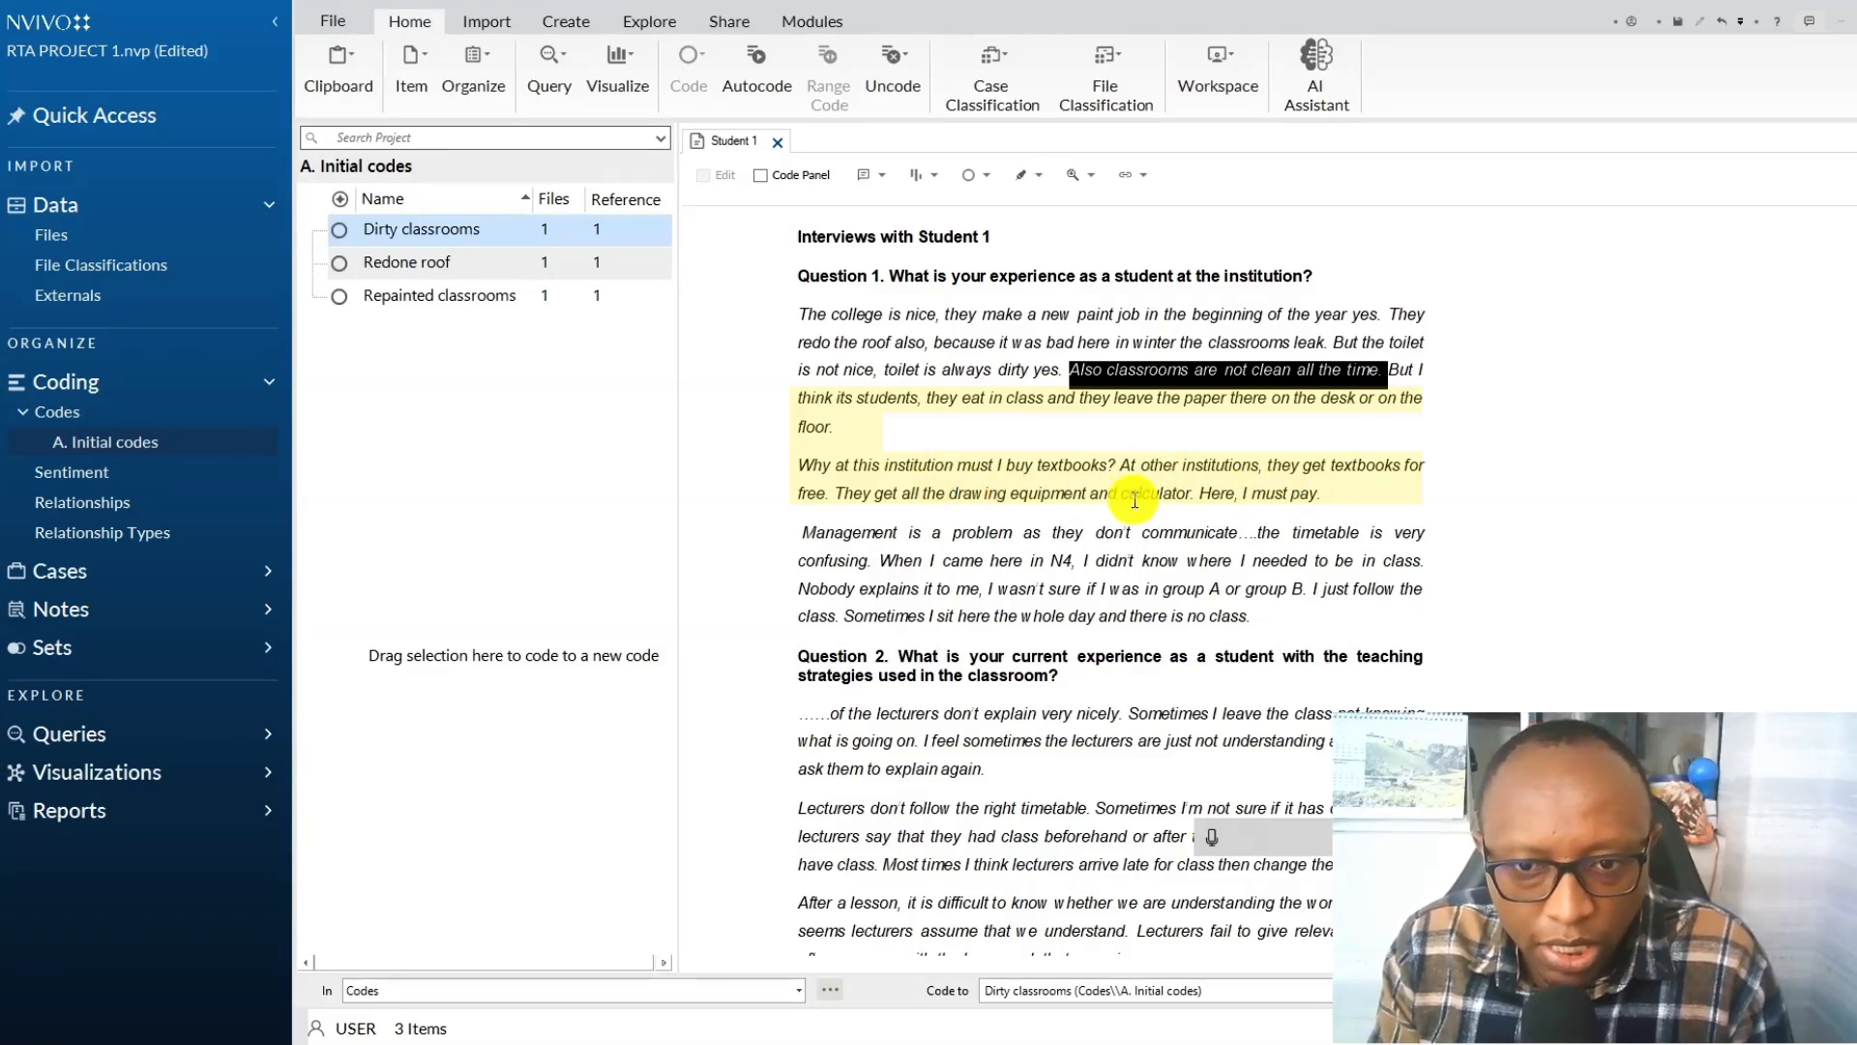
Code the paragraph "Why at this institution must I buy textbooks?..." to a new code "Needing to pay for learning resources" under A. Initial codes.
{"action": "triple_click", "coordinate": [786, 481]}
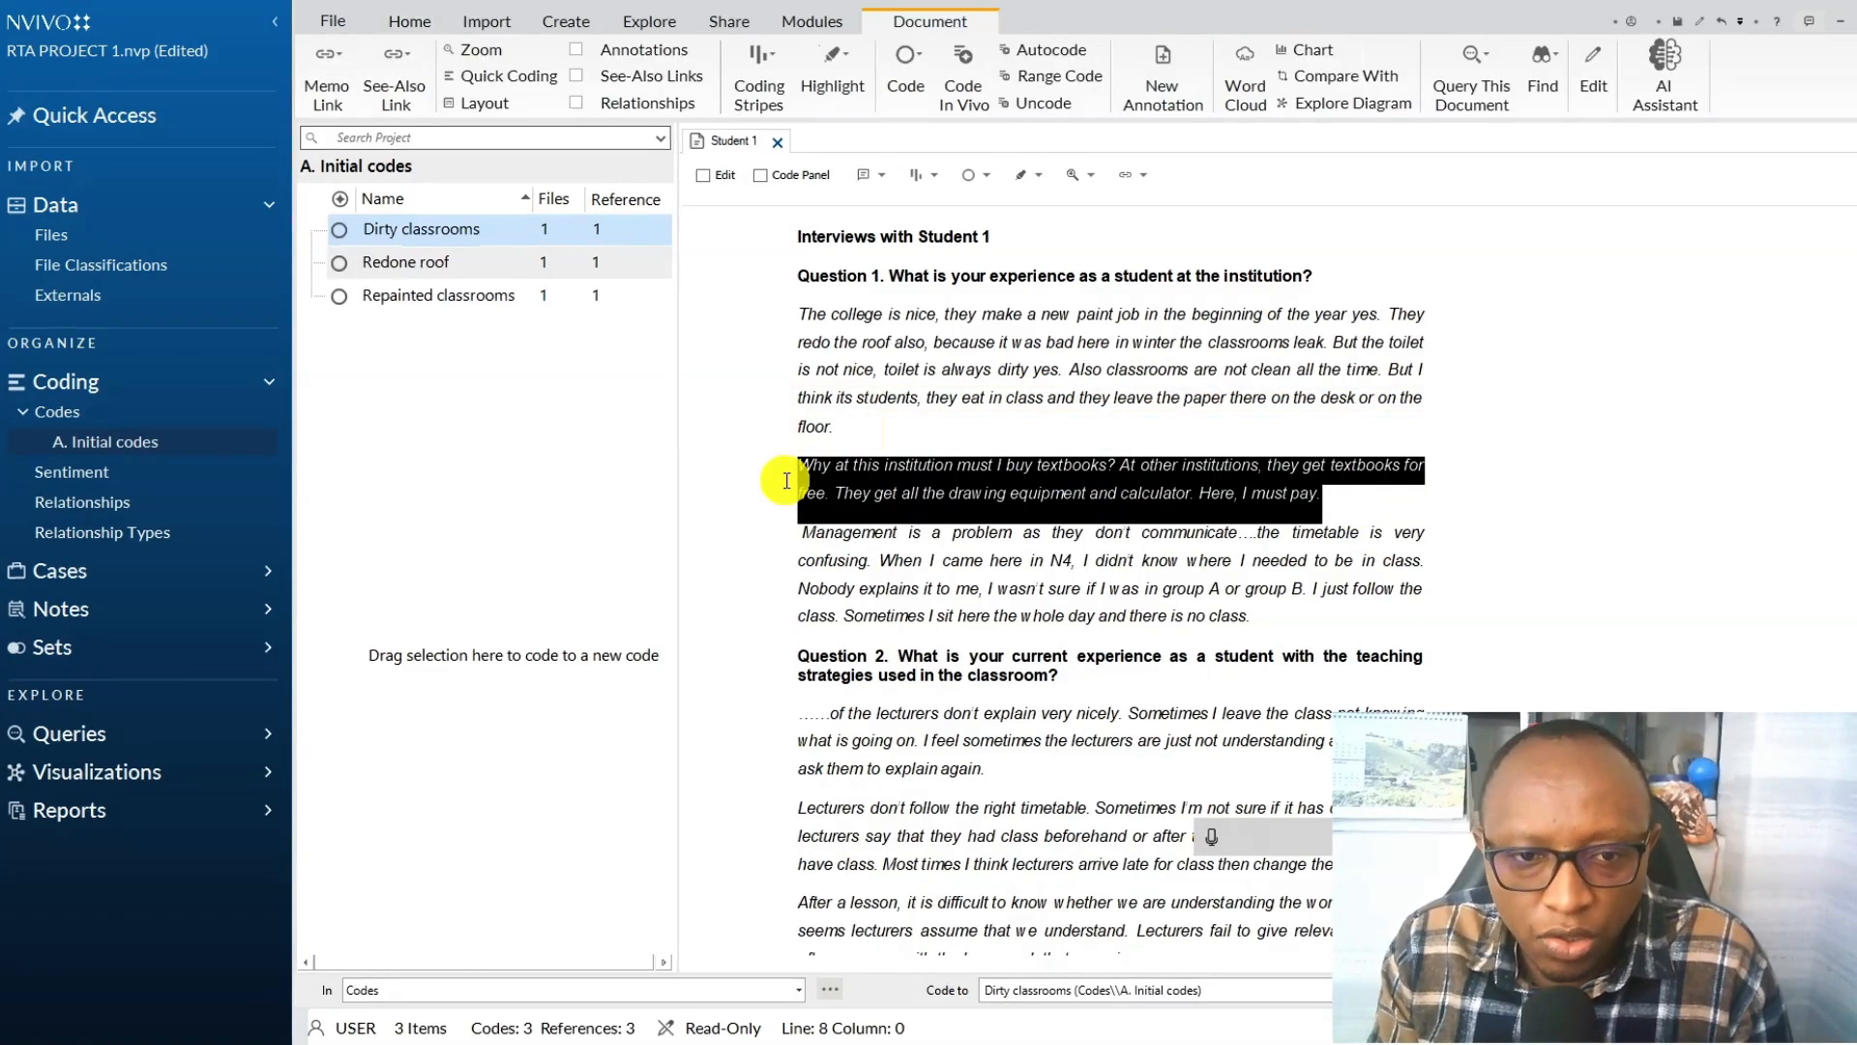
{"action": "key", "text": "ctrl+F2"}
{"action": "left_click", "coordinate": [857, 517]}
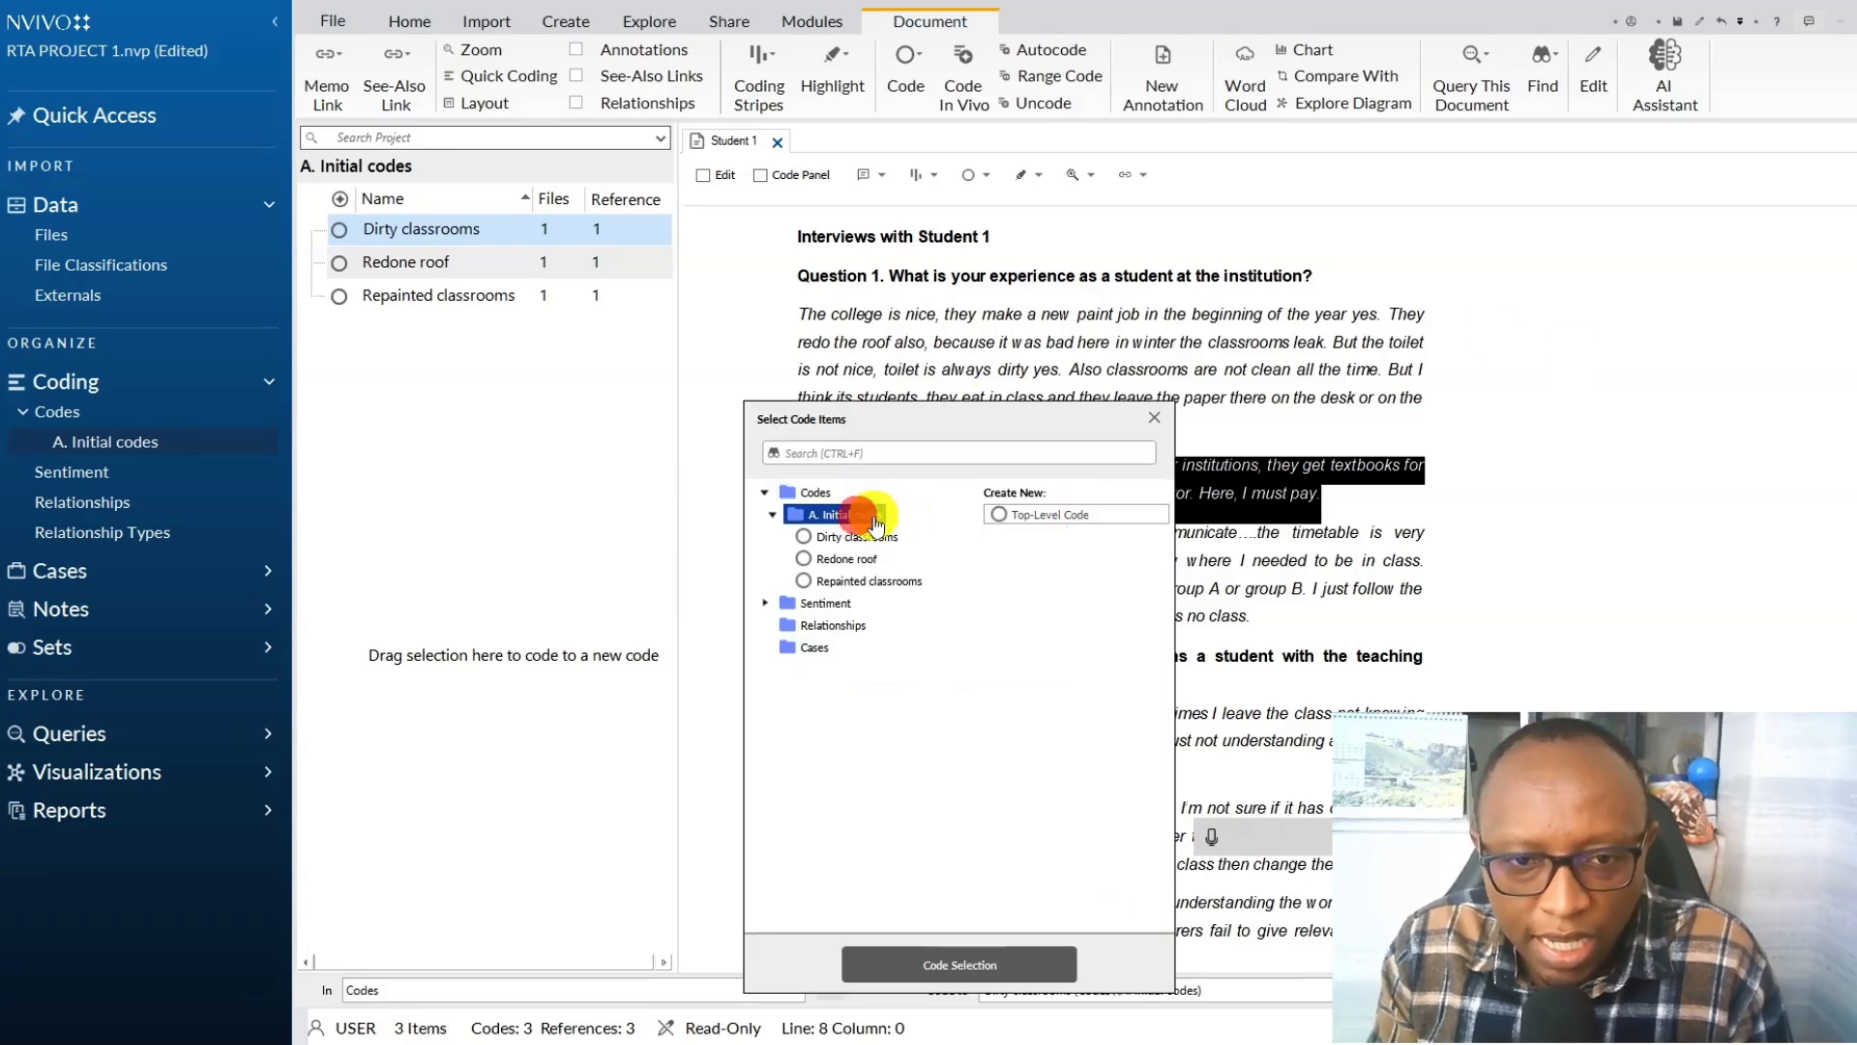
{"action": "left_click", "coordinate": [1047, 515]}
{"action": "left_click", "coordinate": [1224, 850]}
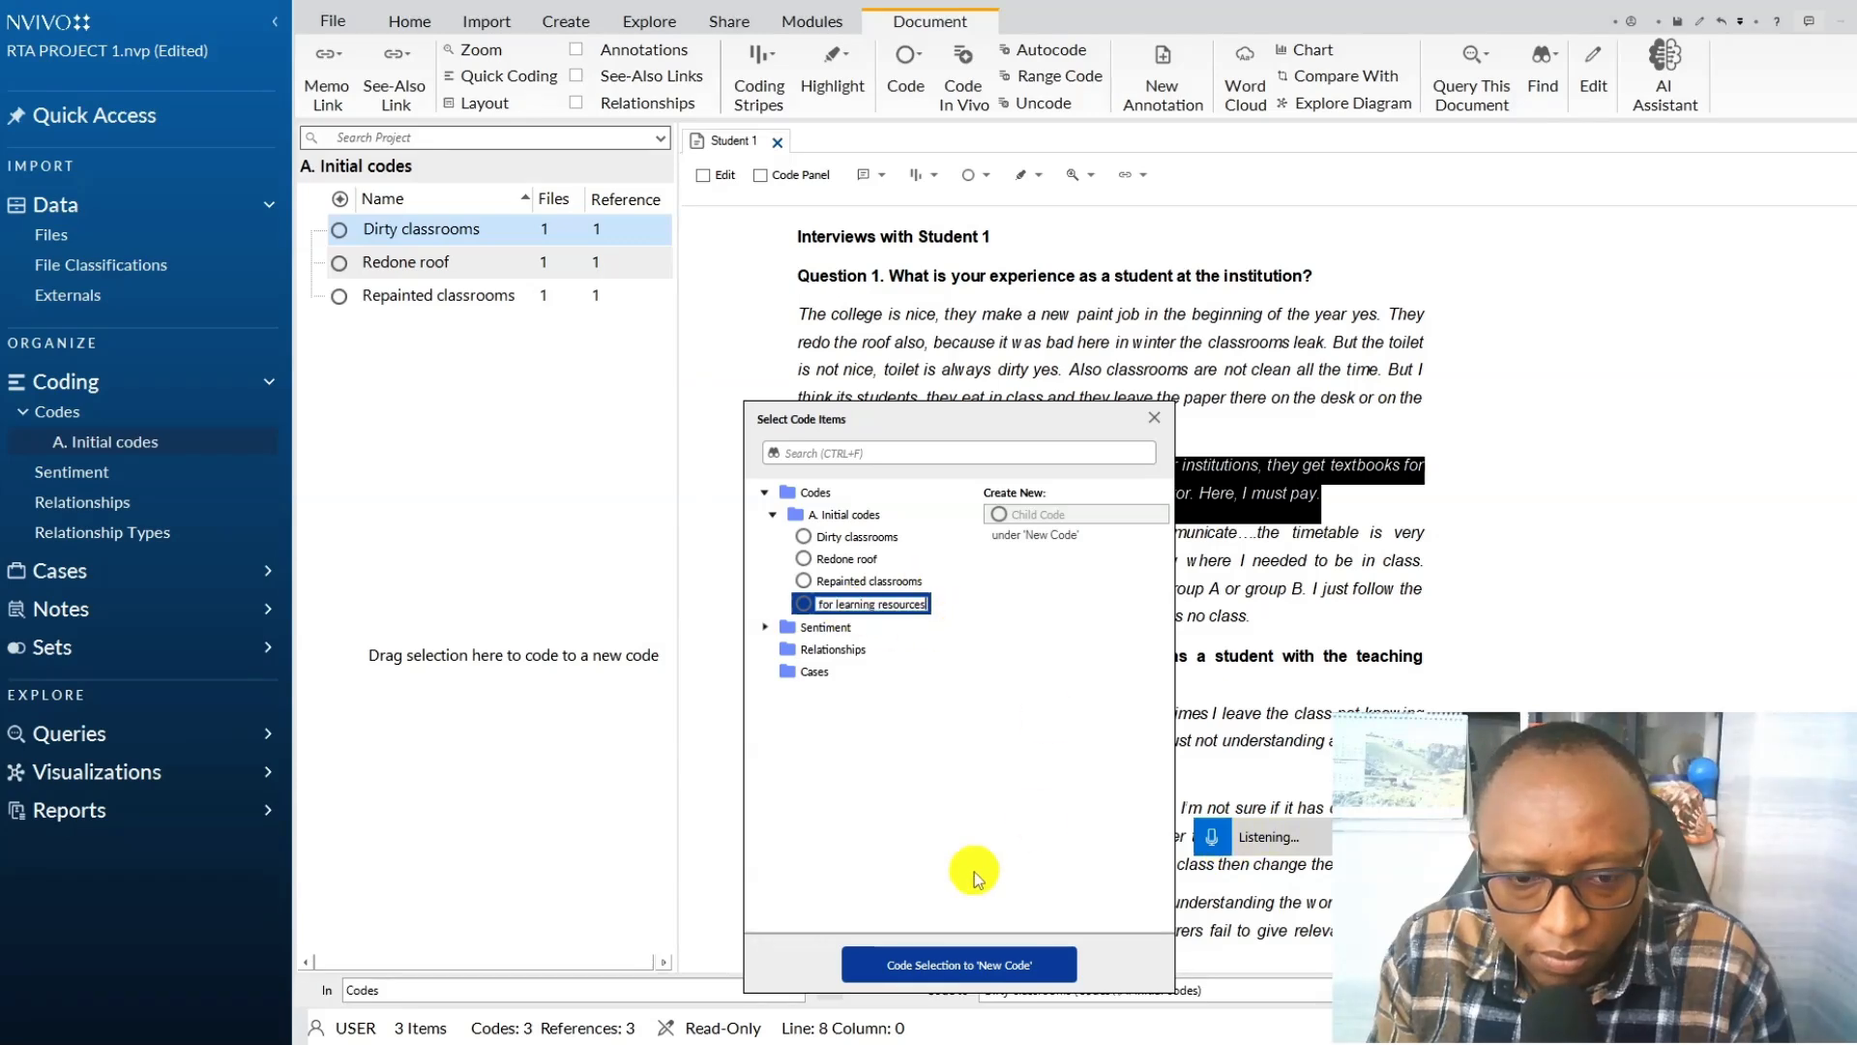
{"action": "left_click", "coordinate": [960, 964]}
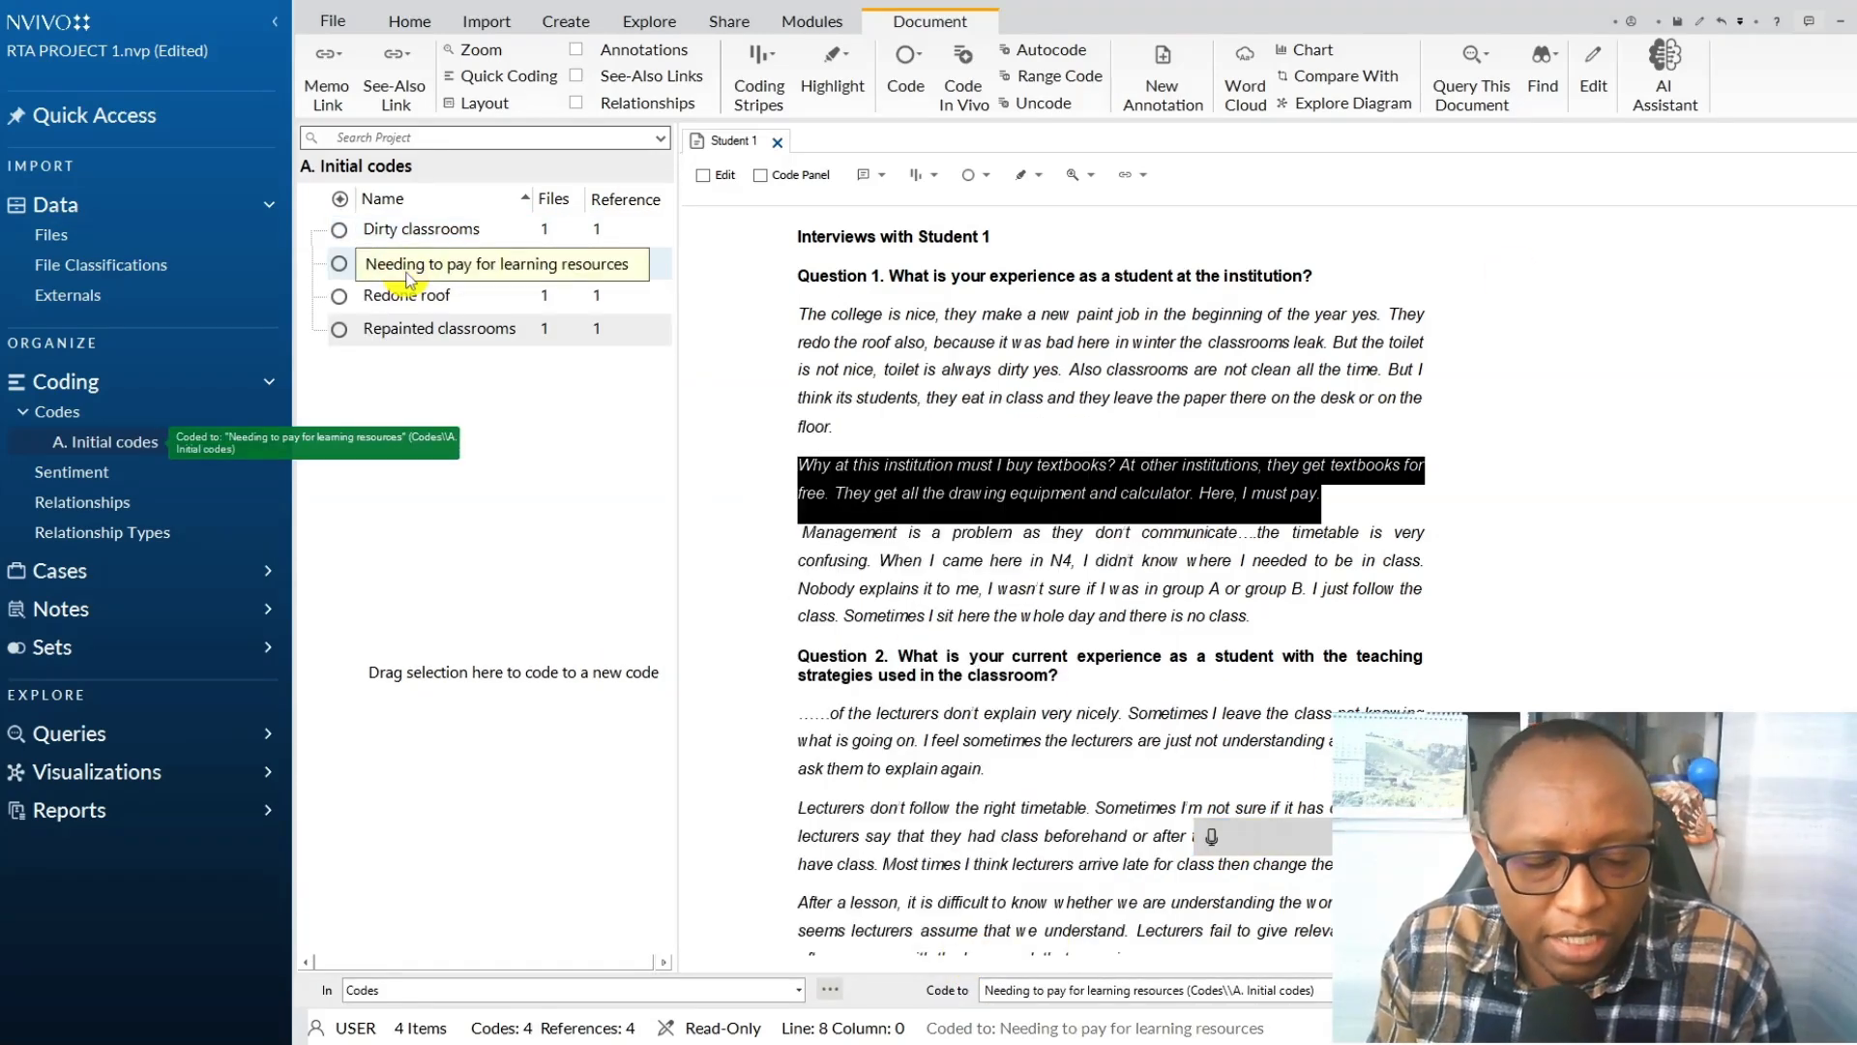
Assign the colour red to the Needing to pay for learning resources code.
{"action": "right_click", "coordinate": [408, 280]}
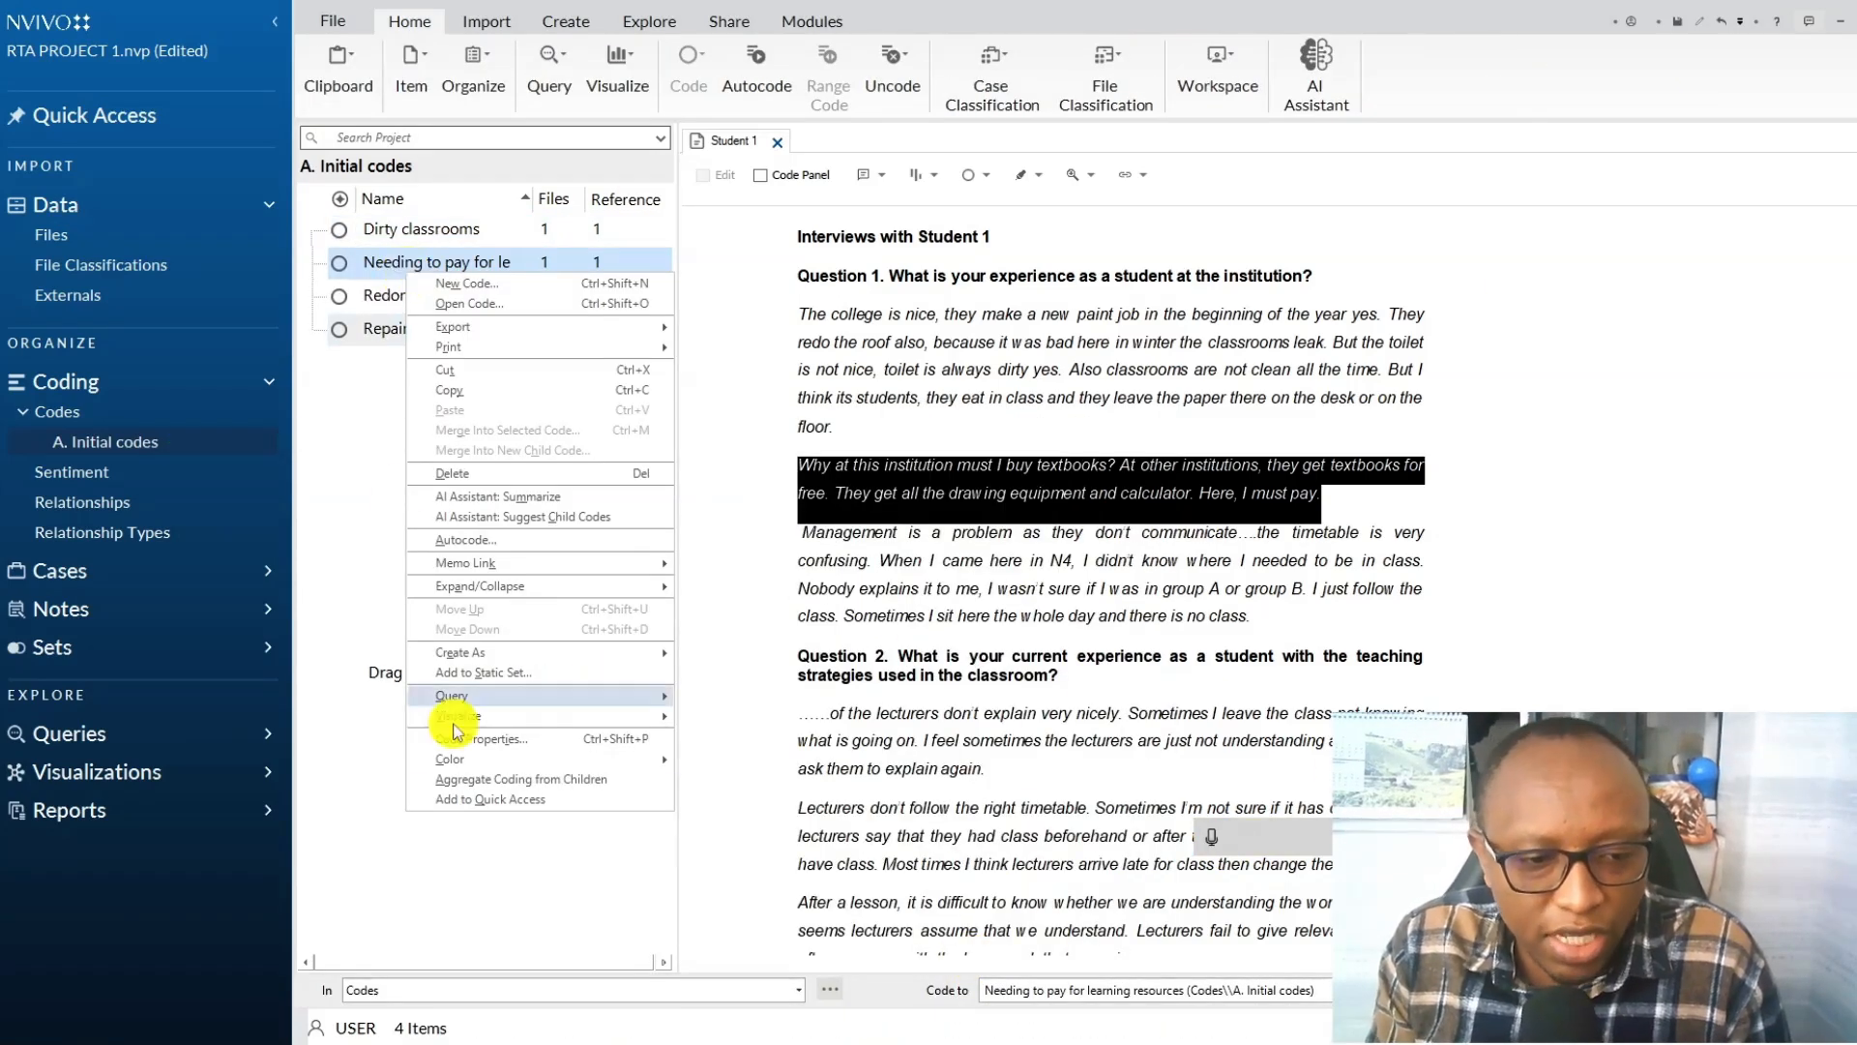
{"action": "mouse_move", "coordinate": [509, 766]}
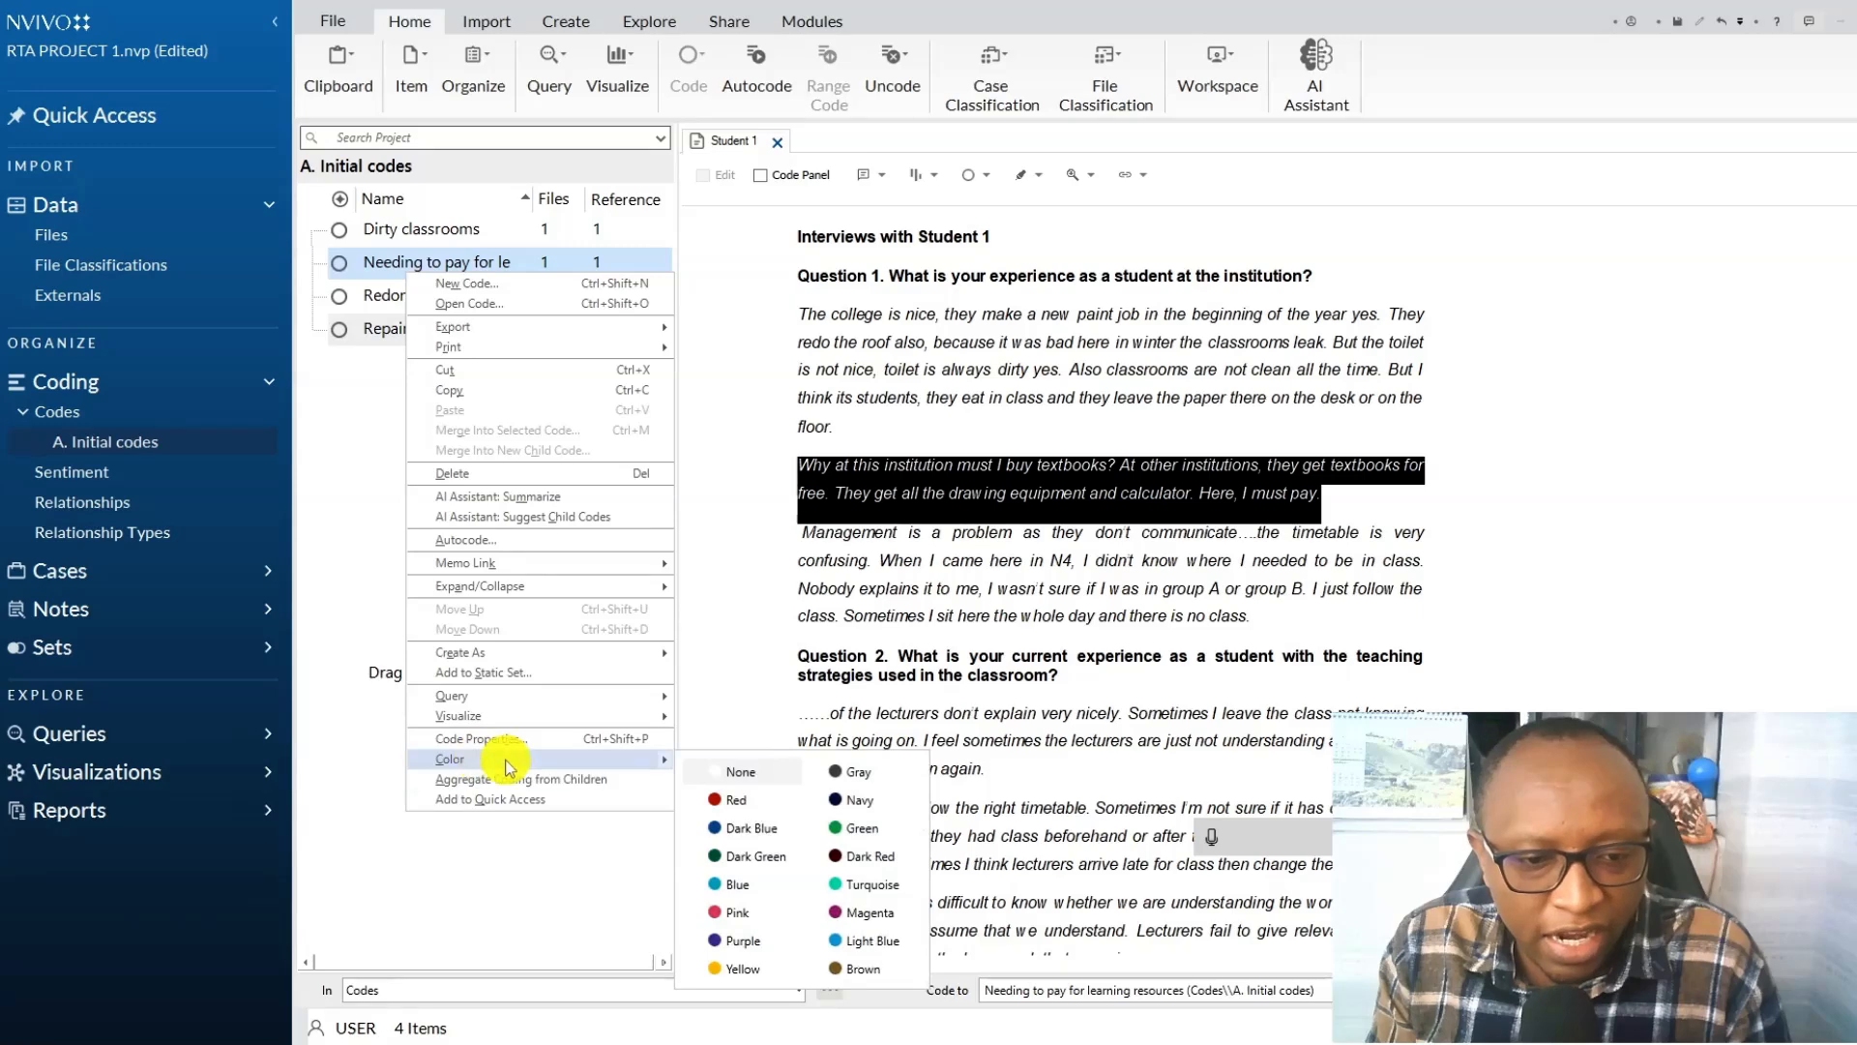
{"action": "left_click", "coordinate": [737, 799]}
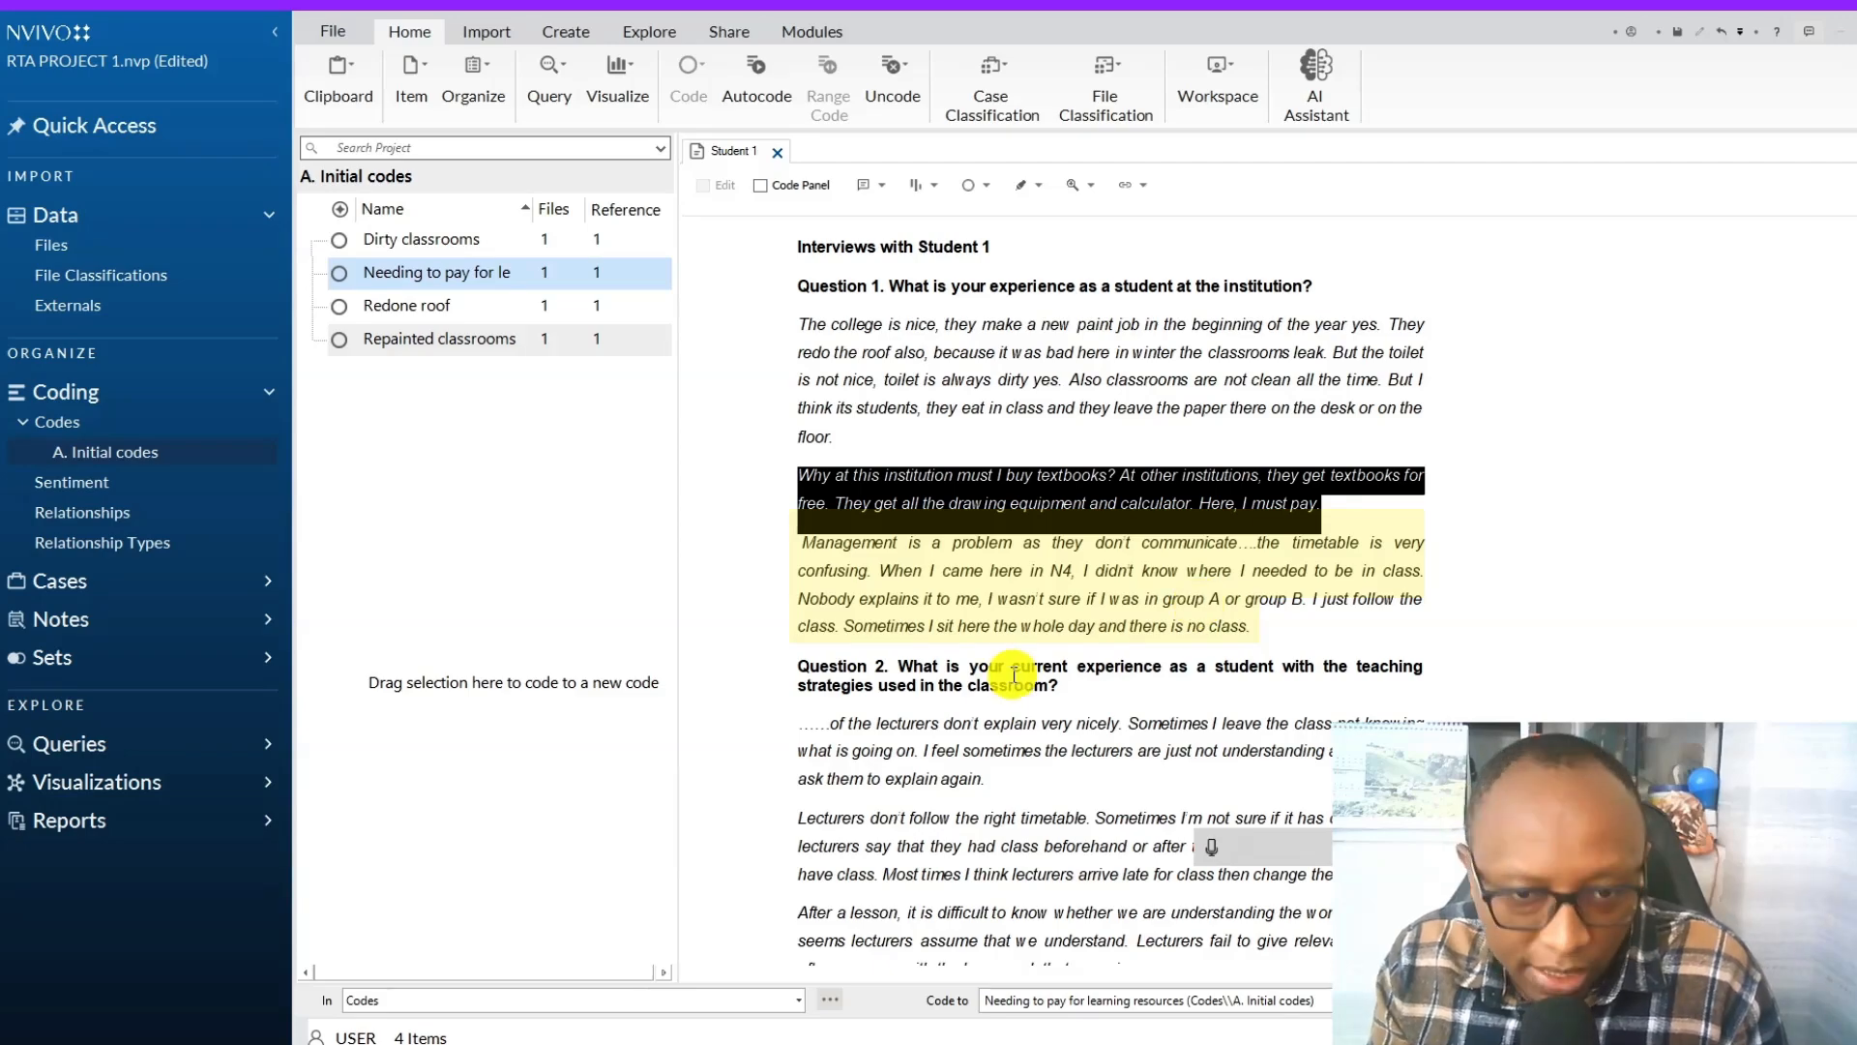
Code the paragraph "Management is a problem as they don't communicate..." to a new code "Jesus poor communication from the management" under A. Initial codes.
{"action": "left_click_drag", "start_coordinate": [1253, 627], "coordinate": [776, 547]}
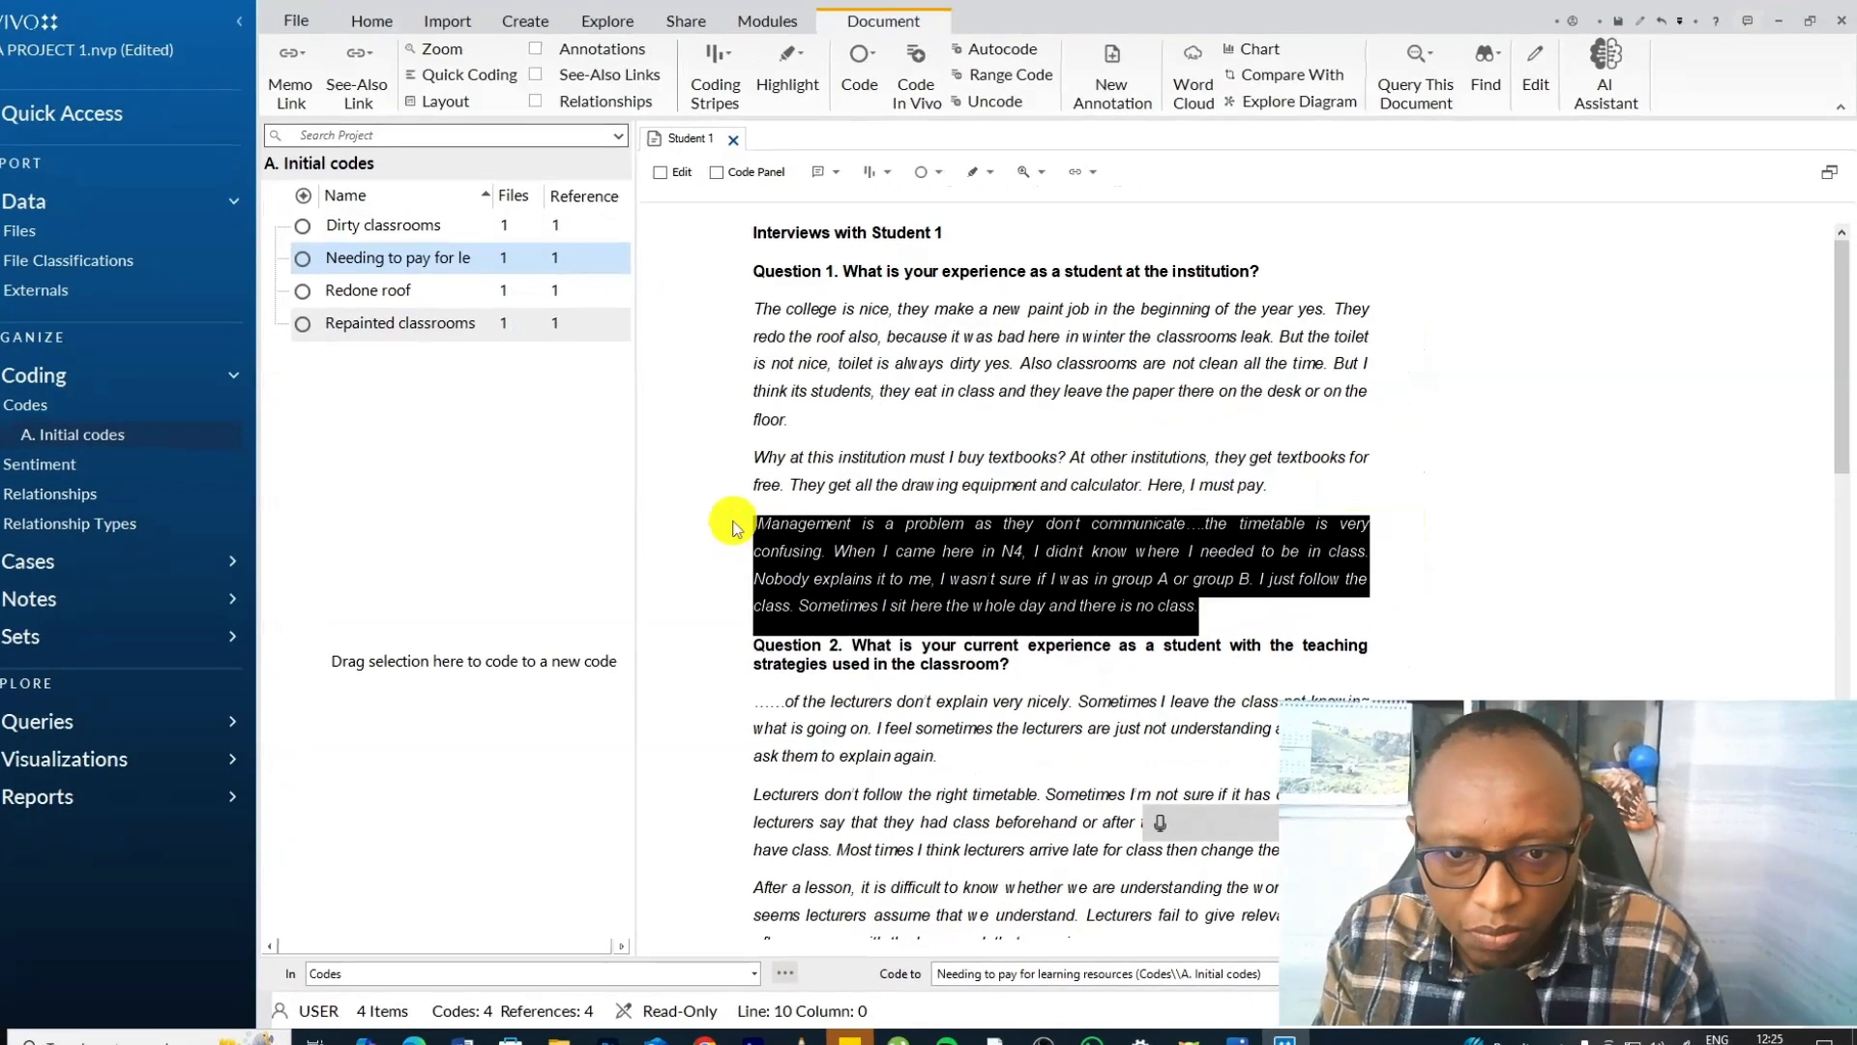
{"action": "right_click", "coordinate": [1103, 594]}
{"action": "left_click", "coordinate": [1209, 503]}
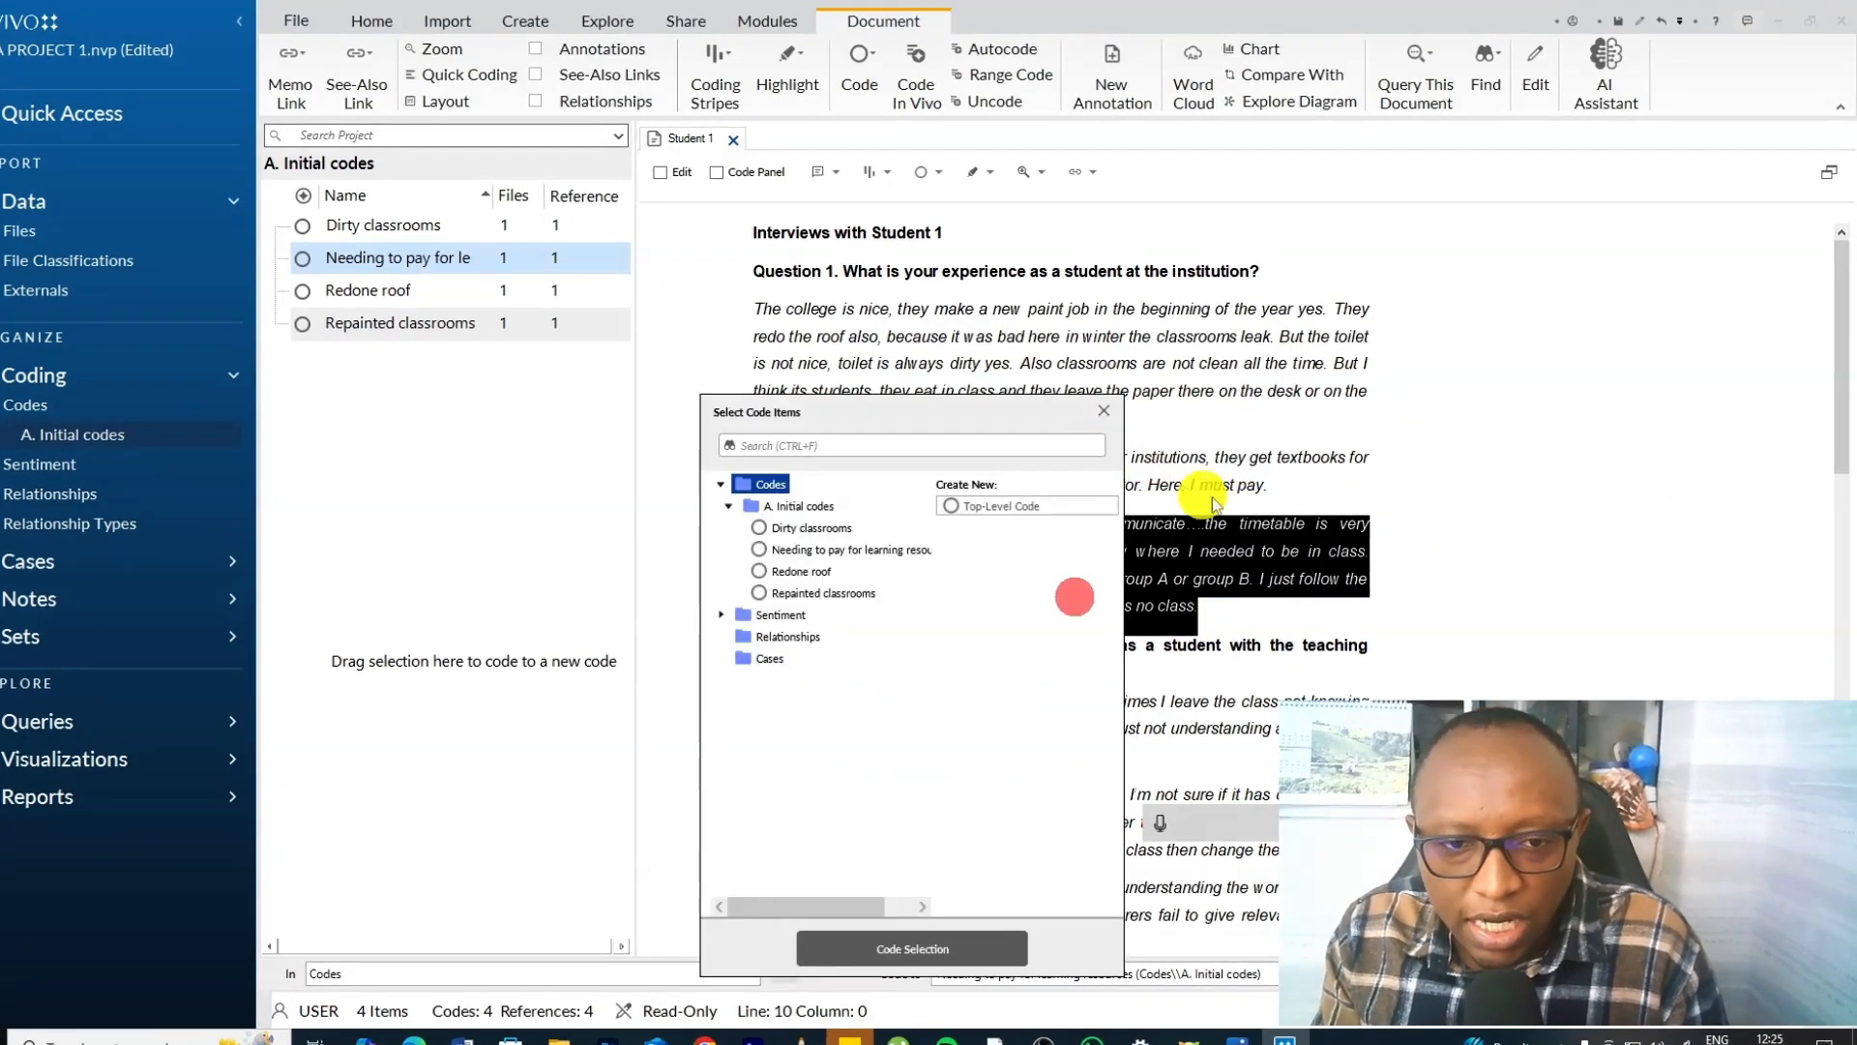
{"action": "left_click", "coordinate": [802, 506]}
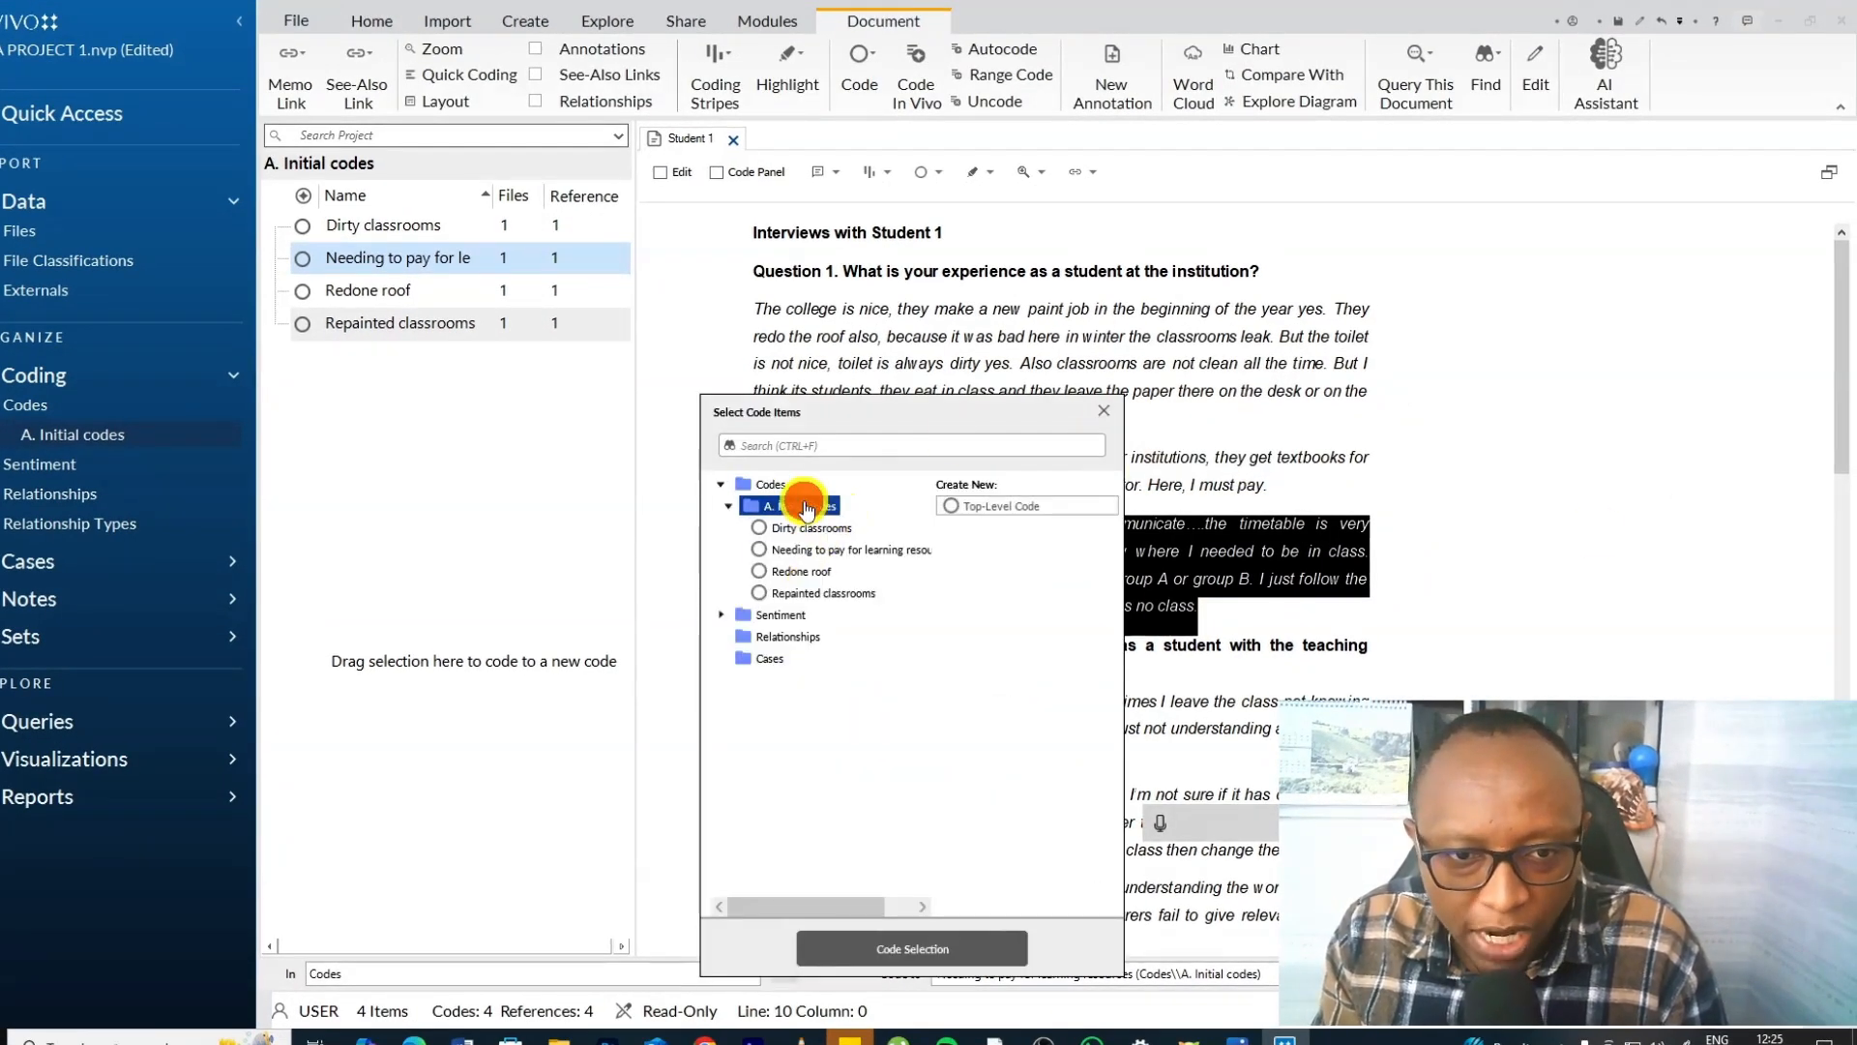
{"action": "left_click", "coordinate": [952, 505]}
{"action": "left_click", "coordinate": [1160, 825]}
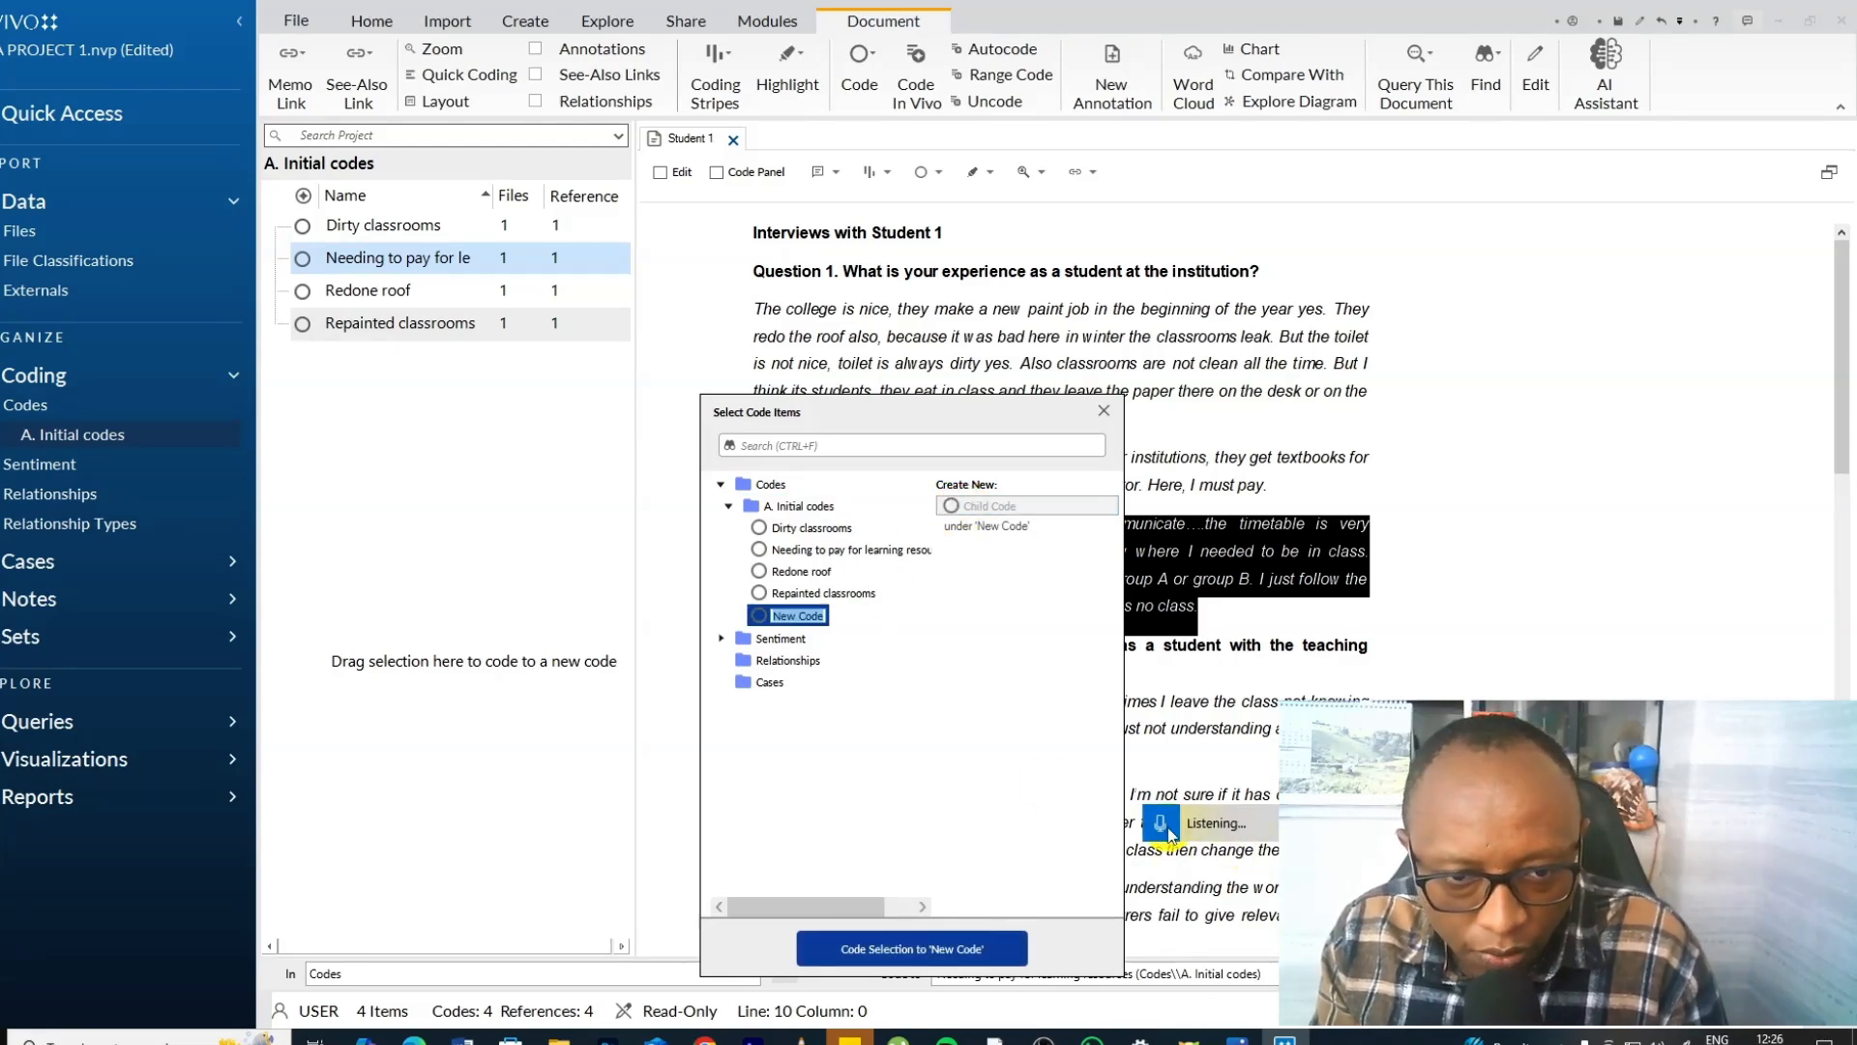
{"action": "left_click", "coordinate": [871, 946]}
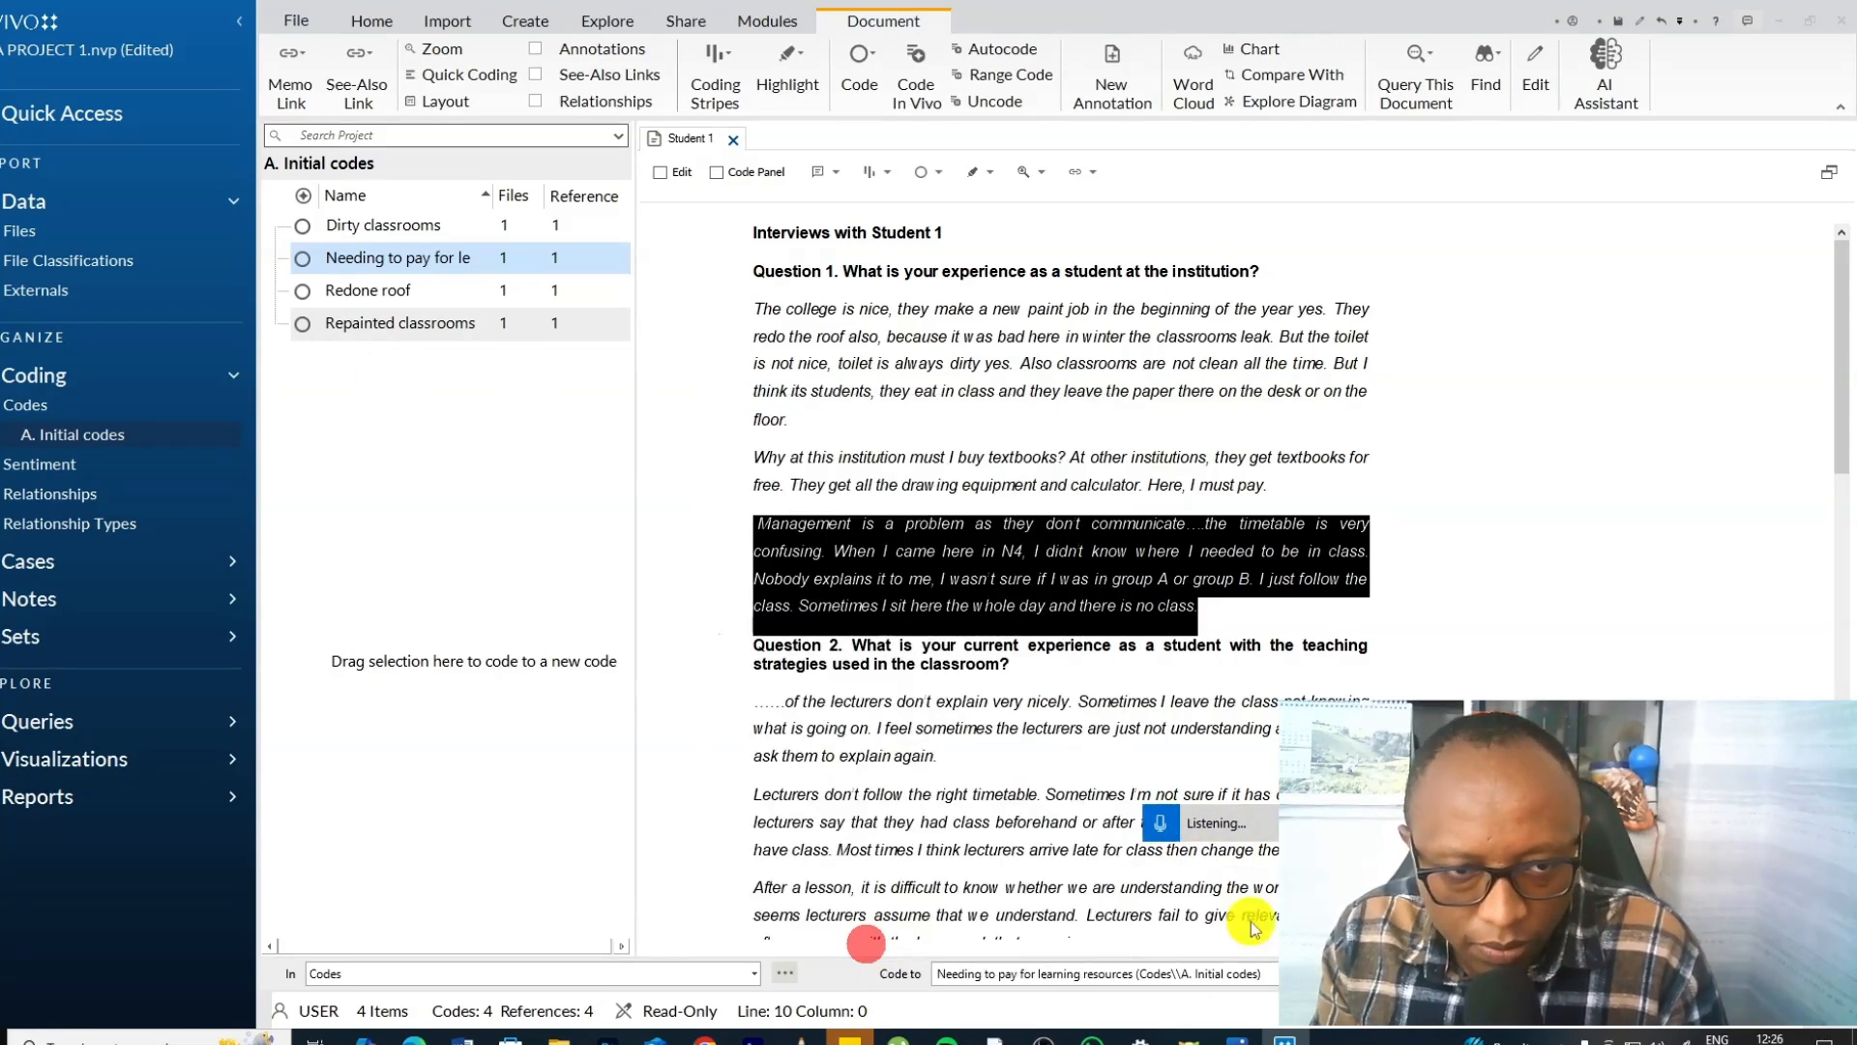
Rename the new management code to "Poor communication from the management" in its code properties.
{"action": "left_click", "coordinate": [395, 268]}
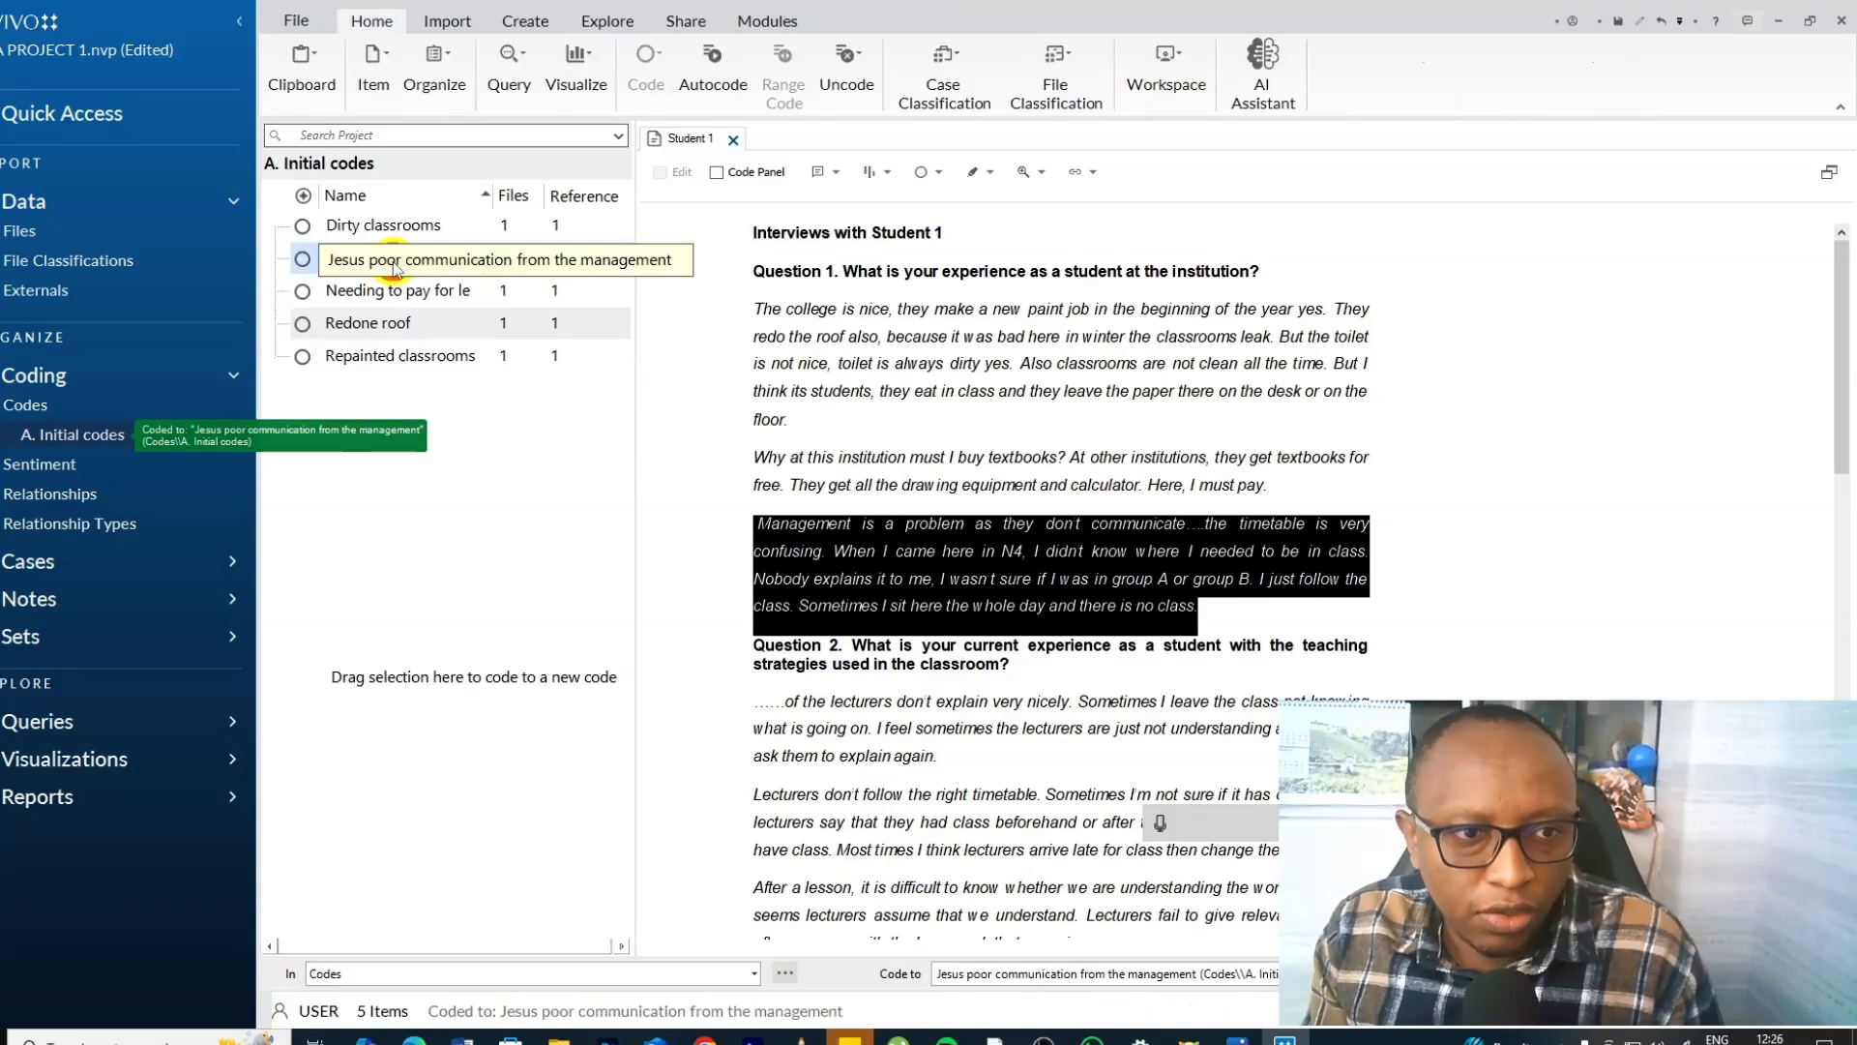
{"action": "right_click", "coordinate": [394, 268]}
{"action": "left_click", "coordinate": [455, 723]}
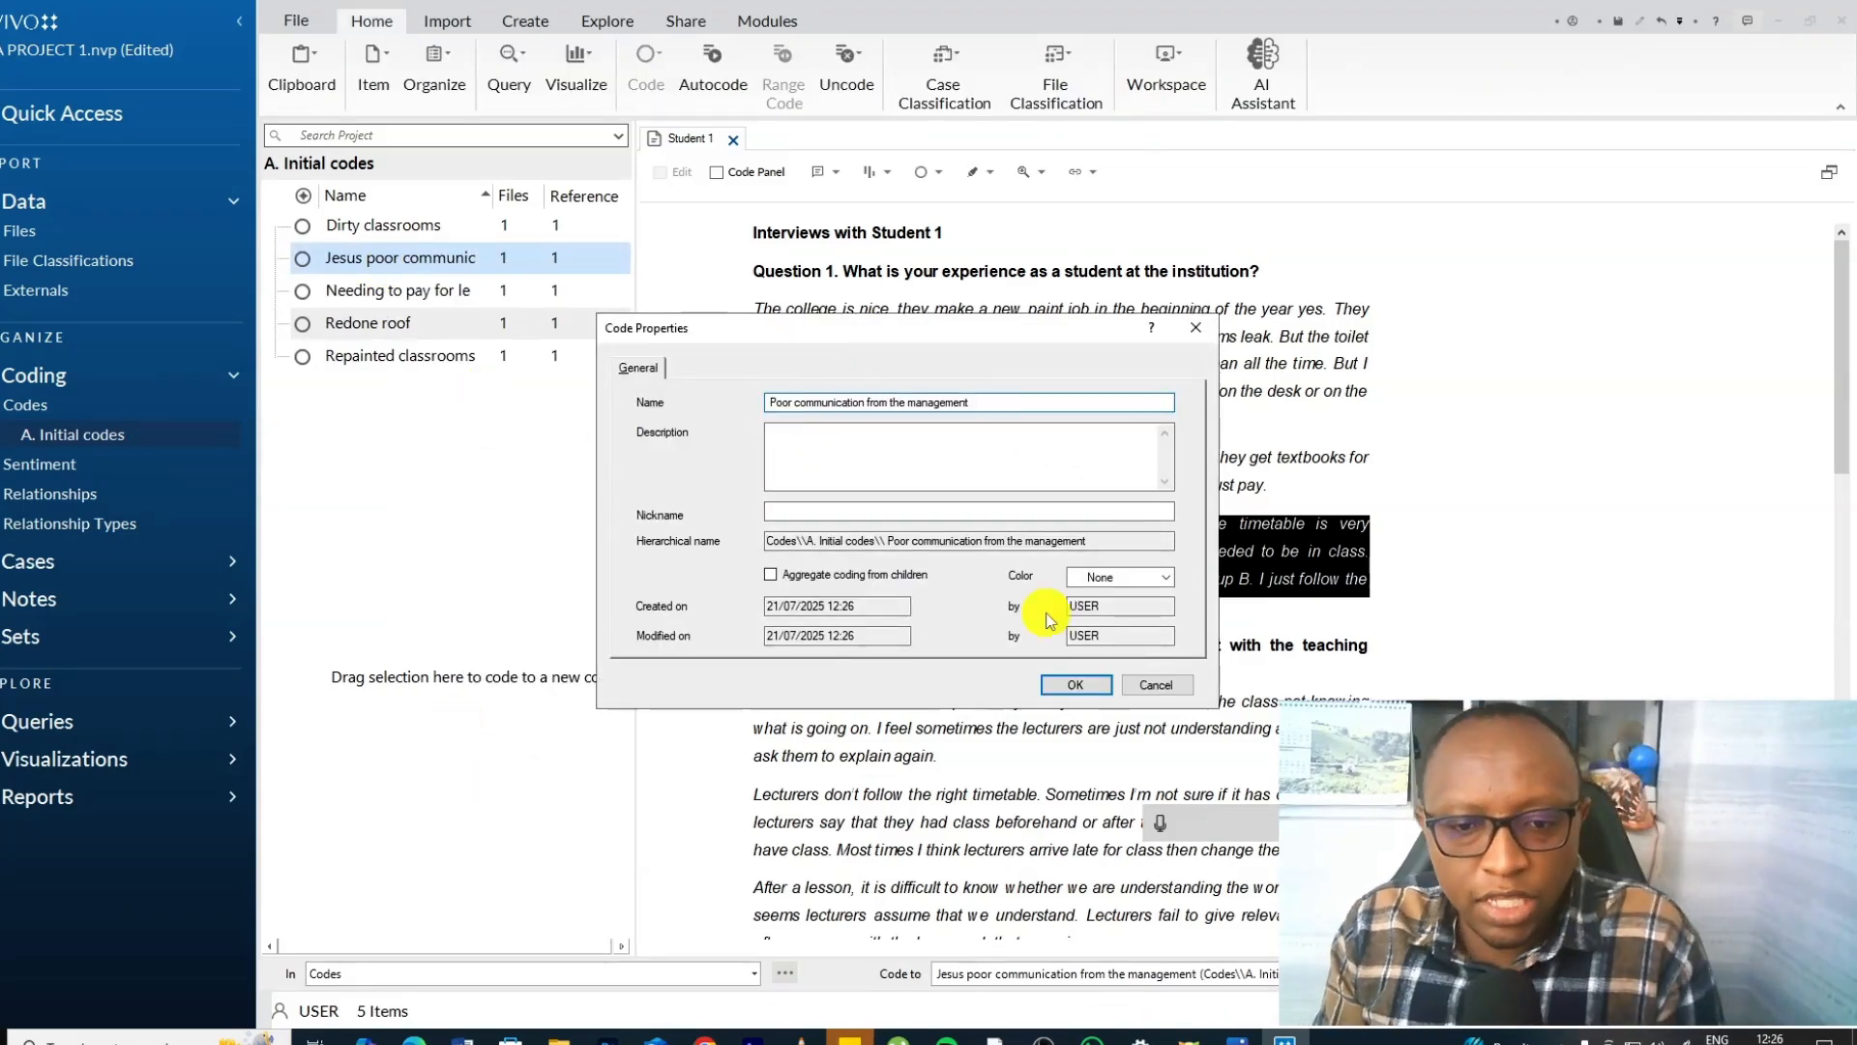
{"action": "left_click", "coordinate": [1074, 684]}
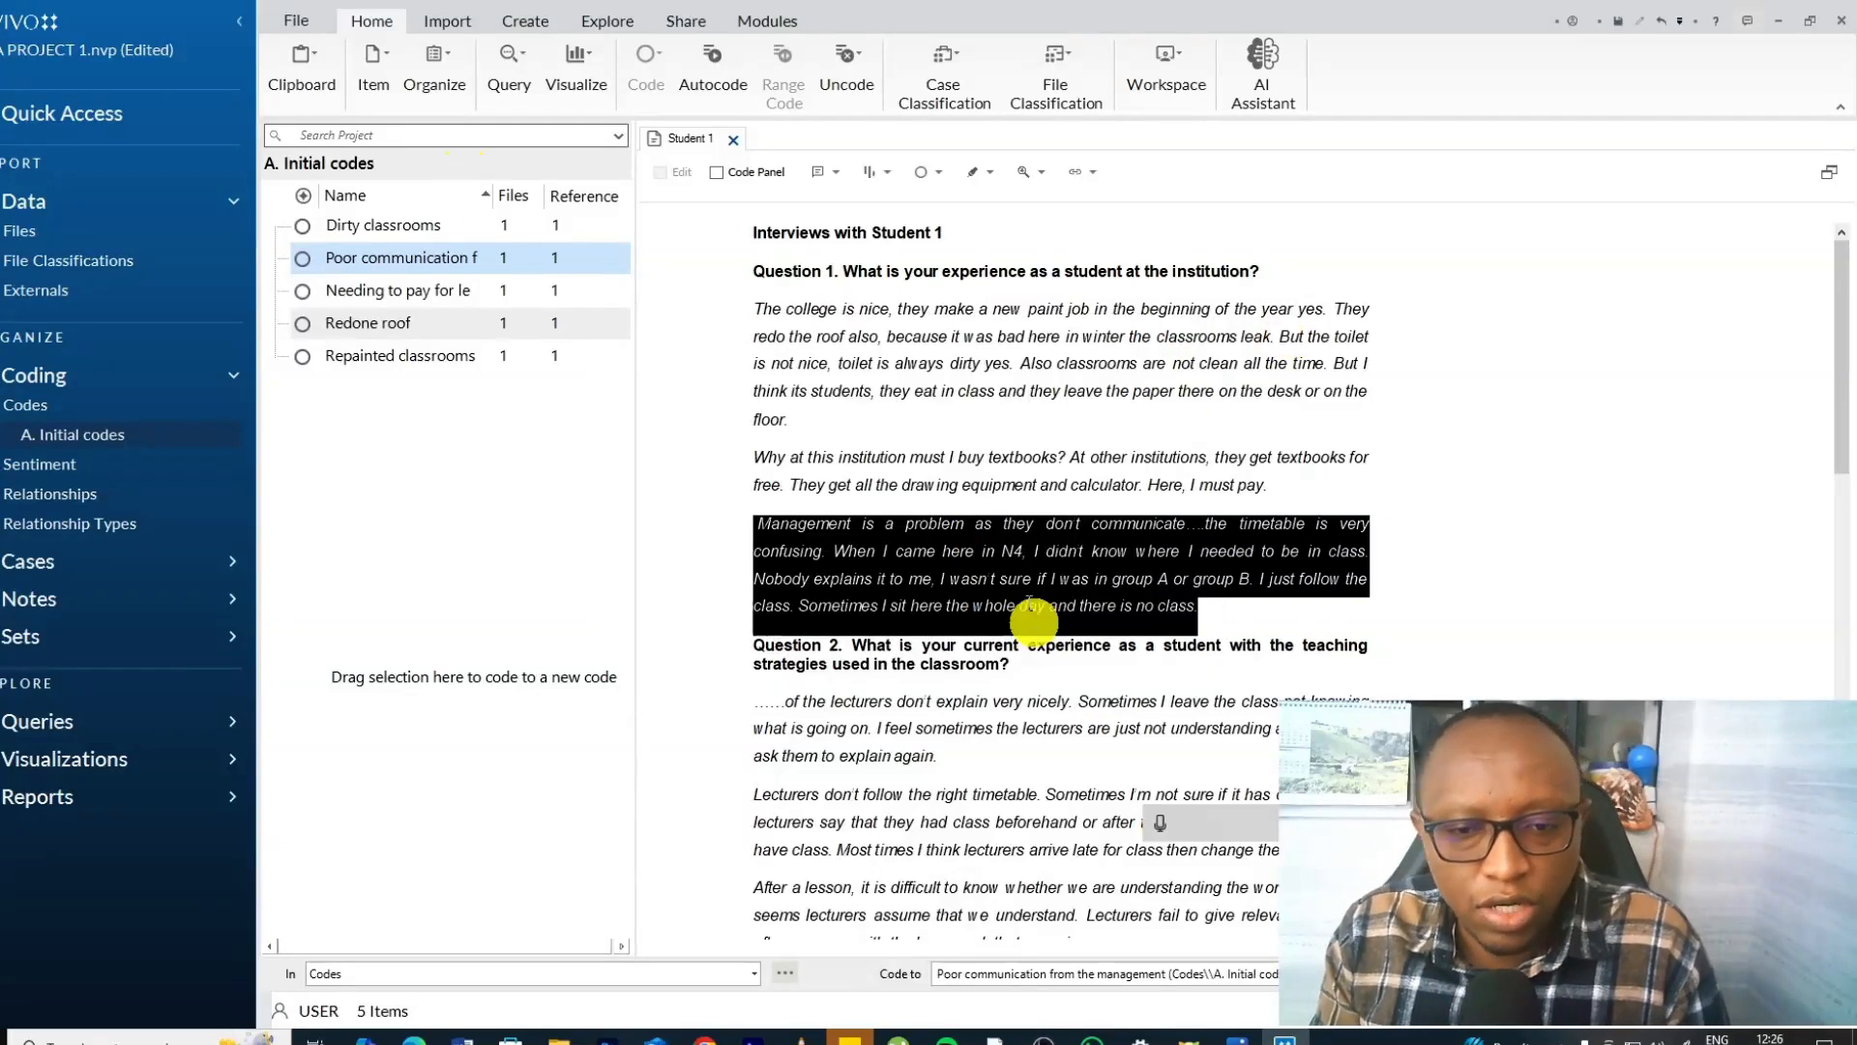
Assign the colour red to the Poor communication from the management code.
{"action": "right_click", "coordinate": [418, 261]}
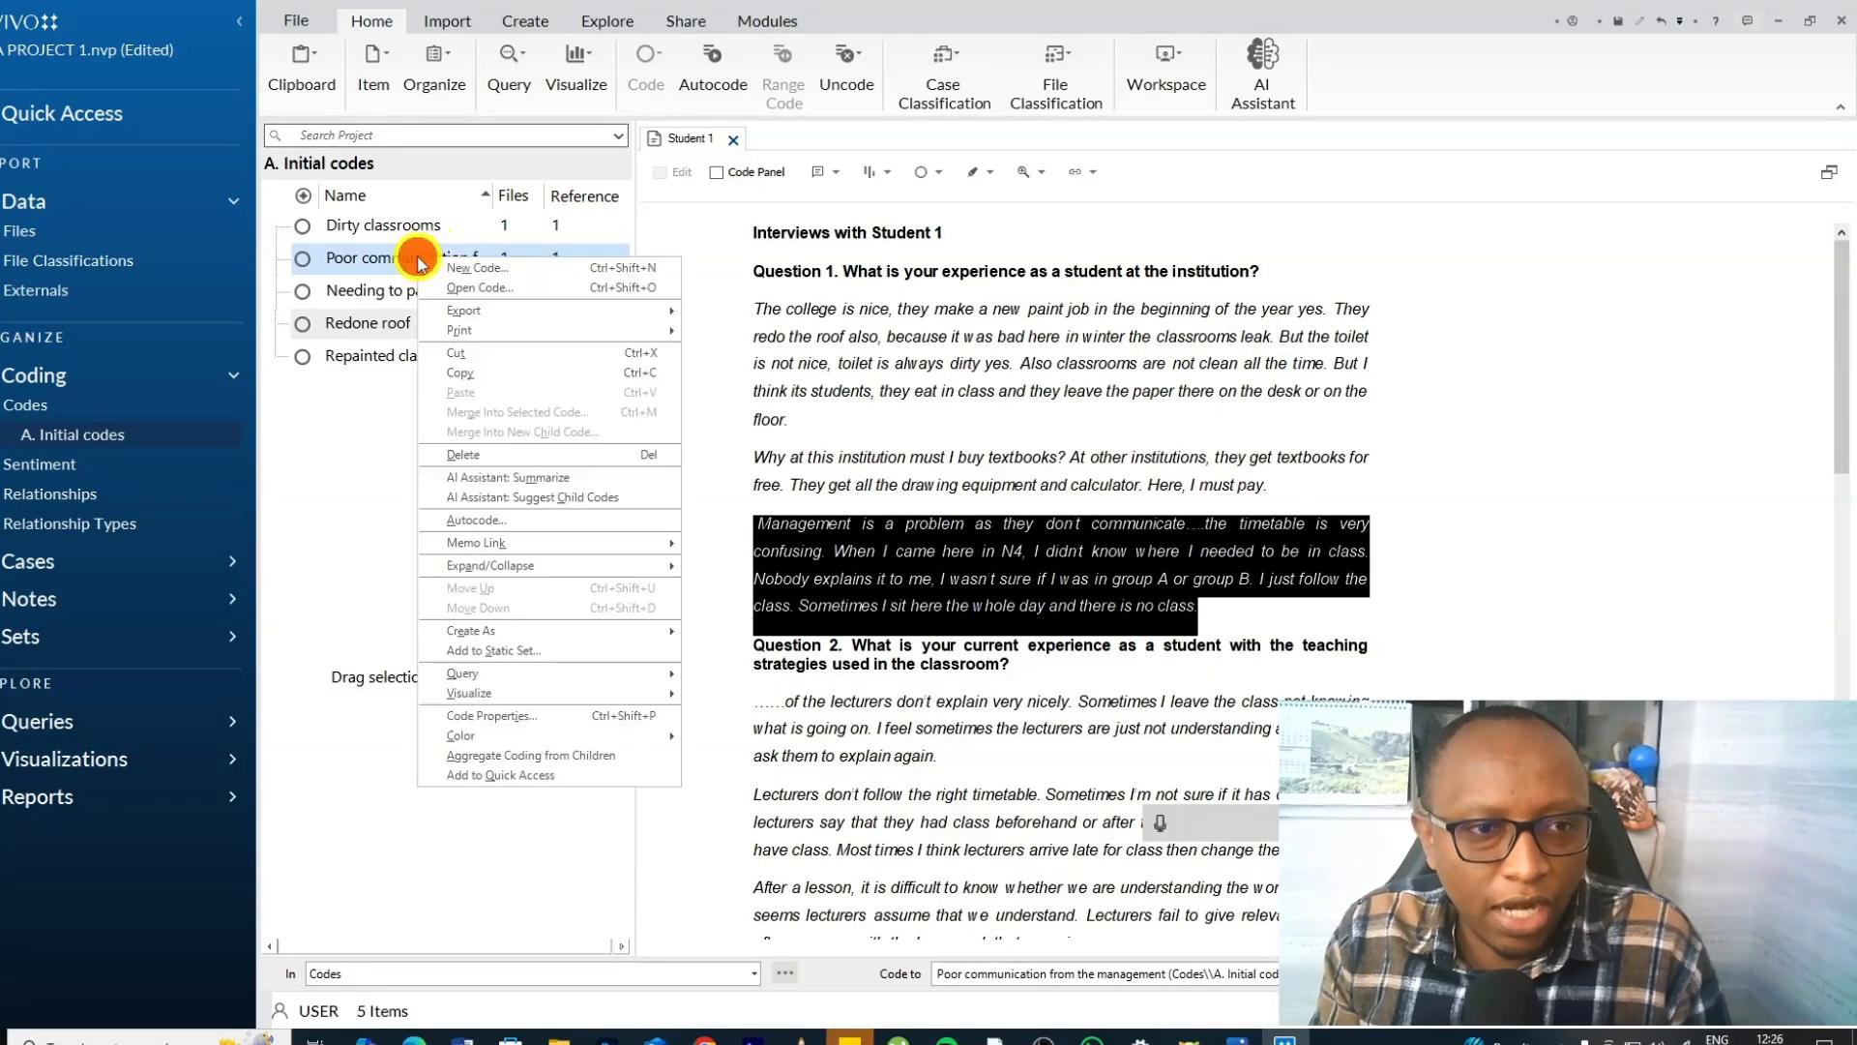
{"action": "mouse_move", "coordinate": [469, 736]}
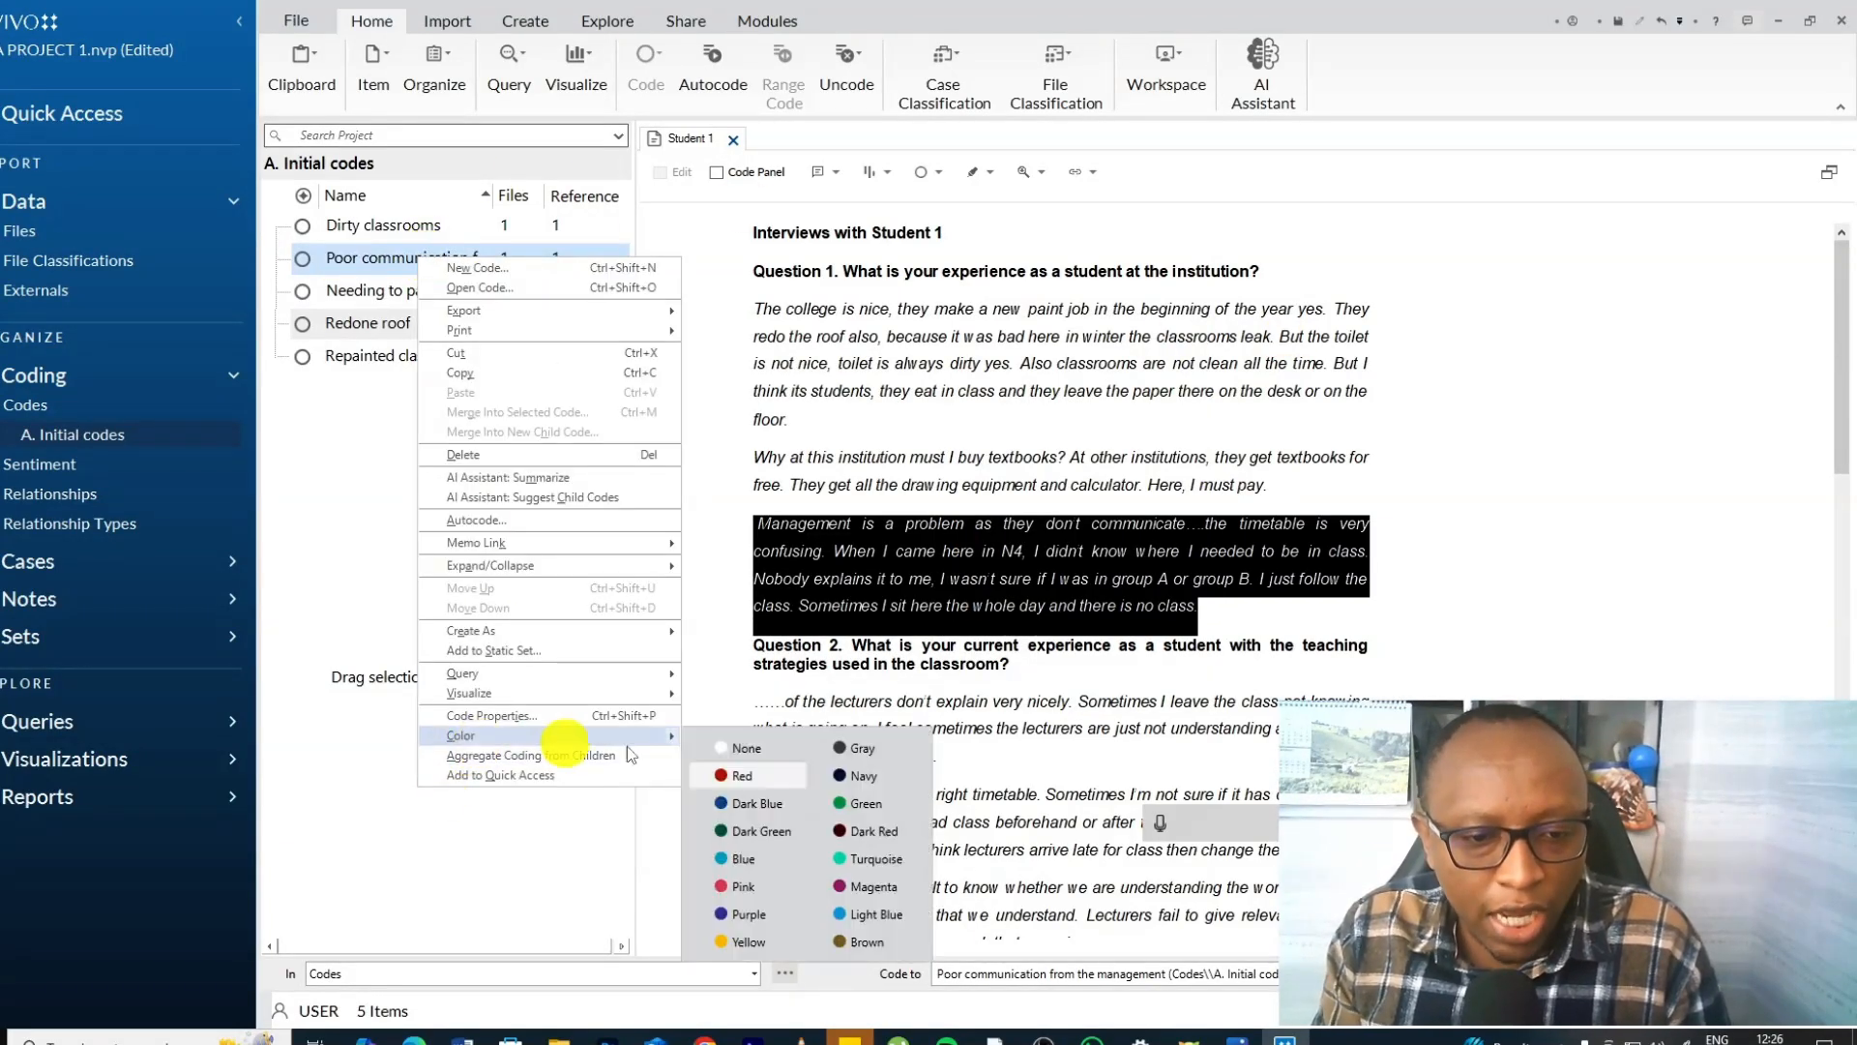
{"action": "left_click", "coordinate": [733, 777]}
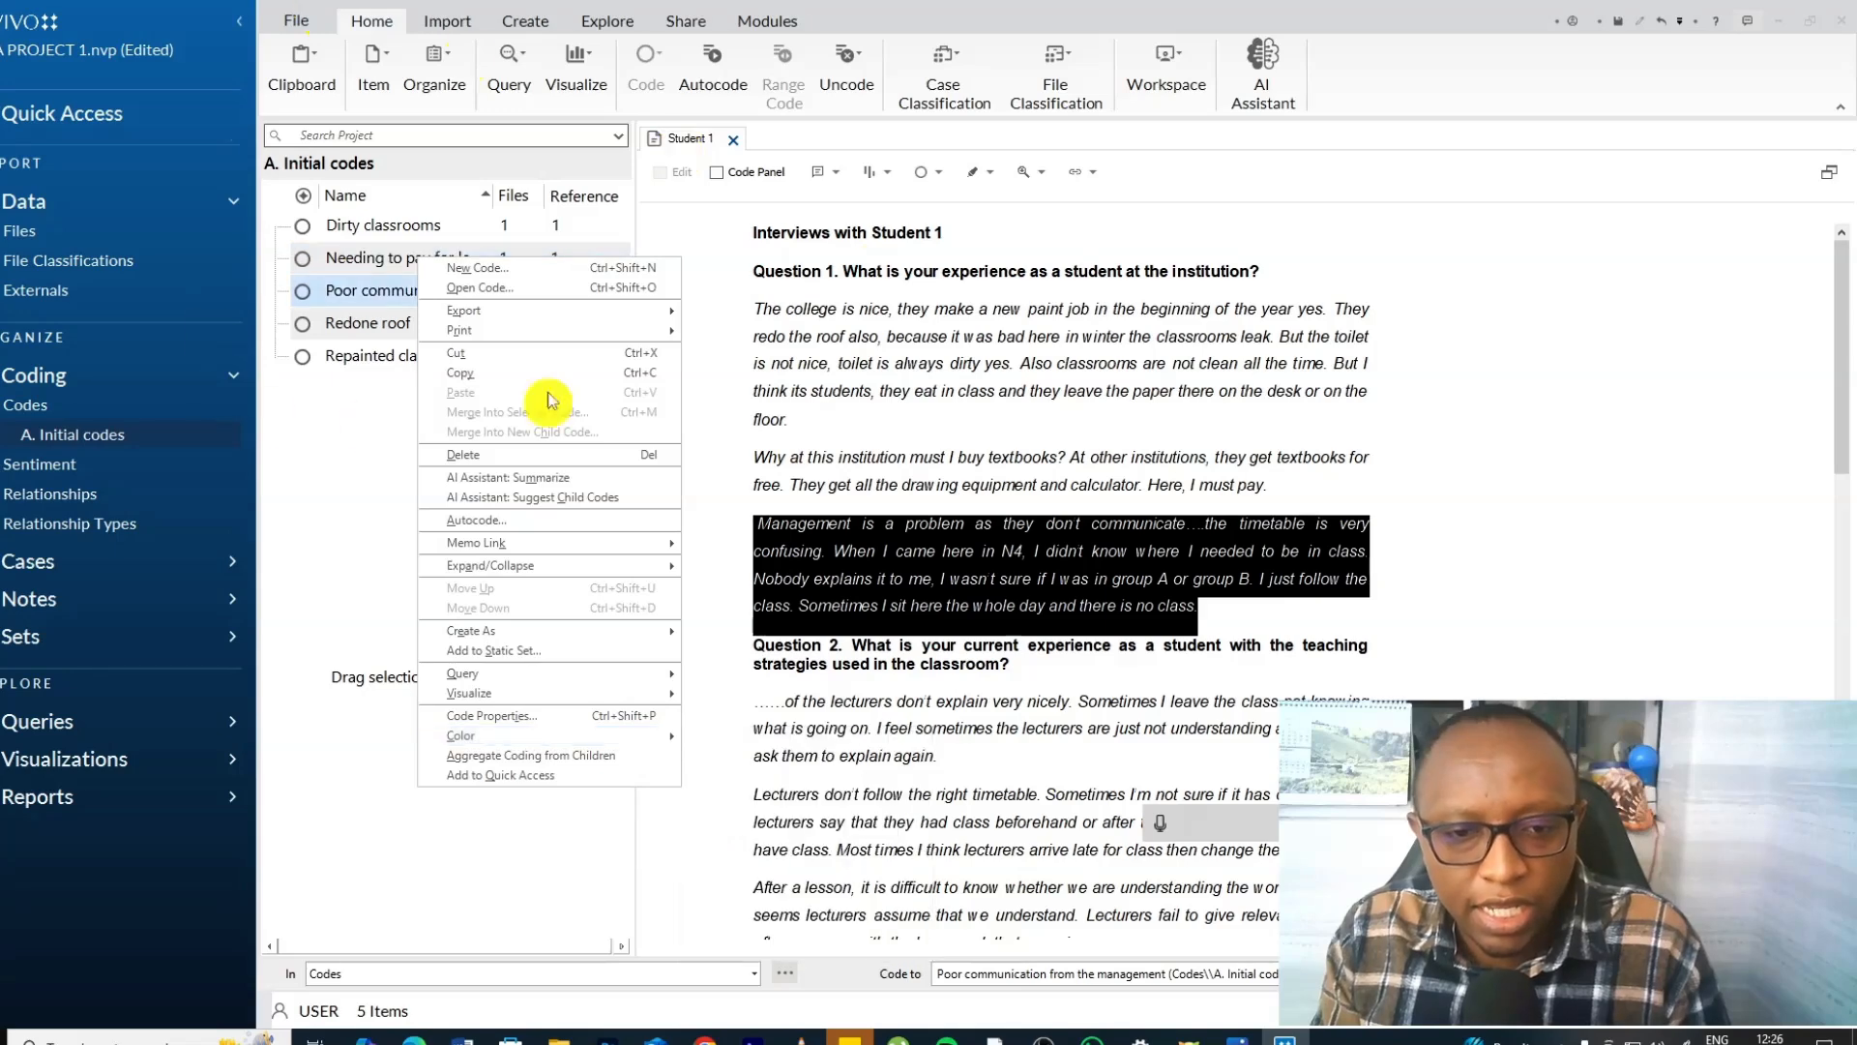
Close Student 1 to check the code colours in the full list, and reopen the interview beside A. Initial codes.
{"action": "left_click", "coordinate": [733, 140]}
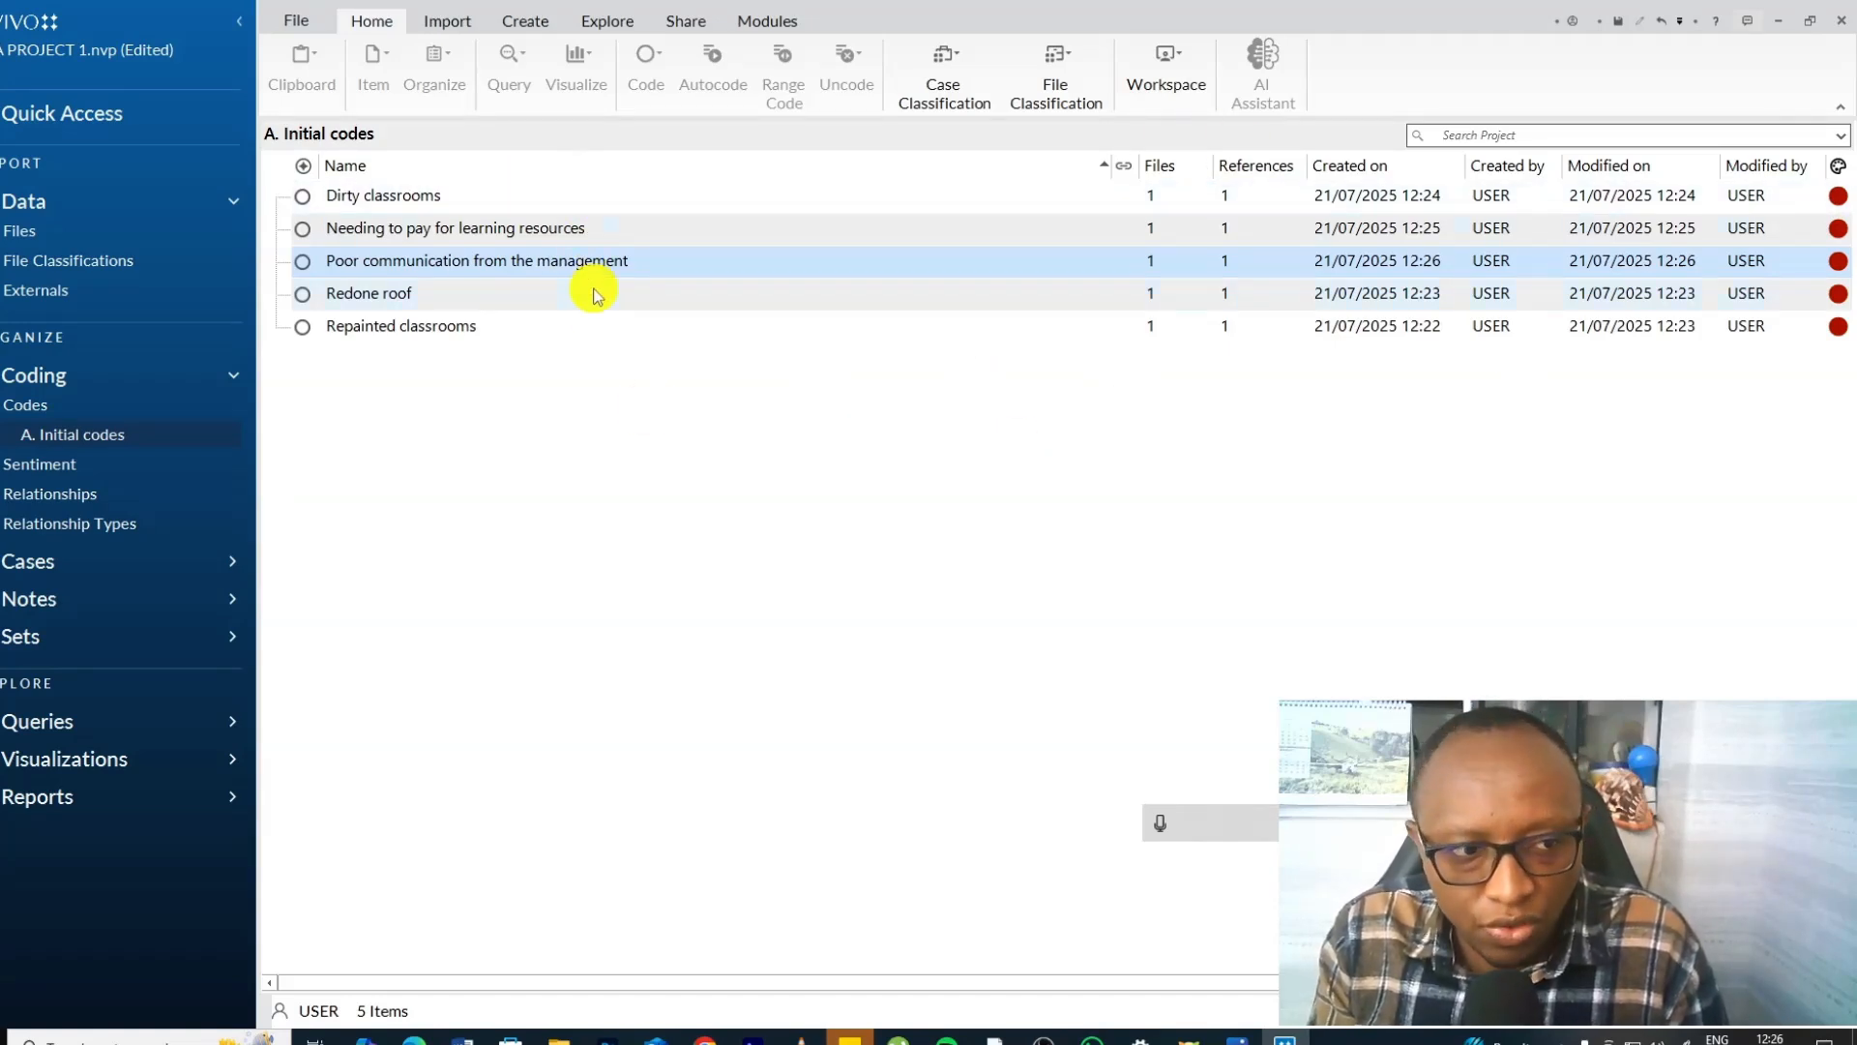
{"action": "left_click", "coordinate": [24, 231]}
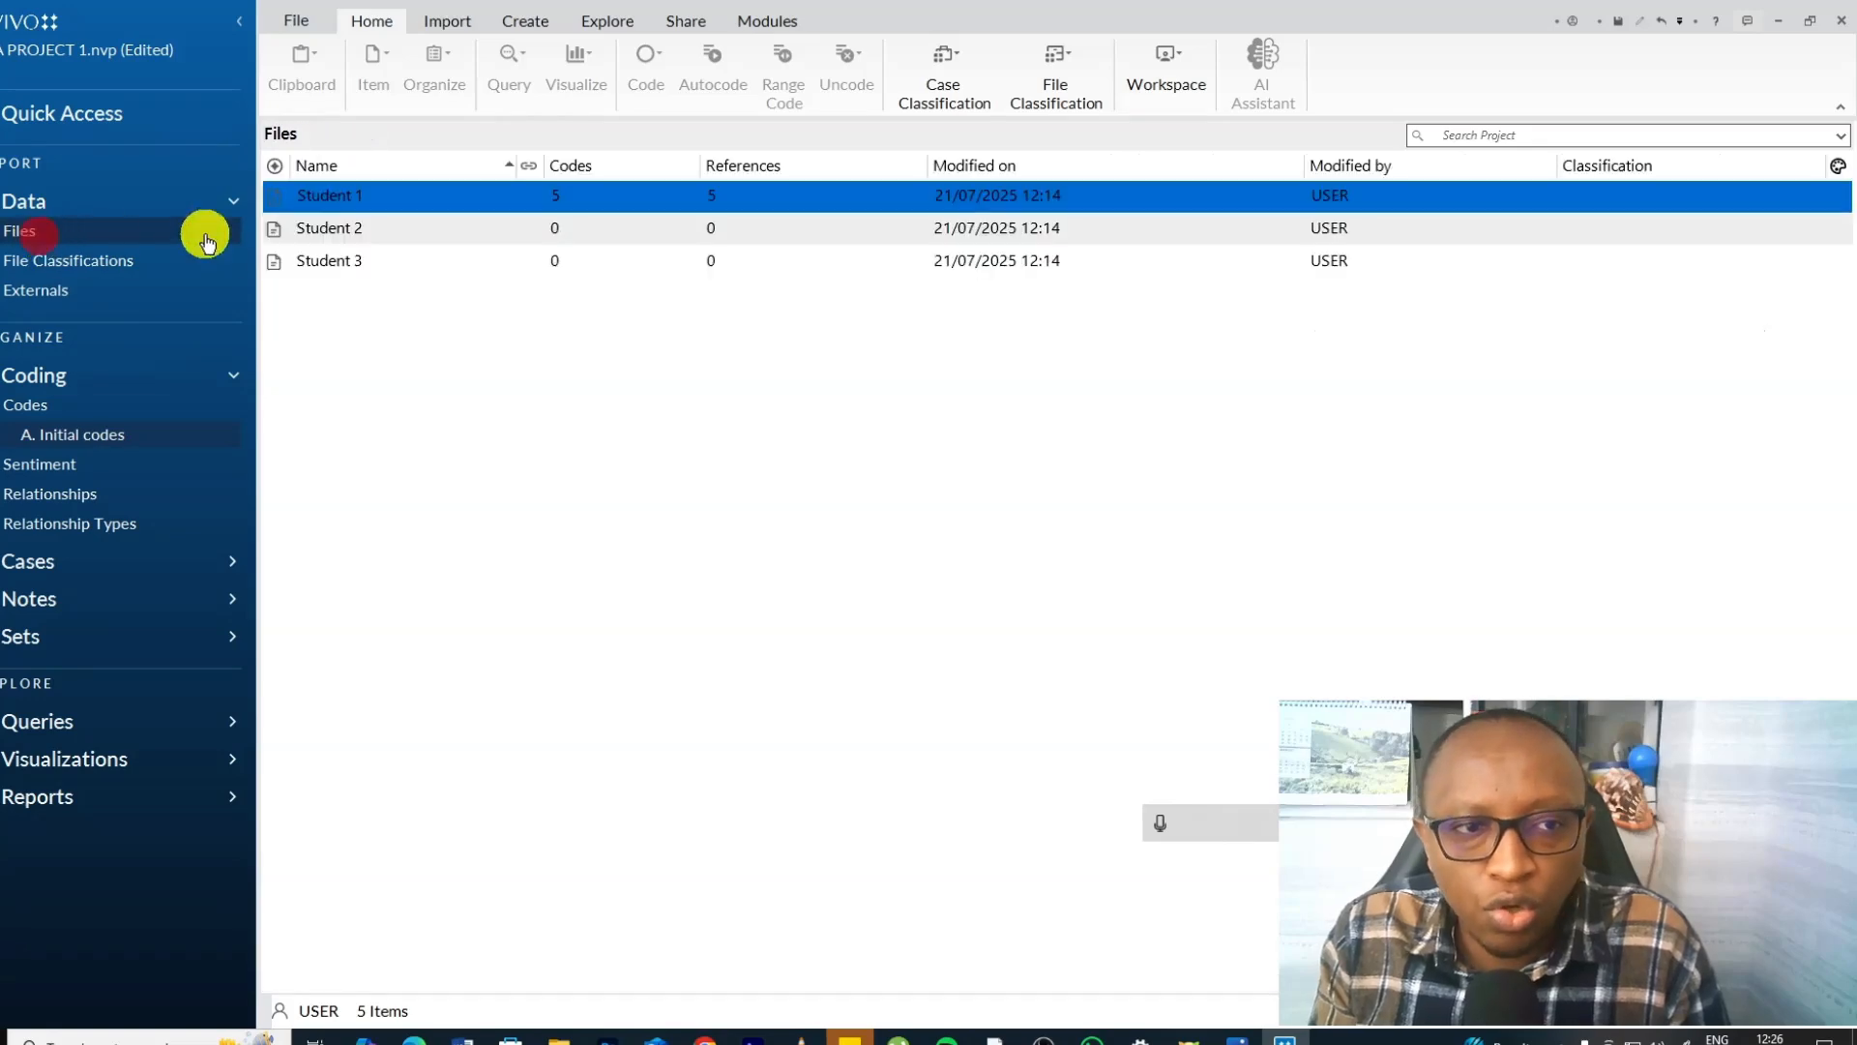
{"action": "double_click", "coordinate": [386, 198]}
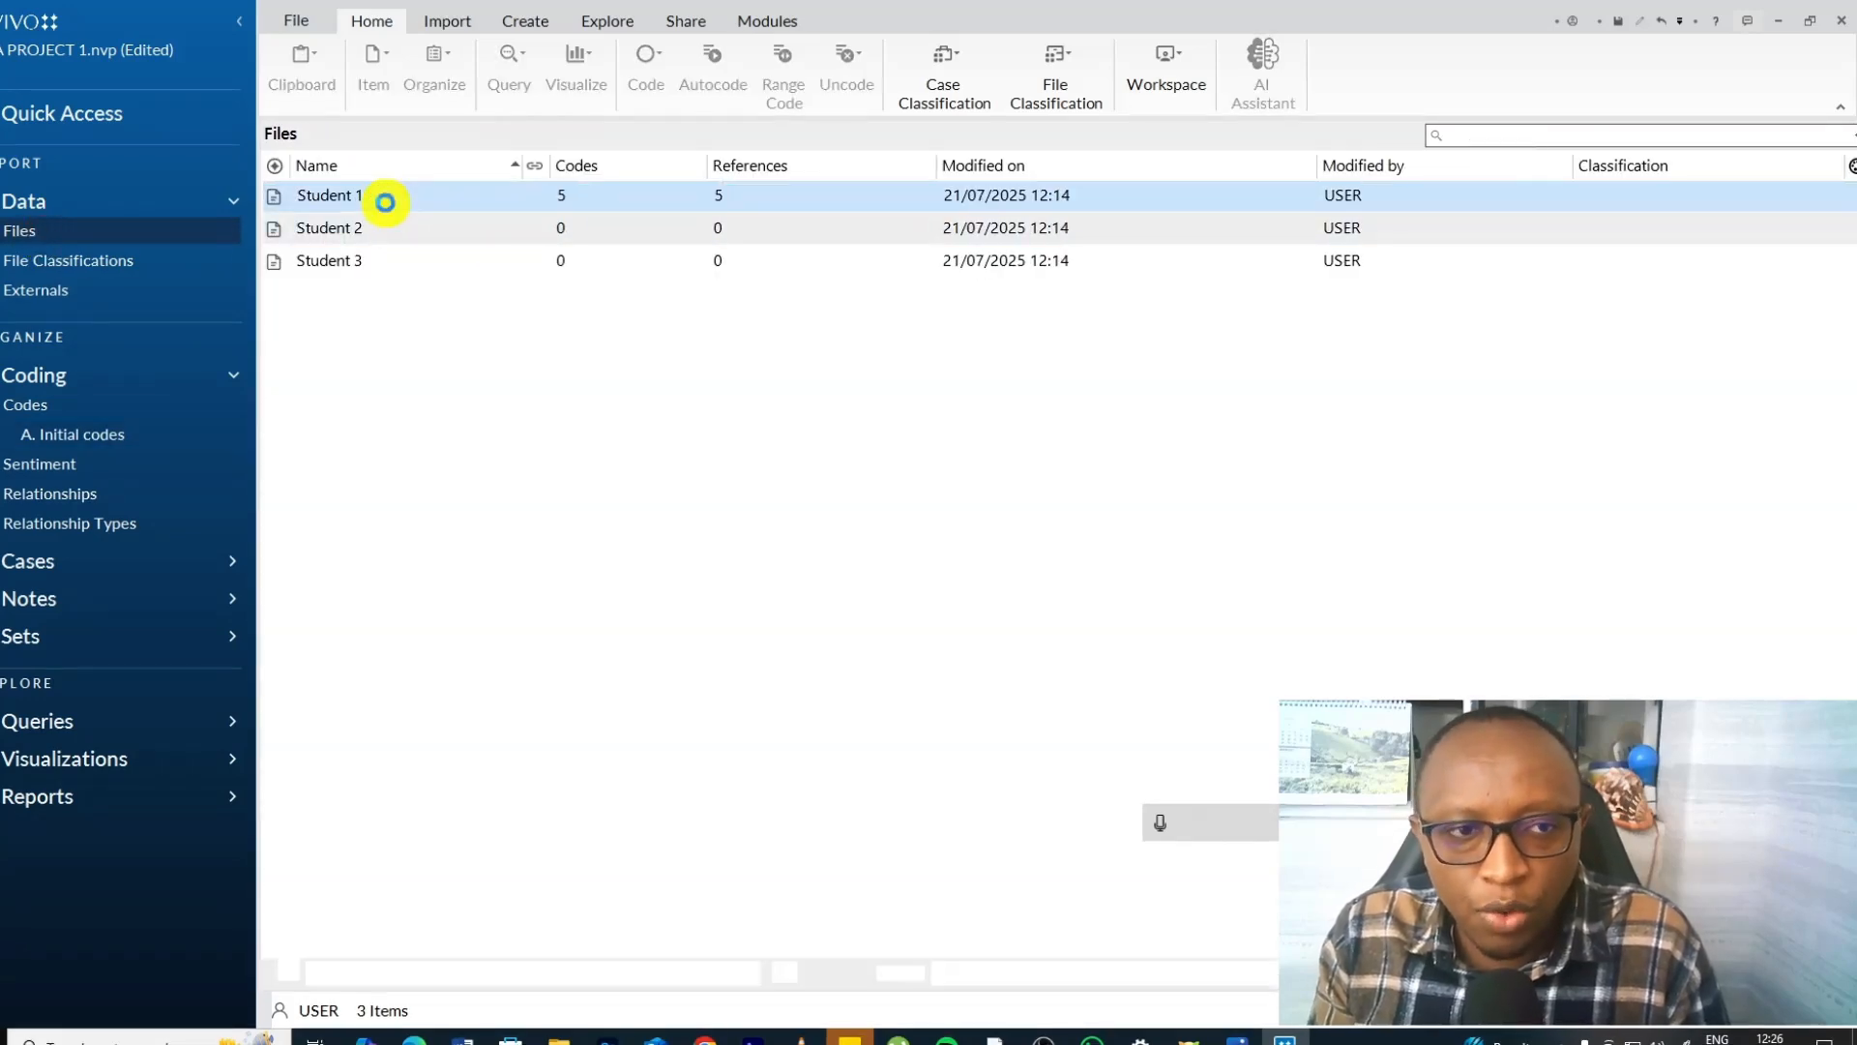
{"action": "scroll", "coordinate": [801, 416], "scroll_direction": "down", "scroll_amount": 2}
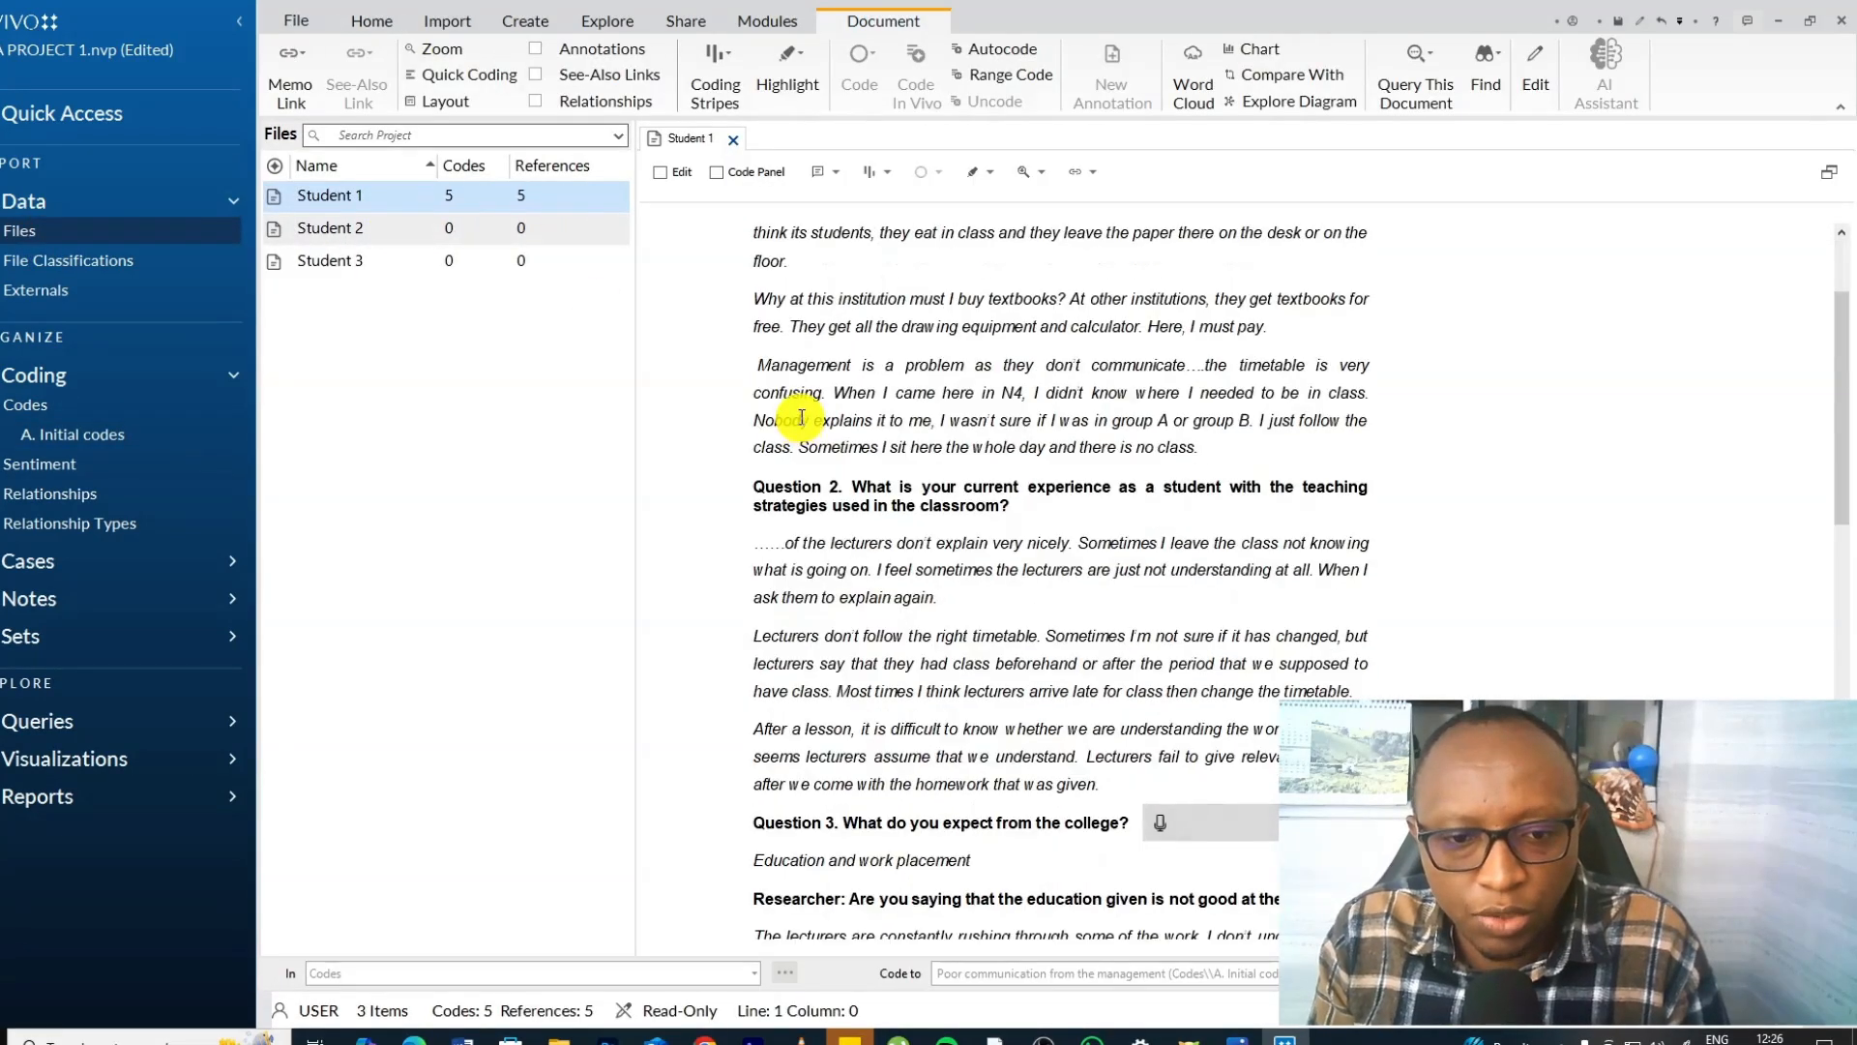
{"action": "left_click", "coordinate": [53, 434]}
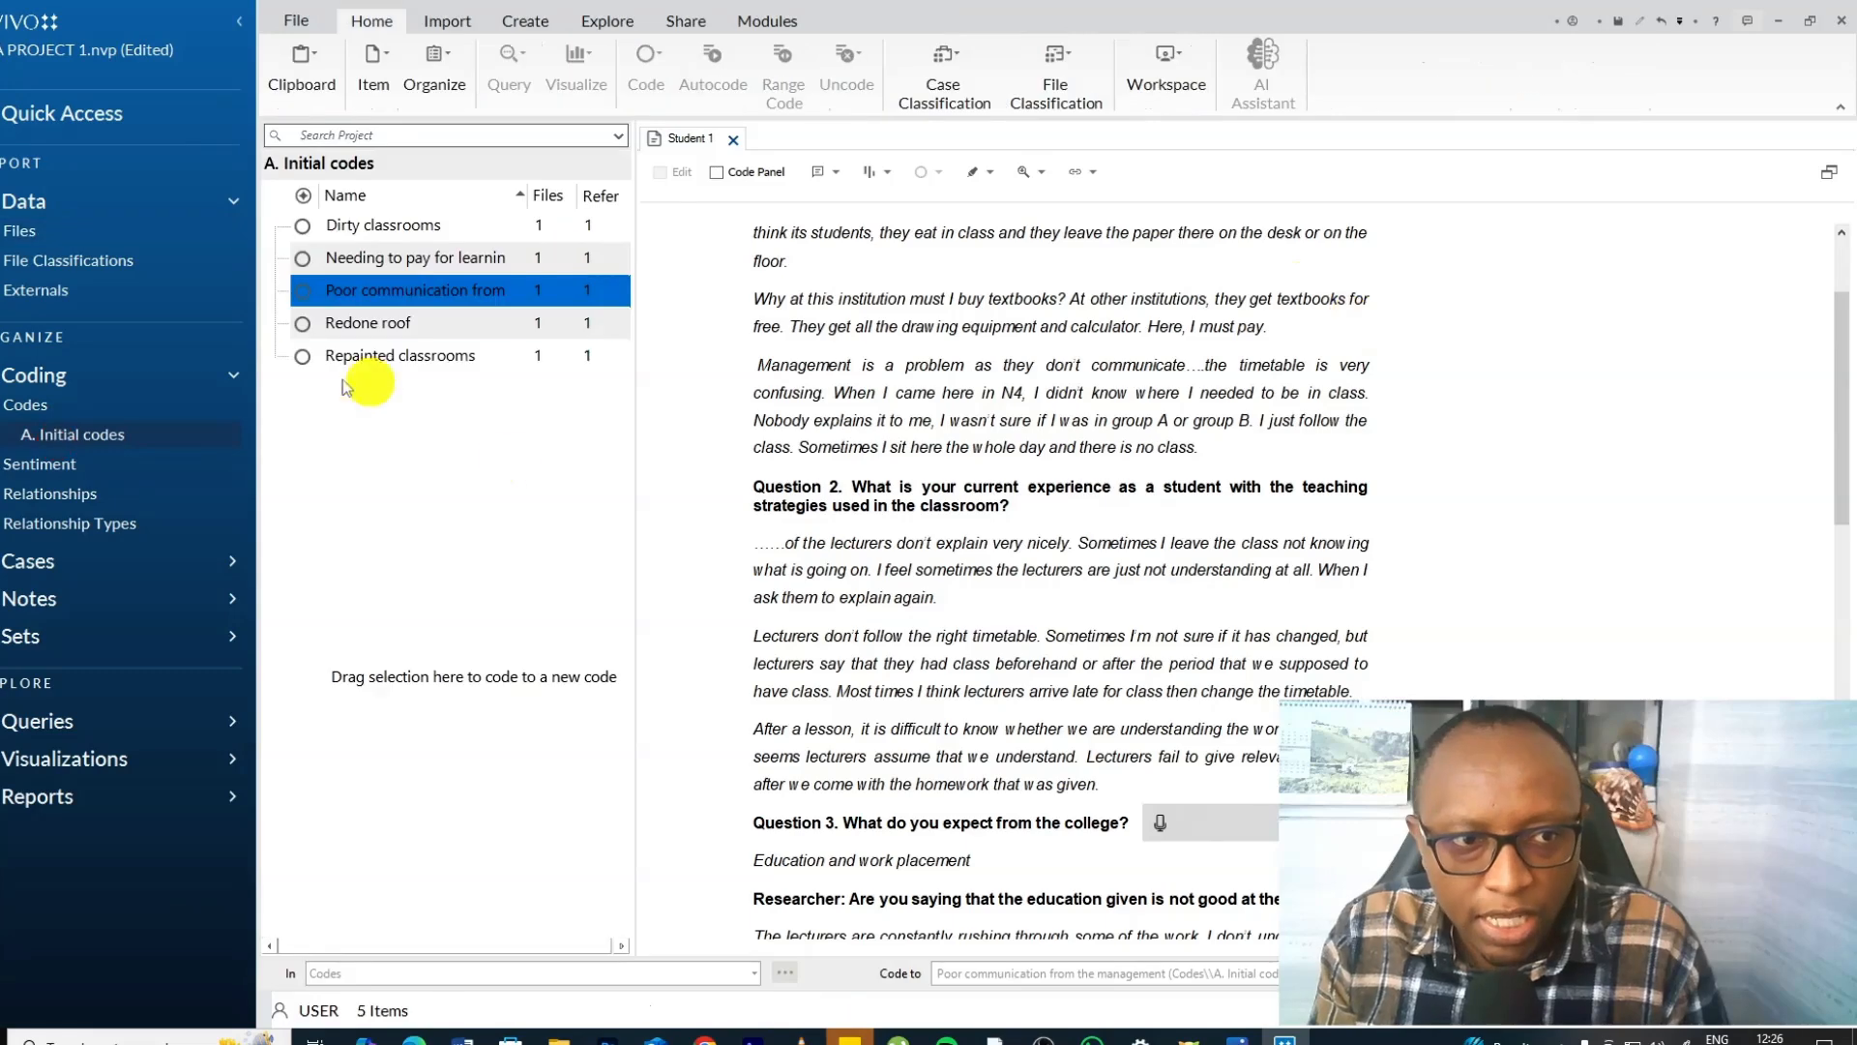
Copy the Question 2 heading text from the Student 1 interview.
{"action": "left_click_drag", "start_coordinate": [1029, 505], "coordinate": [753, 489]}
{"action": "right_click", "coordinate": [803, 497]}
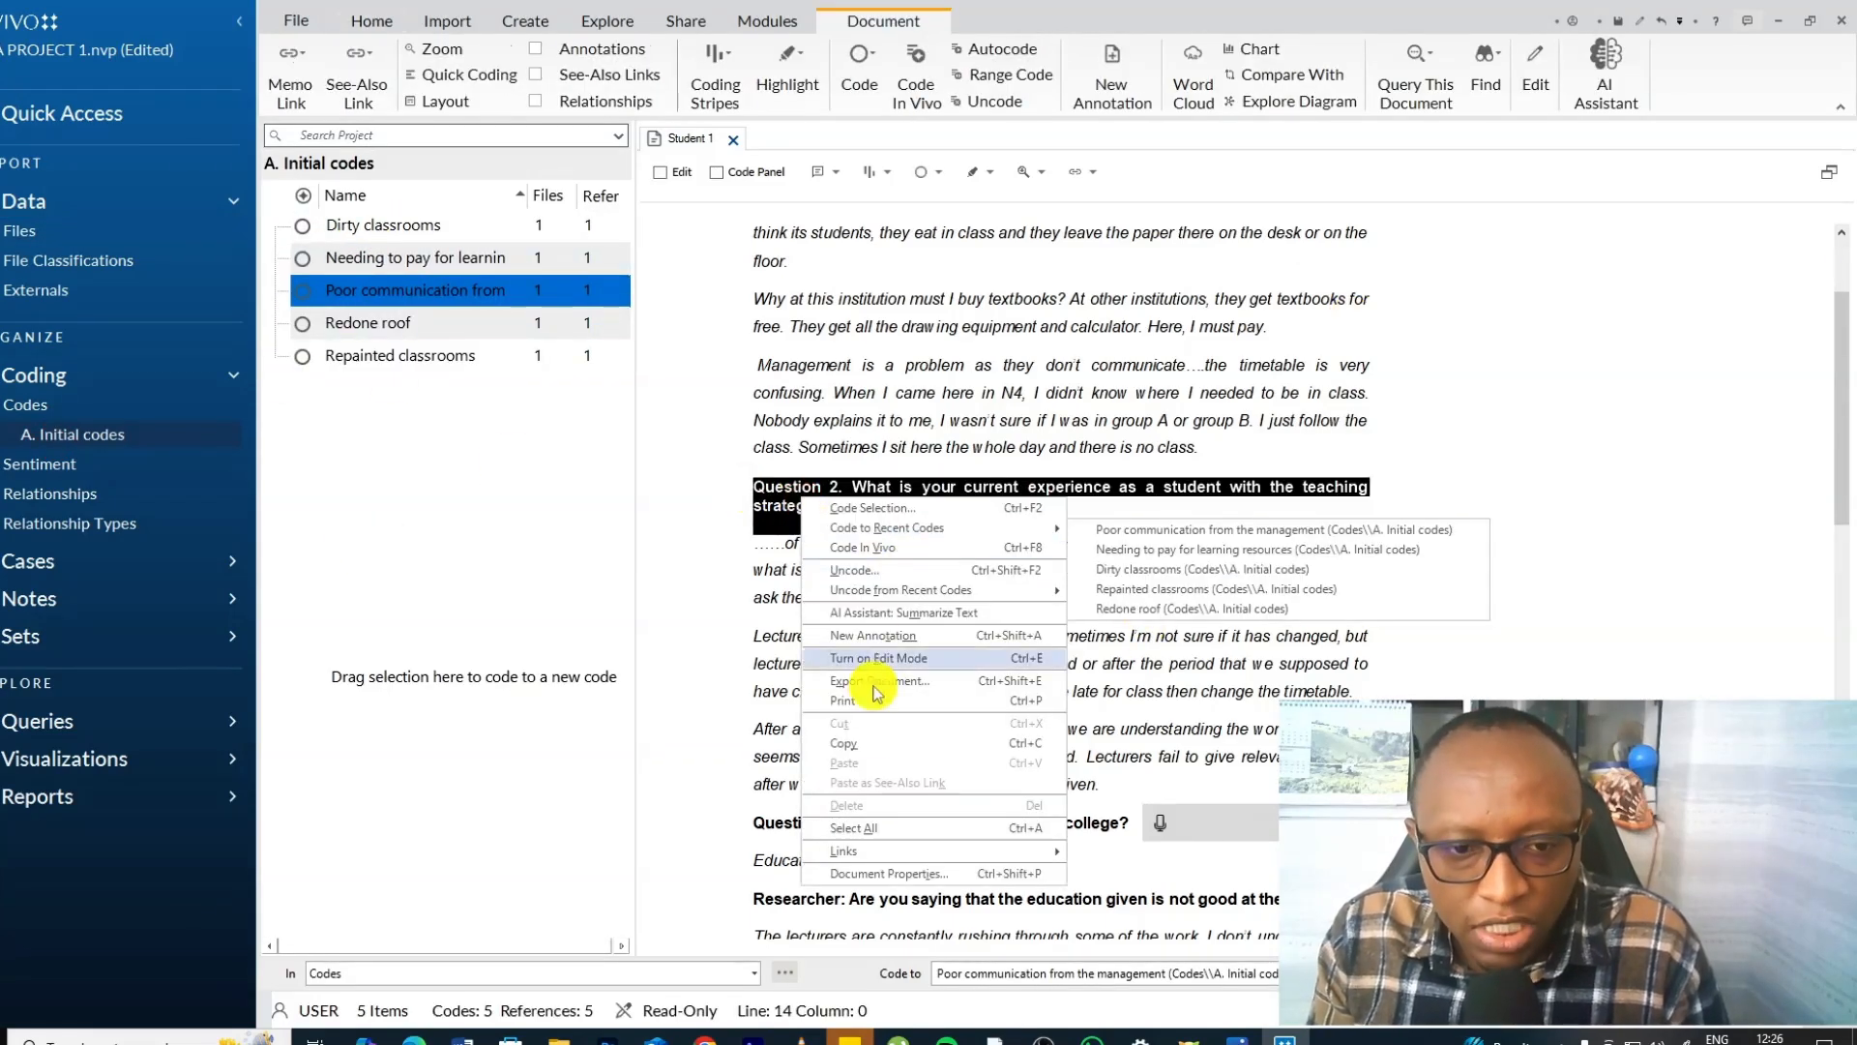
{"action": "left_click", "coordinate": [869, 745]}
{"action": "right_click", "coordinate": [463, 479]}
{"action": "left_click", "coordinate": [527, 484]}
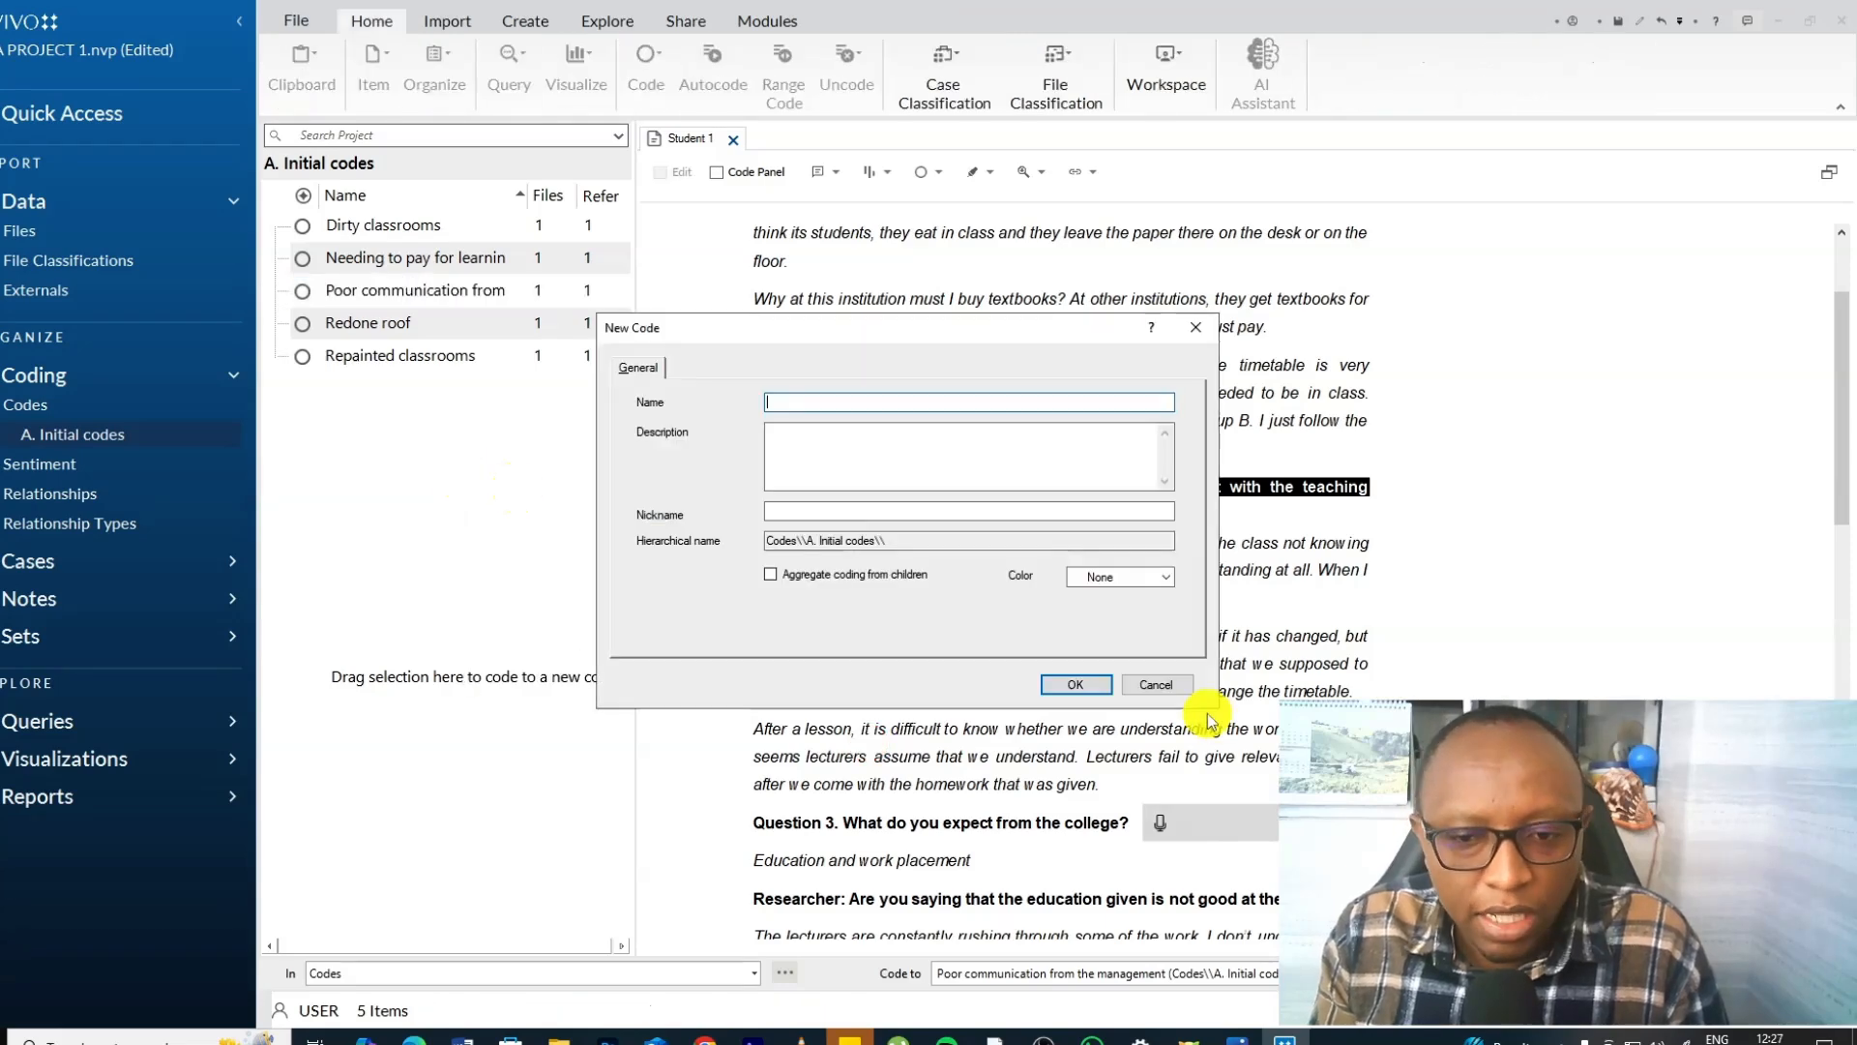
{"action": "left_click", "coordinate": [1164, 689]}
Create a code in A. Initial codes named with the copied Question 2 heading, trimming the end of the pasted text.
{"action": "right_click", "coordinate": [426, 437]}
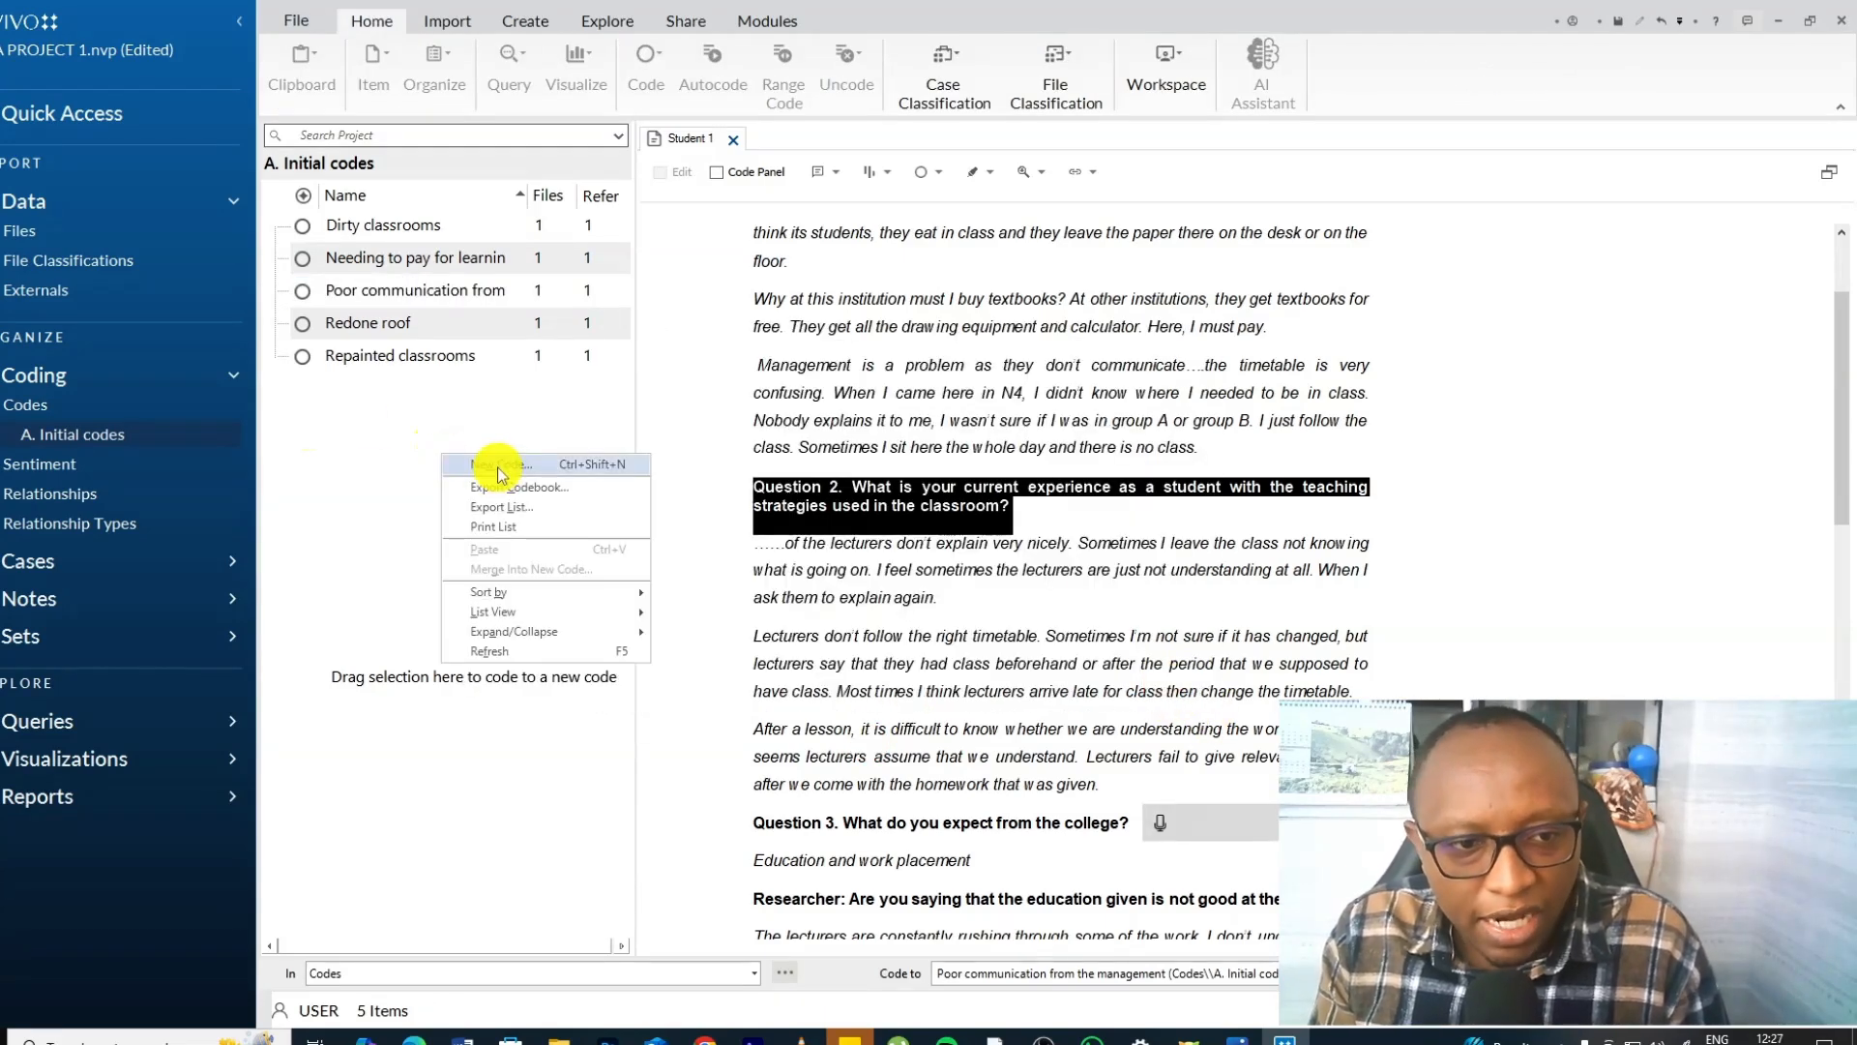
{"action": "left_click", "coordinate": [493, 463]}
{"action": "right_click", "coordinate": [811, 402]}
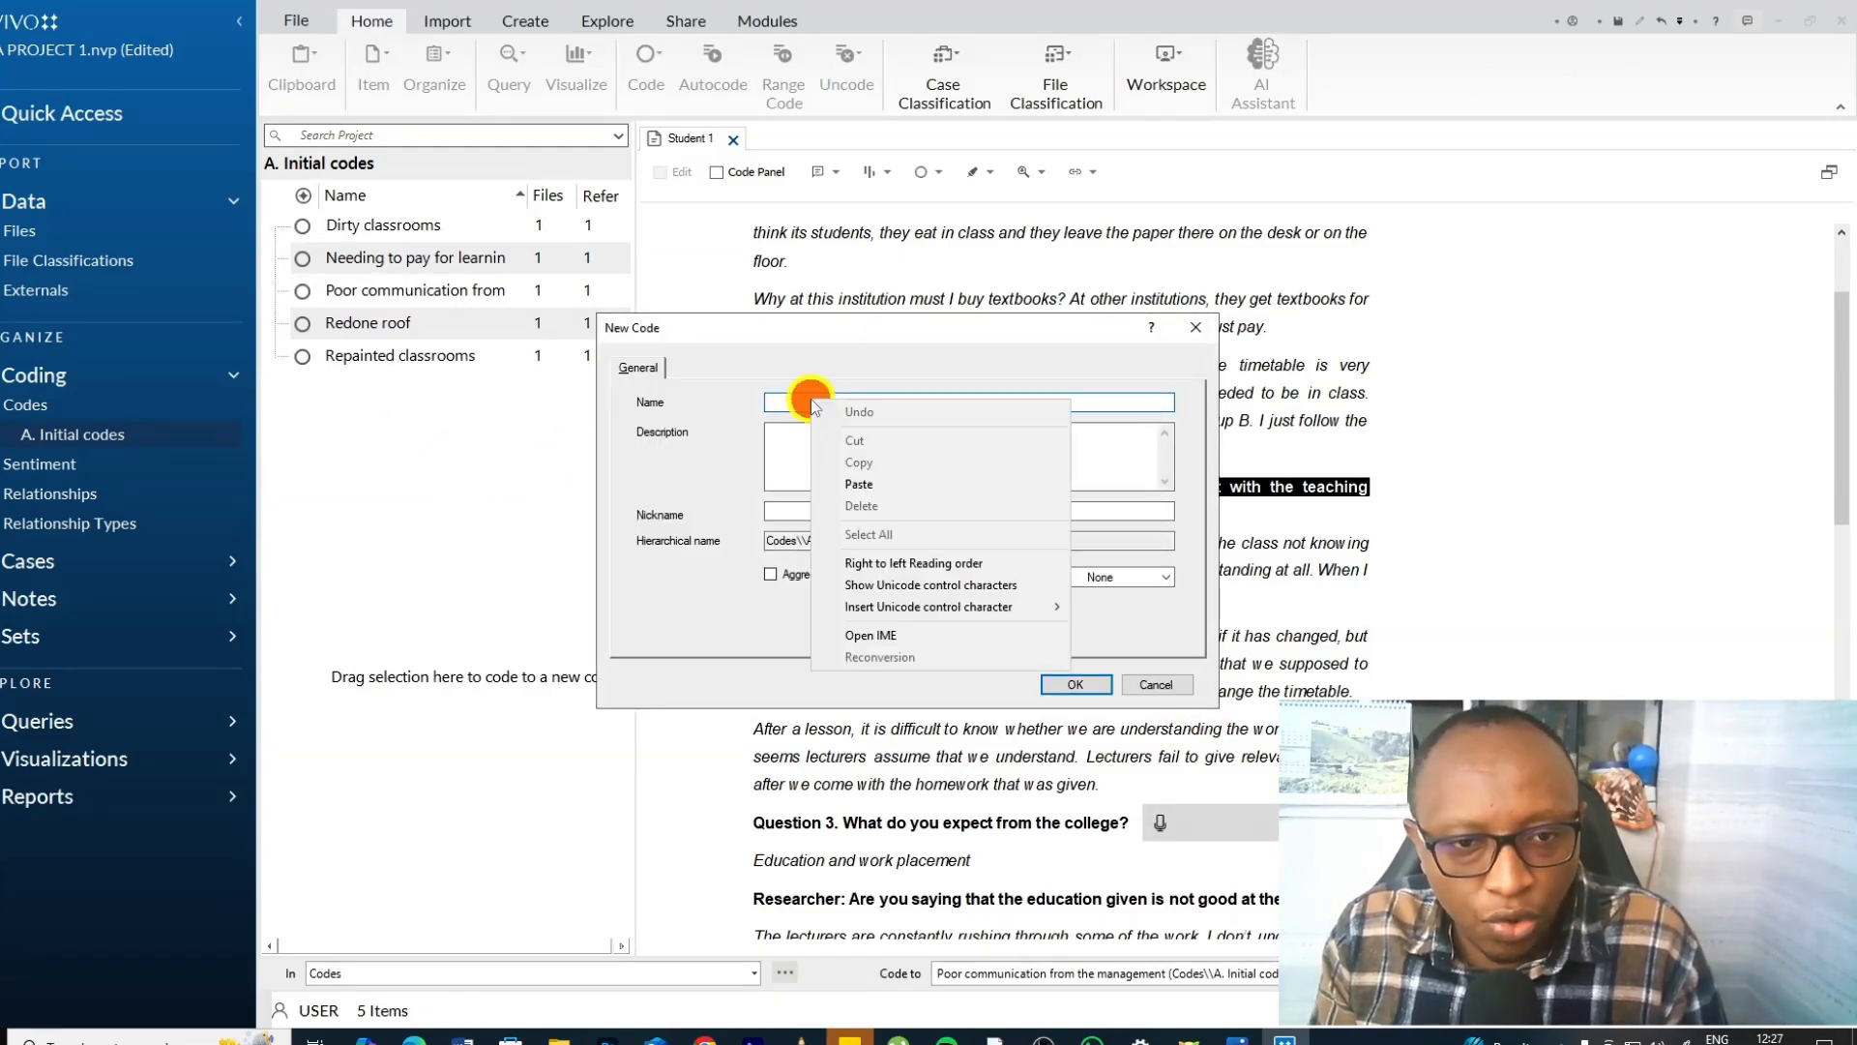
{"action": "left_click", "coordinate": [883, 489]}
{"action": "key", "text": "BackSpace"}
{"action": "key", "text": "BackSpace"}
{"action": "left_click", "coordinate": [1074, 684]}
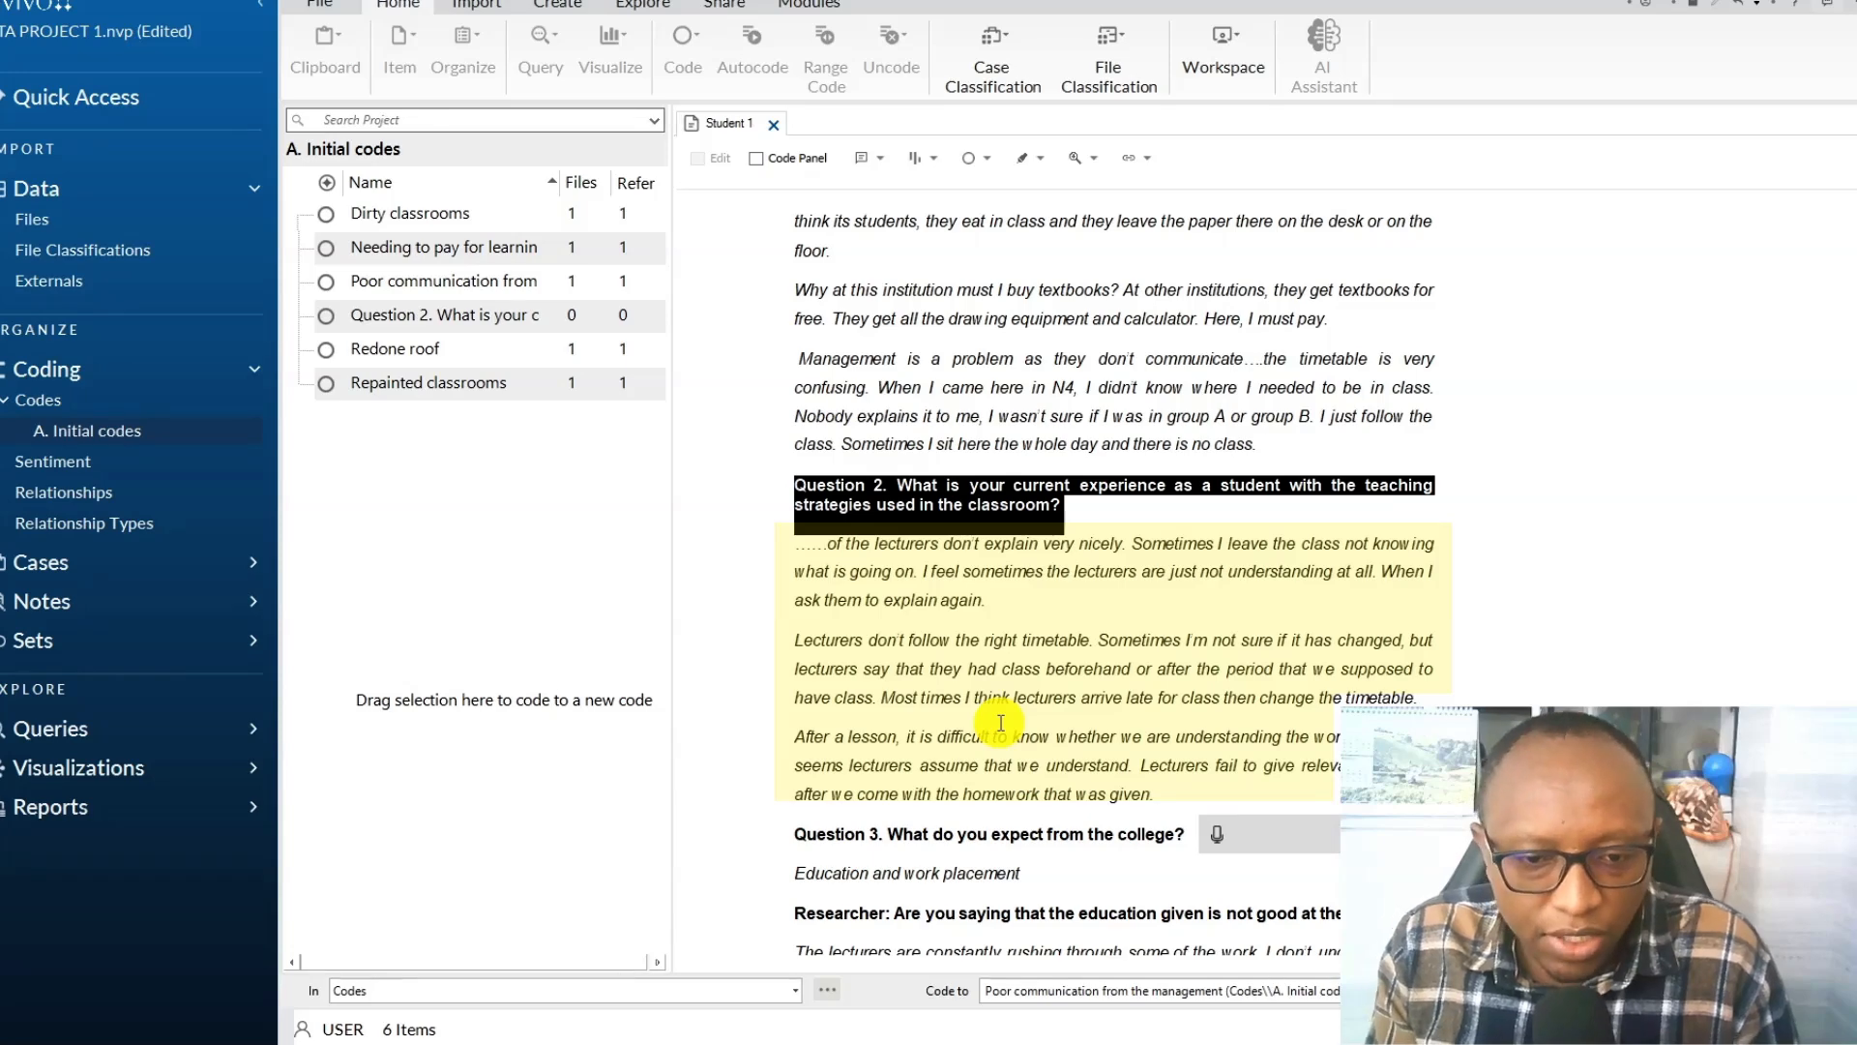
Code the passage "of the lecturers don't explain very nicely..." to a new child code "Inadequate explanation from the lecturers" under the Question 2 code.
{"action": "scroll", "coordinate": [1001, 723], "scroll_direction": "down", "scroll_amount": 1}
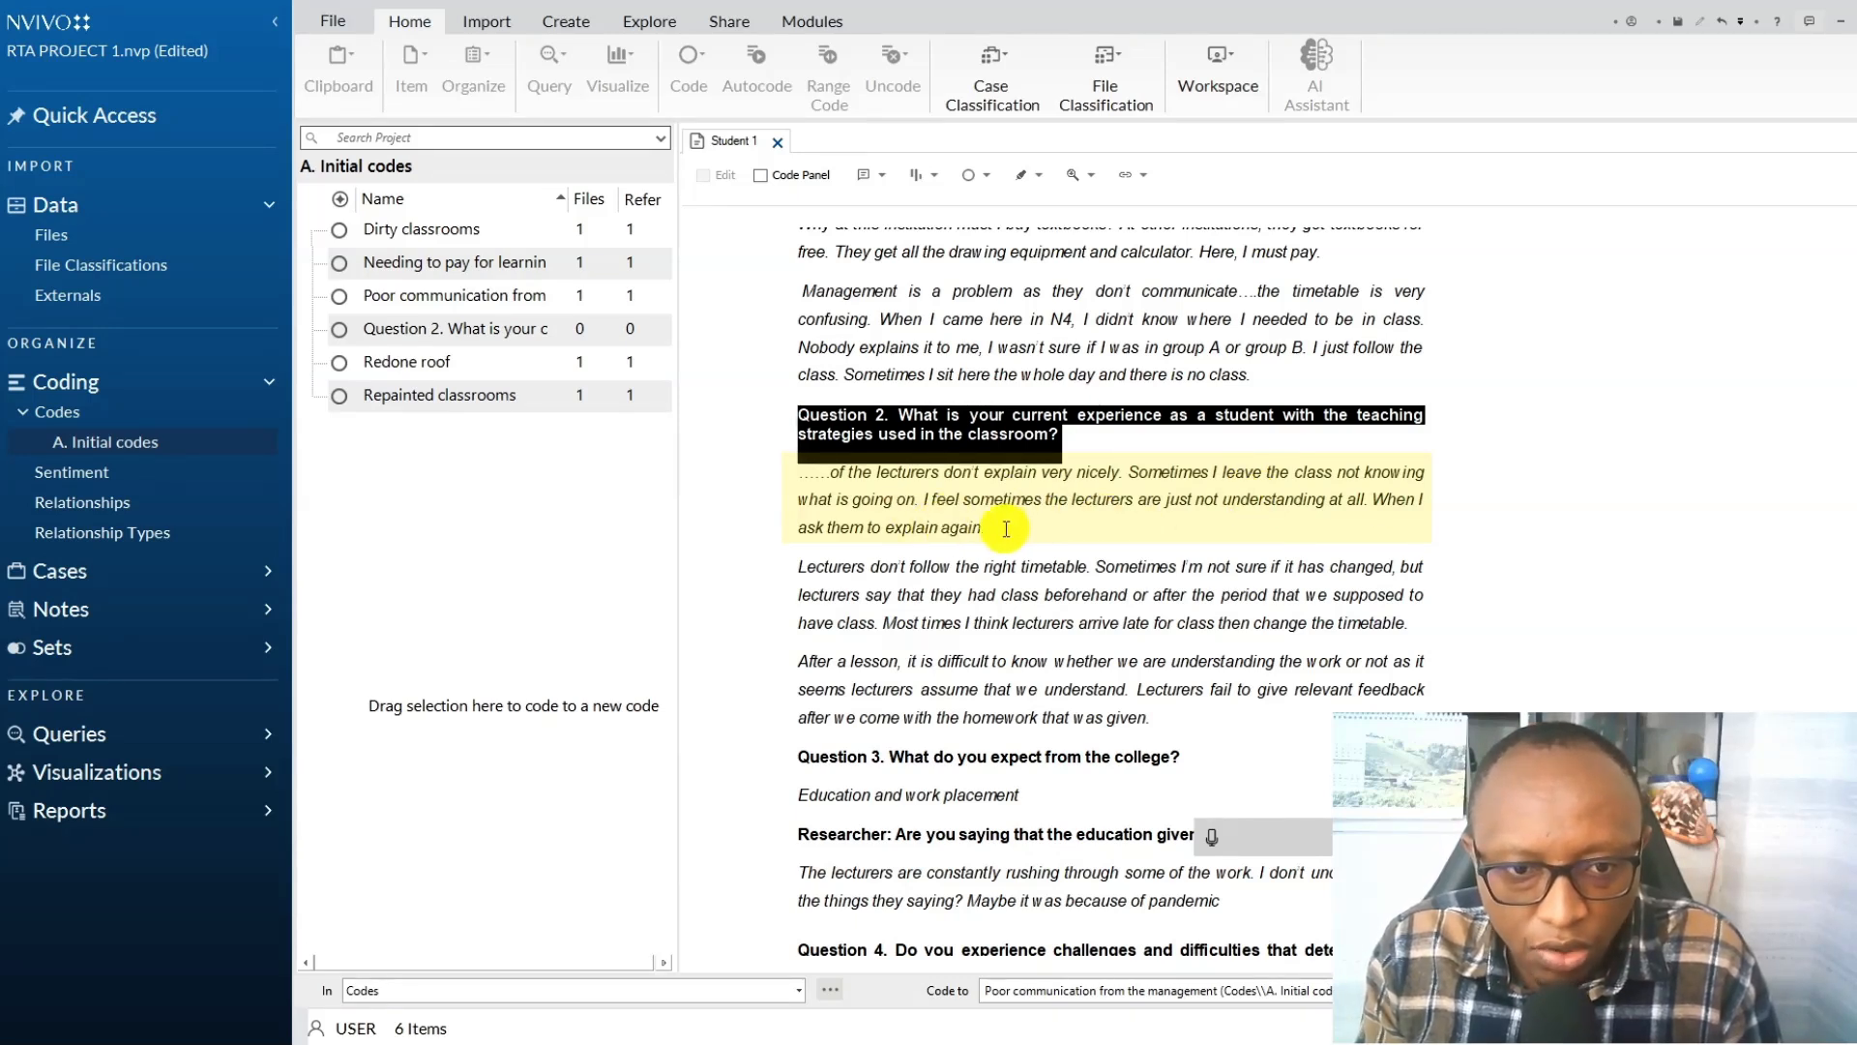
{"action": "left_click_drag", "start_coordinate": [989, 530], "coordinate": [830, 474]}
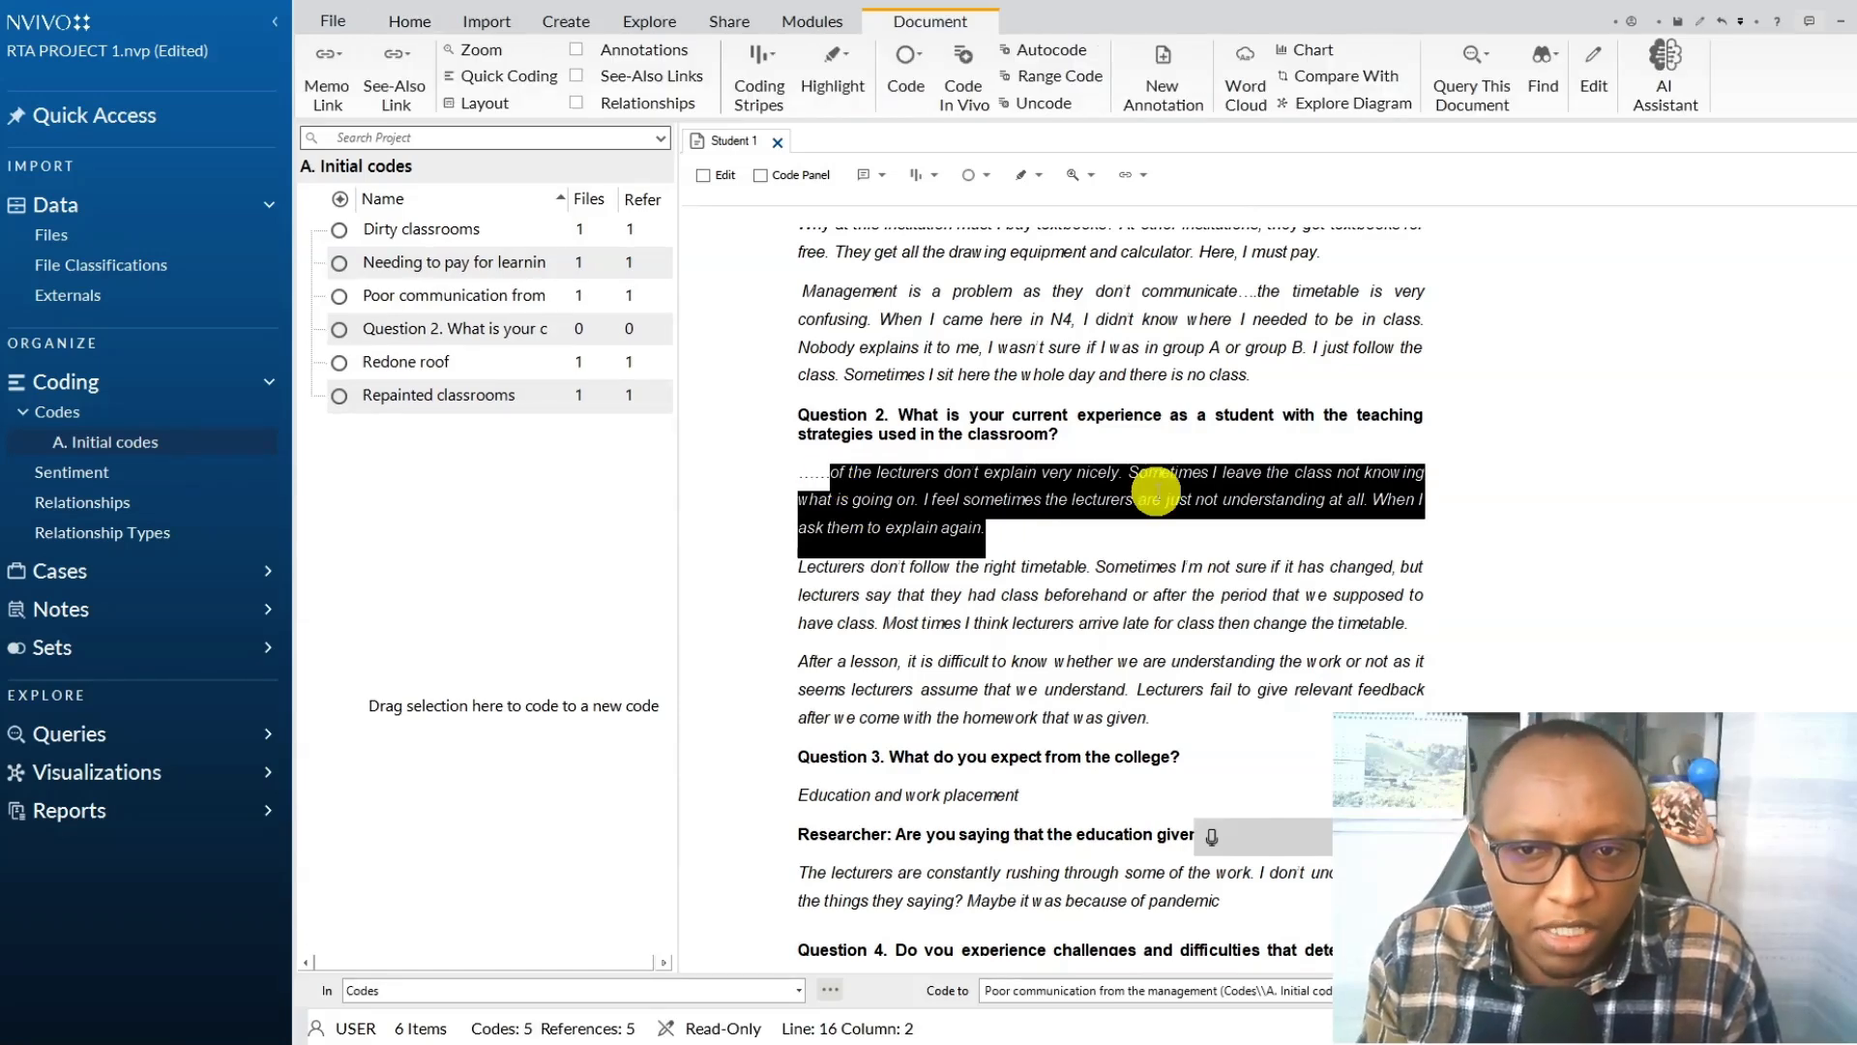
{"action": "right_click", "coordinate": [898, 489]}
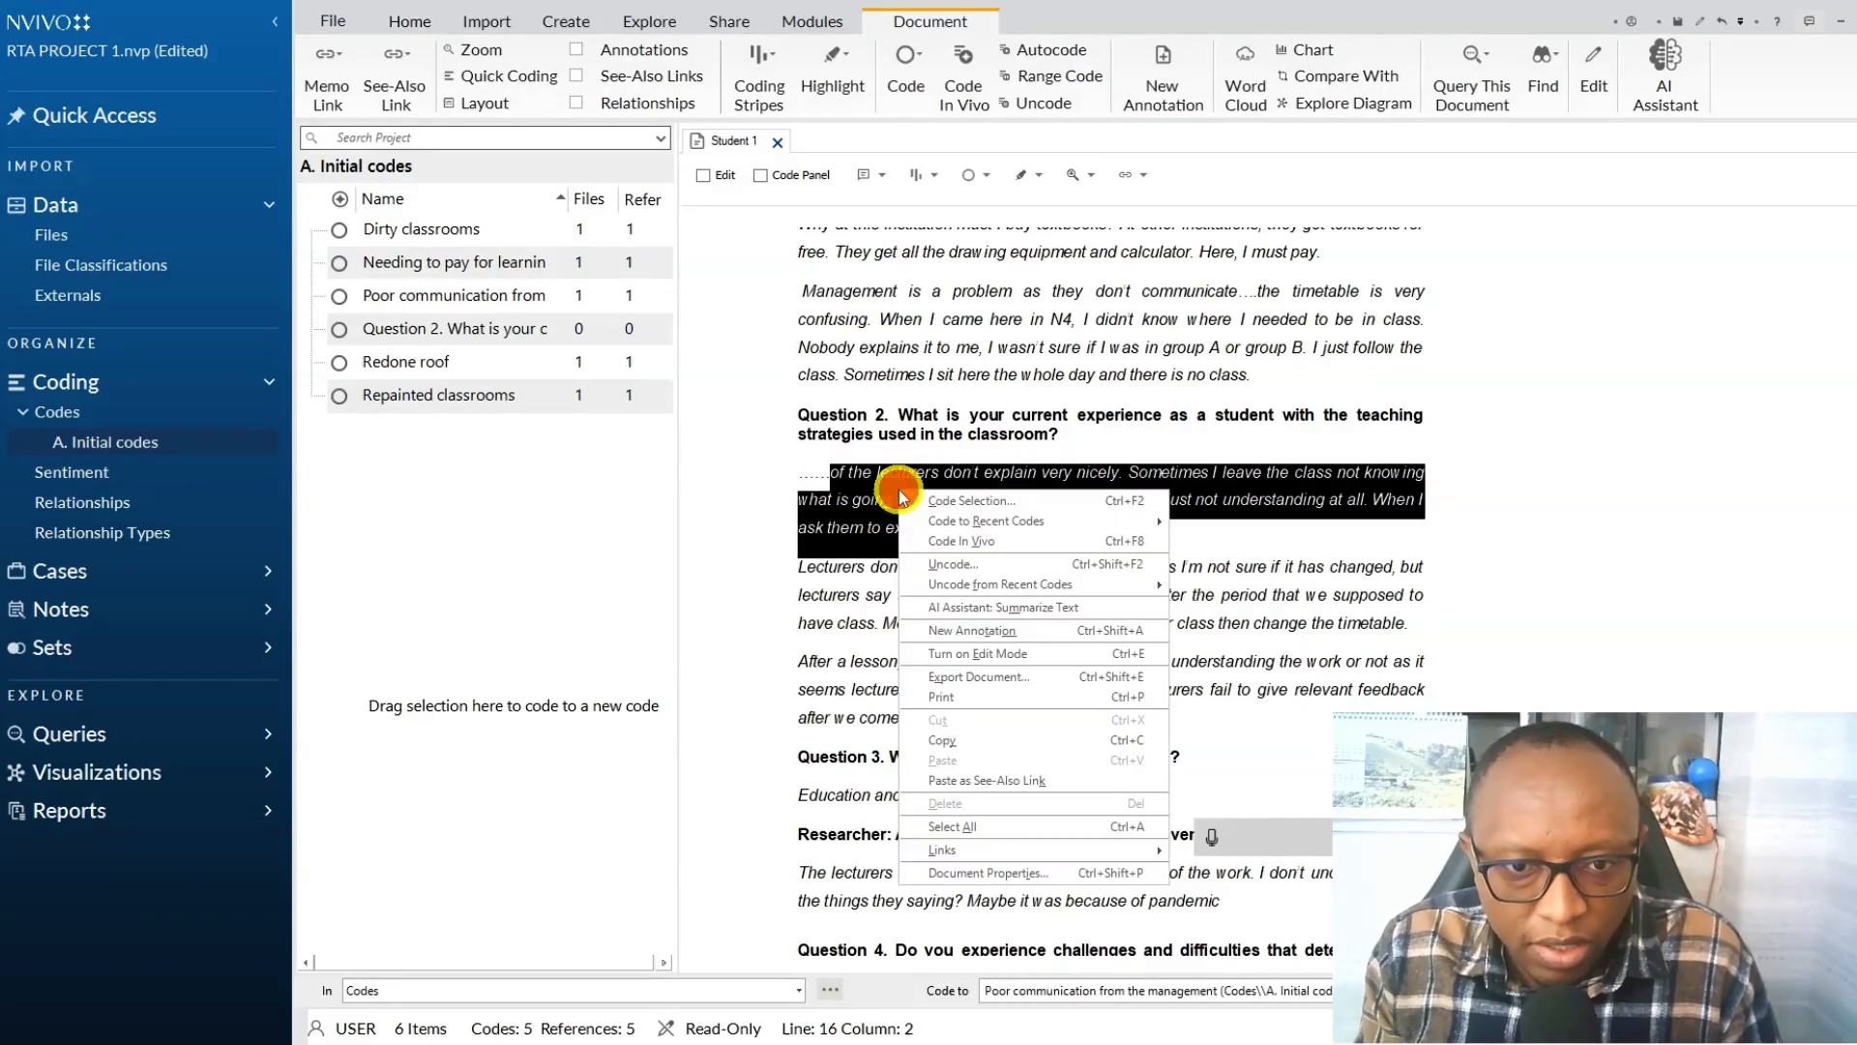
{"action": "left_click", "coordinate": [977, 503]}
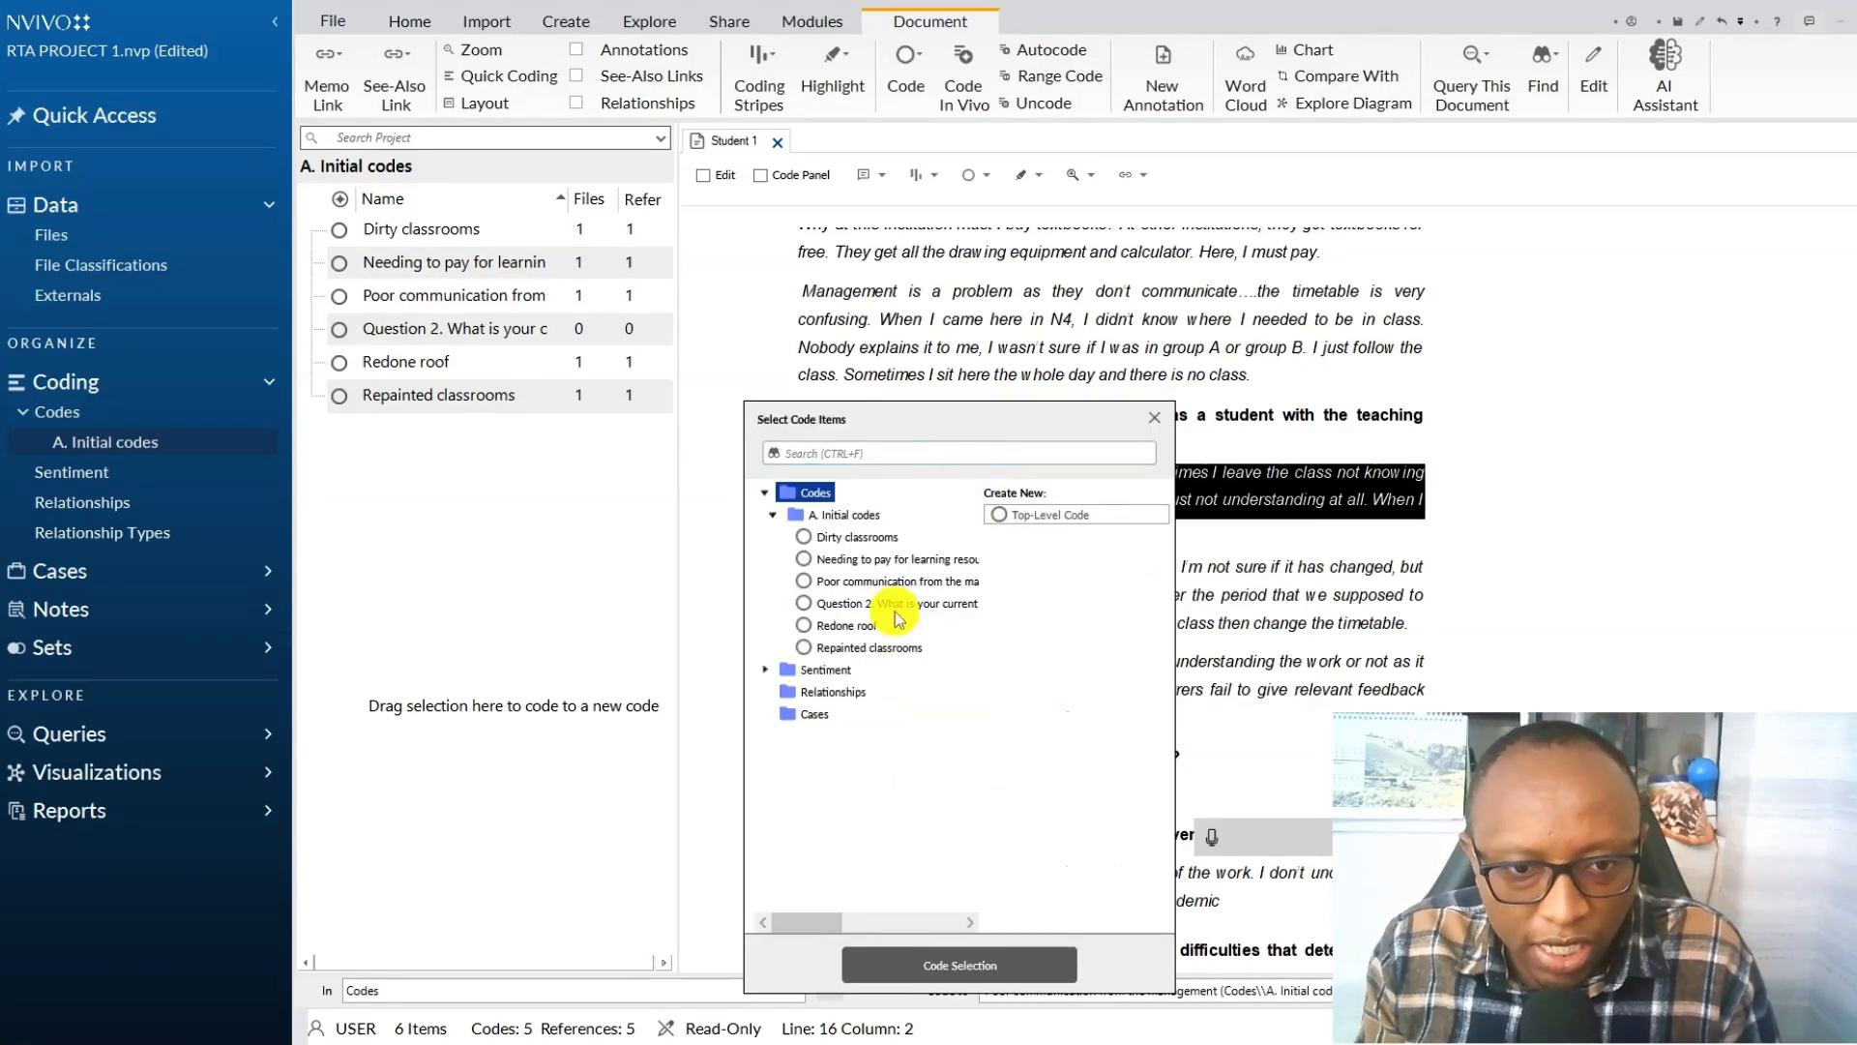
{"action": "left_click", "coordinate": [888, 604]}
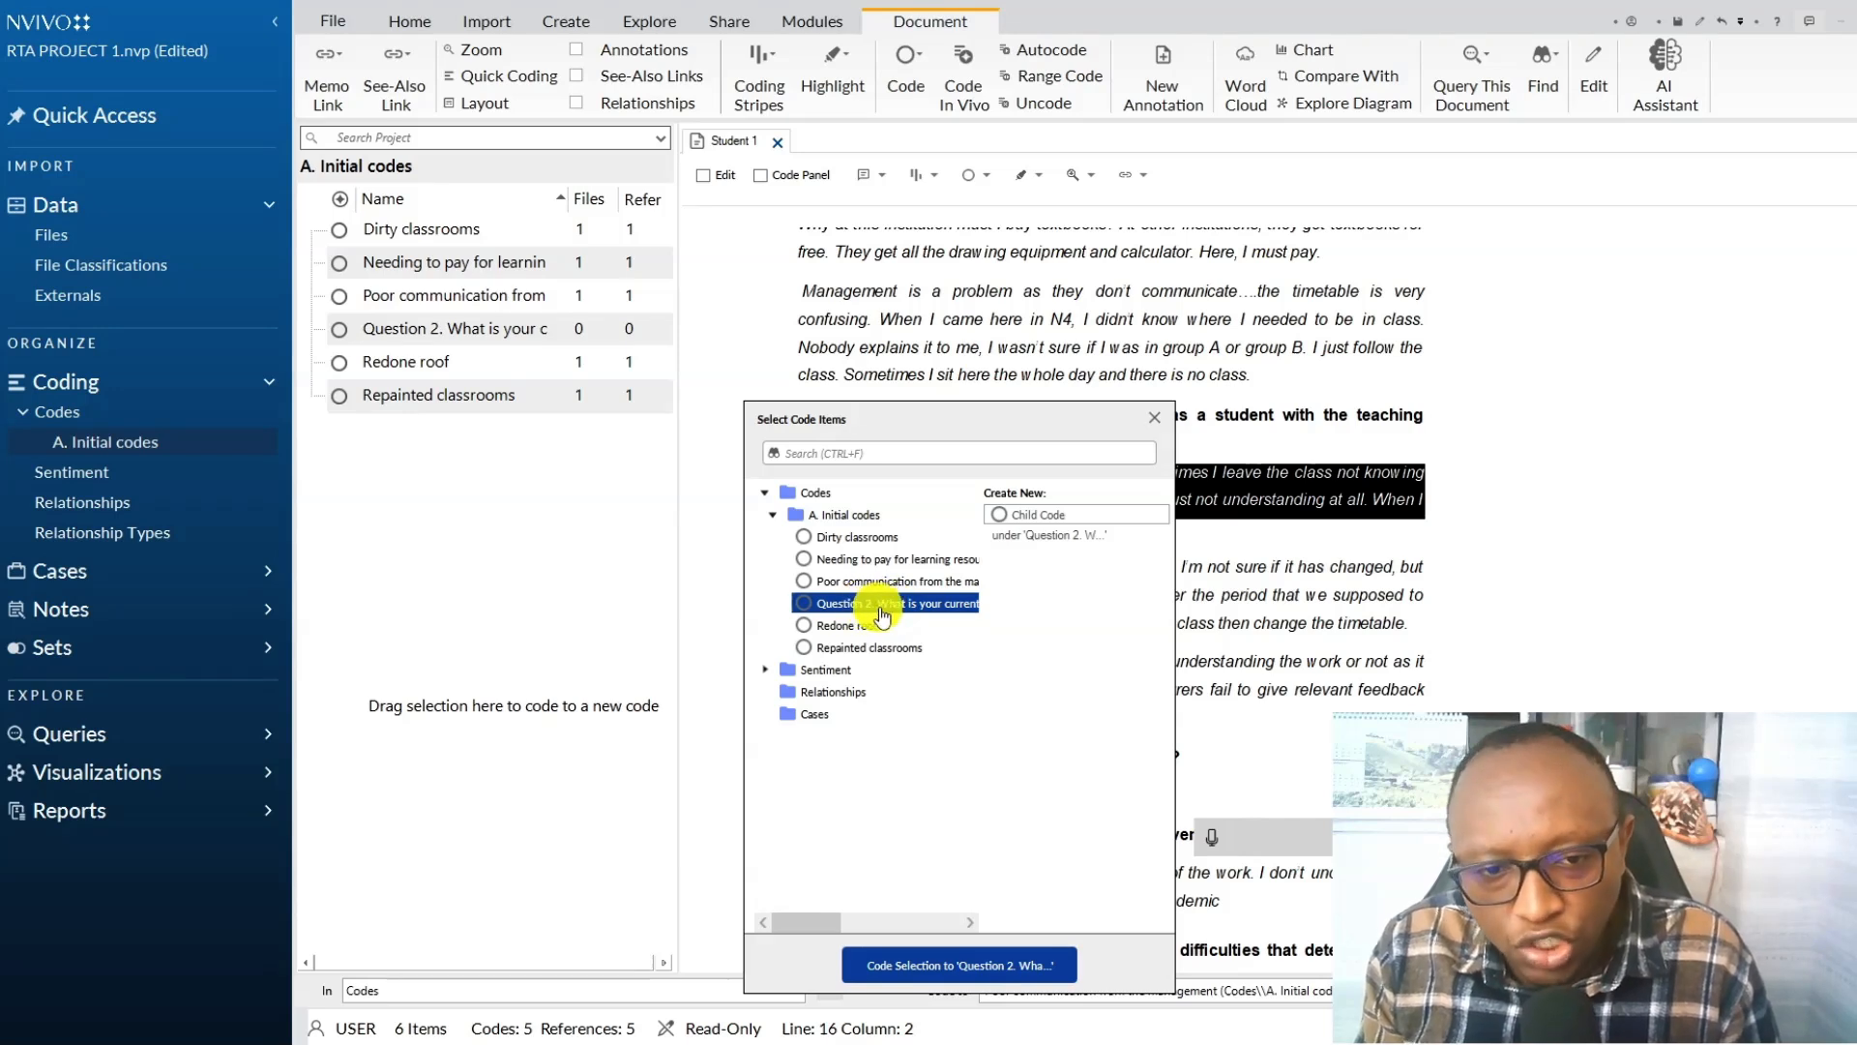
{"action": "left_click", "coordinate": [999, 522]}
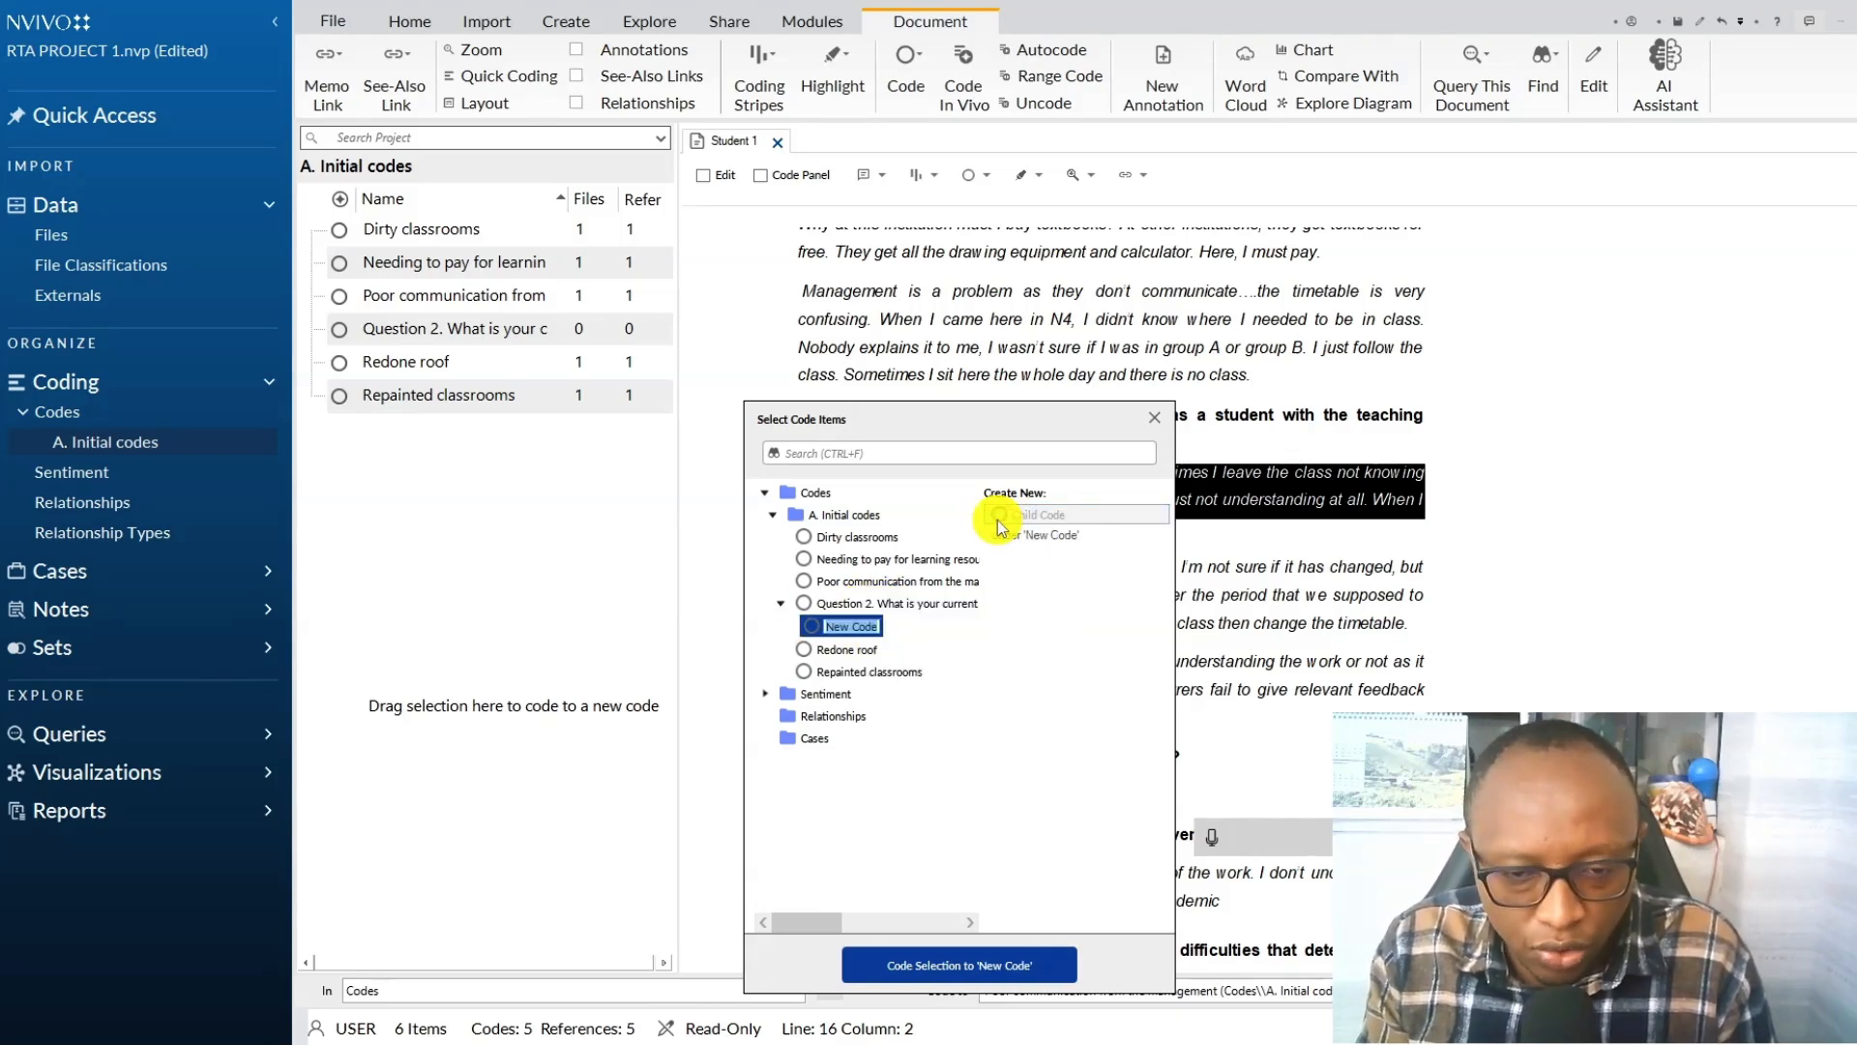
{"action": "left_click", "coordinate": [1211, 838]}
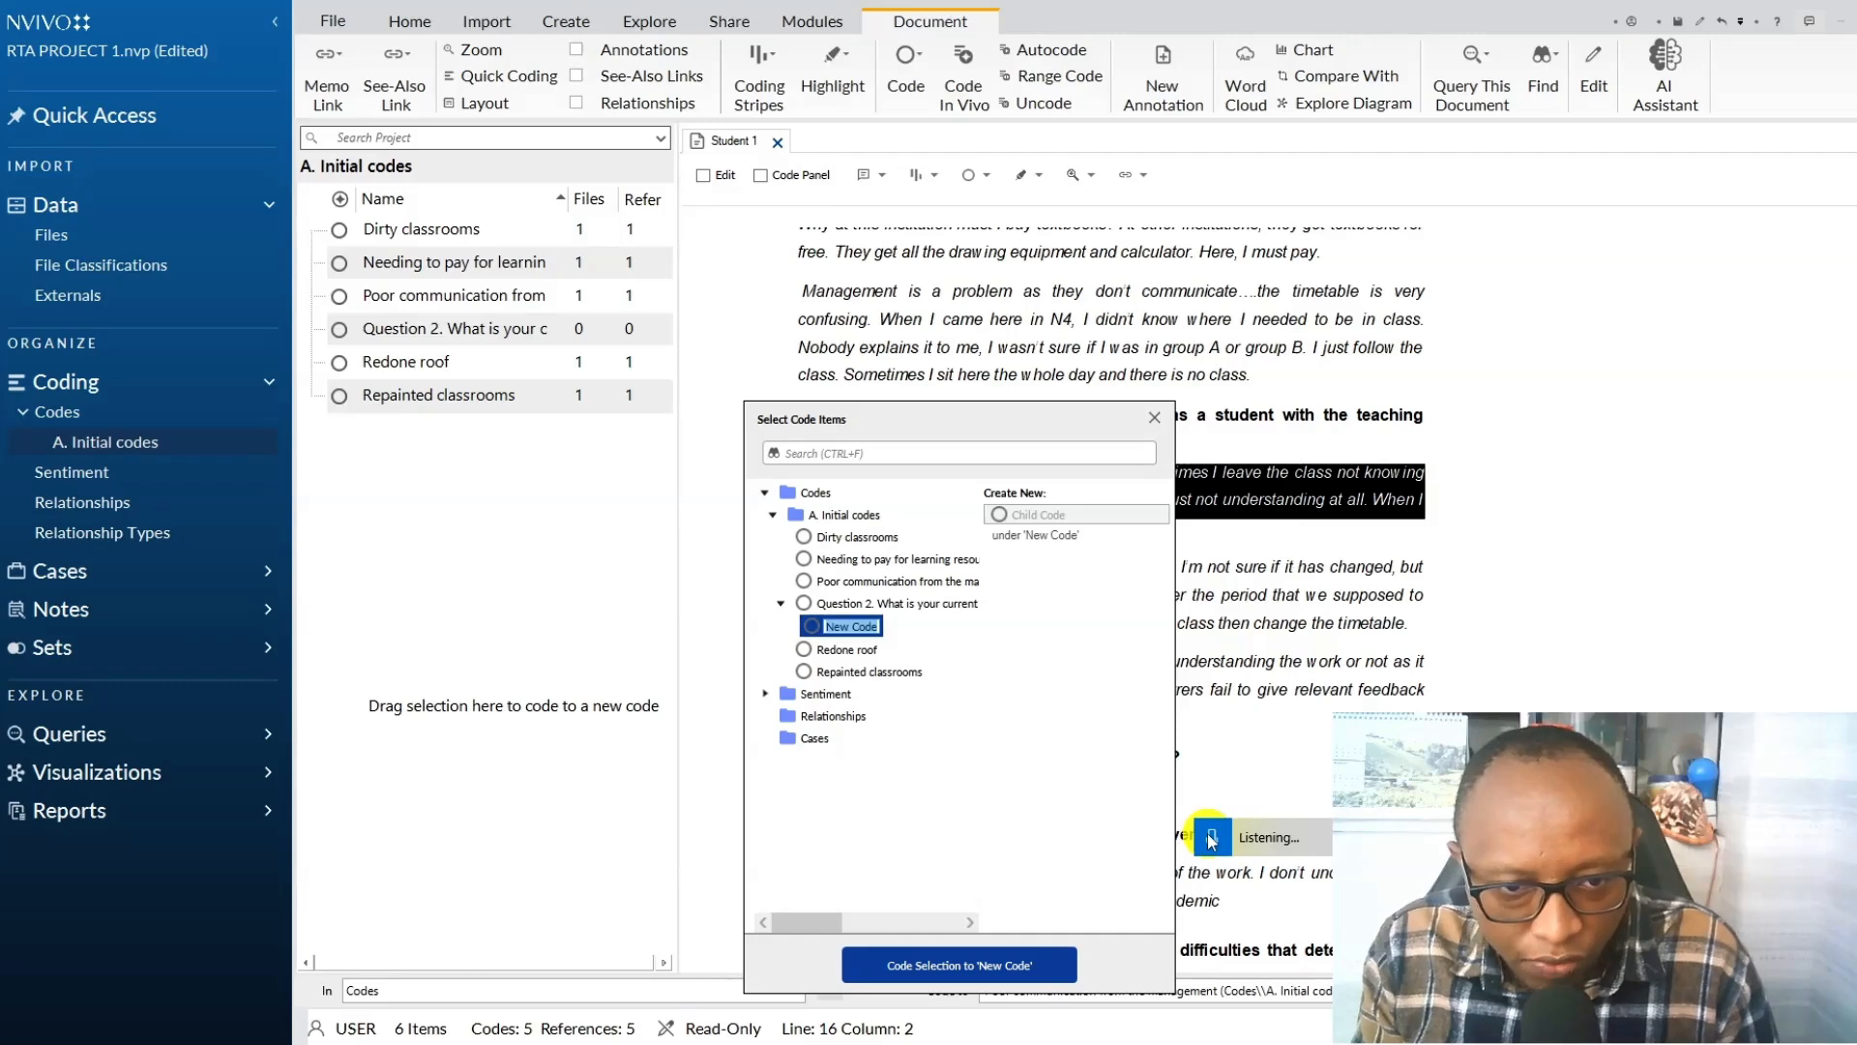
{"action": "left_click", "coordinate": [967, 970]}
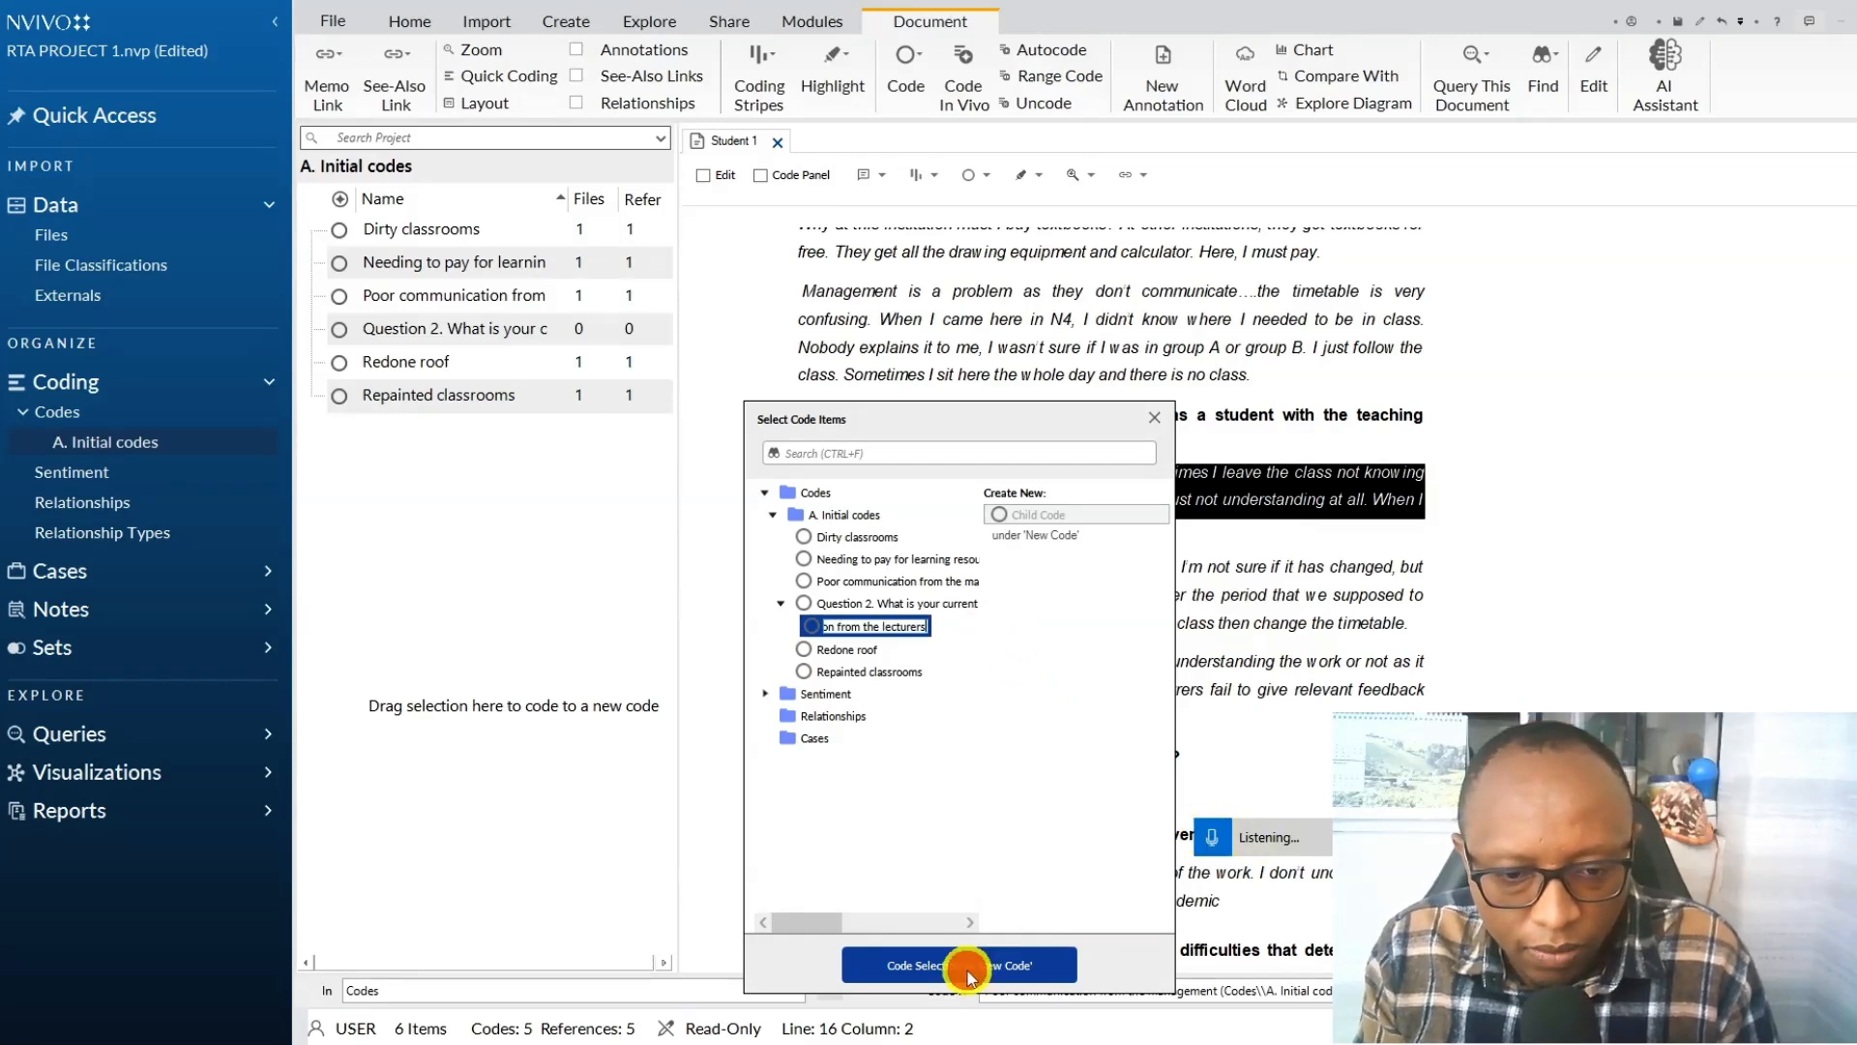
Open the Inadequate explanation from the lecturers child code to examine its coded reference, and close it again.
{"action": "left_click", "coordinate": [311, 331]}
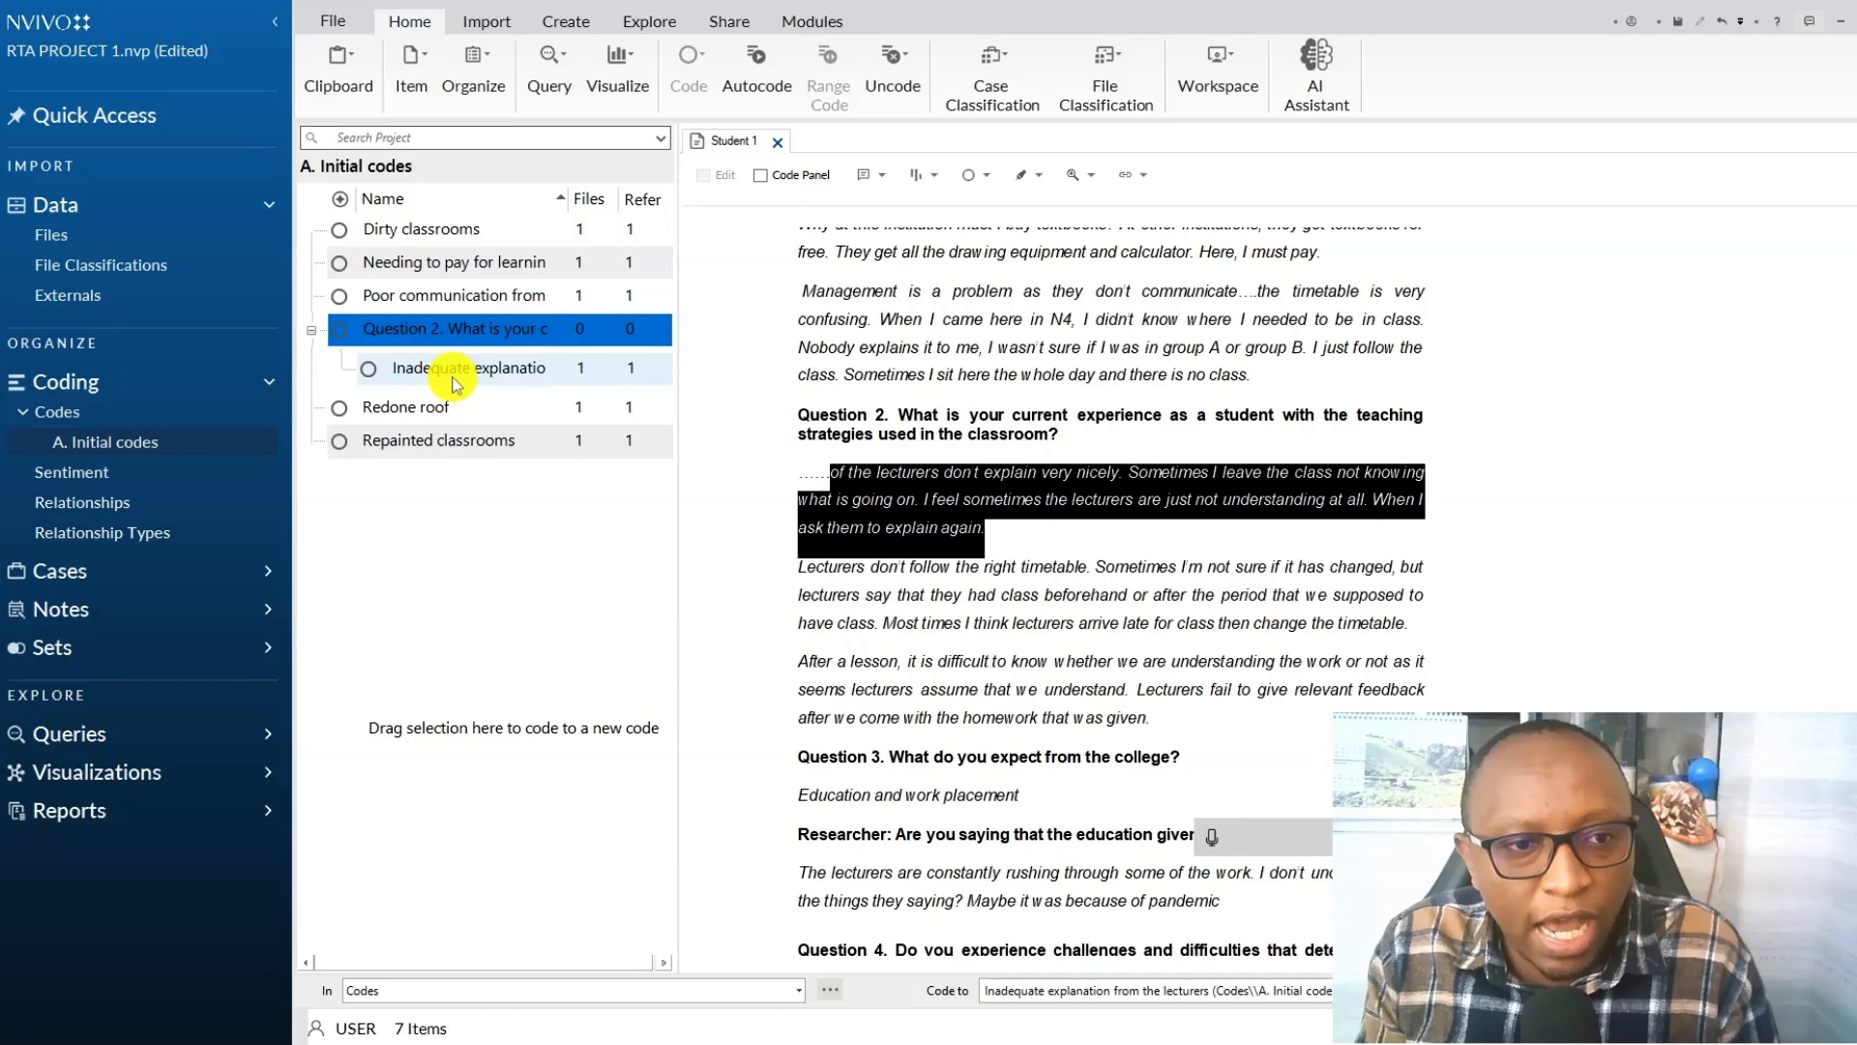
{"action": "left_click", "coordinate": [453, 372]}
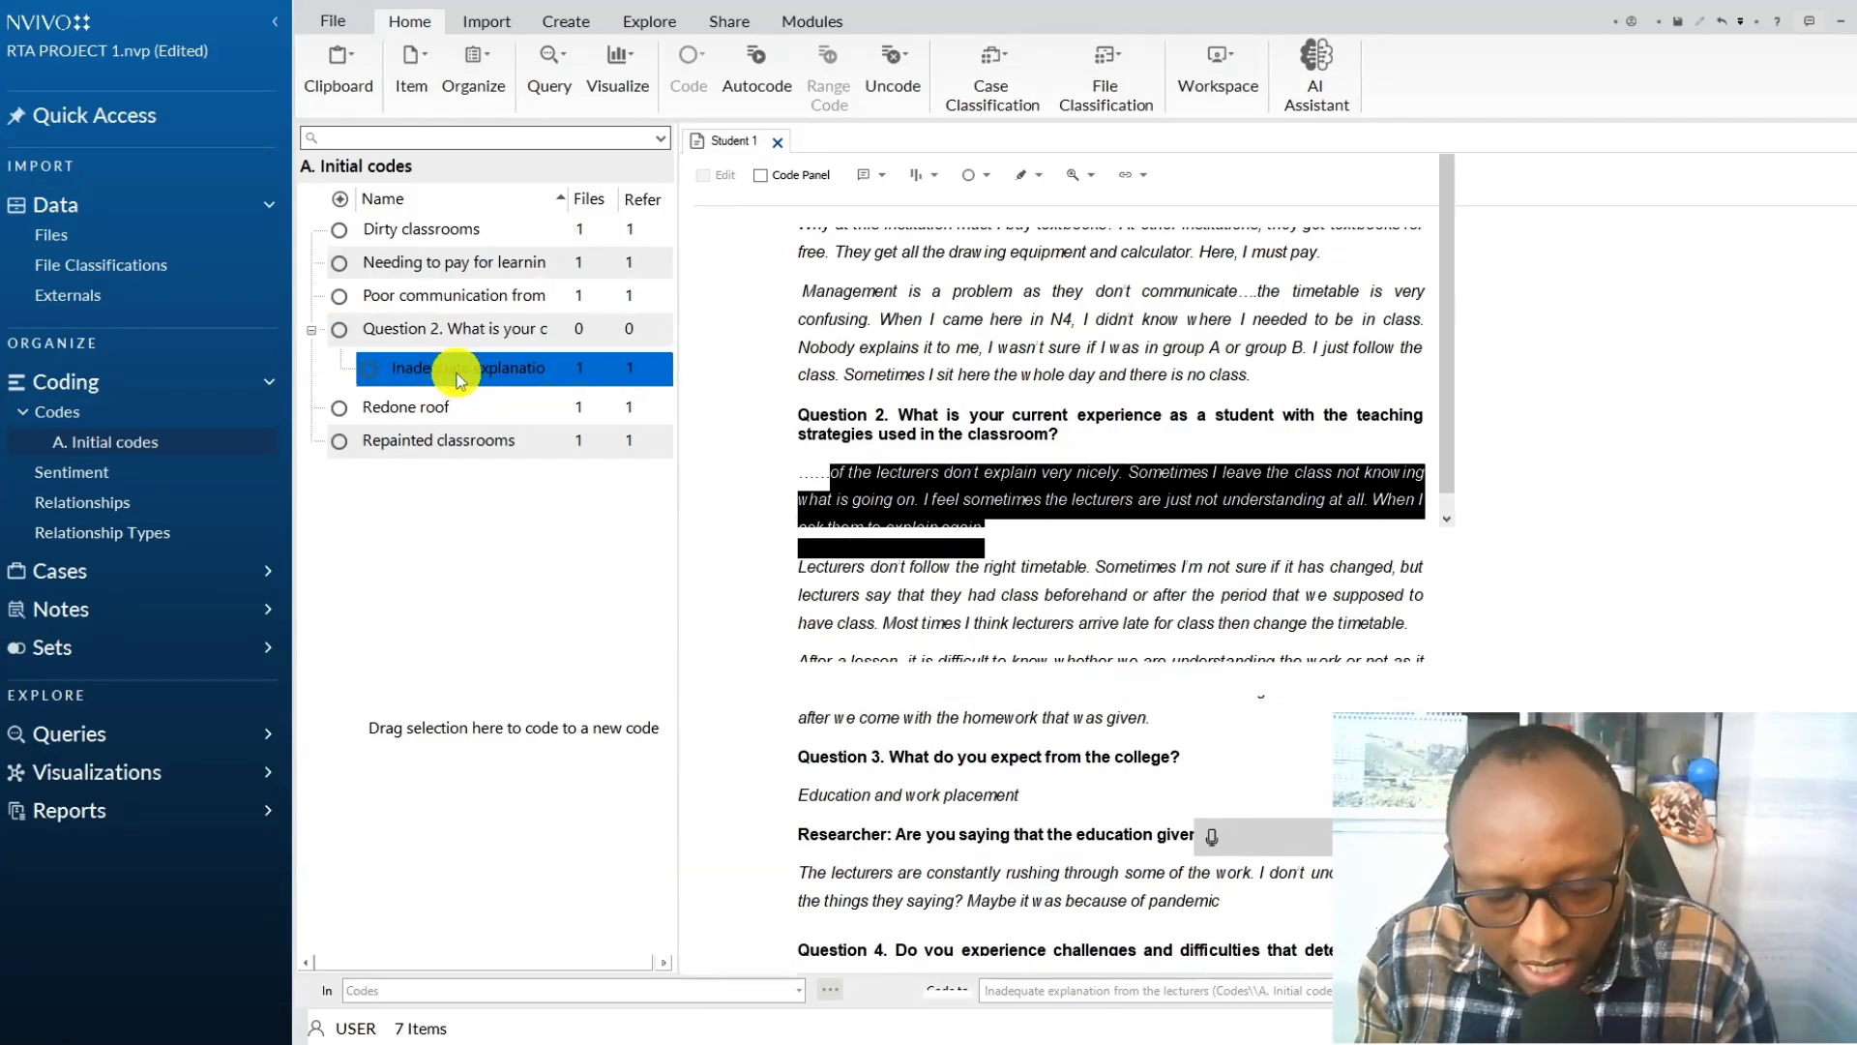
{"action": "double_click", "coordinate": [453, 370]}
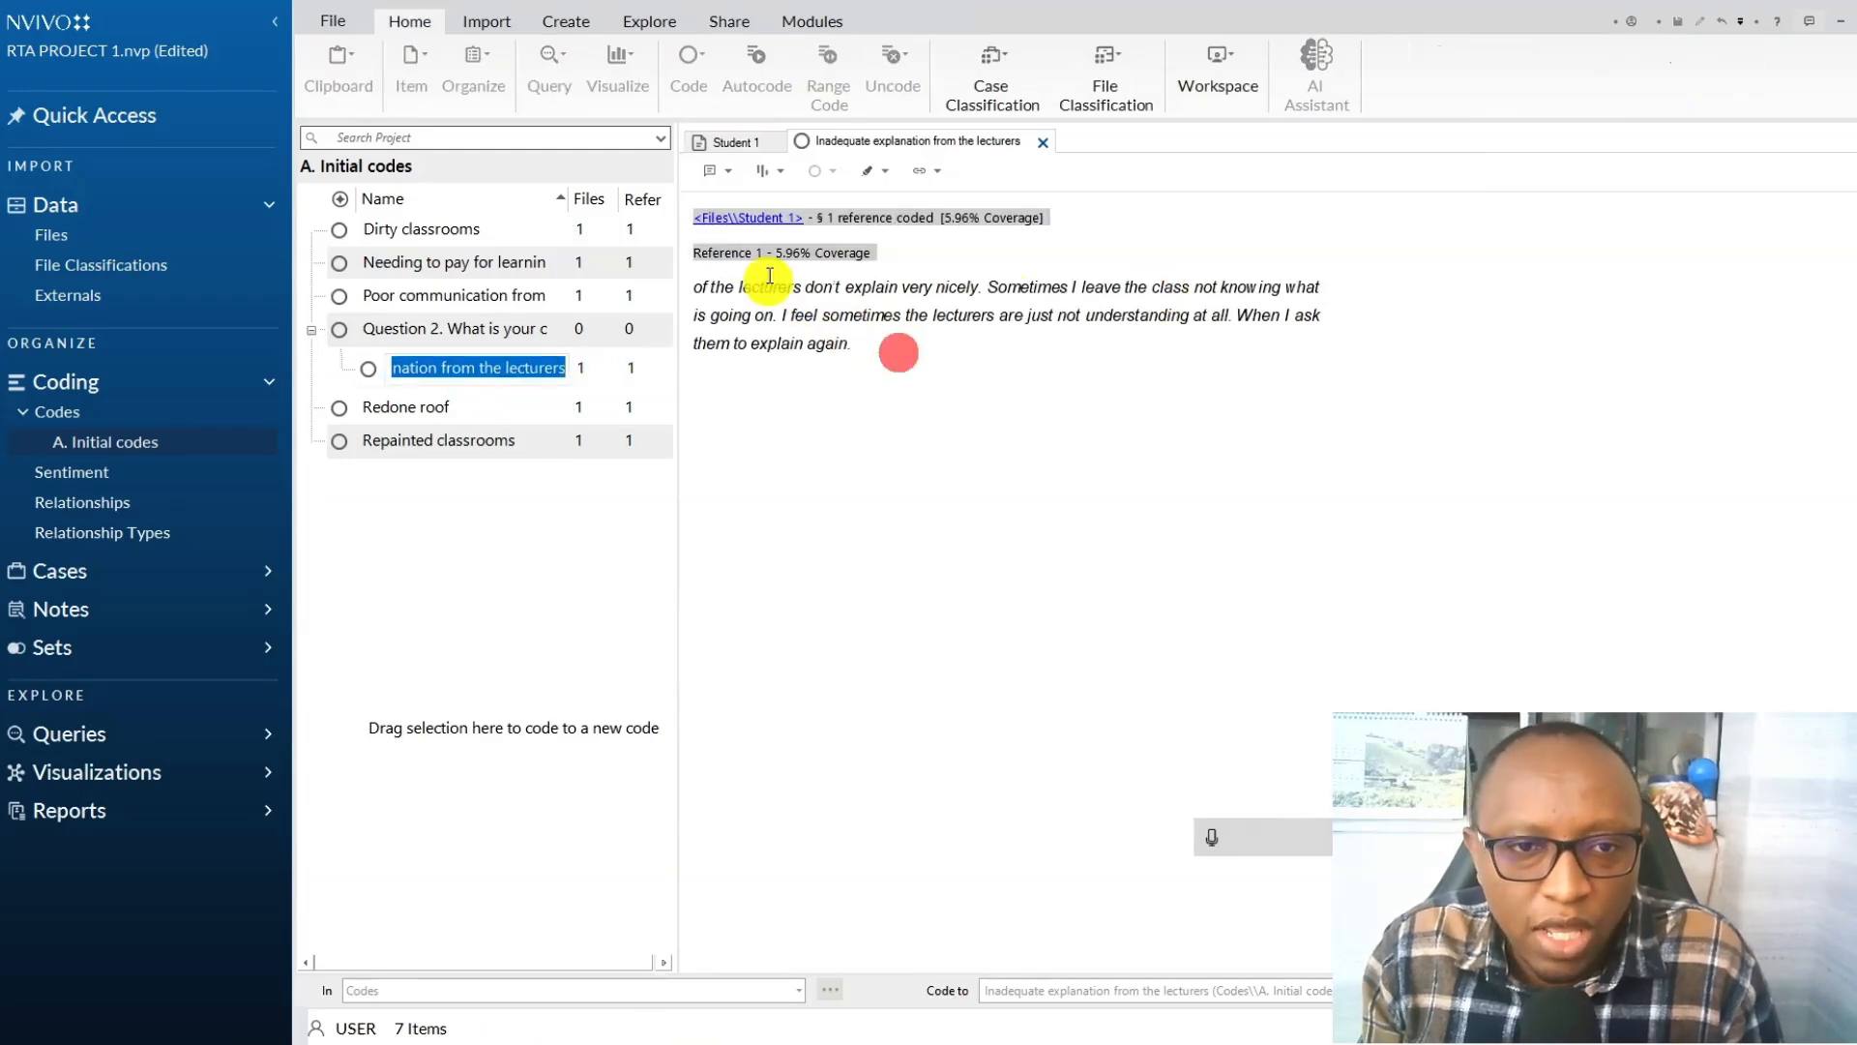
{"action": "left_click_drag", "start_coordinate": [899, 348], "coordinate": [741, 199]}
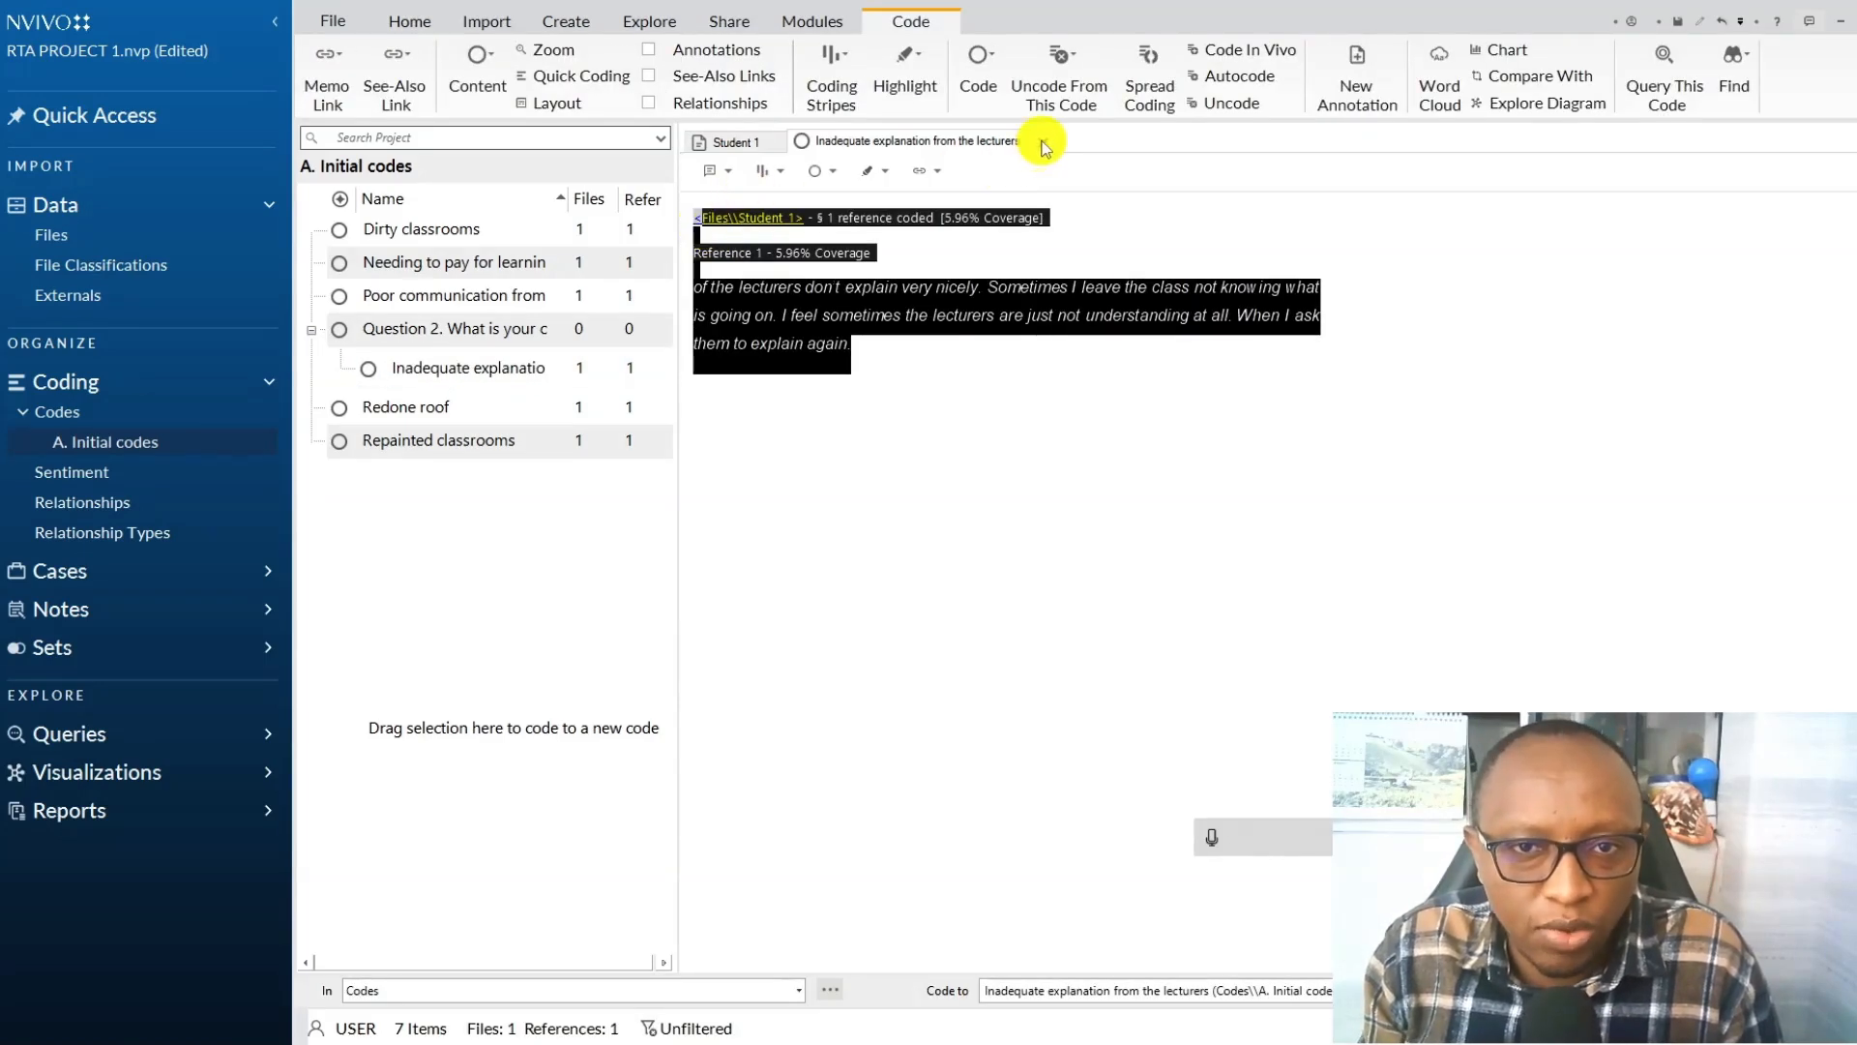
{"action": "left_click", "coordinate": [1043, 145]}
Rename the child code under Question 2 to "Inadequate explanations from the lecturers" in its code properties.
{"action": "right_click", "coordinate": [499, 372]}
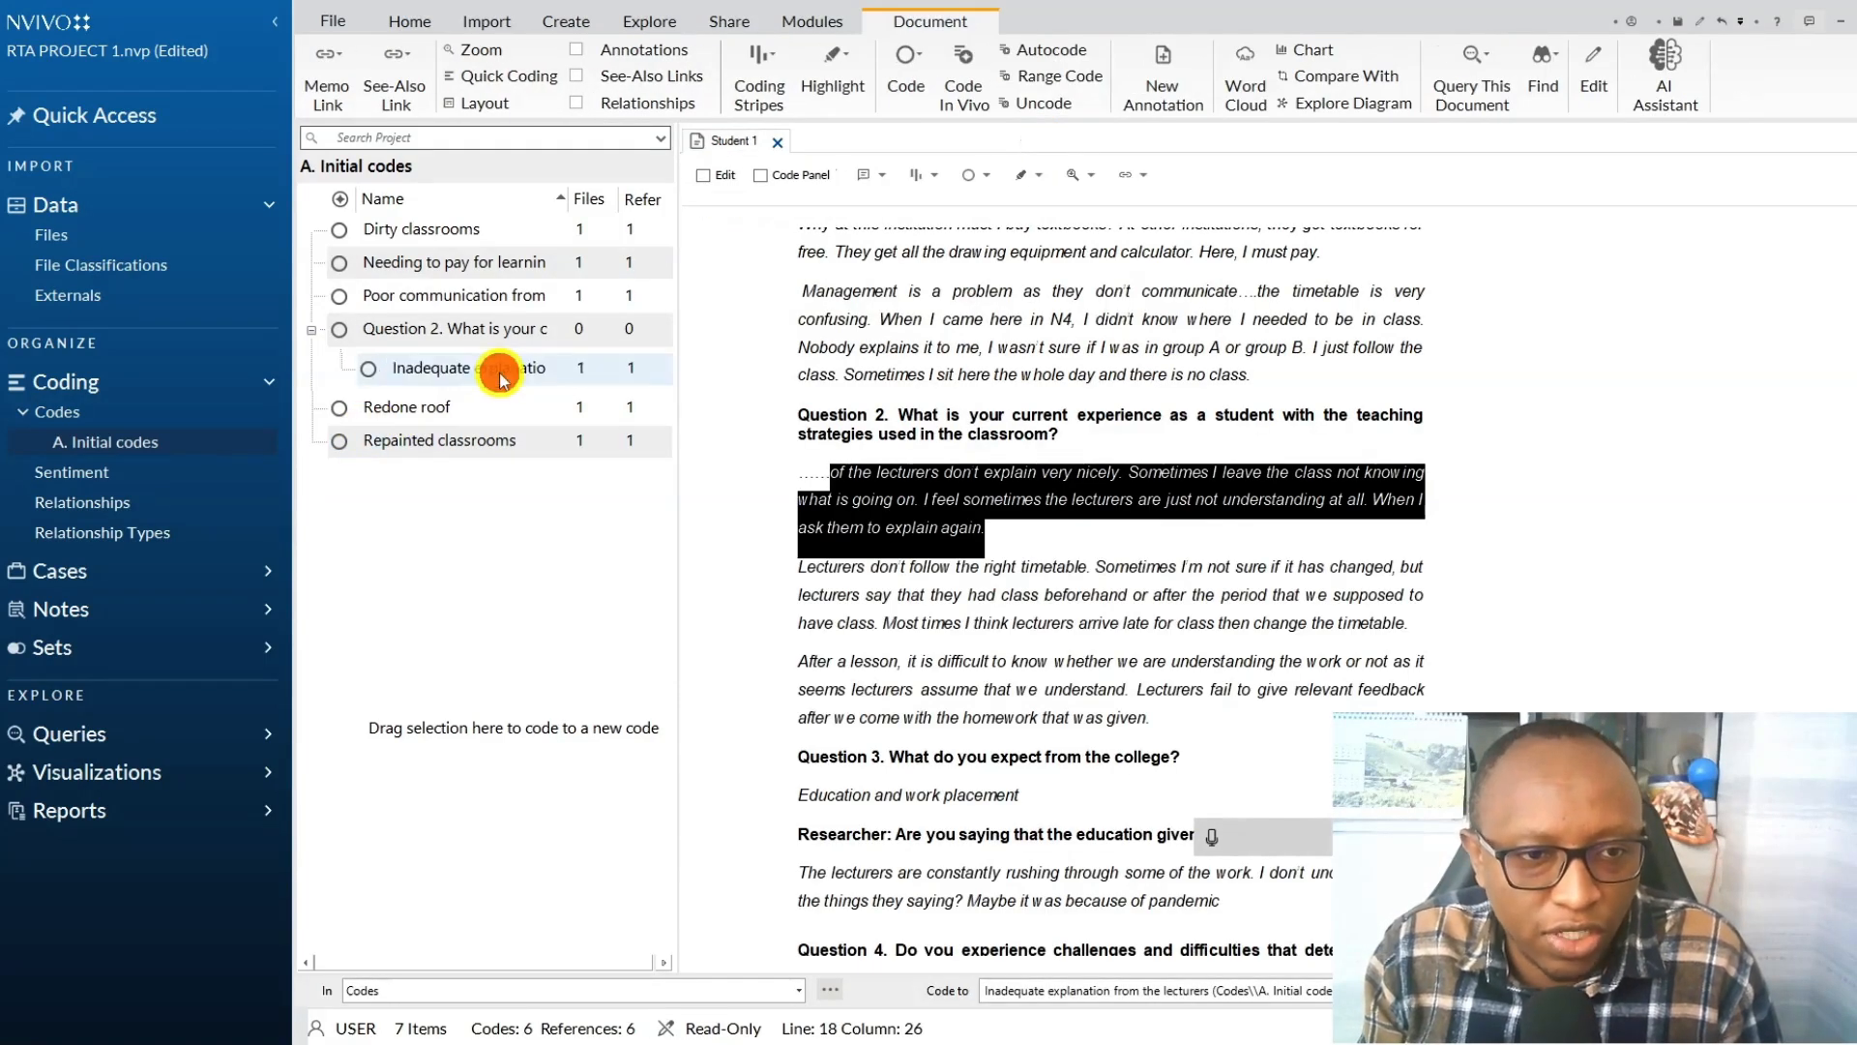
{"action": "left_click", "coordinate": [585, 840]}
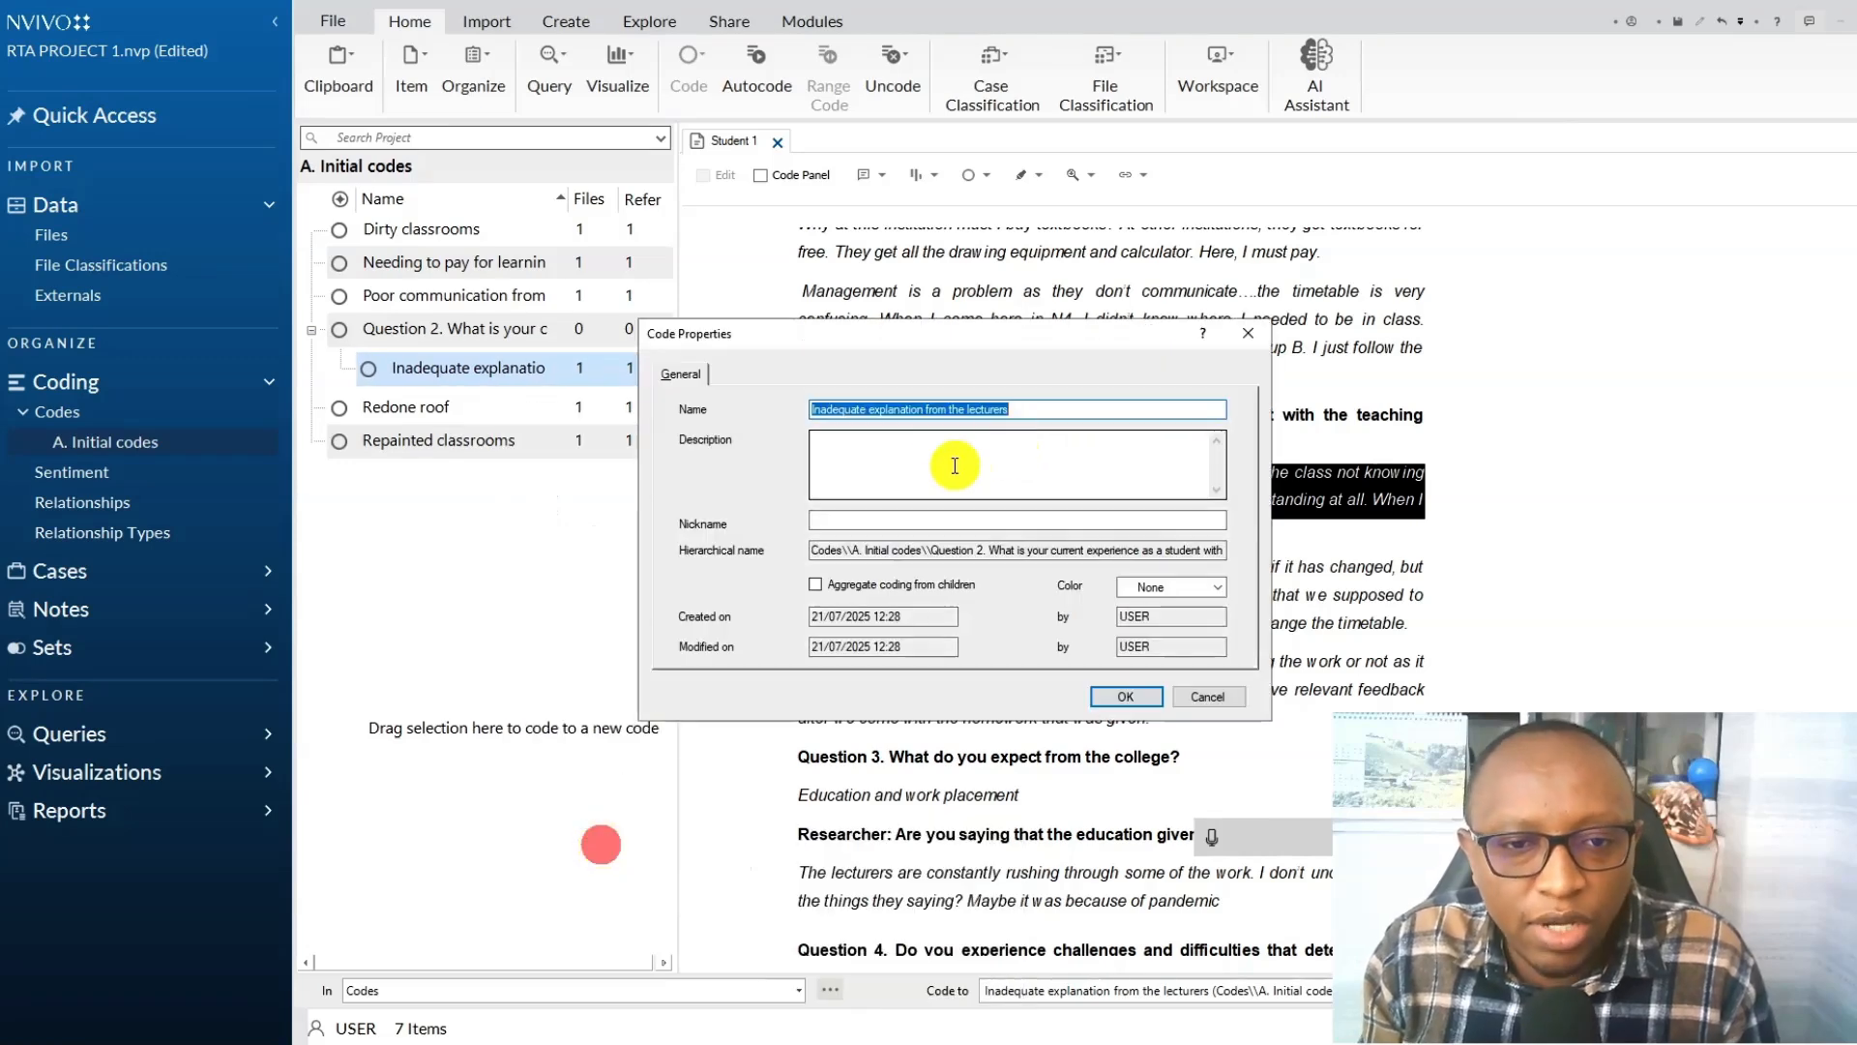
{"action": "left_click", "coordinate": [924, 412]}
{"action": "type", "text": "s"}
{"action": "left_click", "coordinate": [1139, 700]}
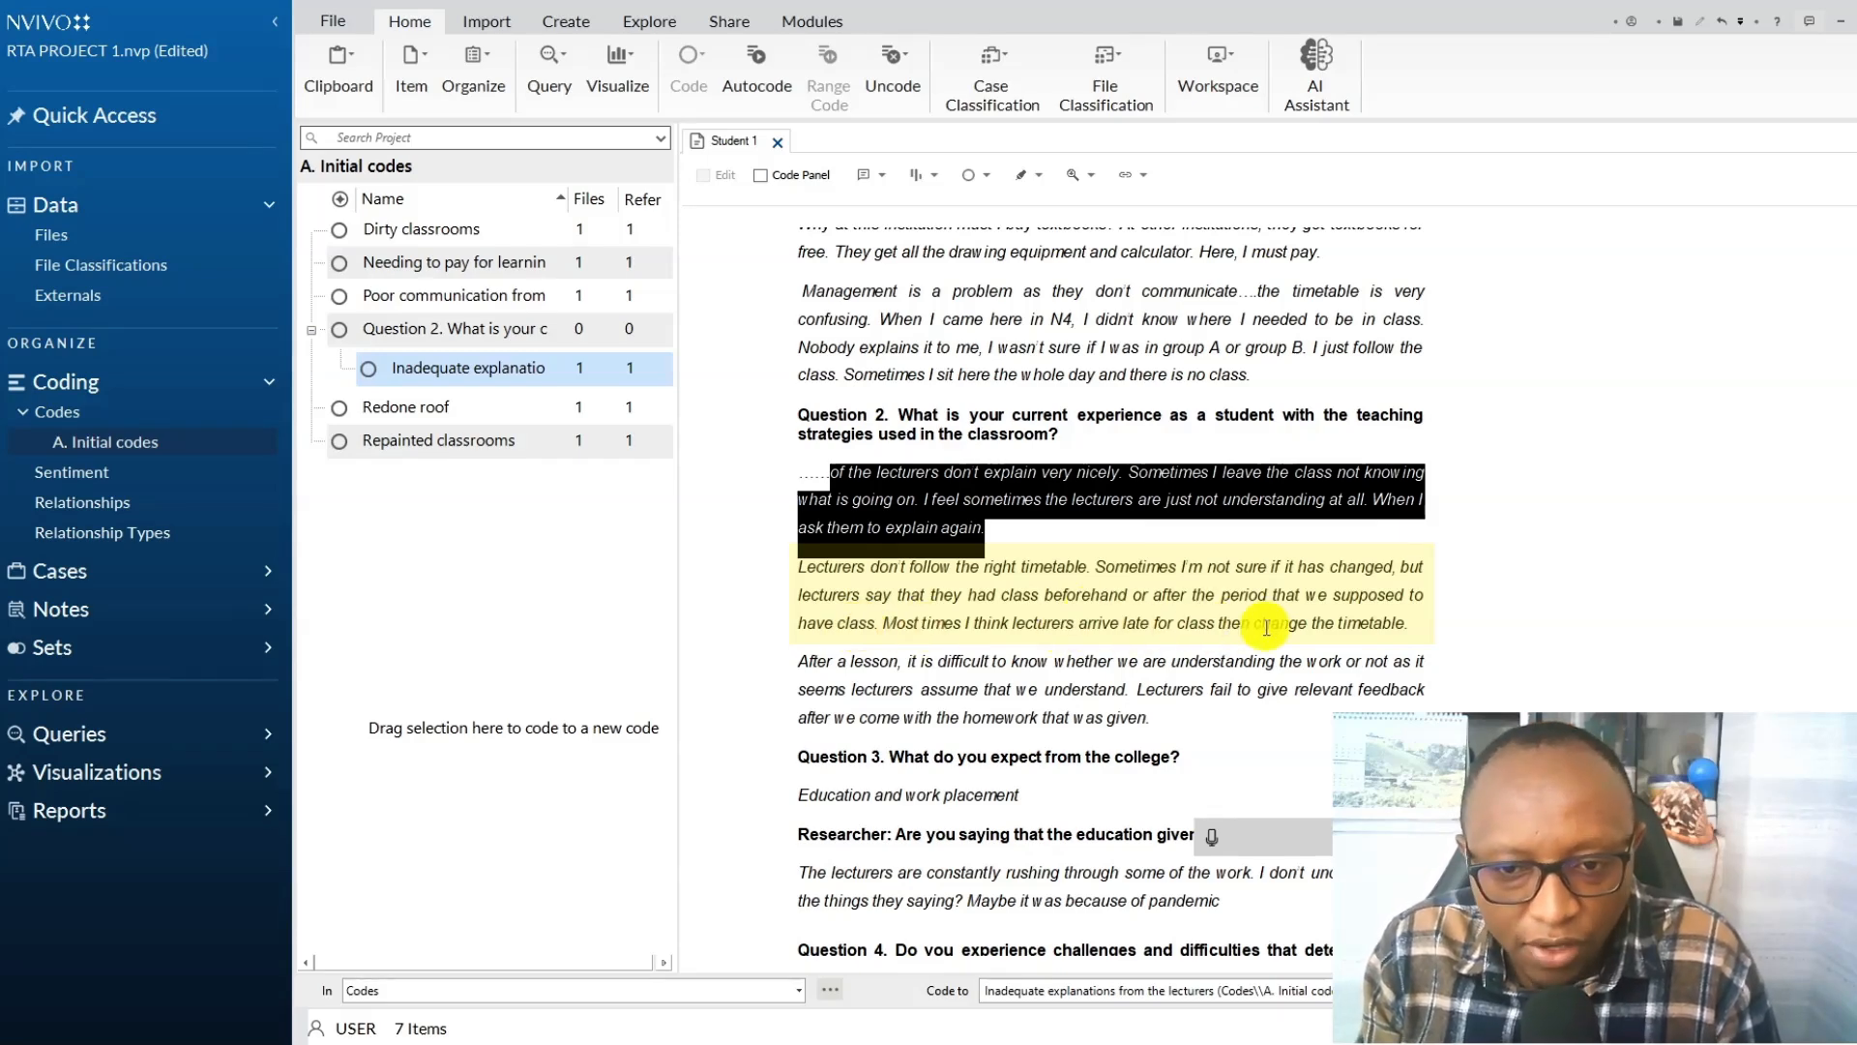
Code the passage "Lecturers don't follow the right timetable..." to a new child code "Lecturers struggle to adhere to the timetable" under Question 2, saving the project.
{"action": "right_click", "coordinate": [895, 575]}
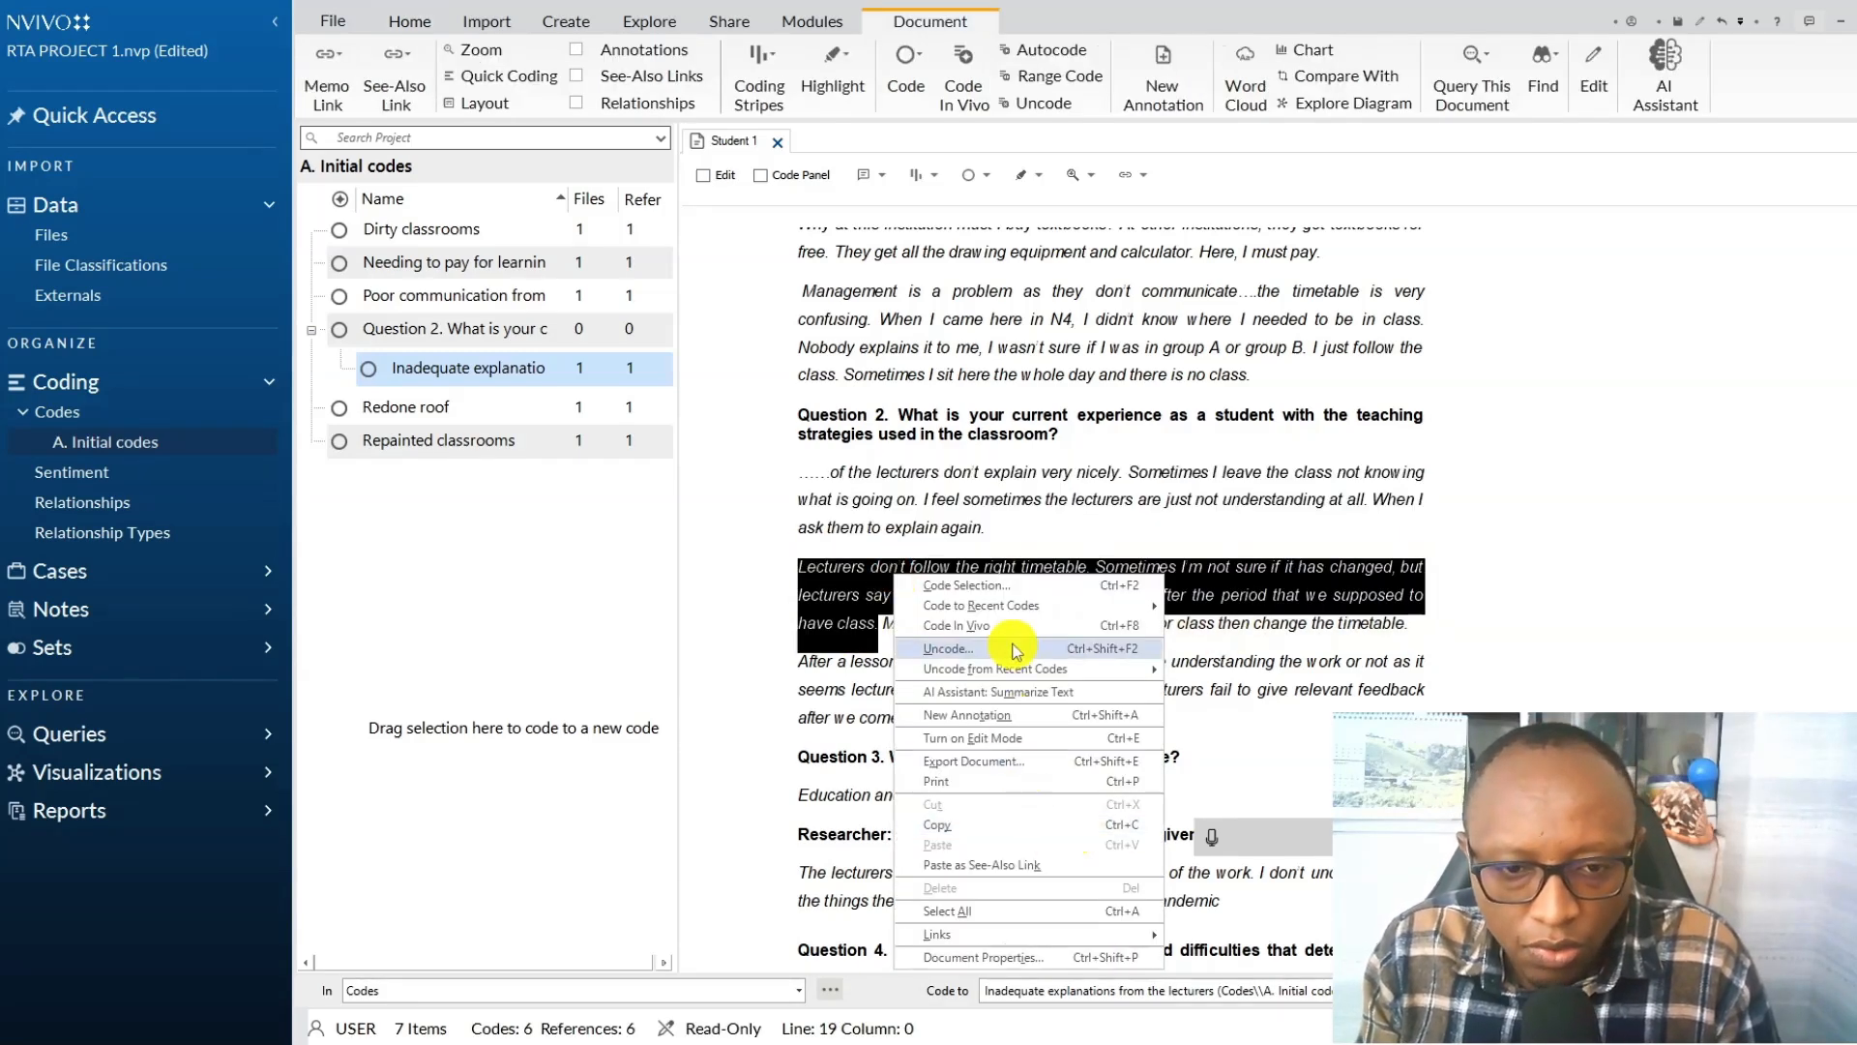
{"action": "left_click", "coordinate": [1002, 585]}
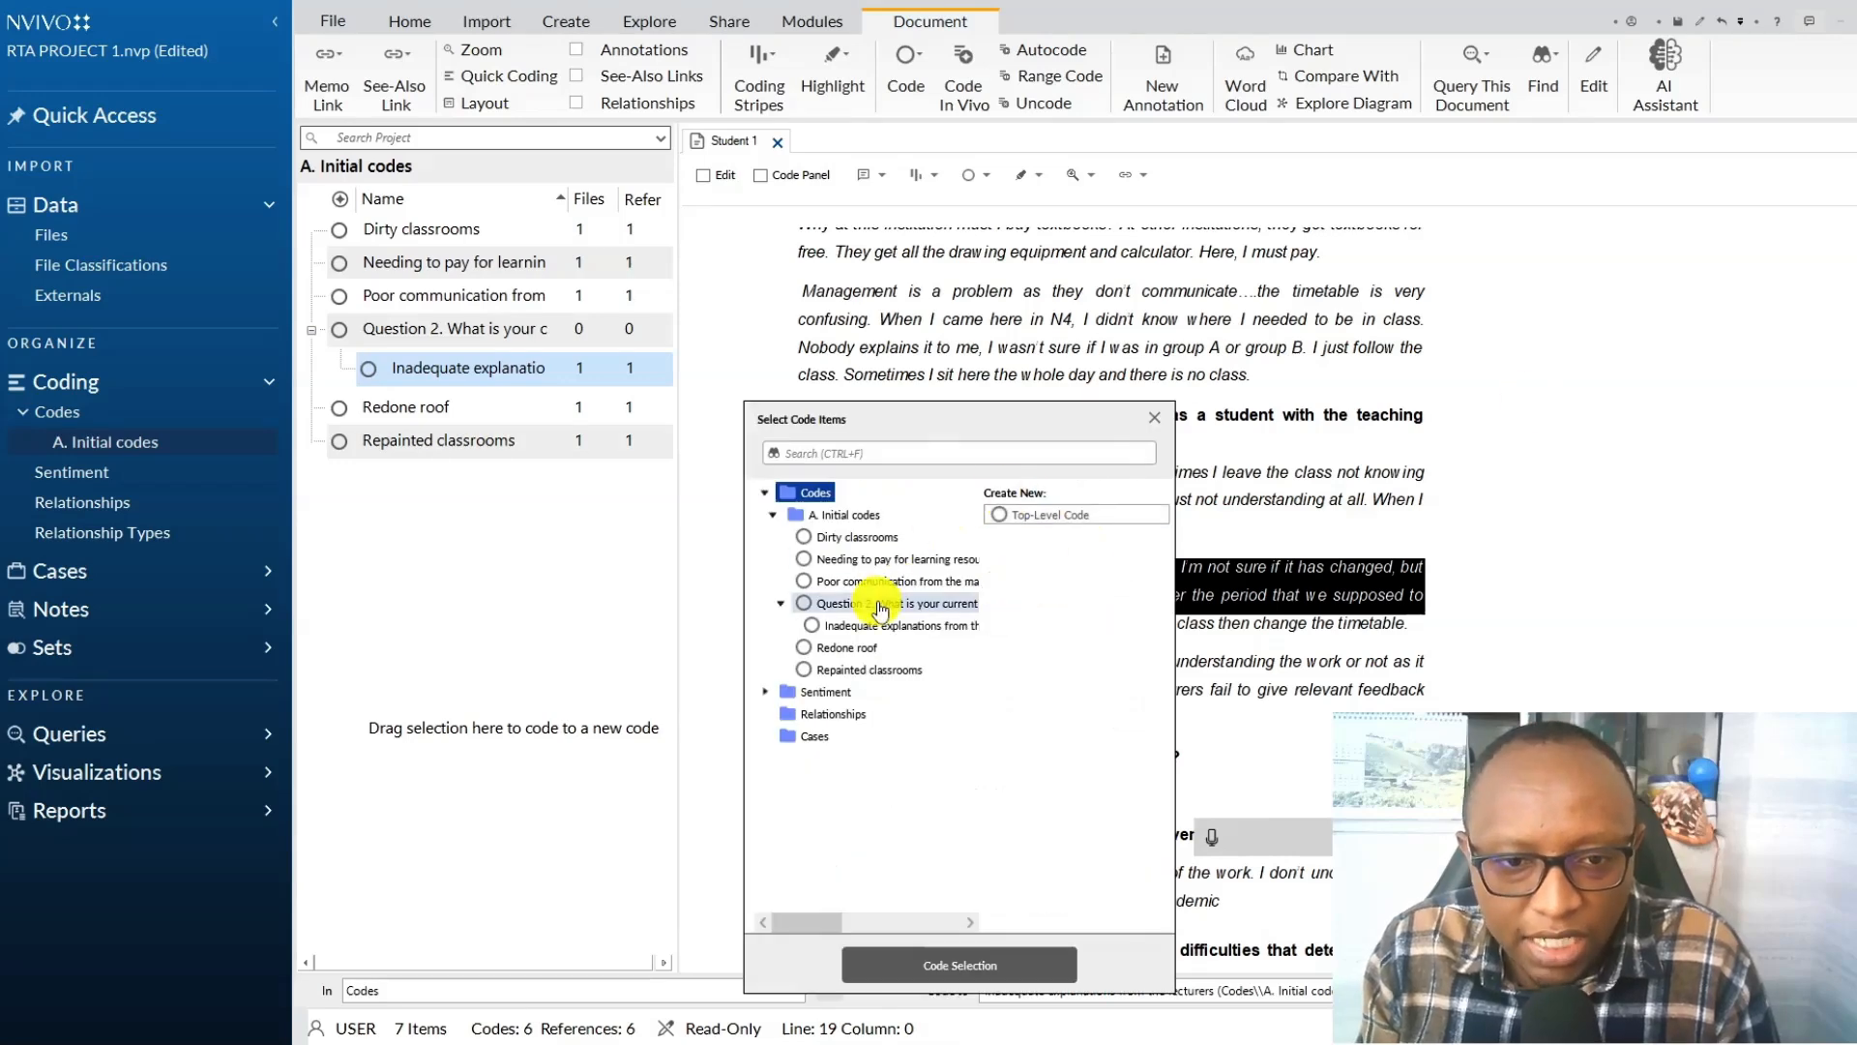
{"action": "left_click", "coordinate": [881, 601]}
{"action": "left_click", "coordinate": [1054, 514]}
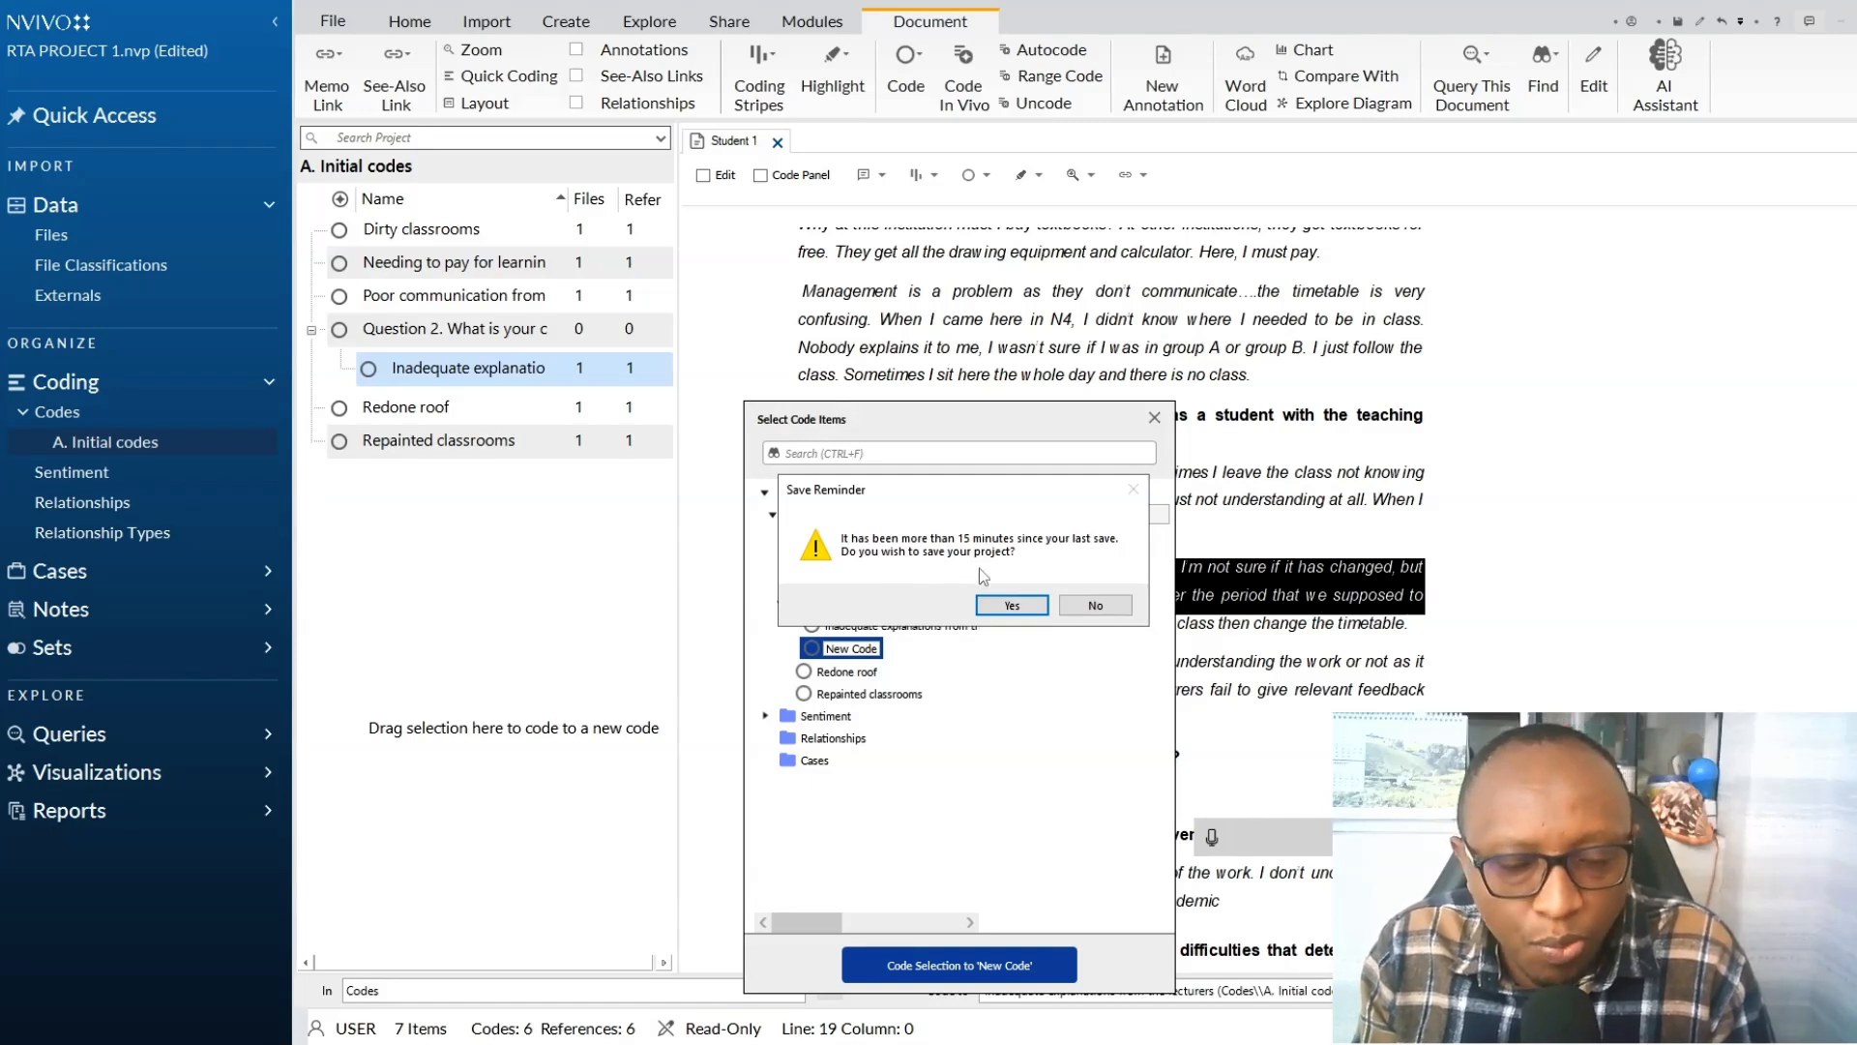
{"action": "left_click", "coordinate": [1023, 608]}
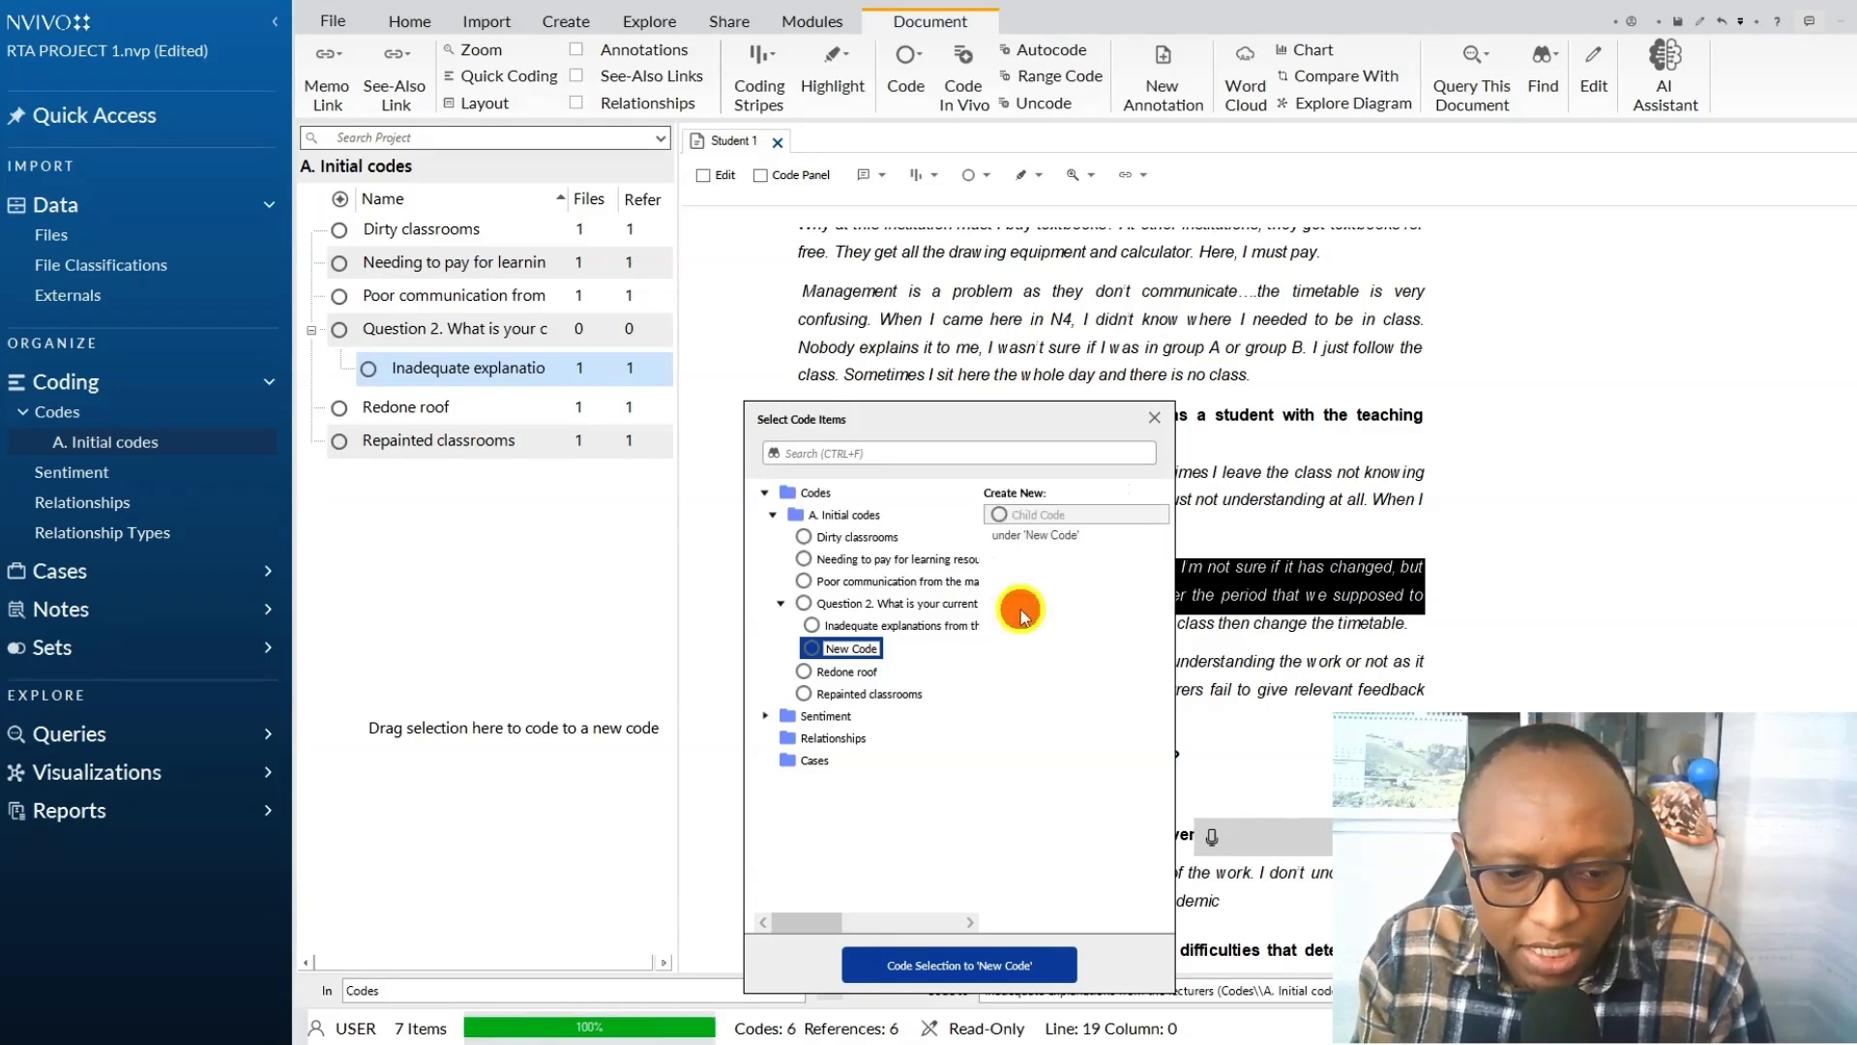
{"action": "left_click", "coordinate": [868, 609]}
{"action": "left_click", "coordinate": [1006, 513]}
{"action": "left_click", "coordinate": [1212, 838]}
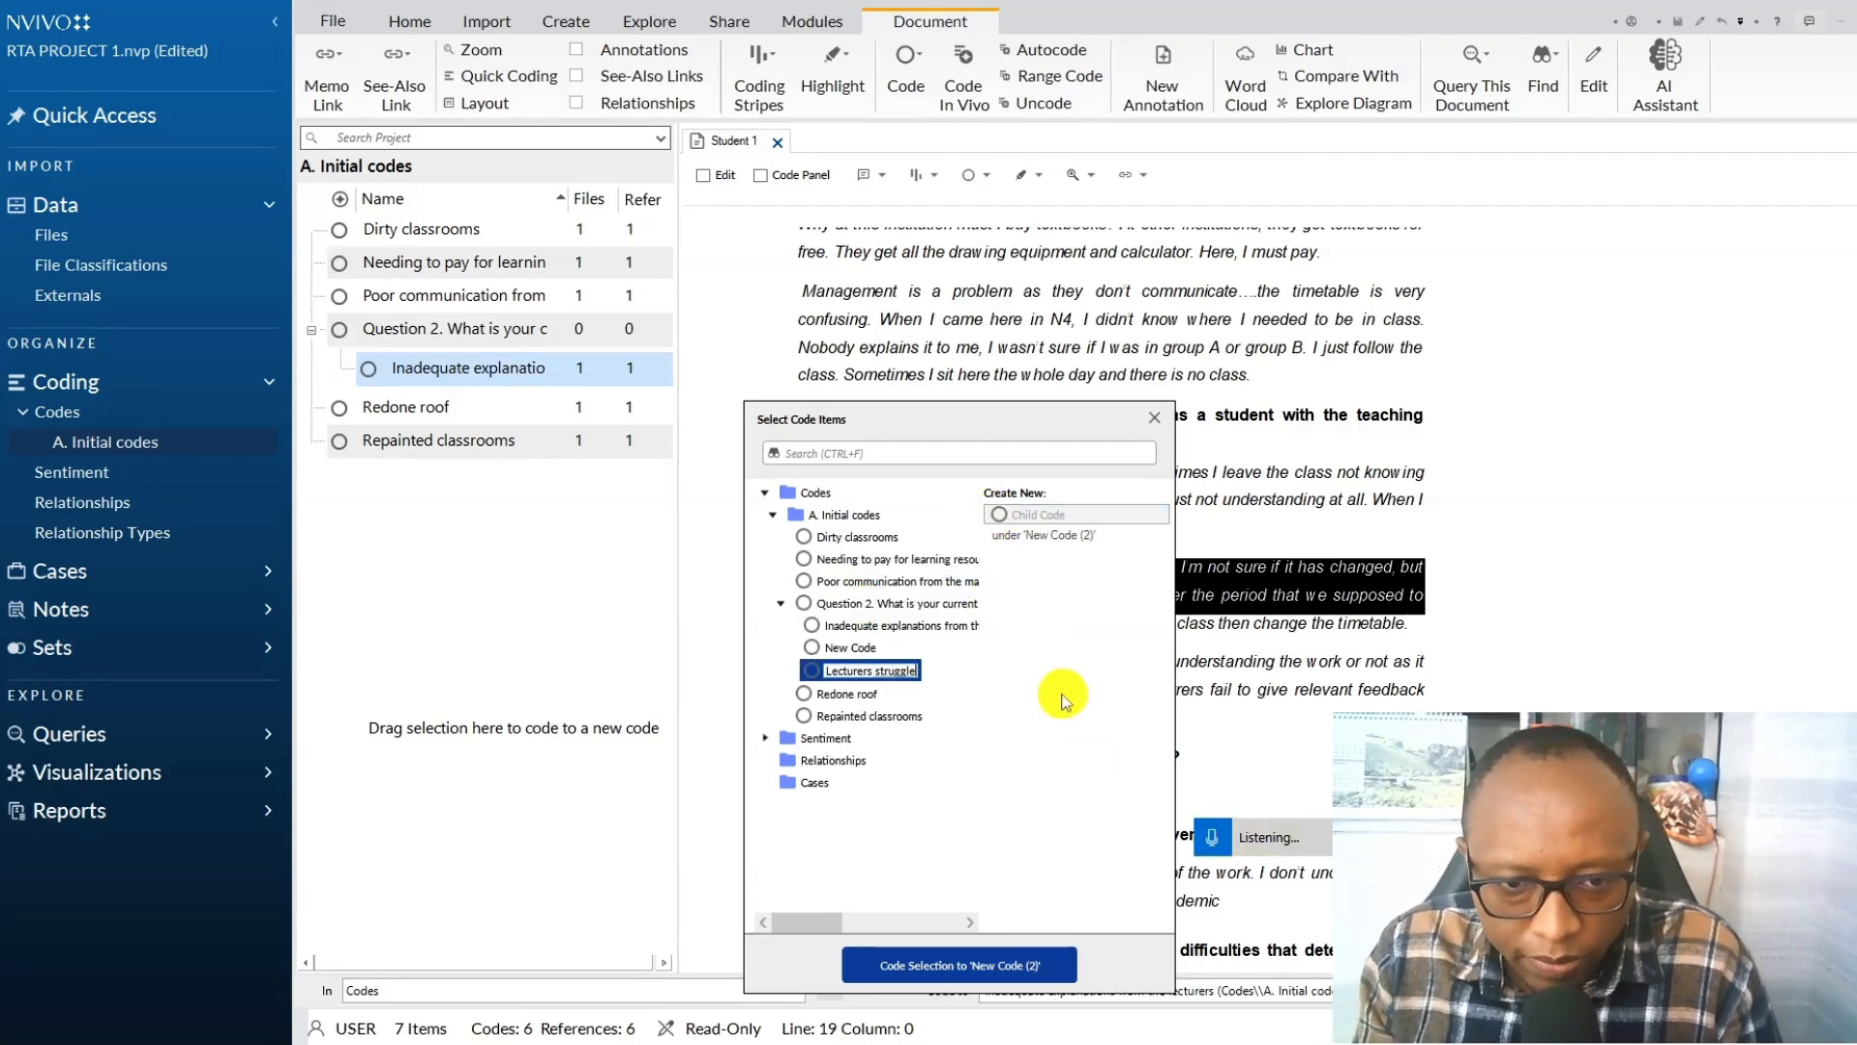
{"action": "left_click", "coordinate": [908, 962]}
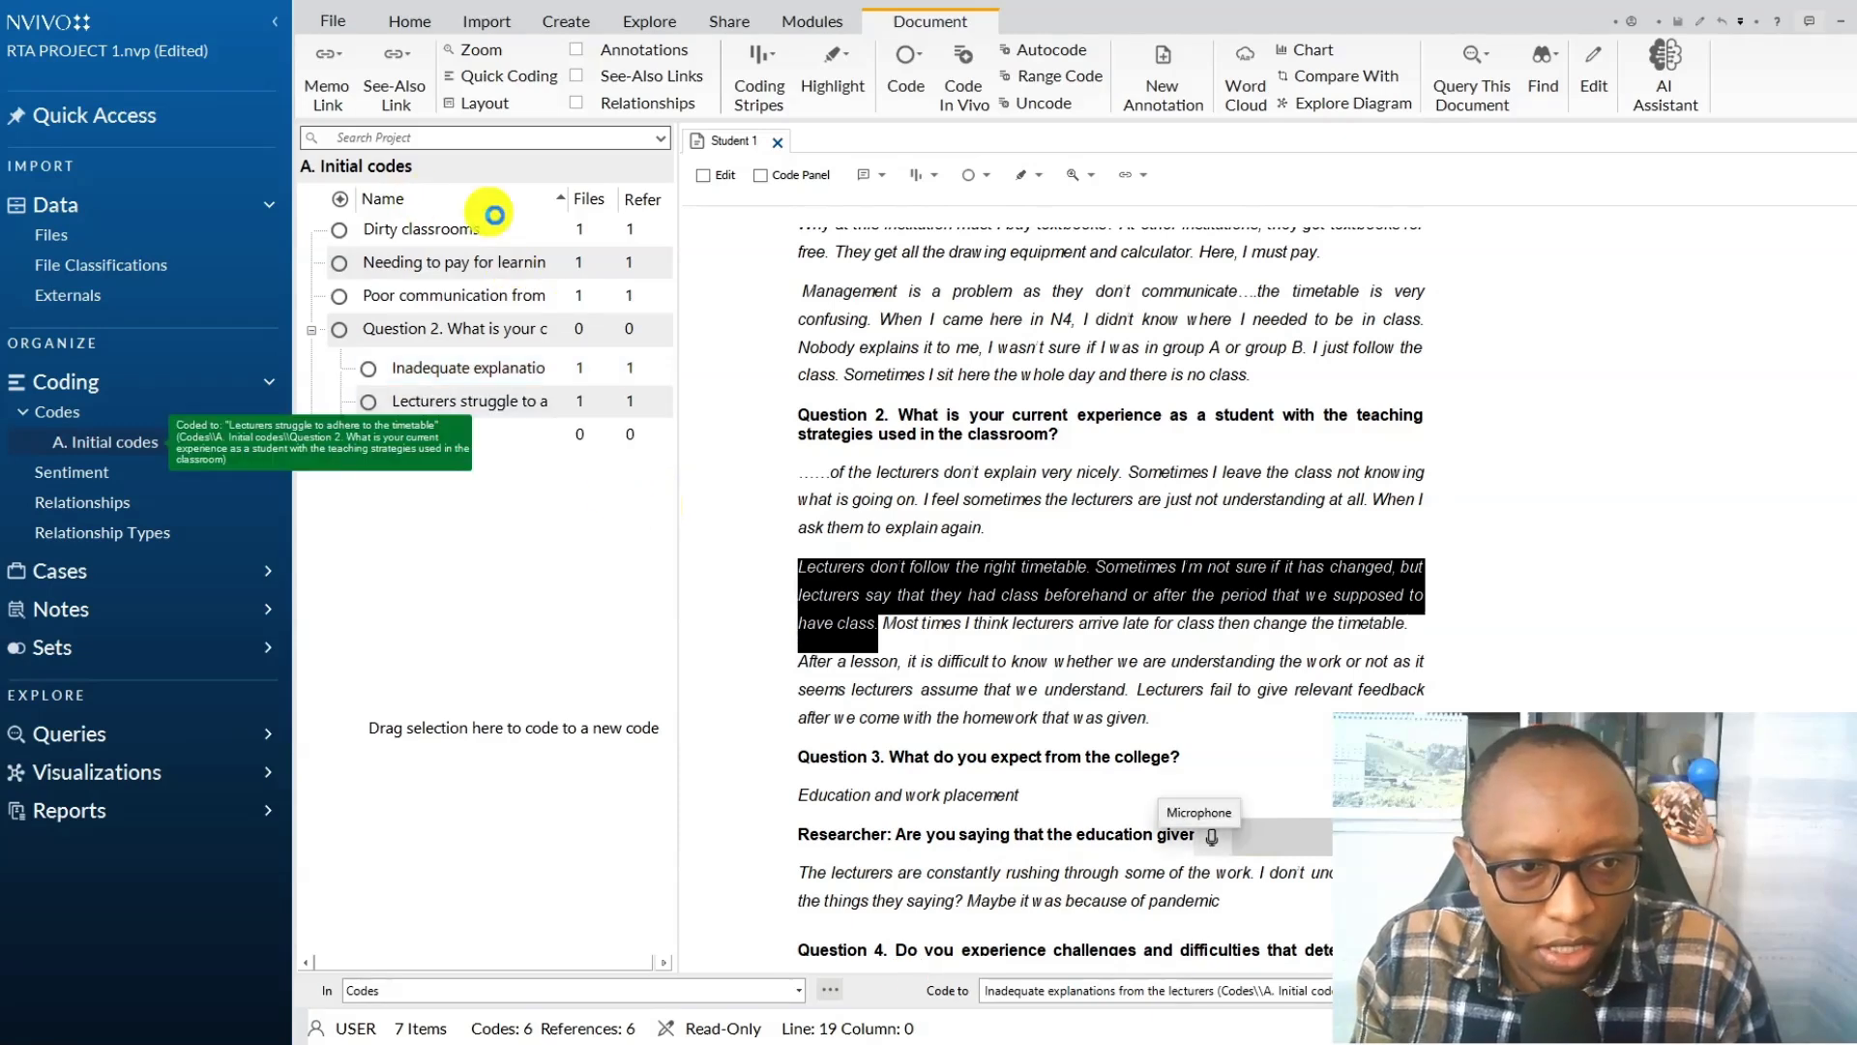
Delete the empty child code "New Code" under the Question 2 code.
{"action": "left_click", "coordinate": [548, 438]}
{"action": "key", "text": "Delete"}
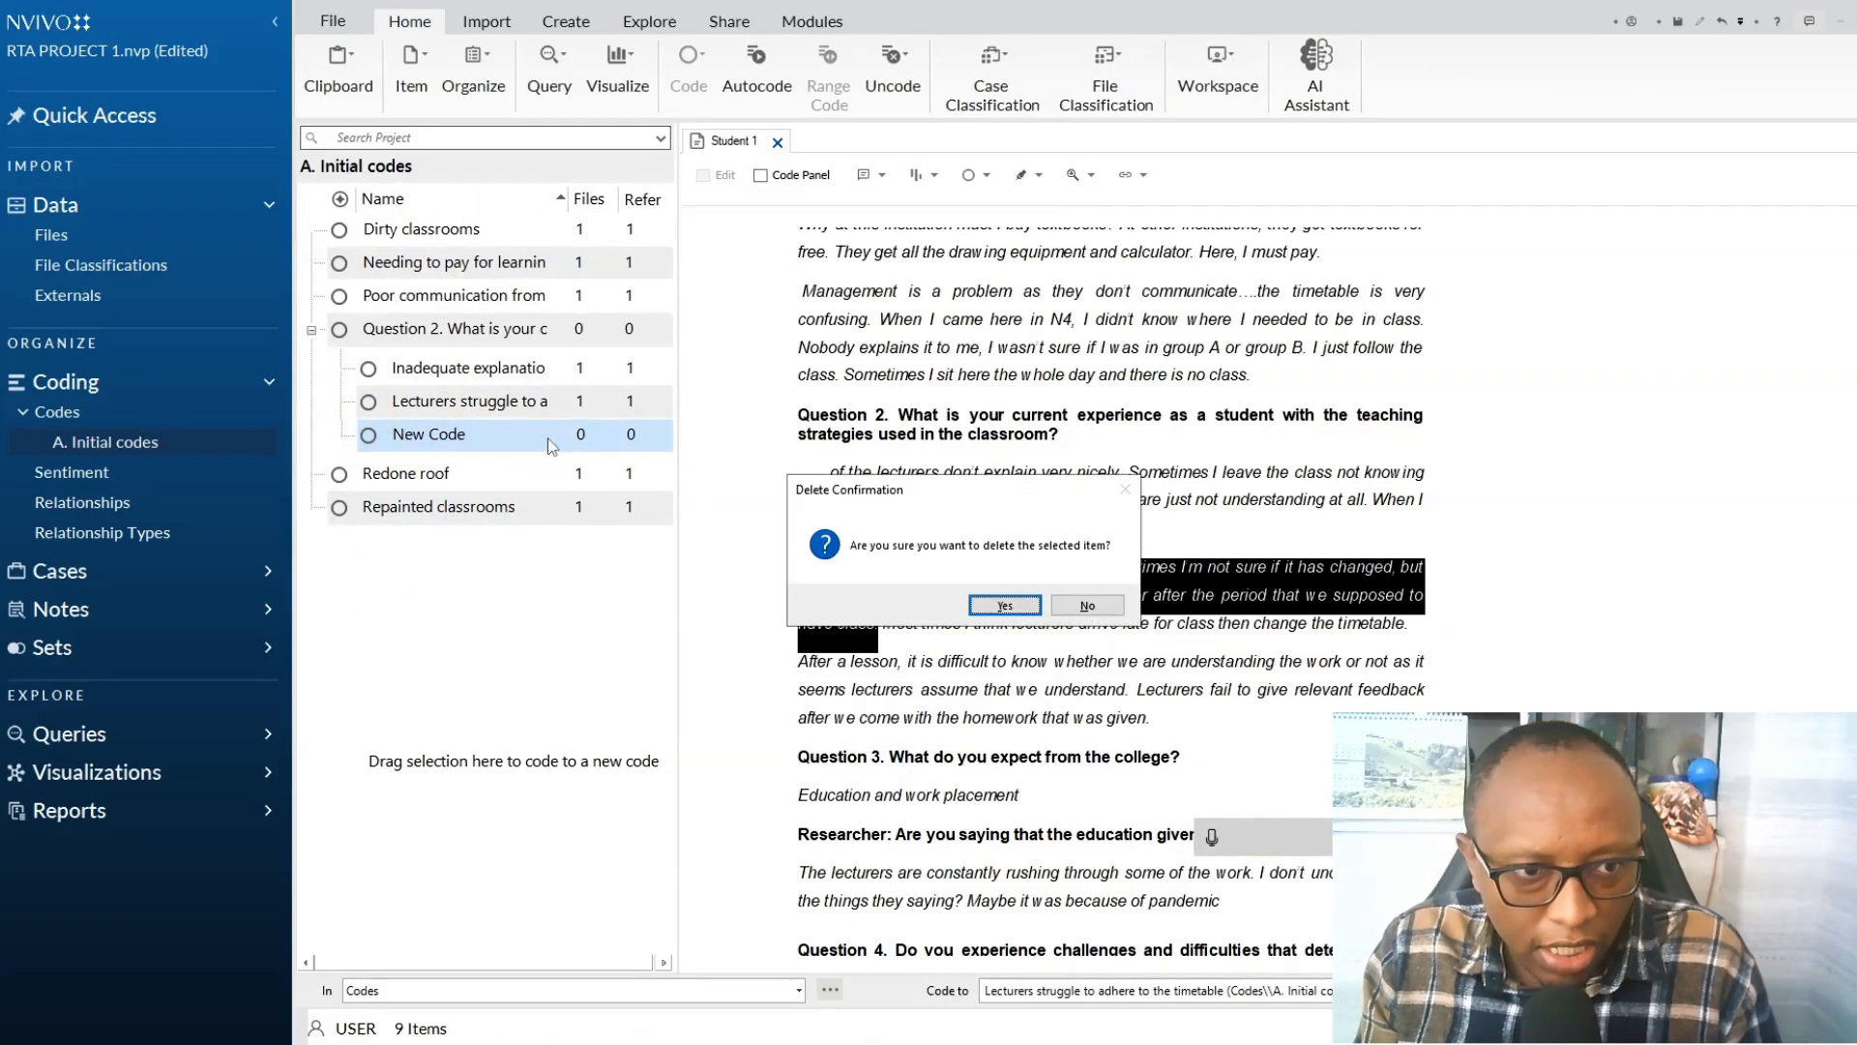
{"action": "left_click", "coordinate": [1005, 604]}
Code "Most times I think lecturers arrive late..." to a new Question 2 child code "Lecturers are not punctual our lecturers lack punctuality".
{"action": "left_click", "coordinate": [888, 627]}
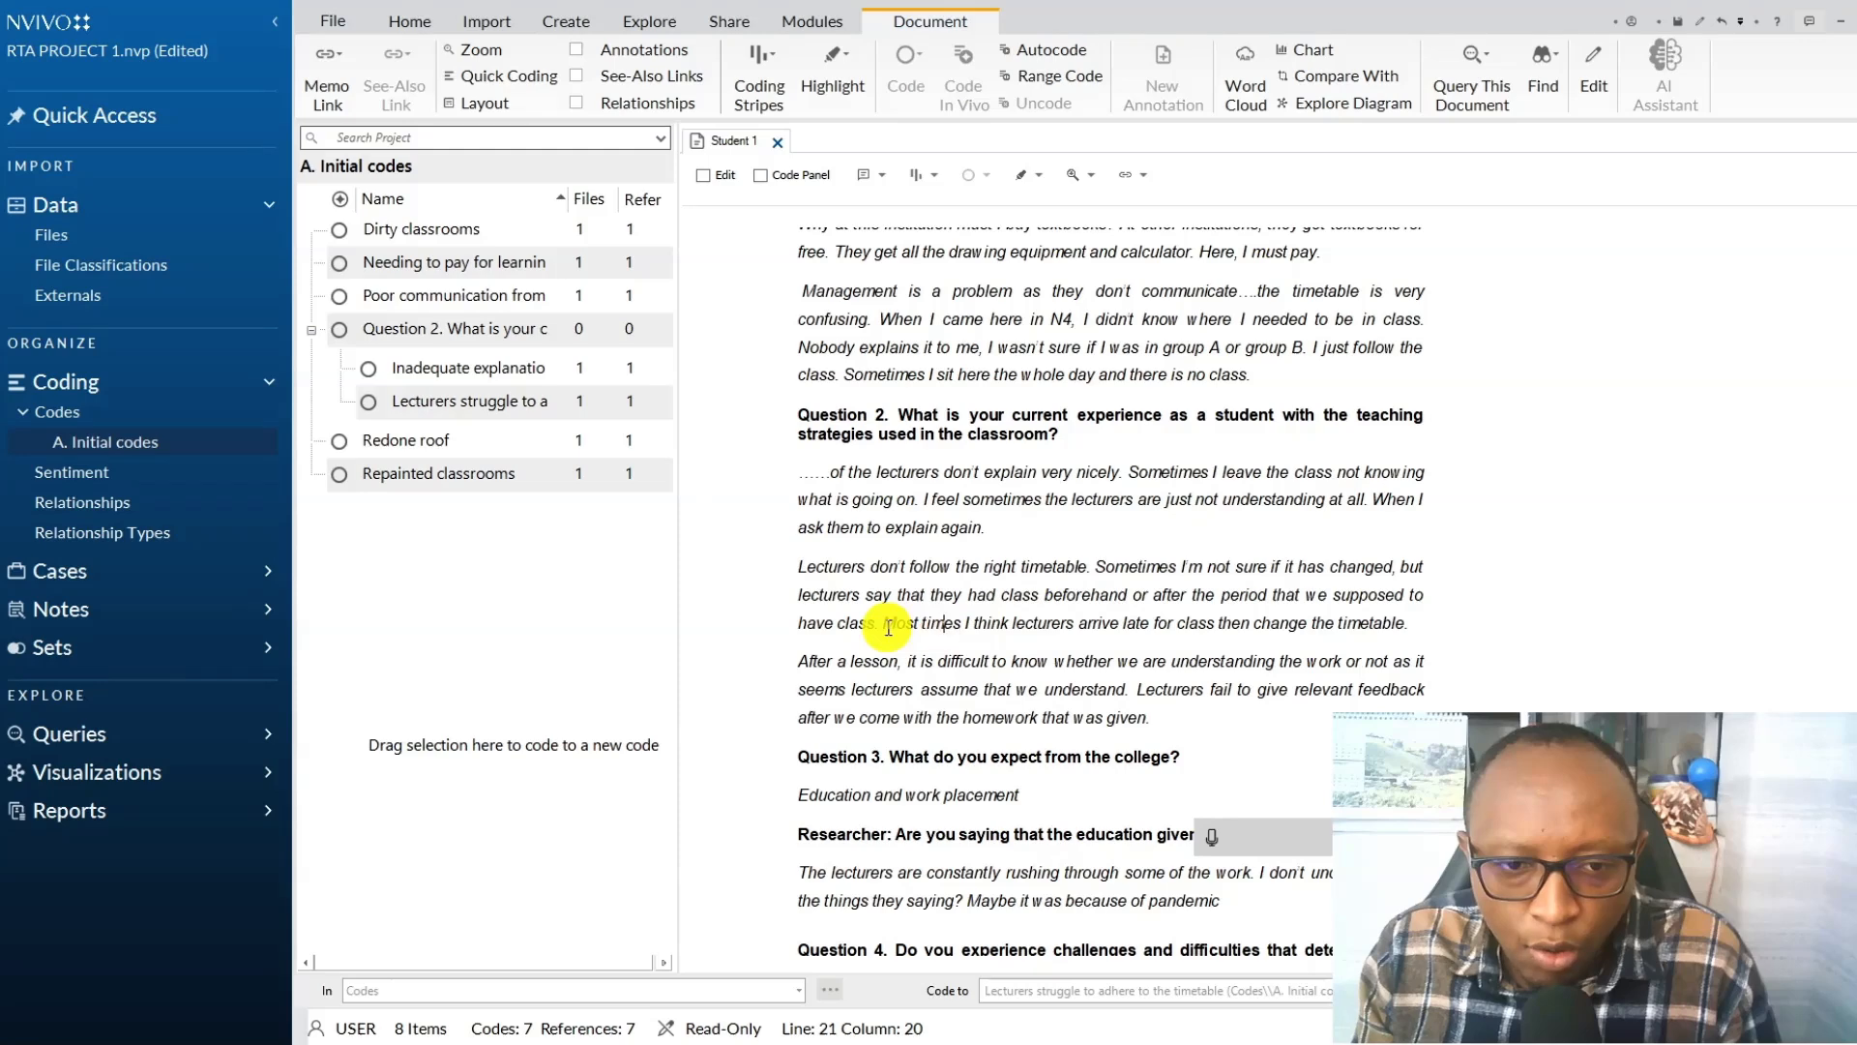
{"action": "triple_click", "coordinate": [888, 626]}
{"action": "left_click", "coordinate": [945, 631]}
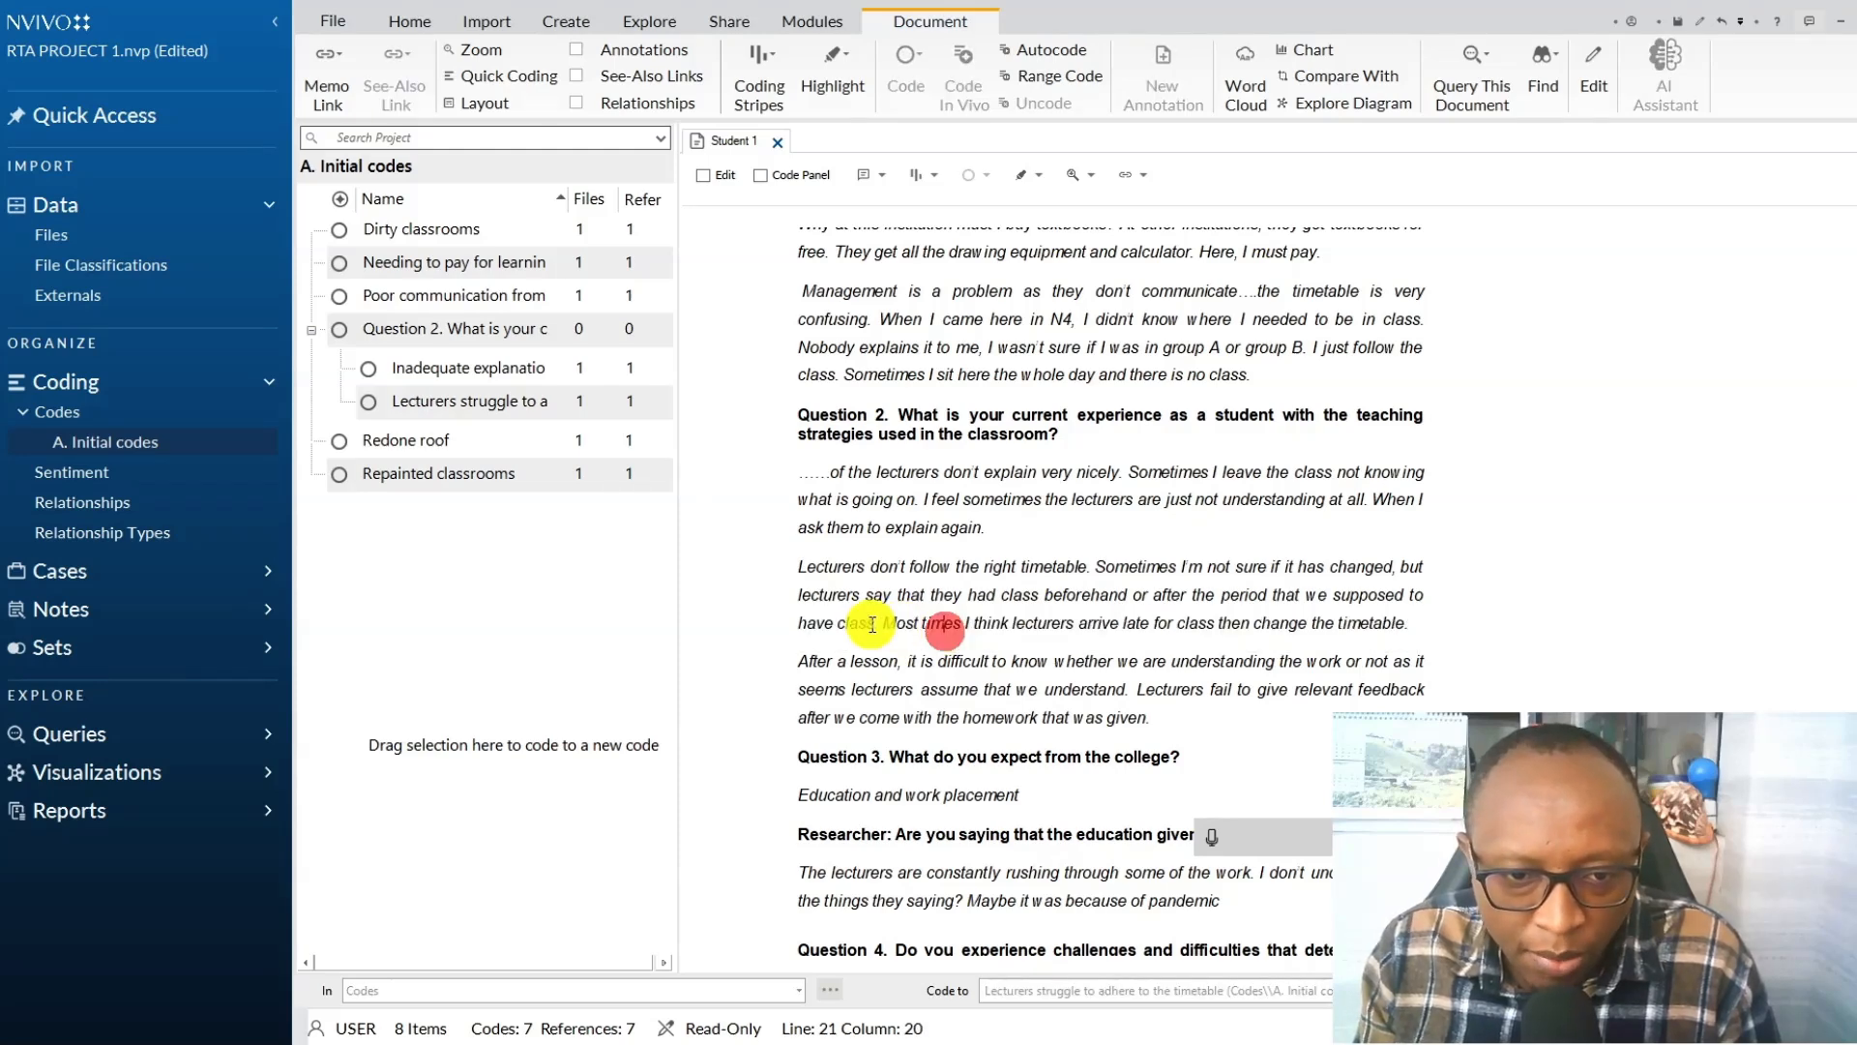
{"action": "left_click_drag", "start_coordinate": [891, 624], "coordinate": [1538, 622]}
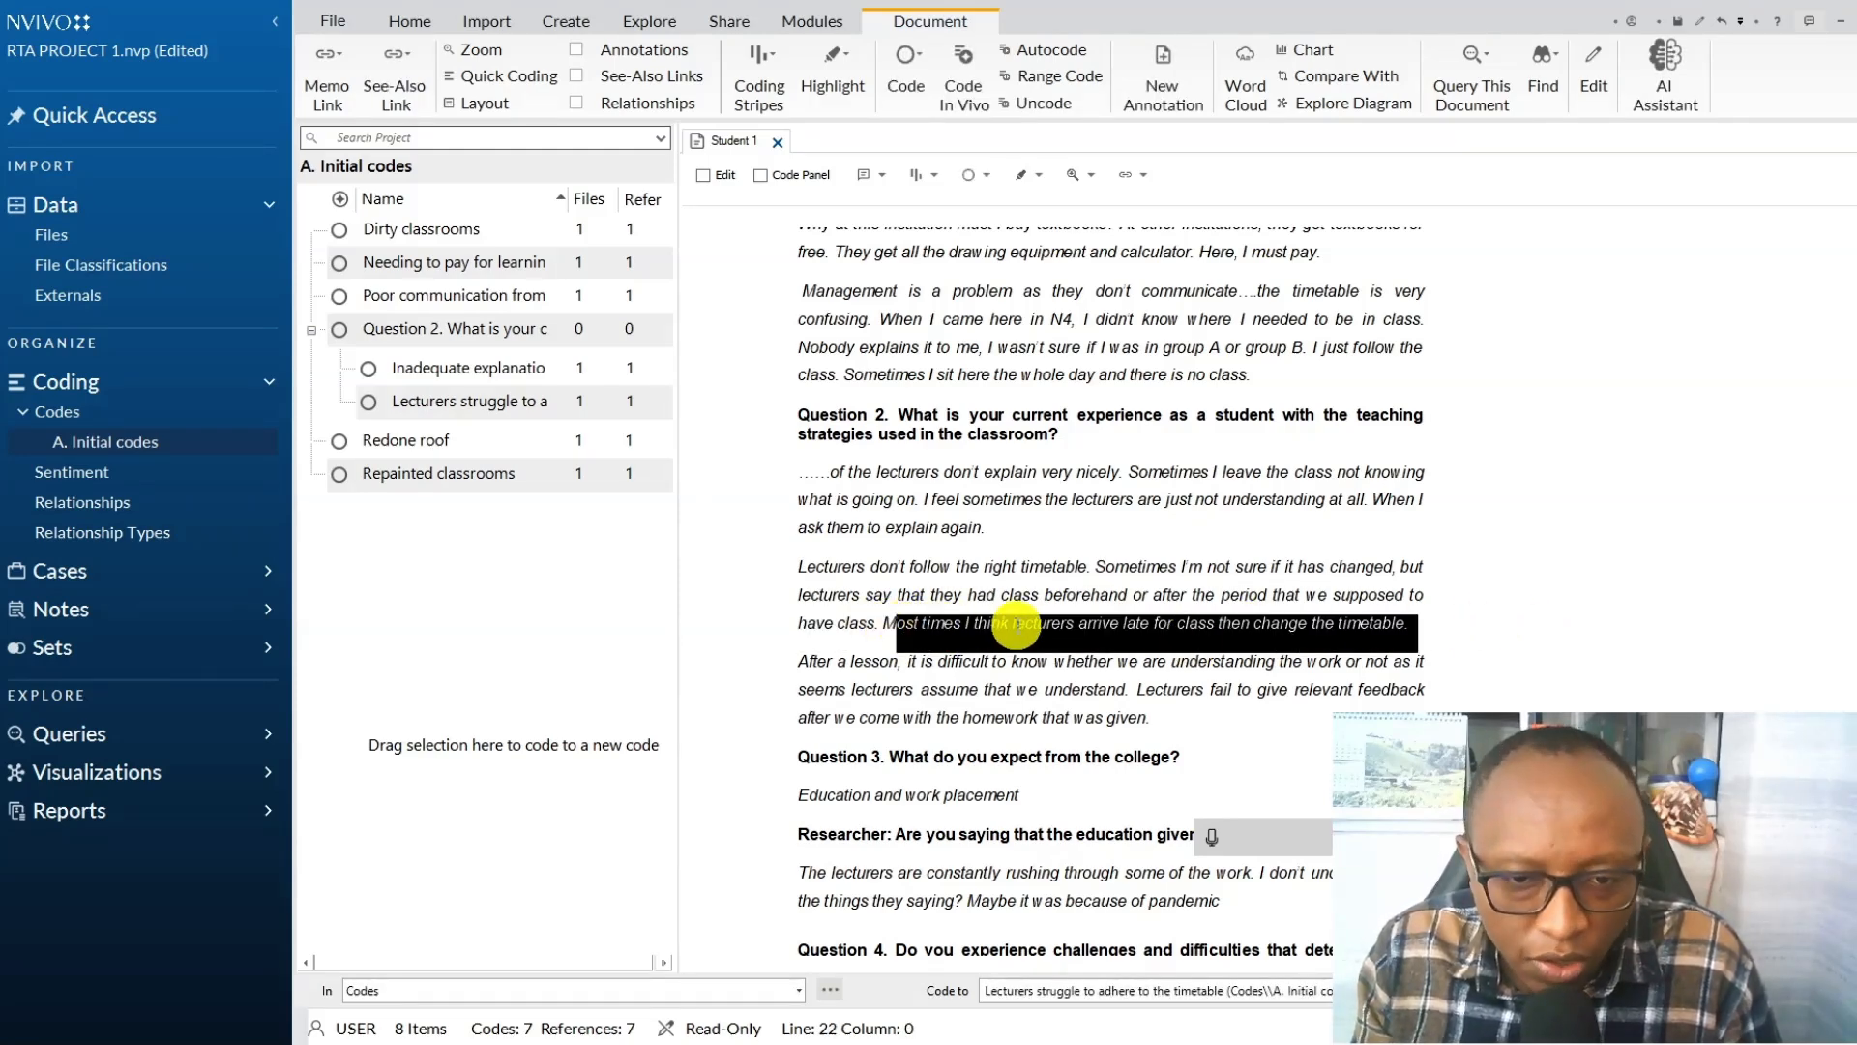
{"action": "left_click", "coordinate": [978, 622]}
{"action": "left_click_drag", "start_coordinate": [978, 622], "coordinate": [1514, 624]}
{"action": "right_click", "coordinate": [1199, 626]}
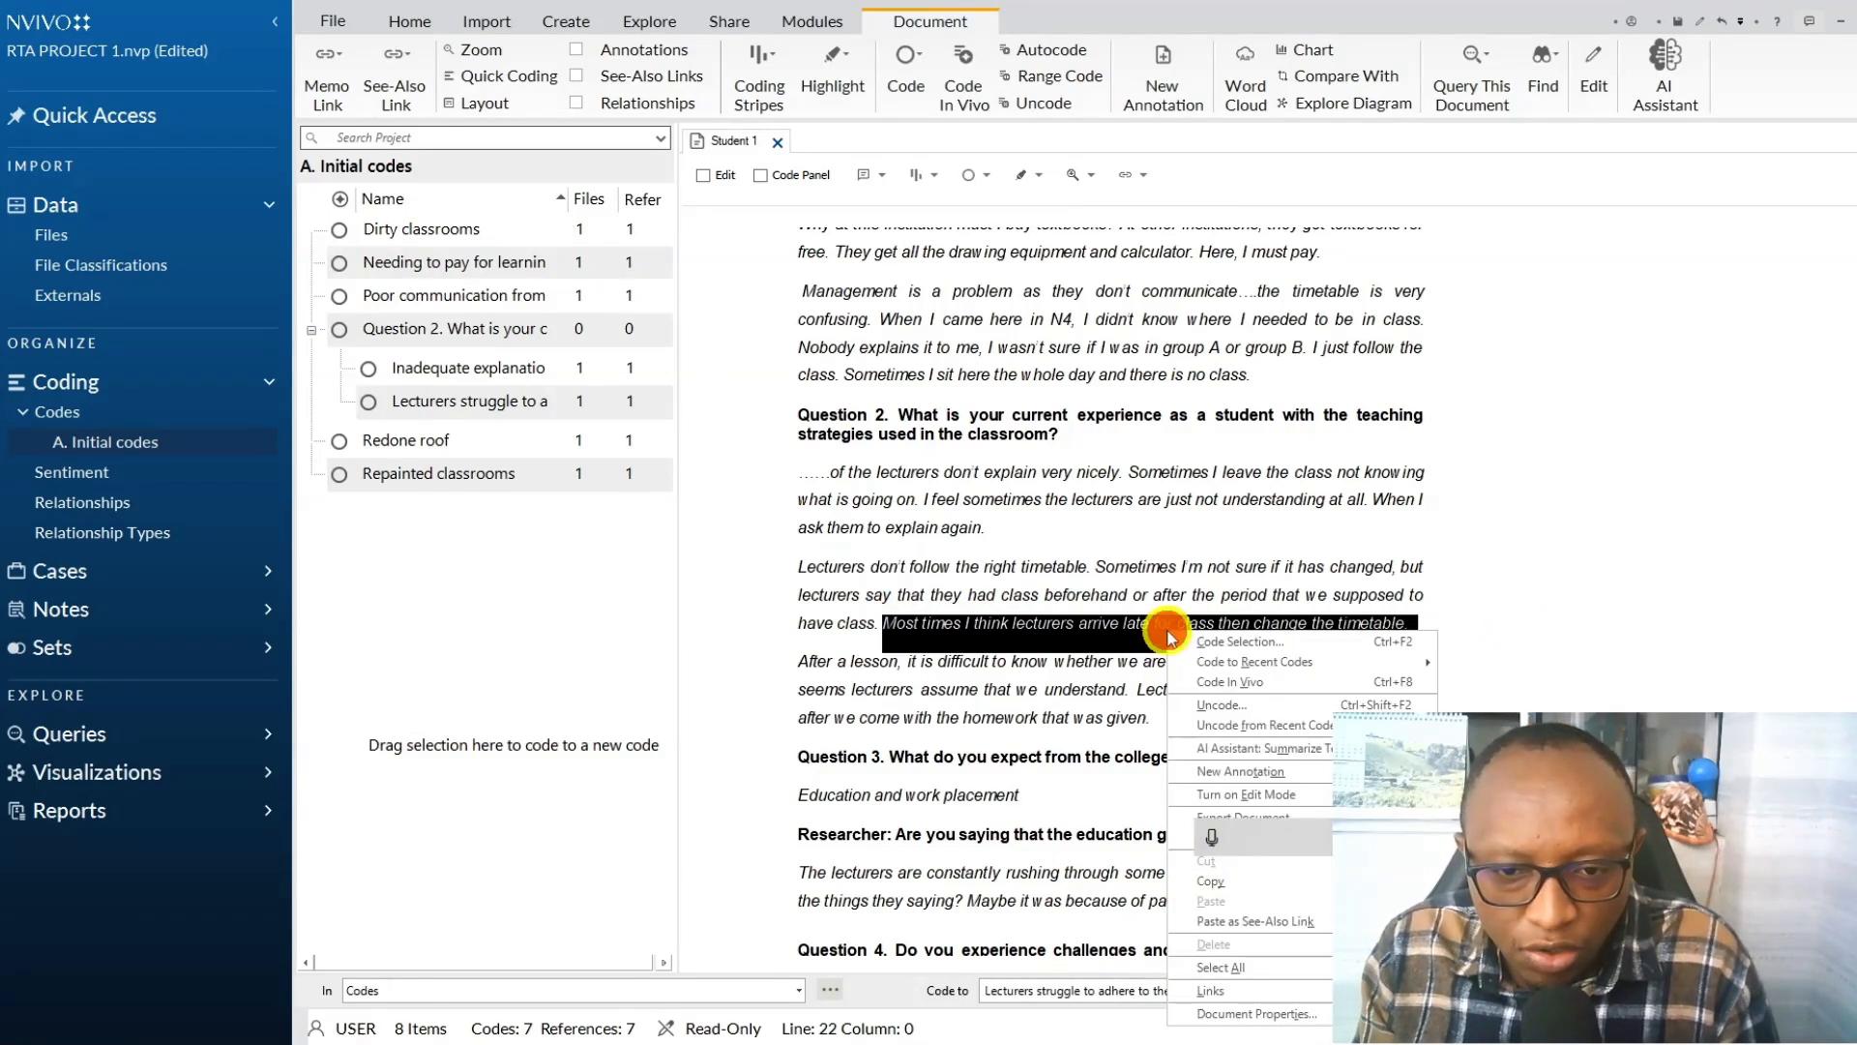
{"action": "left_click", "coordinate": [1245, 638]}
{"action": "left_click", "coordinate": [874, 603]}
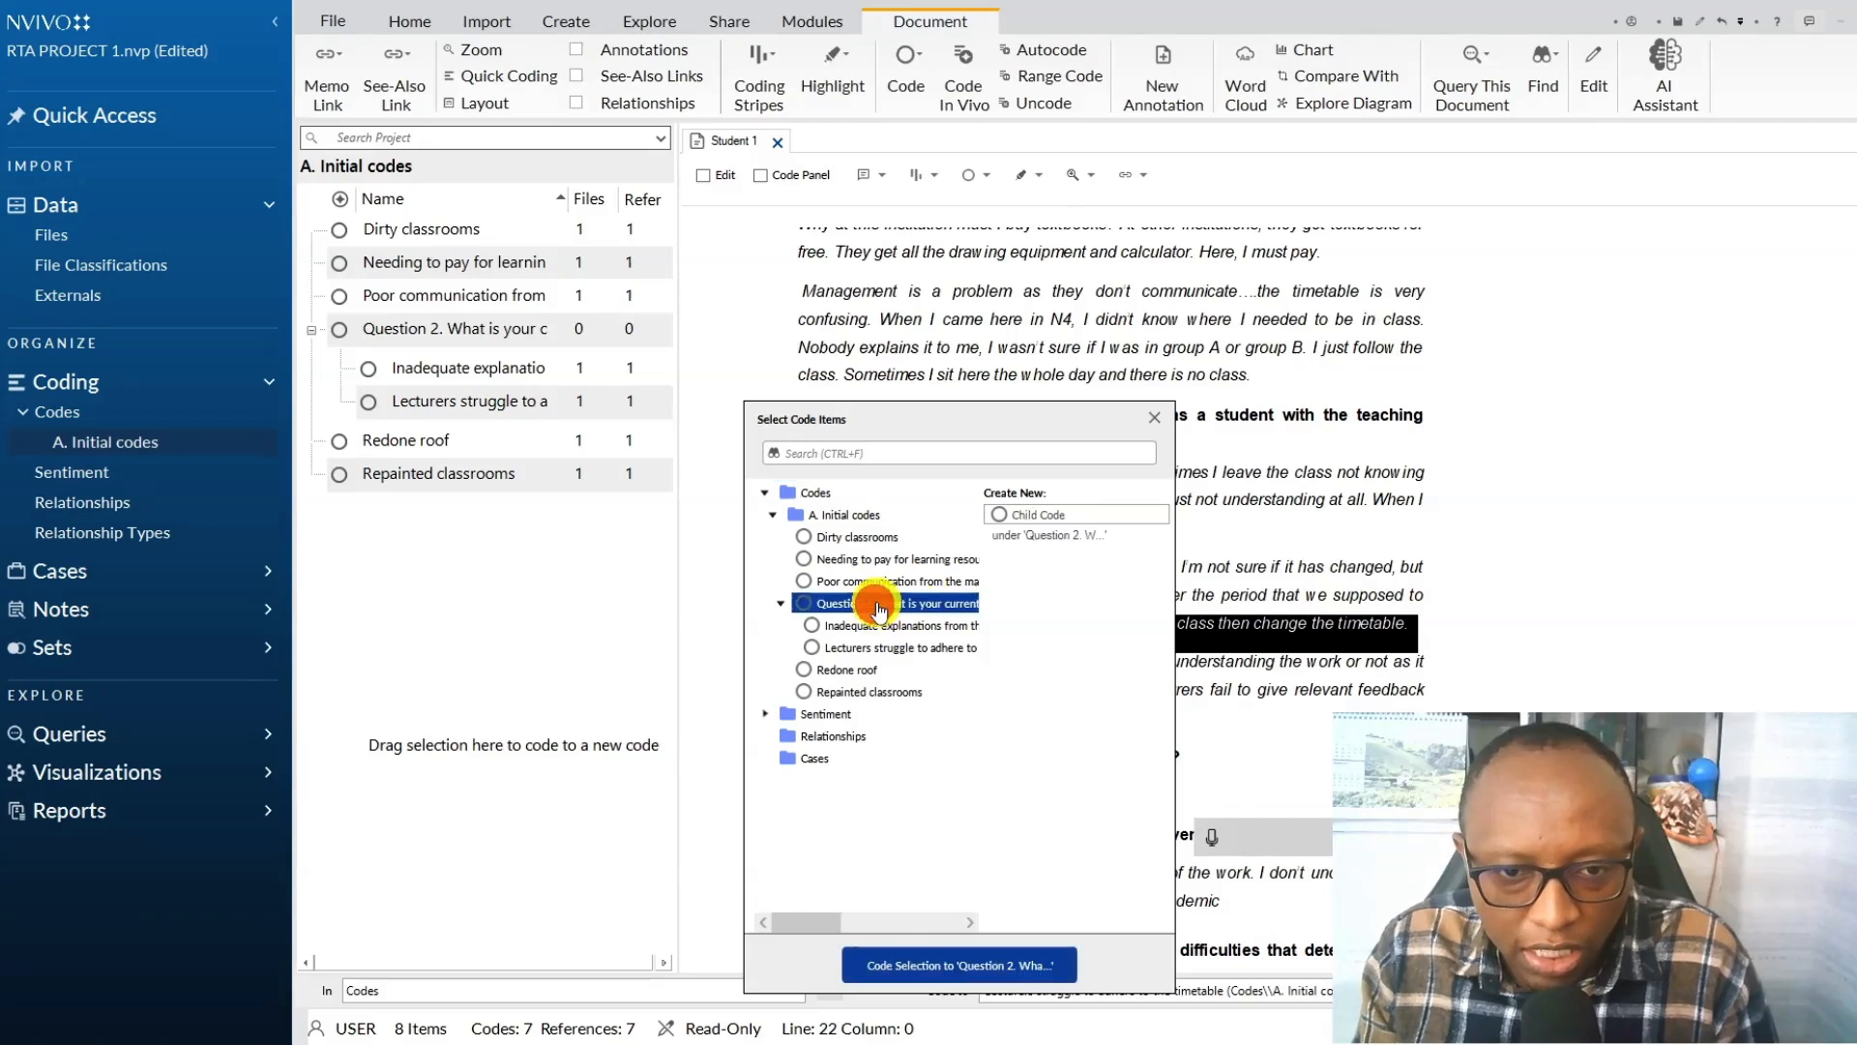
{"action": "left_click", "coordinate": [1001, 515]}
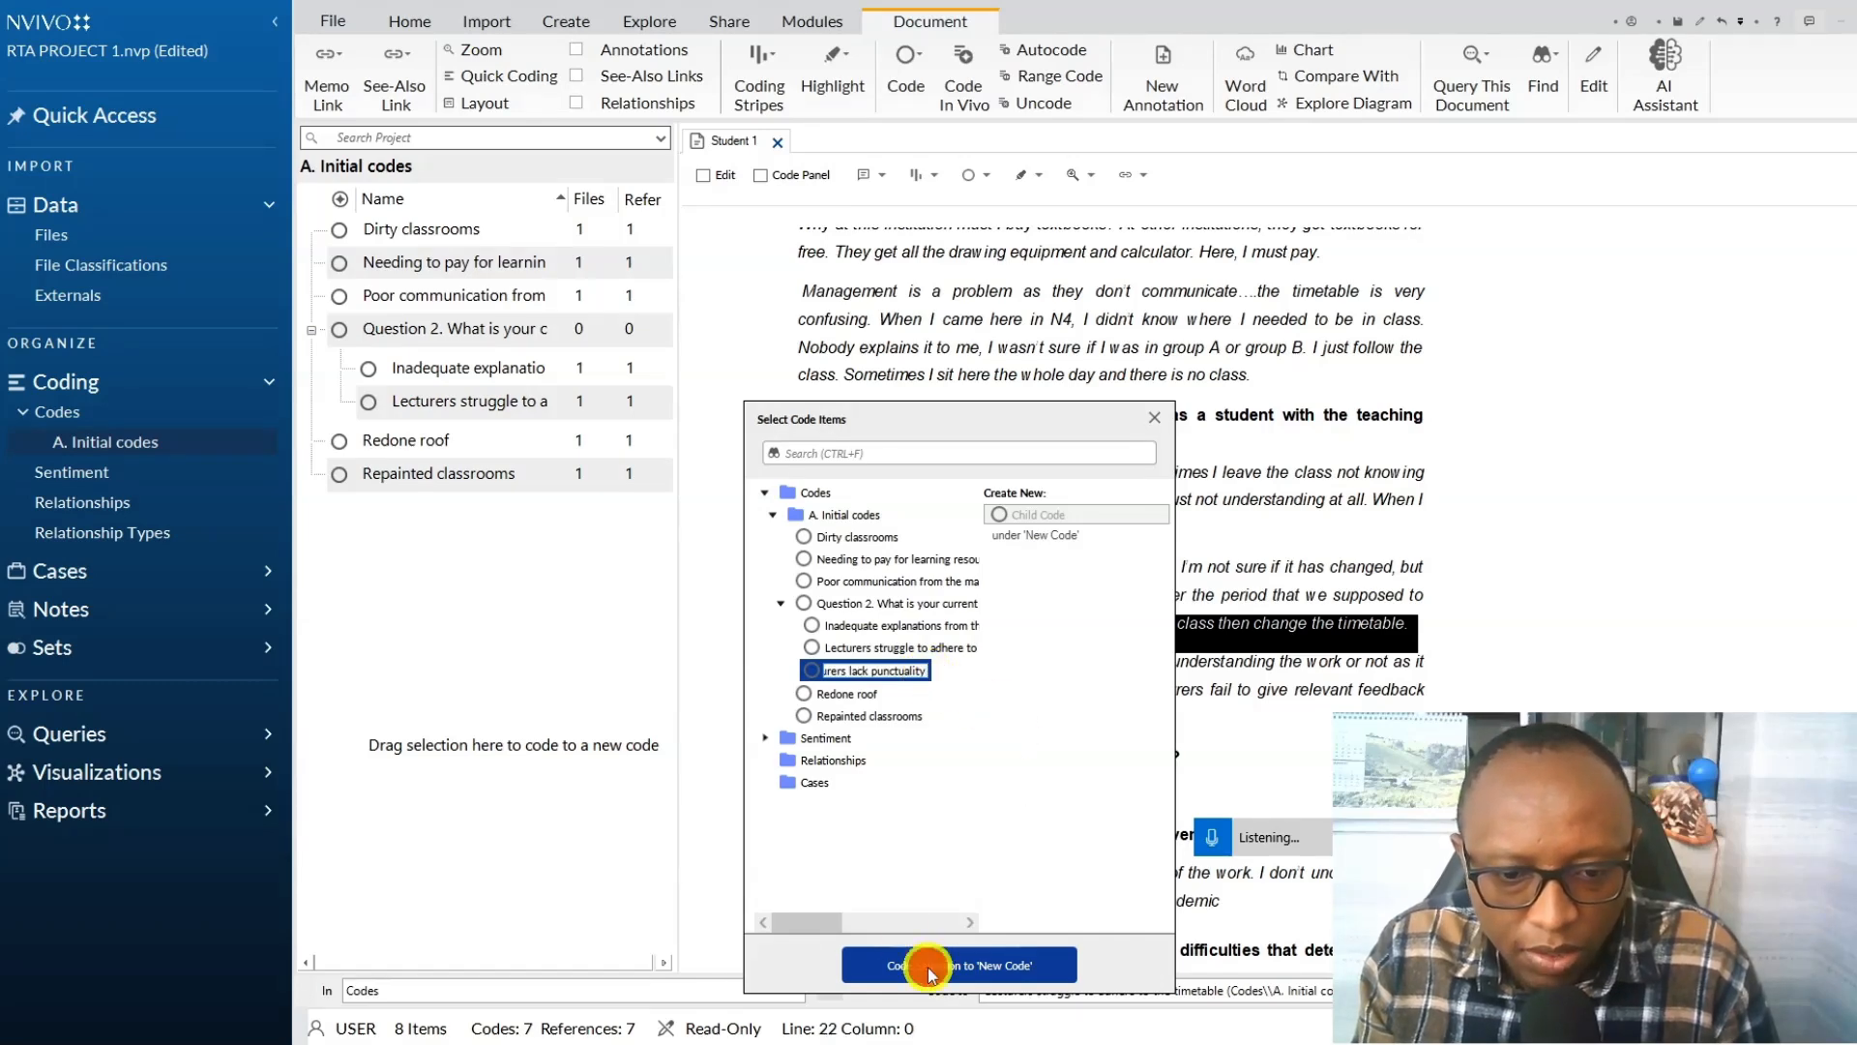
{"action": "left_click", "coordinate": [895, 968]}
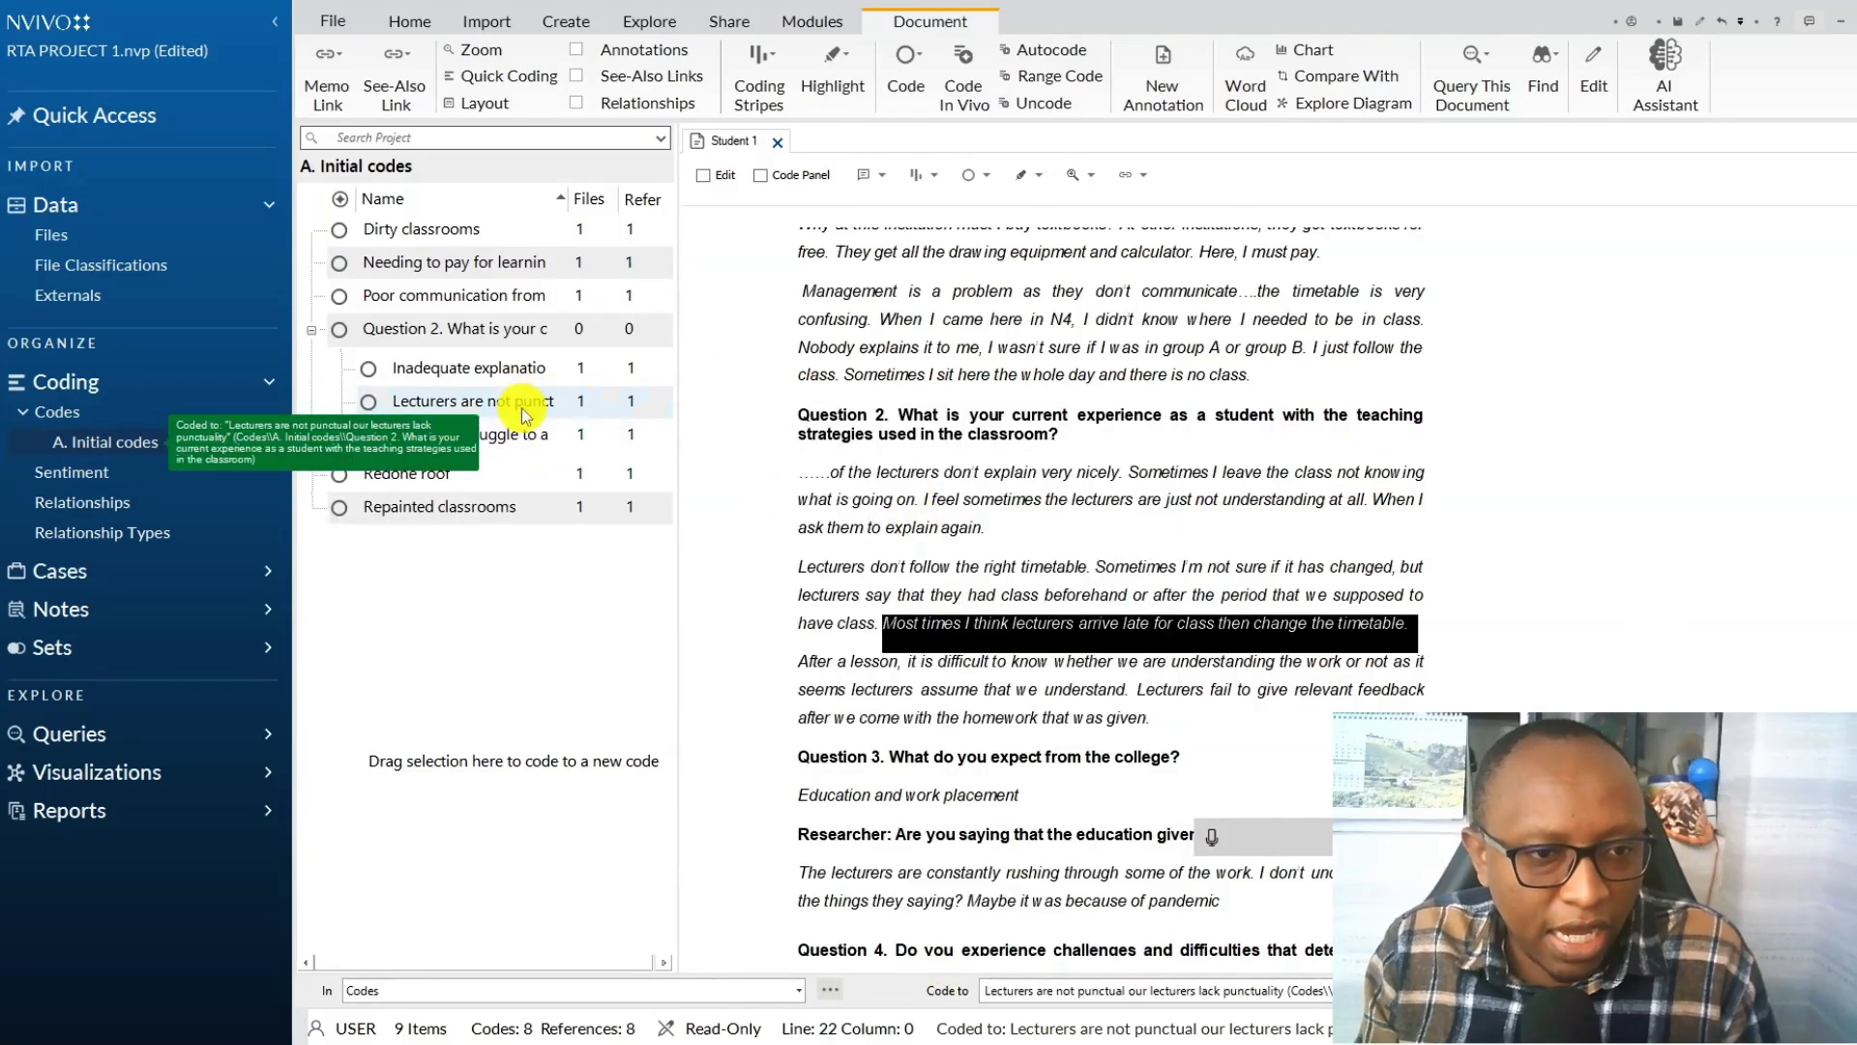
Rename the new punctuality child code under Question 2 to "Lecturers lack punctuality" in its code properties.
{"action": "right_click", "coordinate": [522, 414]}
{"action": "left_click", "coordinate": [626, 878]}
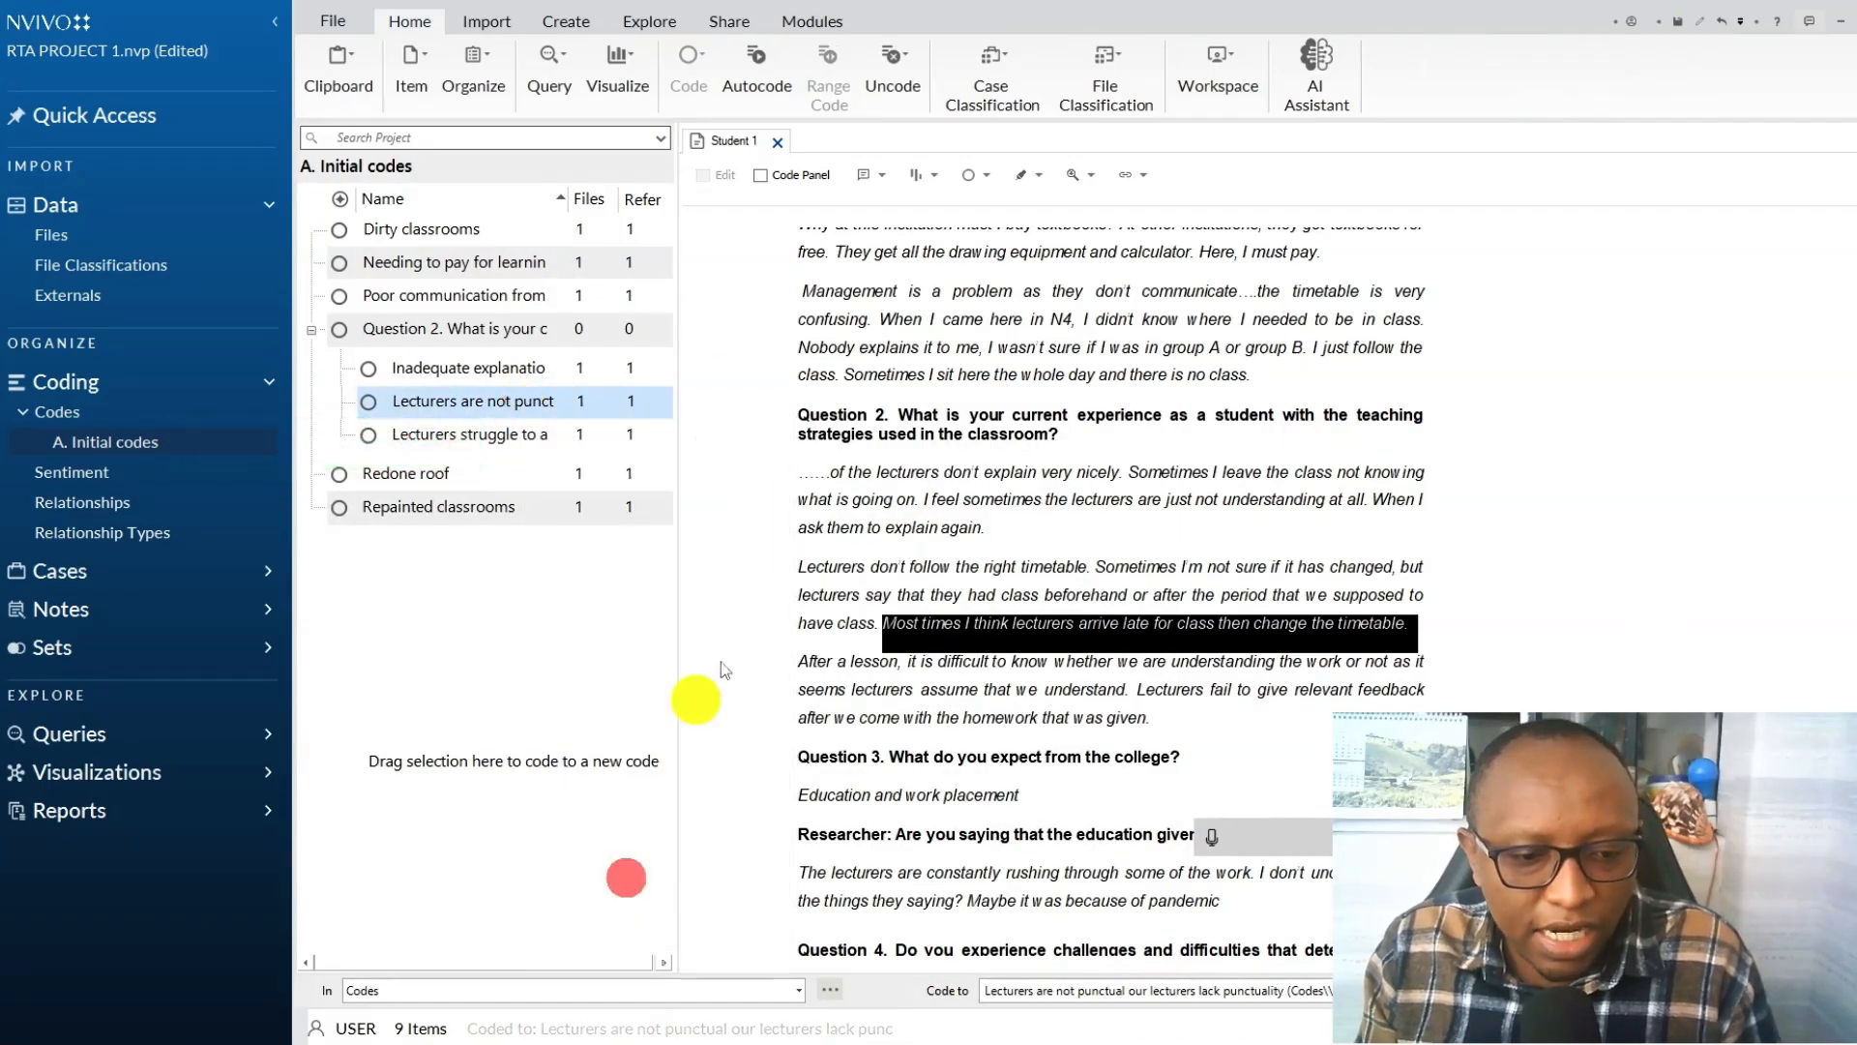
{"action": "left_click_drag", "start_coordinate": [954, 413], "coordinate": [733, 377]}
{"action": "key", "text": "BackSpace"}
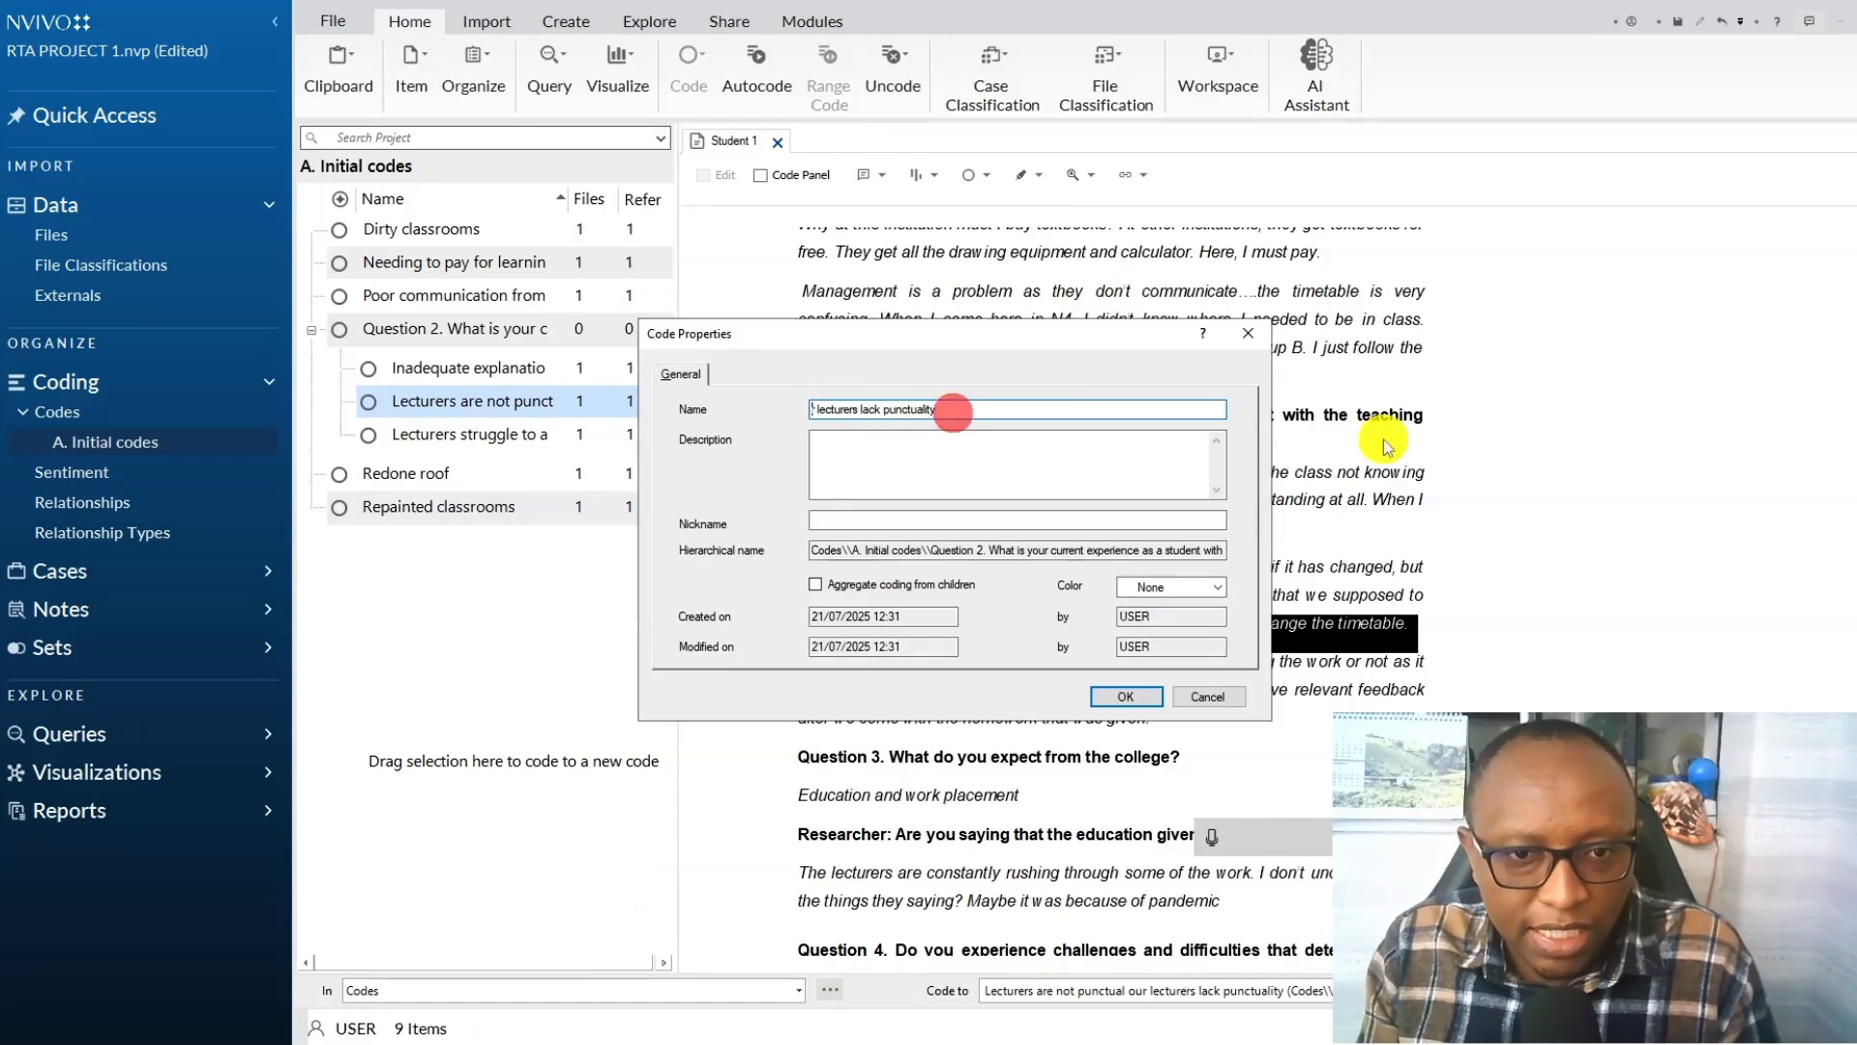
{"action": "left_click", "coordinate": [823, 413]}
{"action": "key", "text": "BackSpace"}
{"action": "key", "text": "BackSpace"}
{"action": "key", "text": "BackSpace"}
{"action": "type", "text": "L"}
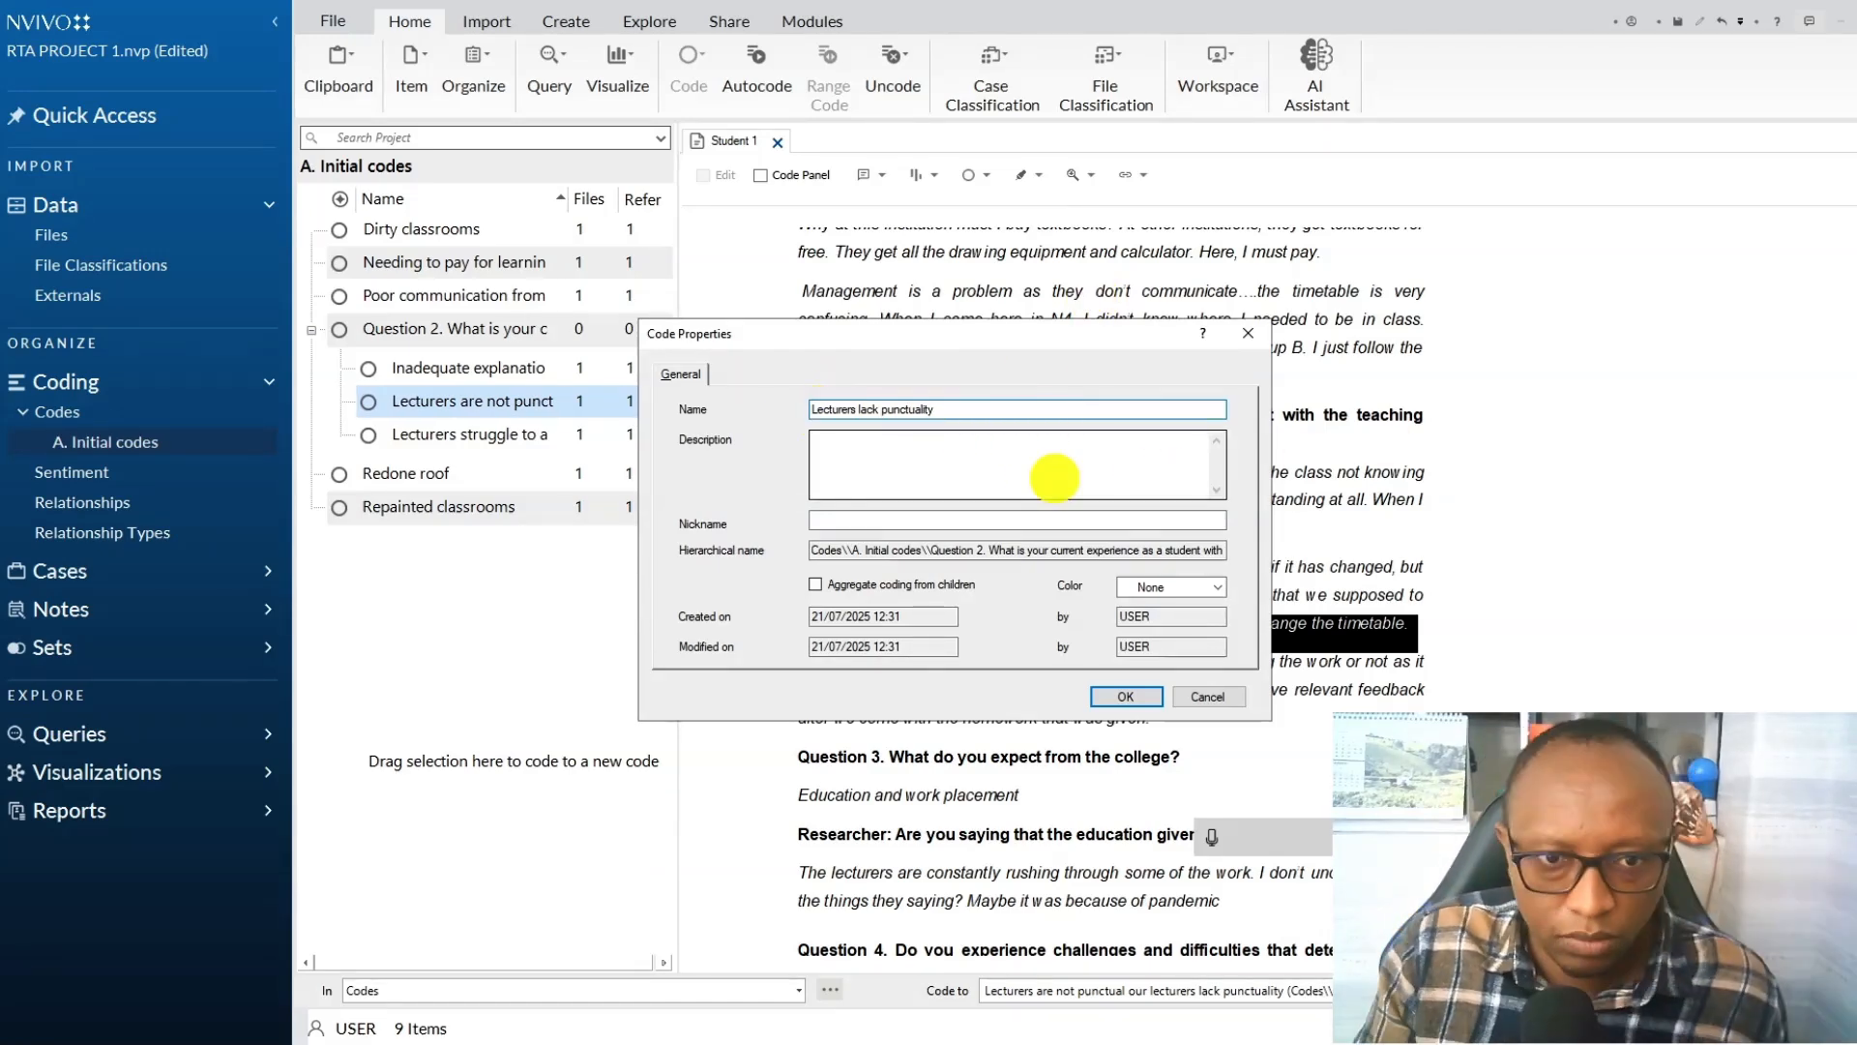
{"action": "left_click", "coordinate": [1126, 697]}
Code "Lecturers fail to give relevant feedback..." to a new Question 2 child code "Letter is not providing sufficient feedback on assignments".
{"action": "left_click_drag", "start_coordinate": [818, 664], "coordinate": [1075, 681]}
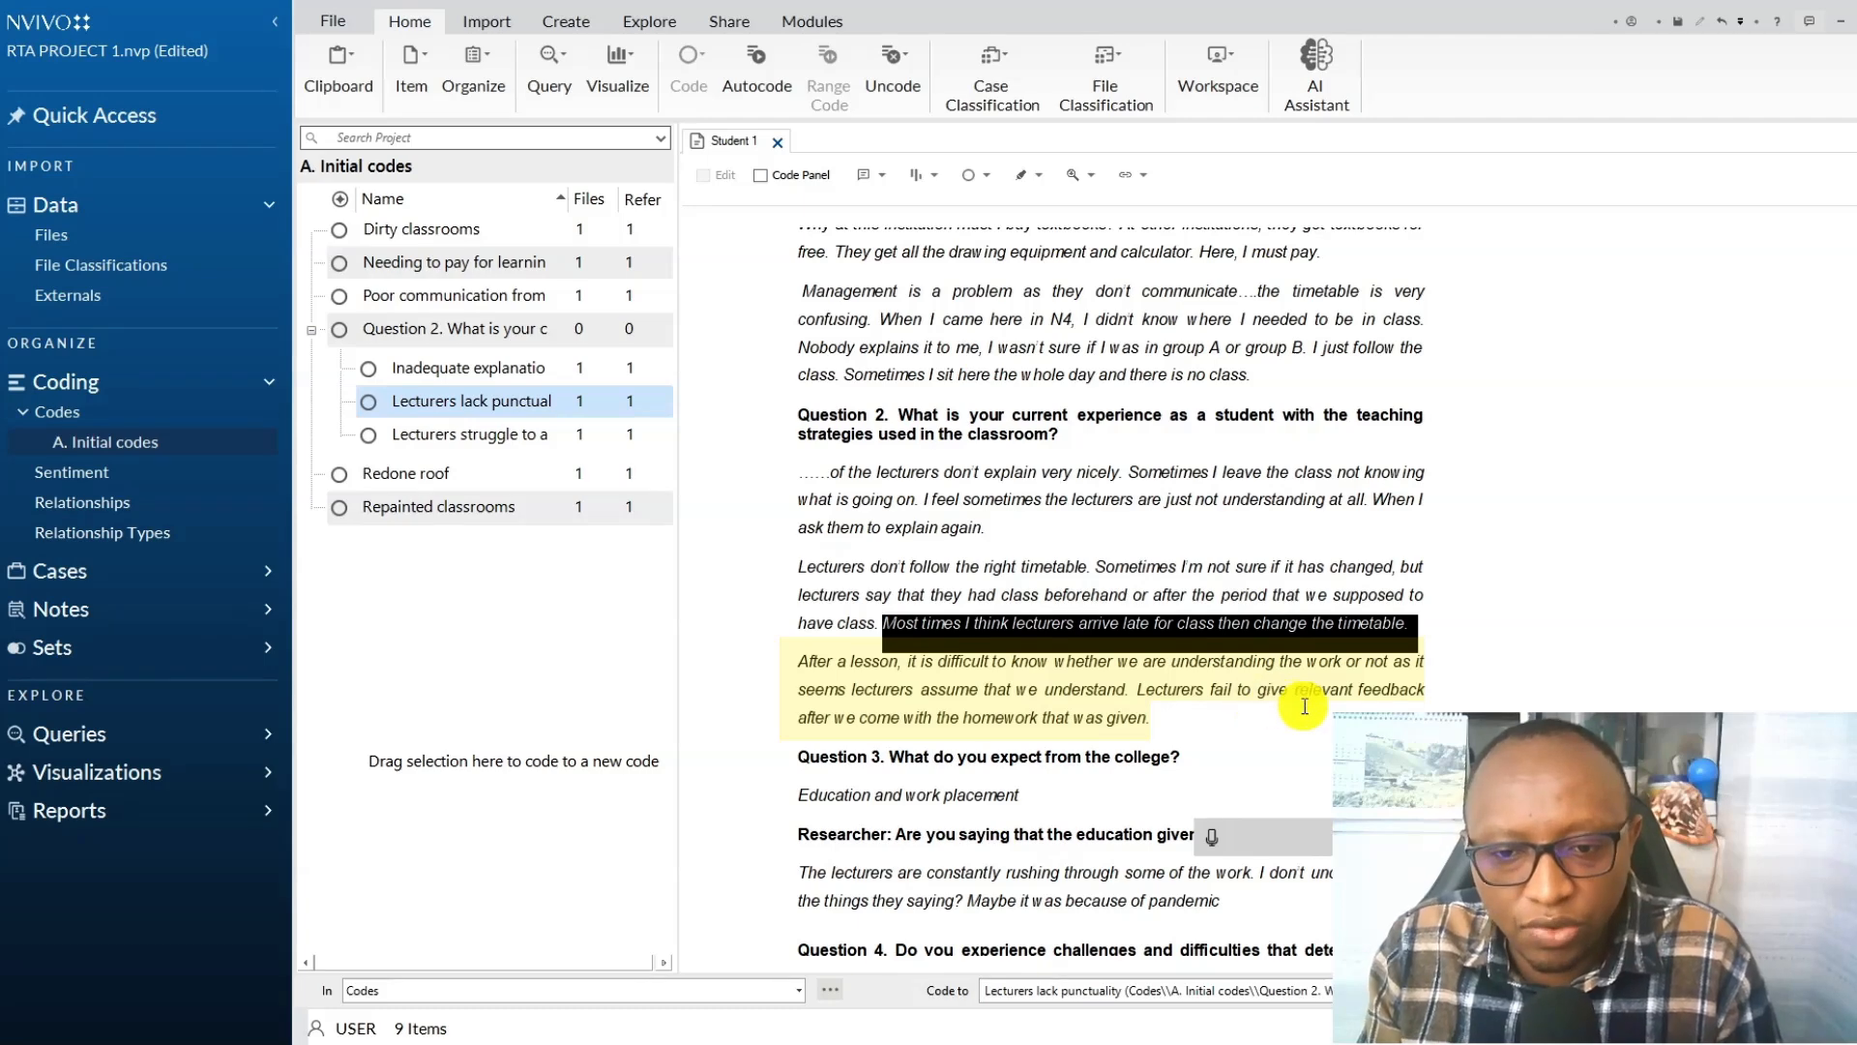
{"action": "mouse_move", "coordinate": [1184, 722]}
{"action": "left_mouse_down"}
{"action": "mouse_move", "coordinate": [1131, 721]}
{"action": "mouse_move", "coordinate": [1134, 690]}
{"action": "left_mouse_up"}
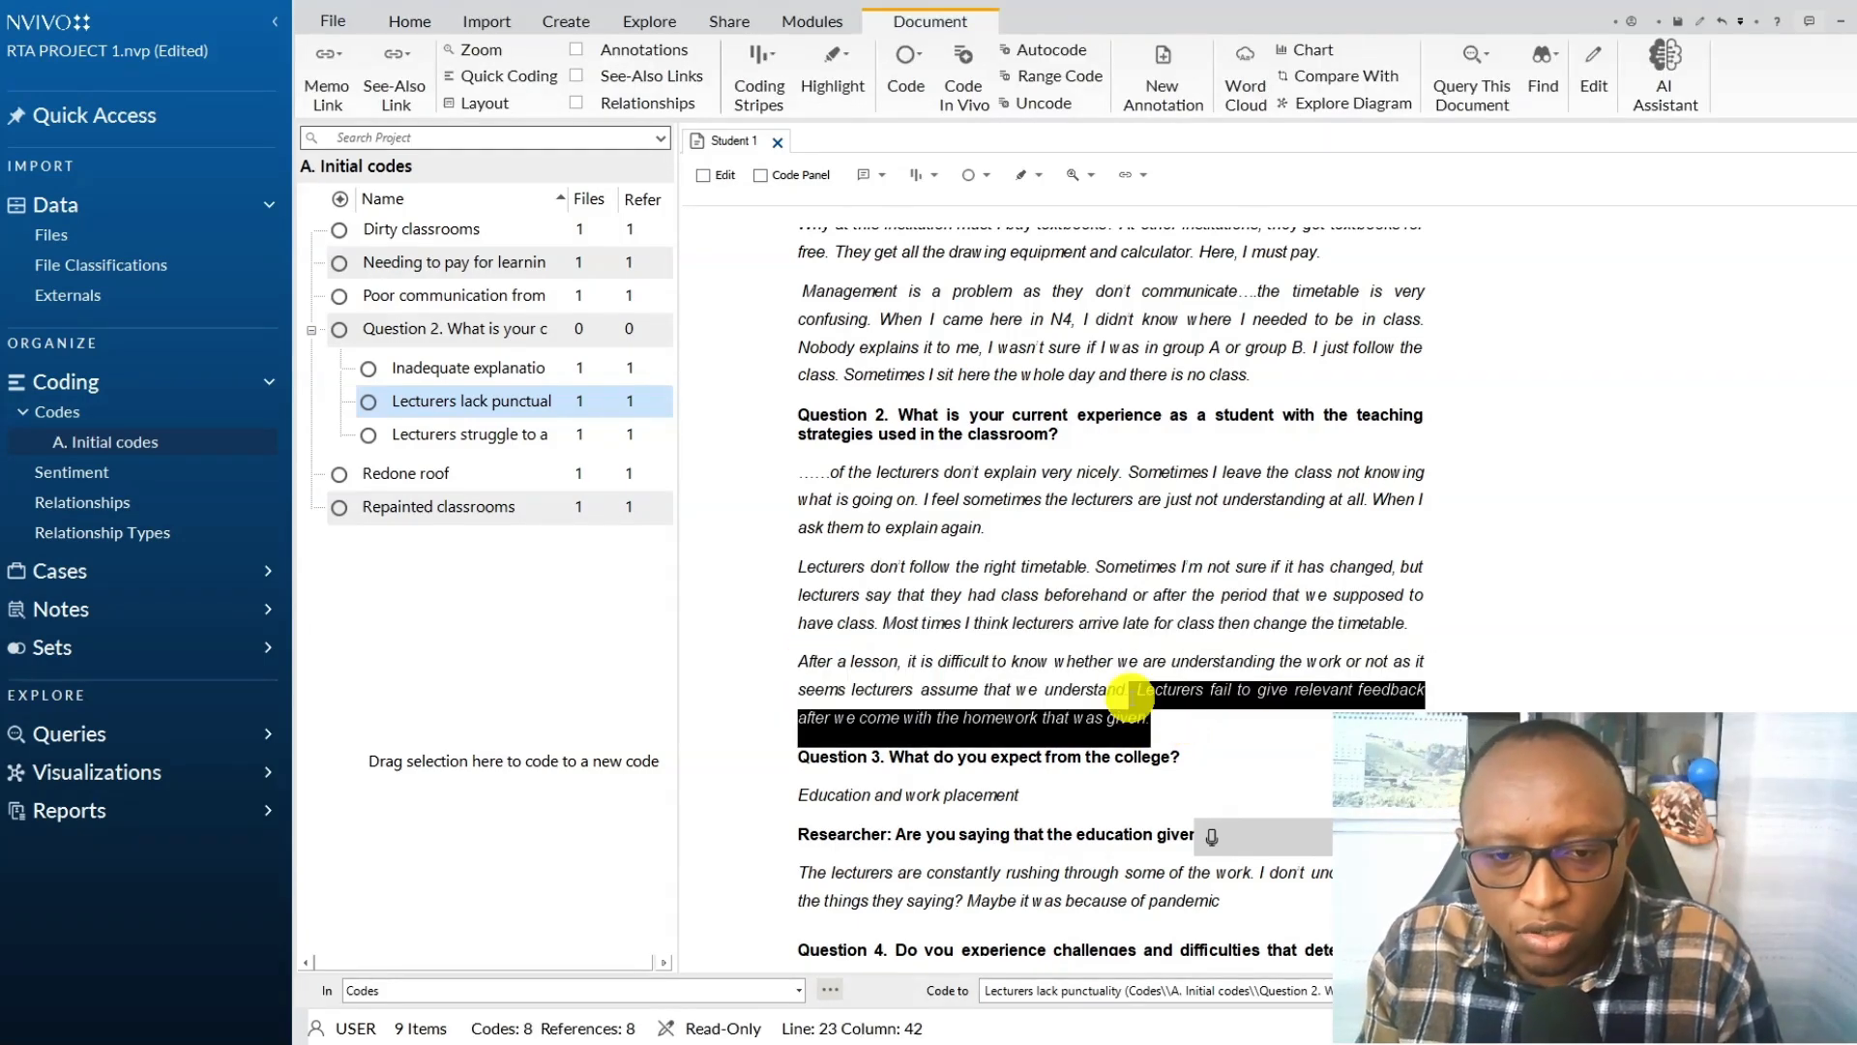
{"action": "right_click", "coordinate": [1161, 692]}
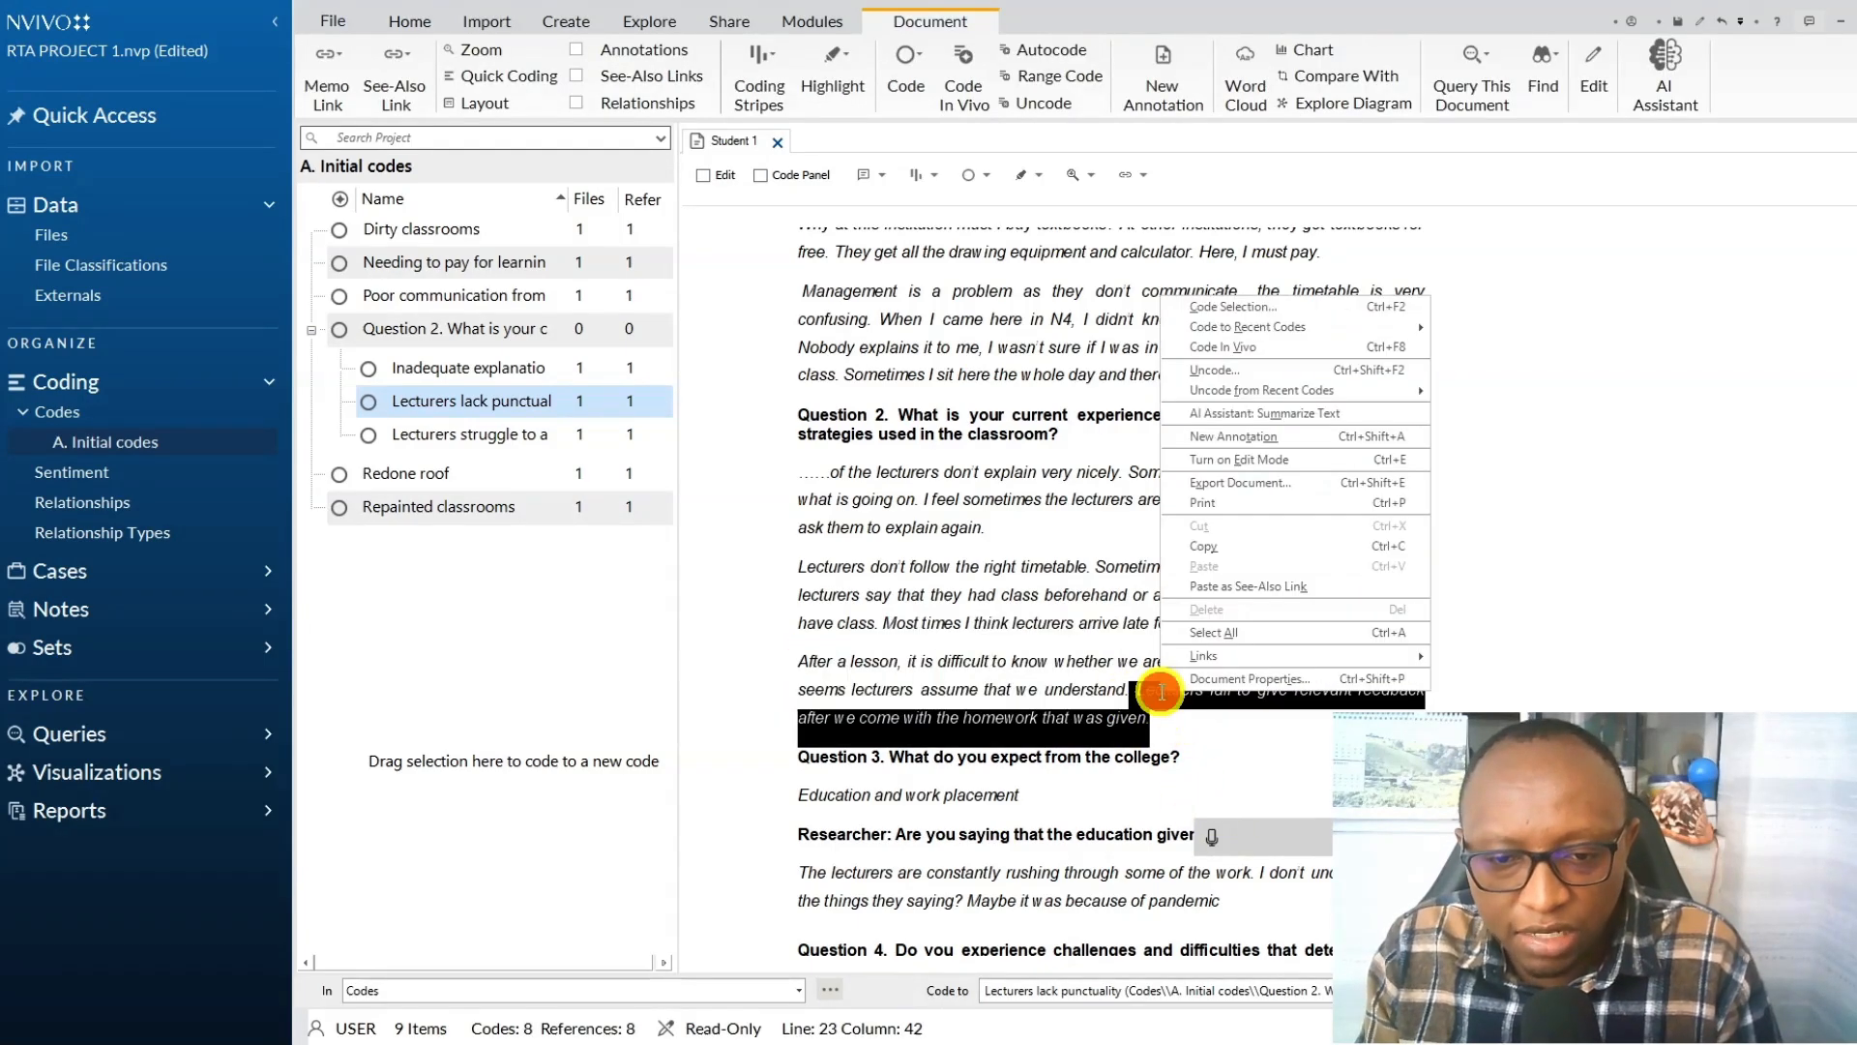
{"action": "left_click", "coordinate": [1263, 309]}
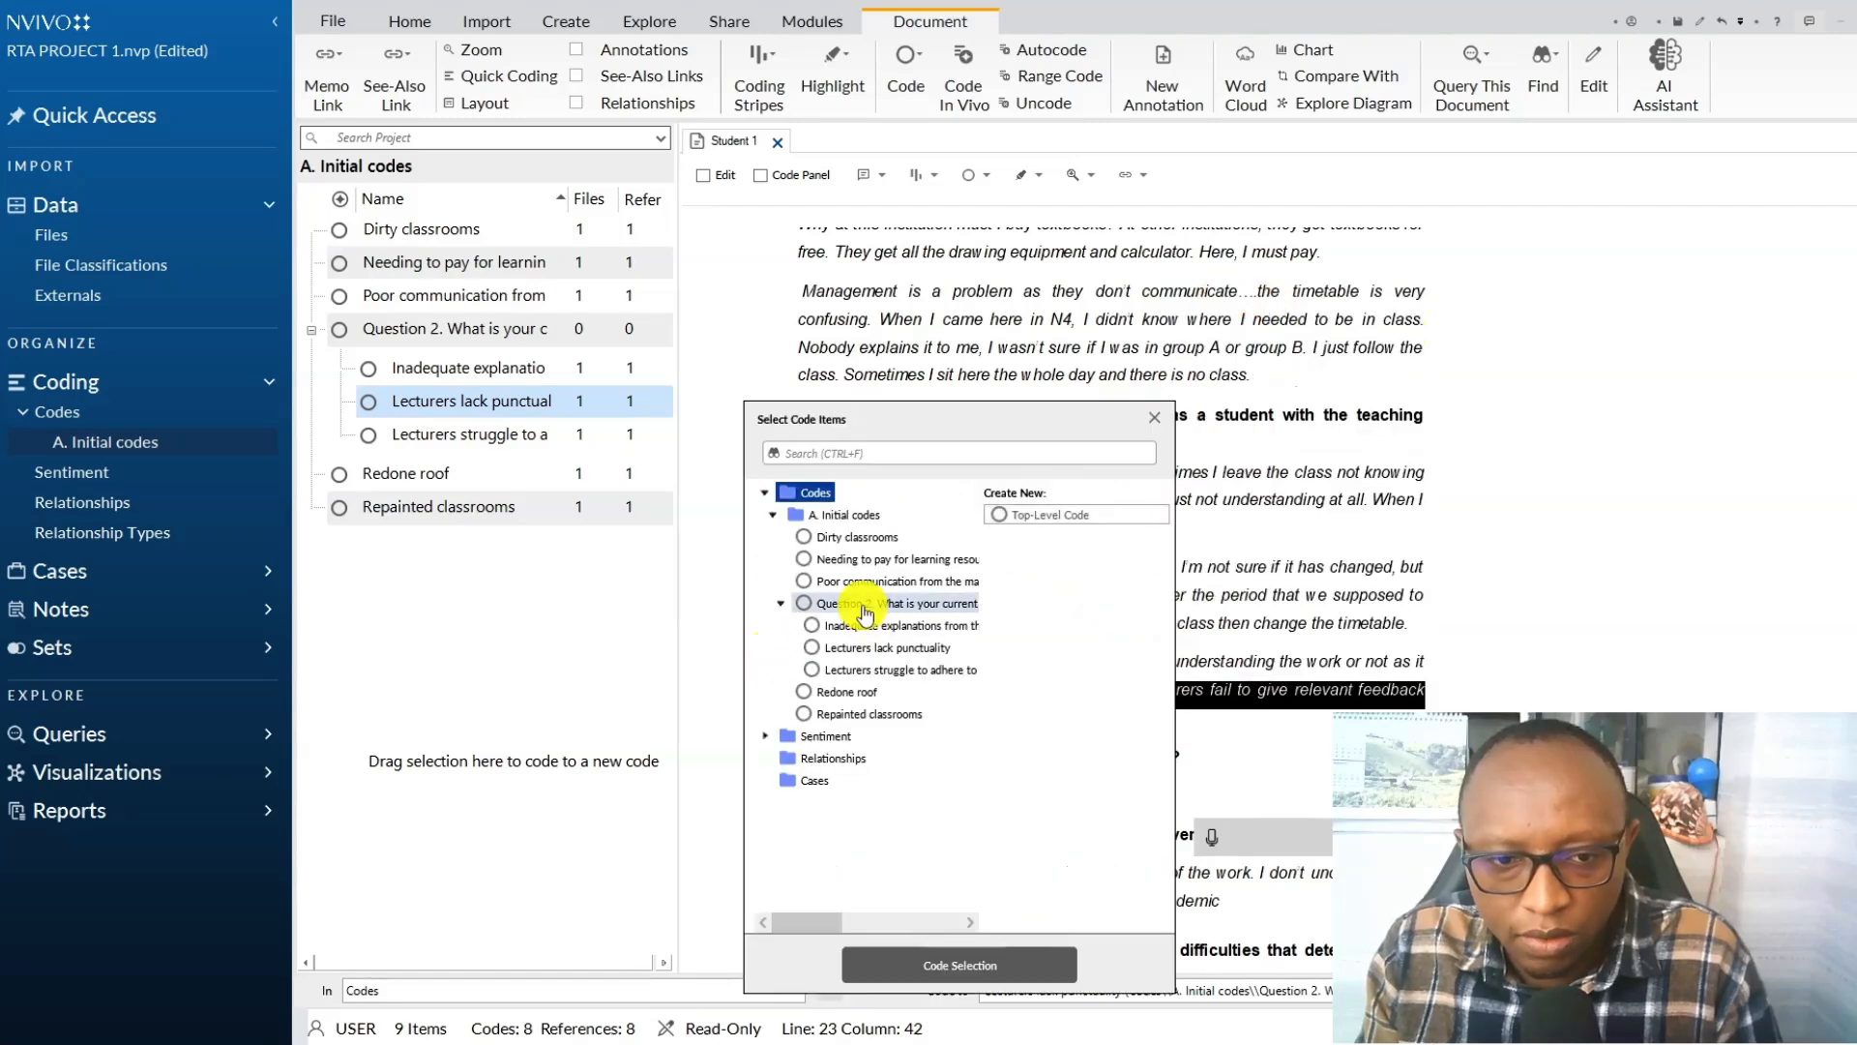
{"action": "left_click", "coordinate": [864, 604]}
{"action": "left_click", "coordinate": [1044, 515]}
{"action": "left_click", "coordinate": [1213, 838]}
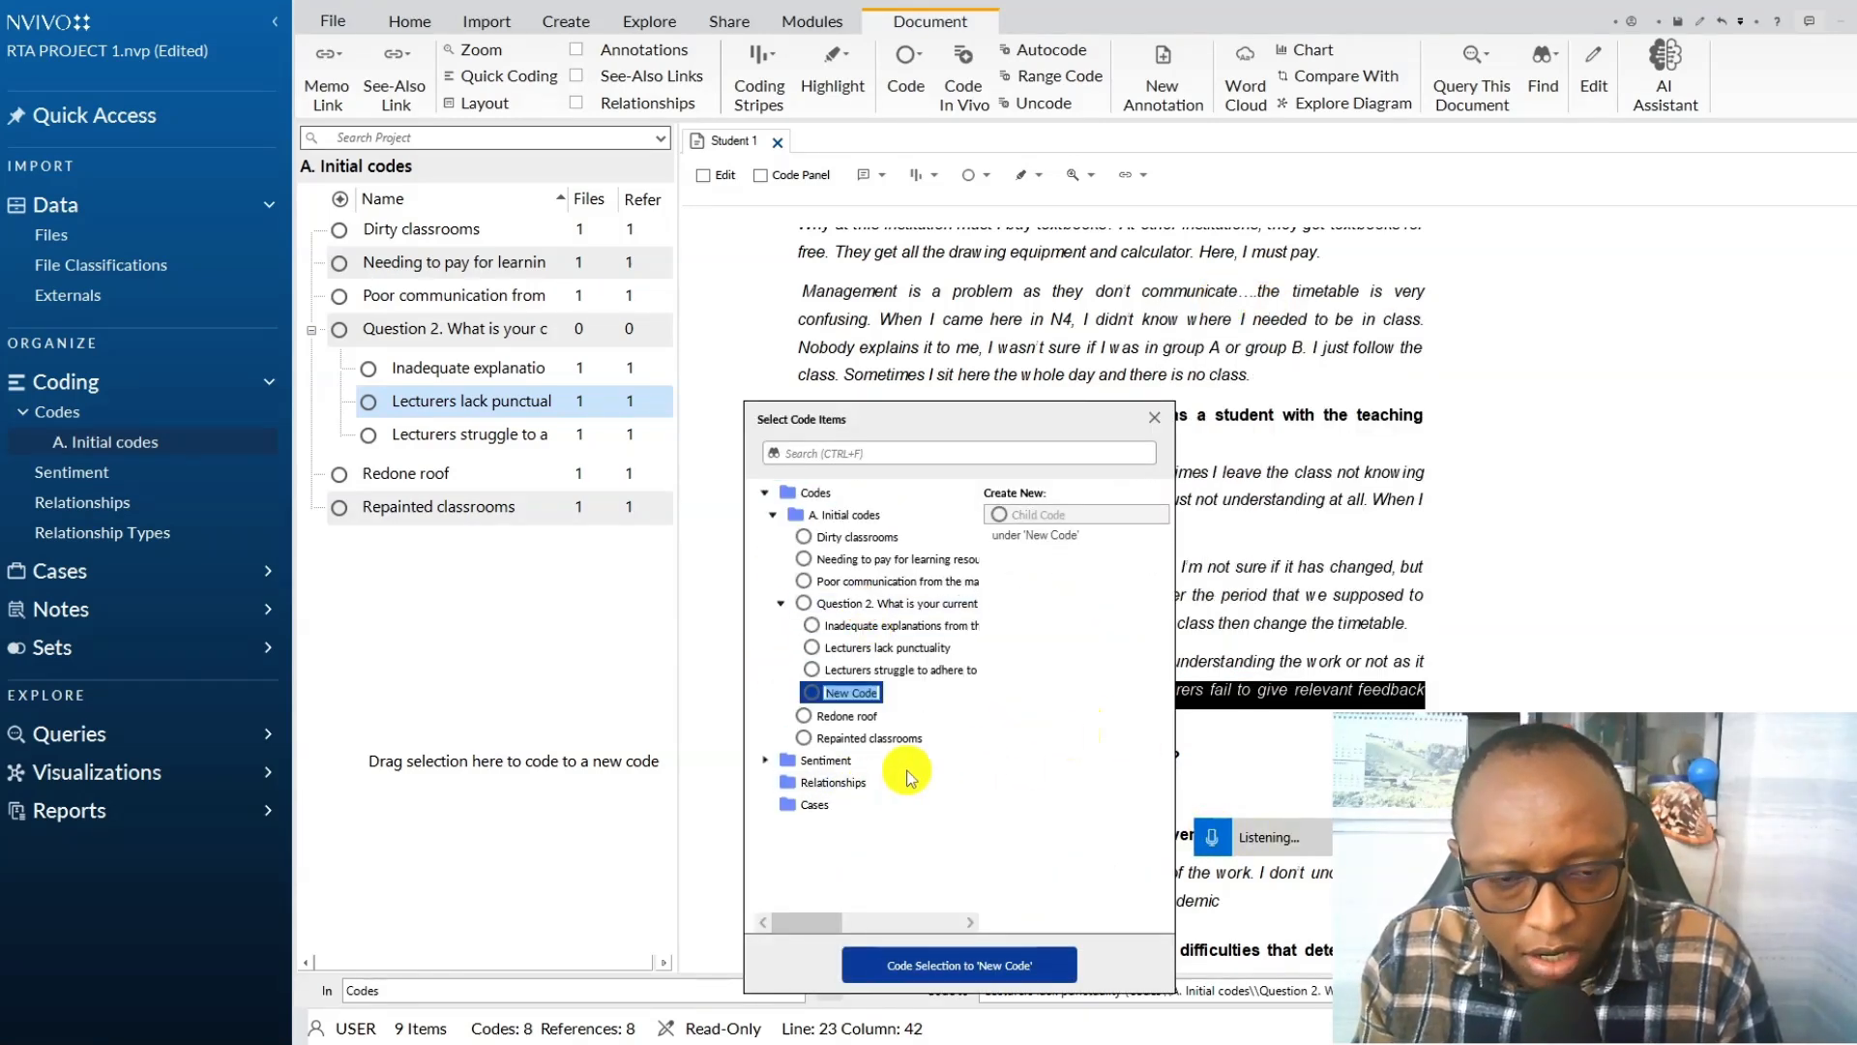
{"action": "type", "text": "Letter is not providing sufficient feedback on assignments"}
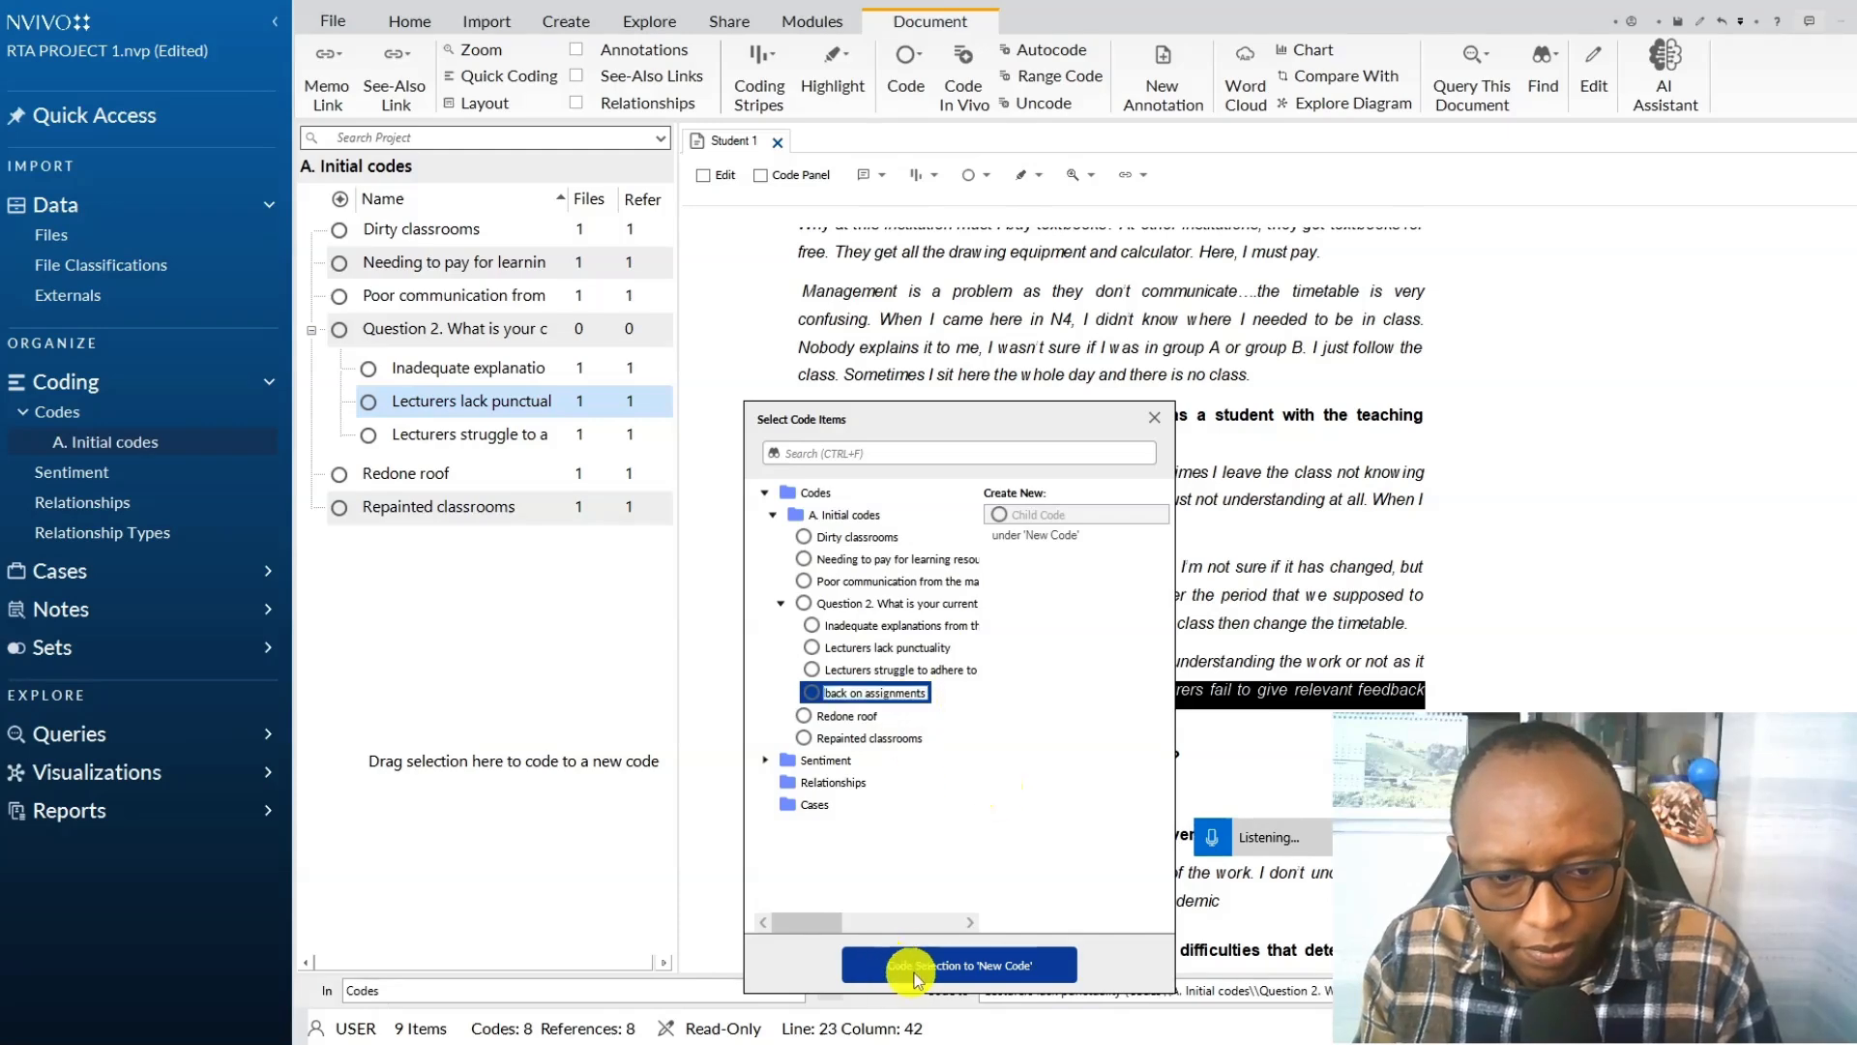
{"action": "left_click", "coordinate": [958, 965]}
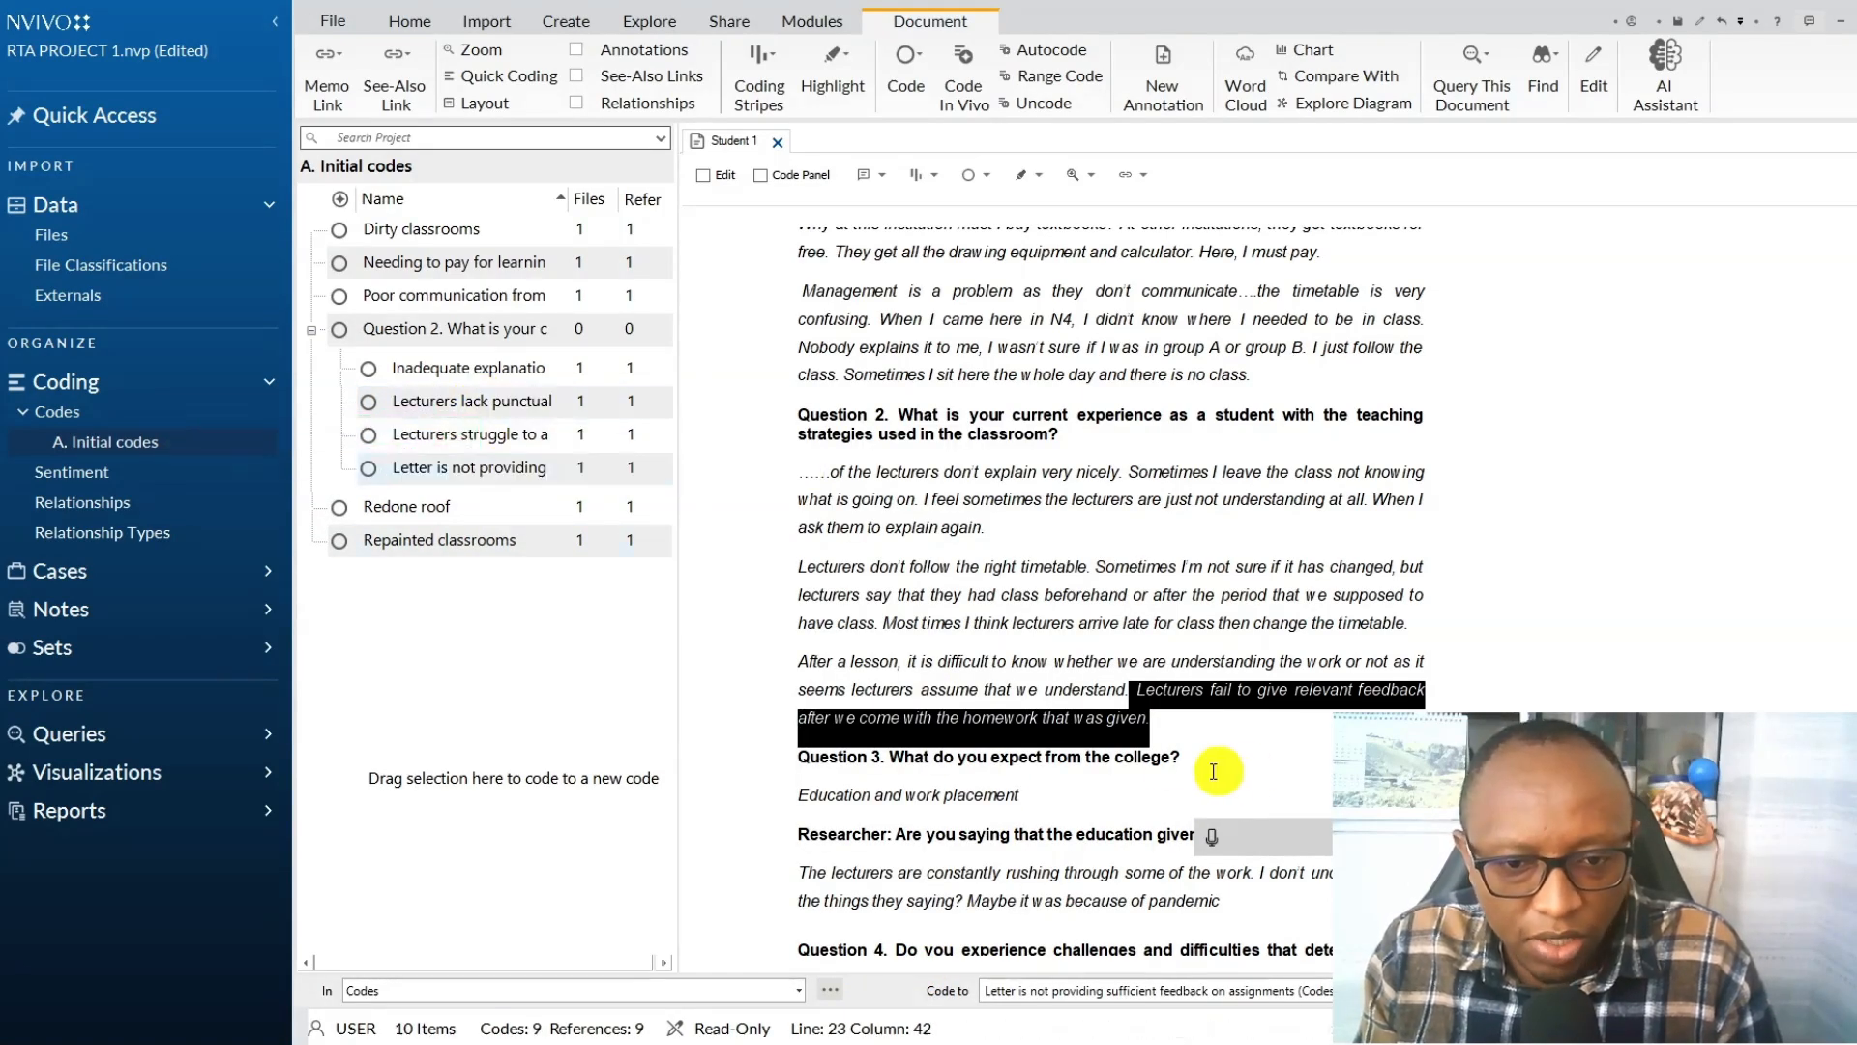
Turn on aggregate coding from children for the Question 2 code and collapse its child codes.
{"action": "left_click", "coordinate": [777, 142]}
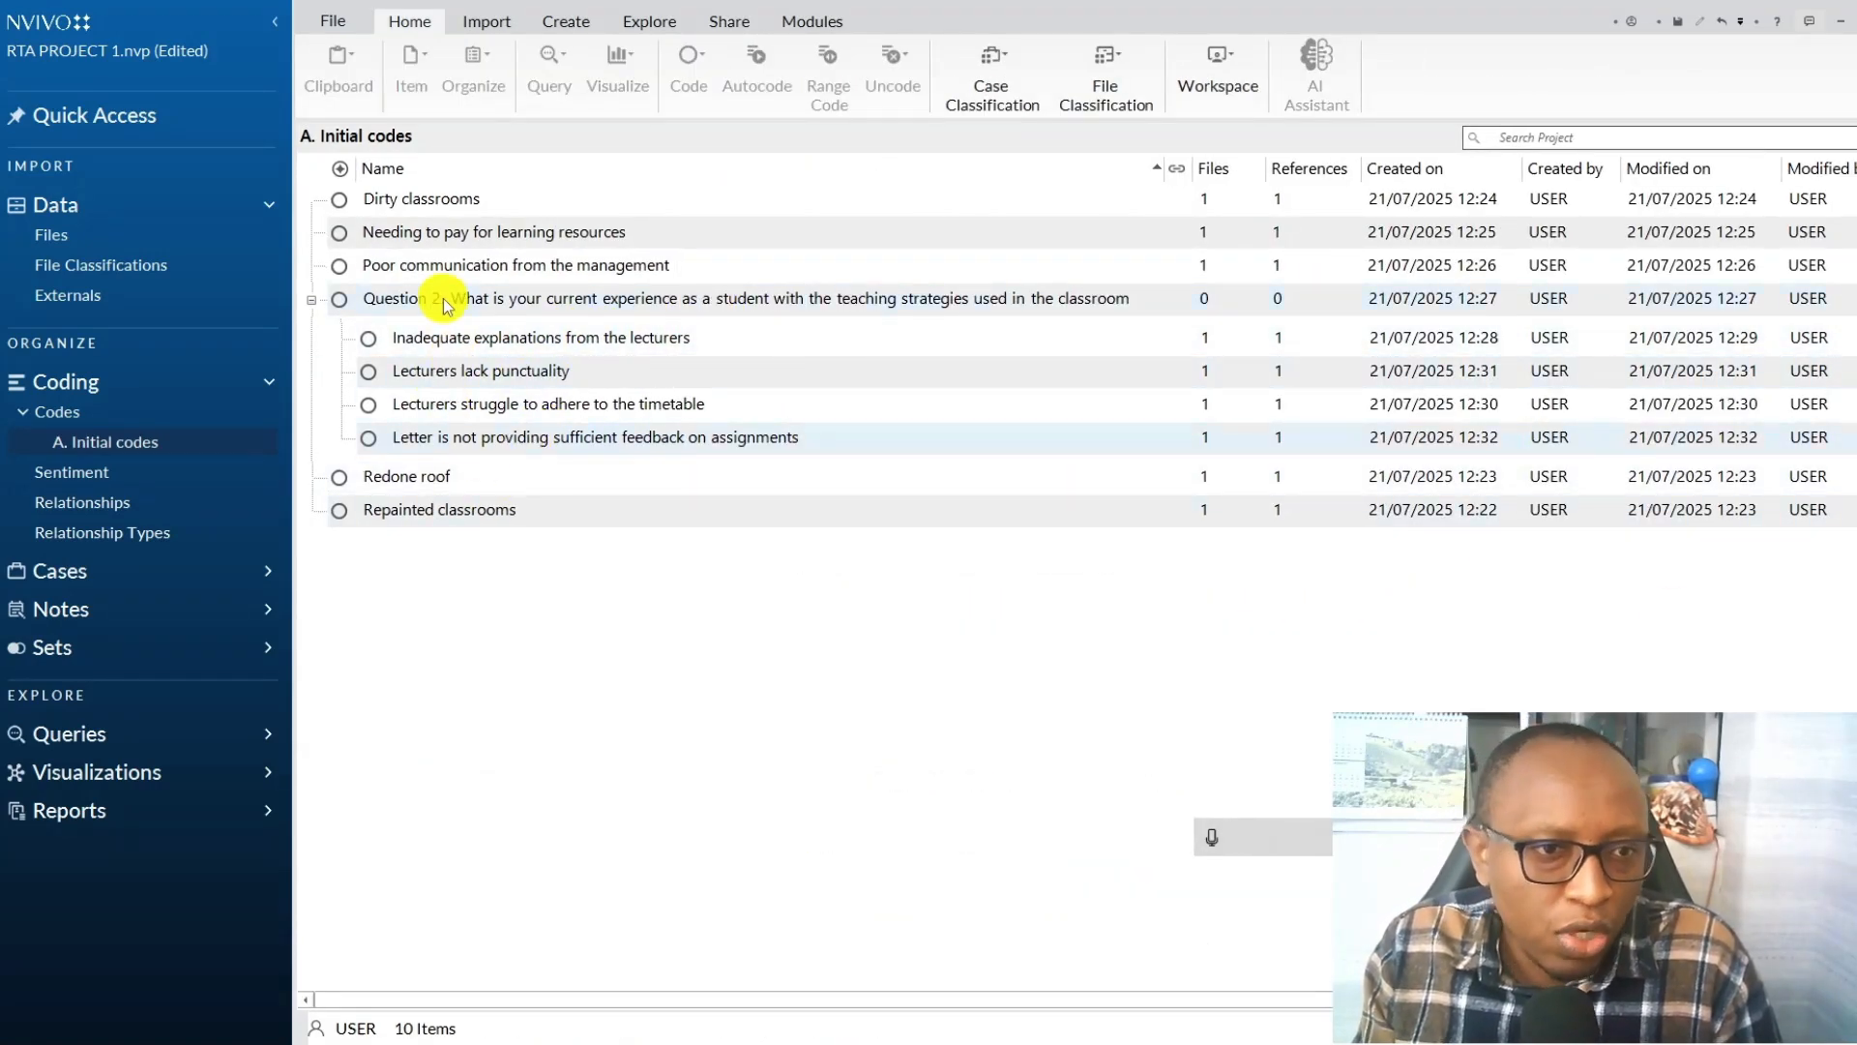
{"action": "right_click", "coordinate": [525, 300]}
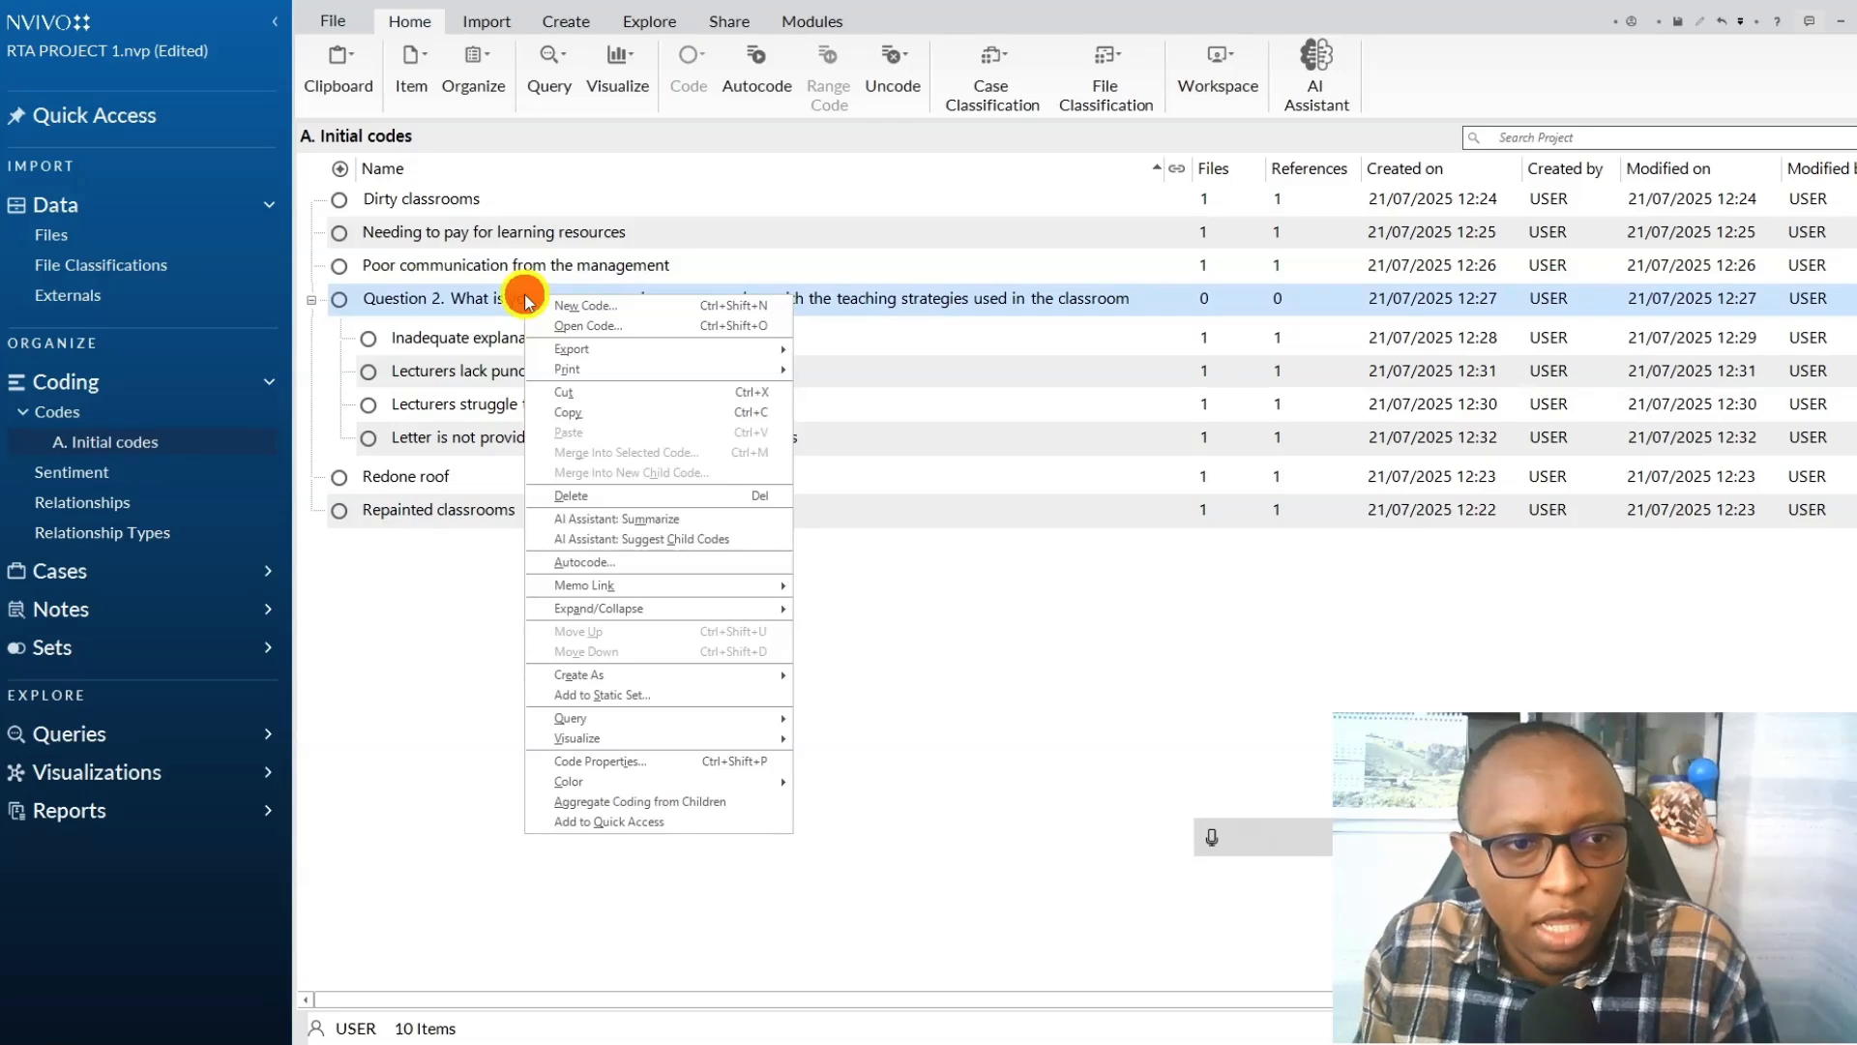
{"action": "left_click", "coordinate": [631, 807]}
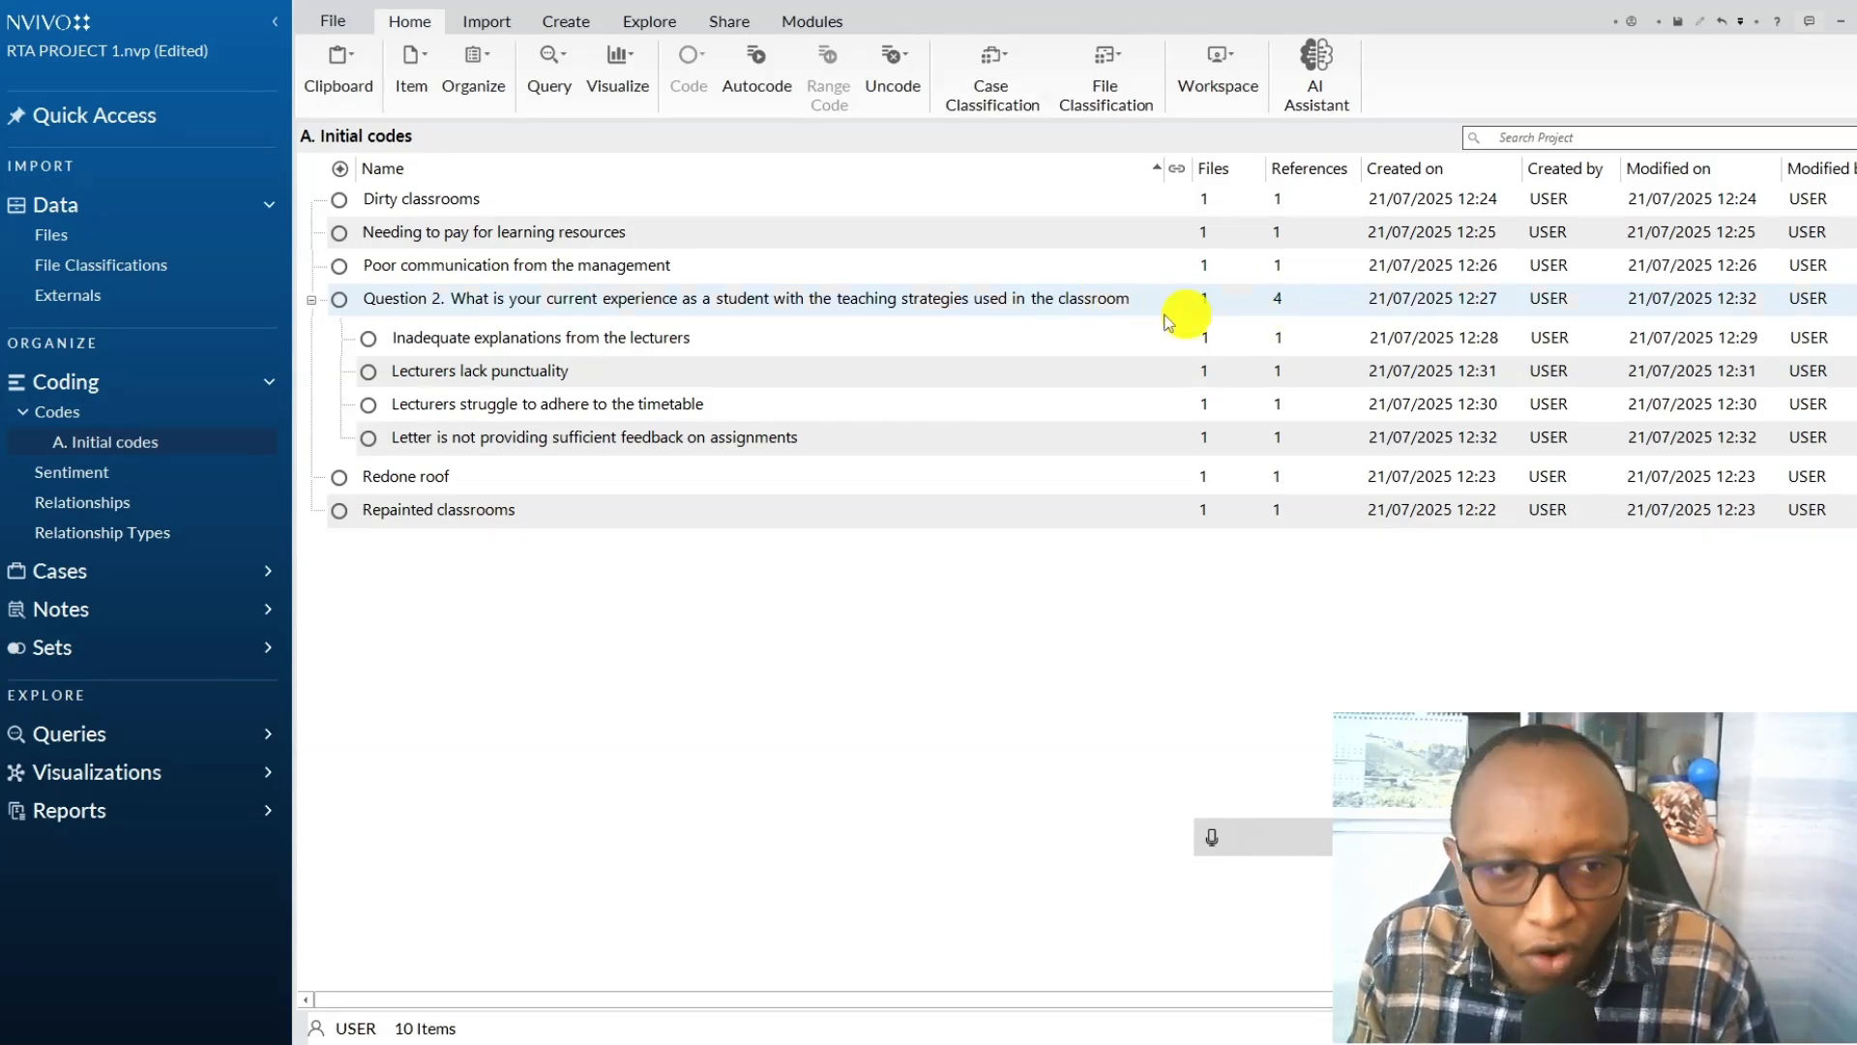
{"action": "left_click", "coordinate": [310, 300]}
Open the Student 1 file and copy the heading "Question 1. What is your experience as a student at the institution?".
{"action": "left_click", "coordinate": [51, 235]}
{"action": "left_click", "coordinate": [447, 203]}
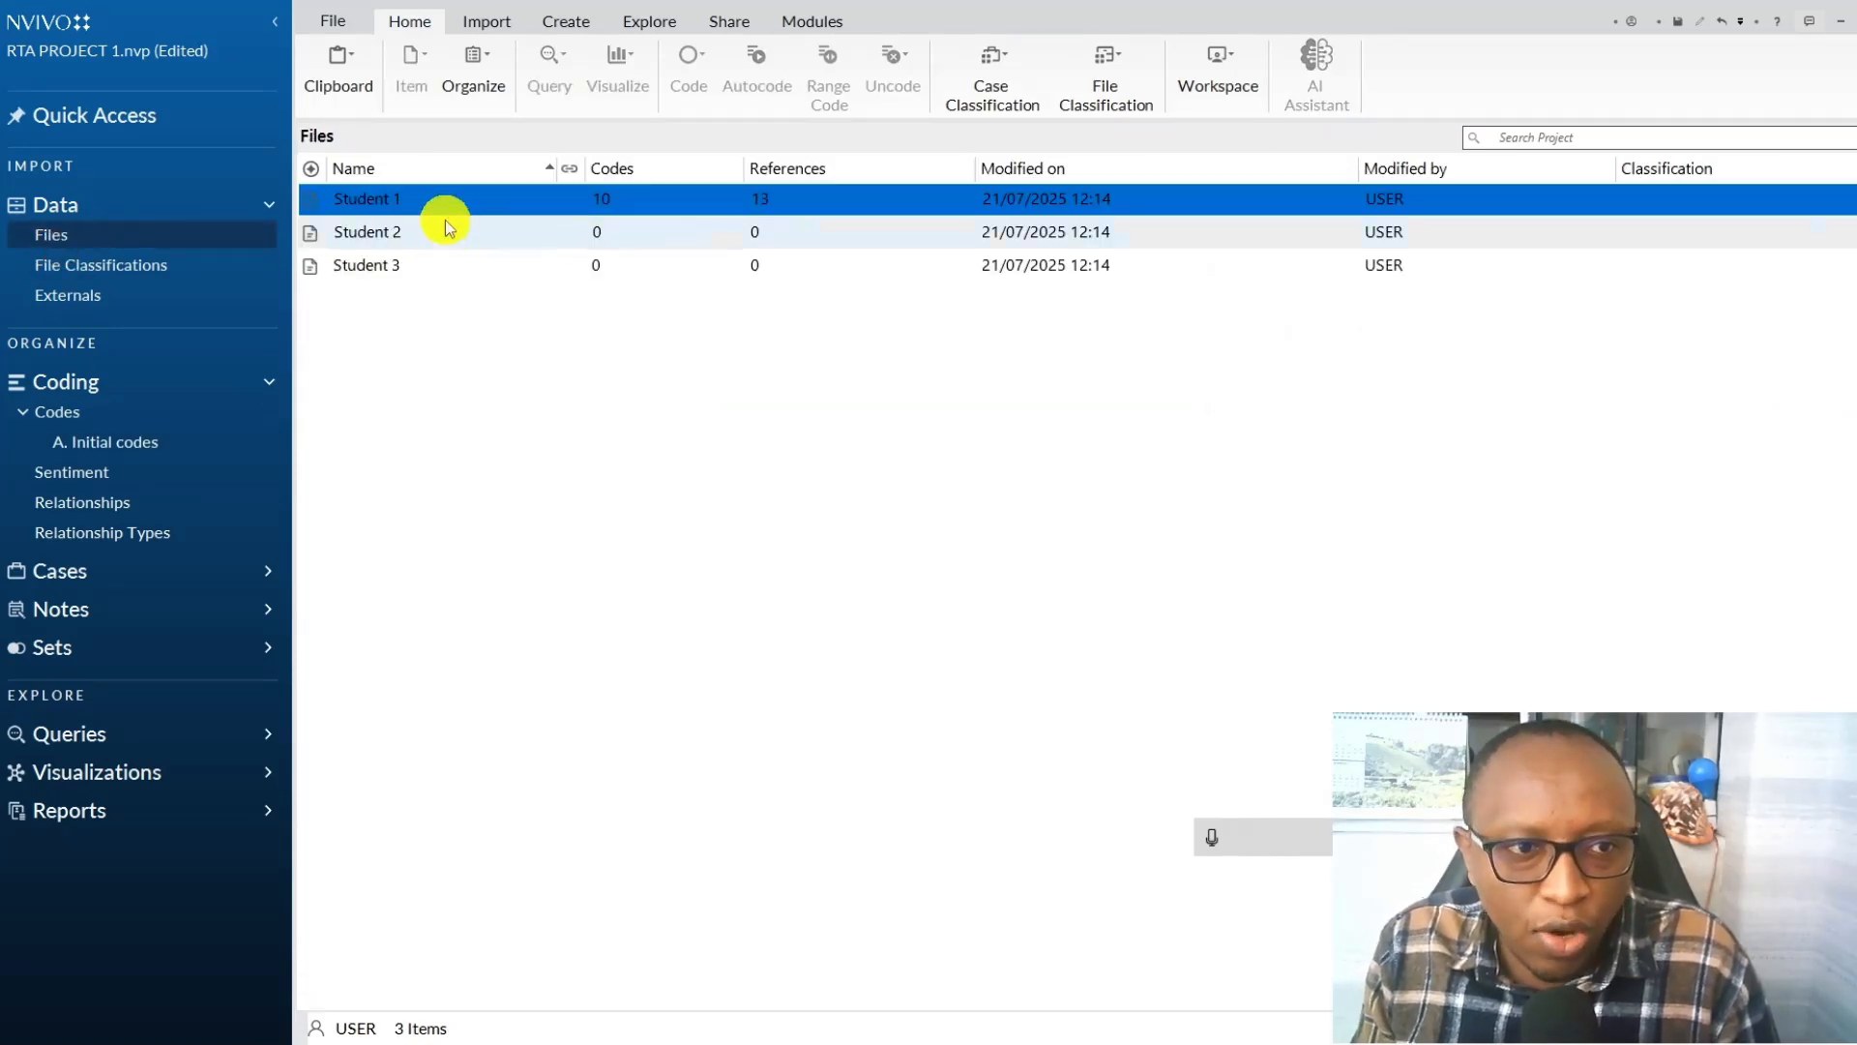
{"action": "double_click", "coordinate": [448, 205]}
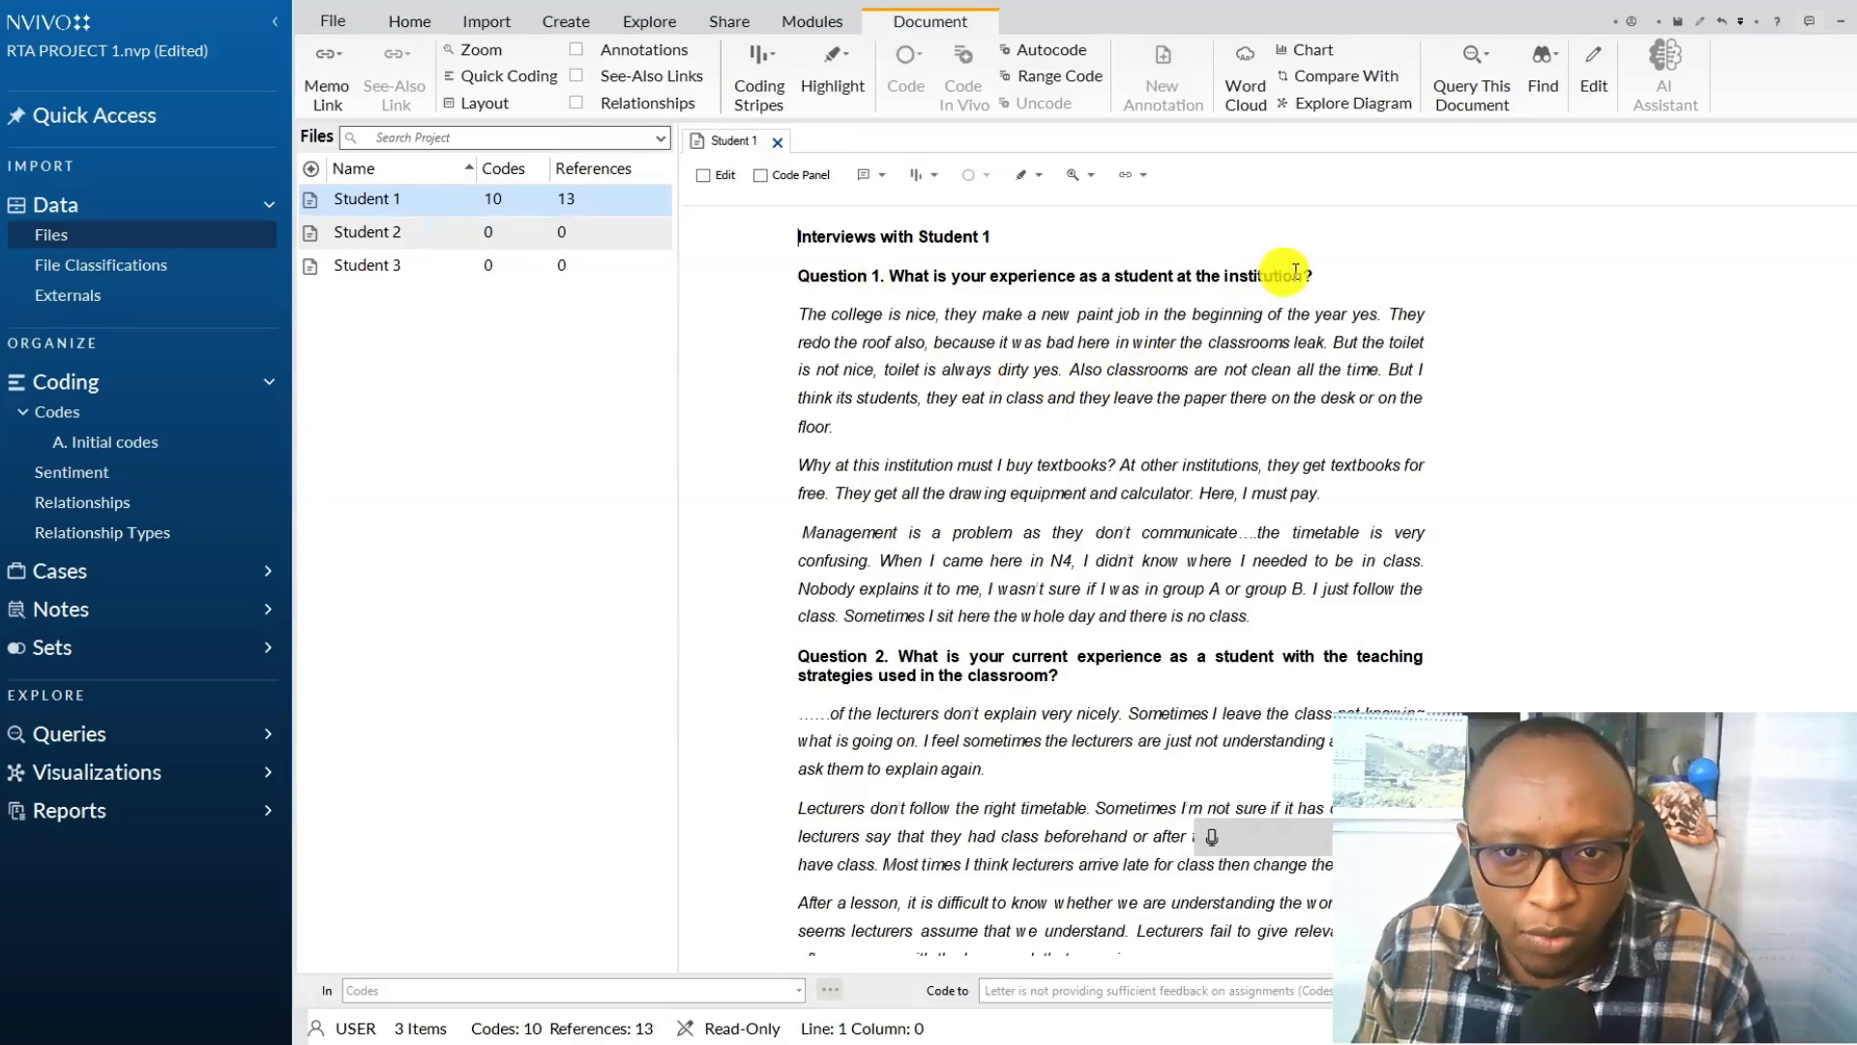
{"action": "left_click_drag", "start_coordinate": [1344, 280], "coordinate": [799, 277]}
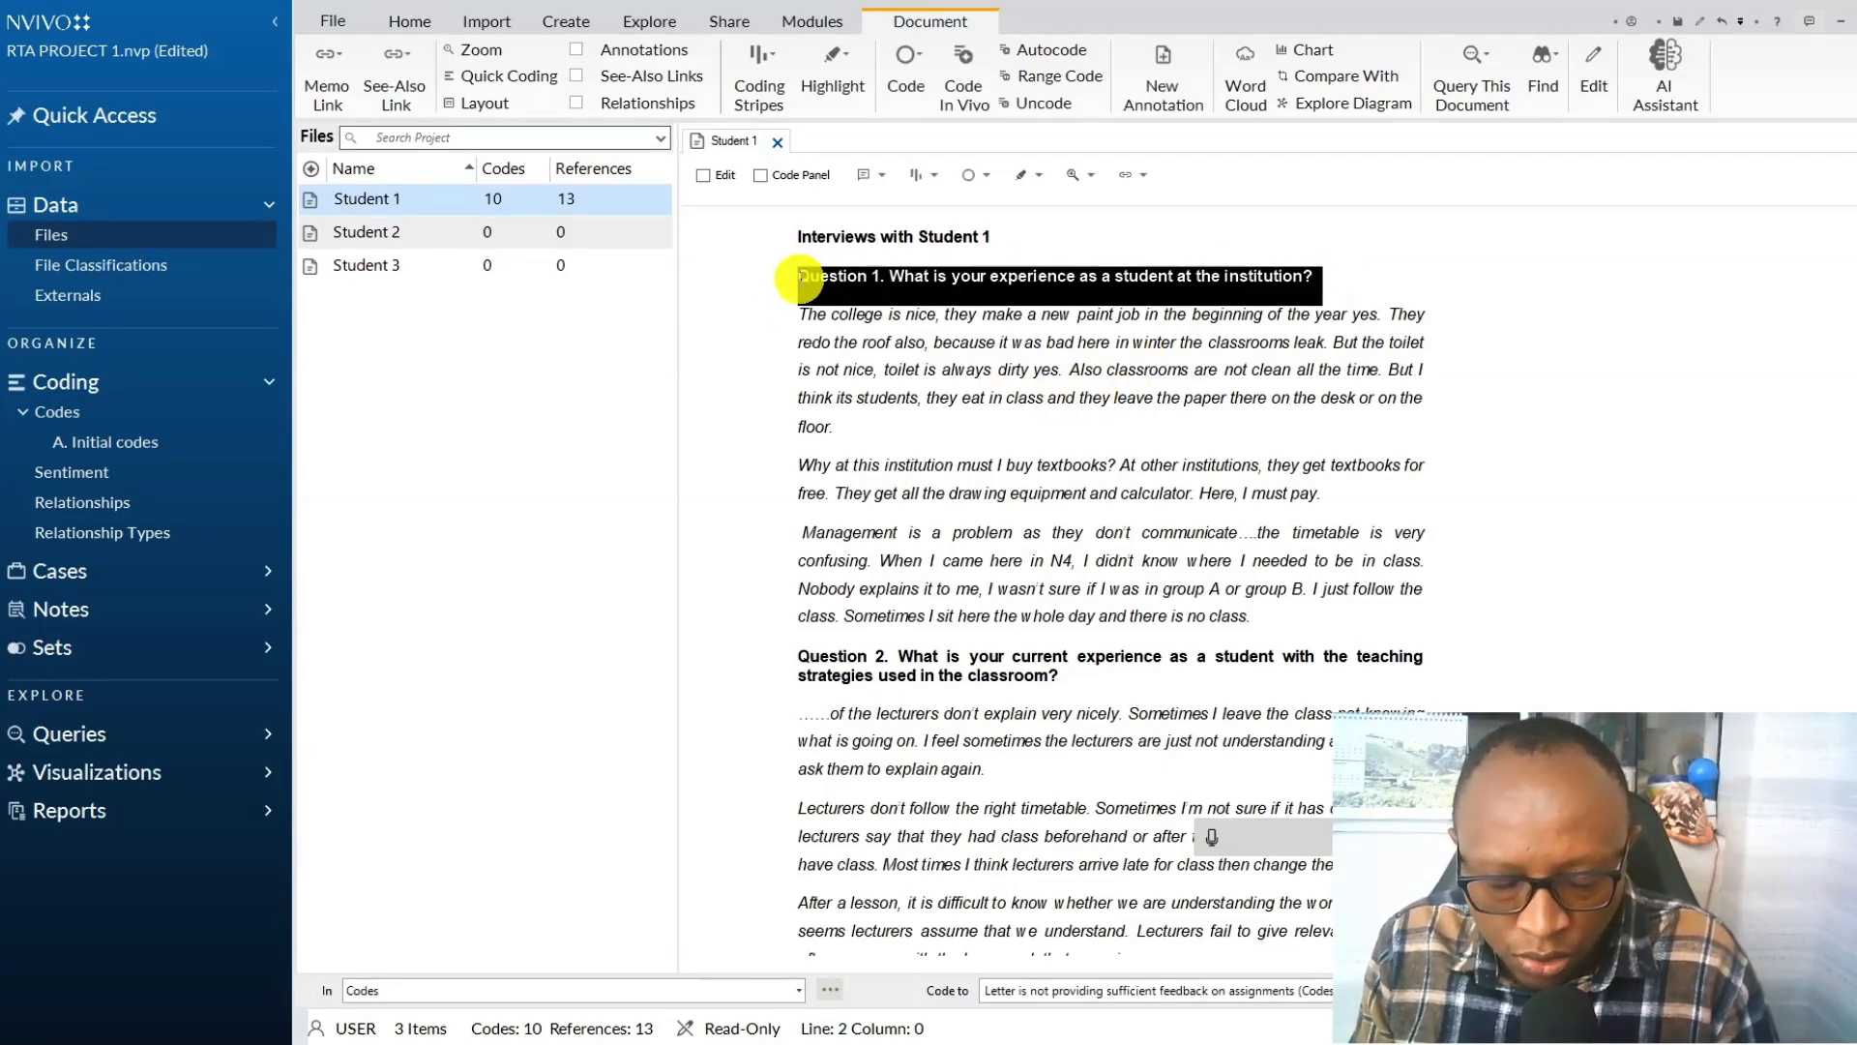
{"action": "right_click", "coordinate": [871, 281]}
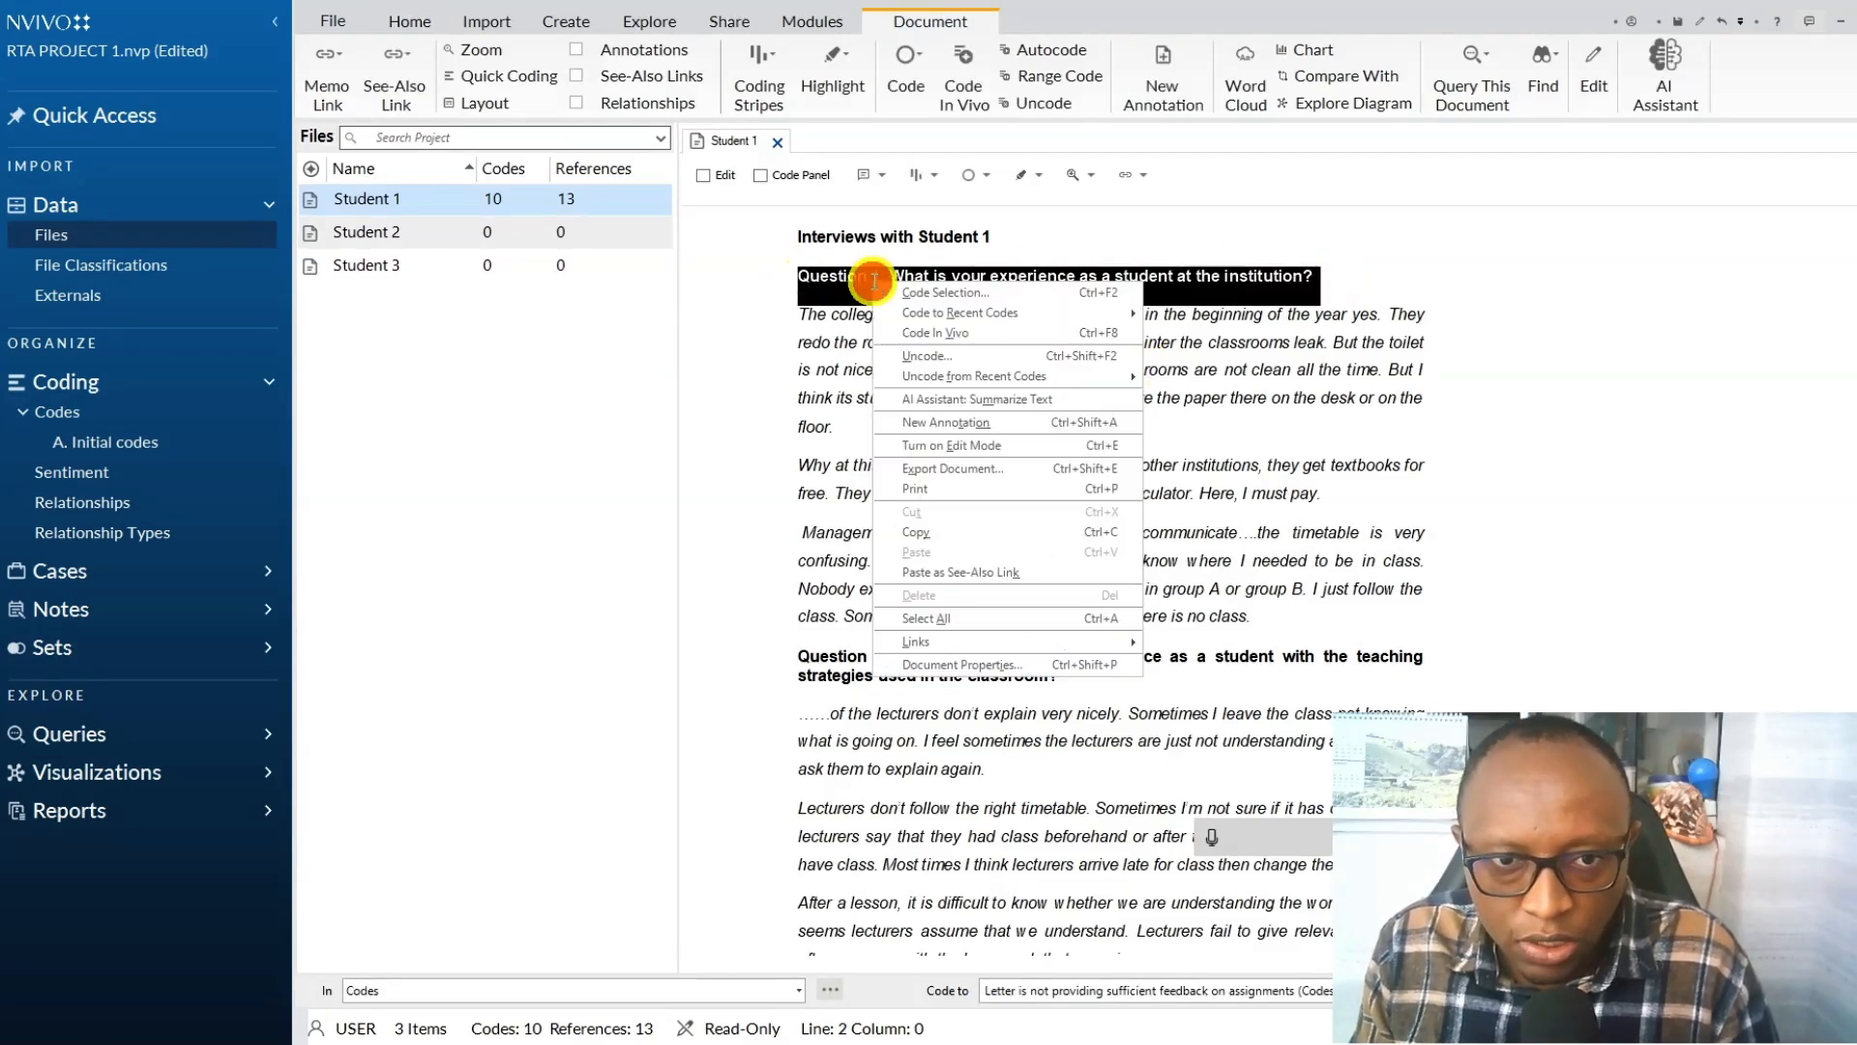
{"action": "left_click", "coordinate": [940, 533]}
Create a code in A. Initial codes named with the copied Question 1 heading.
{"action": "left_click", "coordinate": [108, 442]}
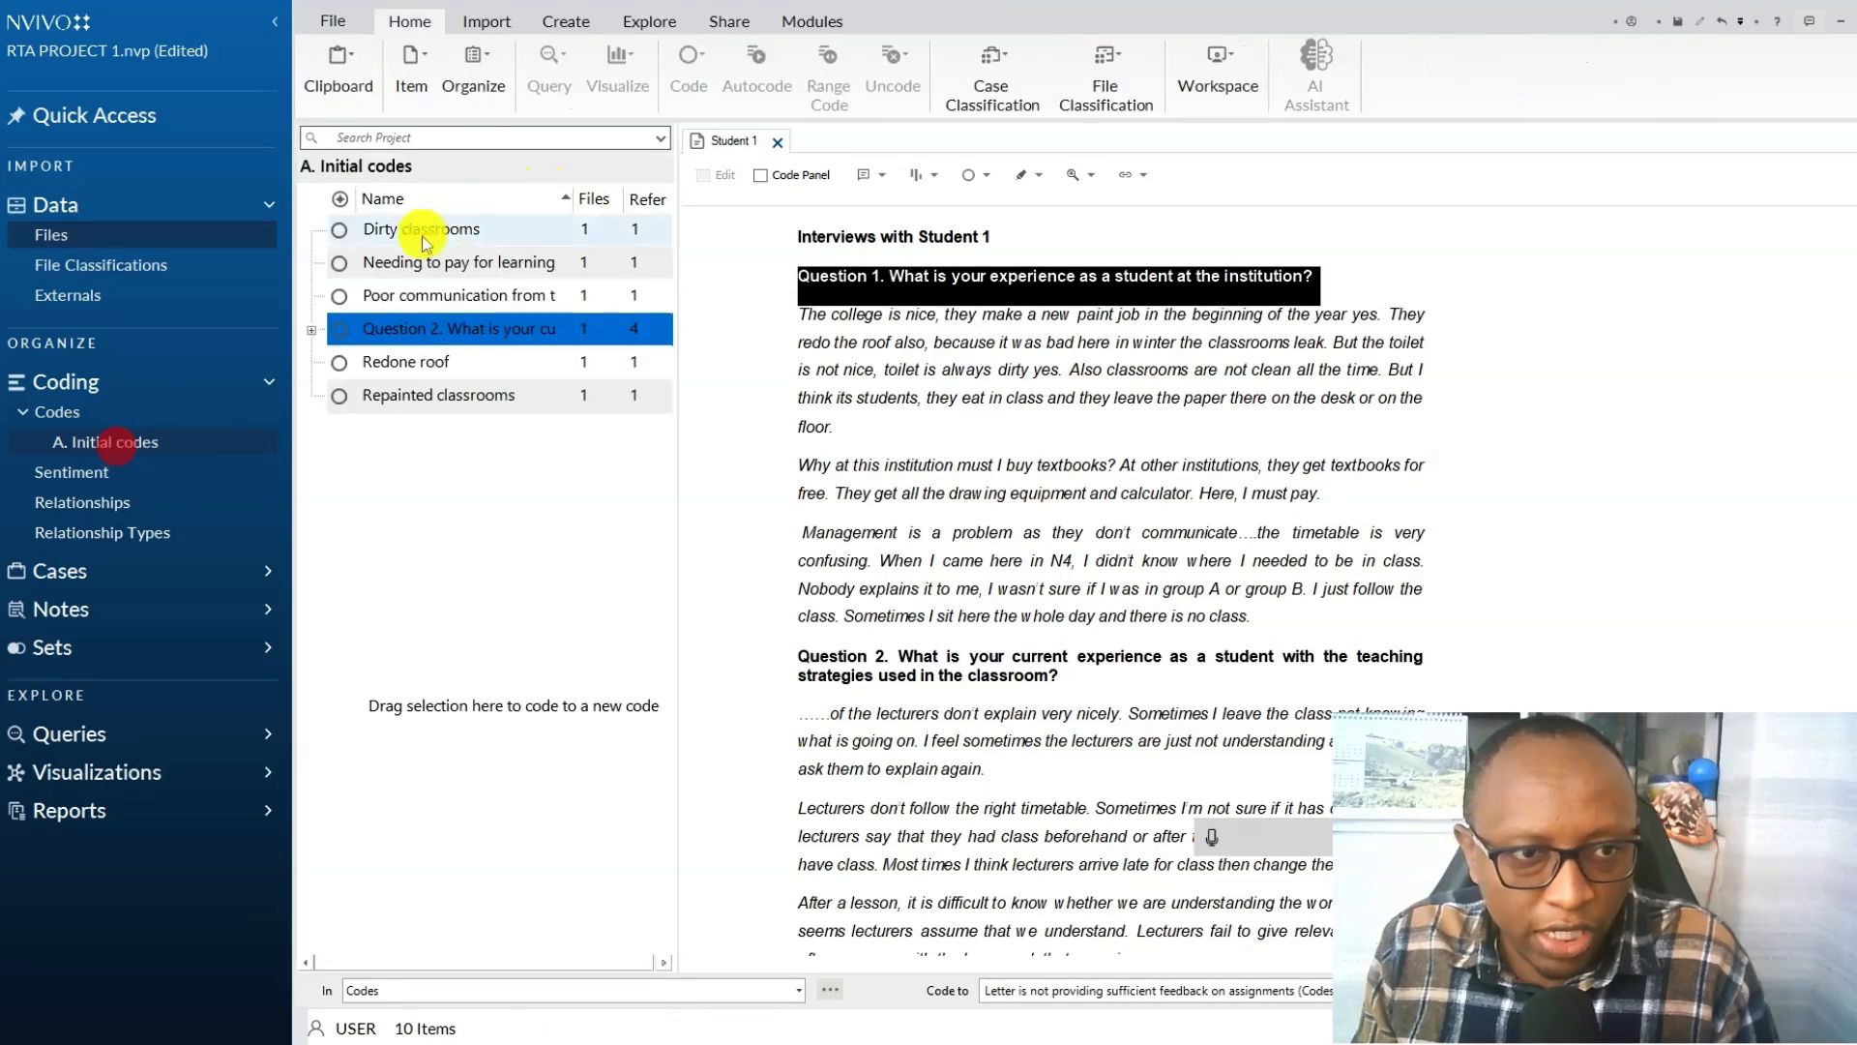
{"action": "right_click", "coordinate": [462, 569]}
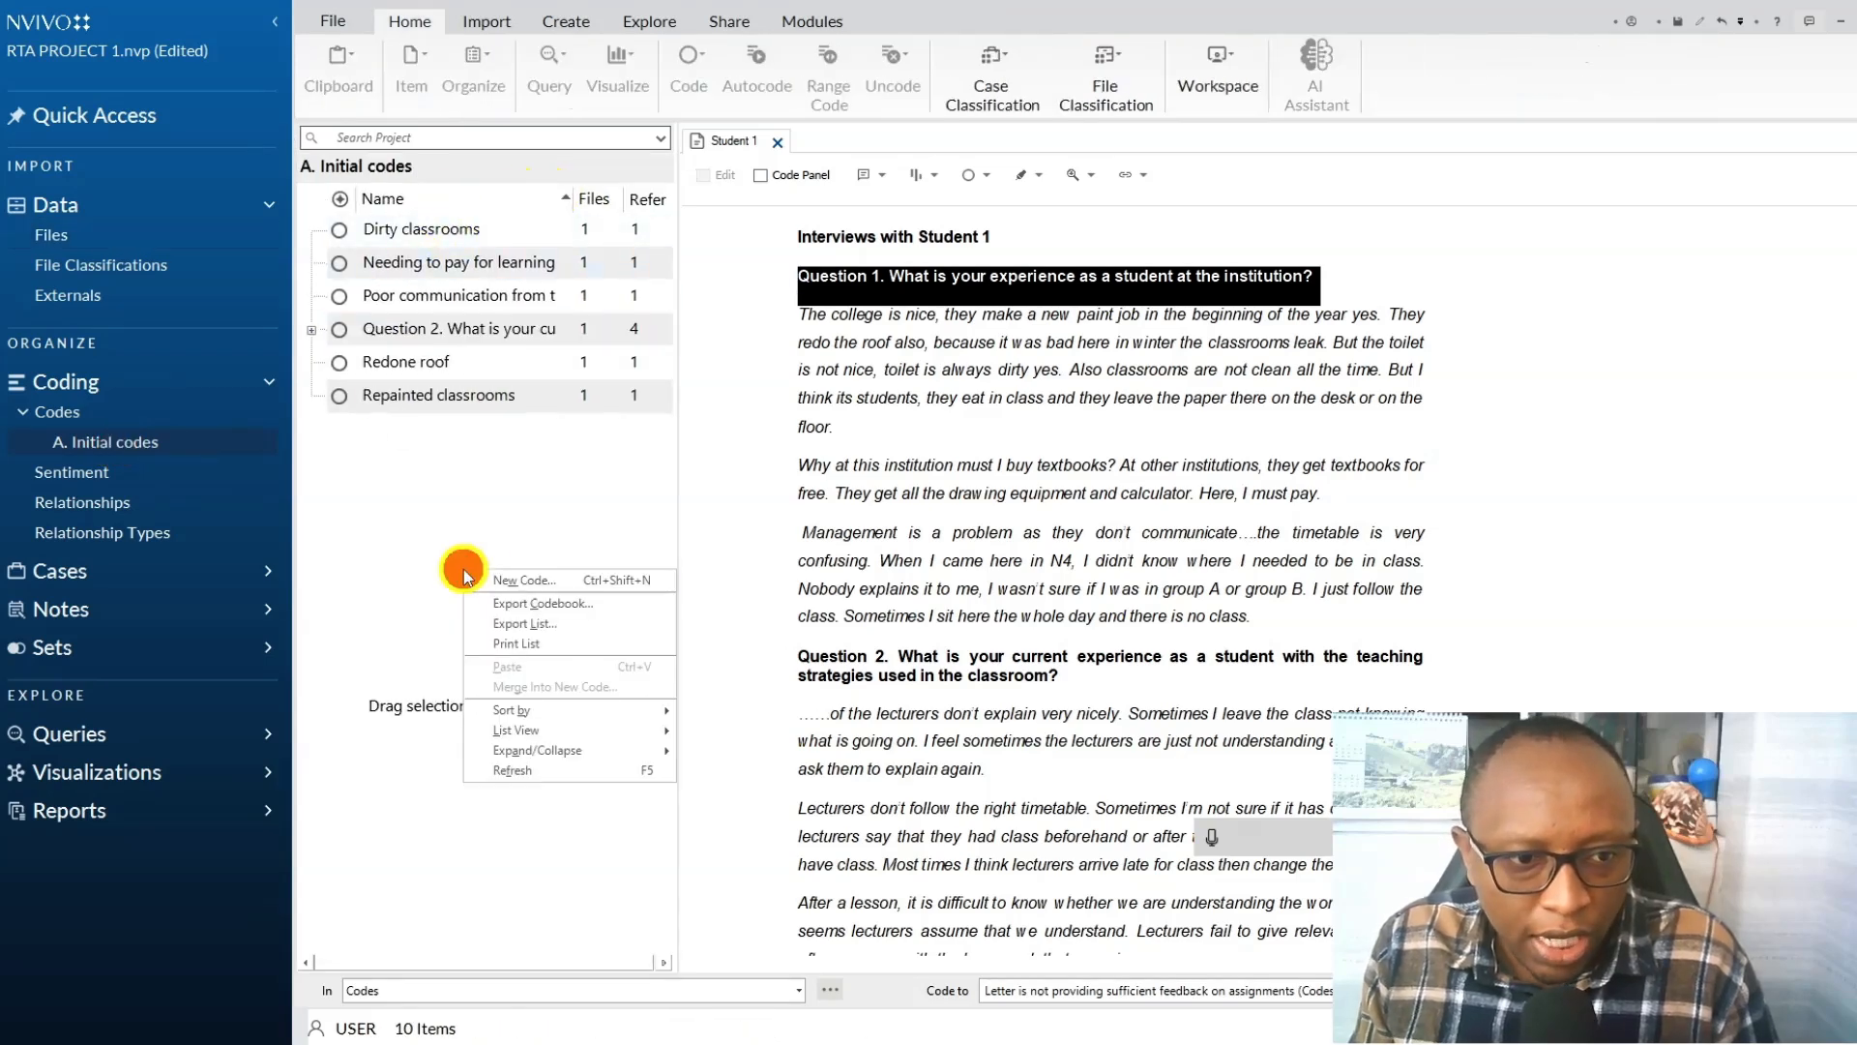
{"action": "left_click", "coordinate": [516, 582]}
{"action": "left_click", "coordinate": [898, 419]}
{"action": "right_click", "coordinate": [898, 407]}
{"action": "left_click", "coordinate": [980, 503]}
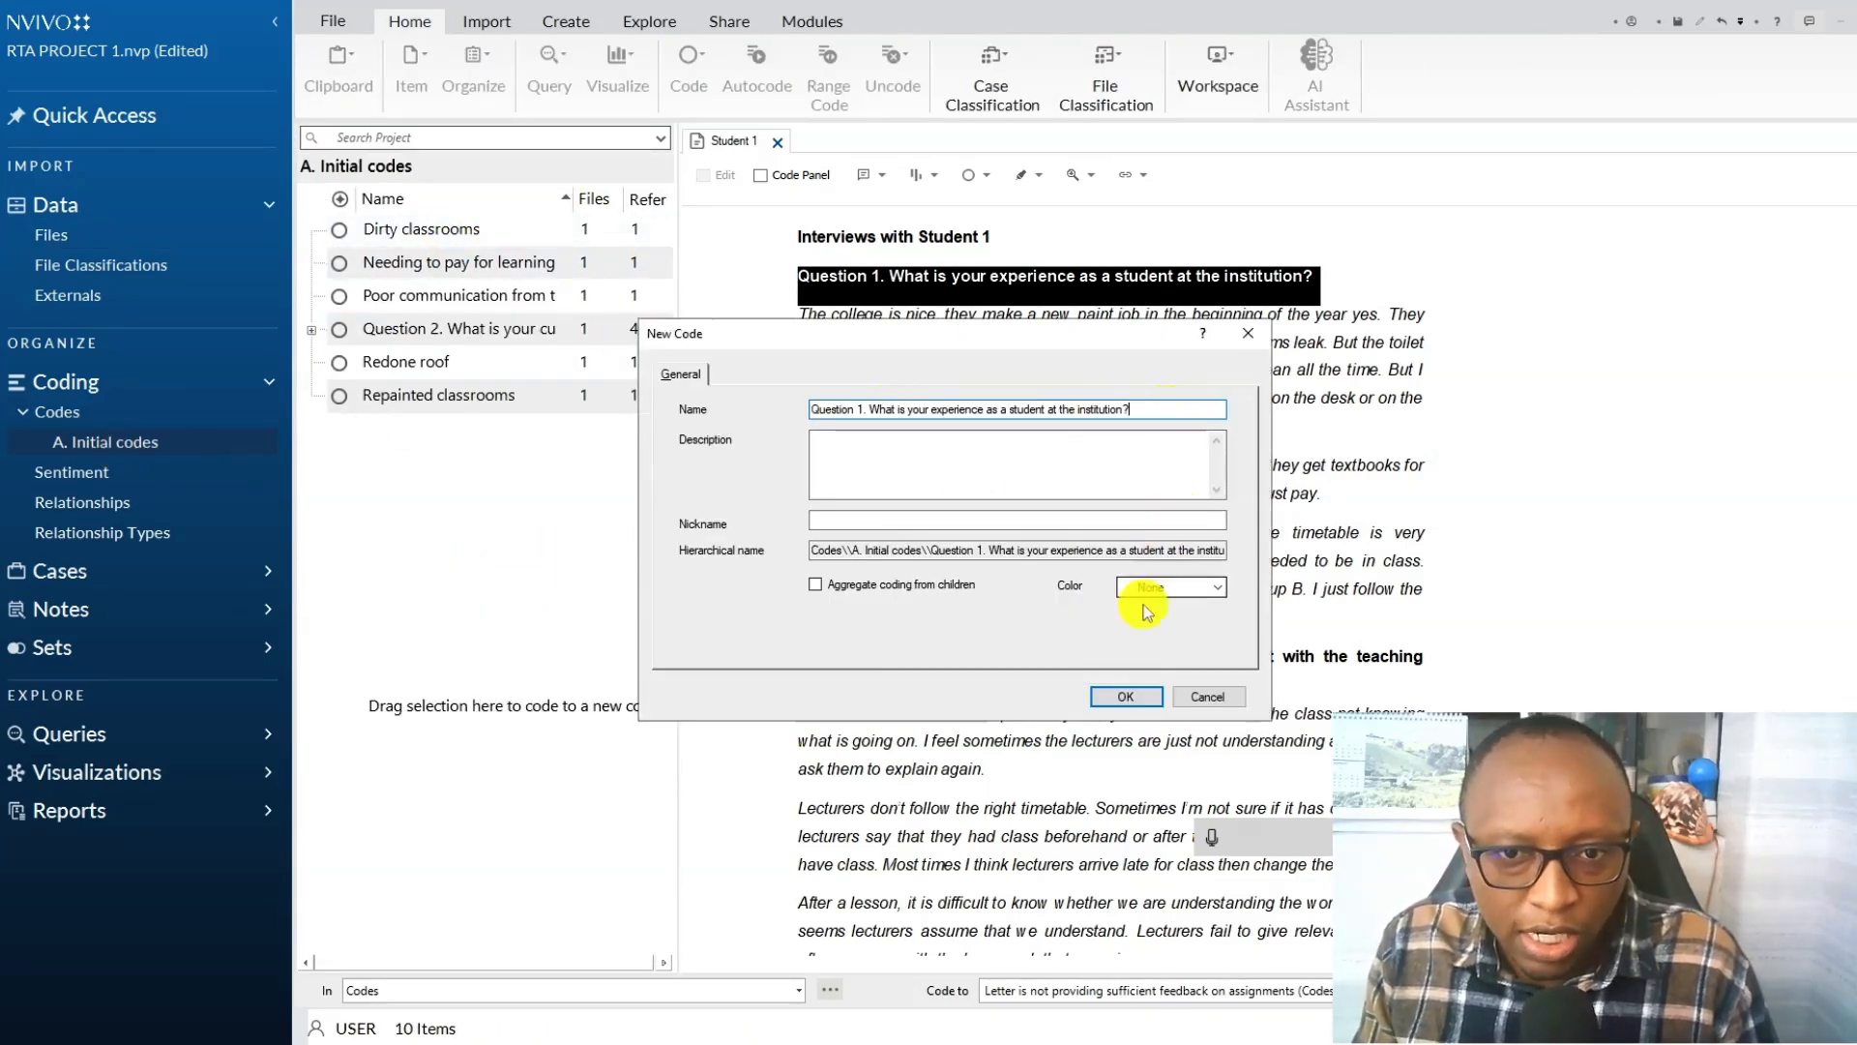
{"action": "left_click", "coordinate": [1125, 696]}
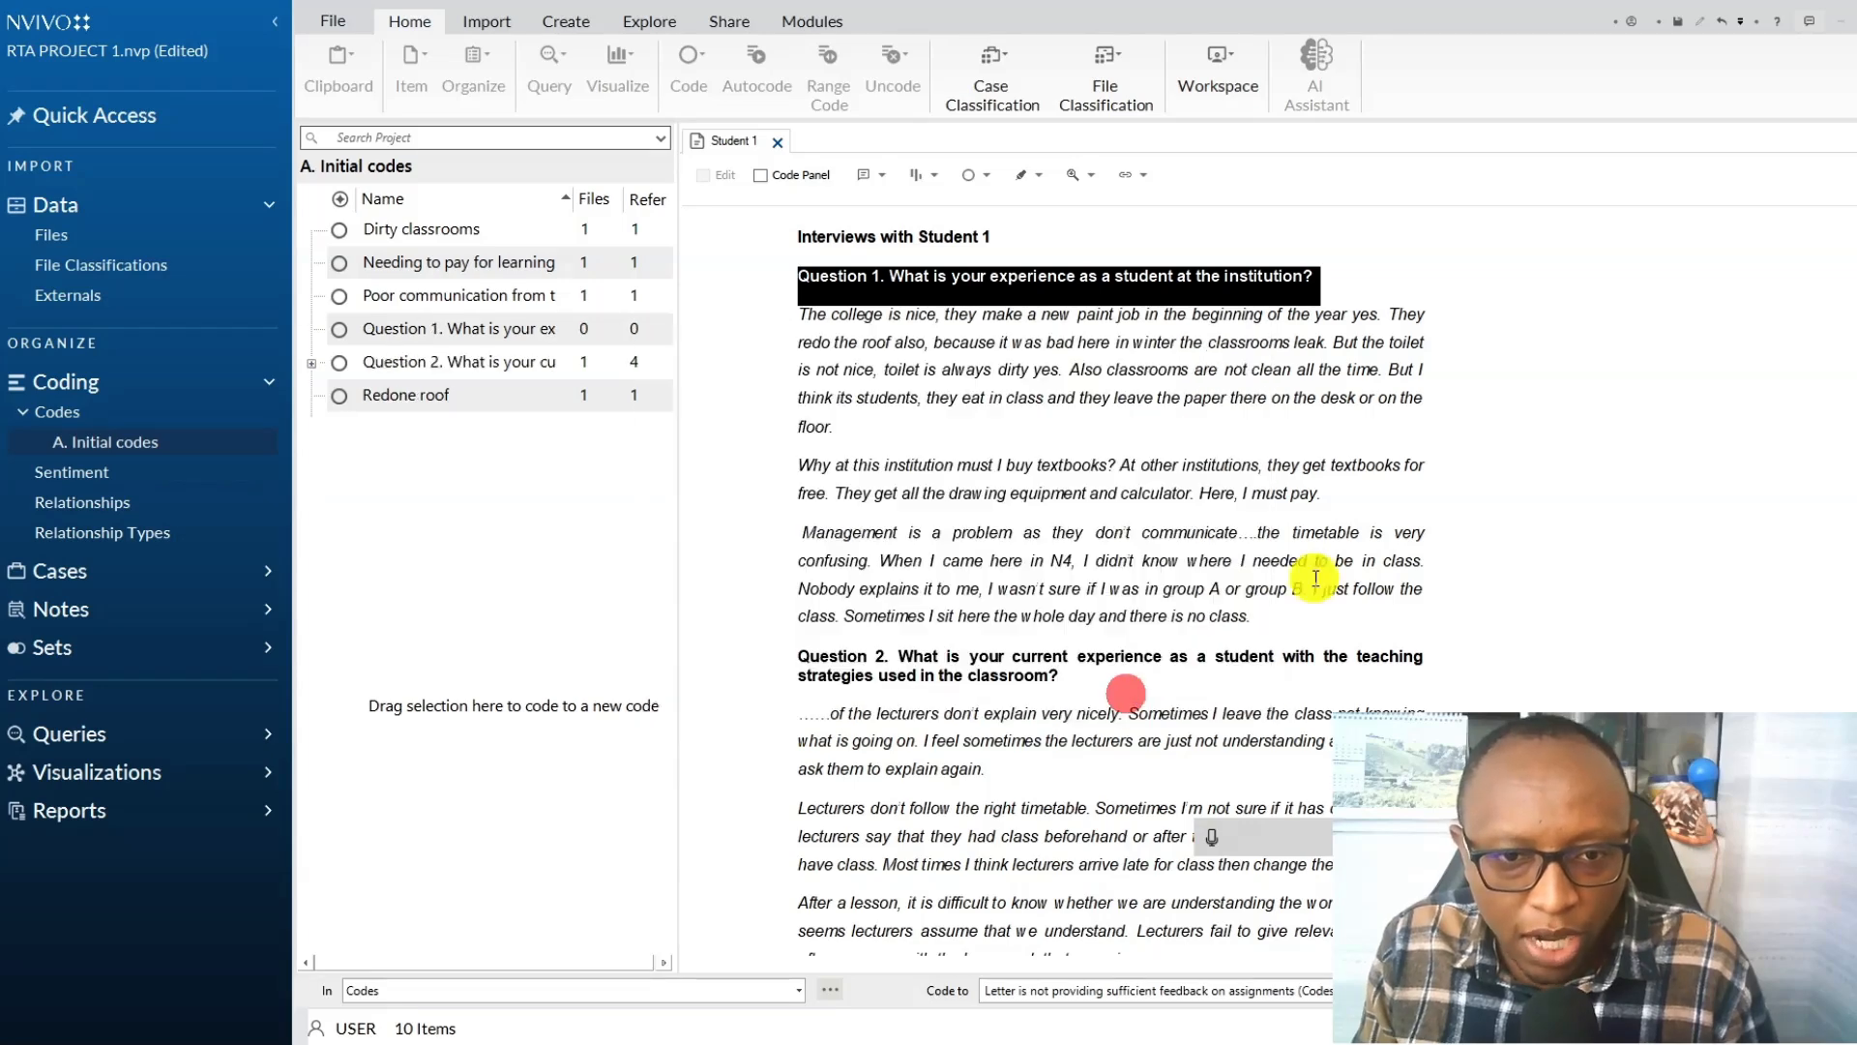
Close the Student 1 file and move the Redone roof and Repainted classrooms codes under the Question 1 code.
{"action": "left_click", "coordinate": [776, 143]}
{"action": "left_click", "coordinate": [404, 364]}
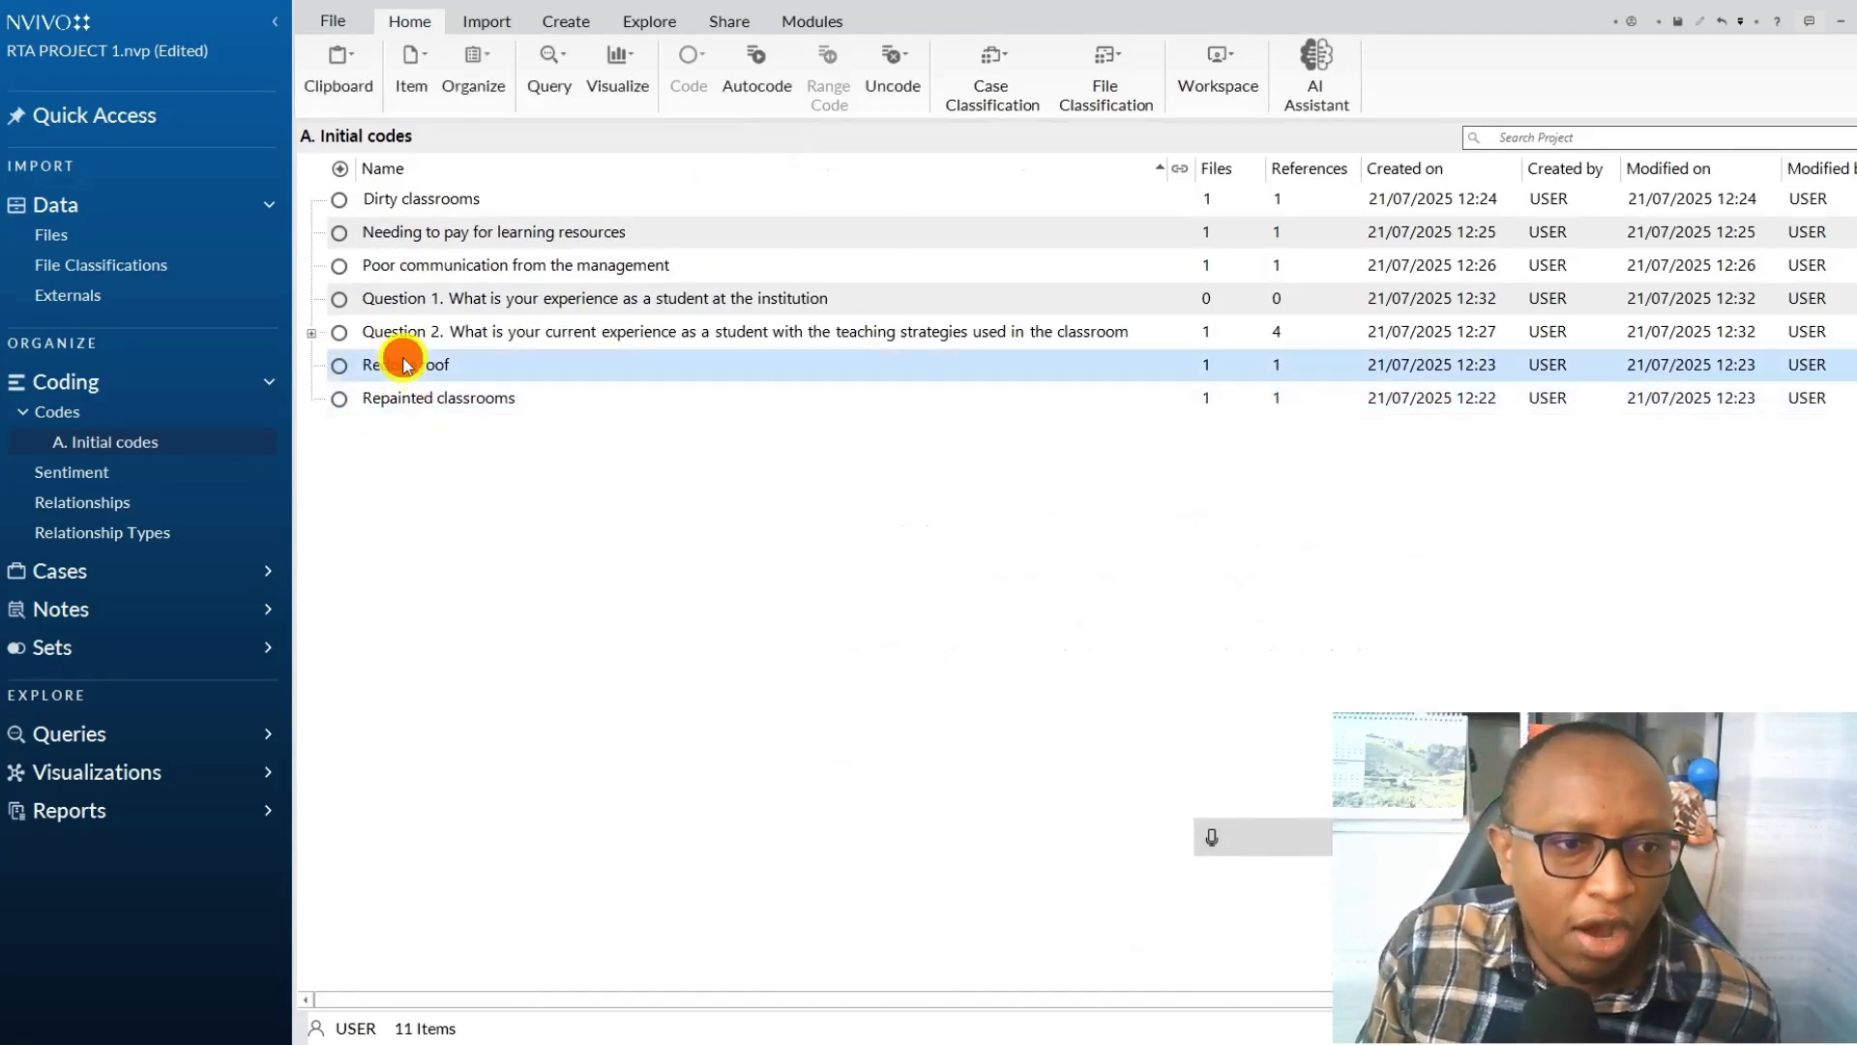
{"action": "left_click", "coordinate": [390, 397], "text": "ctrl"}
{"action": "left_click", "coordinate": [414, 307], "text": "ctrl"}
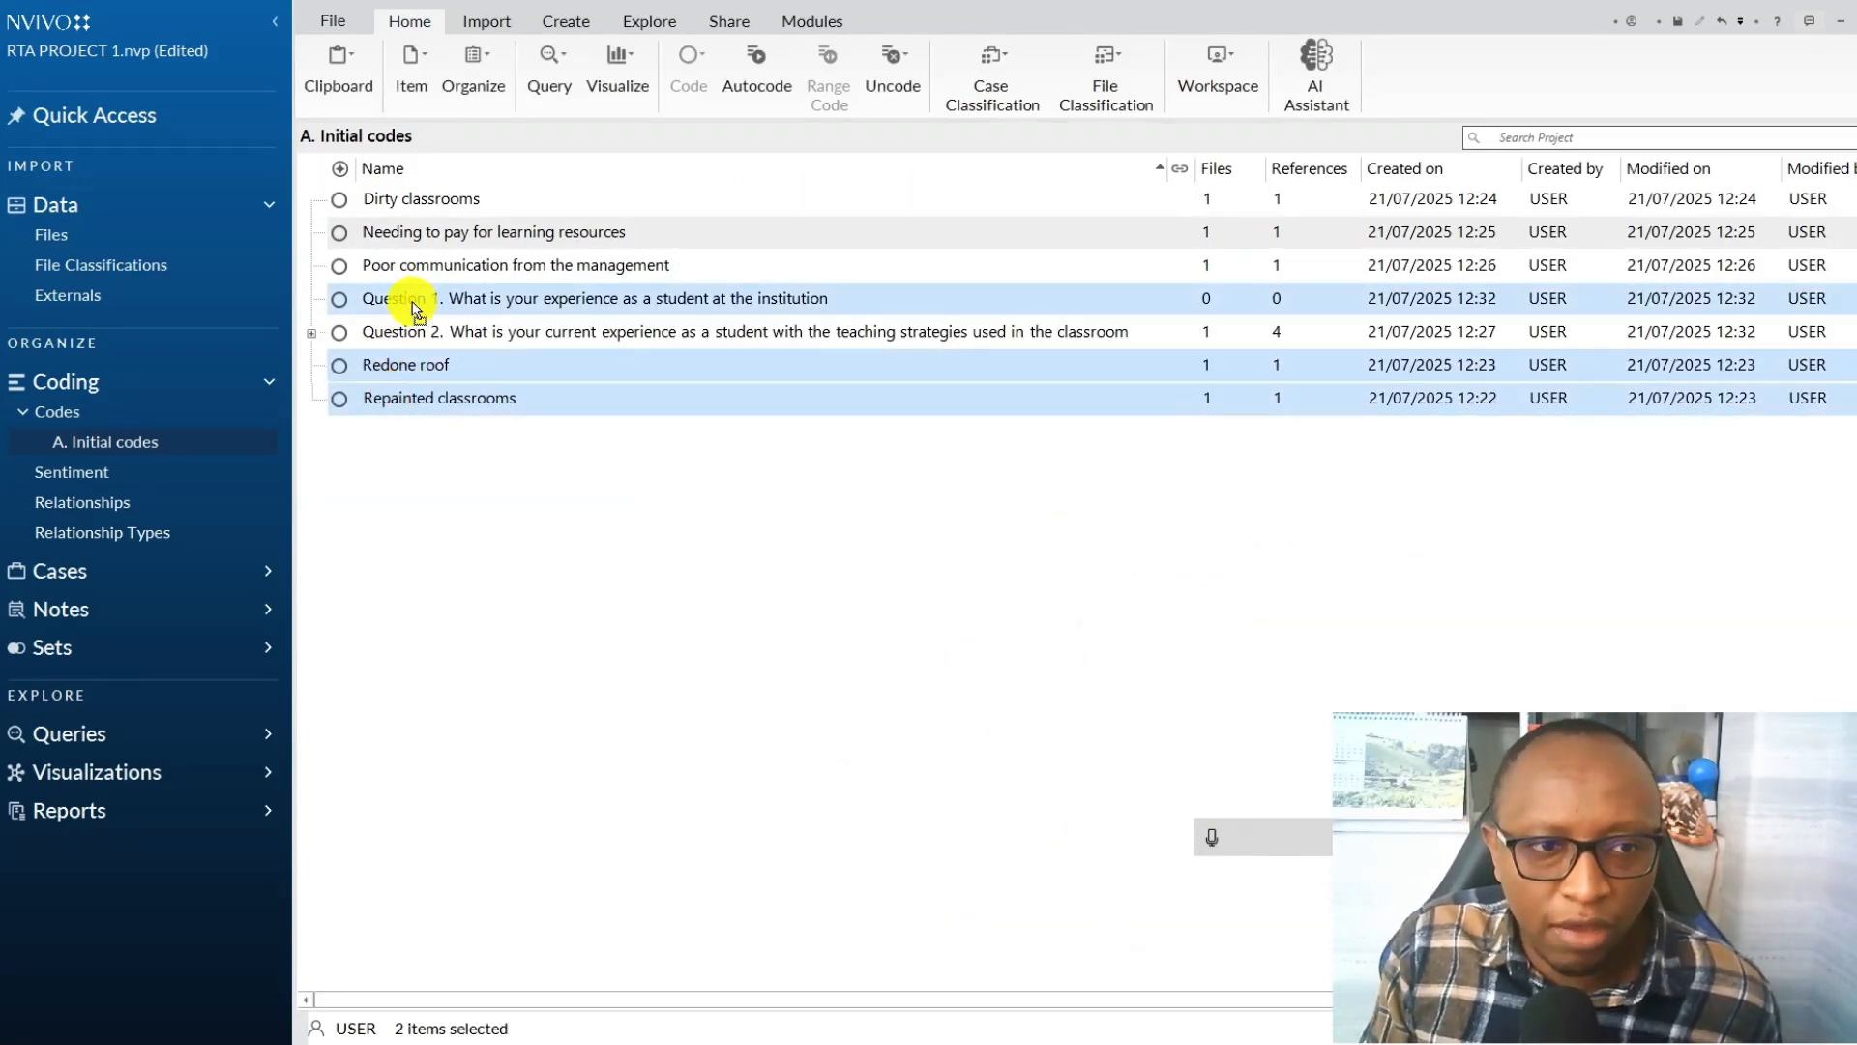
{"action": "left_click_drag", "start_coordinate": [413, 307], "coordinate": [414, 308]}
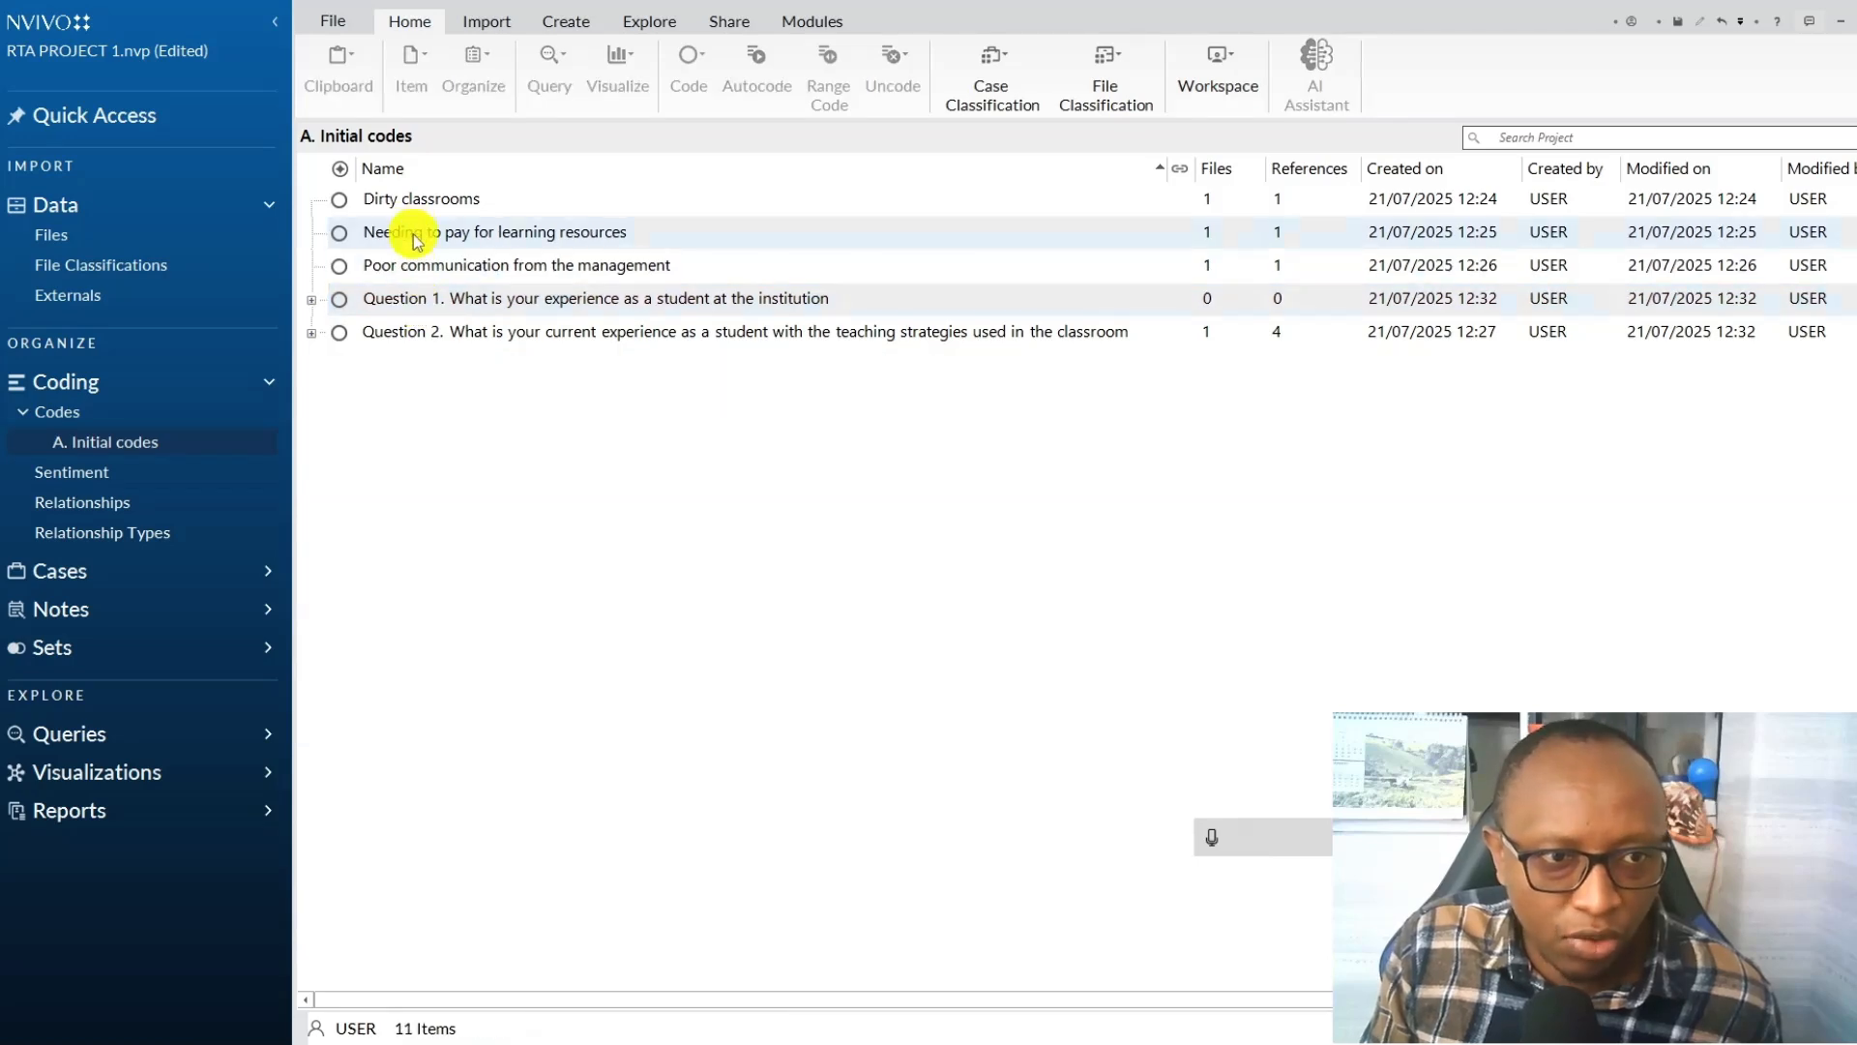
Move the Dirty classrooms, Needing to pay for learning resources and Poor communication from the management codes under the Question 1 code.
{"action": "left_click", "coordinate": [418, 207]}
{"action": "left_click", "coordinate": [418, 232], "text": "ctrl"}
{"action": "left_click", "coordinate": [428, 267], "text": "ctrl"}
{"action": "left_click_drag", "start_coordinate": [375, 229], "coordinate": [478, 303]}
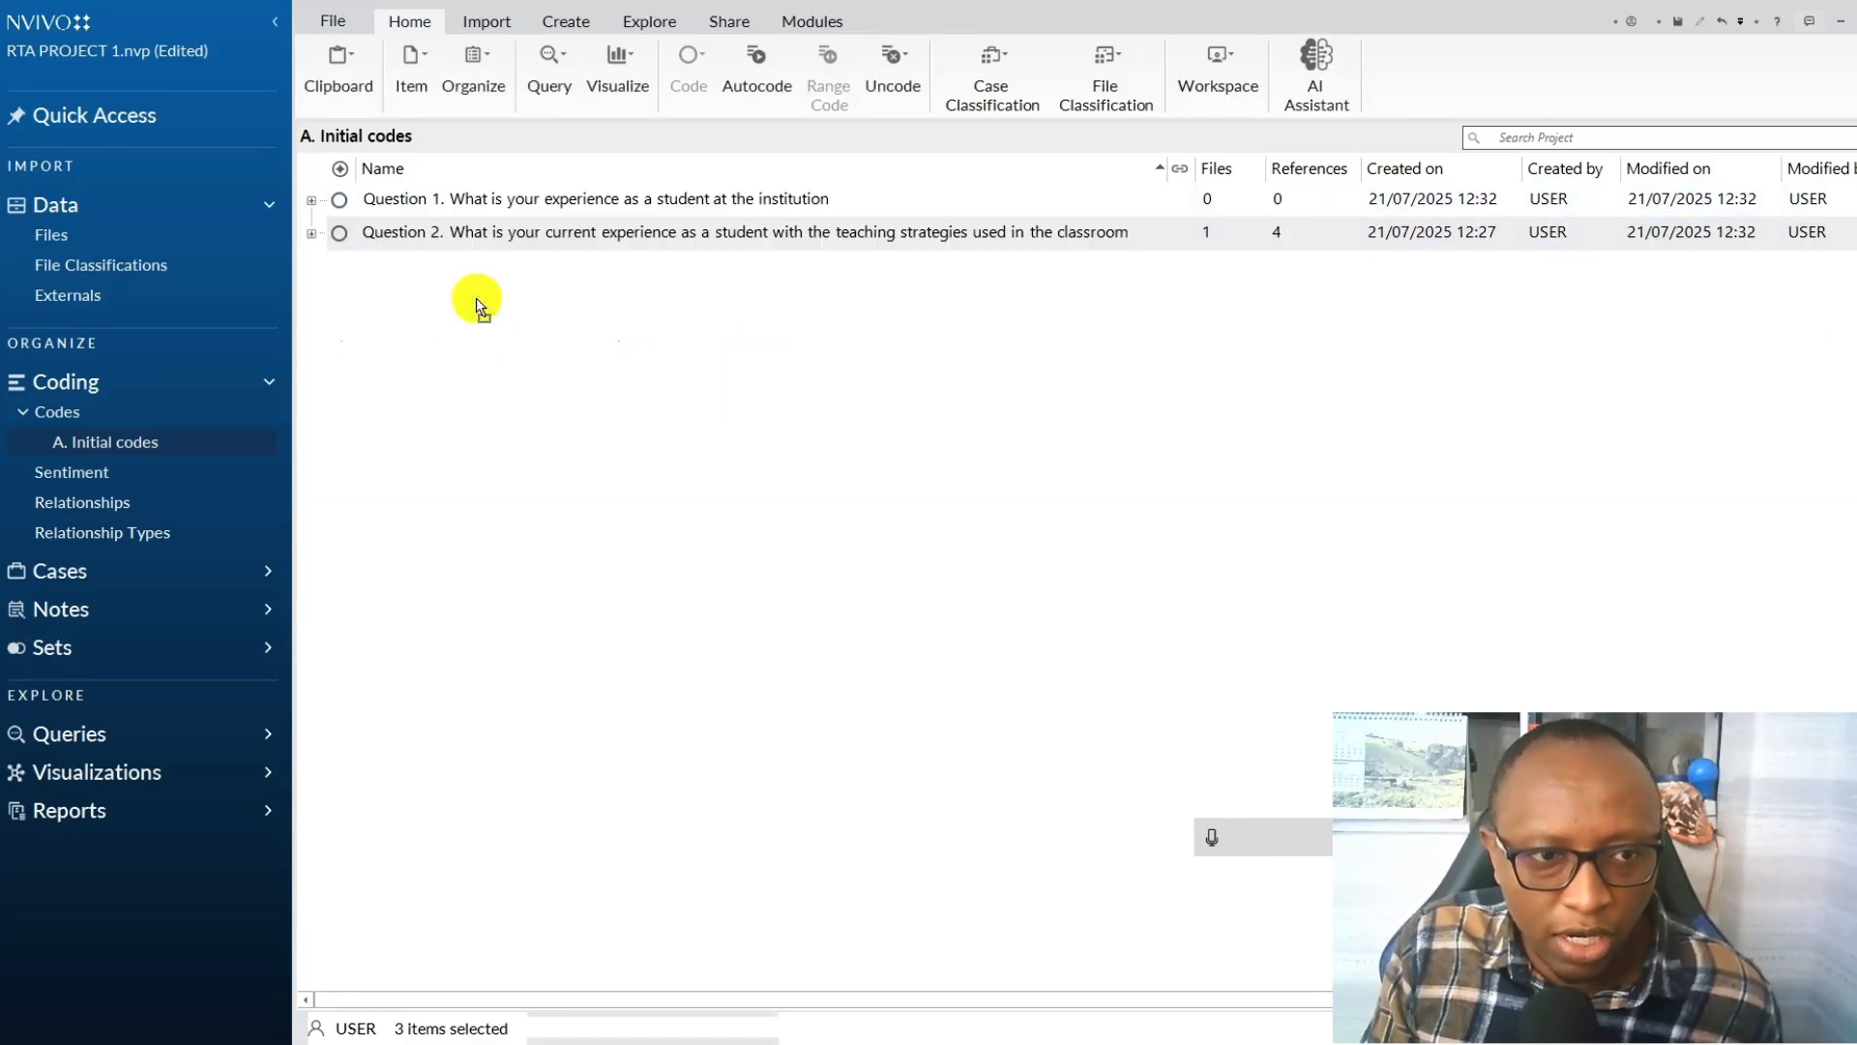
Expand the Question 1 code and turn on aggregate coding from its children.
{"action": "left_click", "coordinate": [310, 200]}
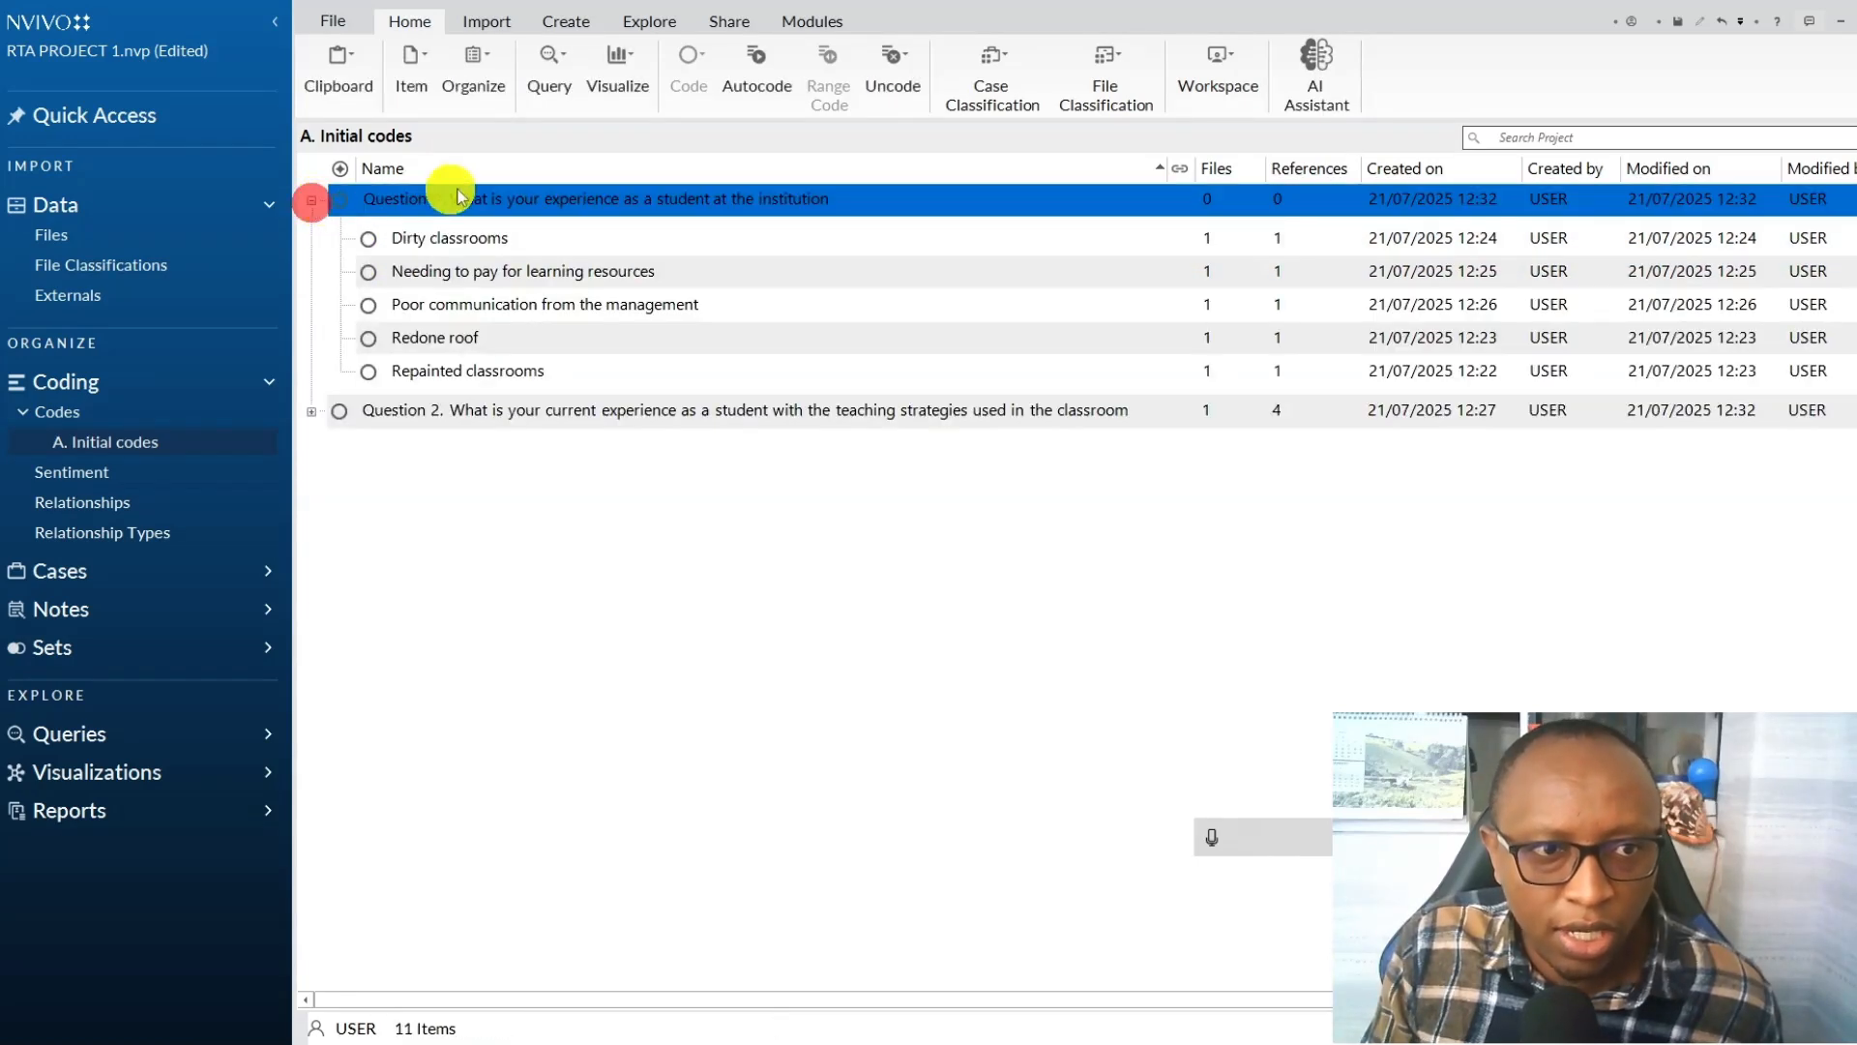
{"action": "right_click", "coordinate": [600, 190]}
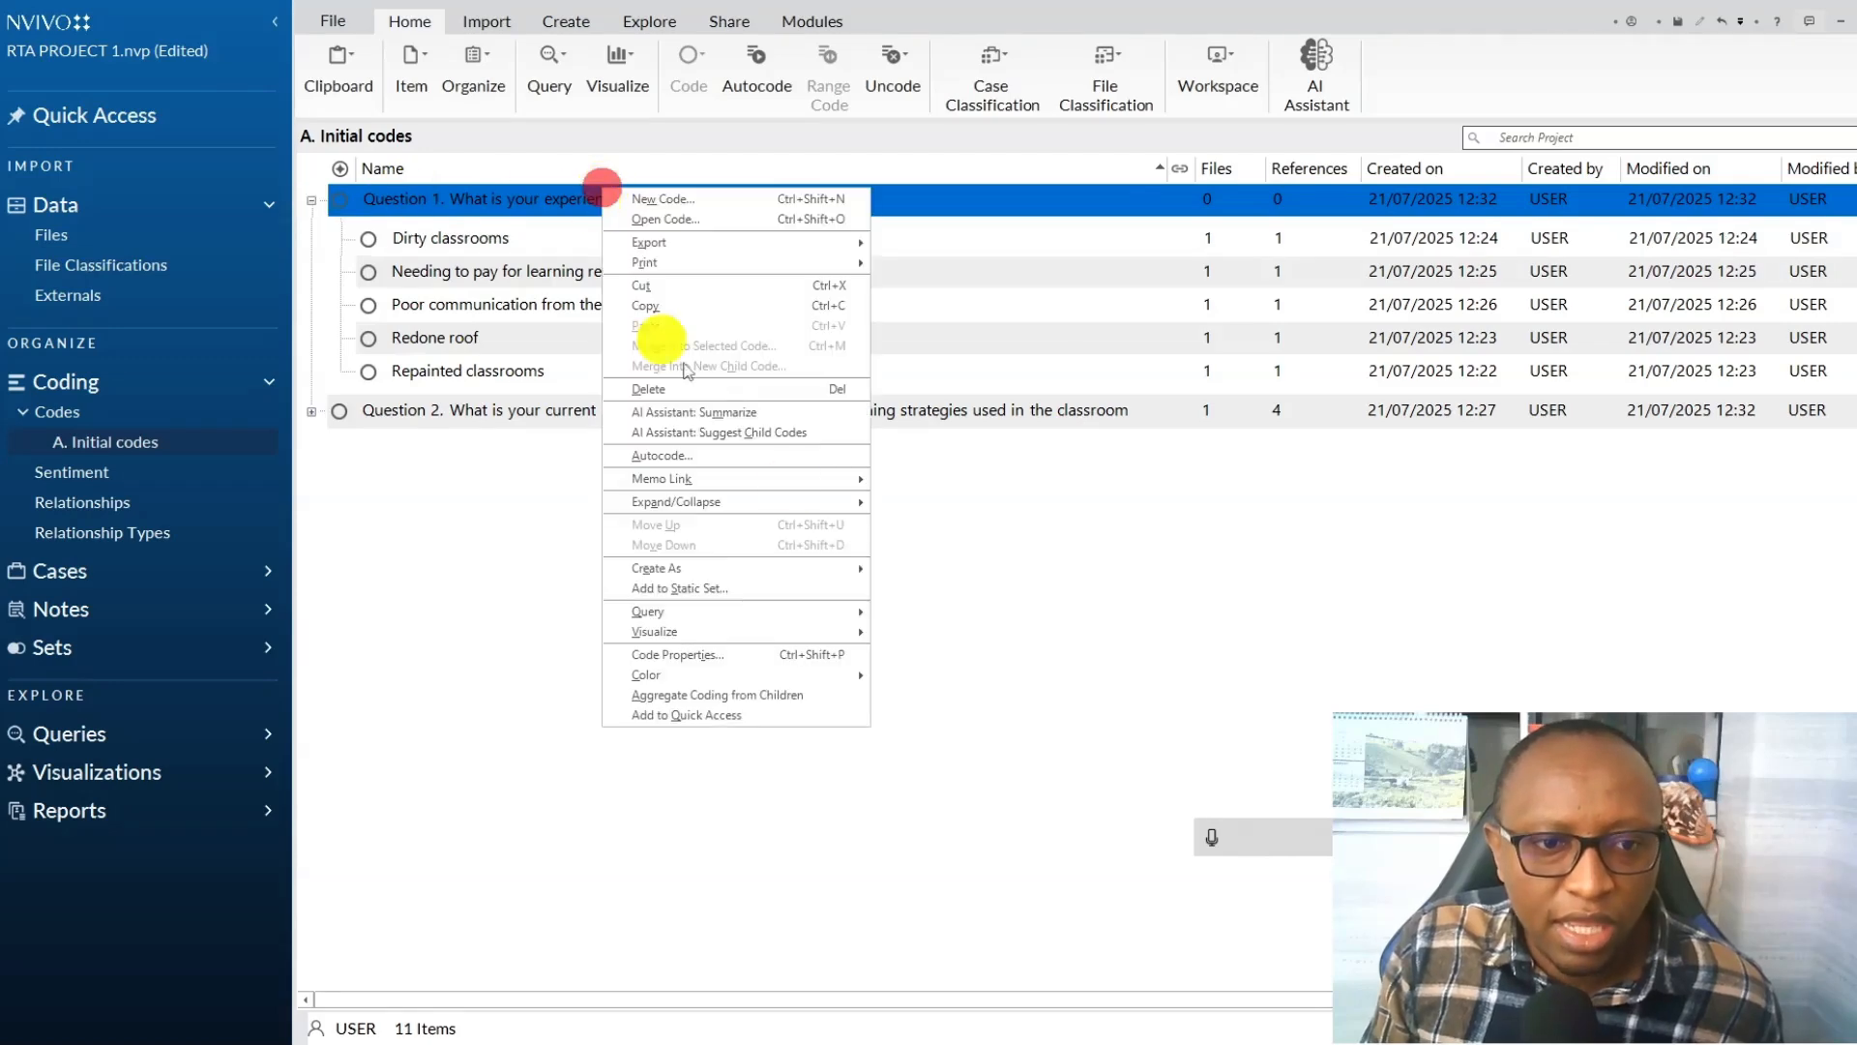
{"action": "left_click", "coordinate": [693, 656]}
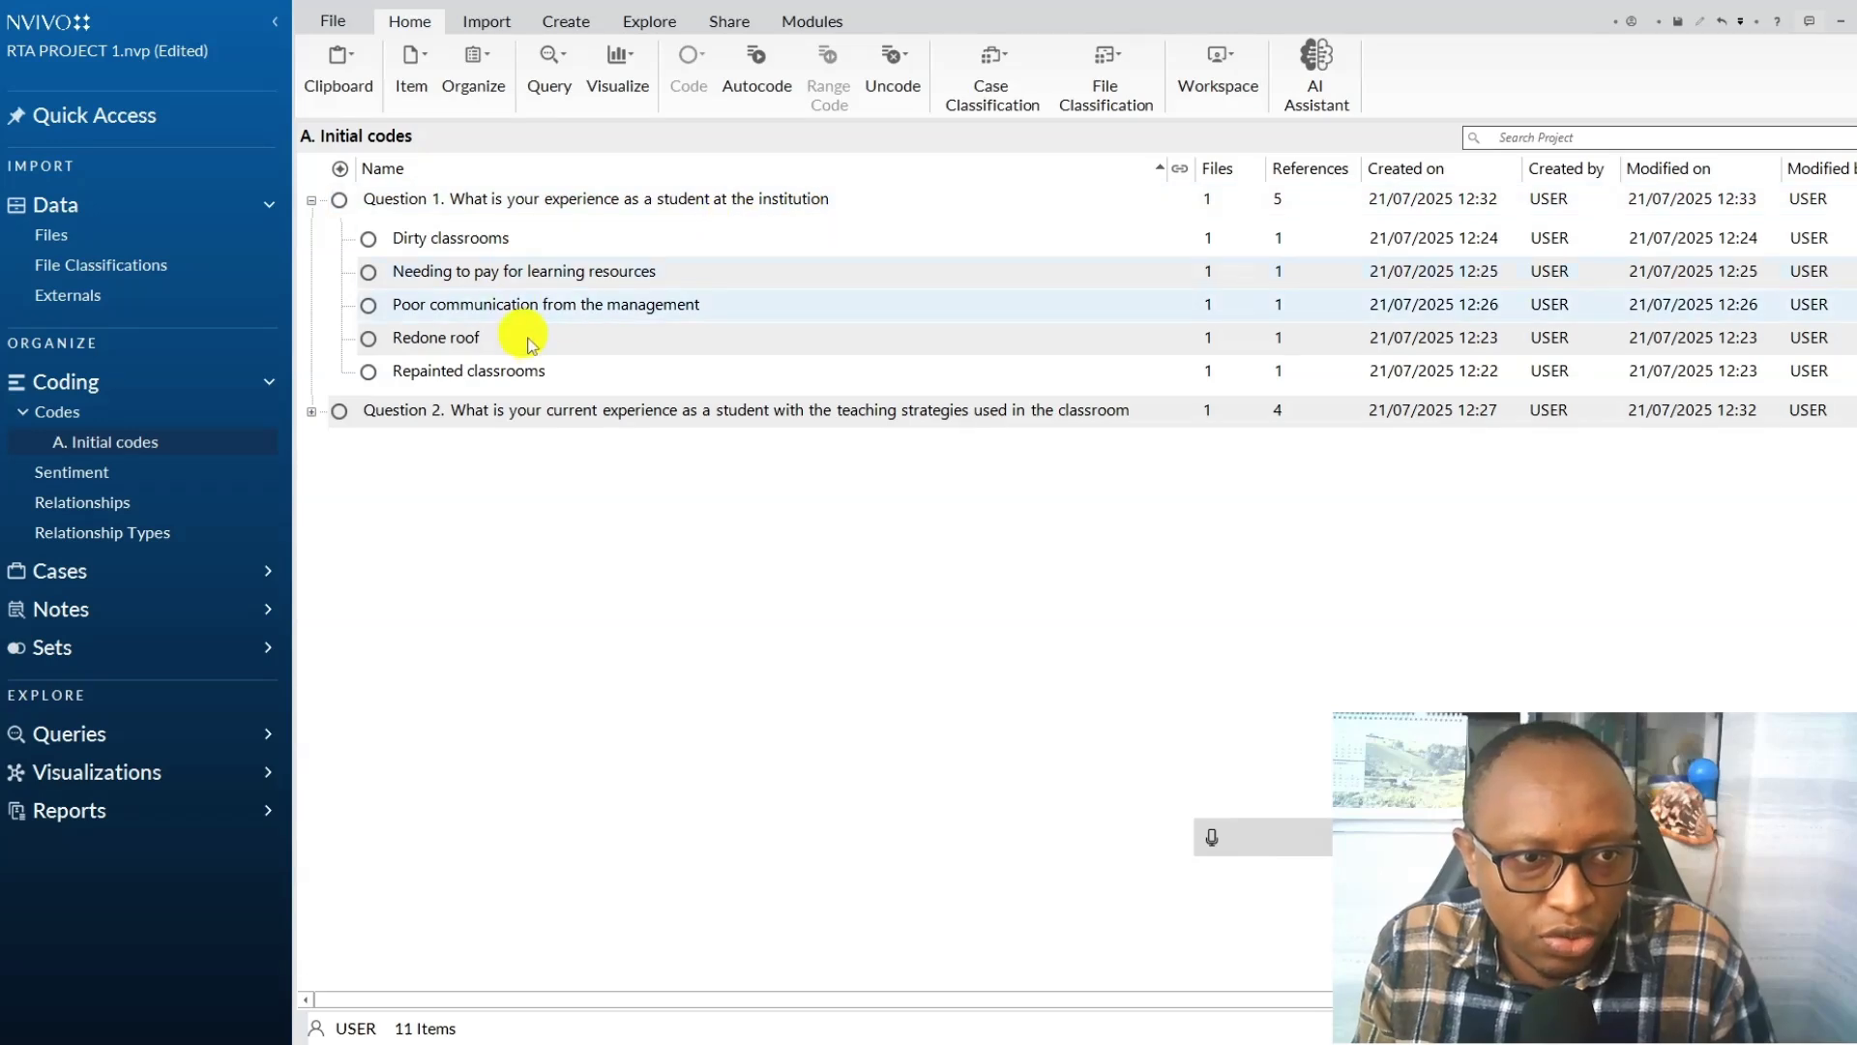
Review the child codes under the Question 1 and Question 2 codes, and collapse both parent codes.
{"action": "left_click", "coordinate": [311, 200]}
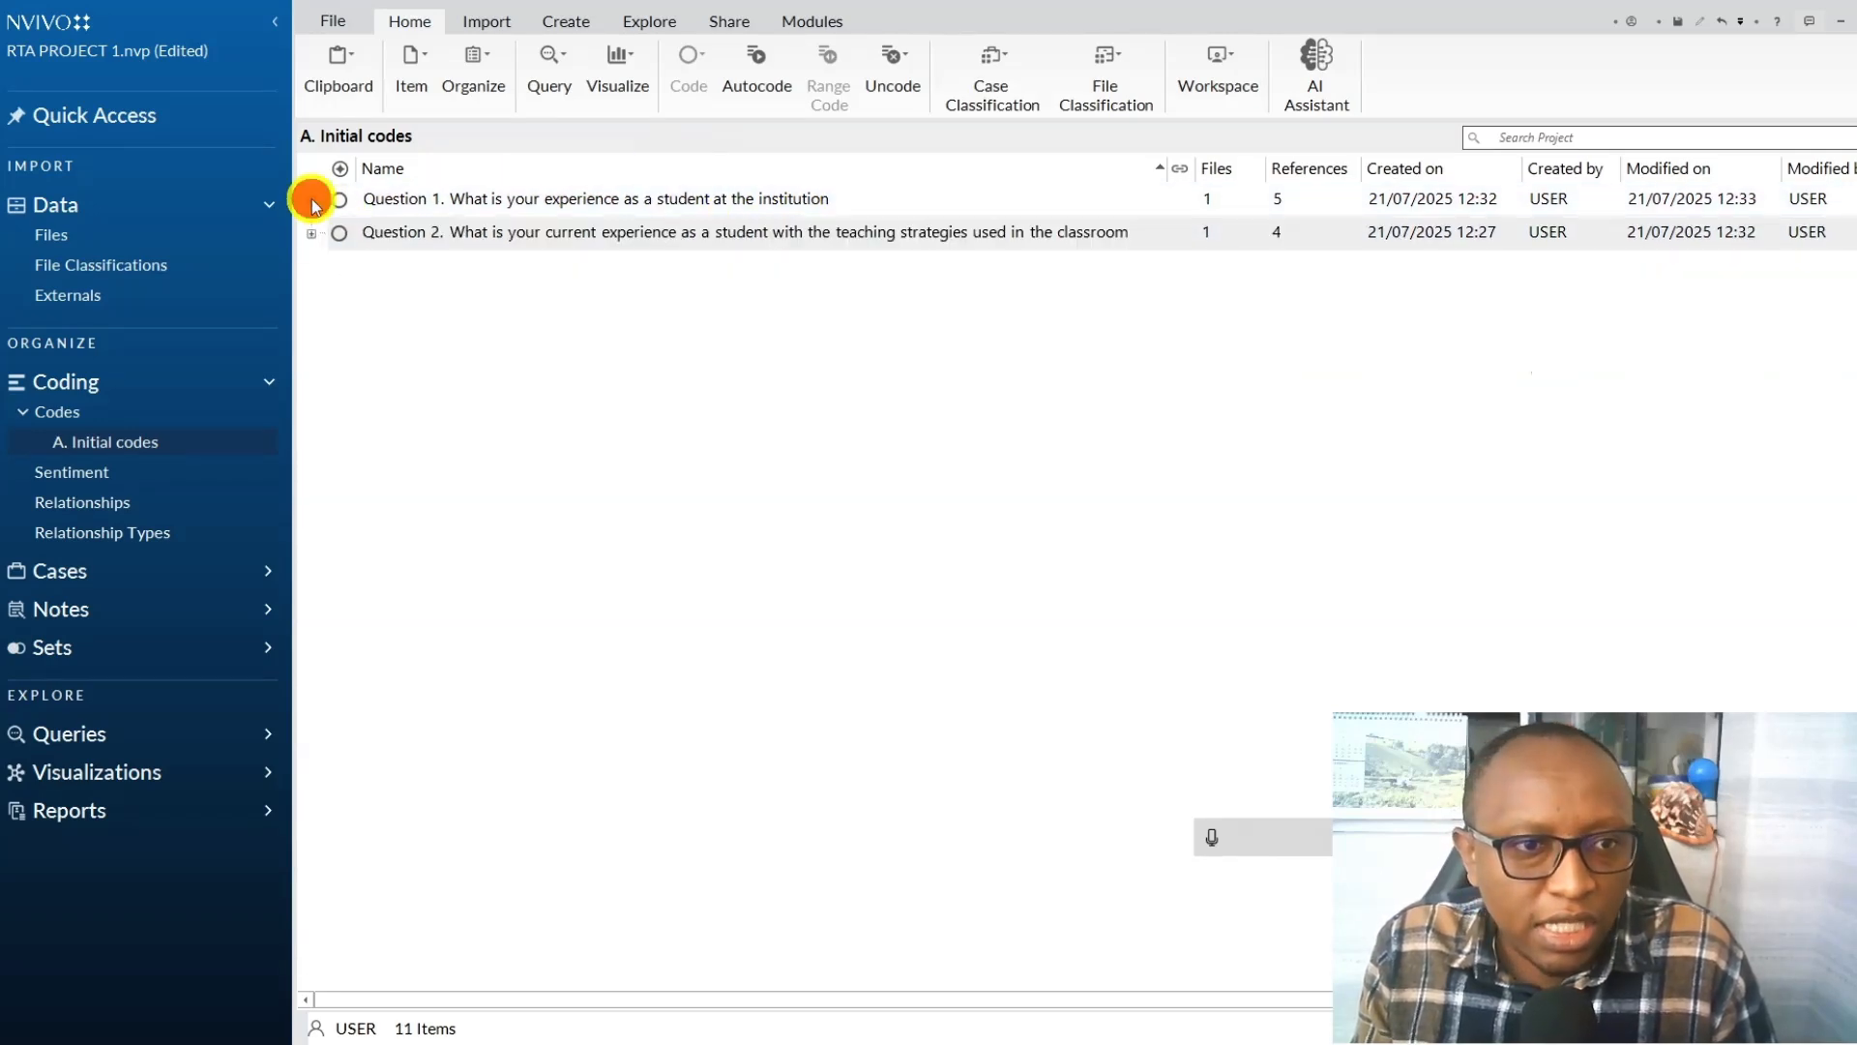
{"action": "left_click", "coordinate": [312, 200]}
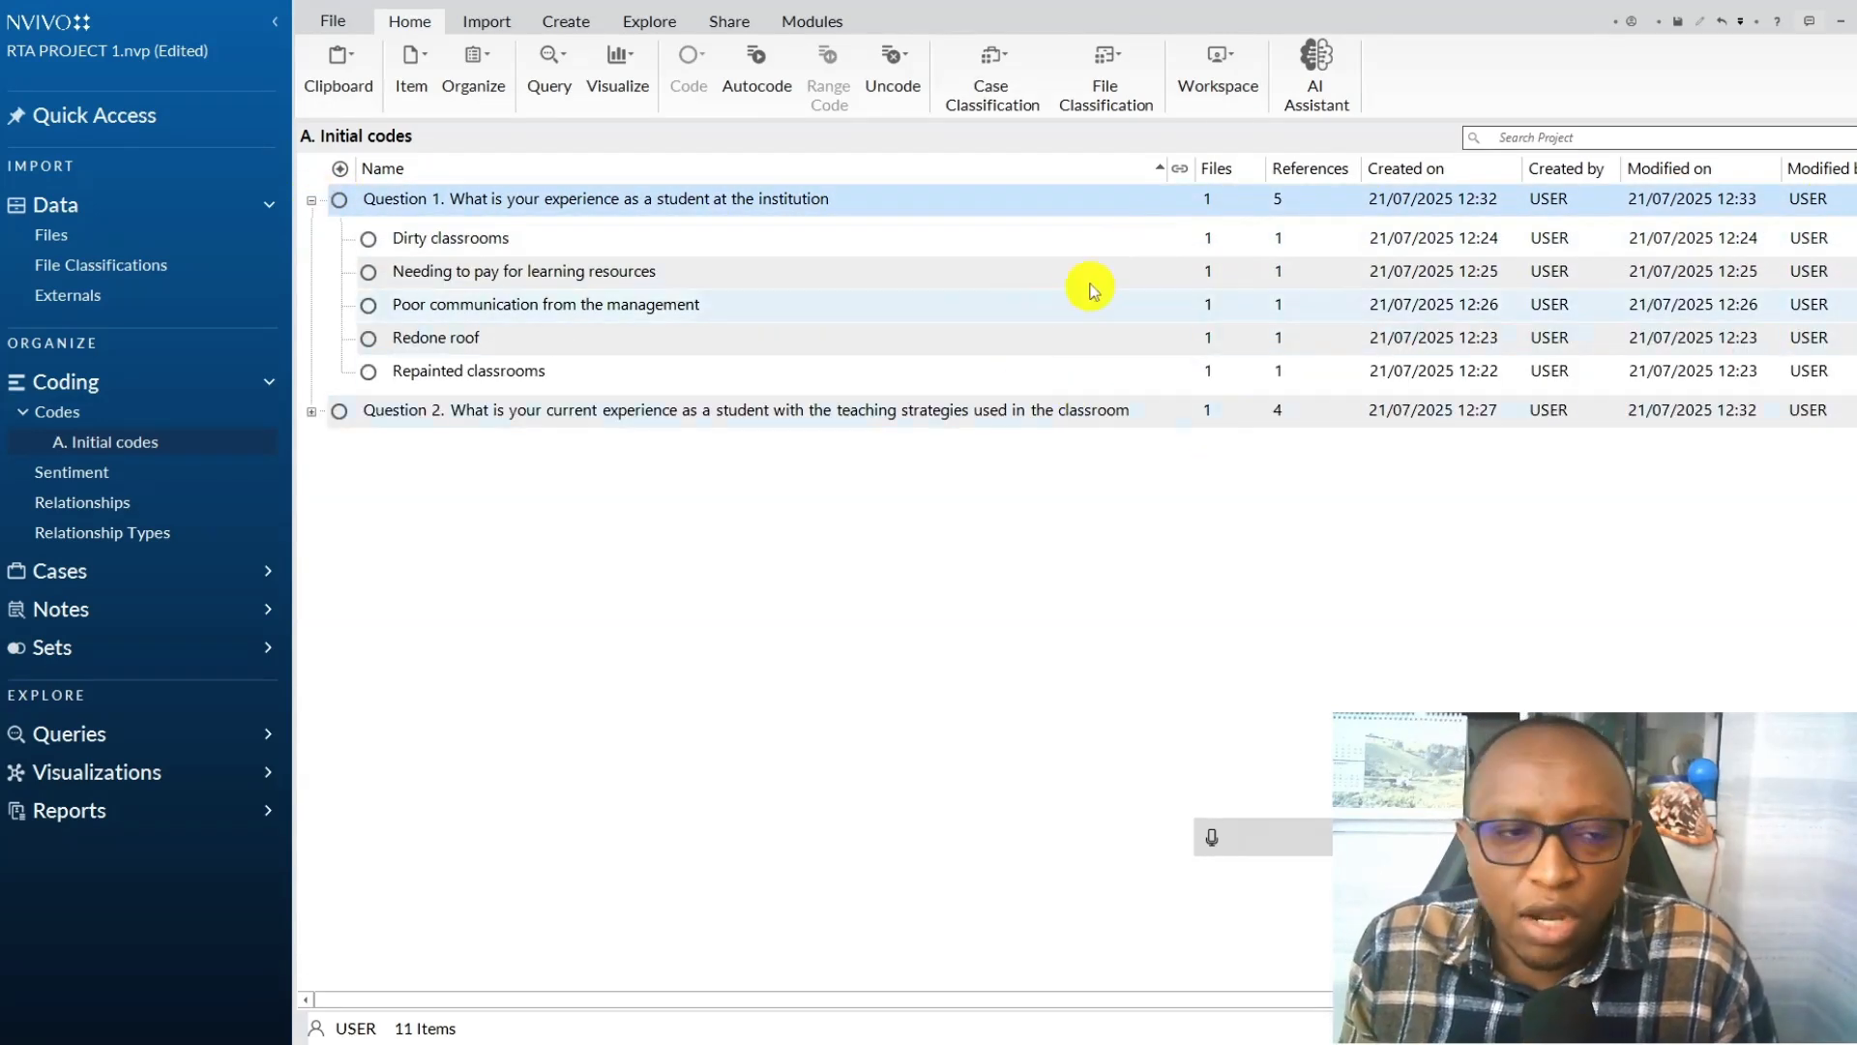
{"action": "left_click", "coordinate": [311, 412]}
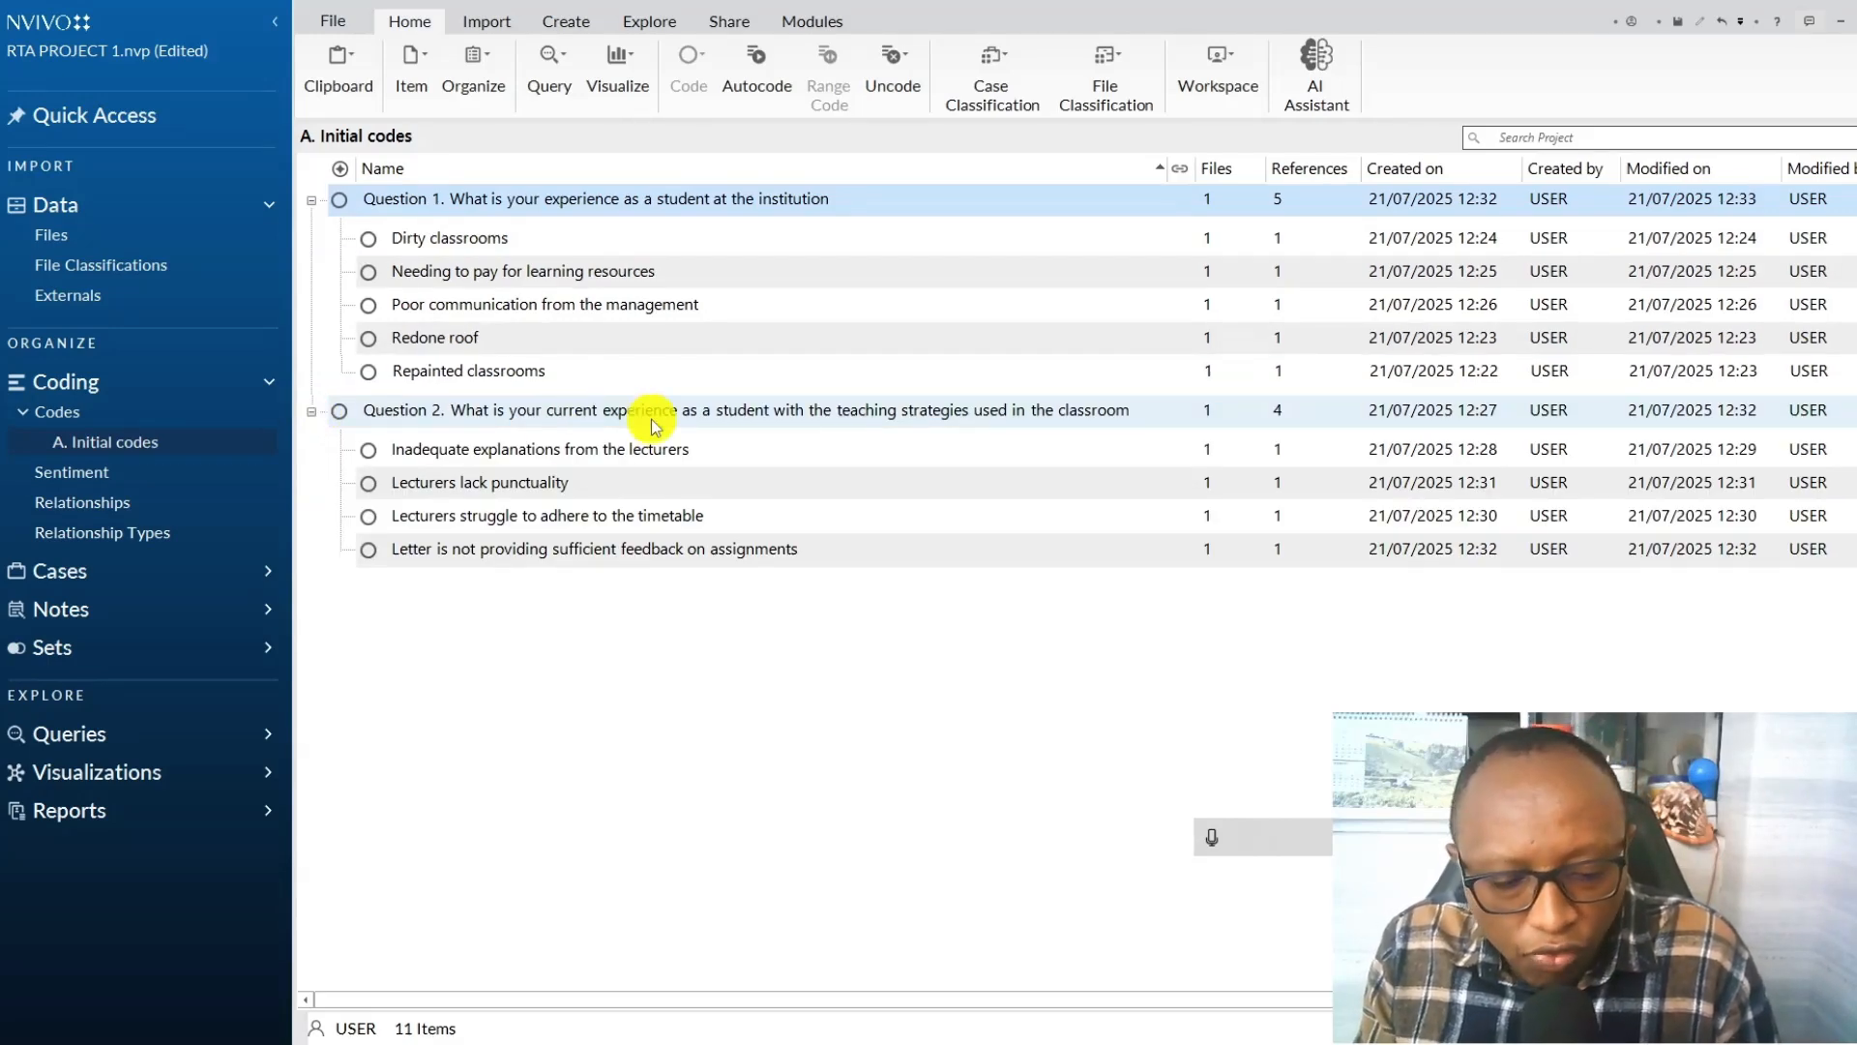
{"action": "left_click", "coordinate": [311, 202]}
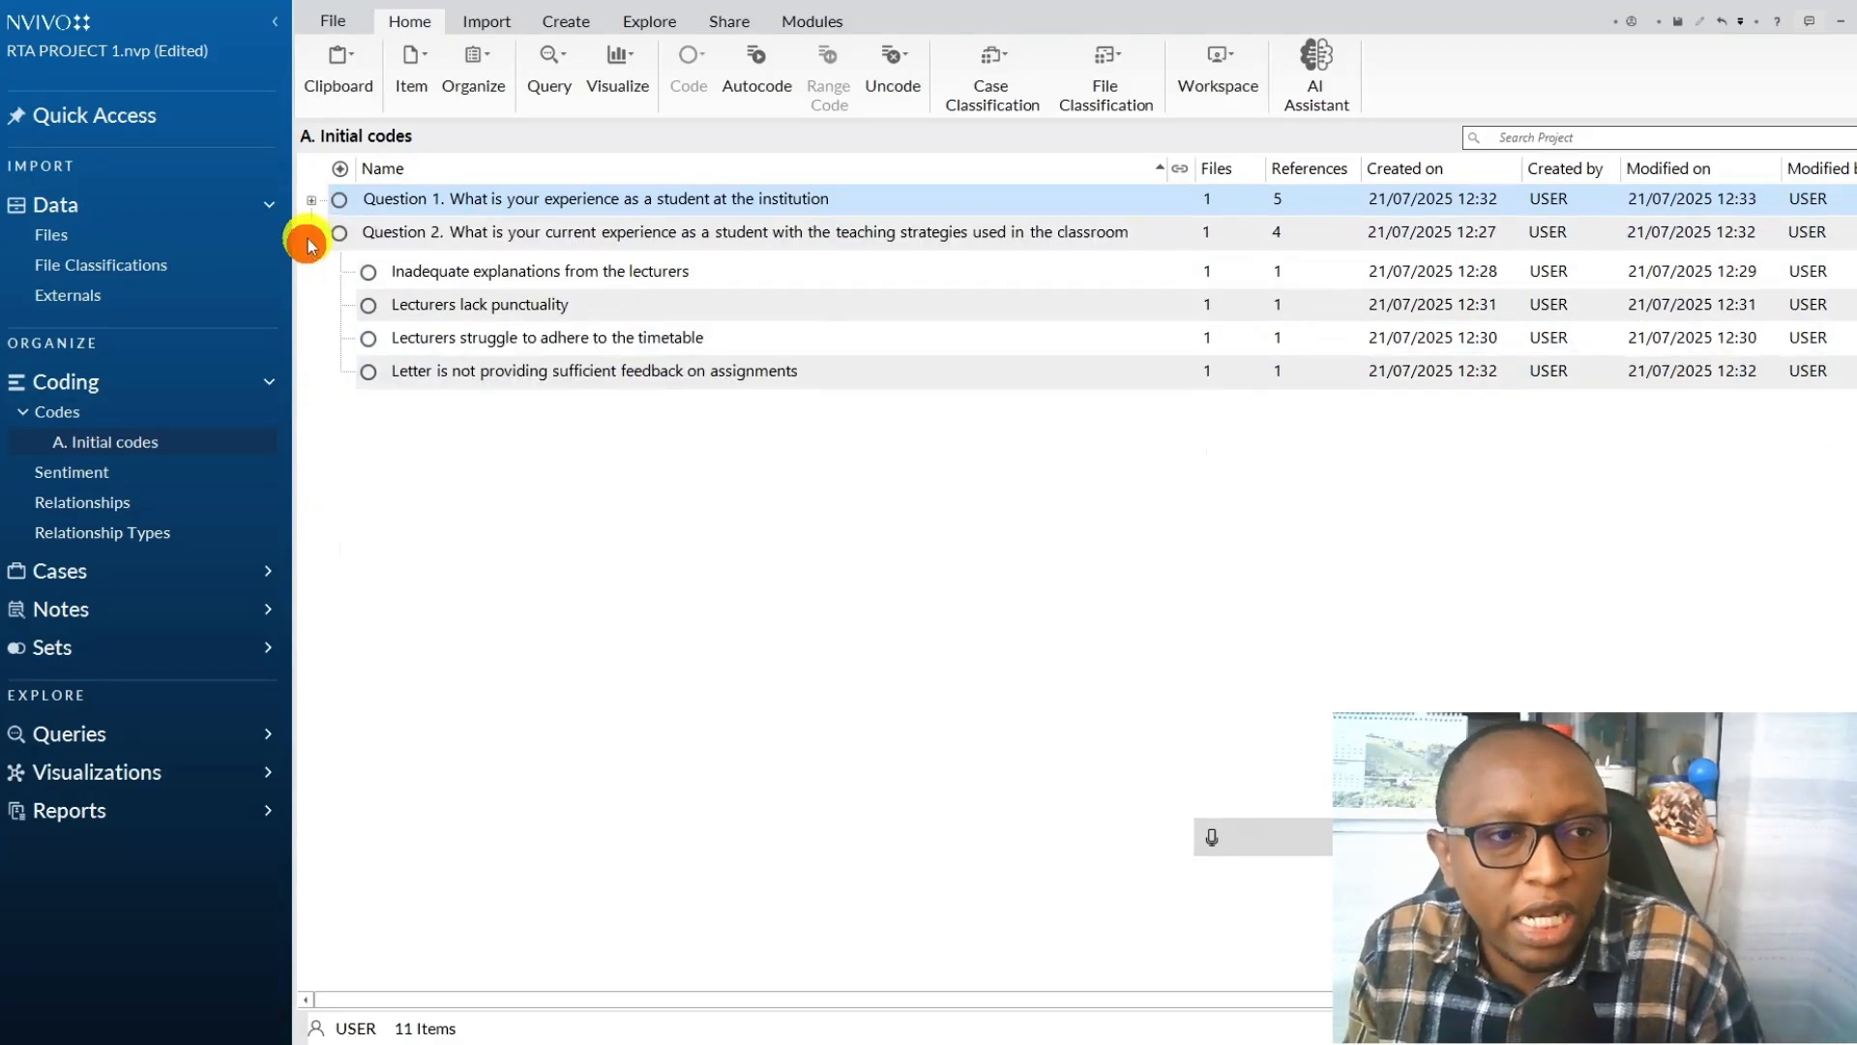
{"action": "left_click", "coordinate": [308, 239]}
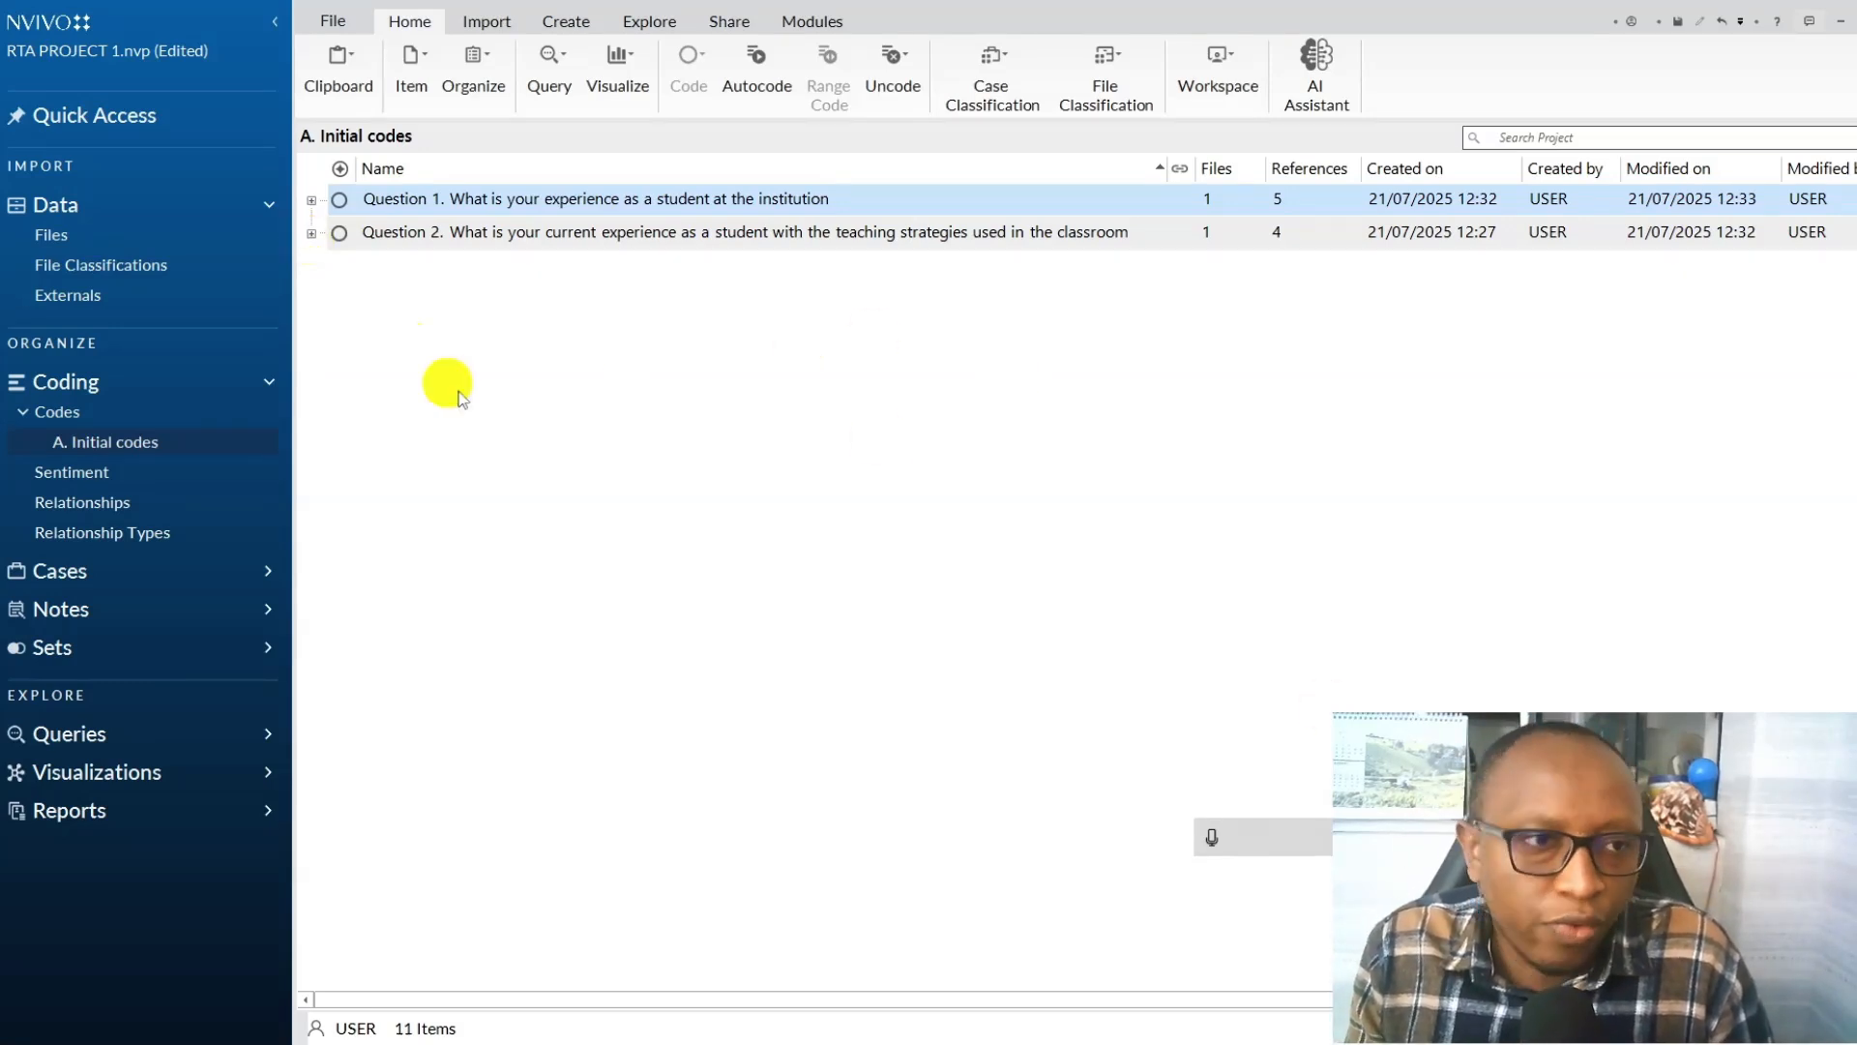
Open the Student 2 file alongside the A. Initial codes list and expand the Question 1 code's children.
{"action": "left_click", "coordinate": [58, 242]}
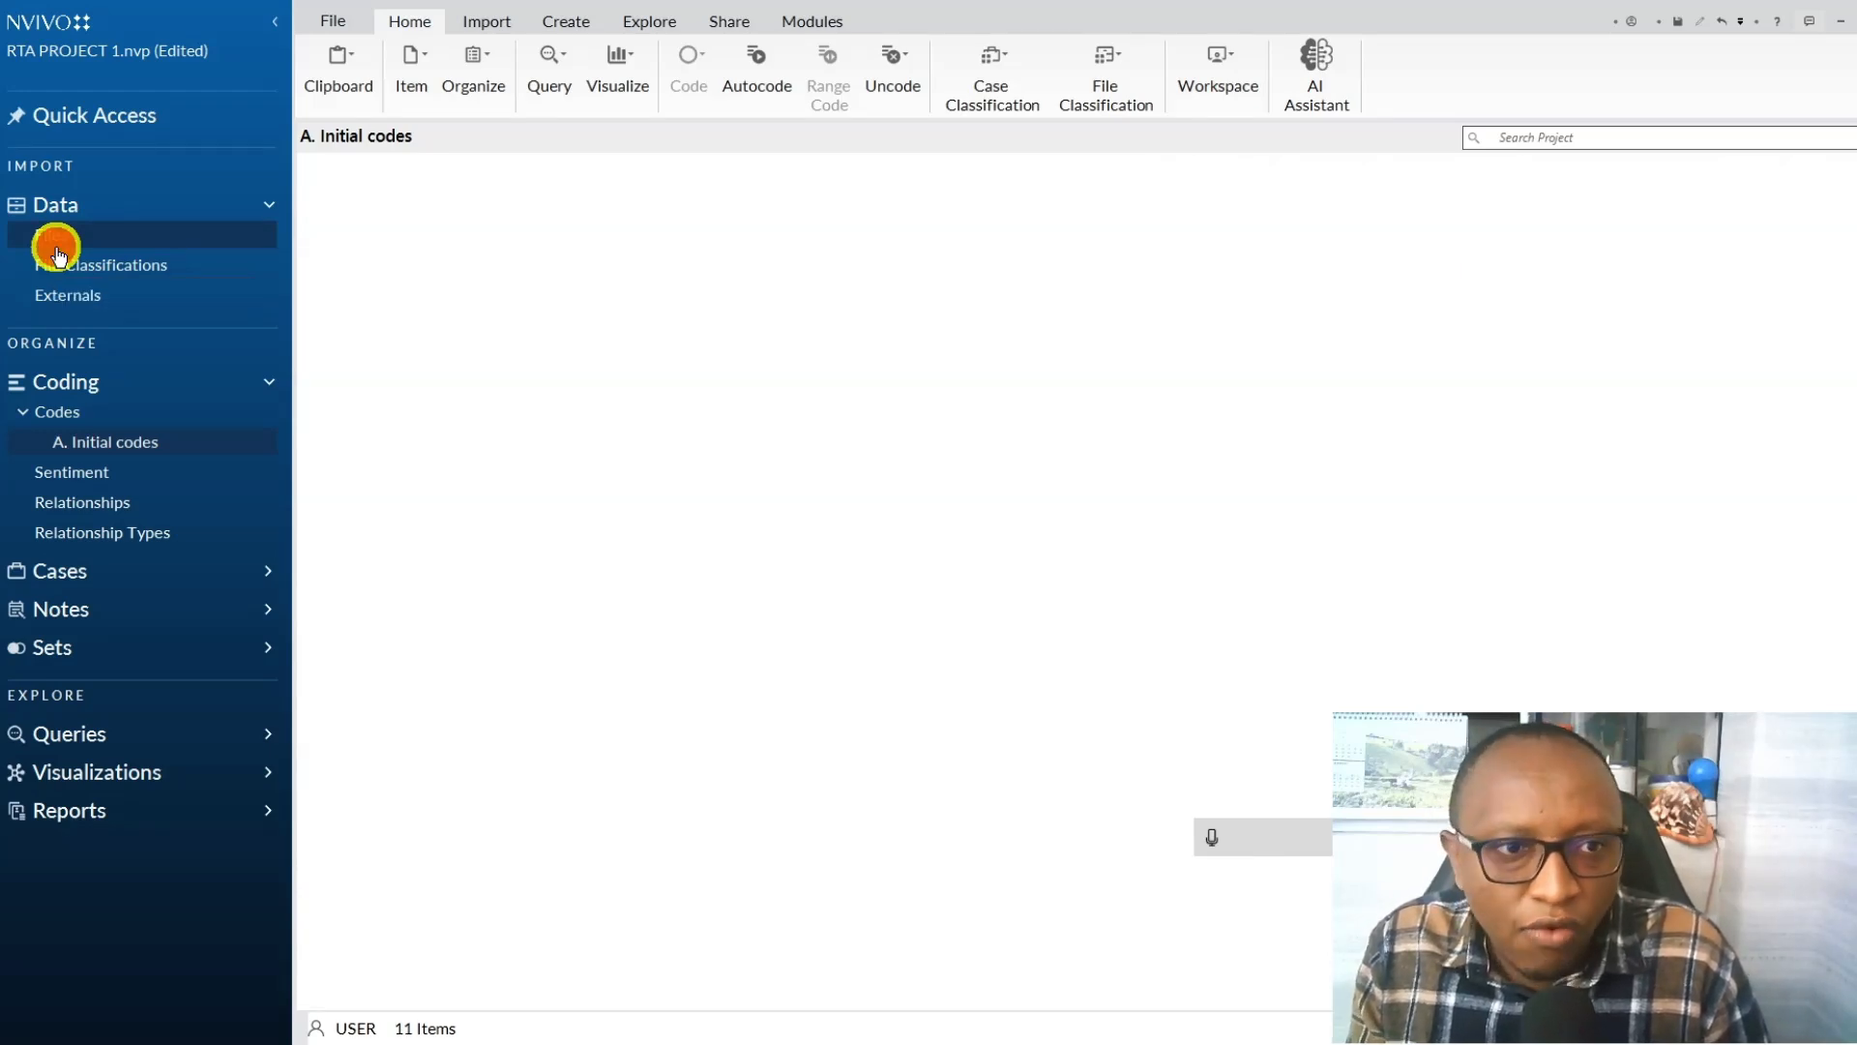
{"action": "left_click", "coordinate": [472, 234]}
{"action": "double_click", "coordinate": [474, 234]}
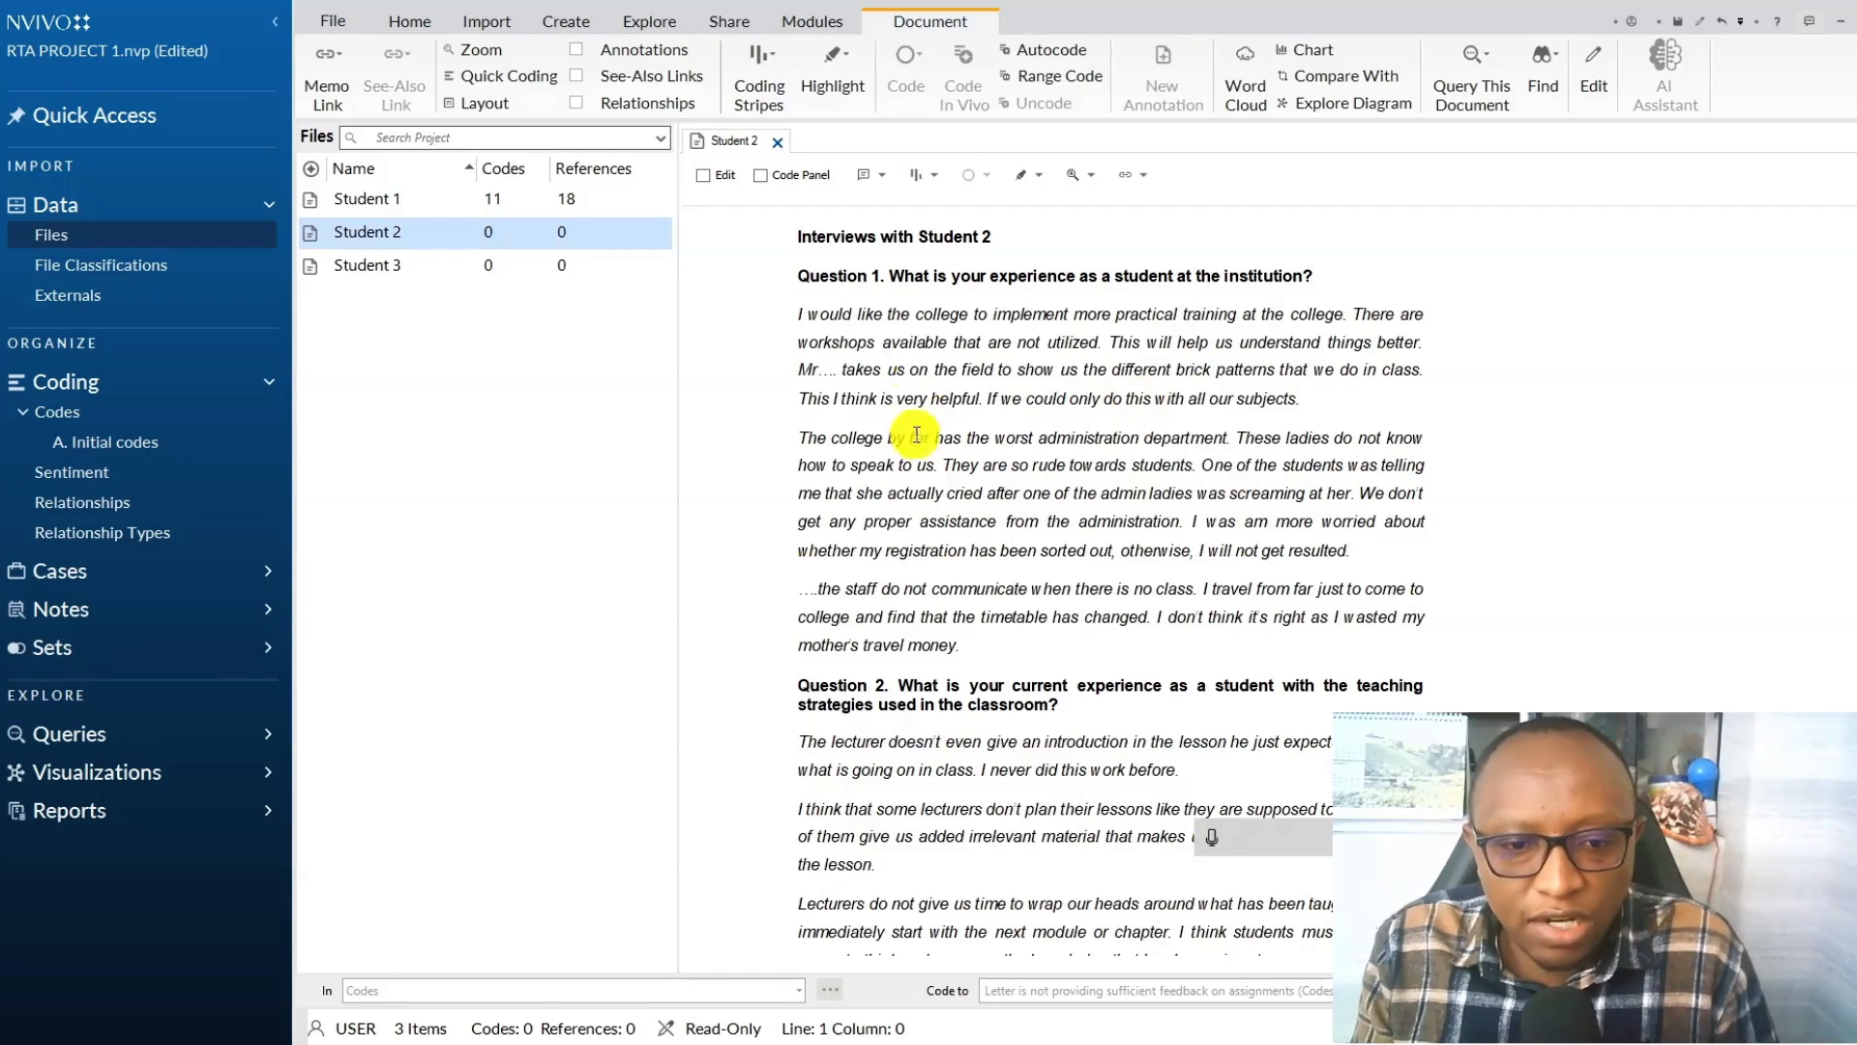
{"action": "scroll", "coordinate": [920, 416], "scroll_direction": "down", "scroll_amount": 5}
{"action": "scroll", "coordinate": [929, 464], "scroll_direction": "up", "scroll_amount": 4}
{"action": "scroll", "coordinate": [920, 433], "scroll_direction": "up", "scroll_amount": 1}
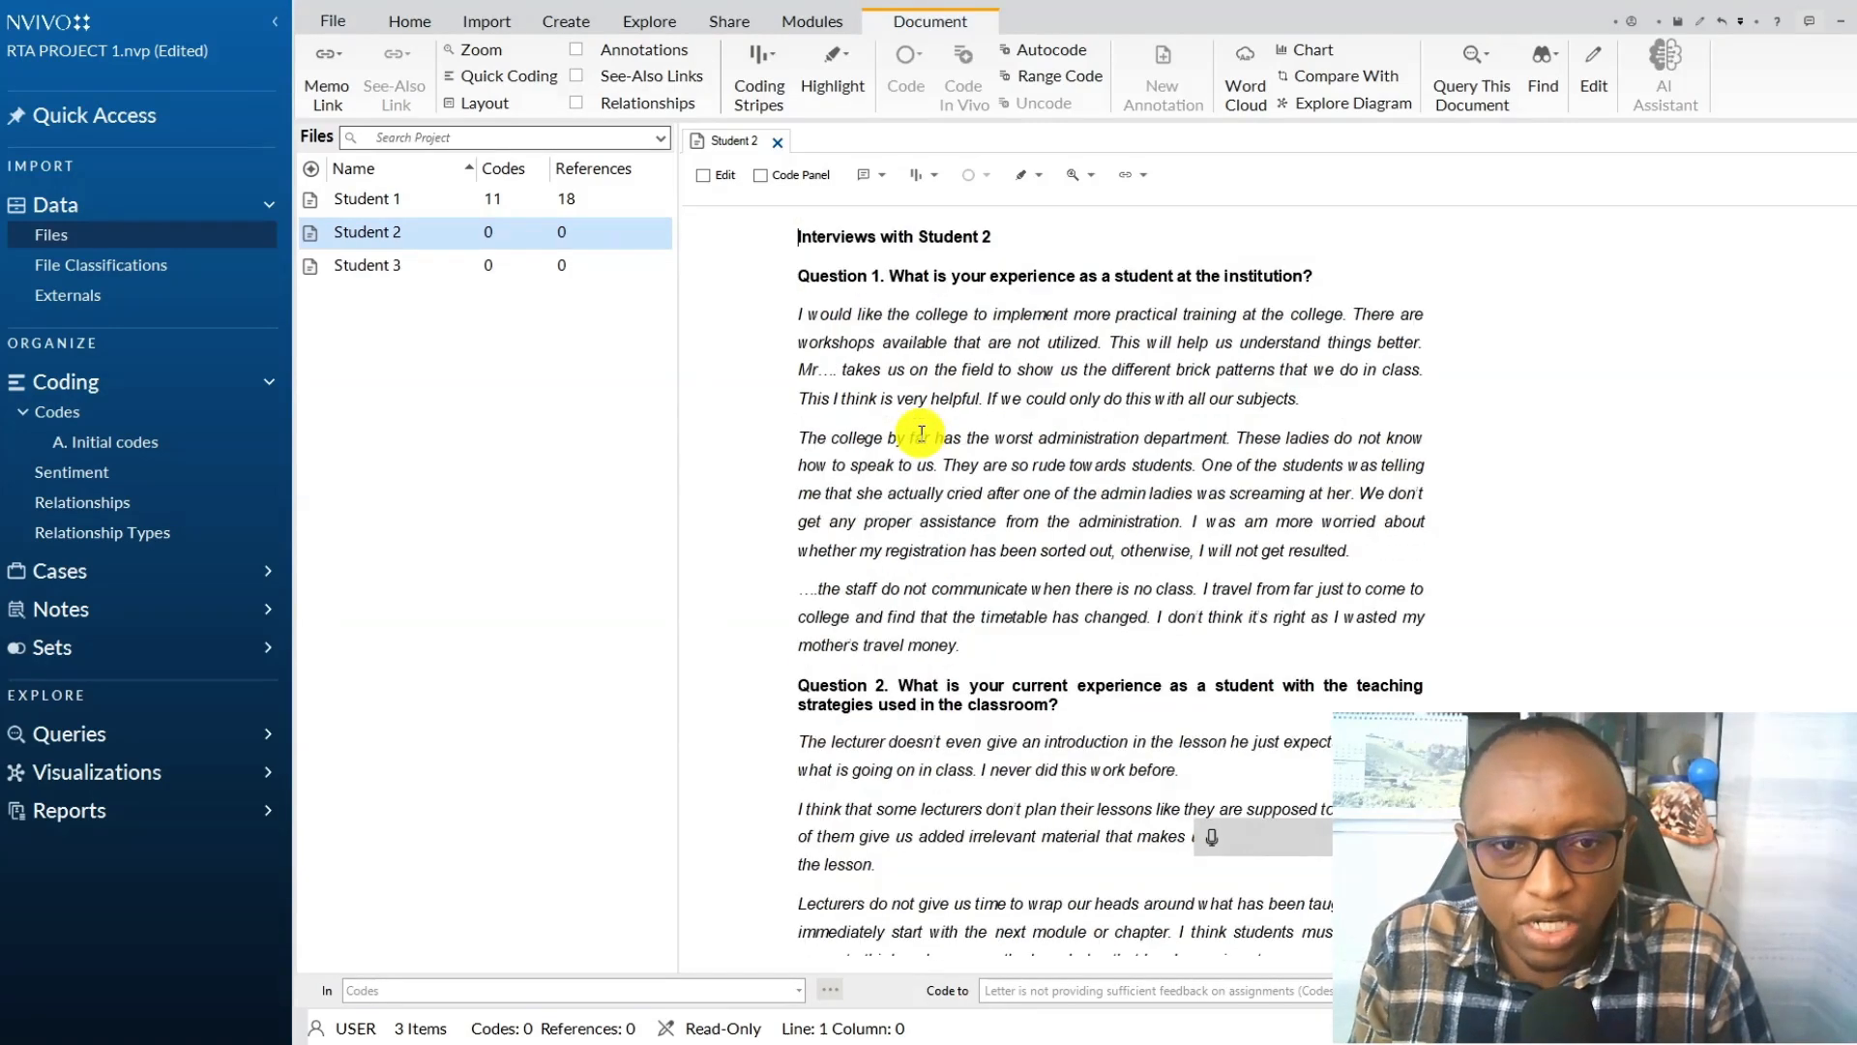
{"action": "left_click", "coordinate": [105, 447]}
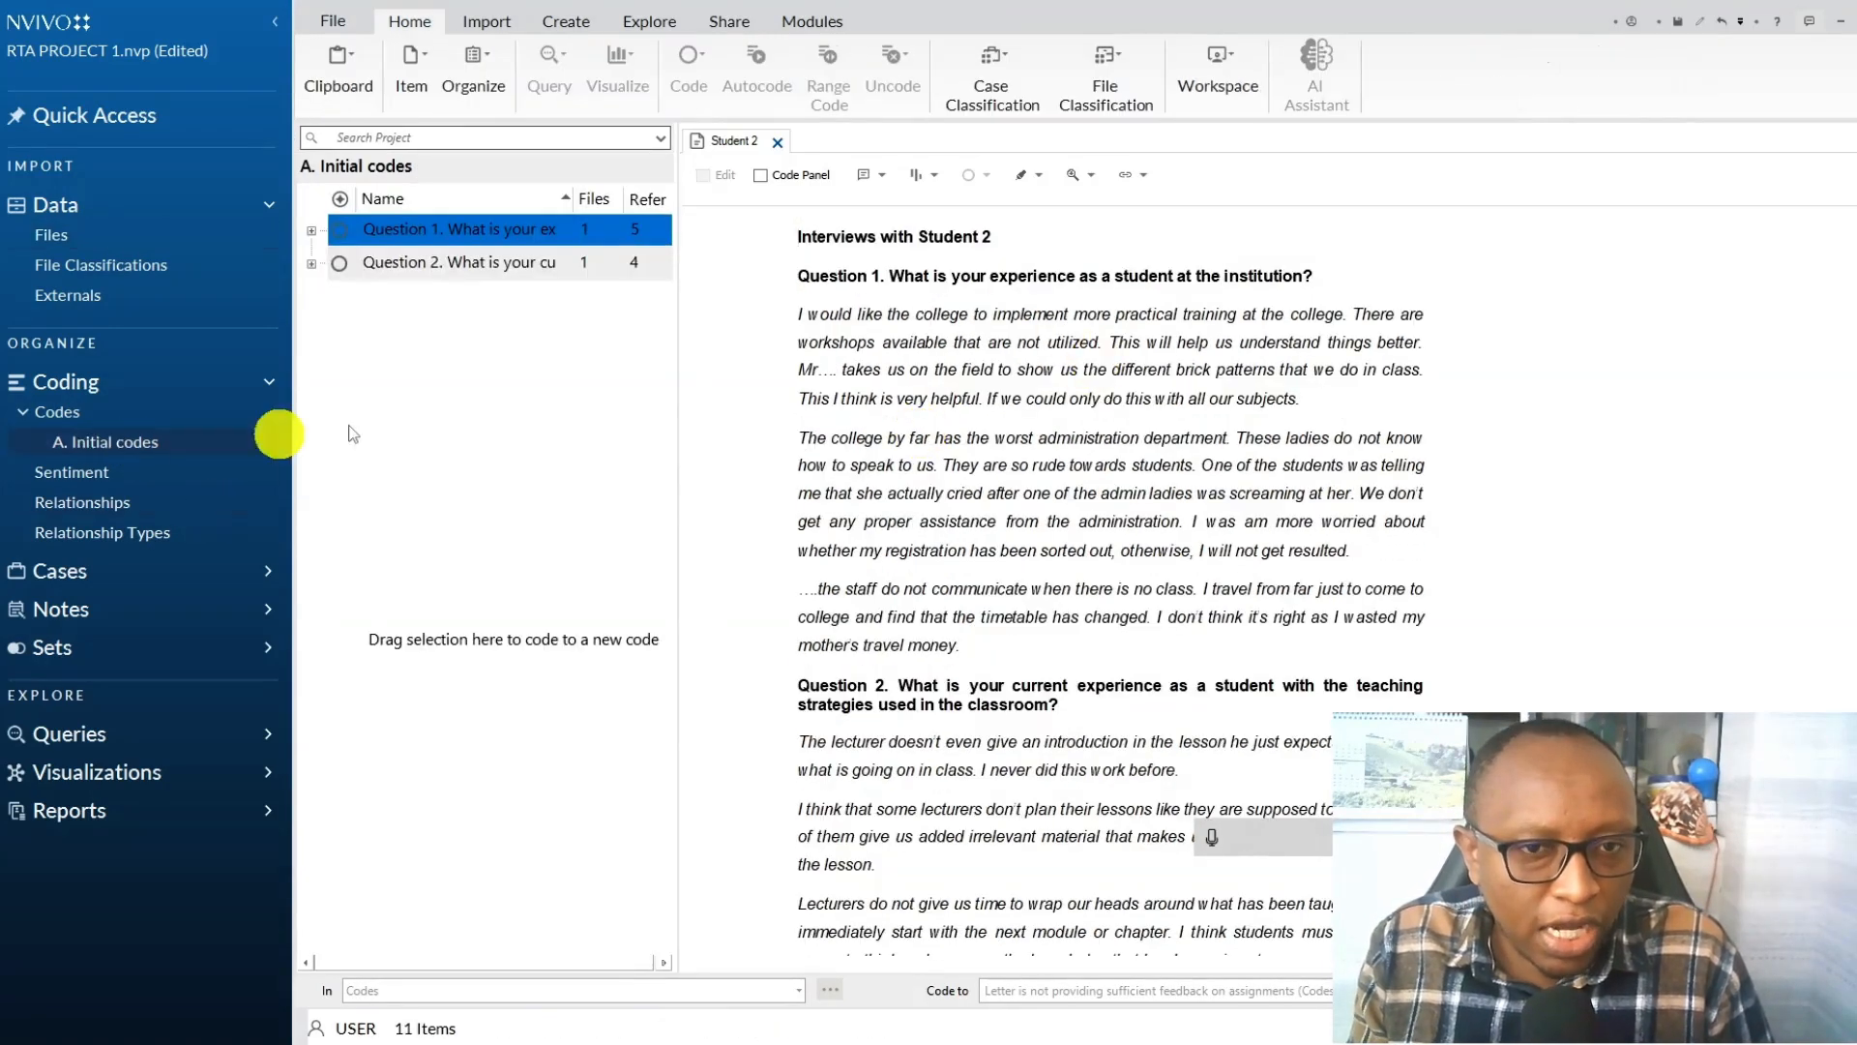
{"action": "left_click", "coordinate": [312, 231]}
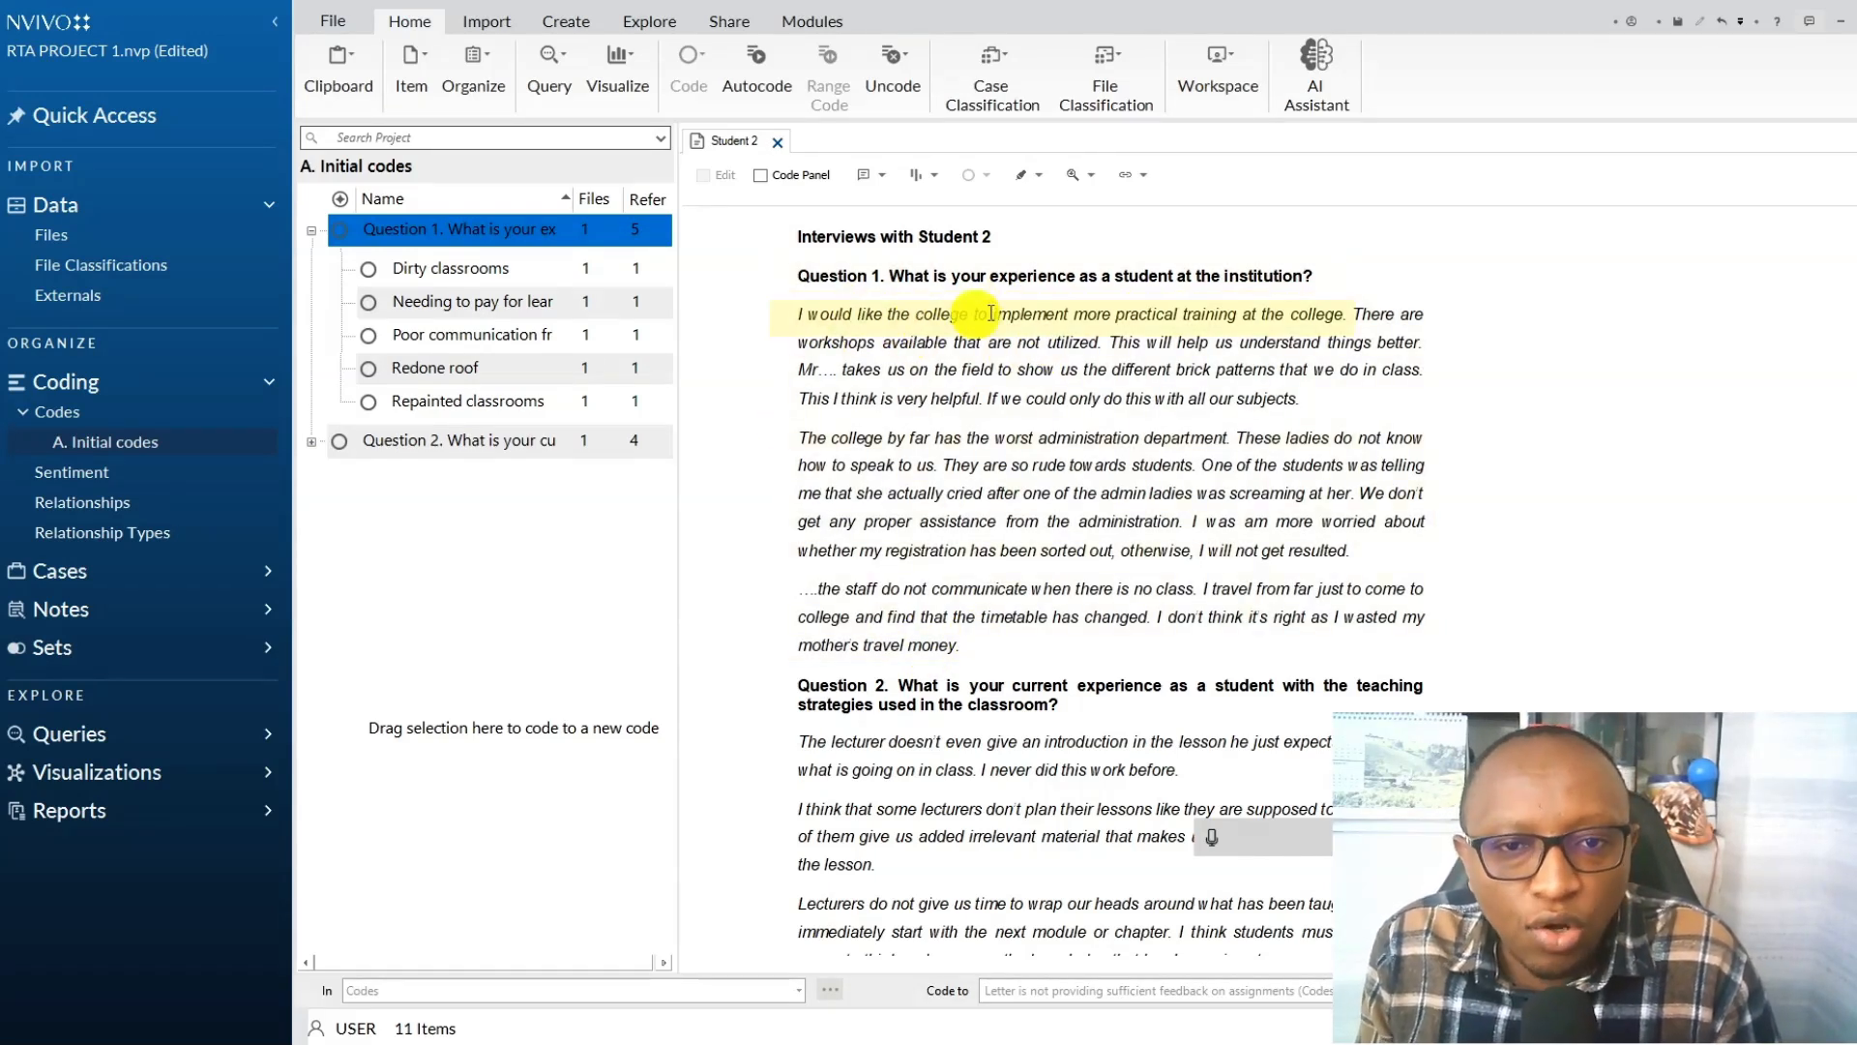
Code Student 2's paragraph "I would like the college to implement more practical training..." to a new Question 1 child code "Lack of sufficient practical training in the college".
{"action": "triple_click", "coordinate": [1185, 327]}
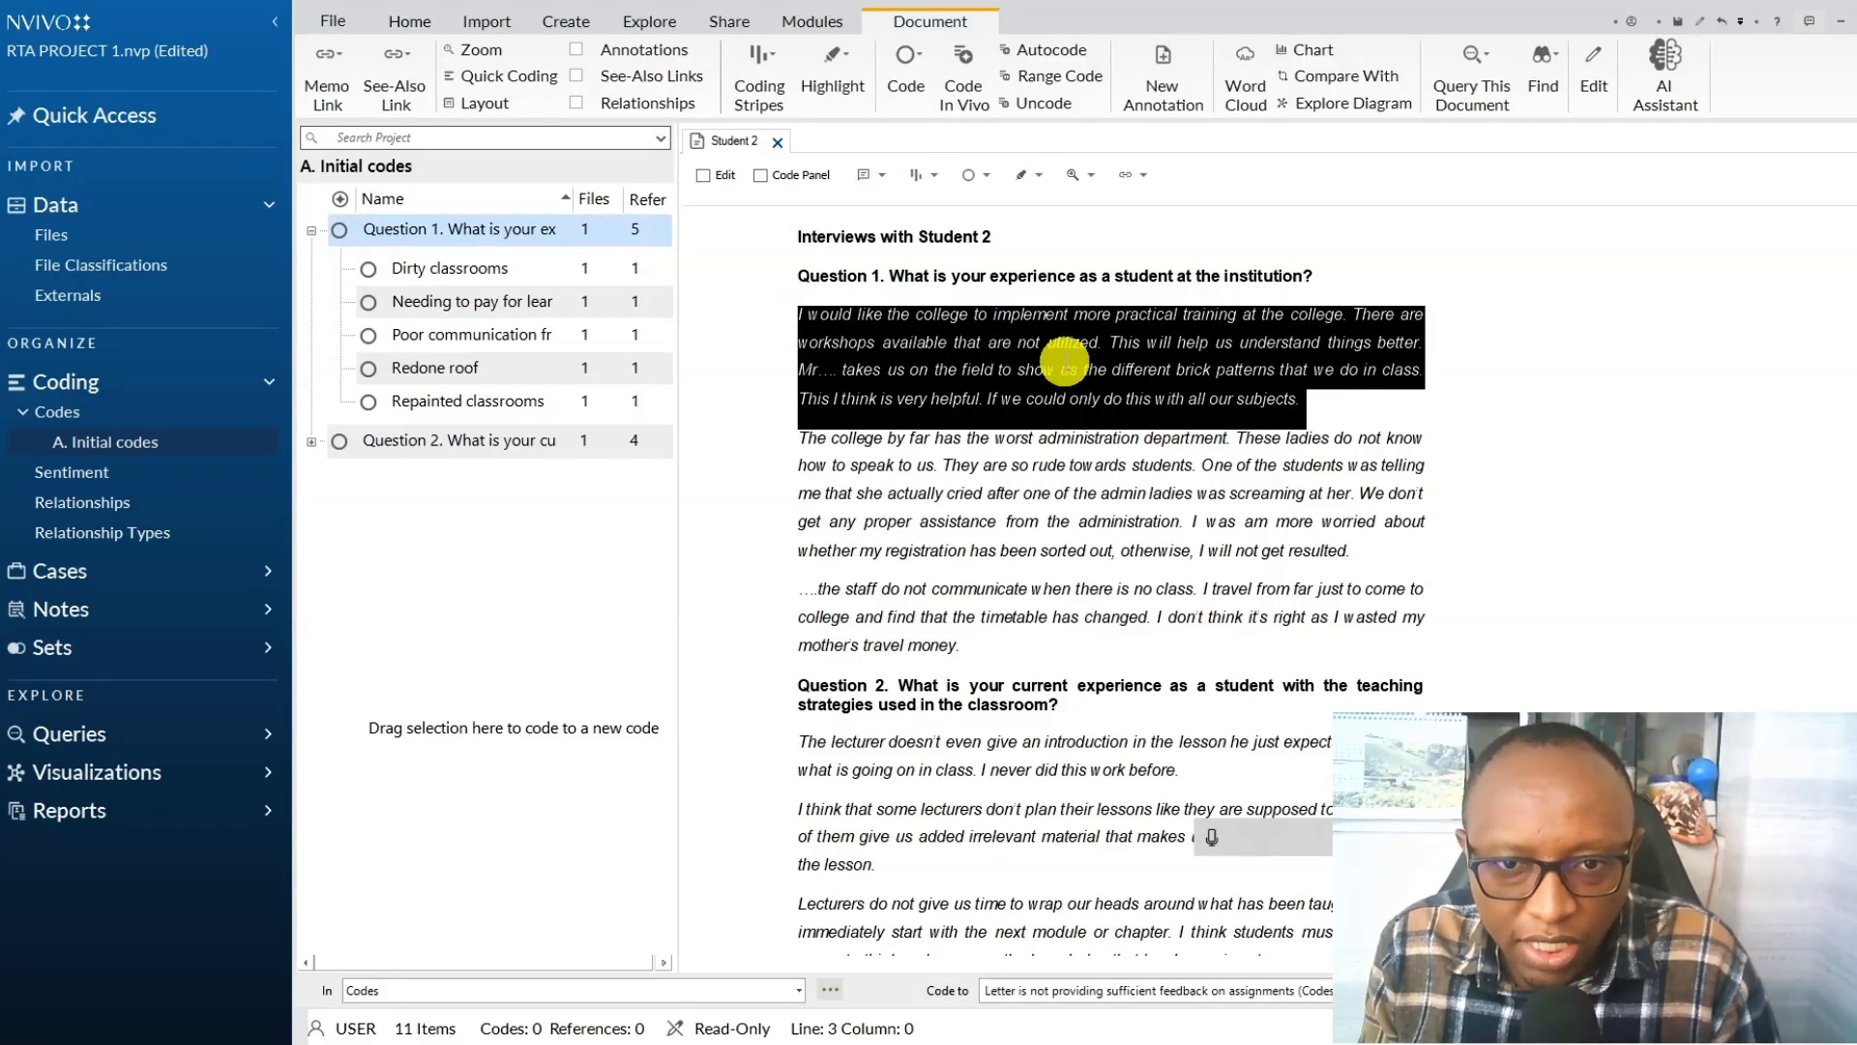
{"action": "right_click", "coordinate": [1065, 364]}
{"action": "left_click", "coordinate": [1144, 375]}
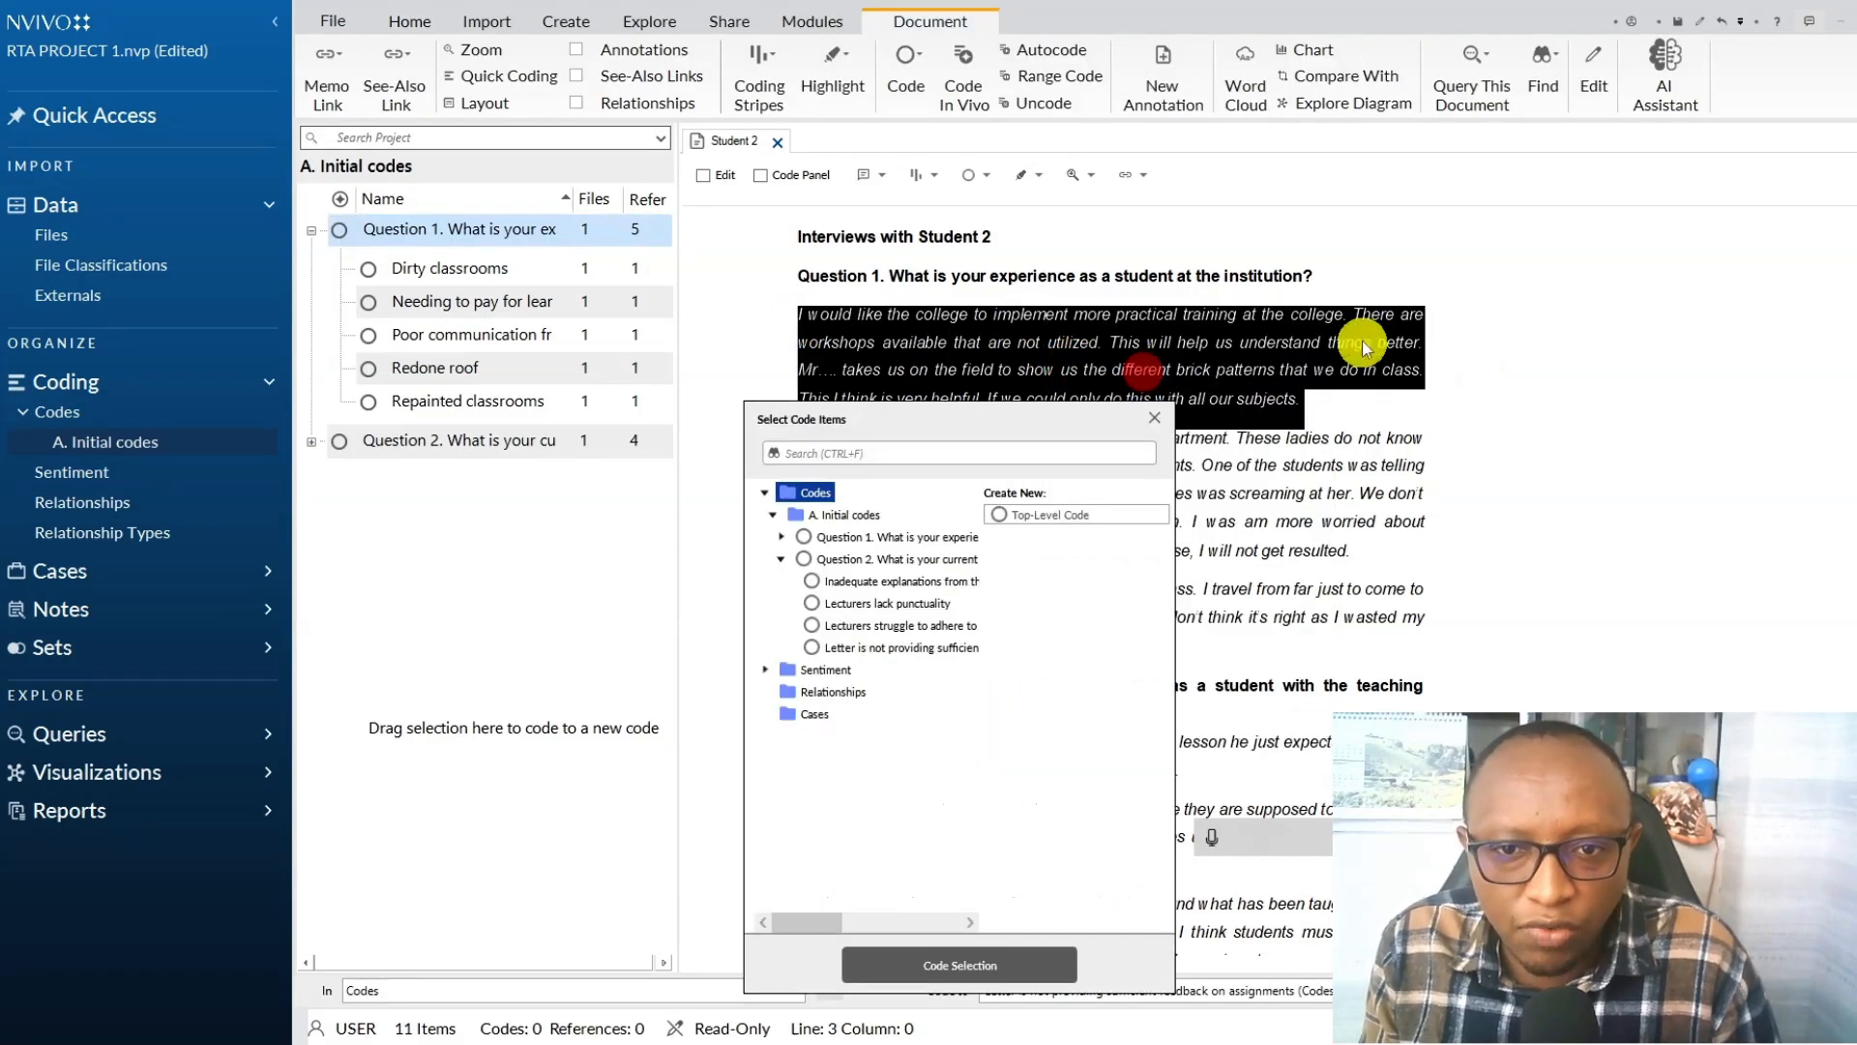
{"action": "left_click", "coordinate": [887, 539]}
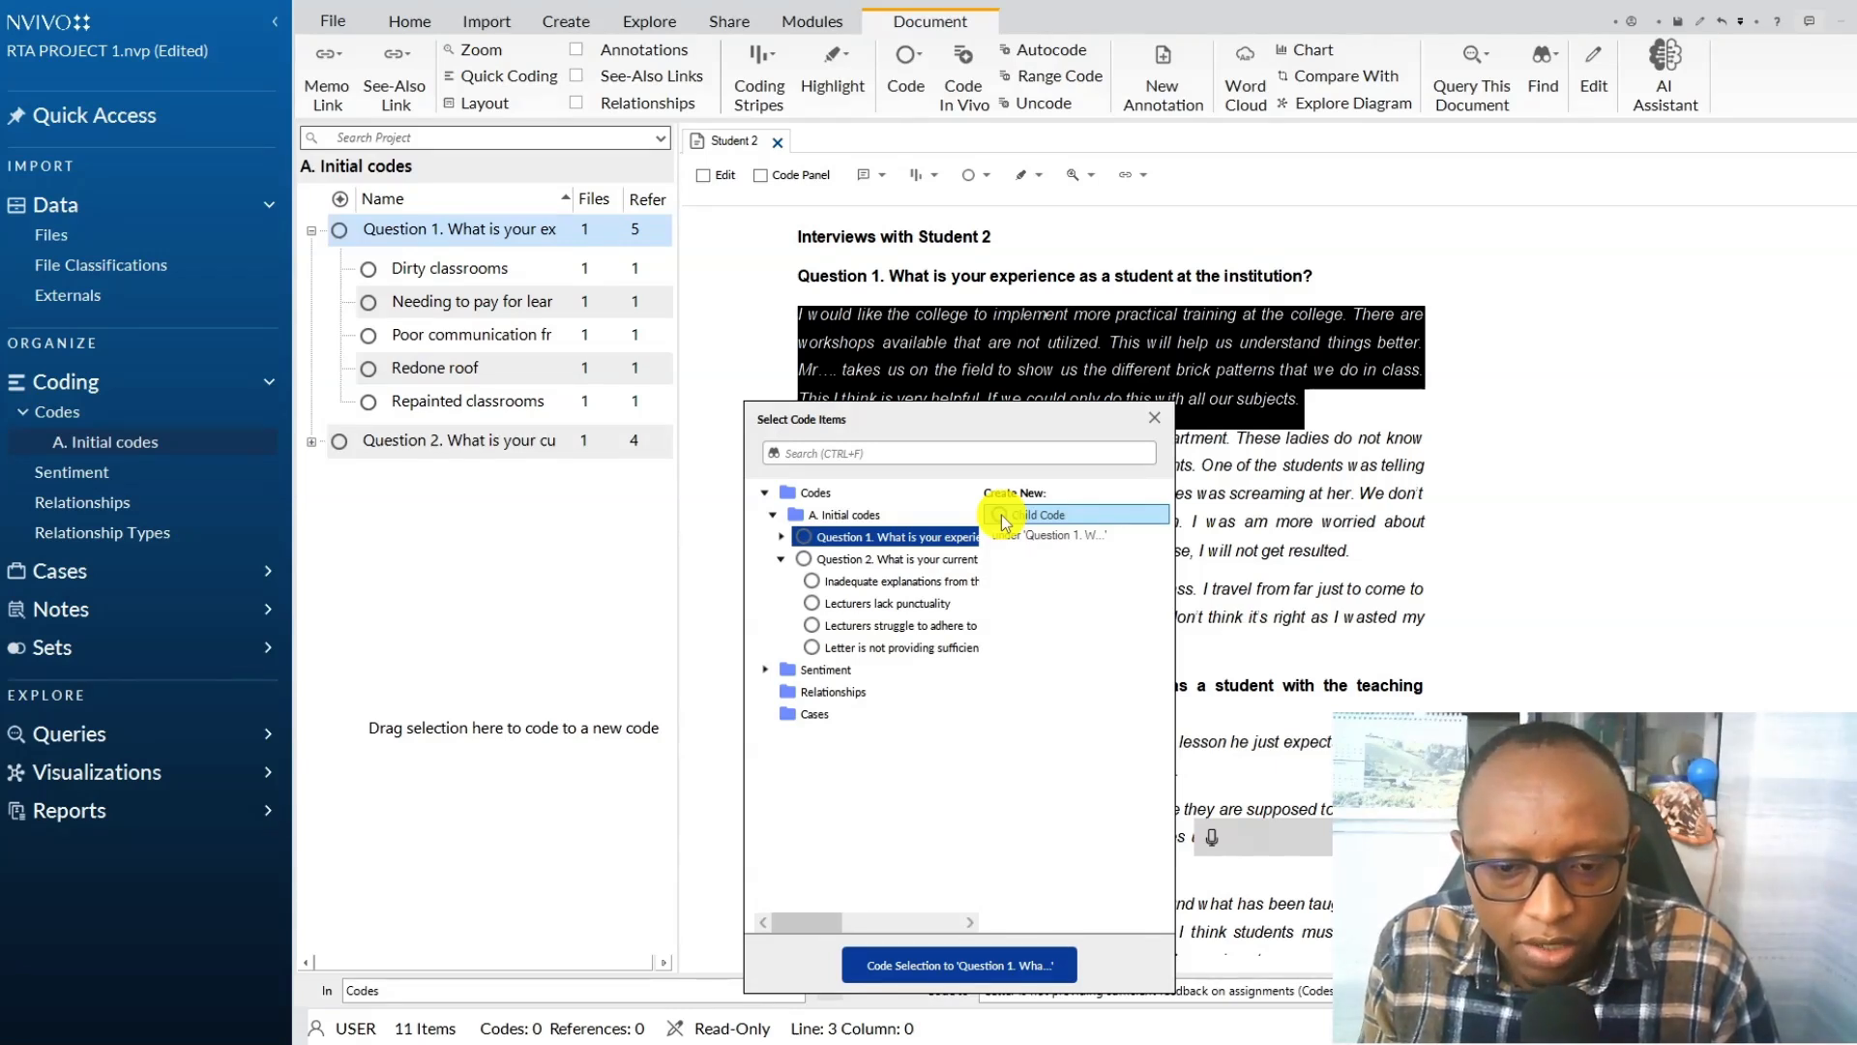
{"action": "left_click", "coordinate": [1001, 514]}
{"action": "left_click", "coordinate": [1212, 838]}
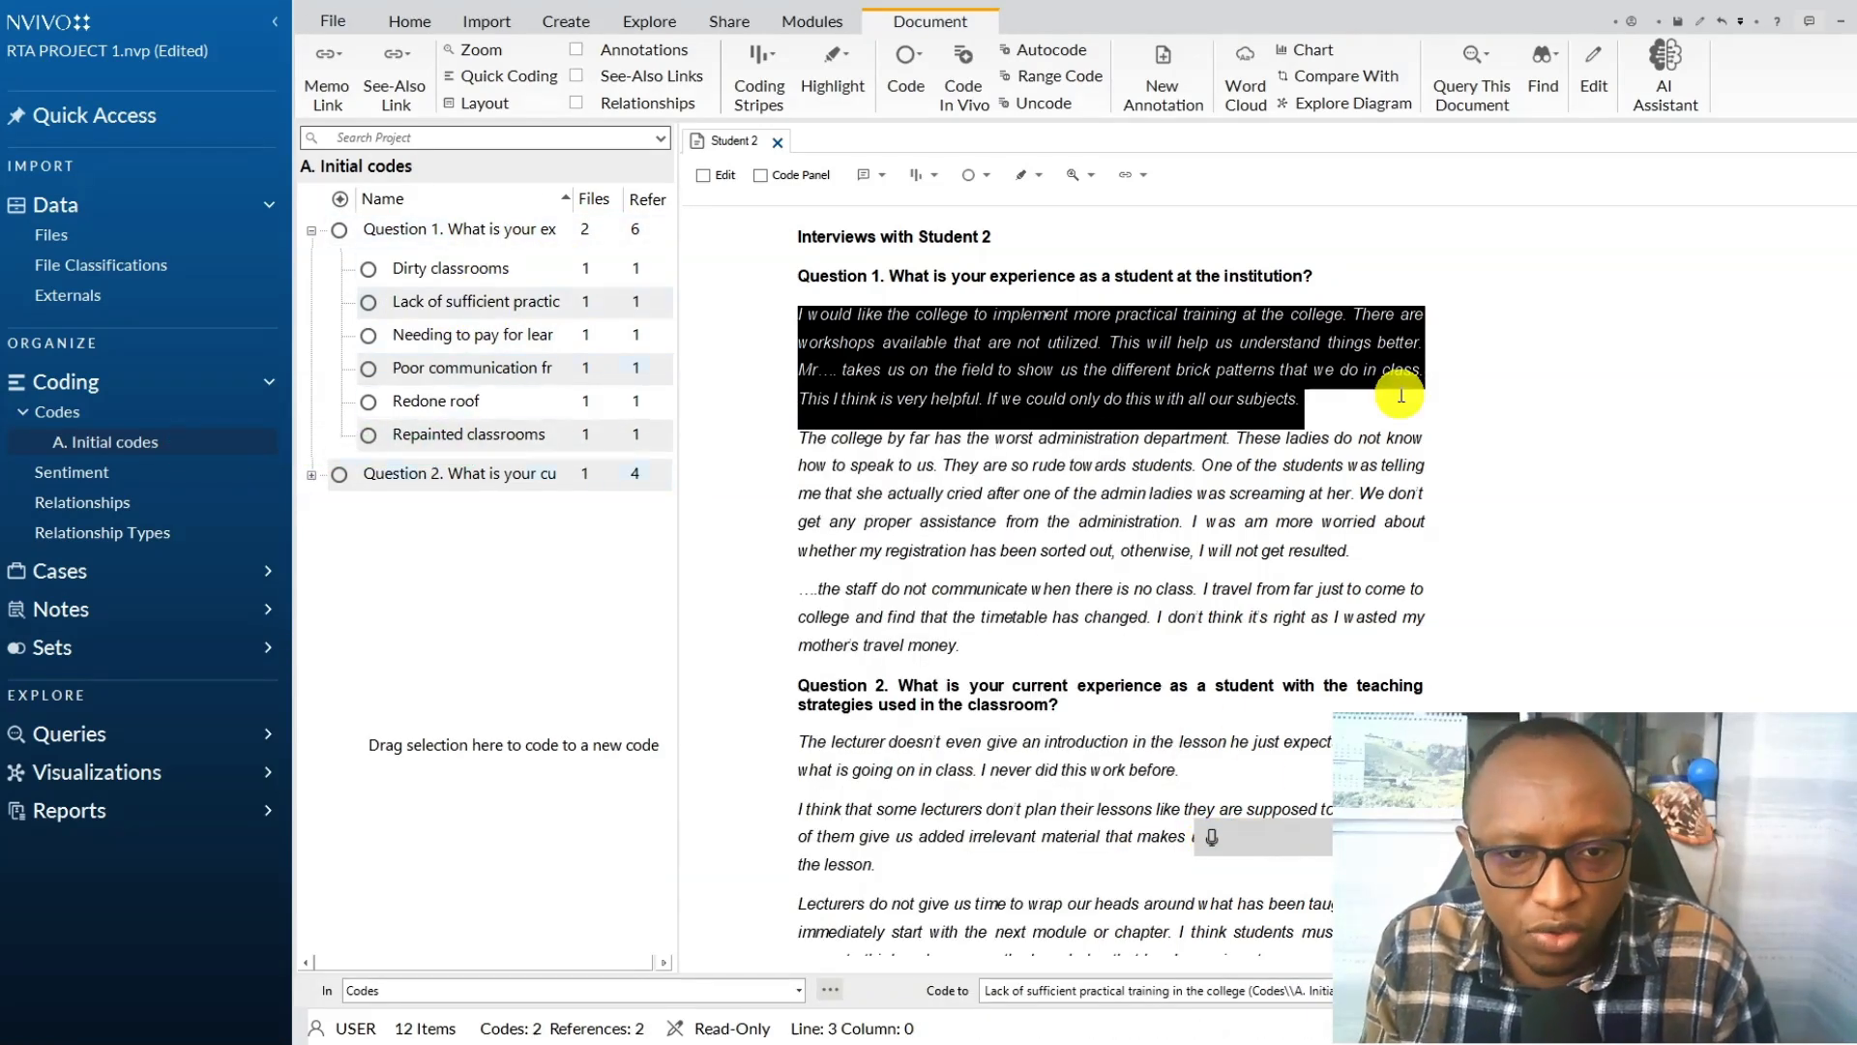
Code the passage from "The college by far has the worst administration department" to "screaming at her" to the existing Poor communication from the management code.
{"action": "left_click", "coordinate": [805, 443]}
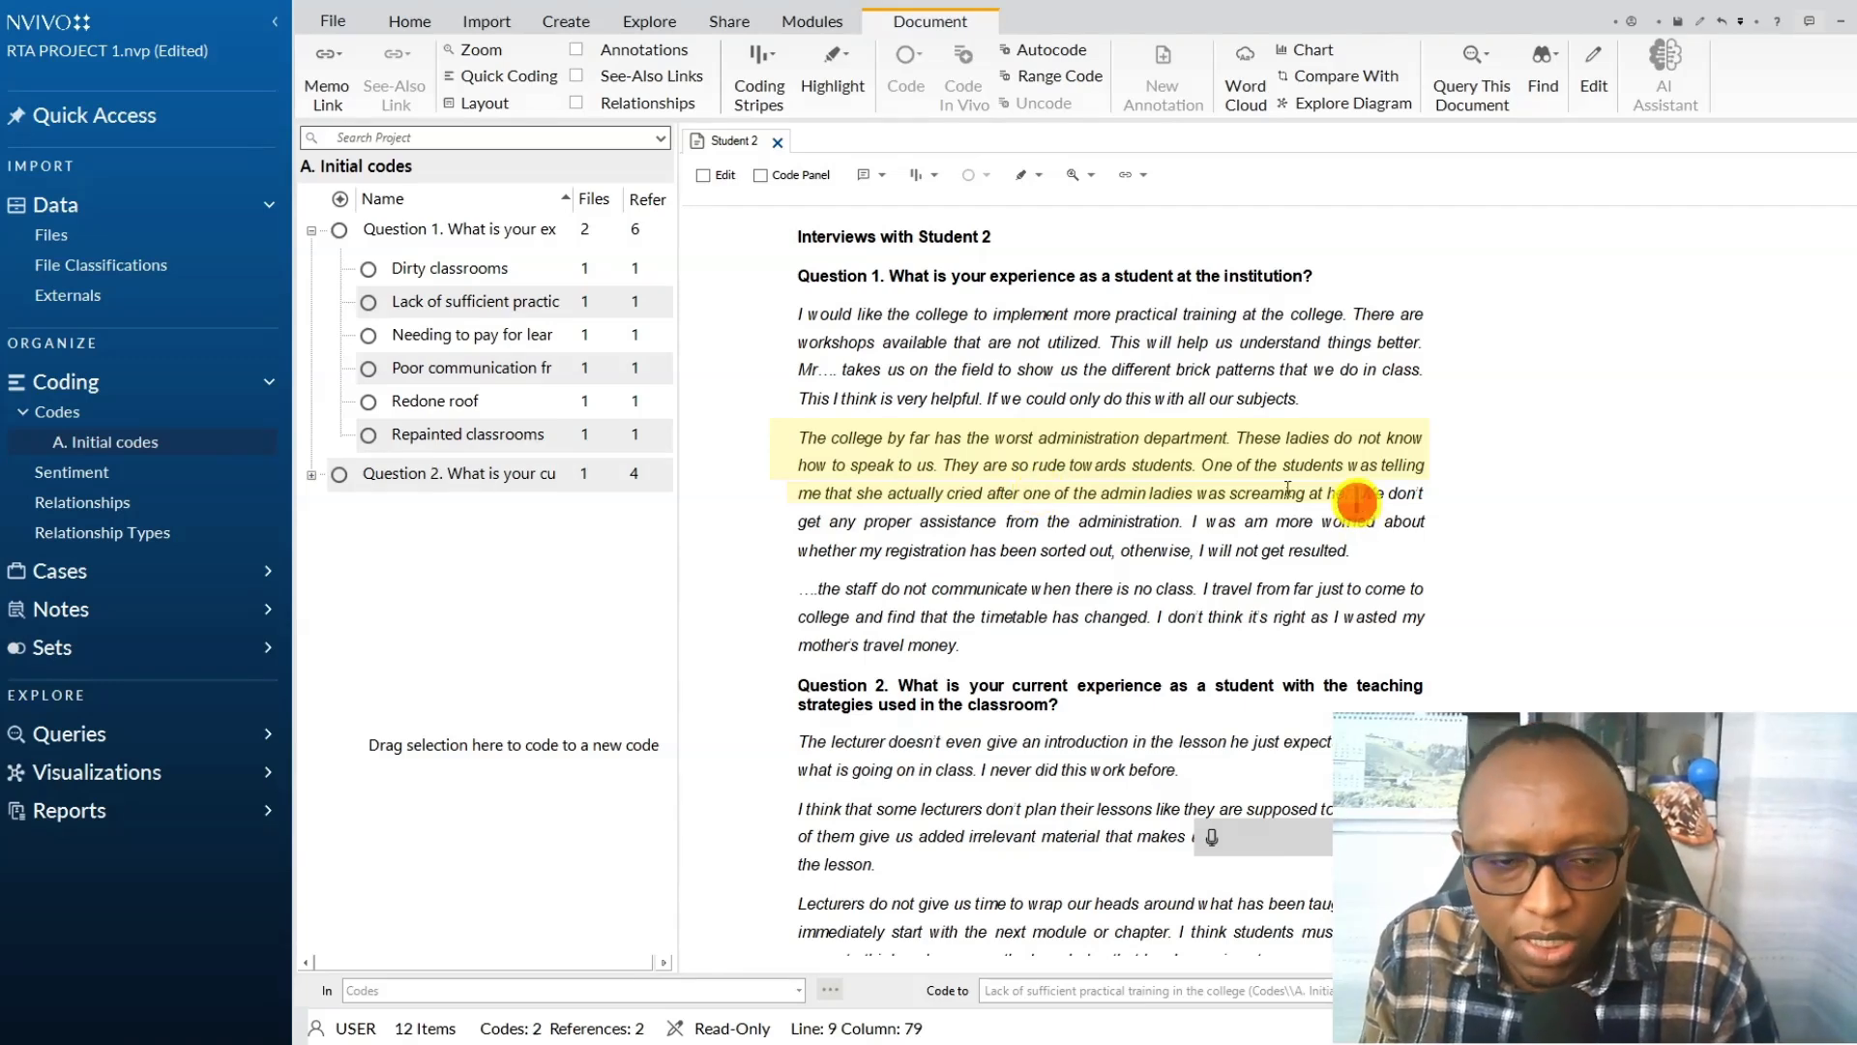
{"action": "left_click_drag", "start_coordinate": [1287, 489], "coordinate": [801, 440]}
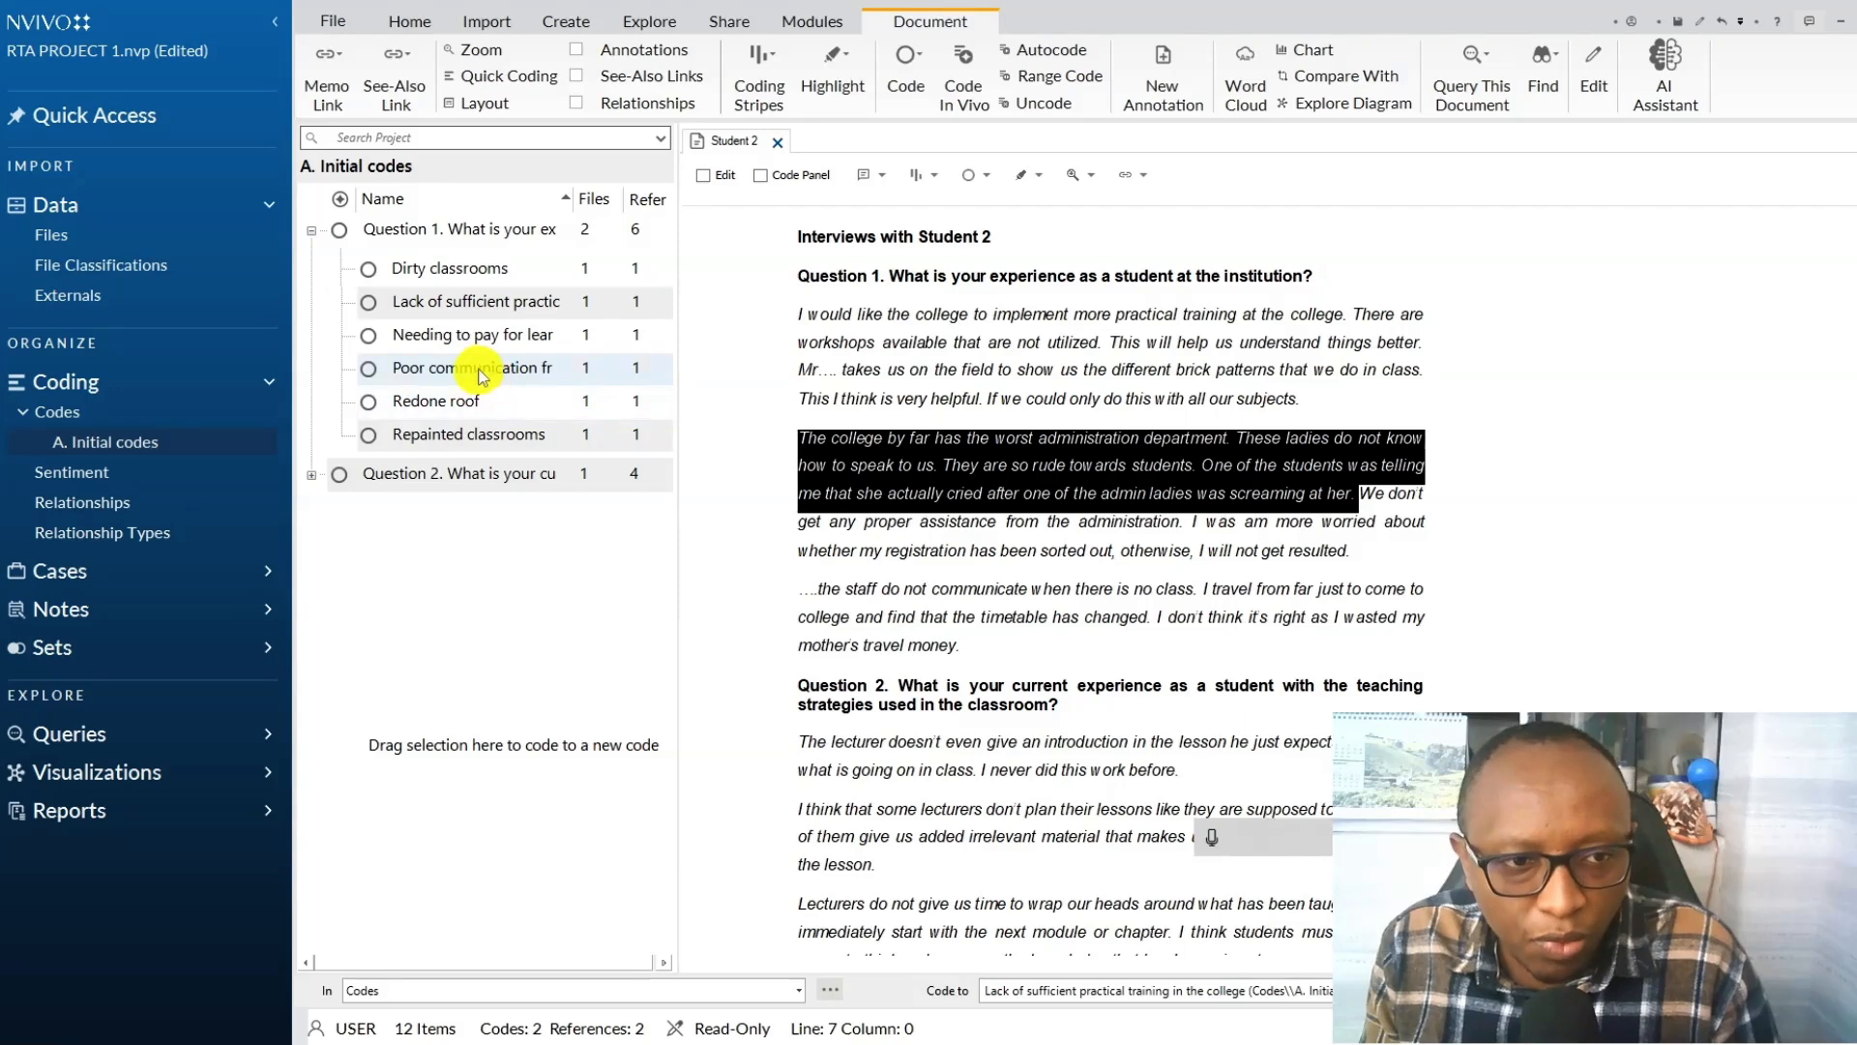
{"action": "mouse_move", "coordinate": [517, 372]}
{"action": "left_mouse_down"}
{"action": "mouse_move", "coordinate": [455, 310]}
{"action": "mouse_move", "coordinate": [454, 397]}
{"action": "mouse_move", "coordinate": [458, 379]}
{"action": "mouse_move", "coordinate": [523, 376]}
{"action": "left_mouse_up"}
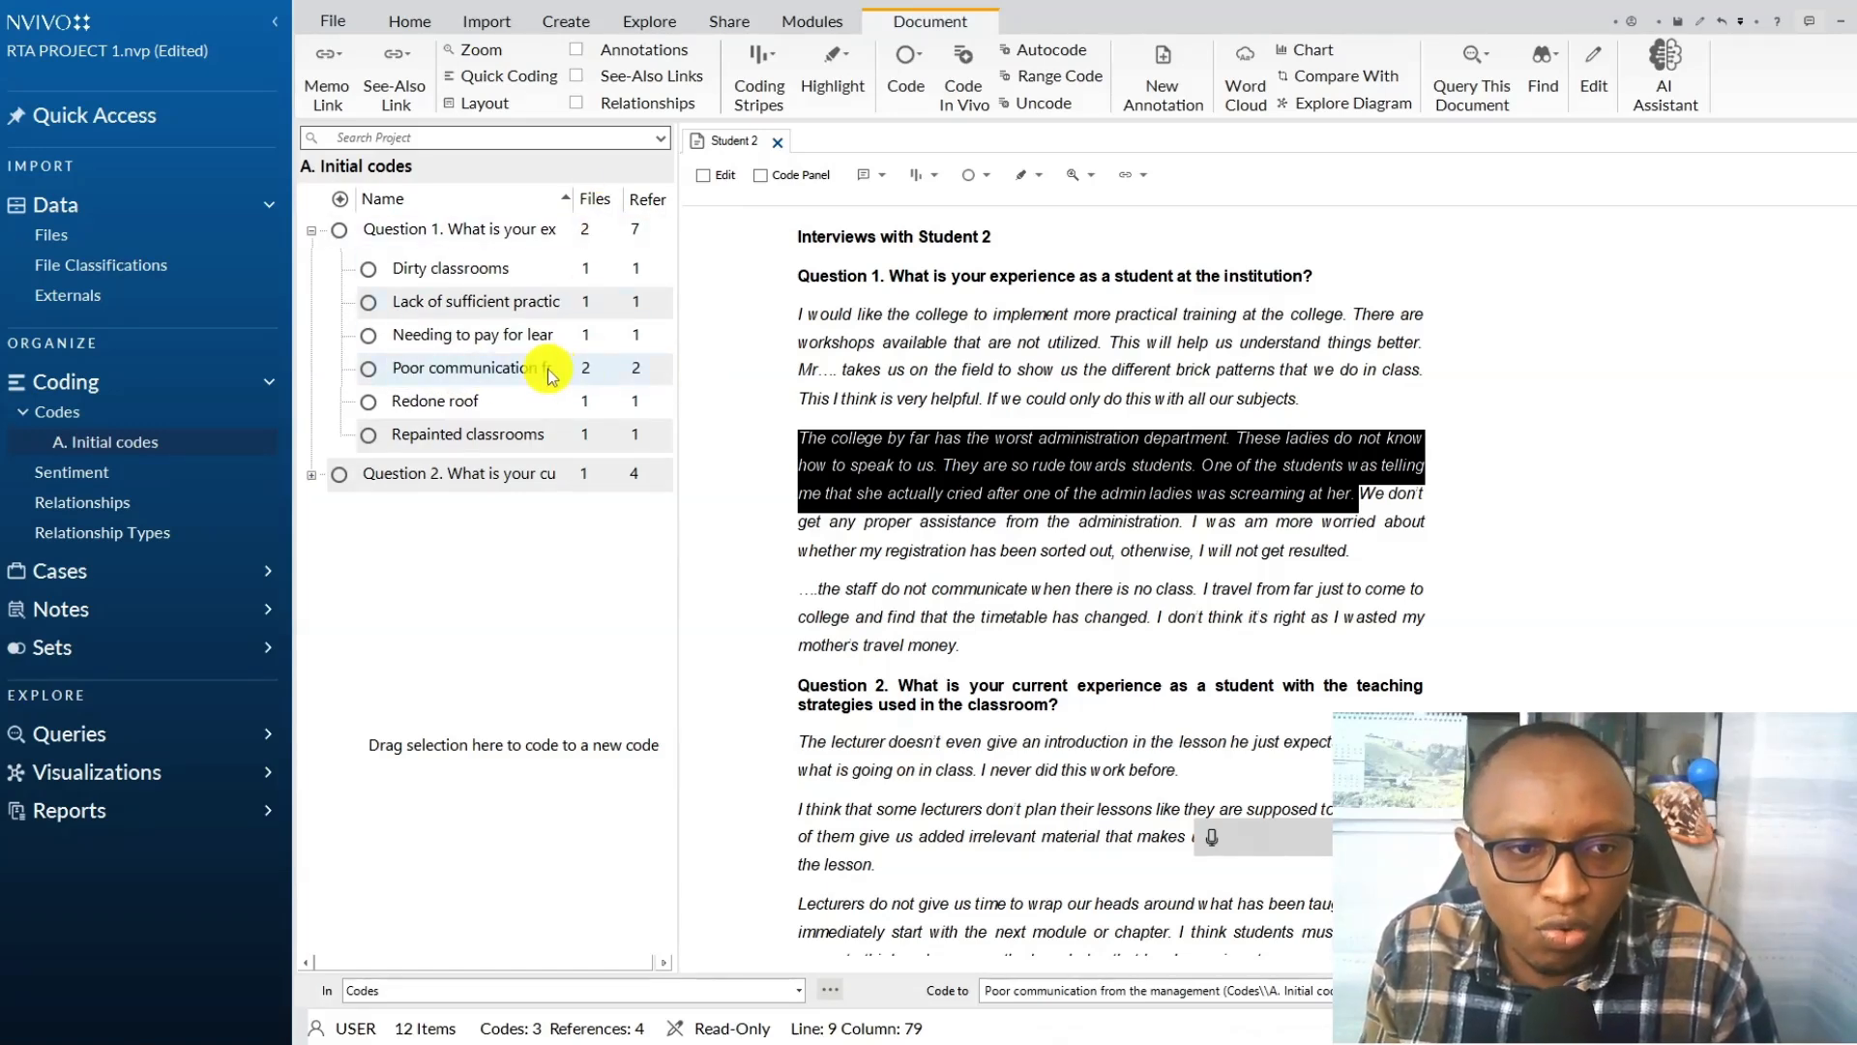
Open the Poor communication from the management code, review its coded references from both students, and close it.
{"action": "left_click", "coordinate": [547, 374]}
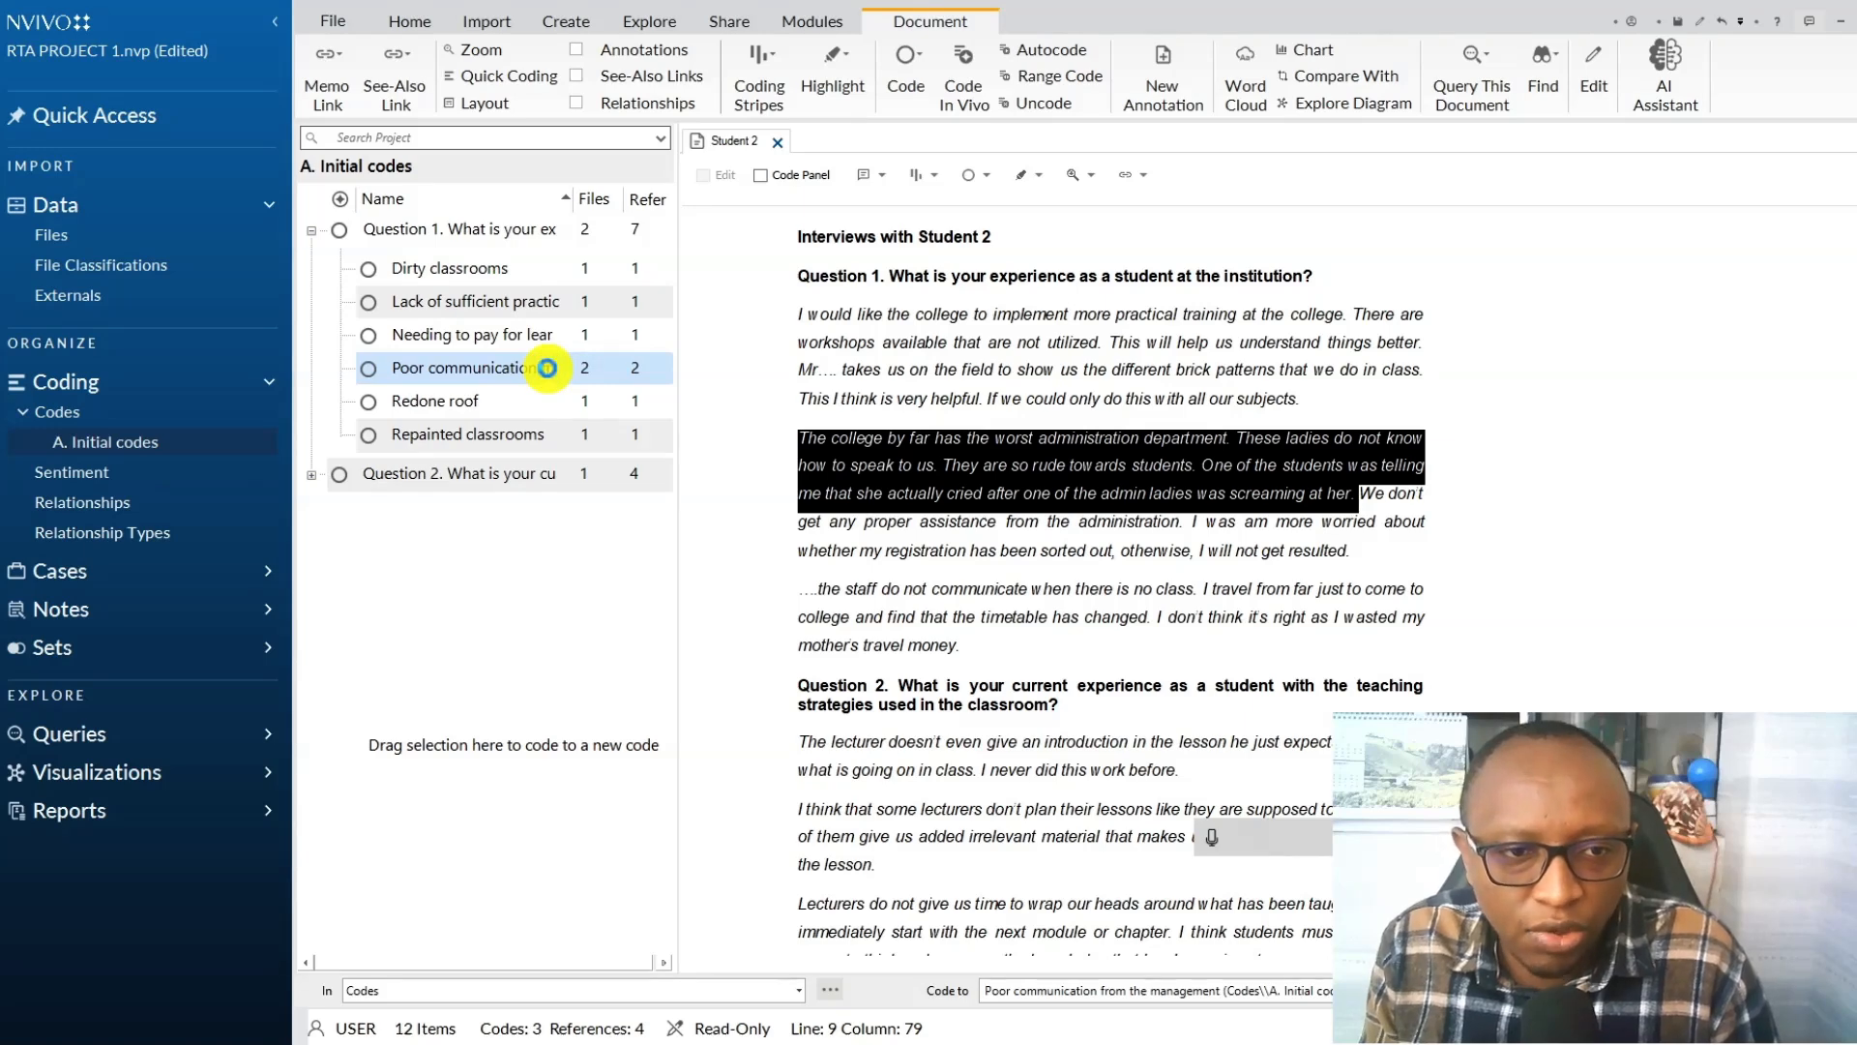
{"action": "double_click", "coordinate": [547, 374]}
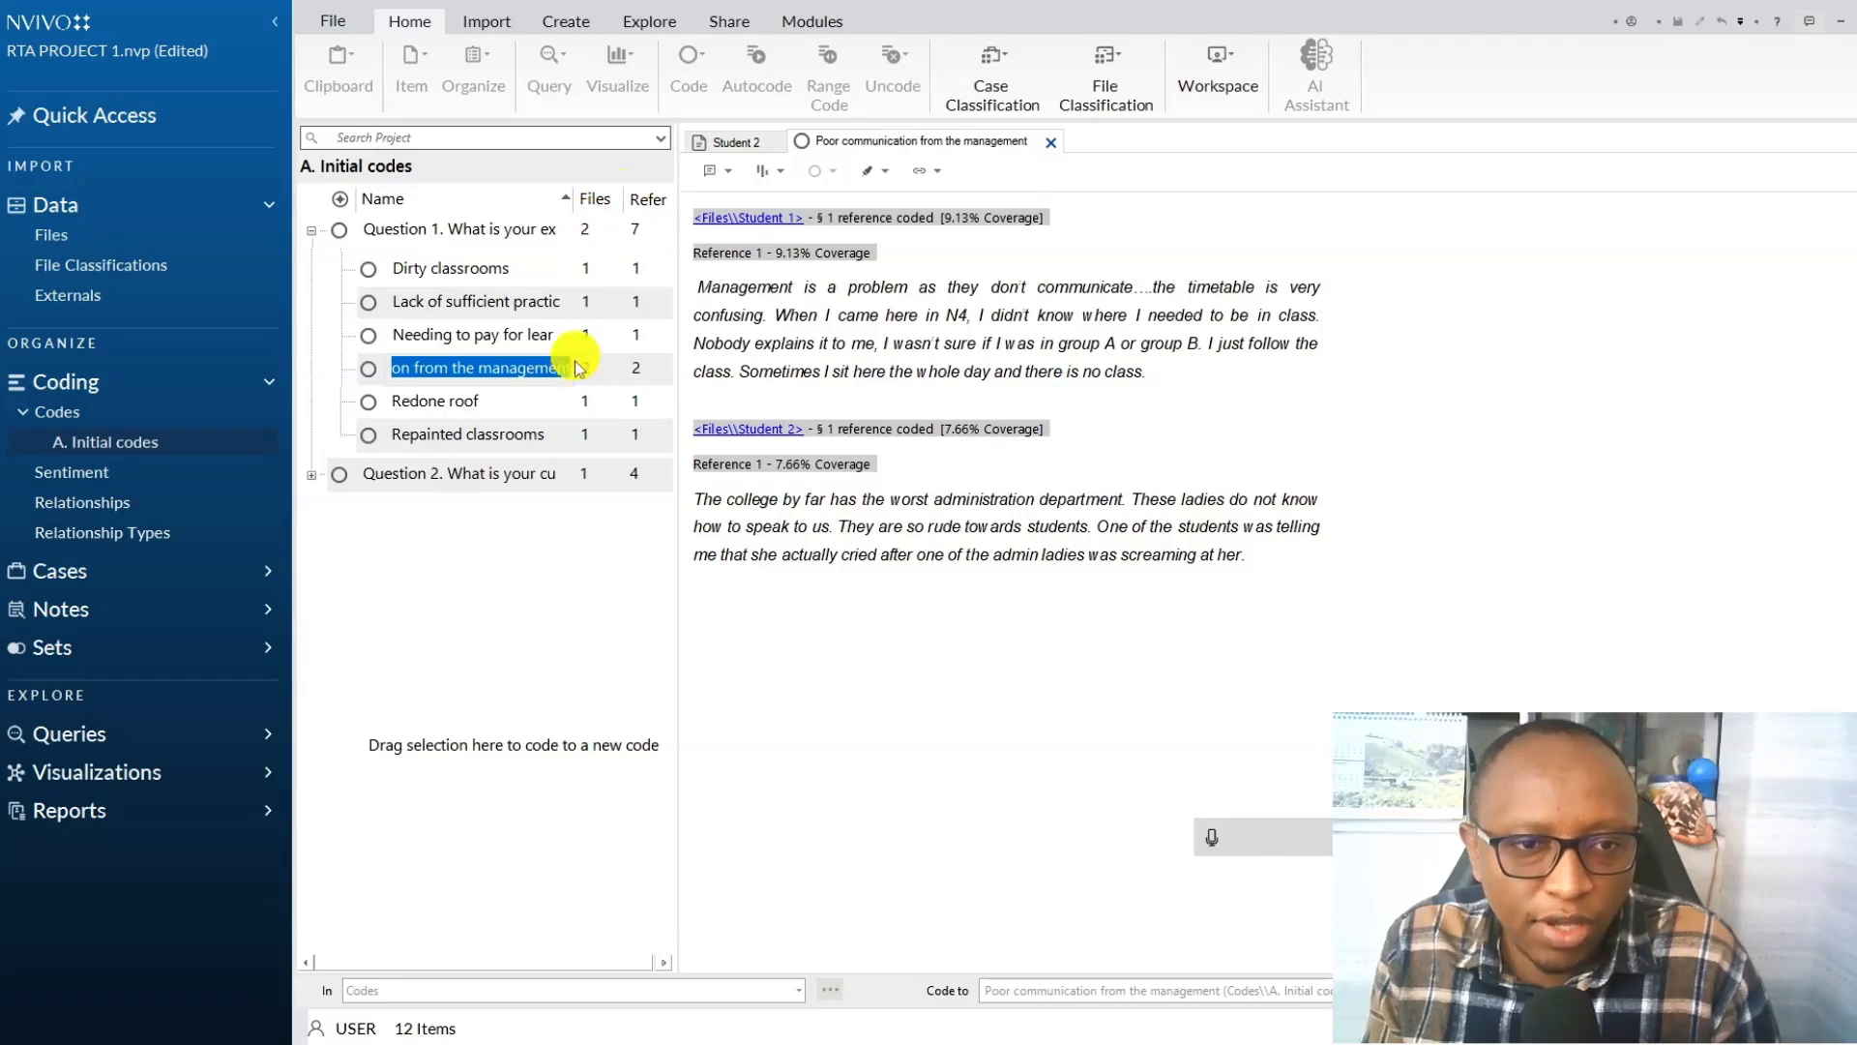
{"action": "left_click", "coordinate": [1050, 142]}
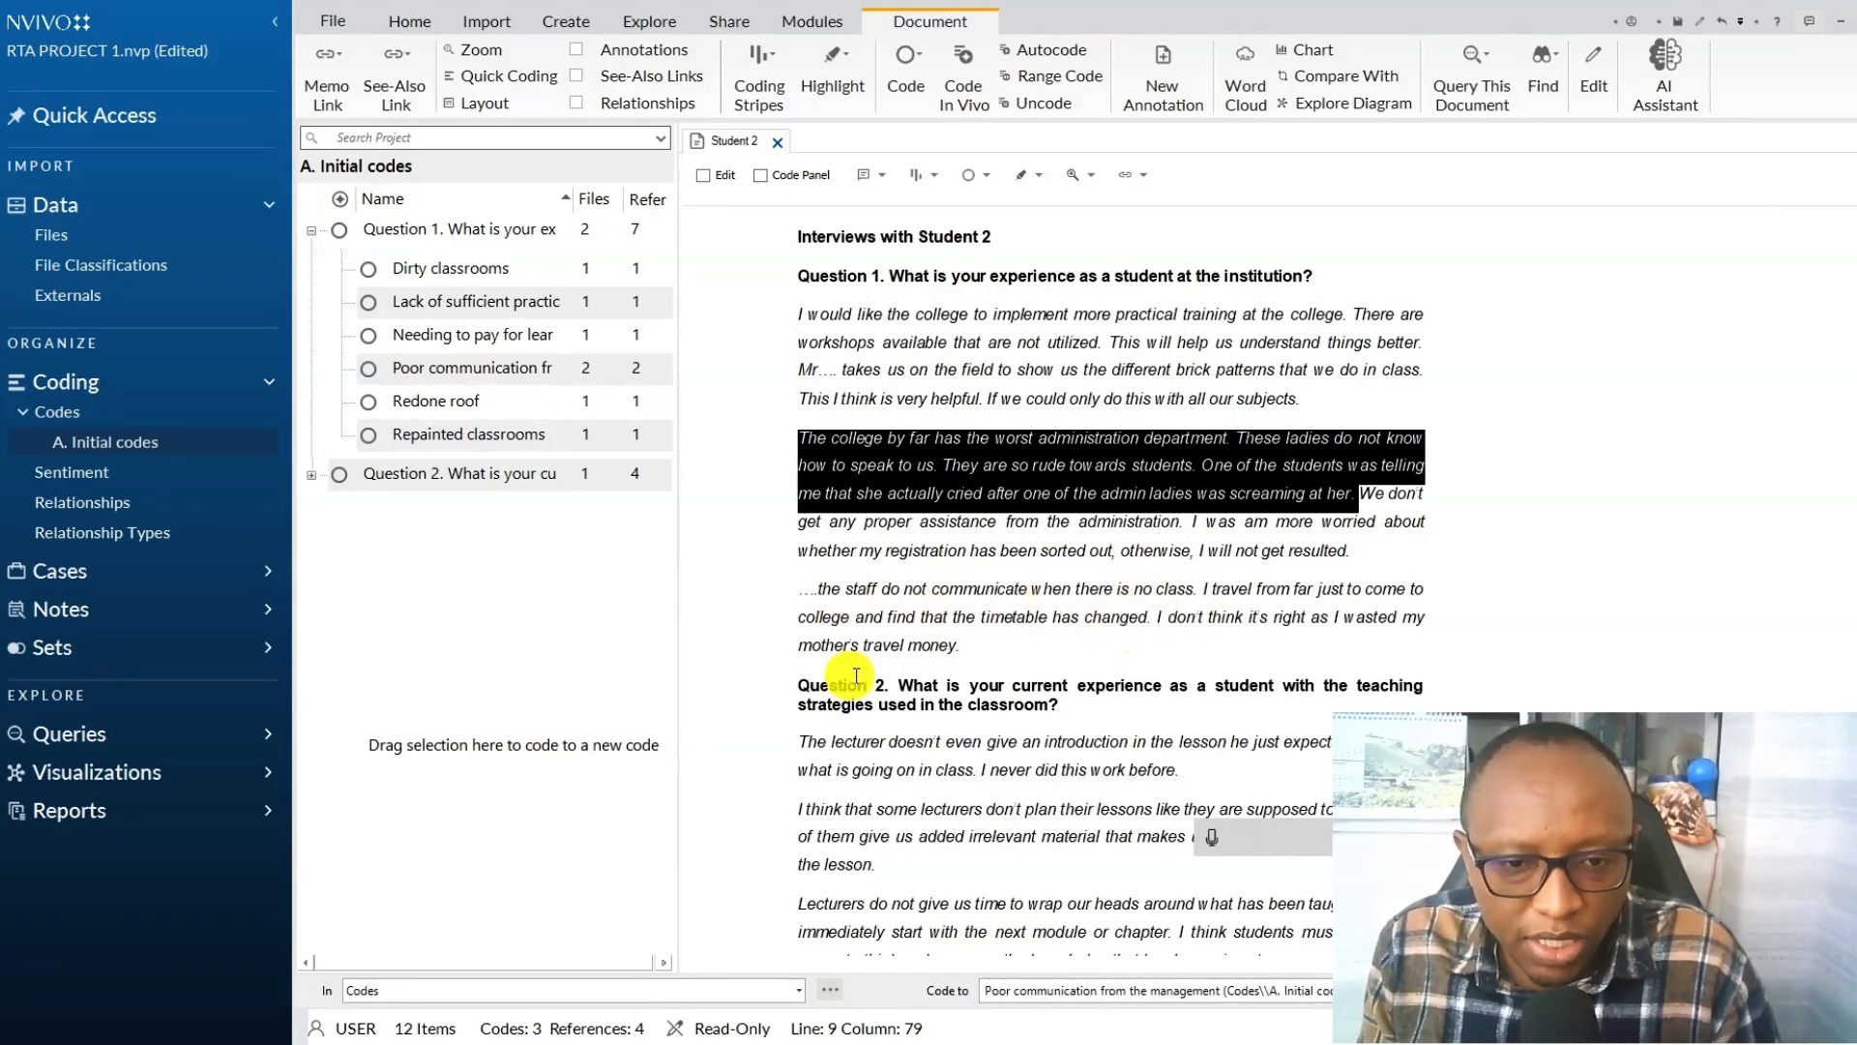
Code Student 2's paragraph "the staff do not communicate when there is no class..." to a new Question 1 child code "Poor communication from the staff".
{"action": "left_click_drag", "start_coordinate": [977, 650], "coordinate": [809, 598]}
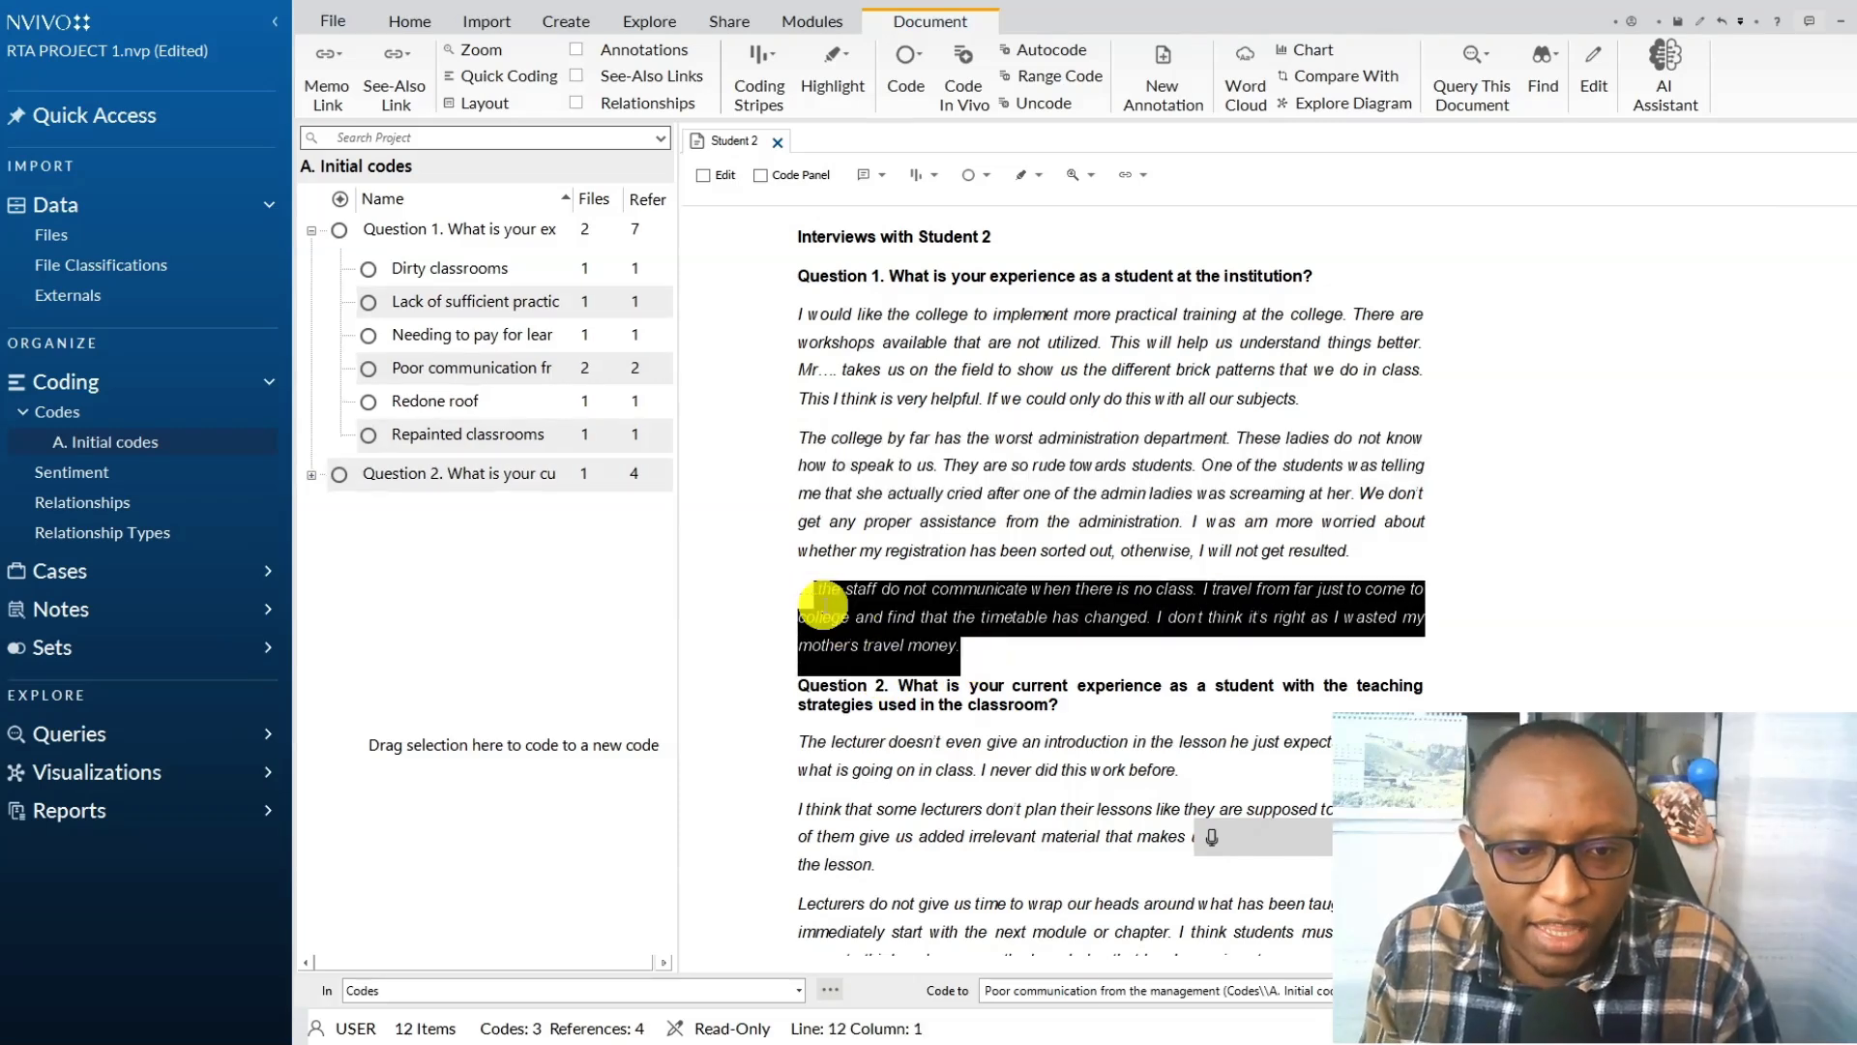
{"action": "right_click", "coordinate": [822, 605]}
{"action": "left_click", "coordinate": [883, 676]}
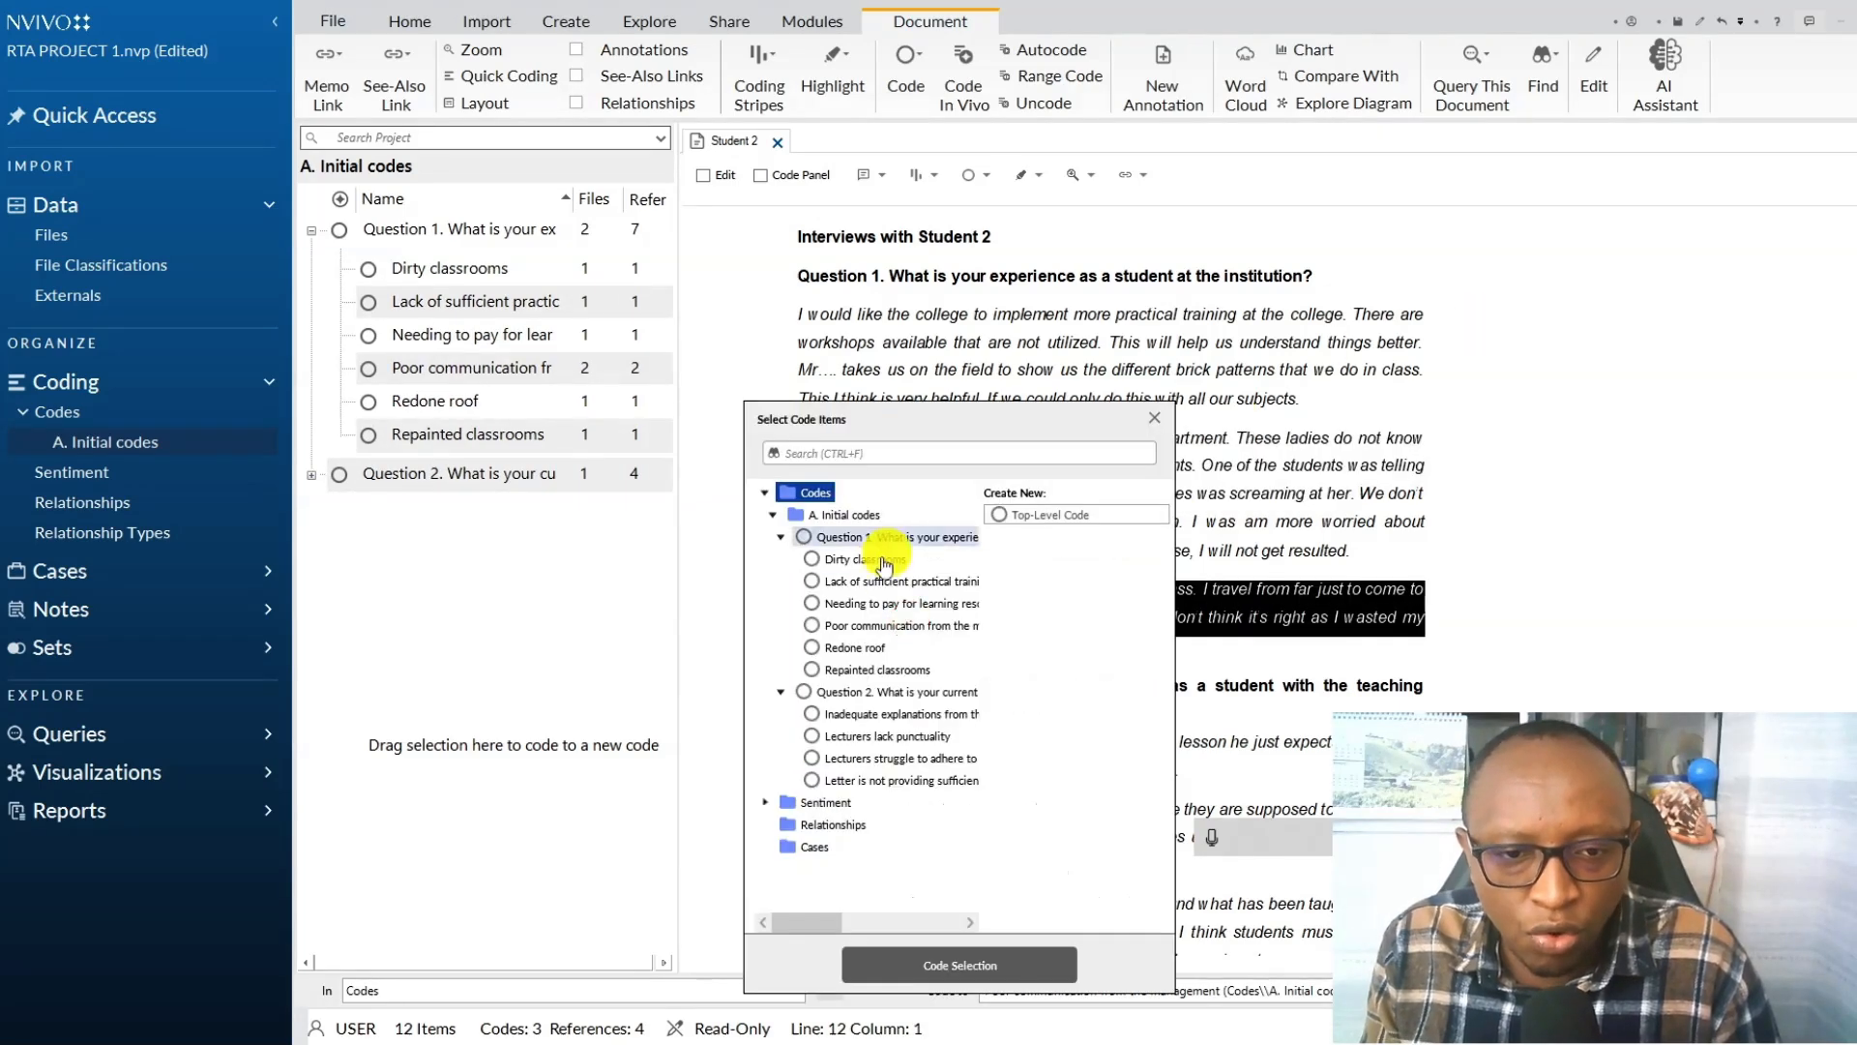
{"action": "left_click", "coordinate": [870, 538]}
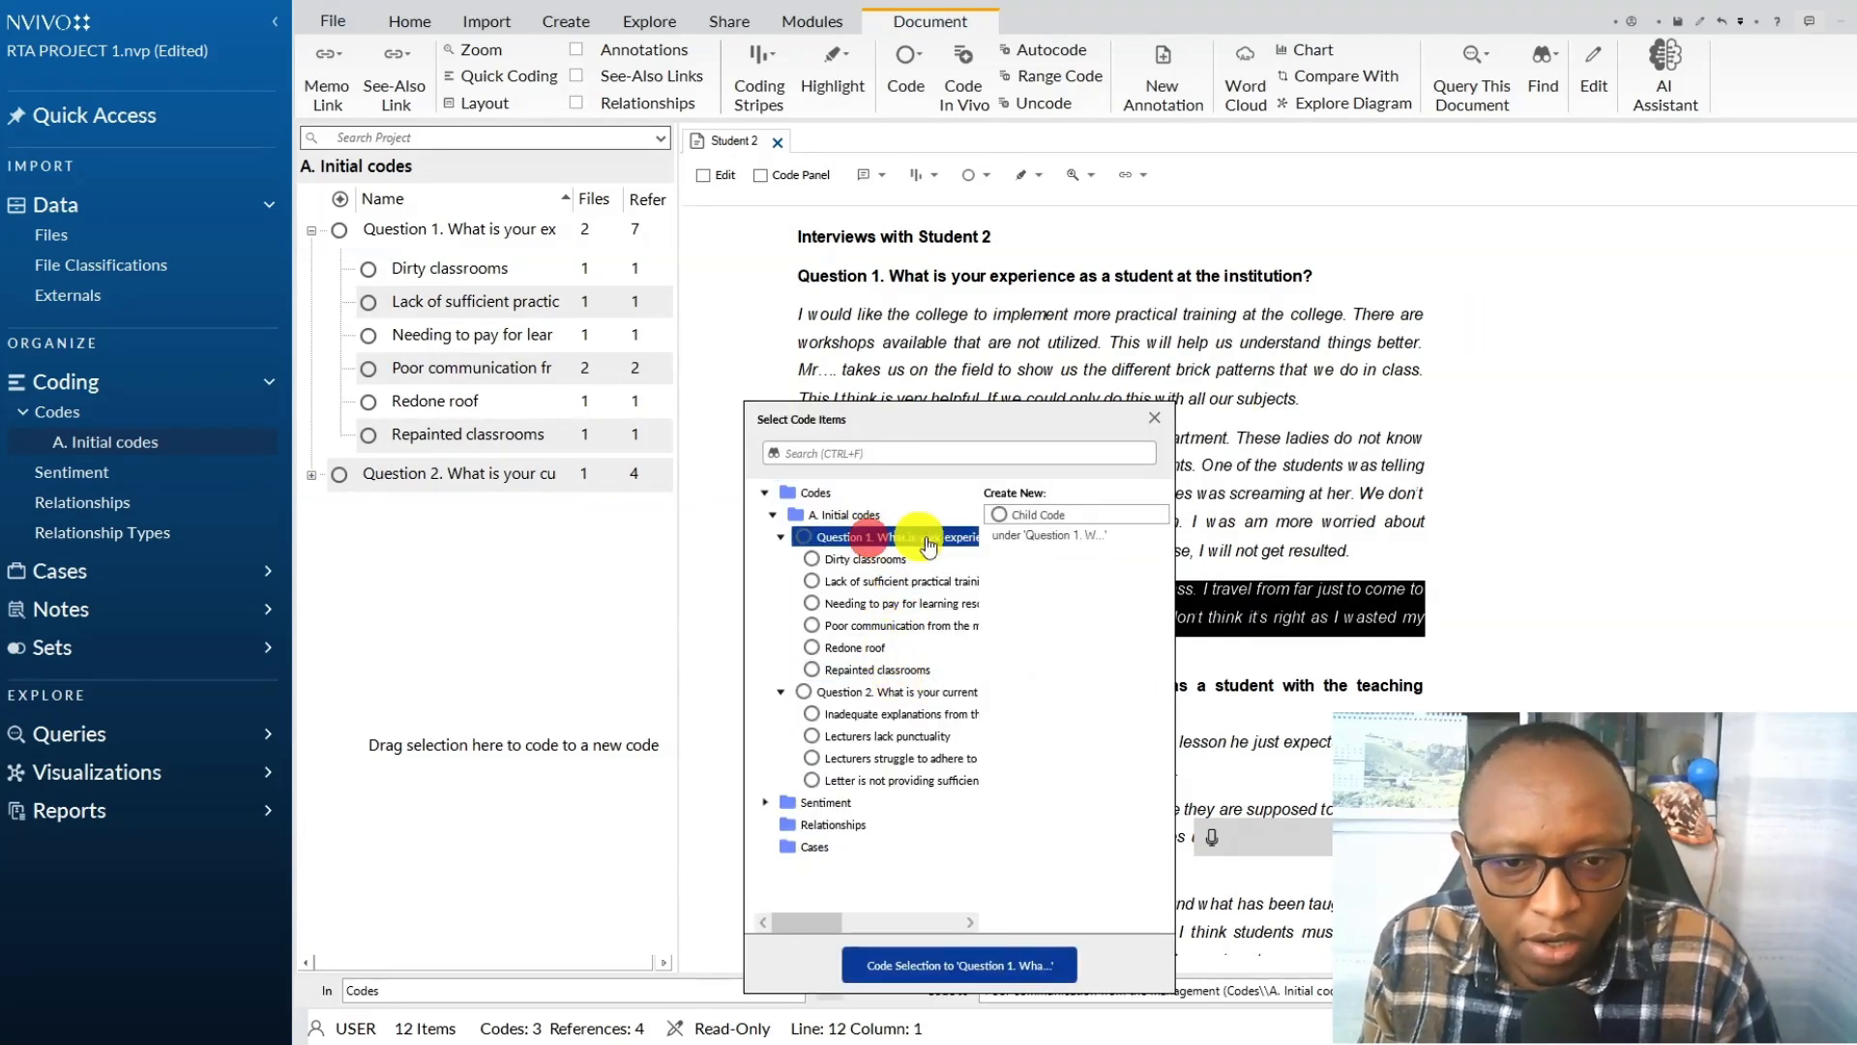
{"action": "left_click", "coordinate": [1002, 520]}
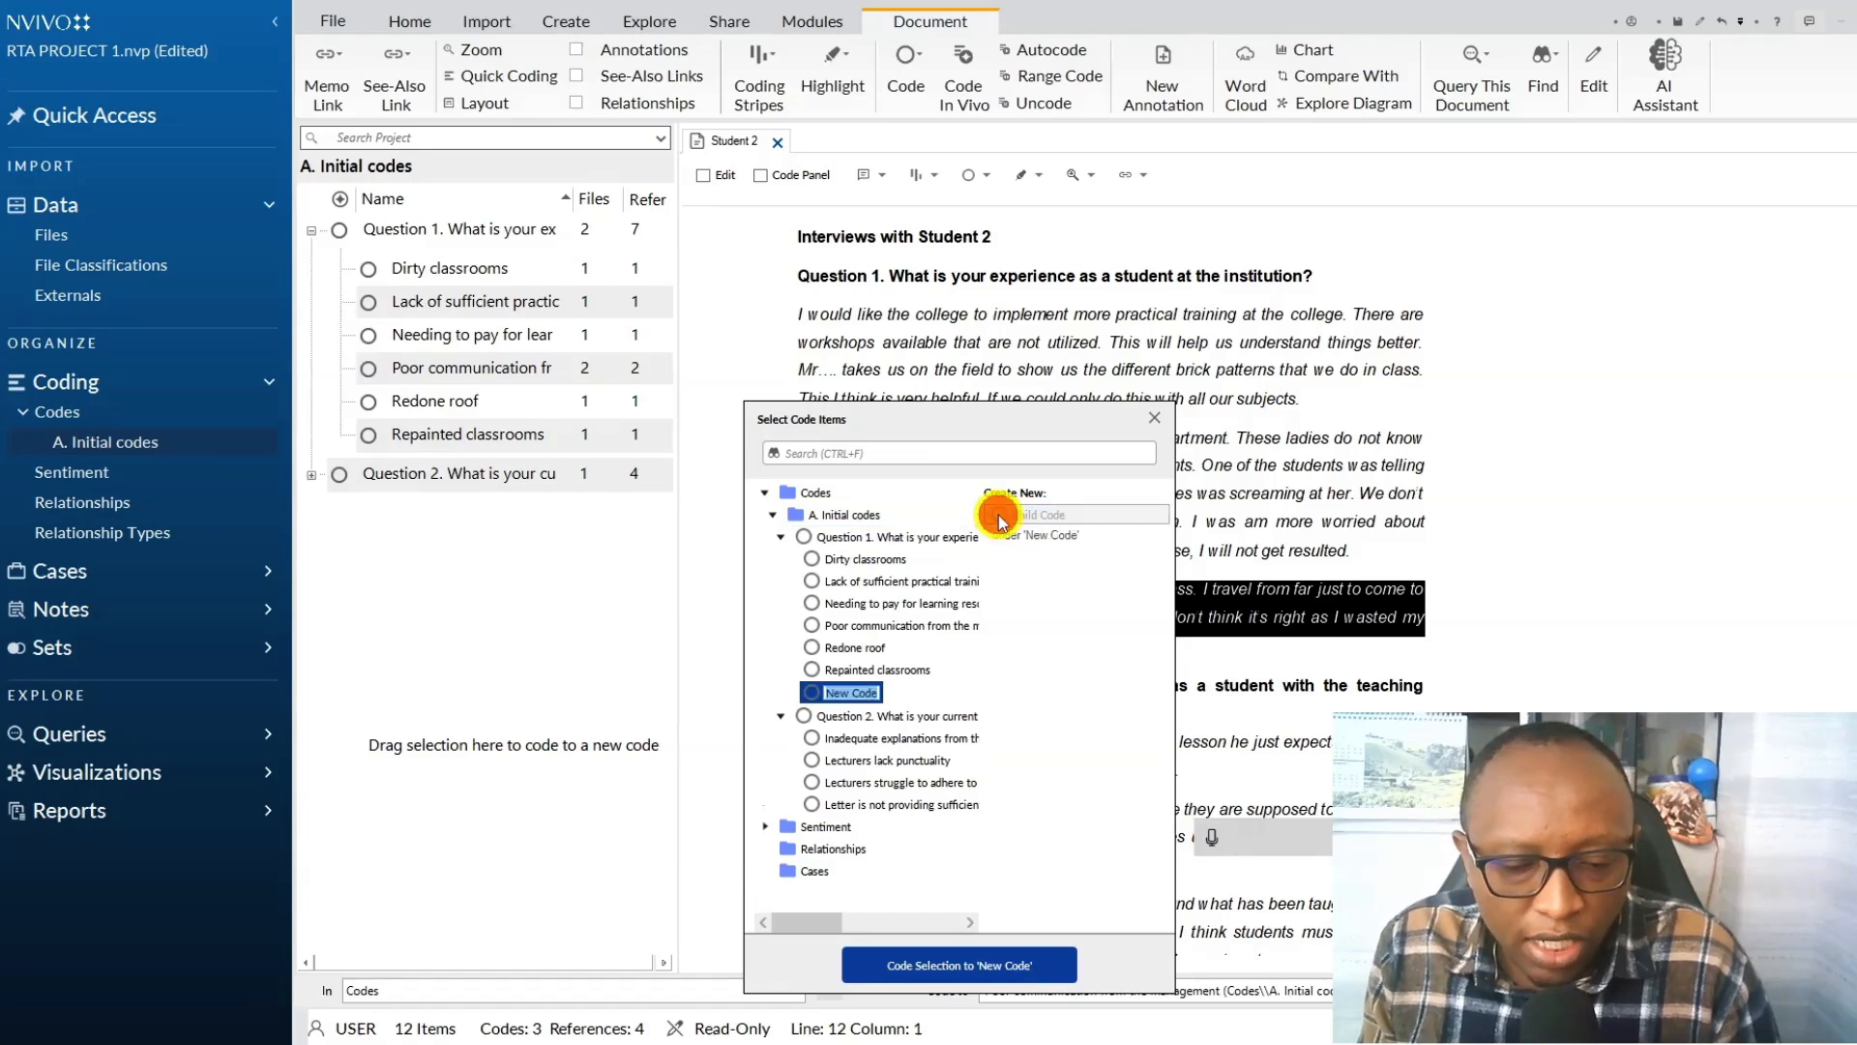
{"action": "left_click", "coordinate": [1206, 840]}
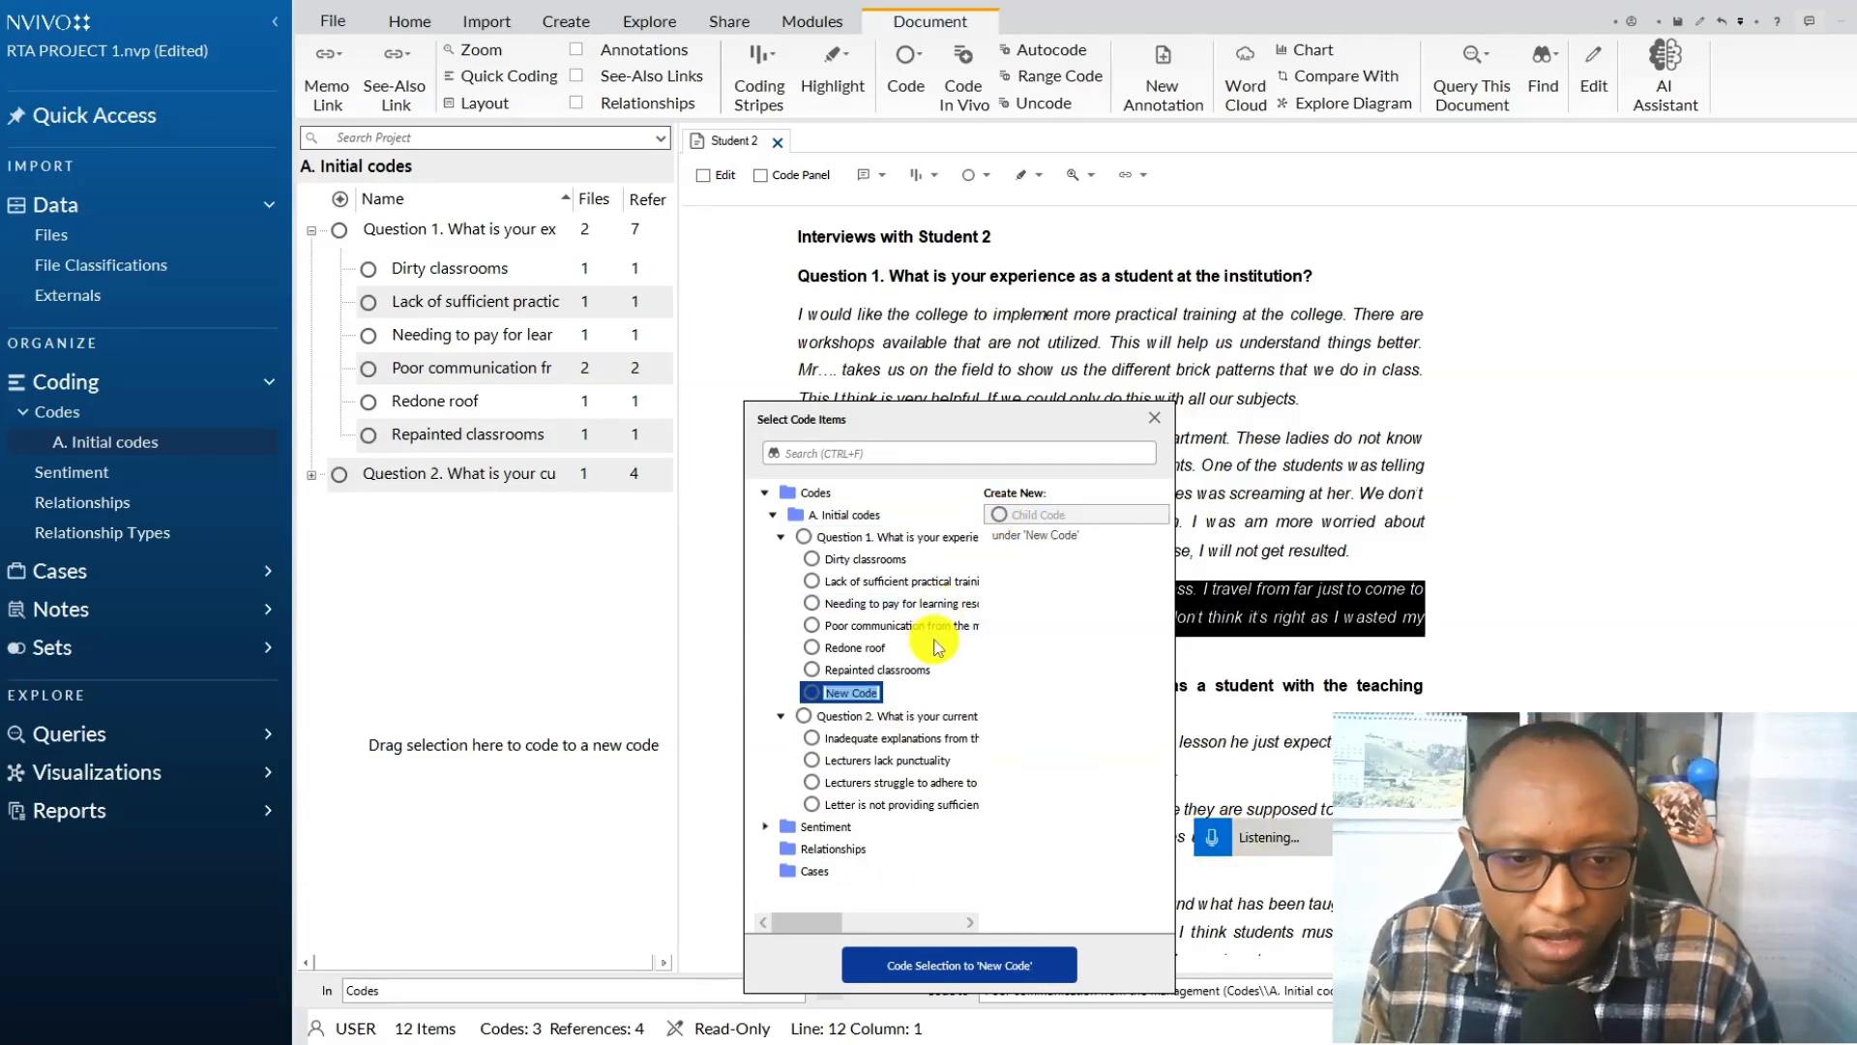
{"action": "key", "text": "Return"}
Code Student 2's Question 2 paragraph "The lecturer doesn't even give an introduction..." to the existing Inadequate explanations from the lecturers code.
{"action": "scroll", "coordinate": [1058, 493], "scroll_direction": "down", "scroll_amount": 2}
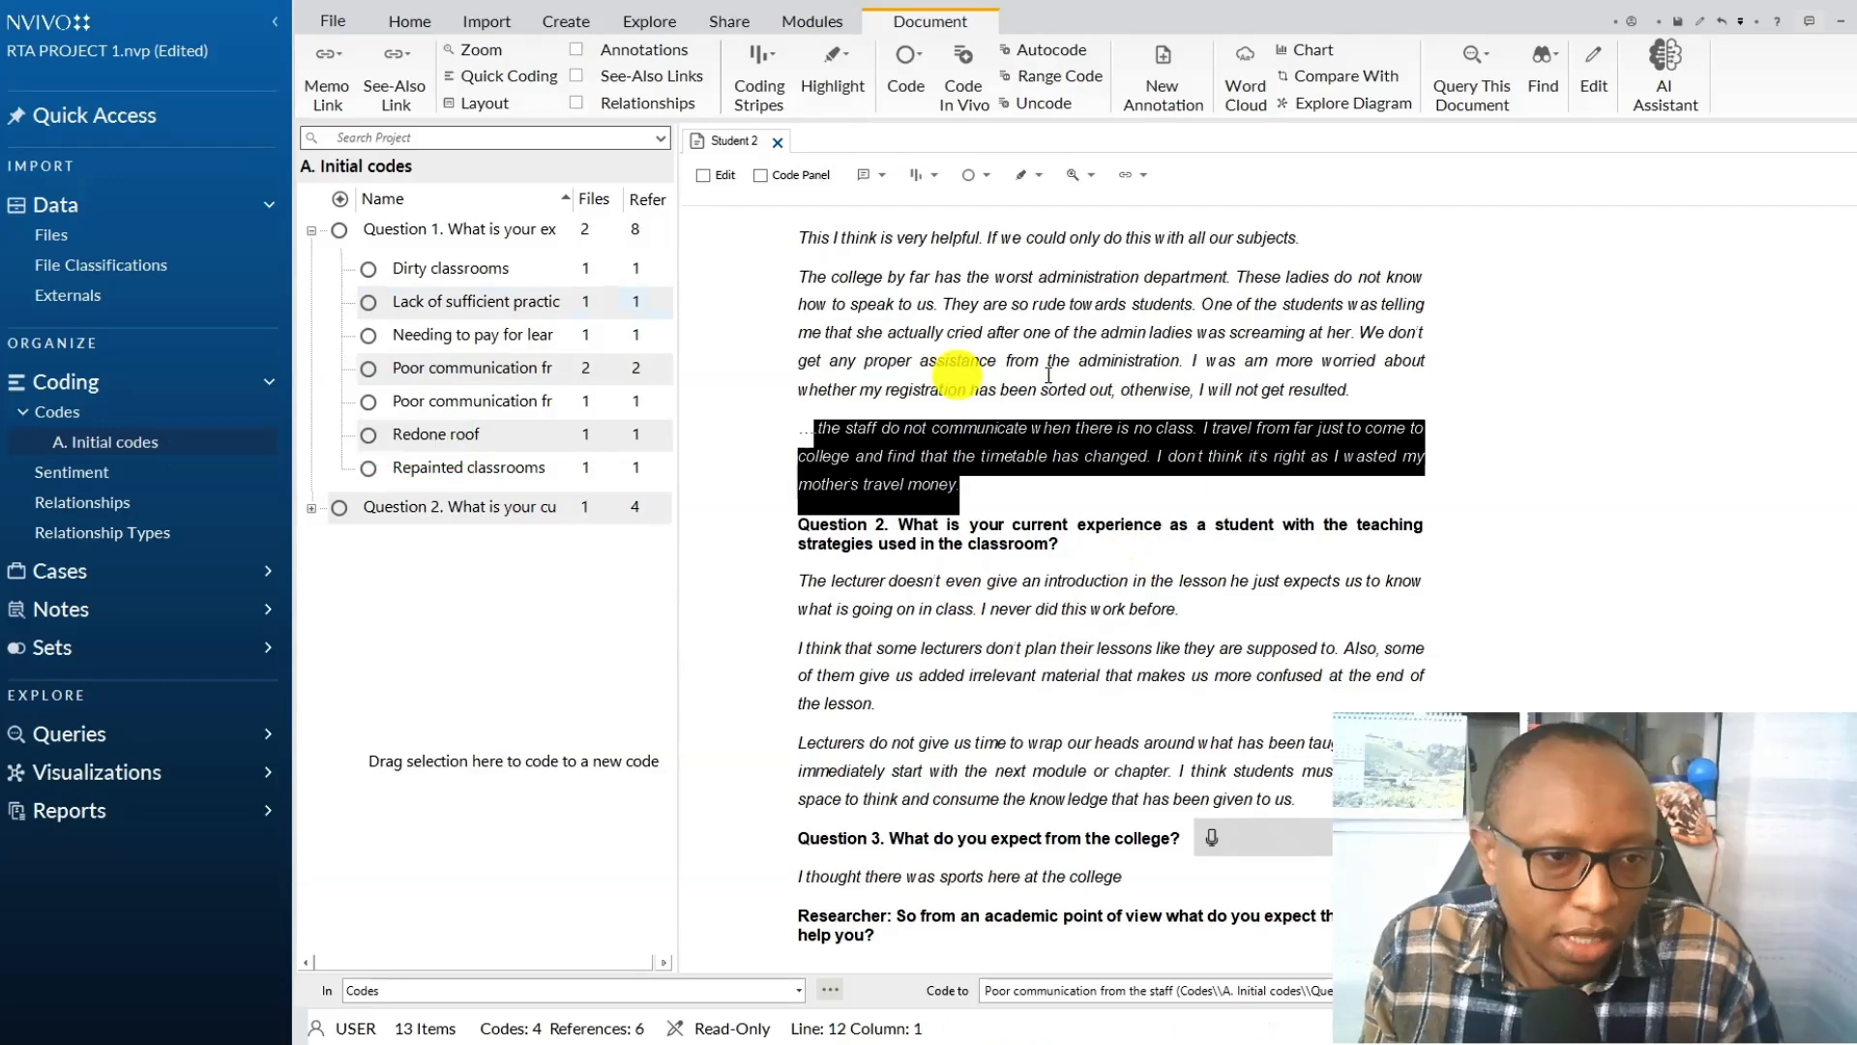
{"action": "left_click", "coordinate": [1019, 549]}
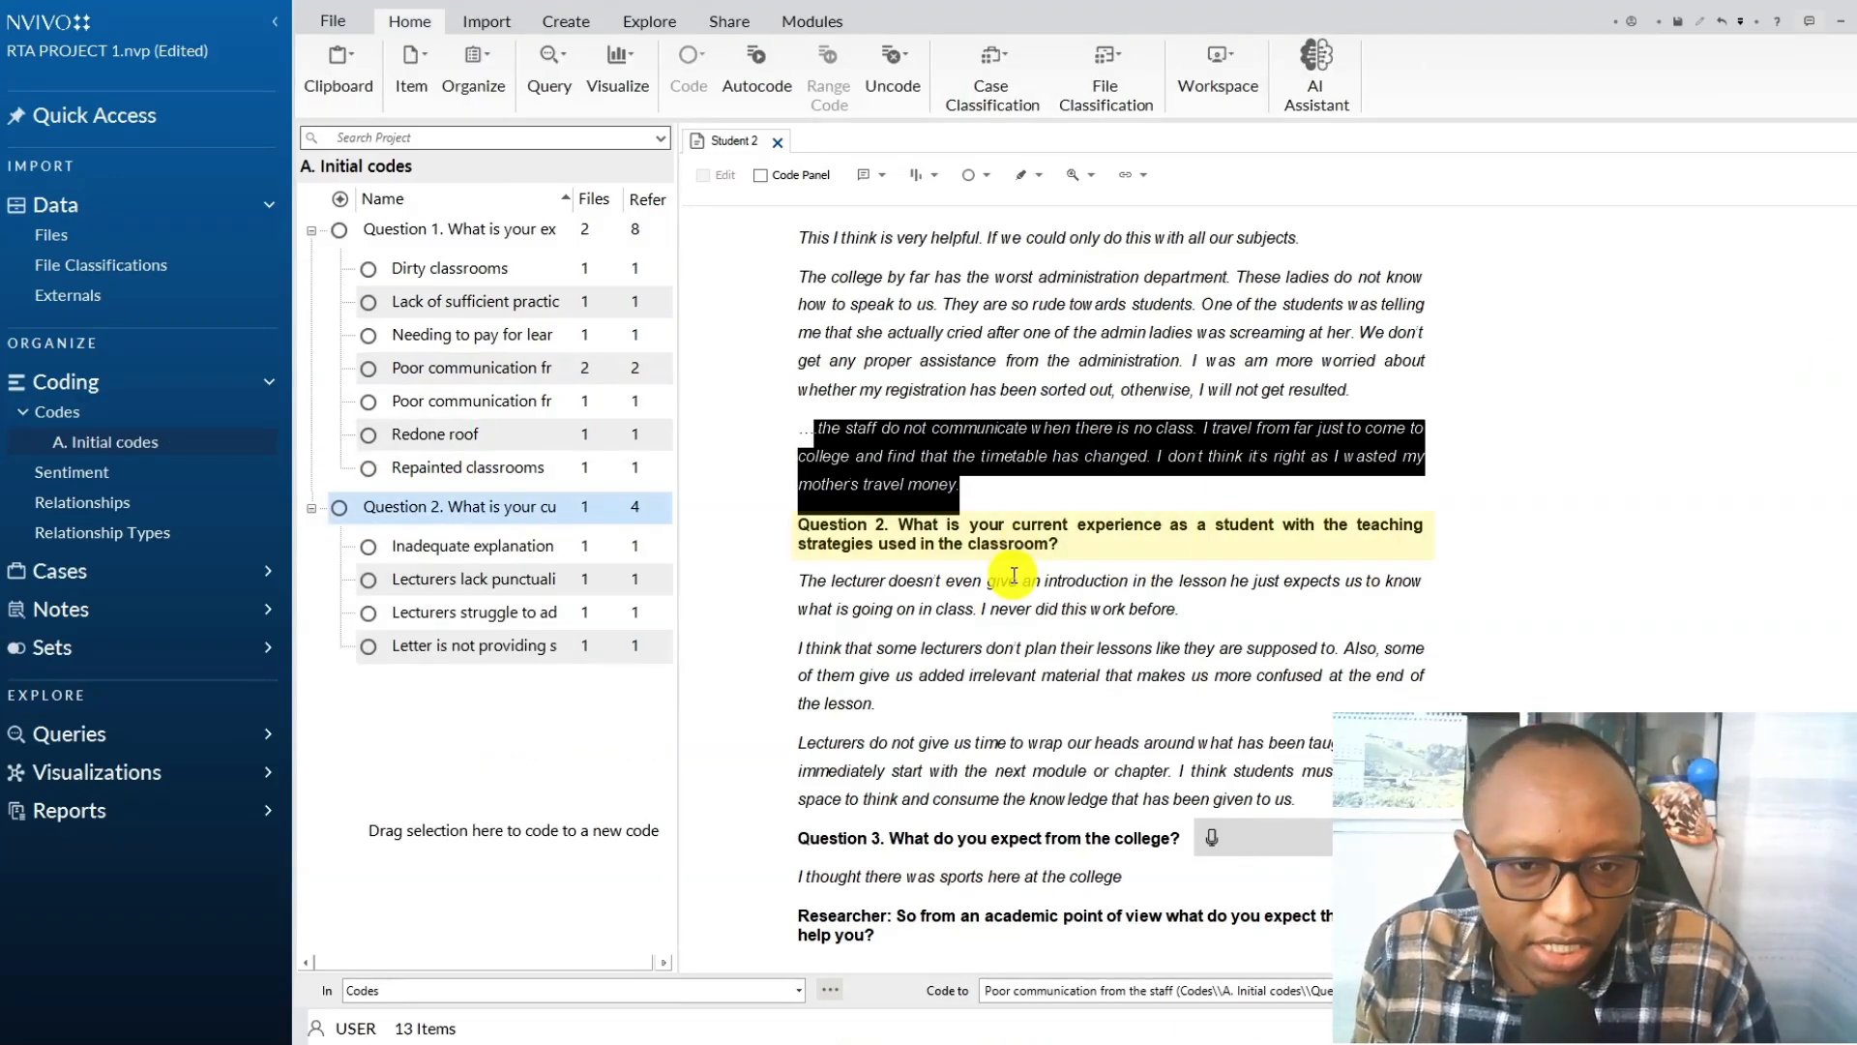
{"action": "left_click", "coordinate": [905, 593]}
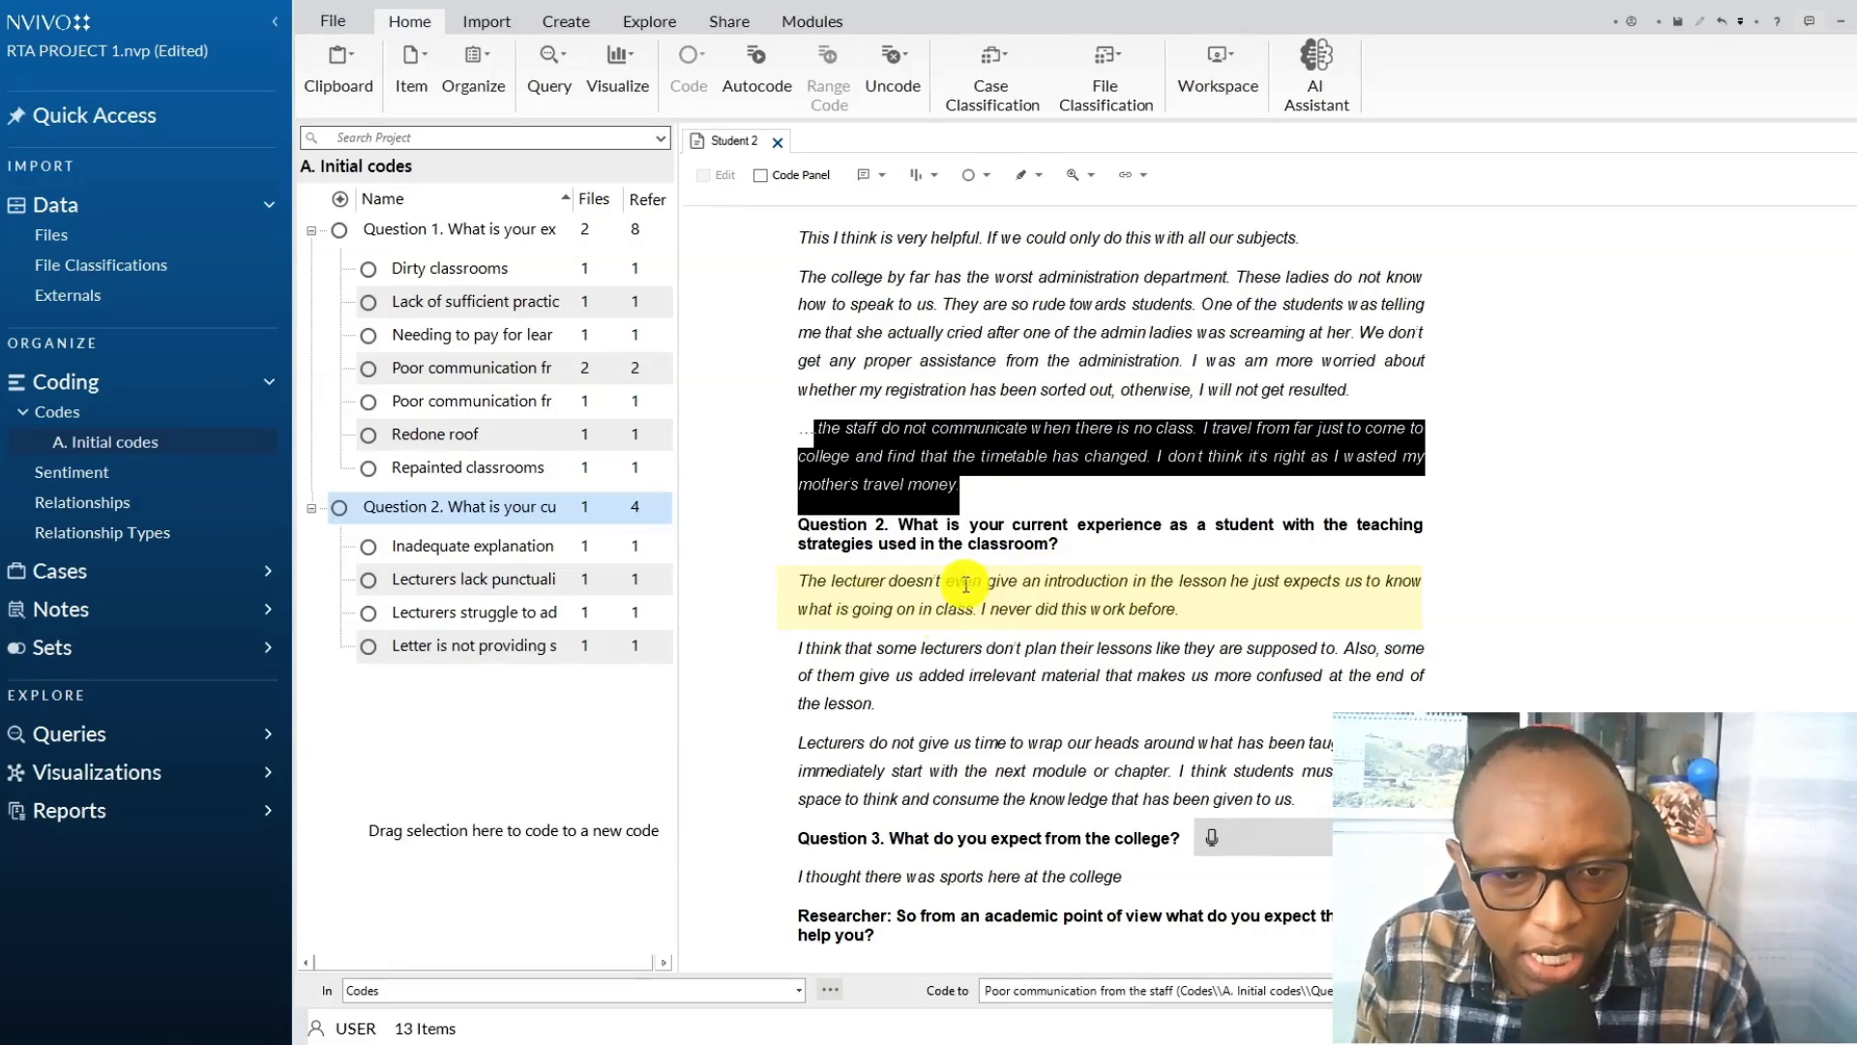
{"action": "left_click_drag", "start_coordinate": [1187, 610], "coordinate": [801, 582]}
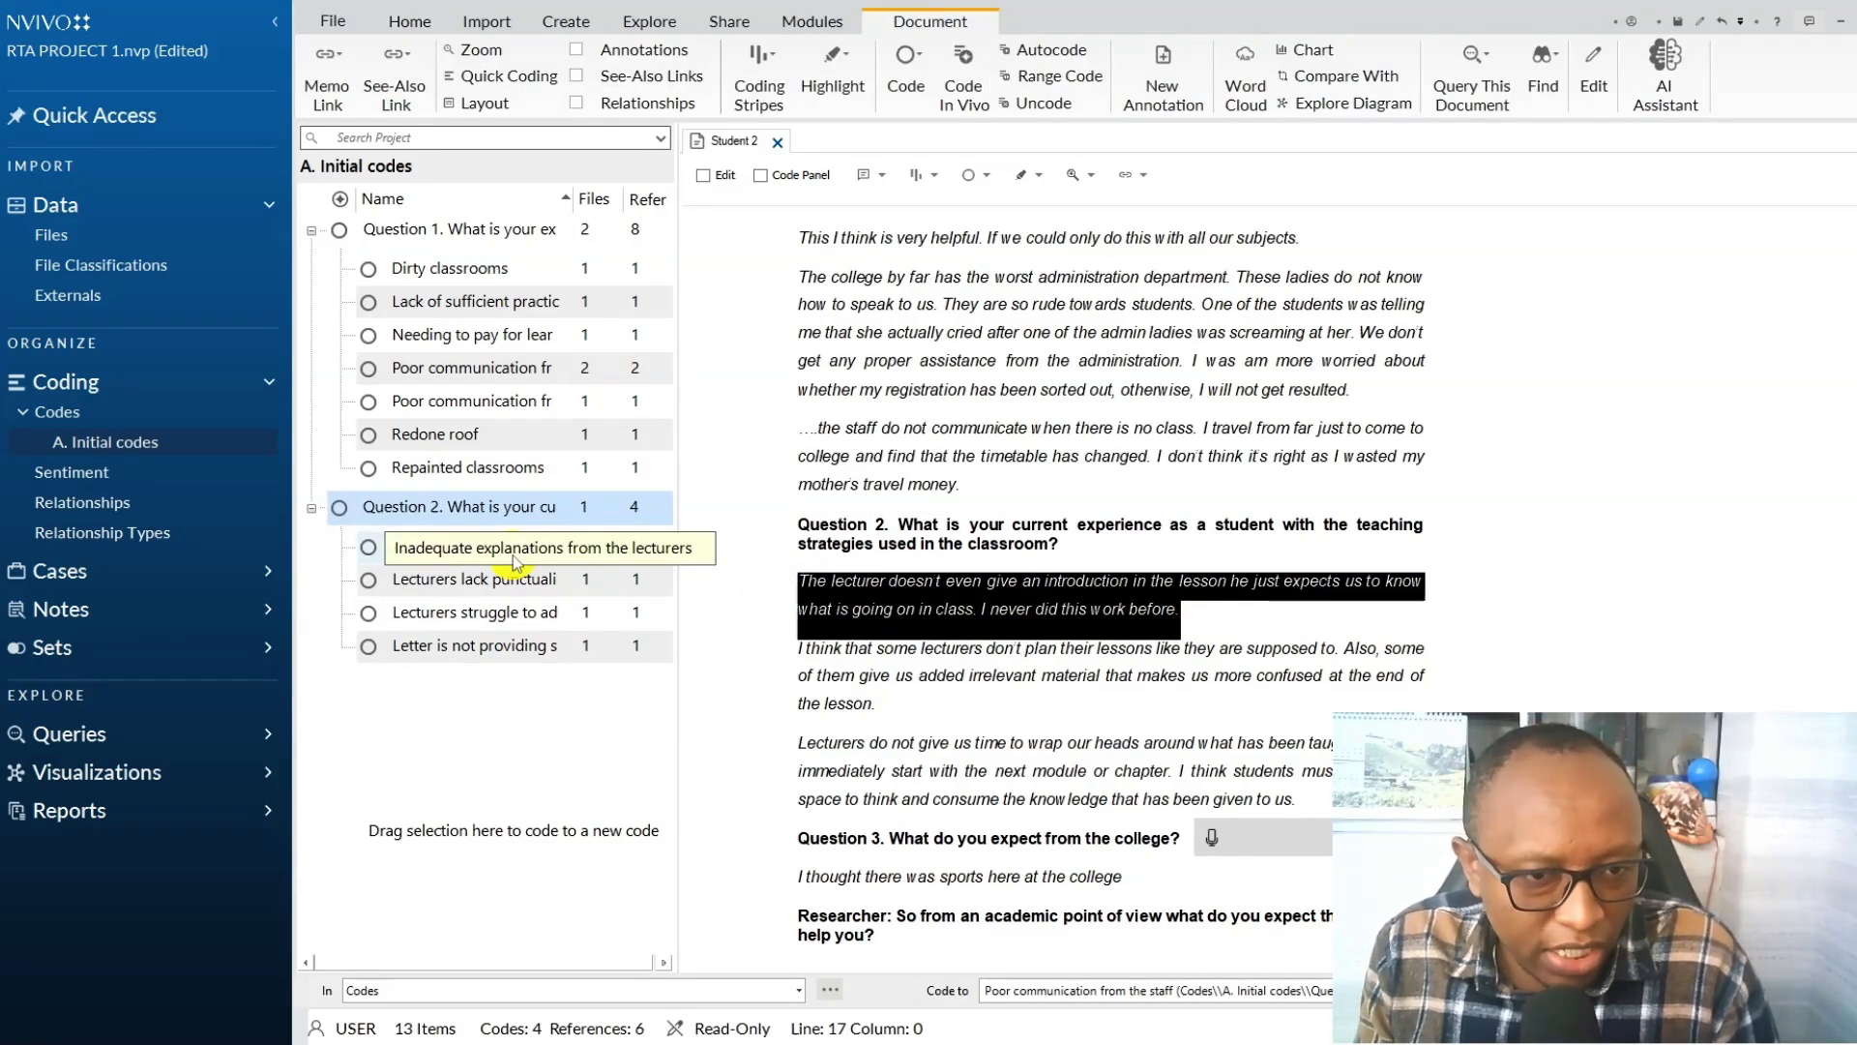
{"action": "left_click_drag", "start_coordinate": [985, 604], "coordinate": [406, 547]}
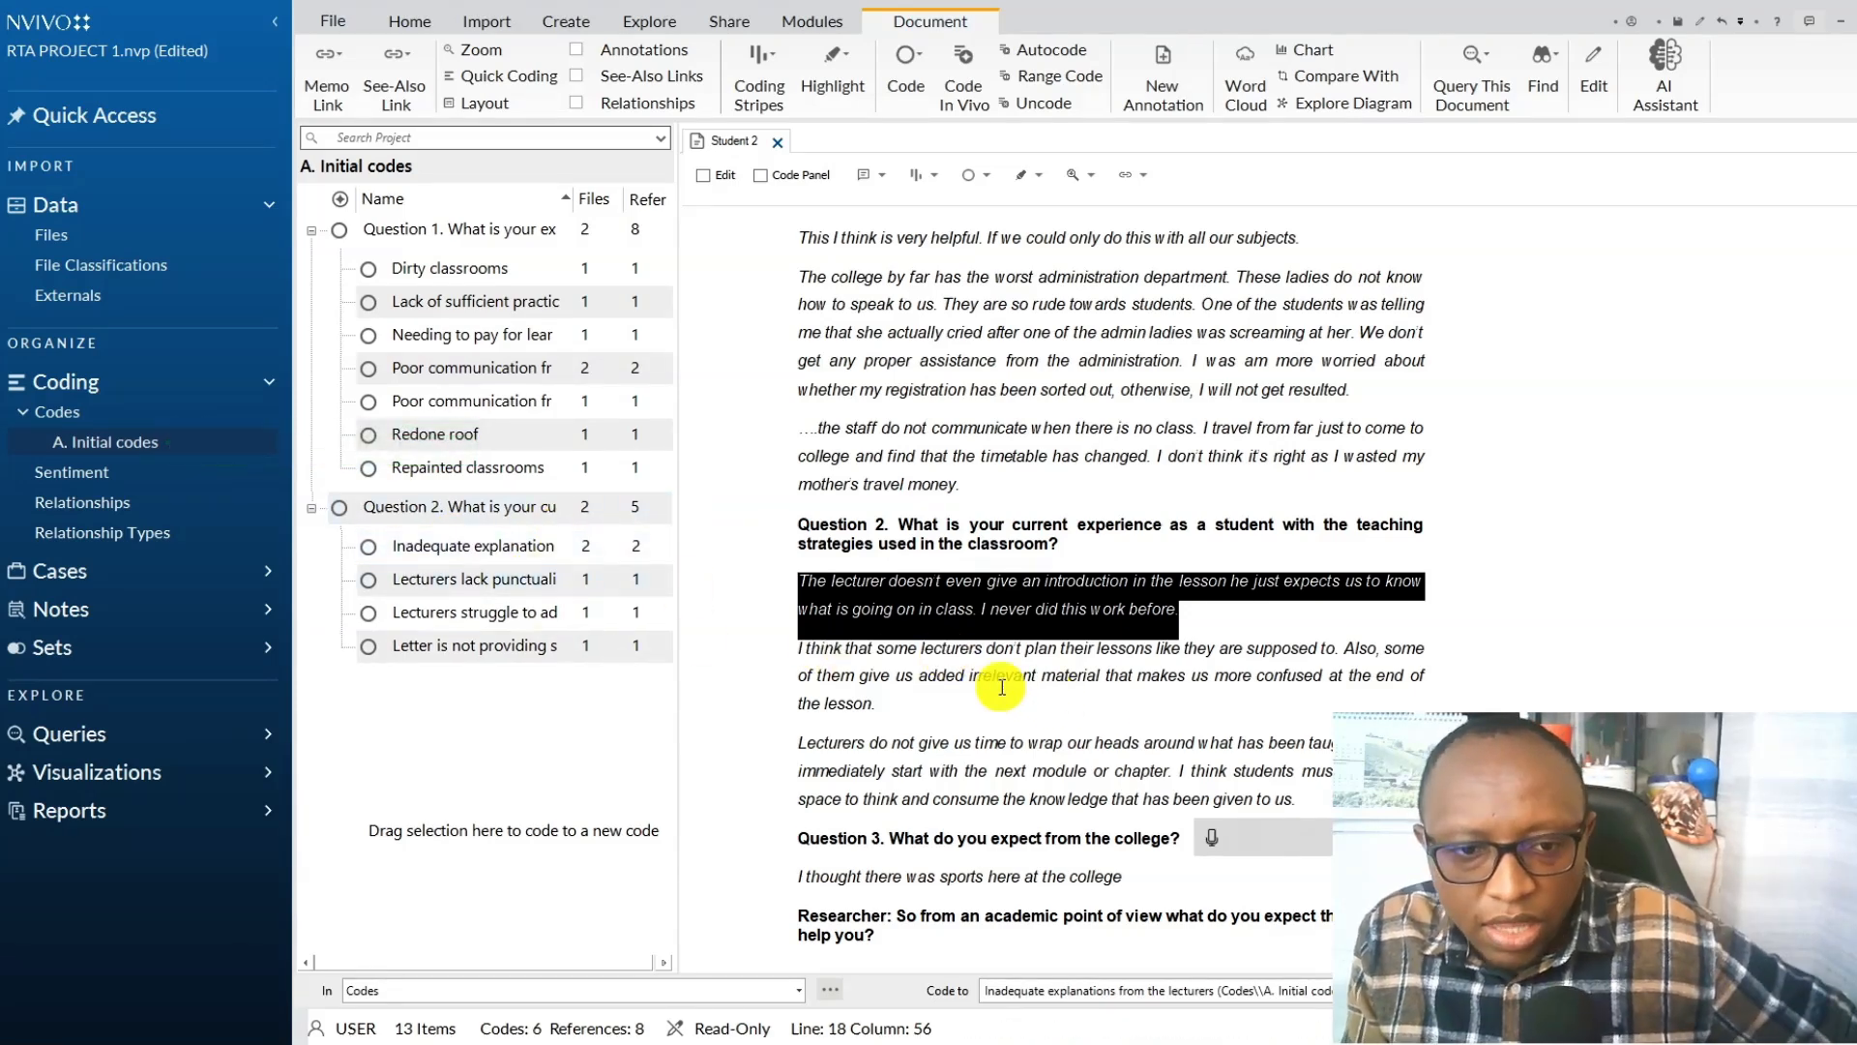
In the name of the Question 2 code about insufficient assignment feedback, replace "Letter is" with "Lectures".
{"action": "right_click", "coordinate": [491, 646]}
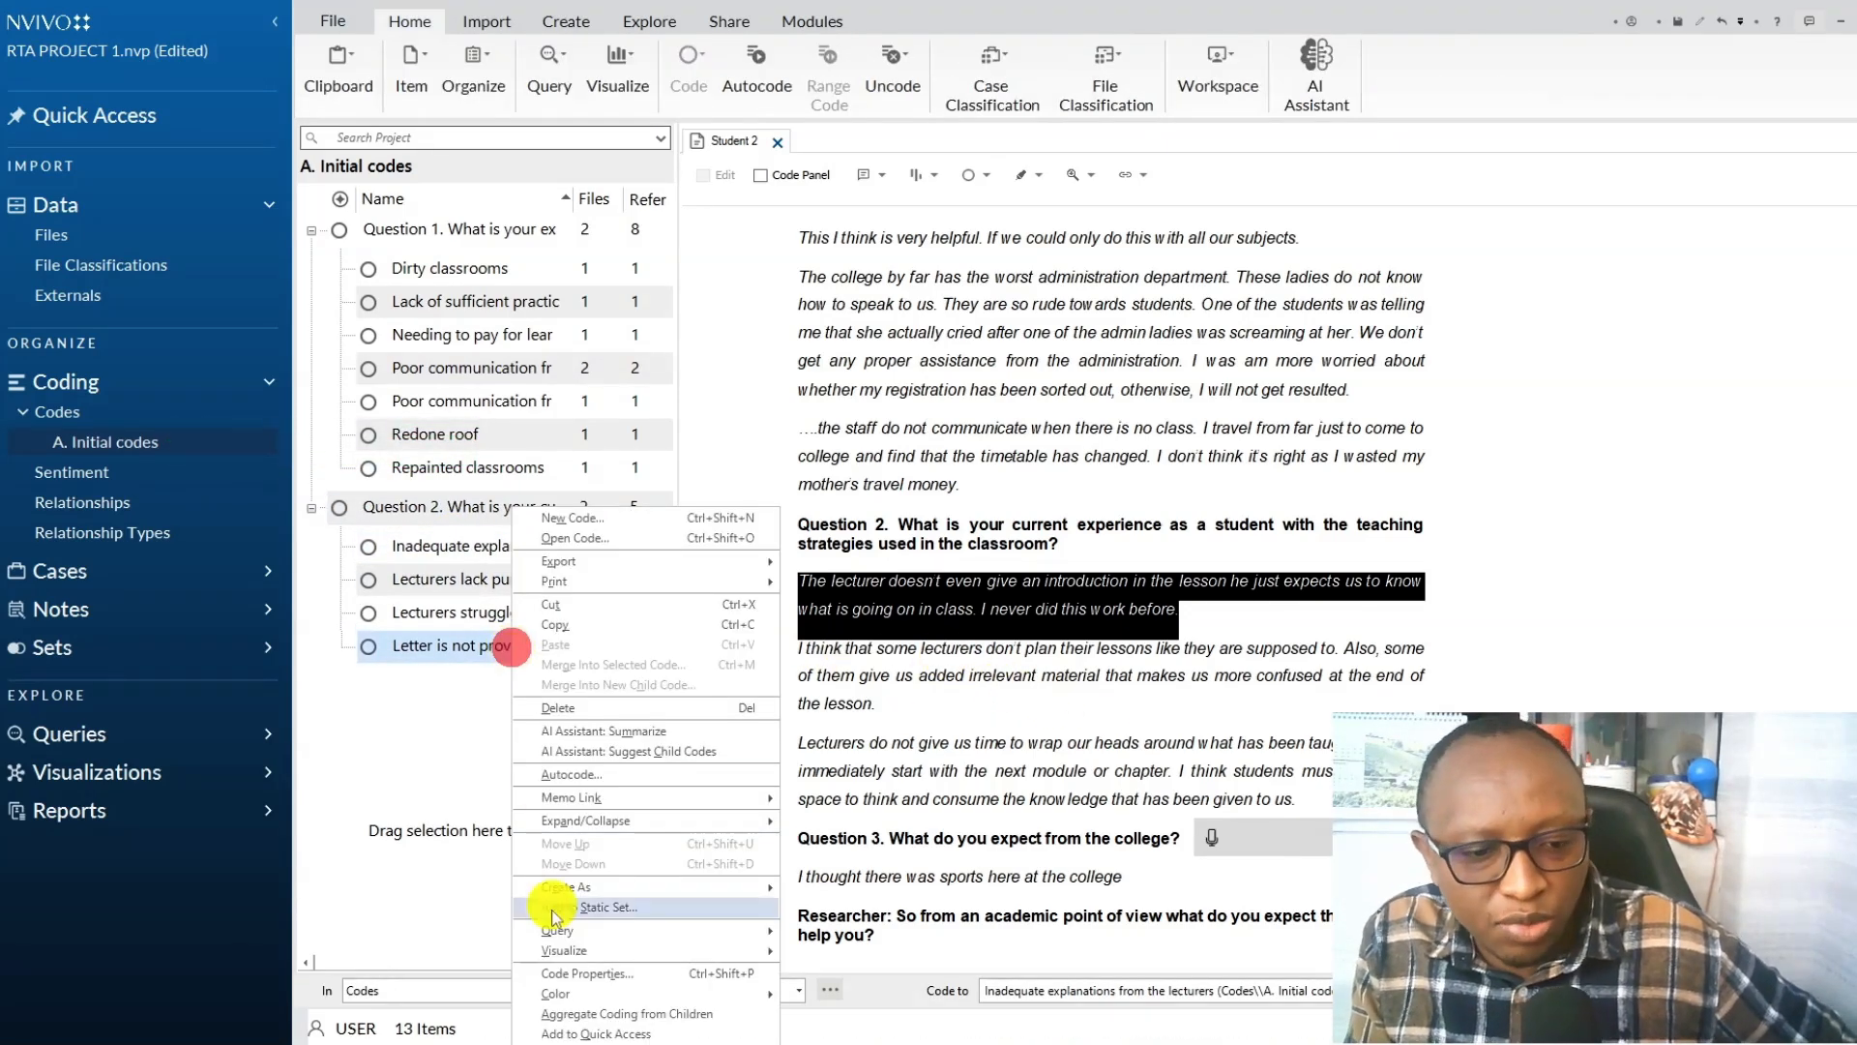
{"action": "left_click", "coordinate": [573, 973]}
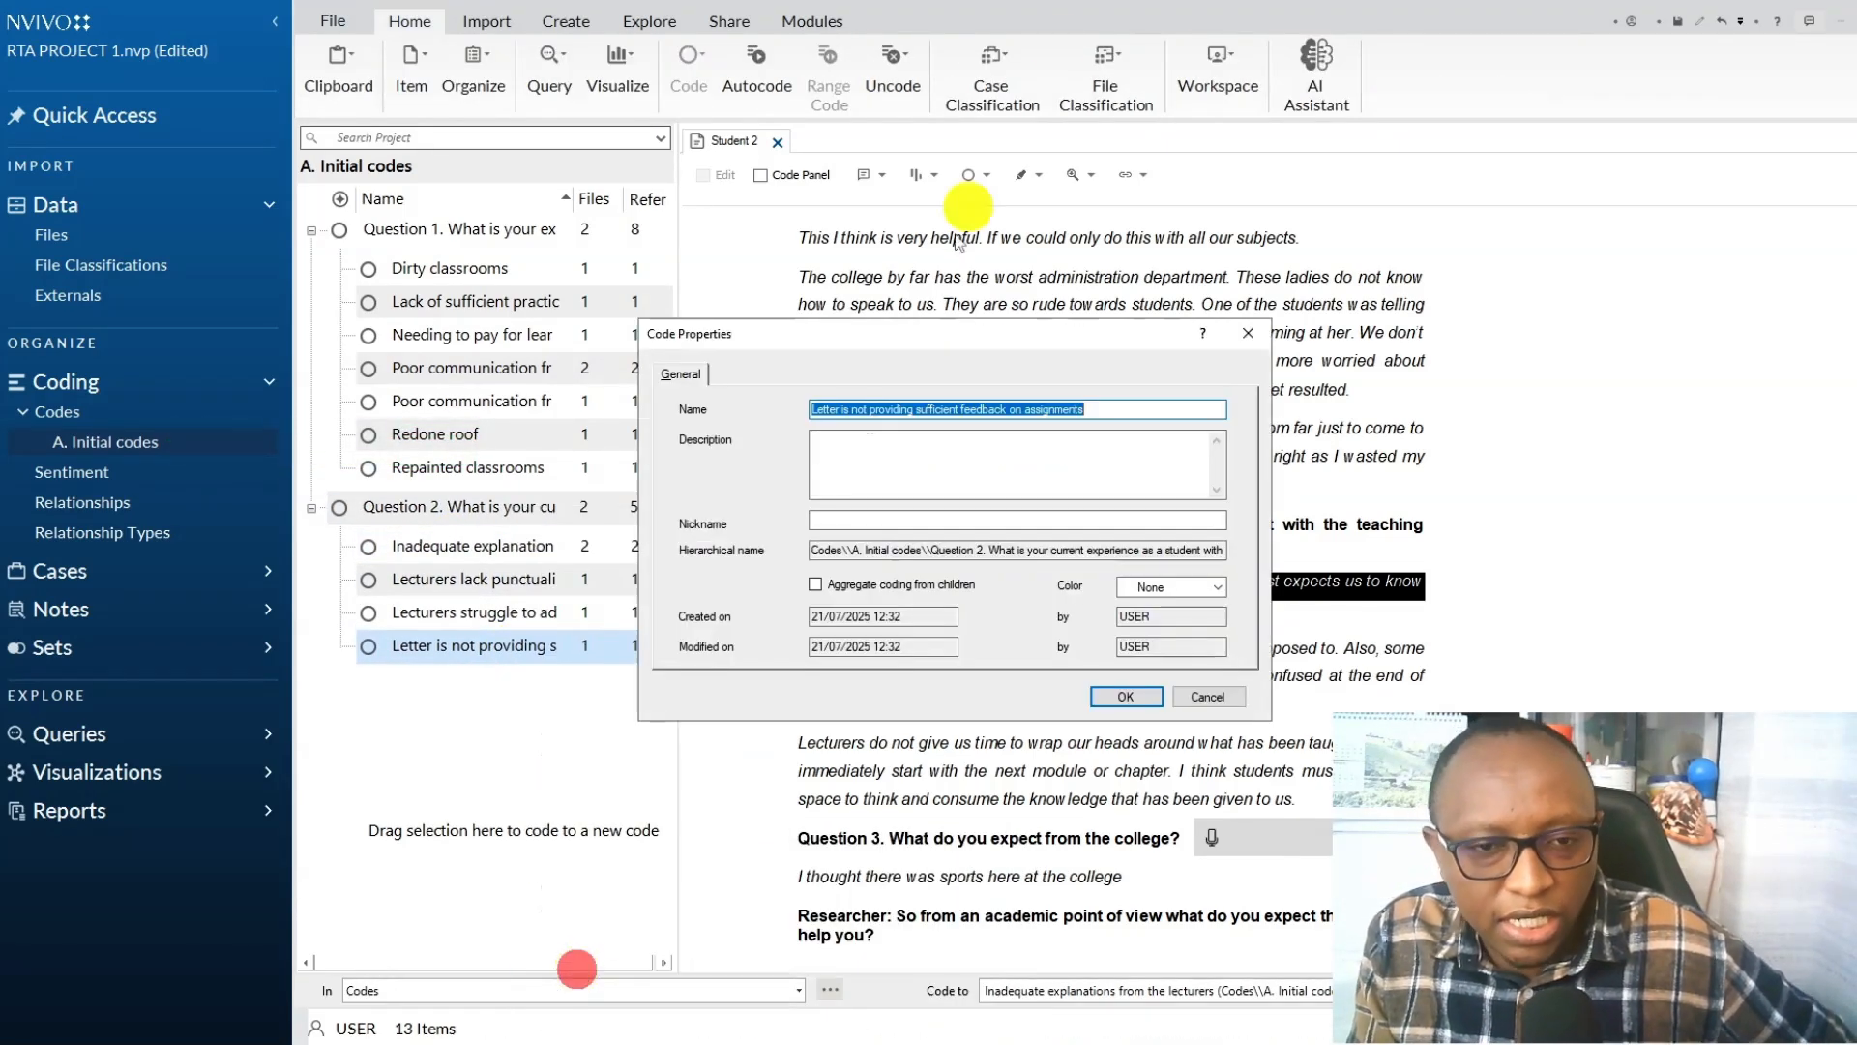
{"action": "left_click", "coordinate": [844, 402]}
{"action": "key", "text": "BackSpace"}
{"action": "key", "text": "BackSpace"}
{"action": "key", "text": "BackSpace"}
{"action": "key", "text": "BackSpace"}
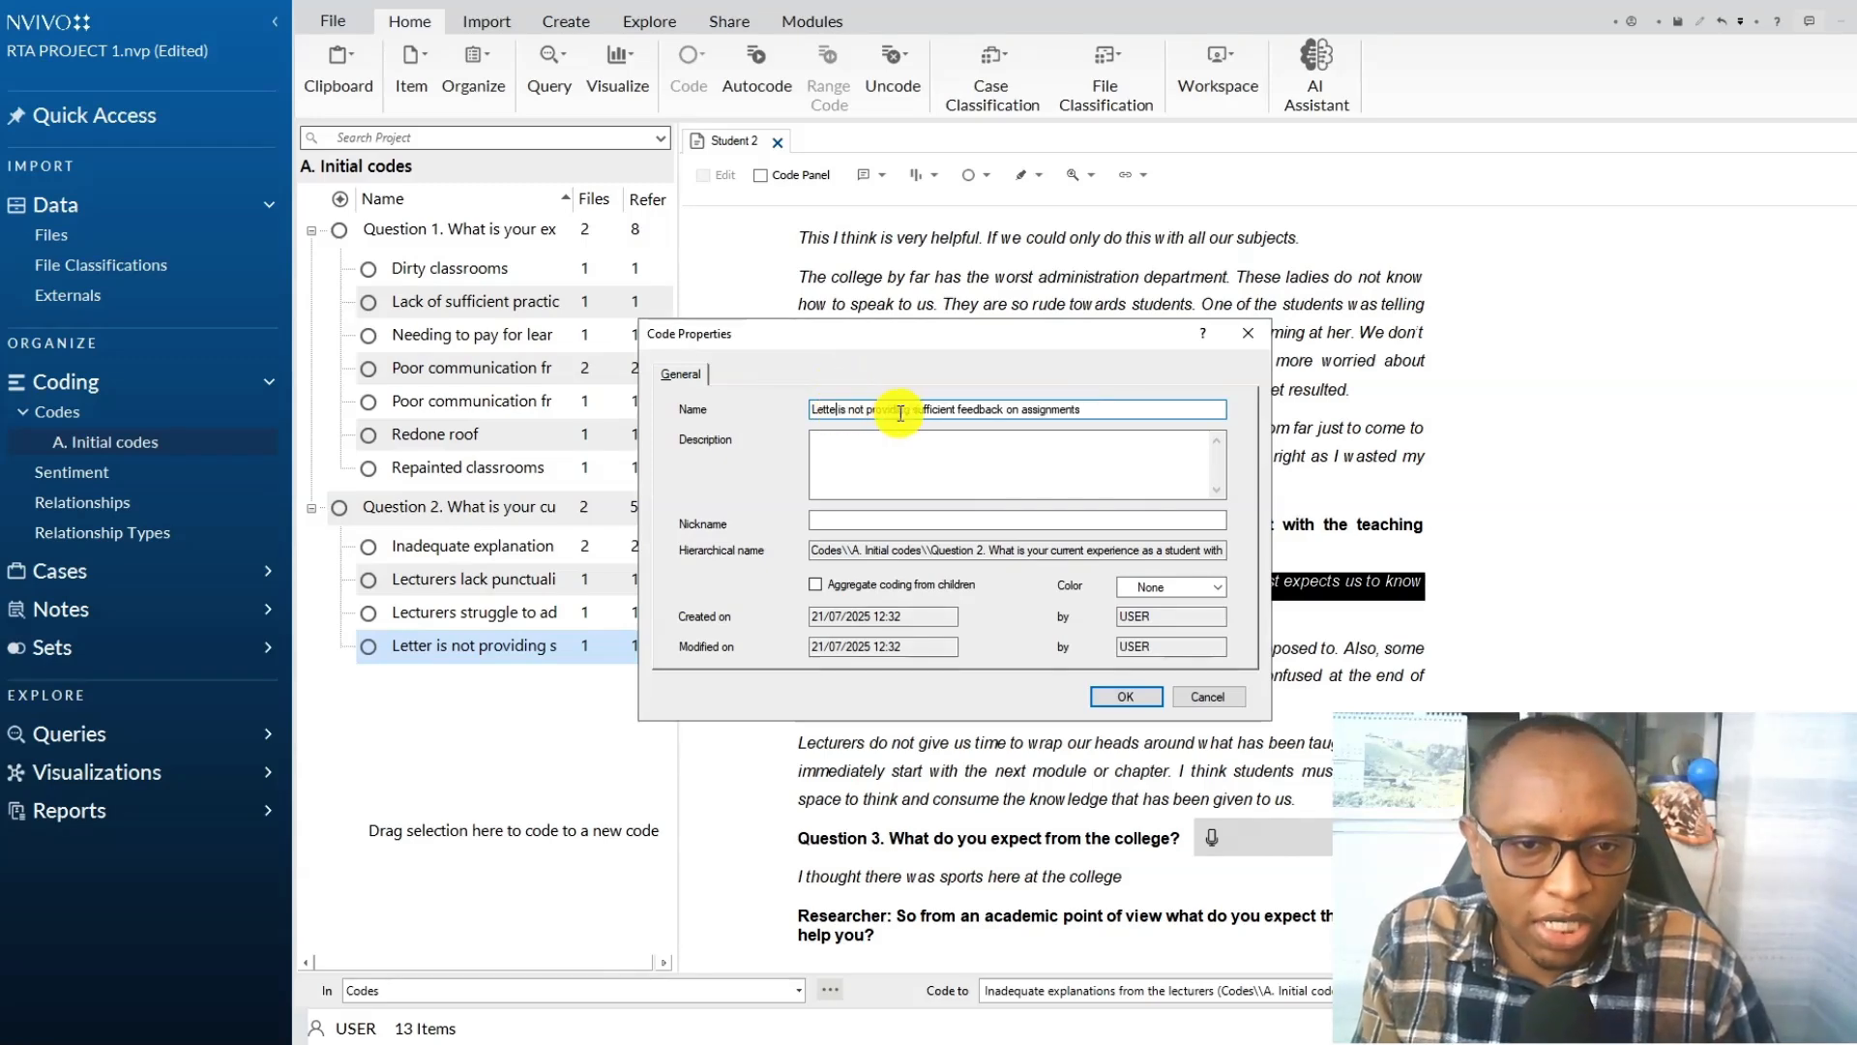
{"action": "type", "text": "ctures"}
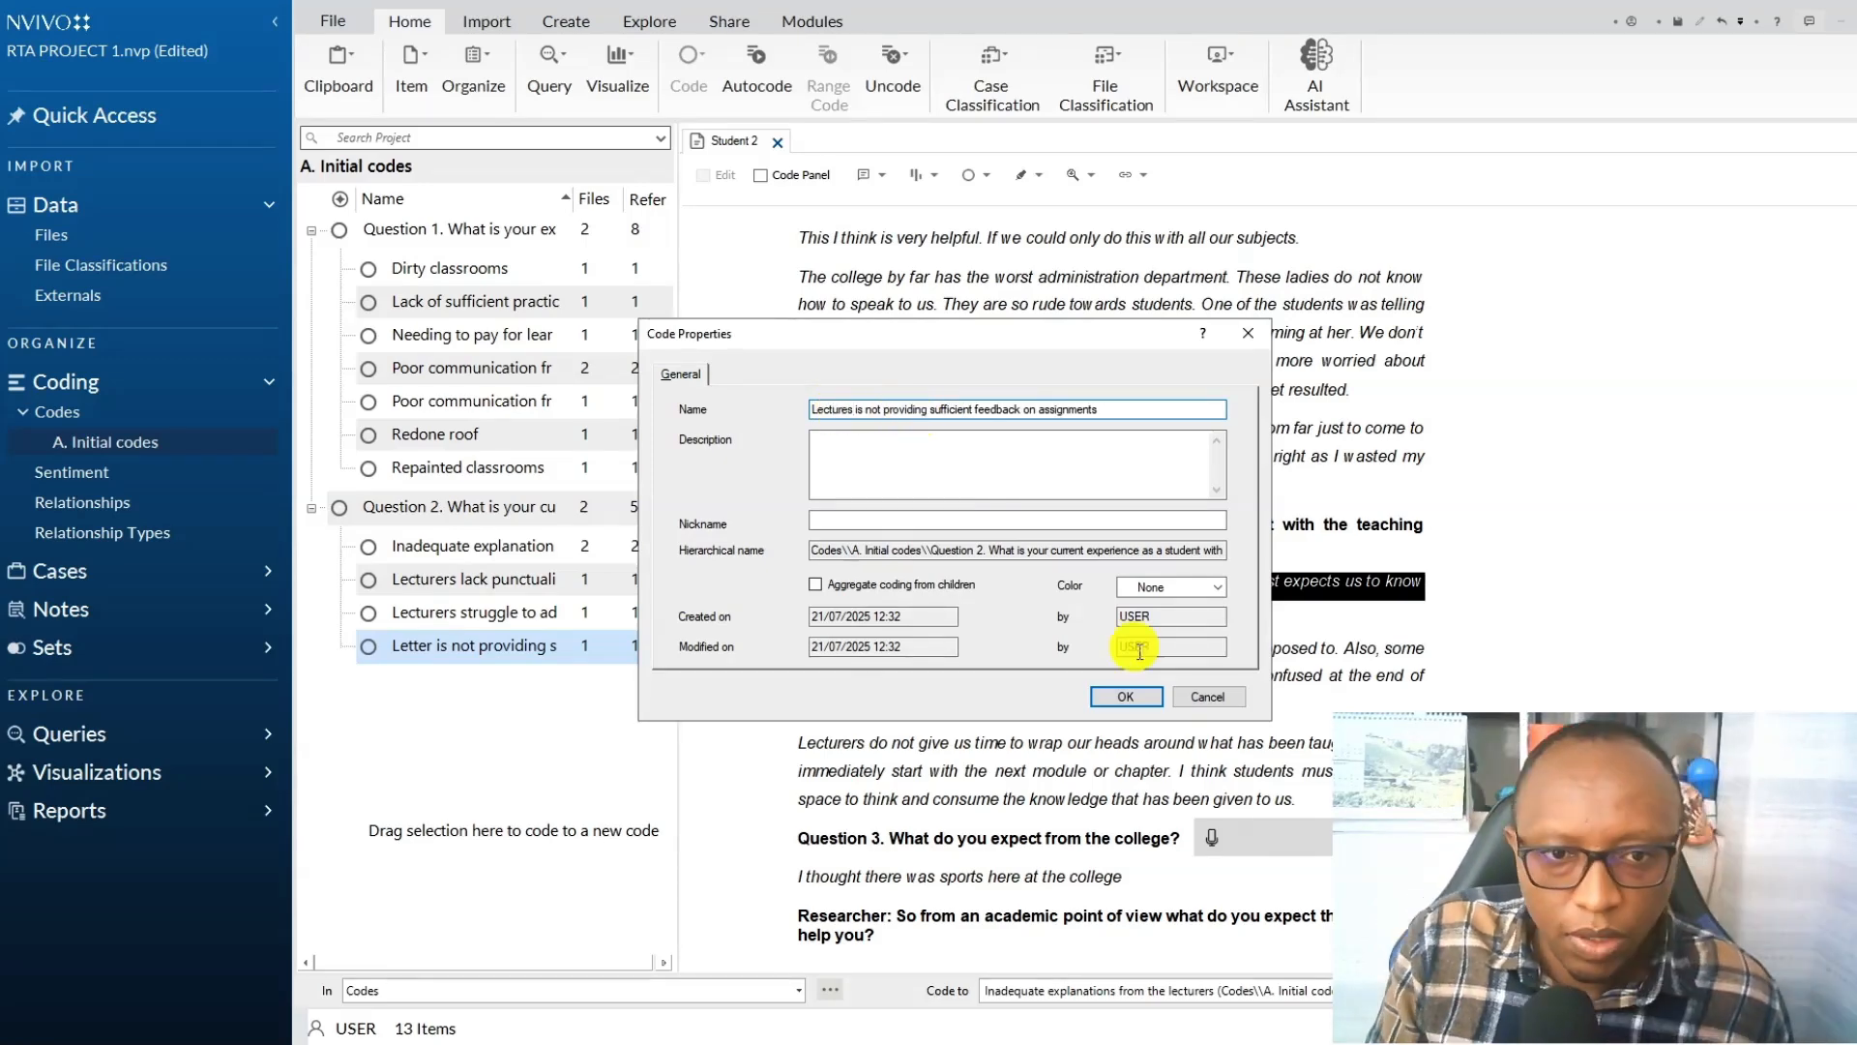
{"action": "left_click", "coordinate": [1123, 696]}
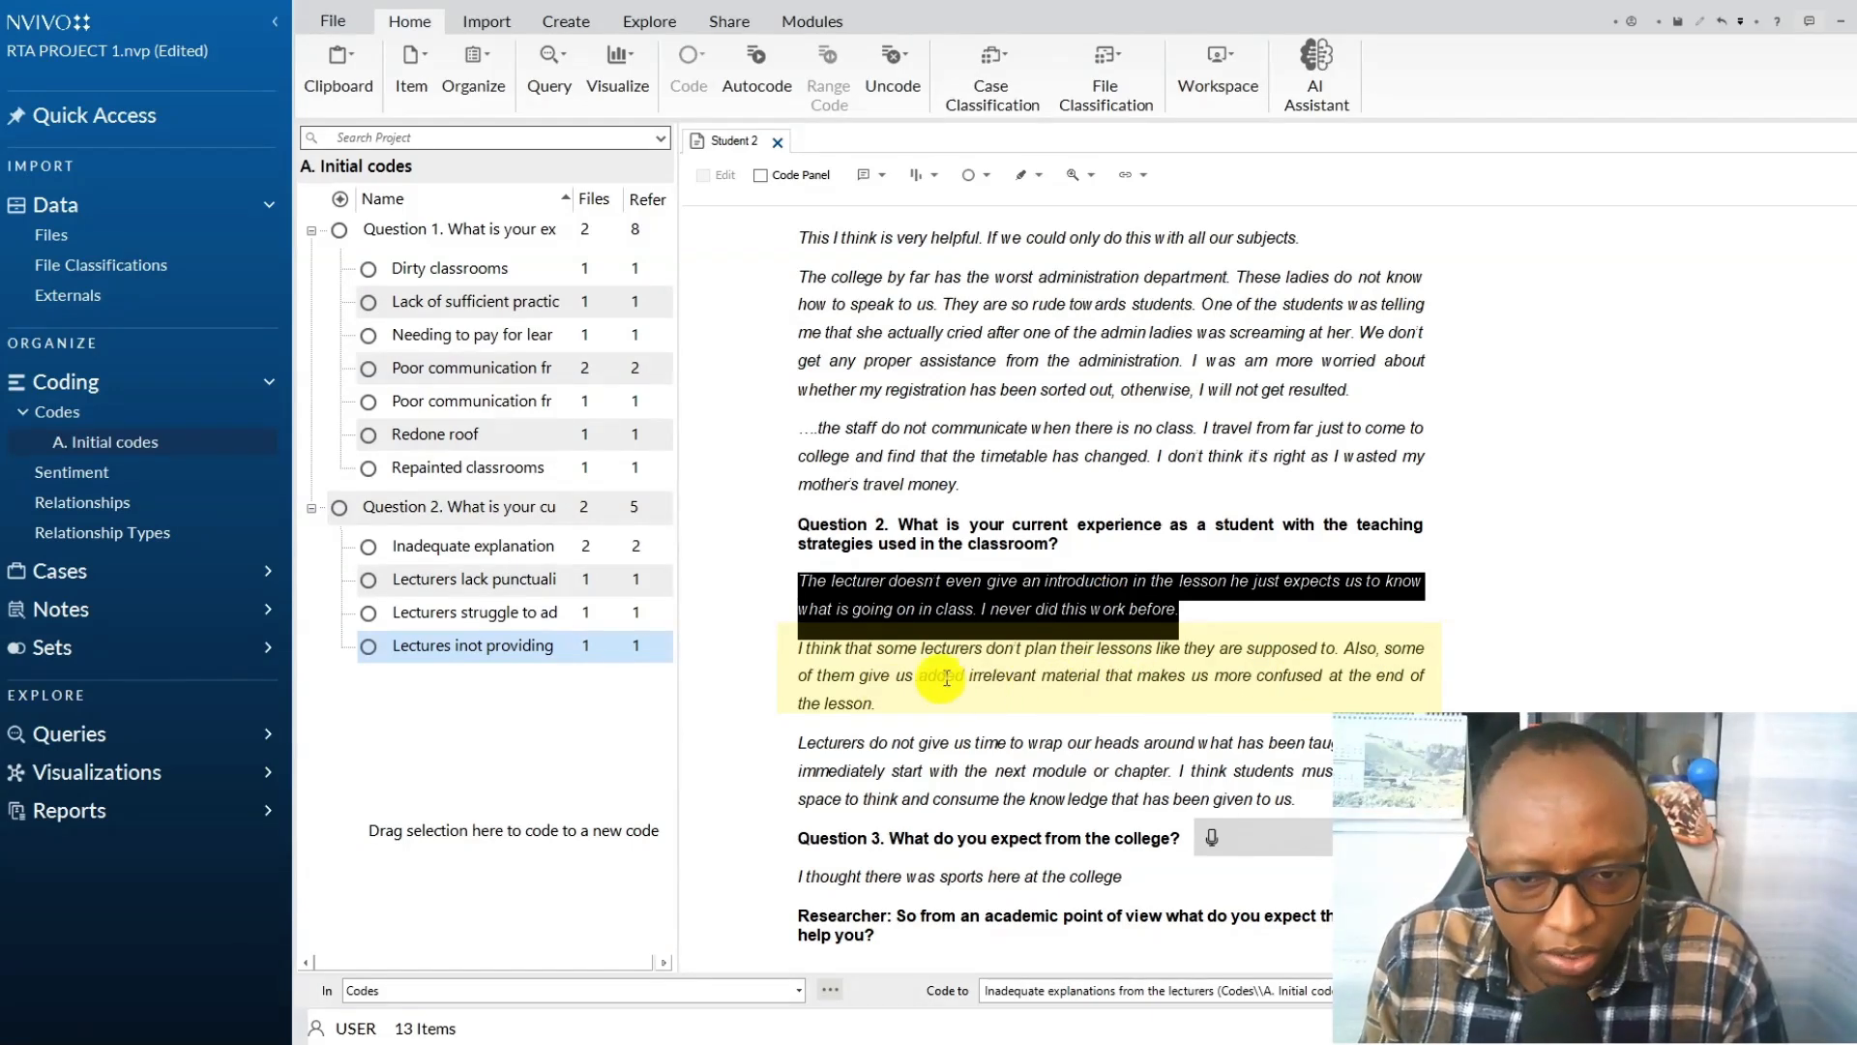
Code Student 2's paragraph "I think that some lecturers don't plan their lessons..." to a new Question 2 child code "Insufficient planning from the lecturers".
{"action": "left_click", "coordinate": [868, 700]}
{"action": "left_click_drag", "start_coordinate": [868, 699], "coordinate": [775, 655]}
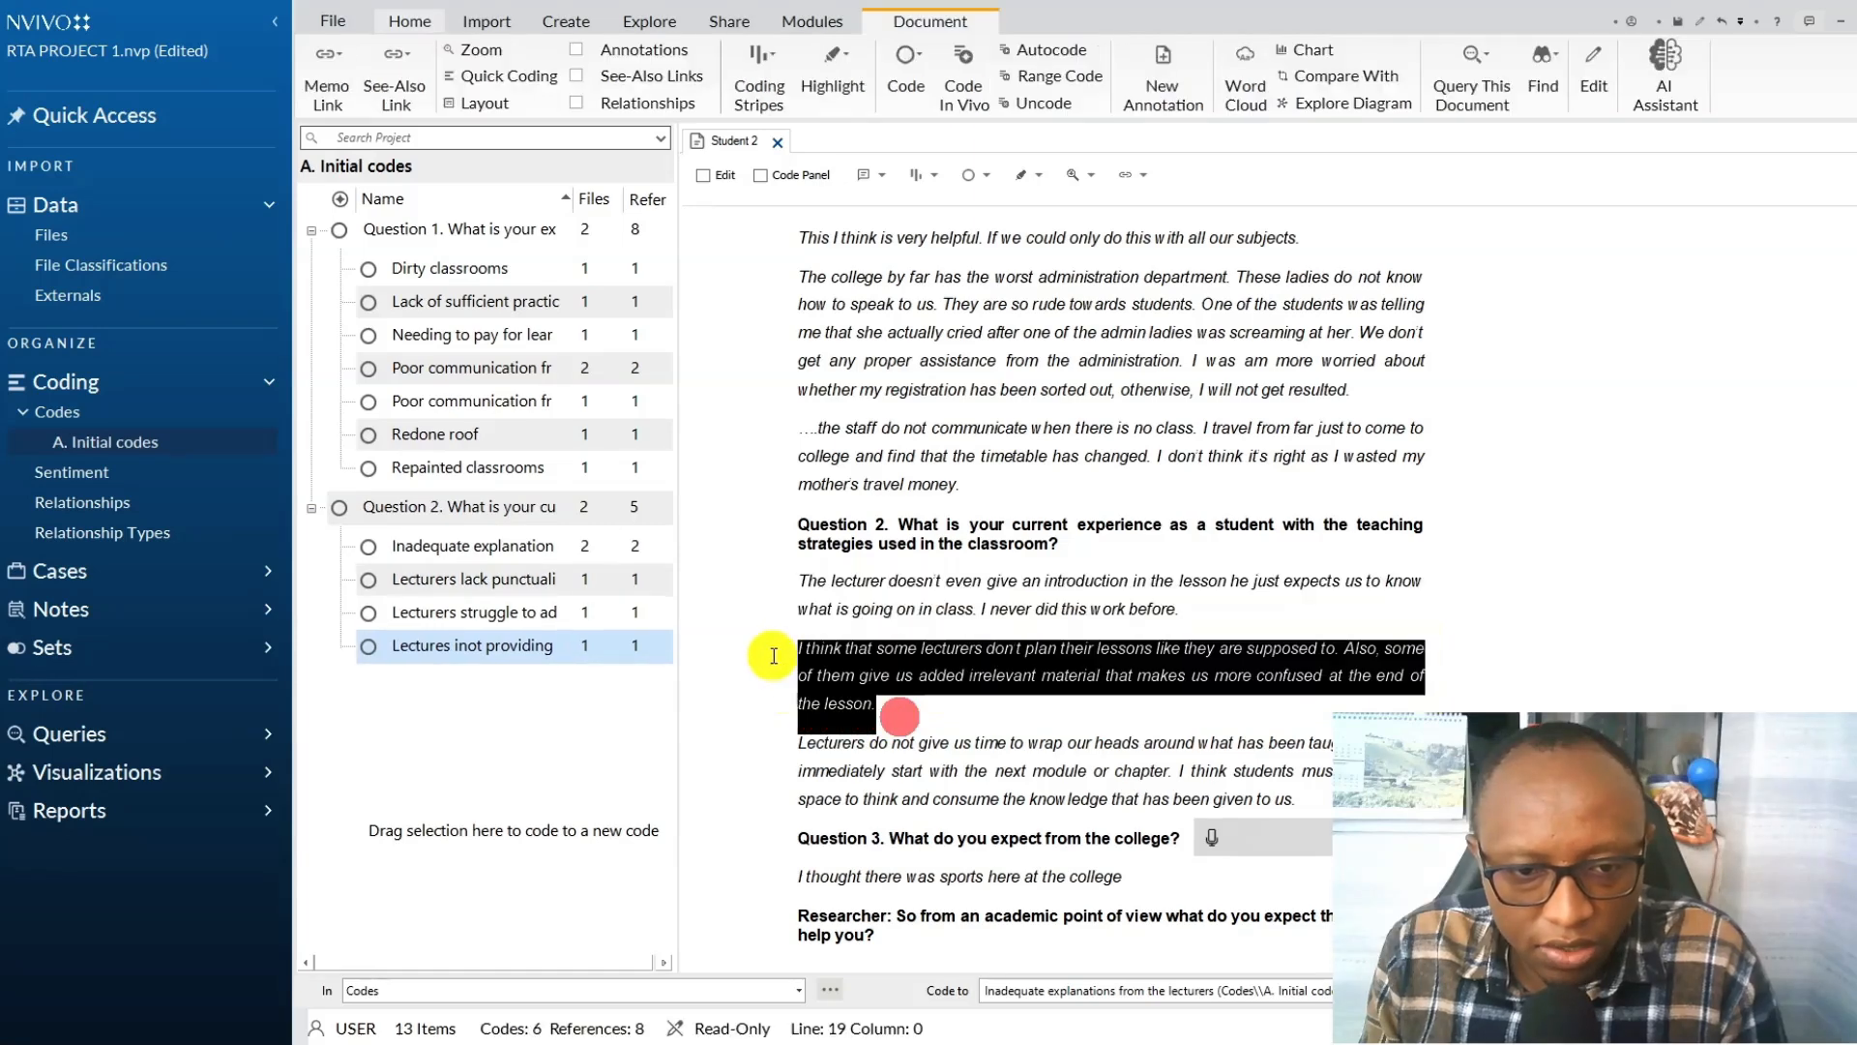
{"action": "left_click", "coordinate": [906, 72]}
{"action": "left_click", "coordinate": [890, 713]}
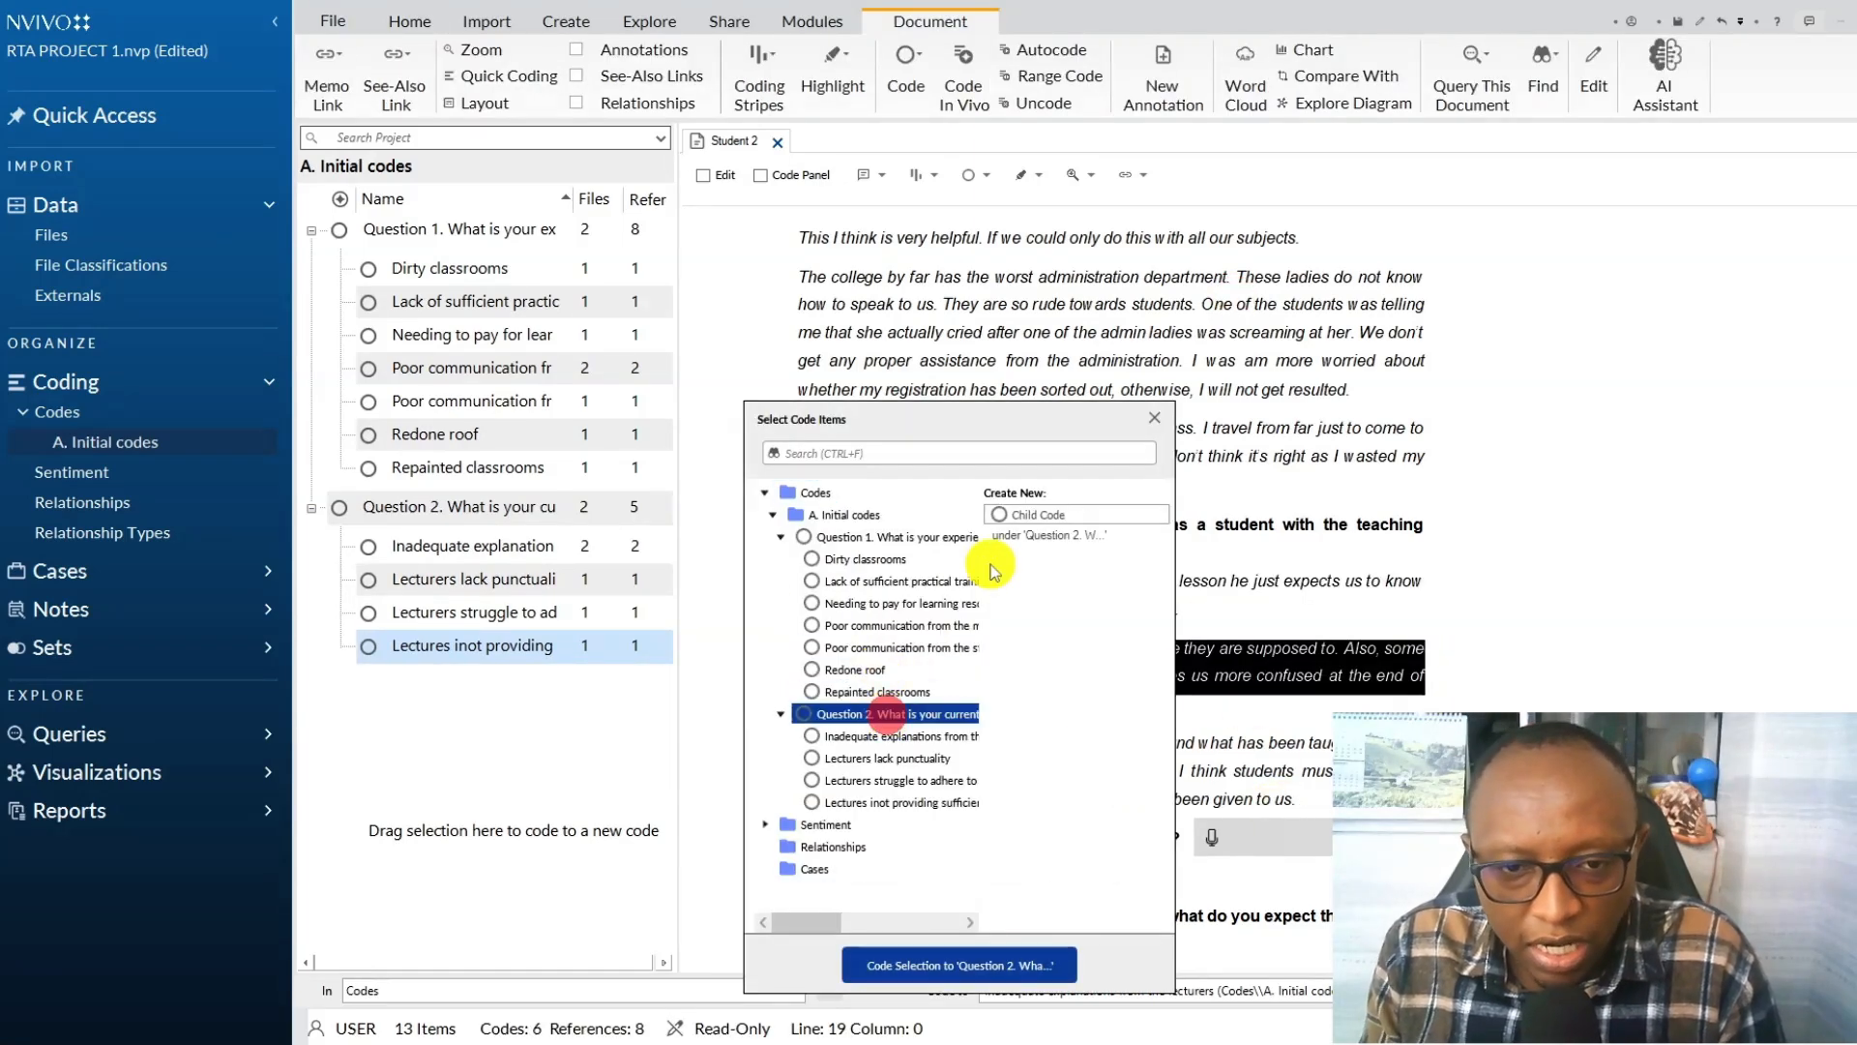
{"action": "left_click", "coordinate": [999, 513]}
{"action": "left_click", "coordinate": [1217, 841]}
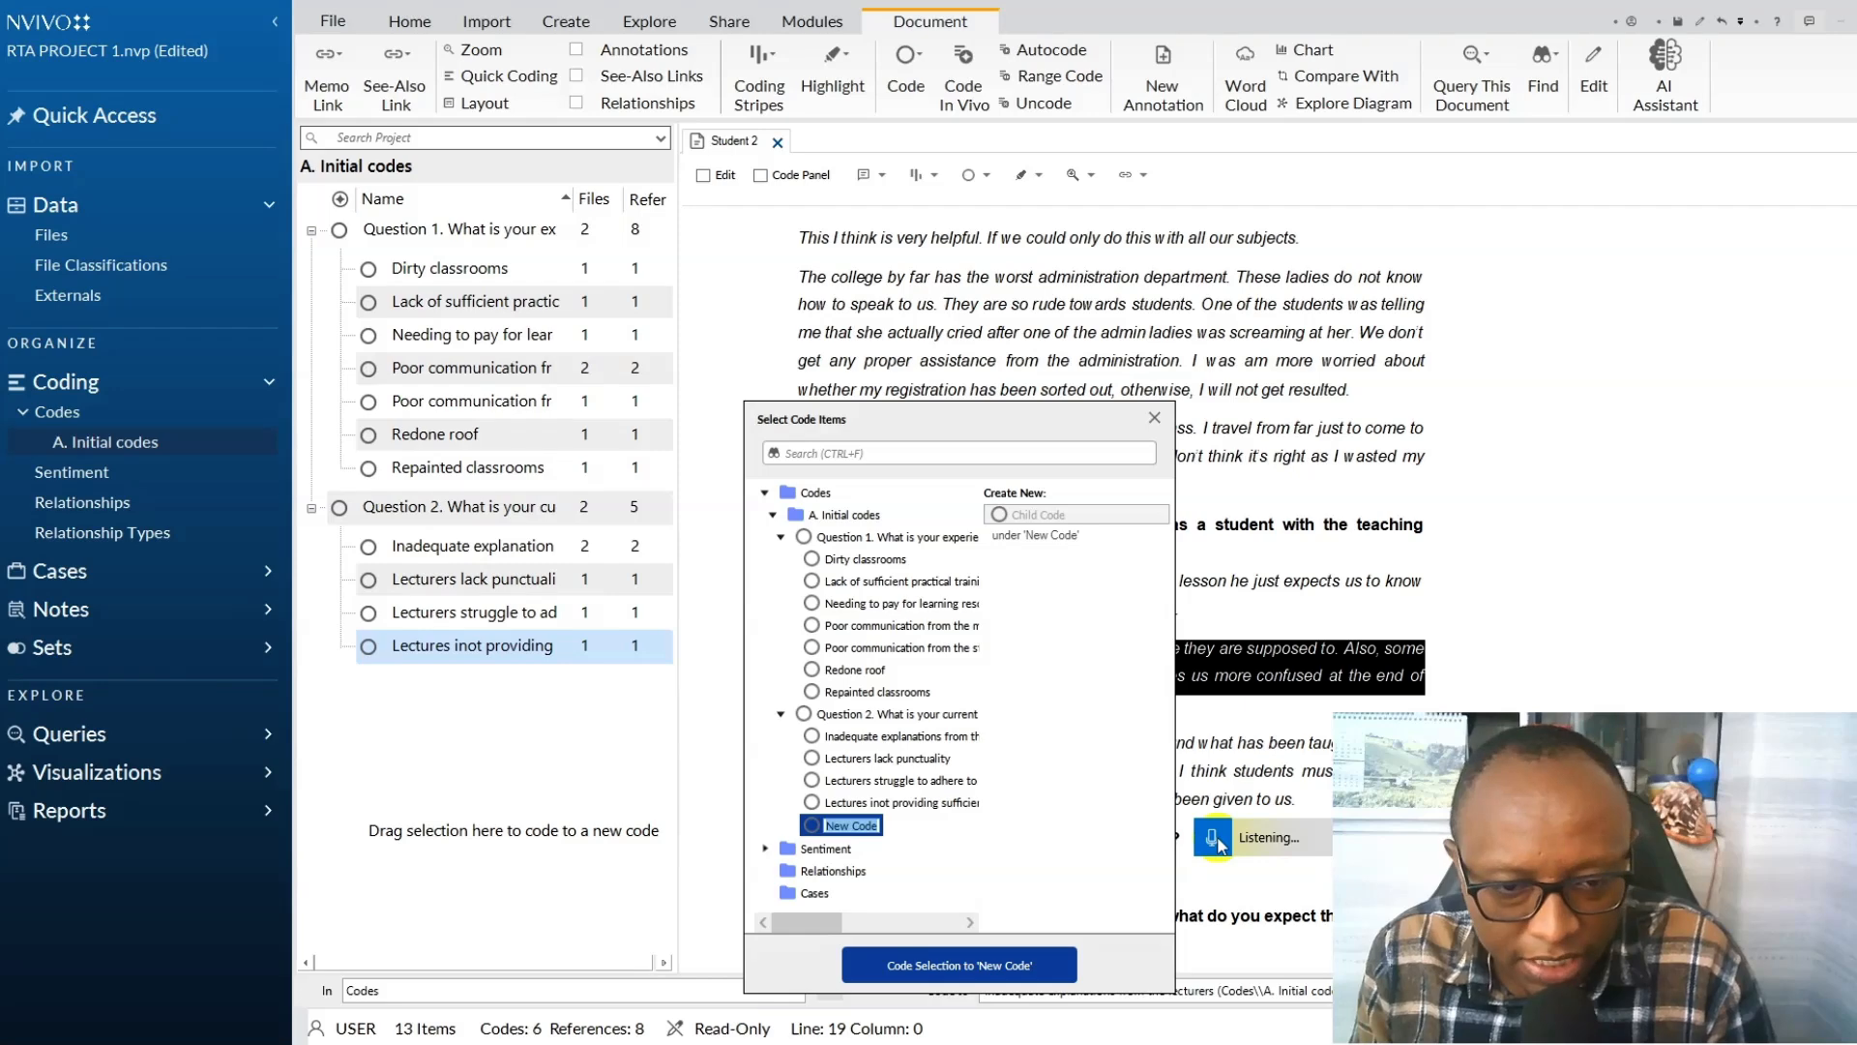
{"action": "left_click", "coordinate": [948, 972]}
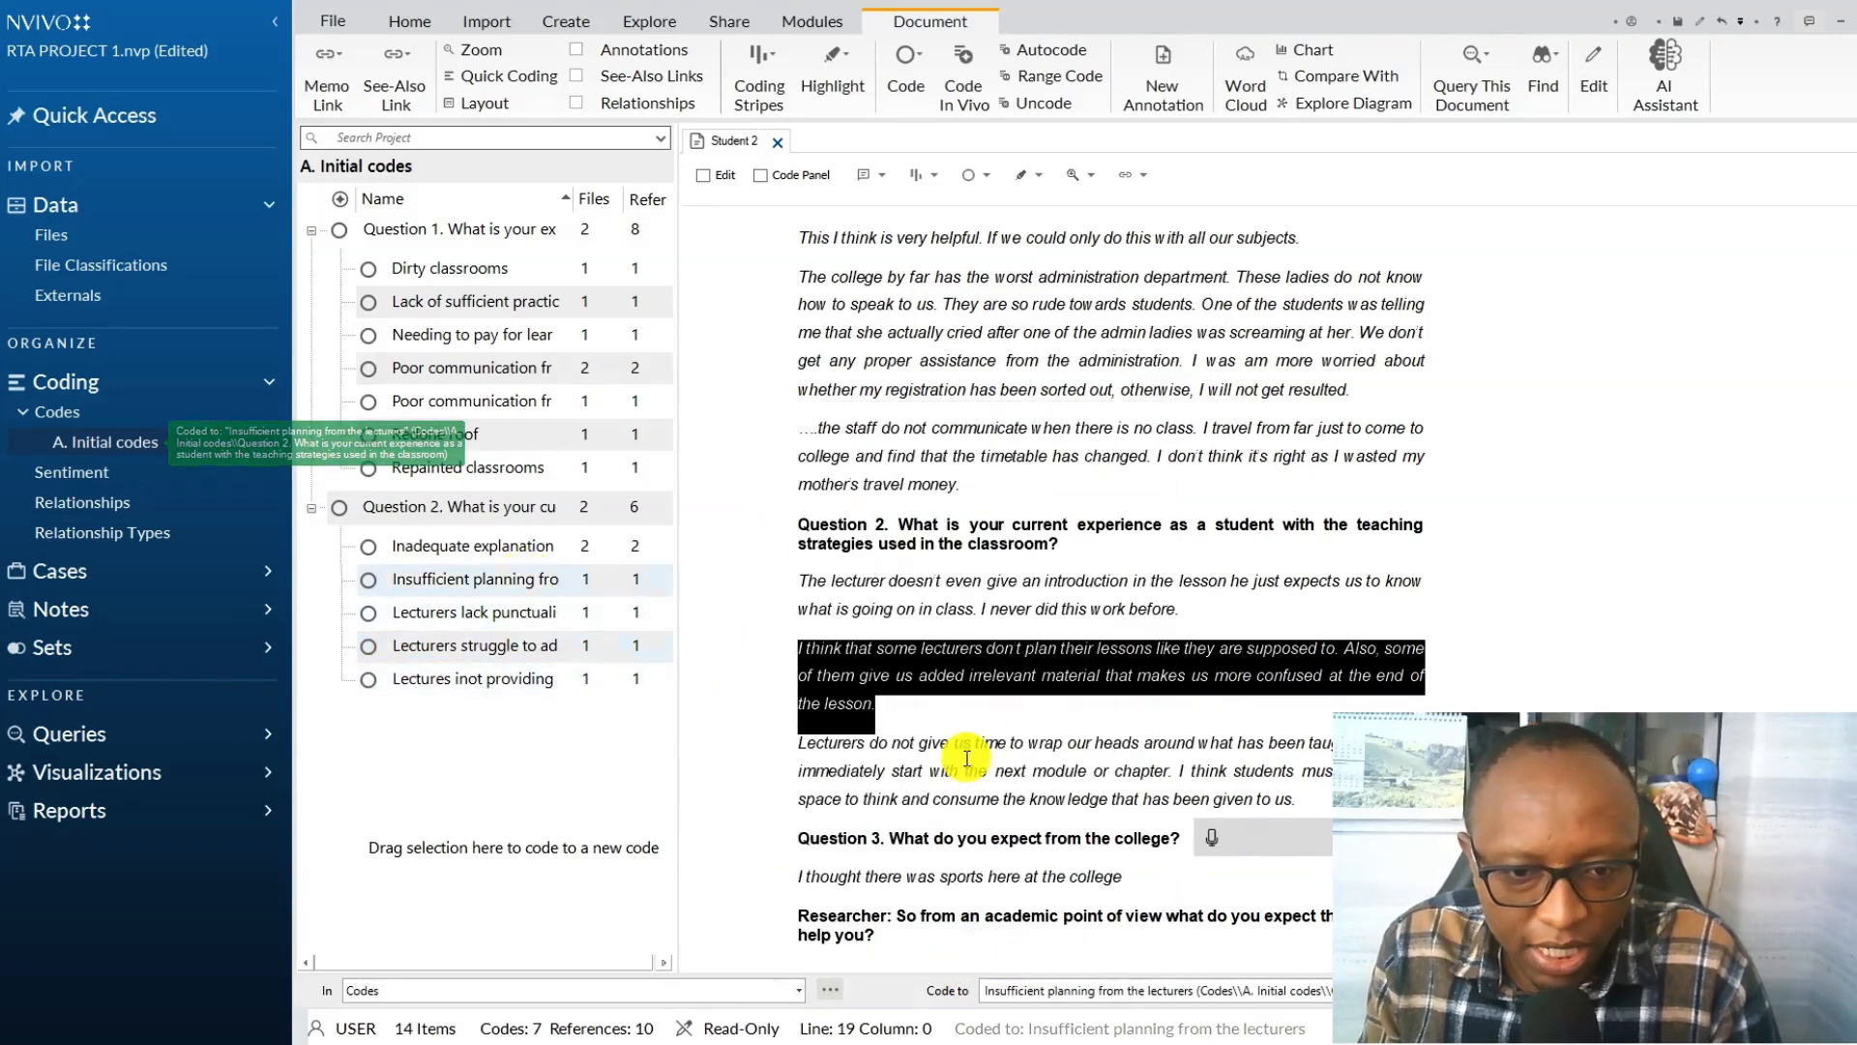
Code the paragraph "Lecturers do not give us time..." to a new Question 2 child code "Lecturers not giving students sufficient time to digest what they have been taught".
{"action": "scroll", "coordinate": [1045, 580], "scroll_direction": "down", "scroll_amount": 3}
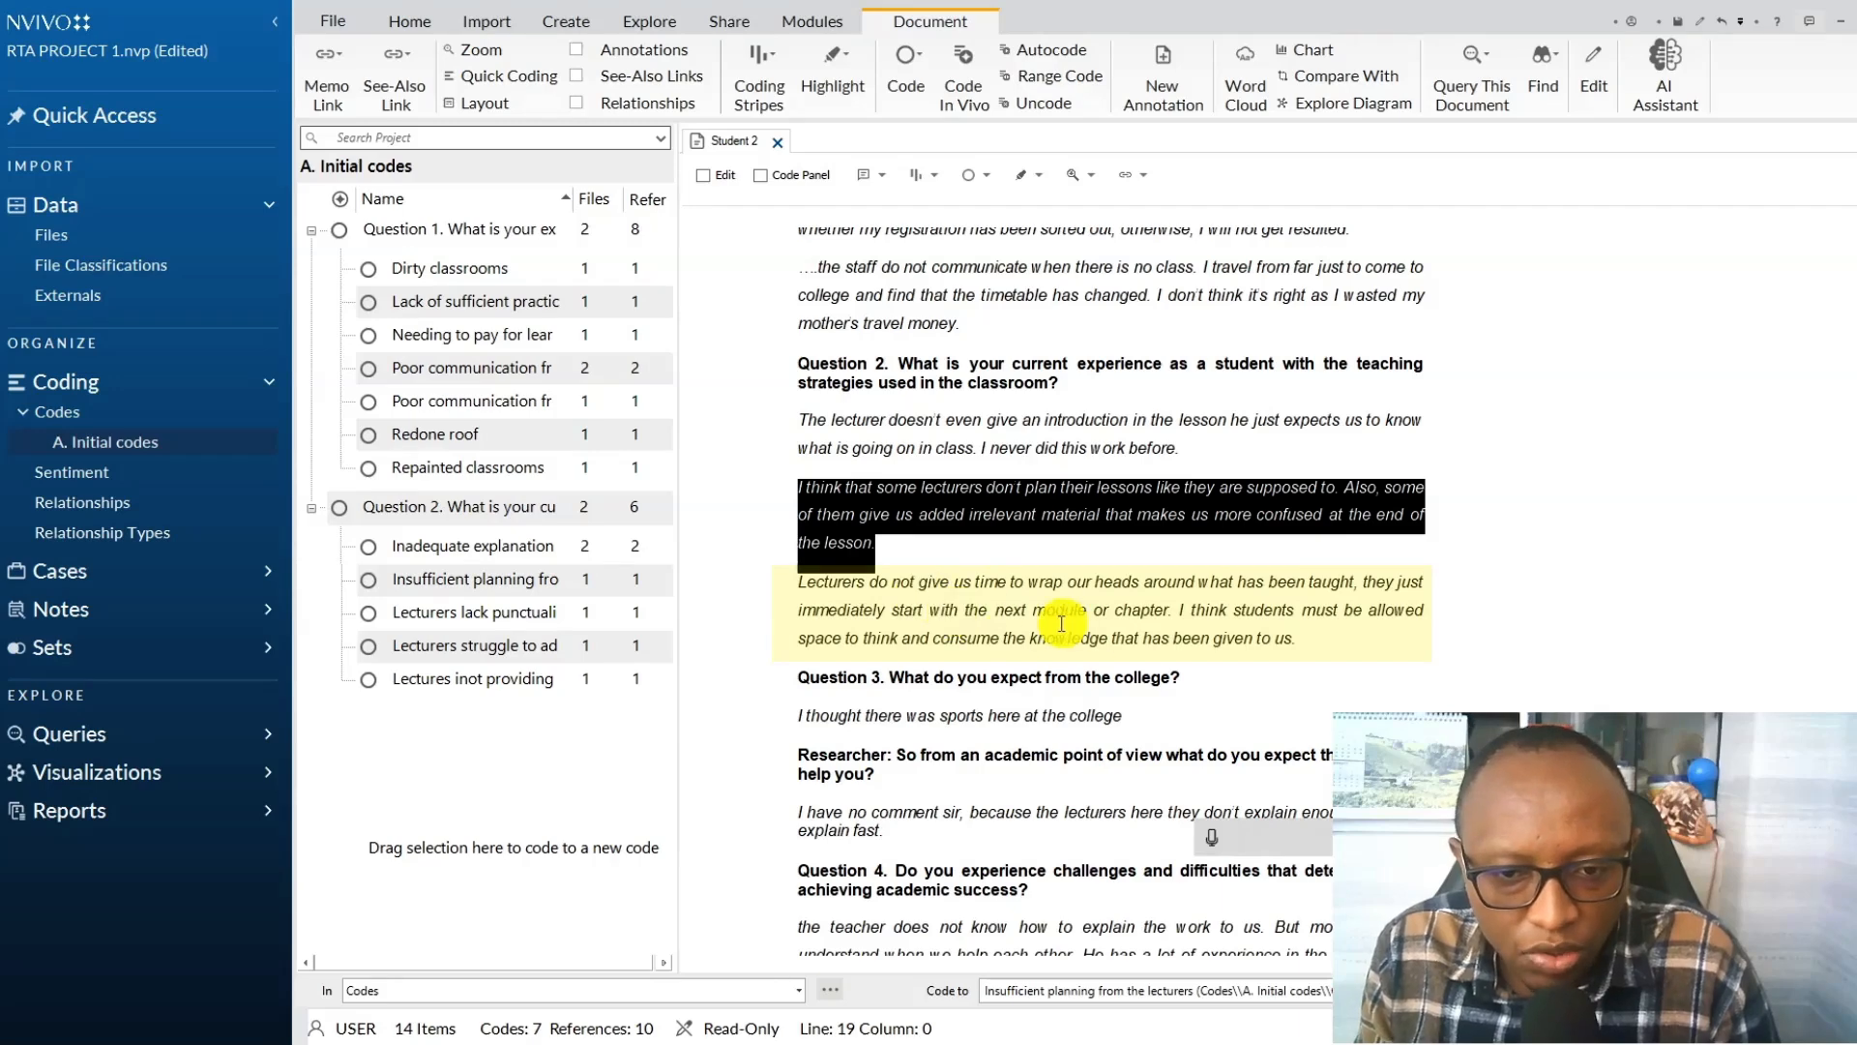
{"action": "left_click_drag", "start_coordinate": [1323, 641], "coordinate": [815, 578]}
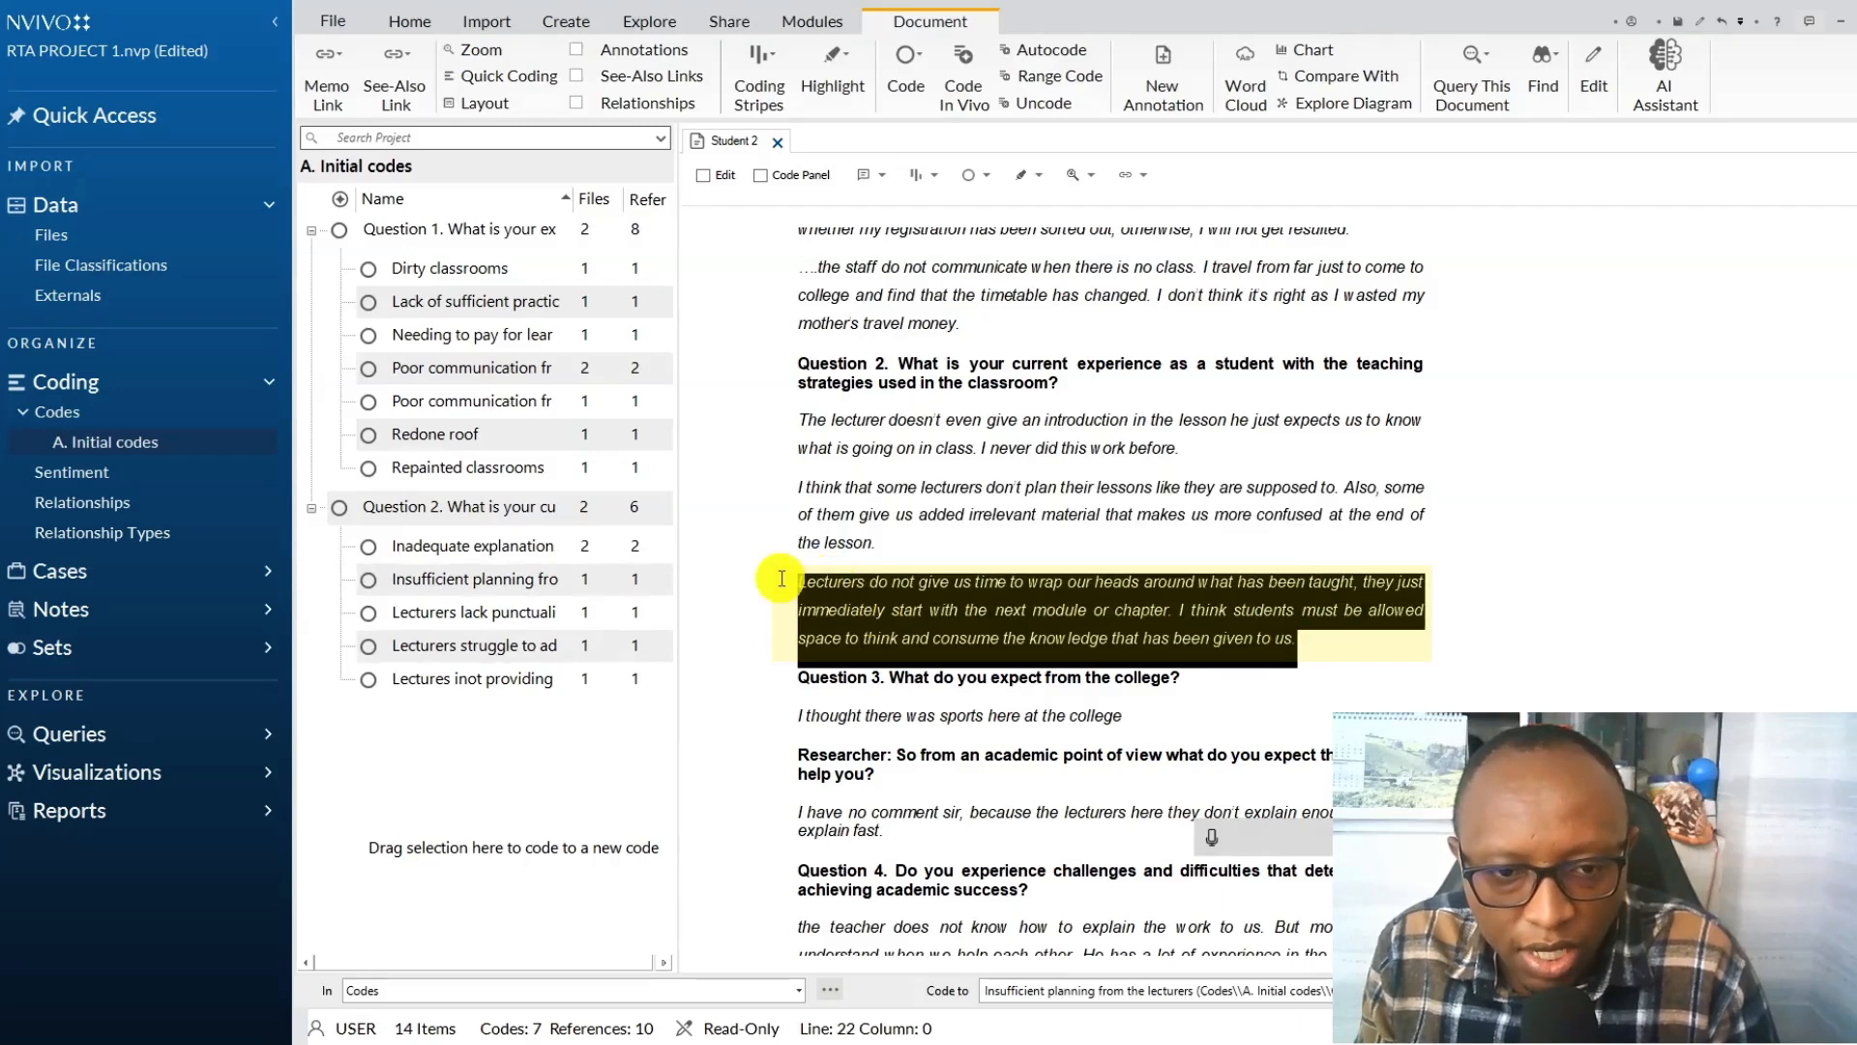
{"action": "right_click", "coordinate": [1101, 611]}
{"action": "left_click", "coordinate": [1175, 633]}
{"action": "left_click", "coordinate": [901, 712]}
{"action": "left_click", "coordinate": [1008, 515]}
{"action": "left_click", "coordinate": [1213, 836]}
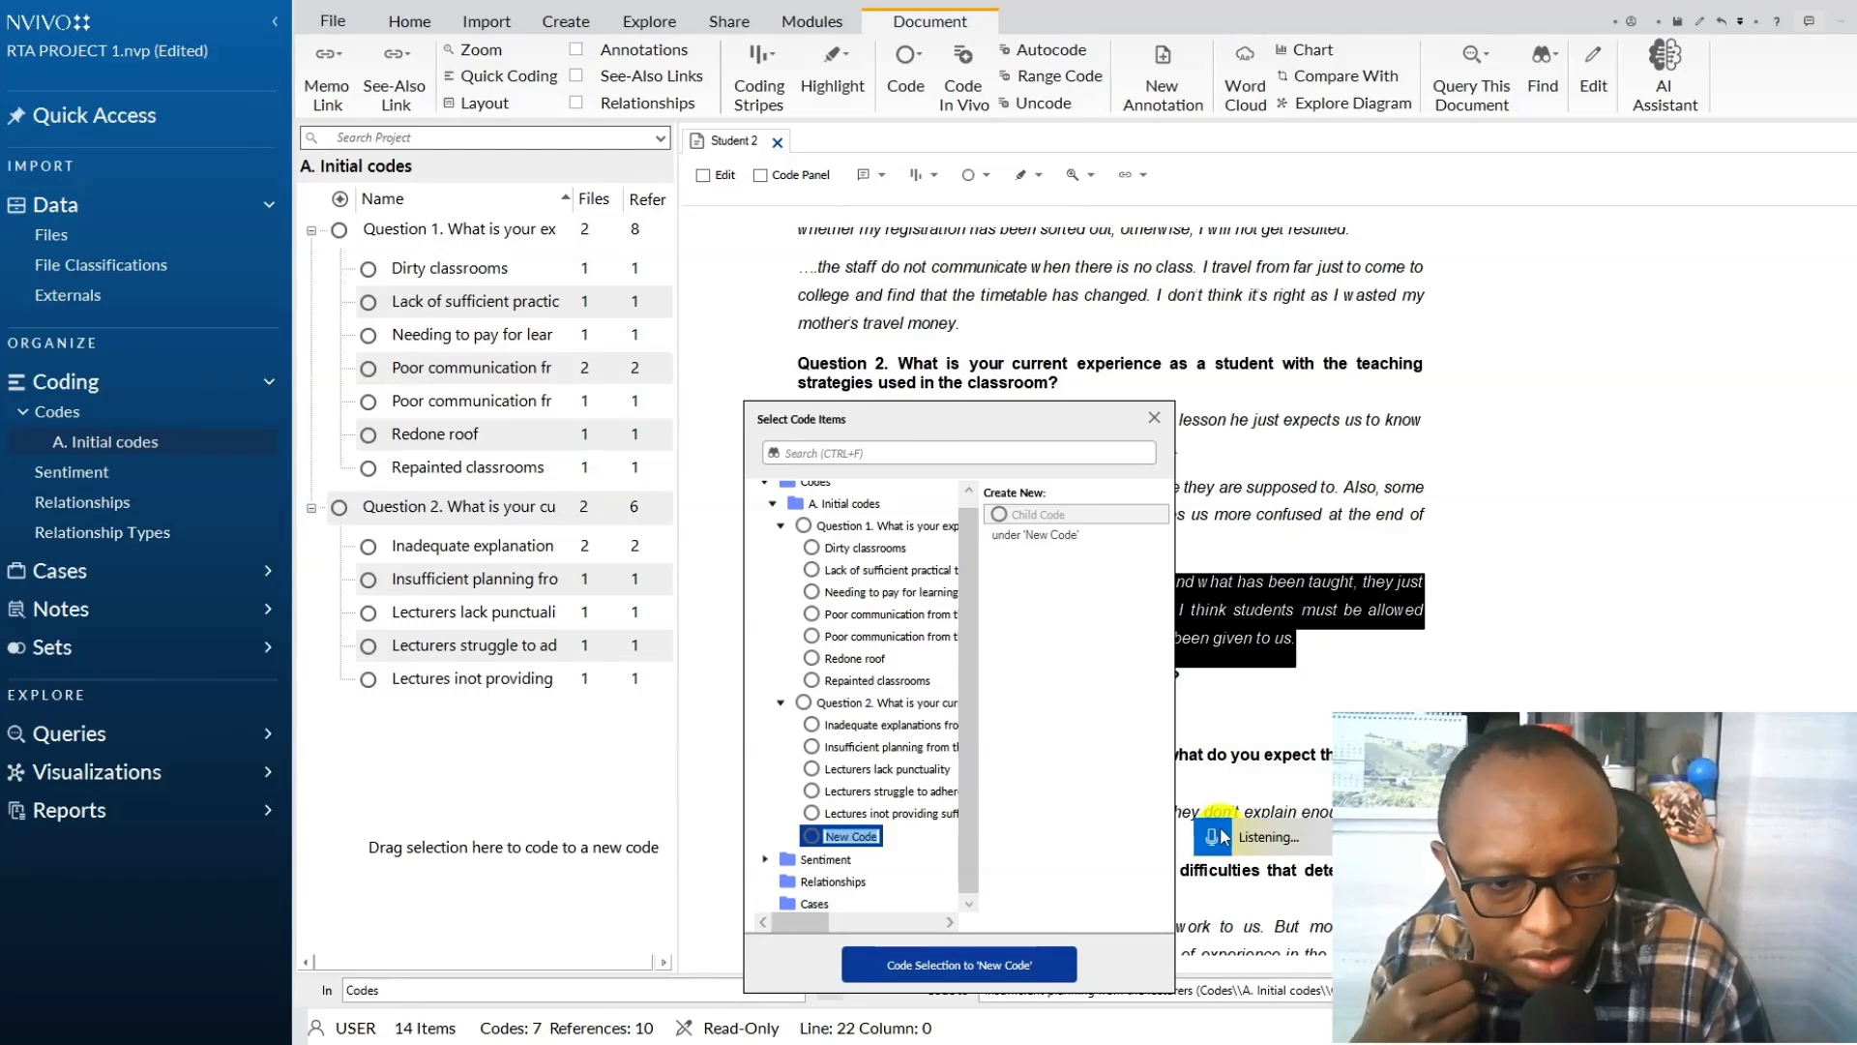
{"action": "left_click", "coordinate": [945, 973]}
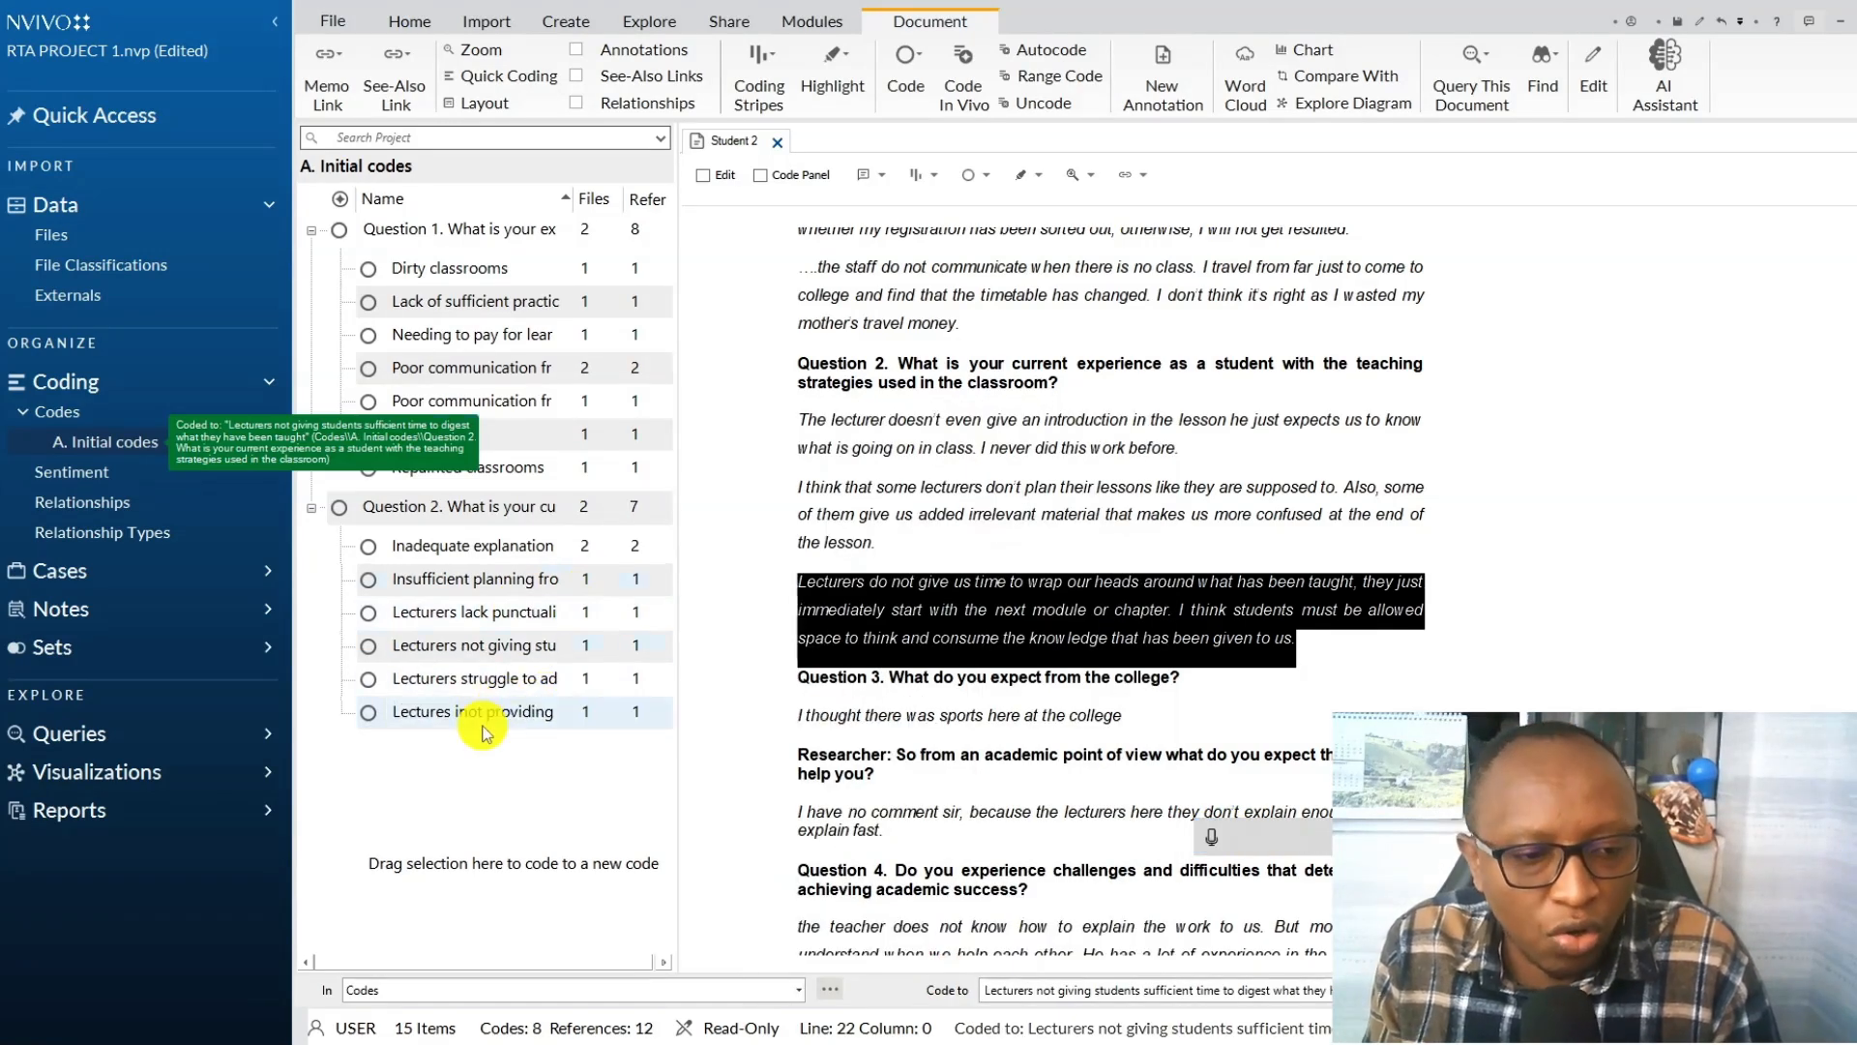
Correct the assignment feedback code's name to "Lectures not providing sufficient feedback on assignments" and close the Student 2 document.
{"action": "right_click", "coordinate": [484, 716]}
{"action": "left_click", "coordinate": [567, 970]}
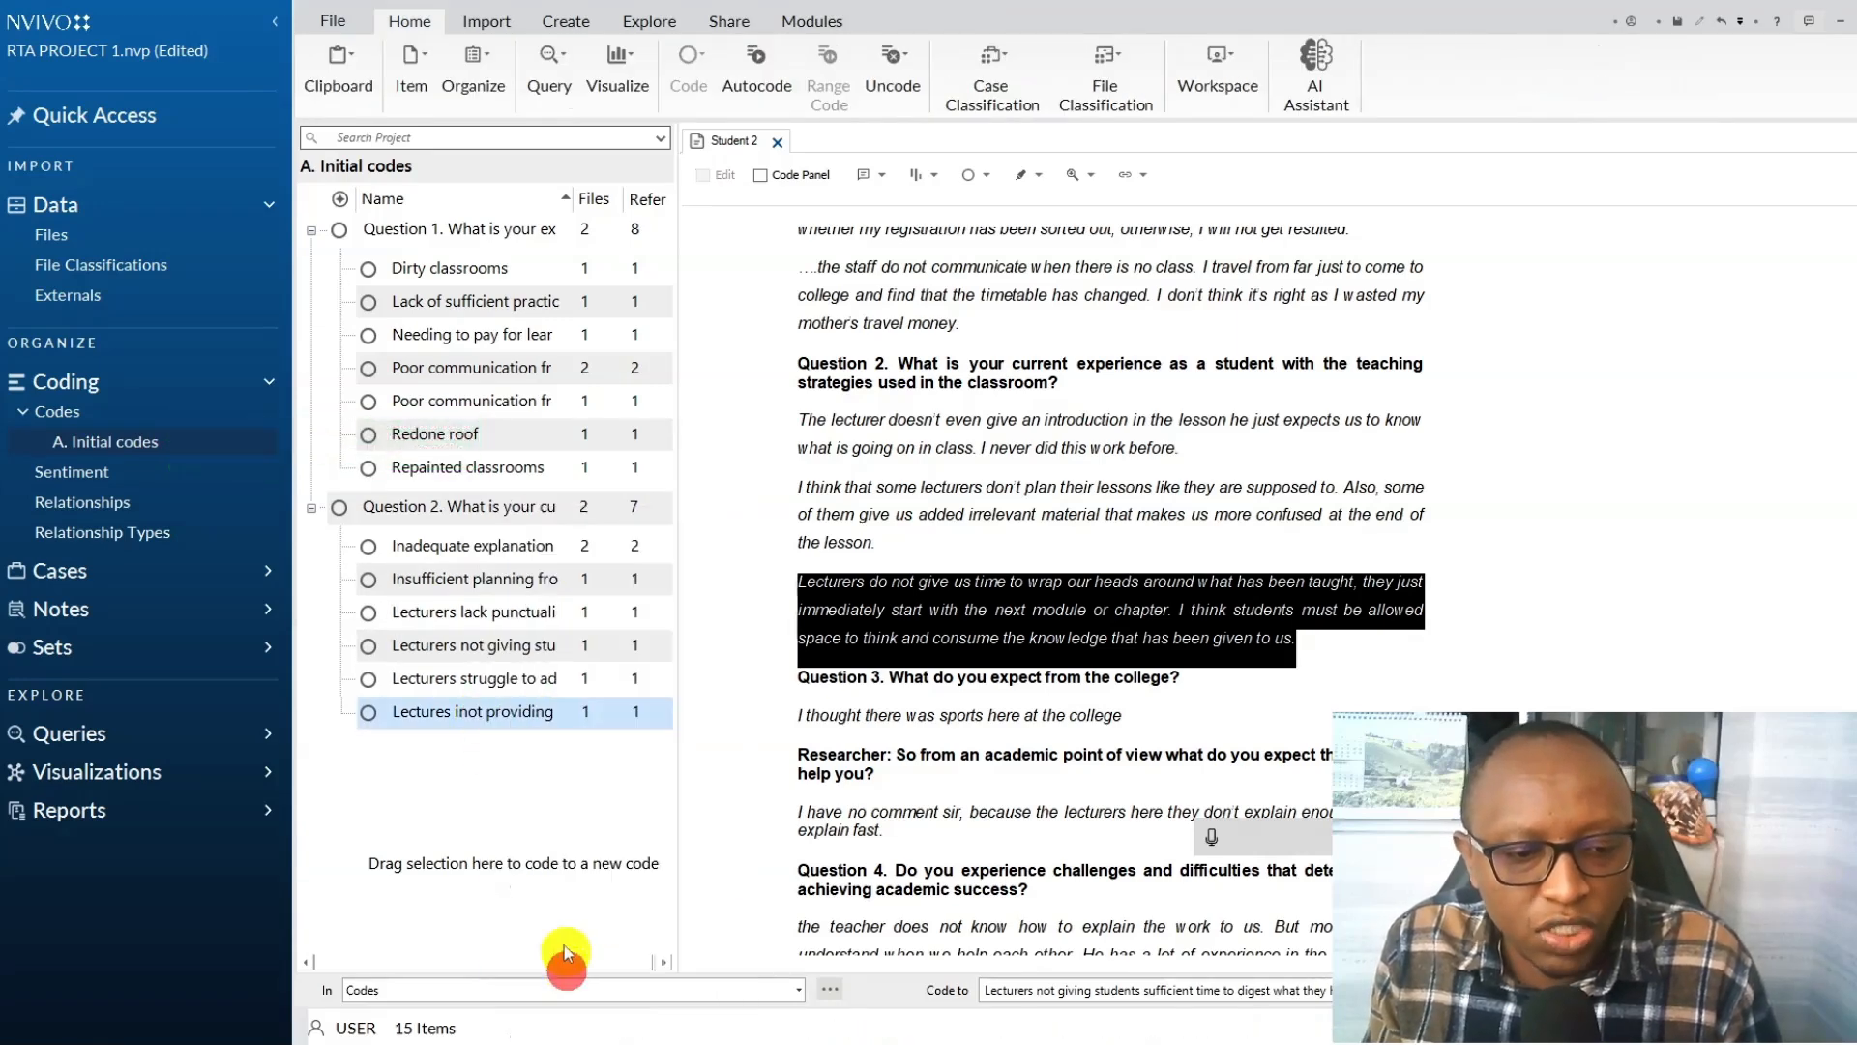
{"action": "left_click", "coordinate": [859, 411]}
{"action": "key", "text": "BackSpace"}
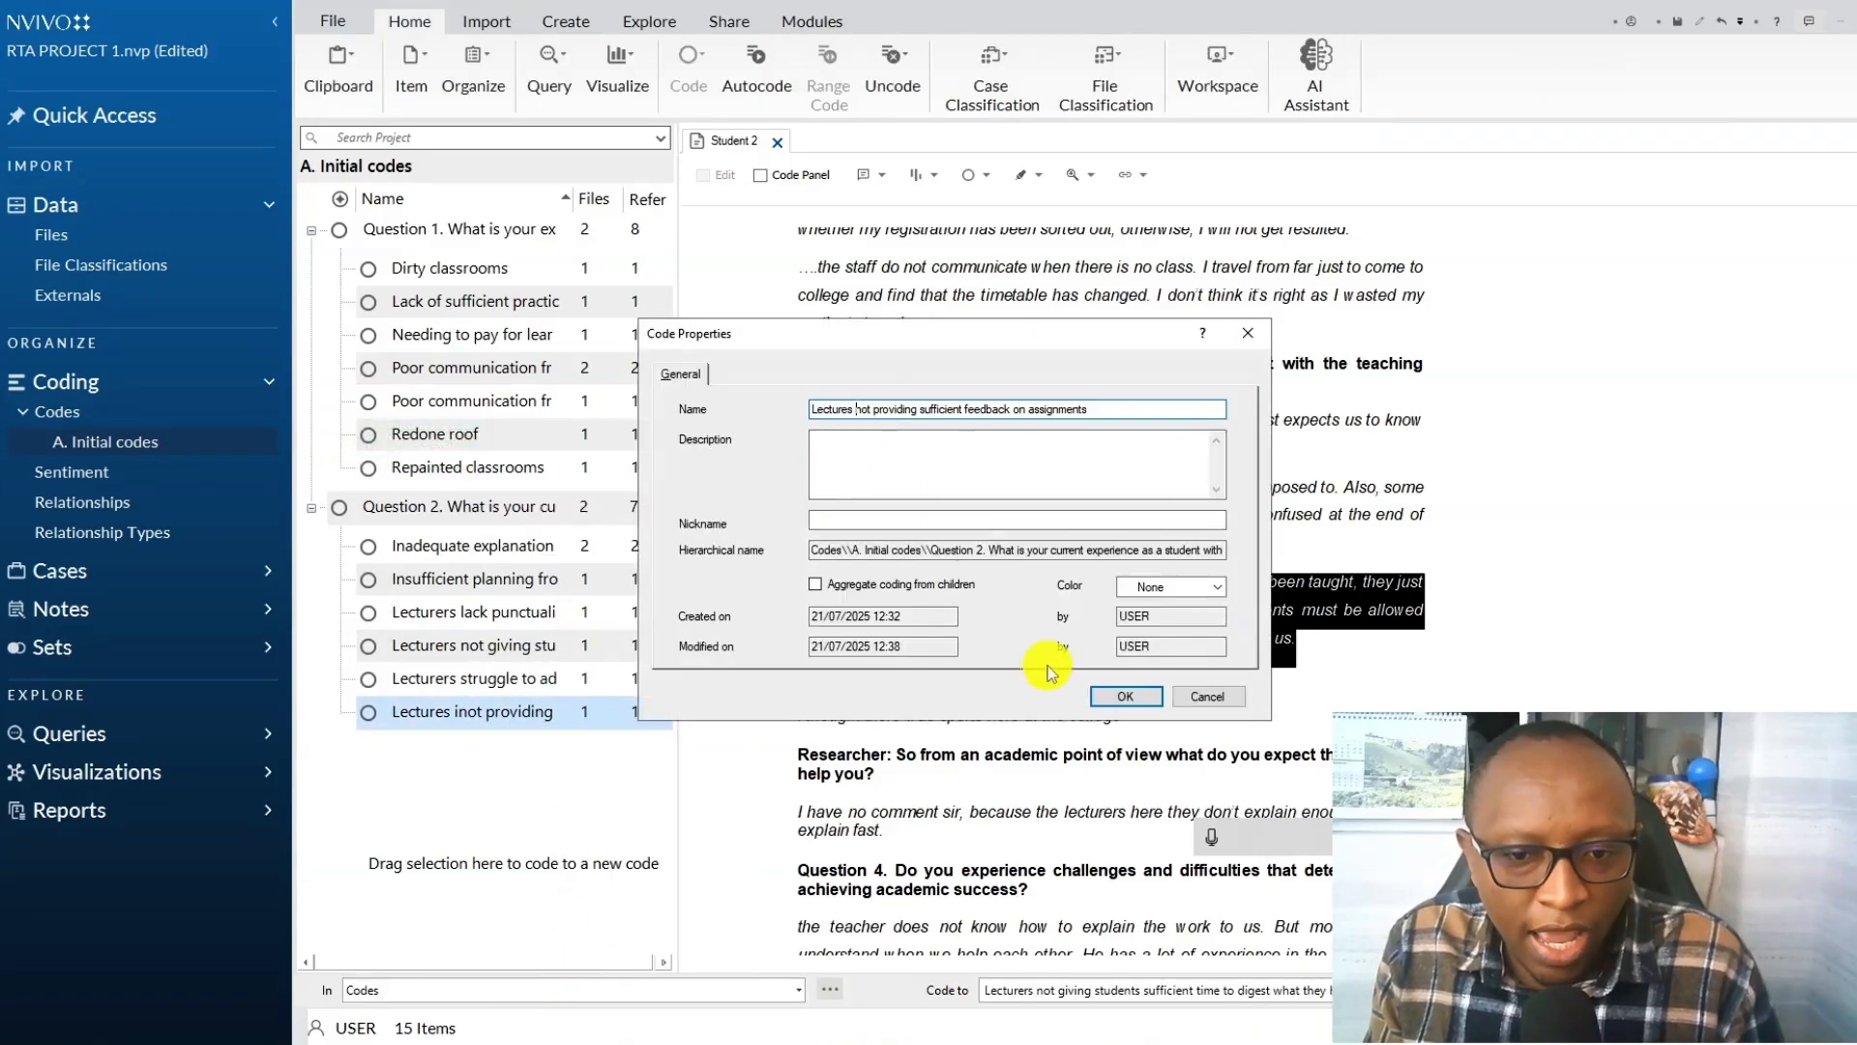
{"action": "left_click", "coordinate": [1113, 696]}
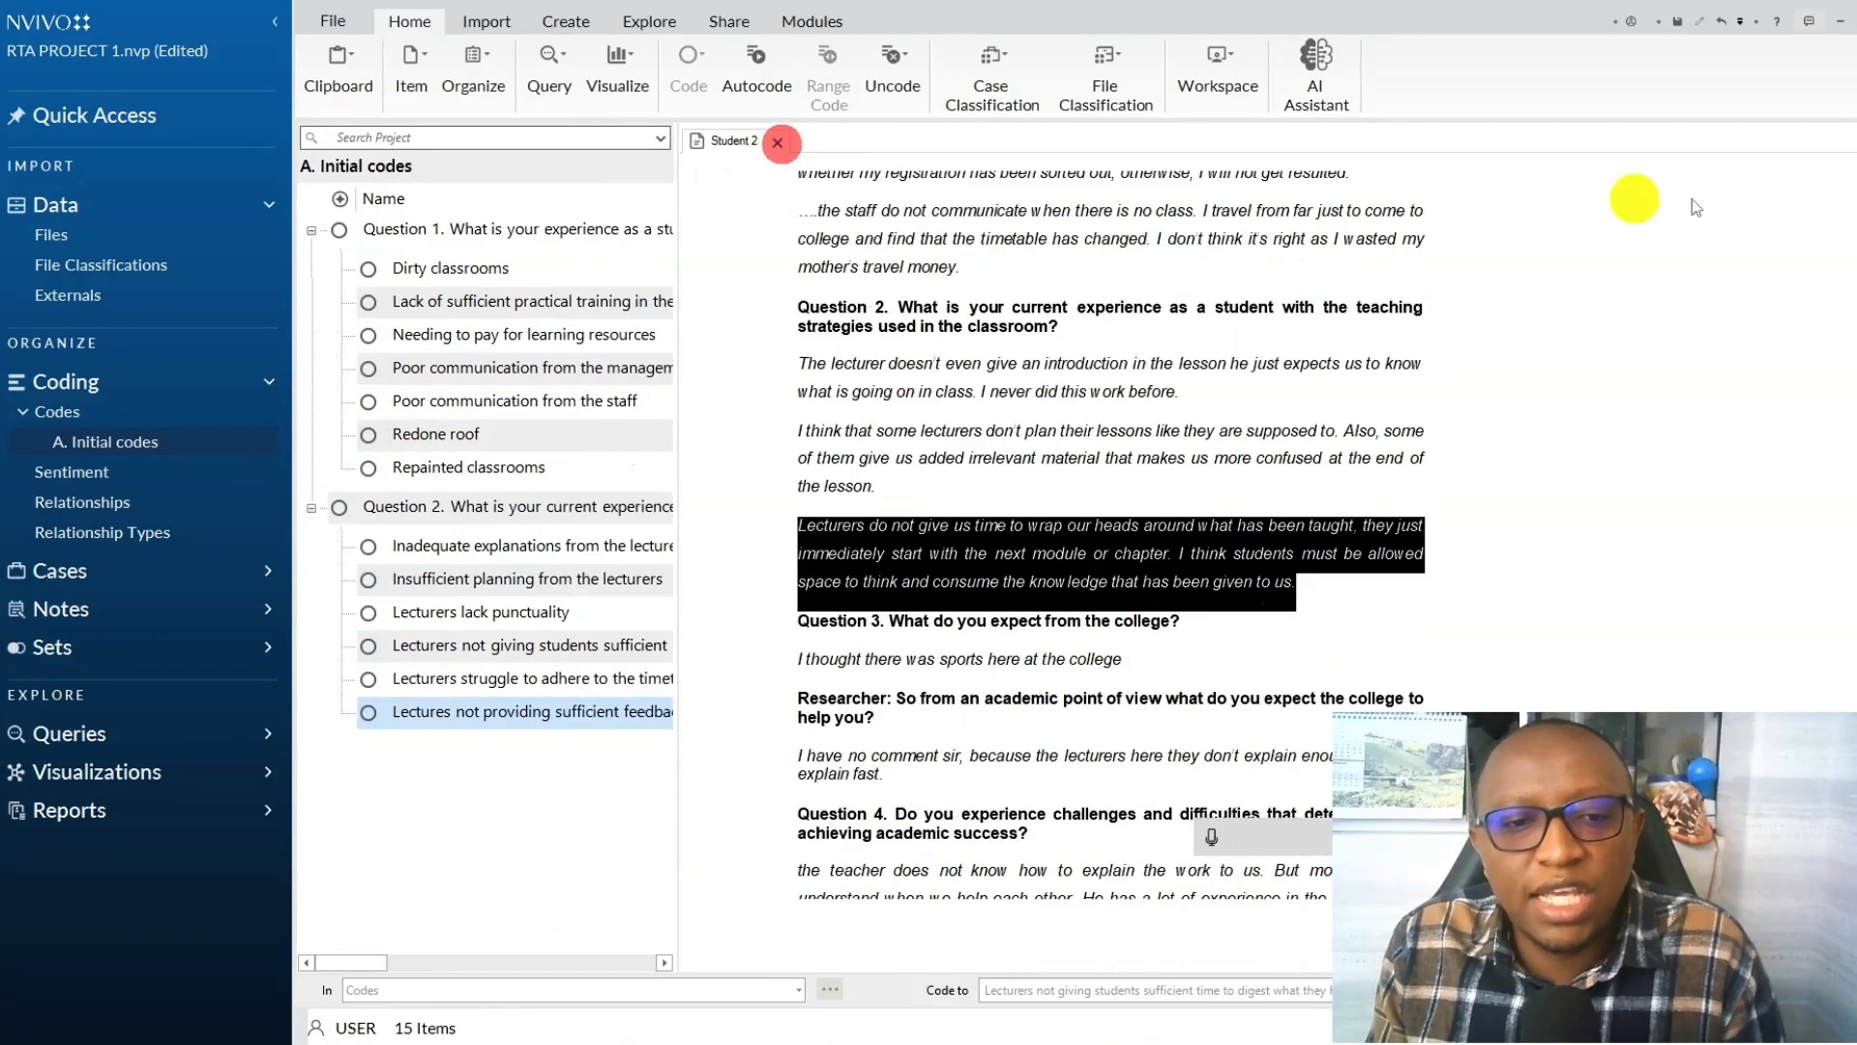
{"action": "left_click", "coordinate": [781, 144]}
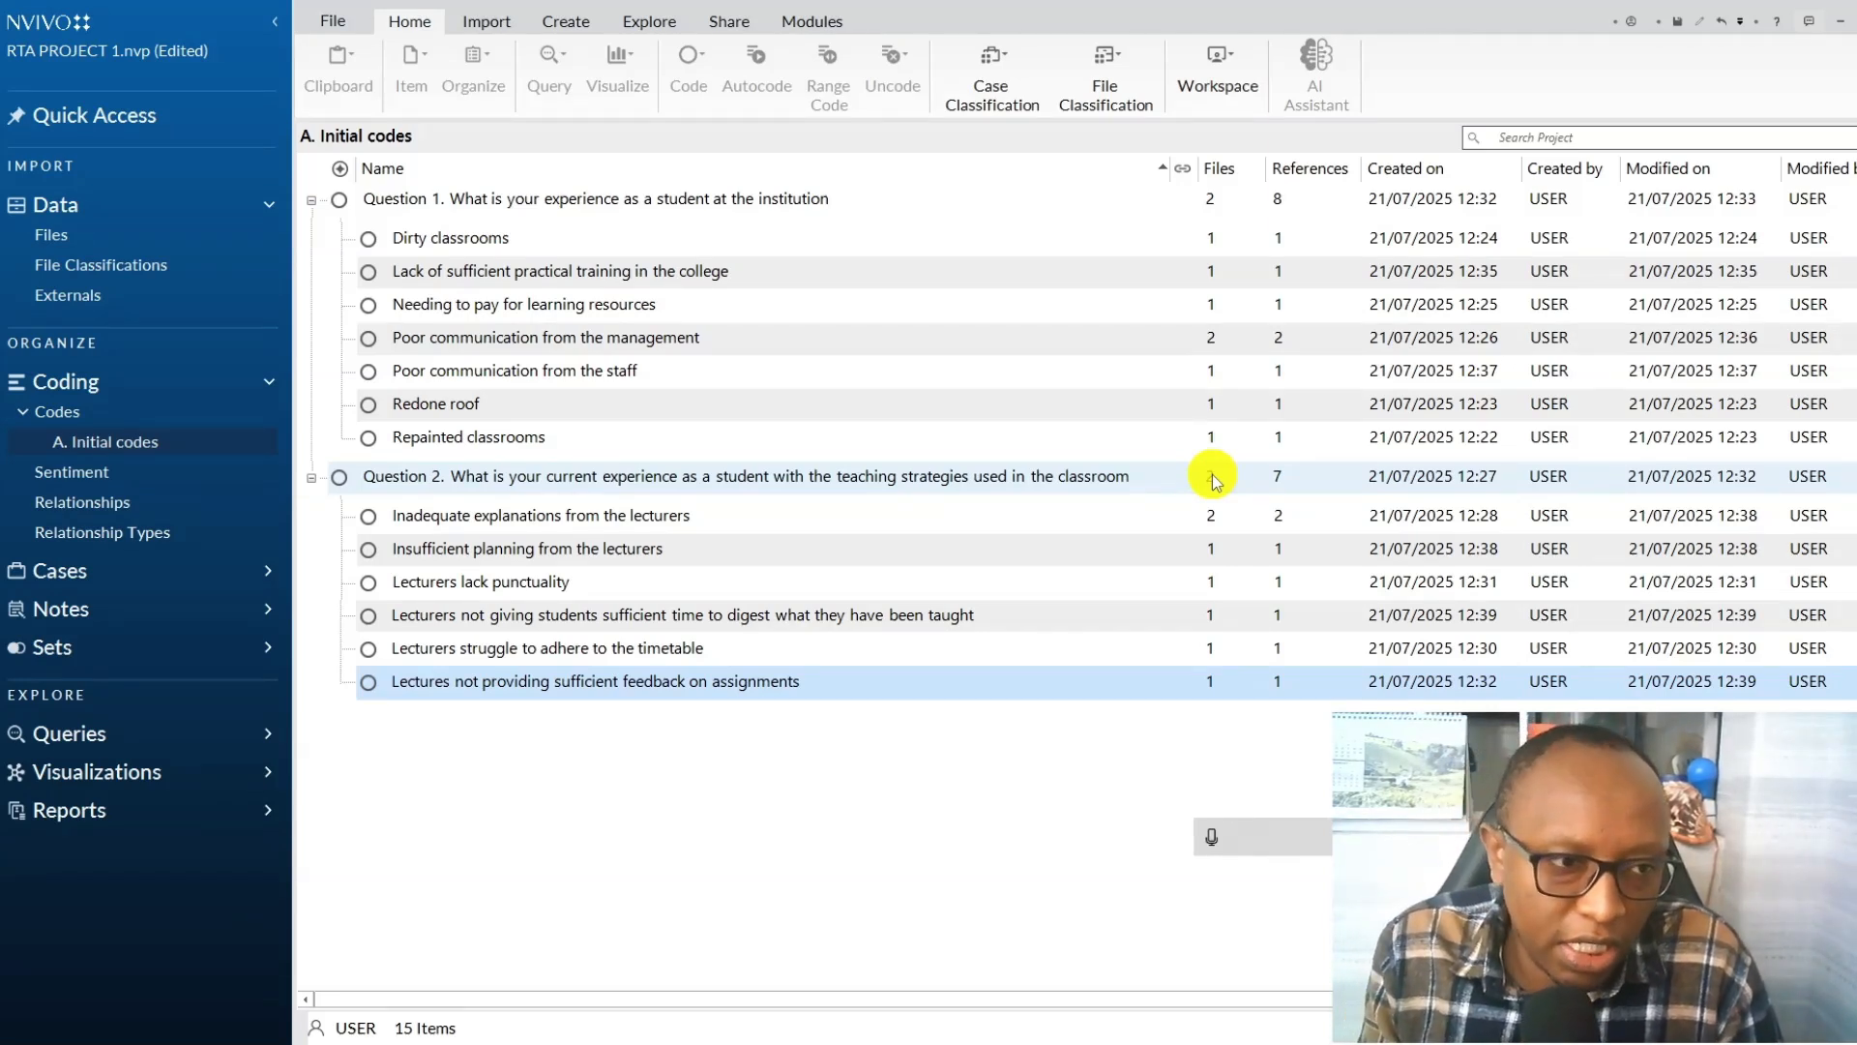
Create a new folder named "B.Revised codes" under Codes.
{"action": "right_click", "coordinate": [124, 414]}
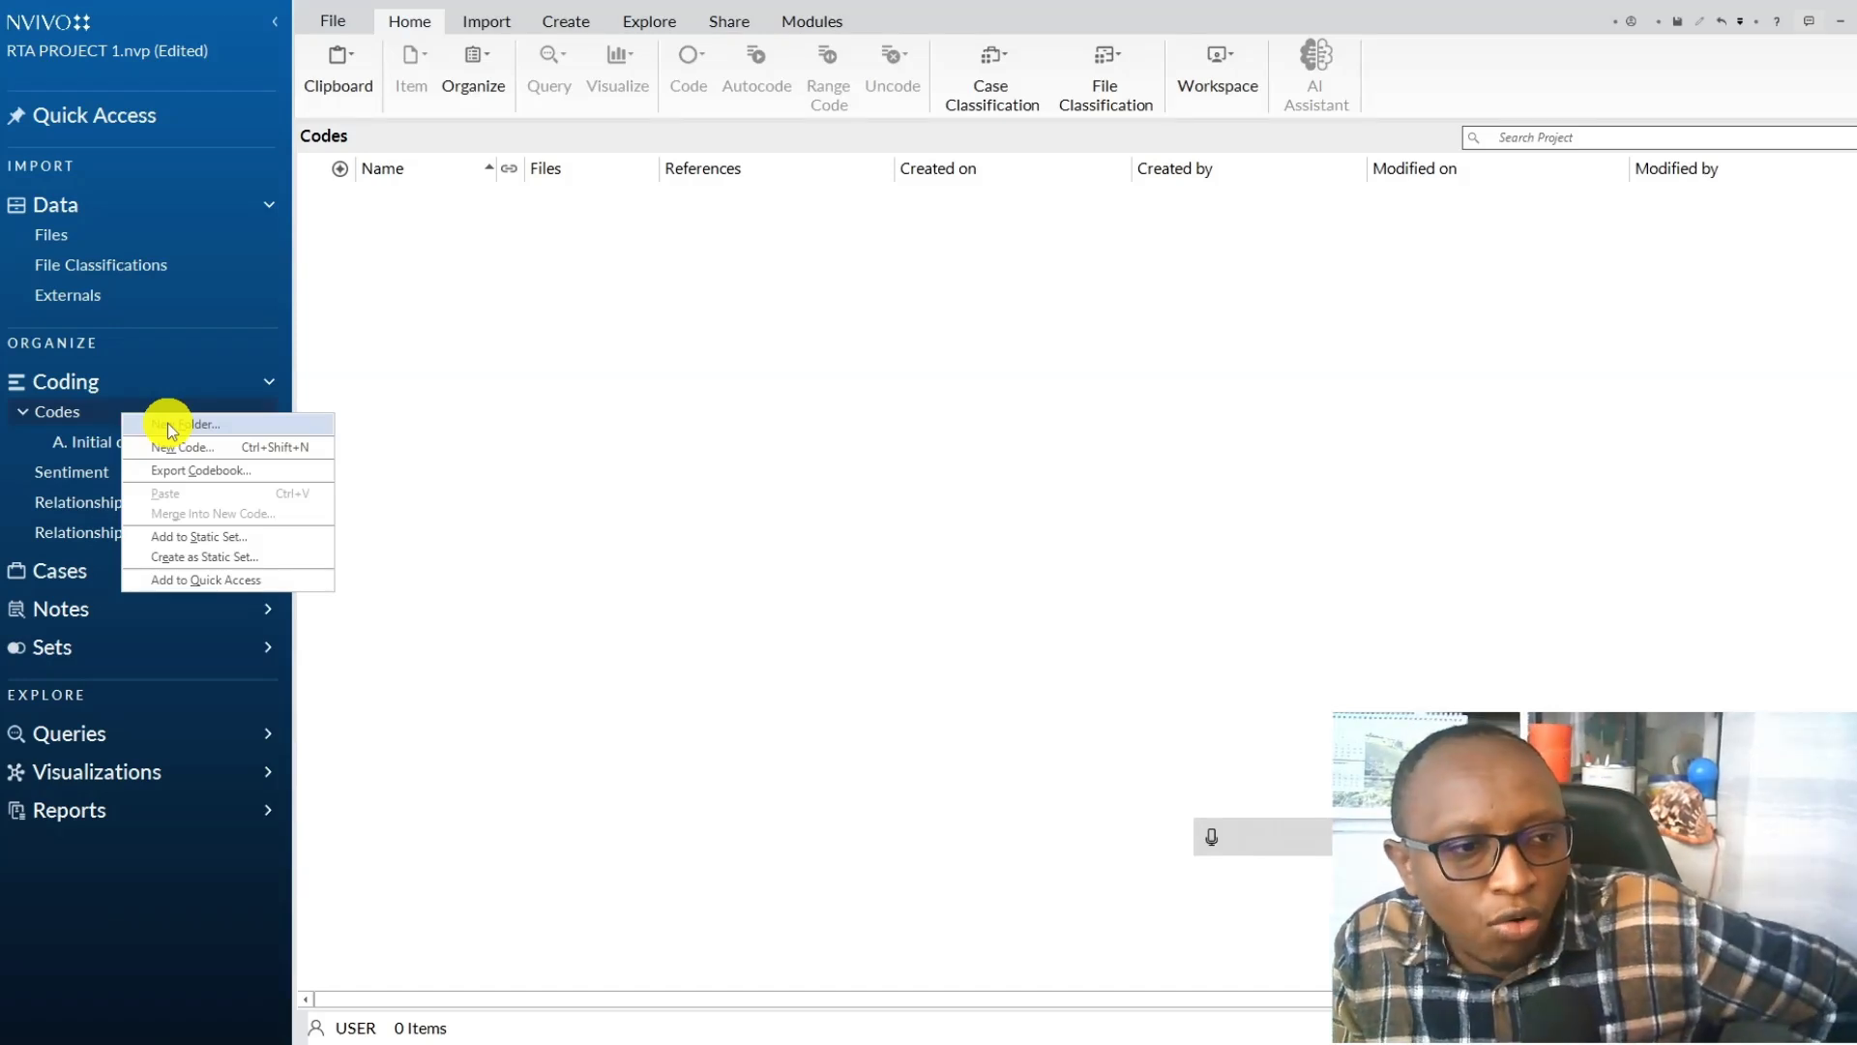
{"action": "left_click", "coordinate": [166, 423]}
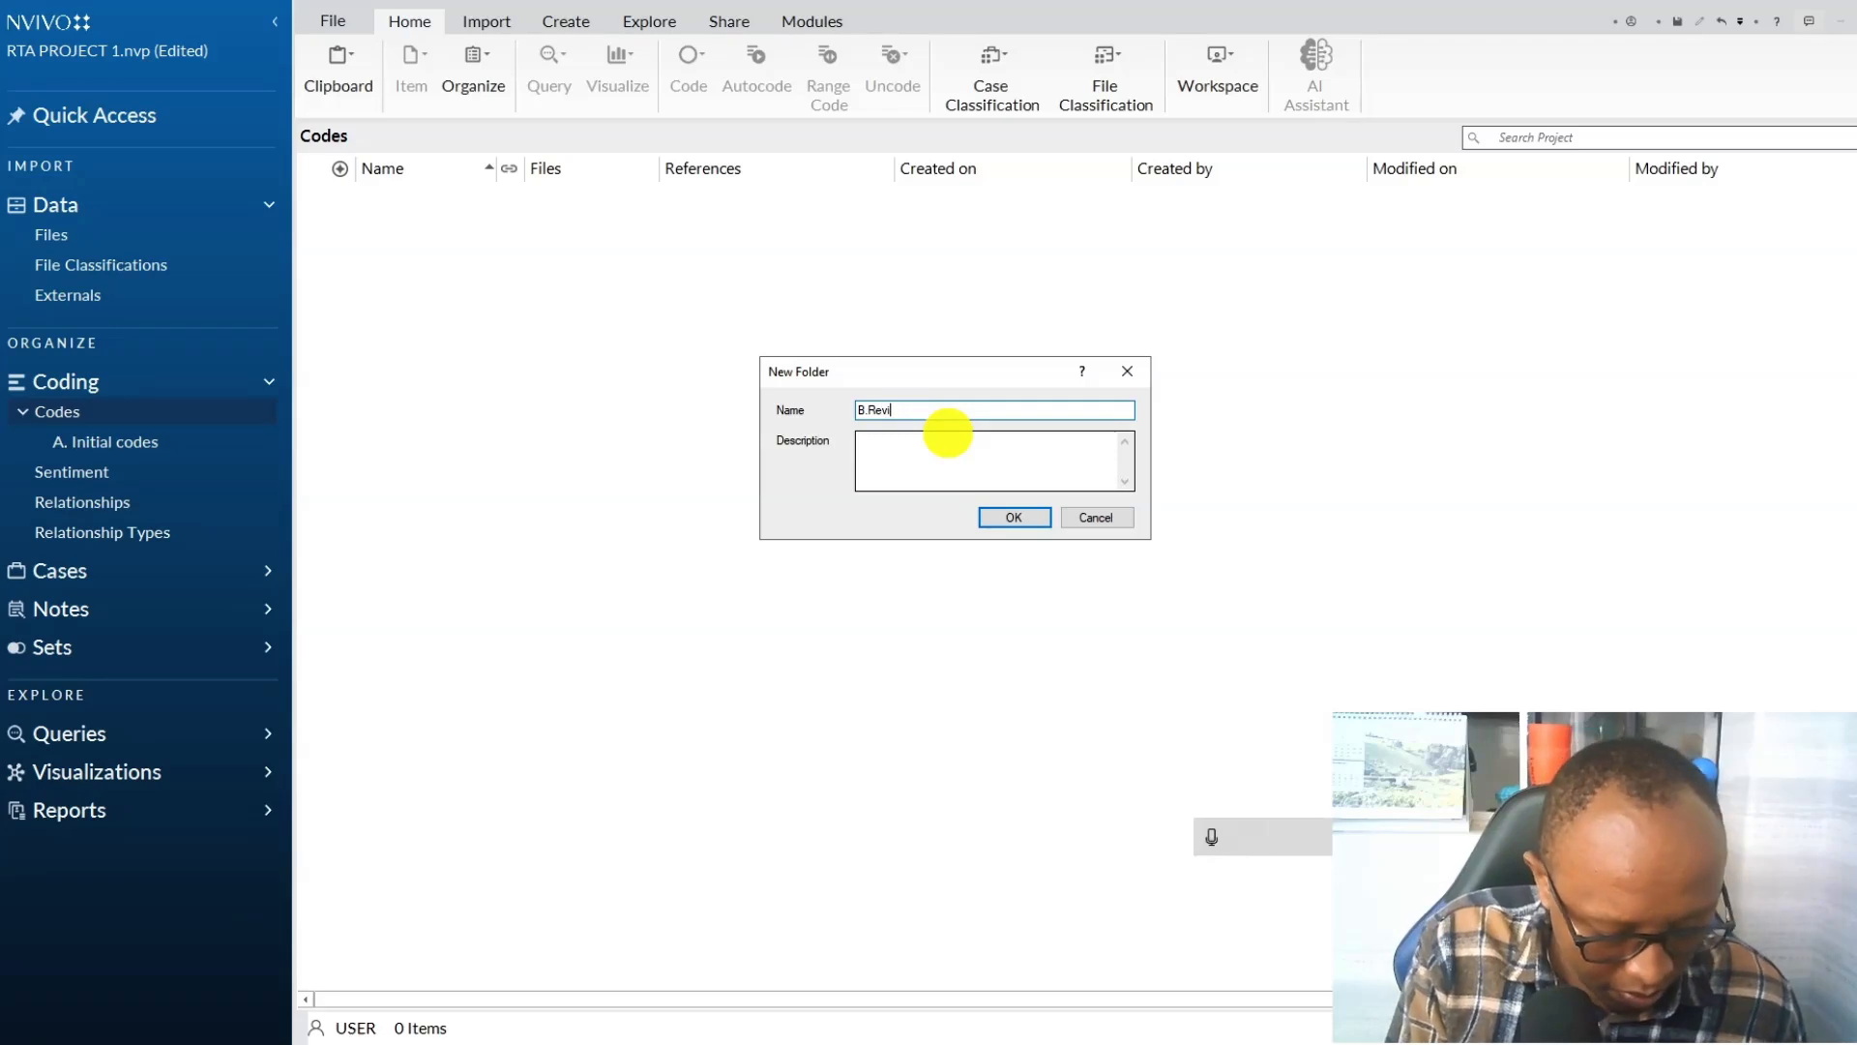
{"action": "type", "text": "B.Revised codes"}
{"action": "left_click", "coordinate": [1006, 517]}
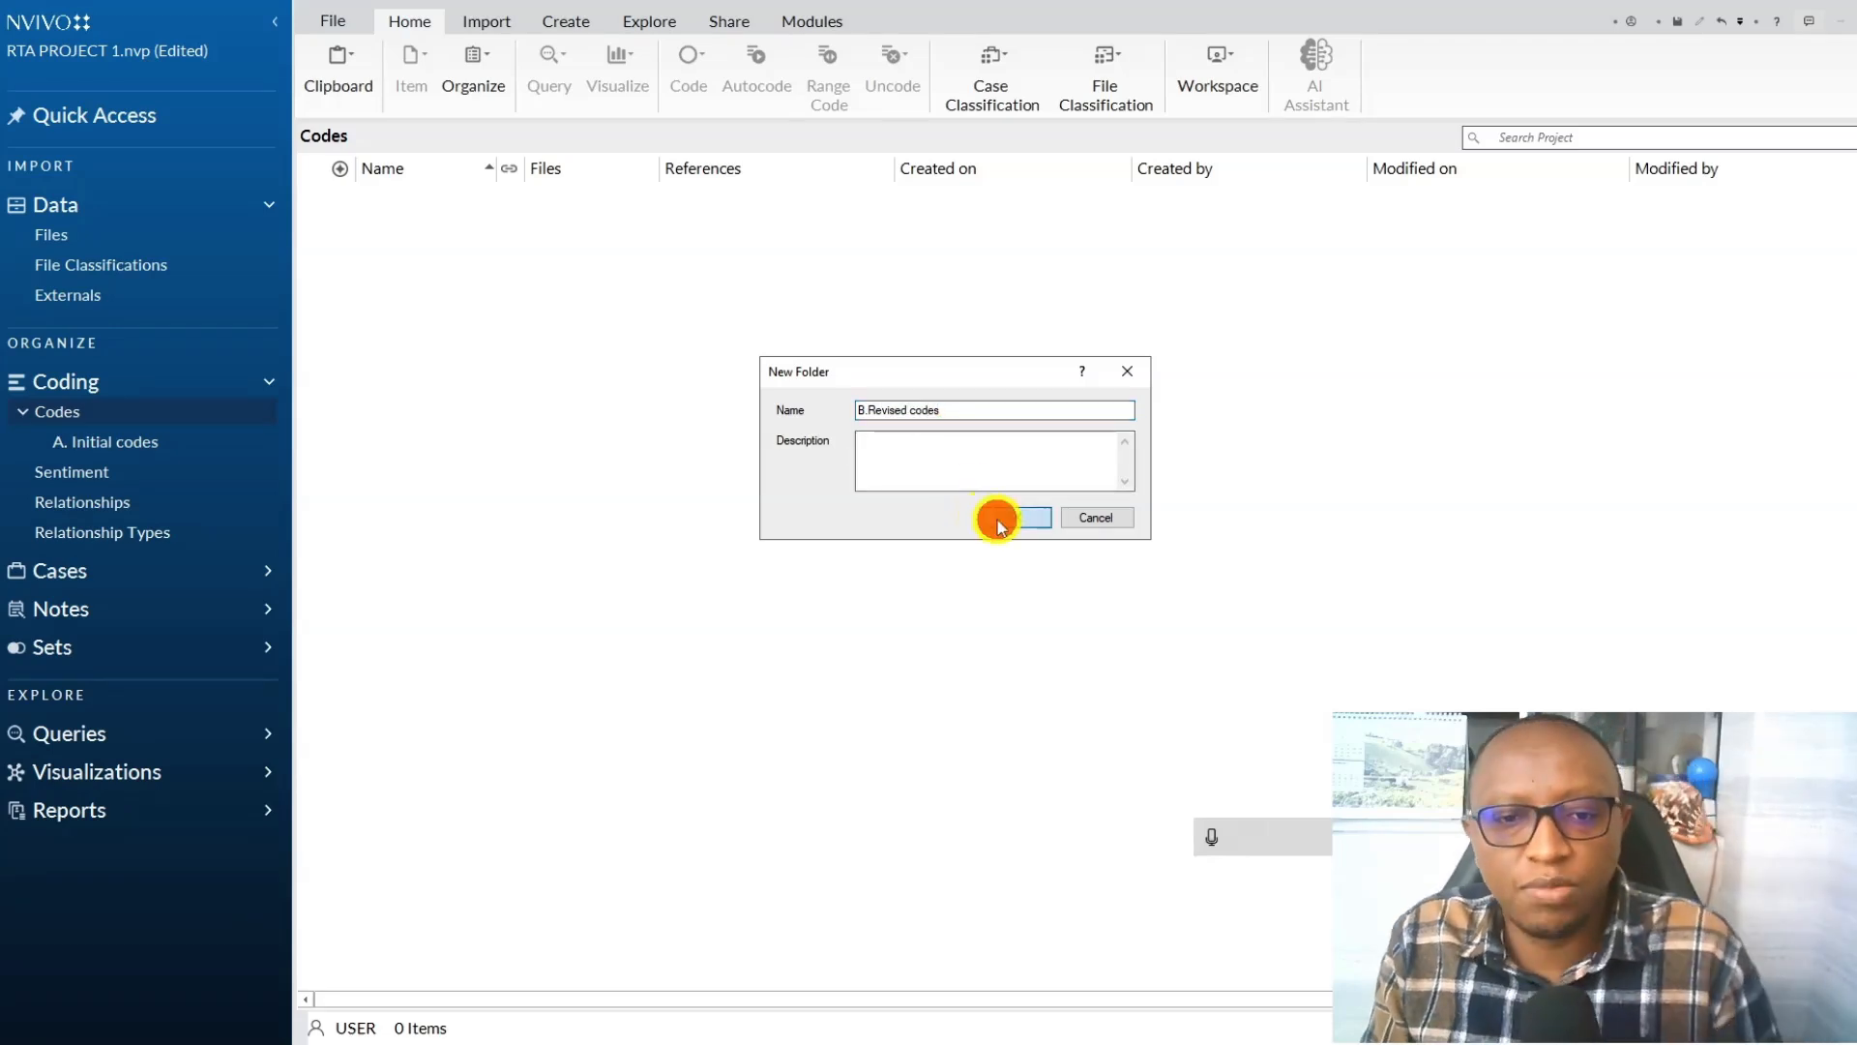
Copy the Question 1 and Question 2 parent codes with their child codes from A. Initial codes into the B.Revised codes folder.
{"action": "left_click", "coordinate": [114, 441]}
{"action": "left_click", "coordinate": [514, 337]}
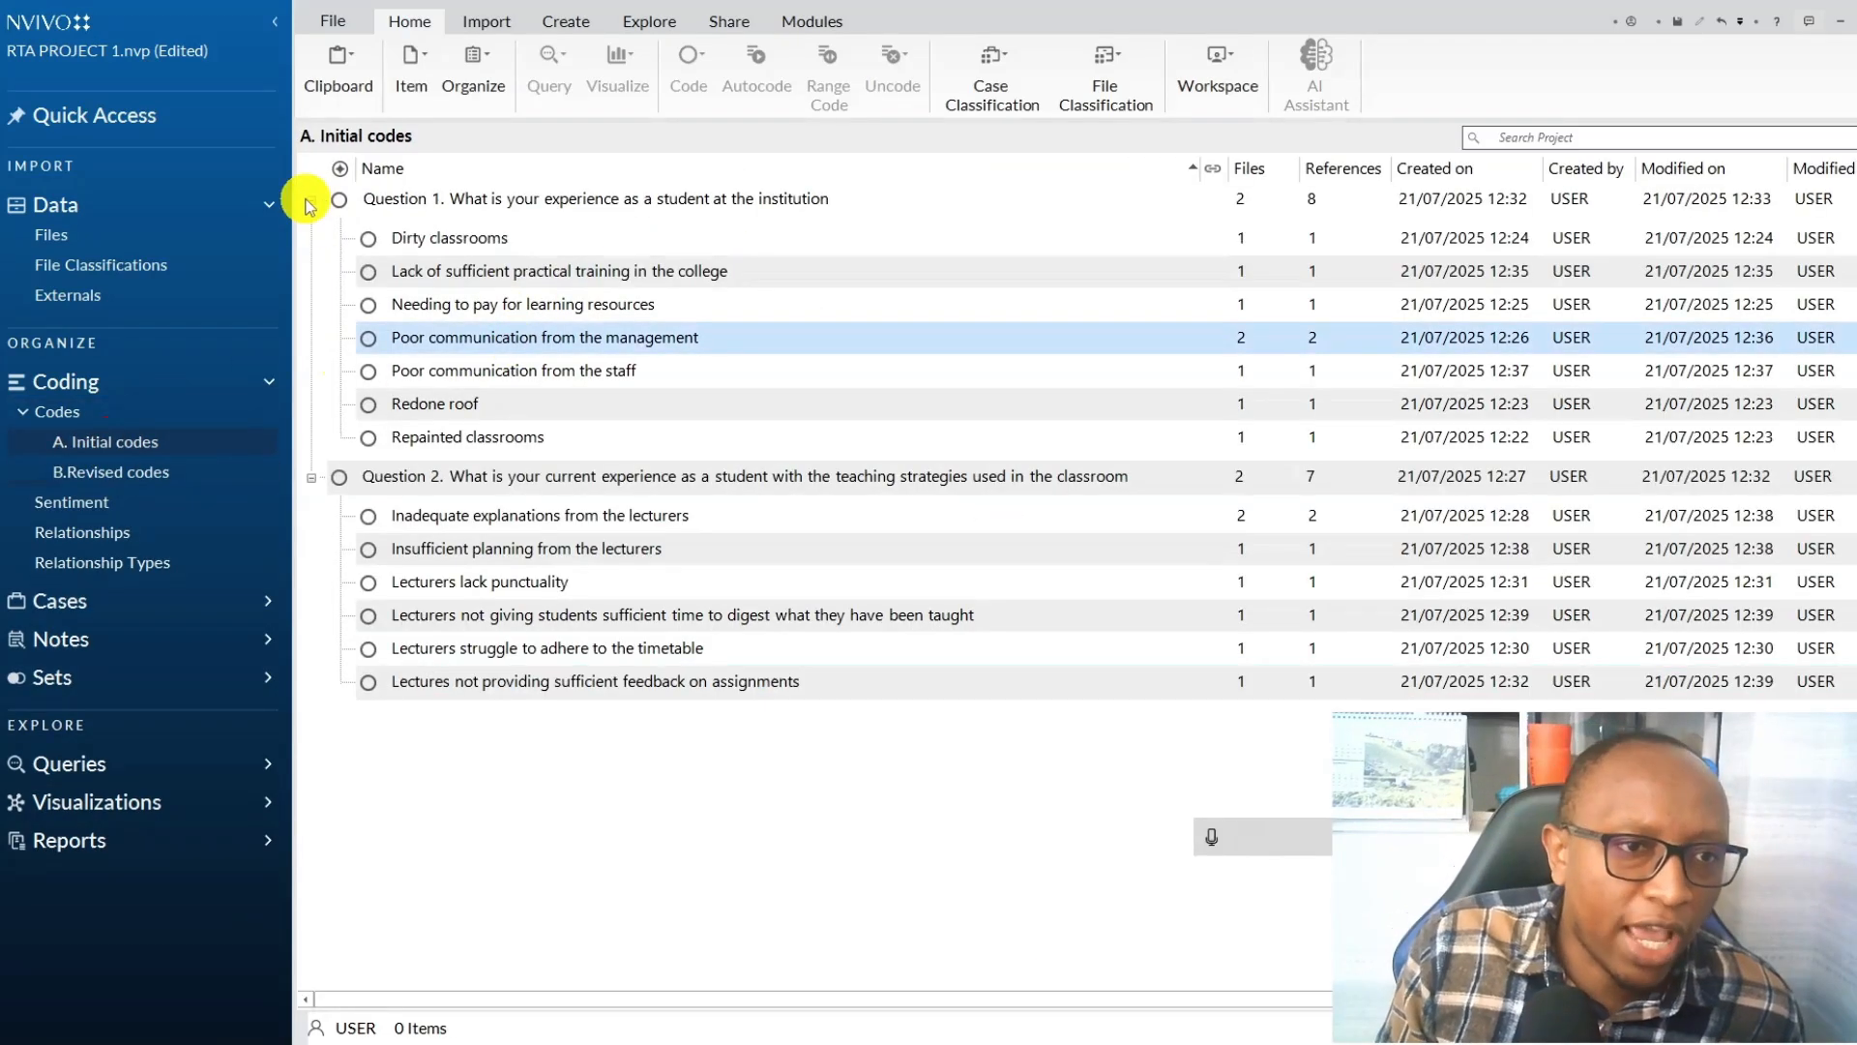
{"action": "left_click", "coordinate": [311, 201]}
{"action": "left_click", "coordinate": [311, 238]}
{"action": "left_click", "coordinate": [456, 230]}
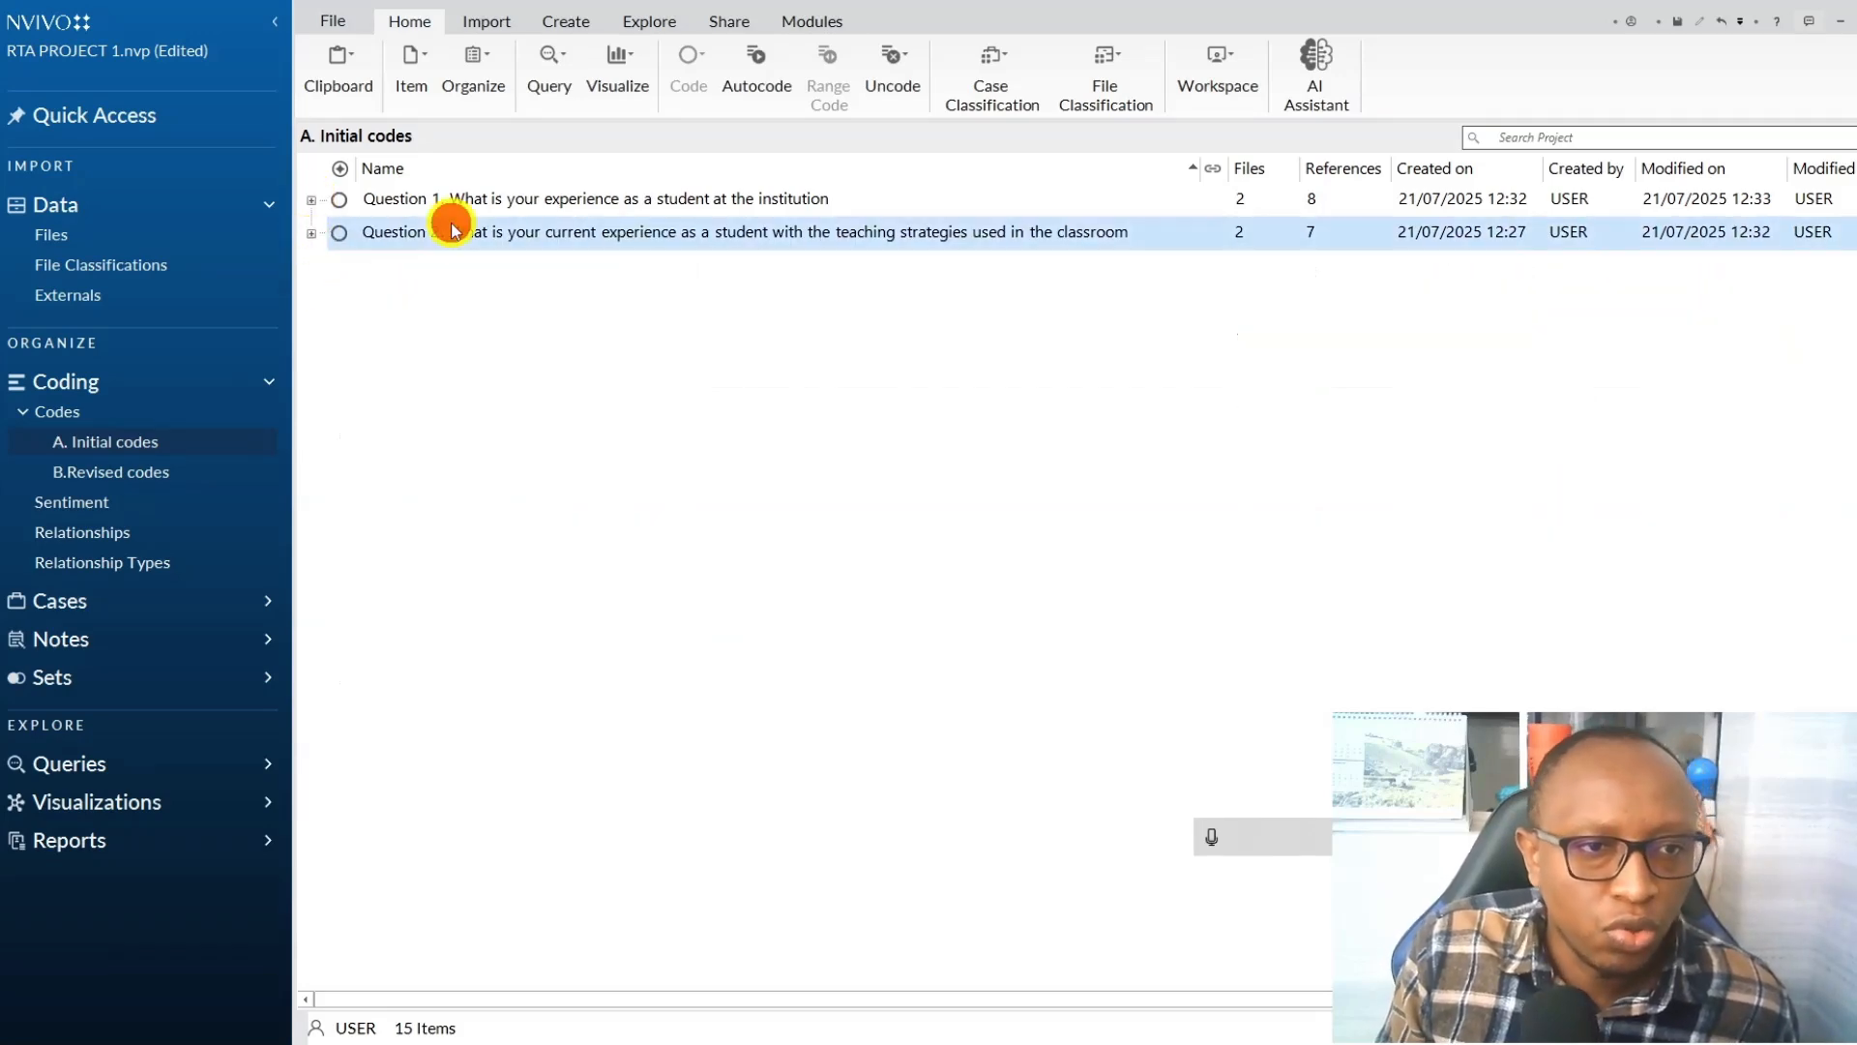
{"action": "left_click", "coordinate": [448, 200], "text": "shift"}
{"action": "right_click", "coordinate": [453, 205]}
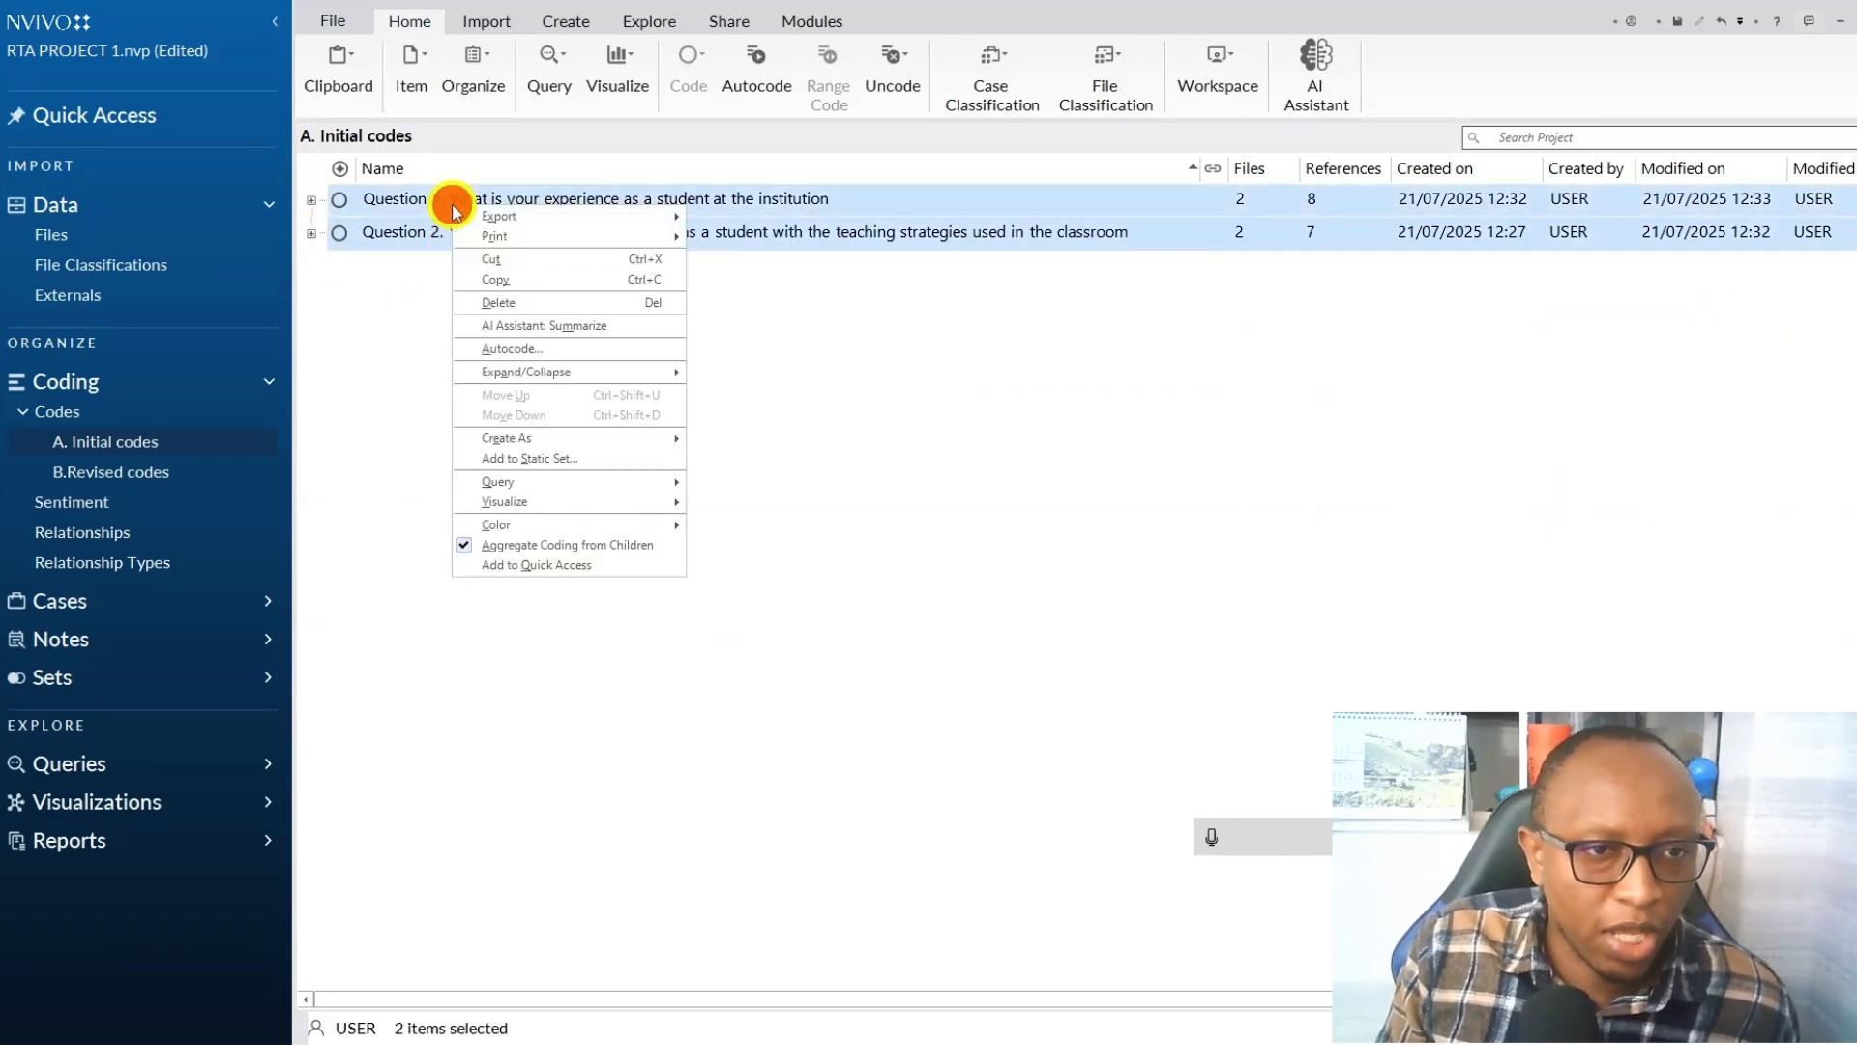
{"action": "left_click", "coordinate": [495, 280]}
{"action": "left_click", "coordinate": [144, 474]}
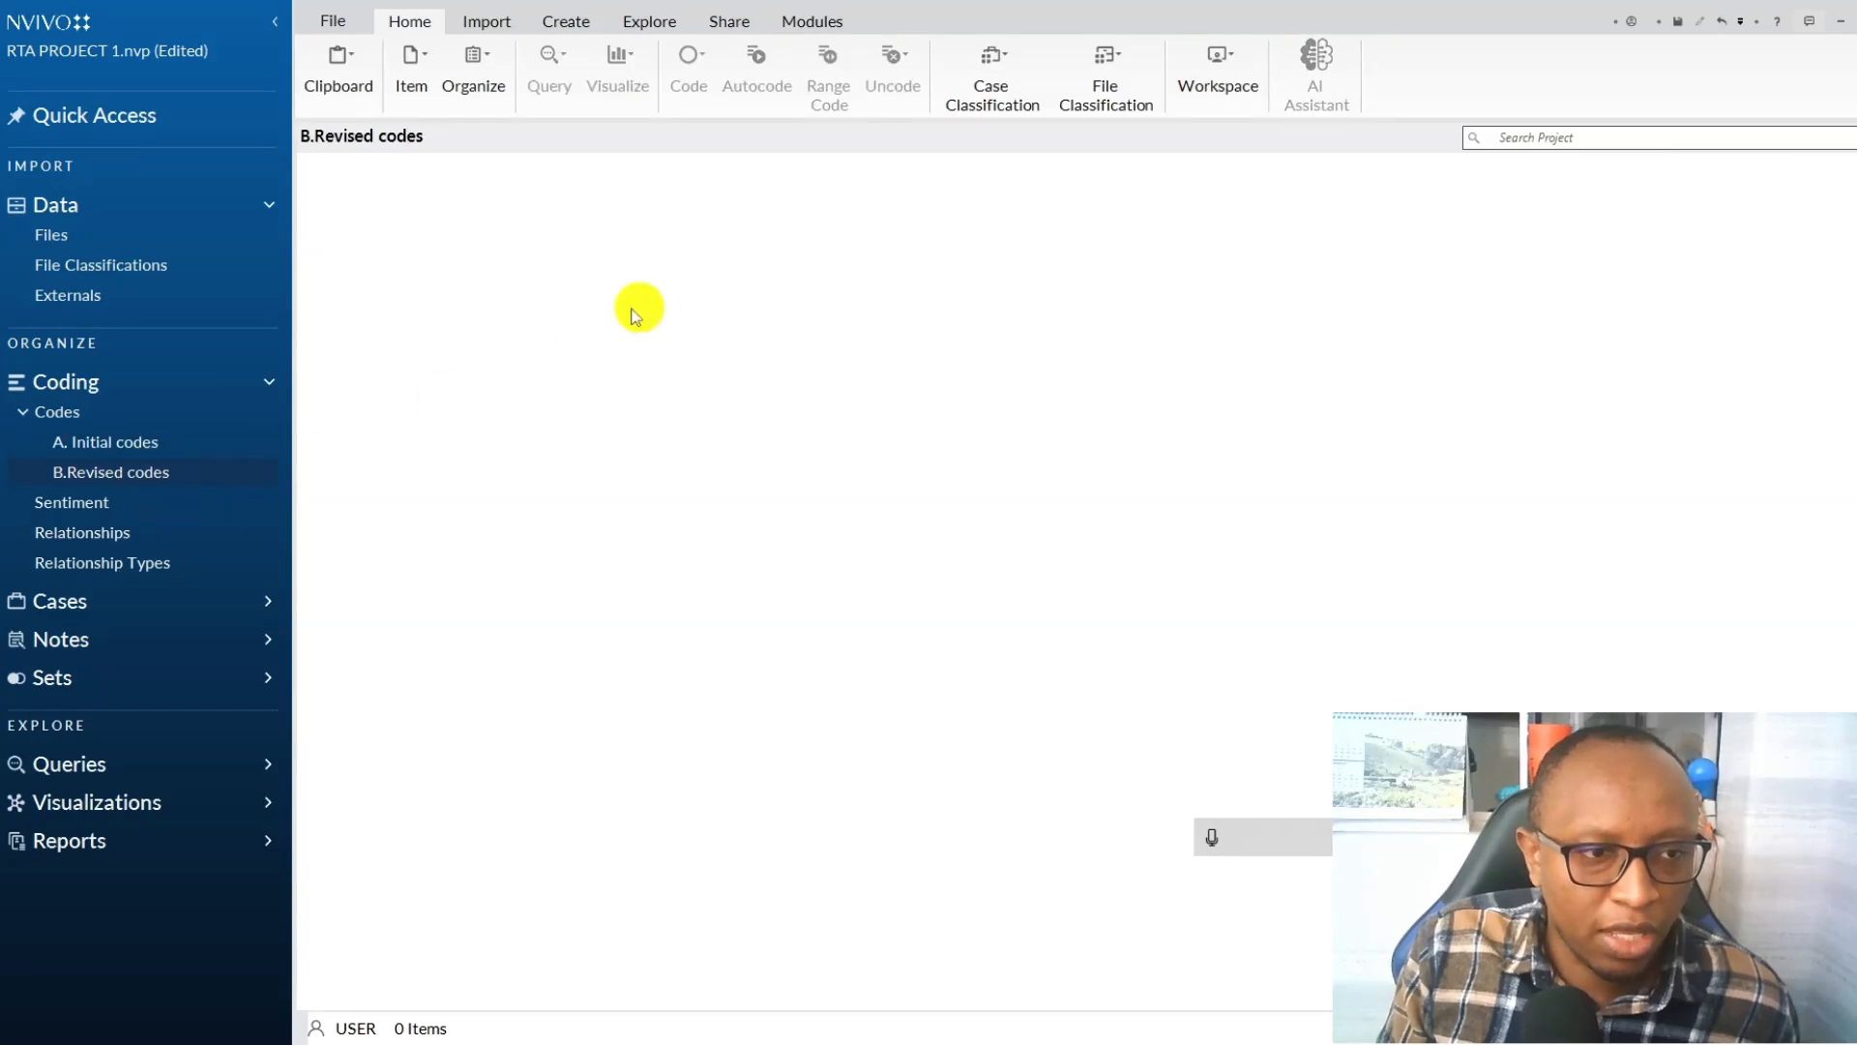
{"action": "right_click", "coordinate": [552, 361]}
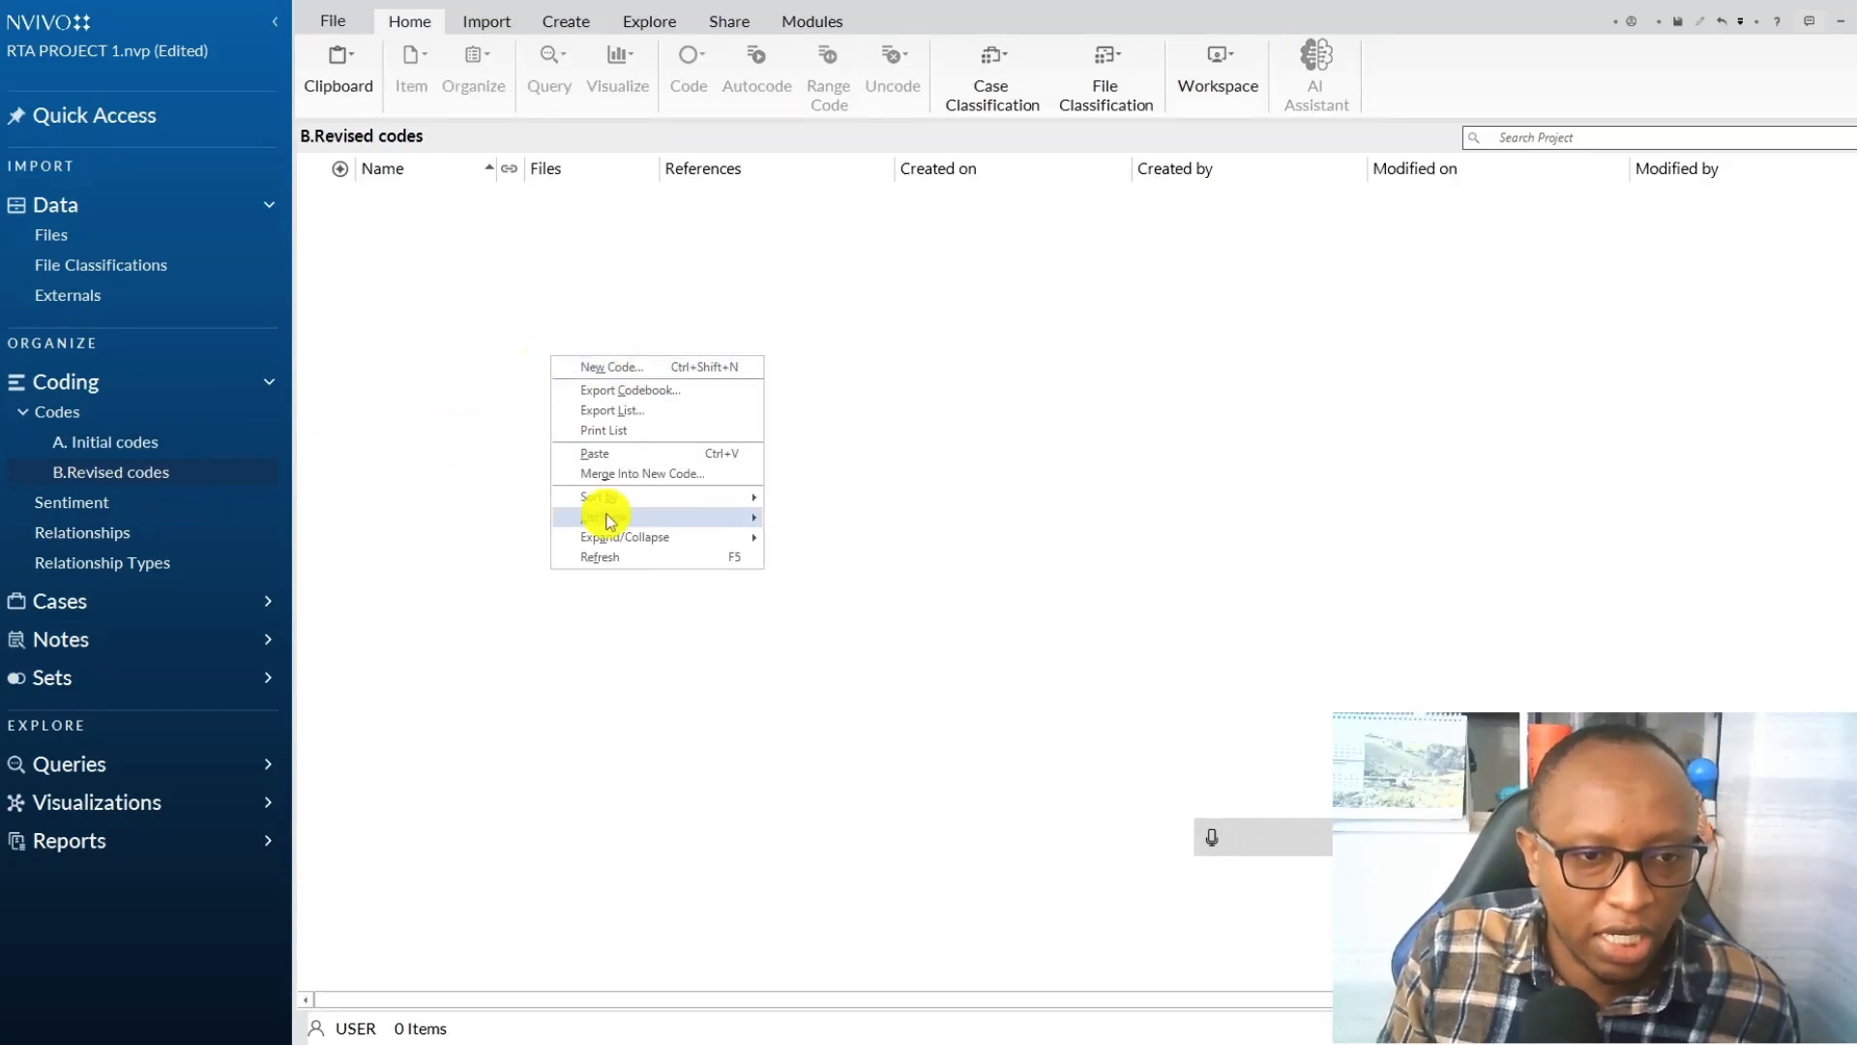
{"action": "left_click", "coordinate": [600, 454]}
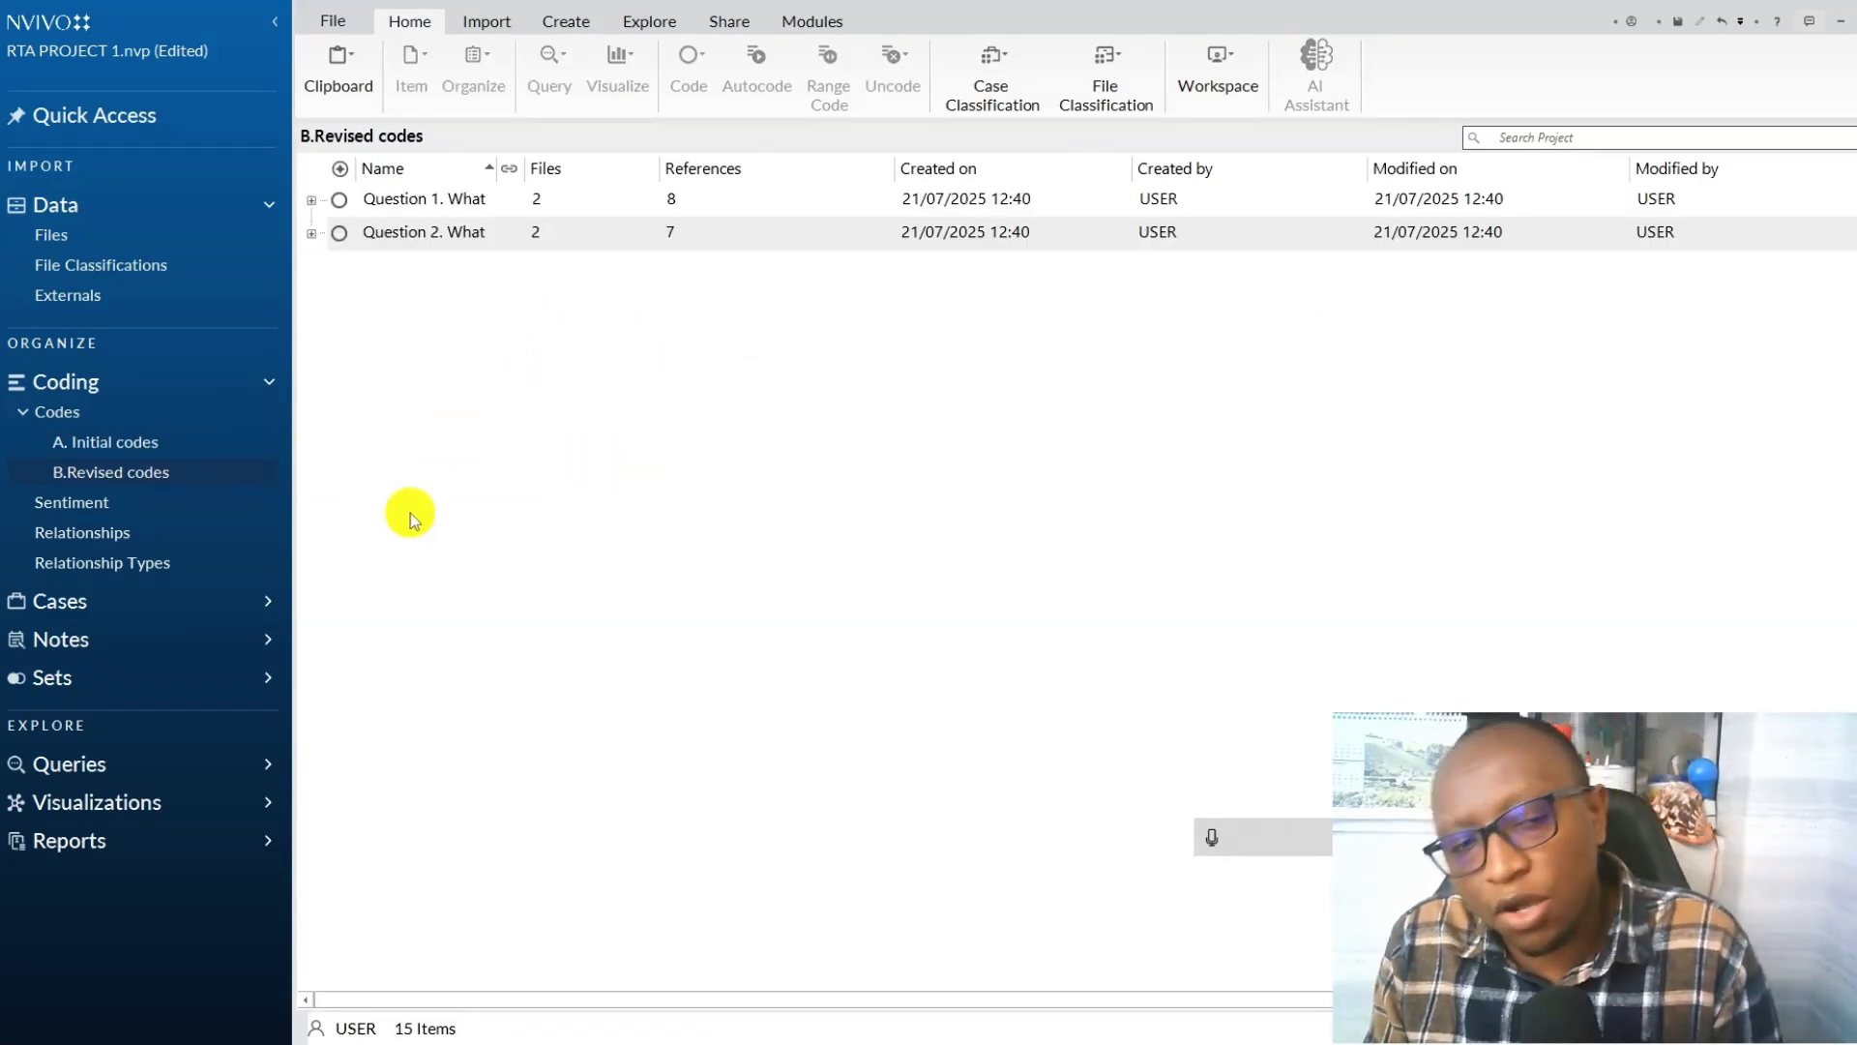
Expand Question 1 in the B.Revised codes folder, review the Dirty classrooms code's reference, and close it.
{"action": "left_click", "coordinate": [124, 447]}
{"action": "left_click", "coordinate": [130, 471]}
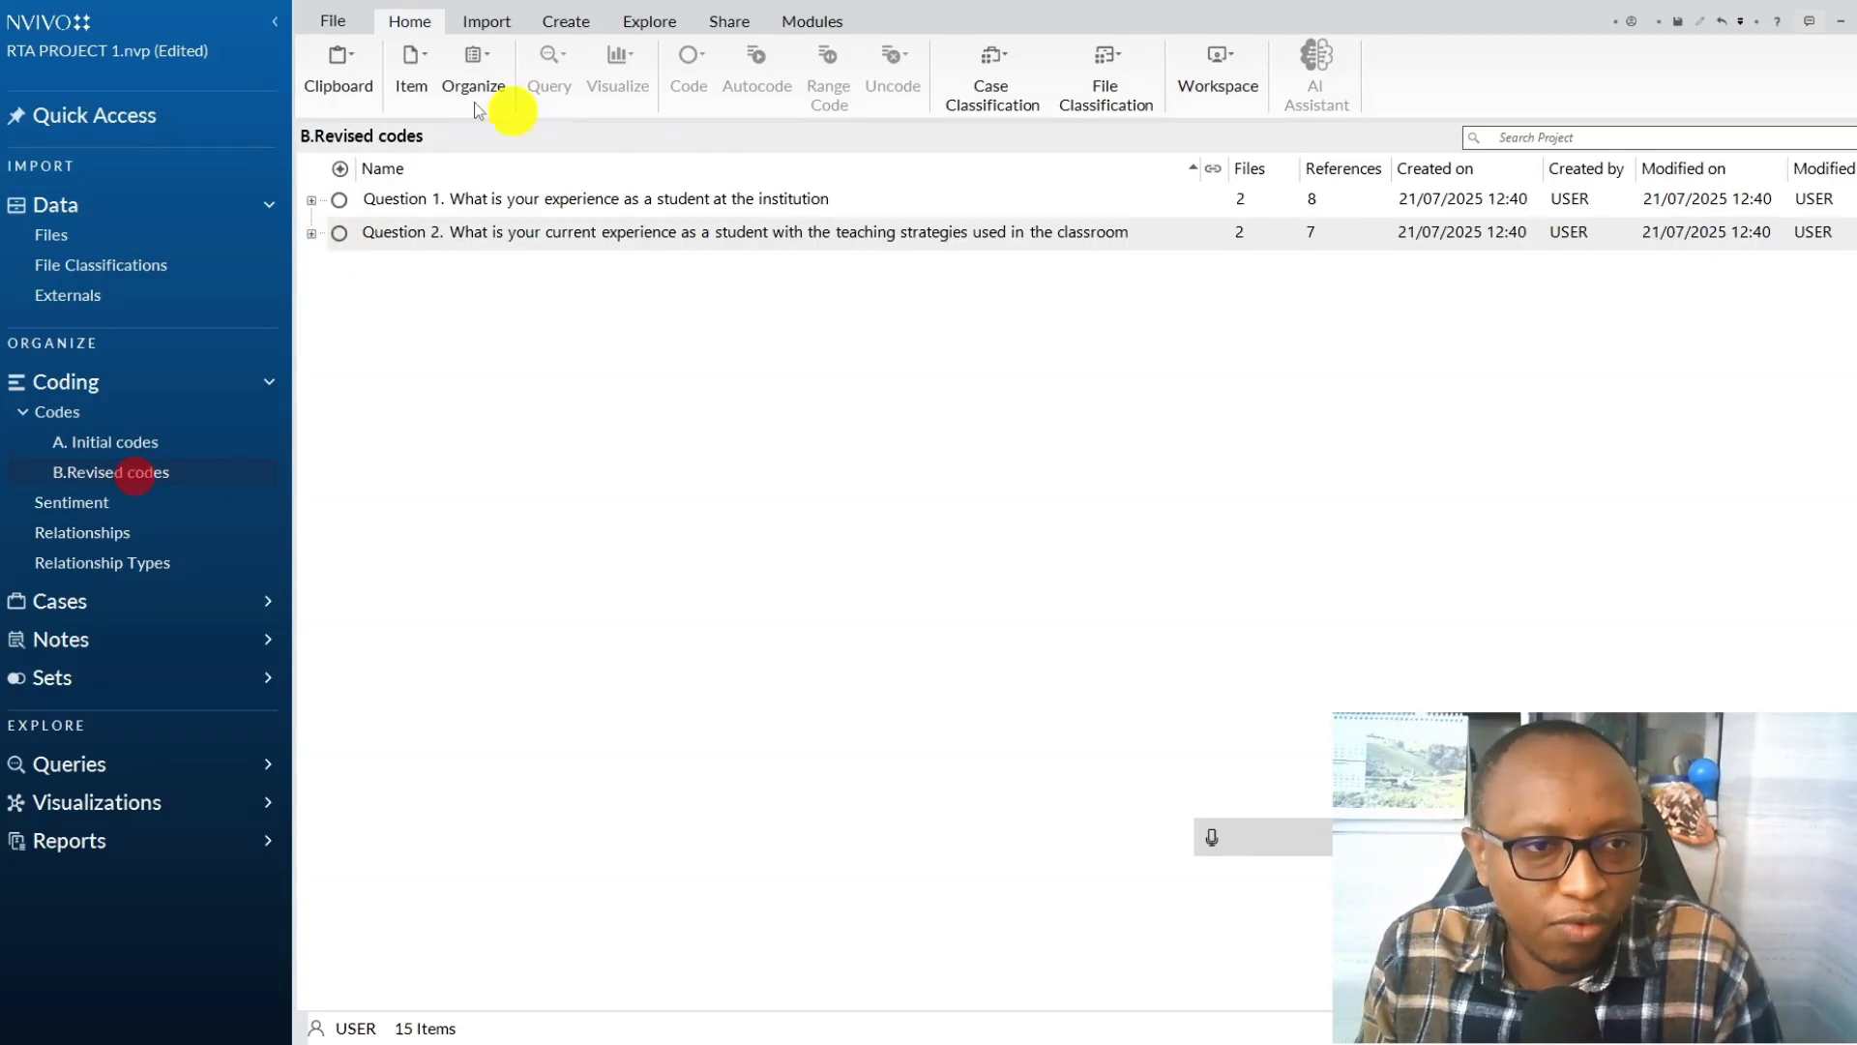
{"action": "left_click", "coordinate": [384, 237]}
{"action": "left_click", "coordinate": [312, 202]}
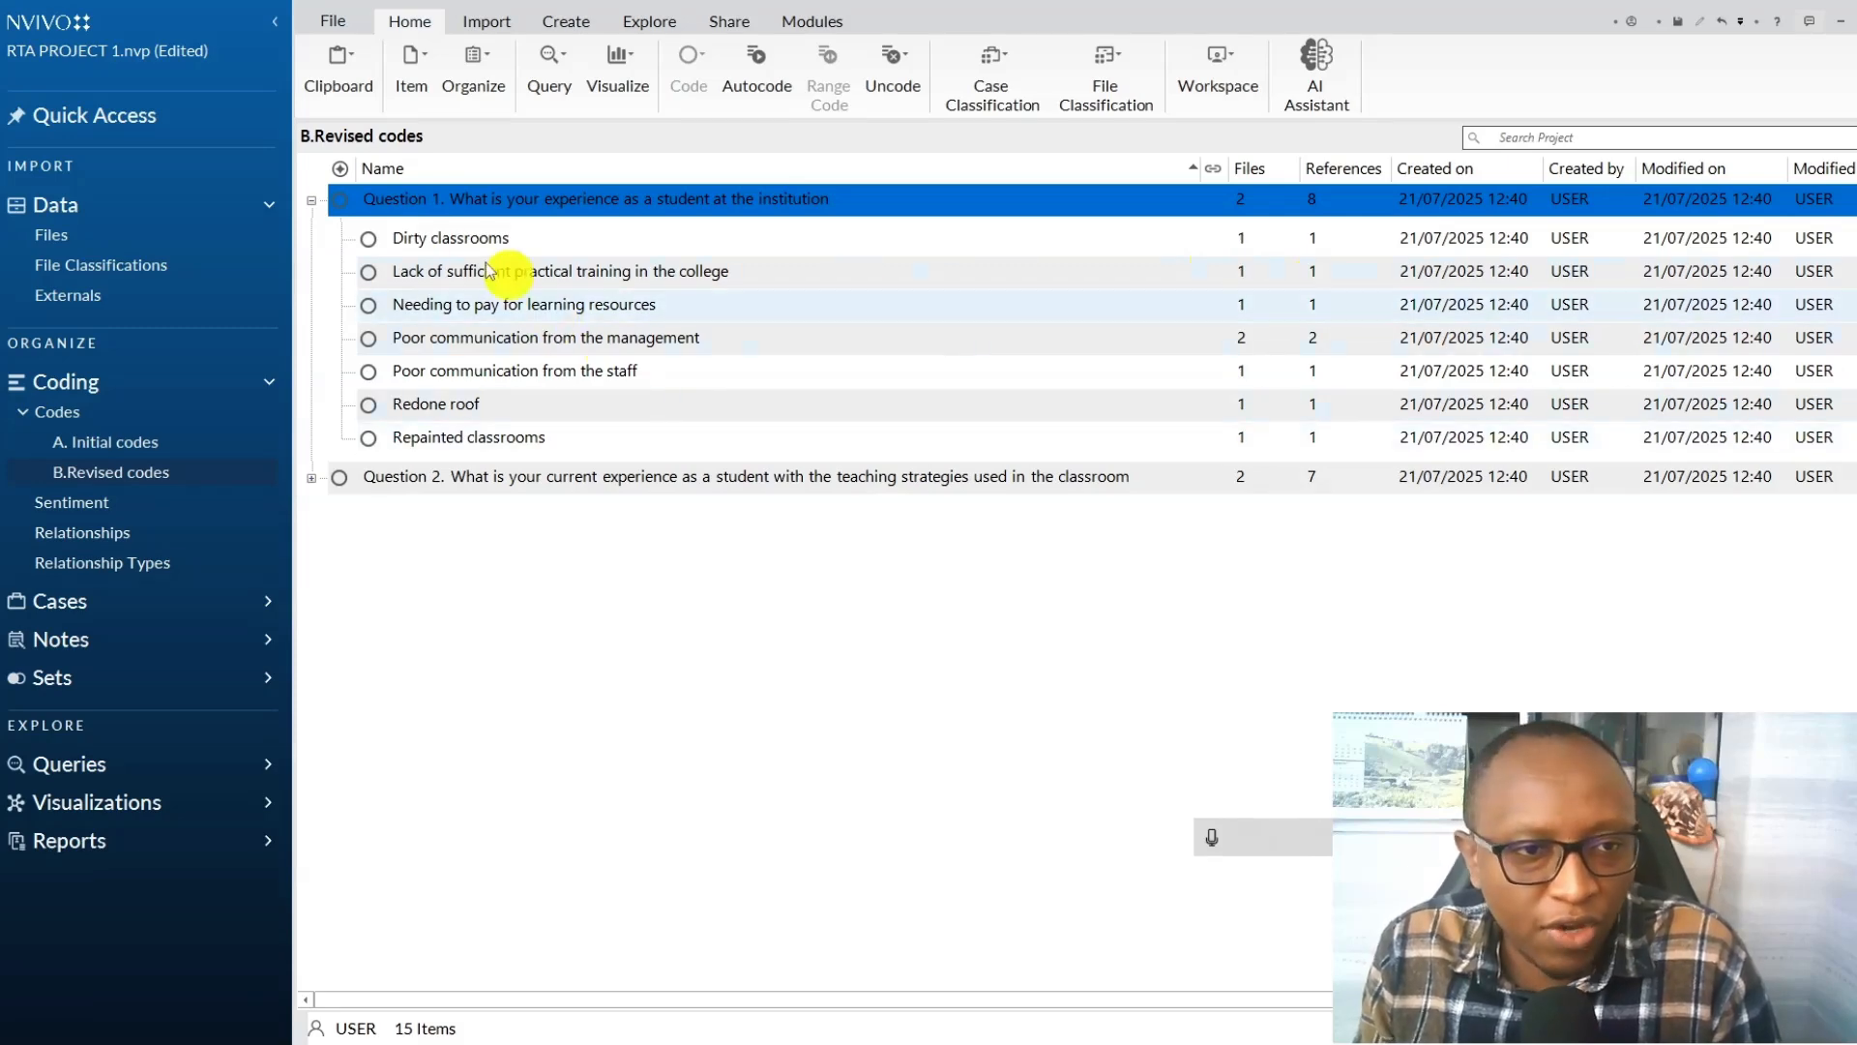
{"action": "left_click", "coordinate": [460, 240]}
{"action": "double_click", "coordinate": [461, 242]}
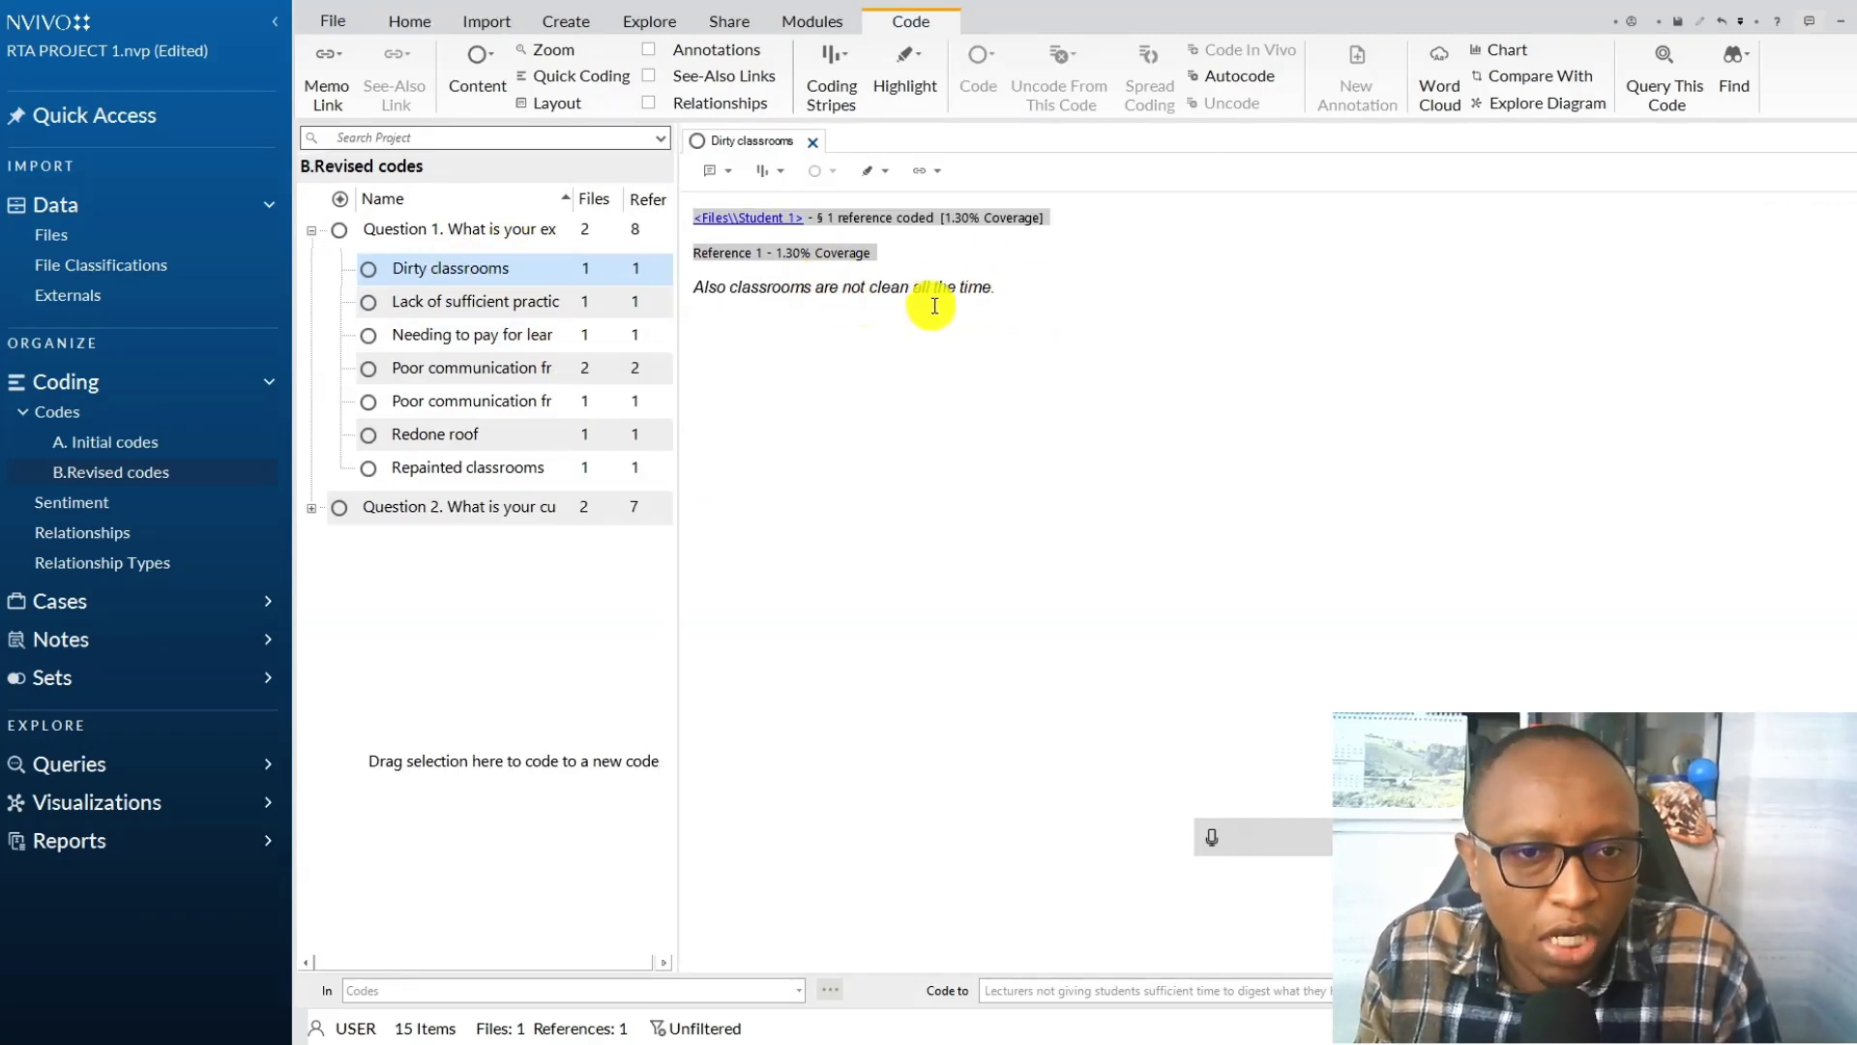
{"action": "left_click", "coordinate": [821, 143]}
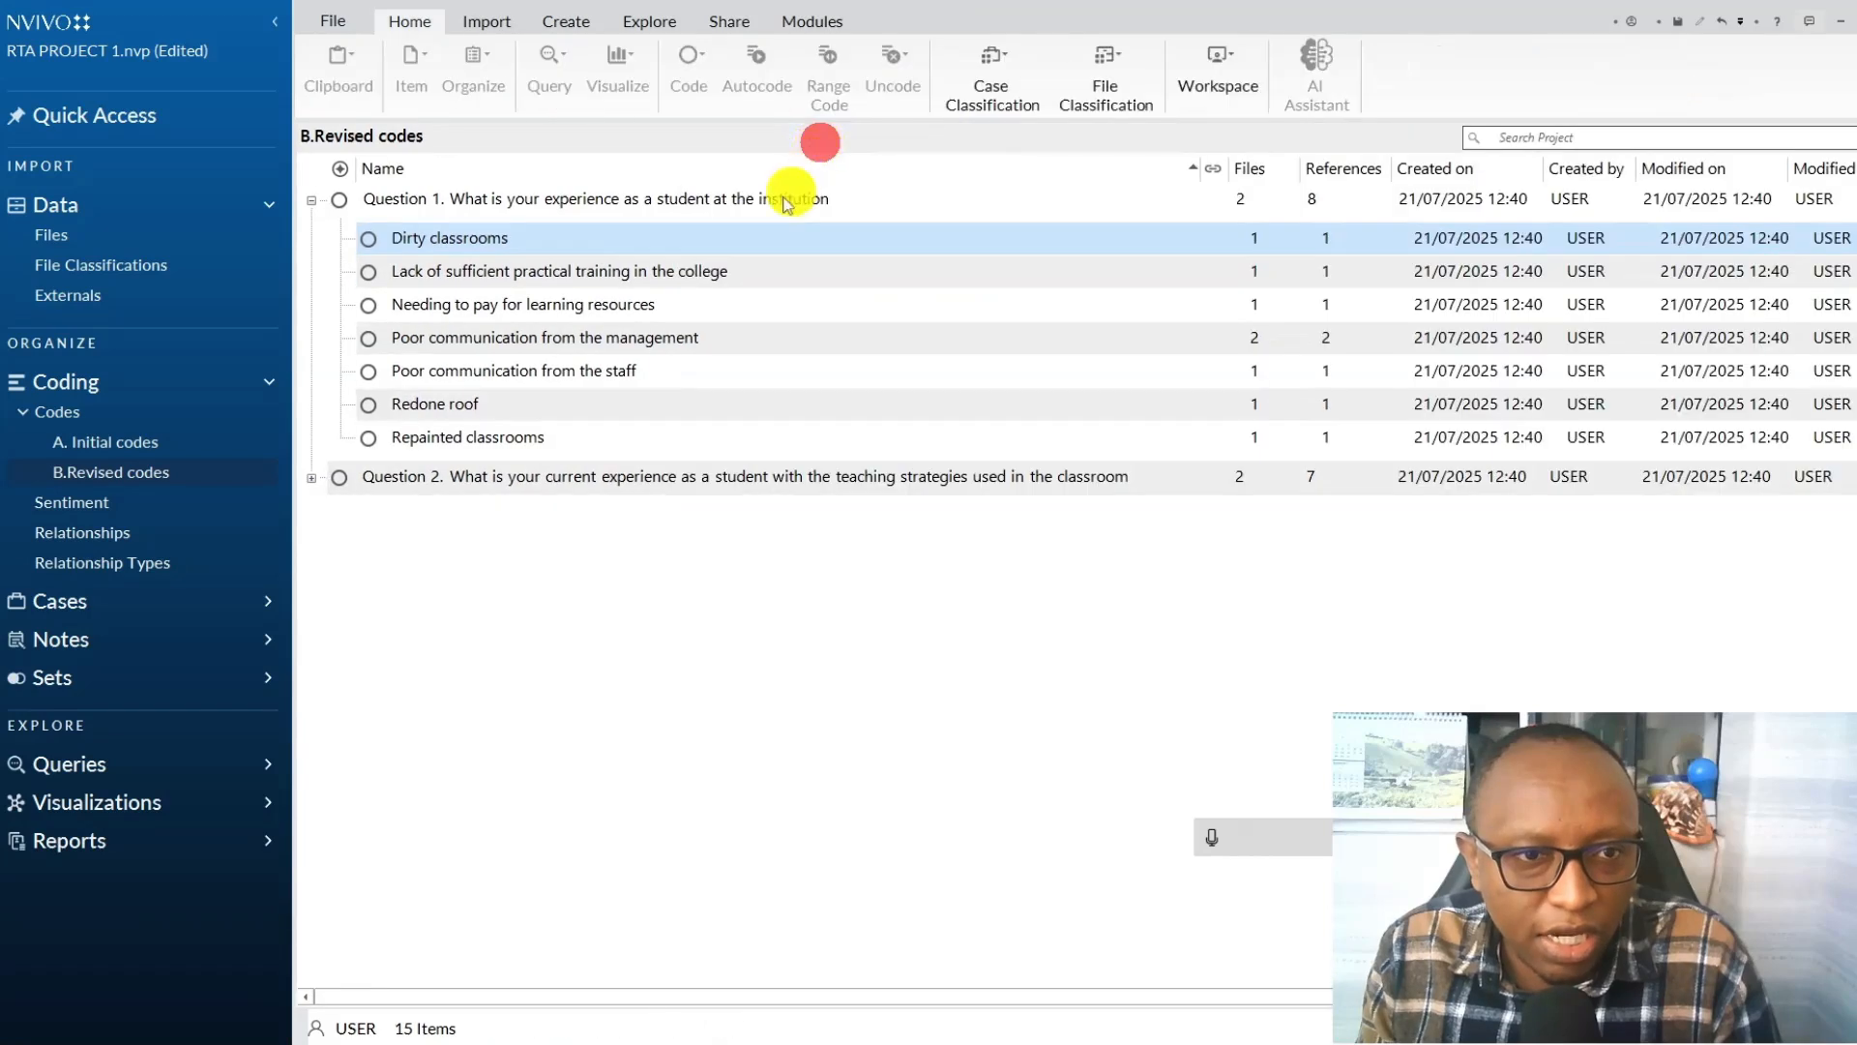
Review the coded reference of the "Lack of sufficient practical training in the college" code and close it.
{"action": "left_click", "coordinate": [637, 280]}
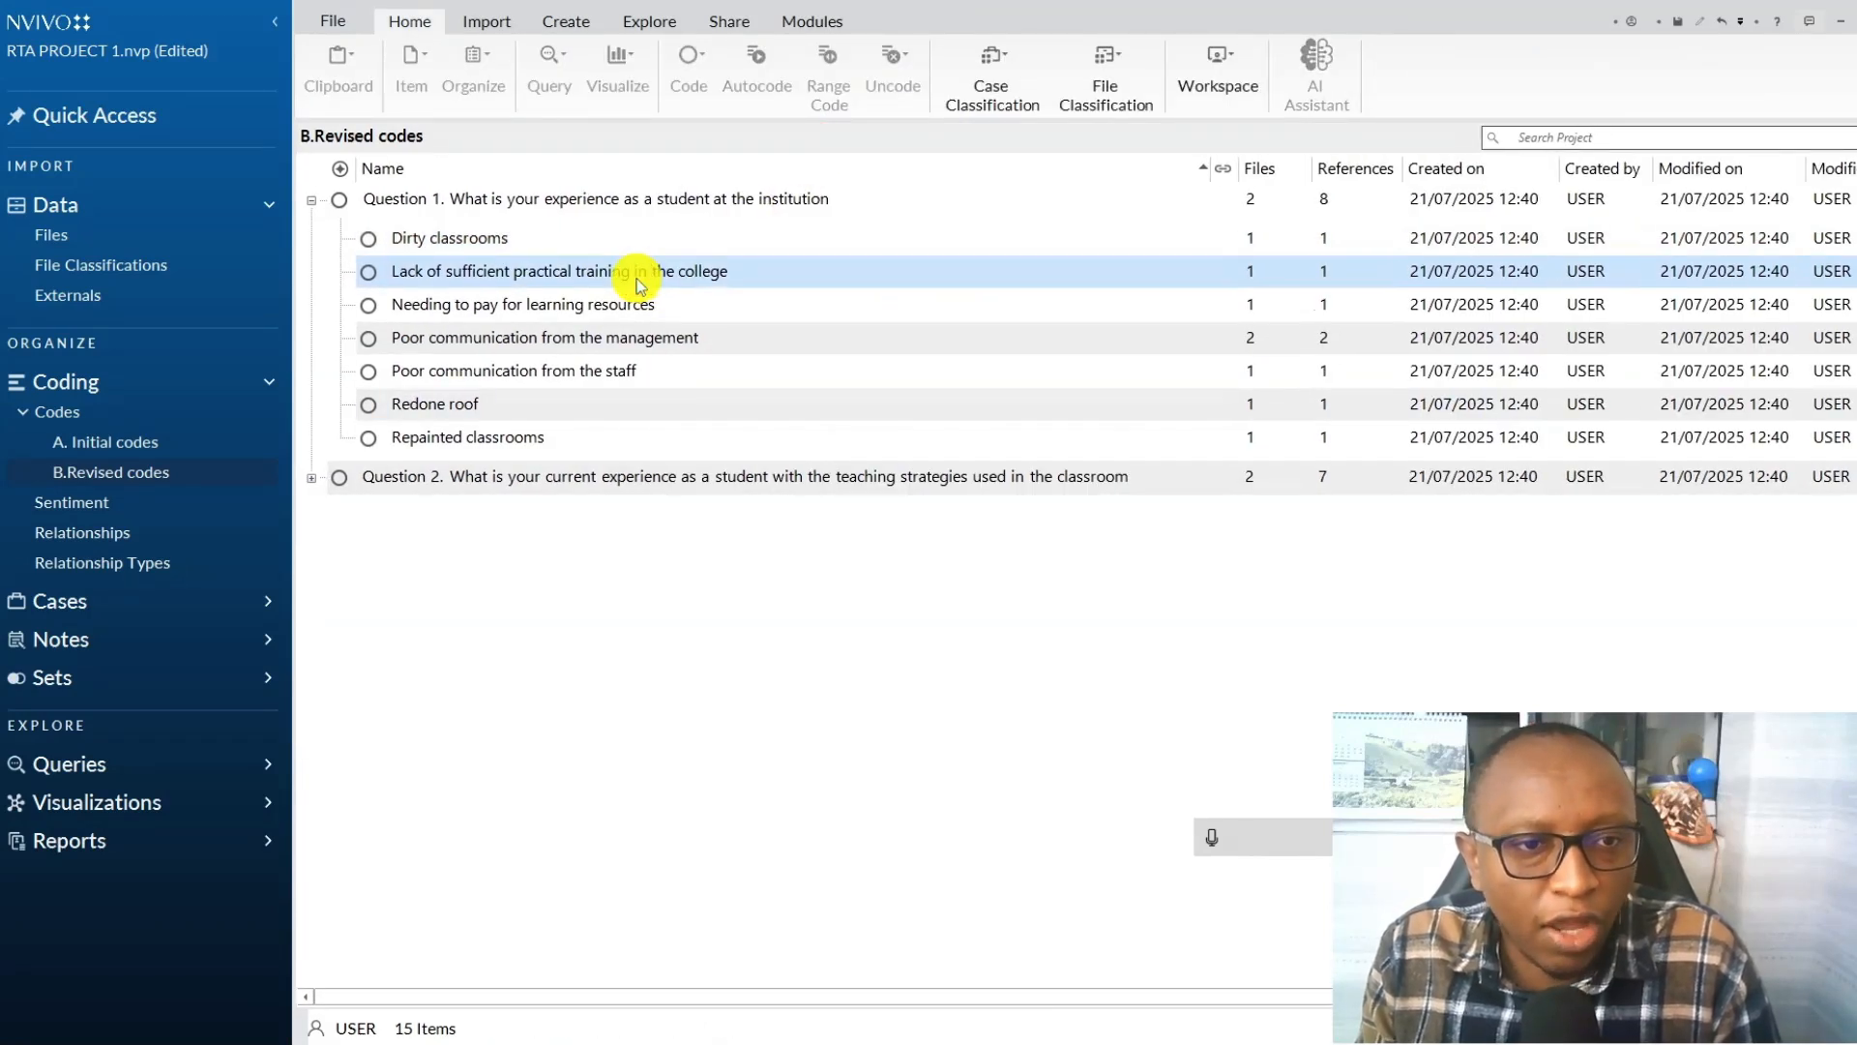
{"action": "double_click", "coordinate": [637, 274]}
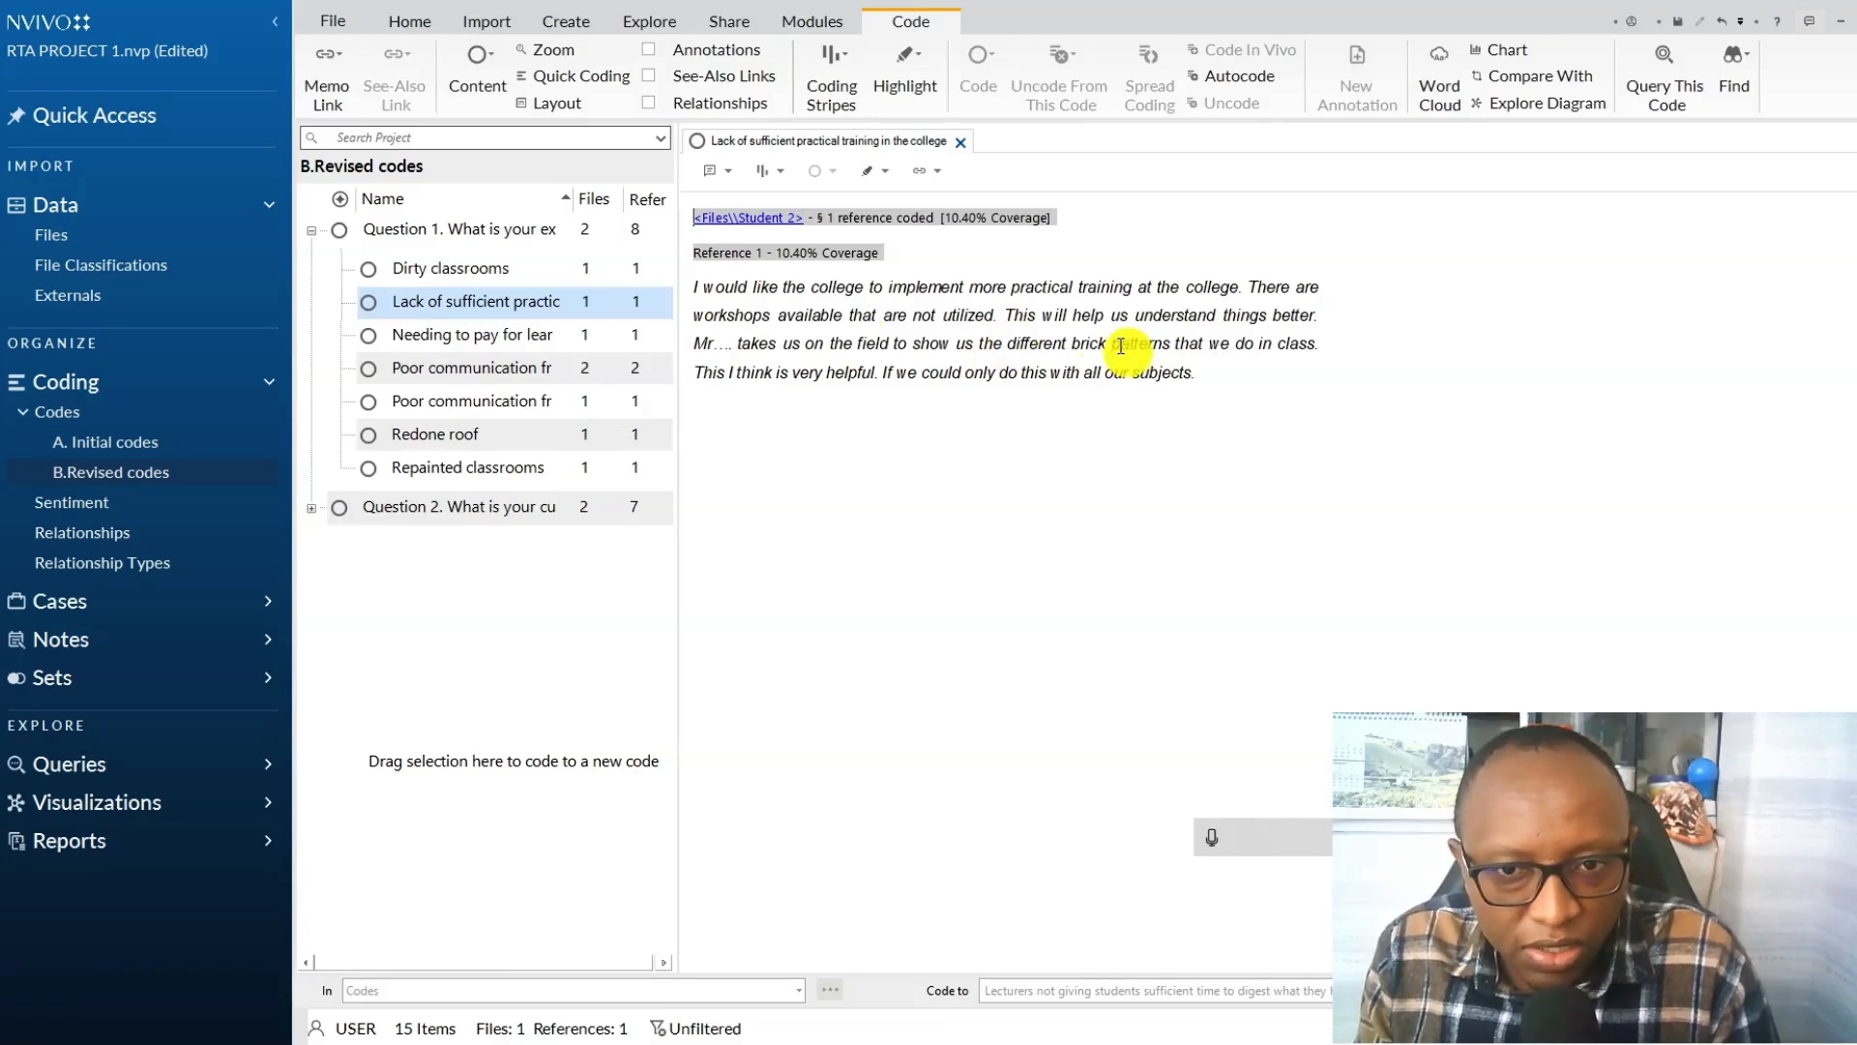
{"action": "left_click", "coordinate": [960, 142]}
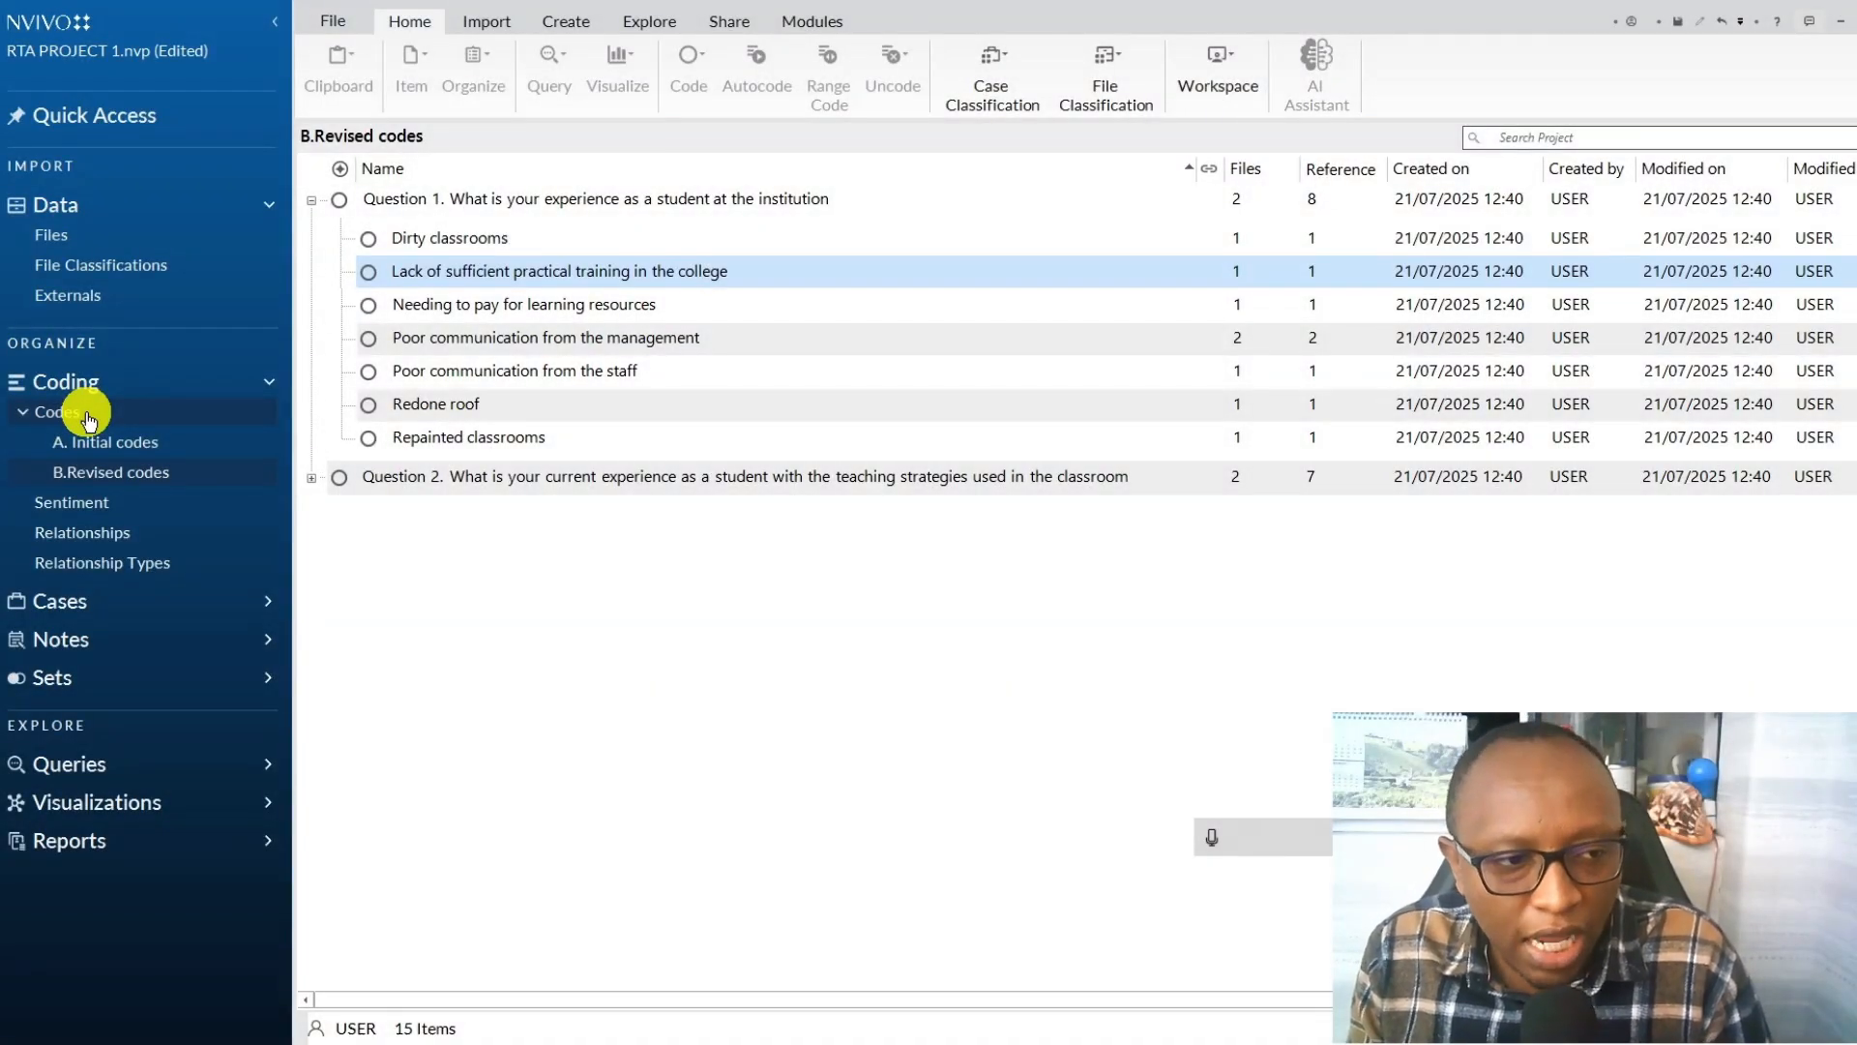
Create a new folder named "C. Preliminary Themes" under Codes.
{"action": "right_click", "coordinate": [87, 418]}
{"action": "left_click", "coordinate": [131, 421]}
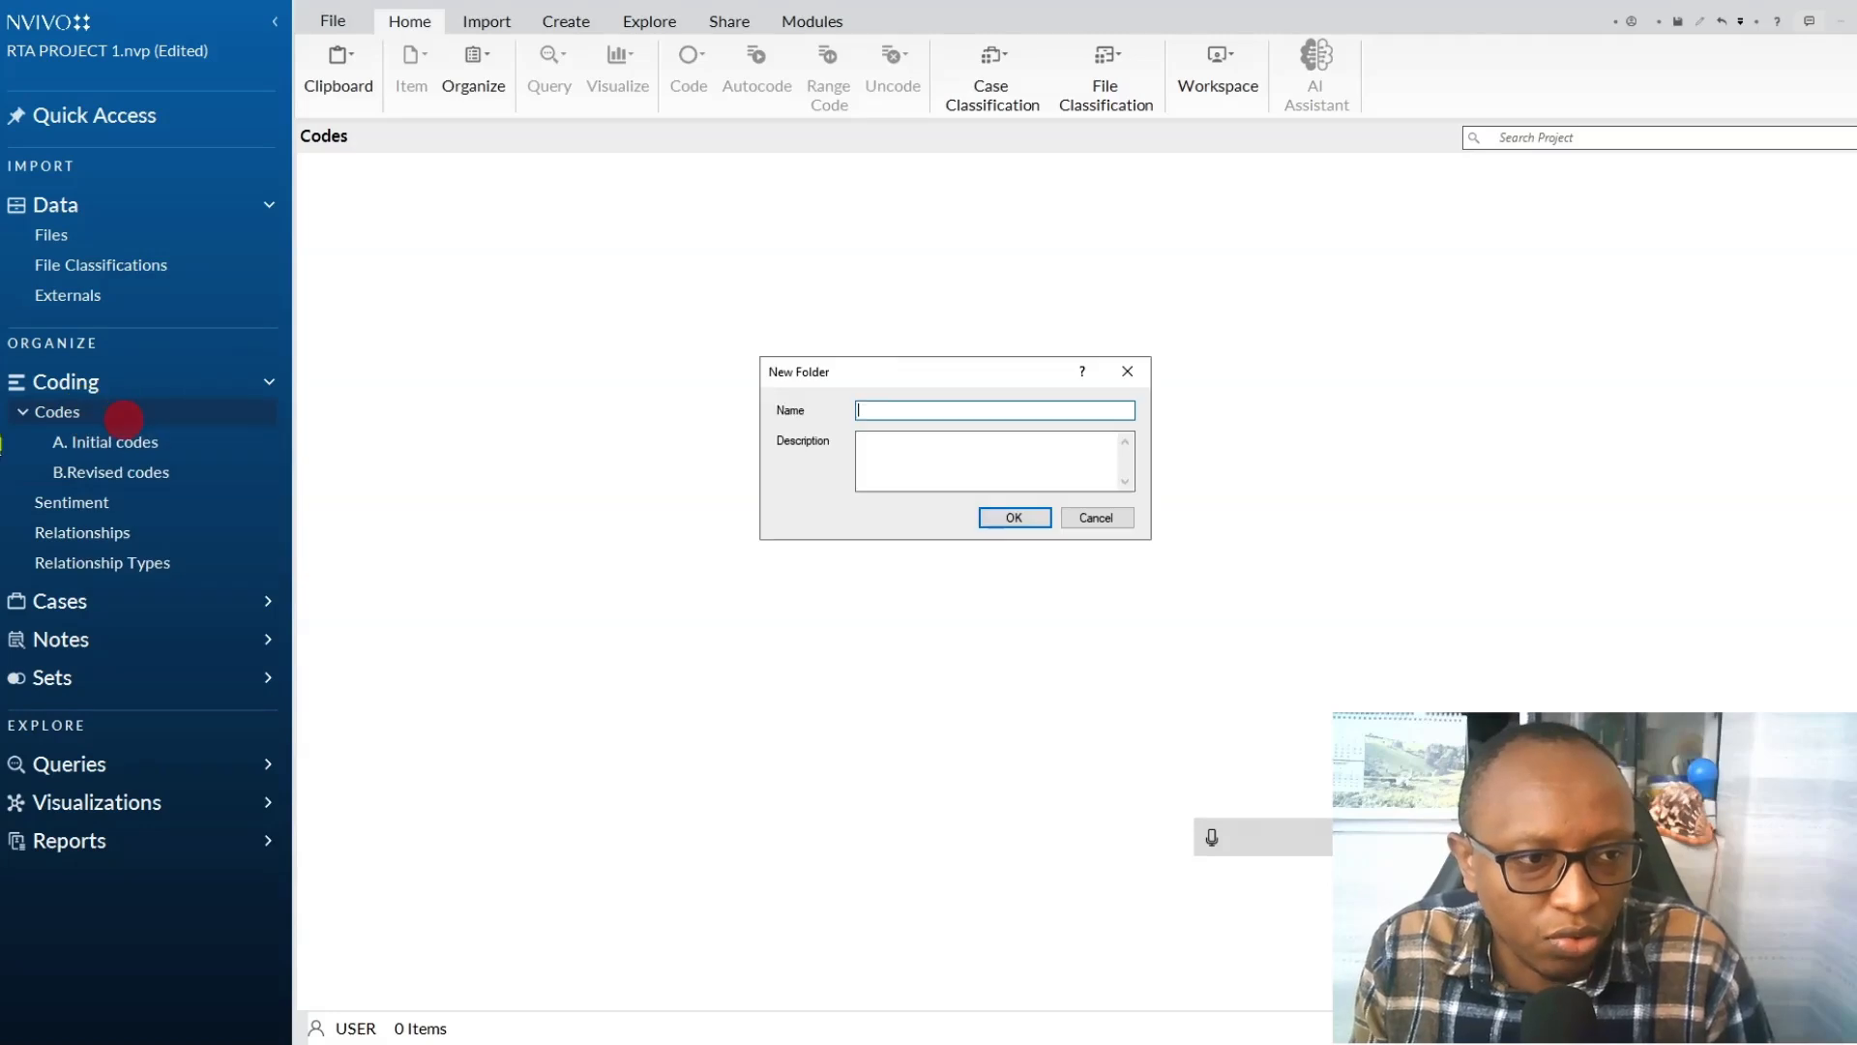
{"action": "type", "text": "C."}
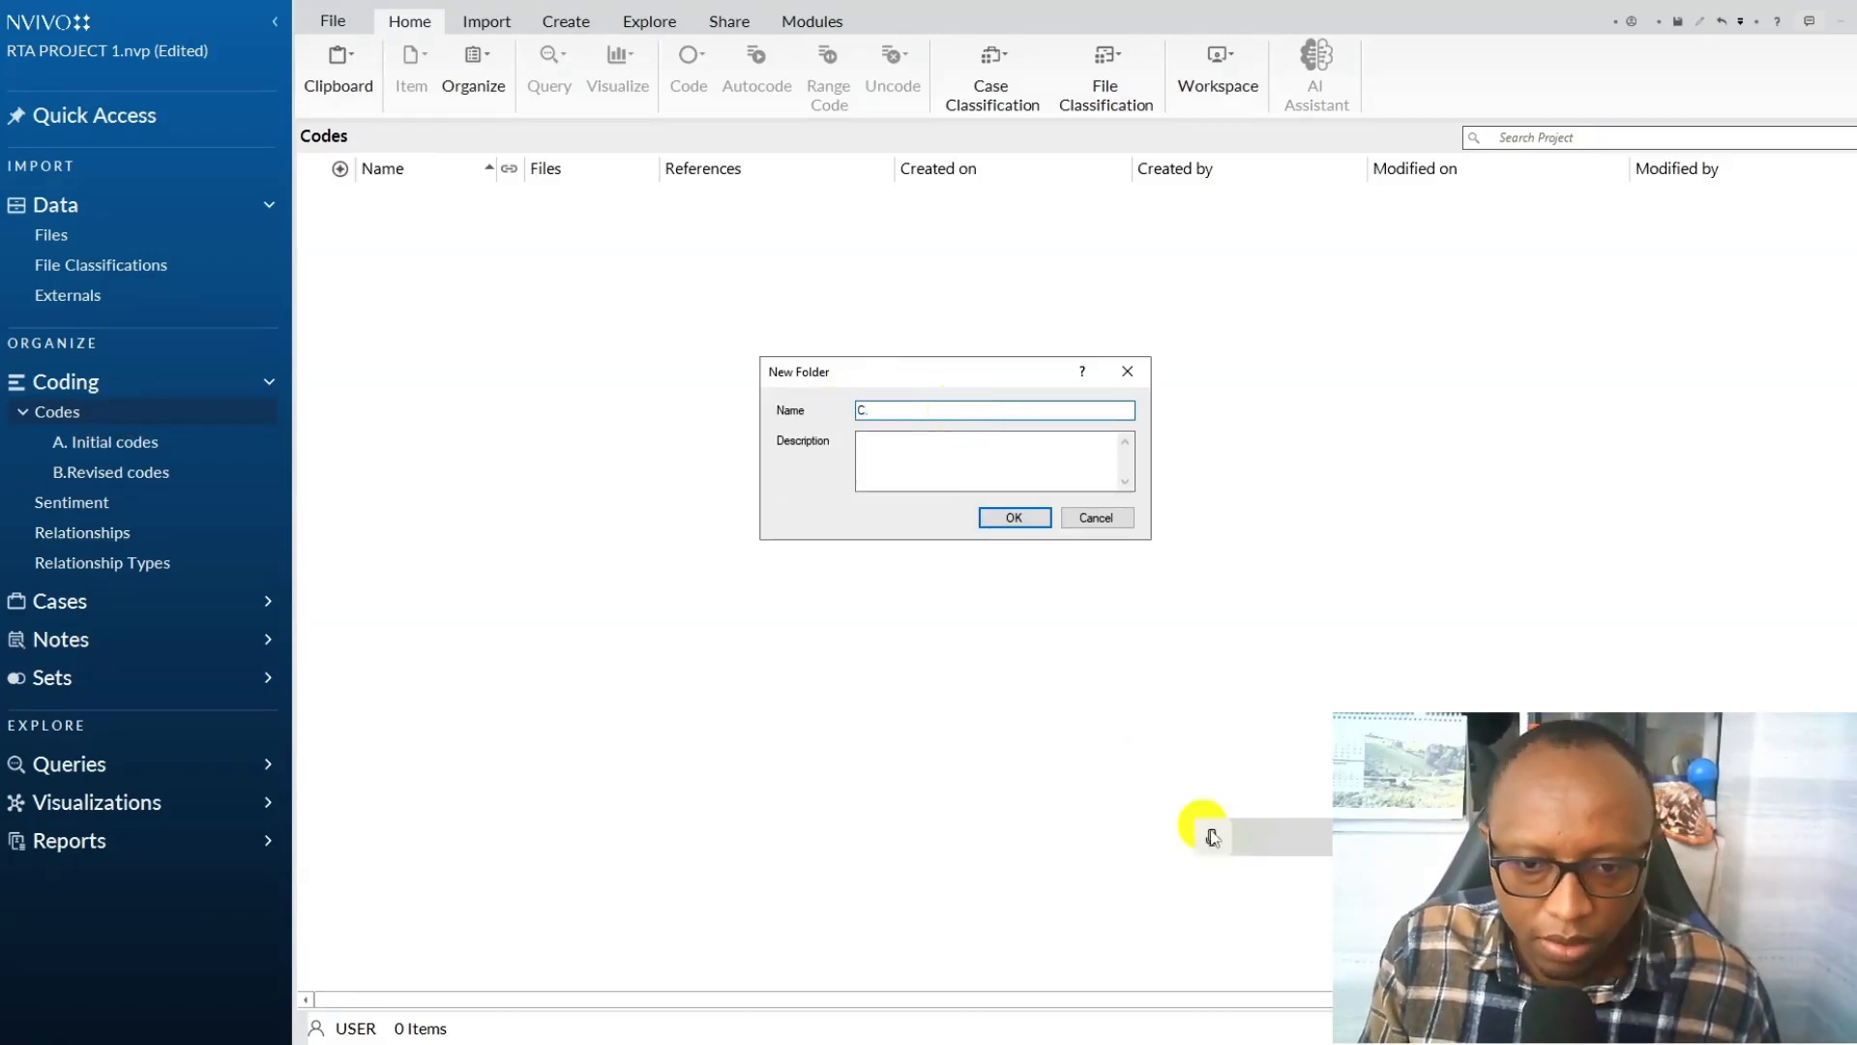
{"action": "left_click", "coordinate": [1210, 834]}
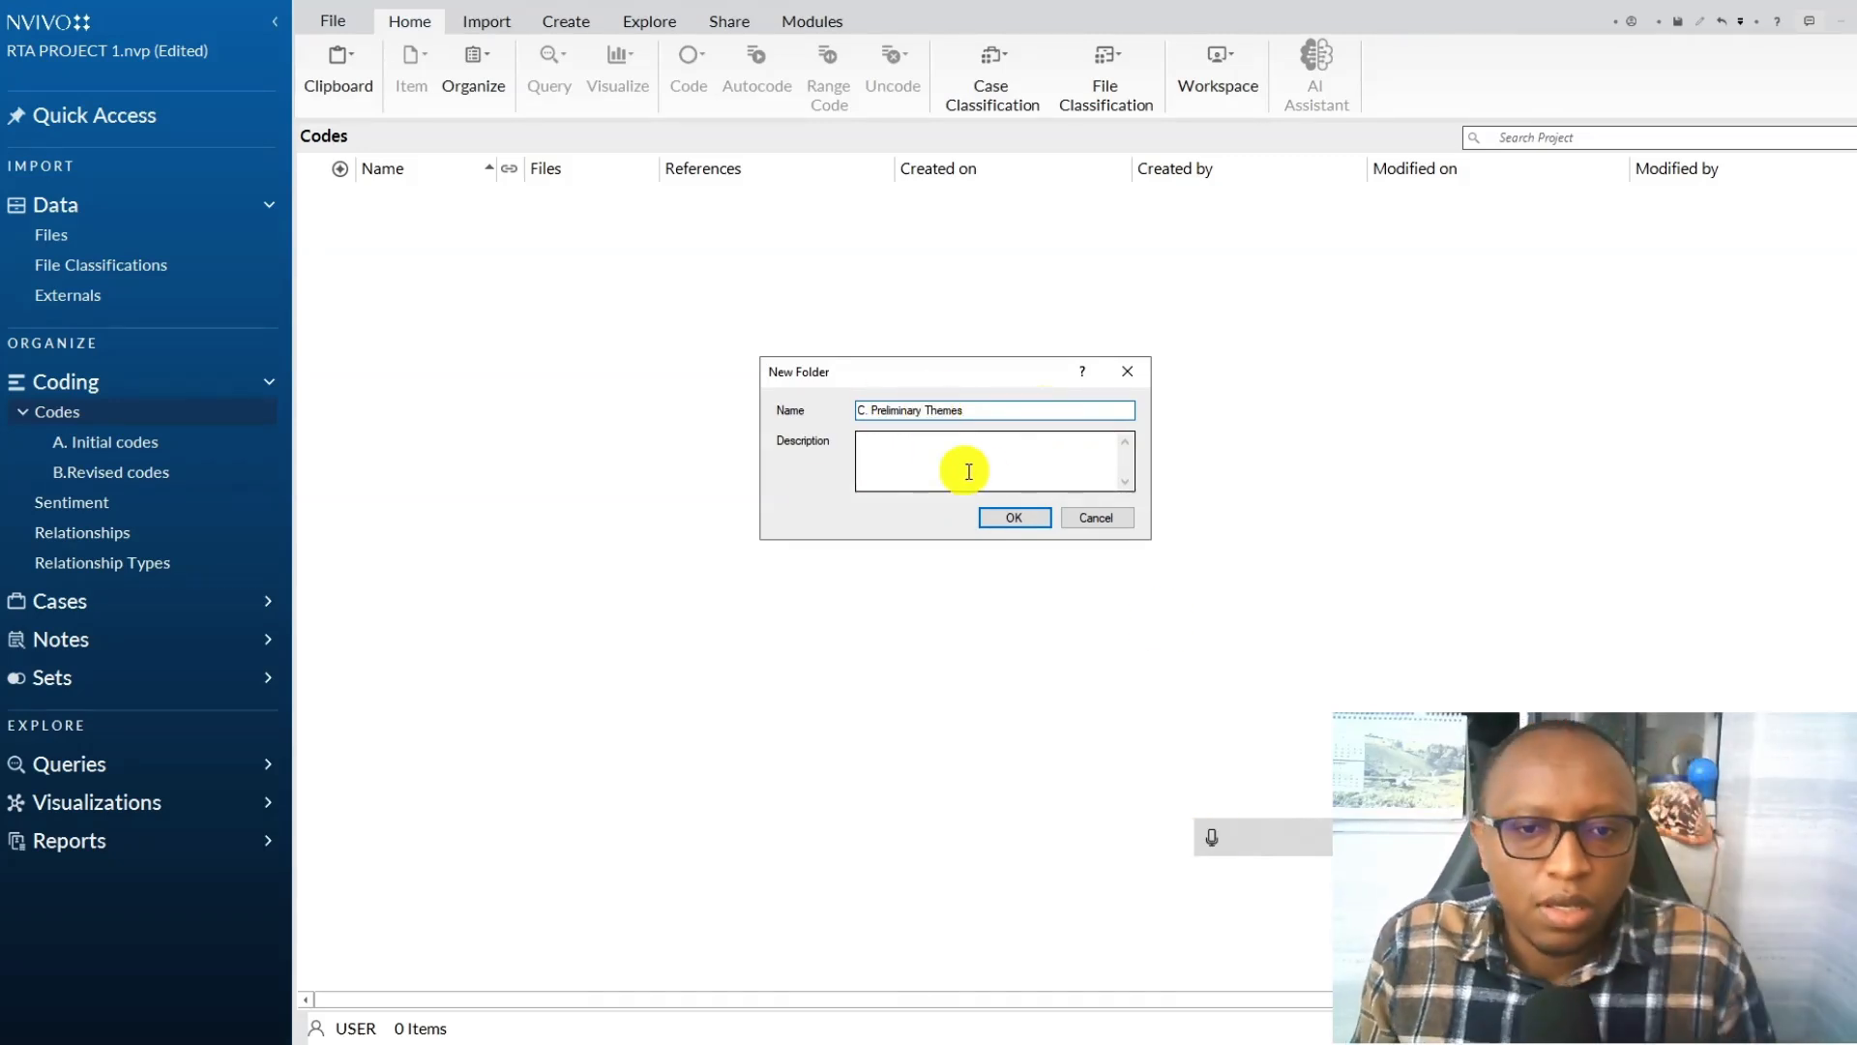
{"action": "left_click", "coordinate": [1011, 517]}
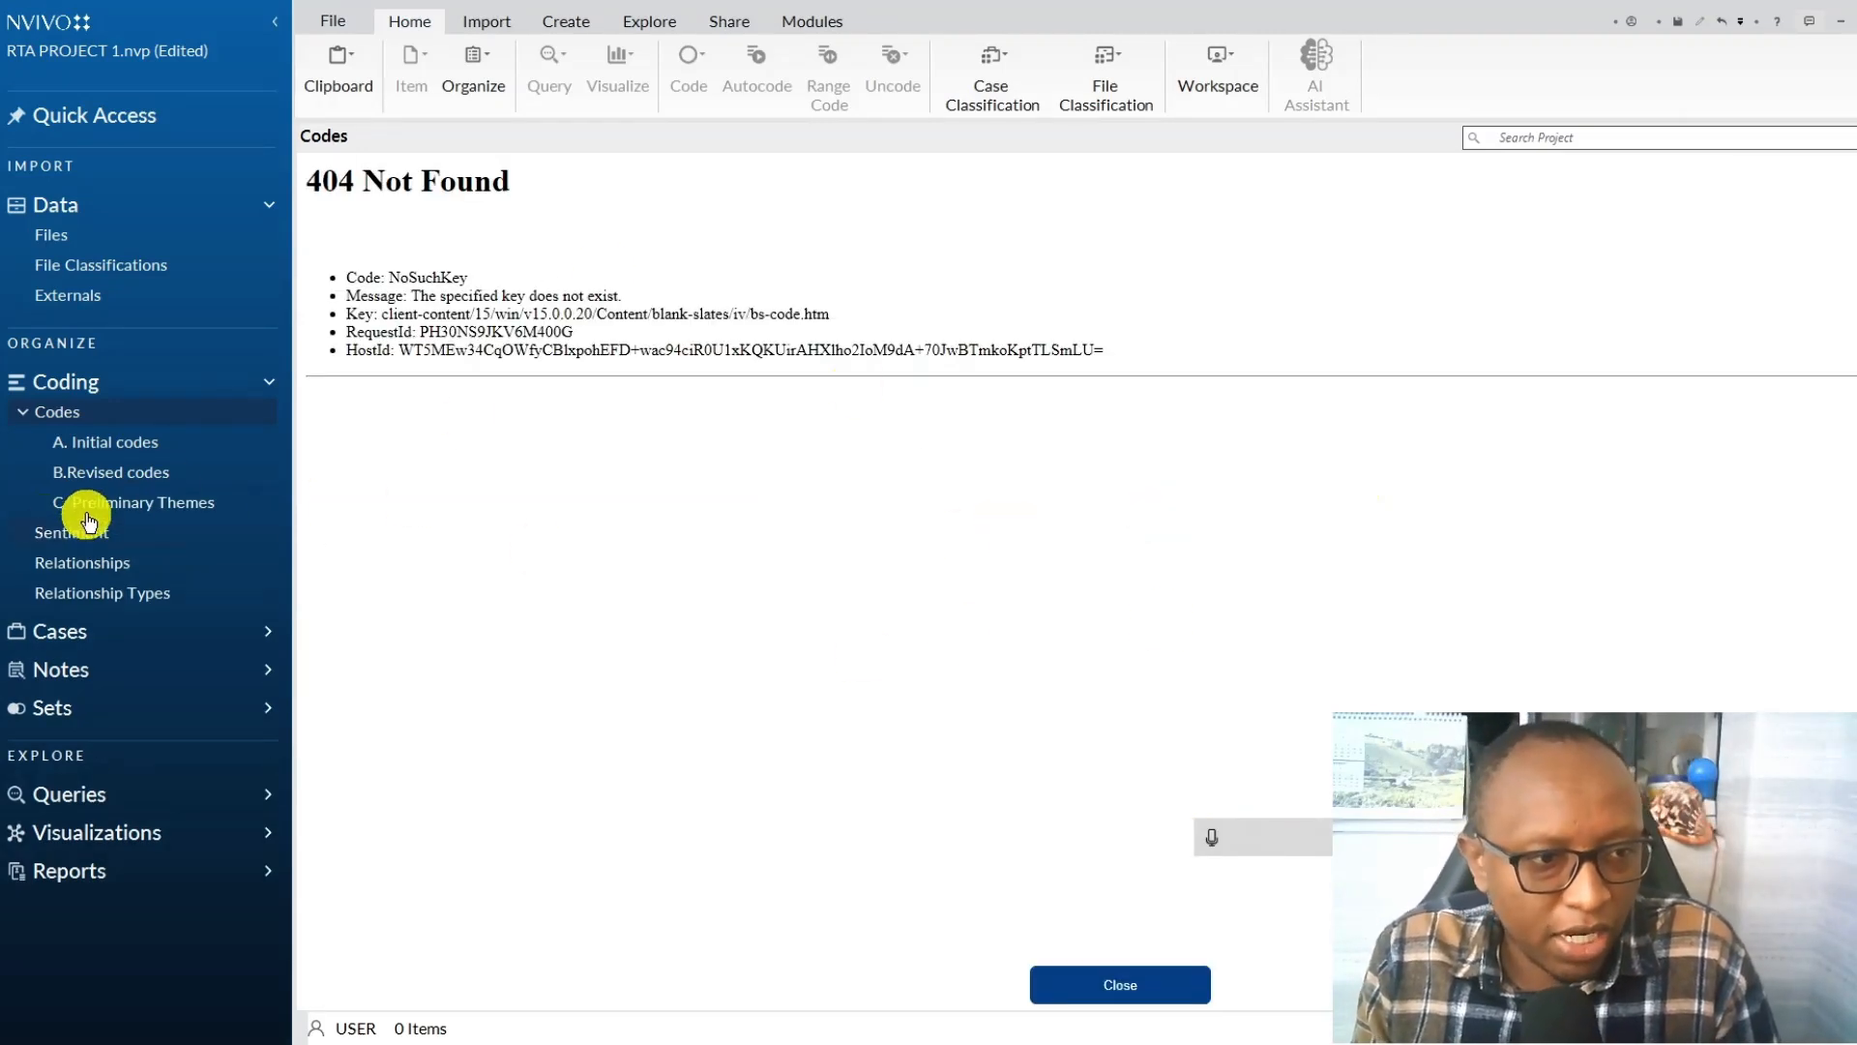
Copy the Question 1 and Question 2 parent codes with their child codes from B.Revised codes into the C. Preliminary Themes folder.
{"action": "left_click", "coordinate": [111, 468]}
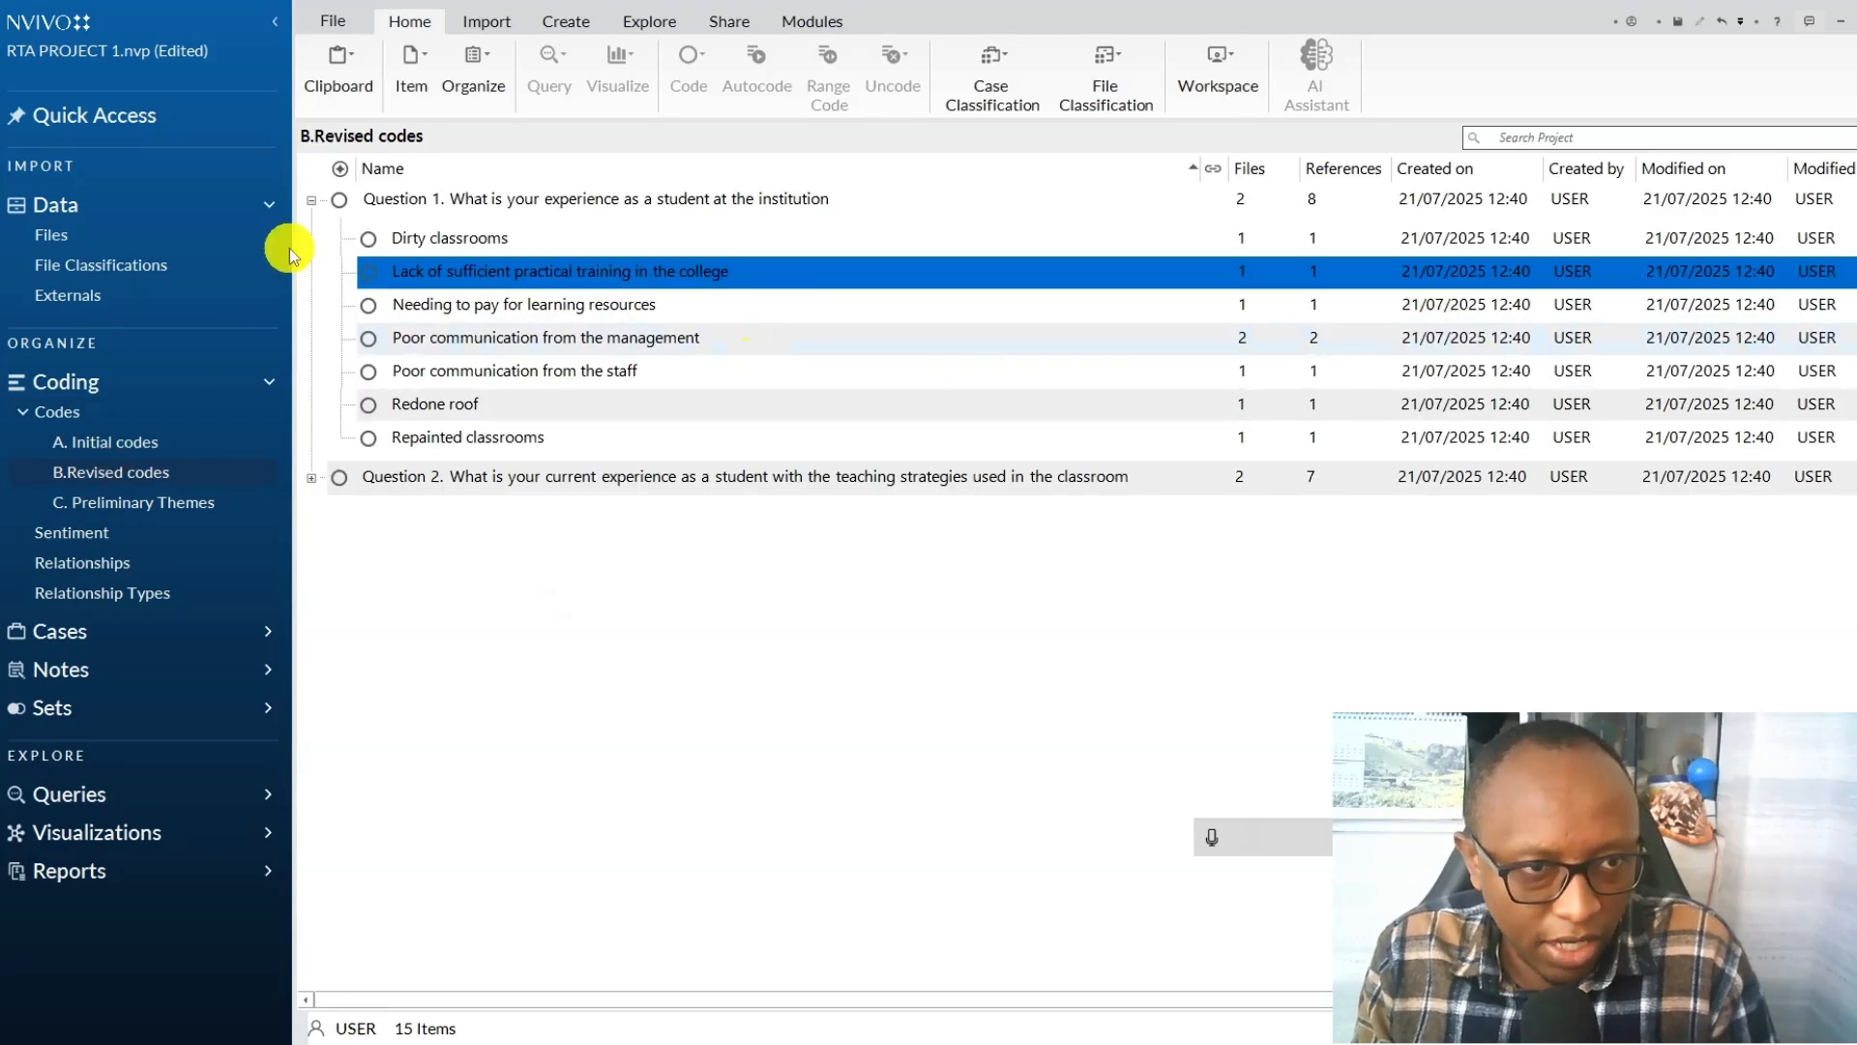
{"action": "left_click", "coordinate": [310, 200]}
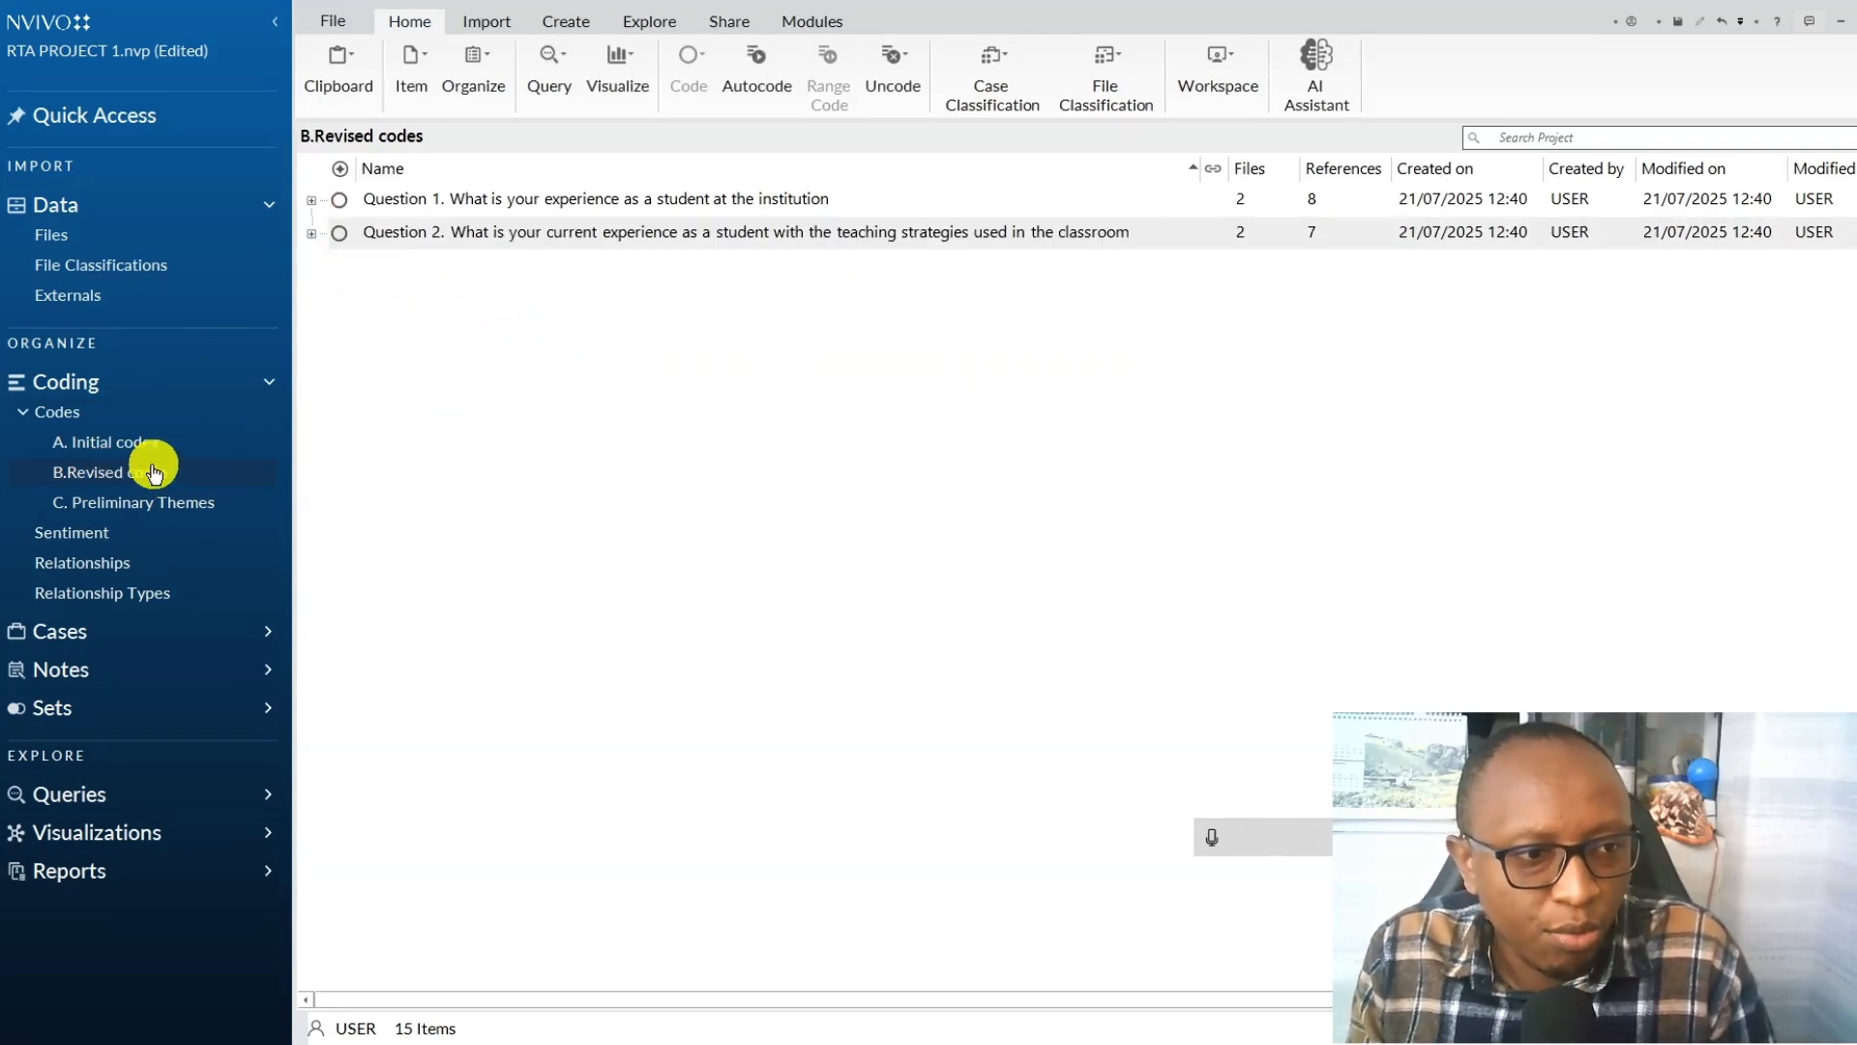
{"action": "left_click", "coordinate": [415, 235]}
{"action": "left_click", "coordinate": [430, 194]}
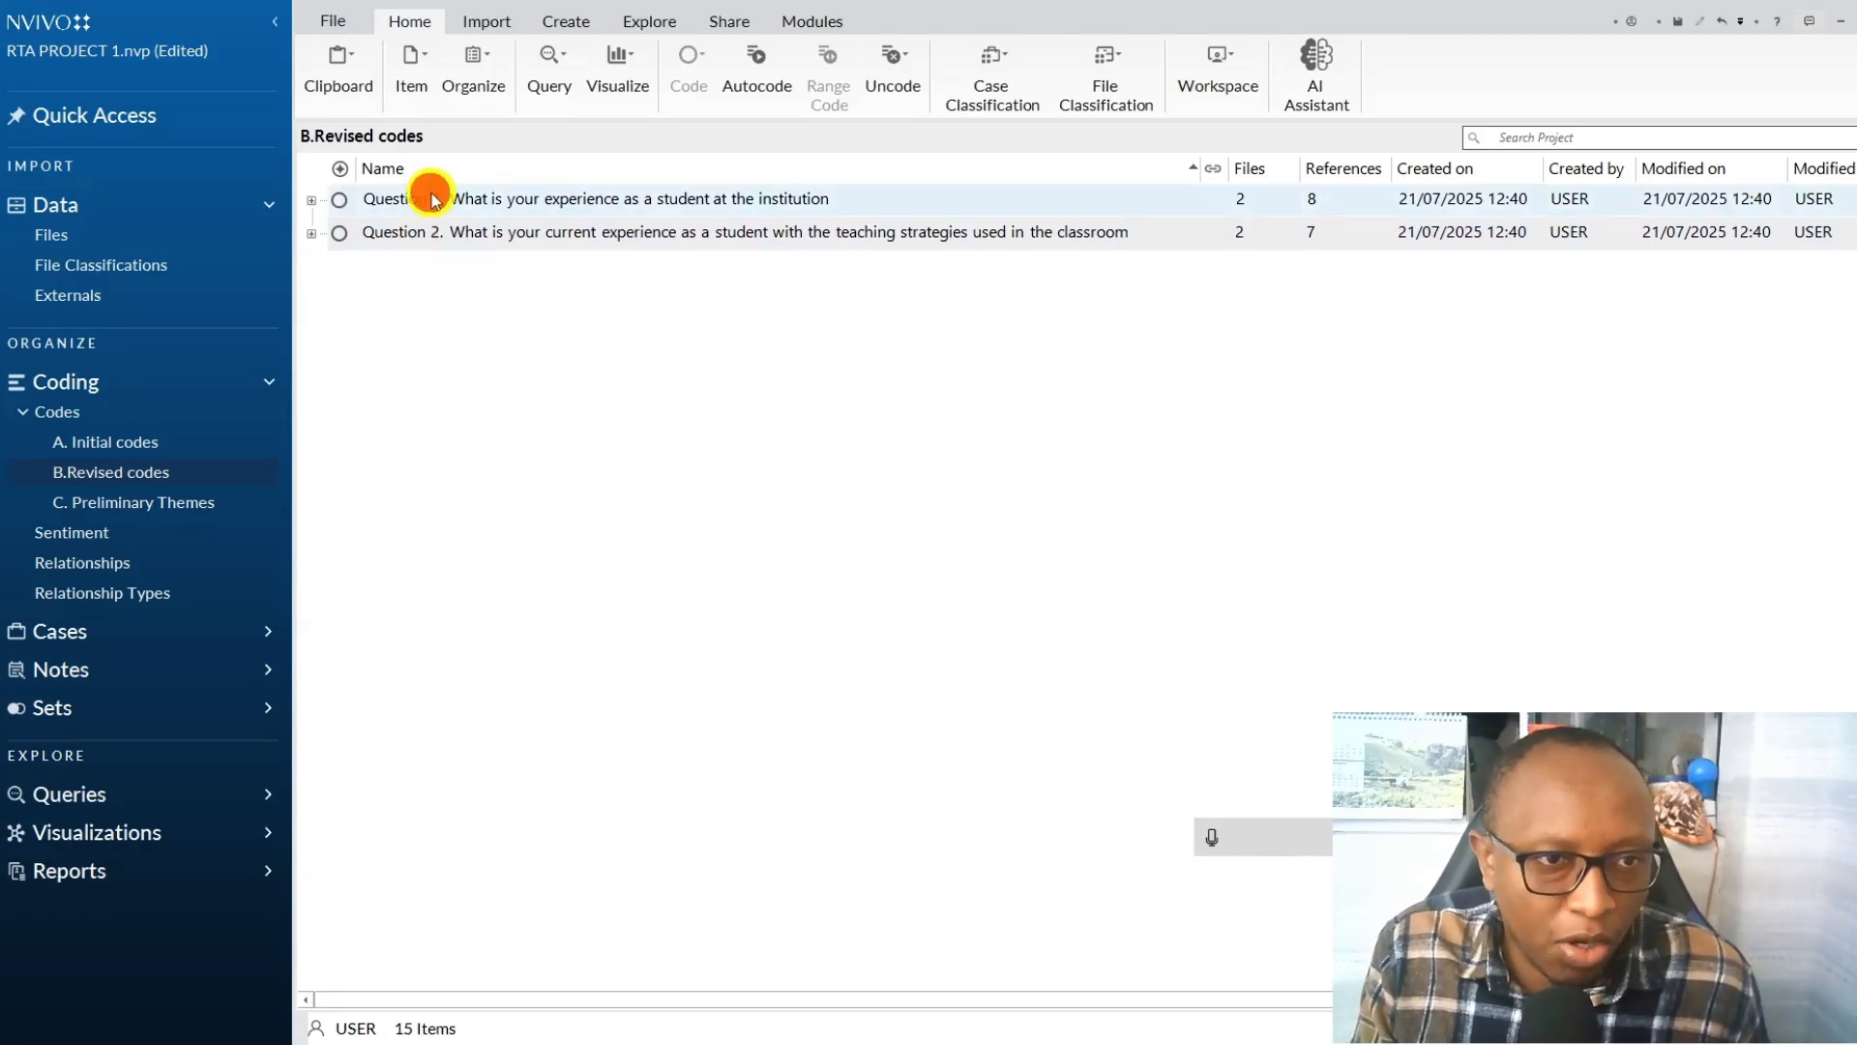
{"action": "left_click", "coordinate": [430, 233]}
{"action": "left_click", "coordinate": [414, 194]}
{"action": "key", "text": "ctrl+a"}
{"action": "right_click", "coordinate": [410, 239]}
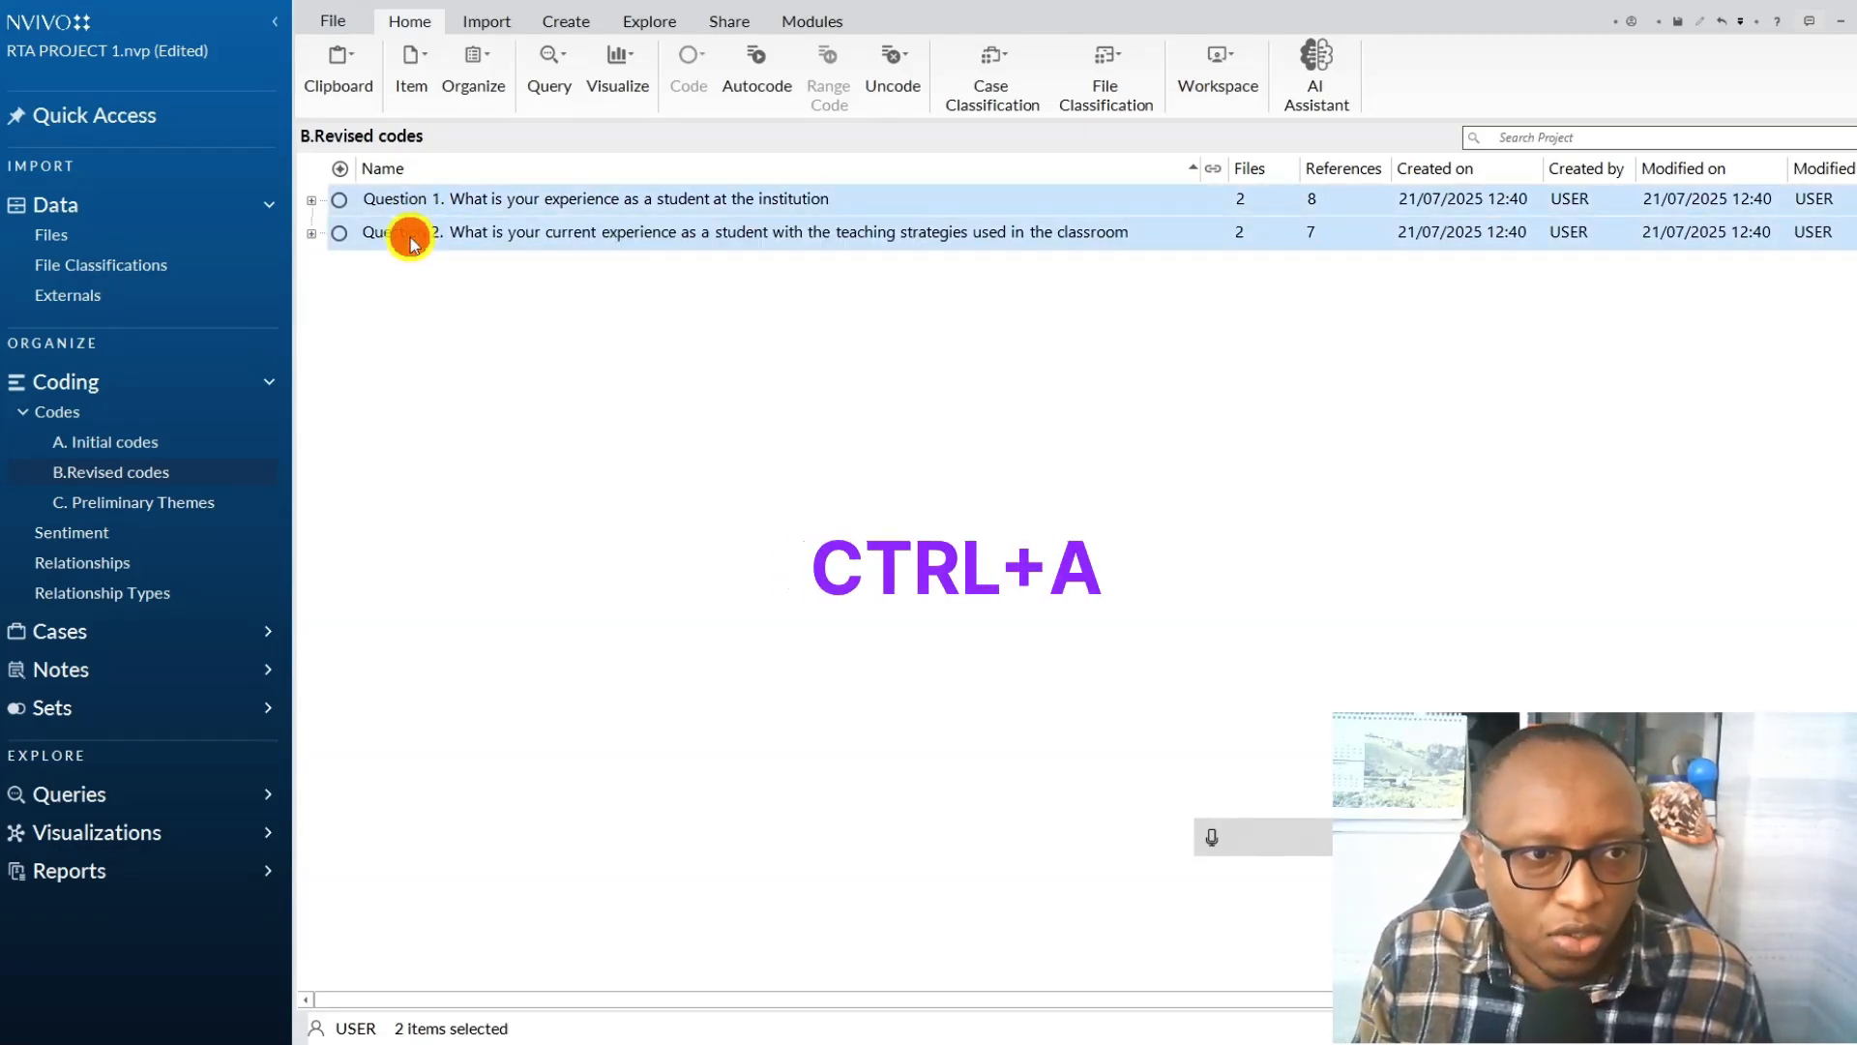
{"action": "left_click", "coordinate": [474, 309]}
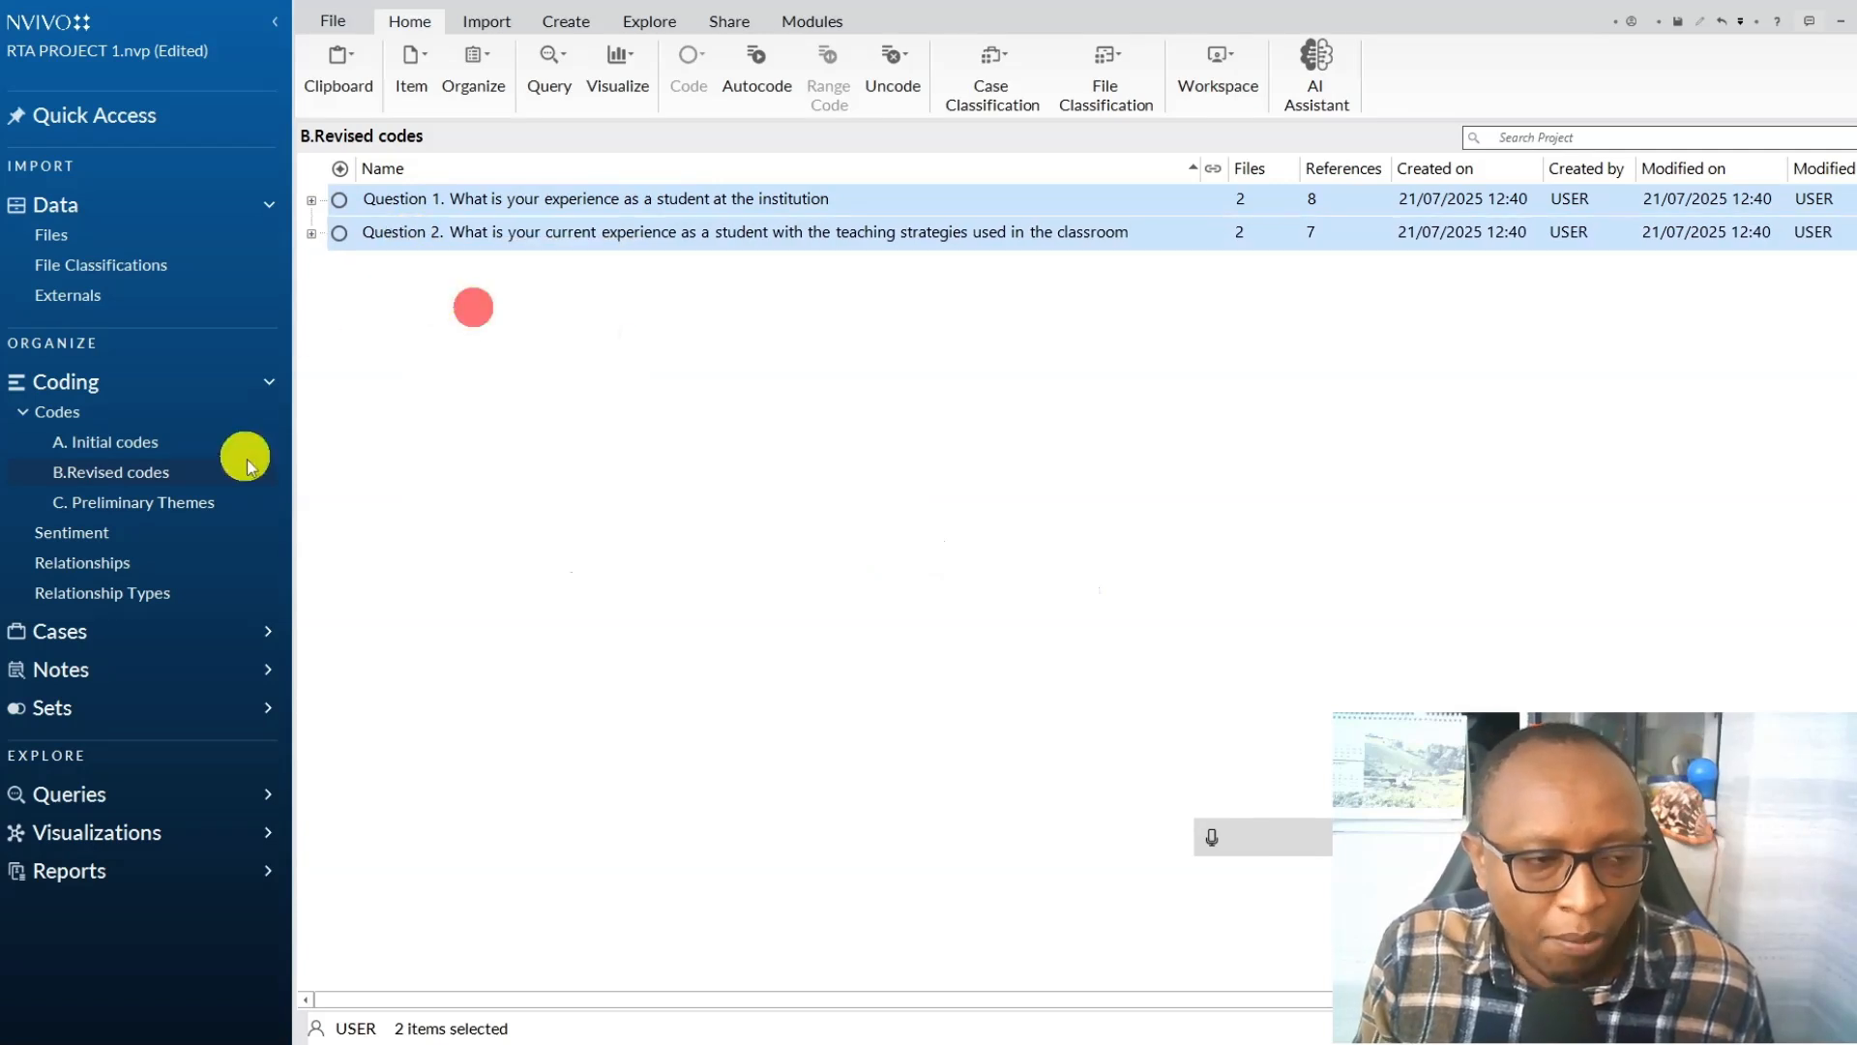
{"action": "left_click", "coordinate": [145, 513]}
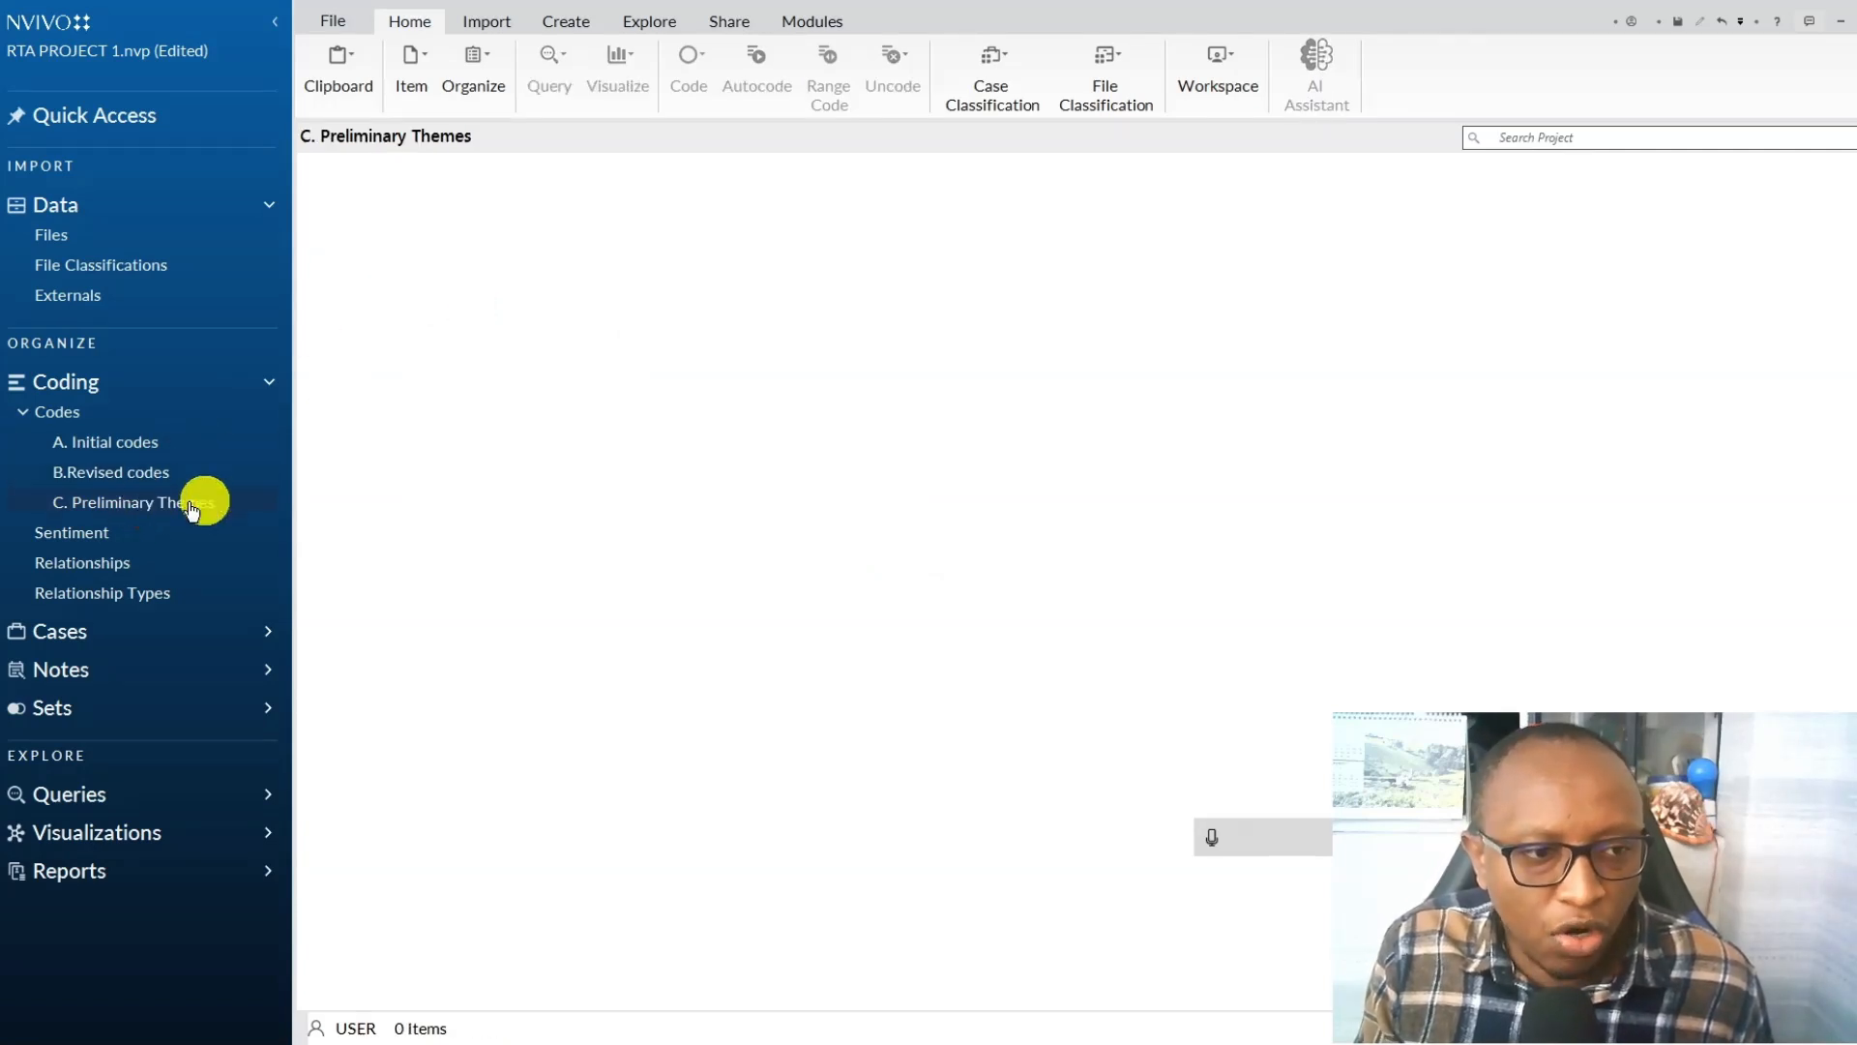
{"action": "right_click", "coordinate": [664, 395]}
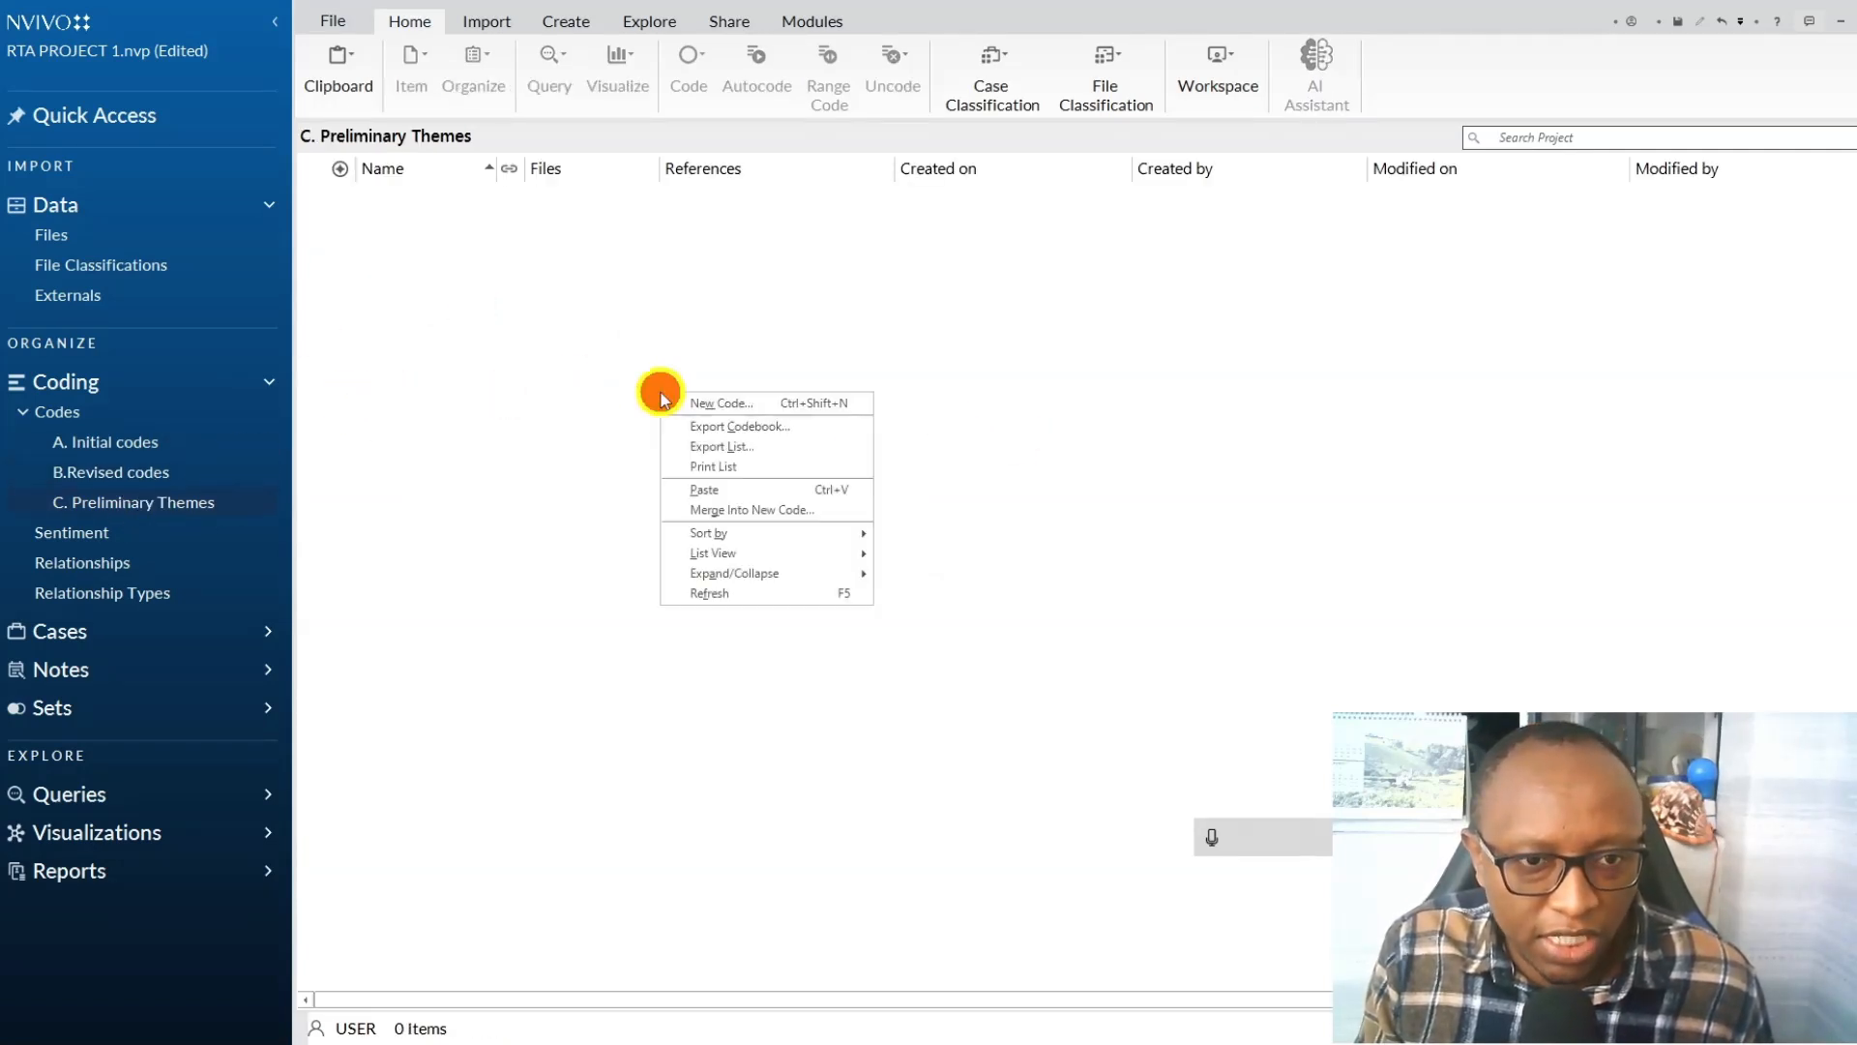
{"action": "left_click", "coordinate": [717, 489]}
Expand Question 1 in the C. Preliminary Themes folder and rename it "Theme 1. Student experiences at the institution".
{"action": "left_click", "coordinate": [312, 200]}
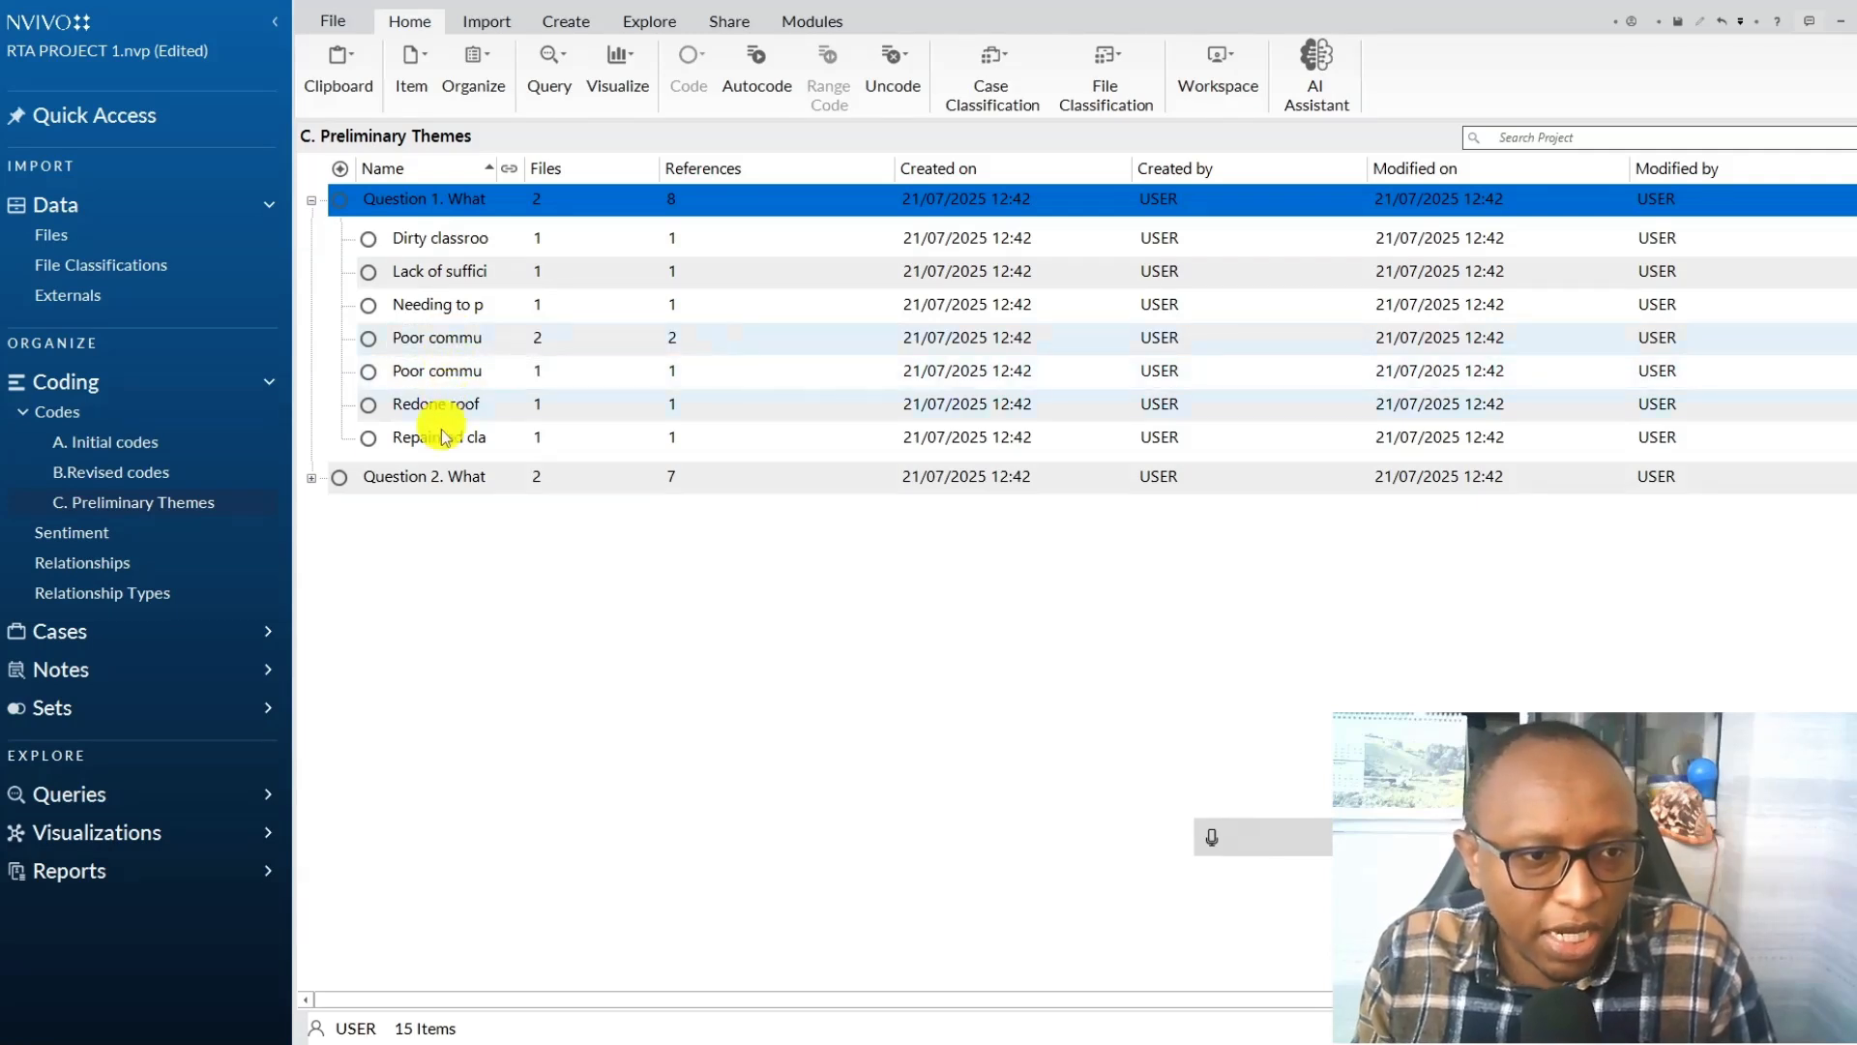
{"action": "right_click", "coordinate": [475, 217]}
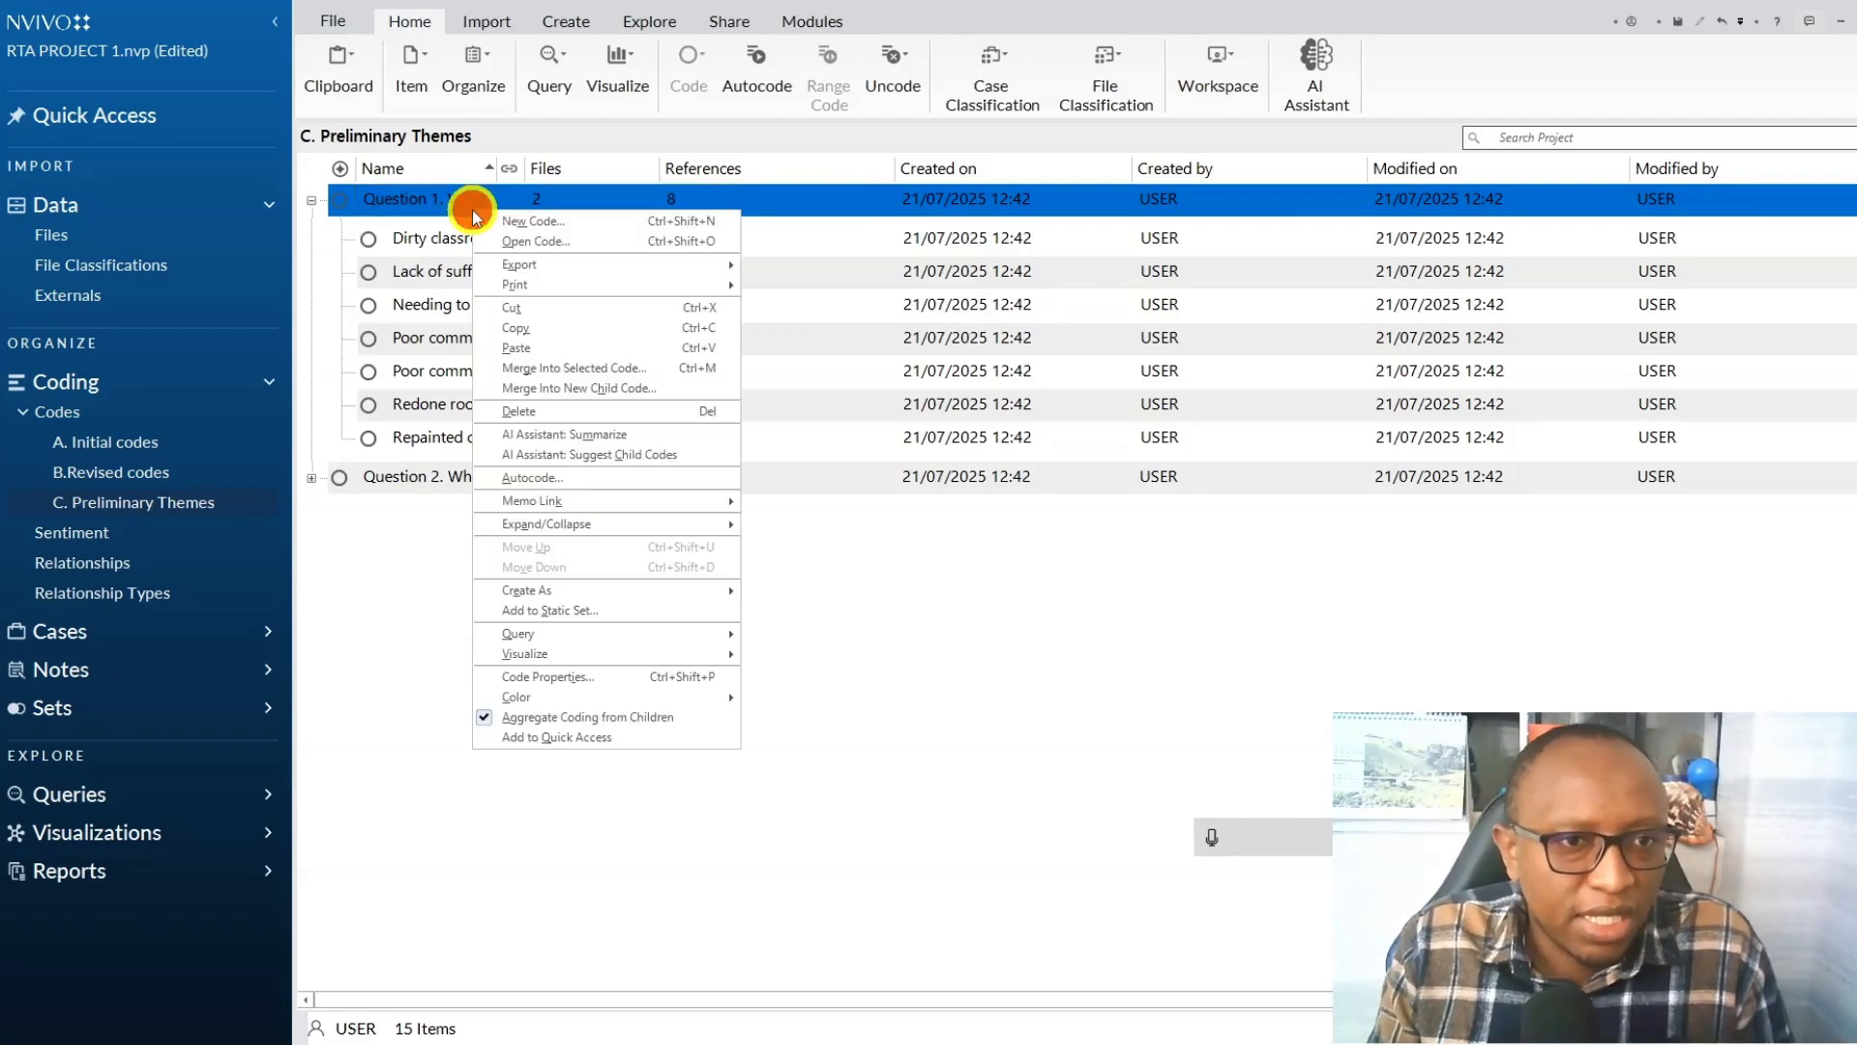
{"action": "left_click", "coordinate": [546, 677]}
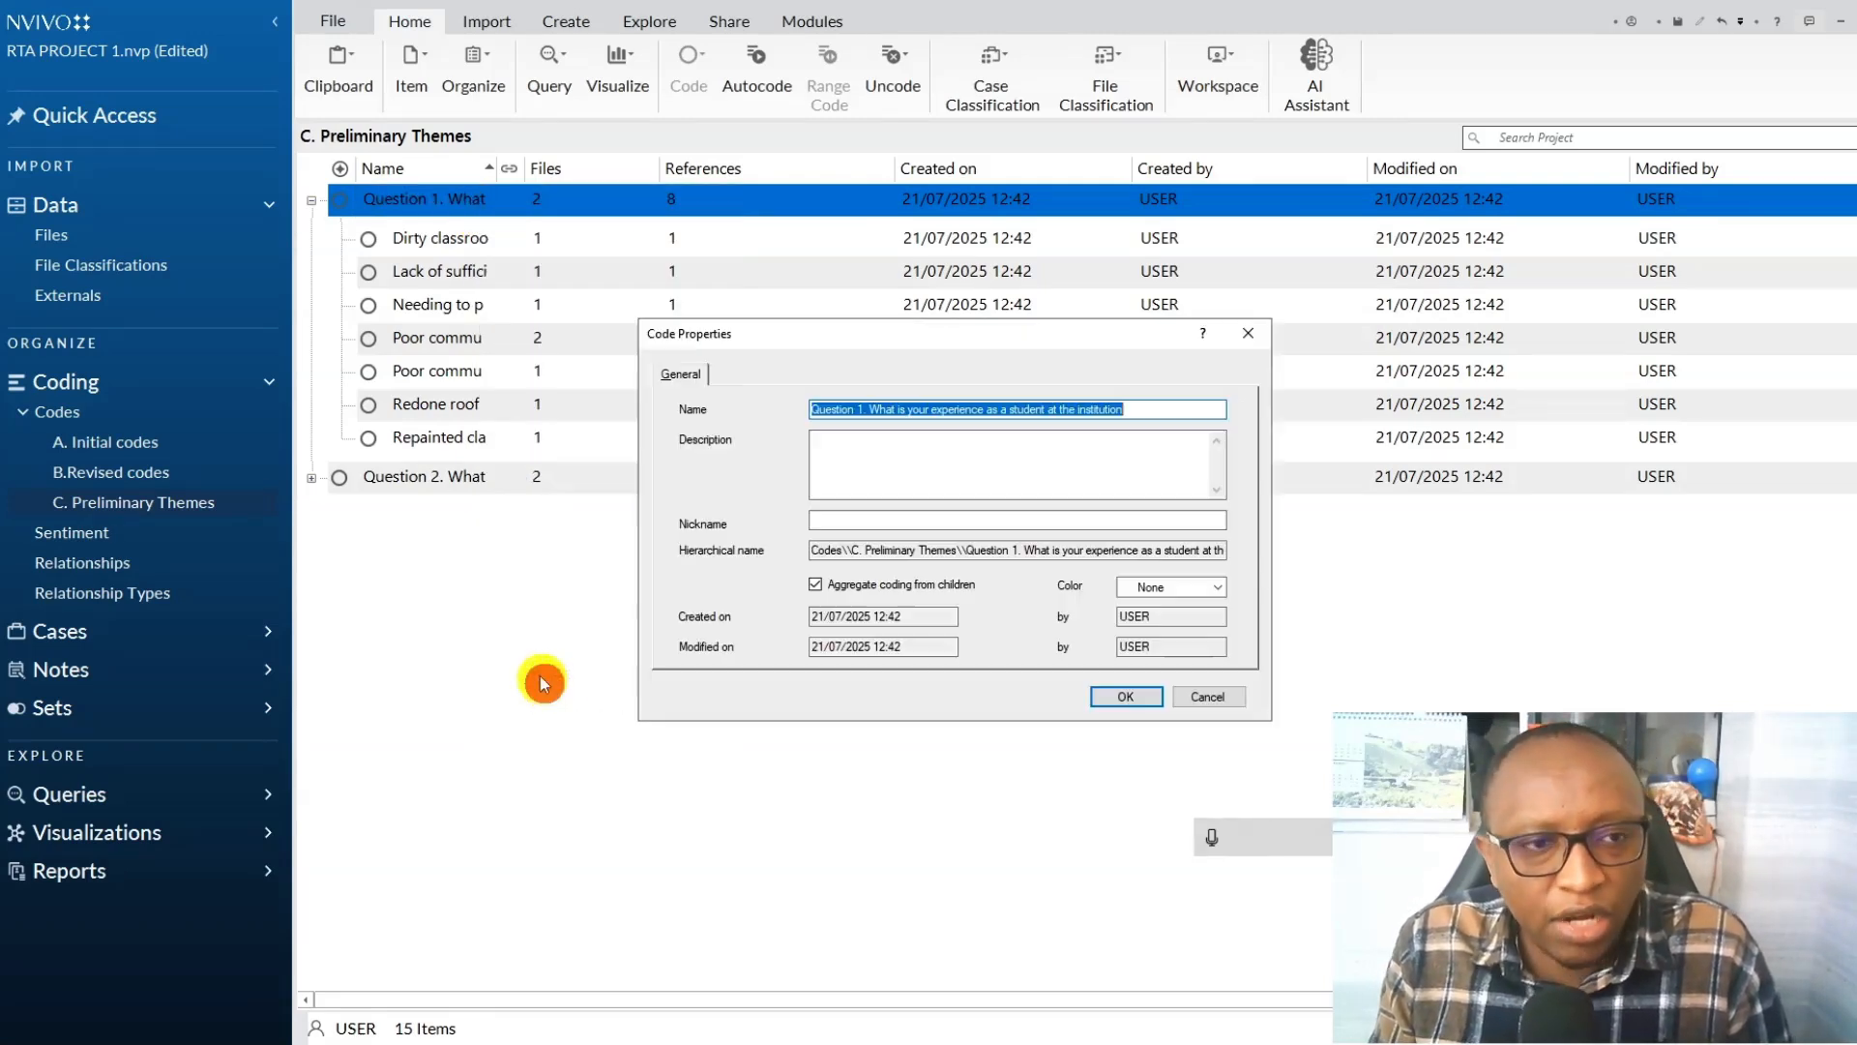
{"action": "double_click", "coordinate": [855, 410]}
{"action": "key", "text": "Delete"}
{"action": "type", "text": "Theme"}
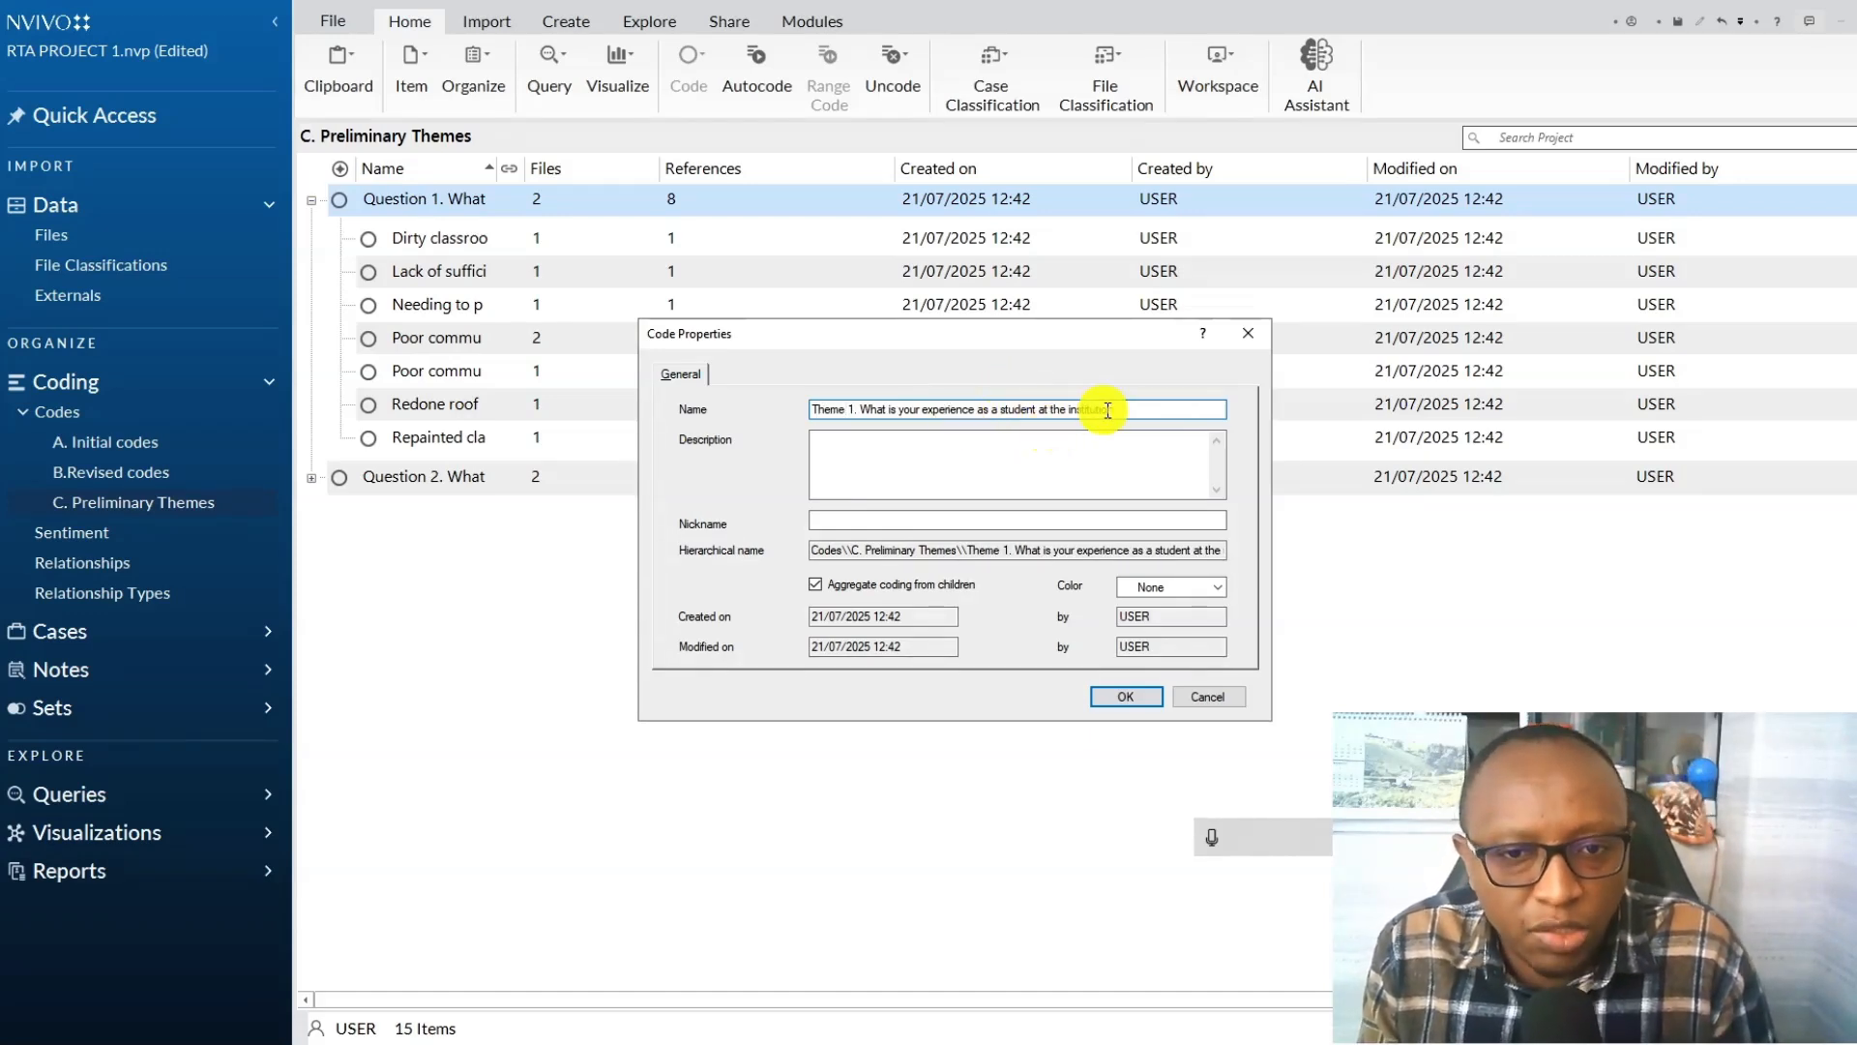
{"action": "left_click_drag", "start_coordinate": [1134, 410], "coordinate": [855, 409]}
{"action": "key", "text": "BackSpace"}
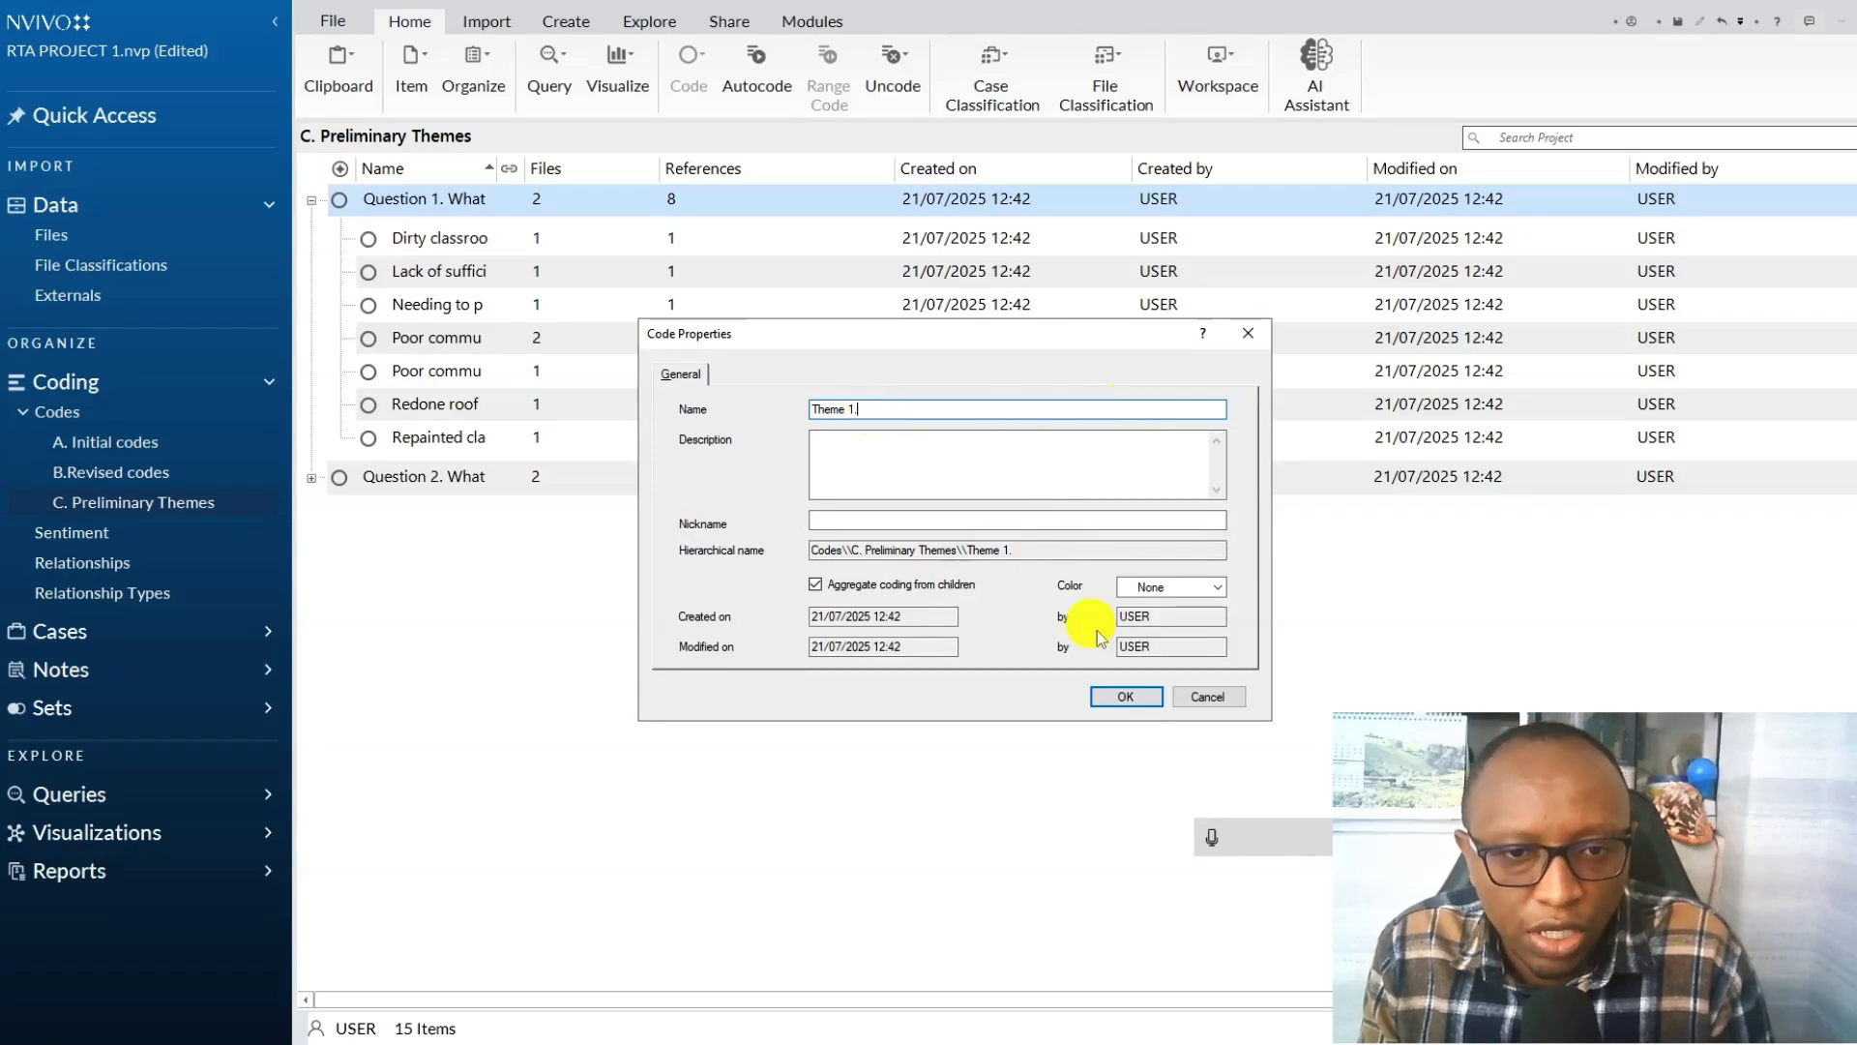
{"action": "left_click", "coordinate": [1212, 838]}
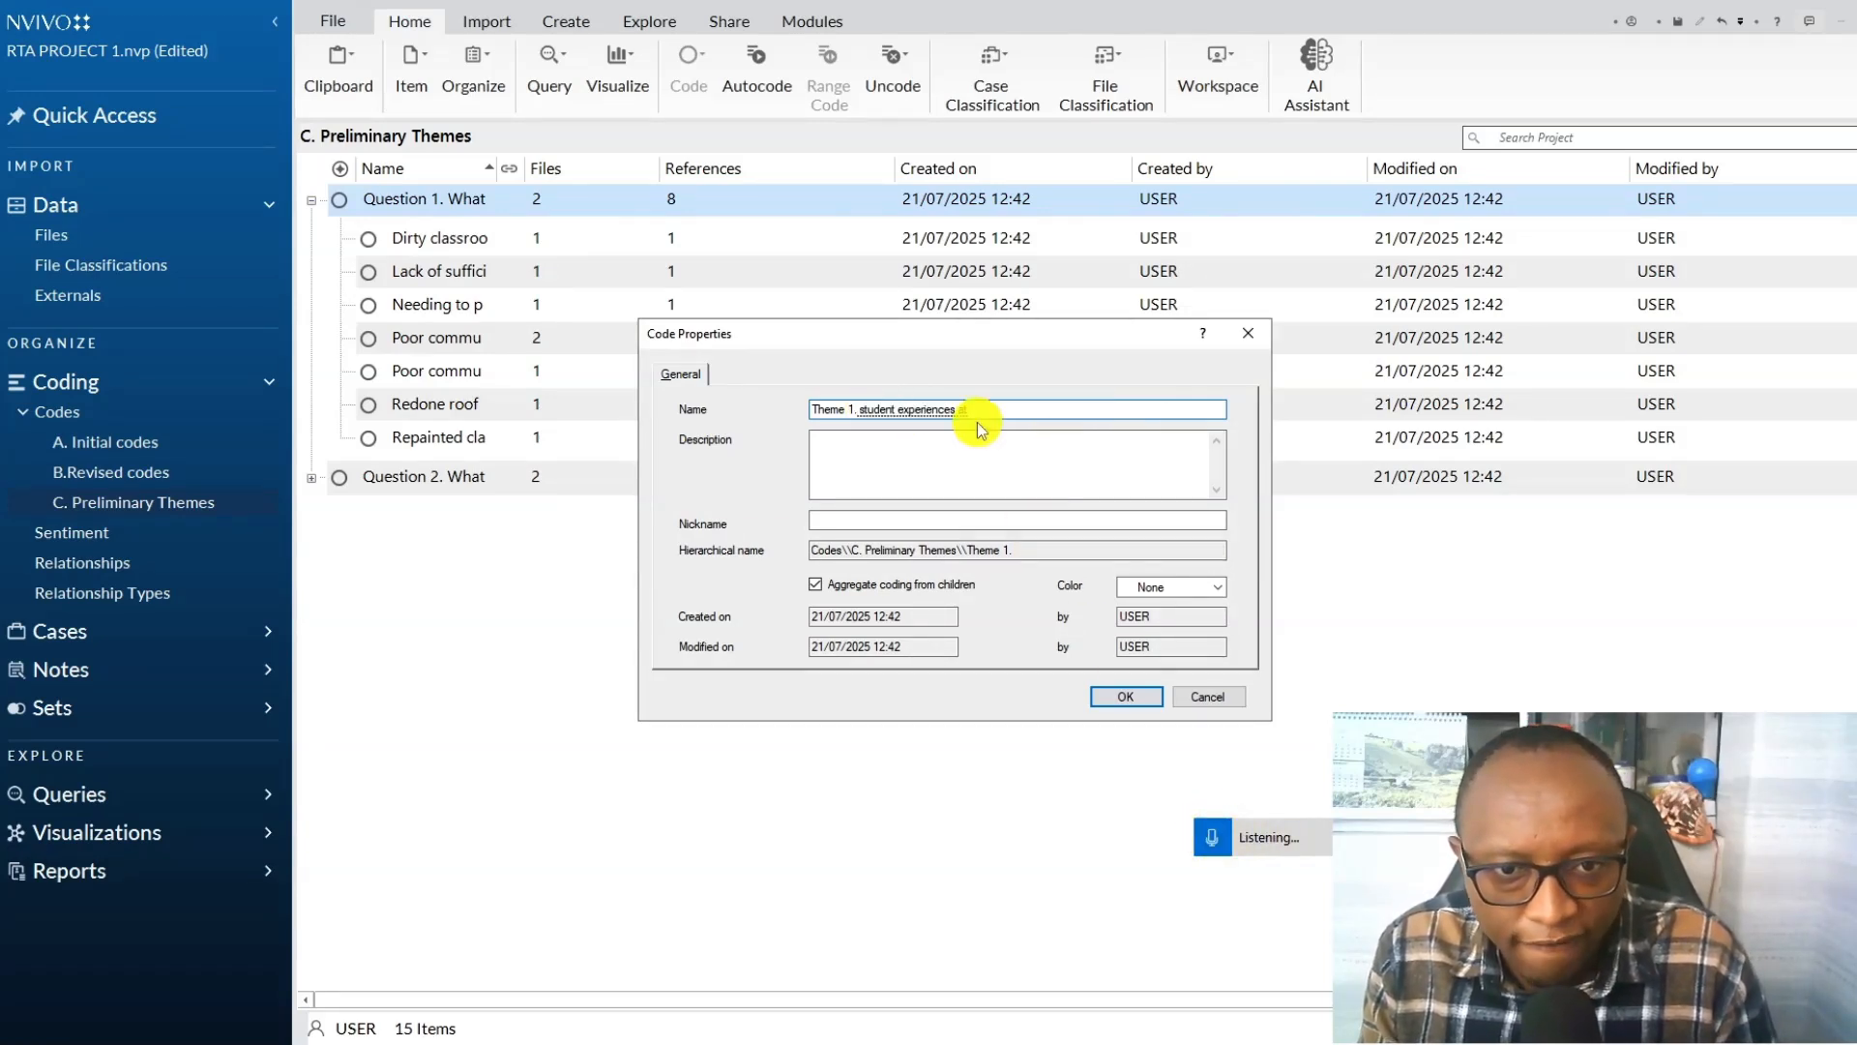
Describe Theme 1 as representing both positive and negative experiences of students at the college institution, and save its properties.
{"action": "left_click", "coordinate": [925, 461]}
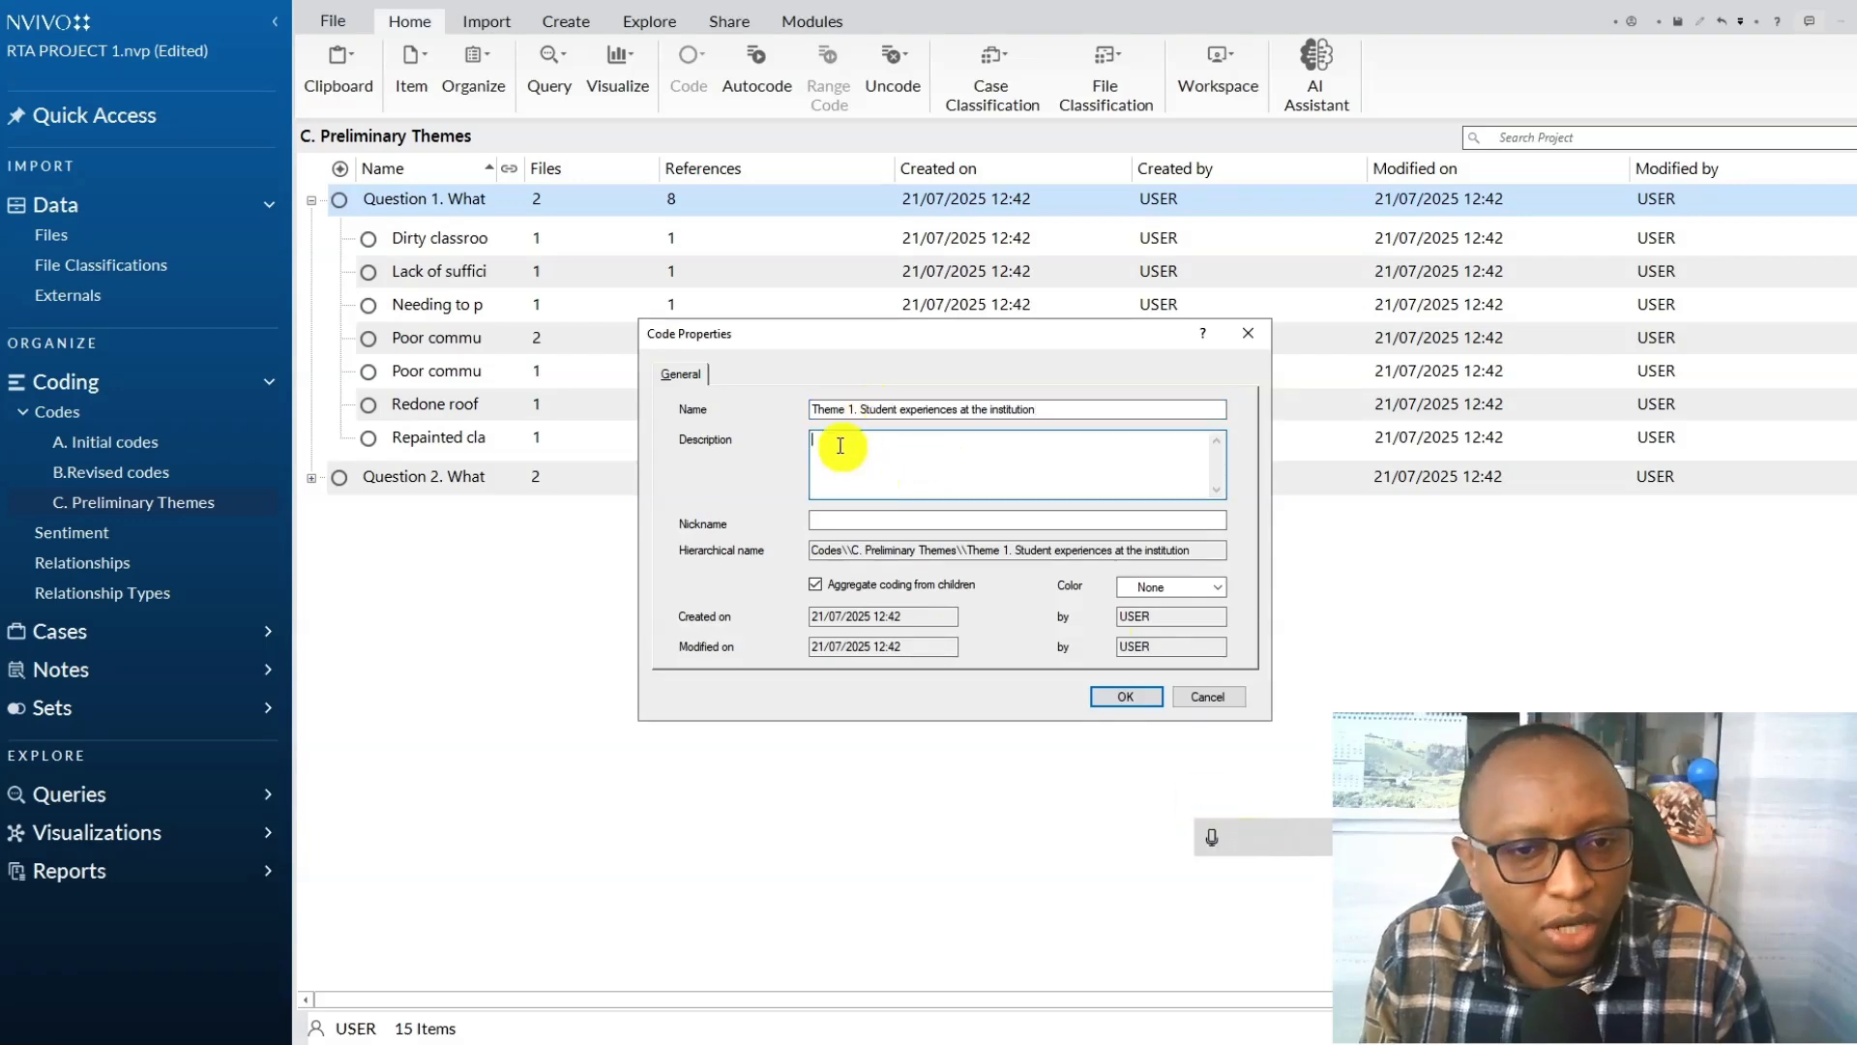
{"action": "left_click", "coordinate": [1212, 834]}
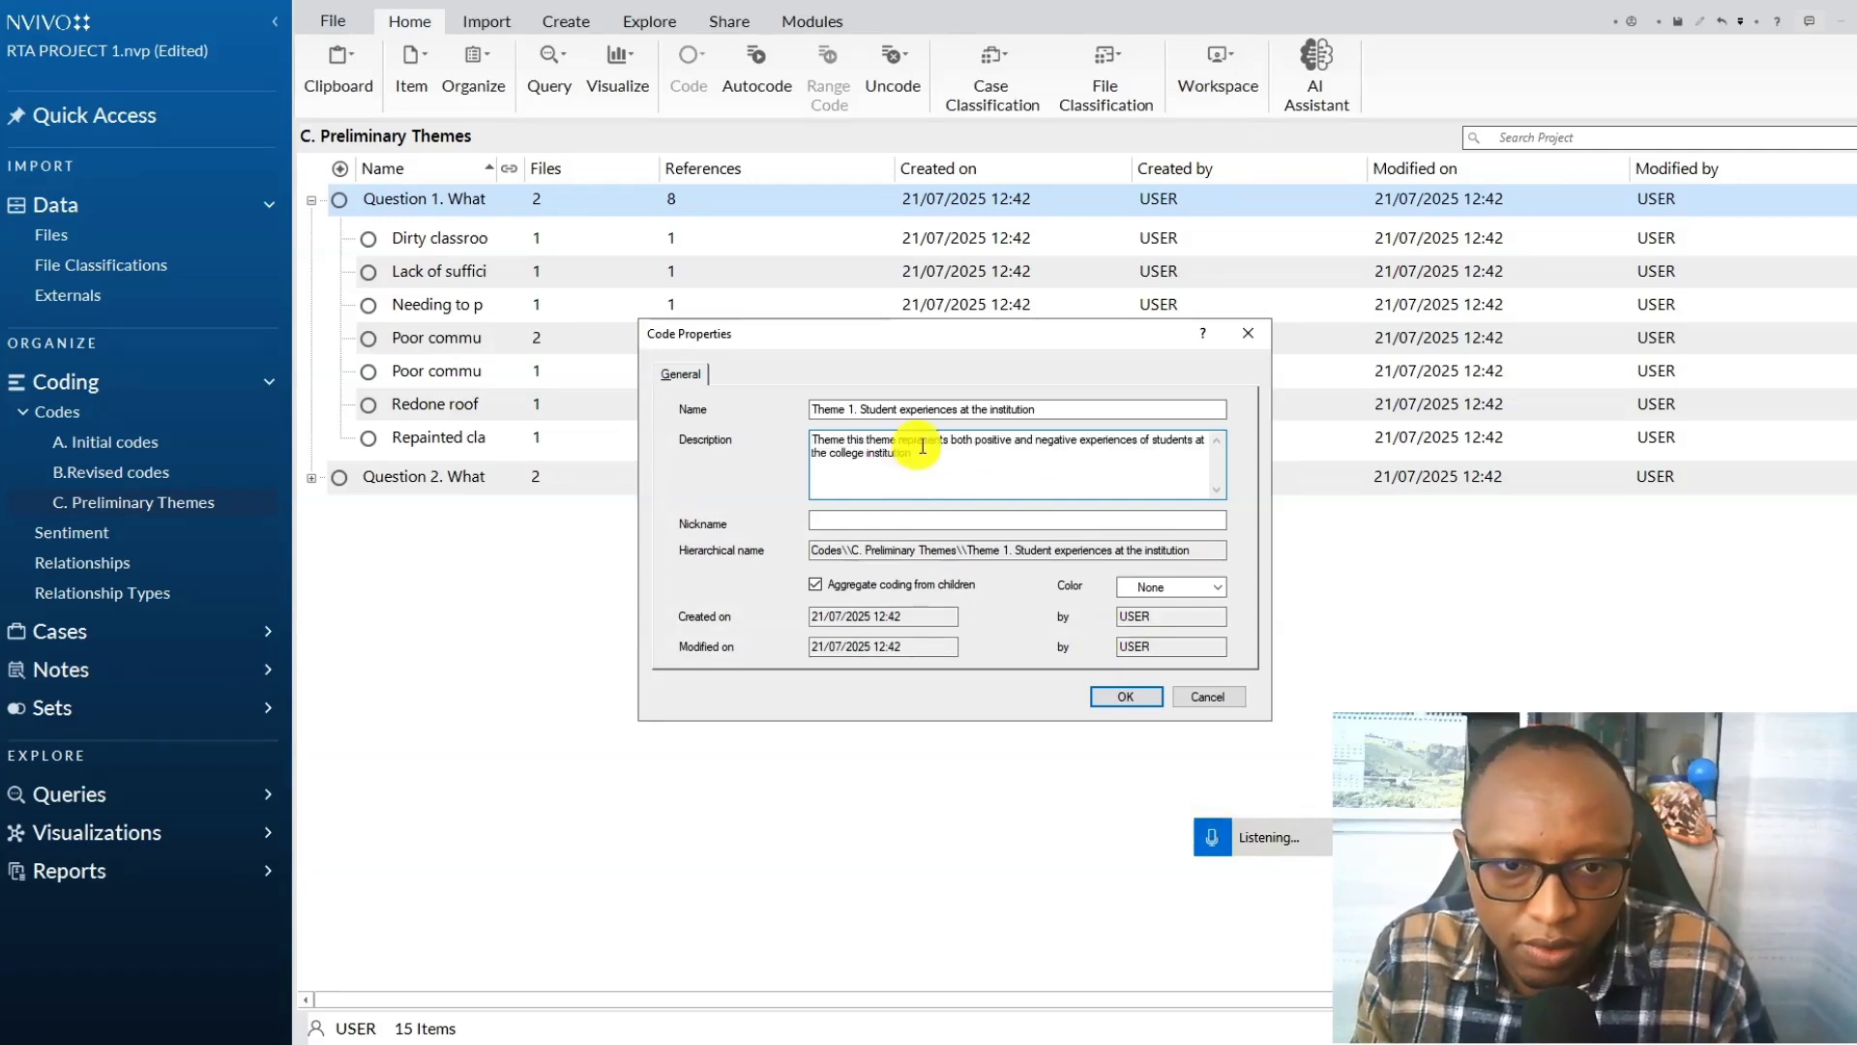
{"action": "left_click", "coordinate": [1133, 695]}
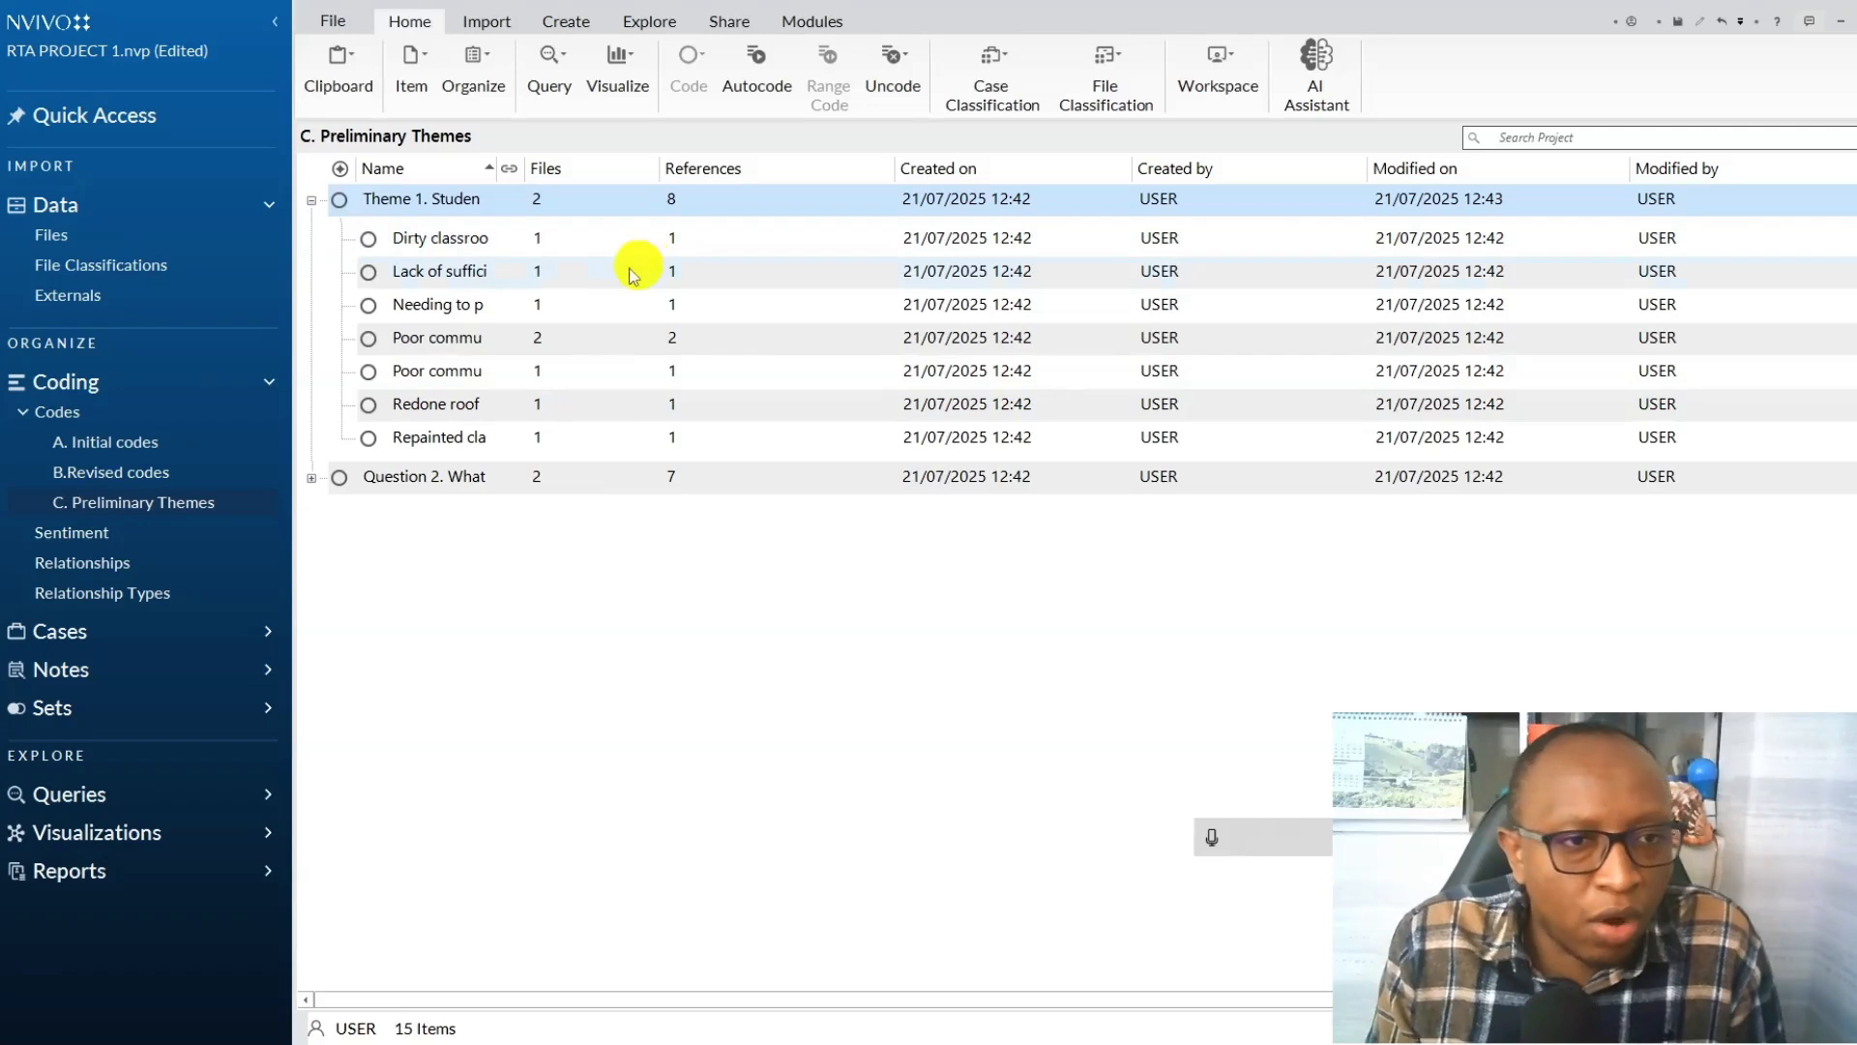
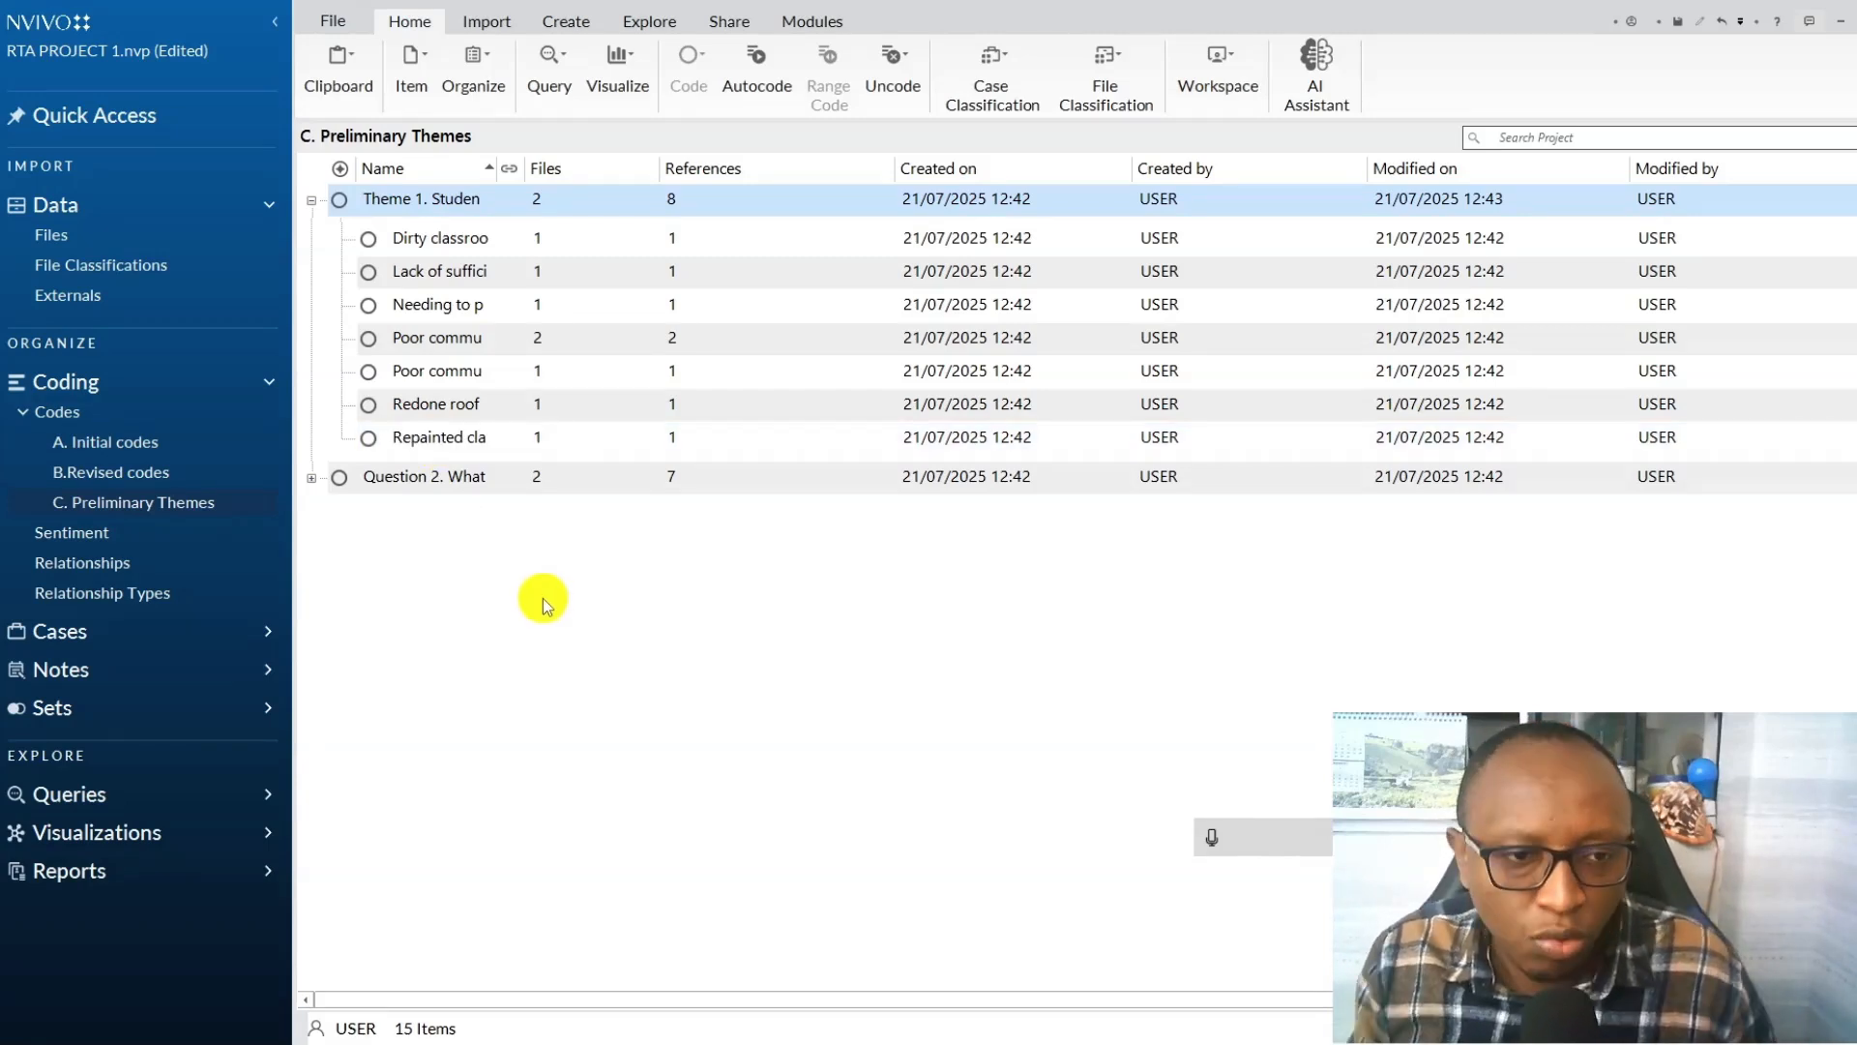
Create a new code named "Subtheme 1 Positive experiences" in the C. Preliminary Themes folder.
{"action": "right_click", "coordinate": [570, 675]}
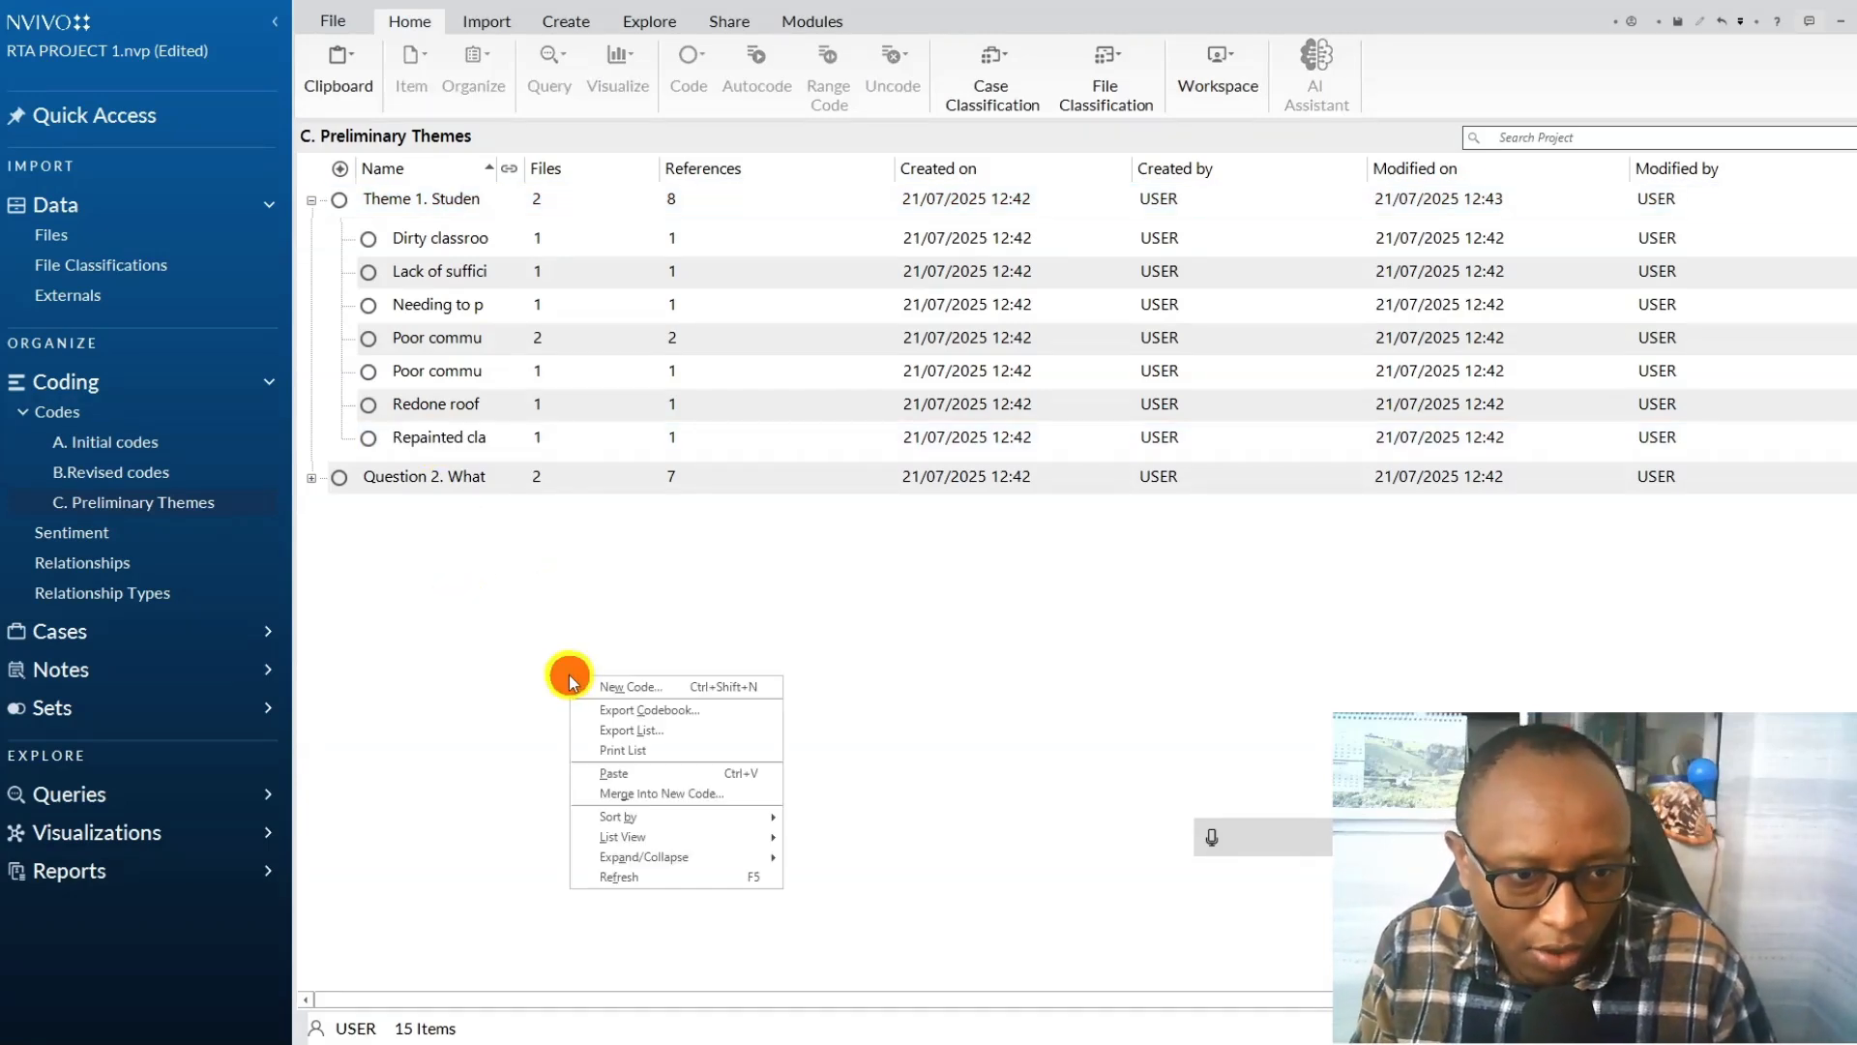
{"action": "left_click", "coordinate": [627, 689]}
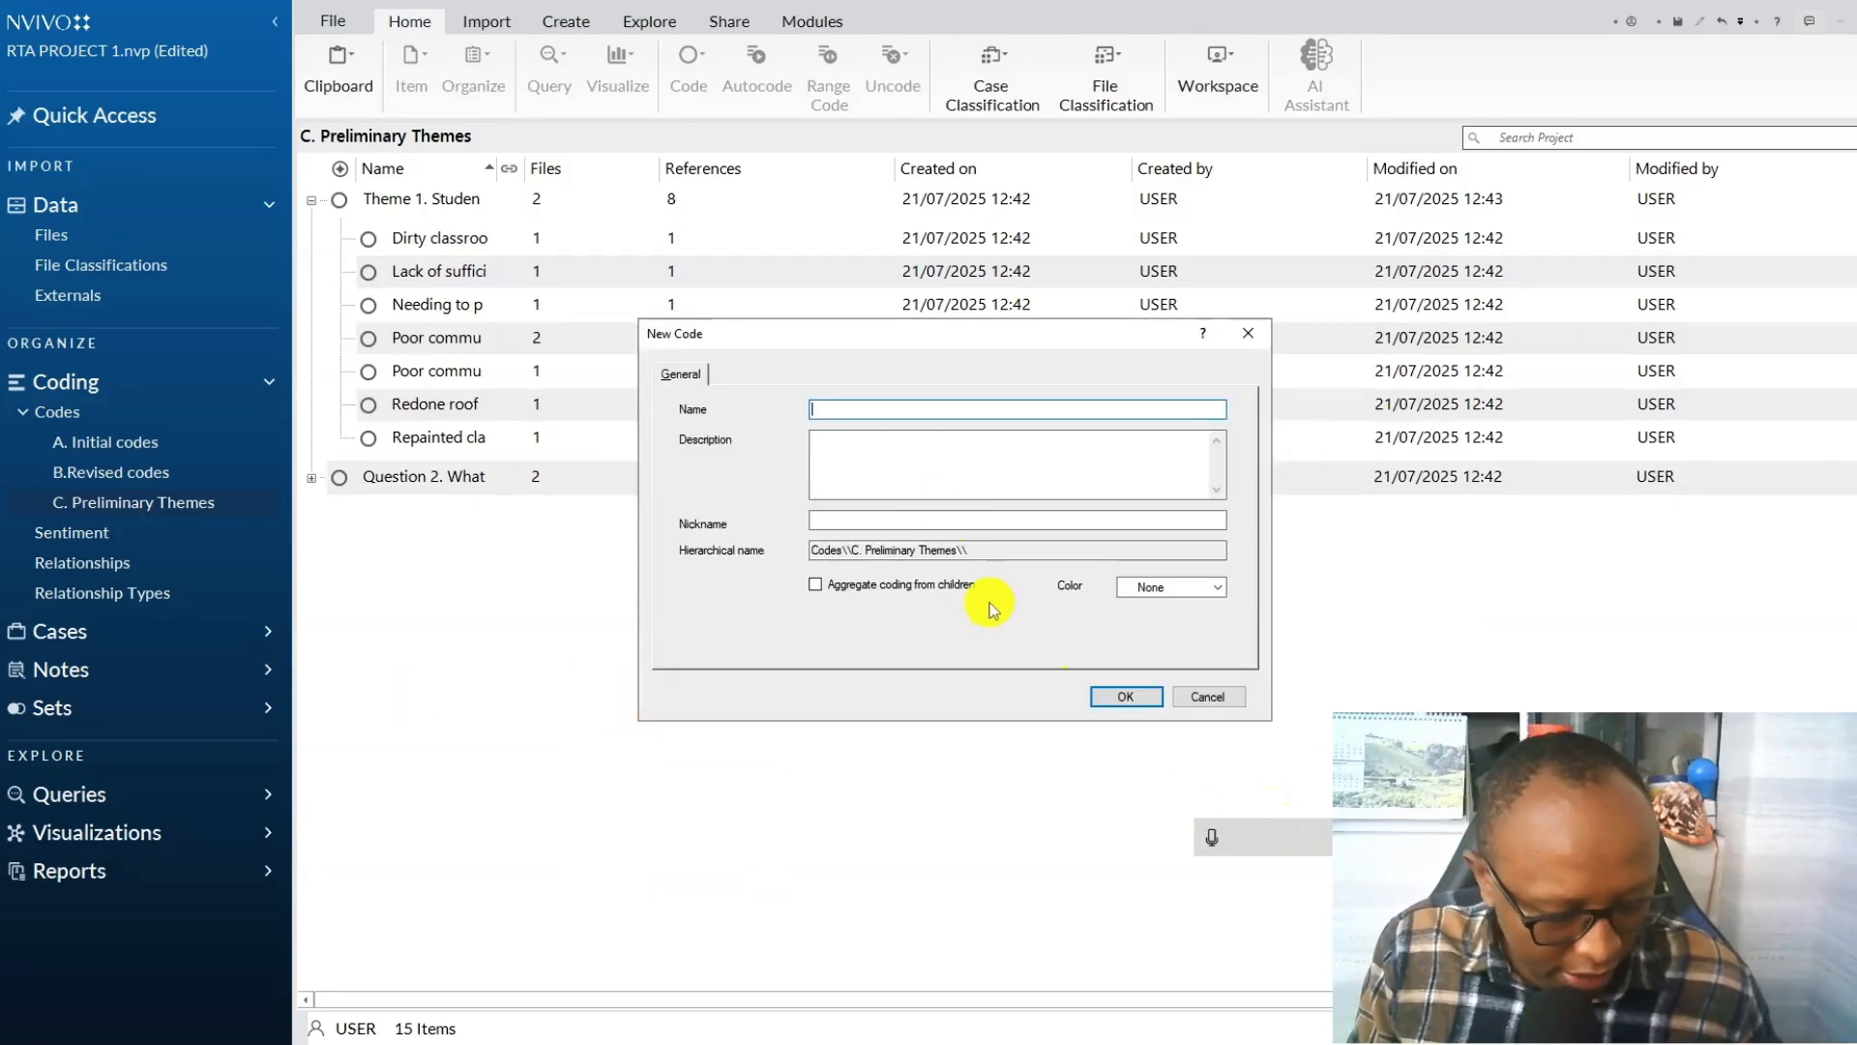
{"action": "type", "text": "S"}
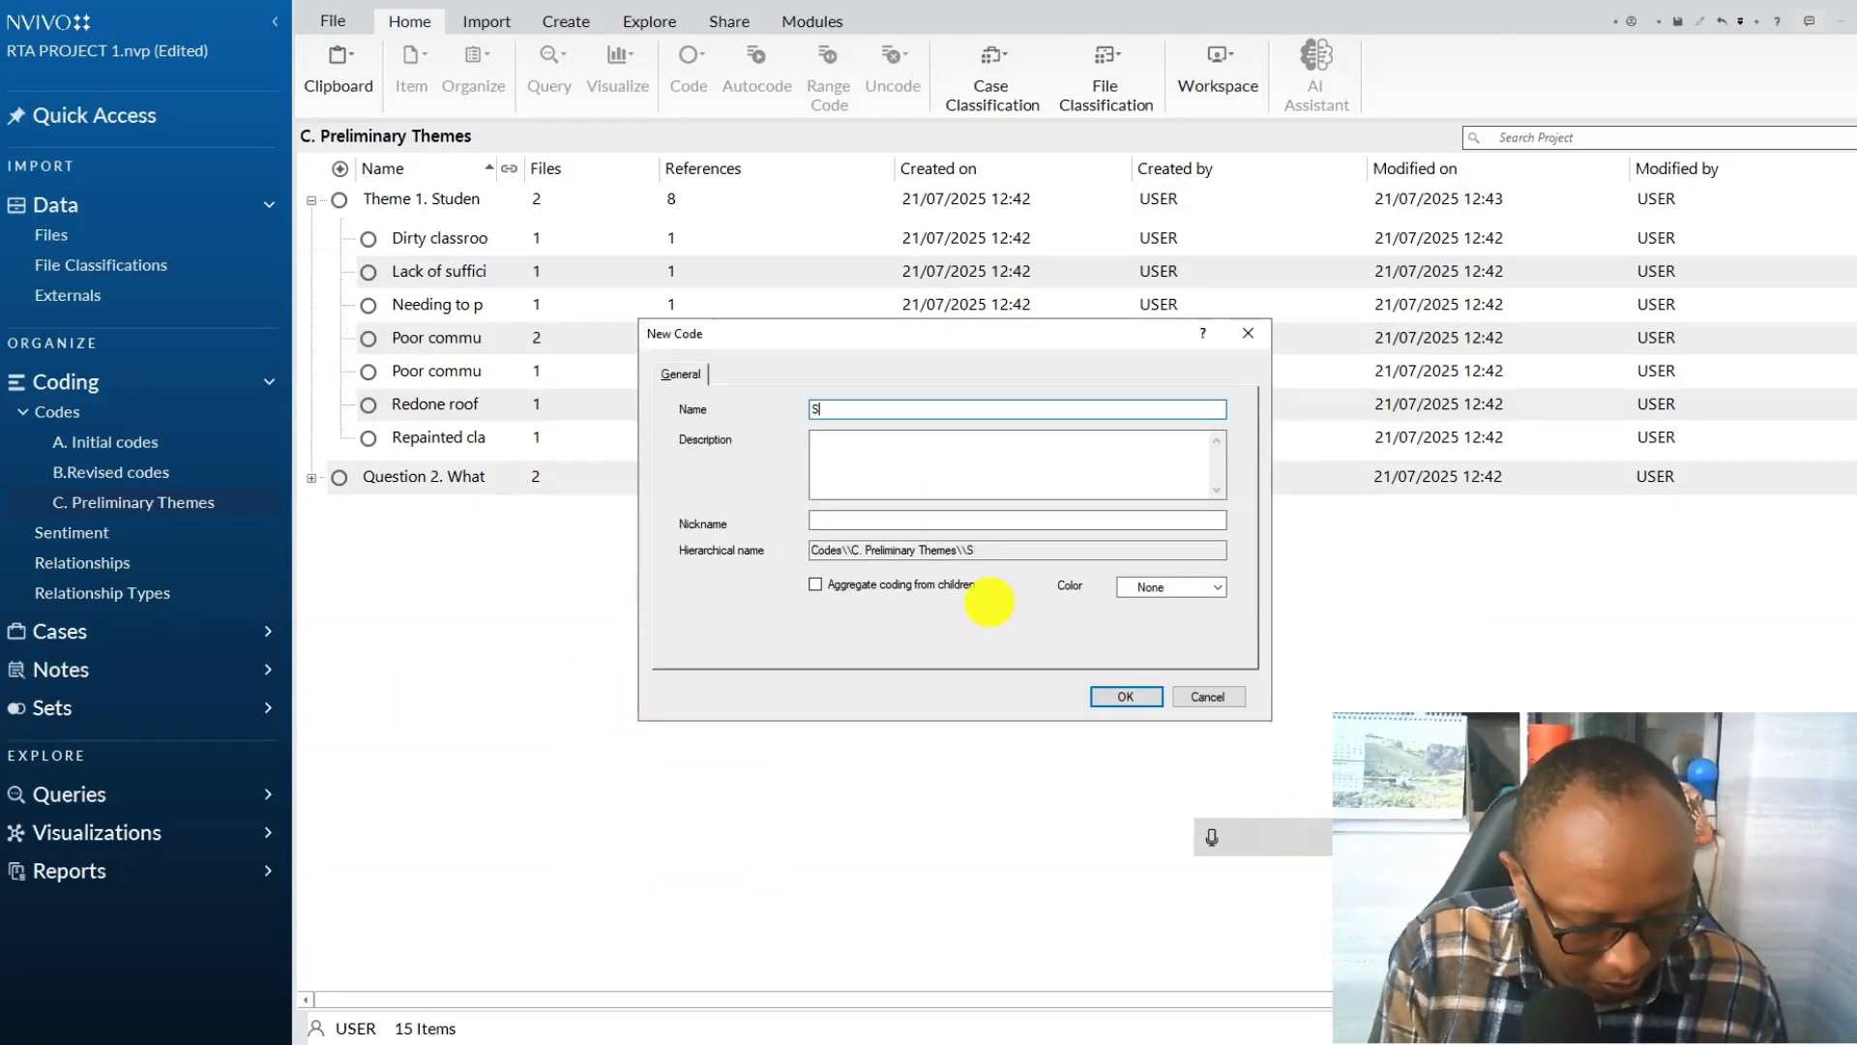
{"action": "type", "text": "Ubtheme 1"}
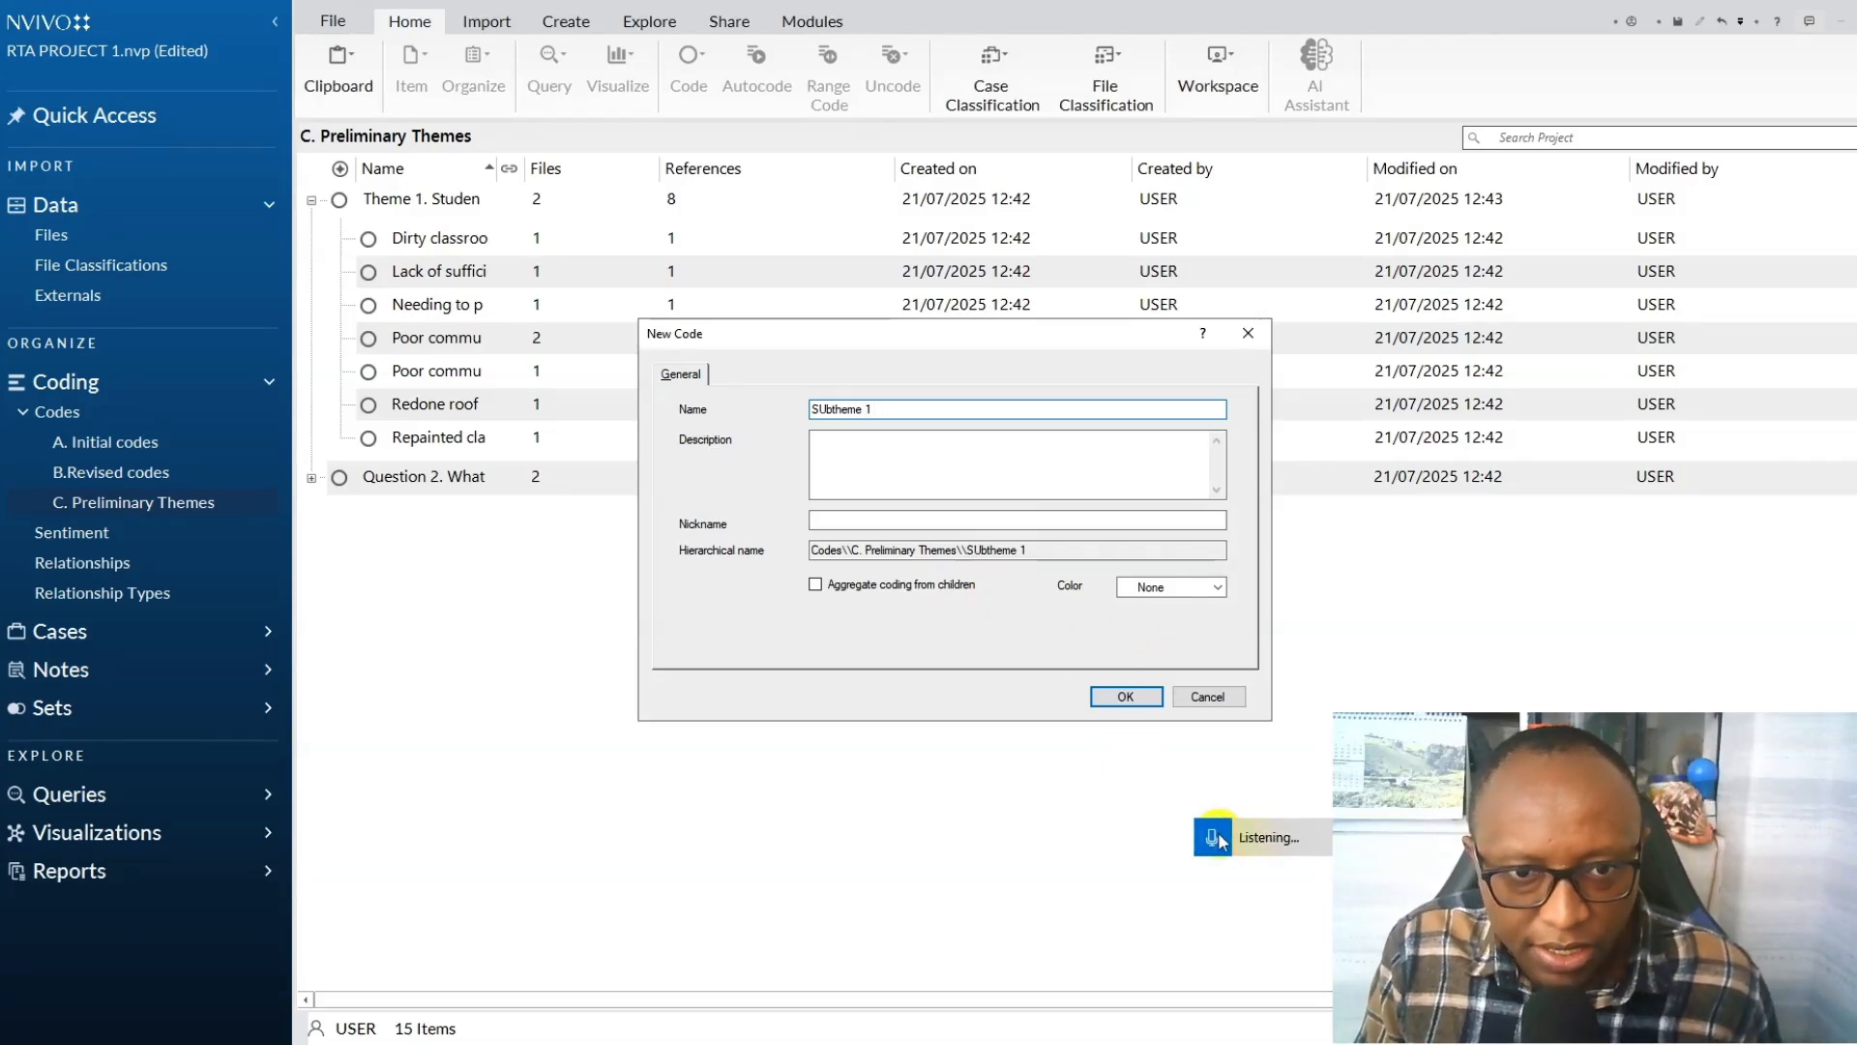
{"action": "left_click", "coordinate": [883, 411]}
{"action": "key", "text": "BackSpace"}
{"action": "key", "text": "BackSpace"}
{"action": "left_click", "coordinate": [883, 410]}
{"action": "key", "text": "BackSpace"}
{"action": "type", "text": "Positive experiences"}
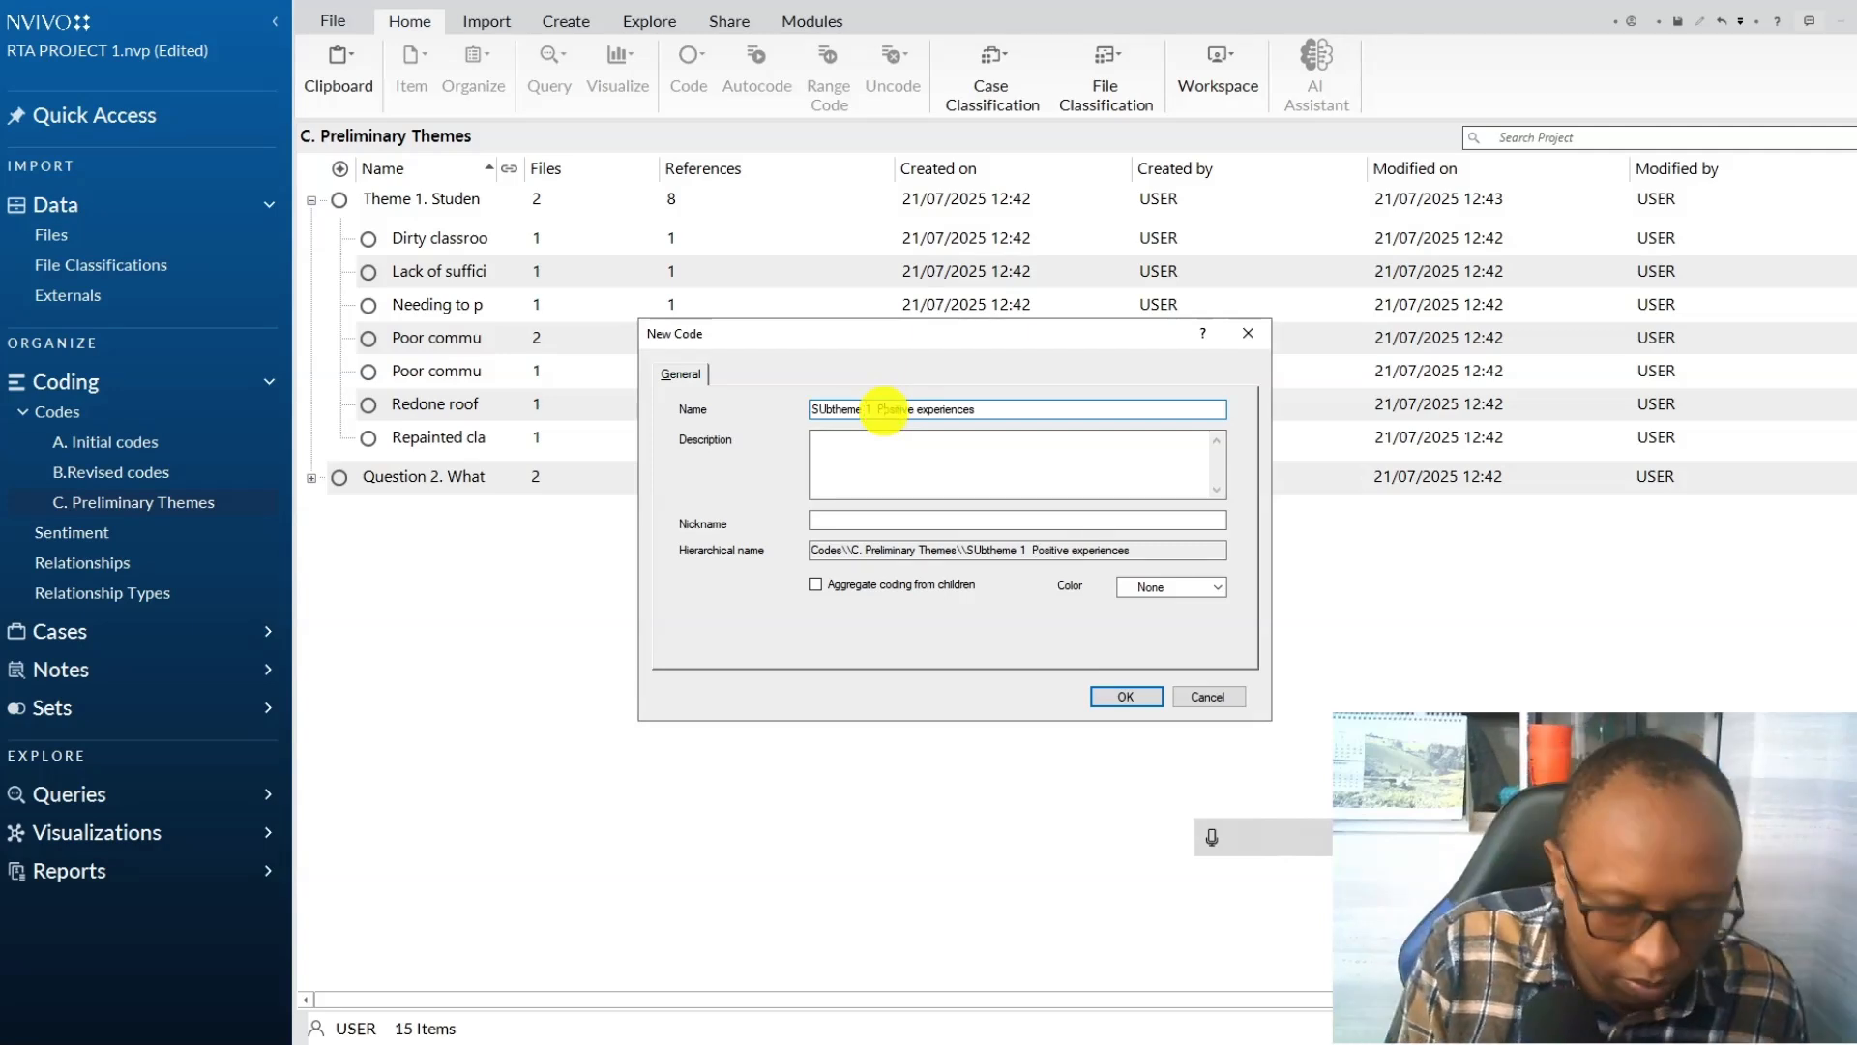
{"action": "left_click", "coordinate": [830, 412]}
{"action": "key", "text": "BackSpace"}
{"action": "type", "text": "u"}
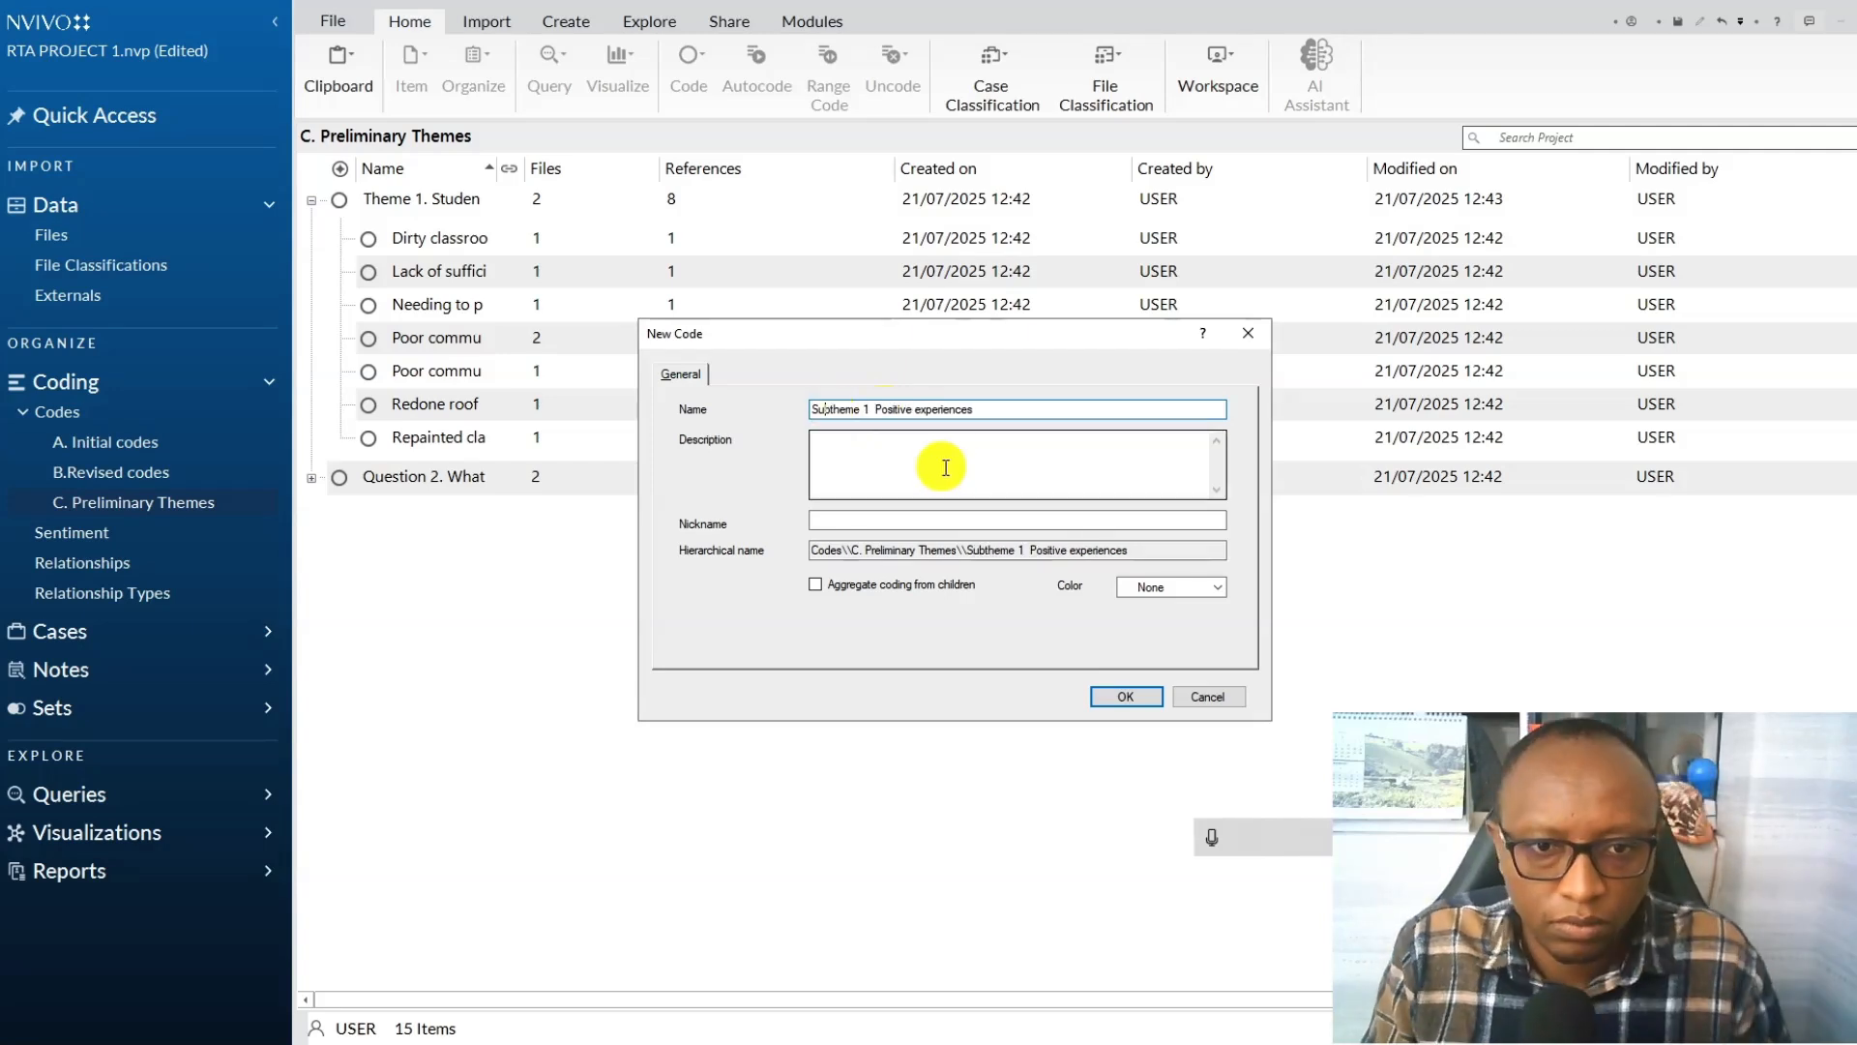
{"action": "left_click", "coordinate": [1112, 695]}
Nest the Subtheme 1 code under Theme 1 as a child code.
{"action": "left_click", "coordinate": [423, 240]}
{"action": "left_click", "coordinate": [468, 267], "text": "ctrl"}
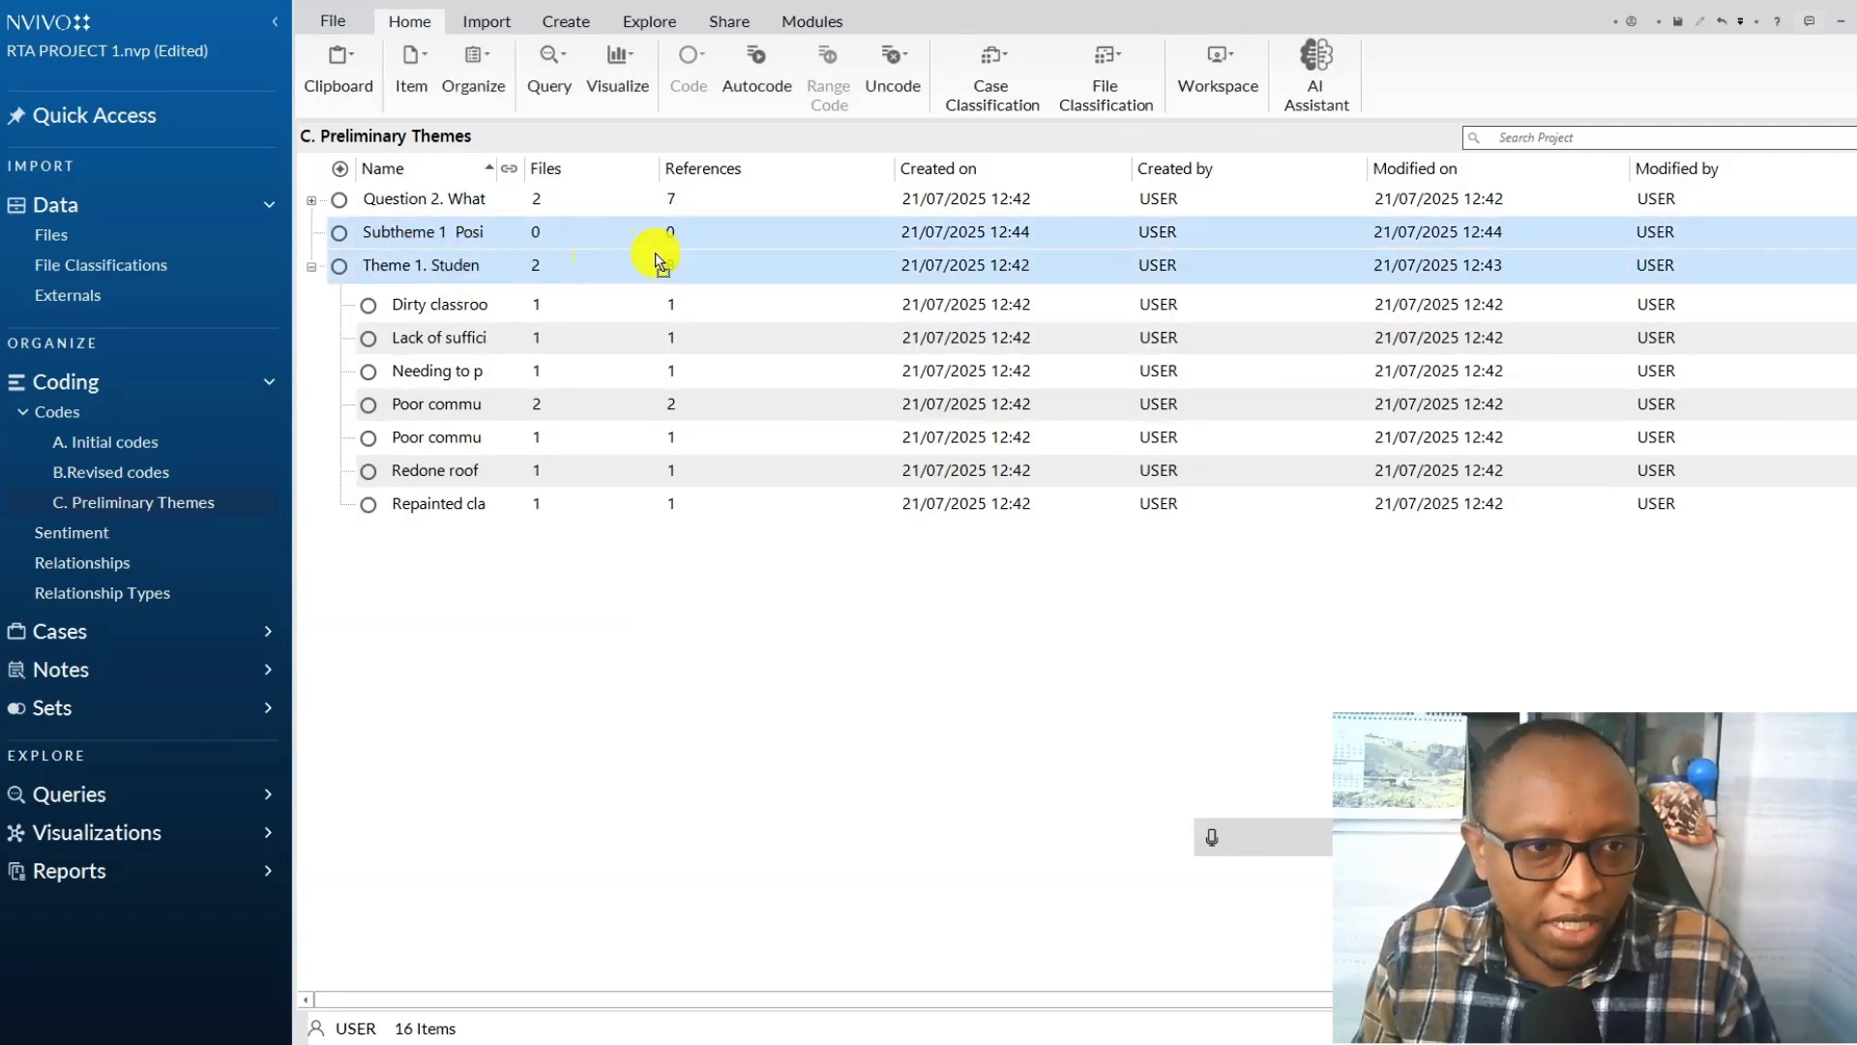
{"action": "left_click_drag", "start_coordinate": [468, 242], "coordinate": [431, 274]}
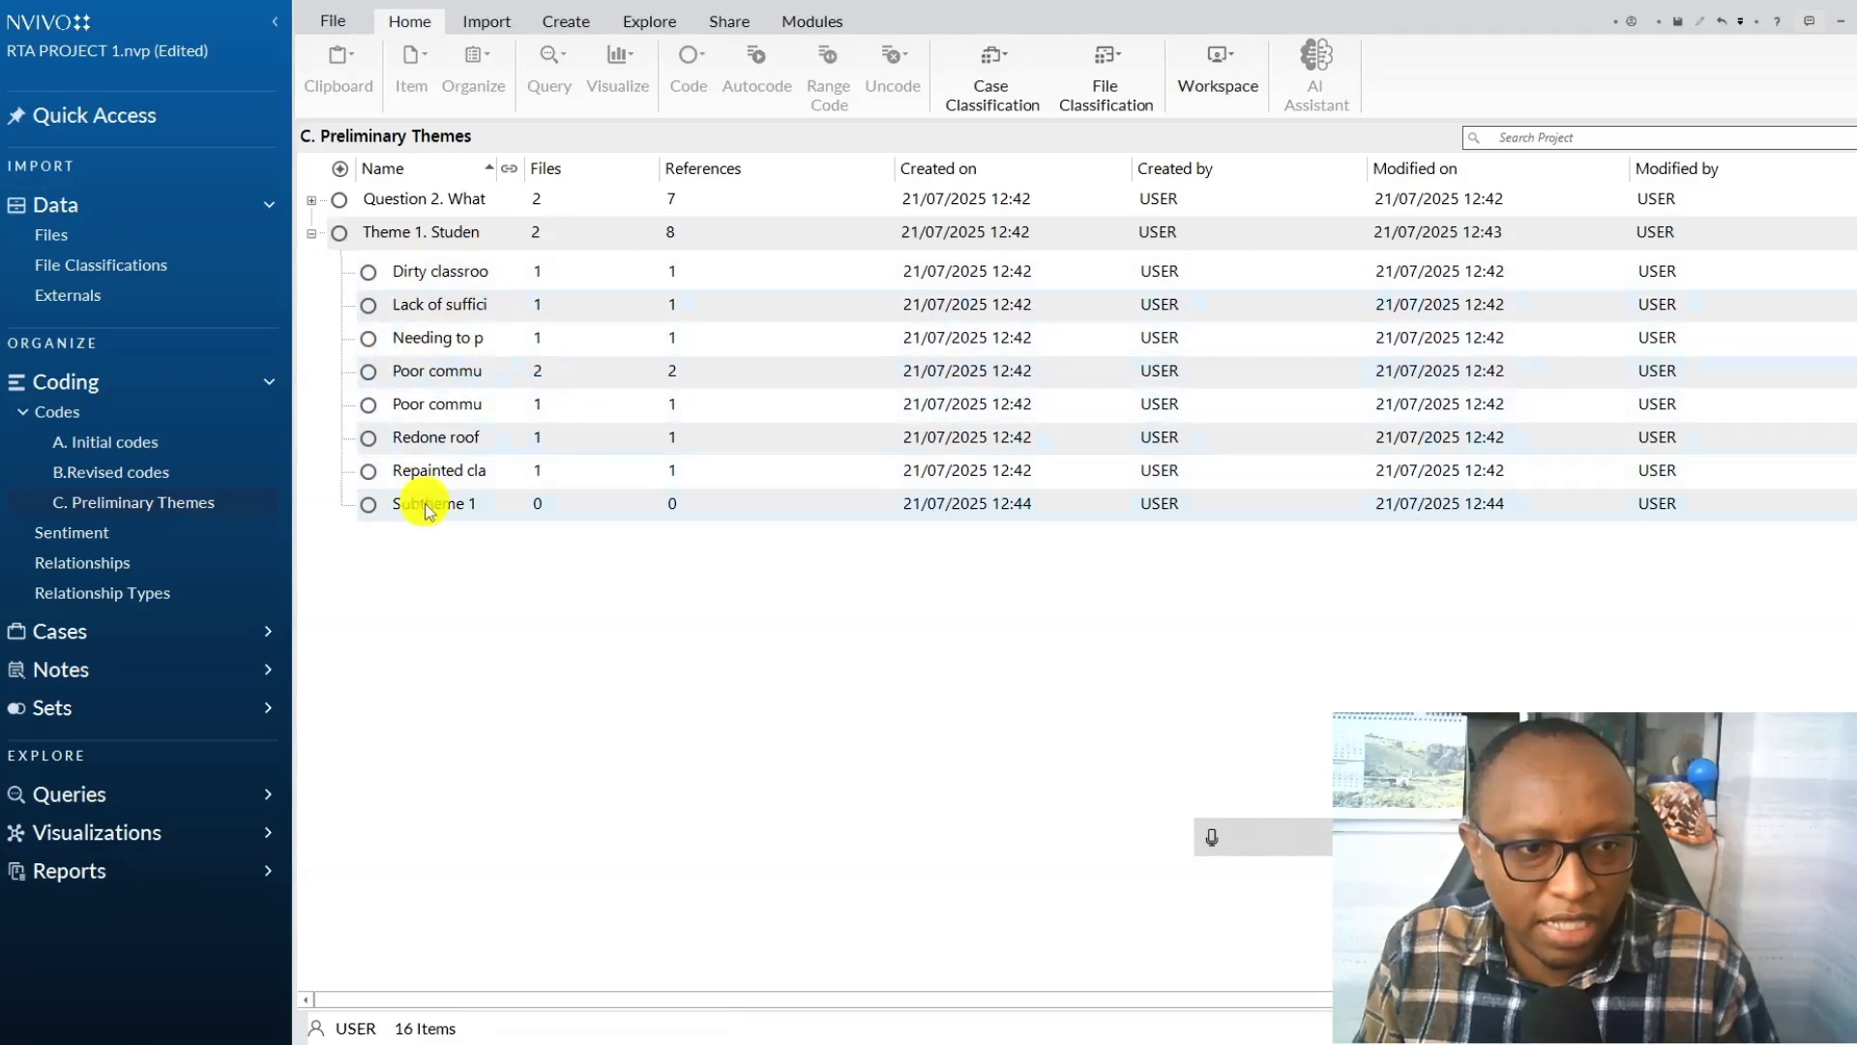
Nest the redone roof and repainted classroom codes under Subtheme 1 and aggregate its coding from children.
{"action": "left_click", "coordinate": [435, 470]}
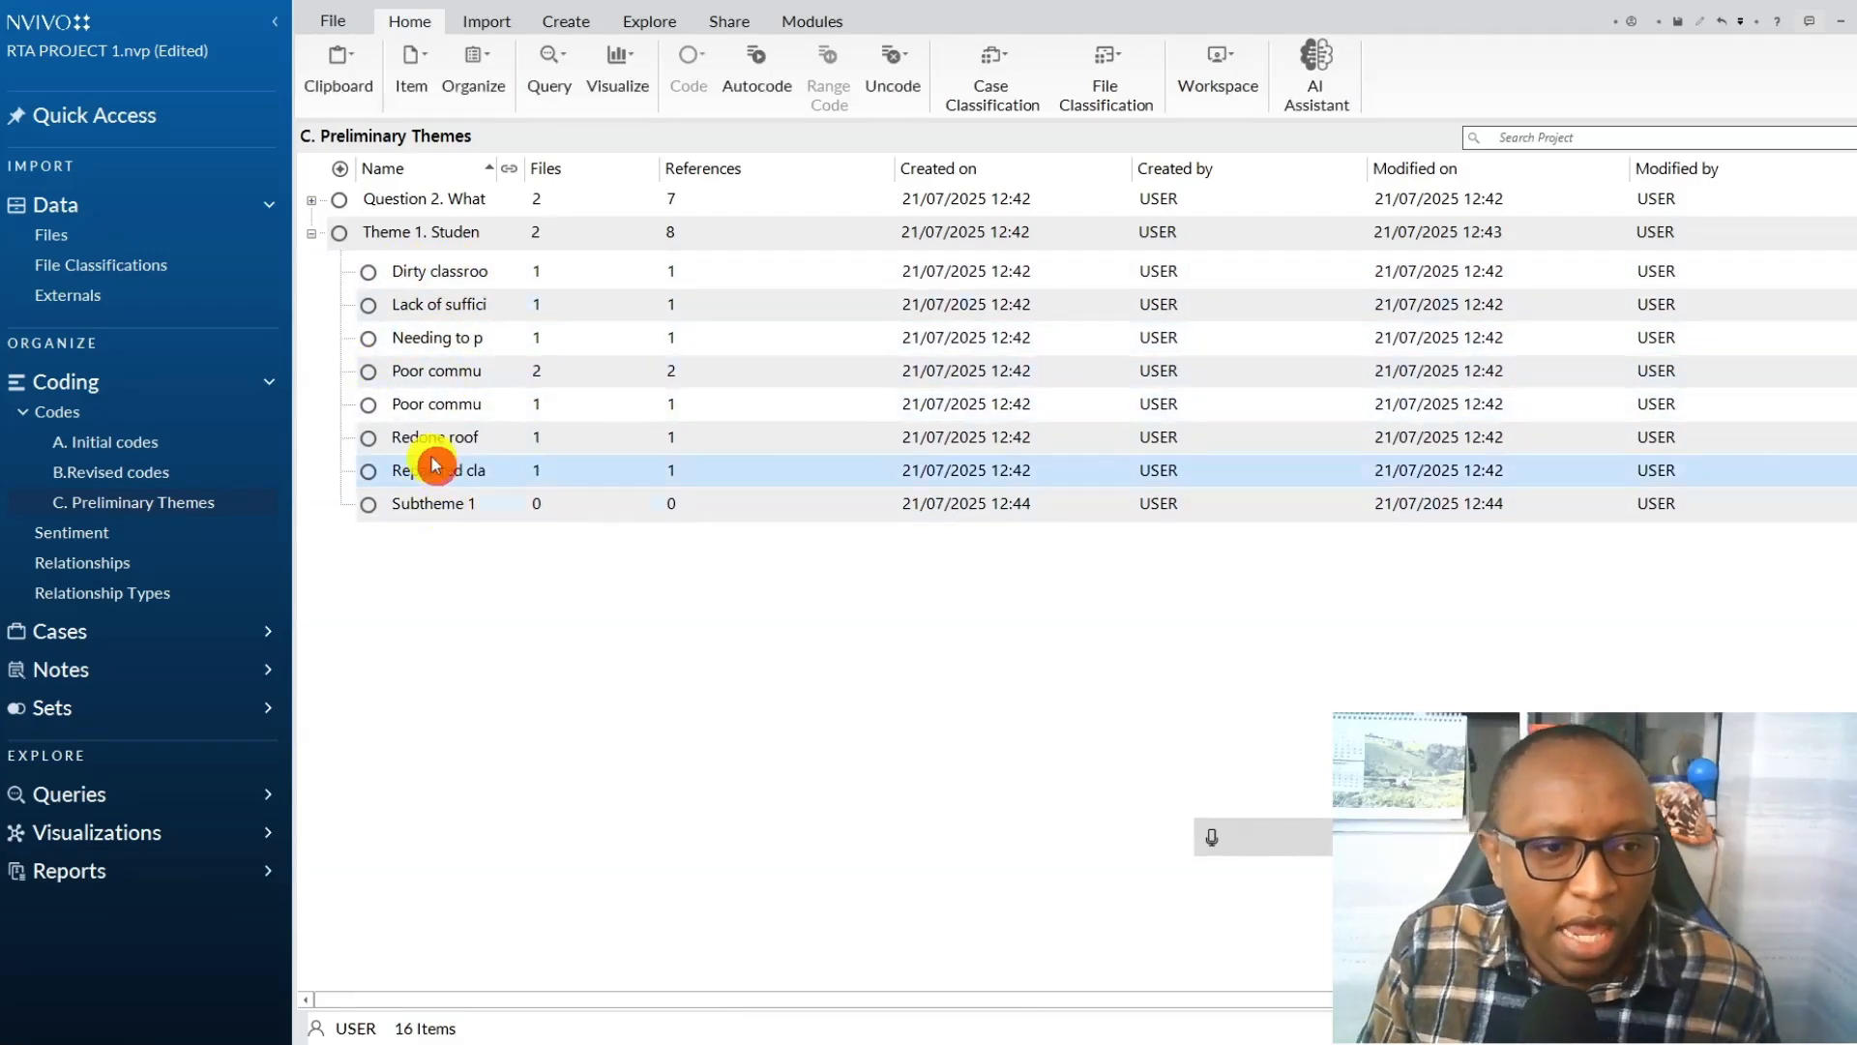
{"action": "left_click", "coordinate": [416, 440], "text": "ctrl"}
{"action": "left_click_drag", "start_coordinate": [470, 513], "coordinate": [471, 508]}
{"action": "left_click", "coordinate": [338, 439]}
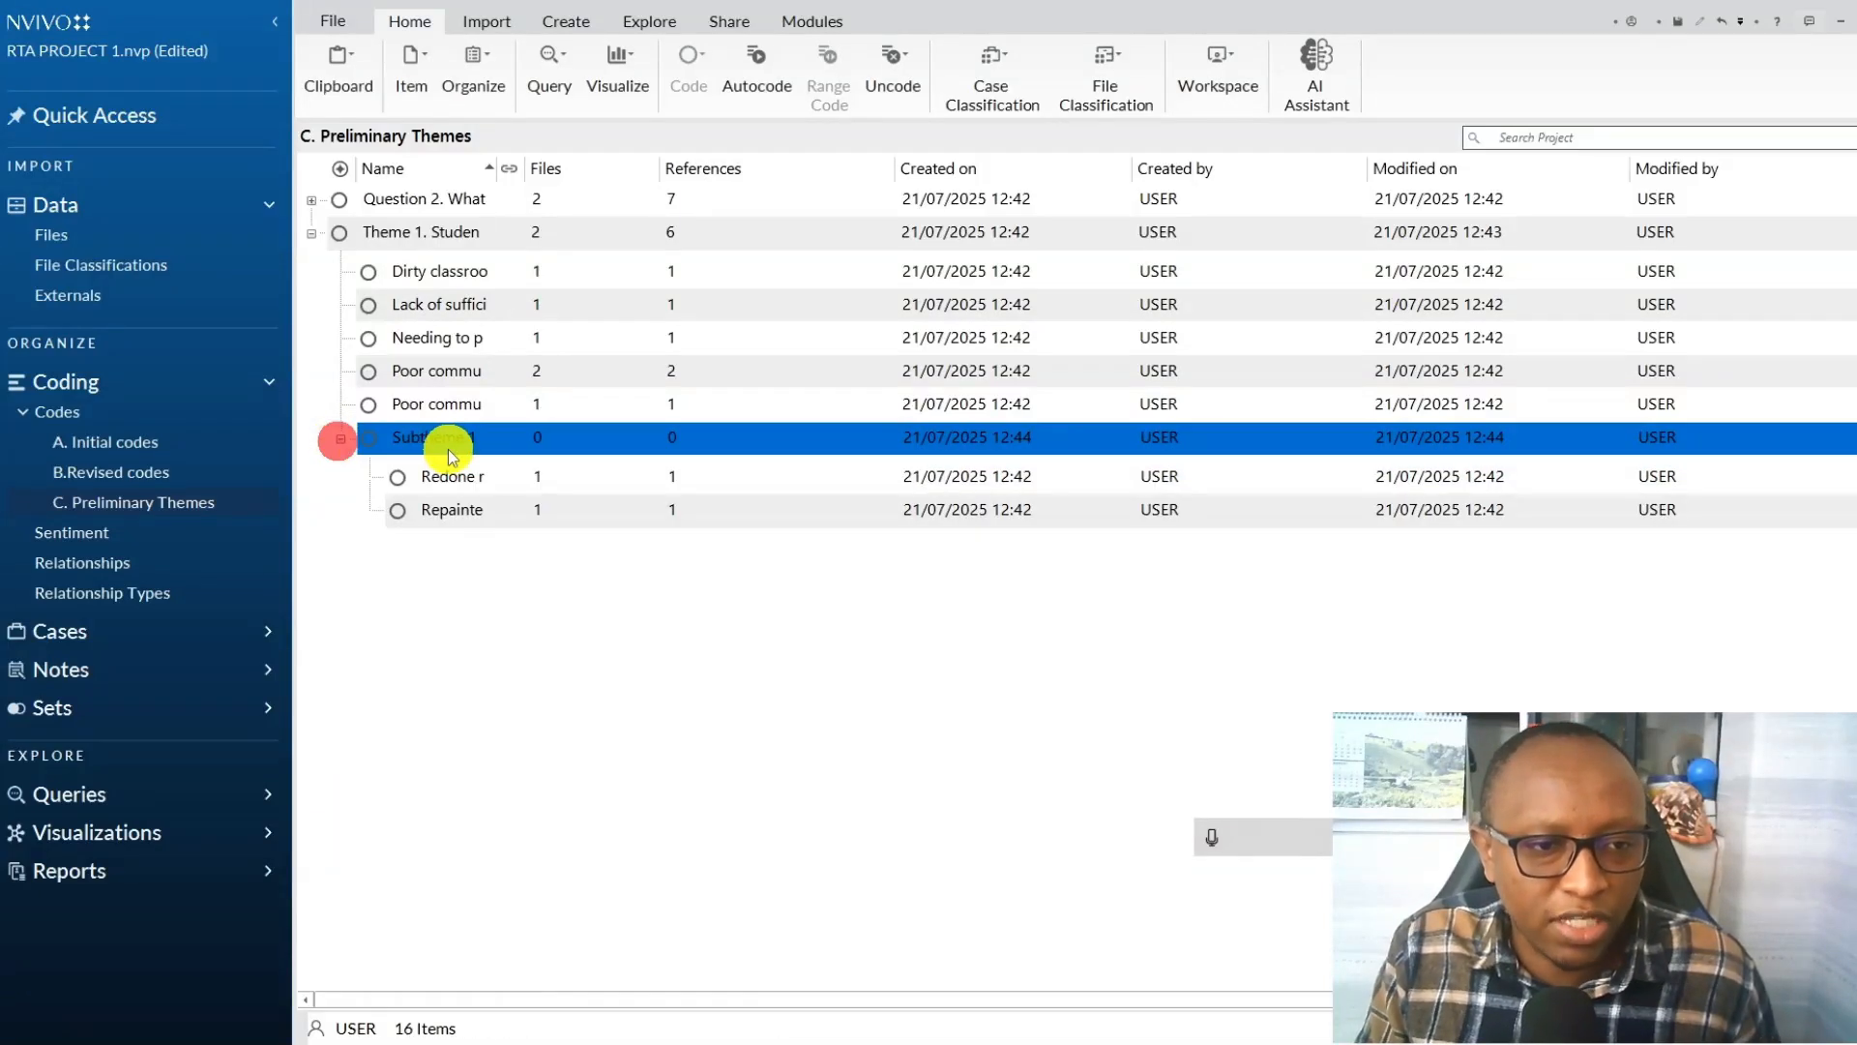
{"action": "right_click", "coordinate": [447, 447]}
{"action": "left_click", "coordinate": [540, 957]}
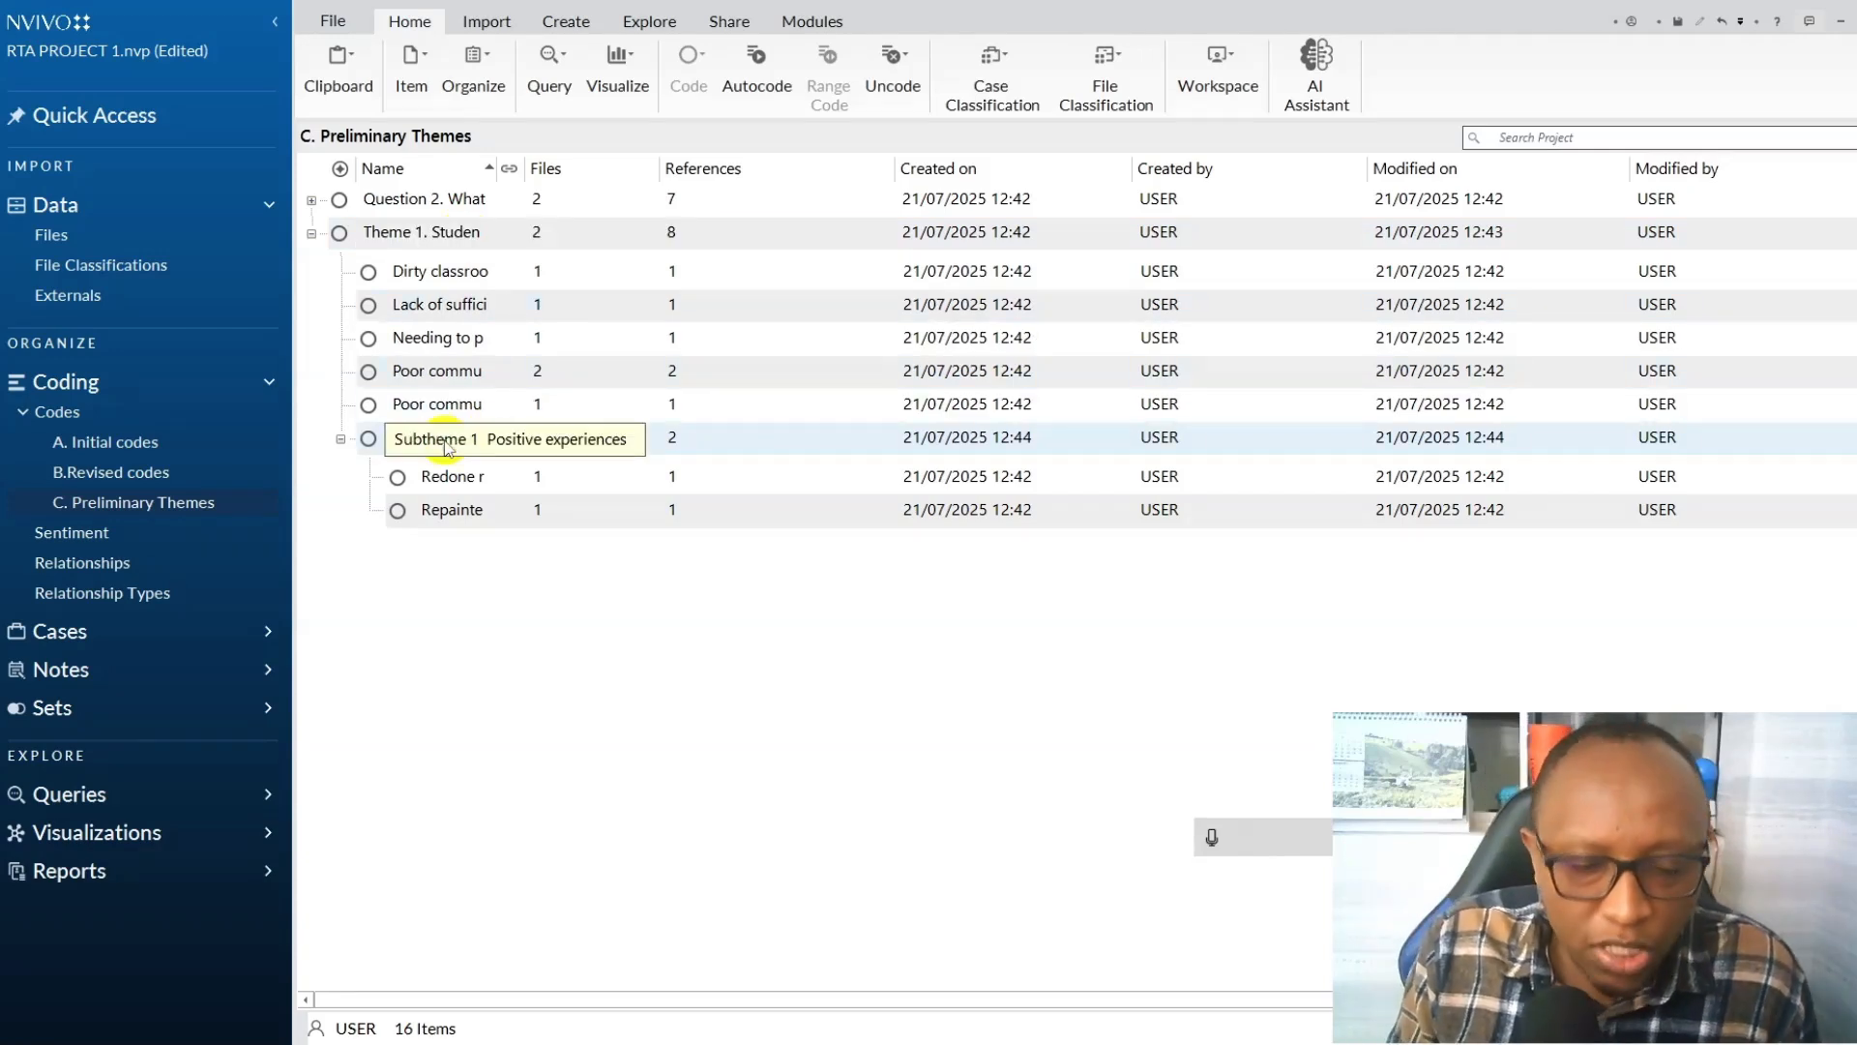
Create a new code named "Subtheme 2 Negative experiences" and nest it under Theme 1.
{"action": "right_click", "coordinate": [850, 648]}
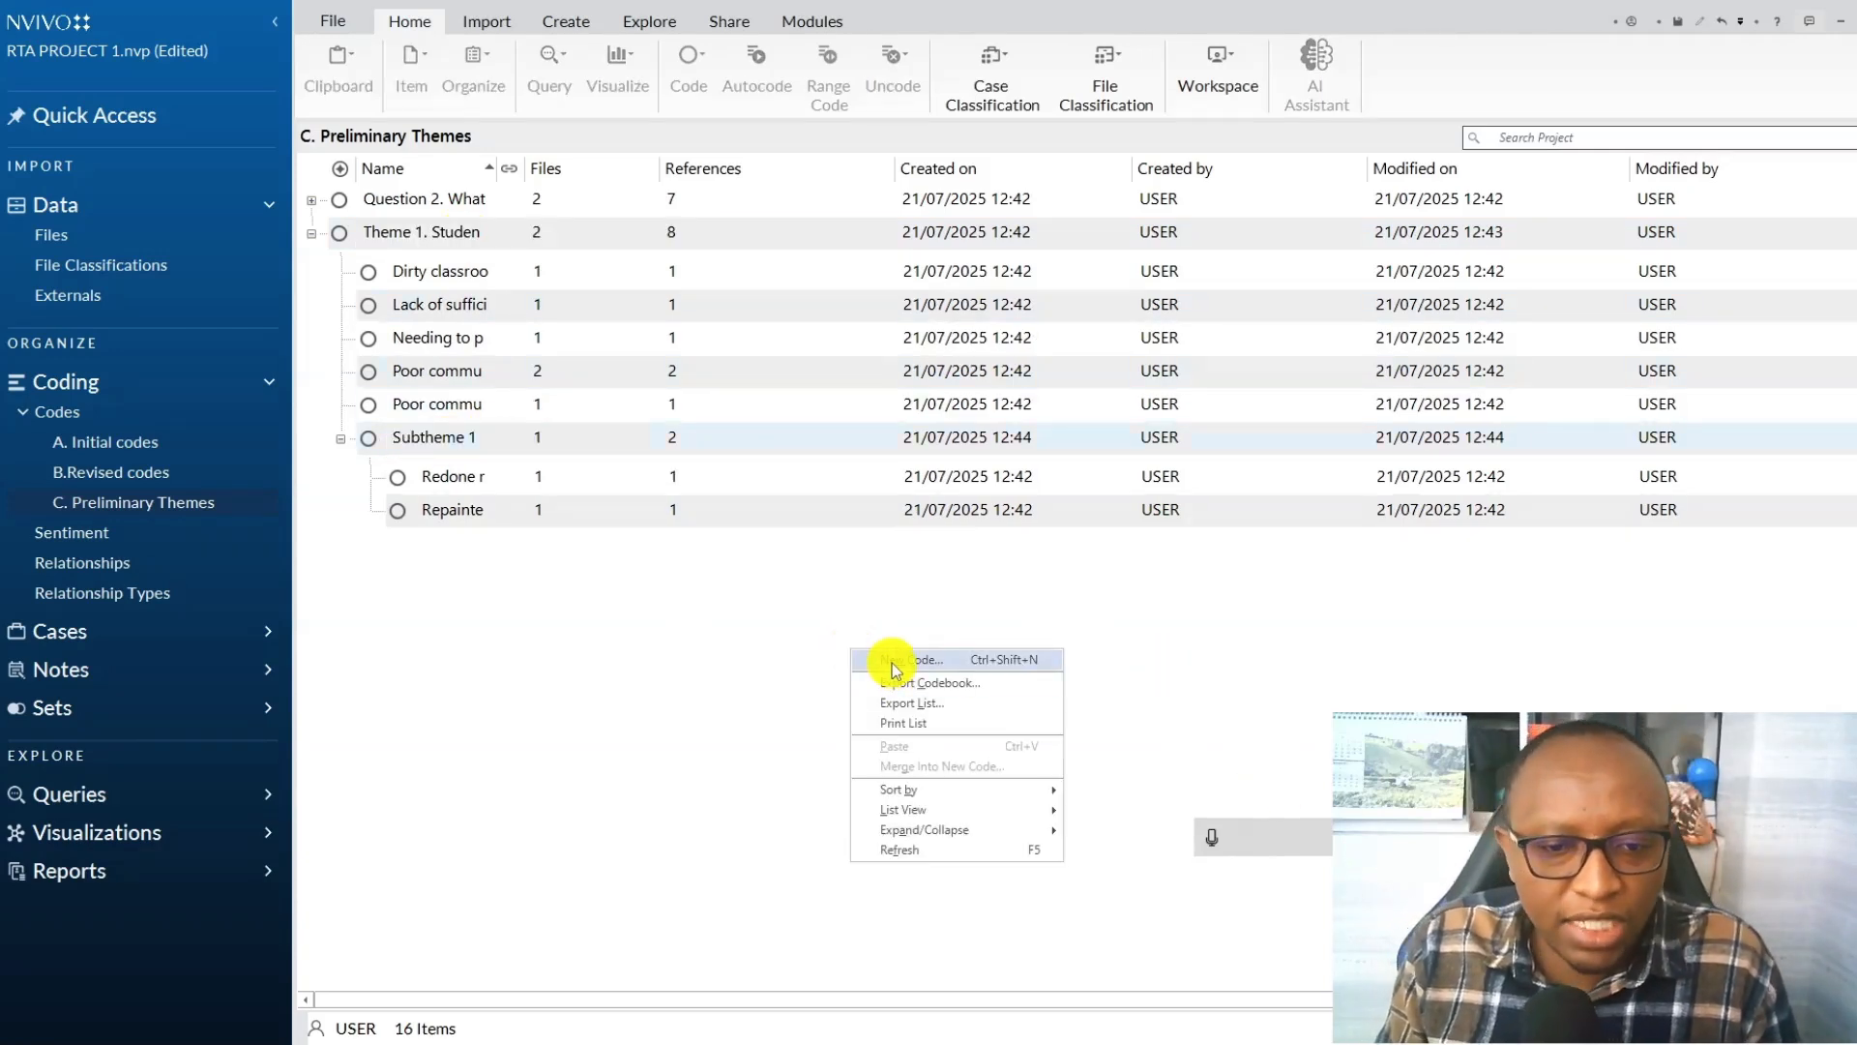
{"action": "right_click", "coordinate": [692, 665]}
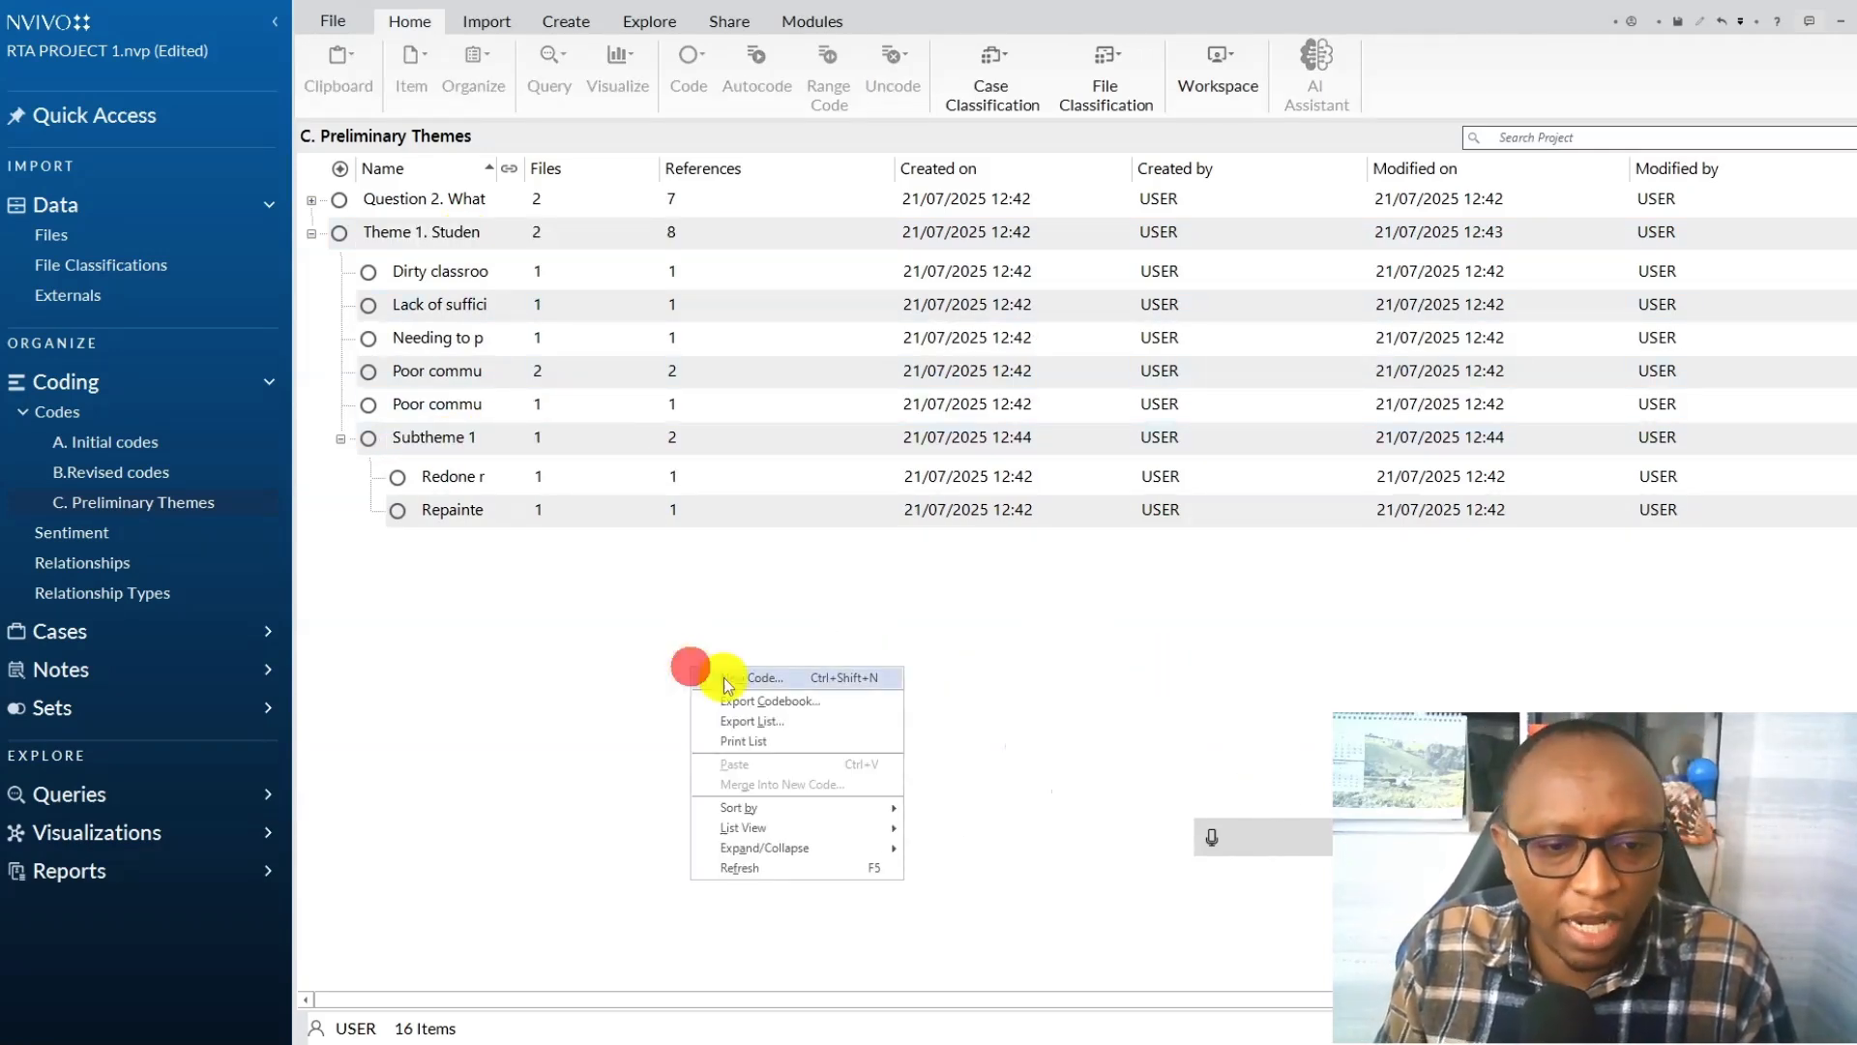
{"action": "left_click", "coordinate": [730, 676]}
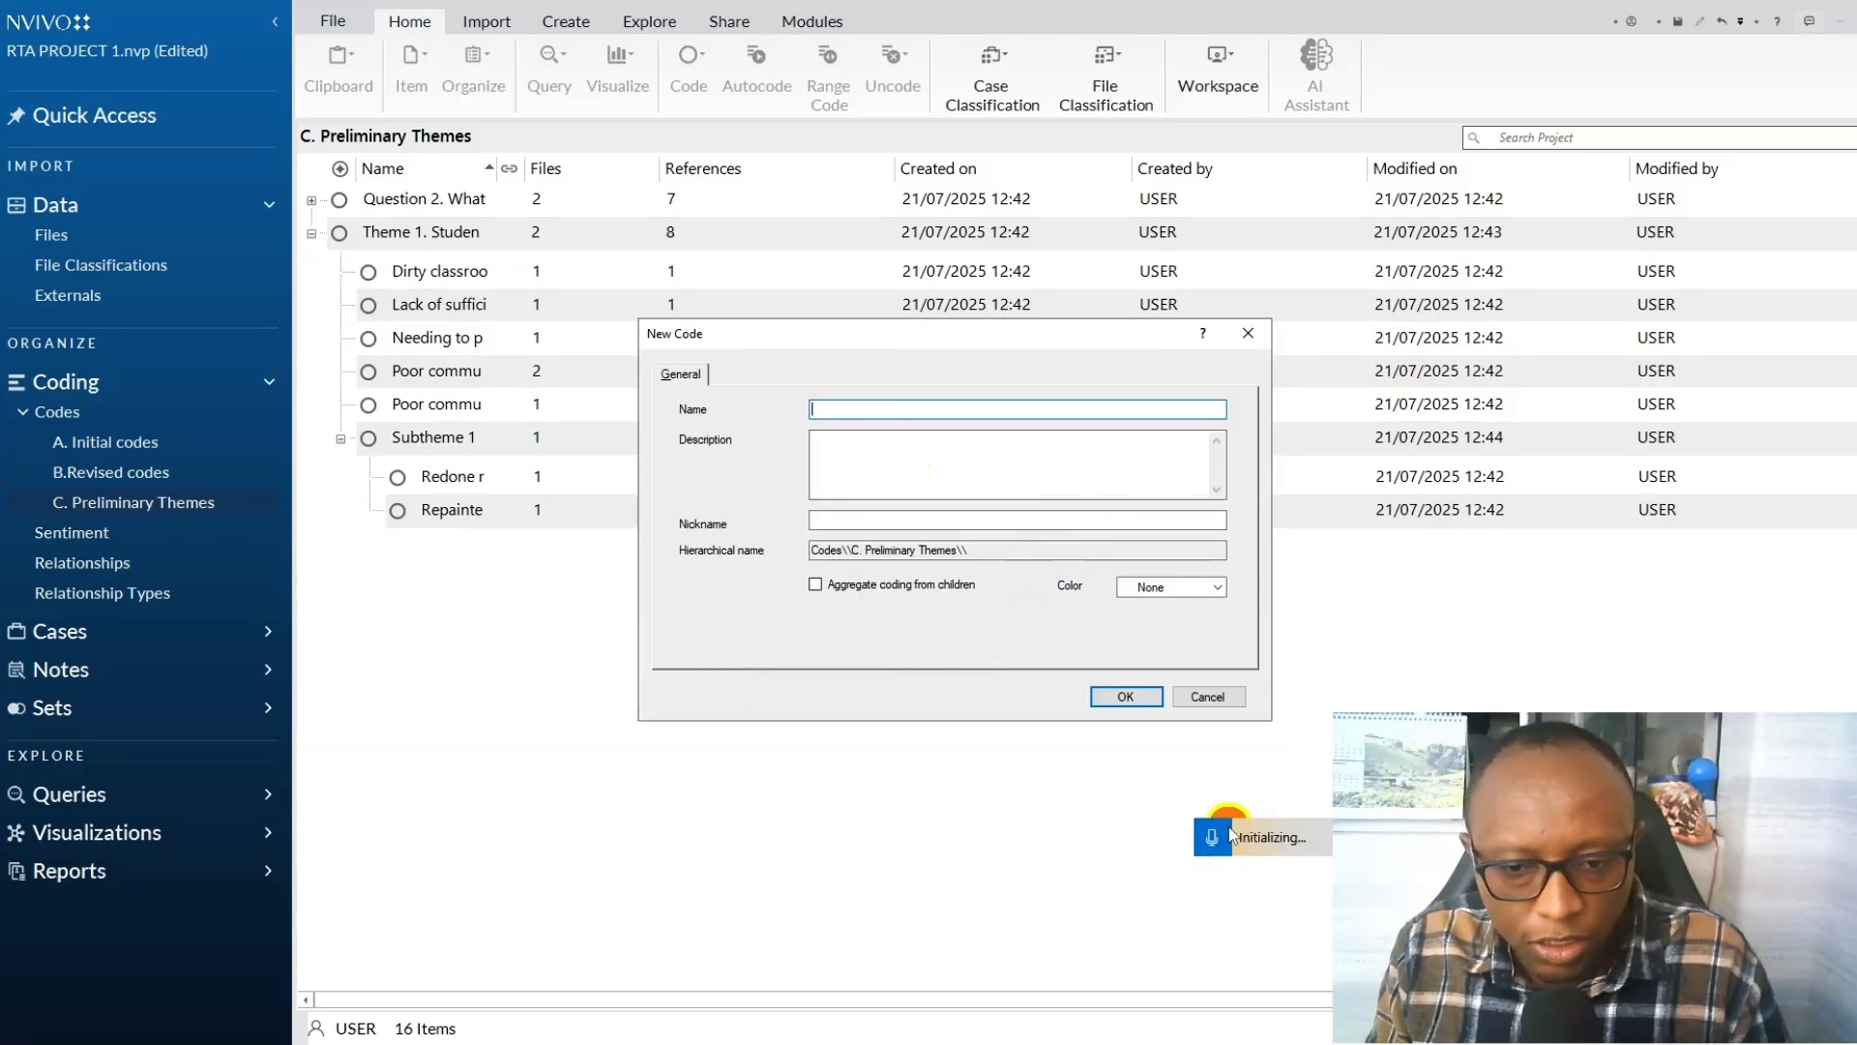
{"action": "type", "text": "Su"}
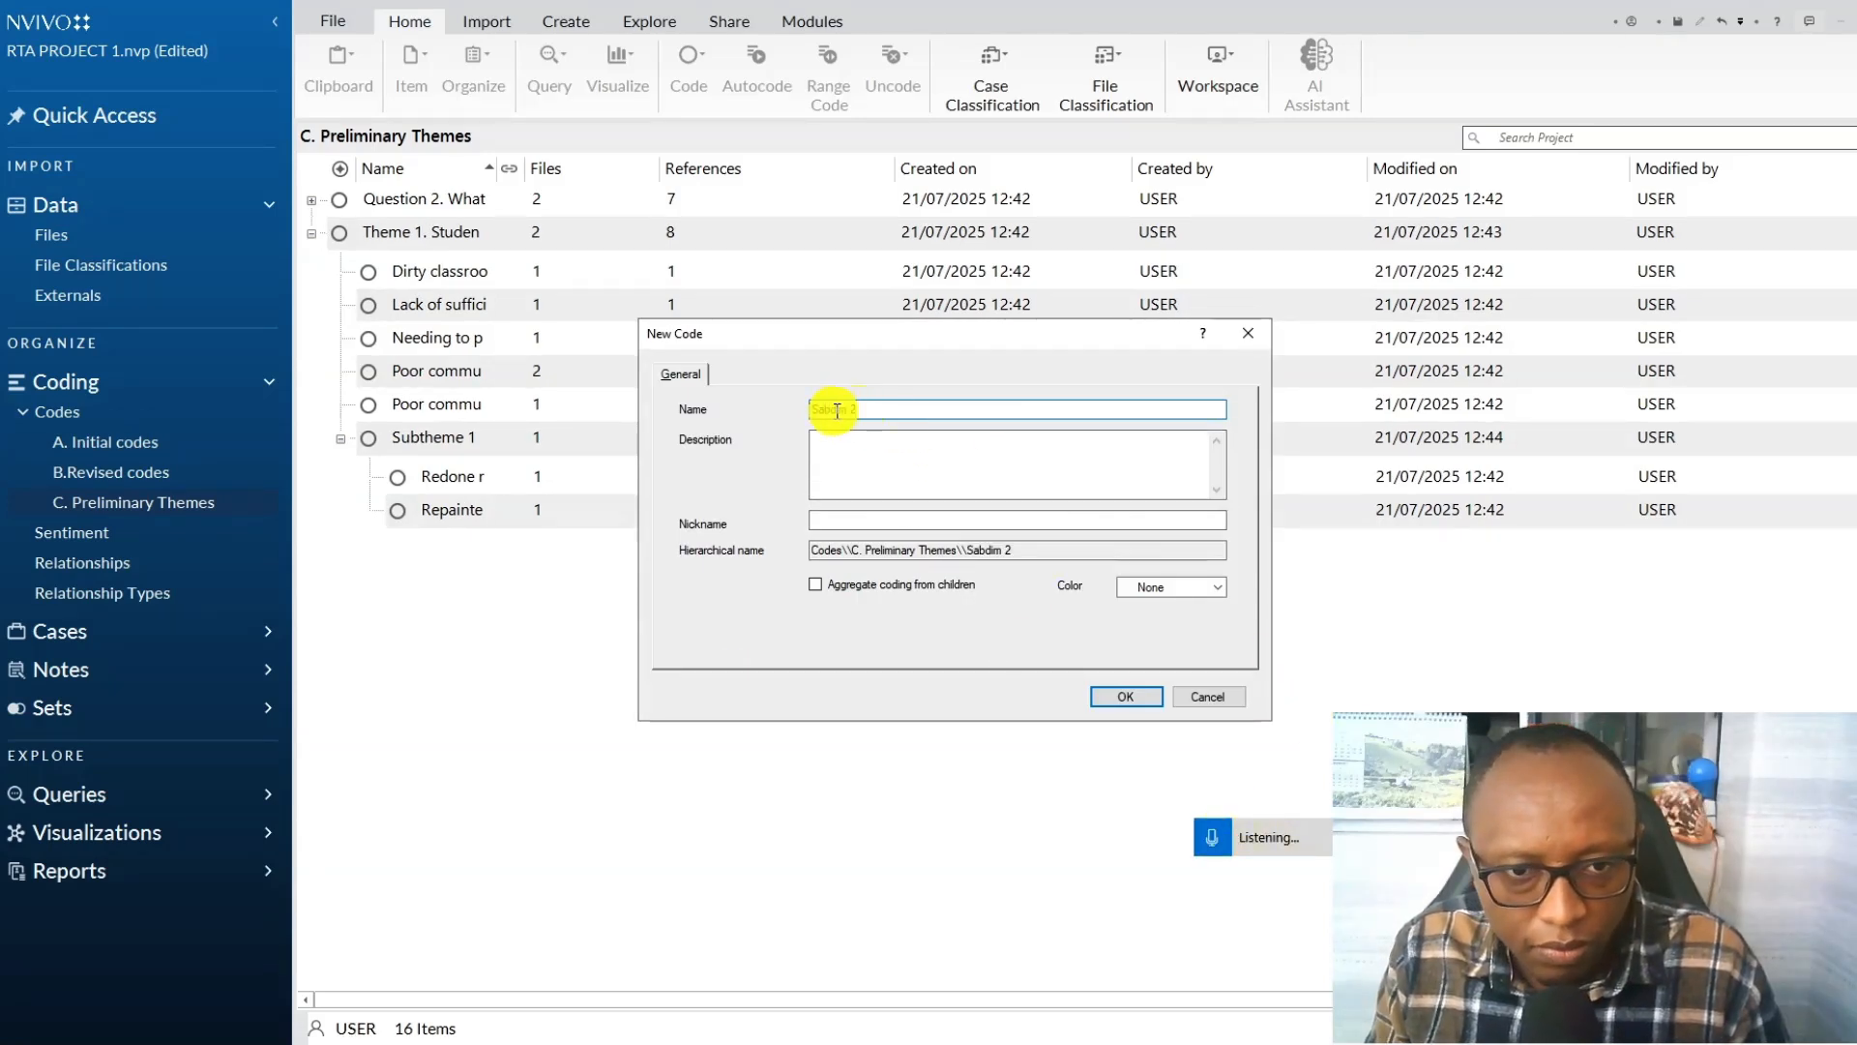
{"action": "type", "text": "btheme 2"}
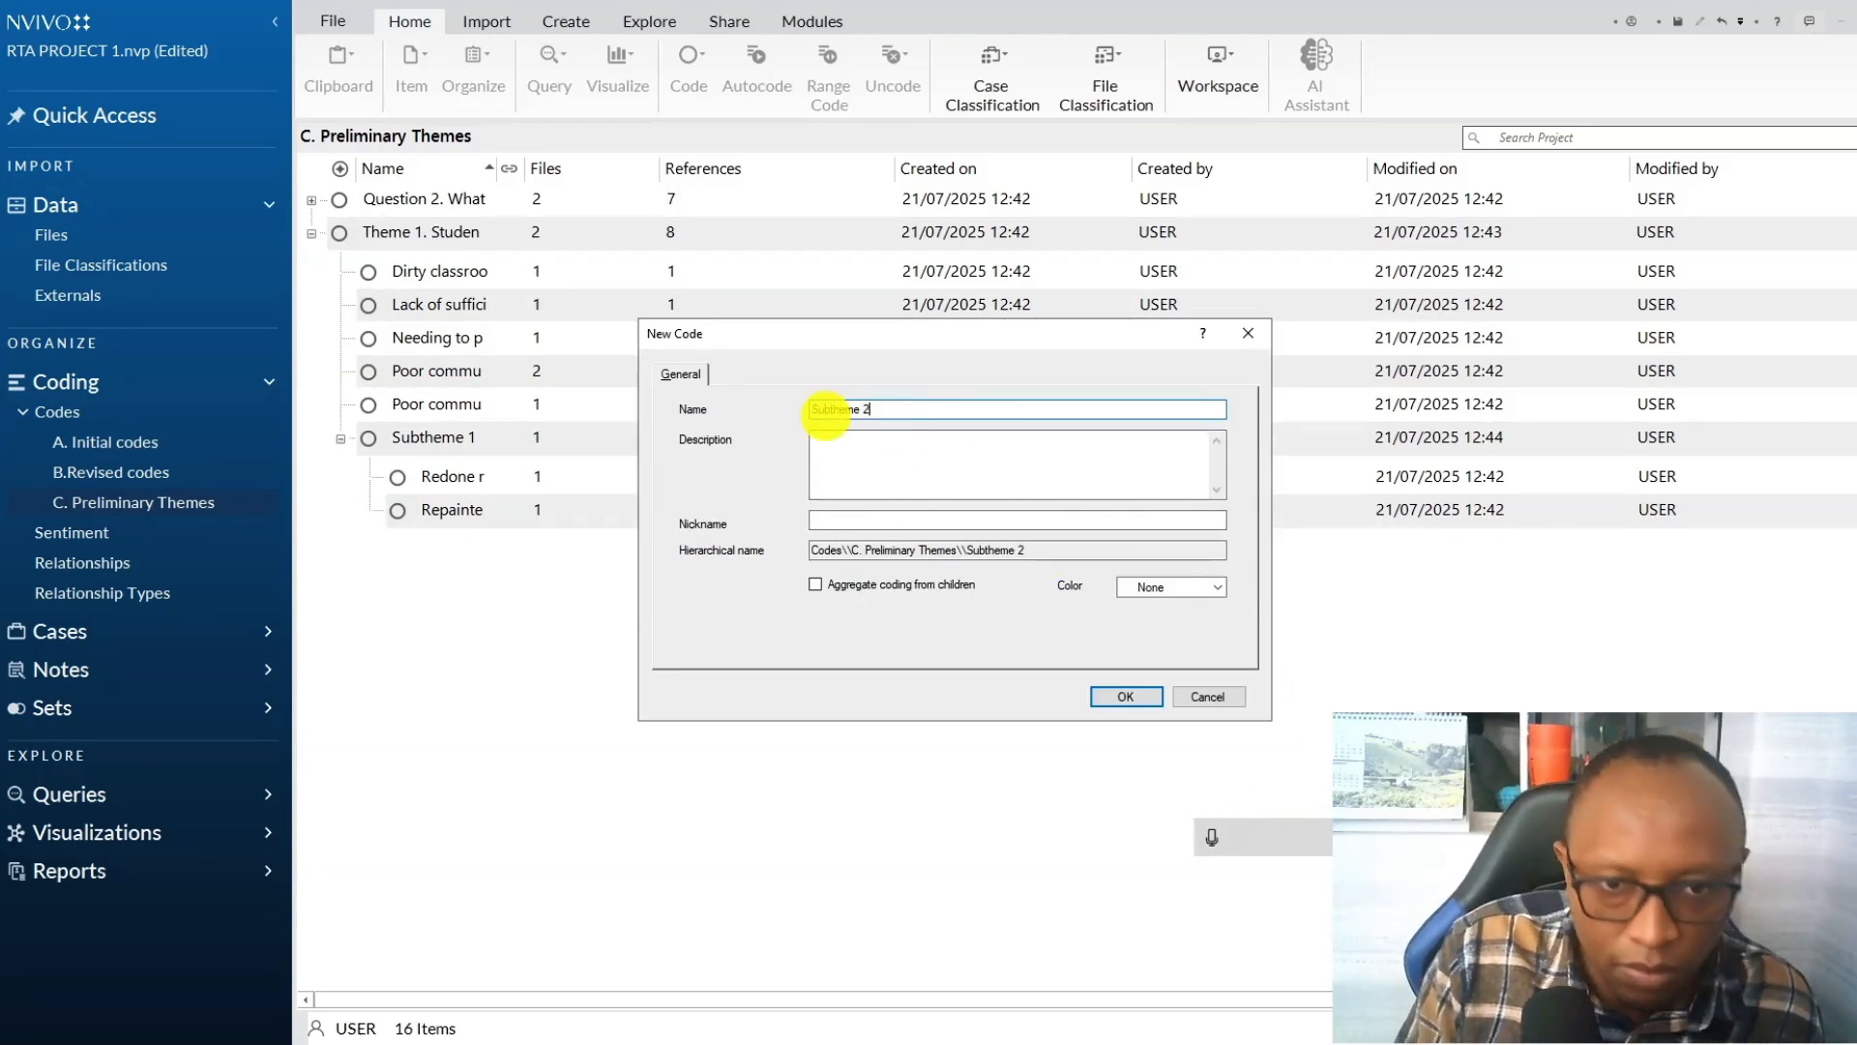
{"action": "left_click", "coordinate": [1215, 838]}
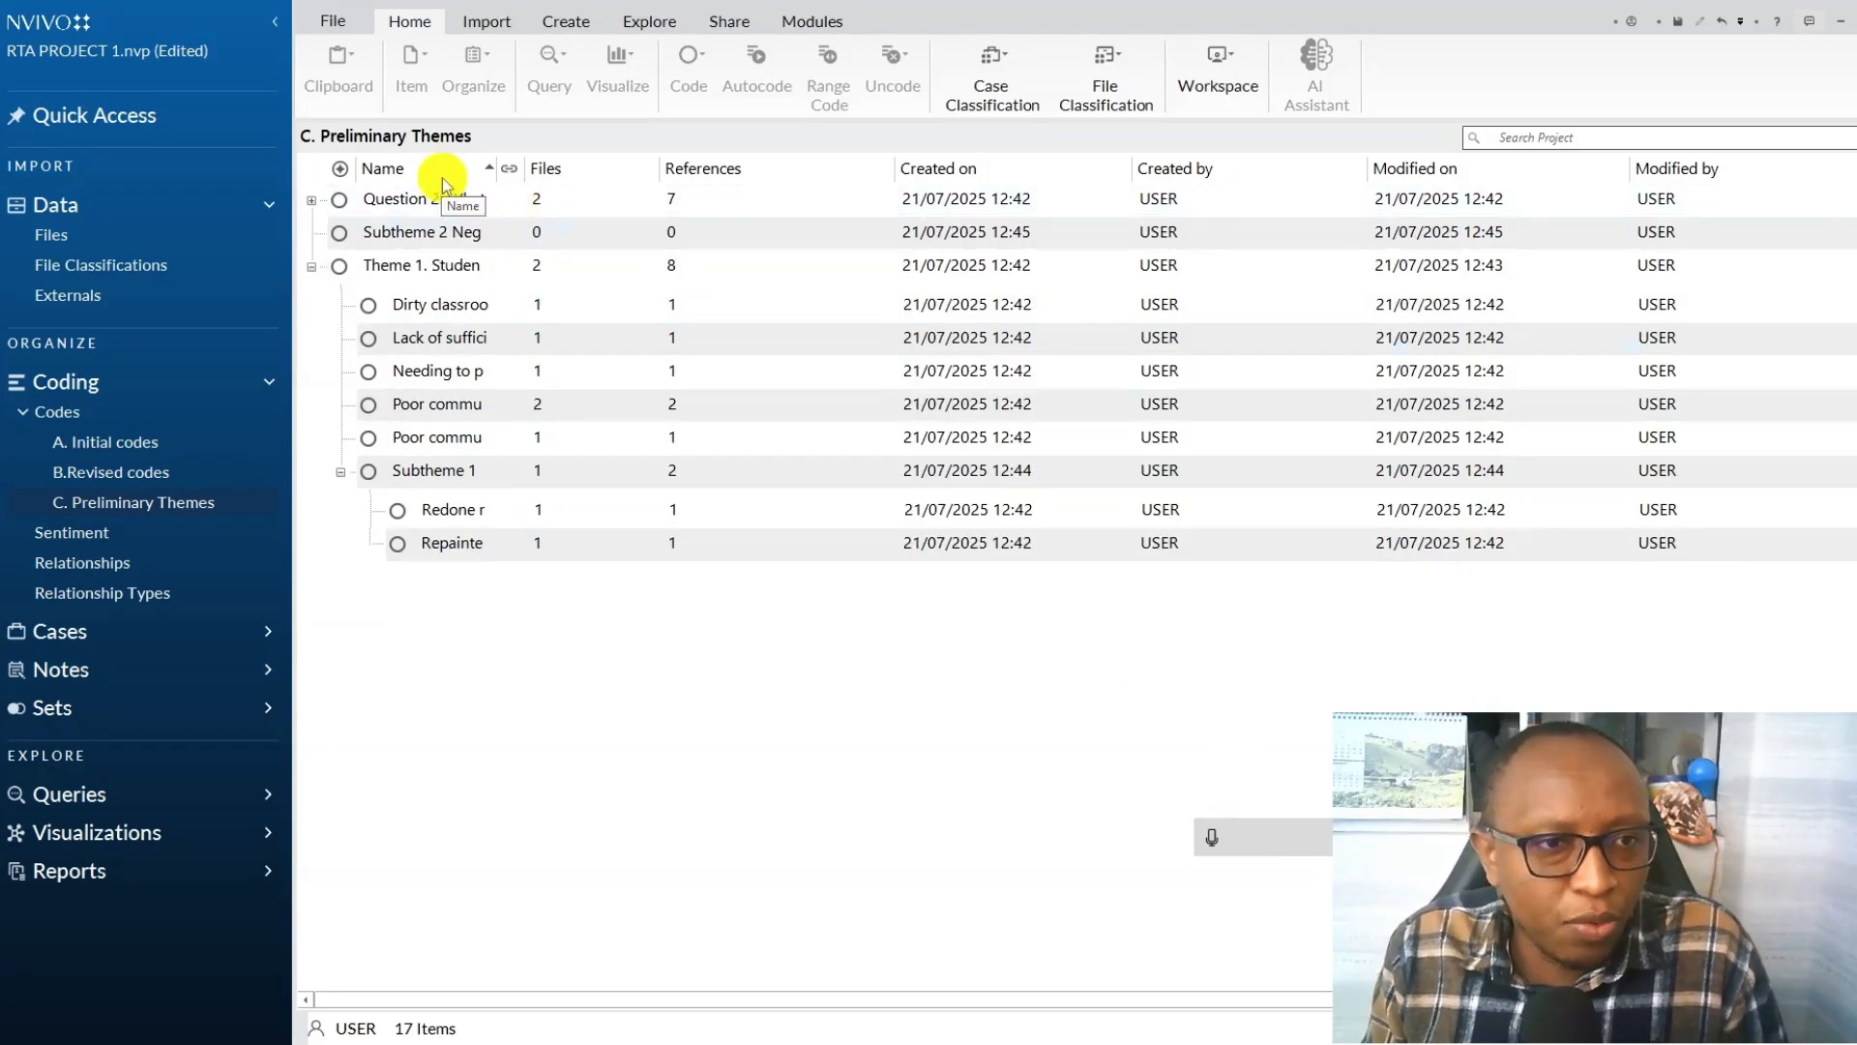
{"action": "left_click", "coordinate": [415, 232]}
{"action": "left_click_drag", "start_coordinate": [567, 236], "coordinate": [454, 263]}
Nest the five remaining Theme 1 codes about negative experiences, from dirty classrooms to poor communication, under Subtheme 2.
{"action": "left_click", "coordinate": [445, 398]}
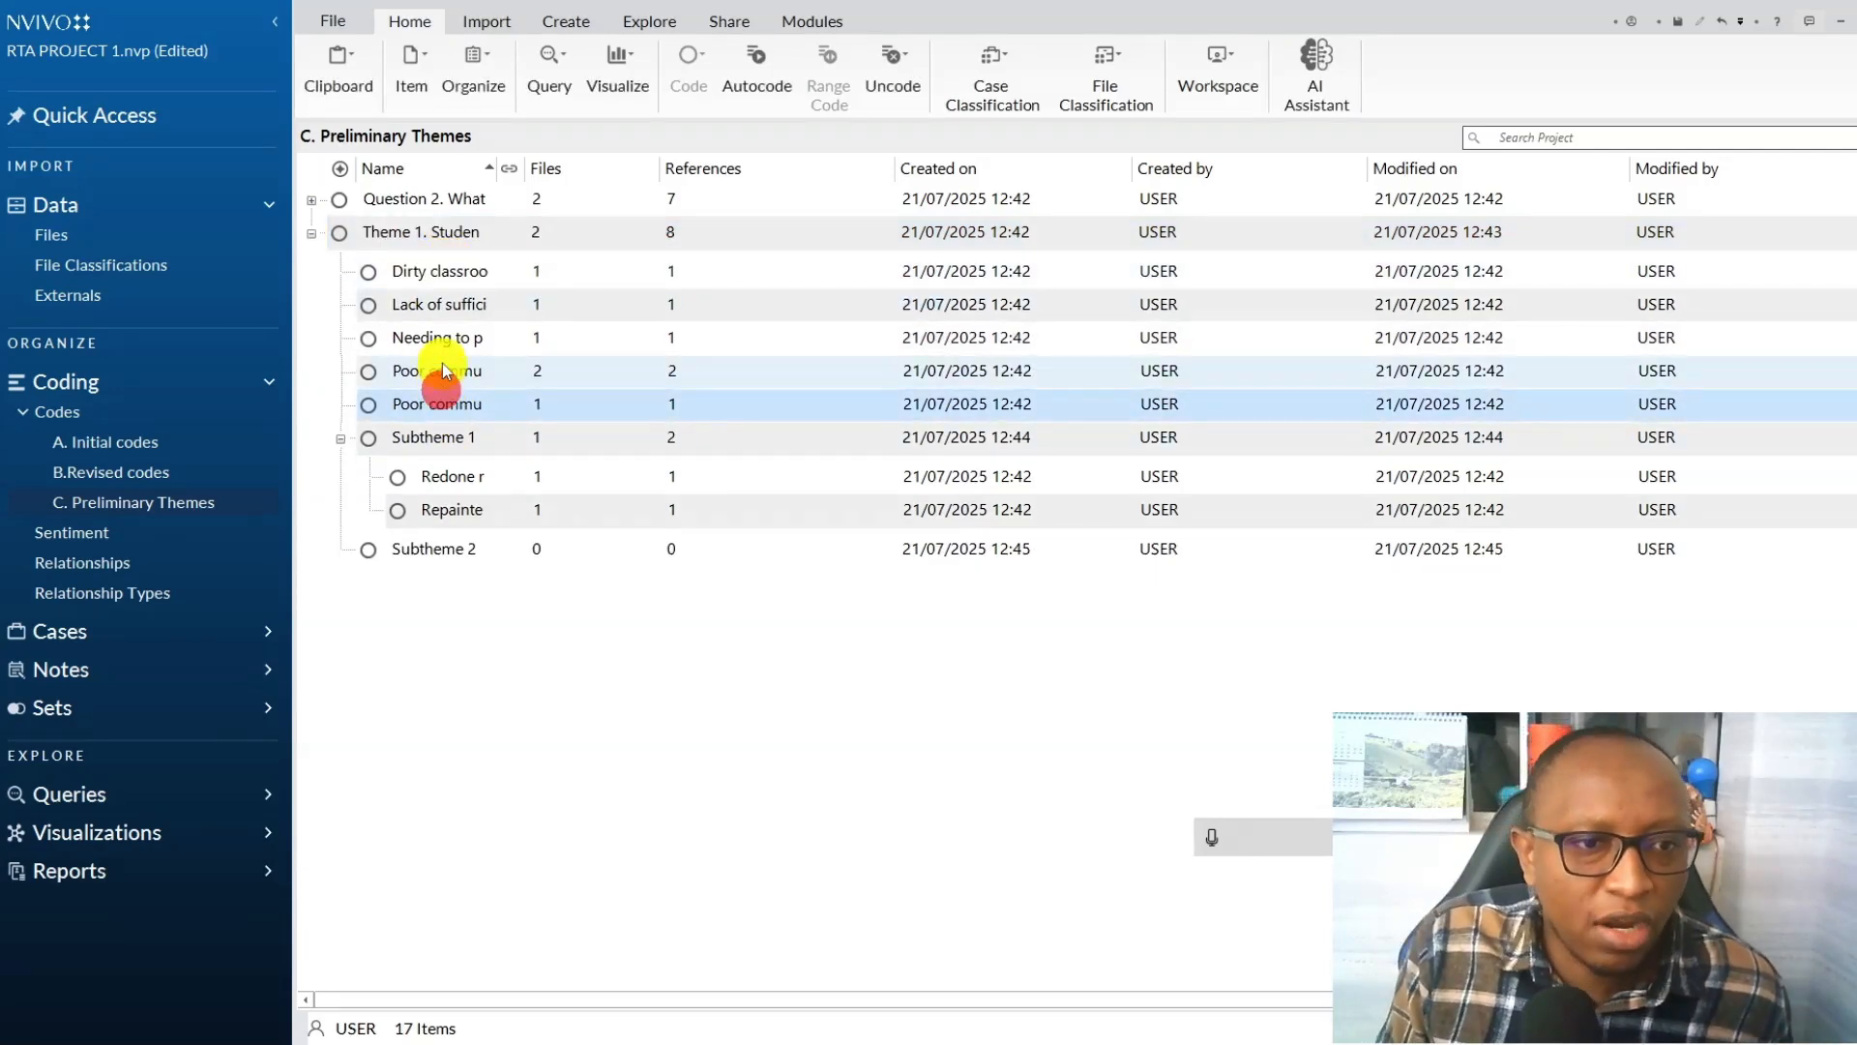
{"action": "left_click", "coordinate": [439, 369], "text": "ctrl"}
{"action": "left_click", "coordinate": [442, 338], "text": "ctrl"}
{"action": "left_click", "coordinate": [430, 306], "text": "ctrl"}
{"action": "left_click", "coordinate": [379, 275], "text": "ctrl"}
{"action": "left_click_drag", "start_coordinate": [379, 288], "coordinate": [456, 552]}
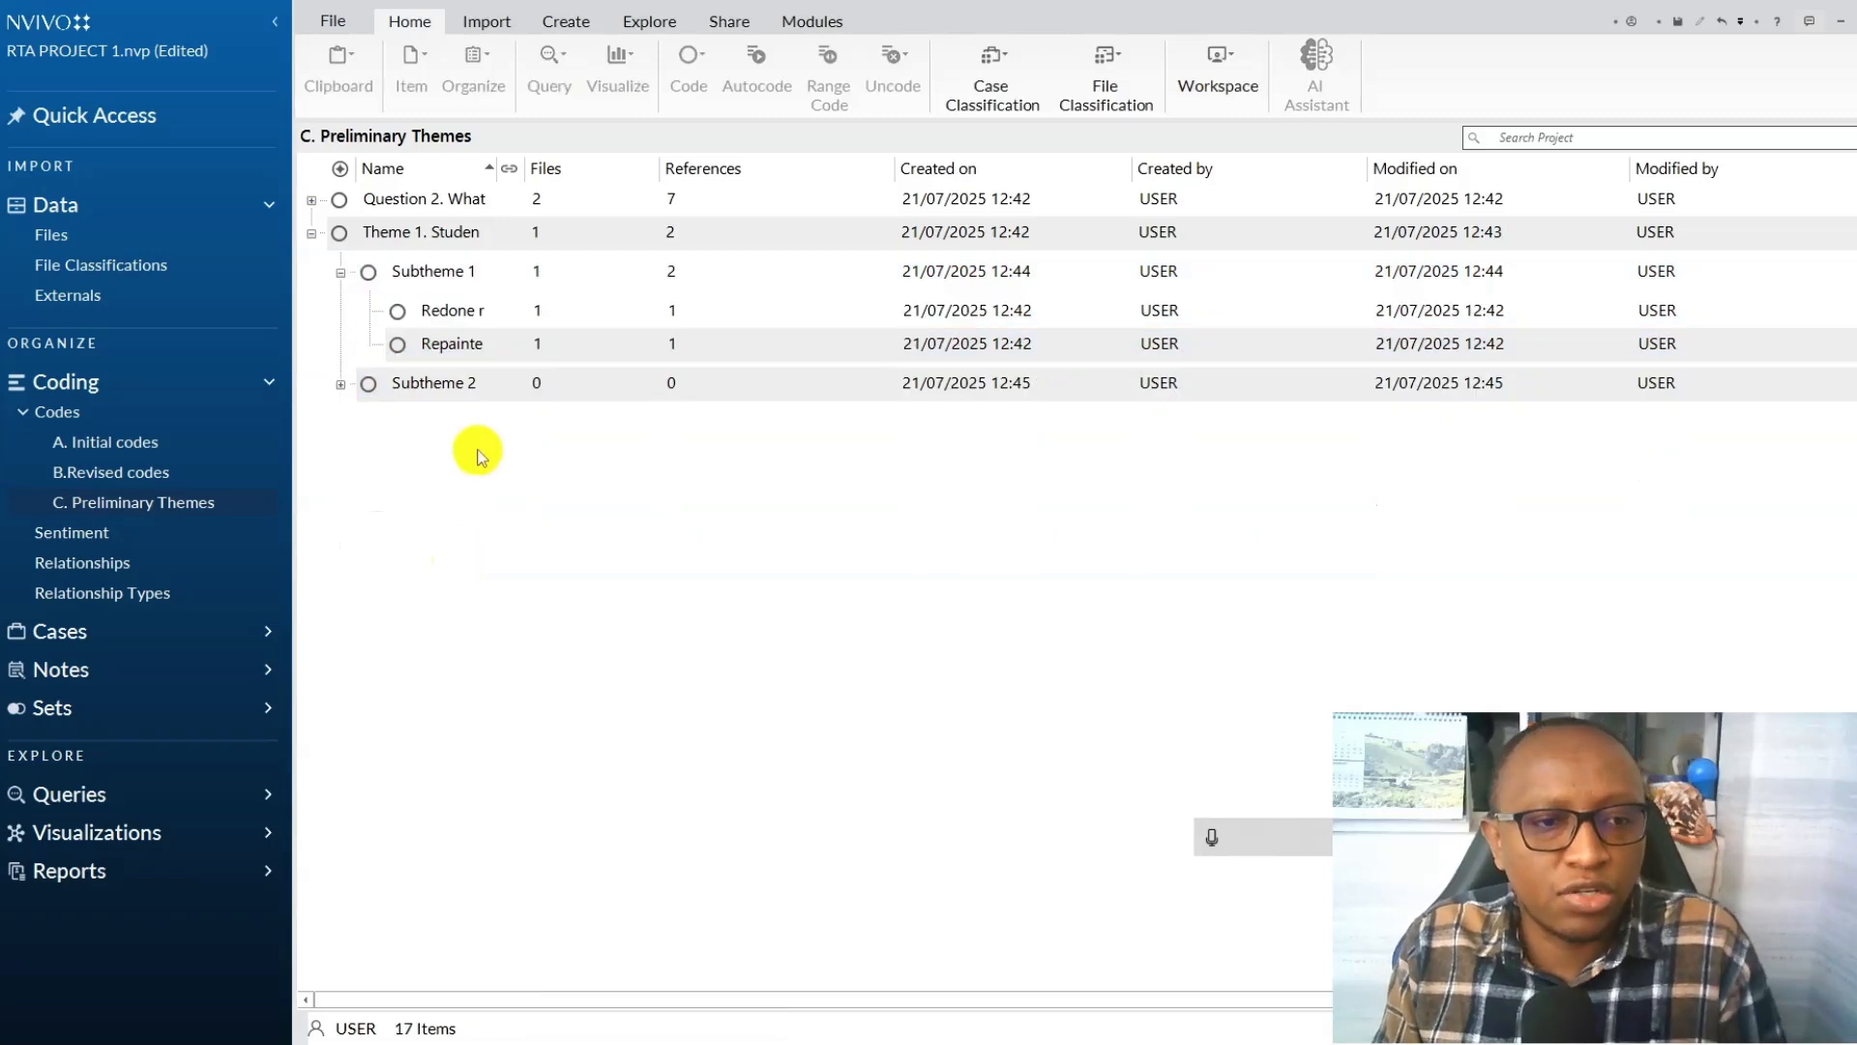
Aggregate coding from children for Subtheme 2 and expand both subthemes to show their child codes.
{"action": "right_click", "coordinate": [491, 383]}
{"action": "left_click", "coordinate": [592, 880]}
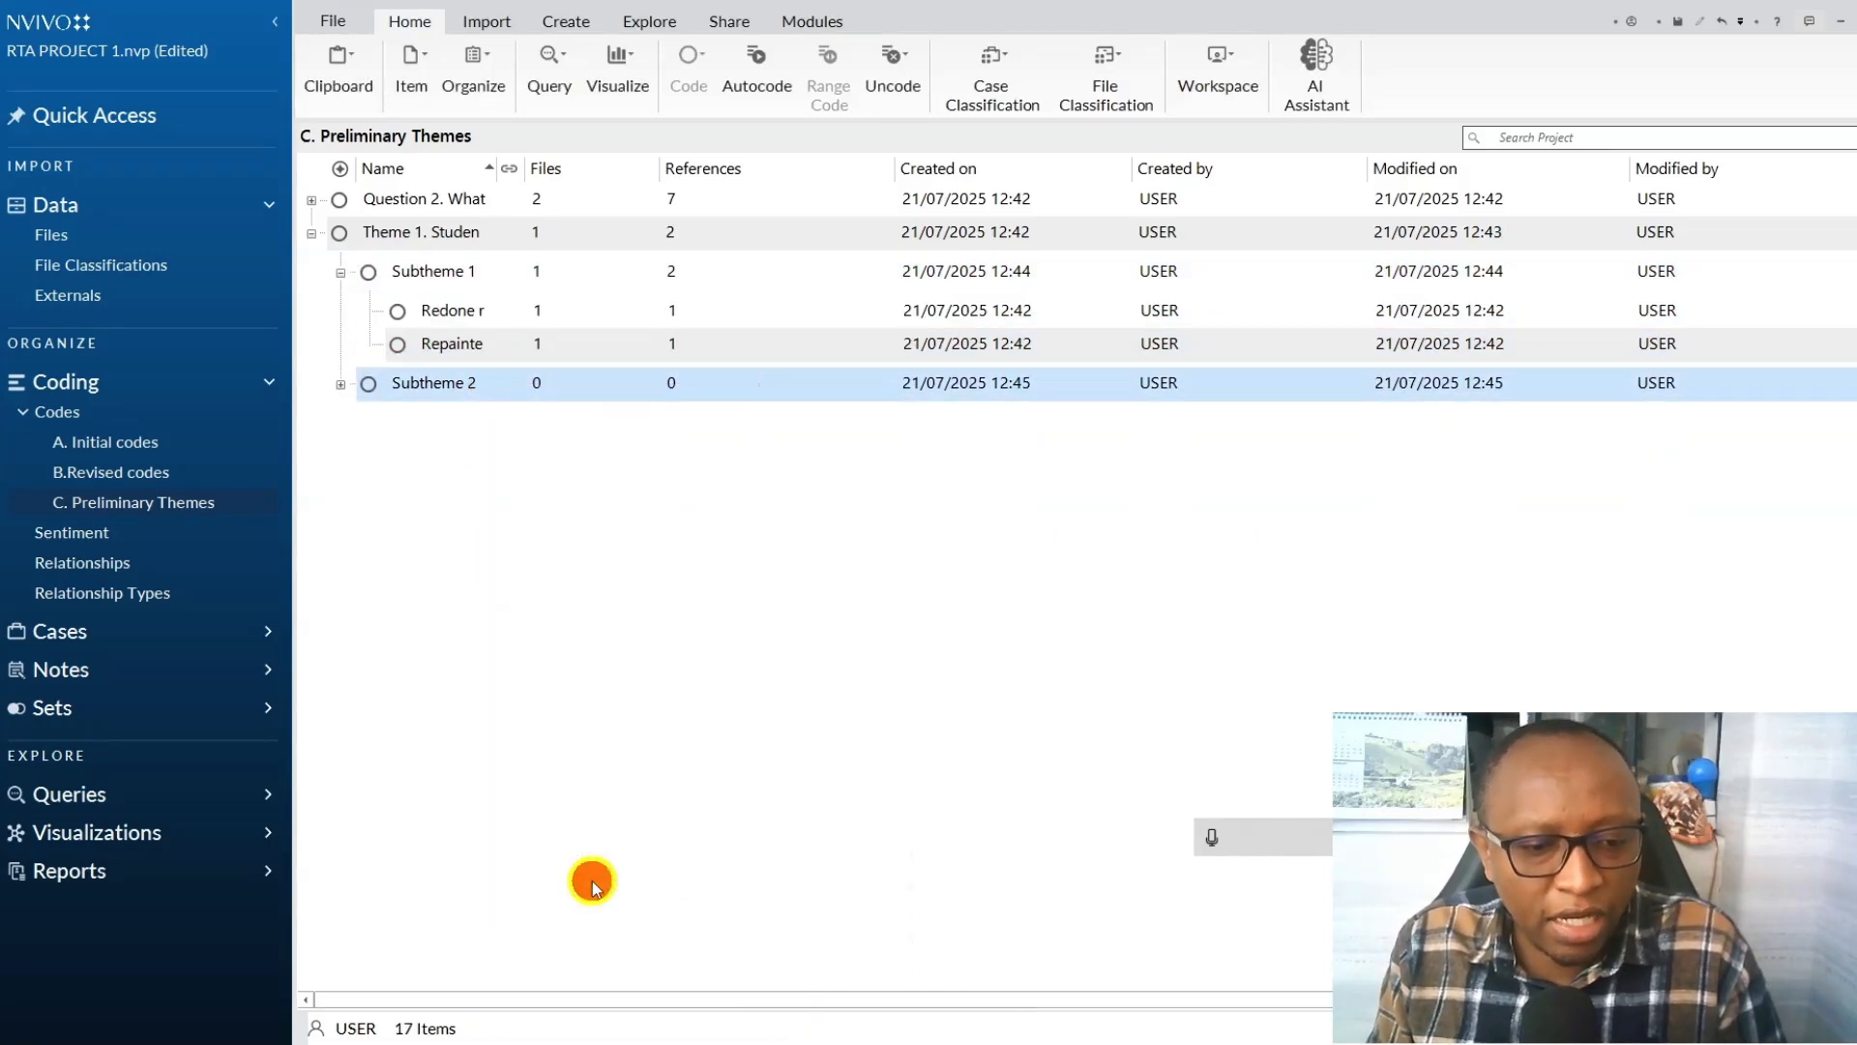
{"action": "right_click", "coordinate": [540, 386]}
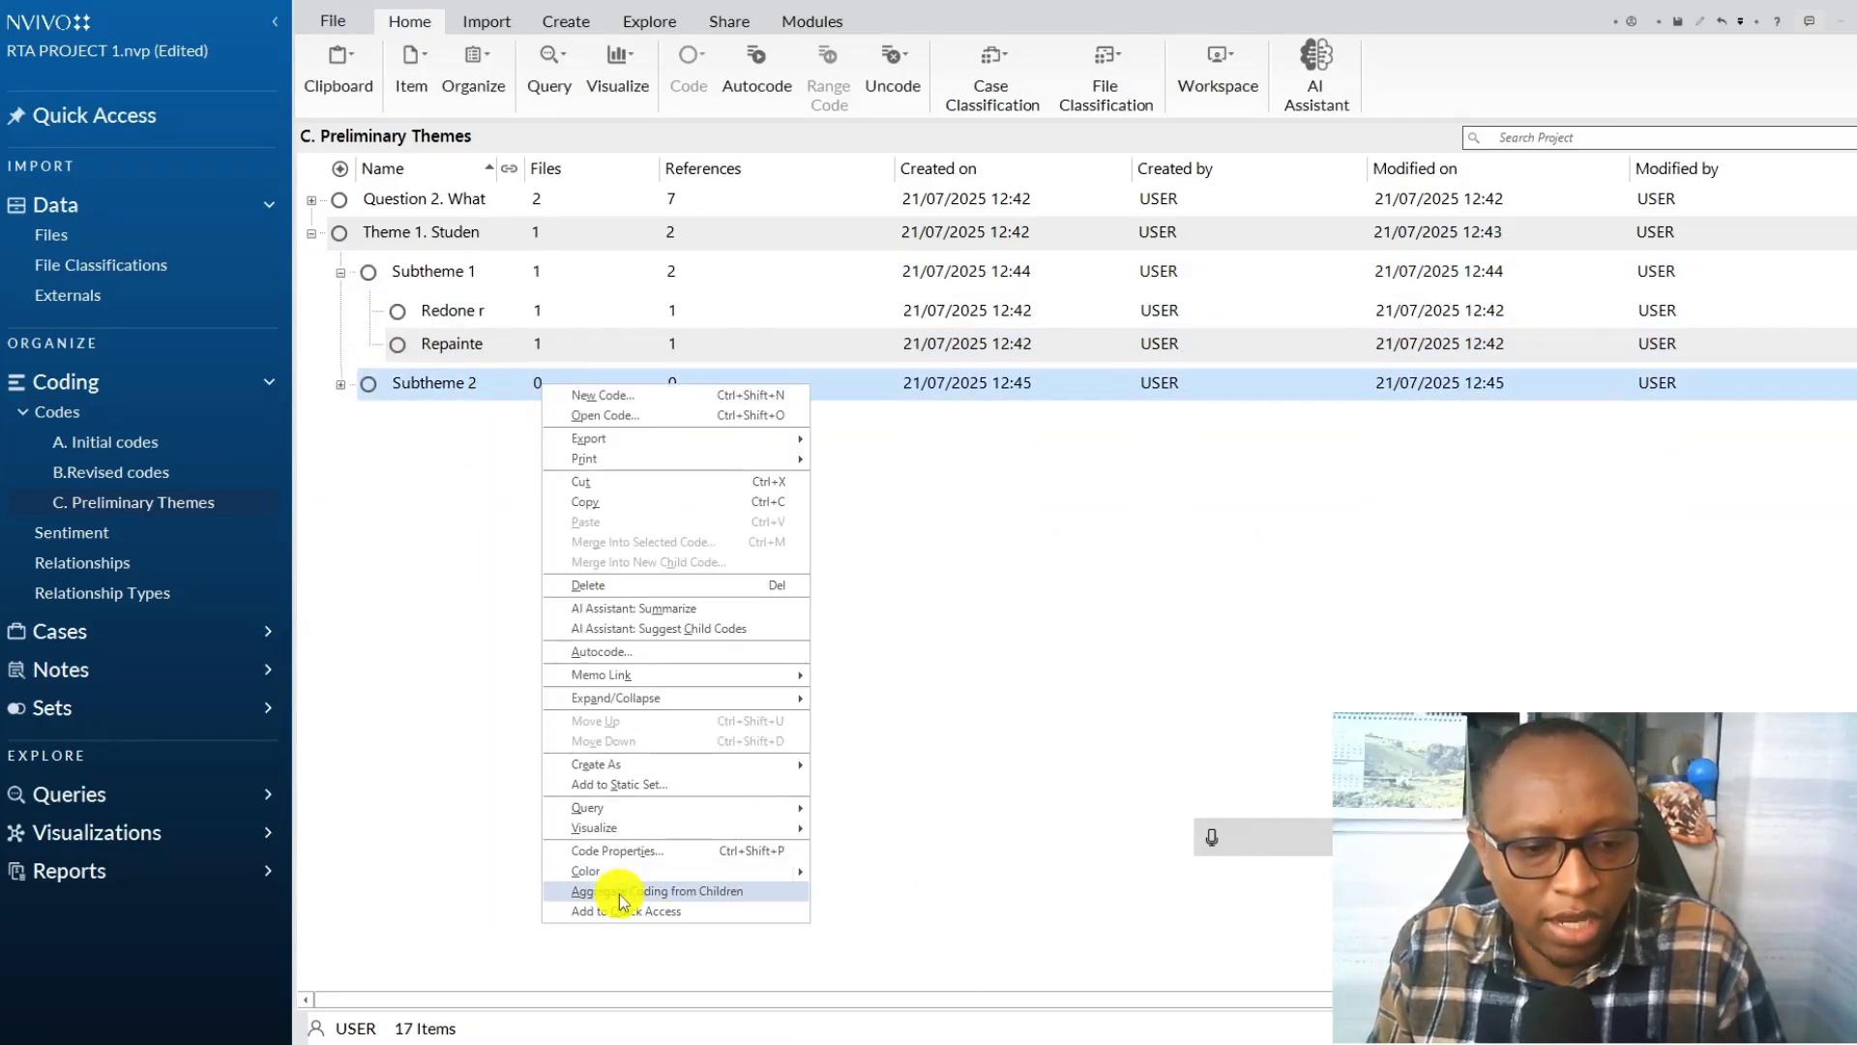
{"action": "left_click", "coordinate": [713, 891]}
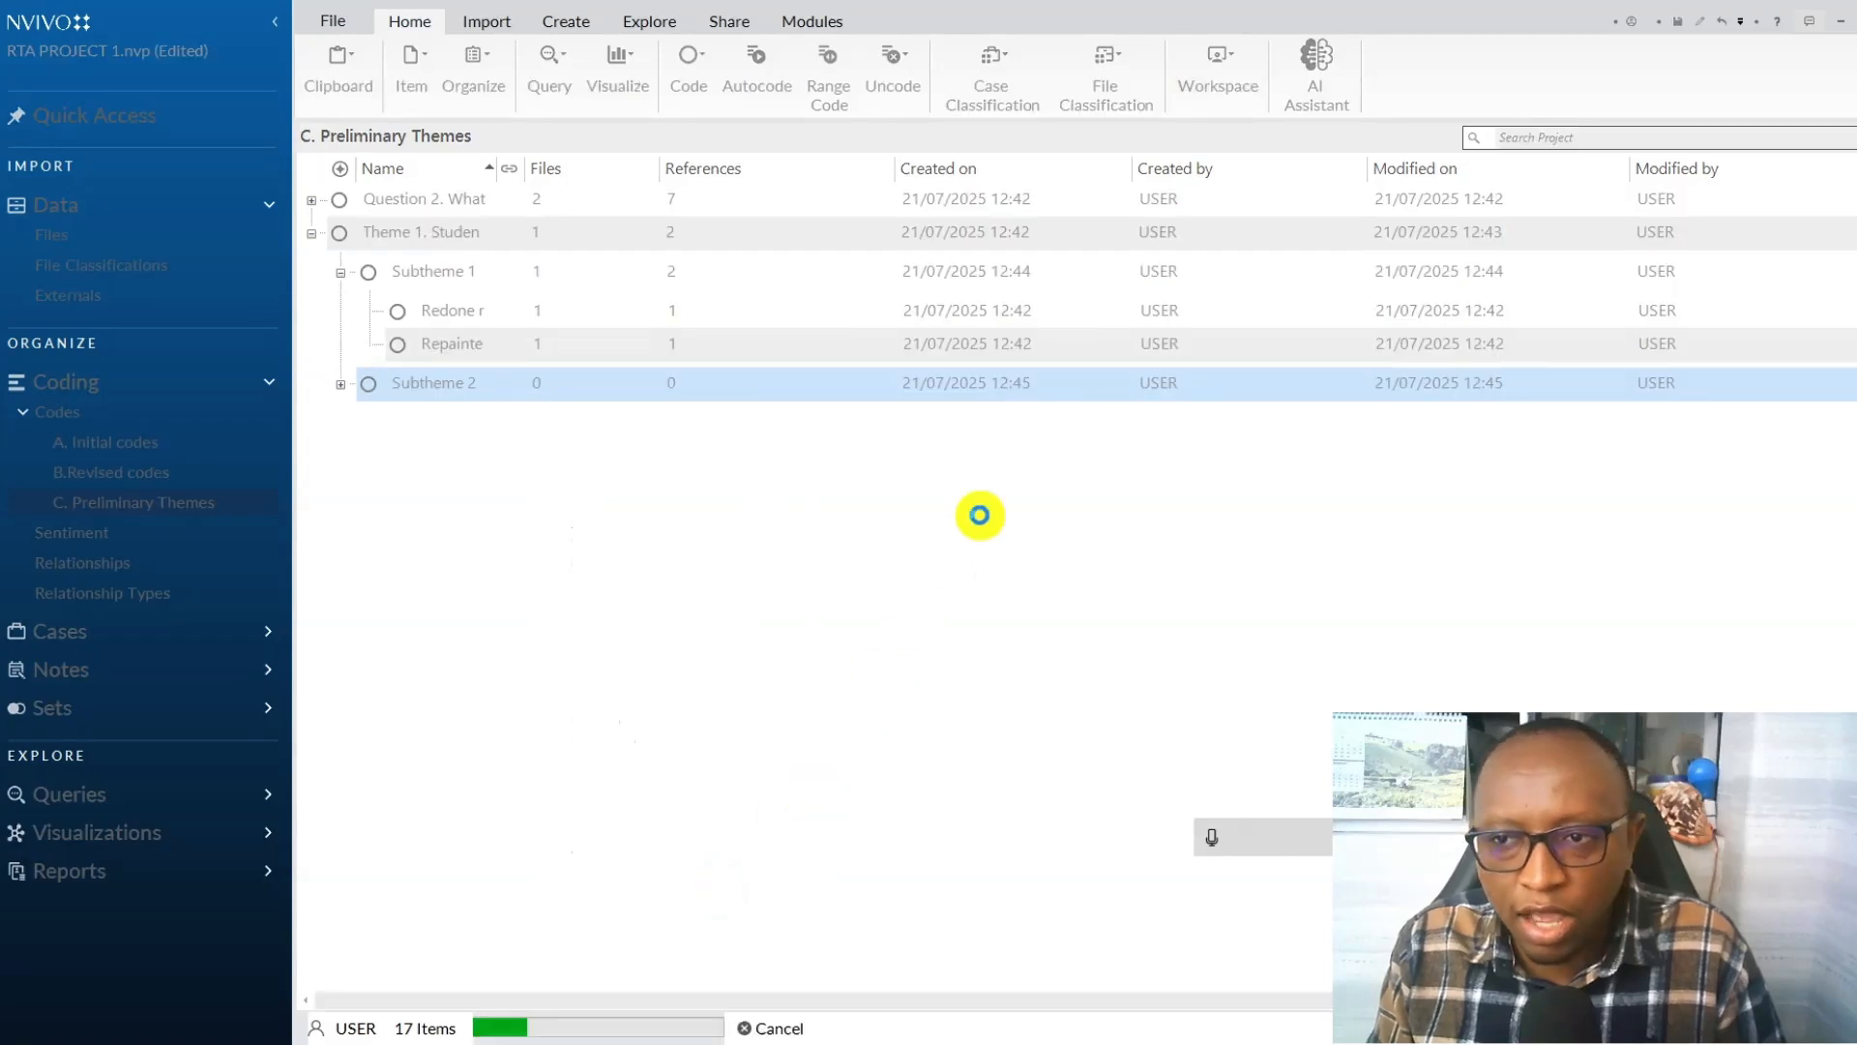
{"action": "left_click", "coordinate": [341, 271]}
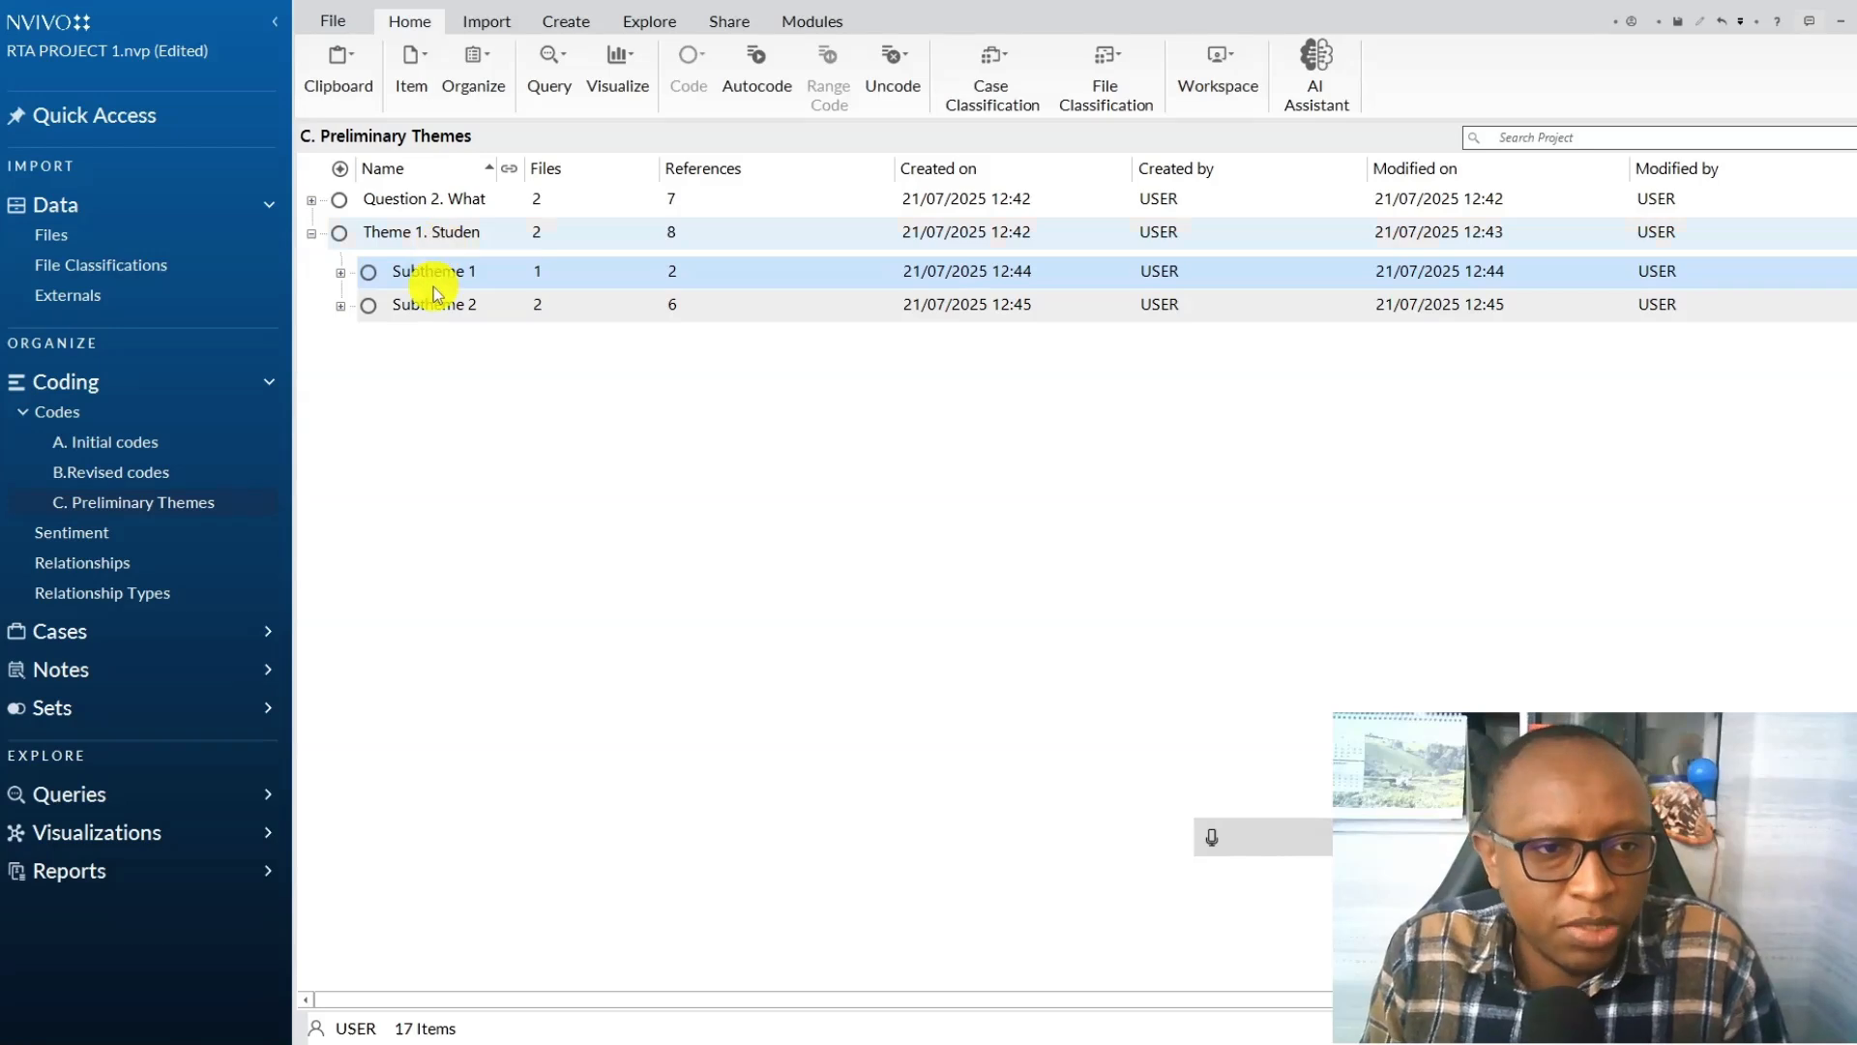
{"action": "left_click", "coordinate": [340, 273]}
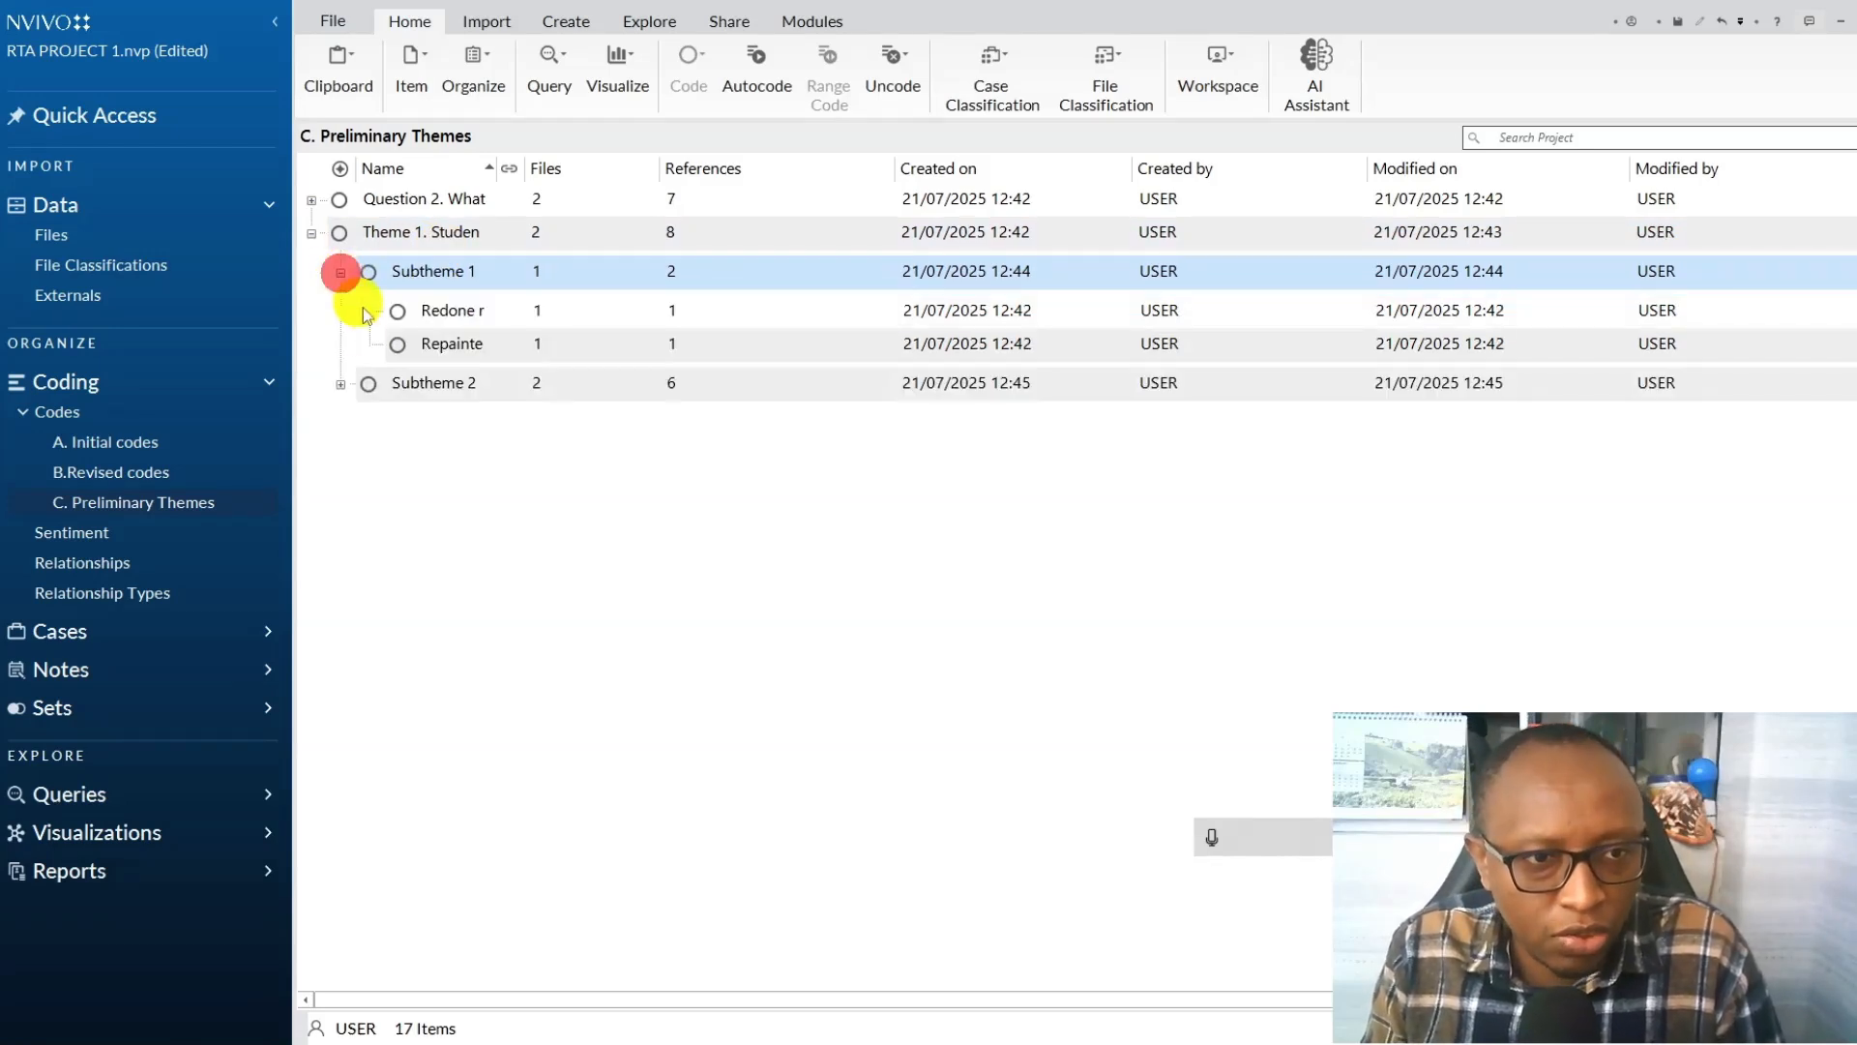
{"action": "left_click", "coordinate": [339, 385]}
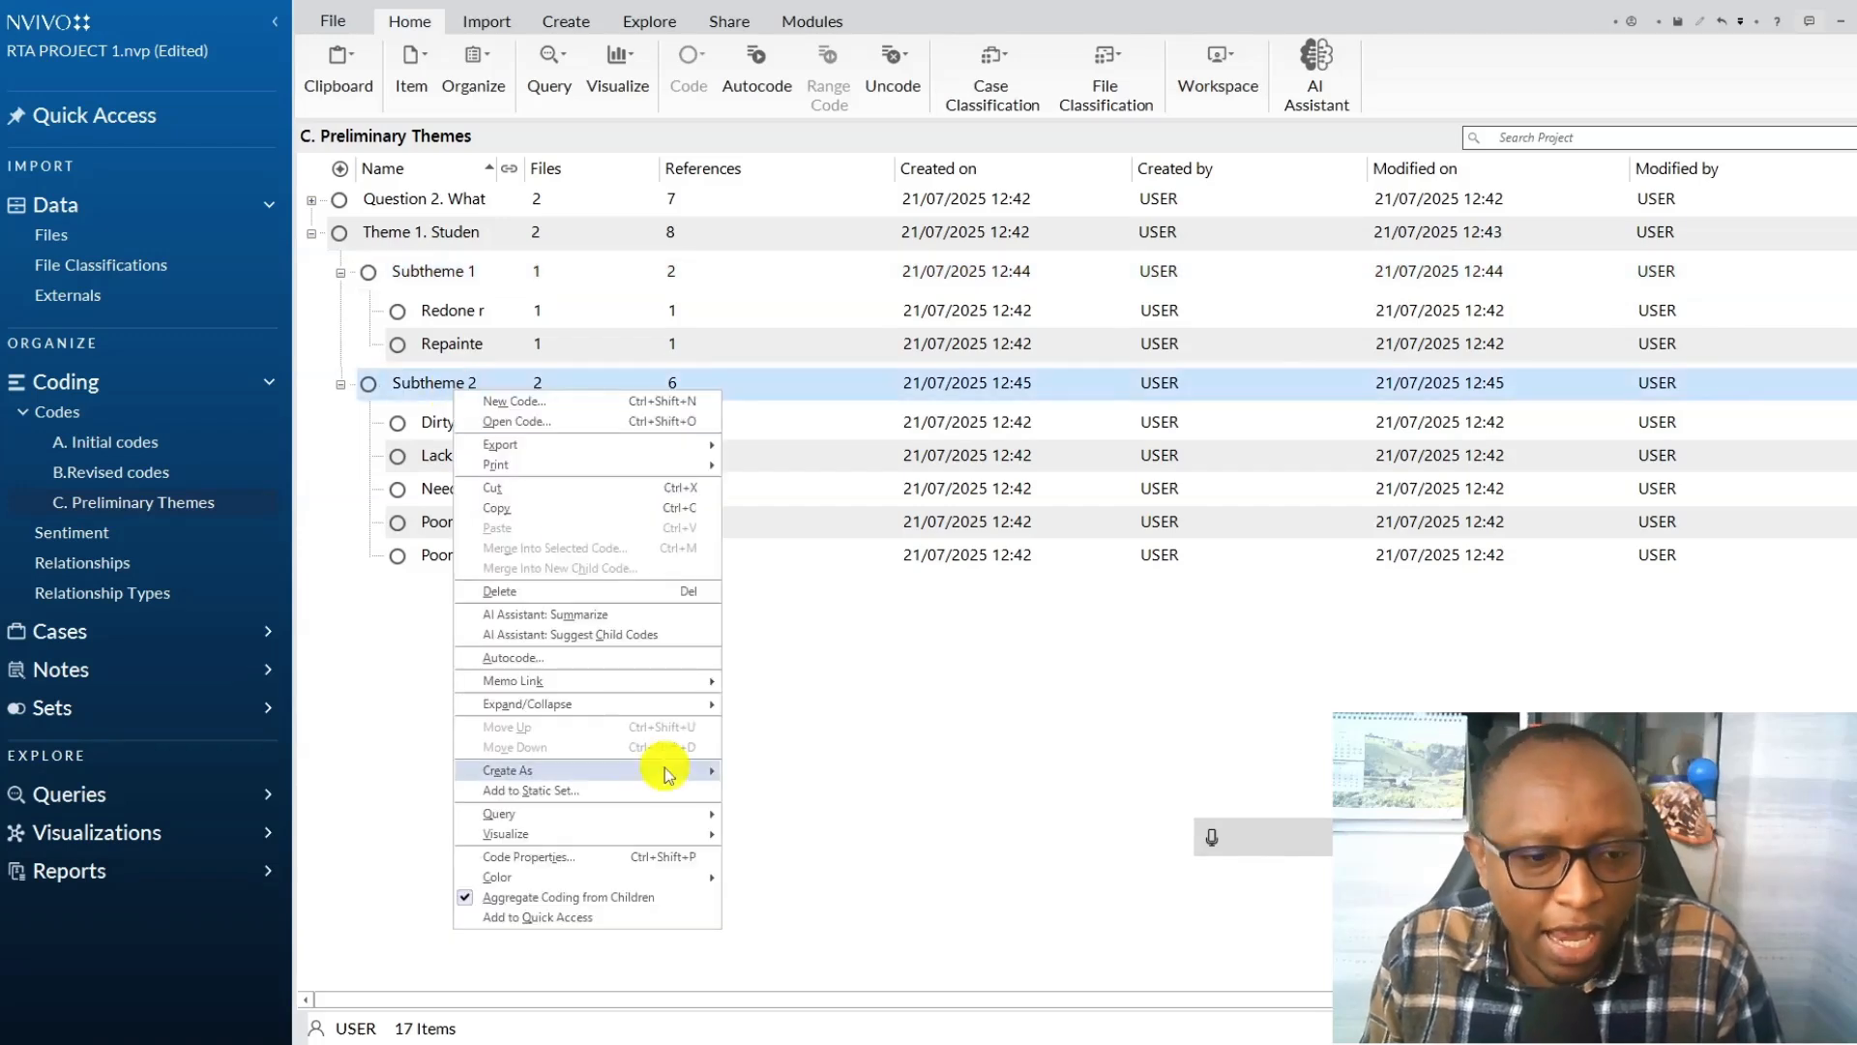
Describe Subtheme 2 as representing the negative experiences of students at the institution, and save its properties.
{"action": "left_click", "coordinate": [523, 856]}
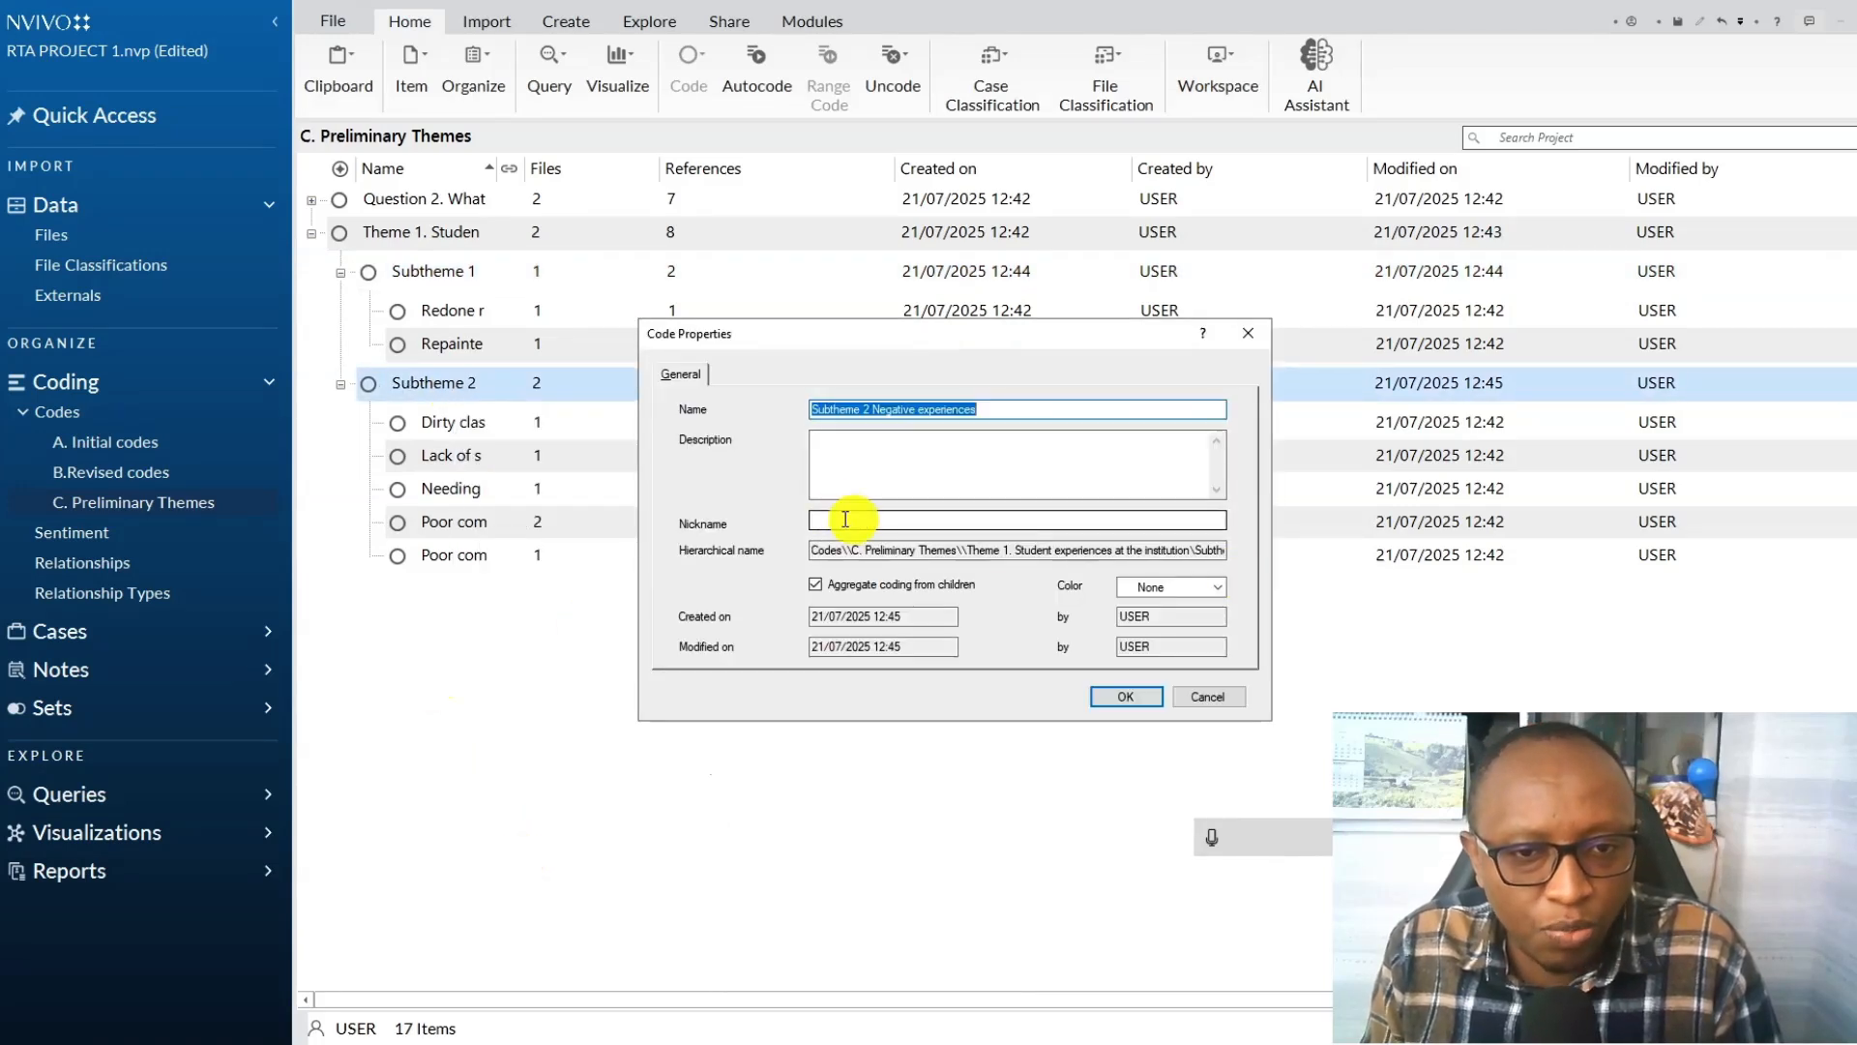
{"action": "left_click", "coordinate": [837, 458]}
{"action": "left_click", "coordinate": [1215, 837]}
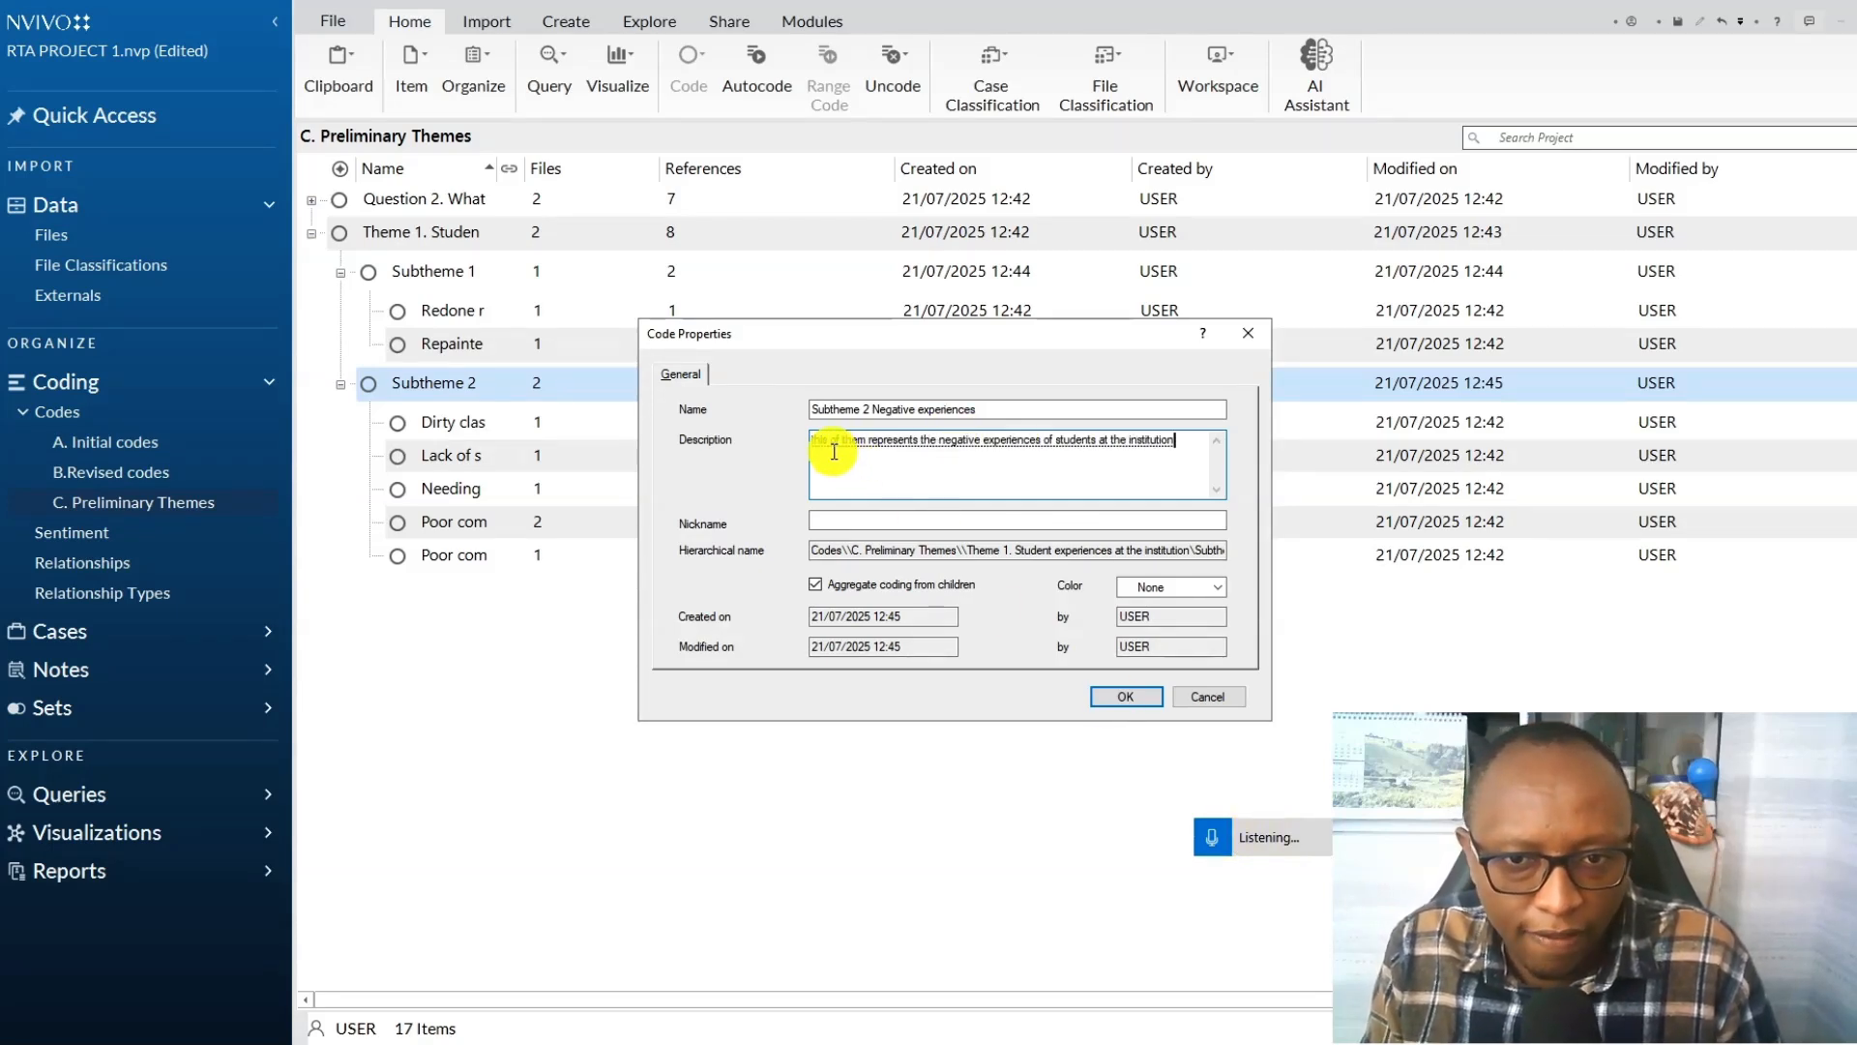
{"action": "left_click_drag", "start_coordinate": [845, 441], "coordinate": [872, 440]}
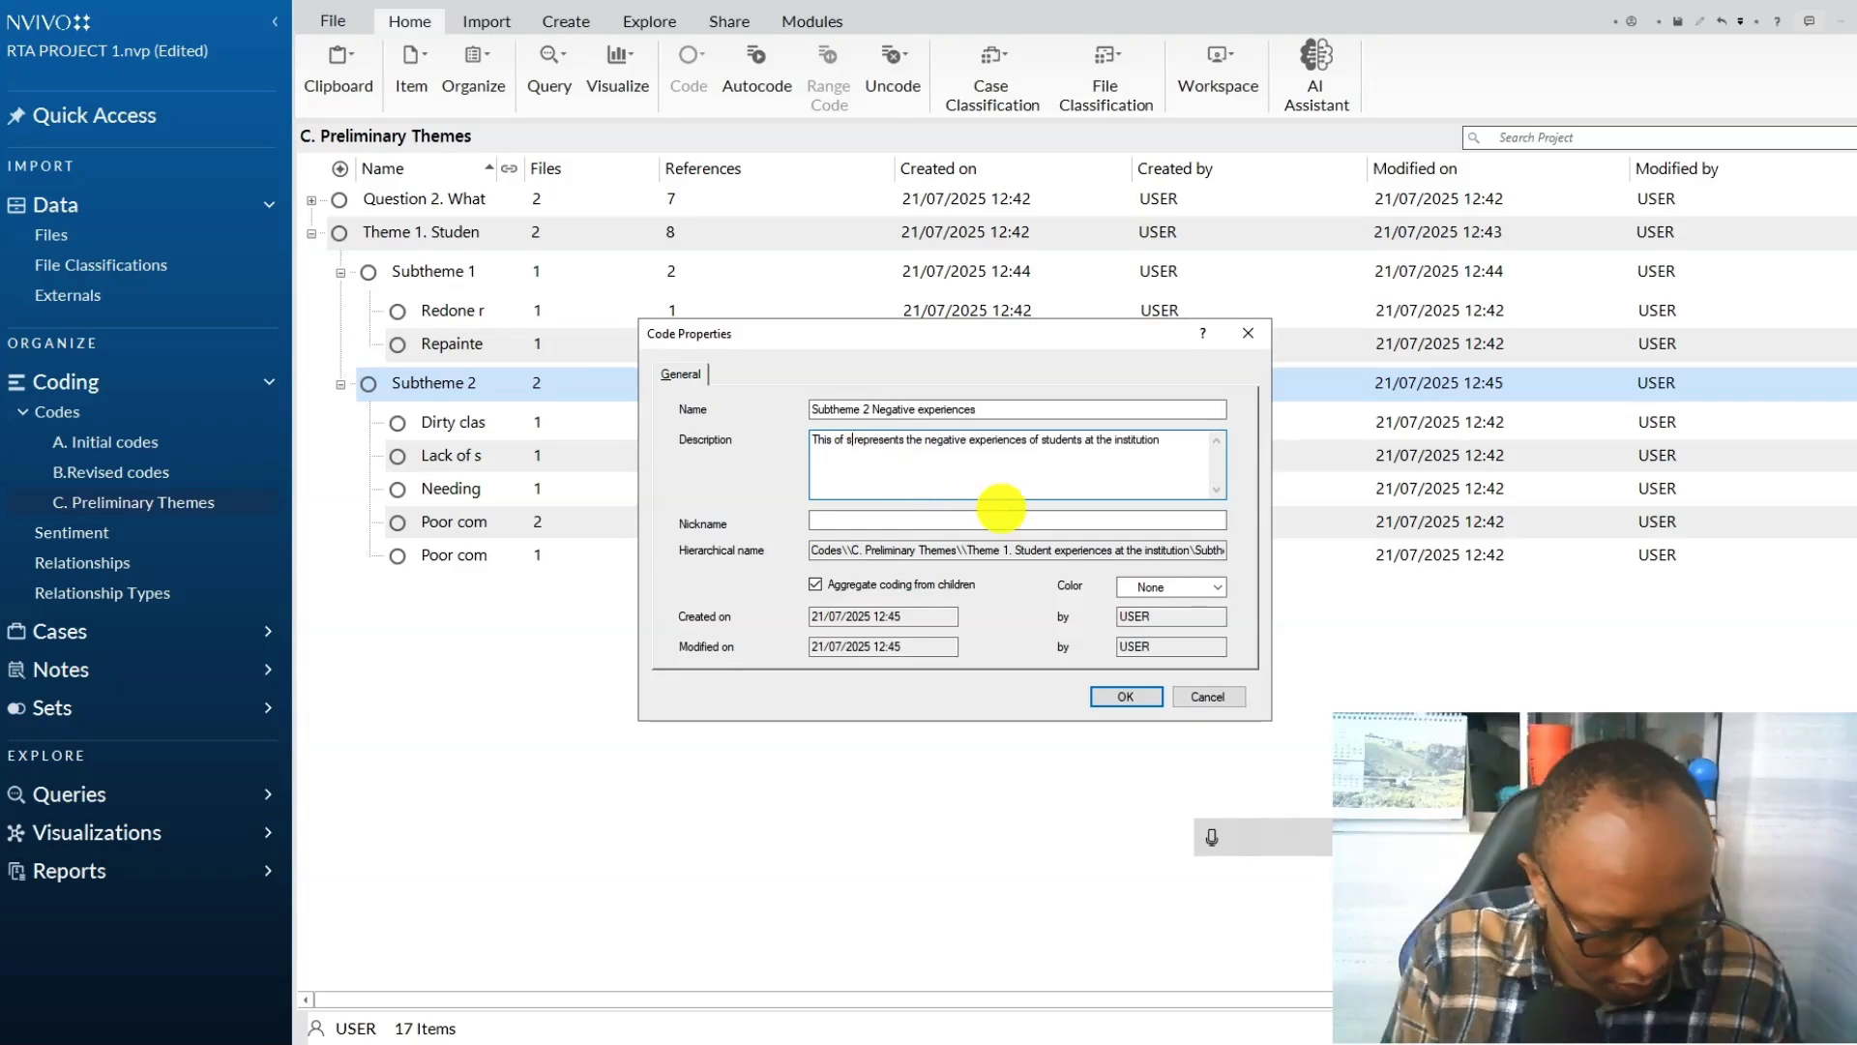
{"action": "left_click", "coordinate": [1147, 696]}
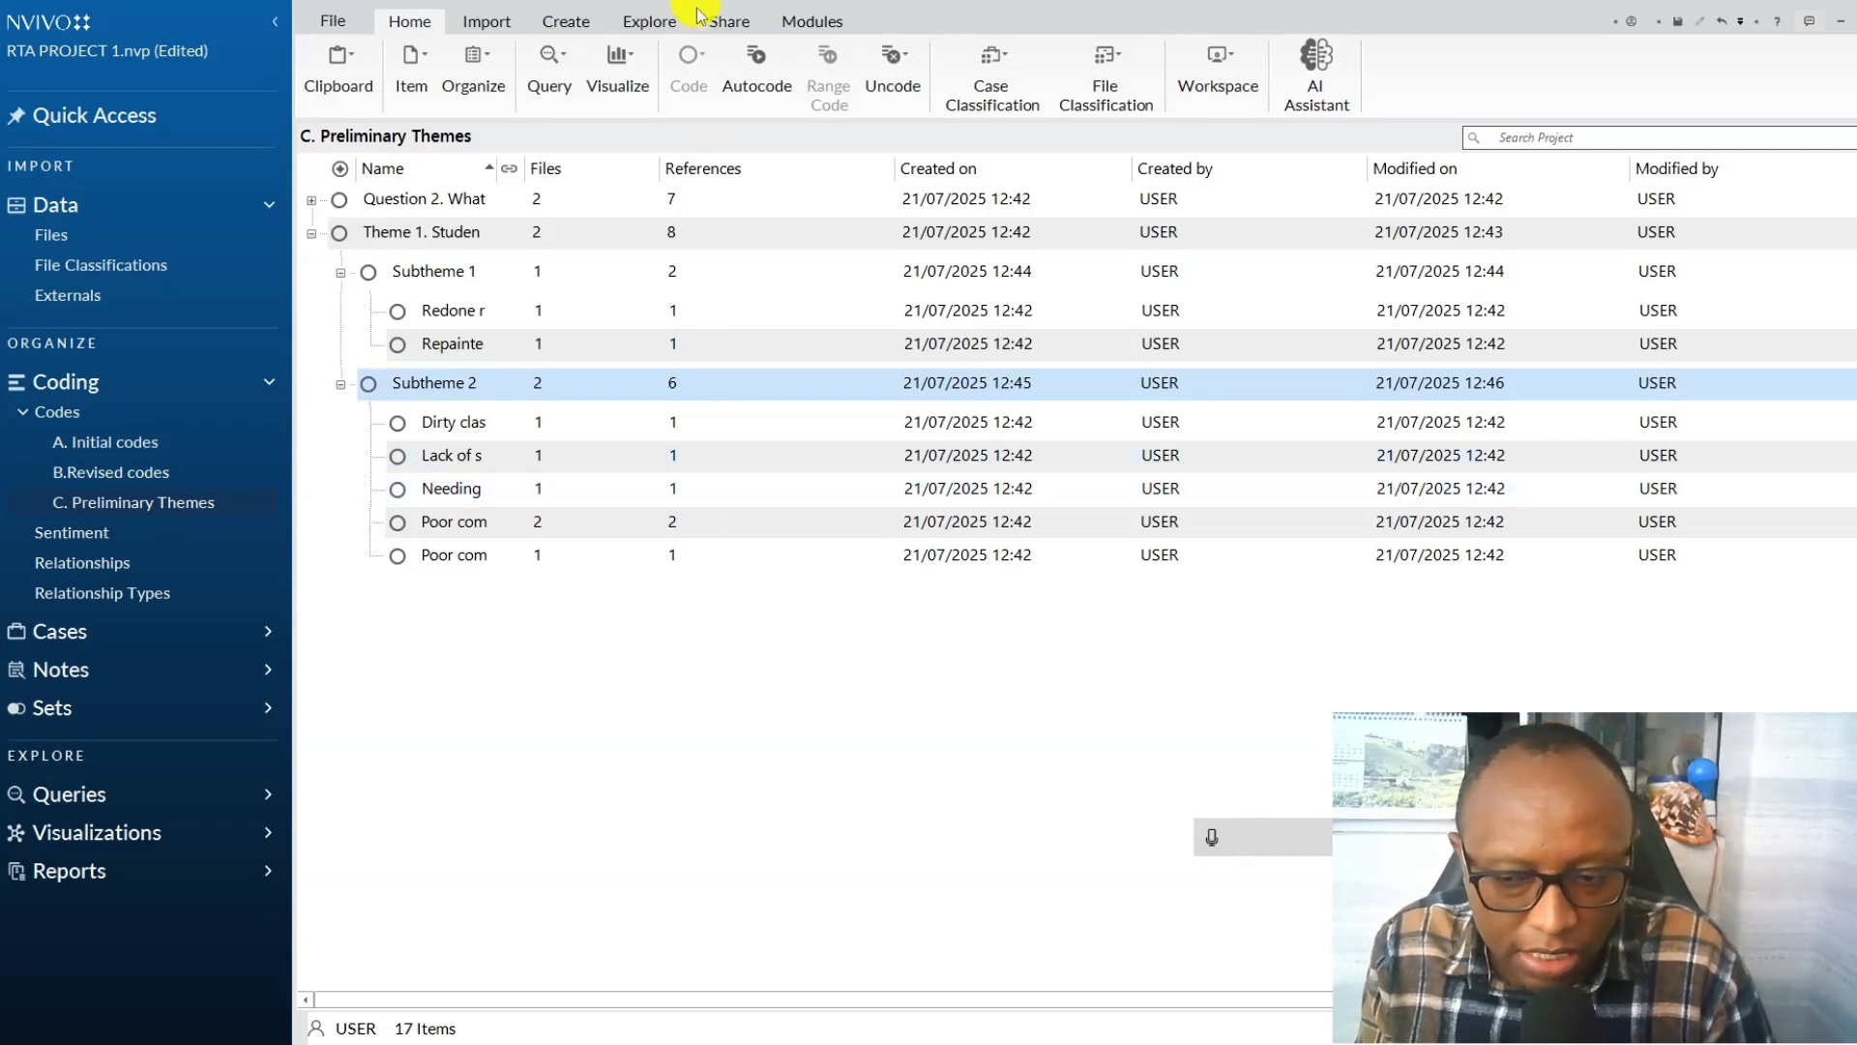
Describe Subtheme 1 with "This Subtheme represents the positive experiences of students in the institution" and save its properties.
{"action": "left_click", "coordinate": [448, 273]}
{"action": "right_click", "coordinate": [448, 273]}
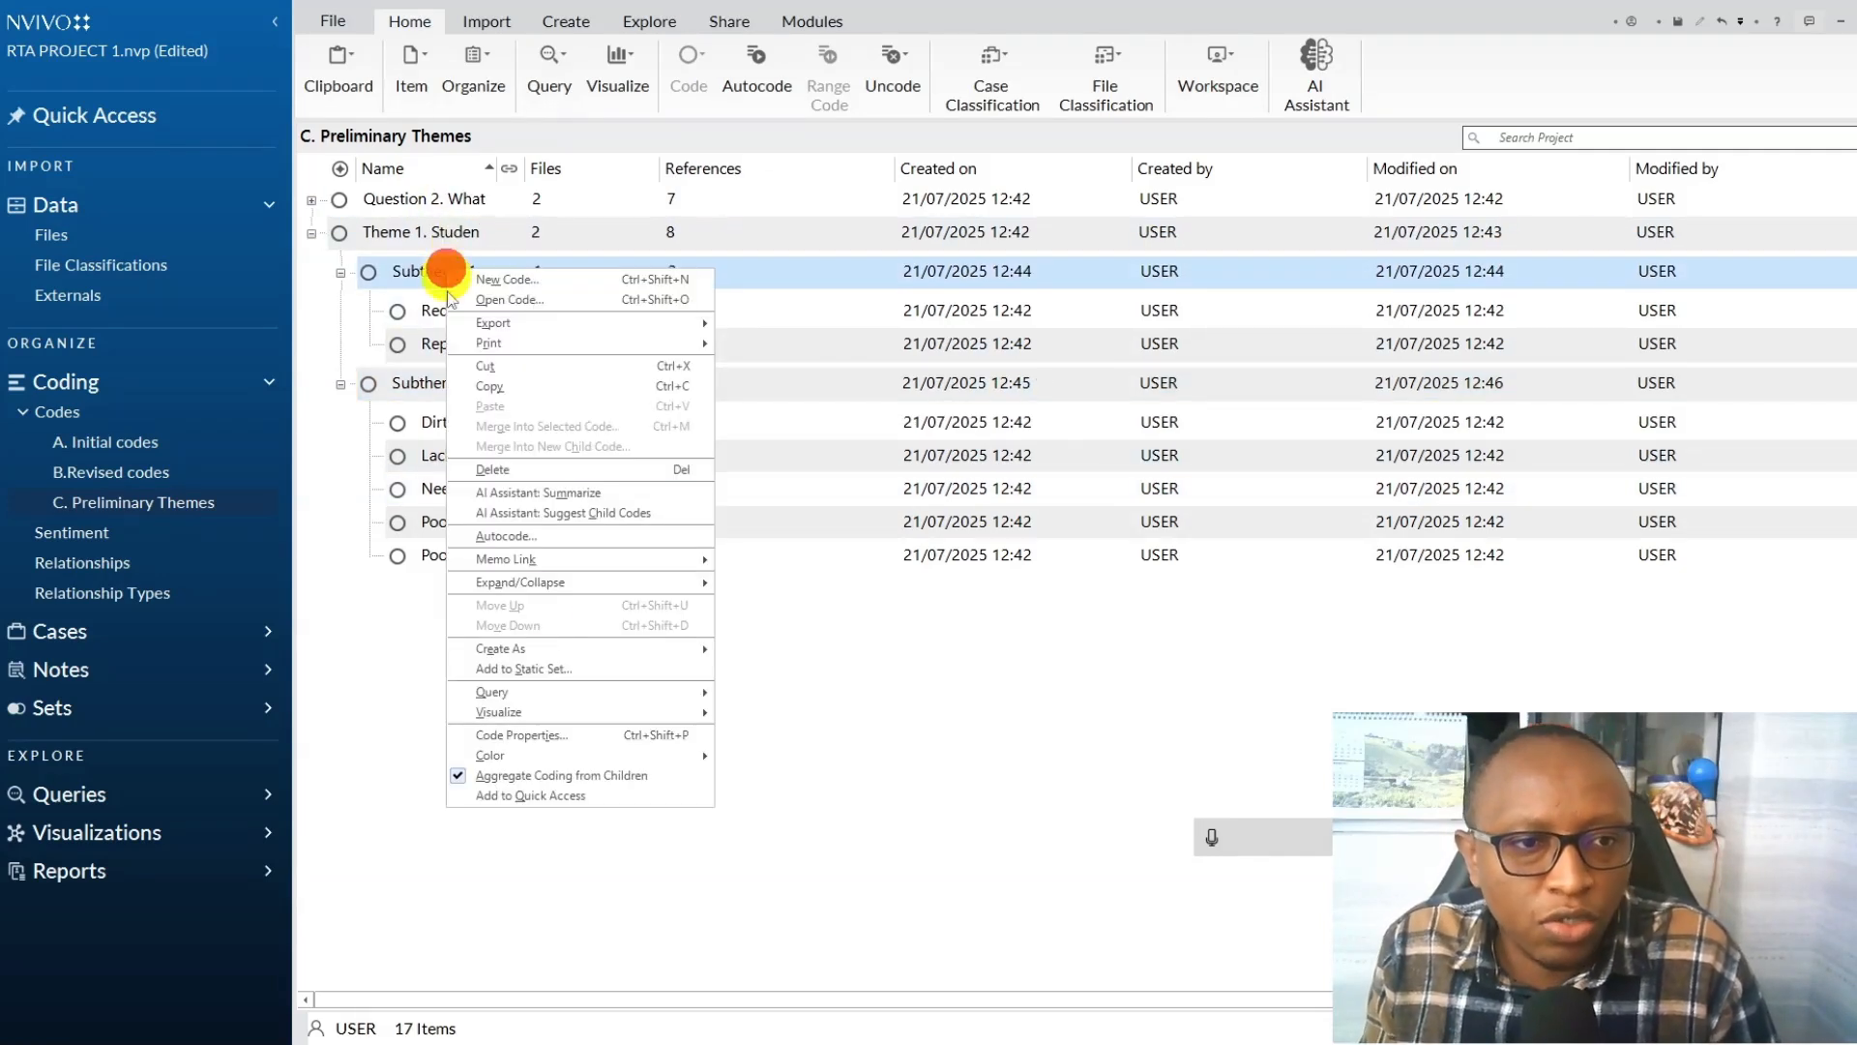
{"action": "left_click", "coordinate": [537, 739]}
{"action": "left_click", "coordinate": [891, 461]}
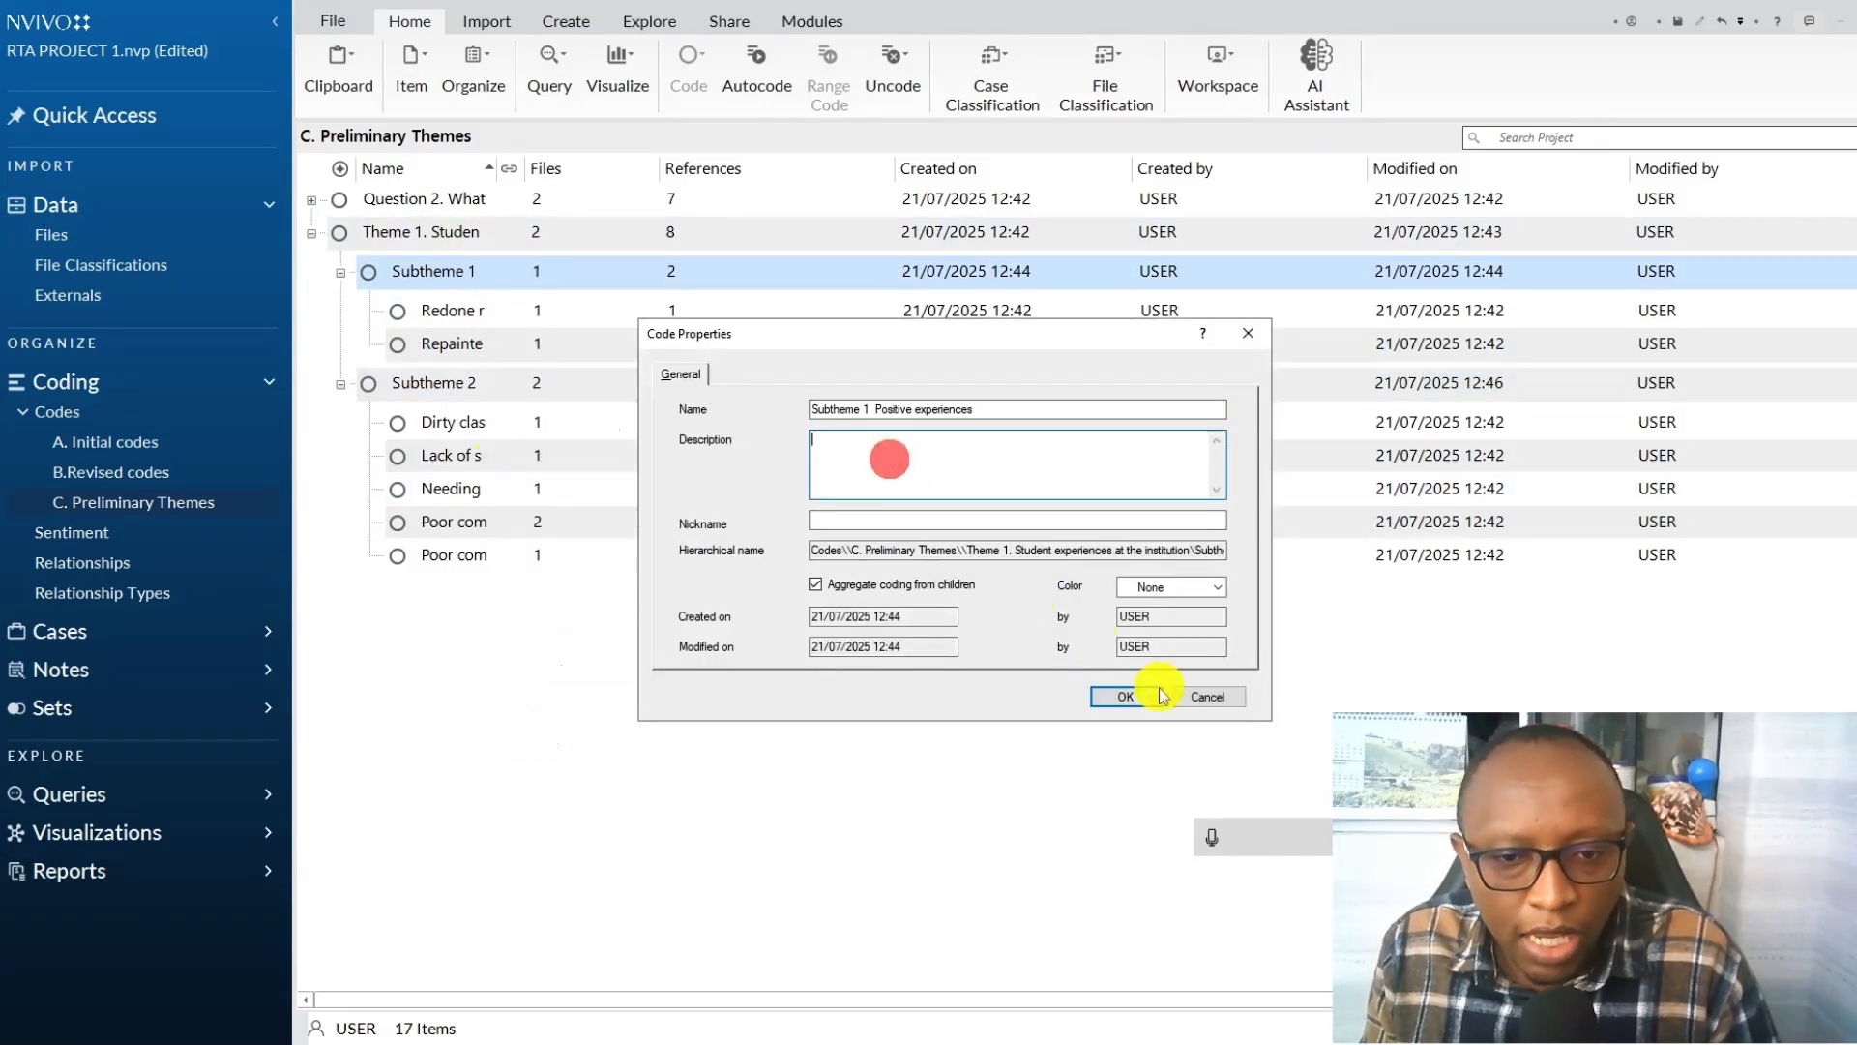
{"action": "left_click", "coordinate": [1213, 838]}
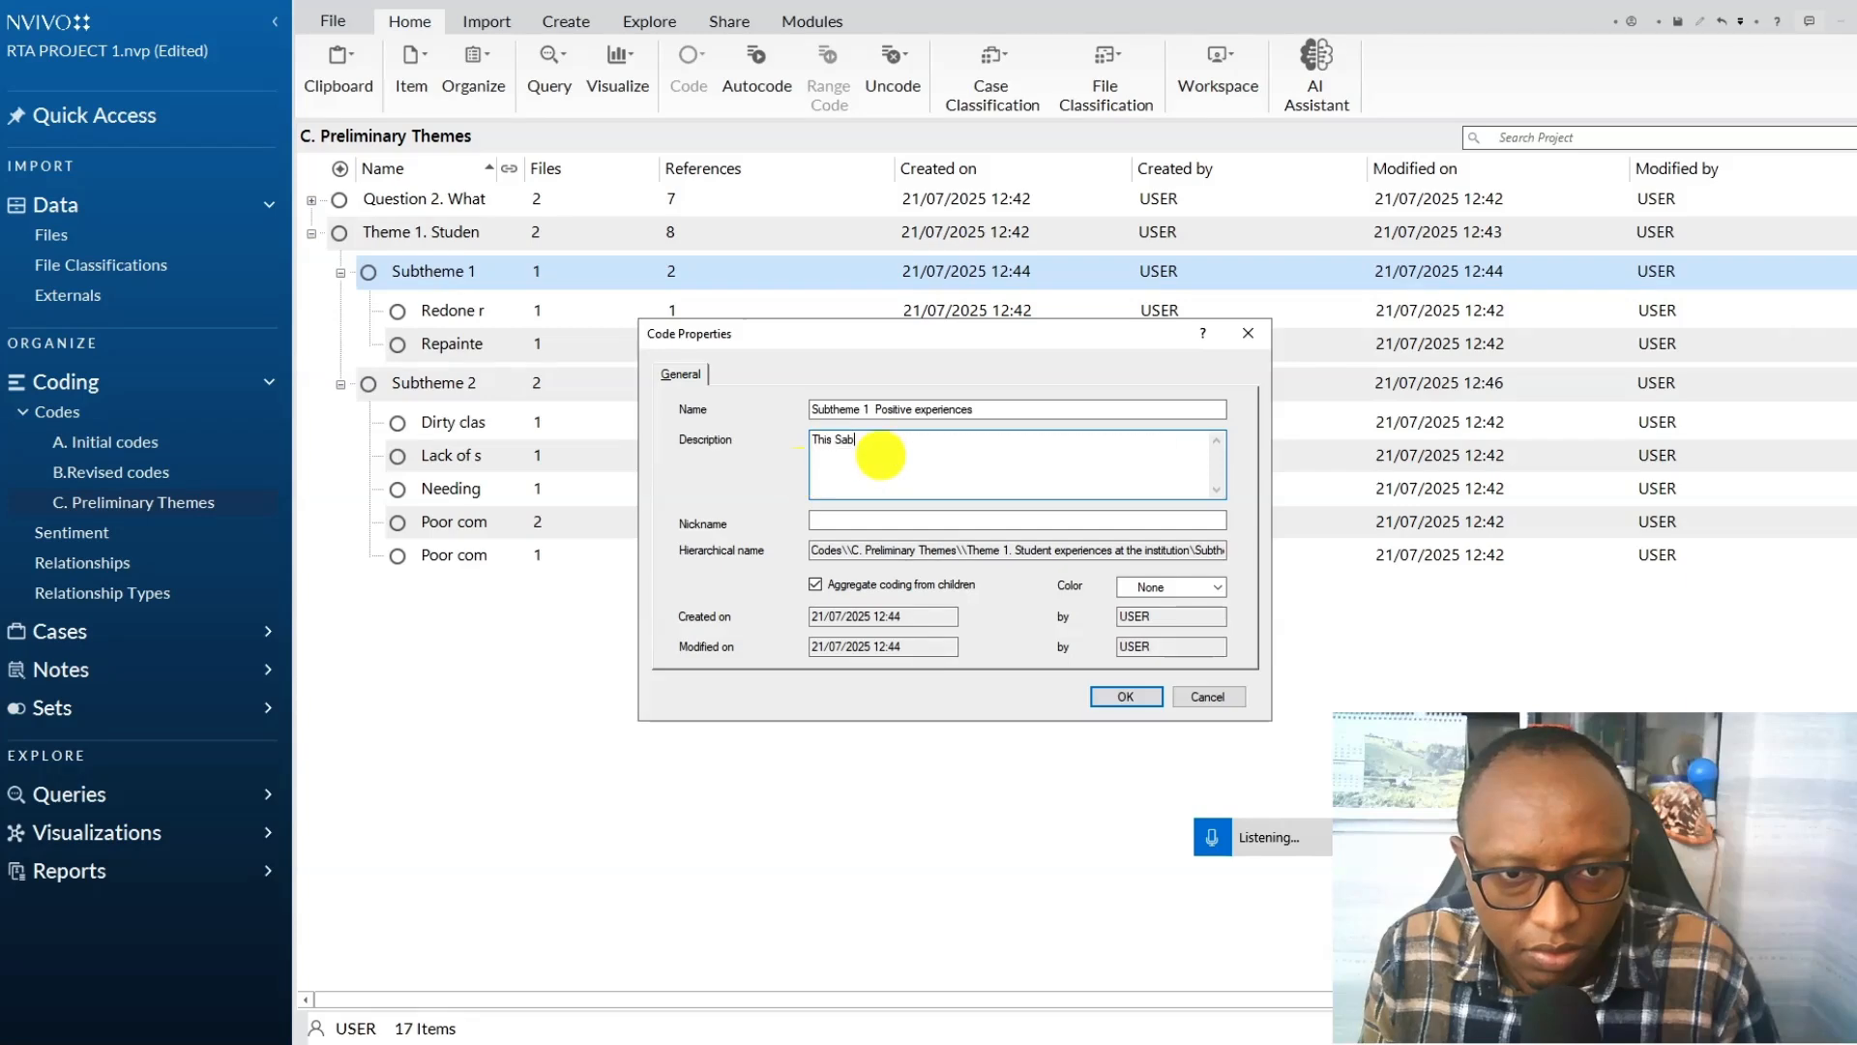
{"action": "left_click", "coordinate": [845, 440]}
{"action": "left_click", "coordinate": [876, 440]}
{"action": "key", "text": "BackSpace"}
{"action": "key", "text": "BackSpace"}
{"action": "key", "text": "BackSpace"}
{"action": "key", "text": "BackSpace"}
{"action": "key", "text": "BackSpace"}
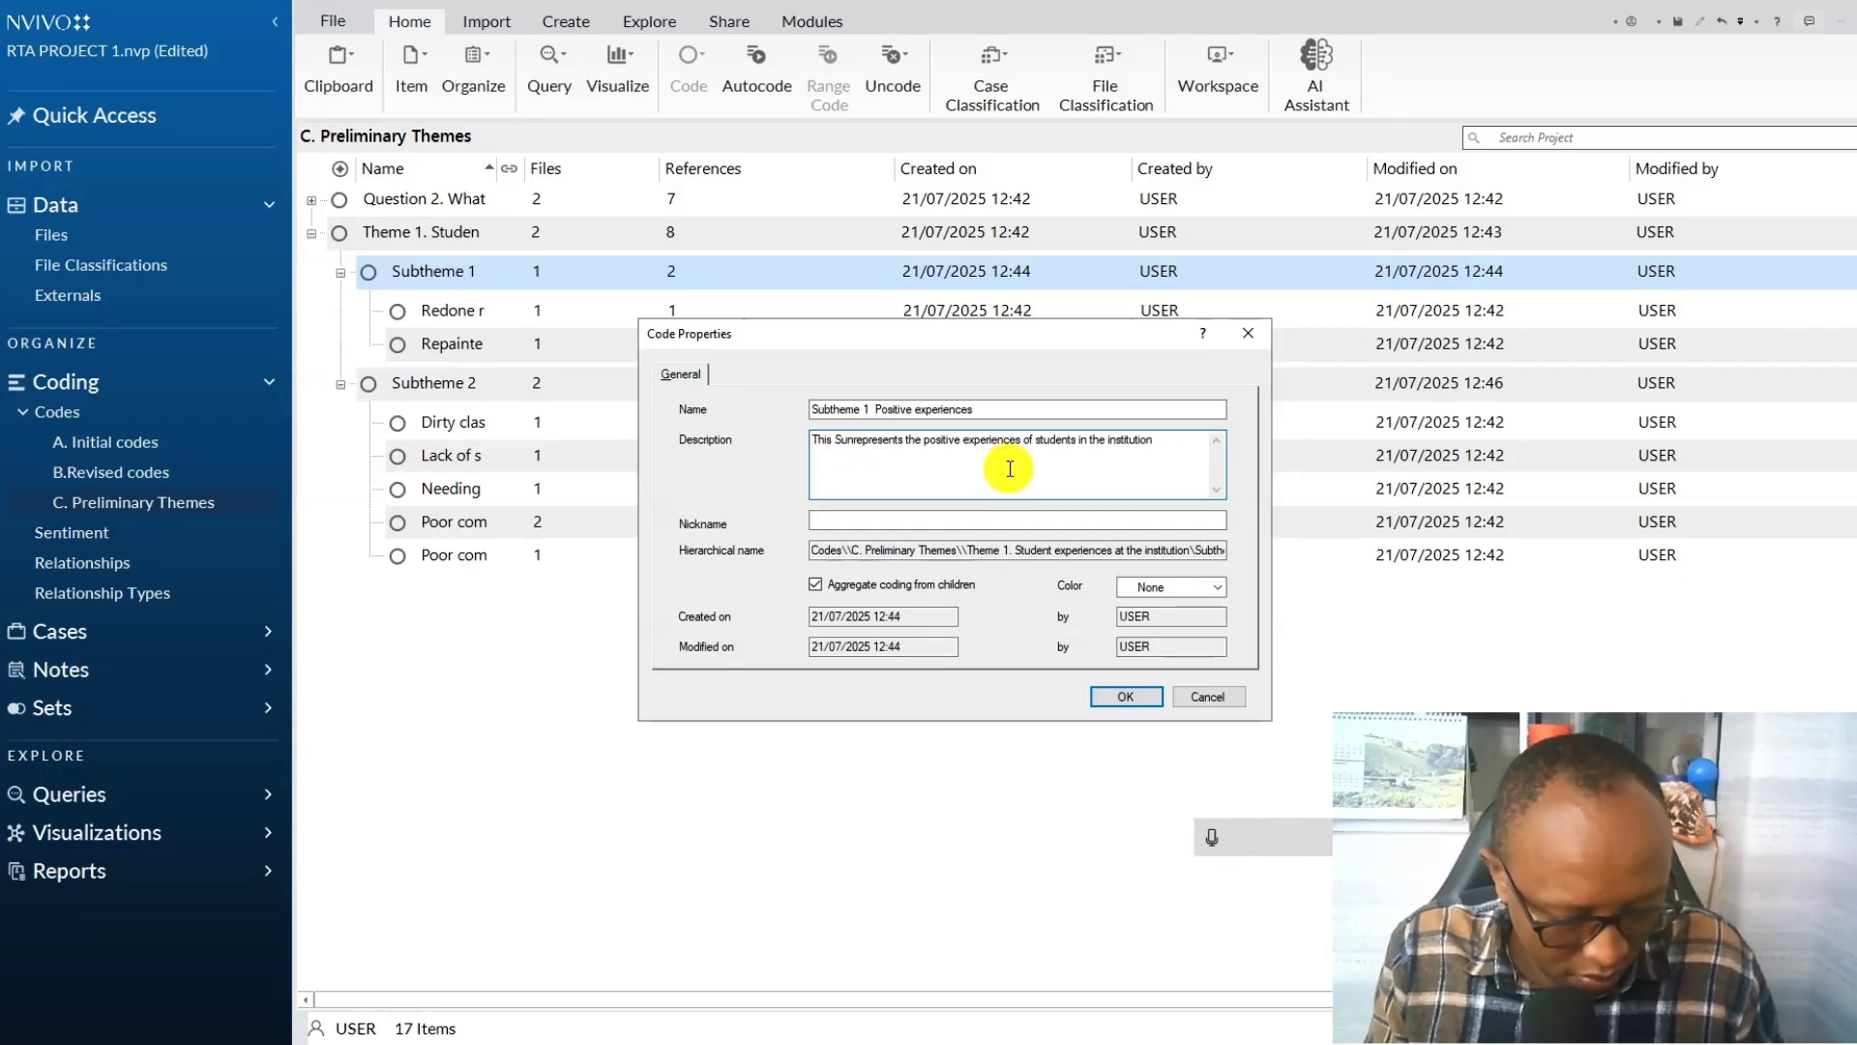
{"action": "type", "text": "btheme"}
{"action": "left_click", "coordinate": [1128, 697]}
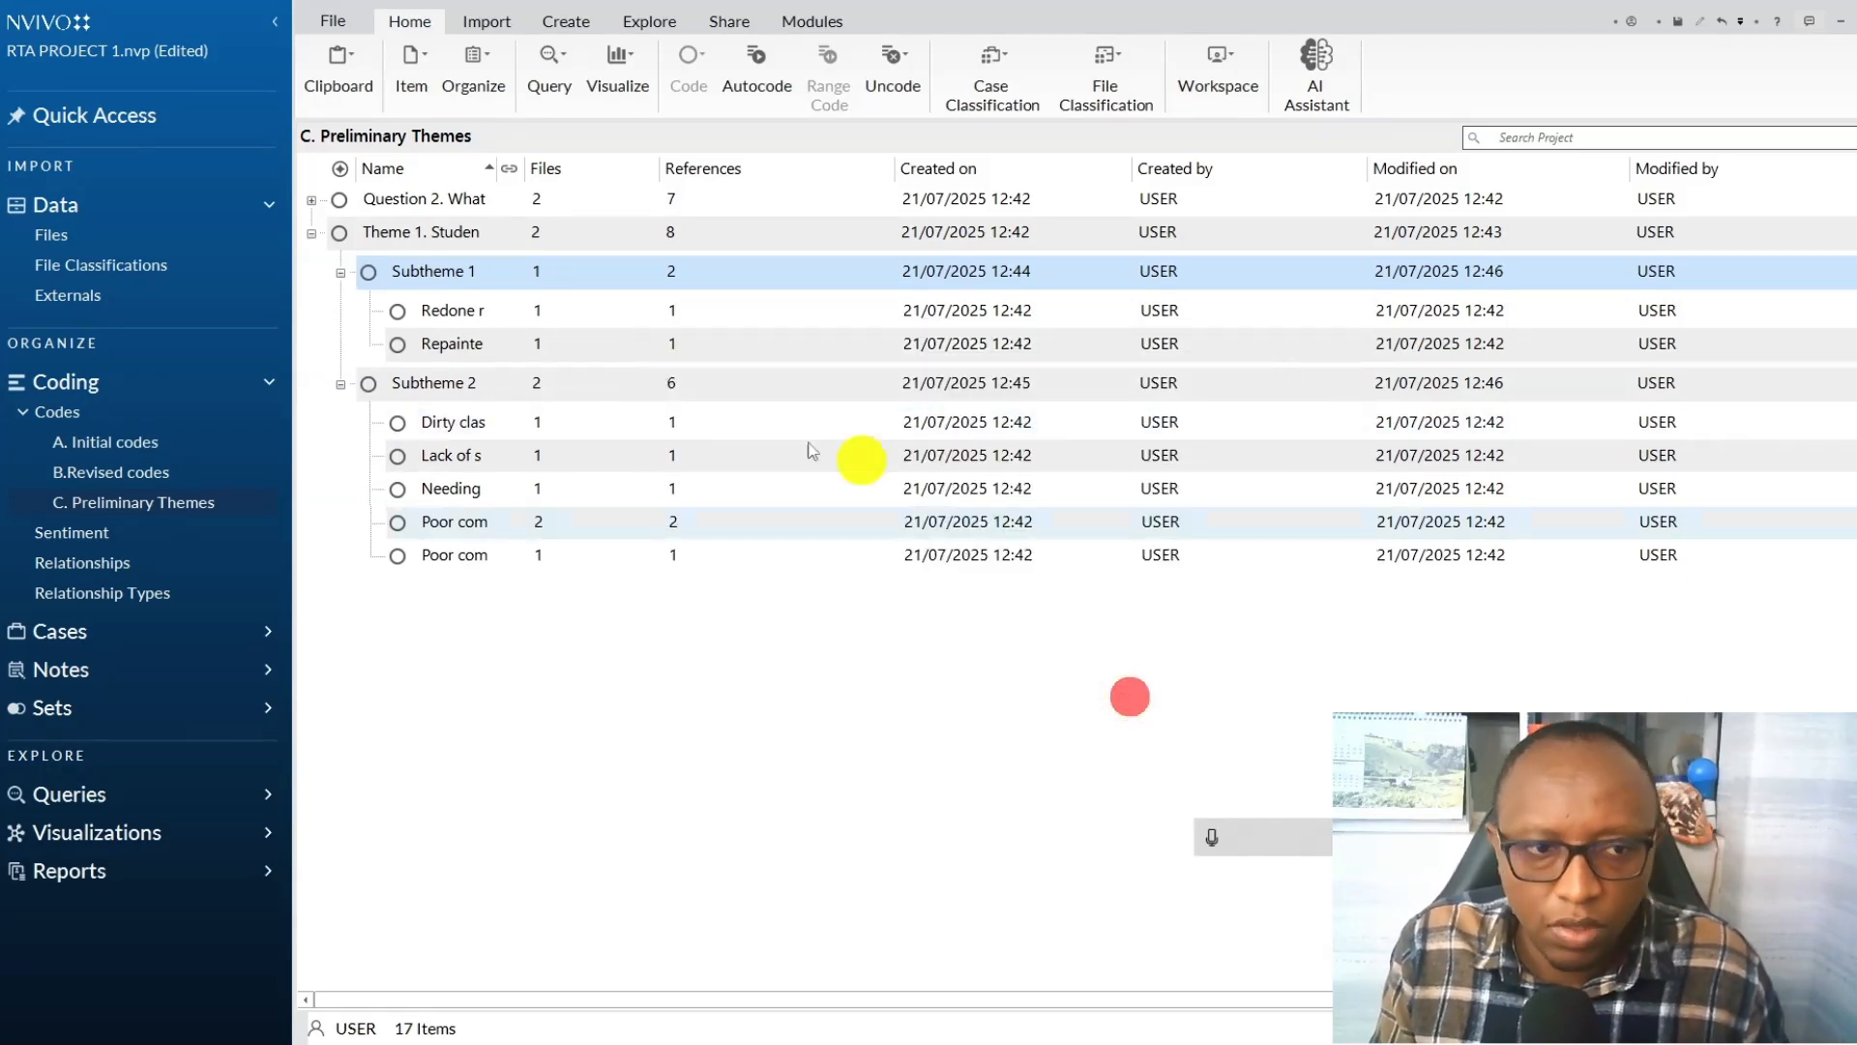
{"action": "left_click", "coordinate": [310, 233]}
{"action": "left_click", "coordinate": [310, 233]}
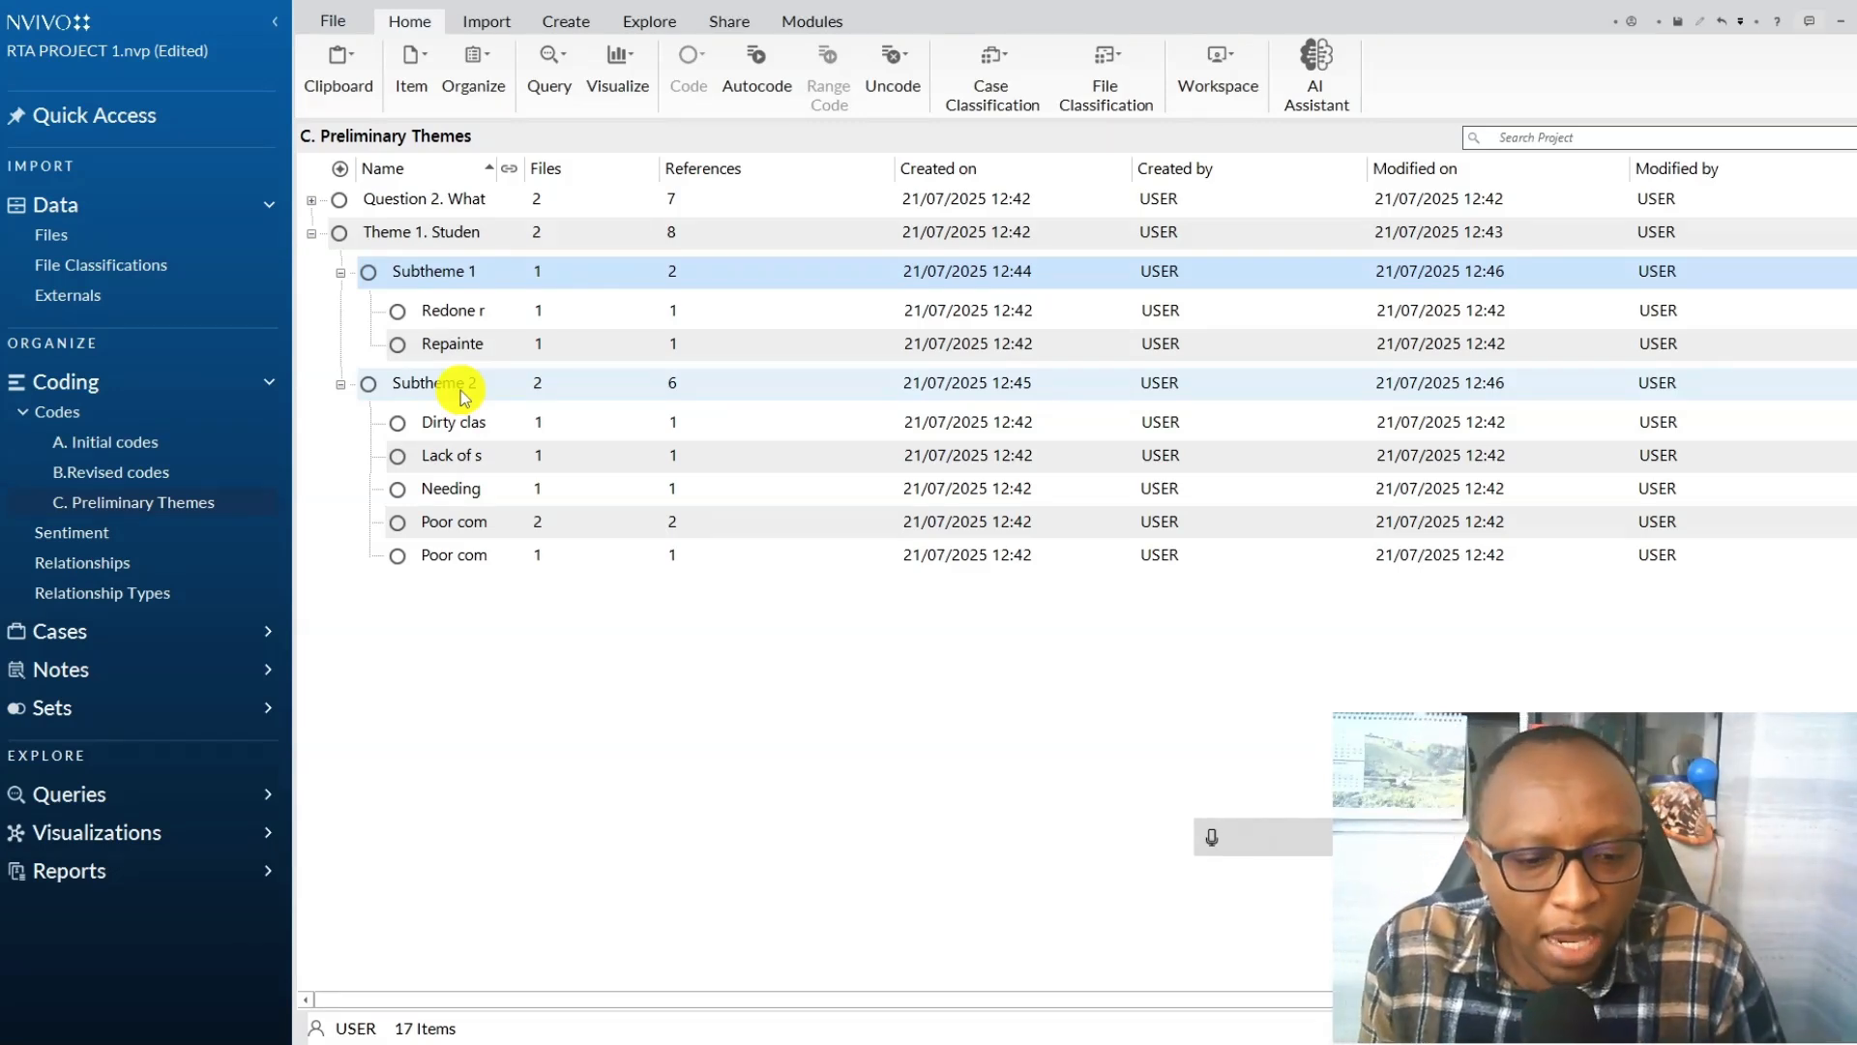
Consult the six-step framework diagram, return to the preliminary themes, collapse Theme 1 and expand the Question 2 code.
{"action": "left_click", "coordinate": [740, 1030]}
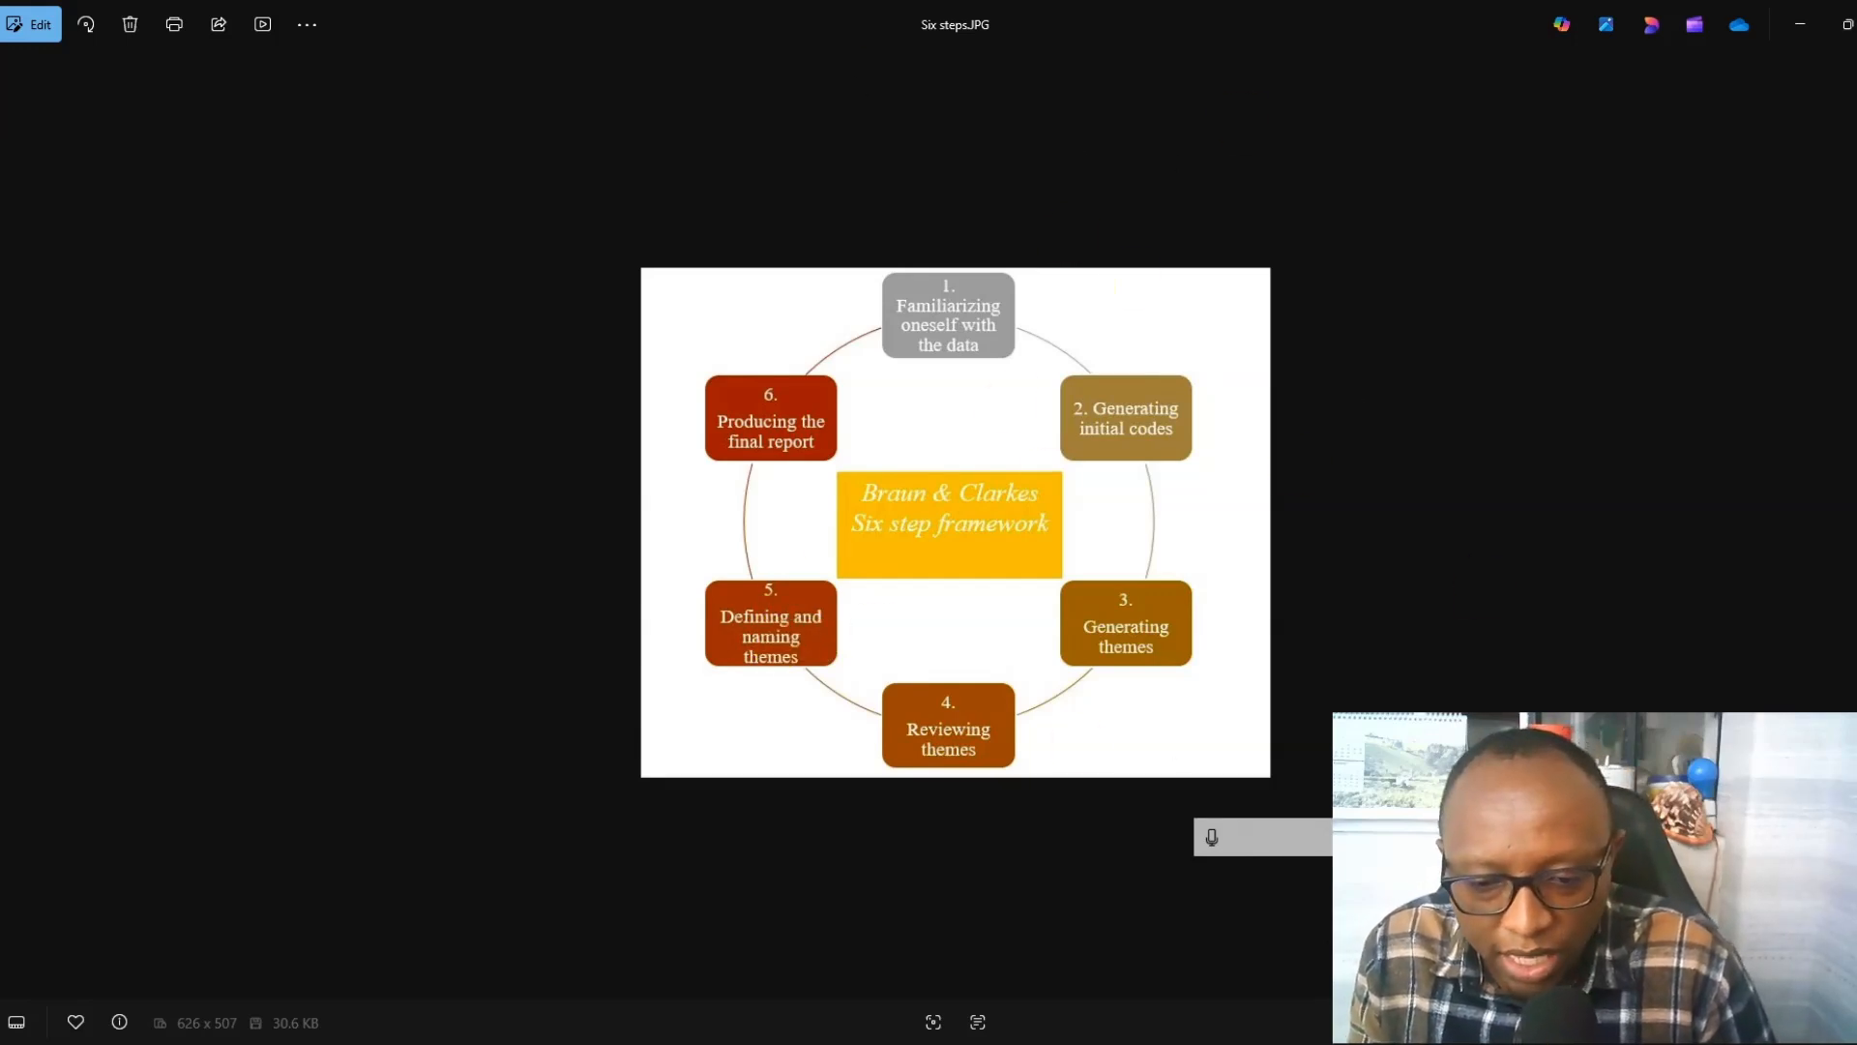
{"action": "key", "text": "alt+Tab"}
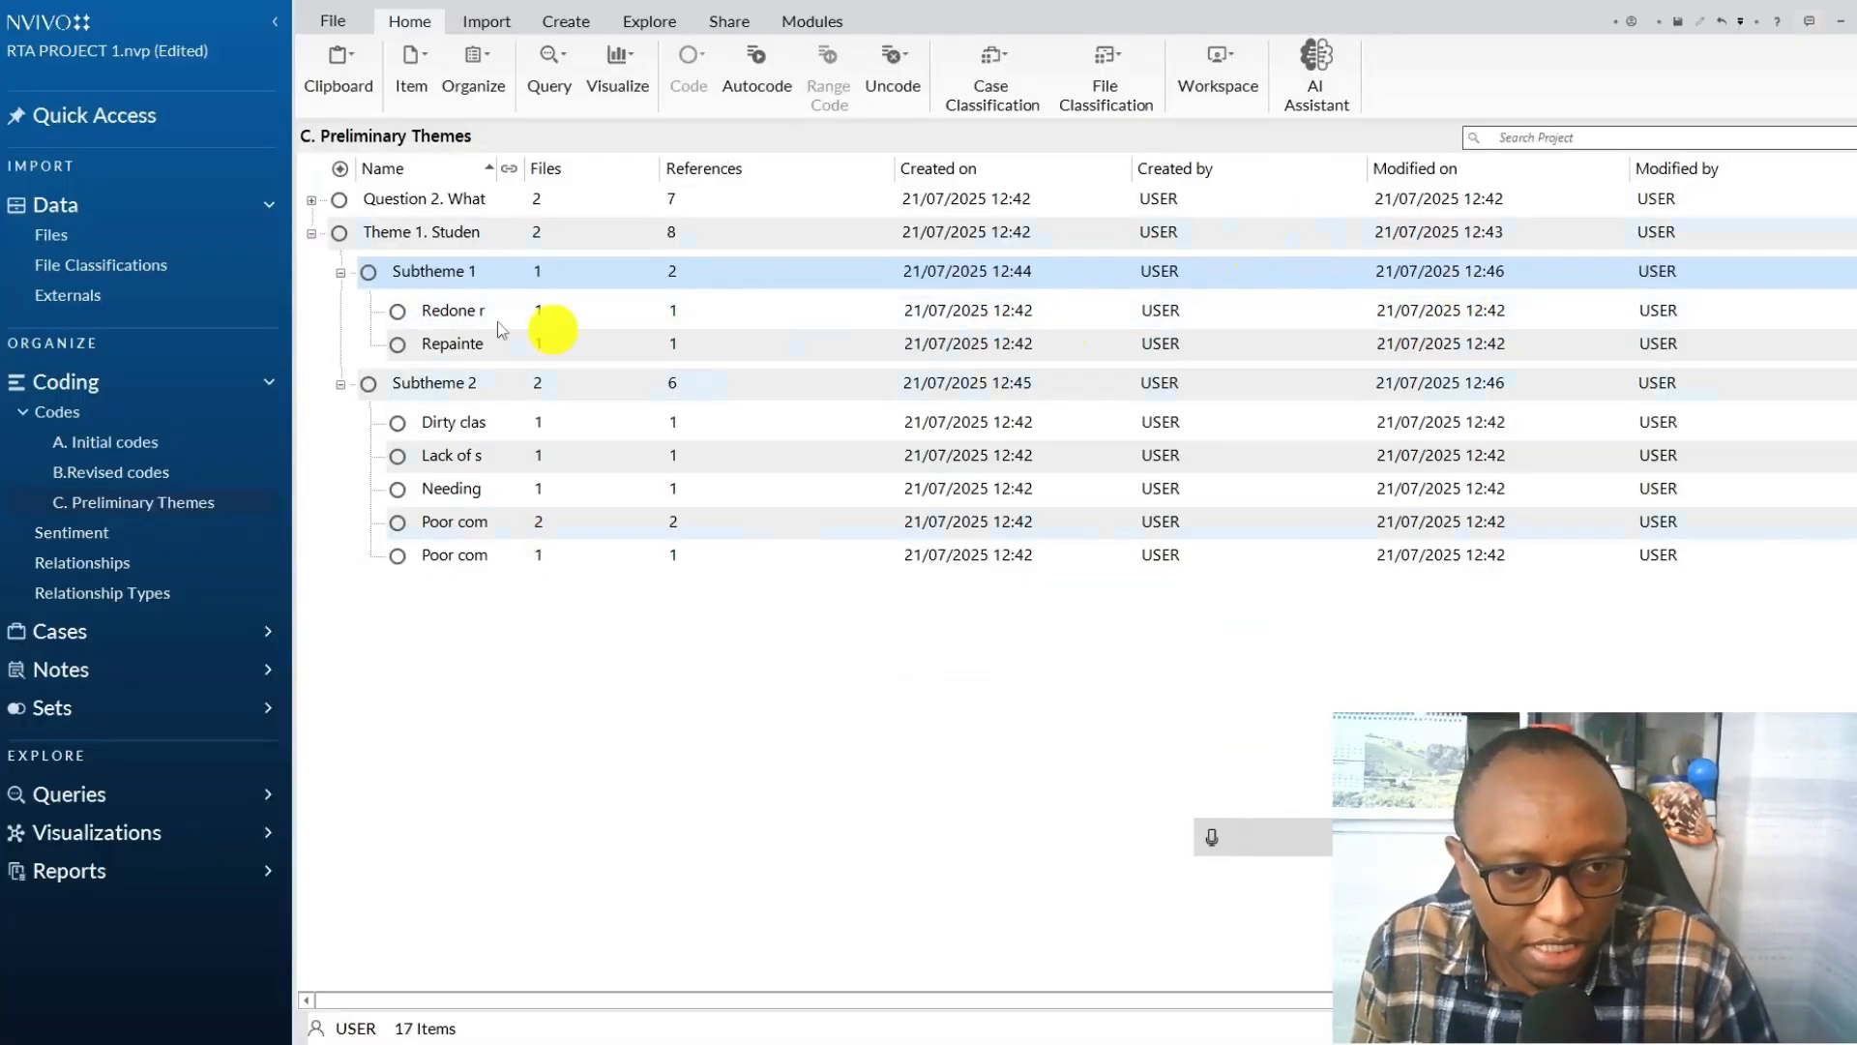
{"action": "left_click", "coordinate": [311, 232]}
{"action": "left_click", "coordinate": [311, 200]}
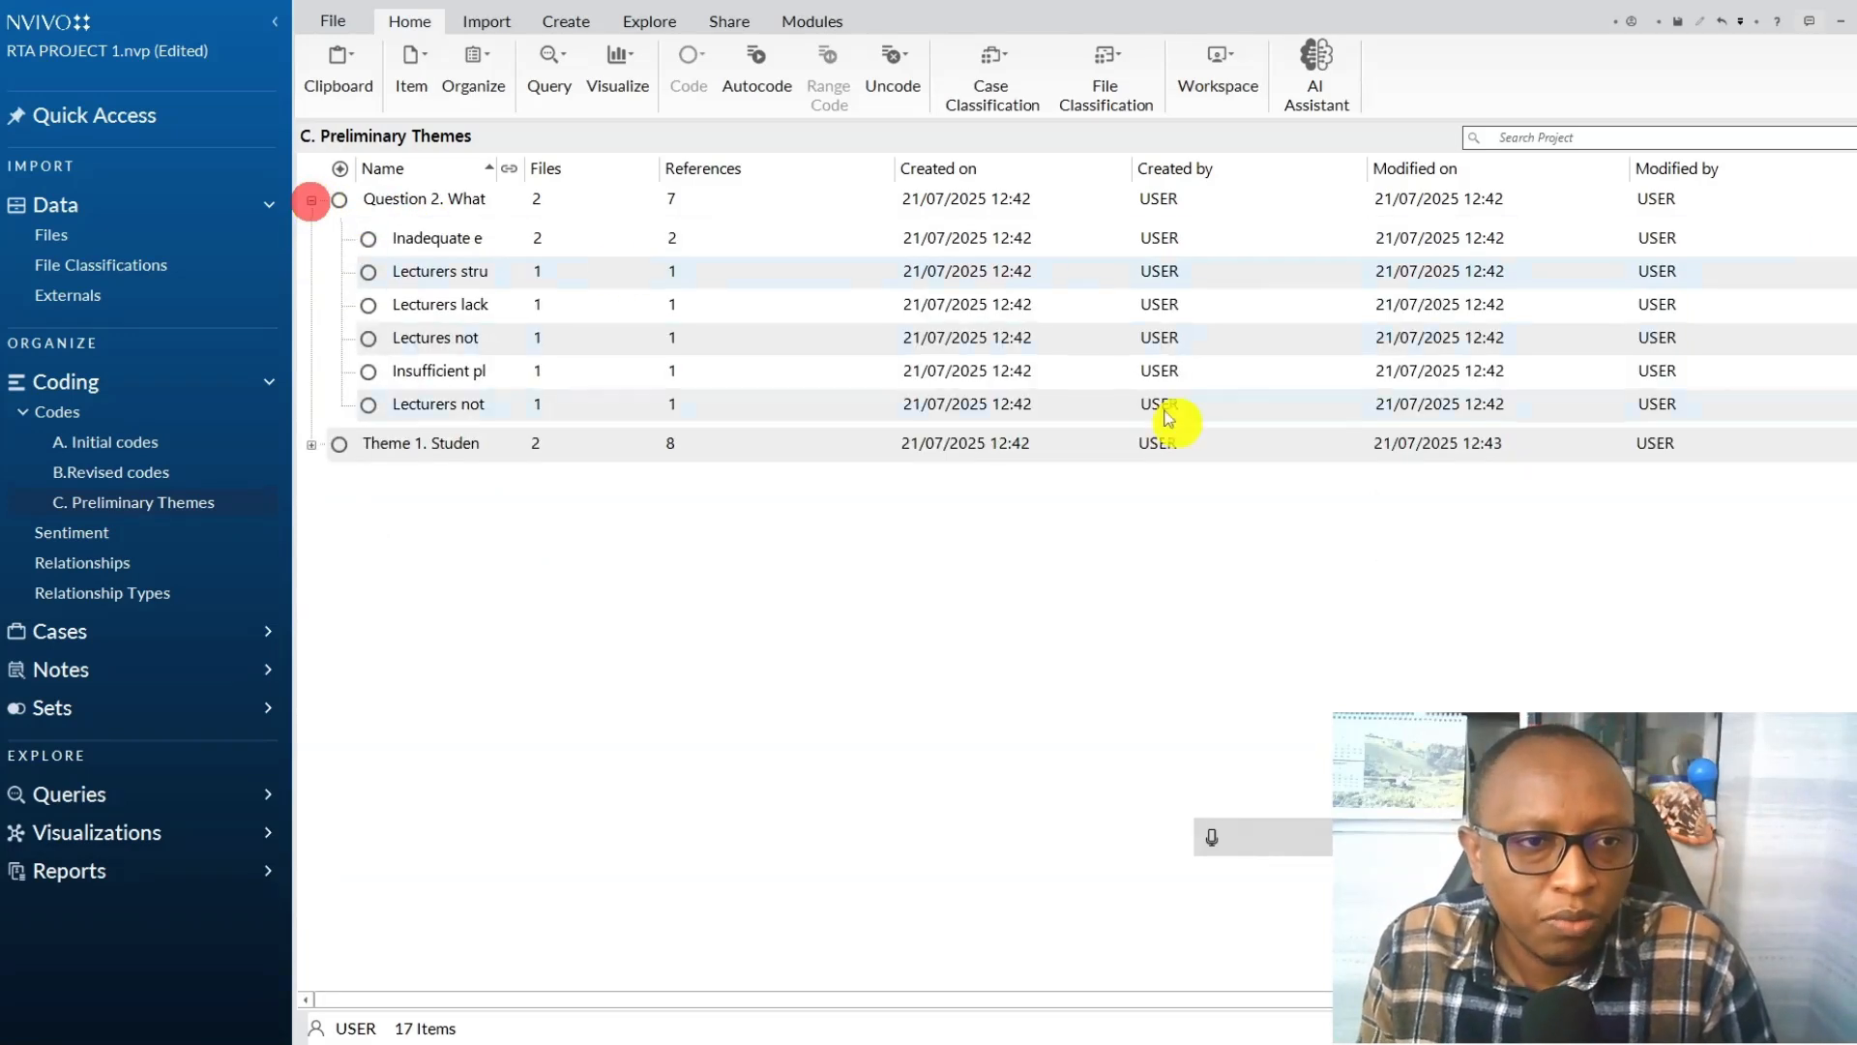
Rename the Question 2 code to "Theme 2. Experiences with teaching strategies used in the classroom".
{"action": "right_click", "coordinate": [438, 203]}
{"action": "left_click", "coordinate": [514, 659]}
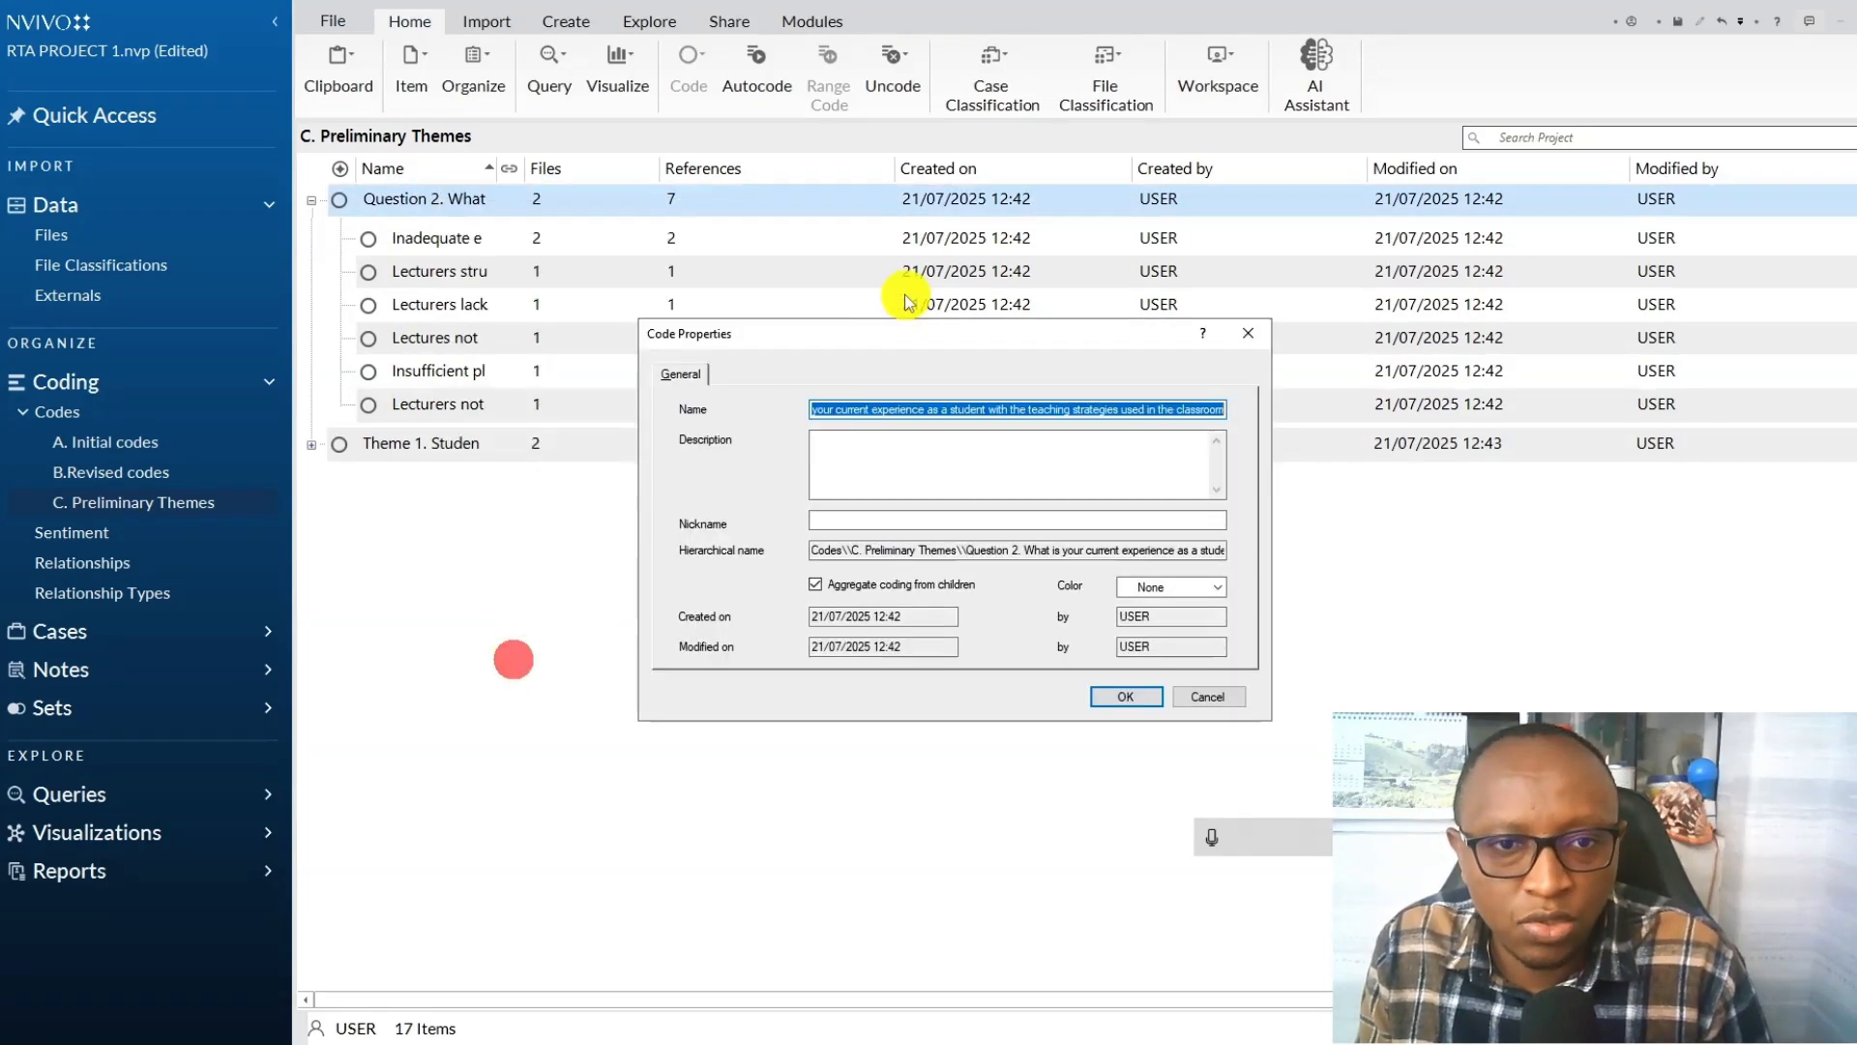
{"action": "left_click", "coordinate": [855, 412]}
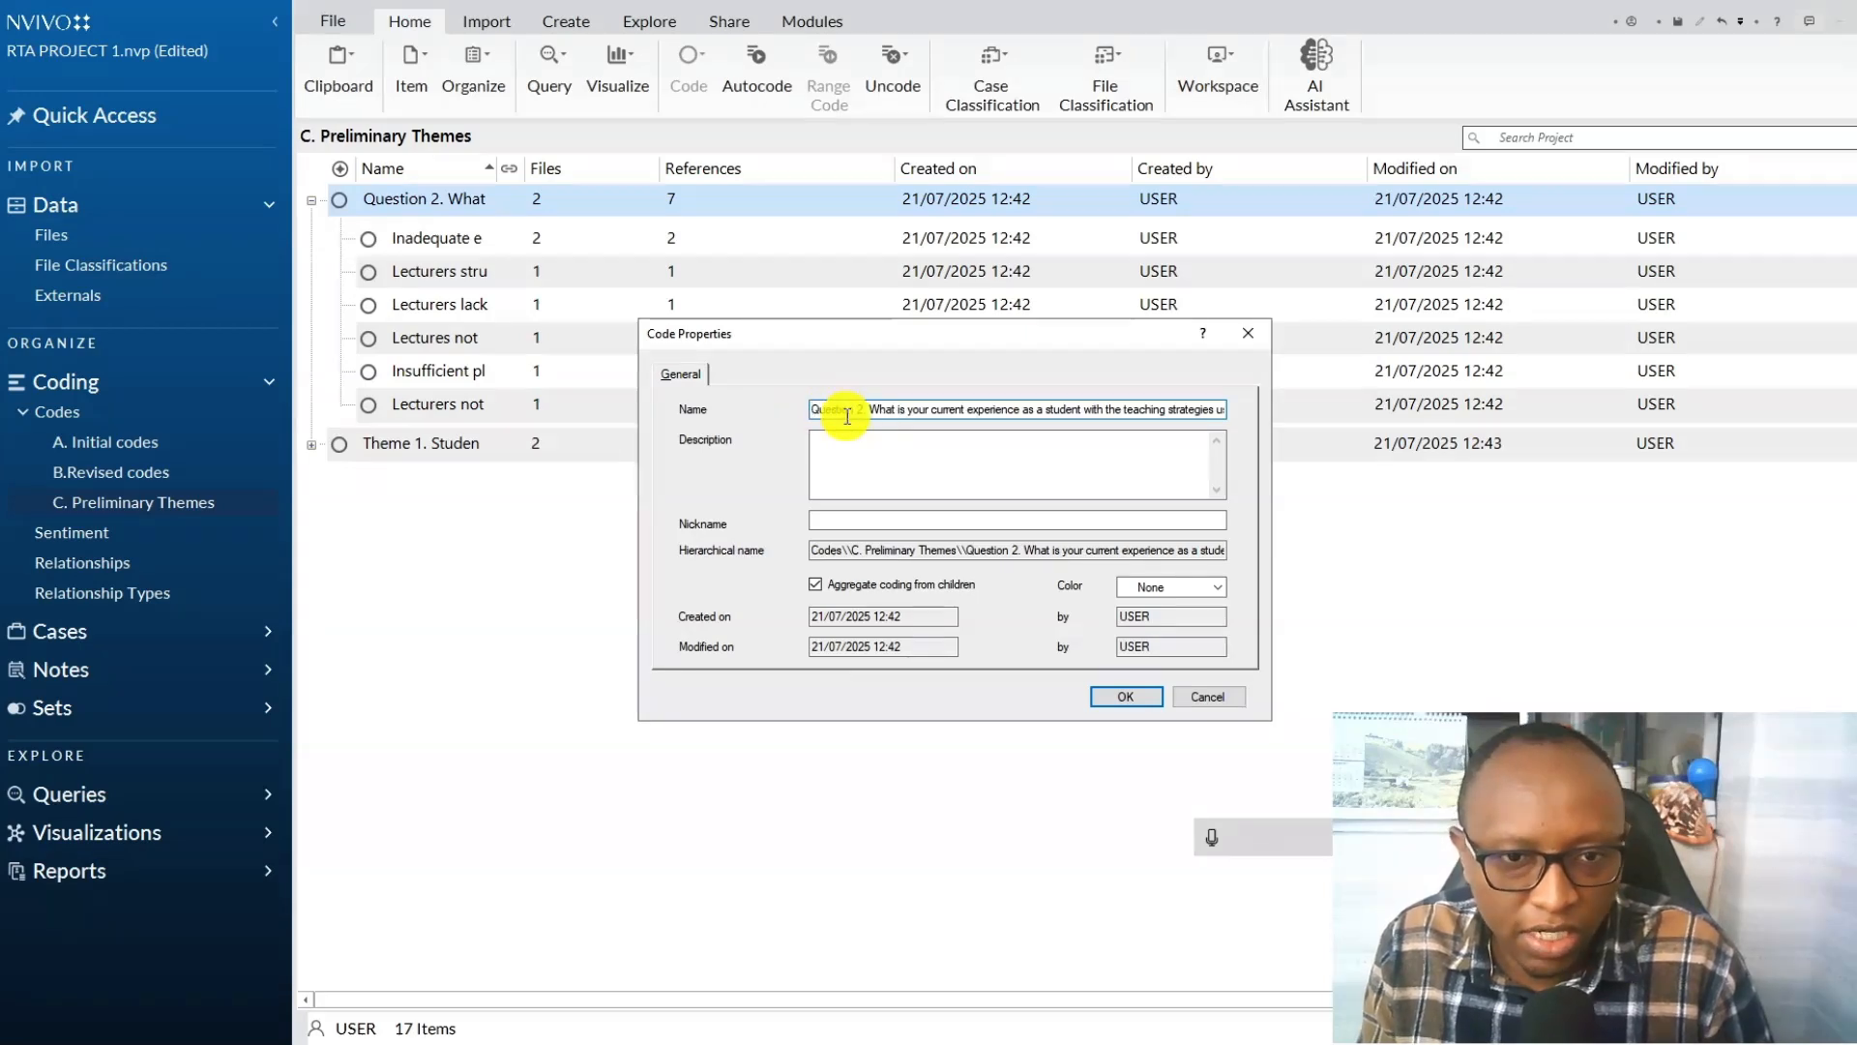
{"action": "left_click_drag", "start_coordinate": [849, 406], "coordinate": [601, 398]}
{"action": "type", "text": "Them 2"}
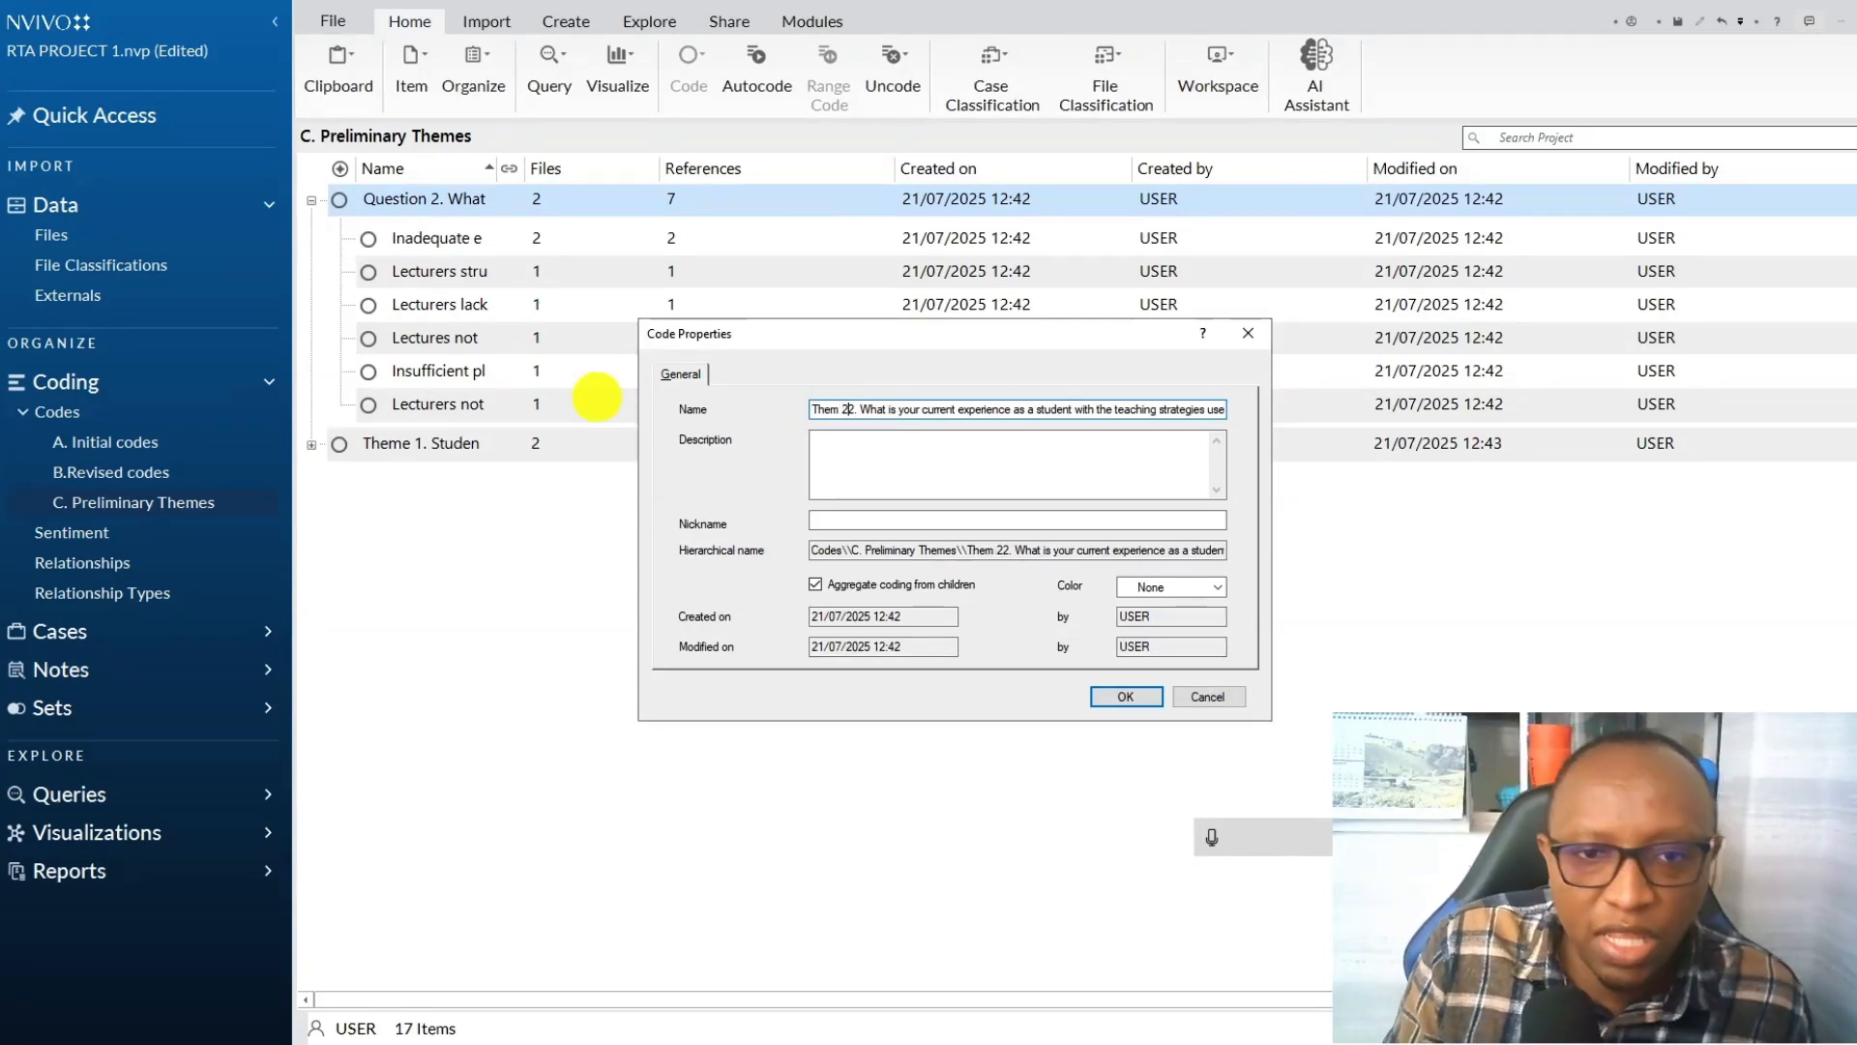
{"action": "key", "text": "BackSpace"}
{"action": "key", "text": "BackSpace"}
{"action": "type", "text": "e"}
{"action": "left_click_drag", "start_coordinate": [869, 409], "coordinate": [1112, 410]}
{"action": "key", "text": "BackSpace"}
{"action": "left_click", "coordinate": [1209, 838]}
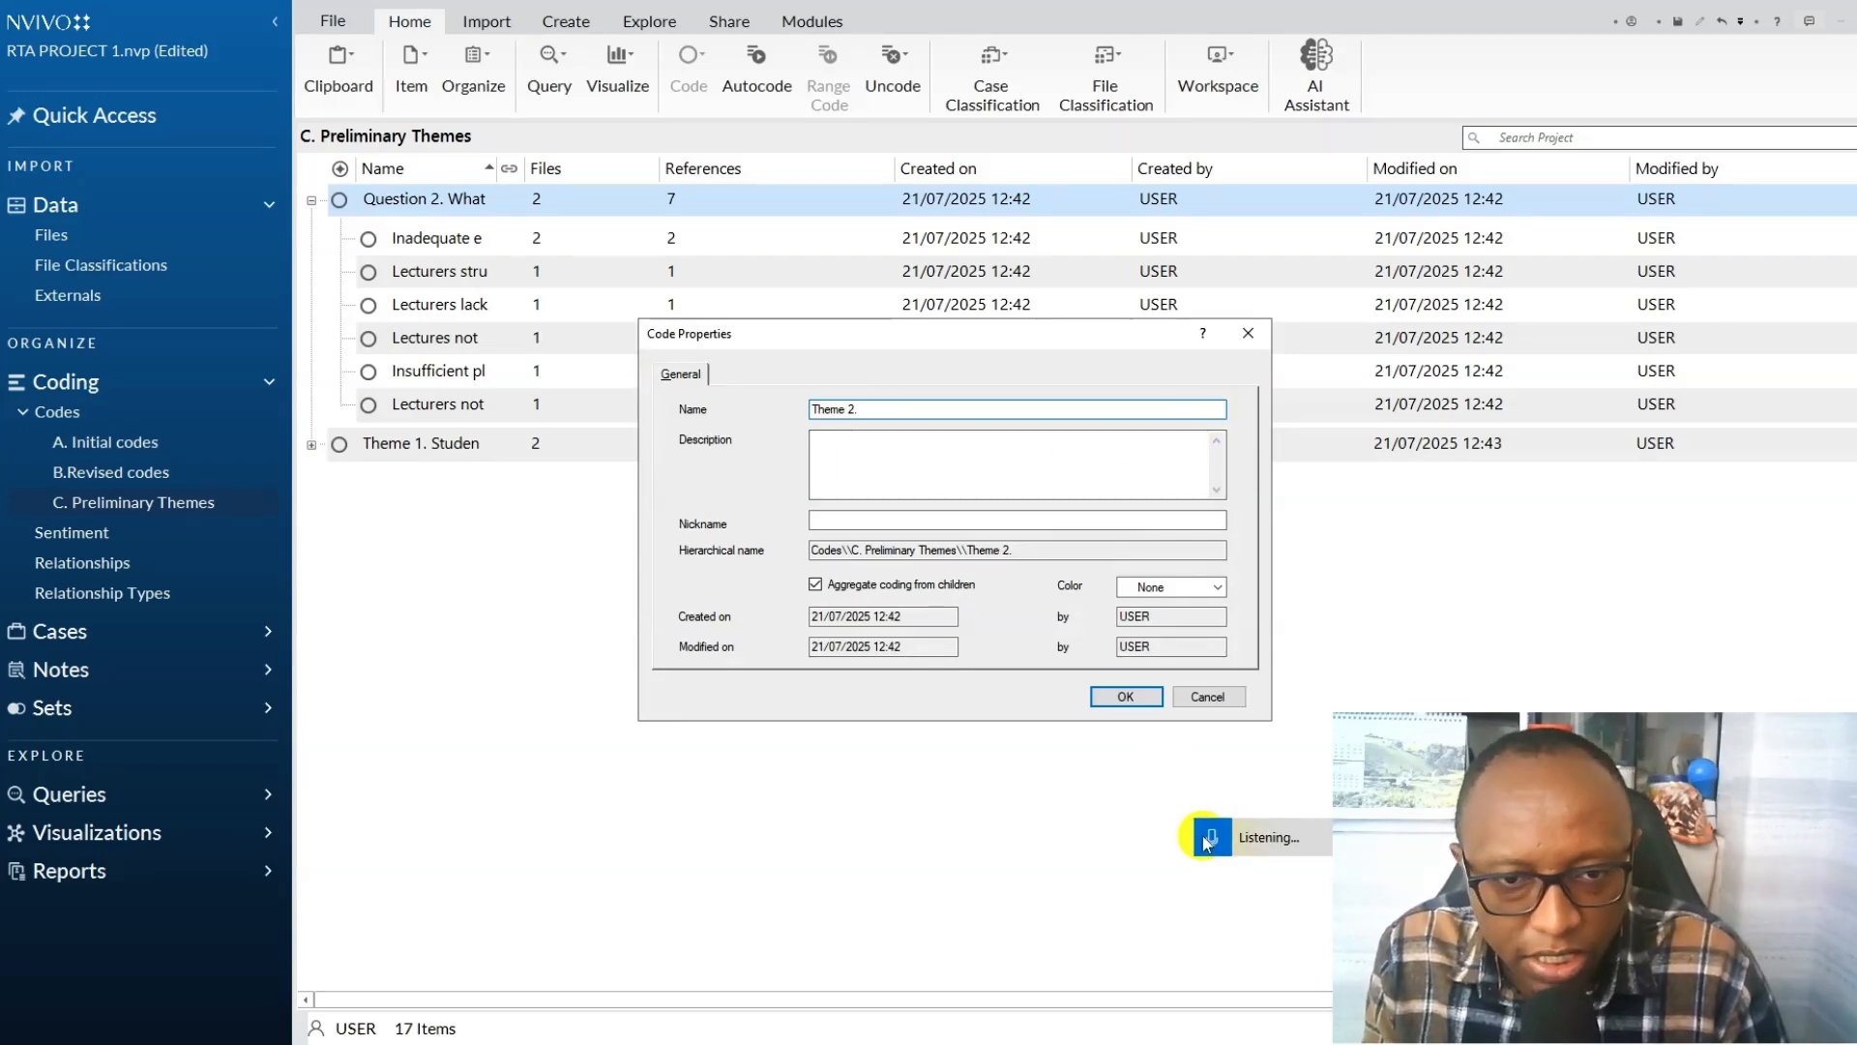
Describe Theme 2 as representing the diverse experiences interviewed students had with classroom teaching strategies across the institution, save its properties, and collapse it.
{"action": "left_click", "coordinate": [864, 447]}
{"action": "left_click", "coordinate": [1219, 832]}
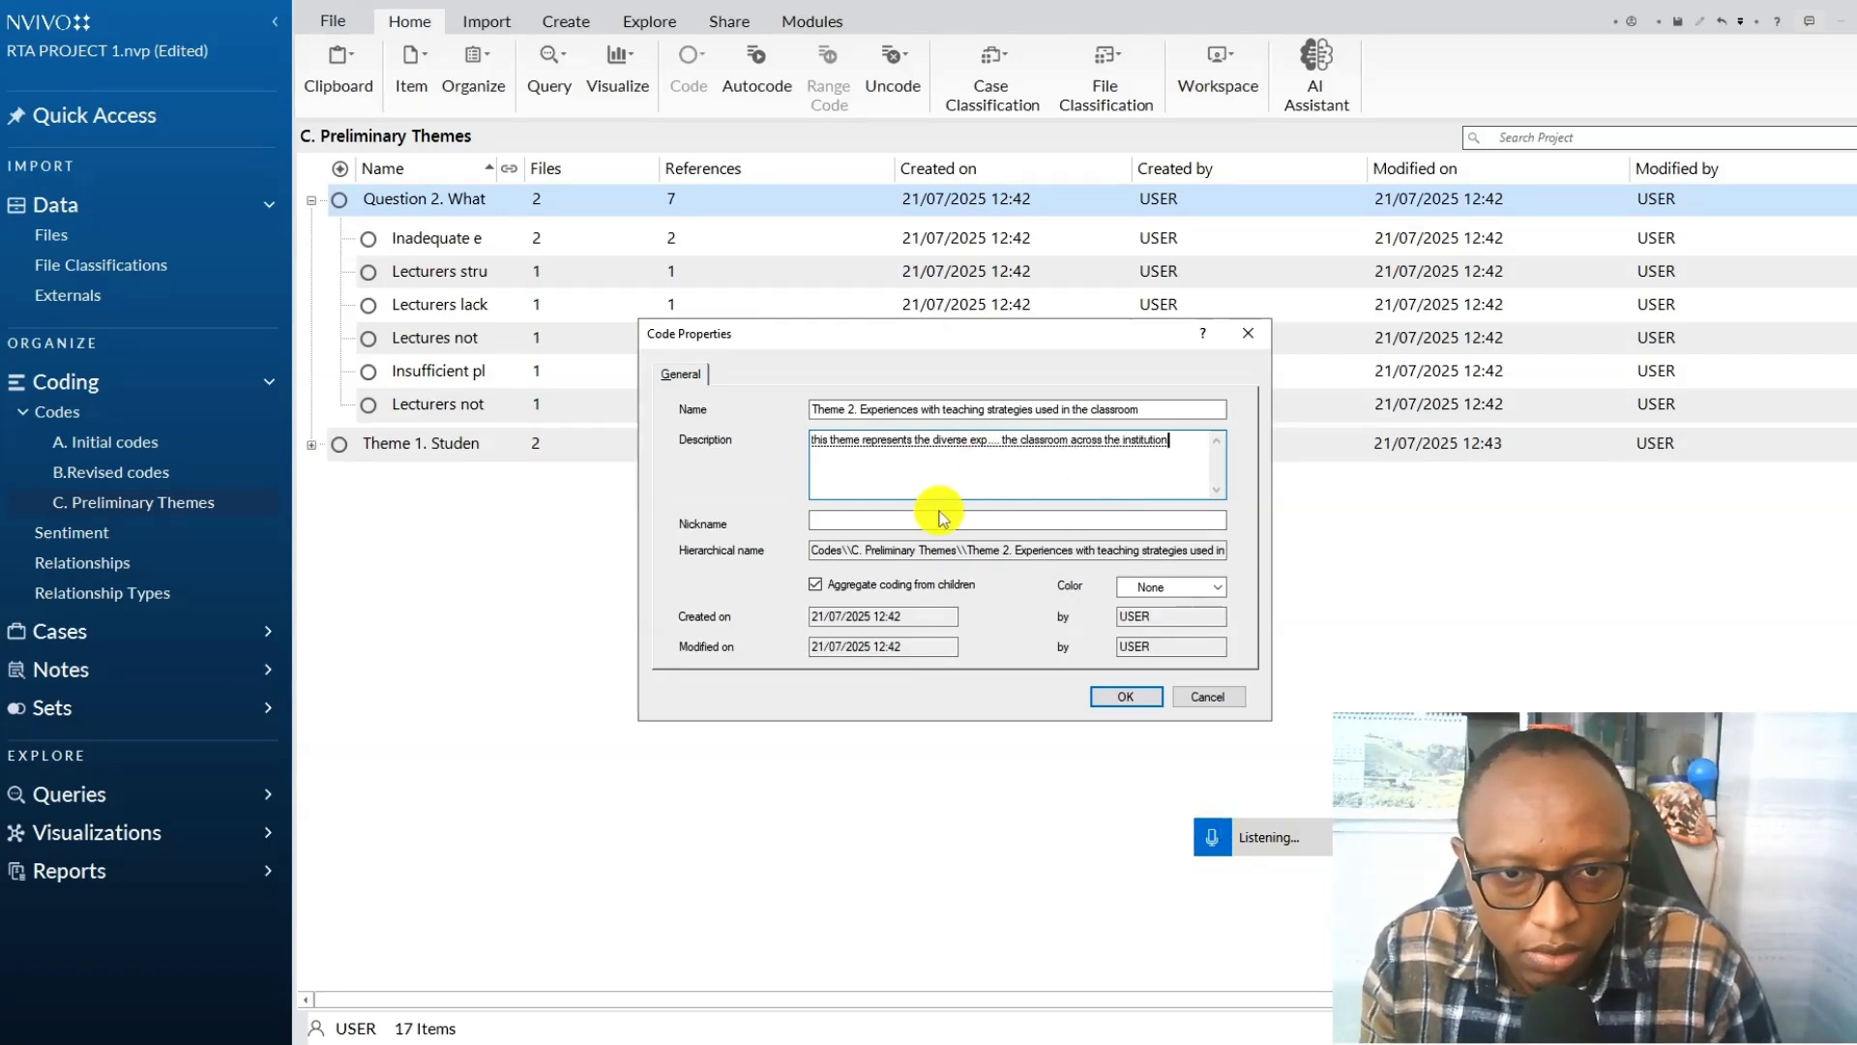
{"action": "left_click", "coordinate": [1125, 696]}
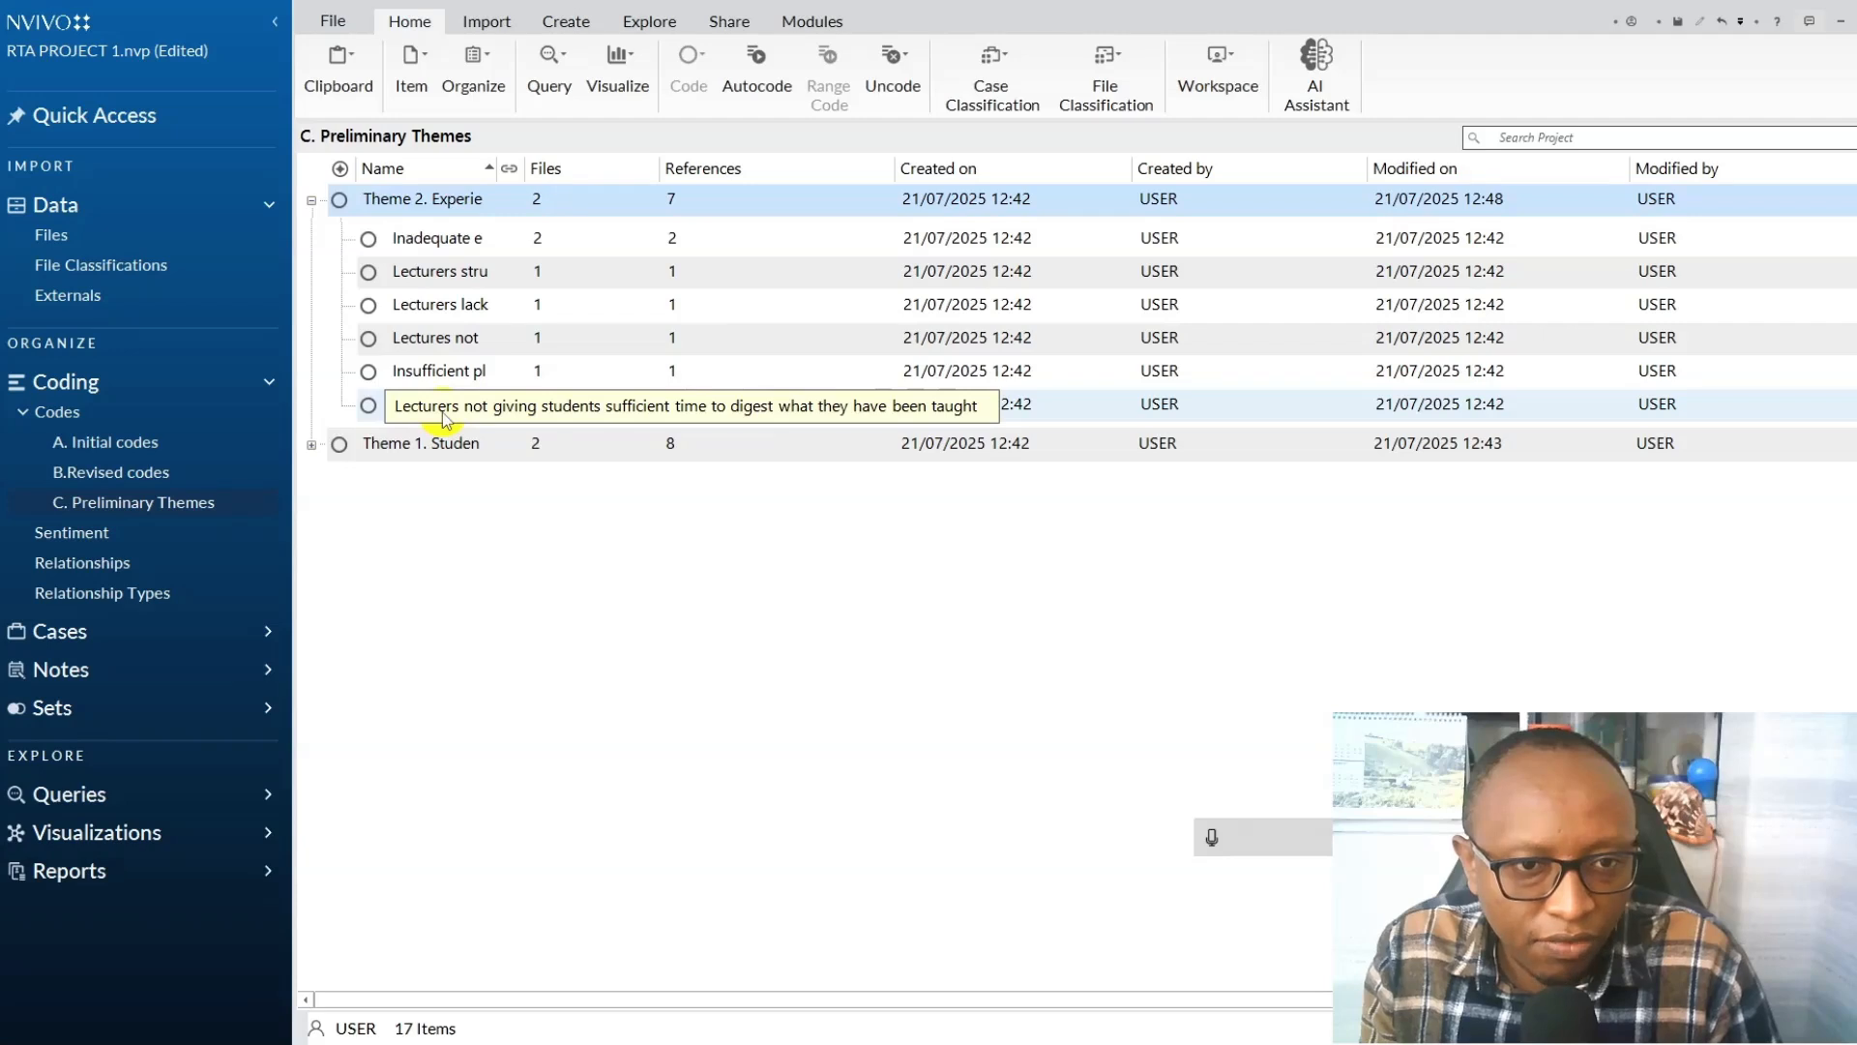
{"action": "right_click", "coordinate": [471, 211]}
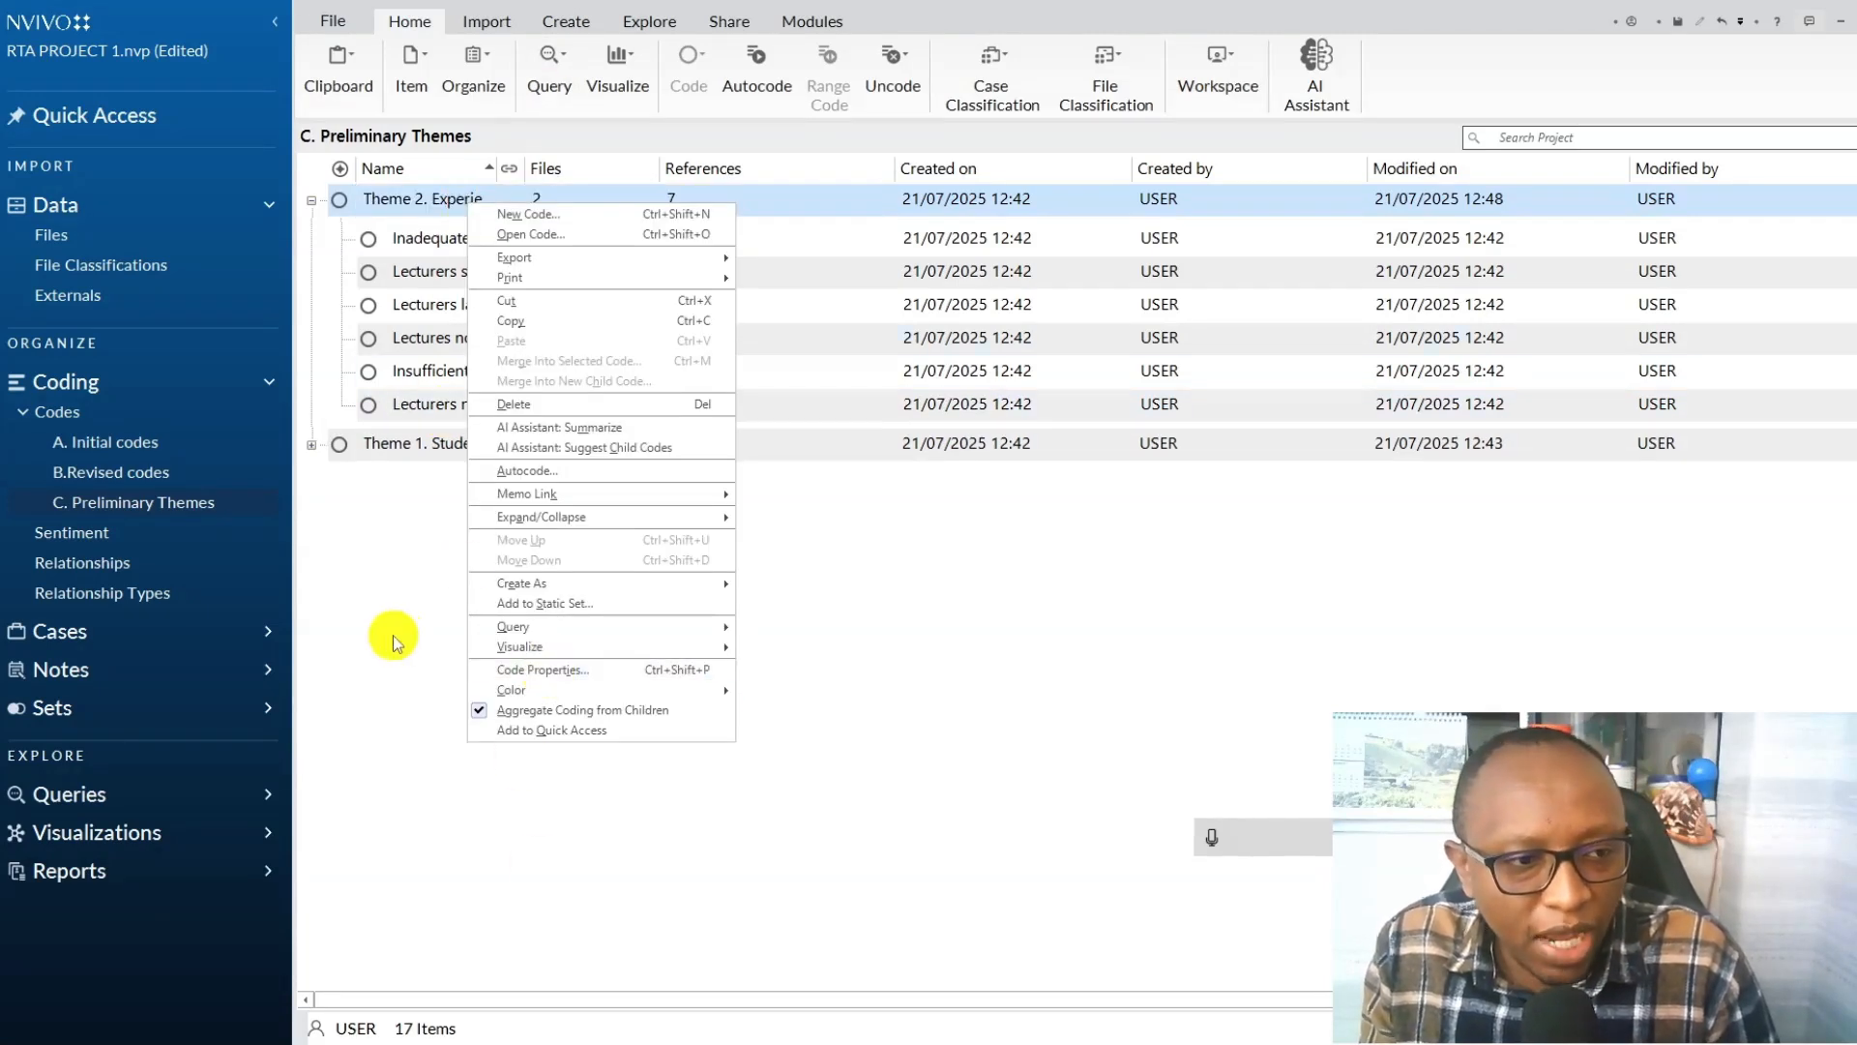
{"action": "left_click", "coordinate": [394, 576]}
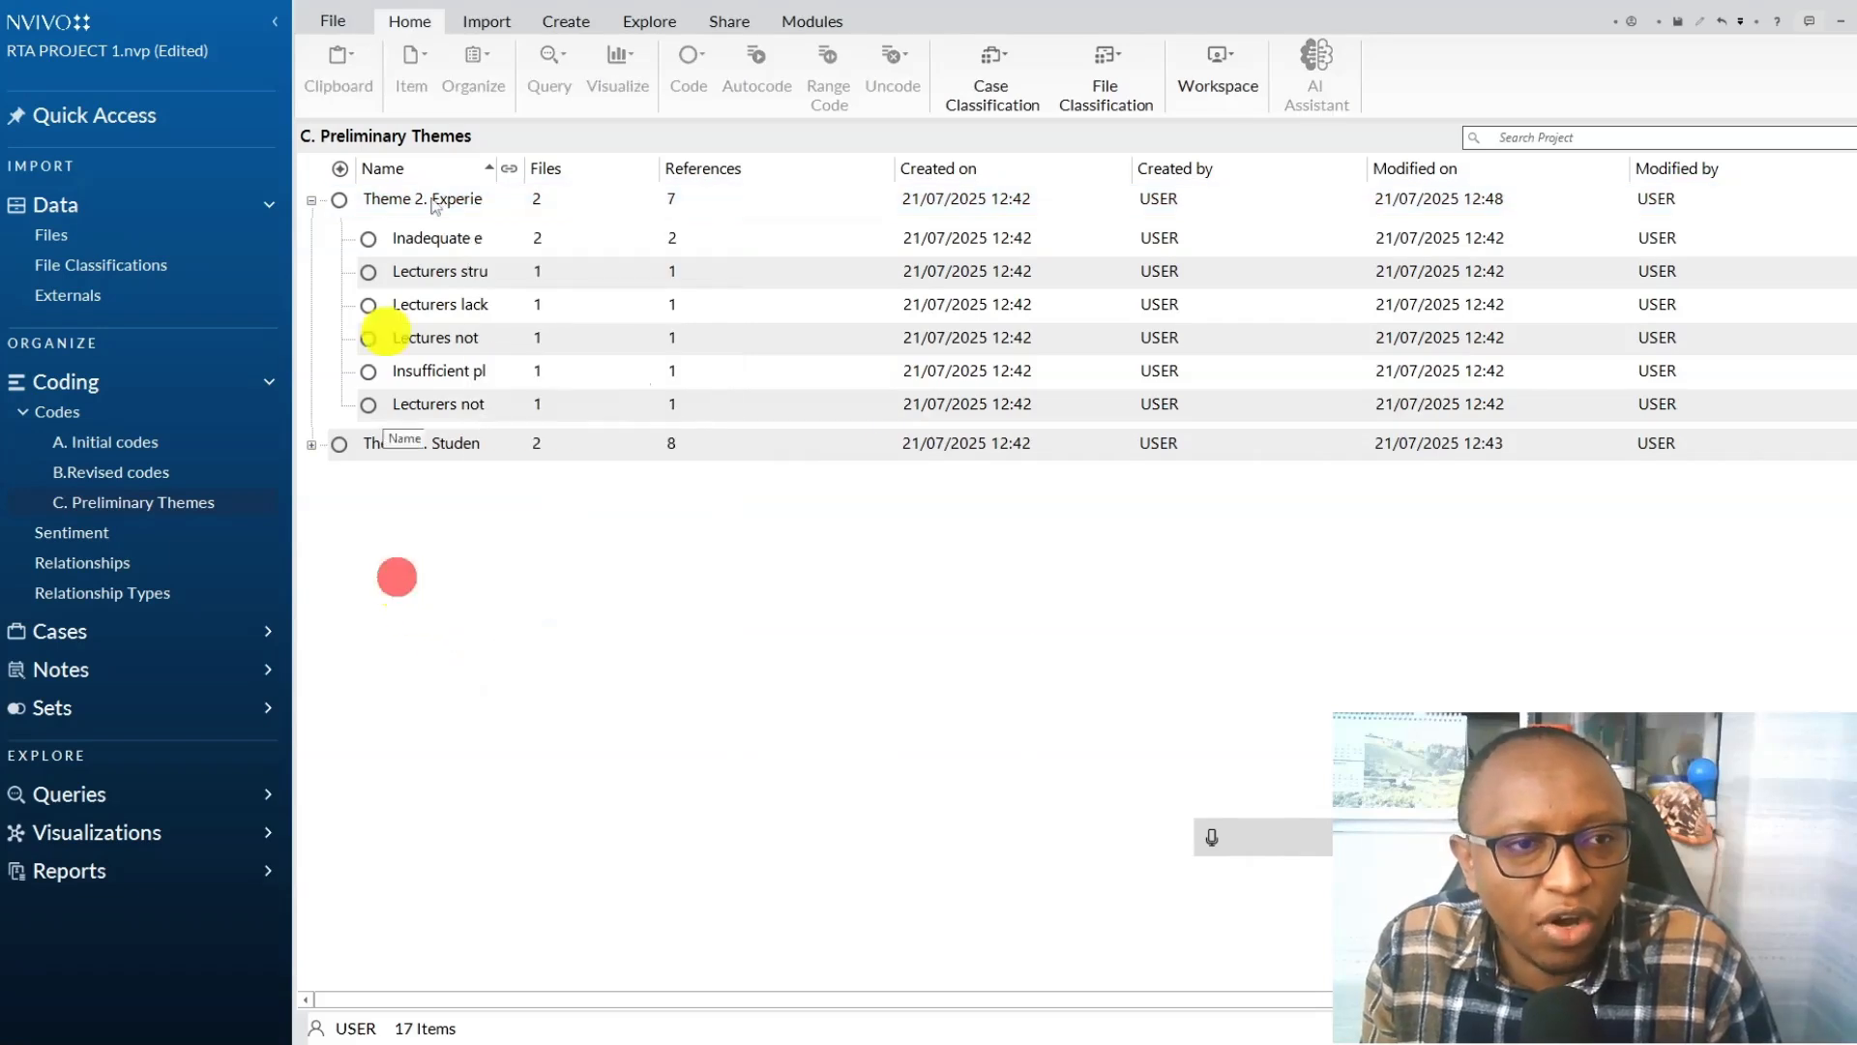
{"action": "left_click", "coordinate": [312, 199]}
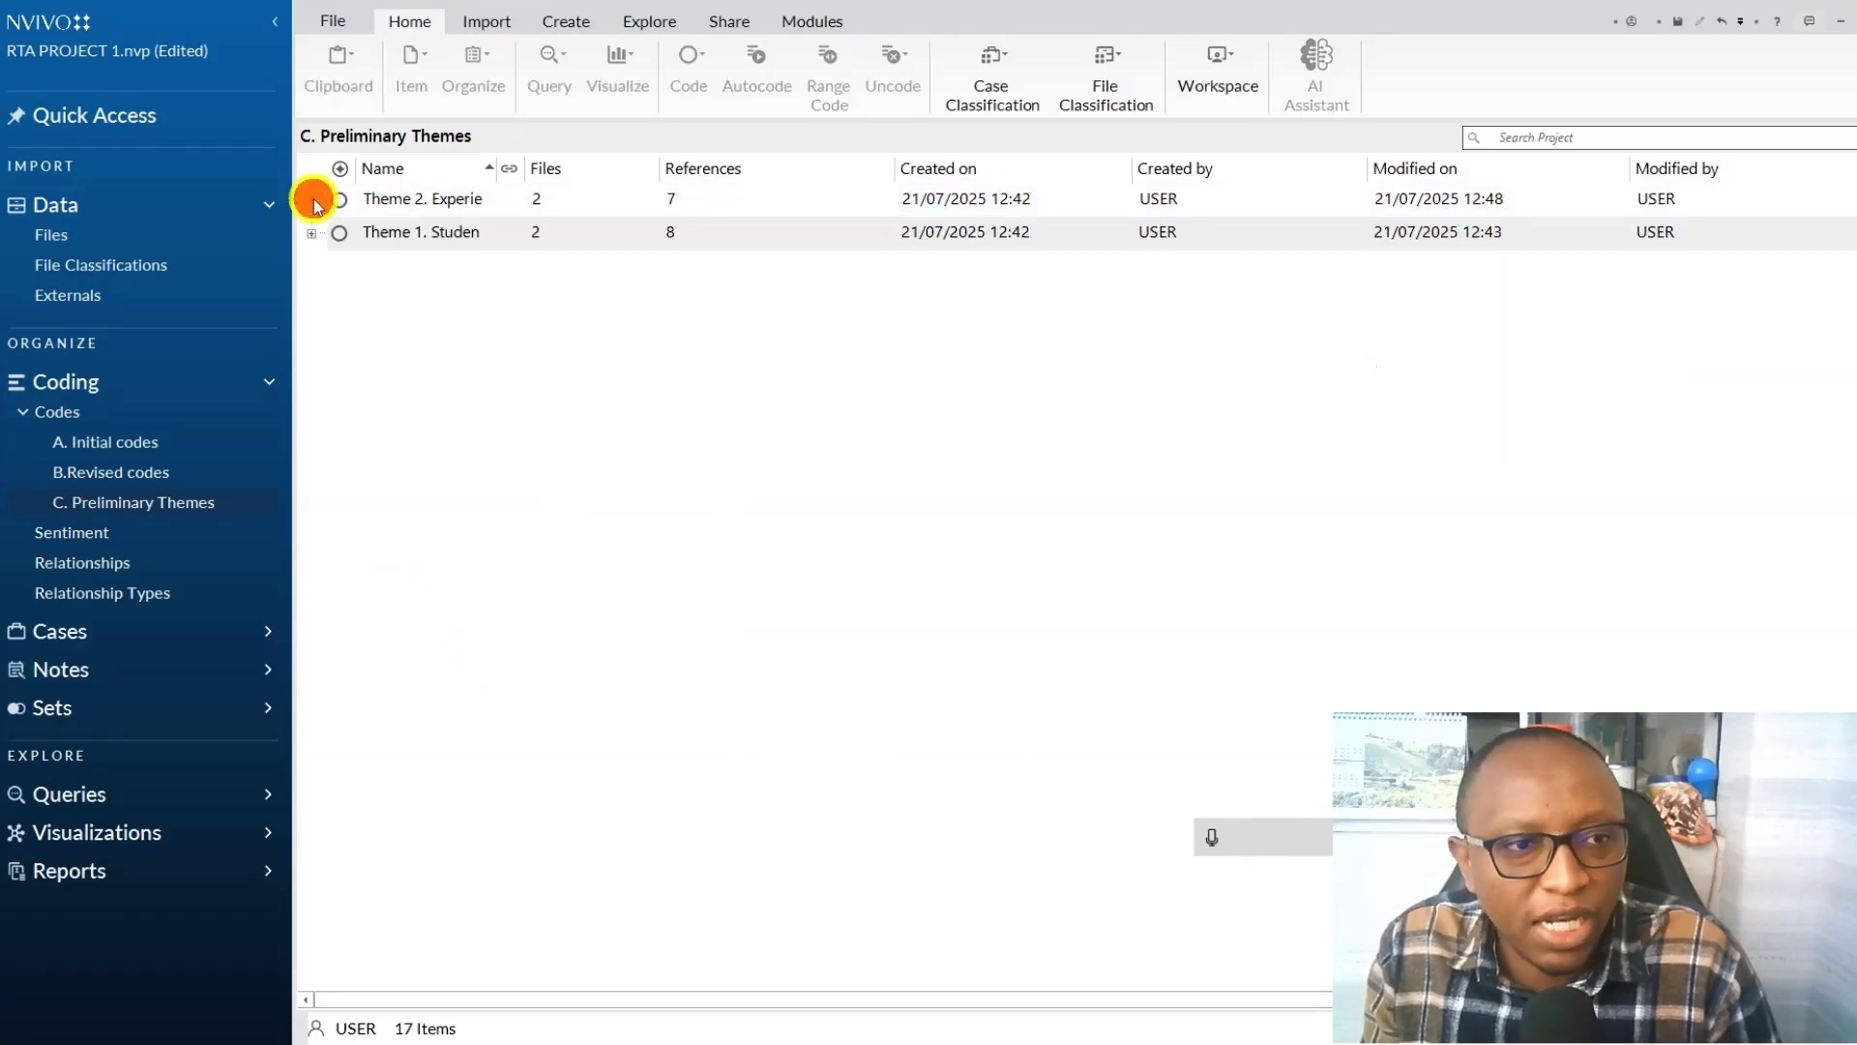
Create a new folder named "D. Final Themes" under Codes, consulting the six-step framework diagram for the stage.
{"action": "right_click", "coordinate": [150, 422]}
{"action": "left_click", "coordinate": [204, 425]}
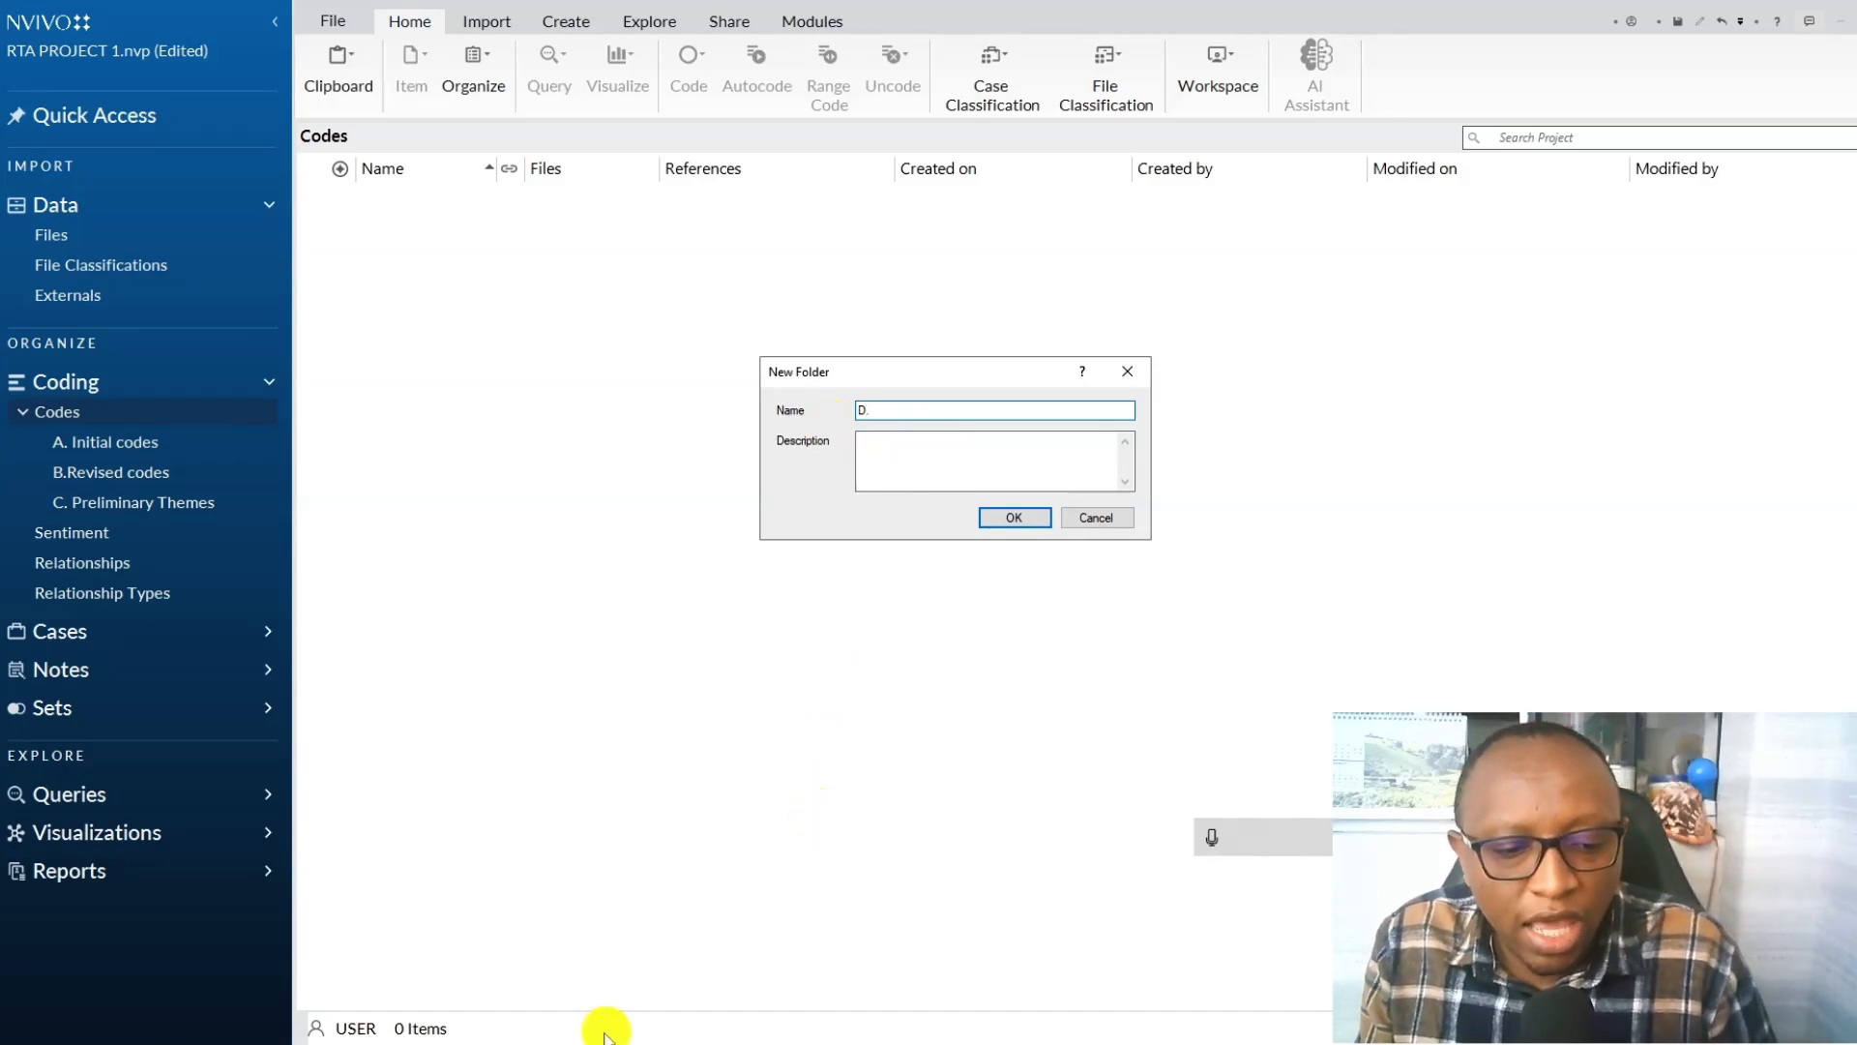
{"action": "mouse_move", "coordinate": [1272, 1044]}
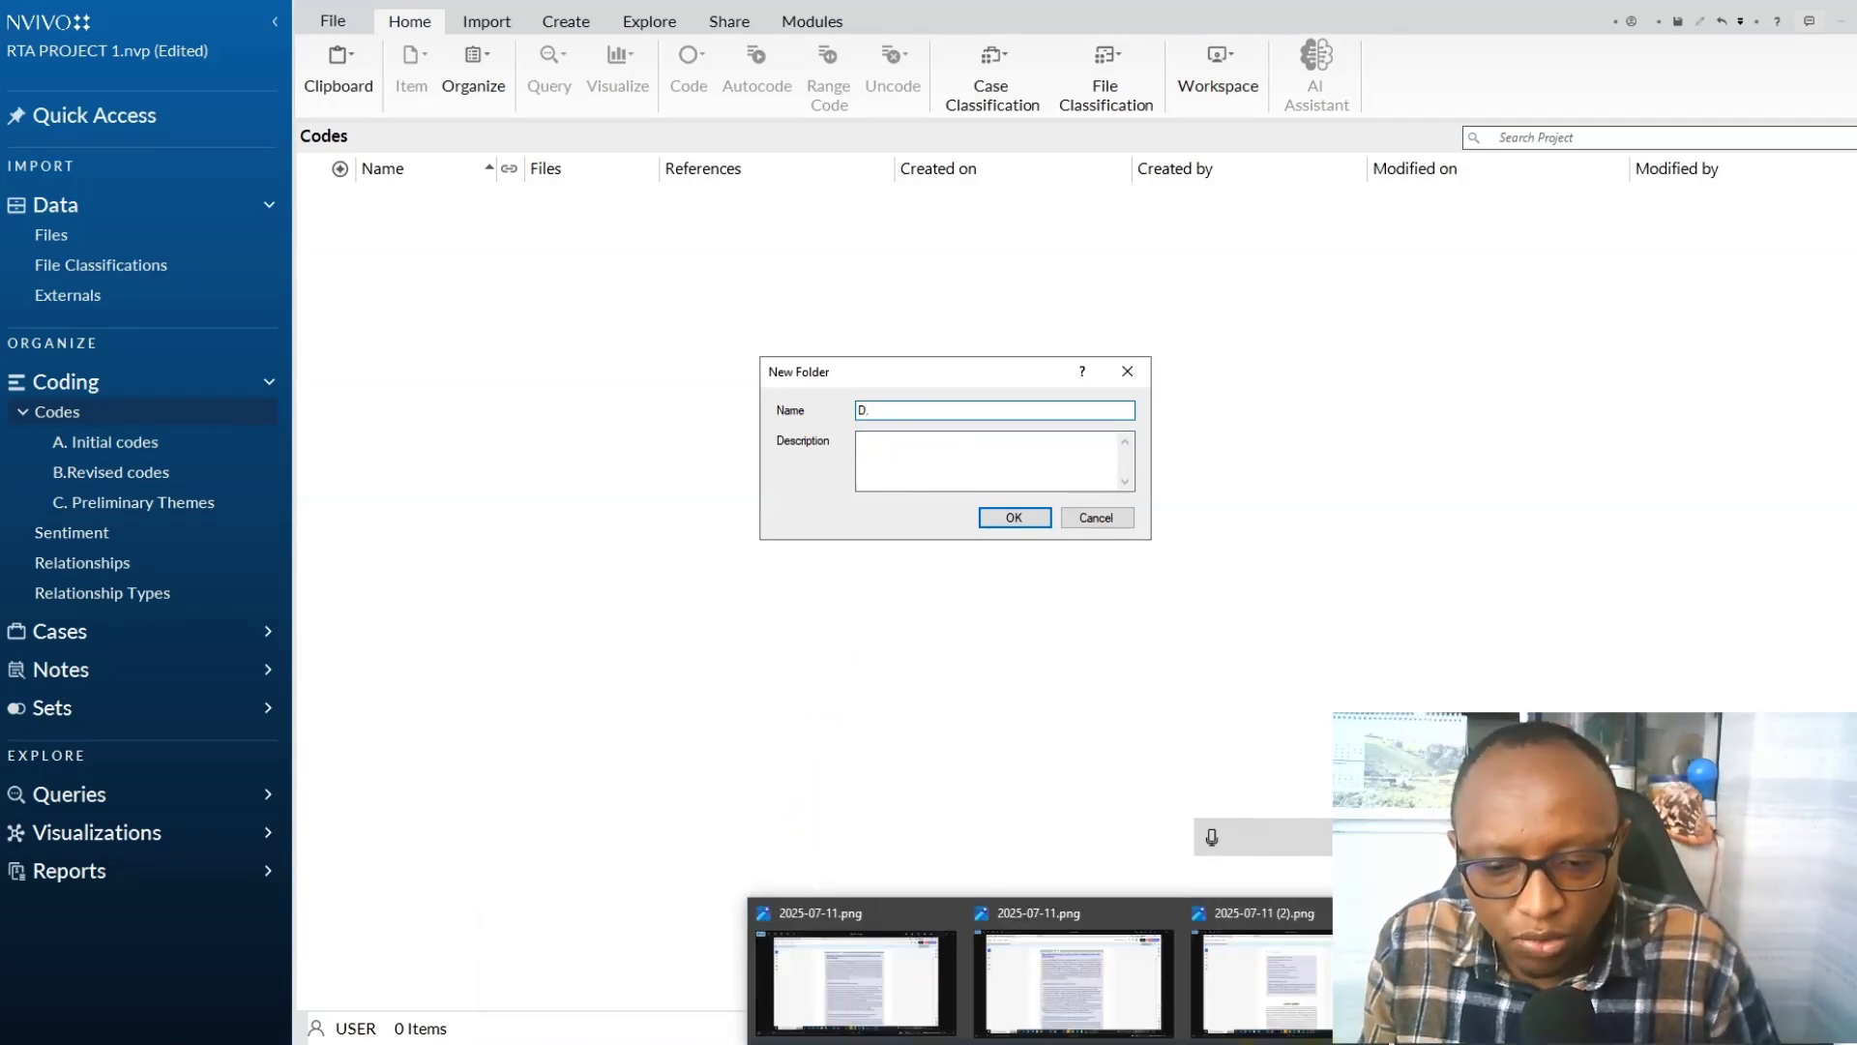
{"action": "left_click", "coordinate": [1508, 982]}
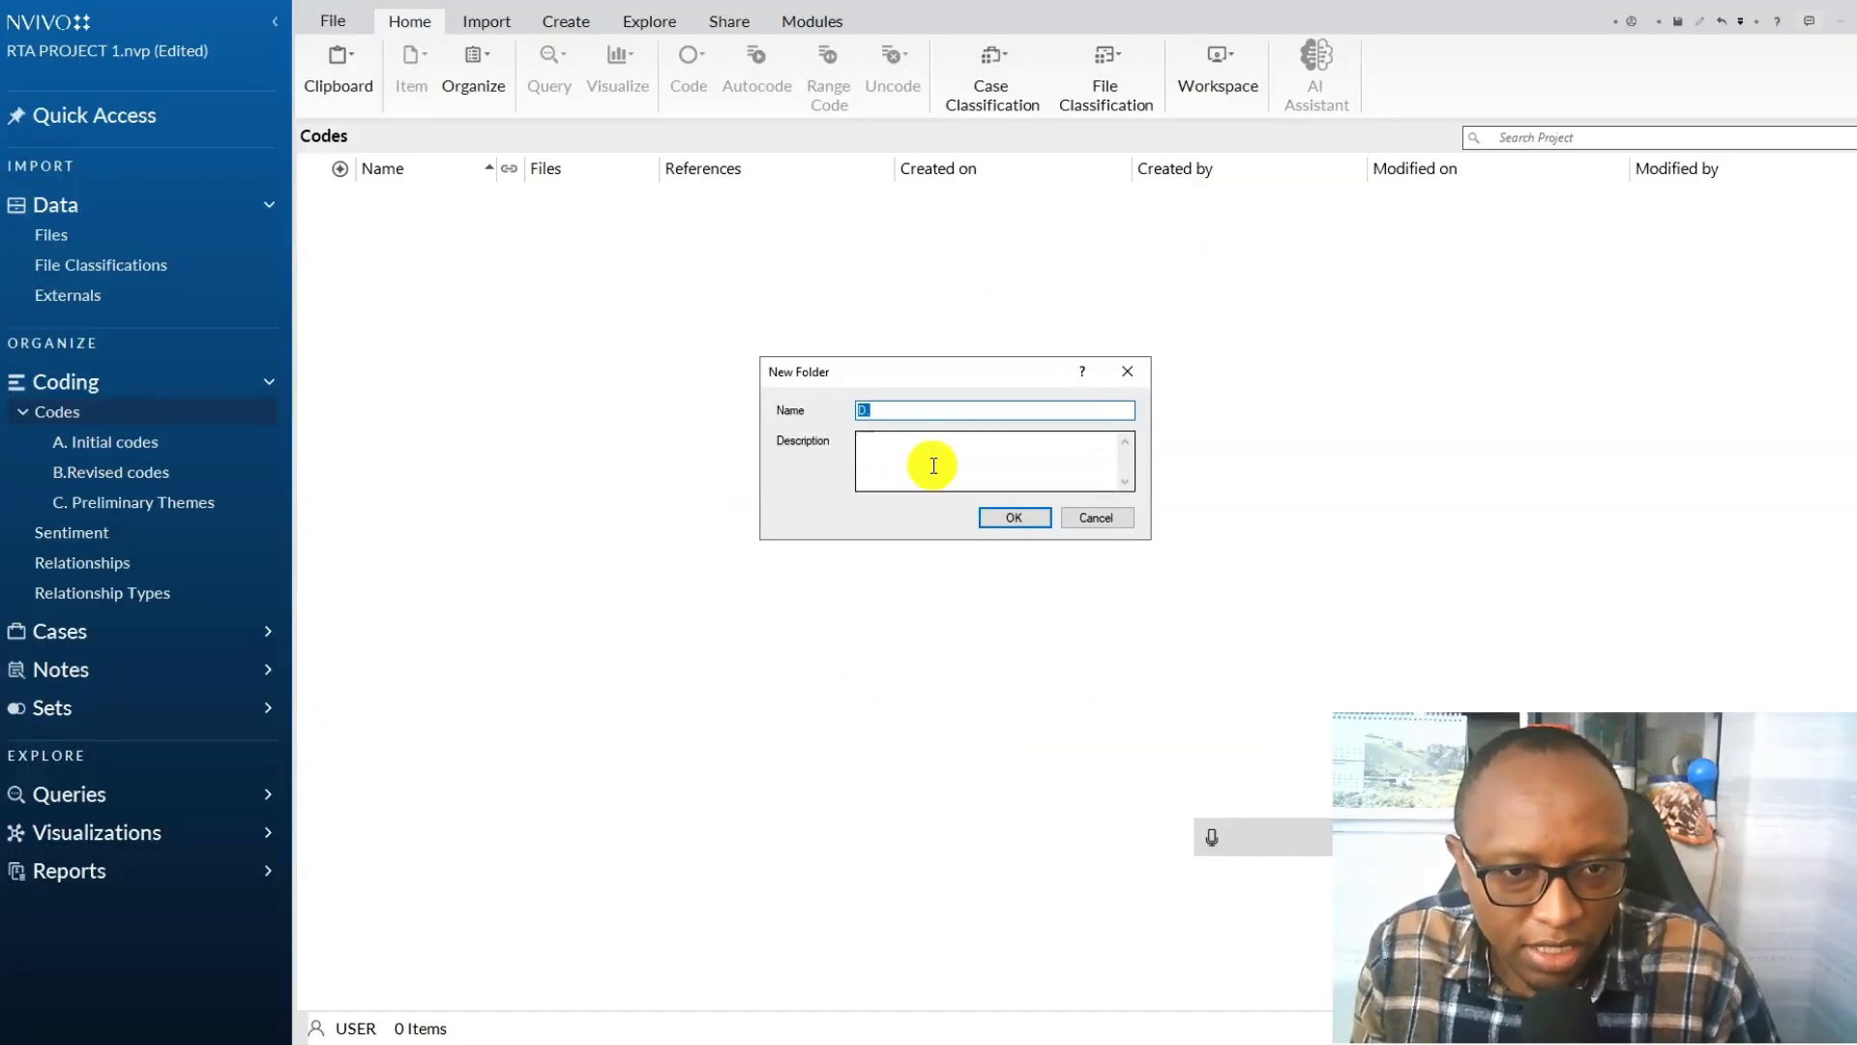
{"action": "type", "text": "D."}
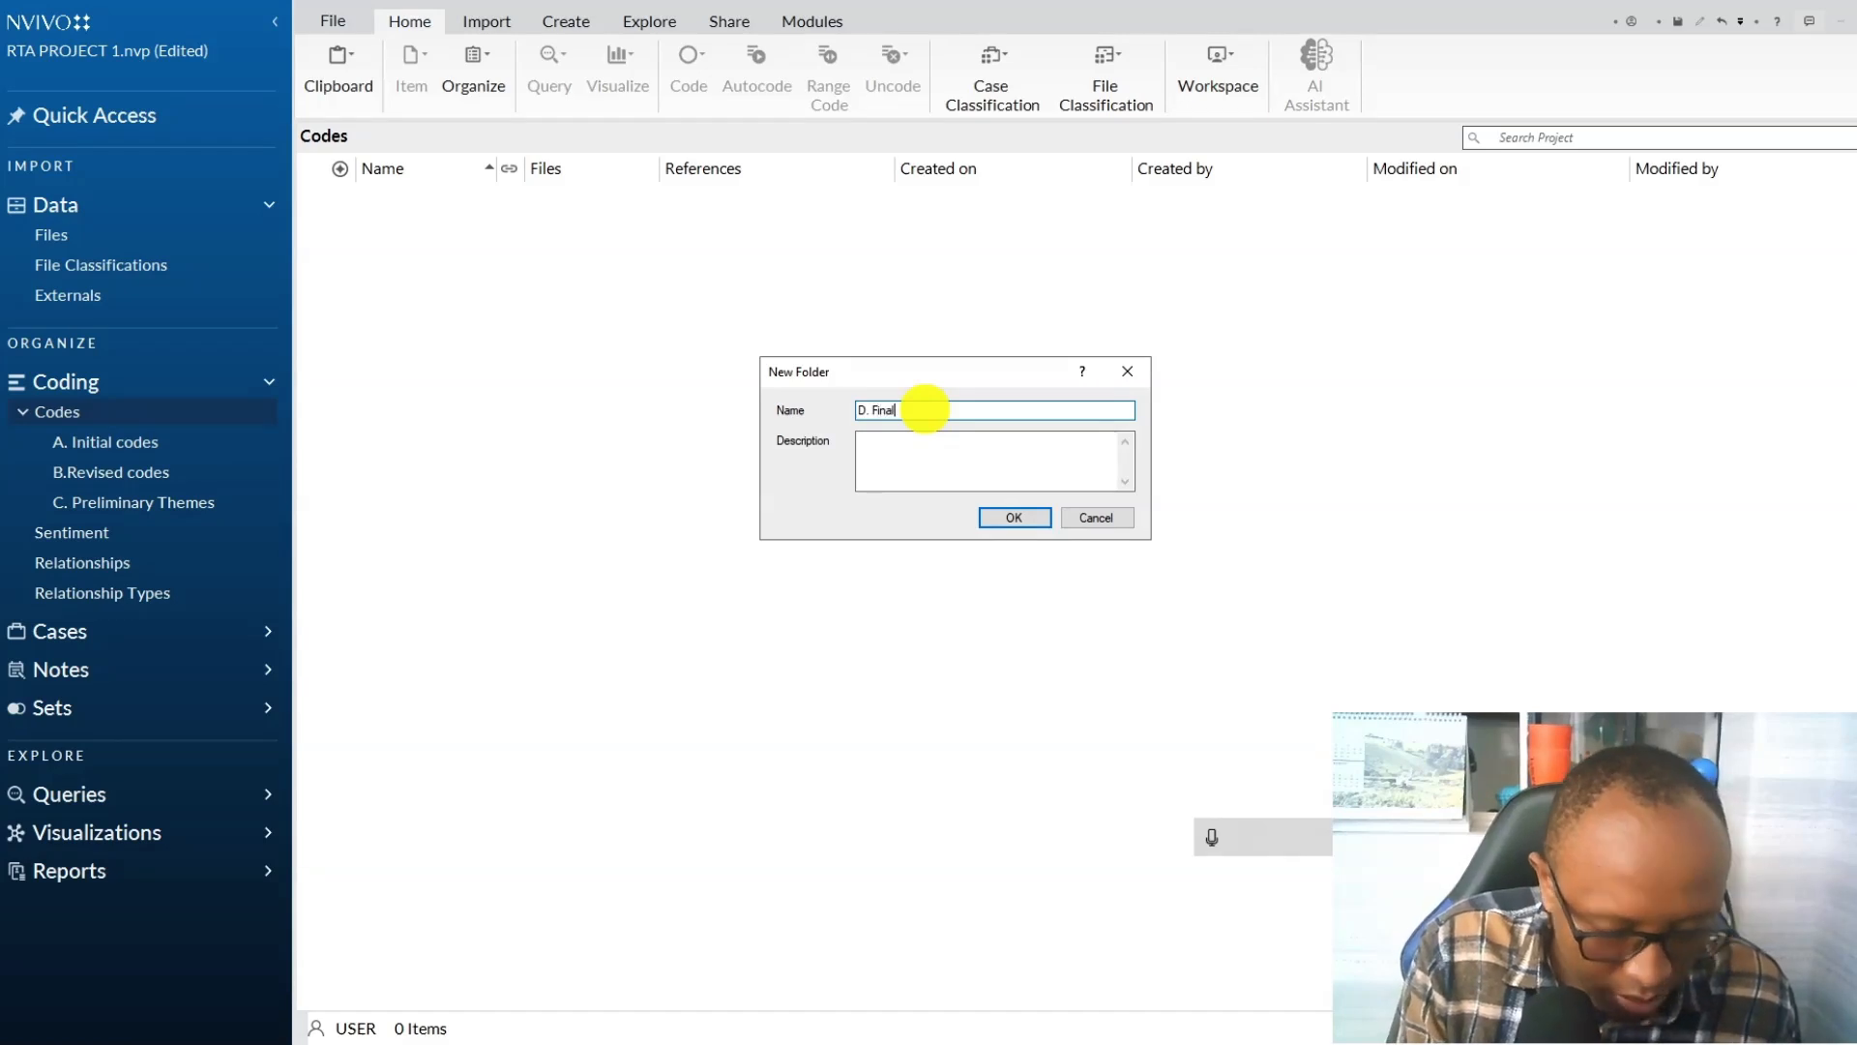
{"action": "type", "text": " Final t"}
{"action": "key", "text": "BackSpace"}
{"action": "key", "text": "BackSpace"}
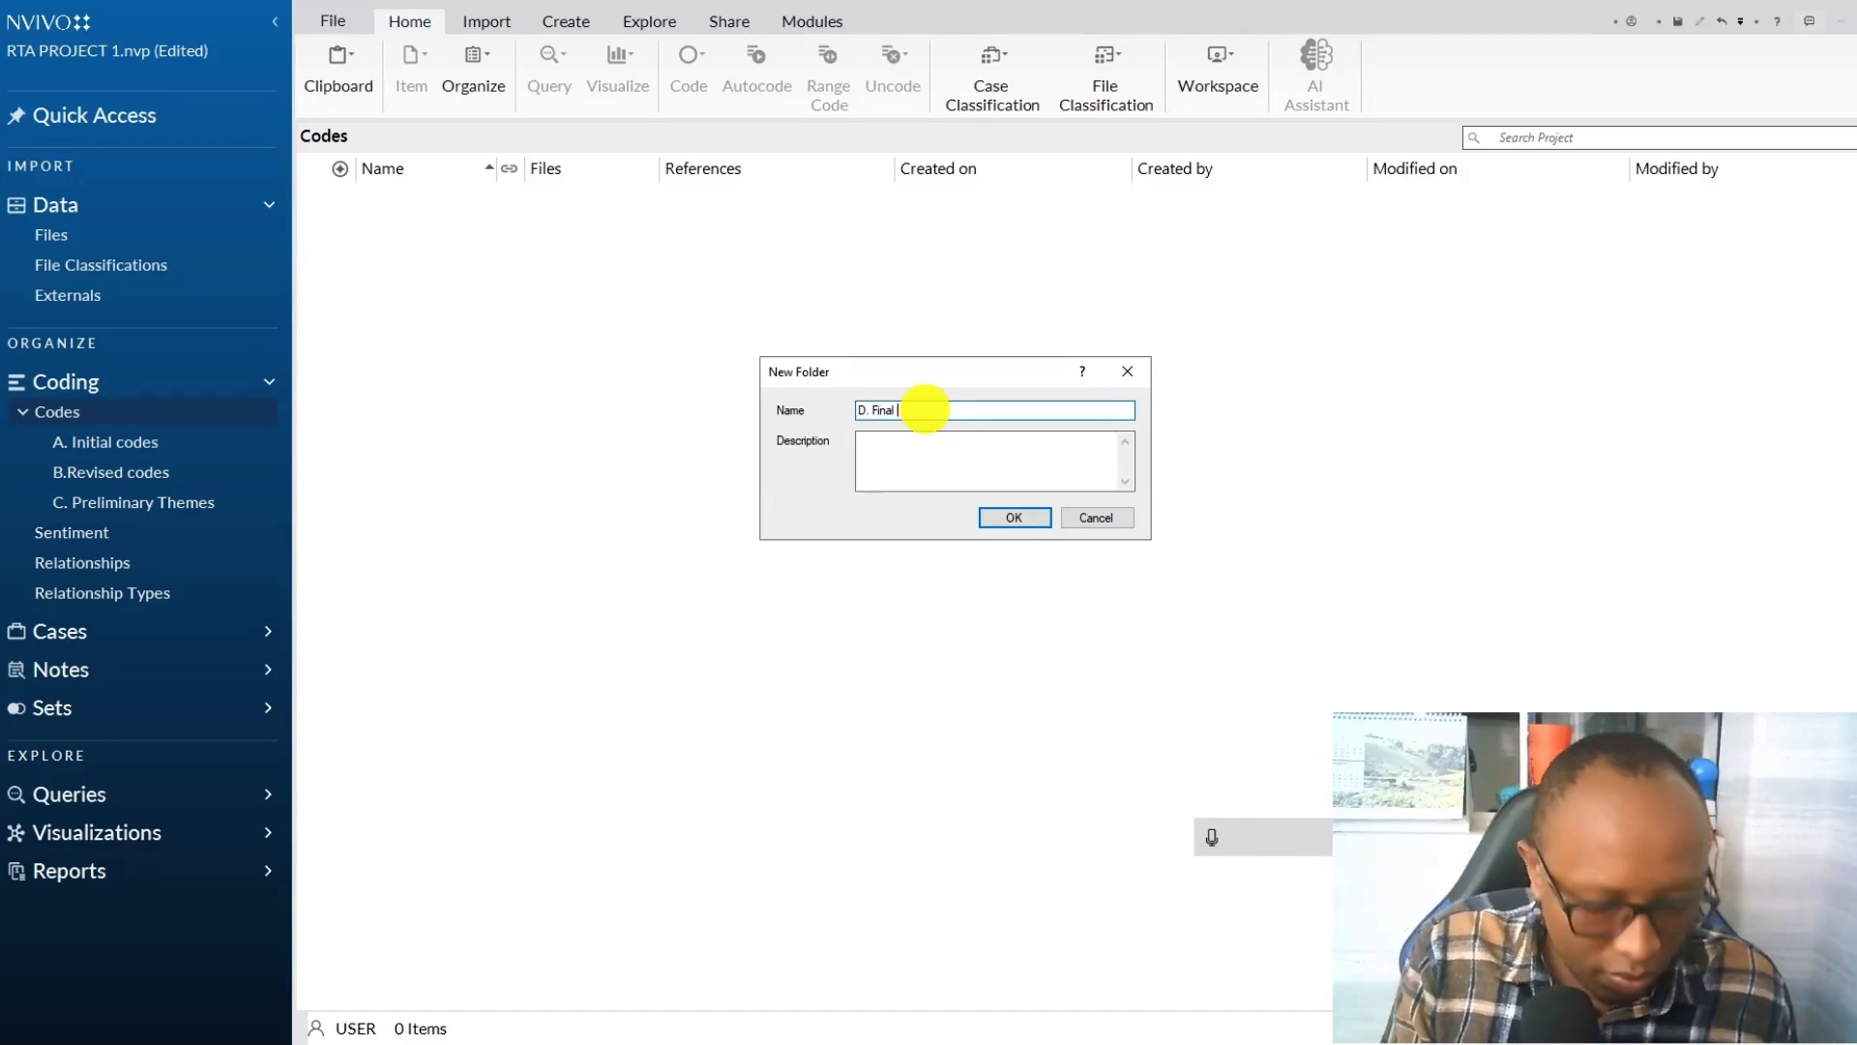
{"action": "type", "text": "Themes"}
{"action": "left_click", "coordinate": [997, 519]}
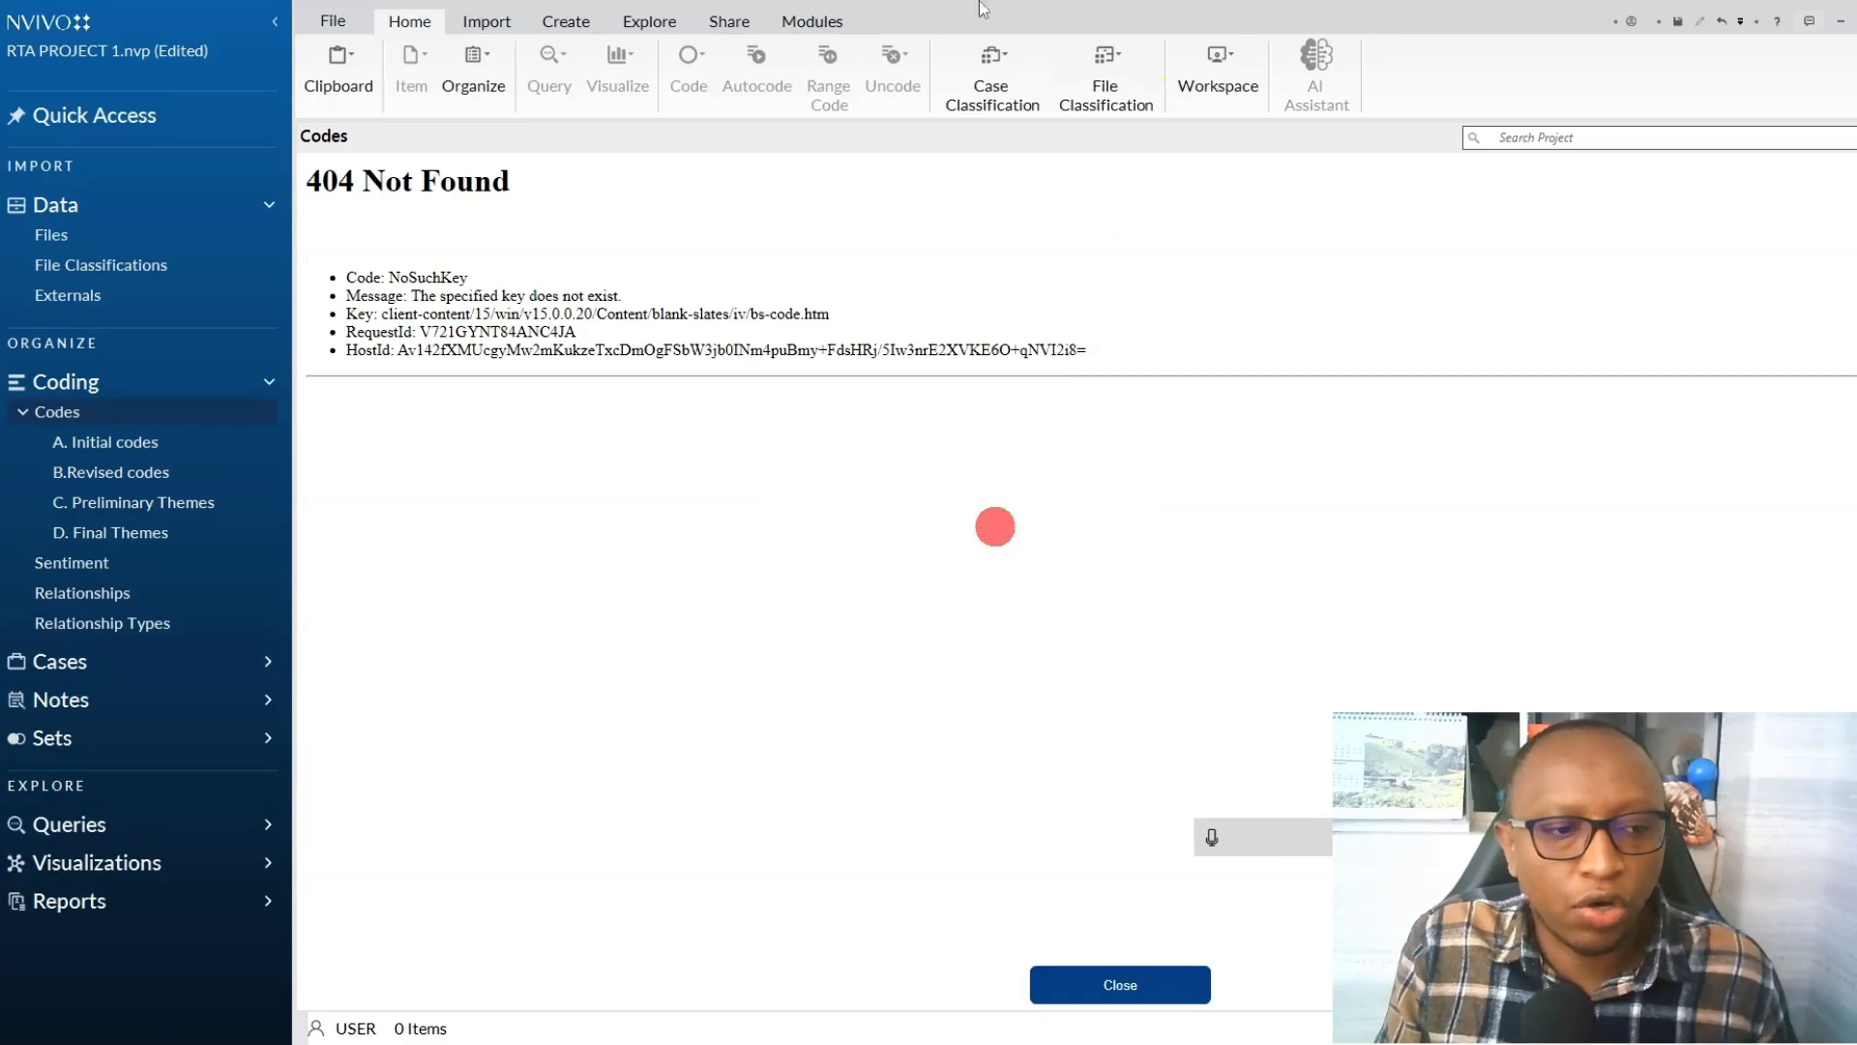
Copy Theme 1 and Theme 2 from the C. Preliminary Themes folder into the D. Final Themes folder.
{"action": "left_click", "coordinate": [126, 523]}
{"action": "left_click", "coordinate": [126, 502]}
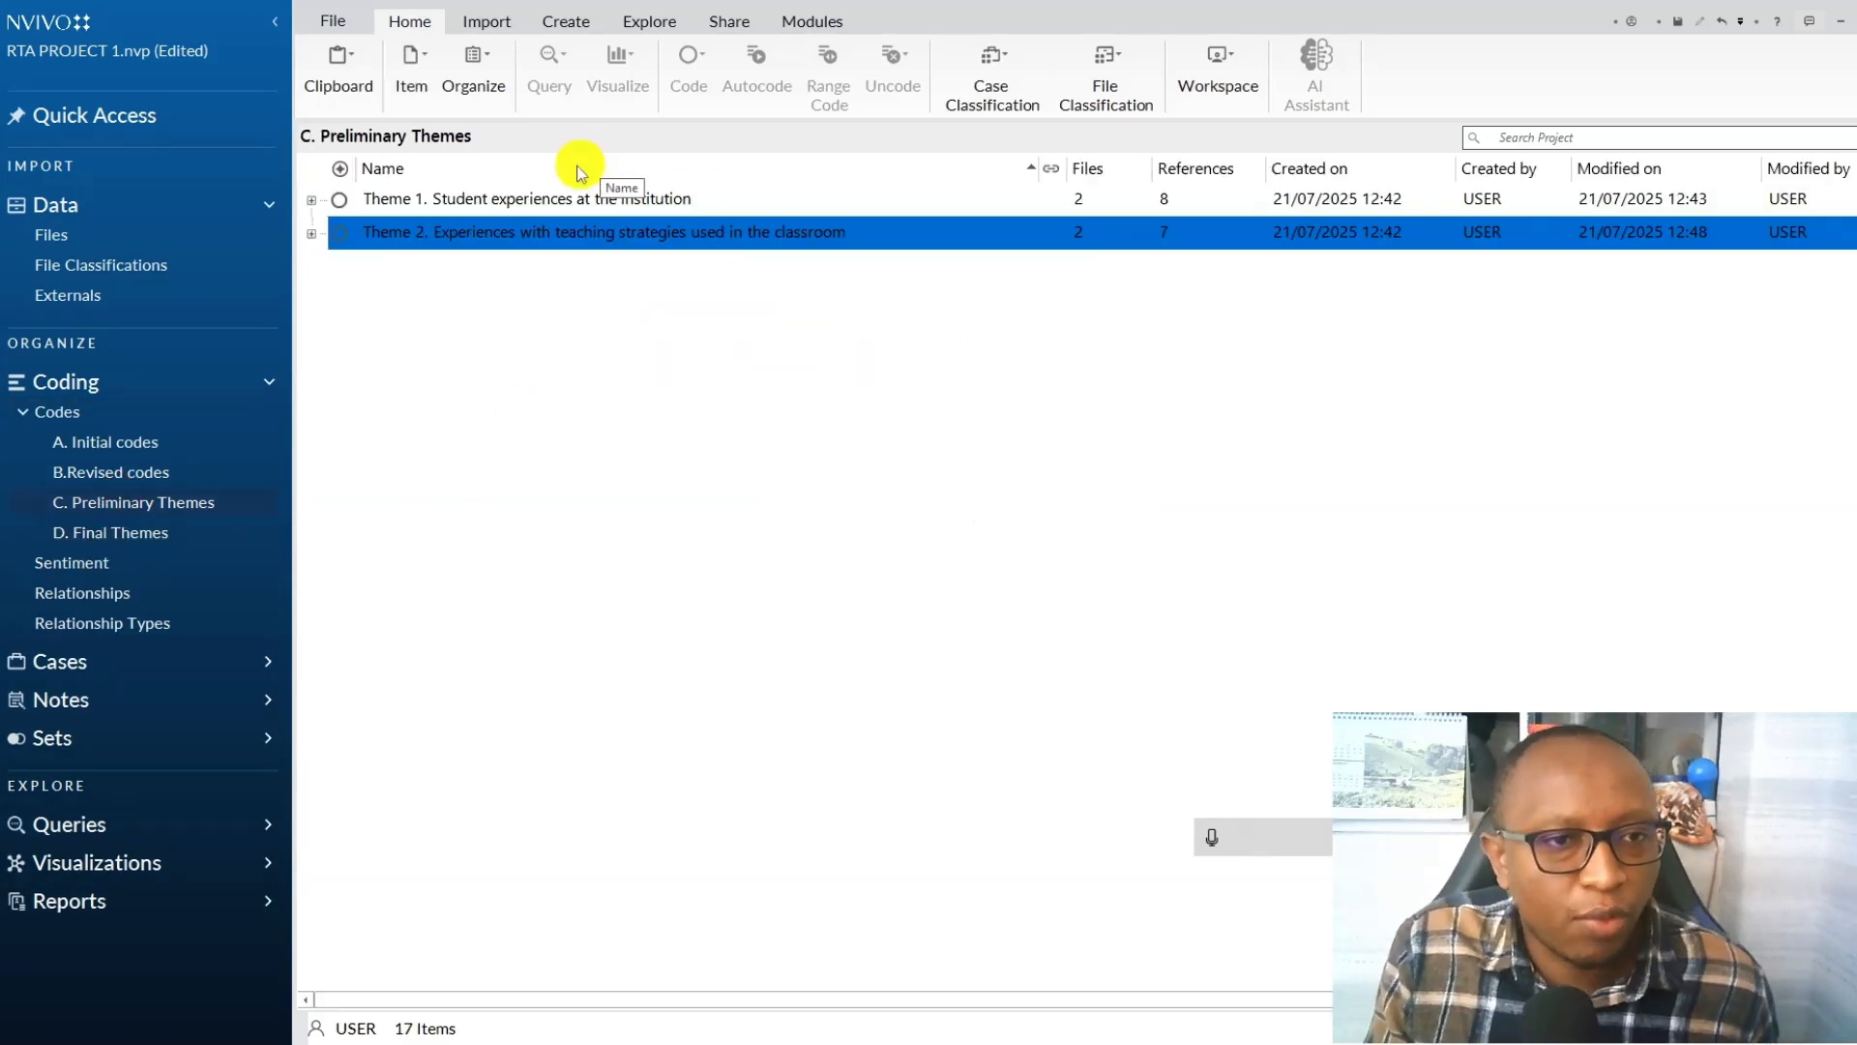
{"action": "left_click", "coordinate": [528, 200], "text": "shift"}
{"action": "right_click", "coordinate": [528, 200]}
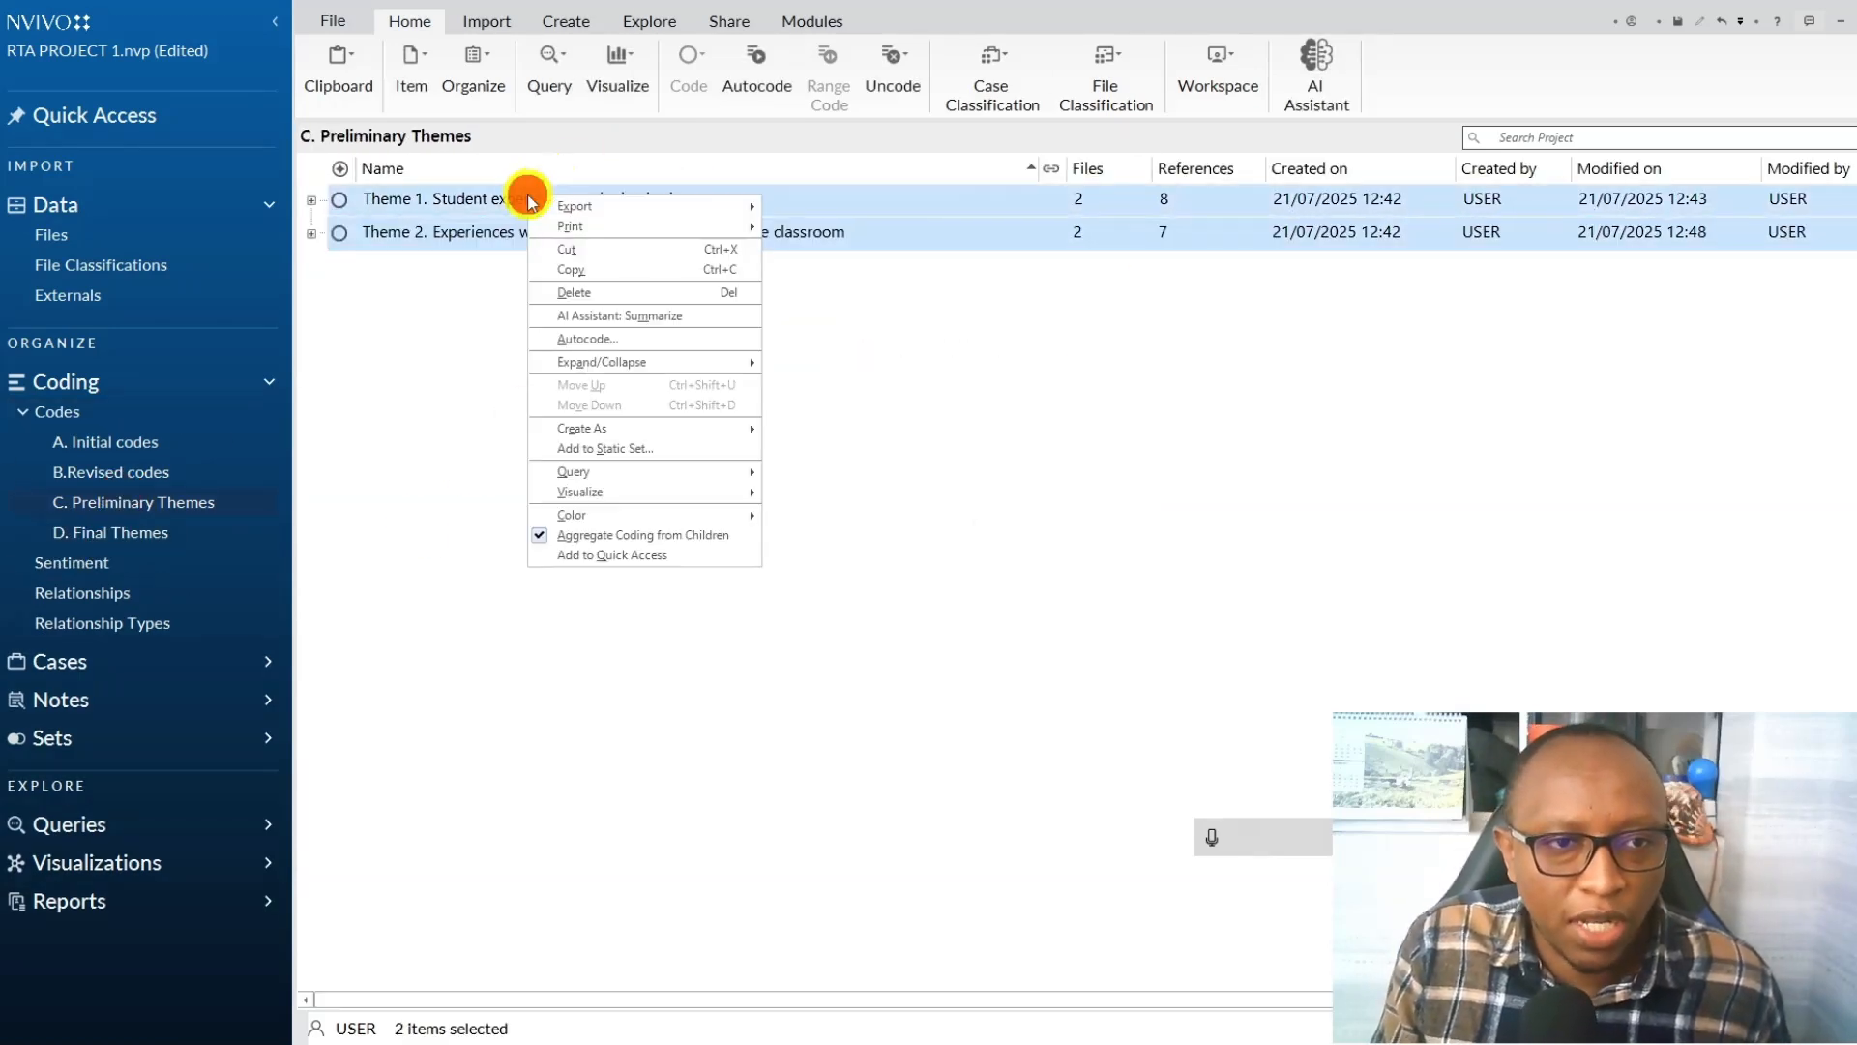
{"action": "left_click", "coordinate": [579, 278]}
{"action": "left_click", "coordinate": [131, 533]}
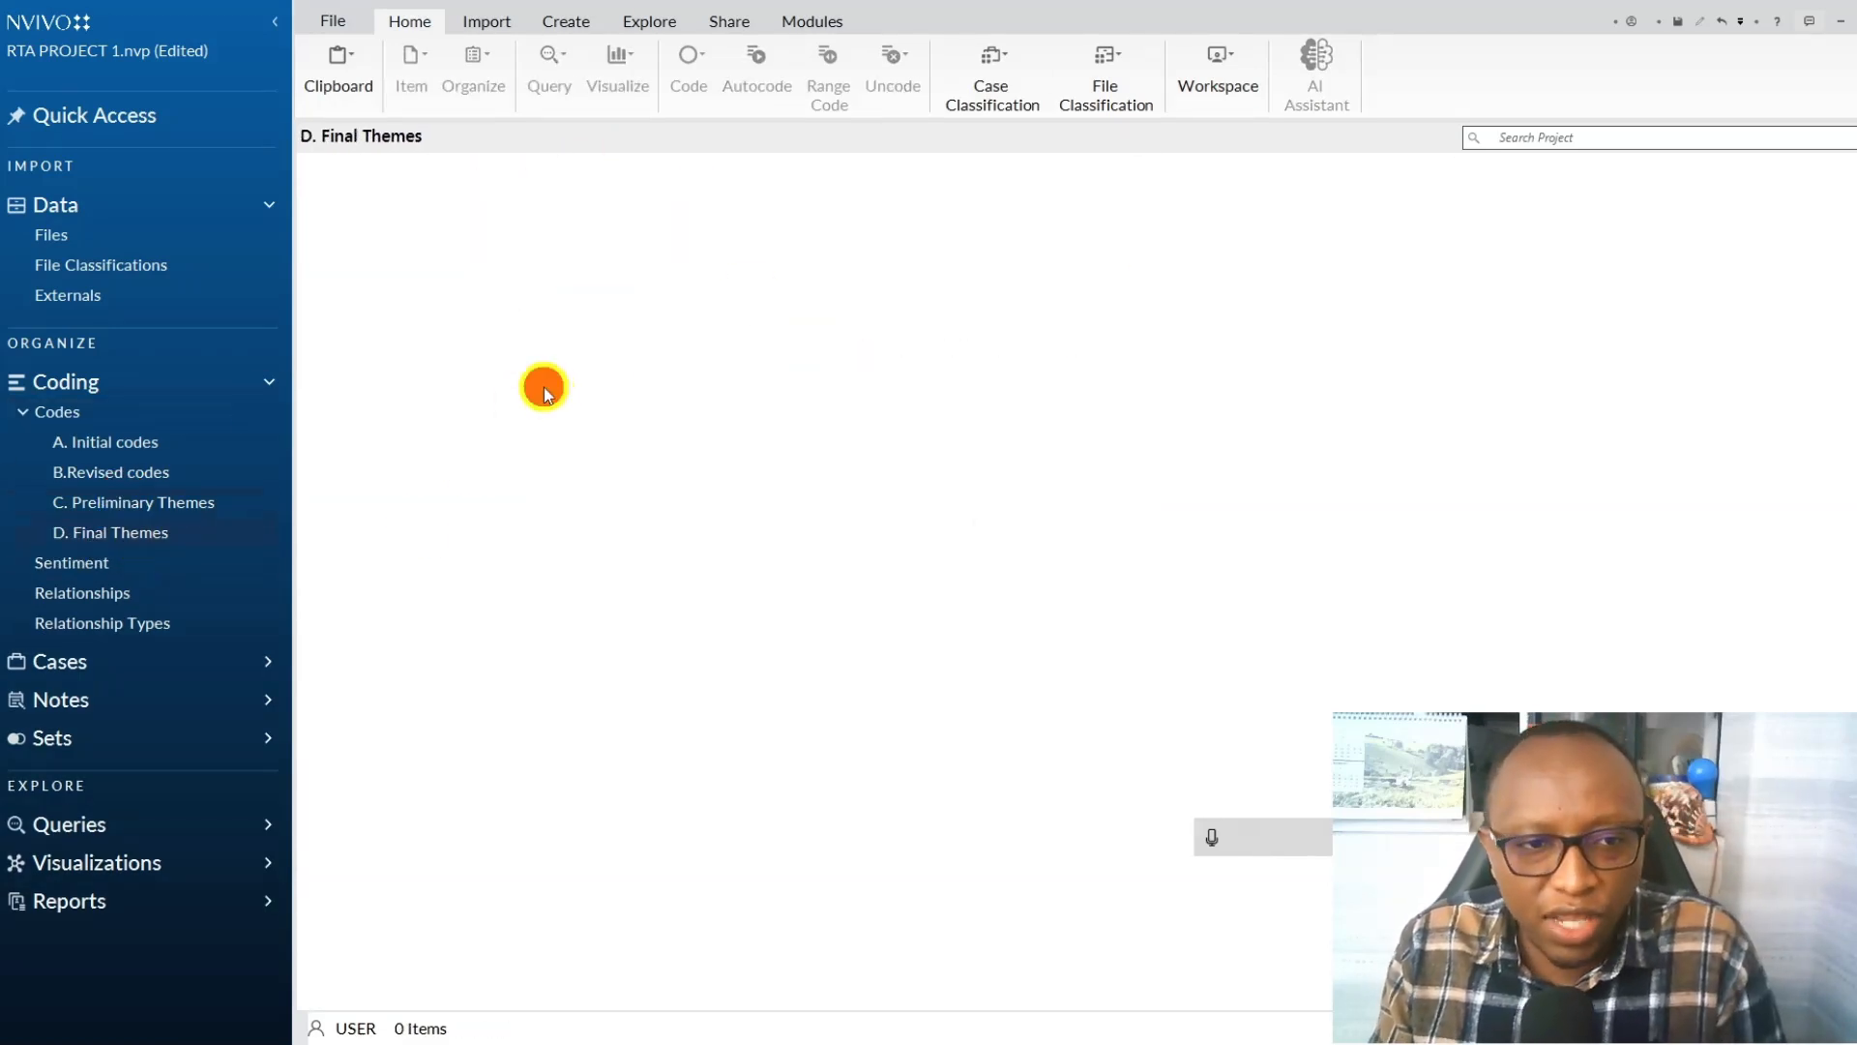
{"action": "right_click", "coordinate": [541, 340]}
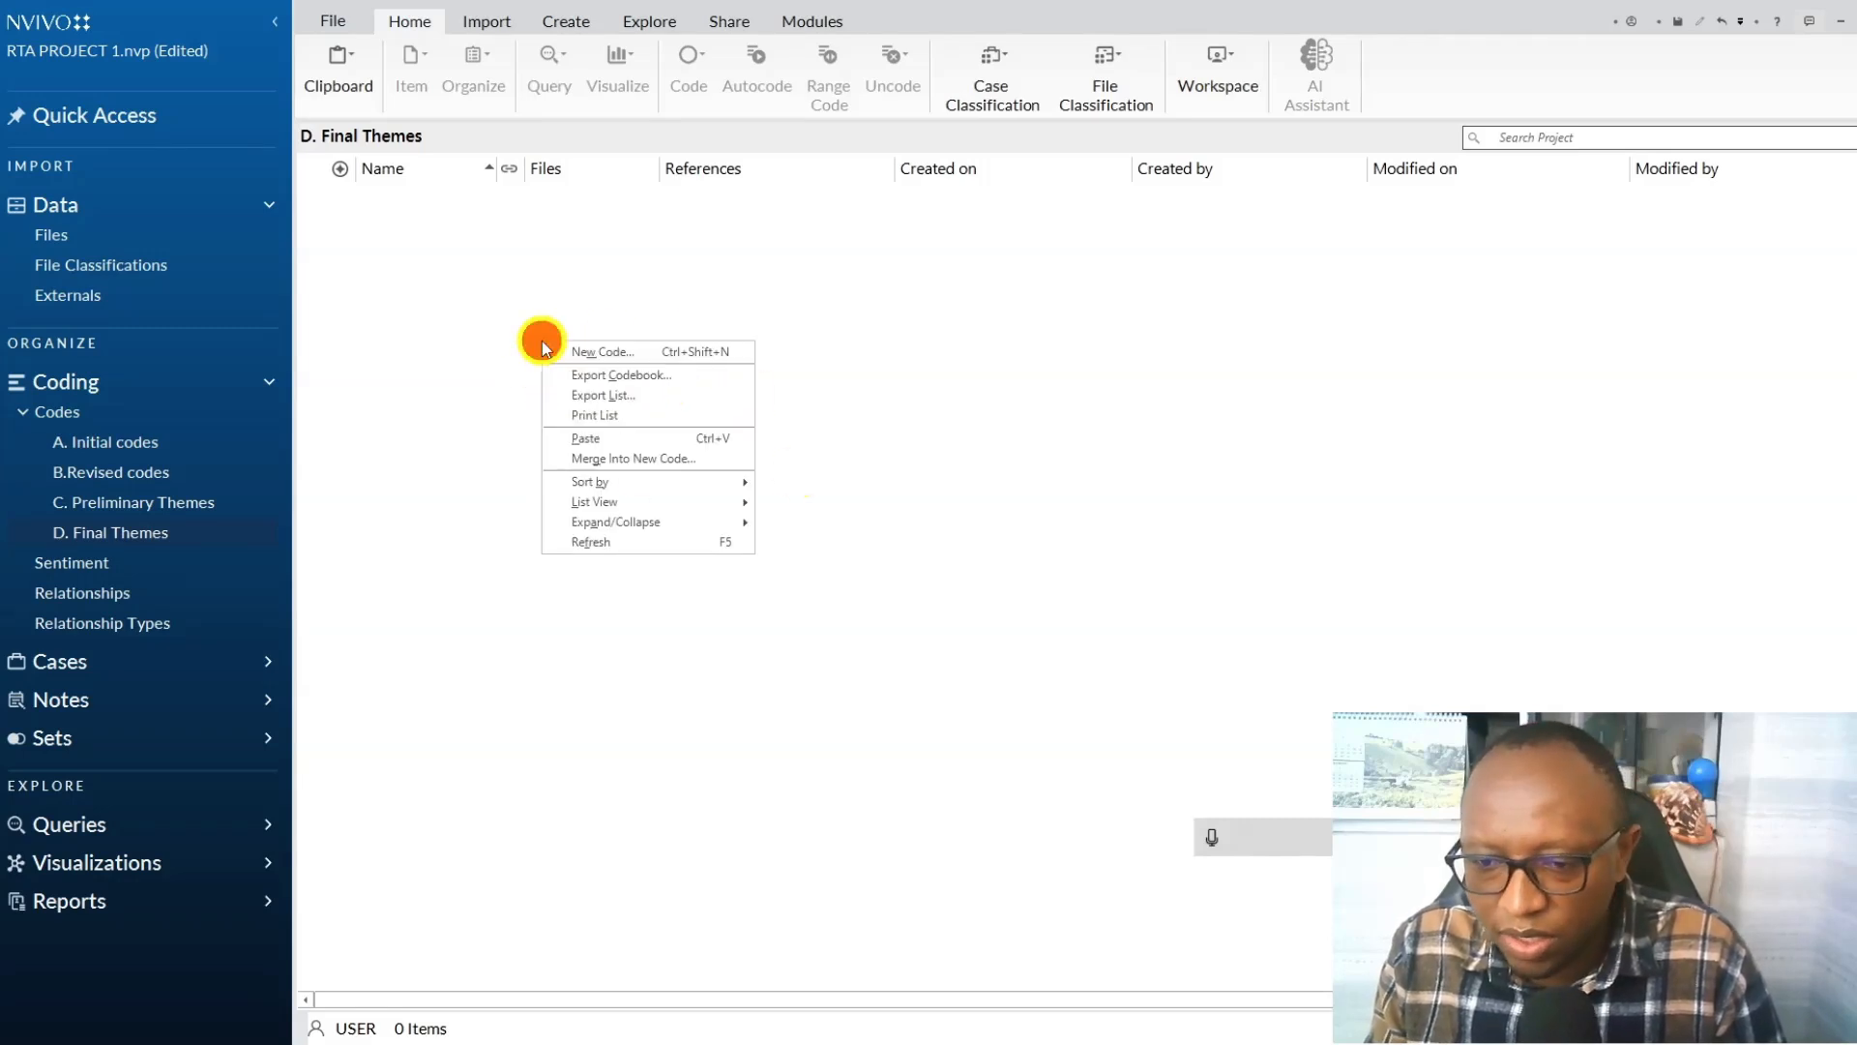
{"action": "left_click", "coordinate": [588, 438]}
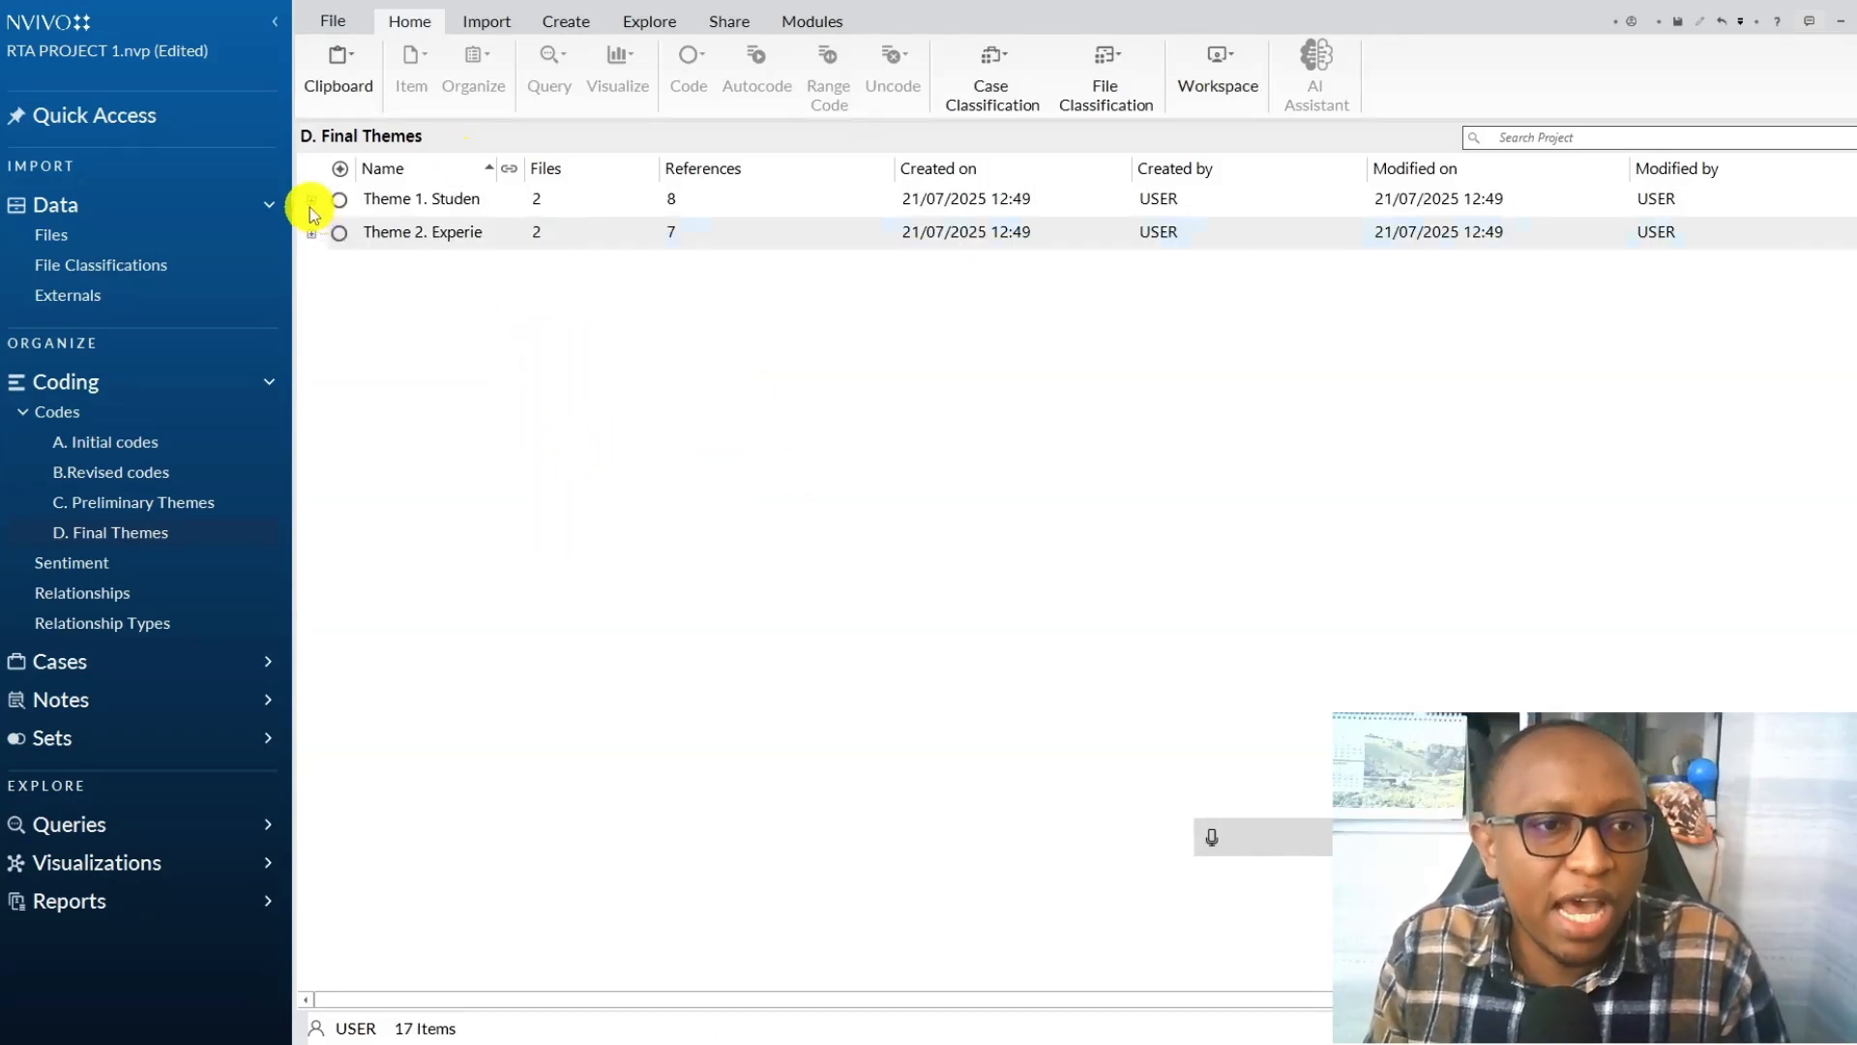
Expand both themes and their subthemes in D. Final Themes and review Theme 1's name and description.
{"action": "left_click", "coordinate": [311, 198]}
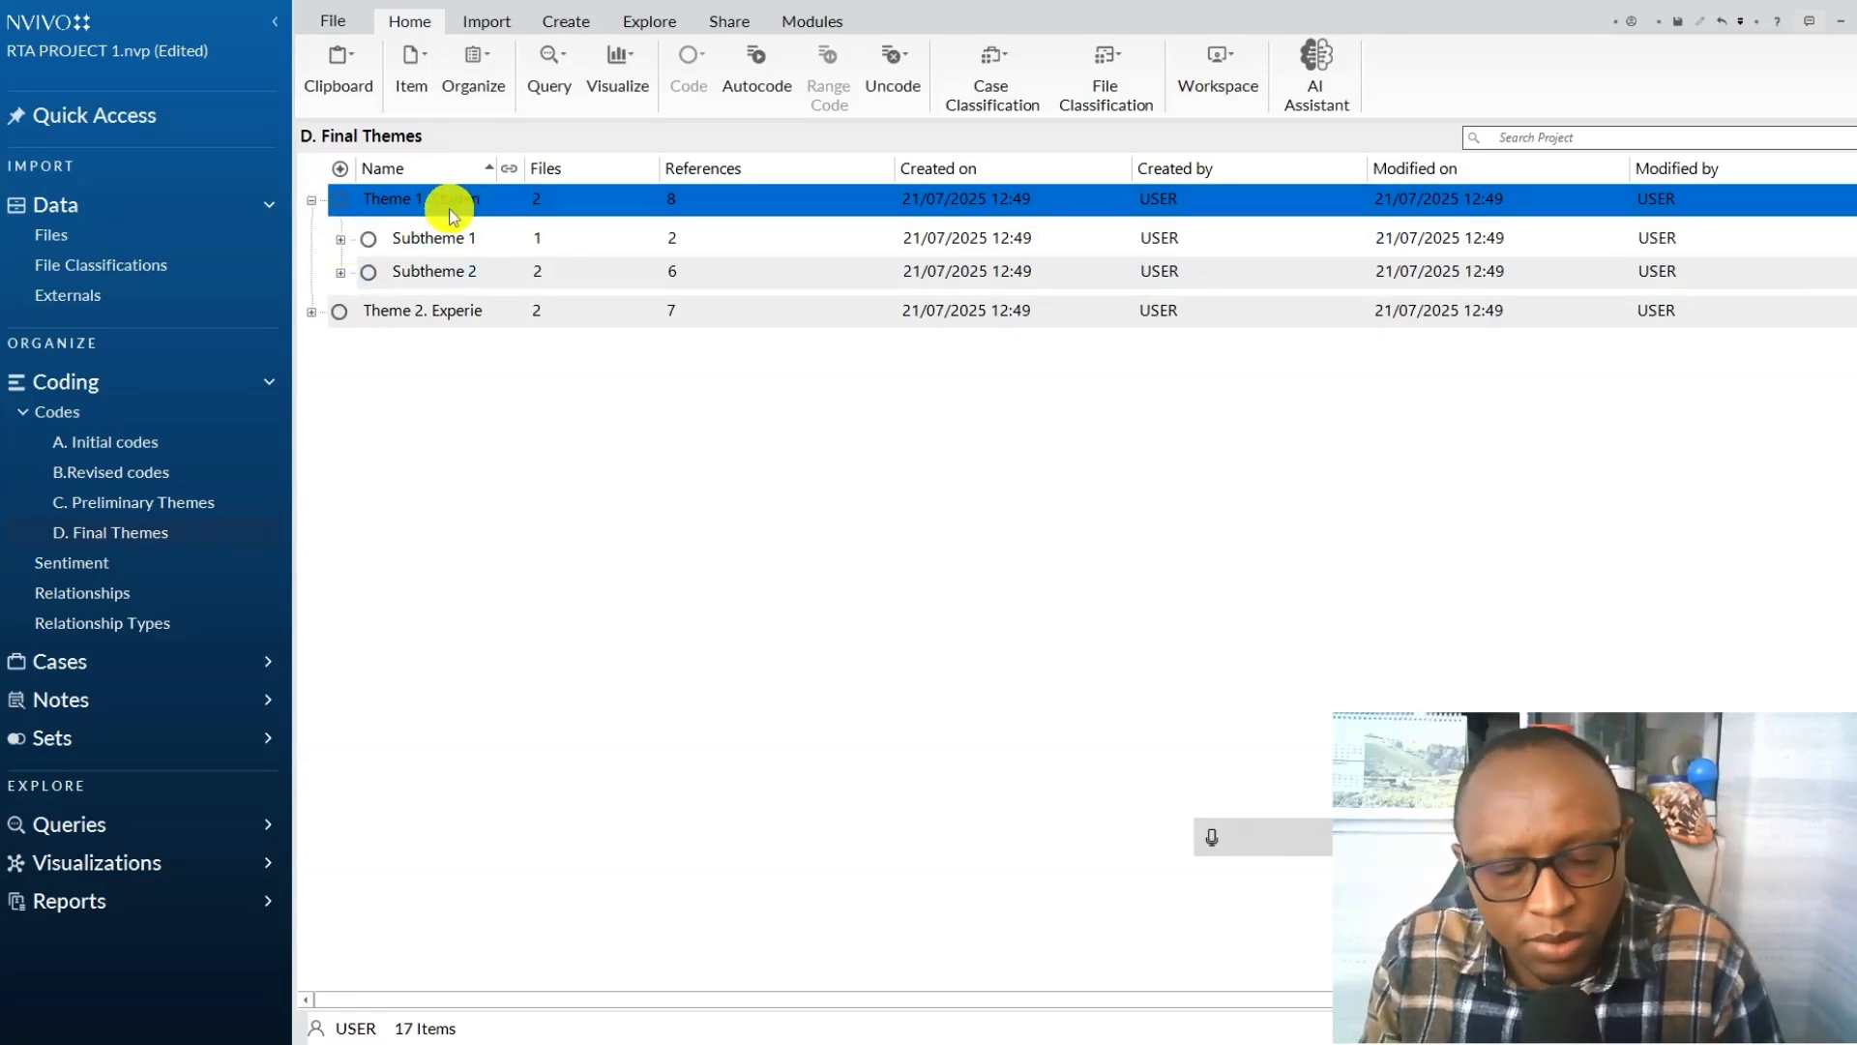
{"action": "left_click", "coordinate": [340, 239]}
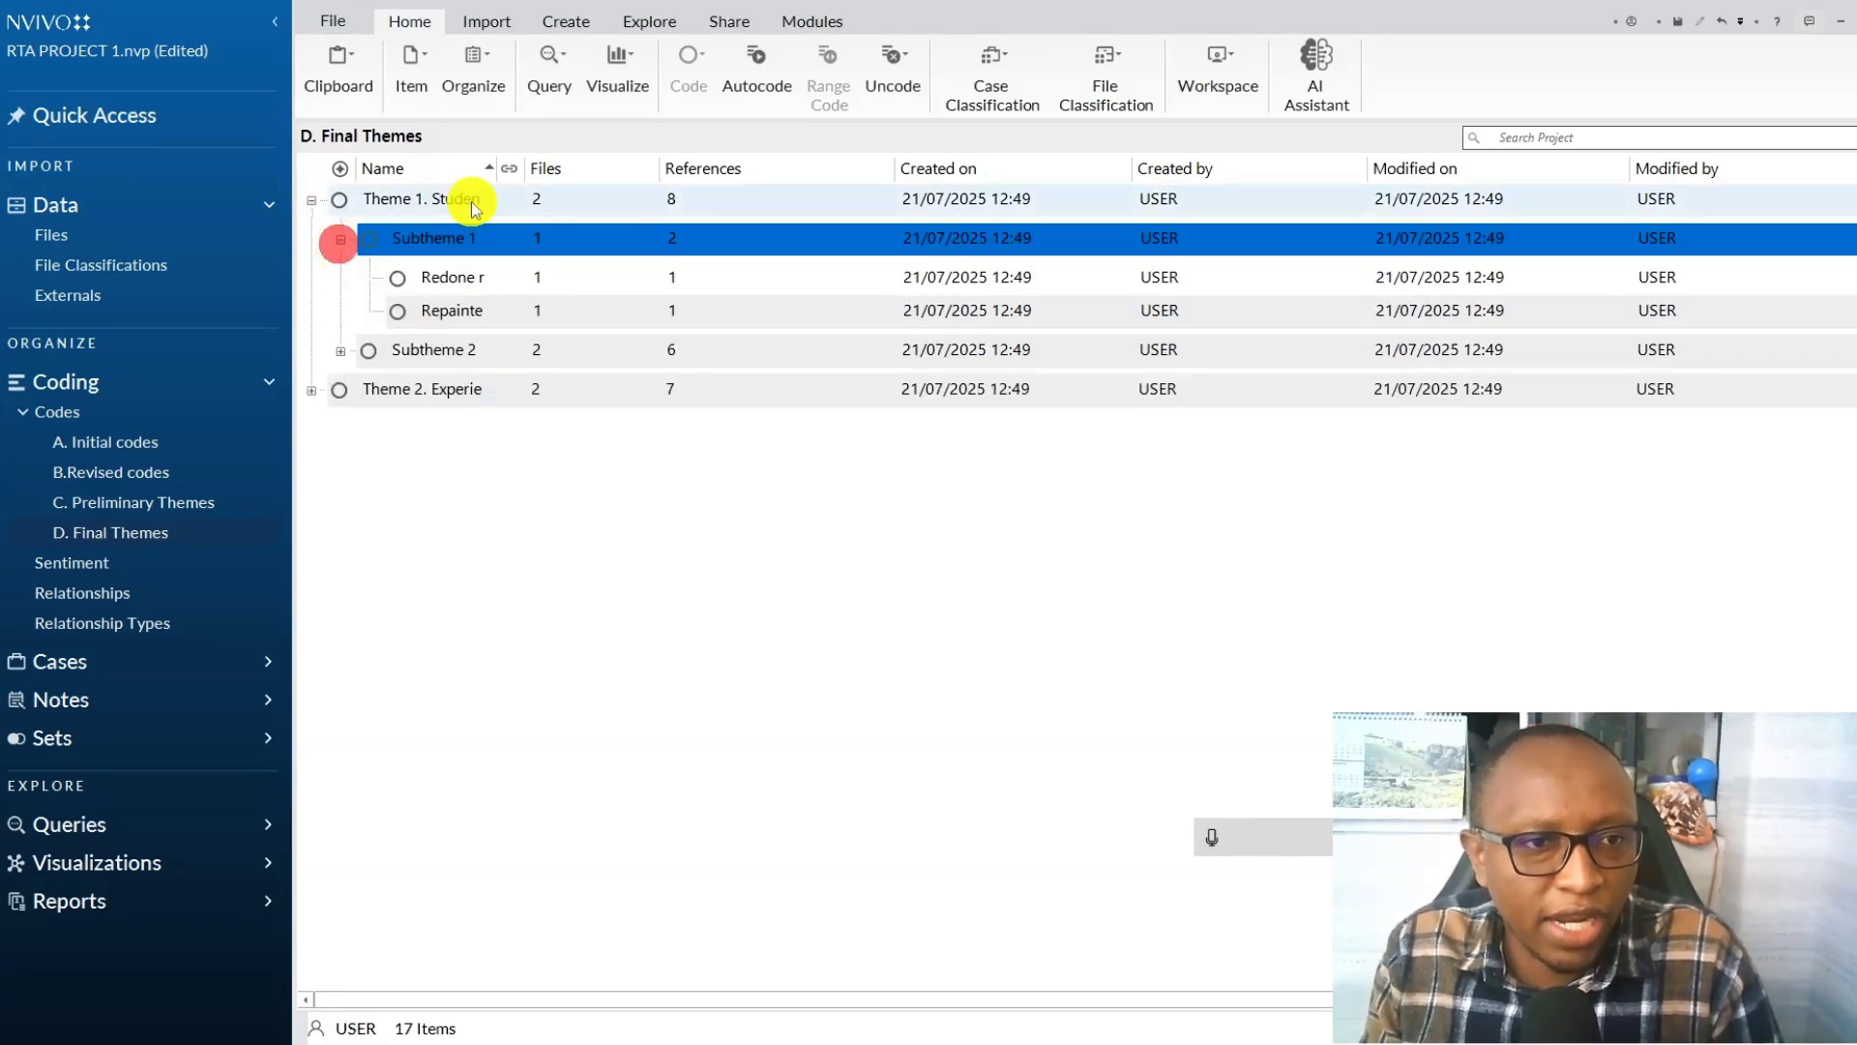
{"action": "left_click", "coordinate": [145, 500]}
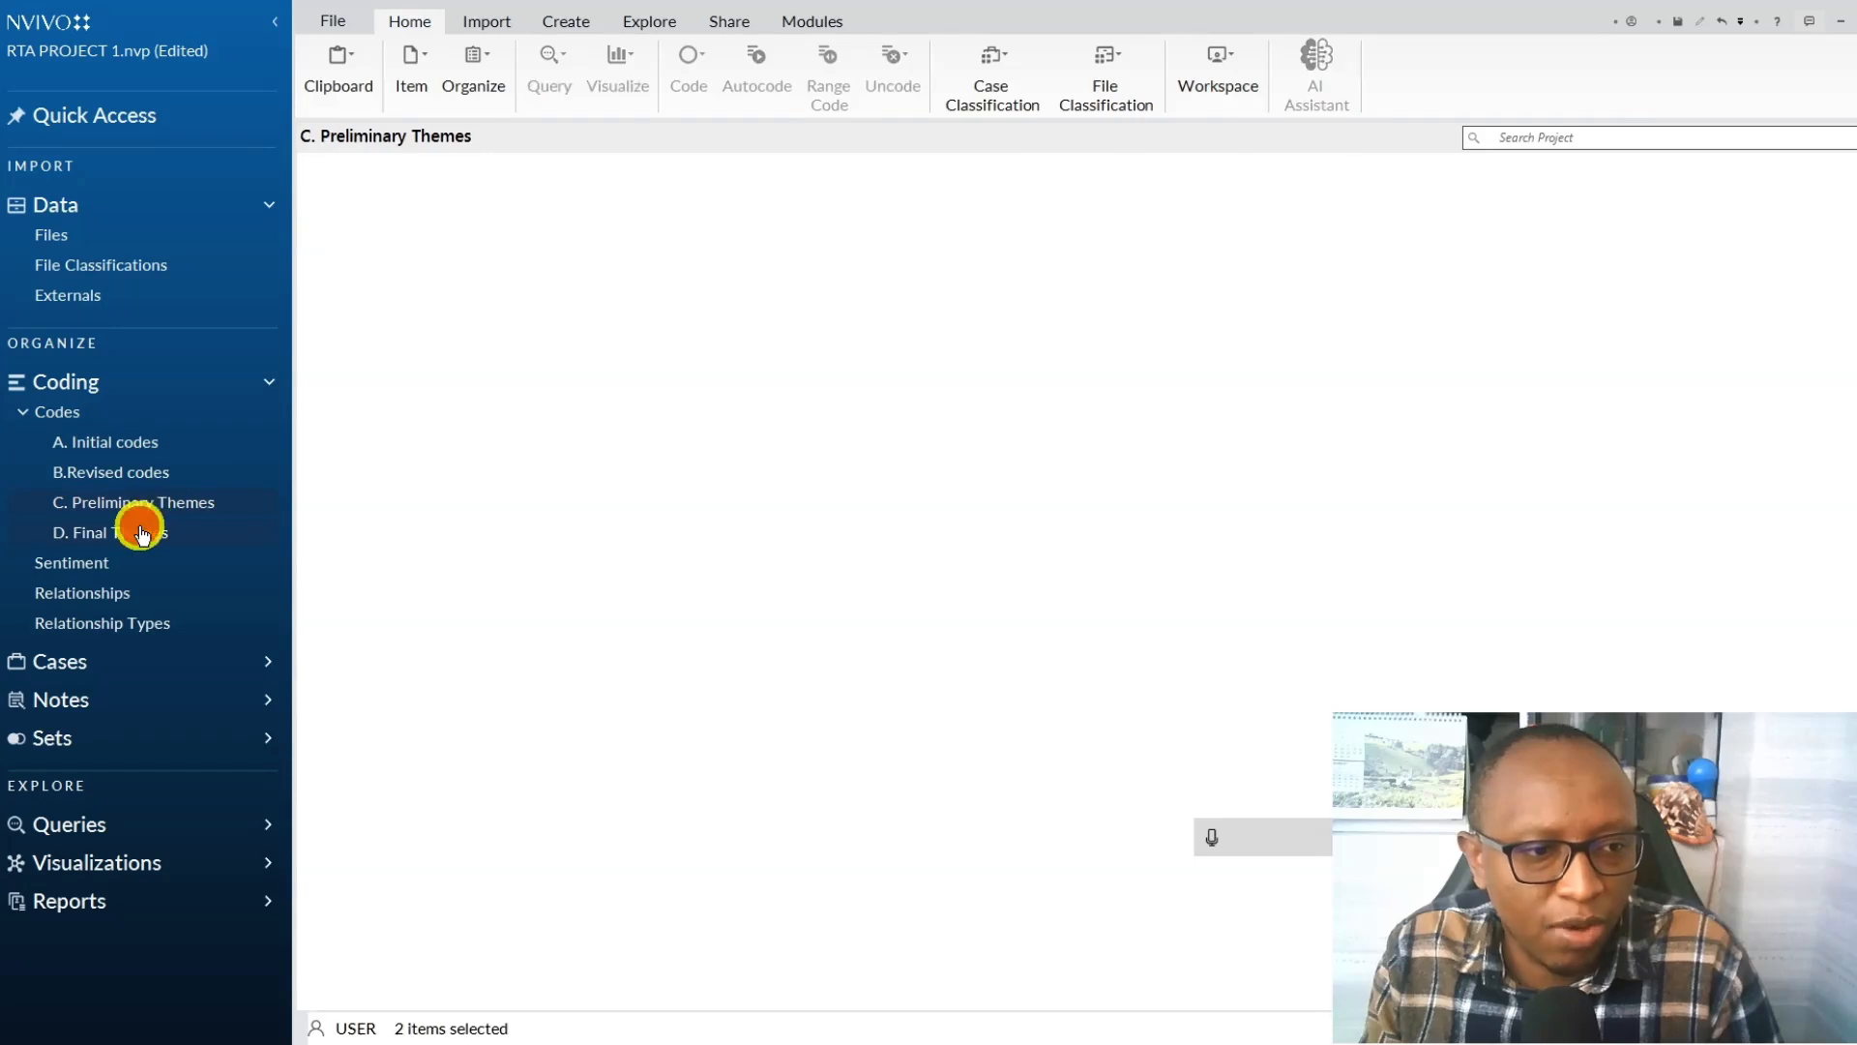
{"action": "left_click", "coordinate": [141, 532]}
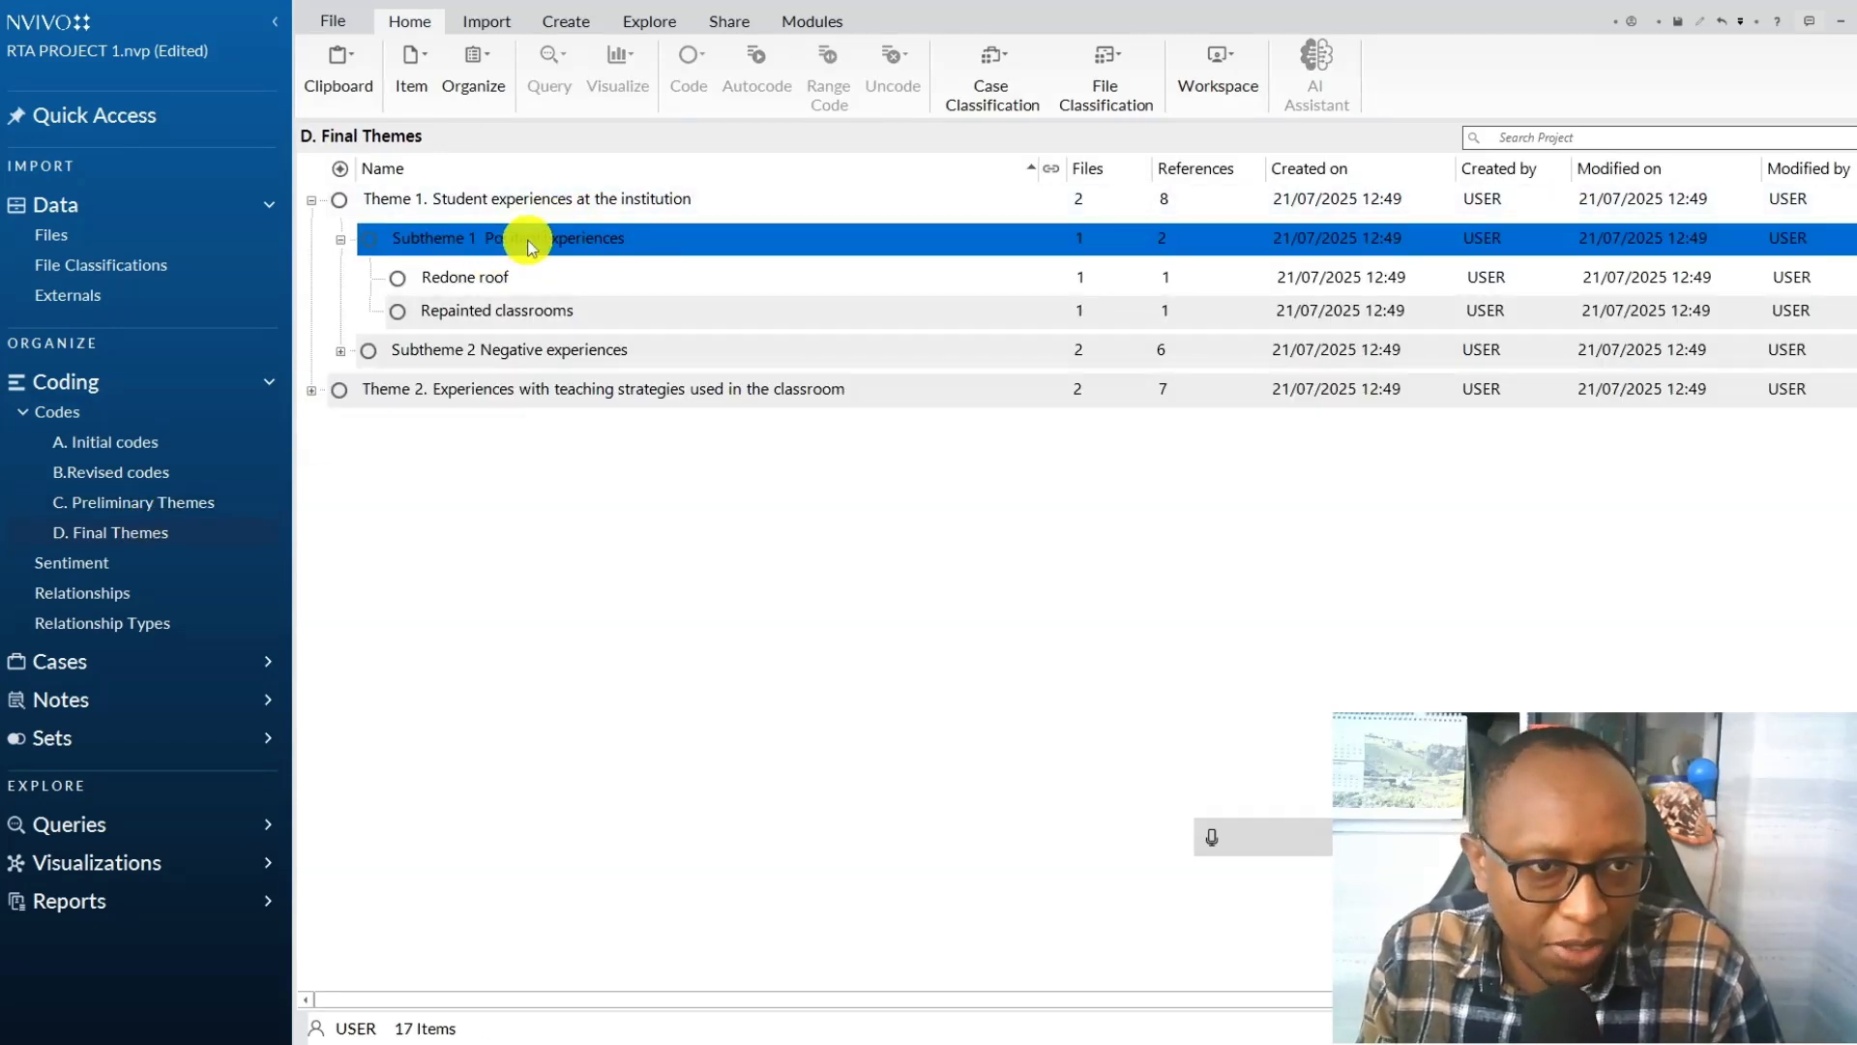
{"action": "right_click", "coordinate": [547, 196]}
{"action": "left_click", "coordinate": [634, 650]}
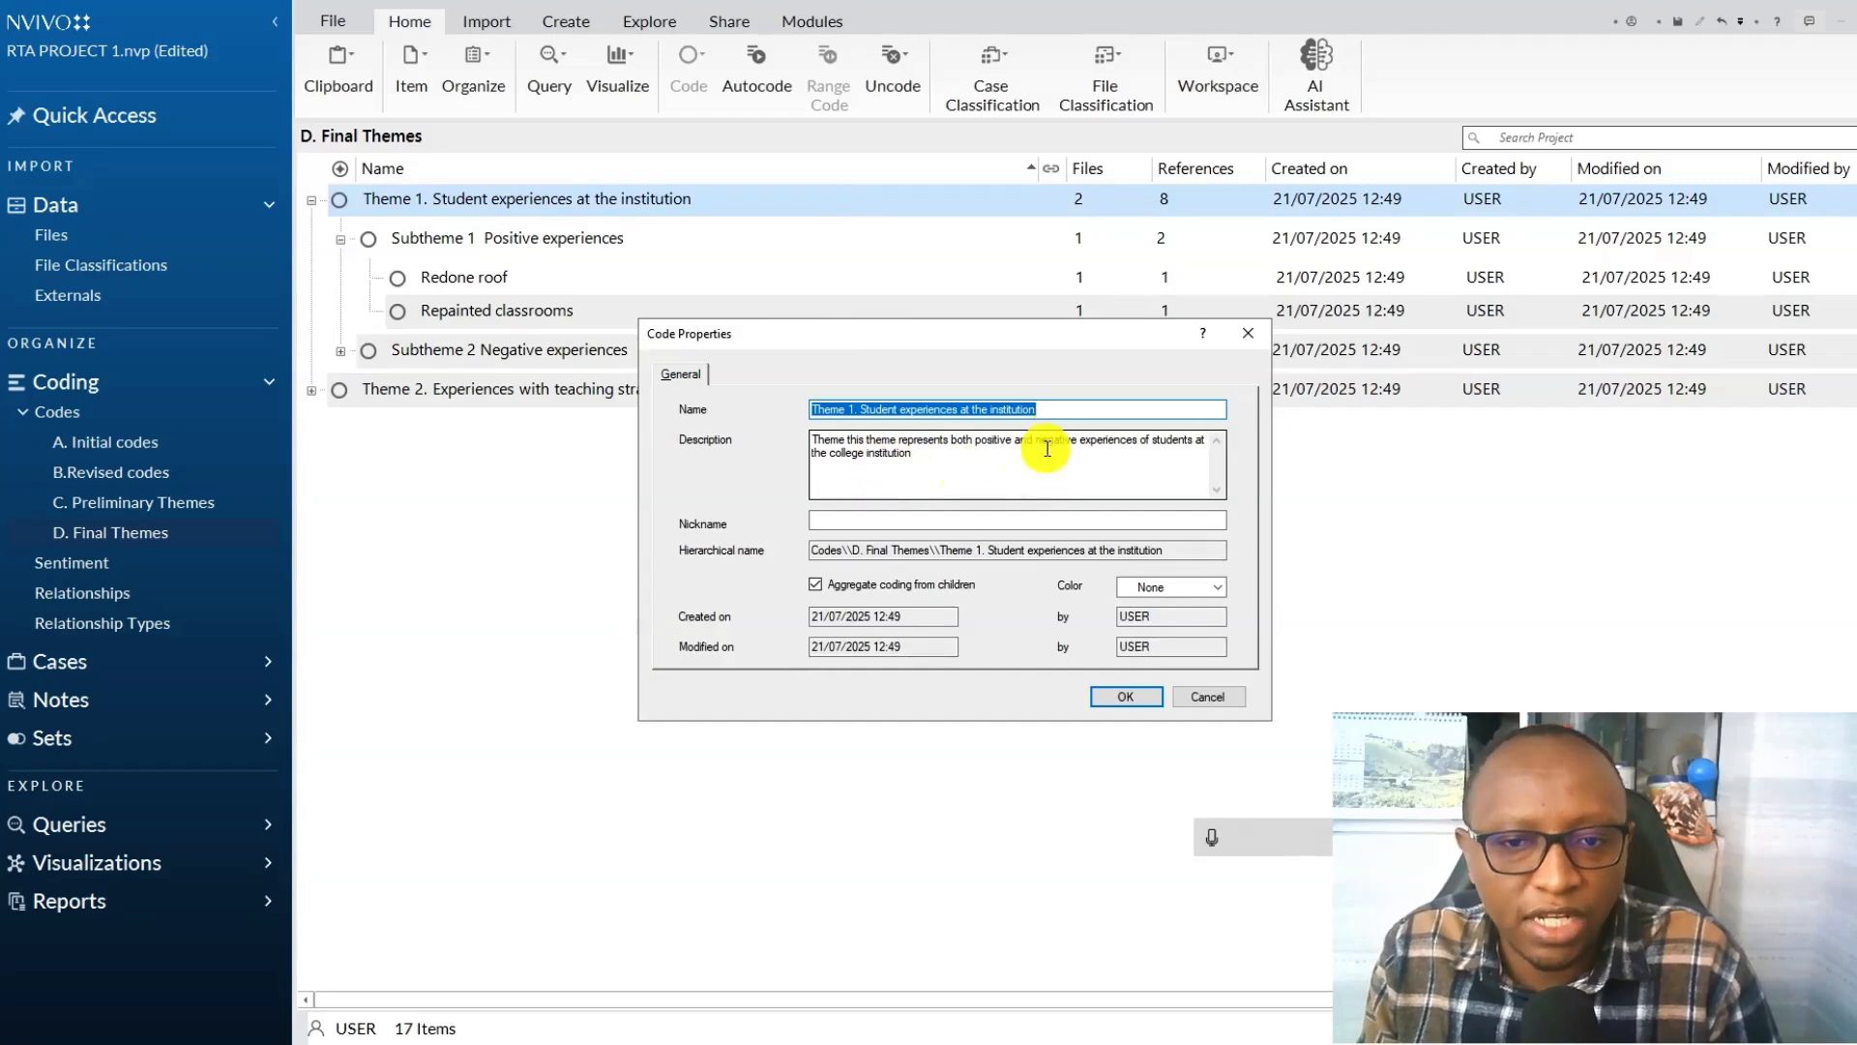
{"action": "left_click", "coordinate": [1107, 696]}
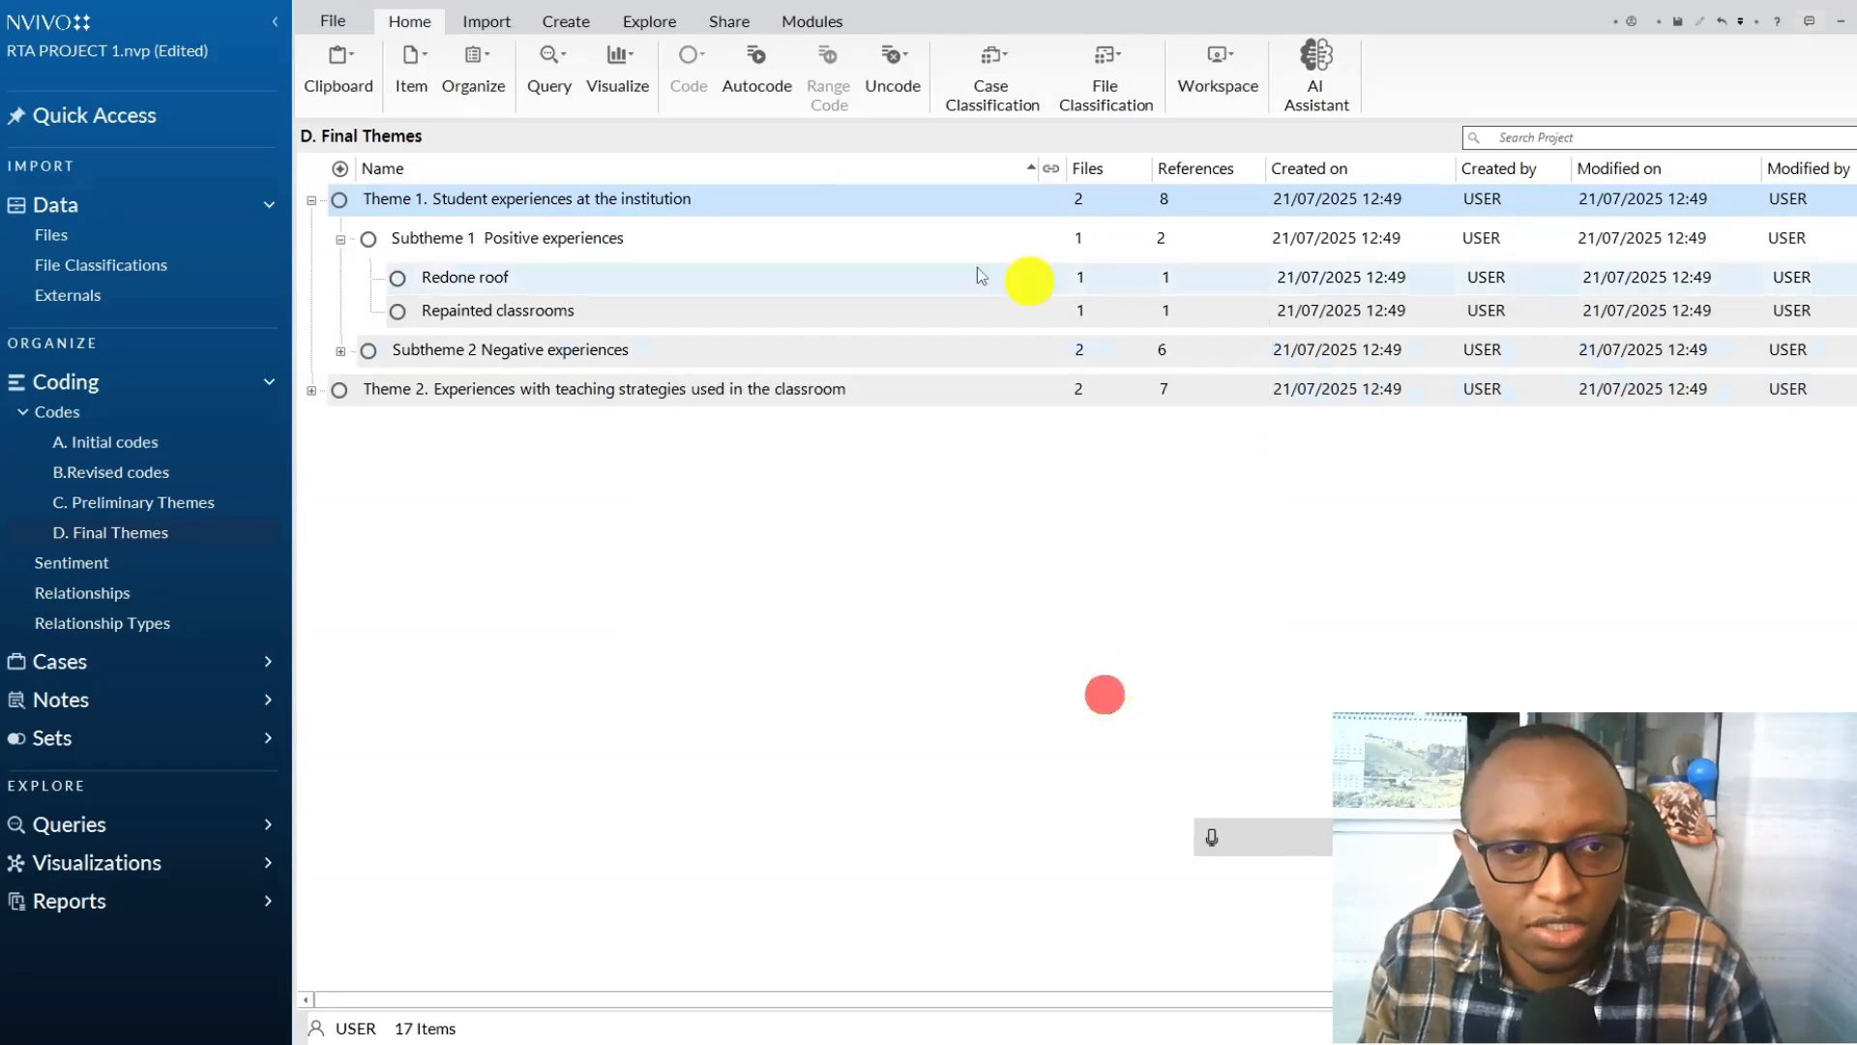
{"action": "left_click", "coordinate": [342, 352]}
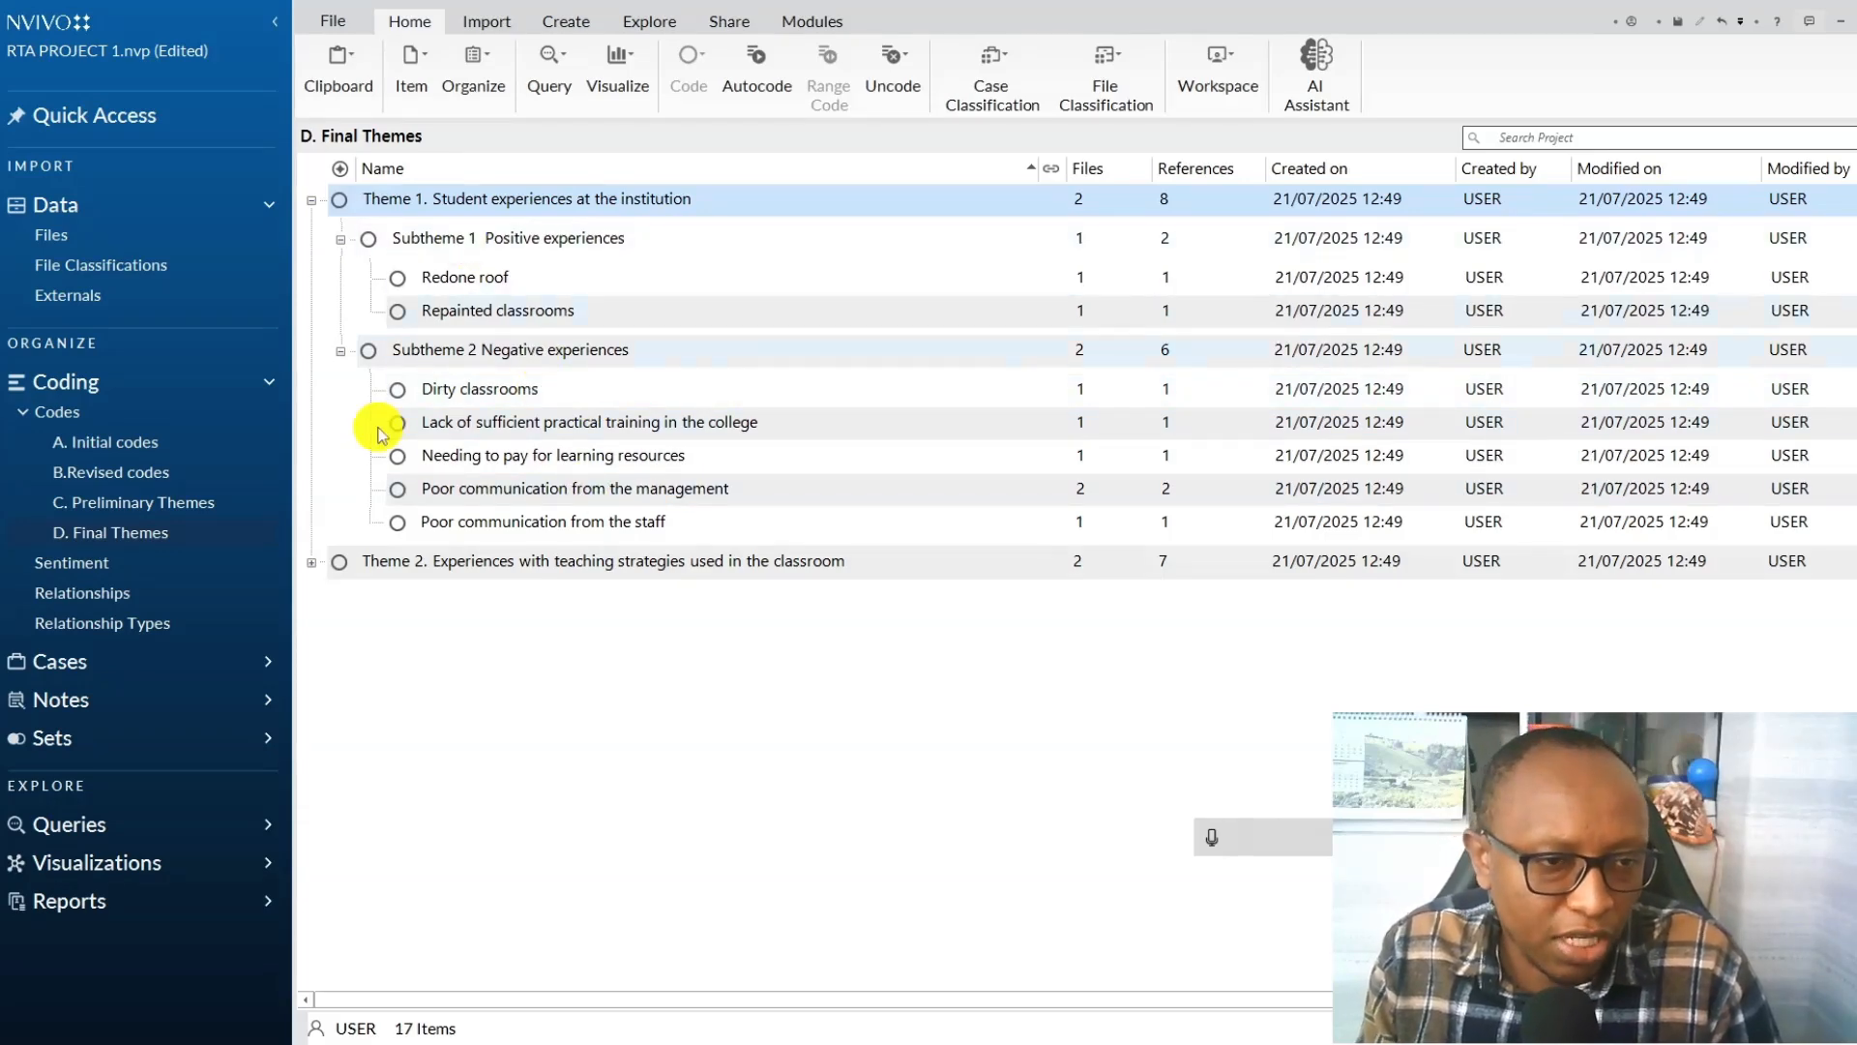
{"action": "left_click", "coordinate": [312, 562]}
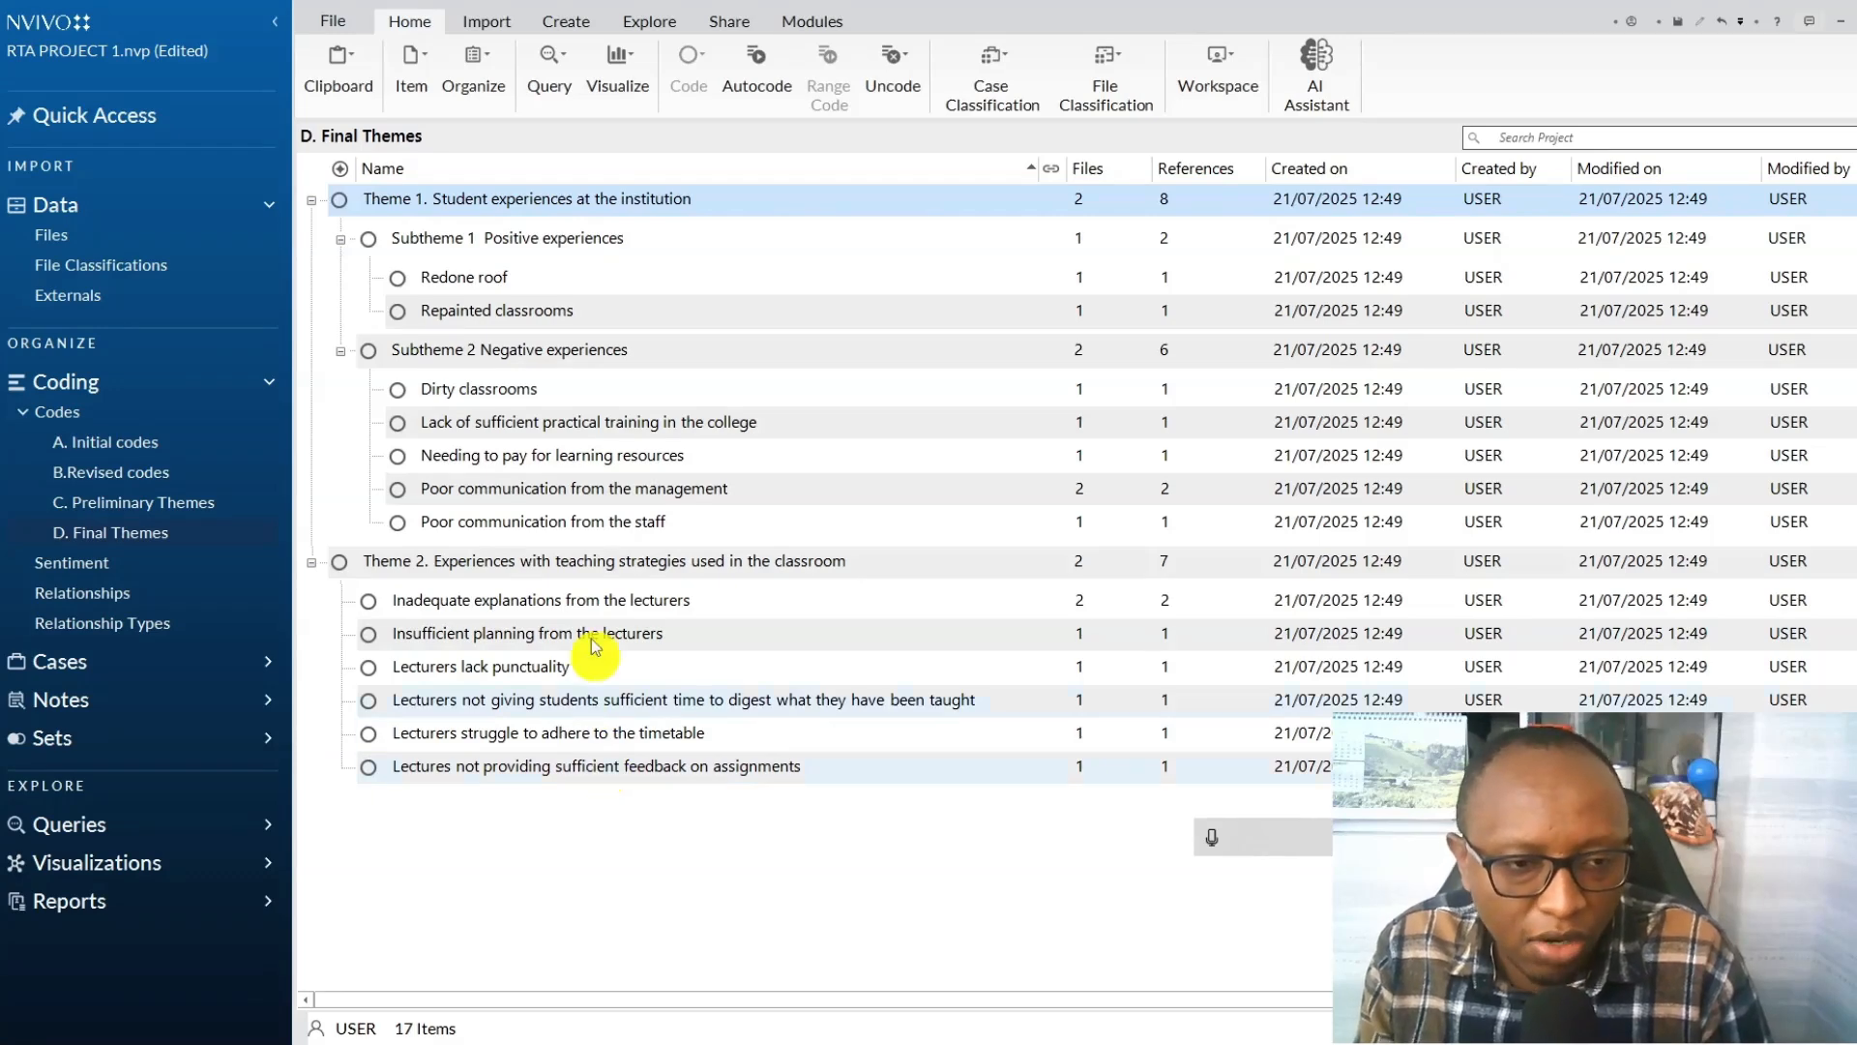
Rename Theme 2 in D. Final Themes as "Theme 2. Negative Experiences with teaching strategies used in the classroom".
{"action": "left_click", "coordinate": [583, 571]}
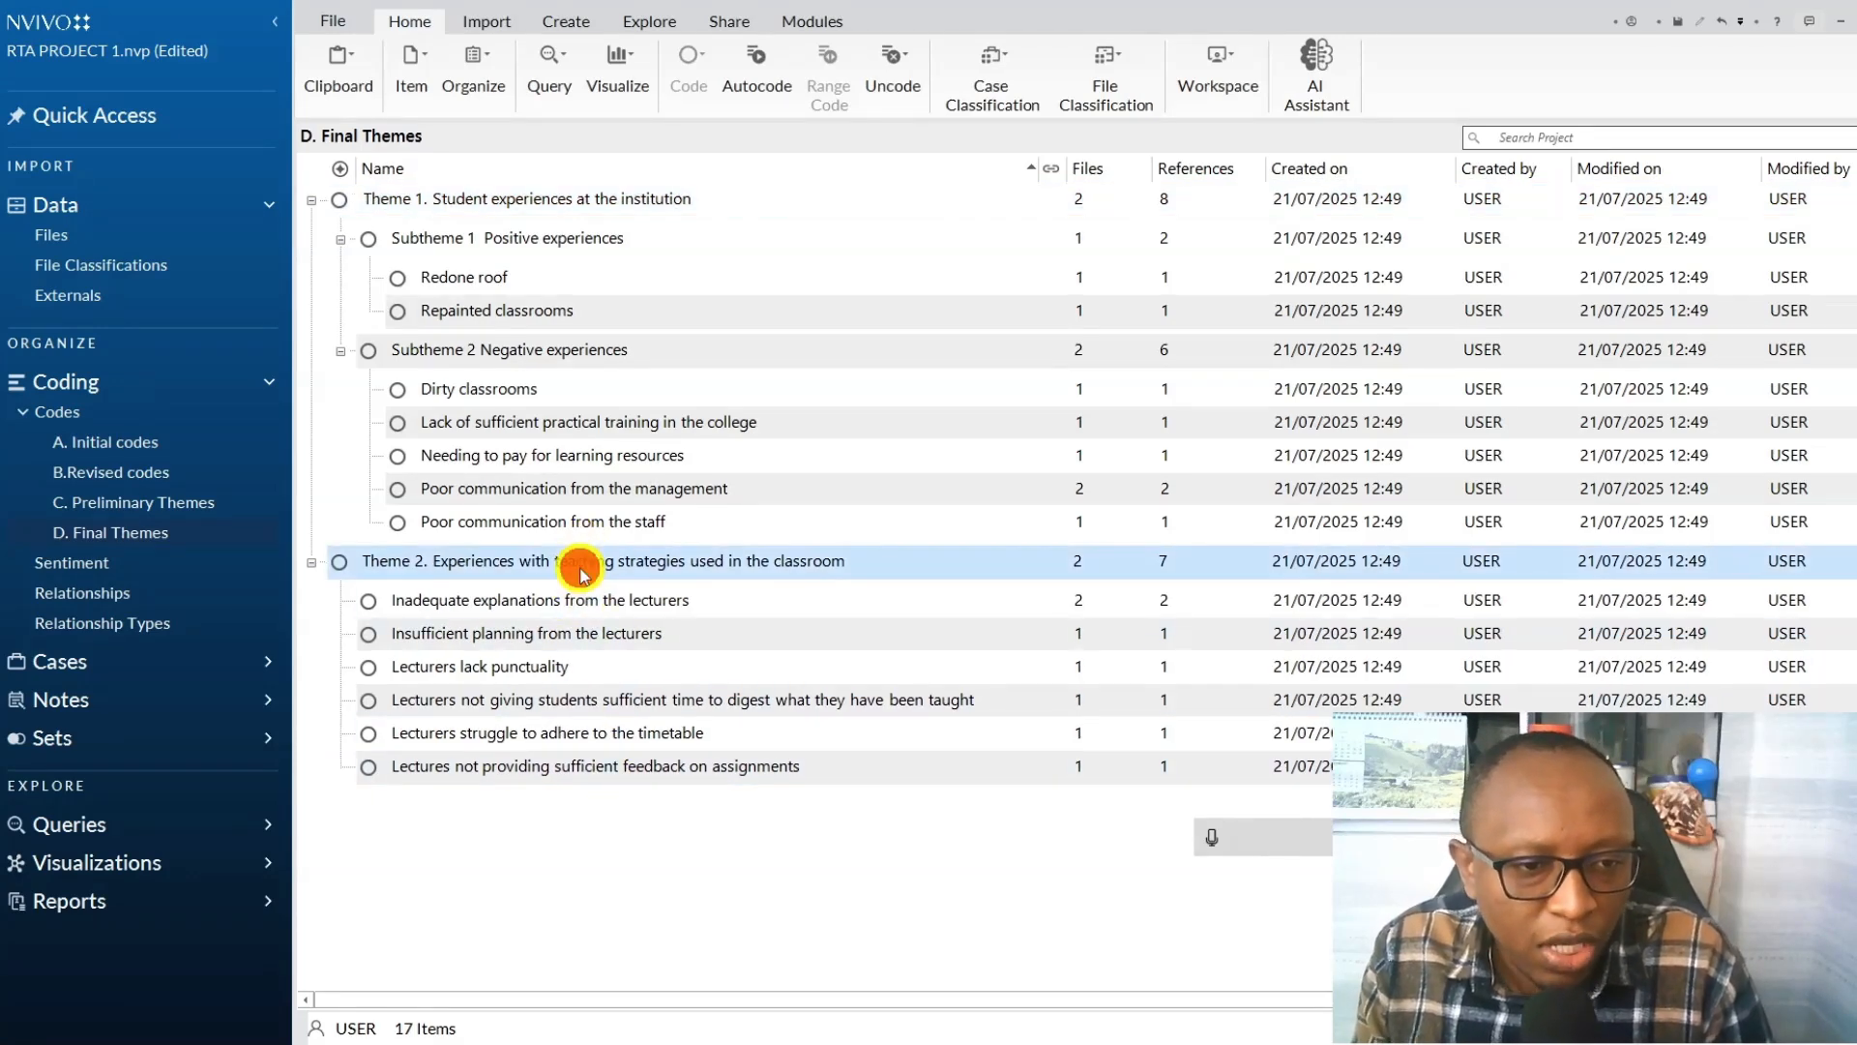
{"action": "right_click", "coordinate": [582, 571]}
{"action": "left_click", "coordinate": [660, 975]}
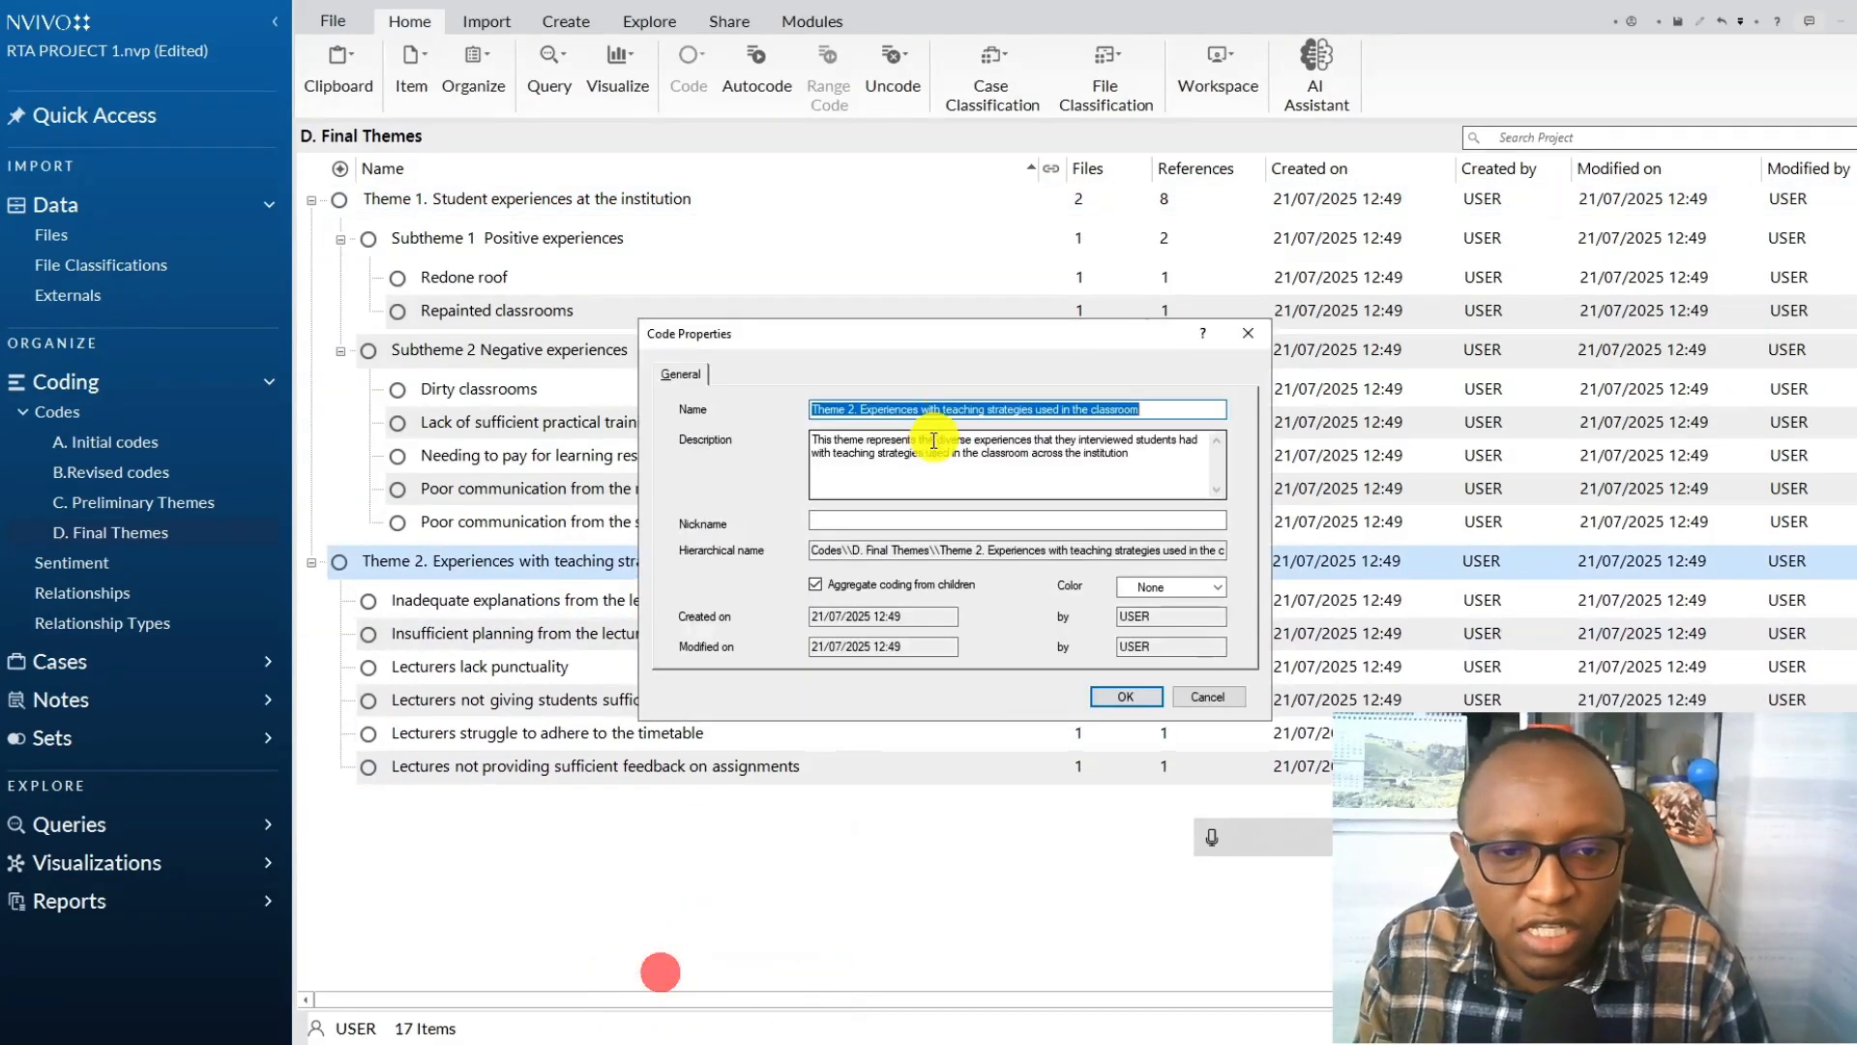
{"action": "left_click", "coordinate": [863, 409]}
{"action": "left_click", "coordinate": [861, 404]}
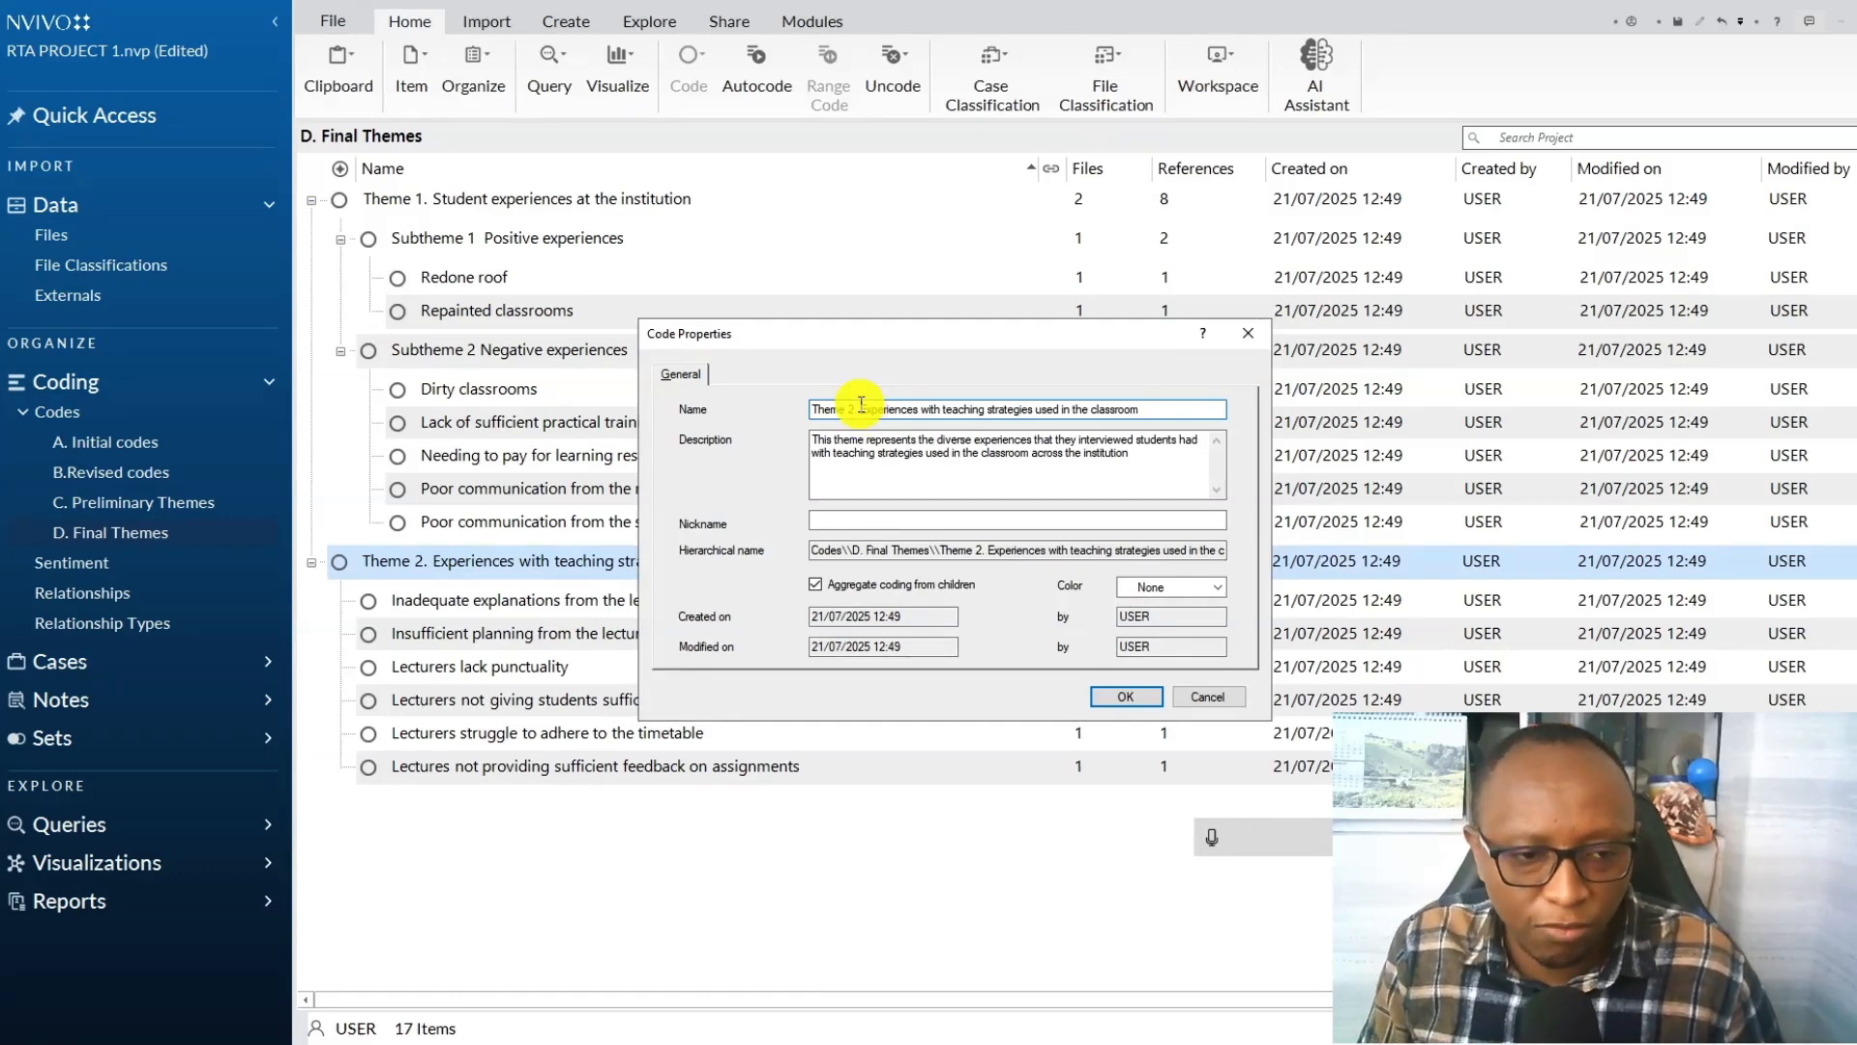
{"action": "type", "text": "Negative"}
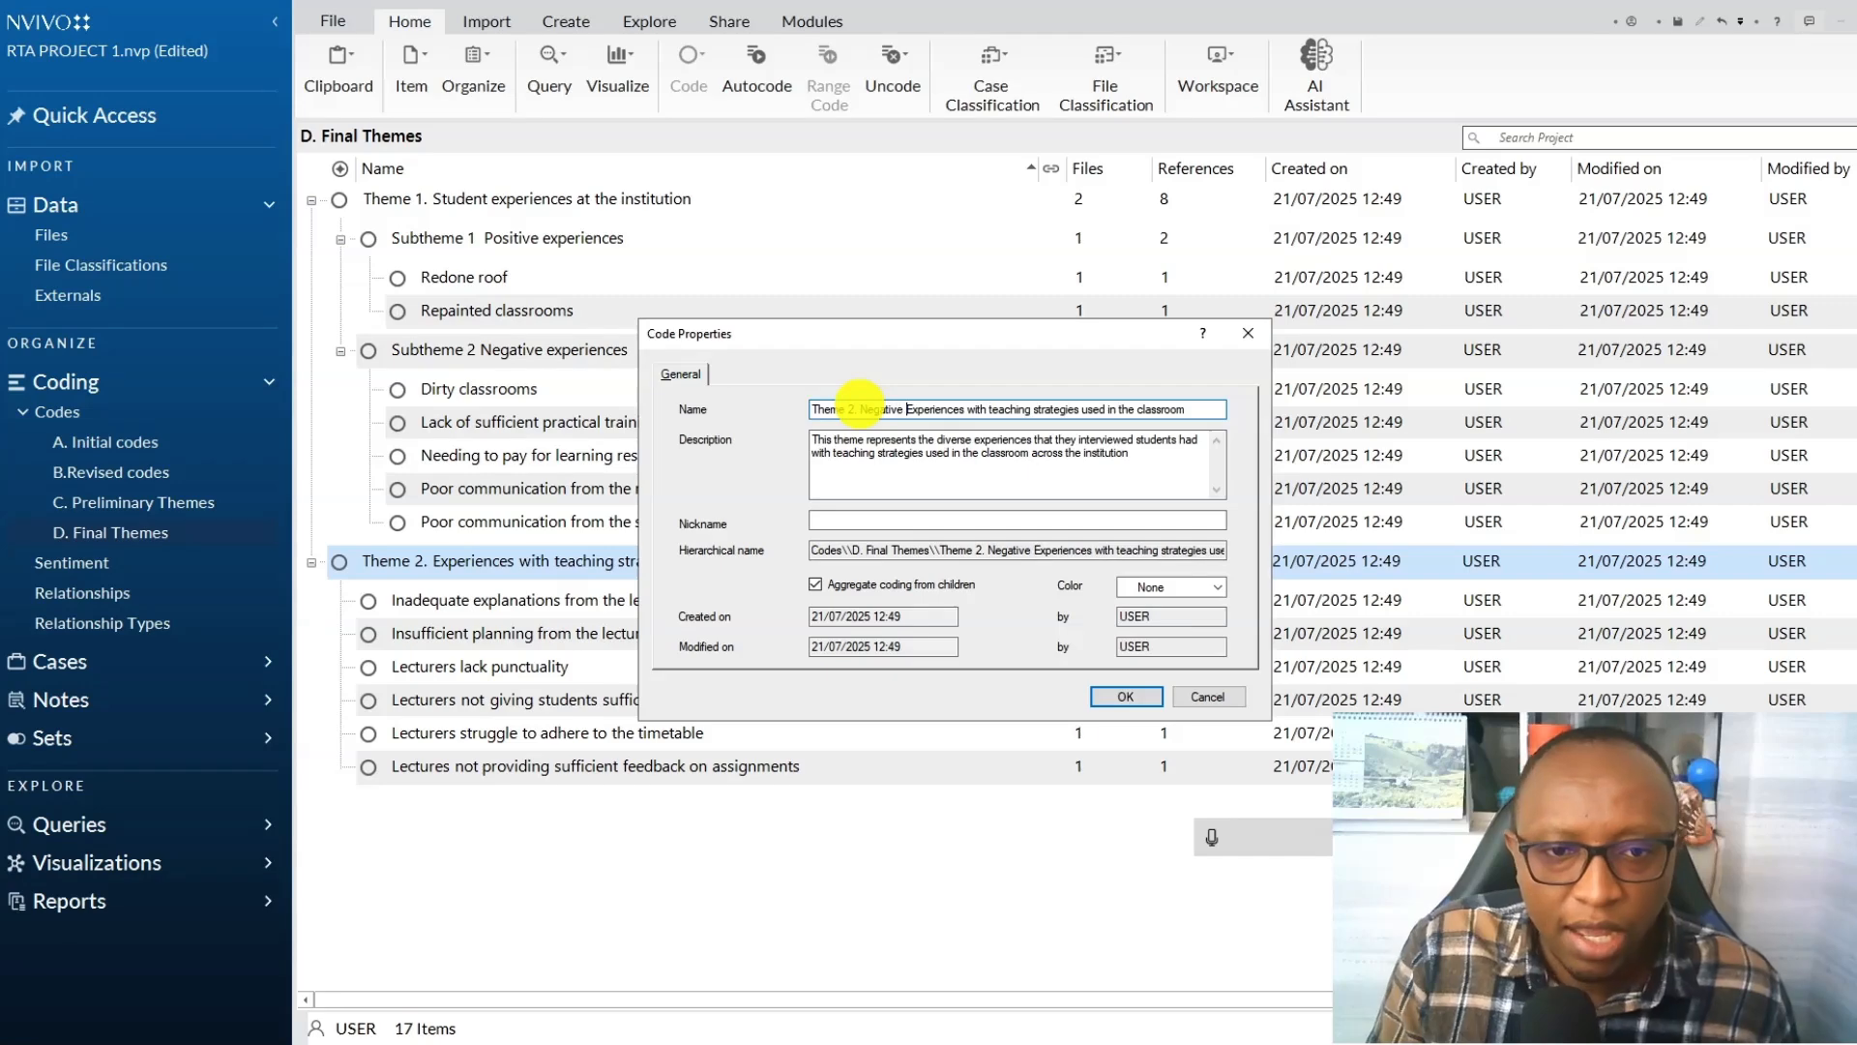
Replace "diverse" with "negative" in Theme 2's description, save its properties, and consult the six-step framework diagram.
{"action": "double_click", "coordinate": [958, 441]}
{"action": "type", "text": "neg"}
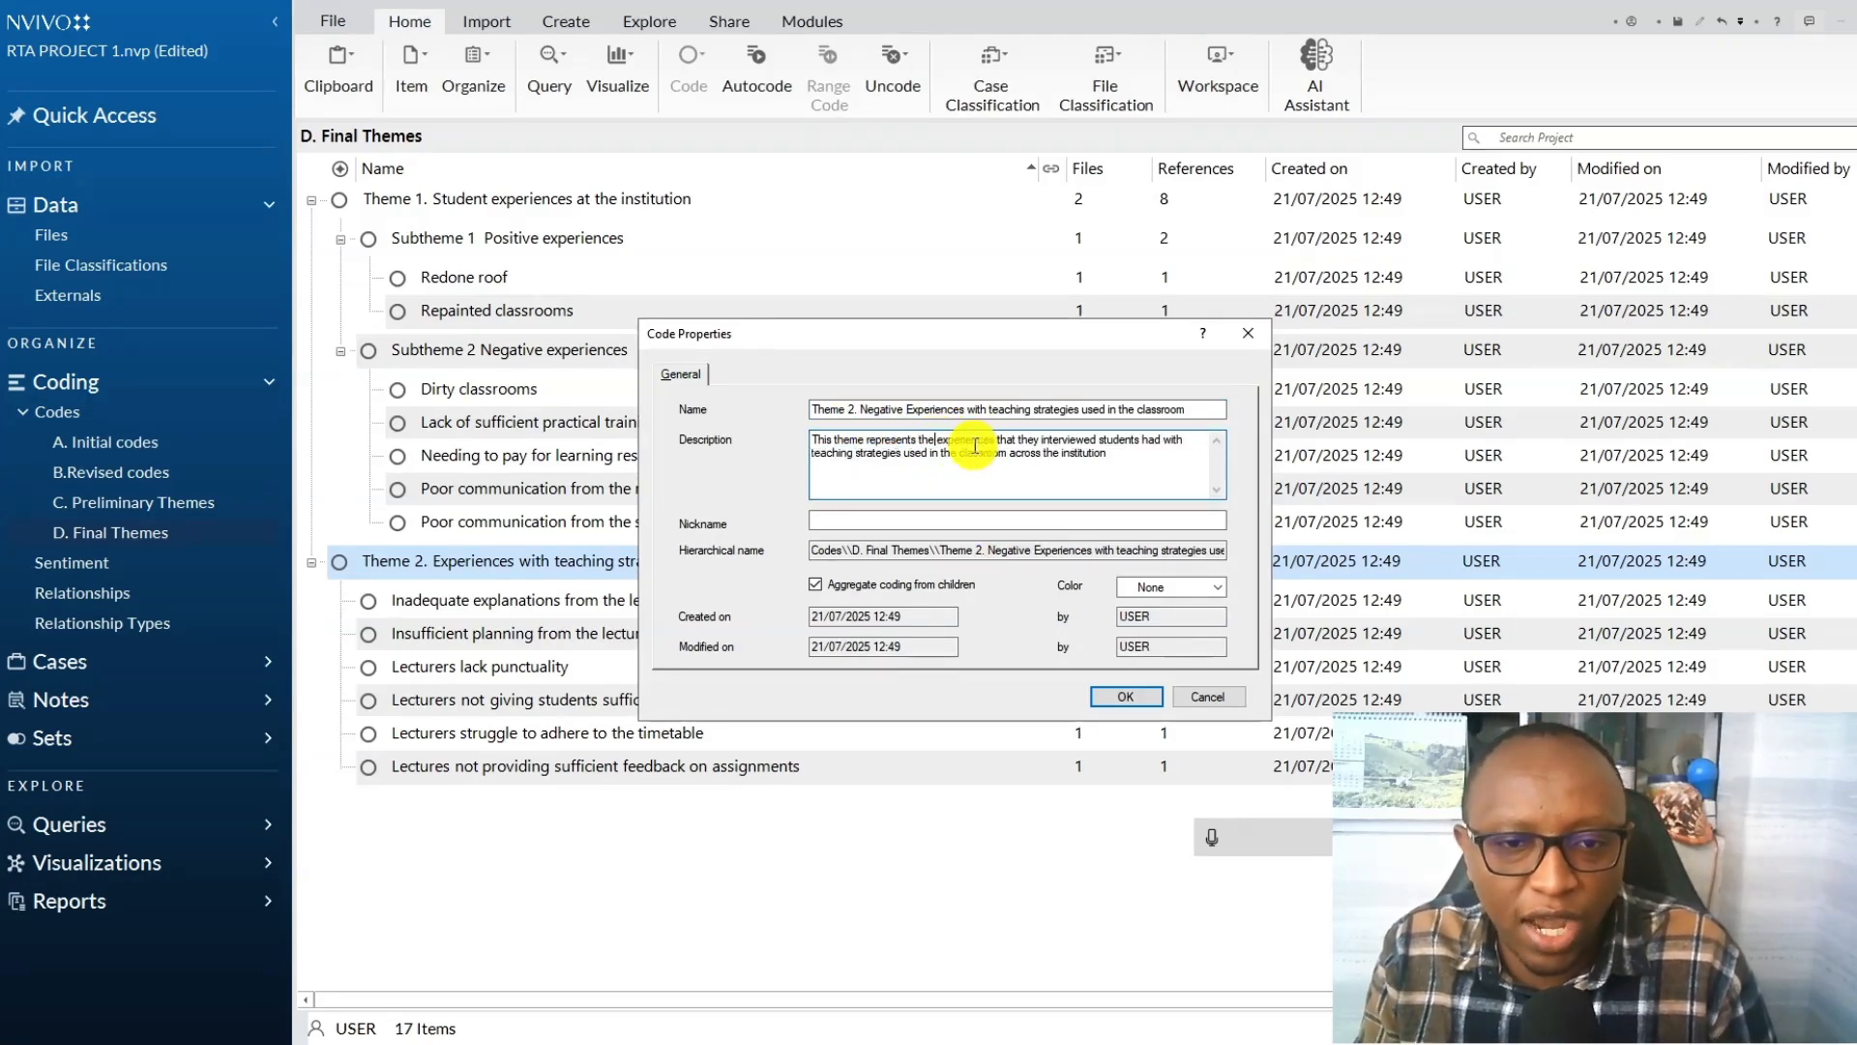
{"action": "type", "text": "ative"}
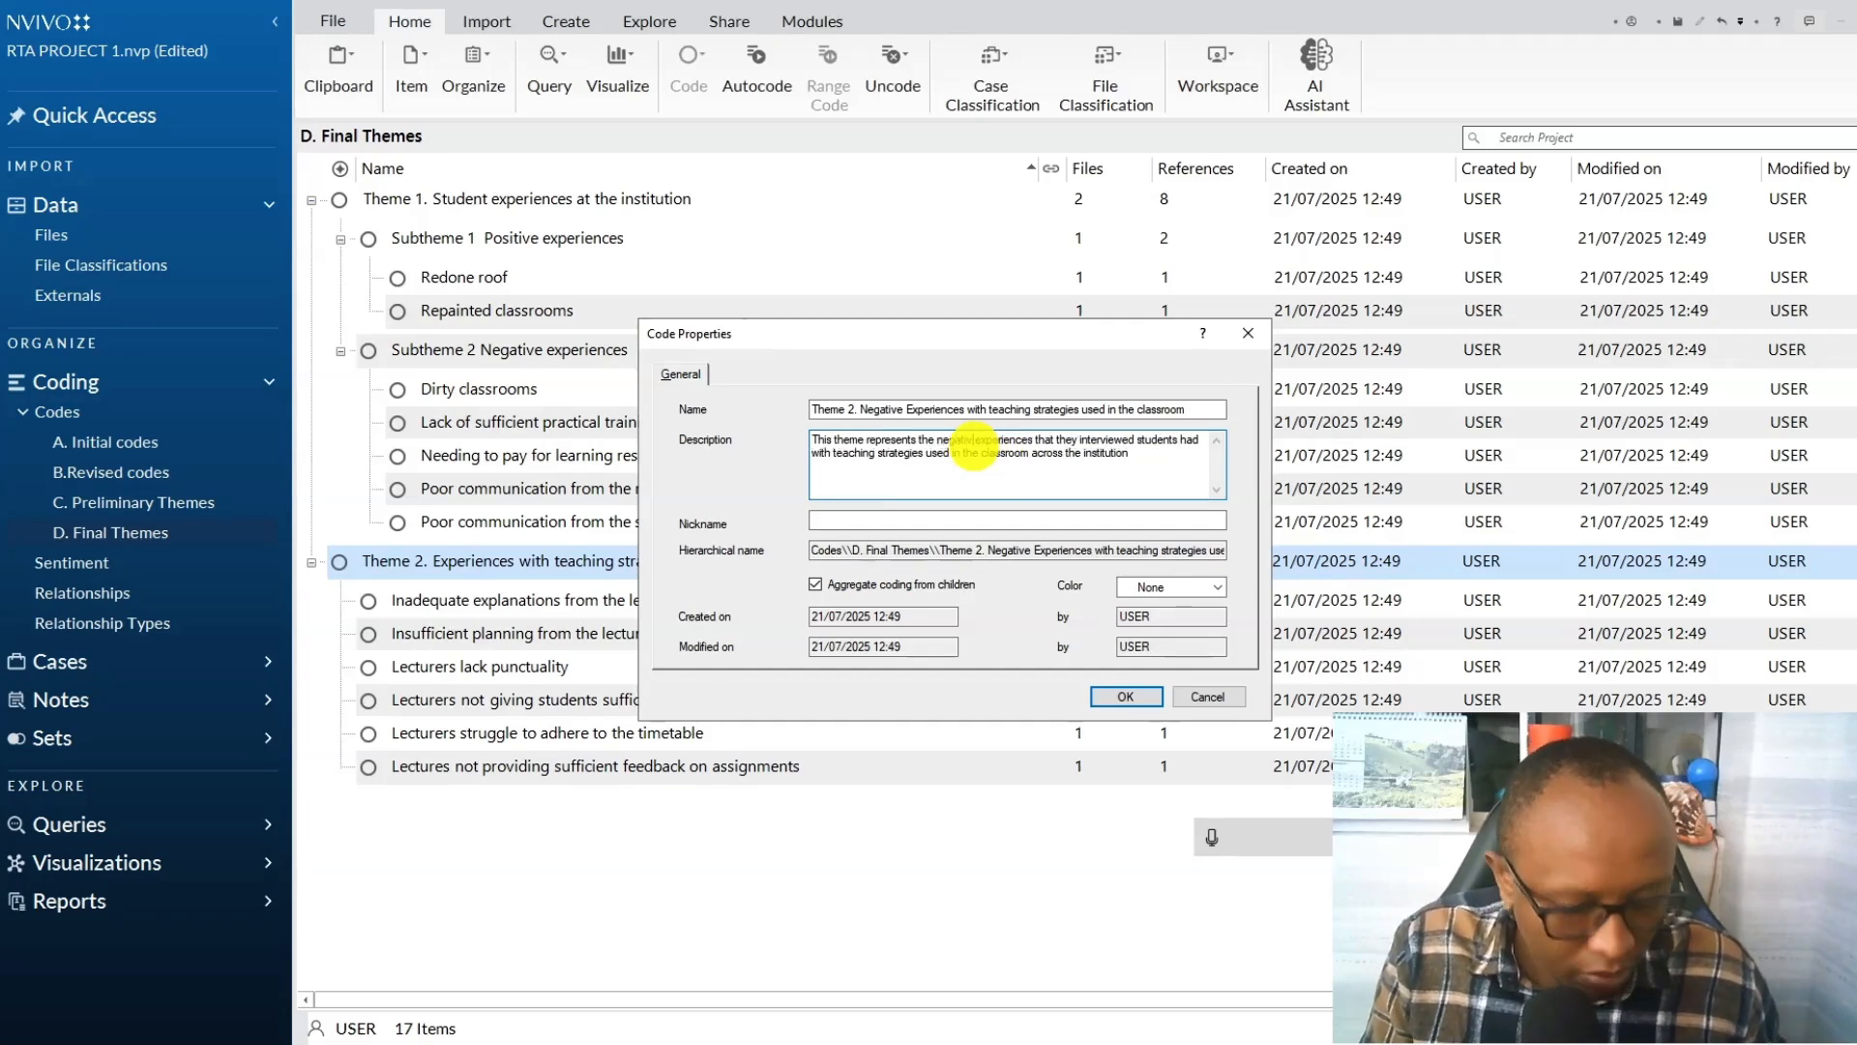
{"action": "left_click", "coordinate": [1117, 695]}
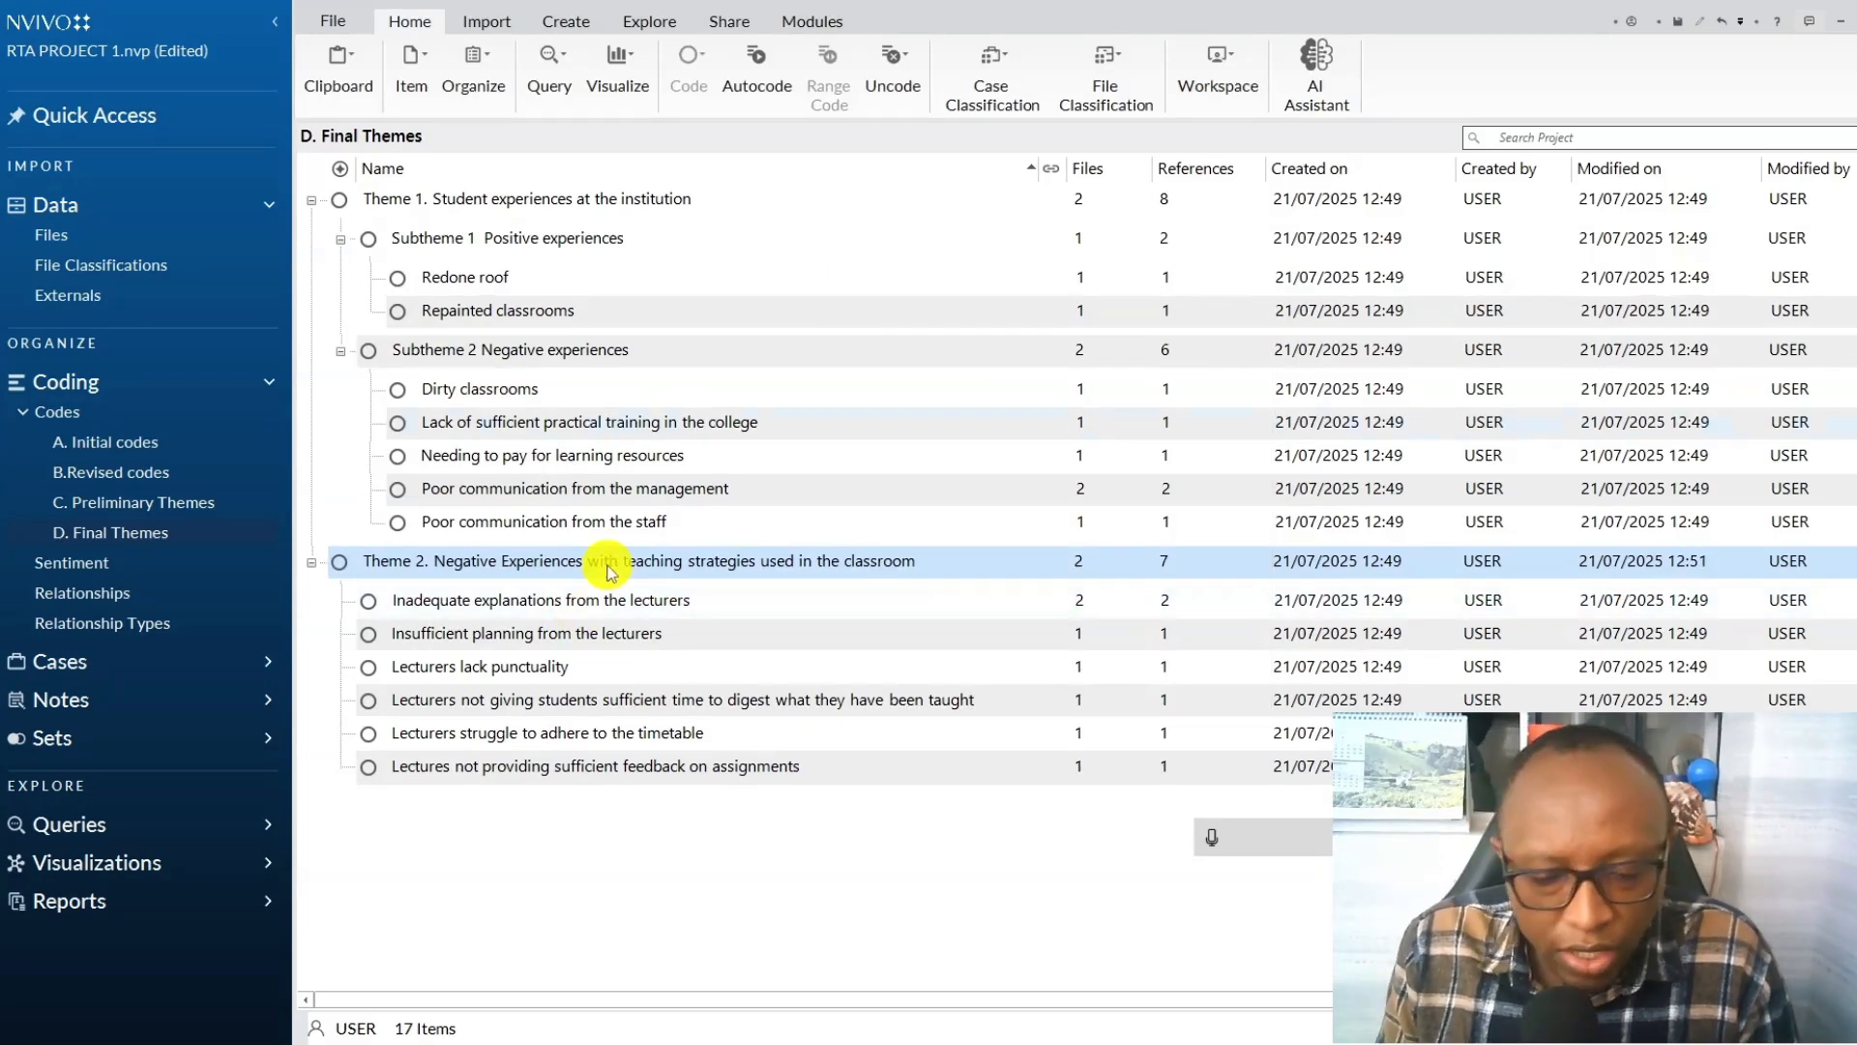
{"action": "mouse_move", "coordinate": [1141, 1043]}
{"action": "left_click", "coordinate": [1451, 967]}
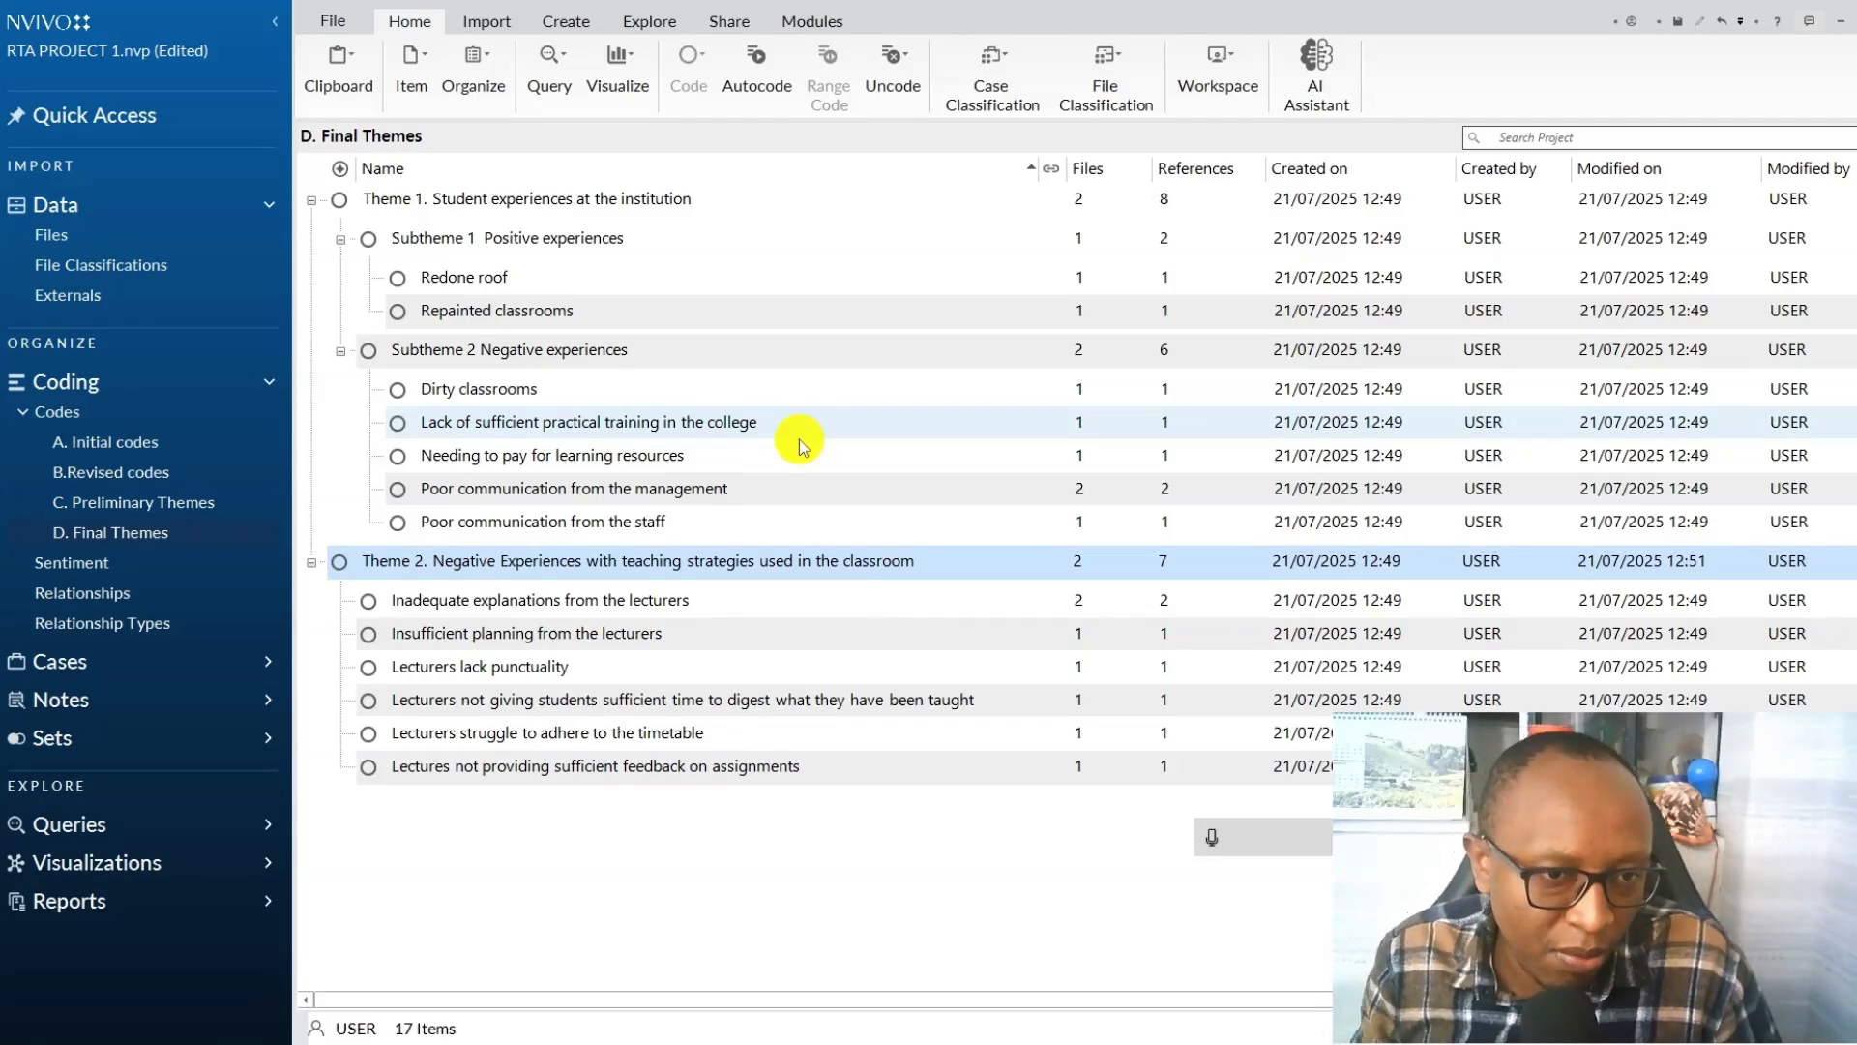
Collapse Theme 1 and set up a codebook export of the D. Final Themes folder that includes the number of files and references.
{"action": "left_click", "coordinate": [312, 201]}
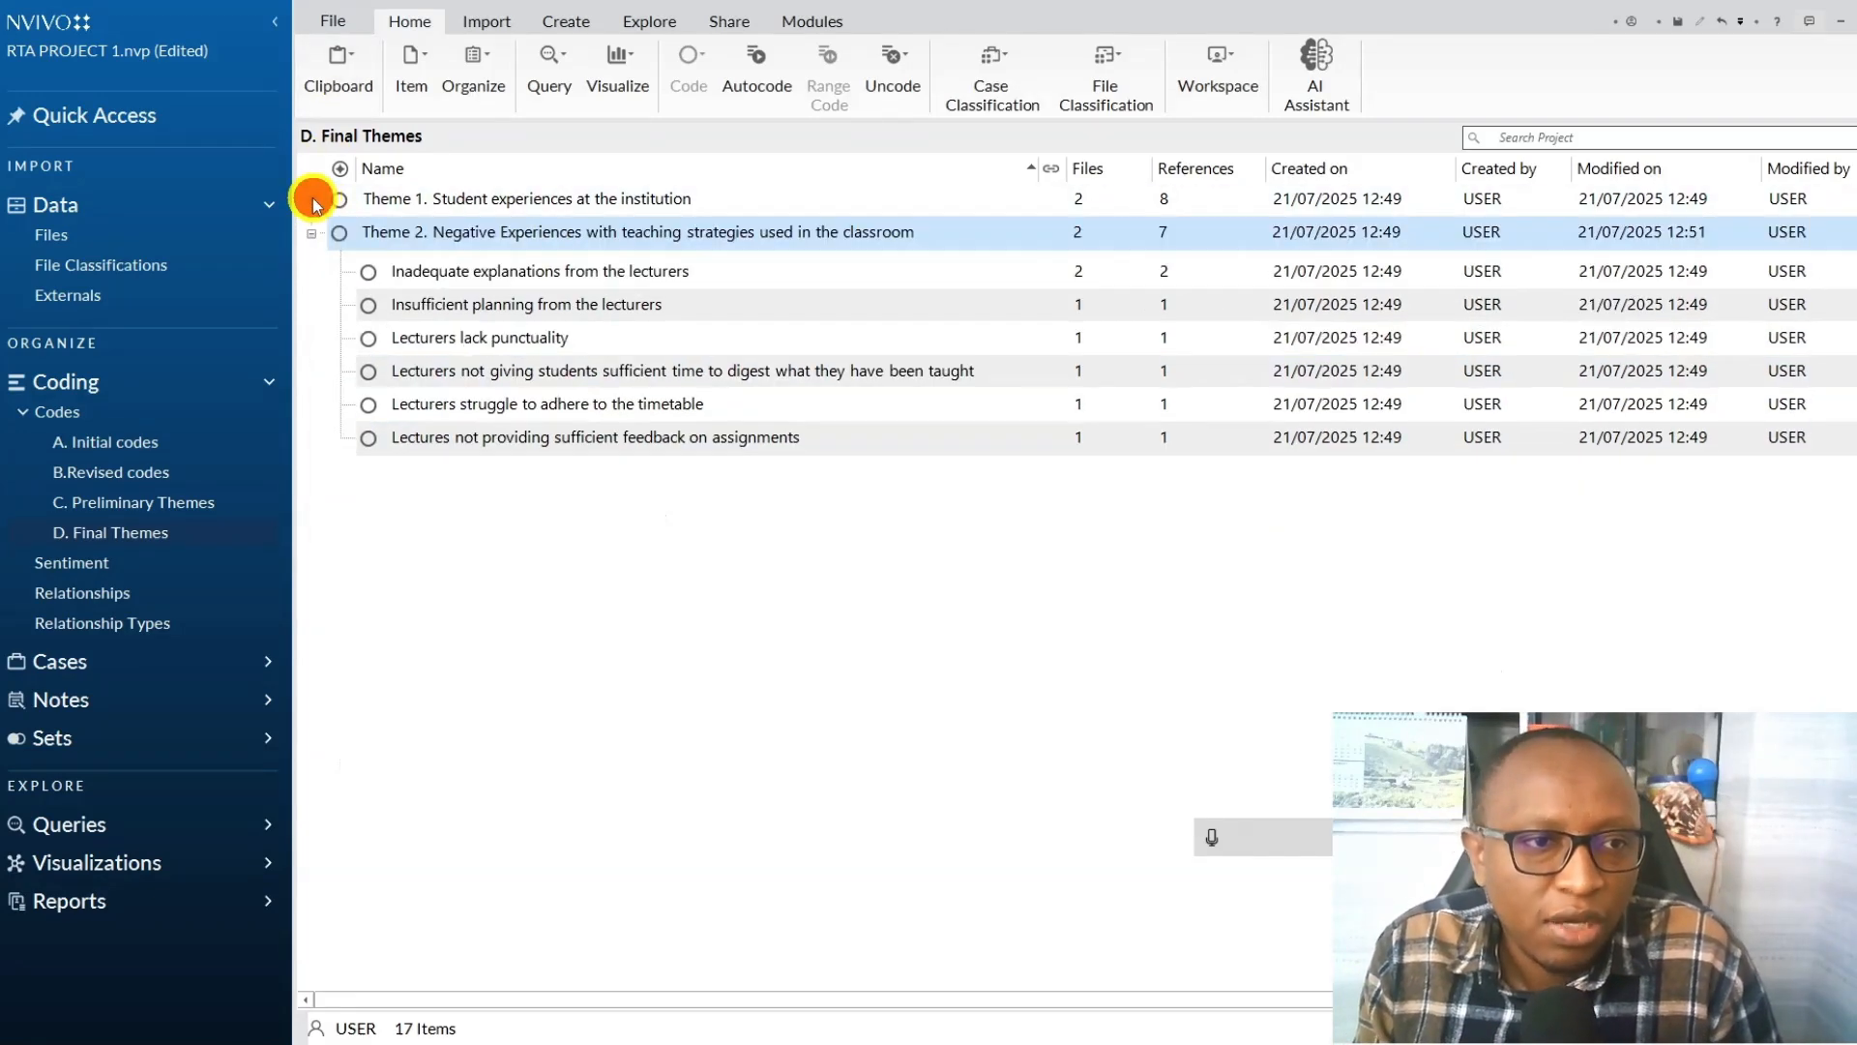
{"action": "left_click", "coordinate": [731, 21]}
{"action": "left_click", "coordinate": [753, 68]}
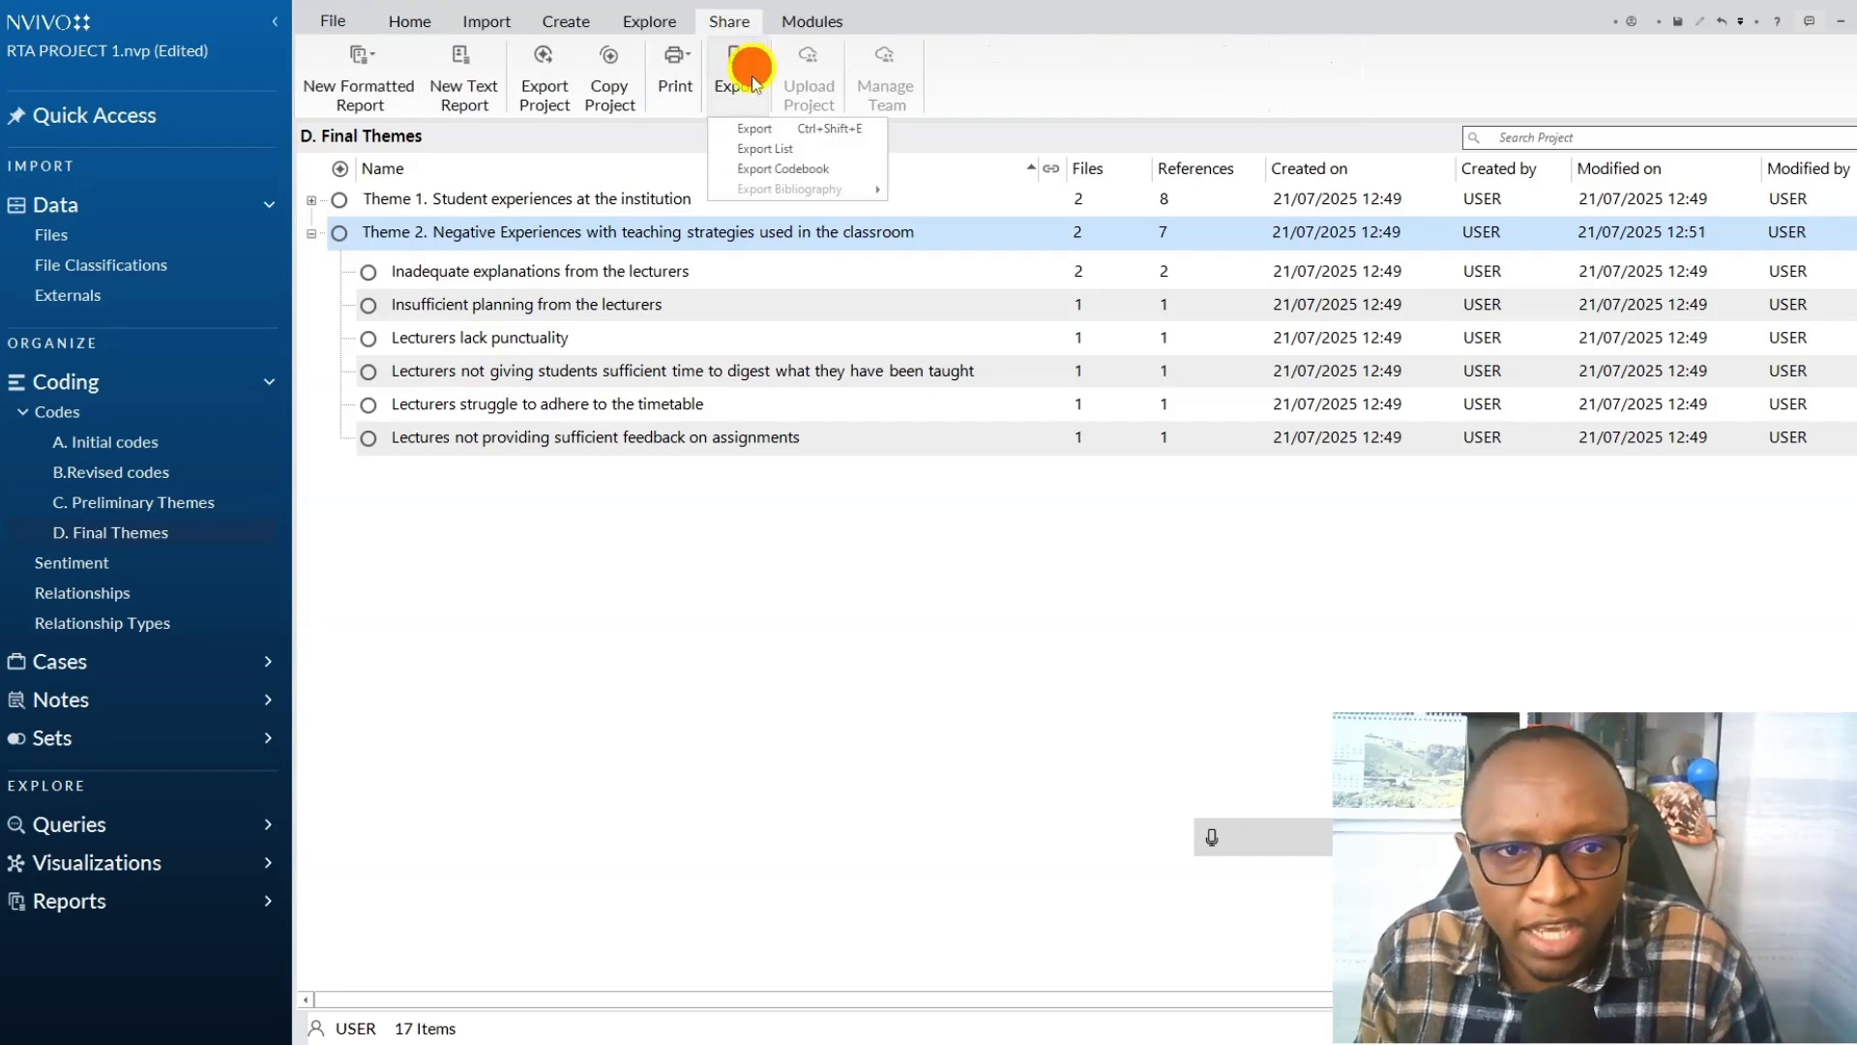
{"action": "left_click", "coordinate": [777, 169]}
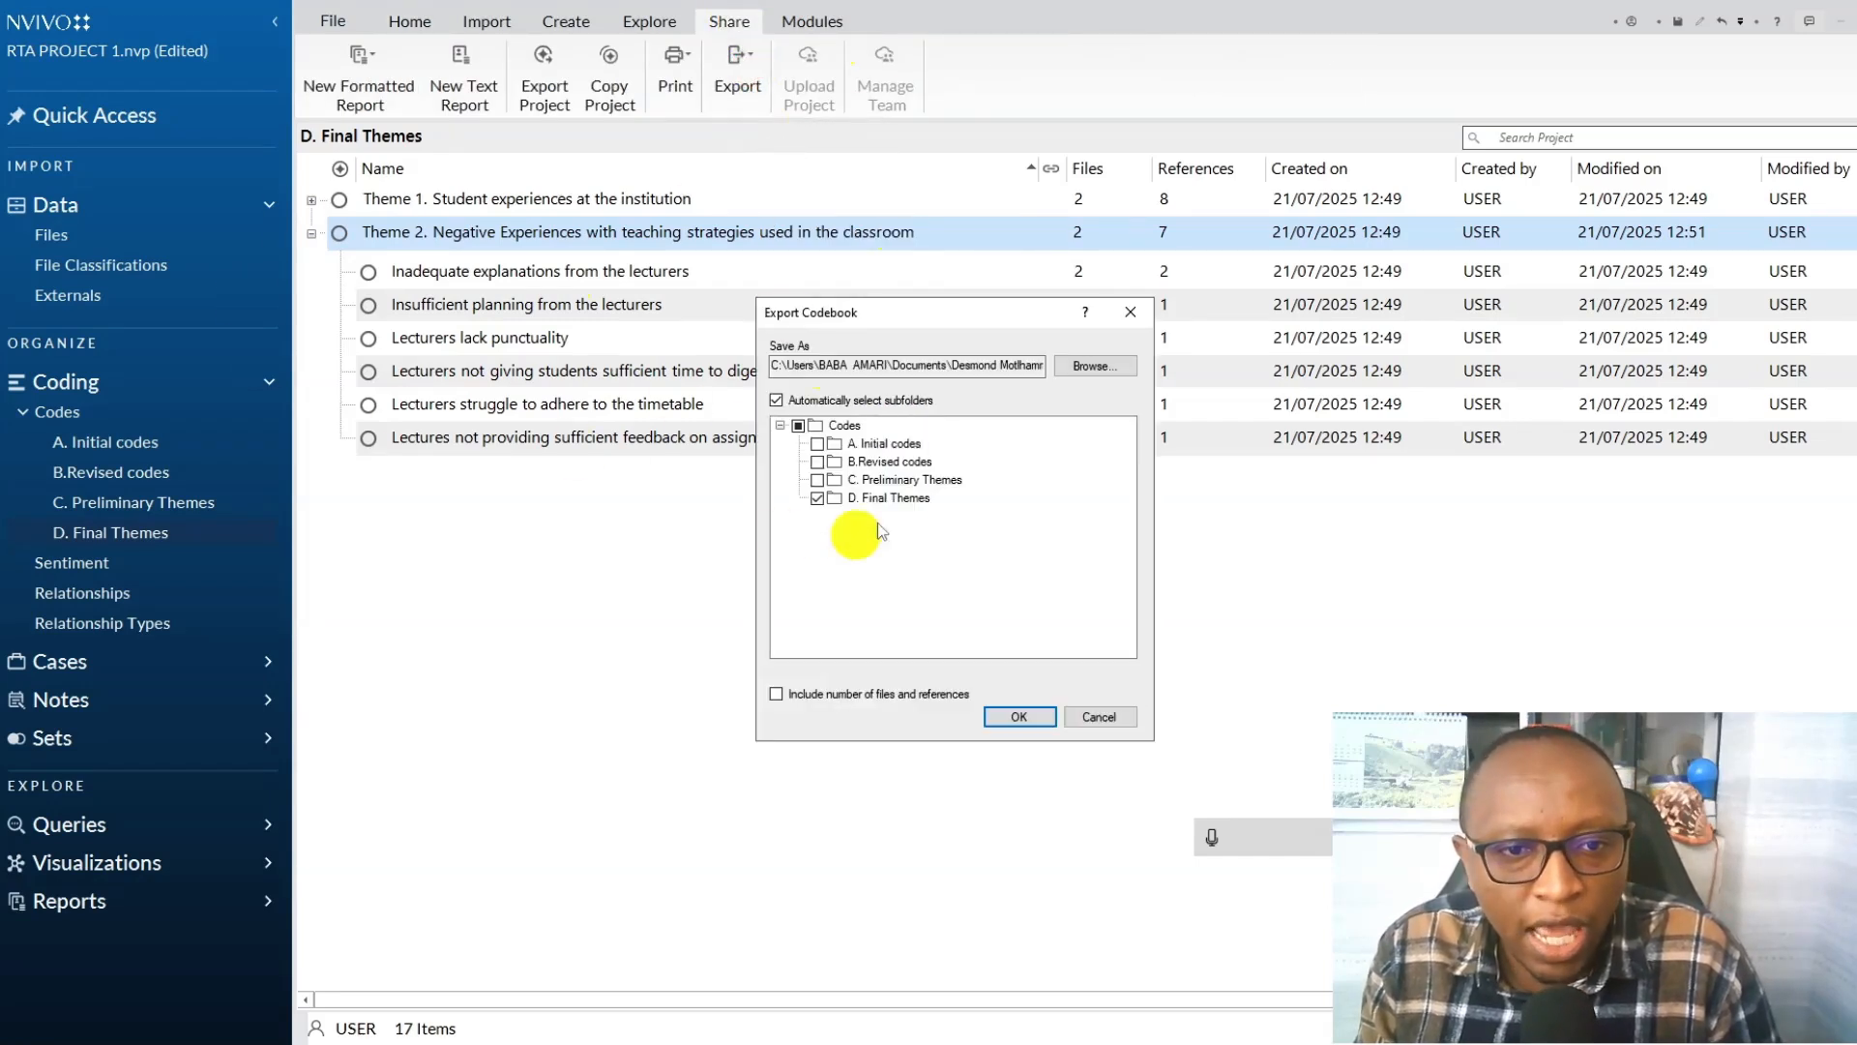
{"action": "left_click", "coordinate": [776, 694]}
Export the codebook as the Word file "Codebook - RTA PROJECT 1 - 21-07-2025" in the Video 29 folder under Desktop, Youtube.
{"action": "left_click", "coordinate": [1110, 365]}
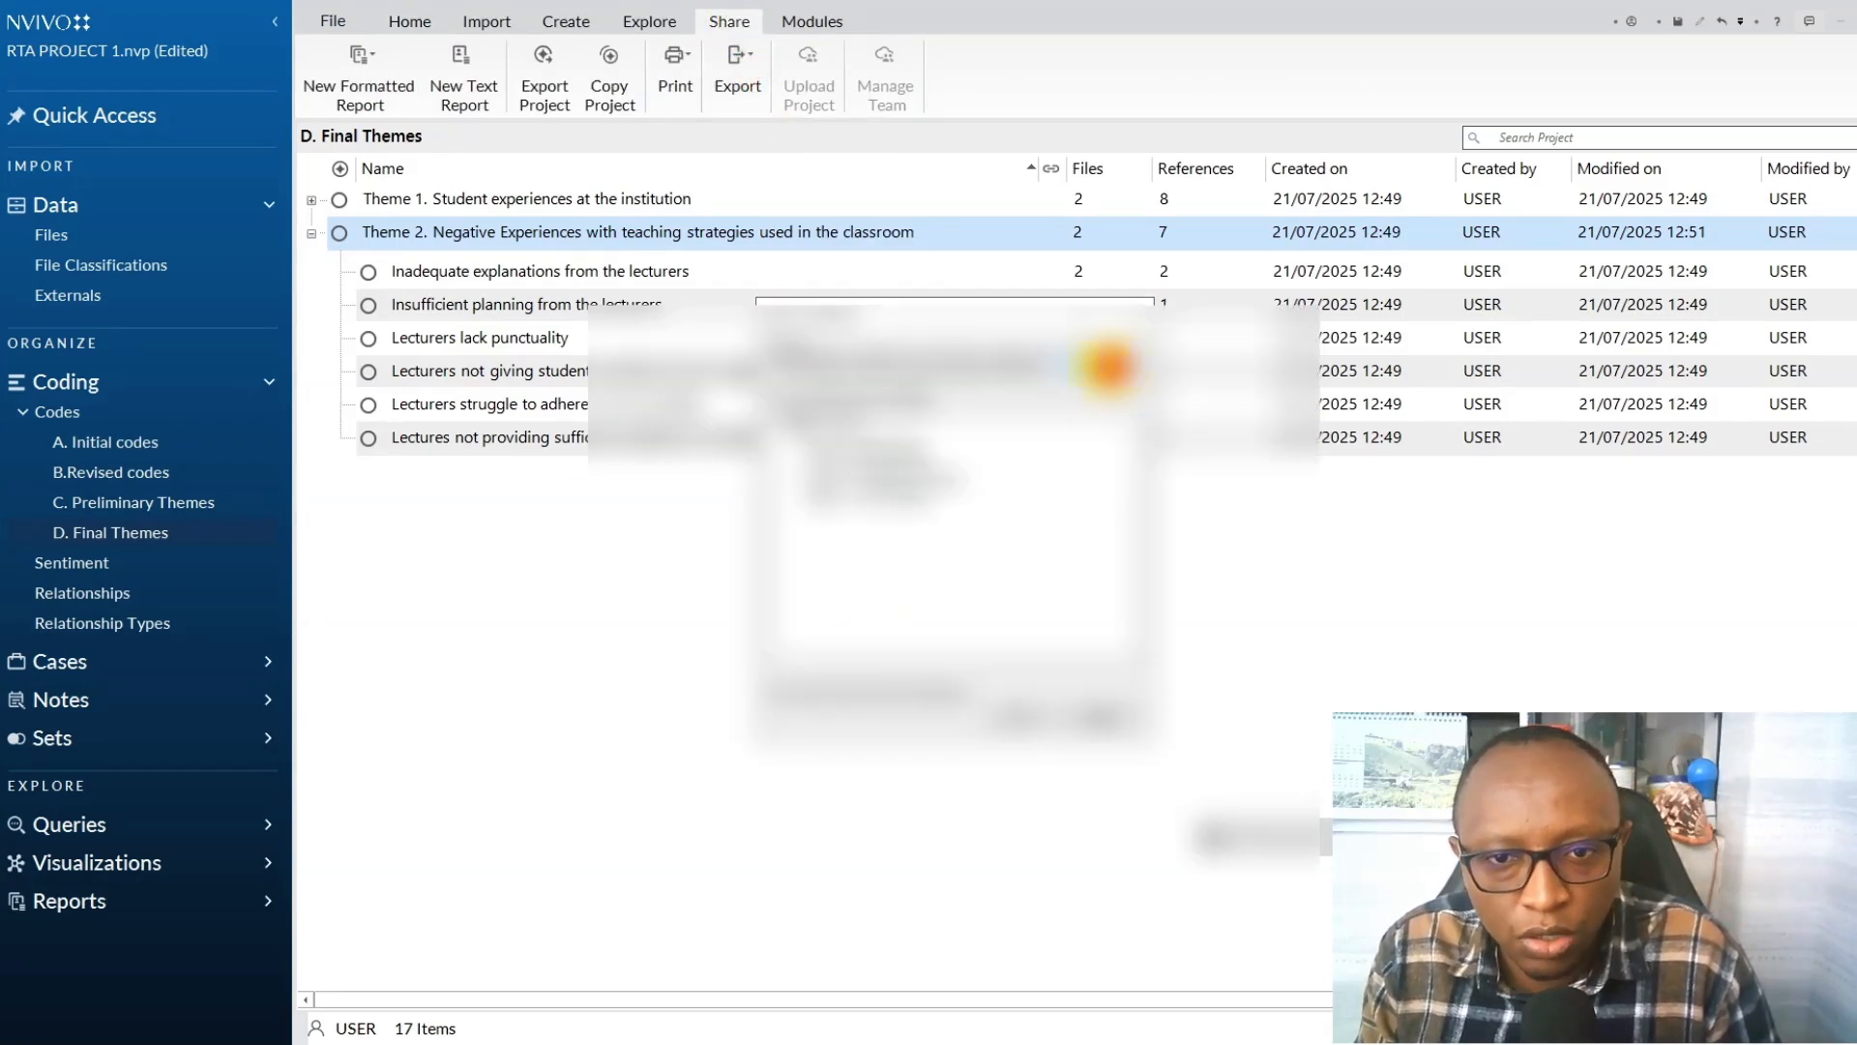
{"action": "scroll", "coordinate": [695, 425], "scroll_direction": "up", "scroll_amount": 3}
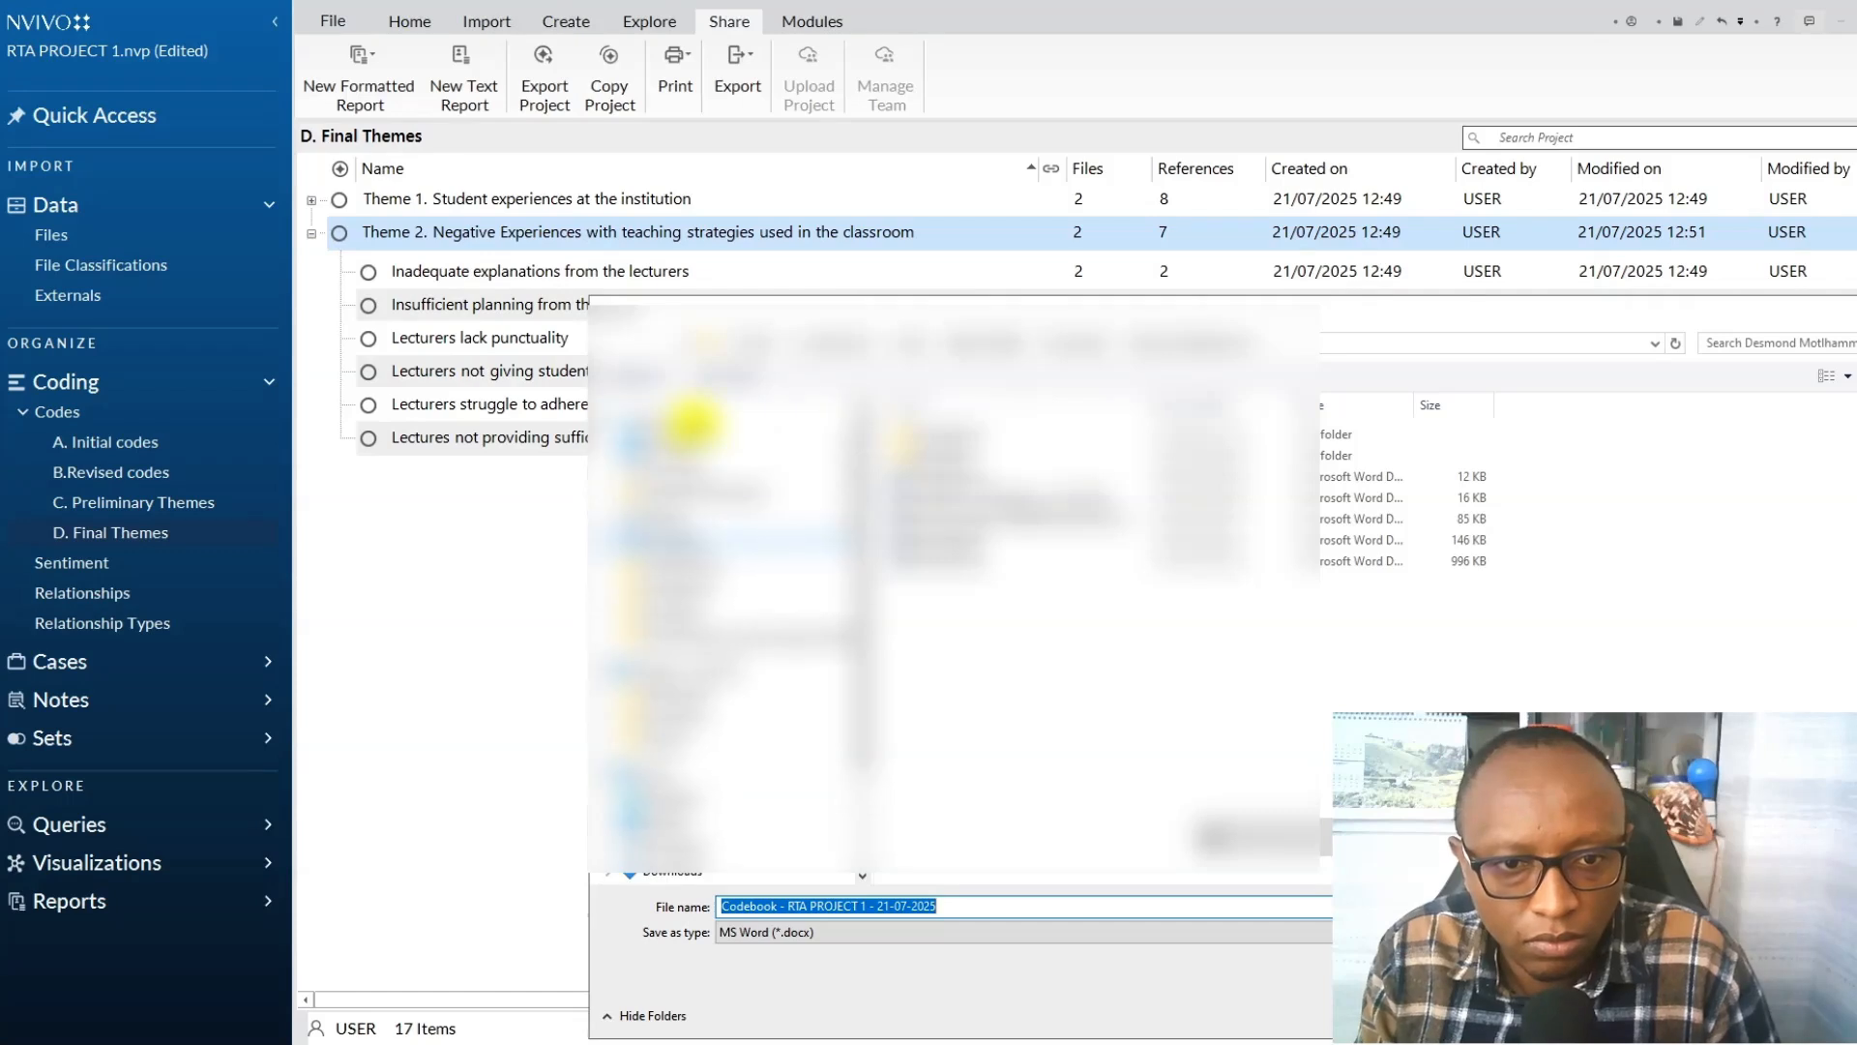
{"action": "left_click", "coordinate": [689, 435]}
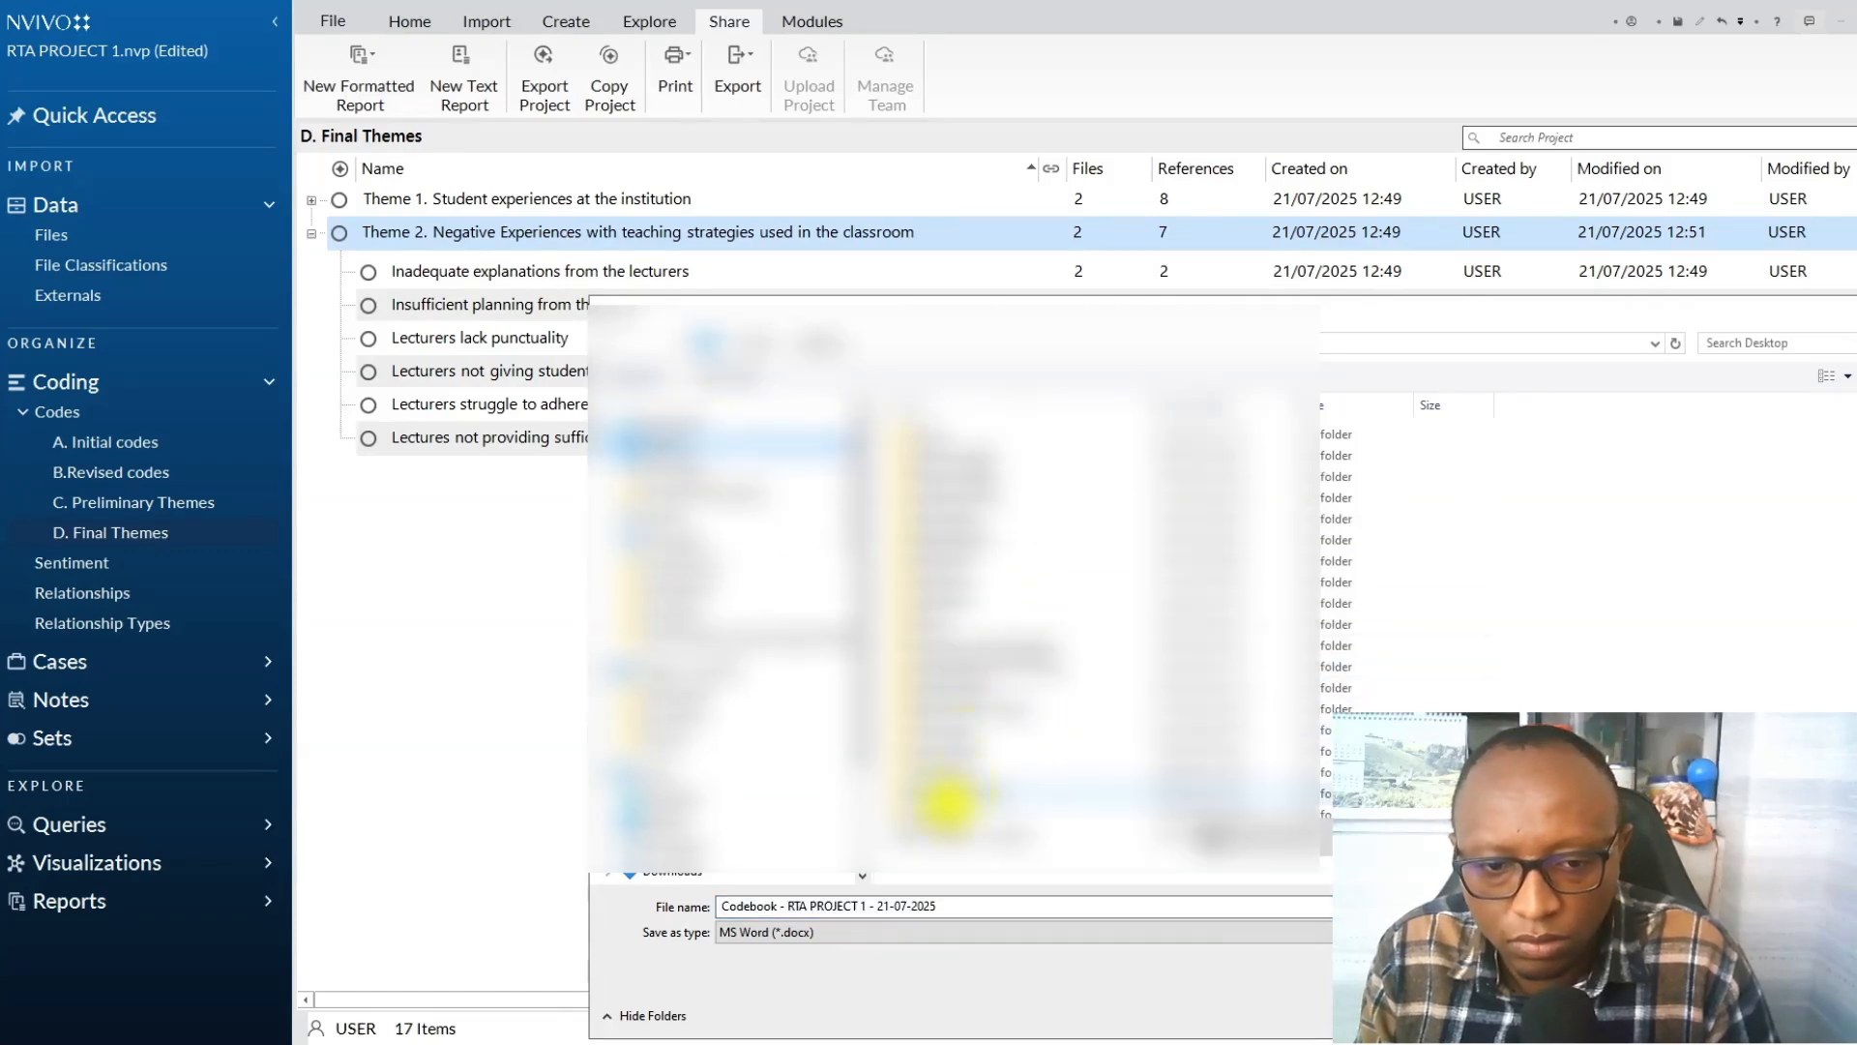
{"action": "double_click", "coordinate": [947, 799]}
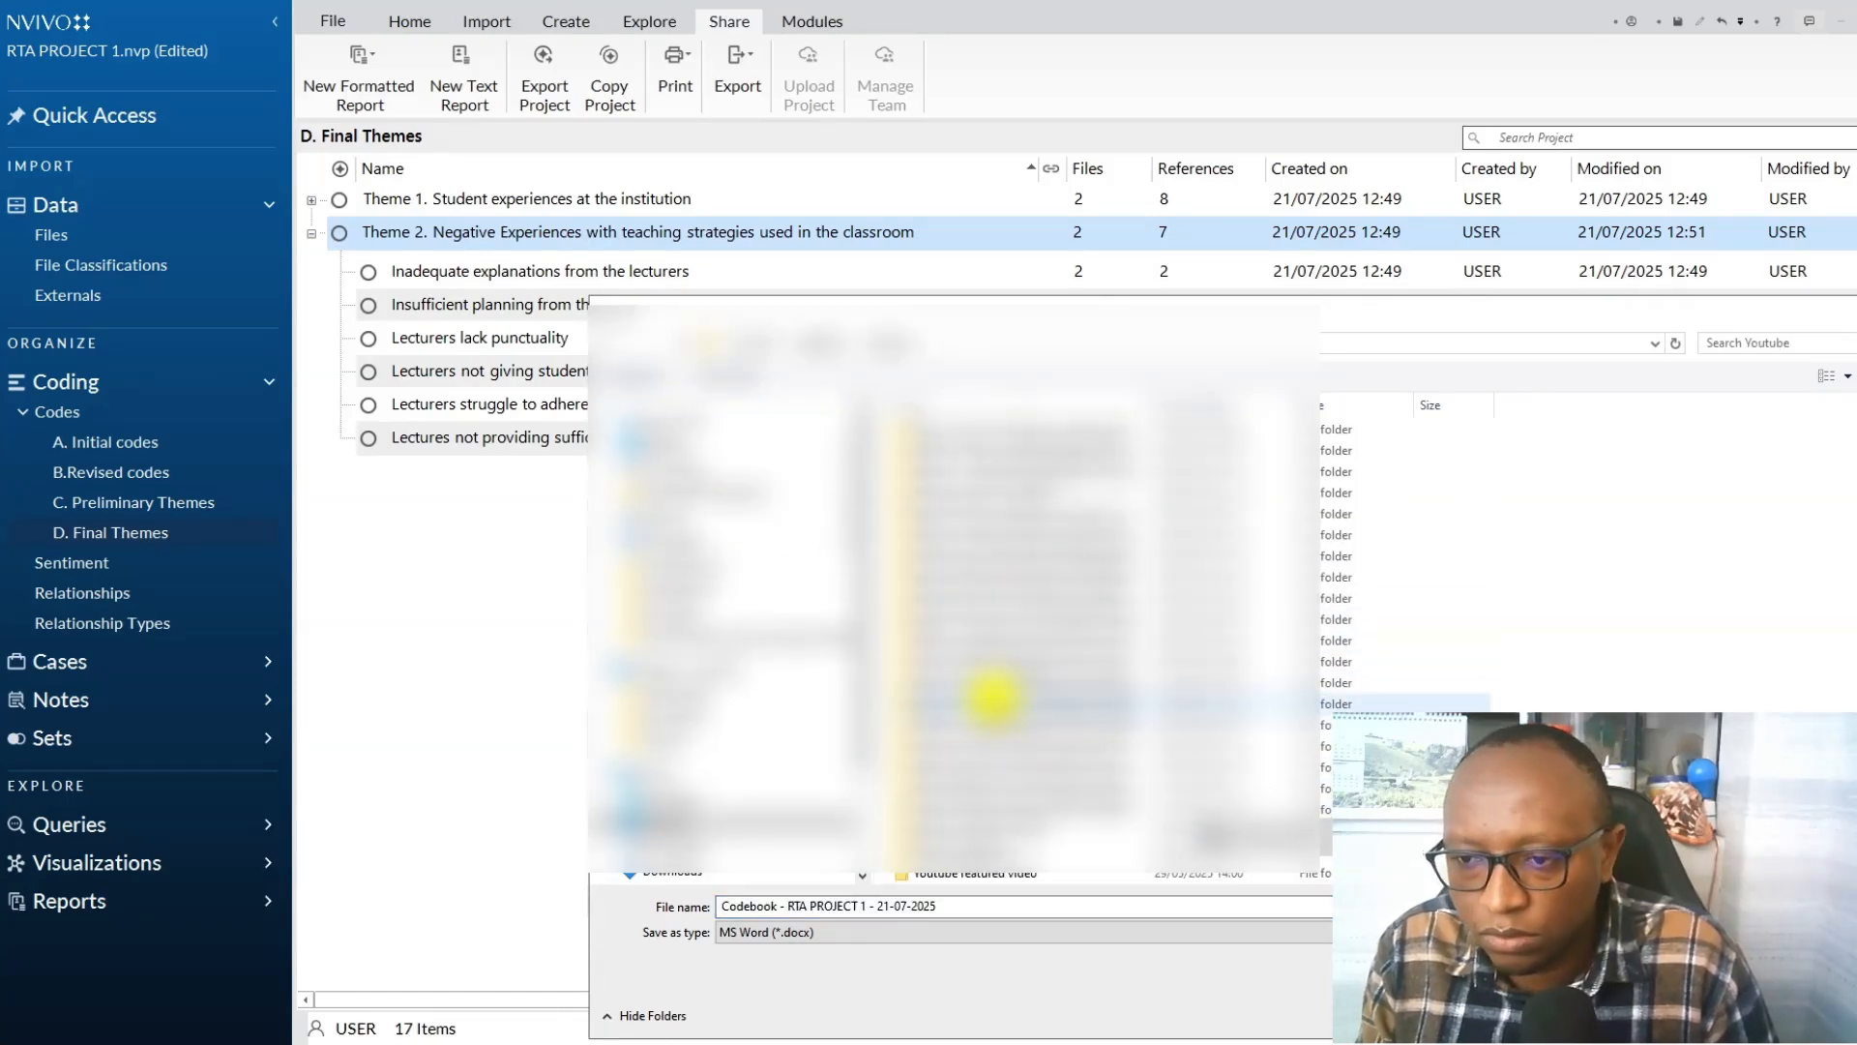
{"action": "double_click", "coordinate": [975, 794]}
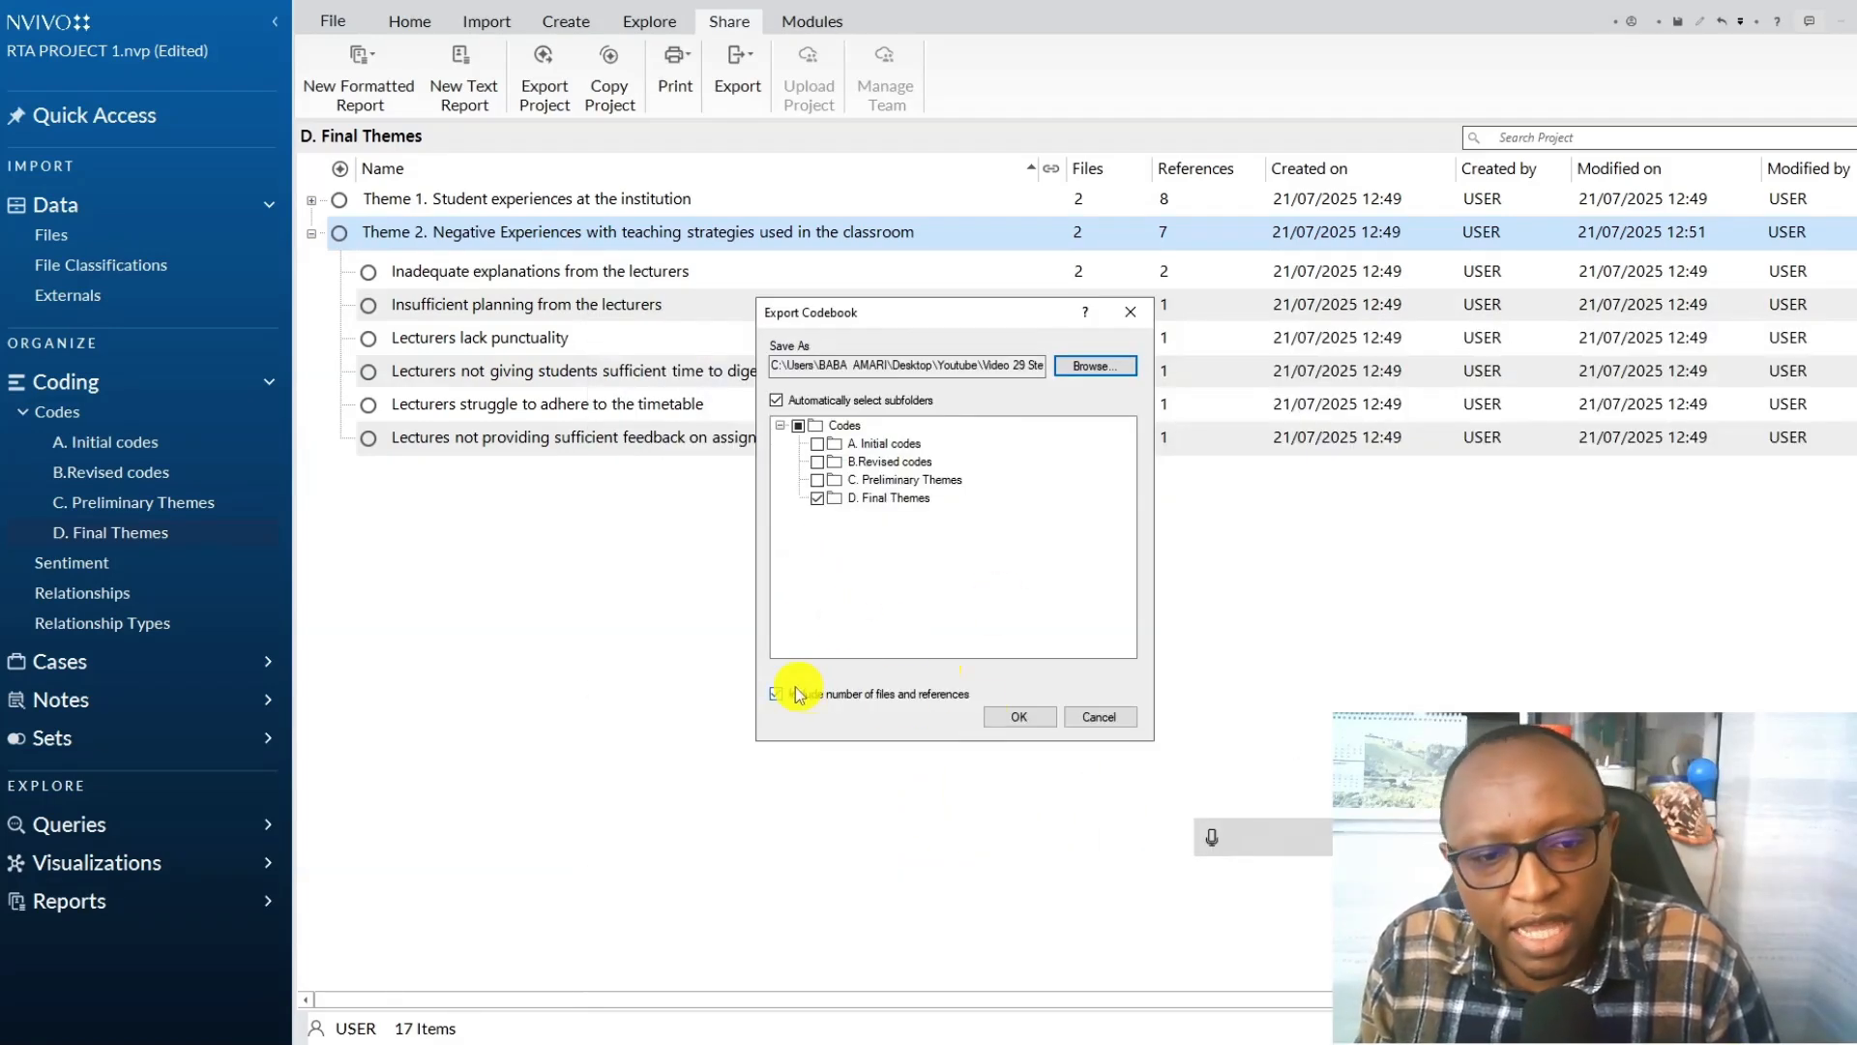
{"action": "left_click", "coordinate": [1019, 715]}
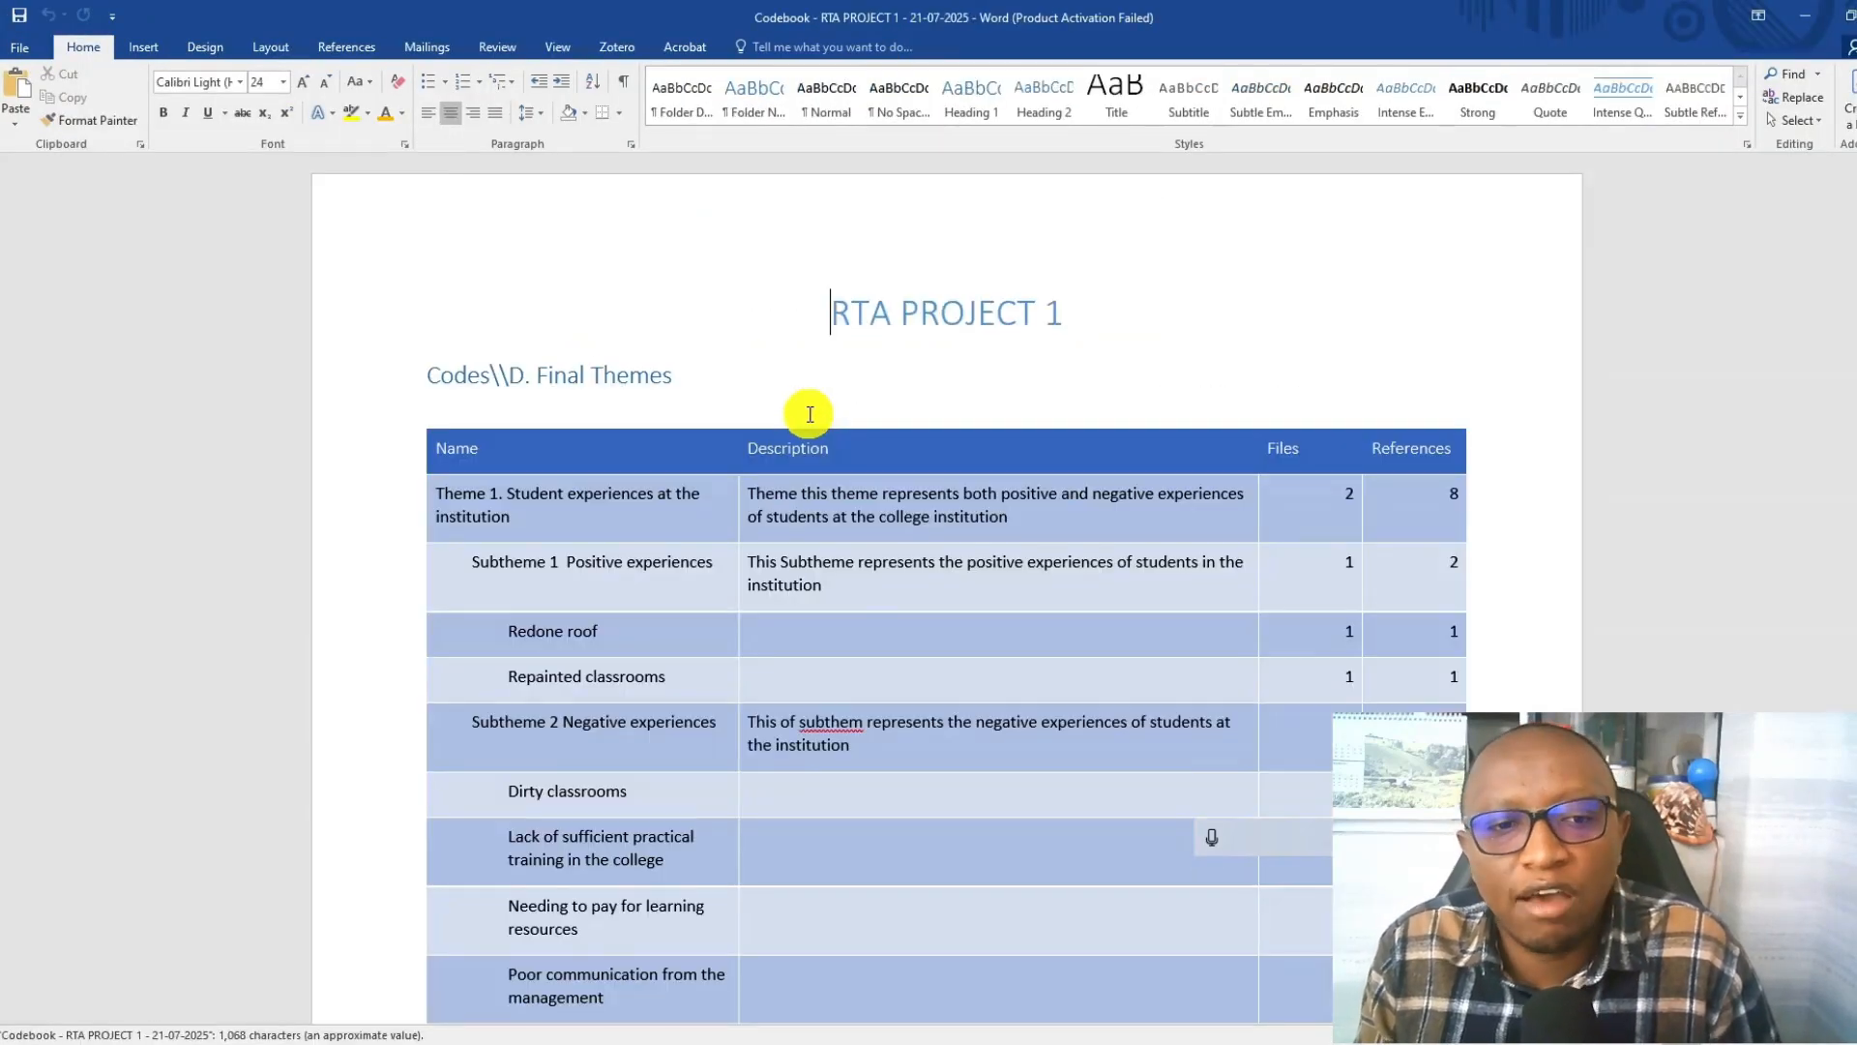
Resolve the spelling flag on "subtheme" in Subtheme 2's description in the exported codebook.
{"action": "scroll", "coordinate": [810, 414], "scroll_direction": "down", "scroll_amount": 2}
{"action": "right_click", "coordinate": [841, 609]}
{"action": "left_click", "coordinate": [905, 630]}
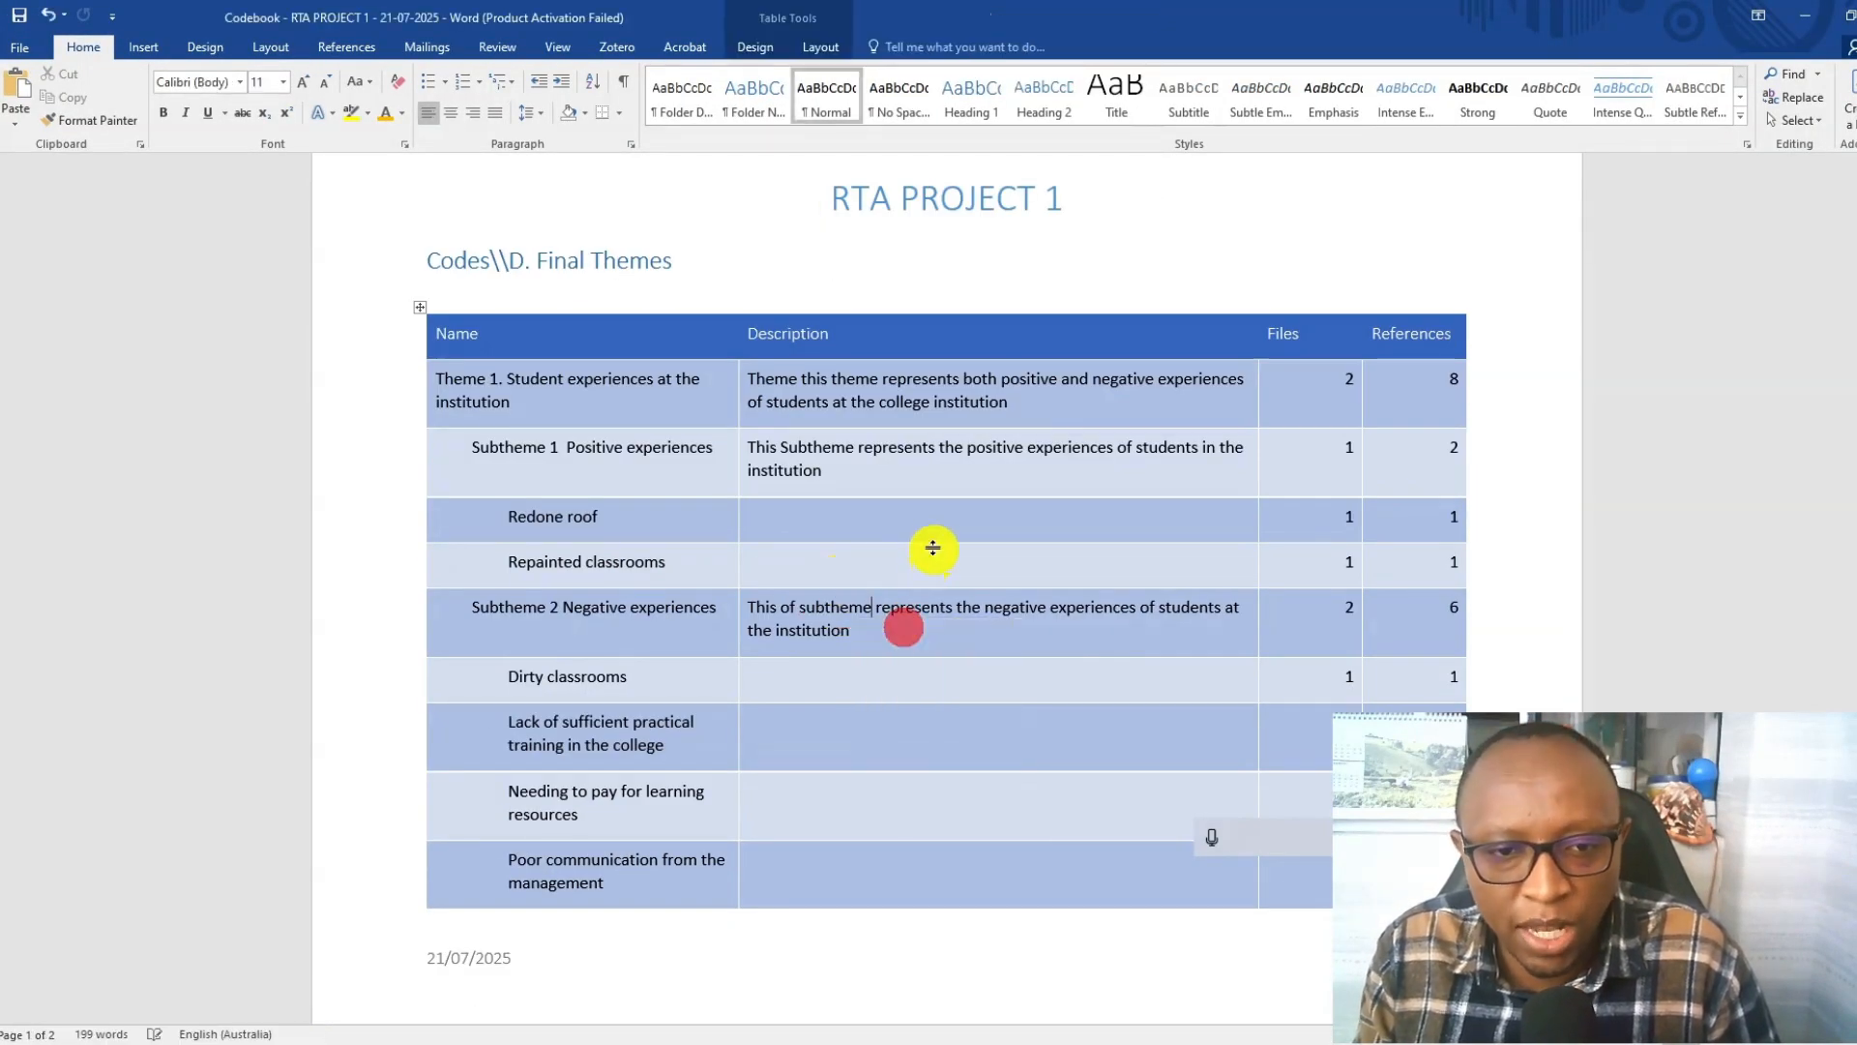
Examine the theme names, descriptions, files and references on both codebook pages, and return to the NVivo project.
{"action": "scroll", "coordinate": [890, 505], "scroll_direction": "down", "scroll_amount": 18}
{"action": "scroll", "coordinate": [891, 506], "scroll_direction": "up", "scroll_amount": 20}
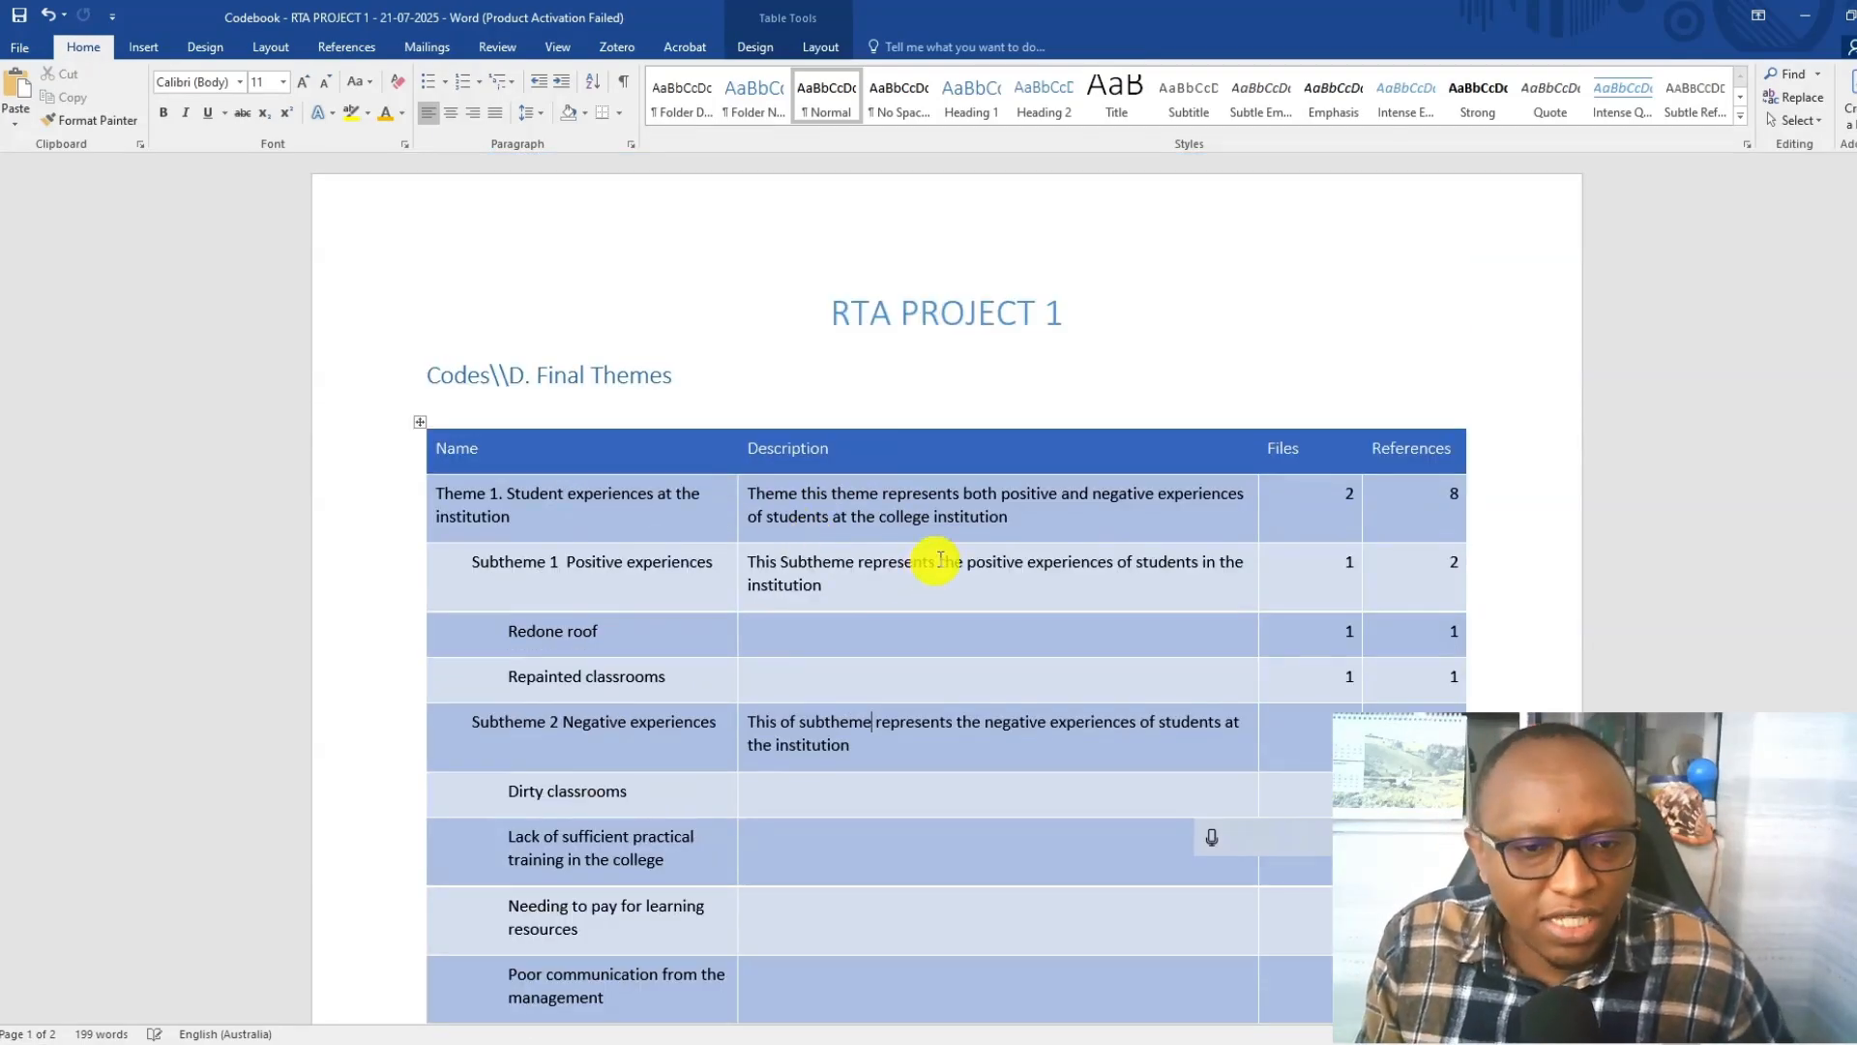
{"action": "scroll", "coordinate": [695, 596], "scroll_direction": "down", "scroll_amount": 5}
{"action": "scroll", "coordinate": [696, 593], "scroll_direction": "down", "scroll_amount": 11}
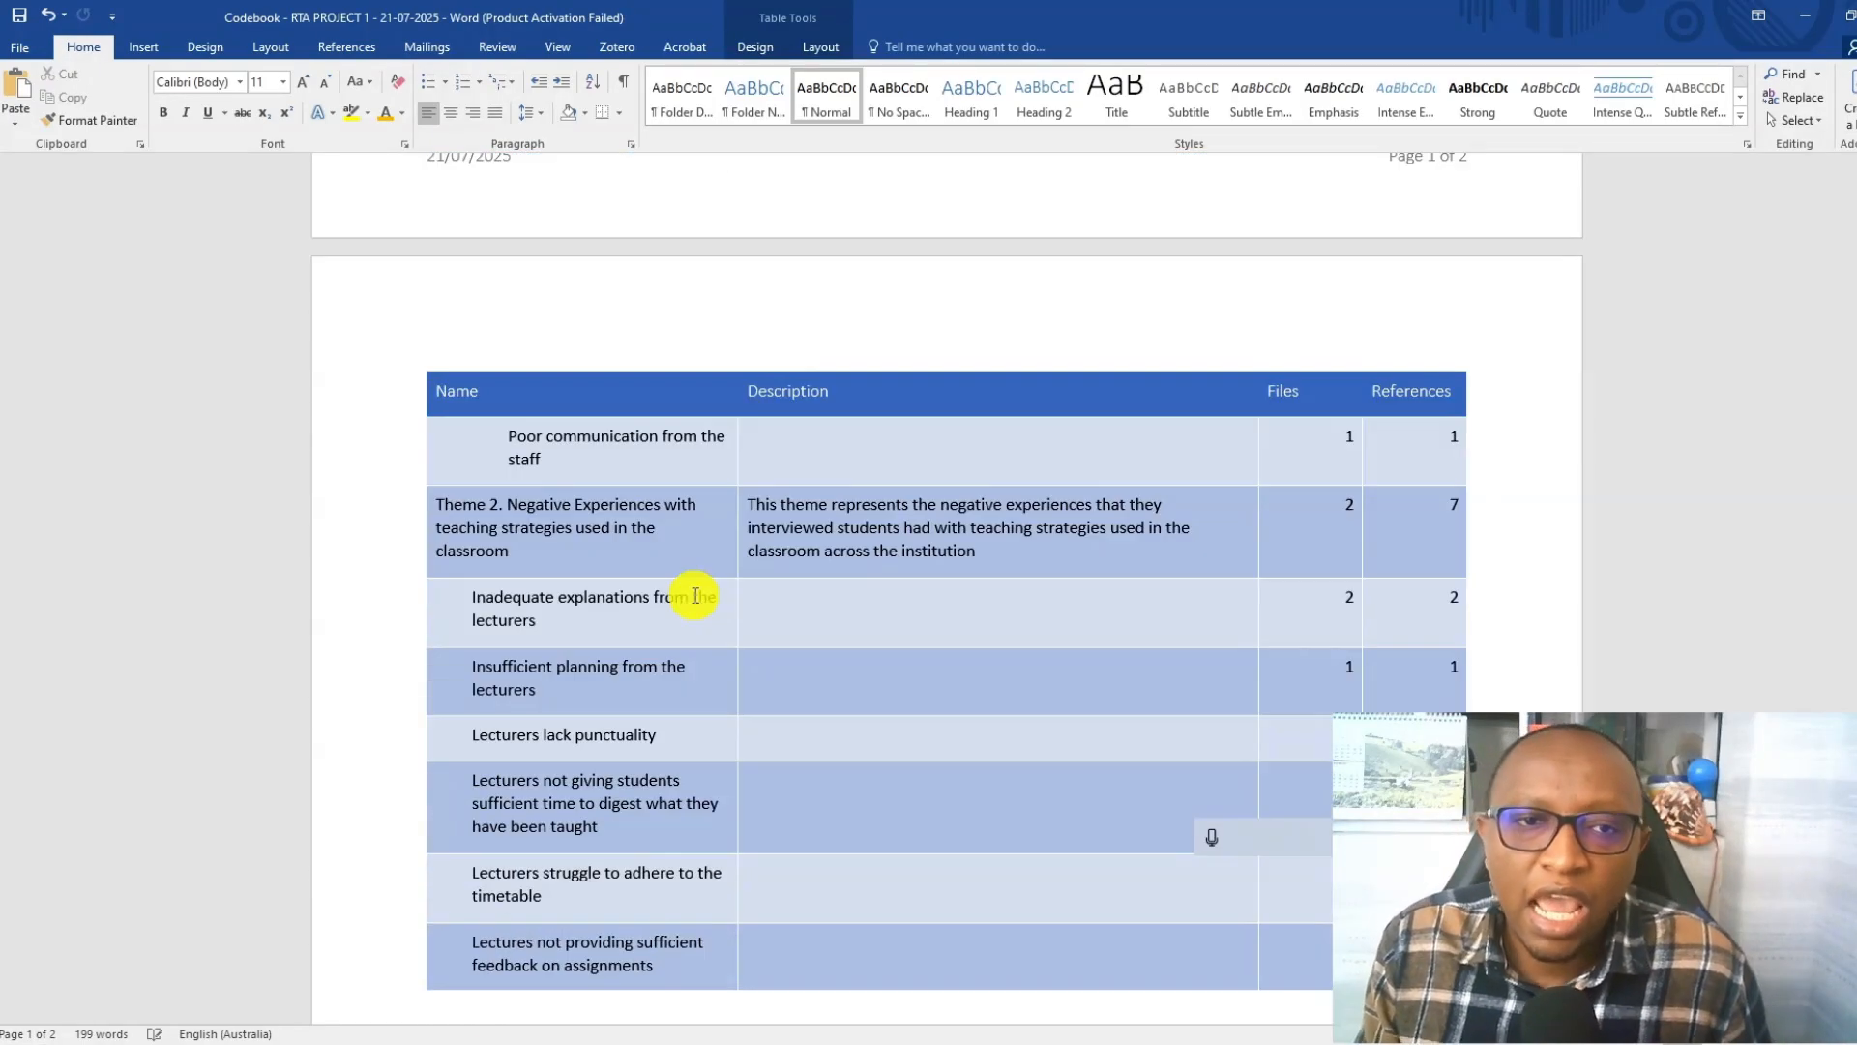
{"action": "scroll", "coordinate": [821, 502], "scroll_direction": "up", "scroll_amount": 6}
{"action": "scroll", "coordinate": [818, 501], "scroll_direction": "up", "scroll_amount": 10}
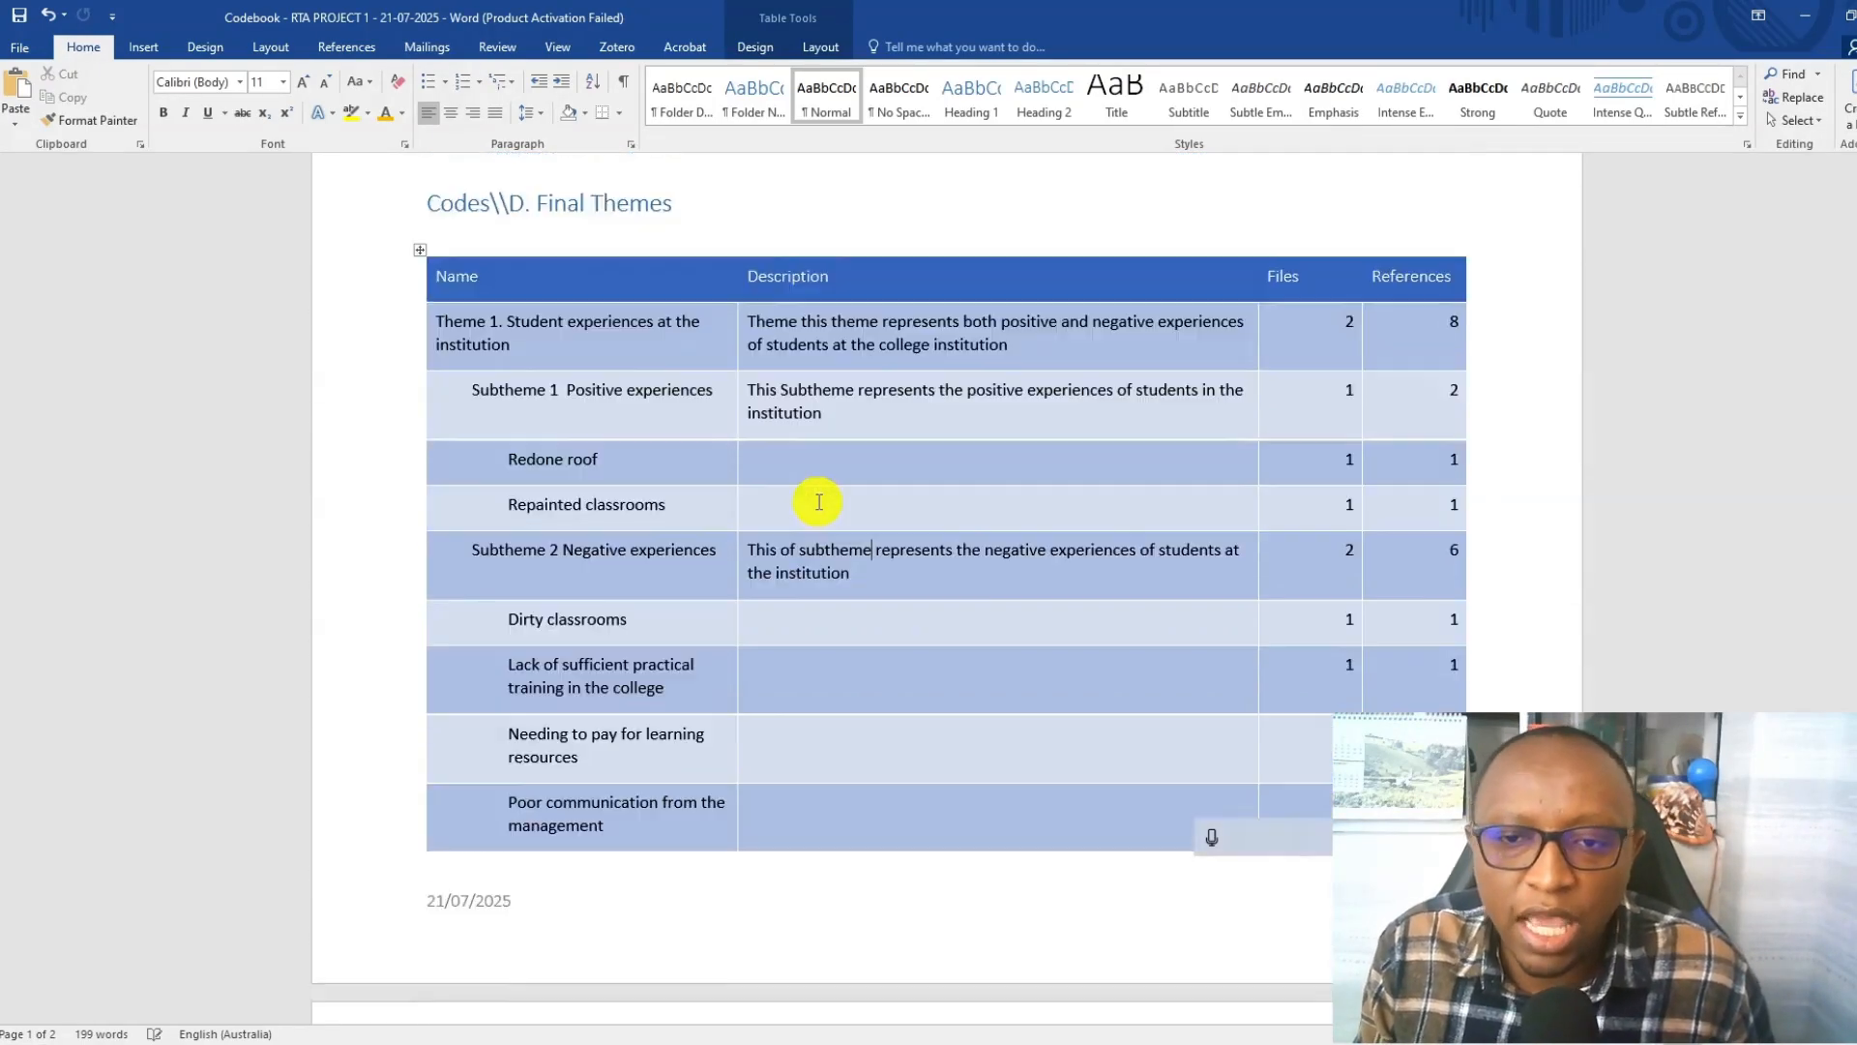
{"action": "scroll", "coordinate": [818, 501], "scroll_direction": "down", "scroll_amount": 15}
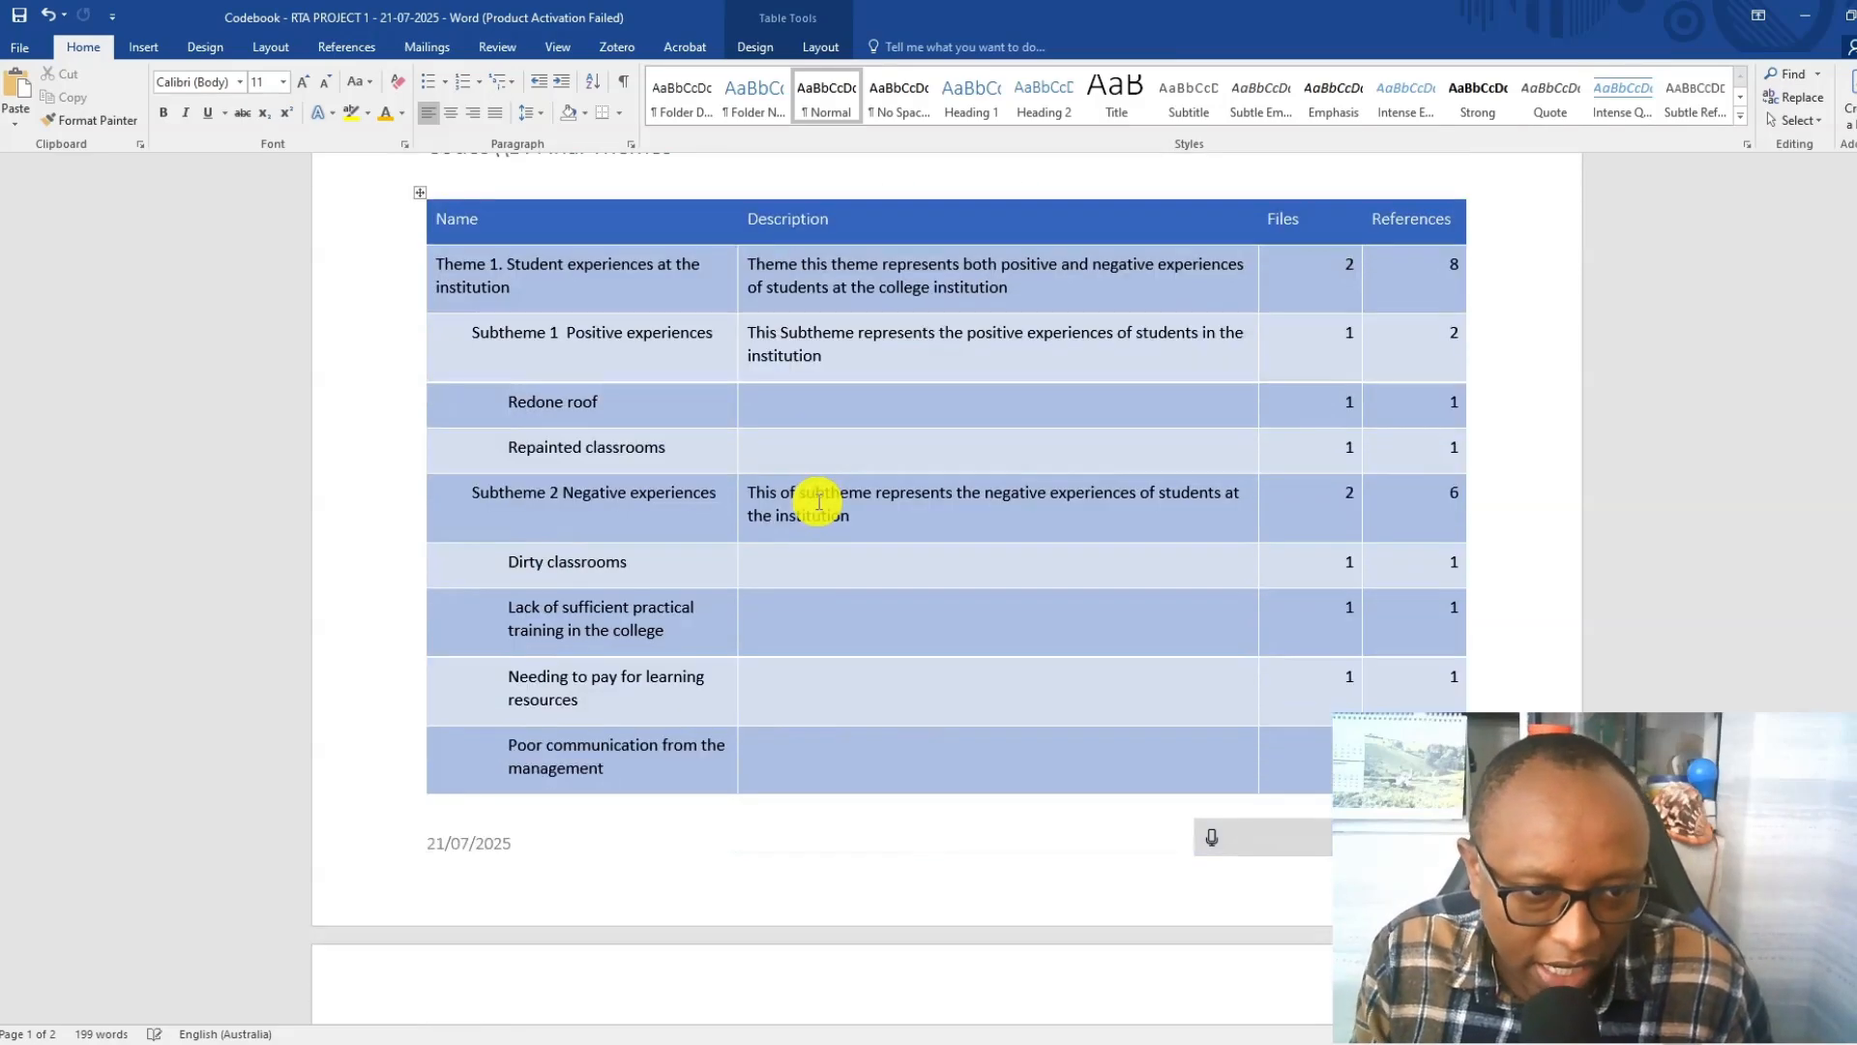
{"action": "scroll", "coordinate": [818, 501], "scroll_direction": "up", "scroll_amount": 15}
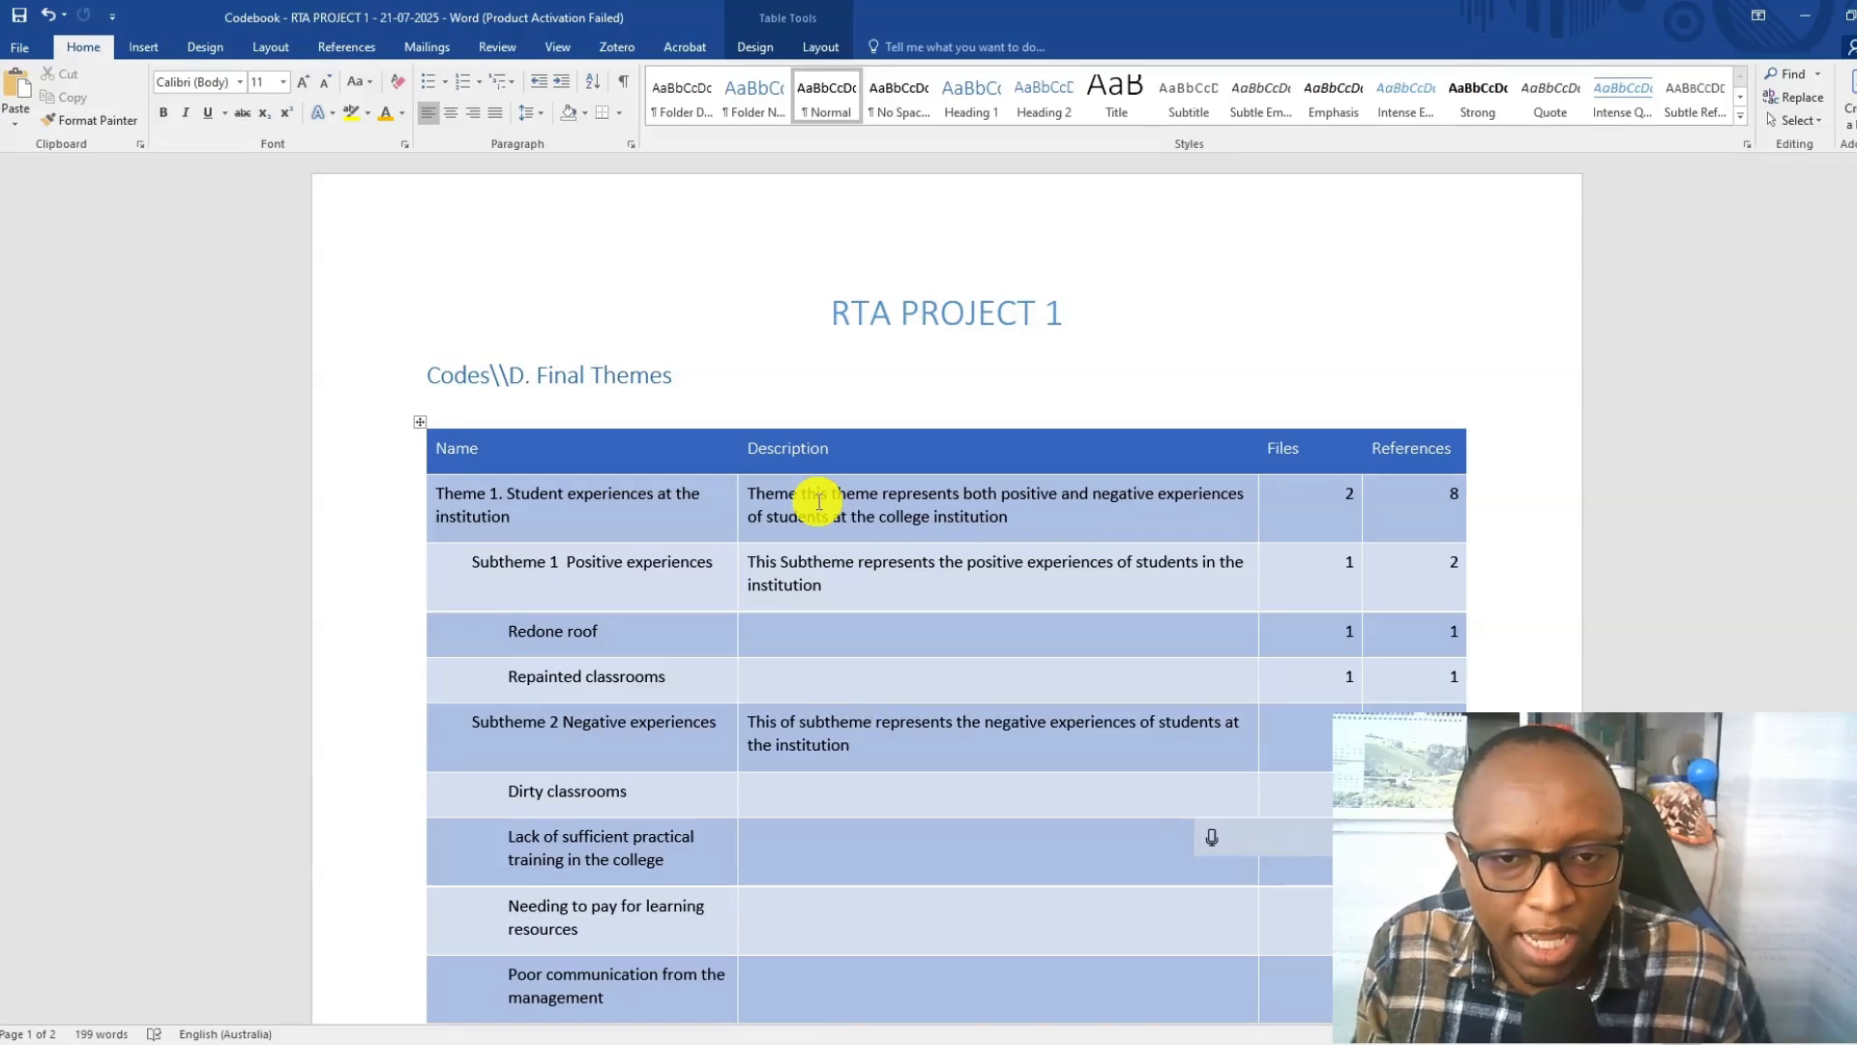
{"action": "left_click", "coordinate": [1805, 16]}
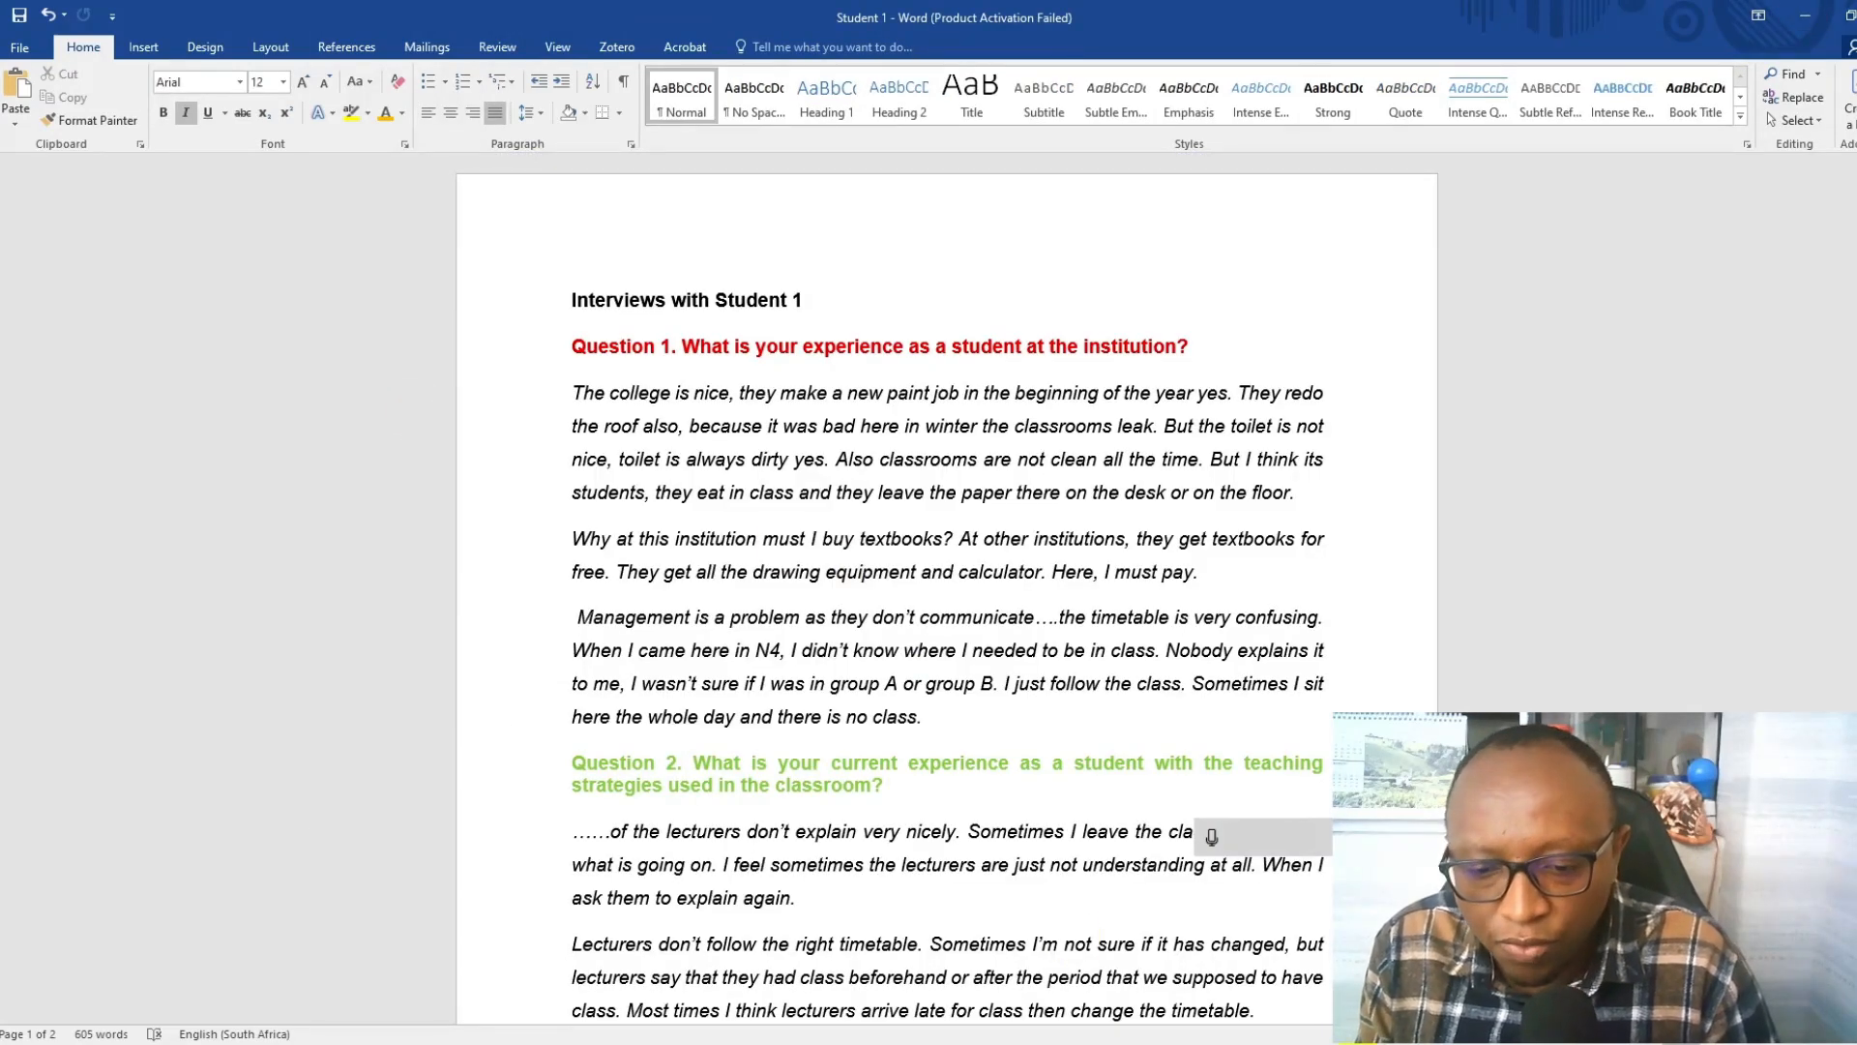
{"action": "left_click", "coordinate": [629, 1041]}
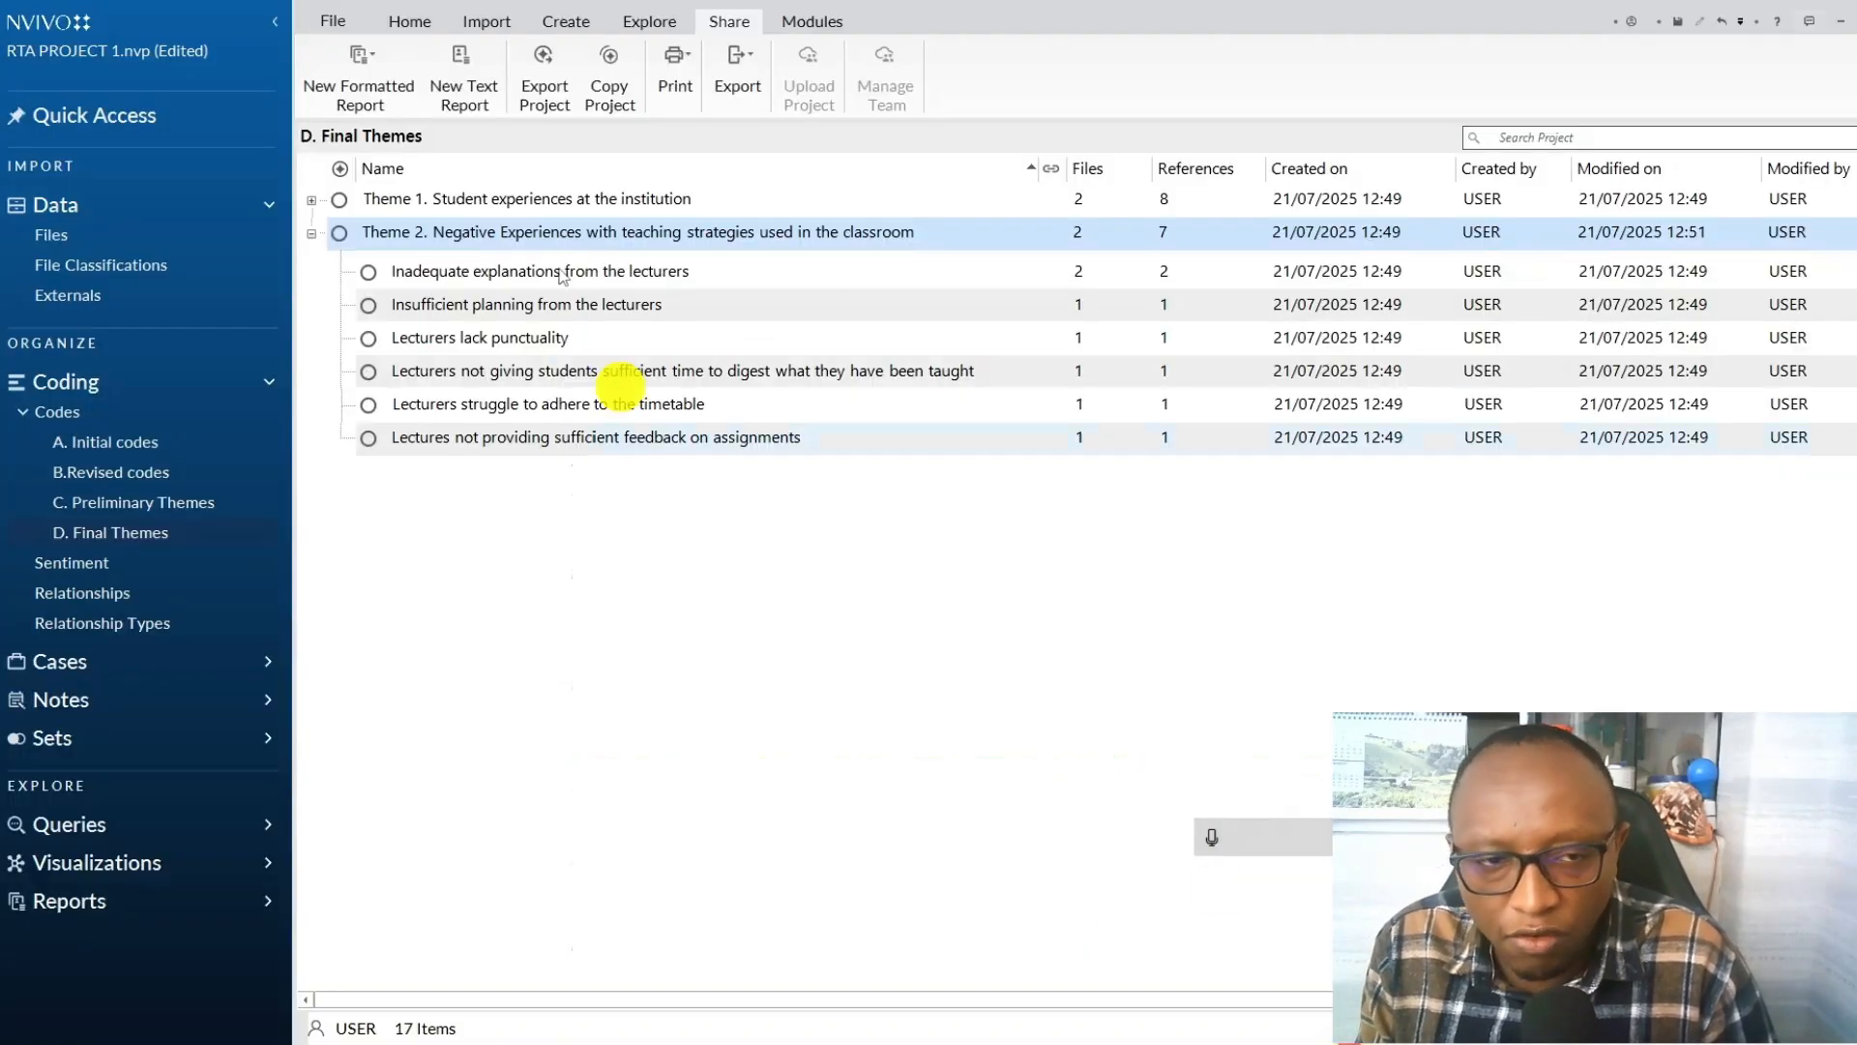
Collapse Theme 2 and export the list of both final themes as the Excel file "D. Final Themes" in the Video 29 folder.
{"action": "left_click", "coordinate": [312, 233]}
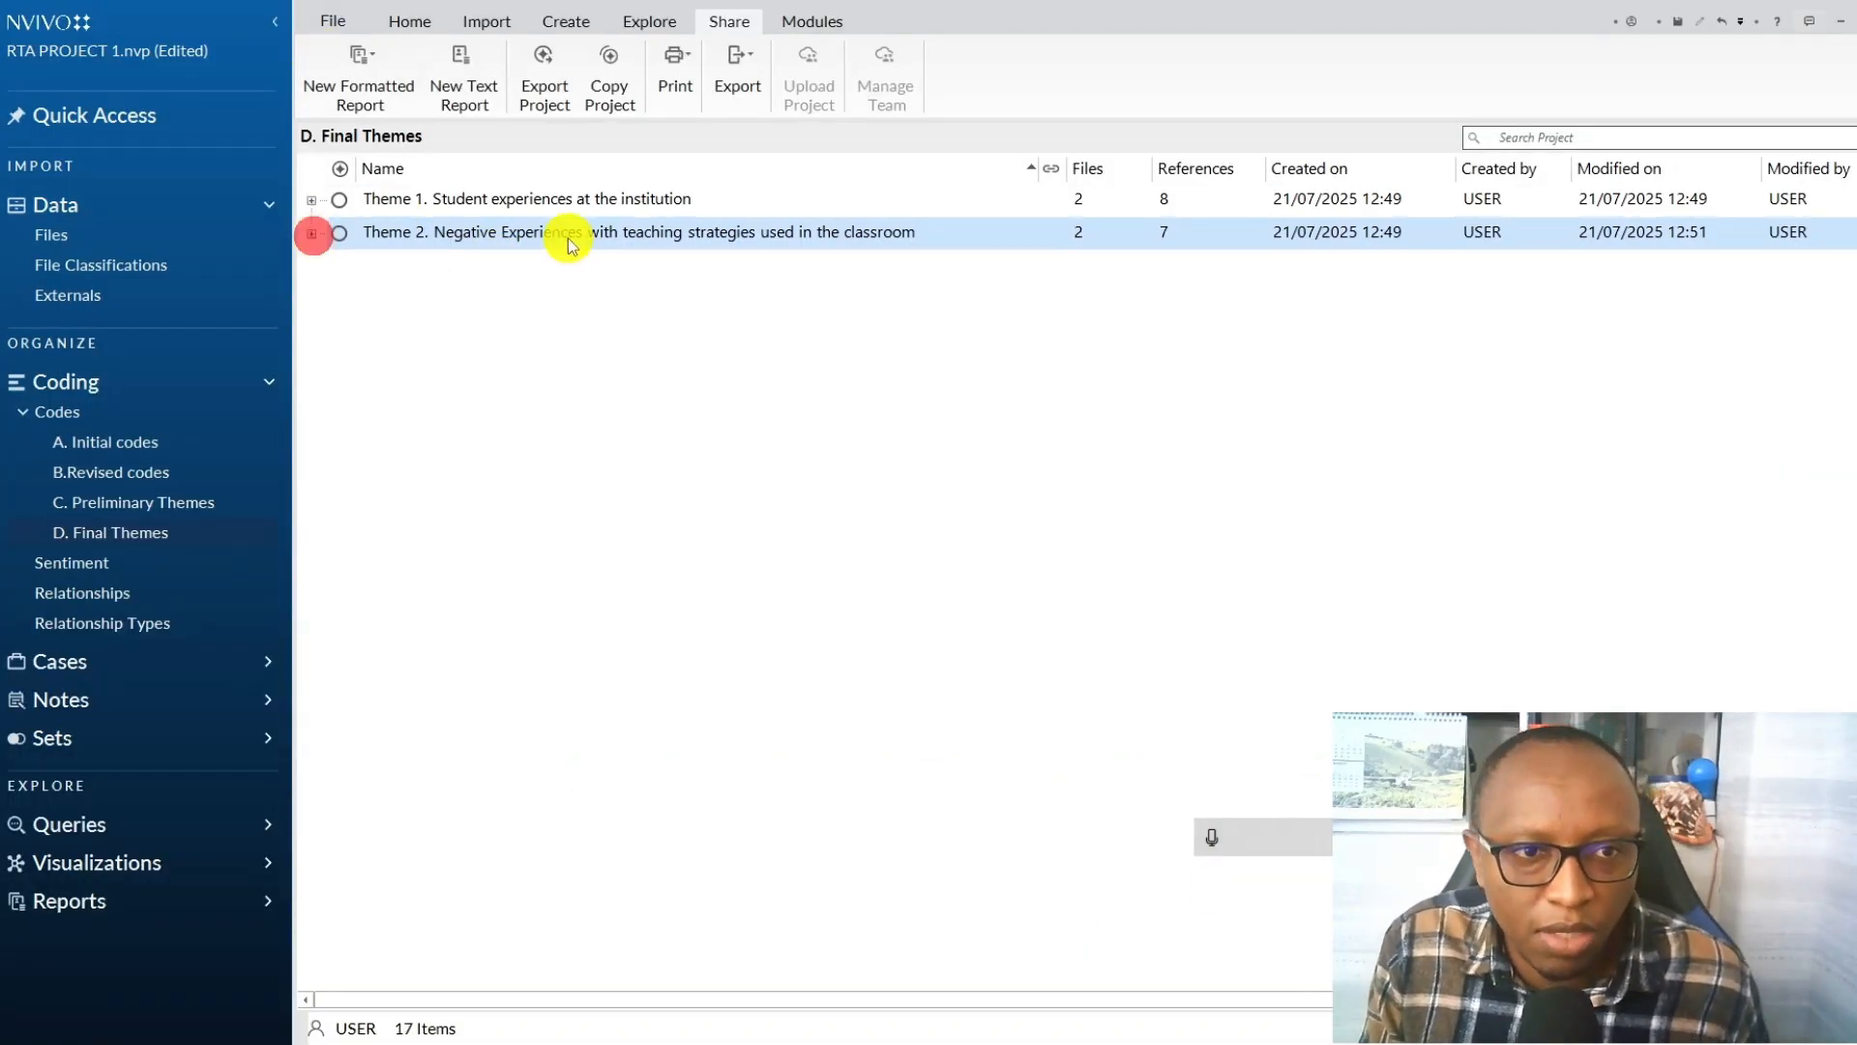
{"action": "left_click", "coordinate": [552, 200], "text": "ctrl"}
{"action": "right_click", "coordinate": [554, 202]}
{"action": "mouse_move", "coordinate": [629, 216]}
{"action": "left_click", "coordinate": [850, 249]}
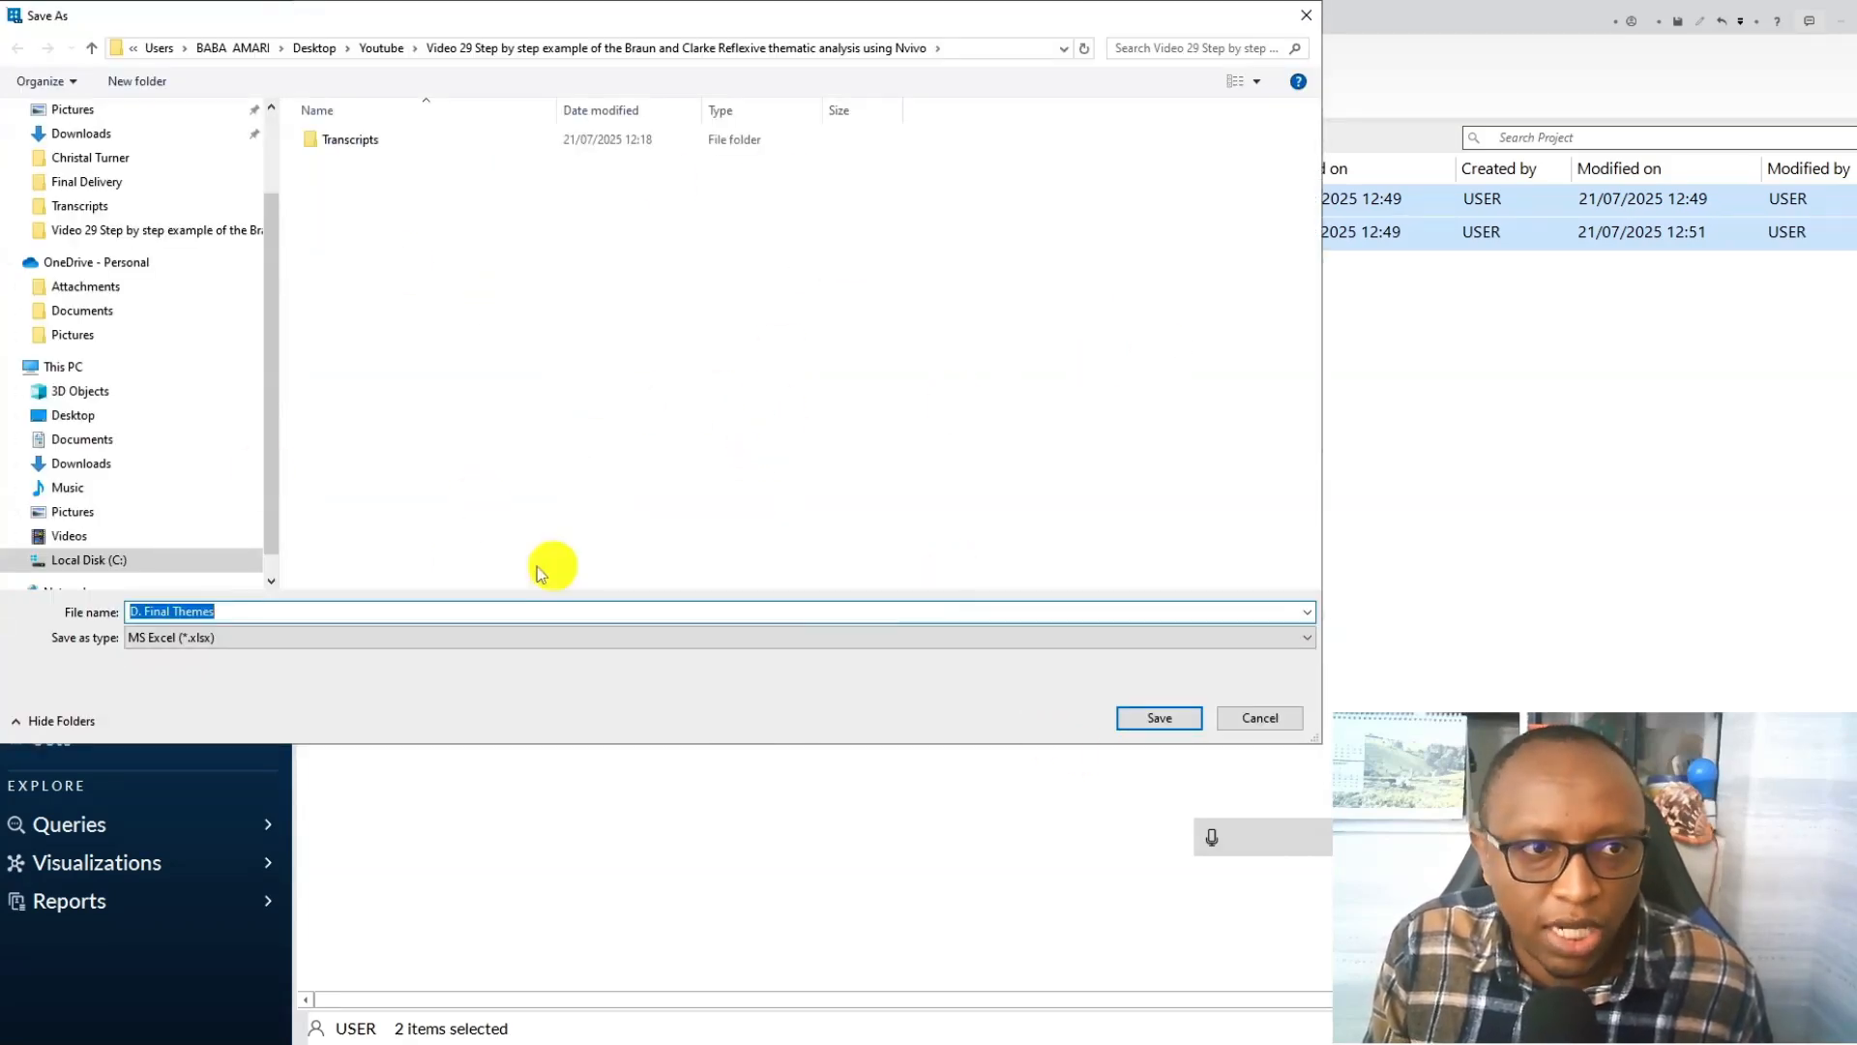
{"action": "left_click", "coordinate": [1157, 715]}
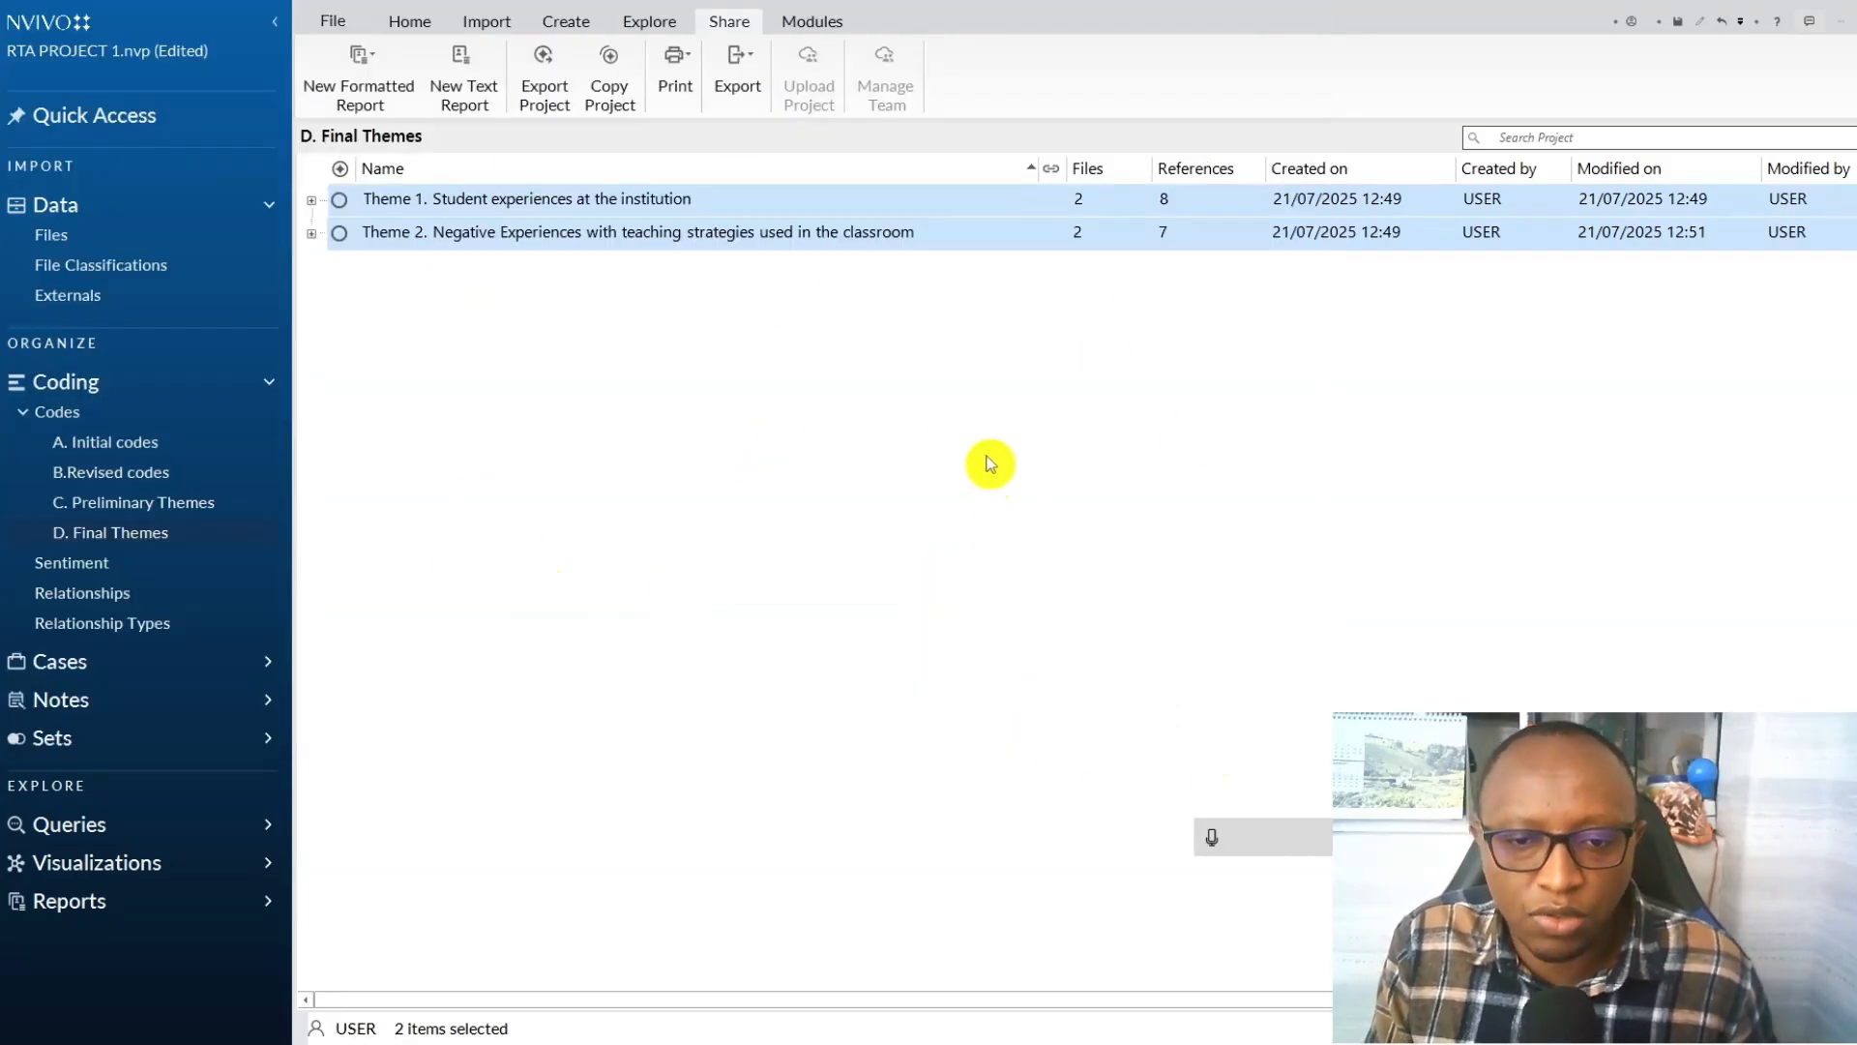
Open the exported D. Final Themes workbook in Excel and clear the Created on, Created by, Modified on and Modified by columns.
{"action": "left_click", "coordinate": [597, 1043]}
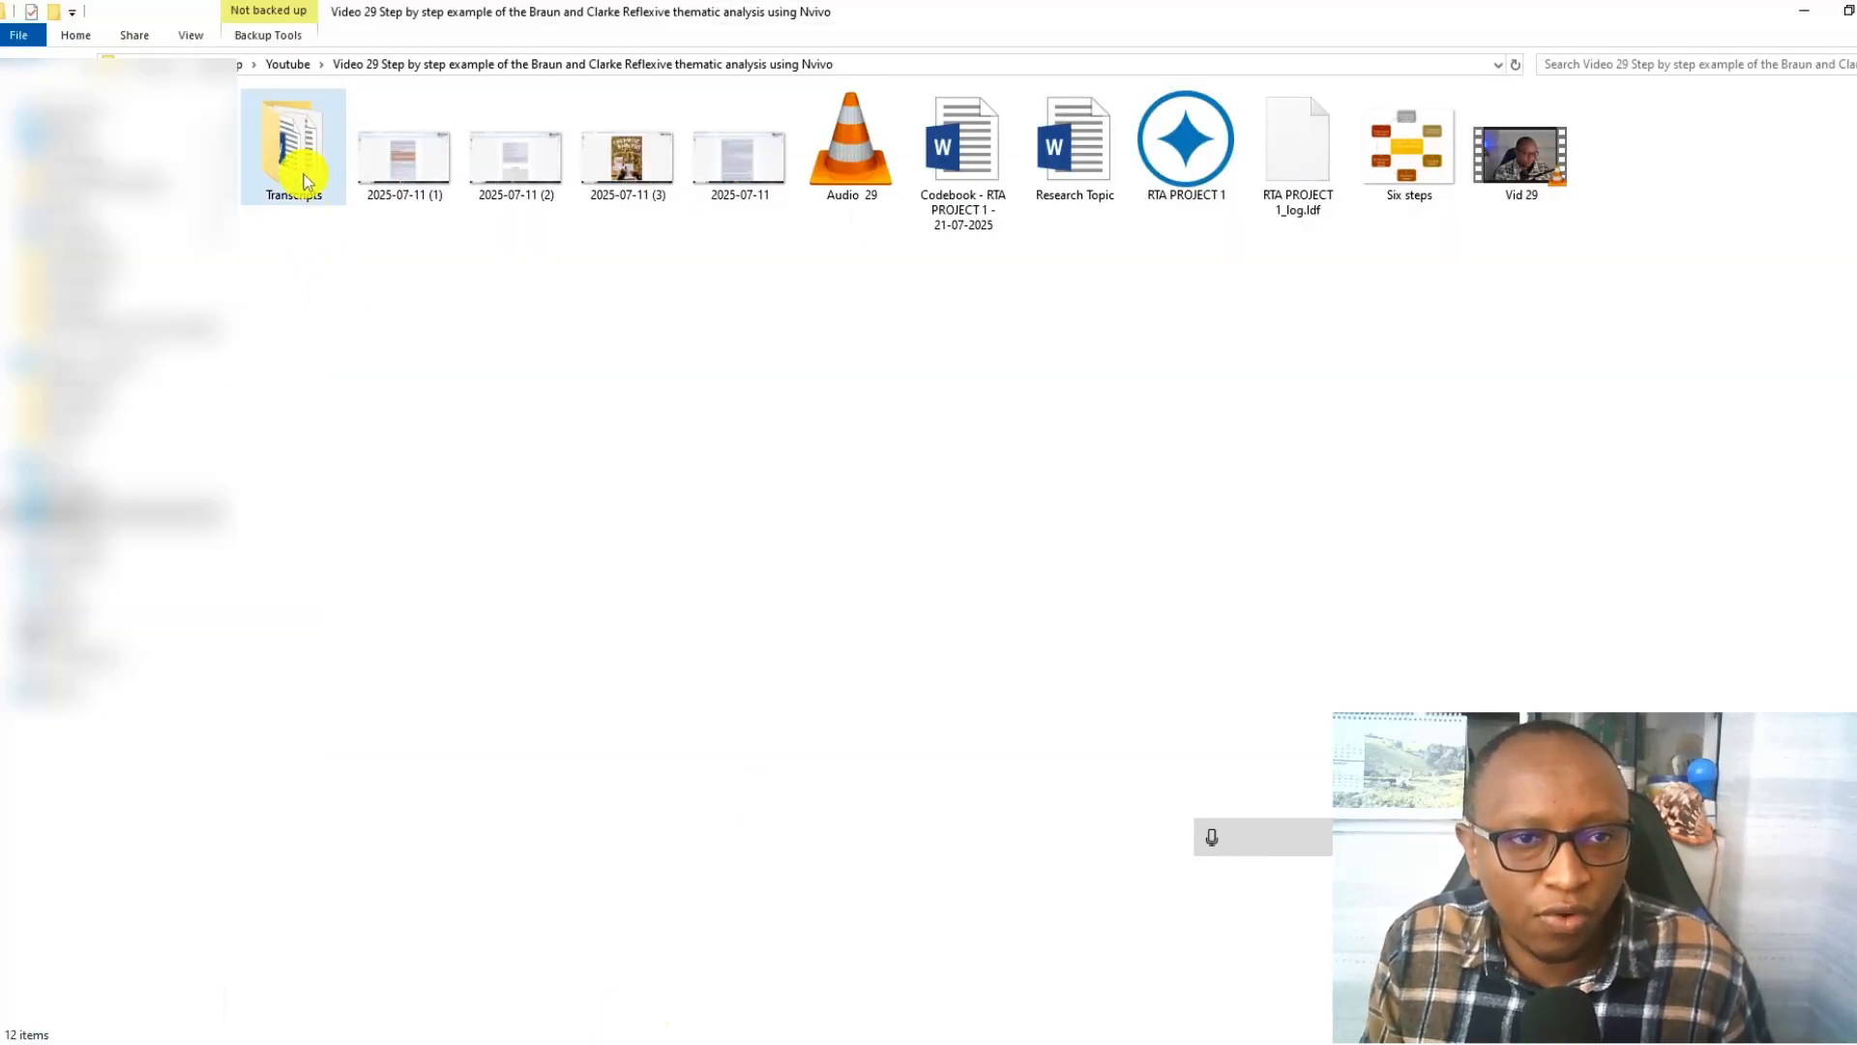
{"action": "double_click", "coordinate": [1043, 155]}
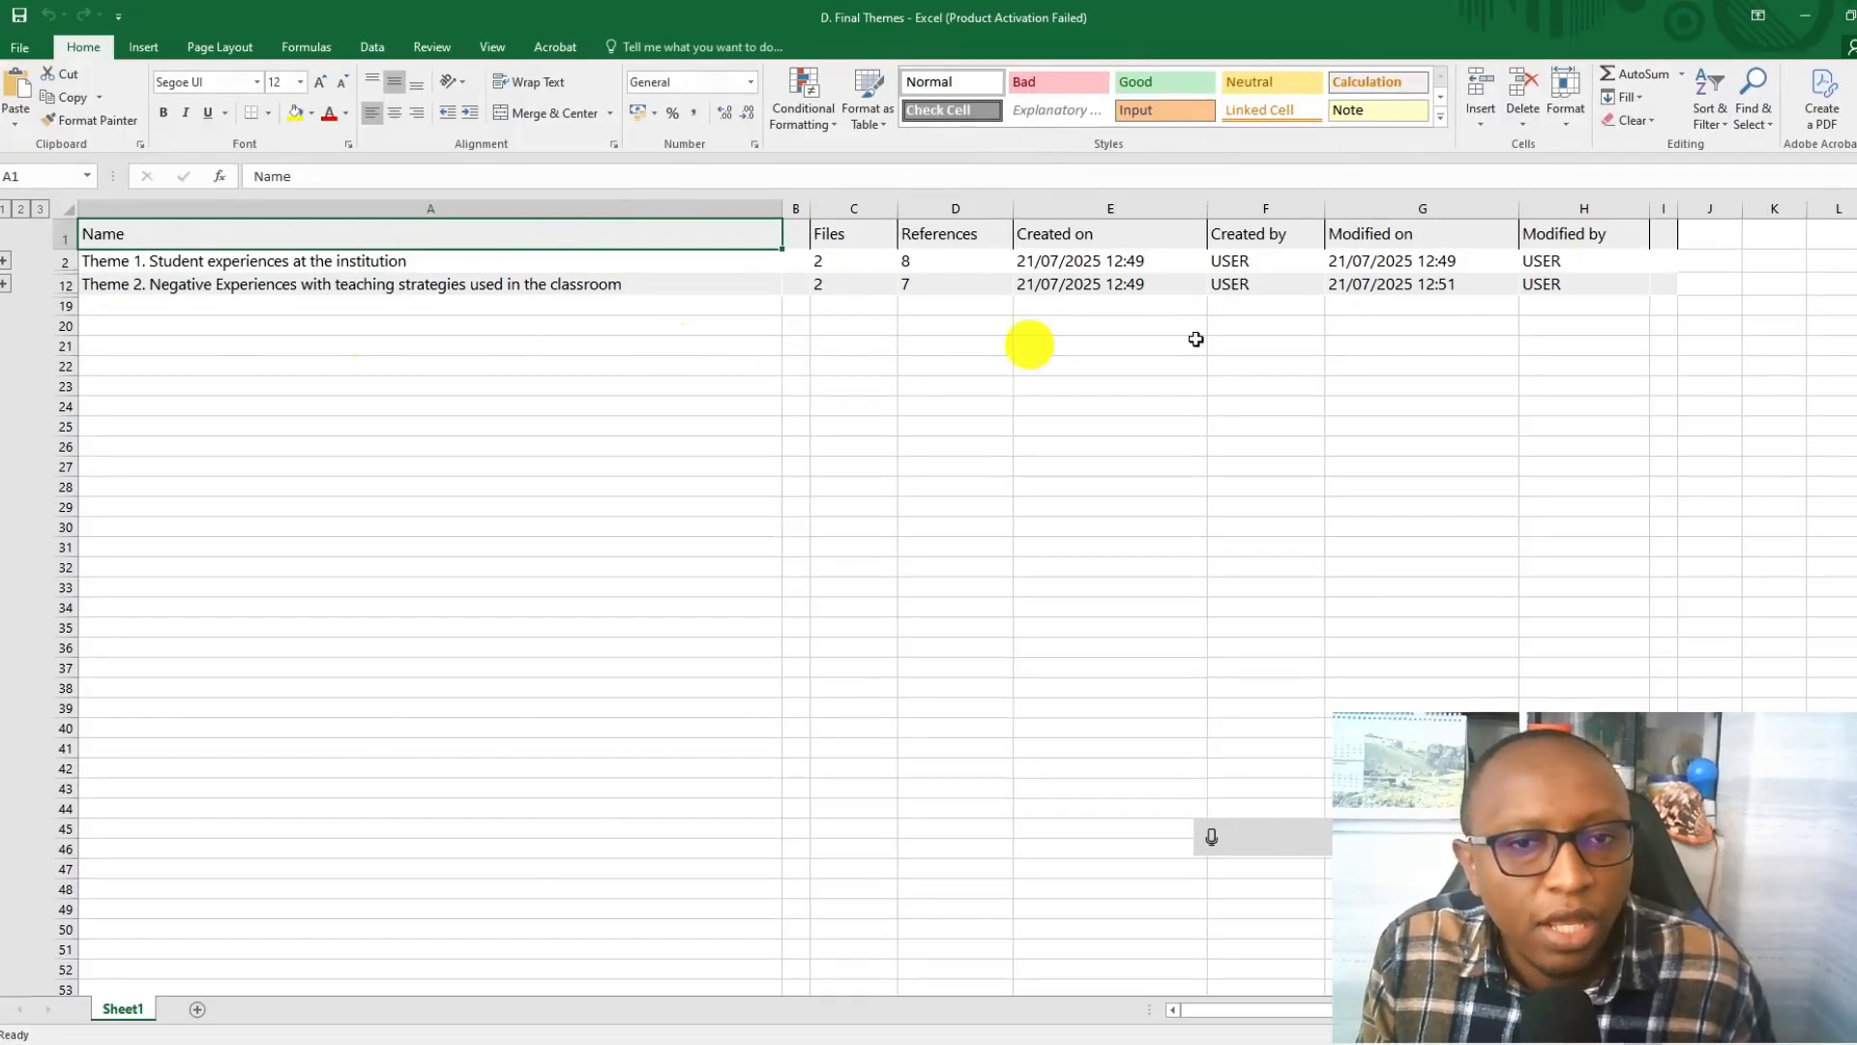
{"action": "left_click", "coordinate": [1239, 209]}
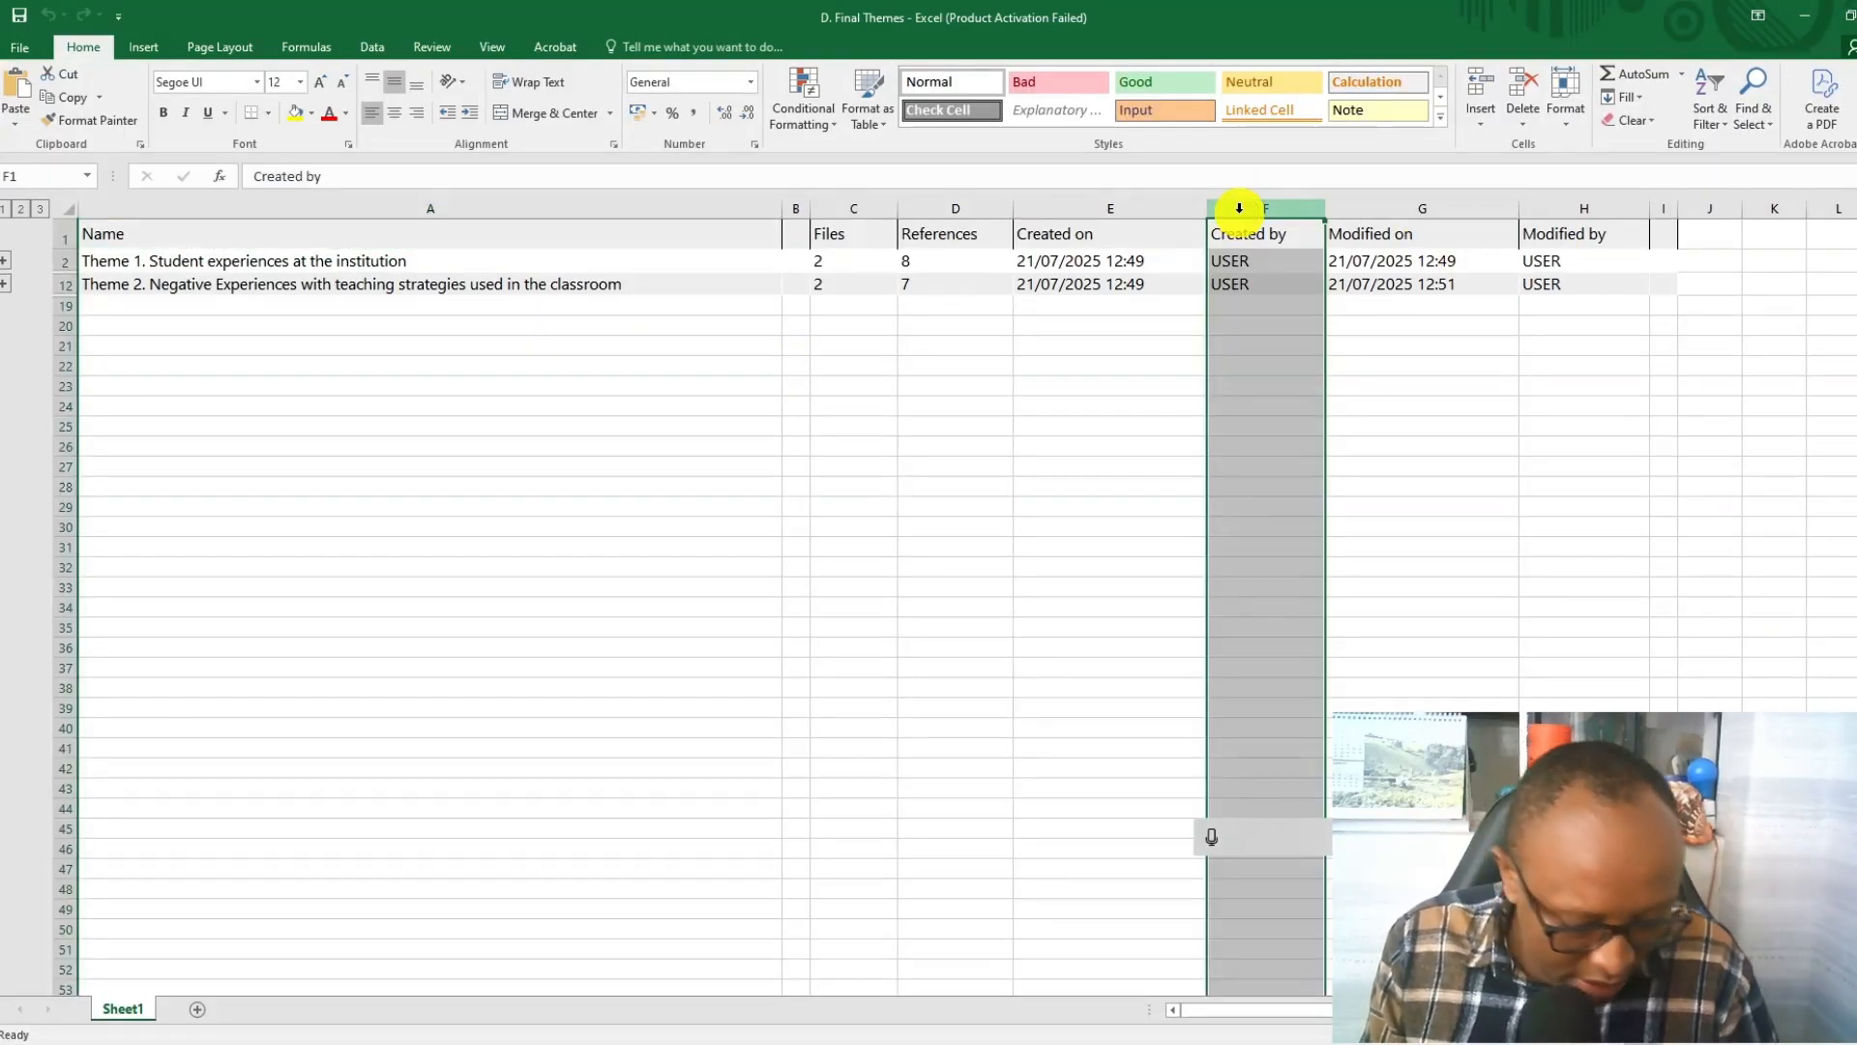
{"action": "key", "text": "Delete"}
{"action": "left_click", "coordinate": [1142, 209]}
{"action": "key", "text": "Delete"}
{"action": "left_click", "coordinate": [1358, 209]}
{"action": "key", "text": "Delete"}
{"action": "left_click", "coordinate": [1582, 209]}
{"action": "key", "text": "Delete"}
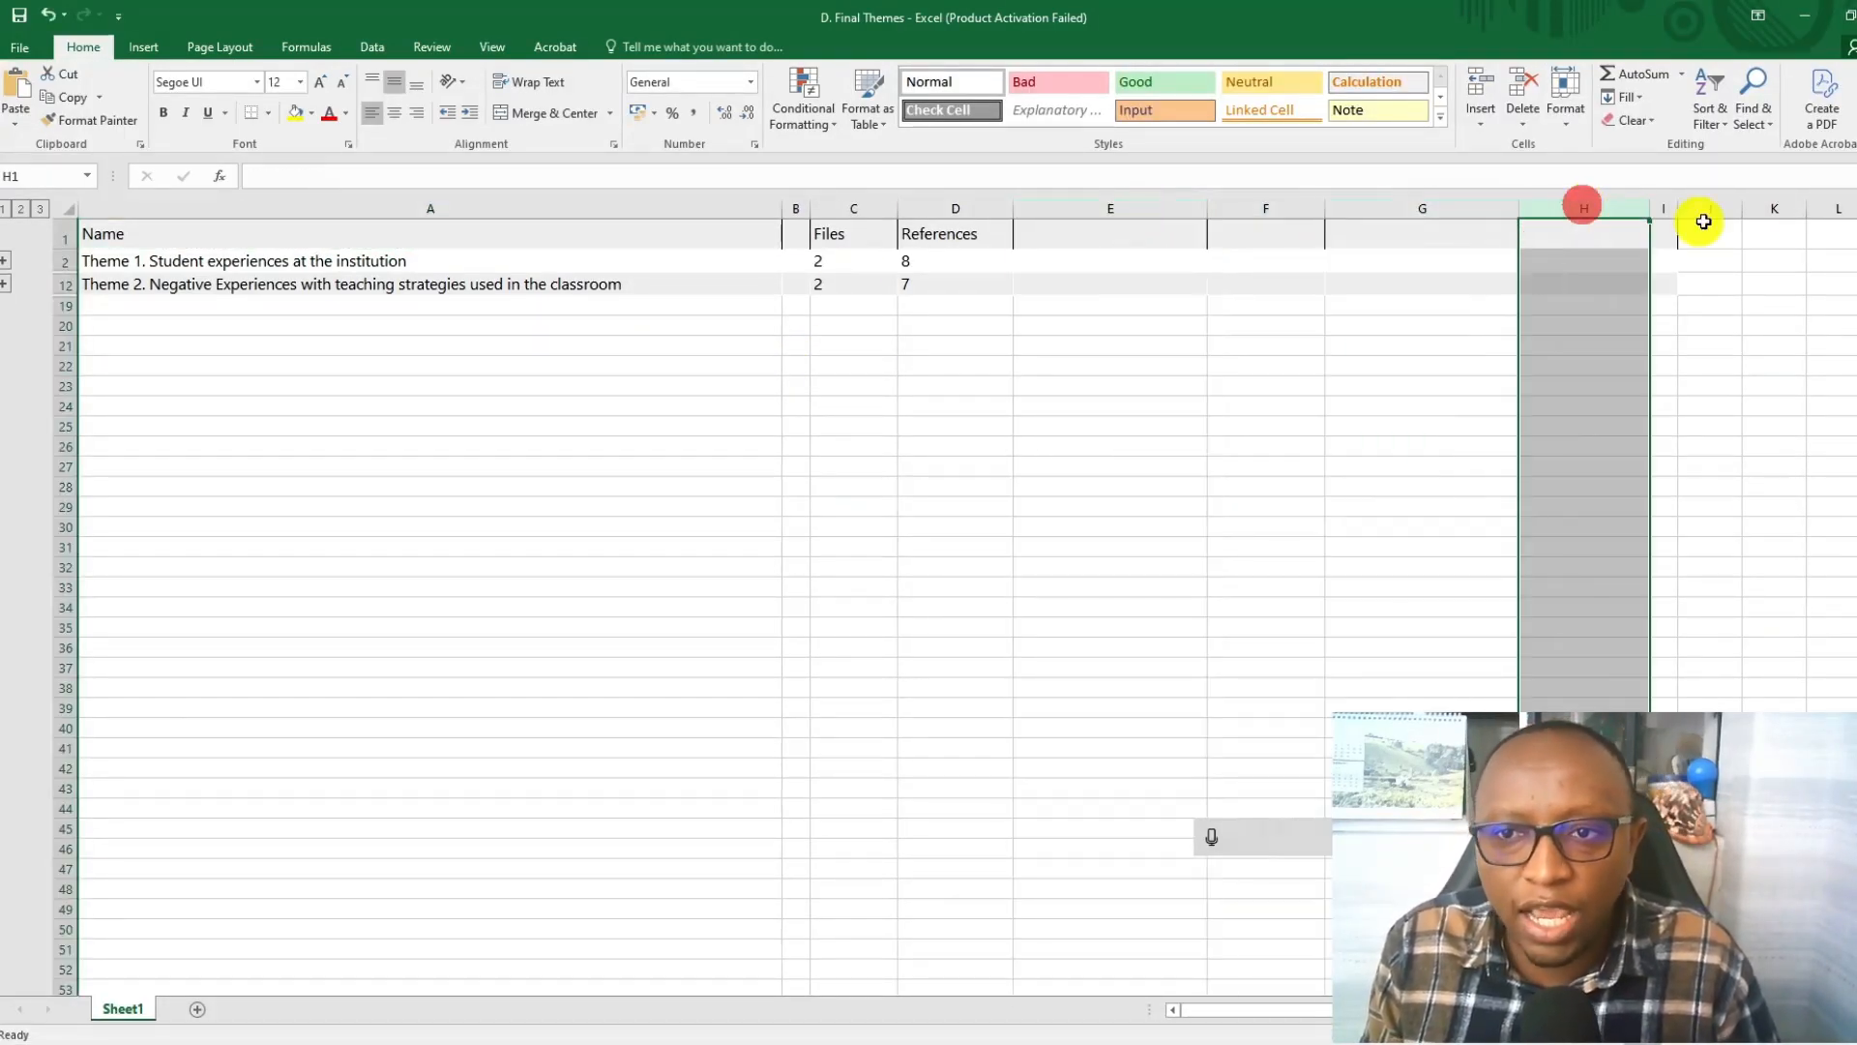
Make the Theme 1 and Theme 2 names bold in the worksheet.
{"action": "left_click", "coordinate": [290, 260]}
{"action": "left_click", "coordinate": [163, 114]}
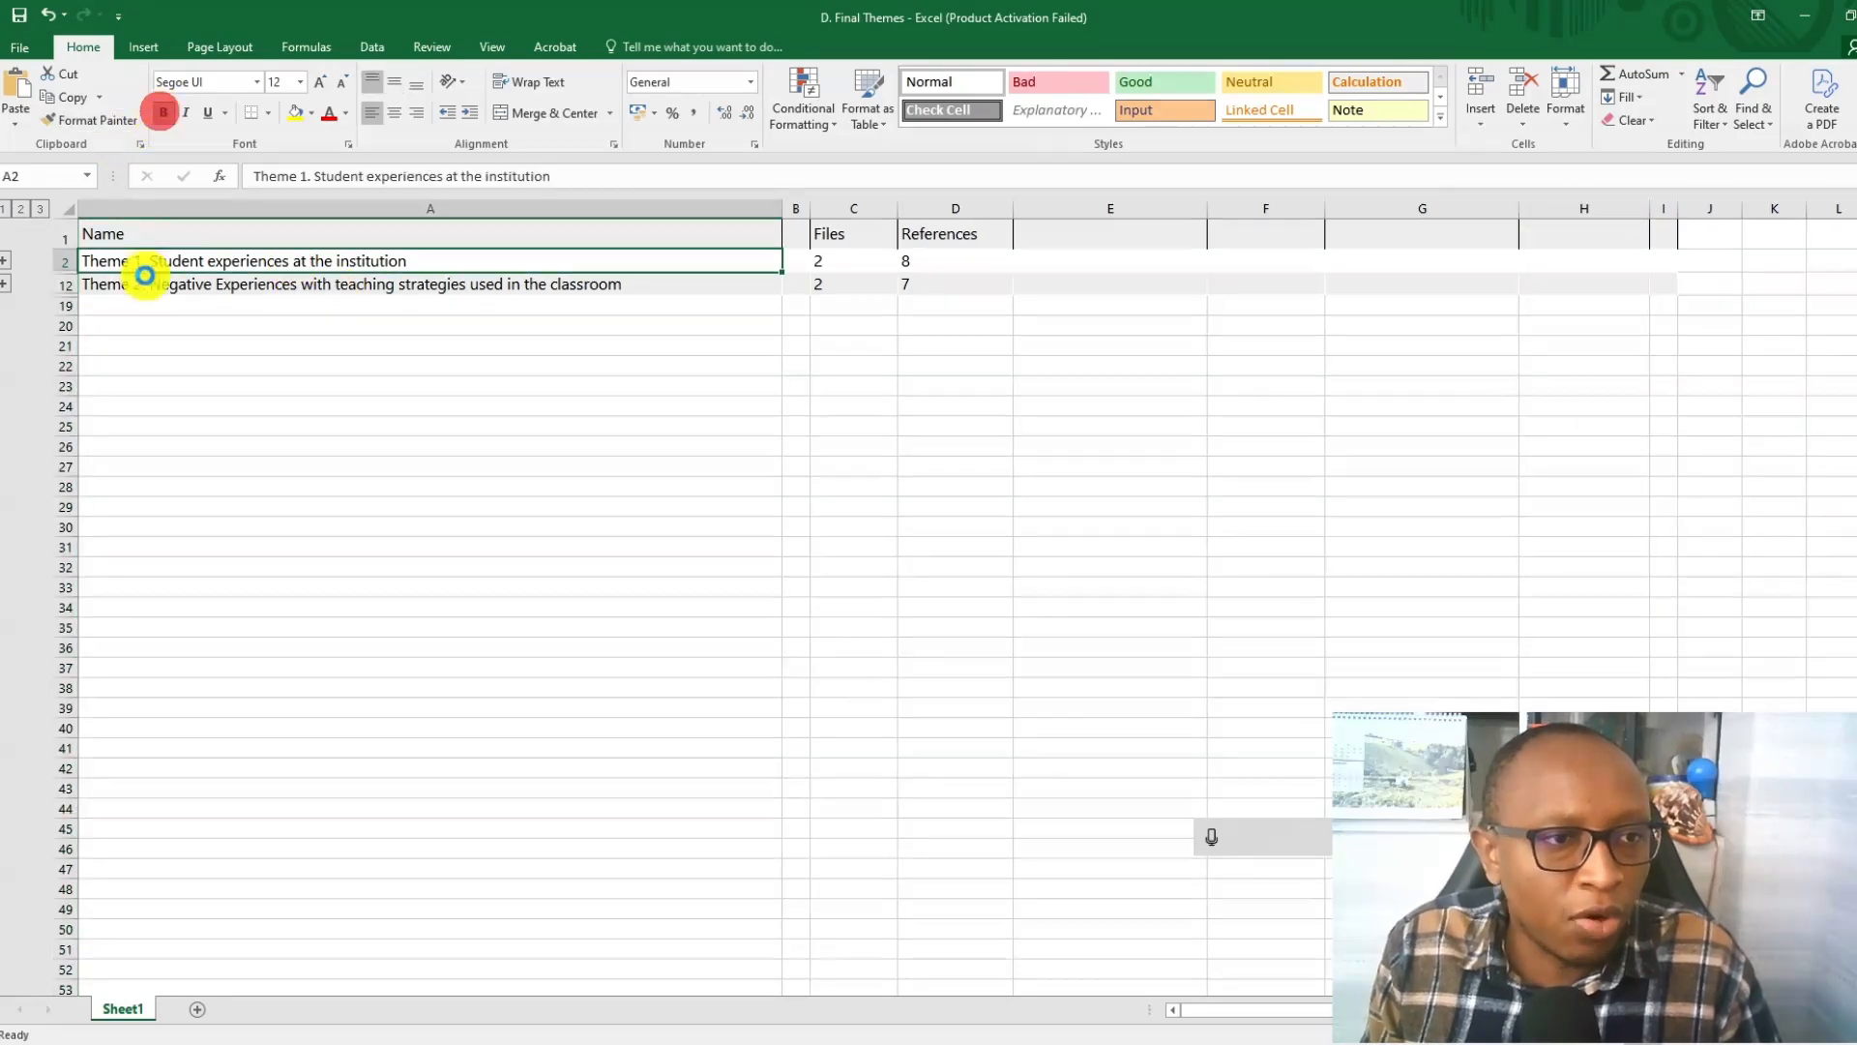
{"action": "left_click", "coordinate": [145, 284]}
{"action": "left_click", "coordinate": [163, 114]}
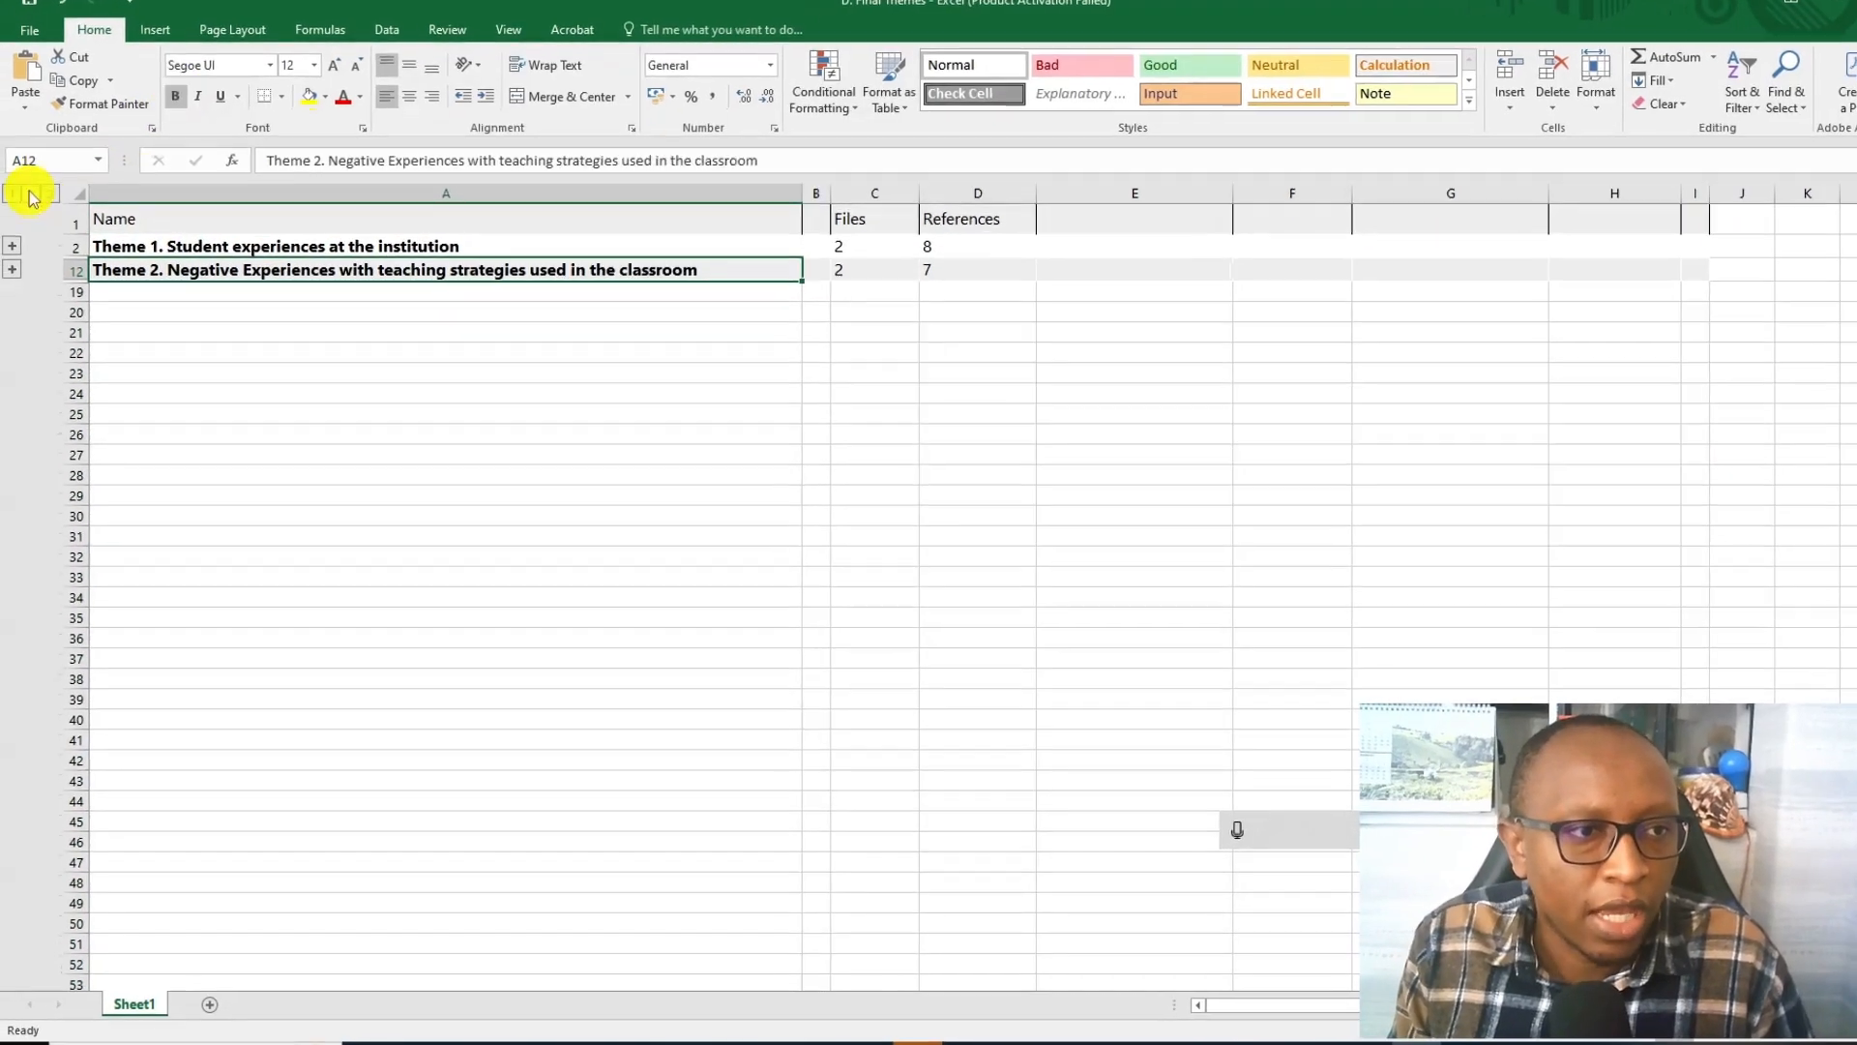
Expand the outline to the second level and colour the Subtheme 1 and Subtheme 2 names red, dismissing the Office activation notice.
{"action": "left_click", "coordinate": [20, 209]}
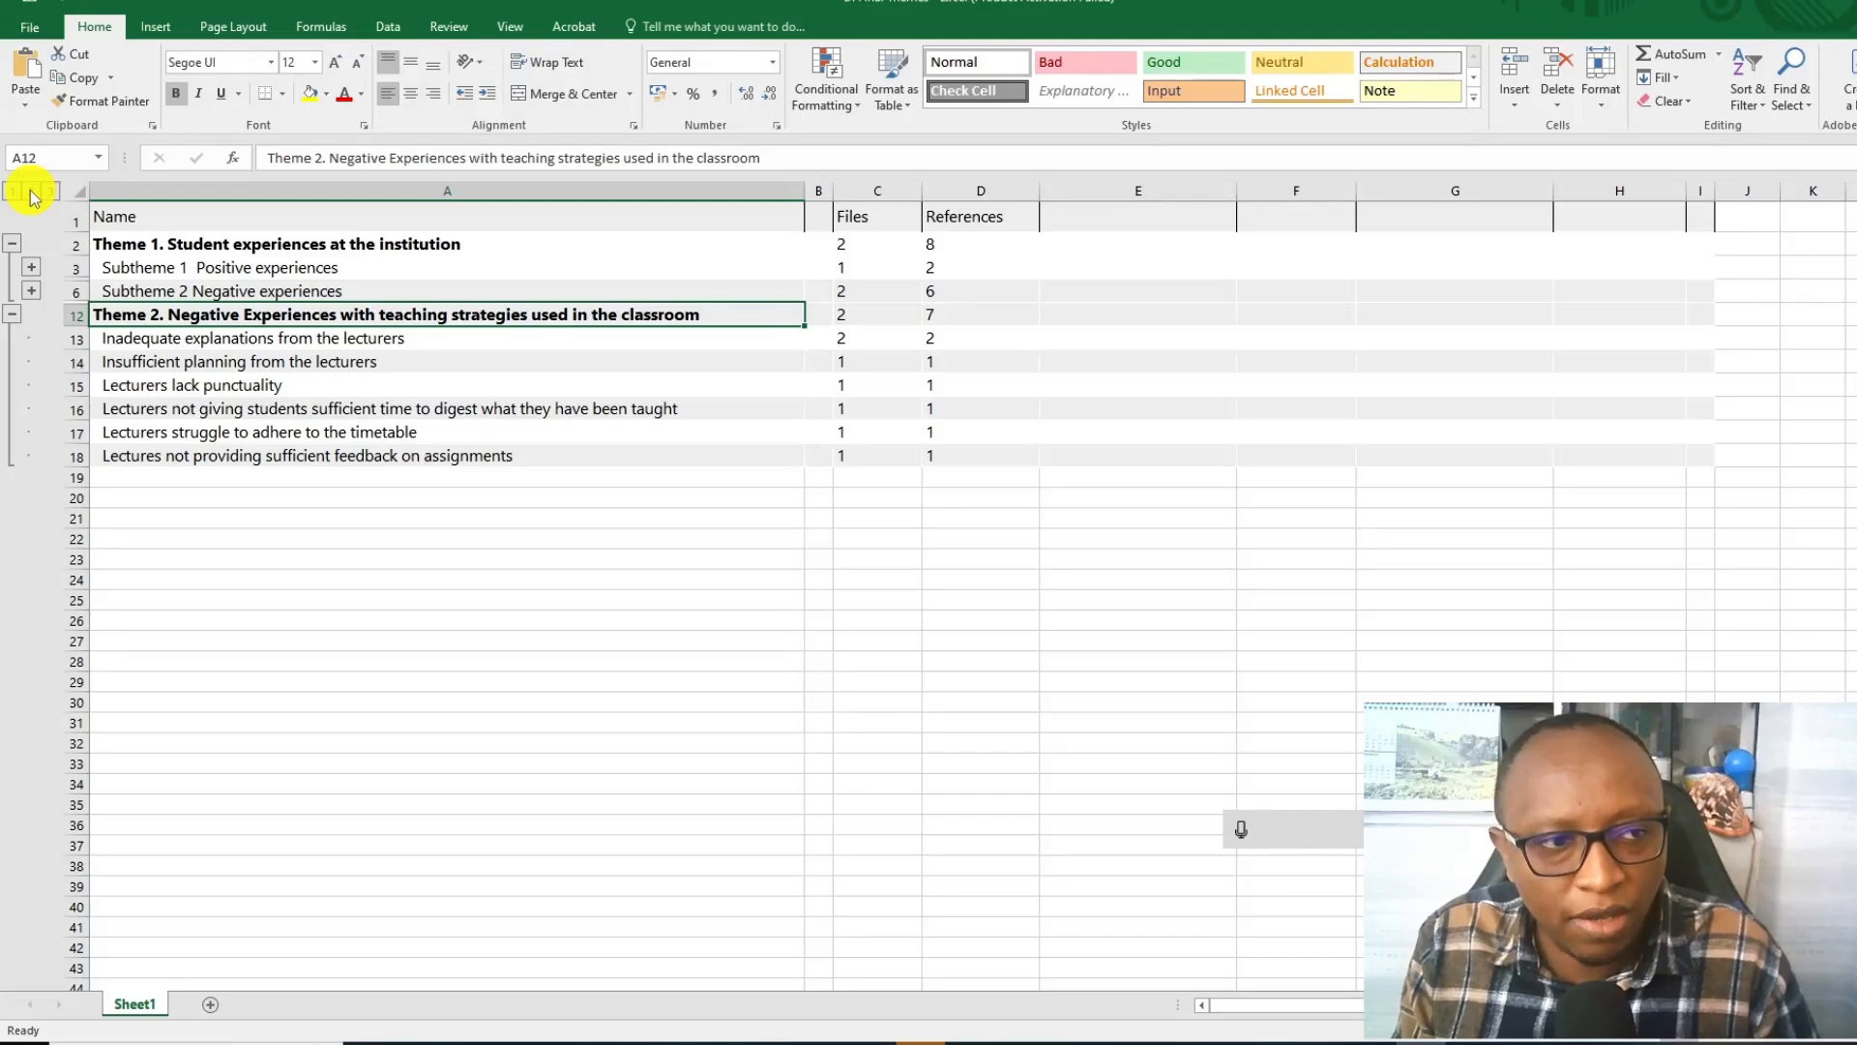
{"action": "left_click", "coordinate": [172, 268]}
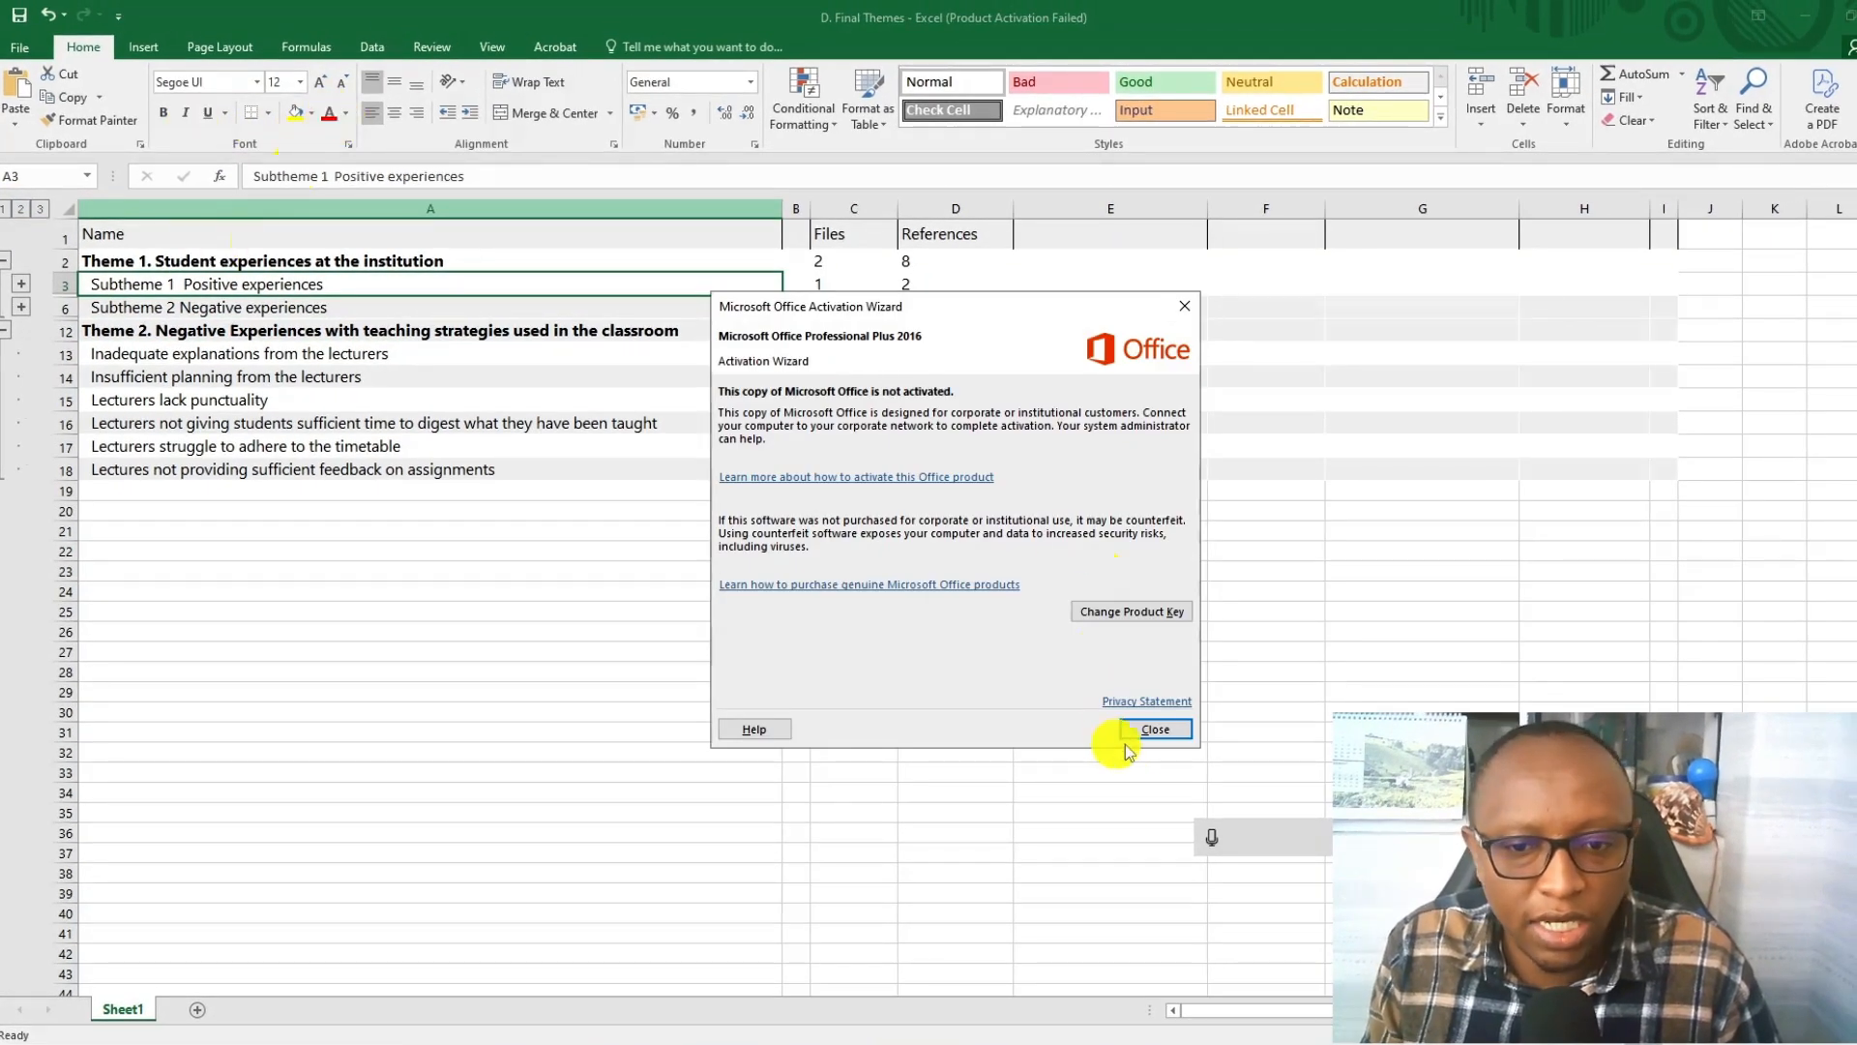
{"action": "left_click", "coordinate": [1156, 727]}
{"action": "left_click", "coordinate": [322, 112]}
{"action": "left_click", "coordinate": [206, 305]}
{"action": "left_click", "coordinate": [328, 113]}
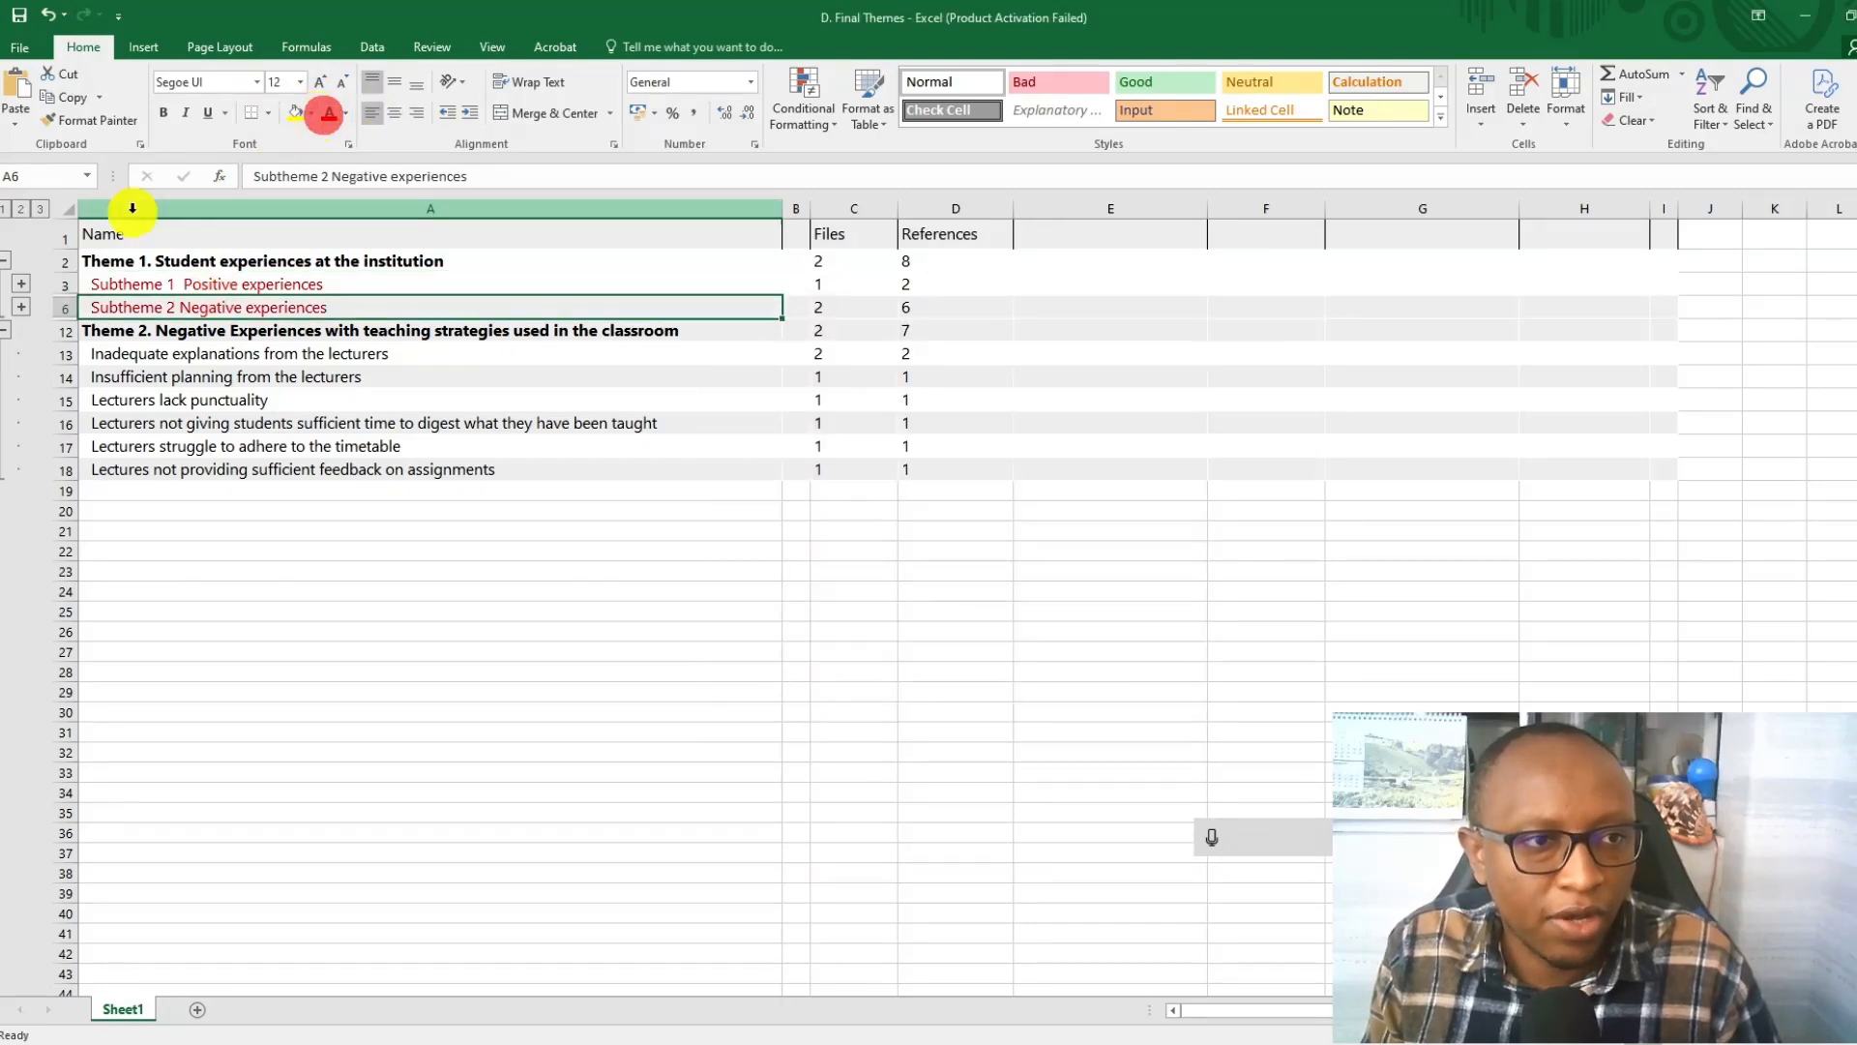
Expand the outline to its third level to review all themes, subthemes and codes, and switch to the six-step framework diagram.
{"action": "left_click", "coordinate": [39, 208]}
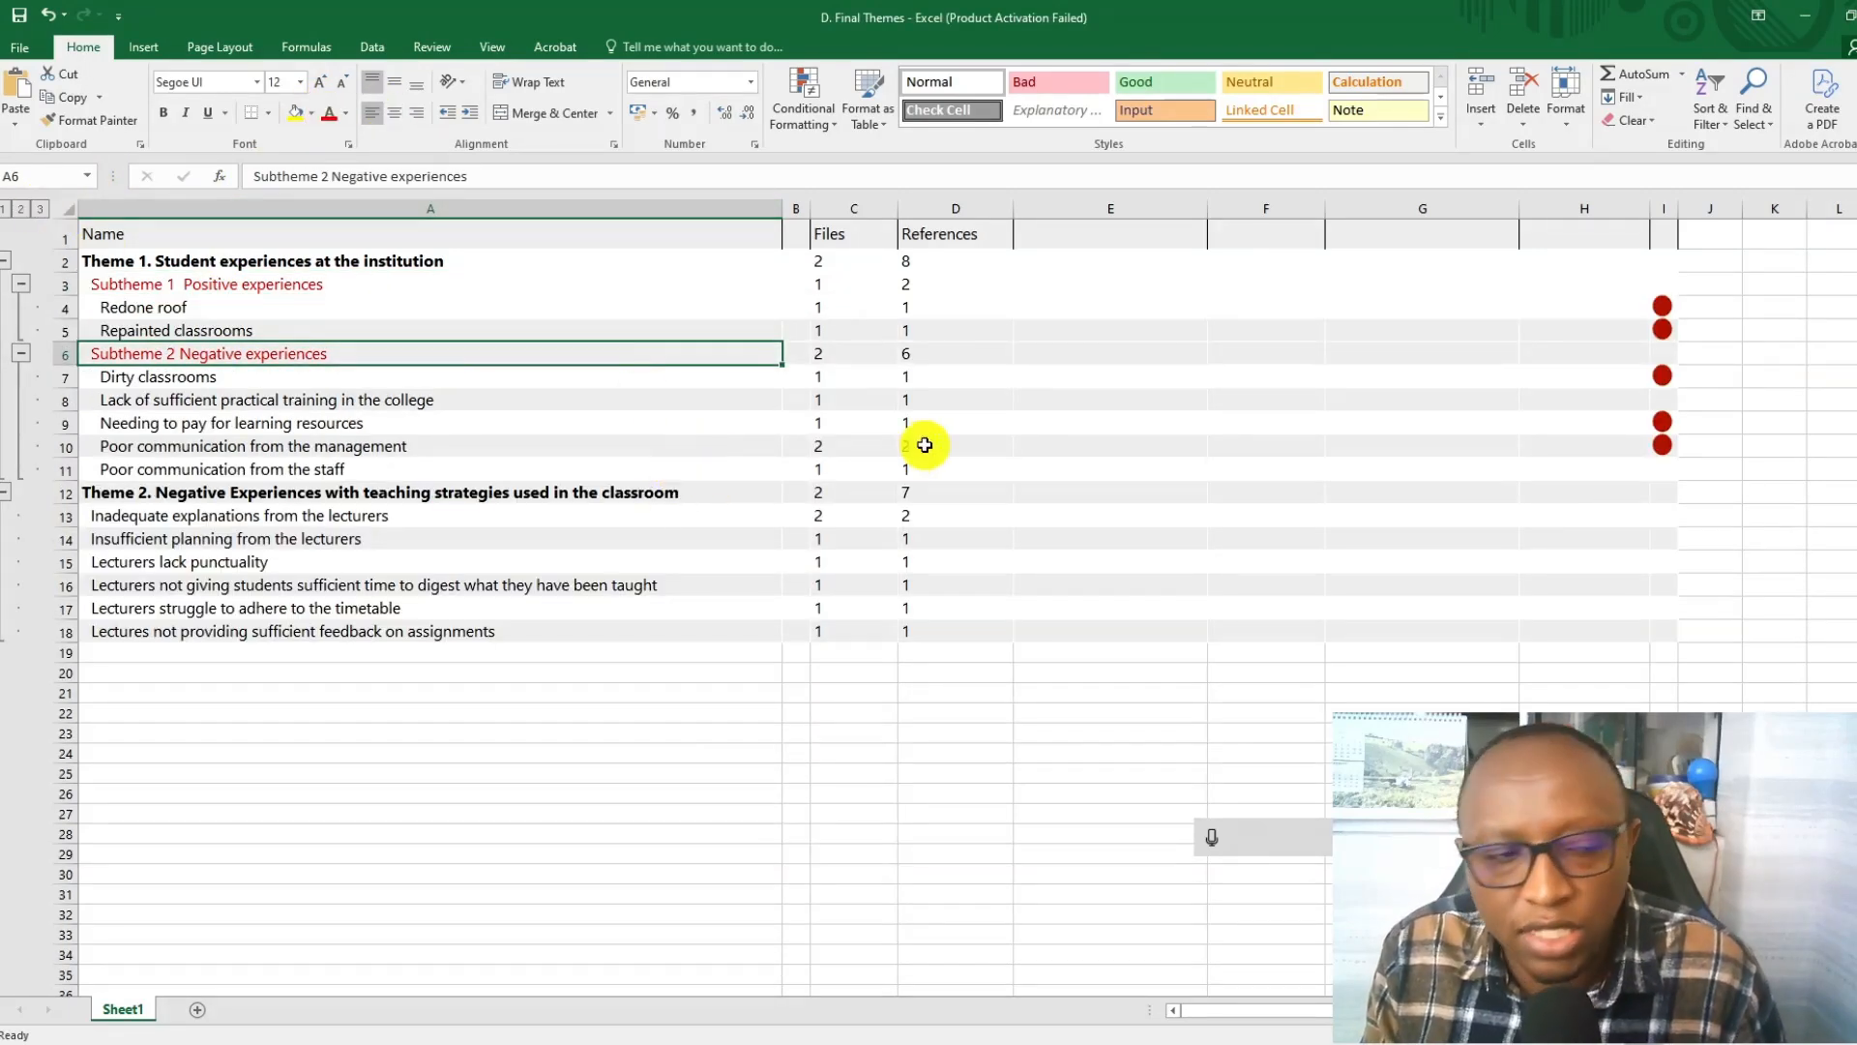
{"action": "scroll", "coordinate": [1745, 402], "scroll_direction": "down", "scroll_amount": 2}
{"action": "scroll", "coordinate": [1700, 323], "scroll_direction": "up", "scroll_amount": 2}
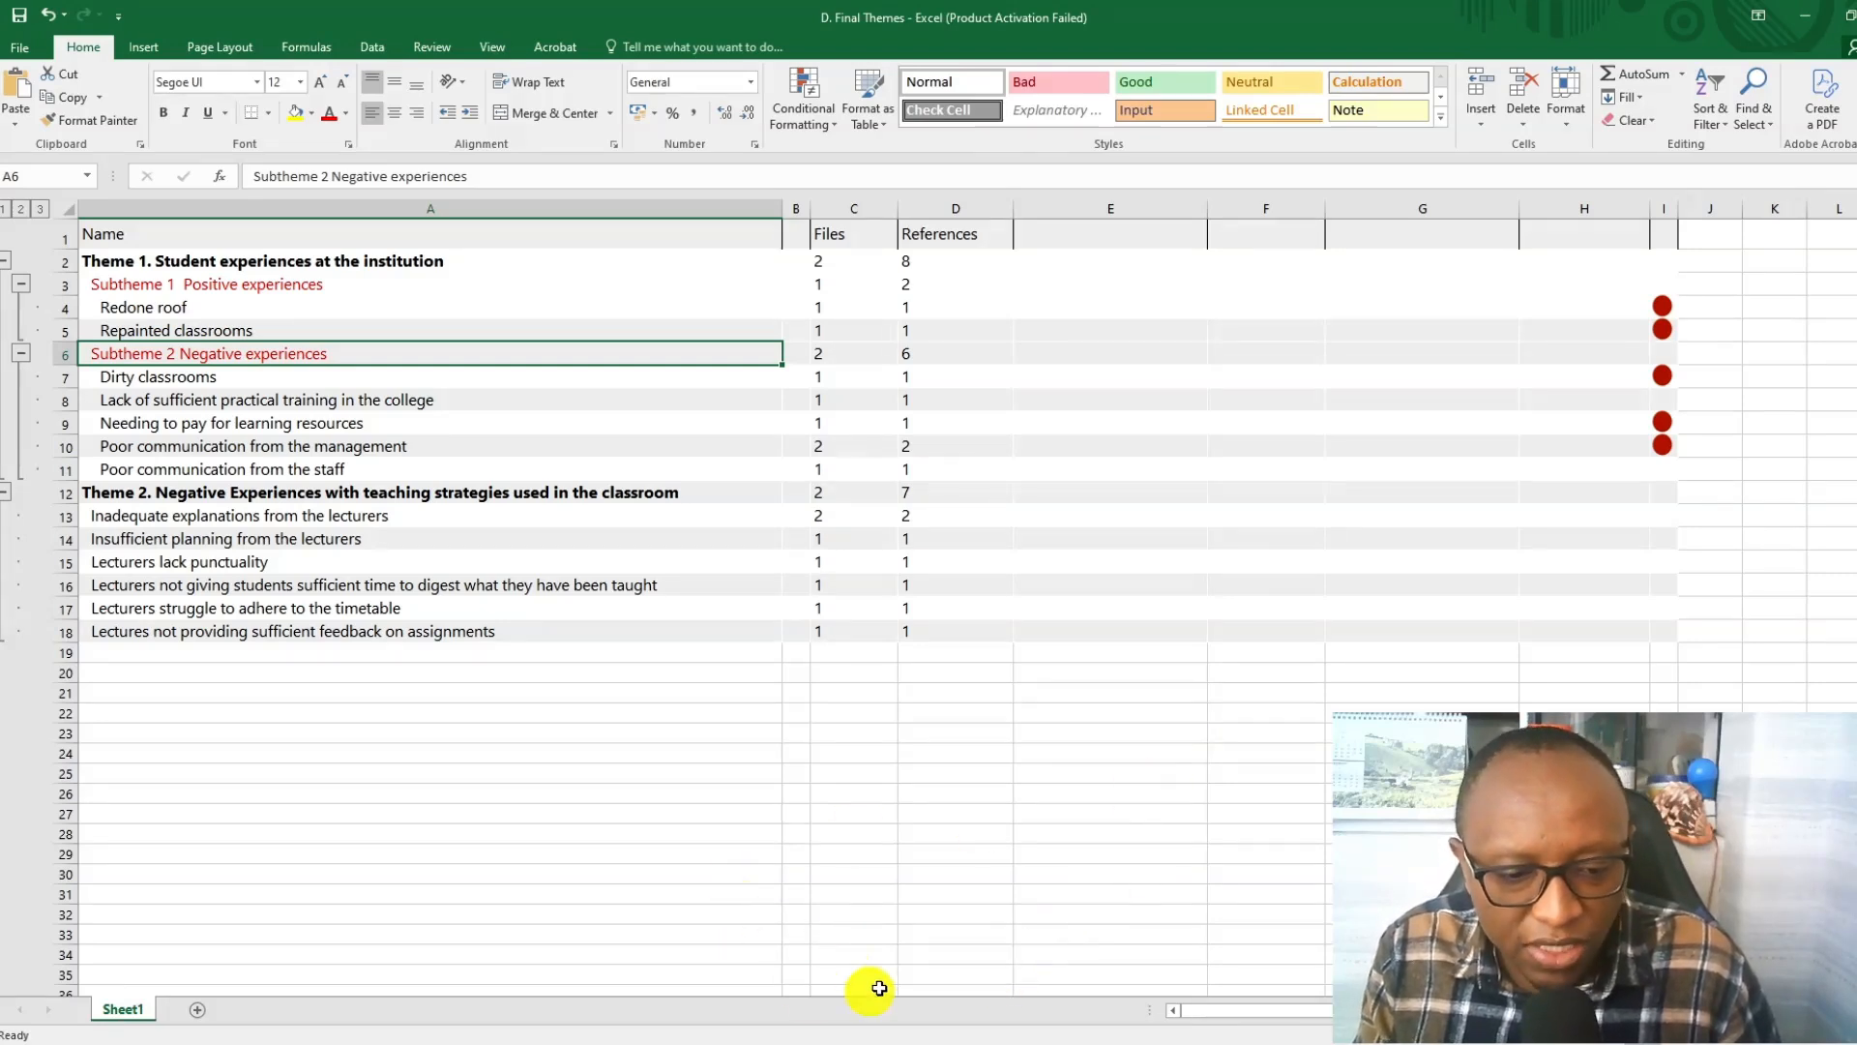
{"action": "mouse_move", "coordinate": [1307, 1044]}
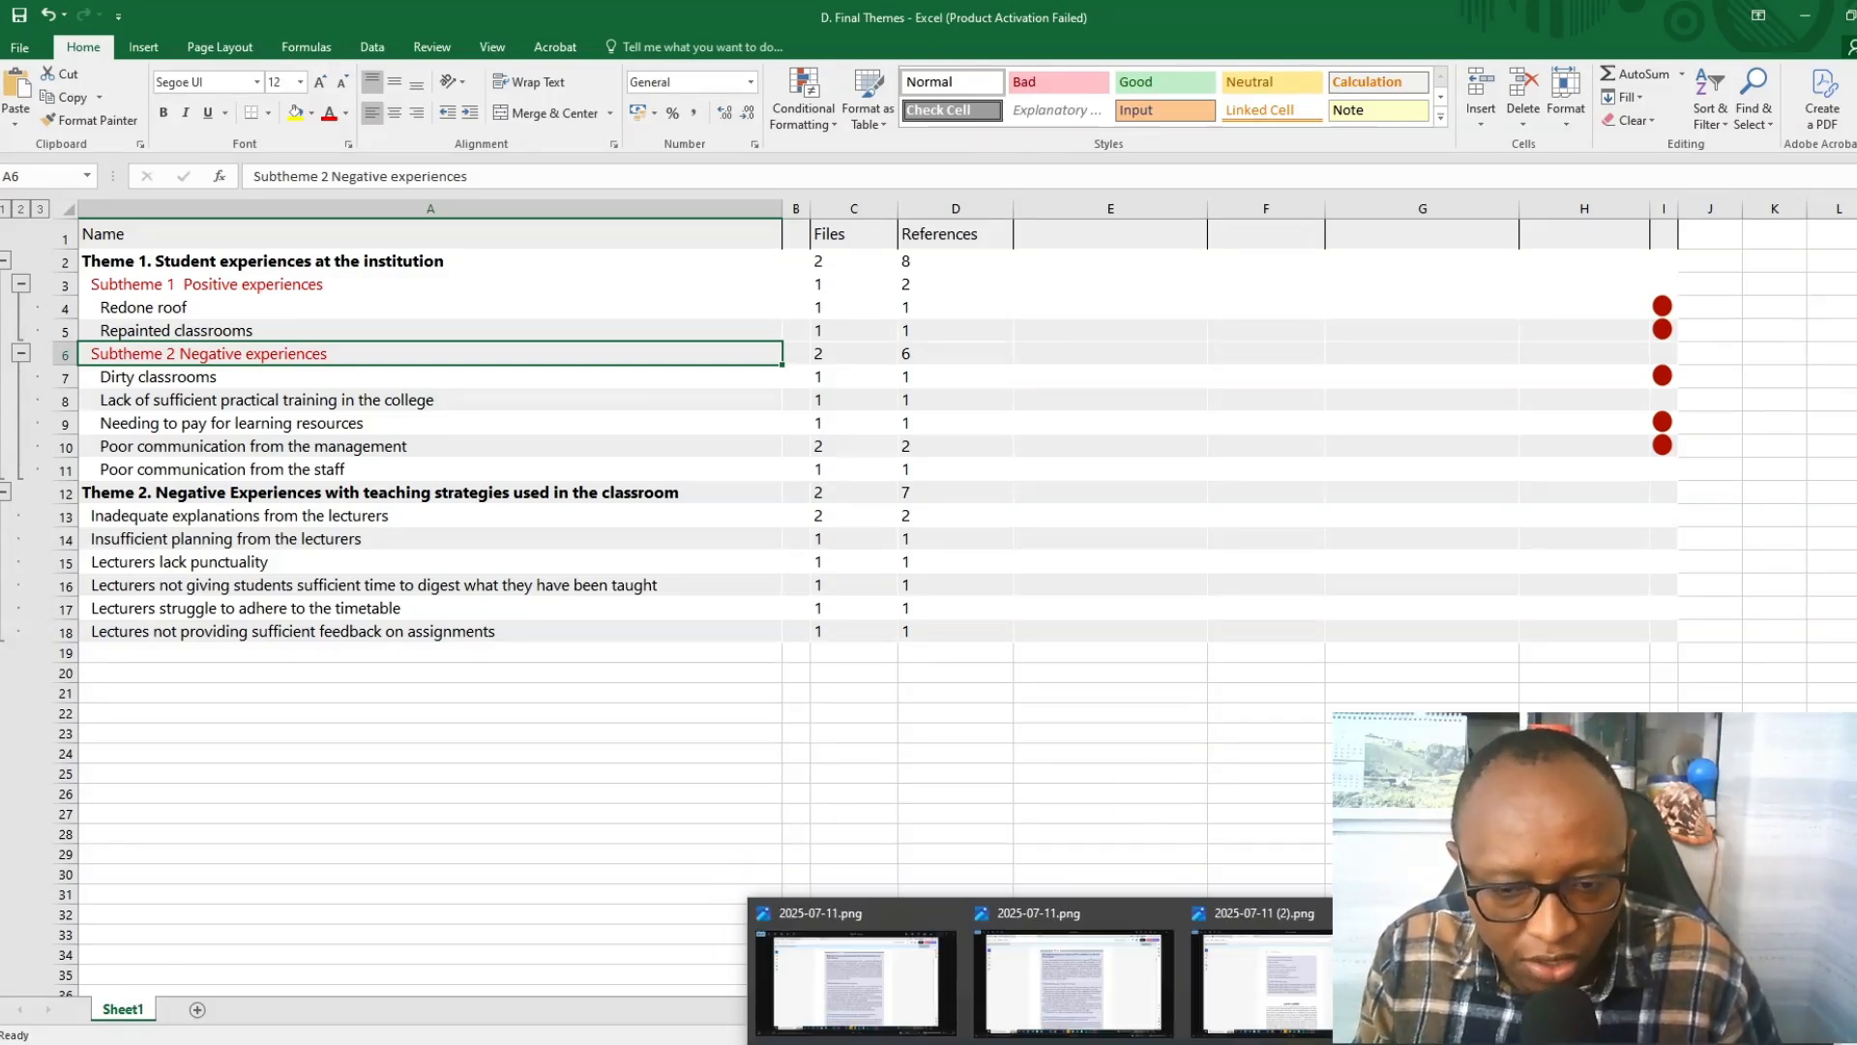
{"action": "left_click", "coordinate": [1509, 982]}
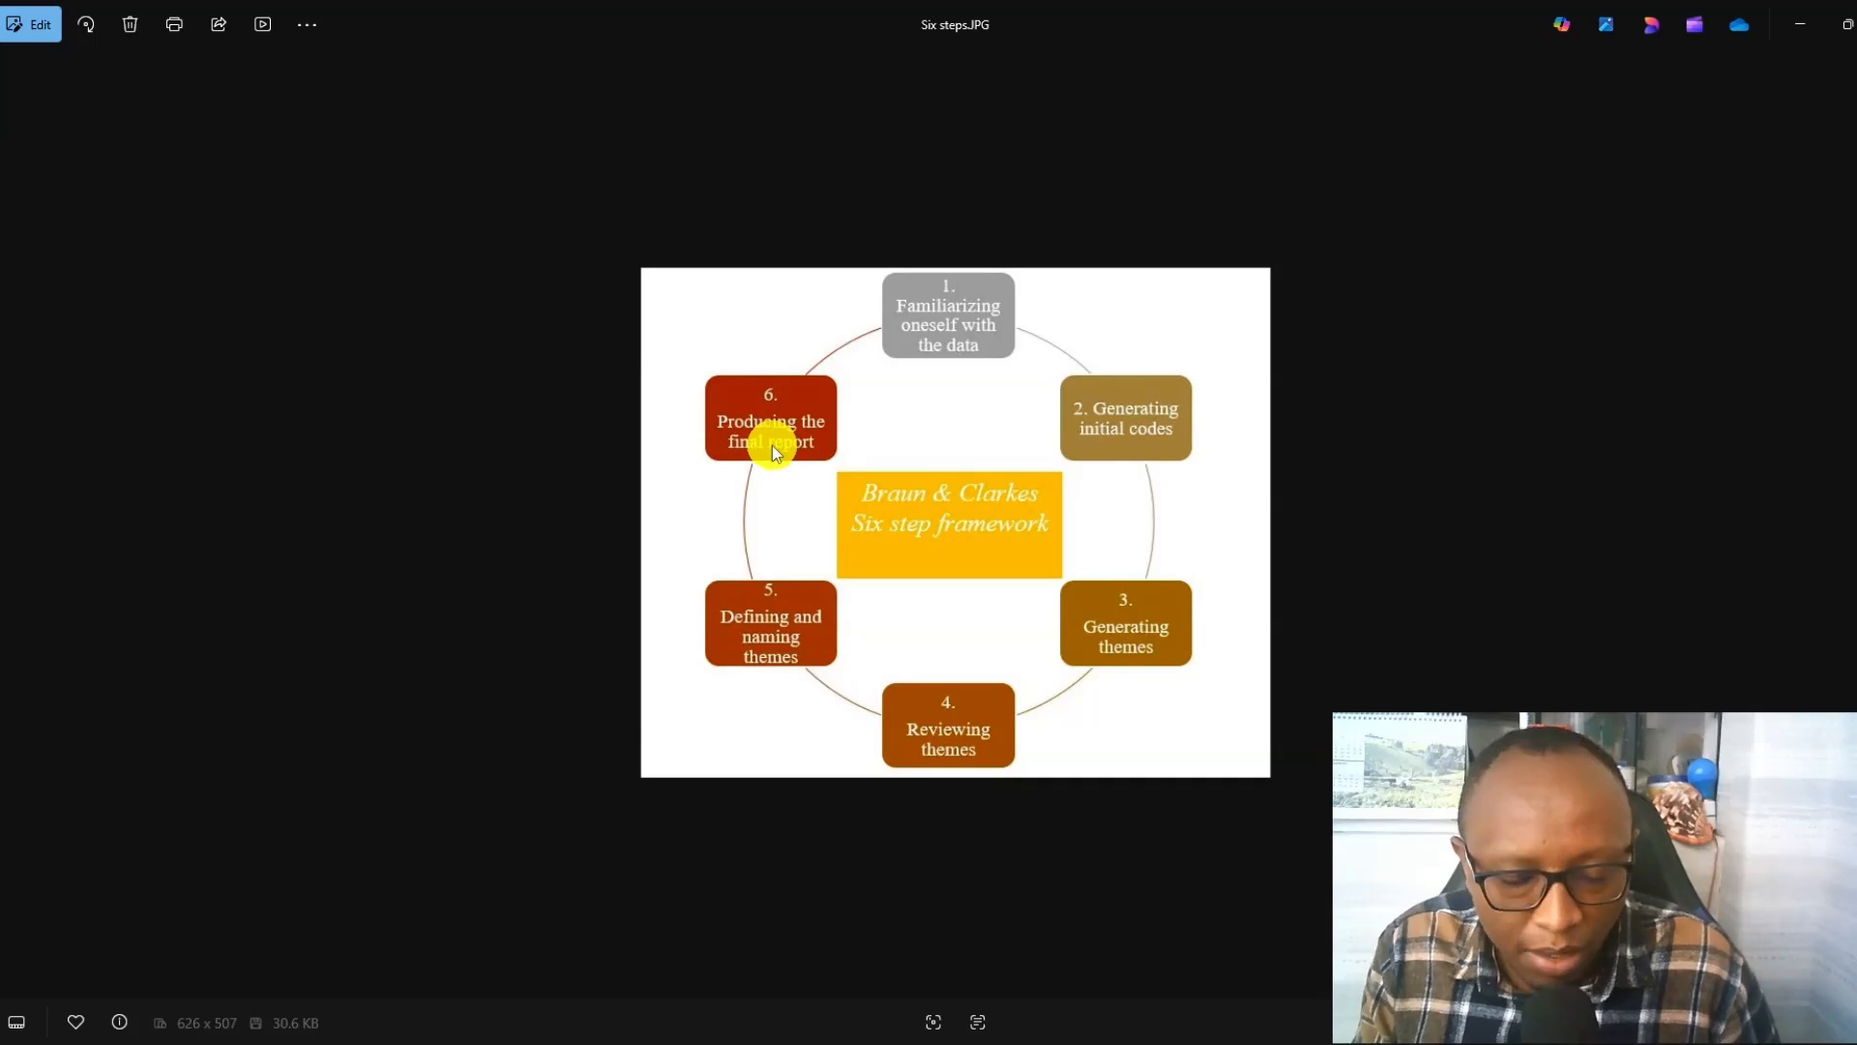